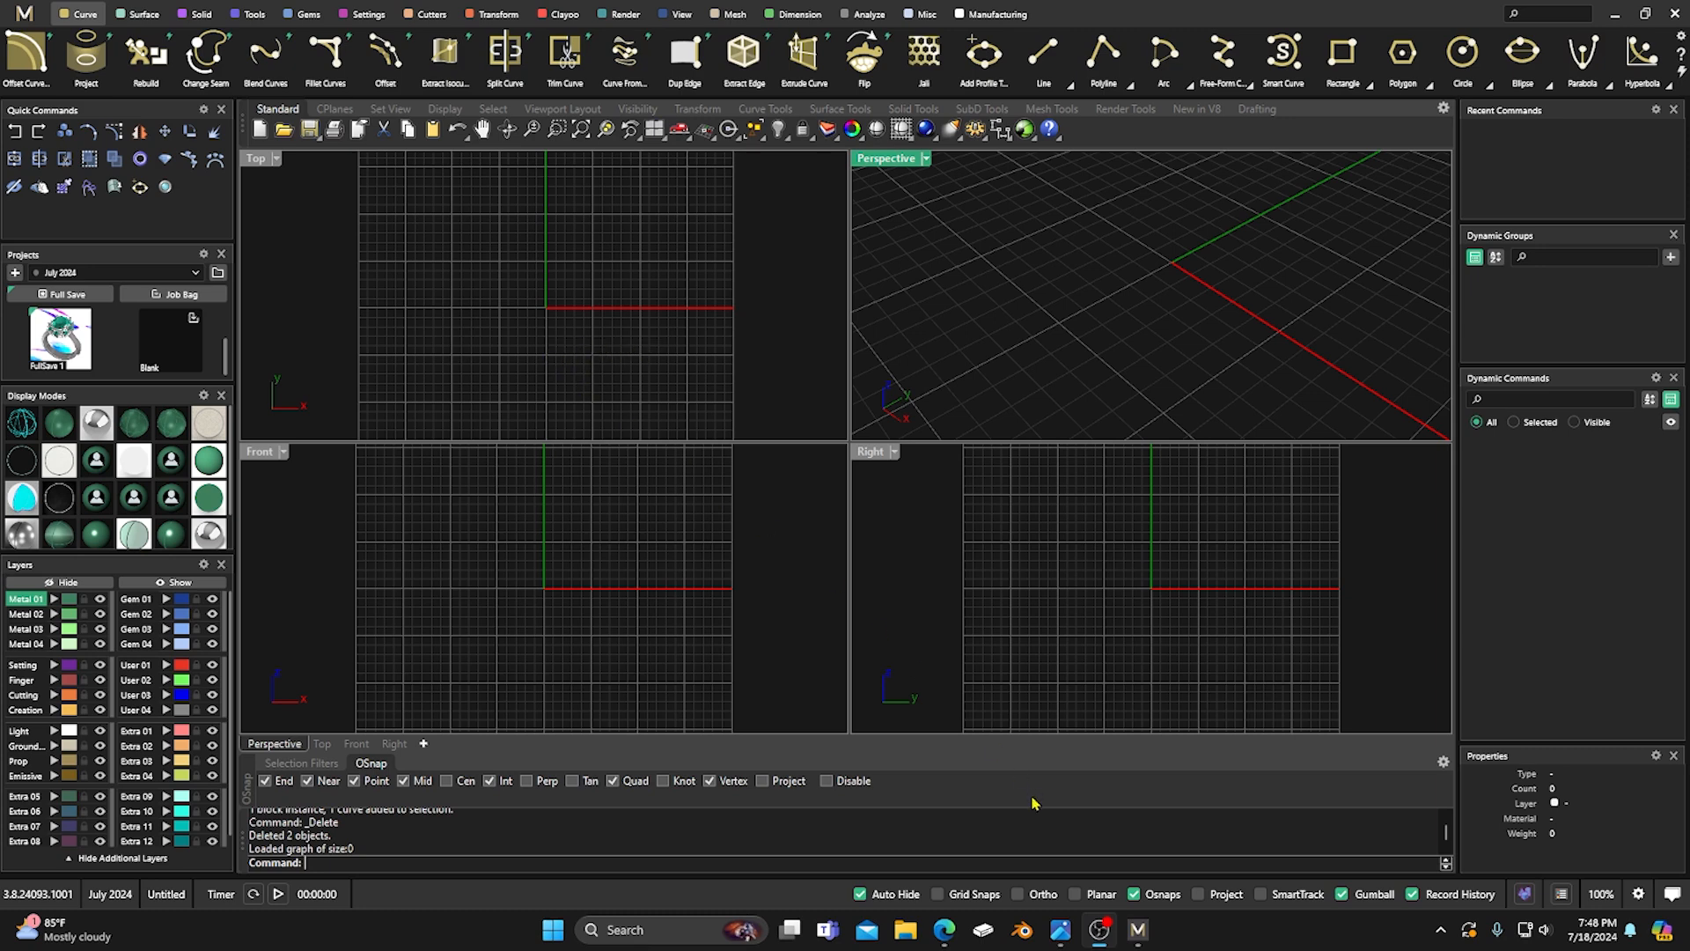
Check the pink gemstone reference photo, and insert it from the Desktop folder as a picture frame in the Top viewport.
click(1060, 929)
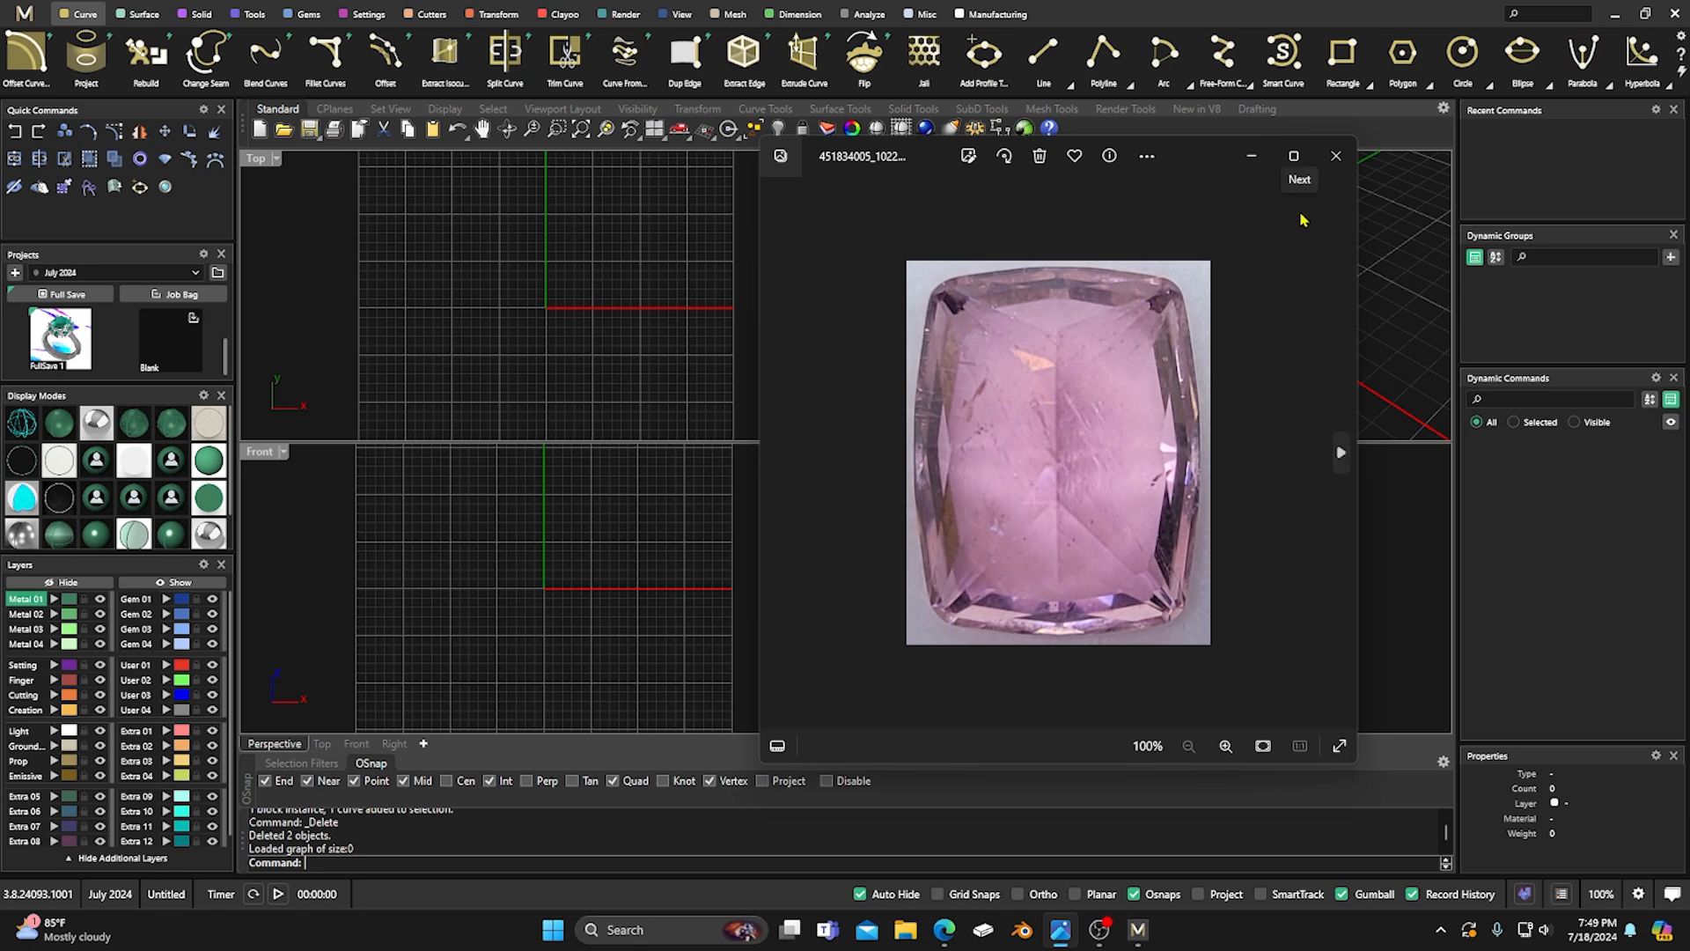
click(1253, 160)
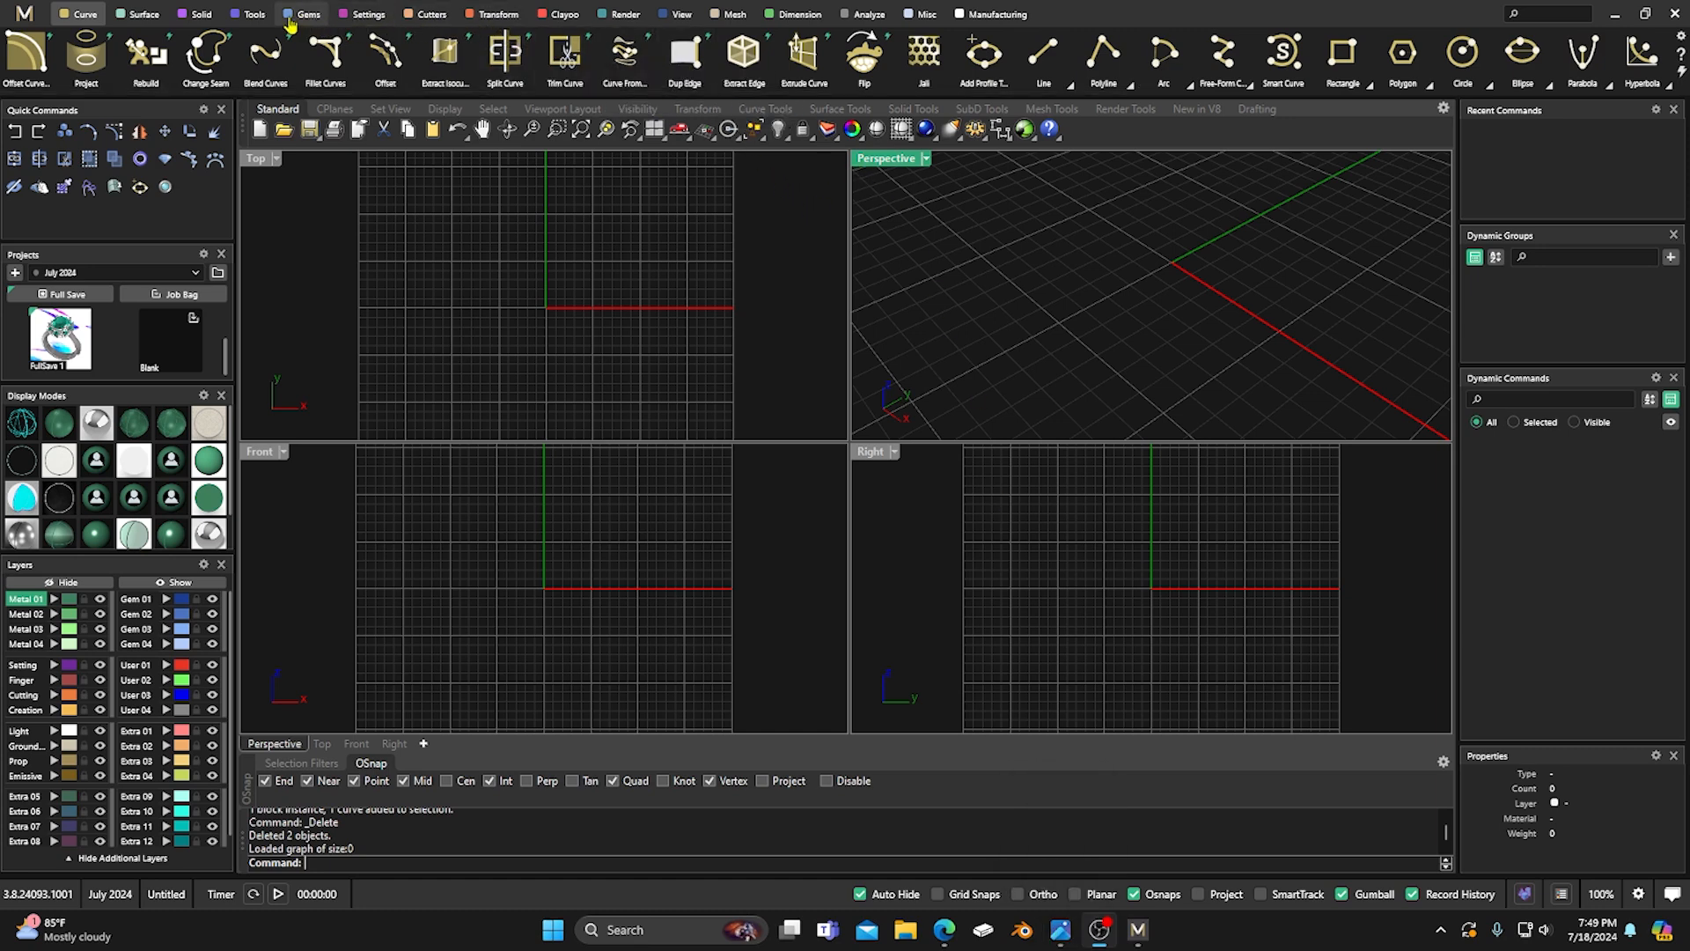
click(681, 14)
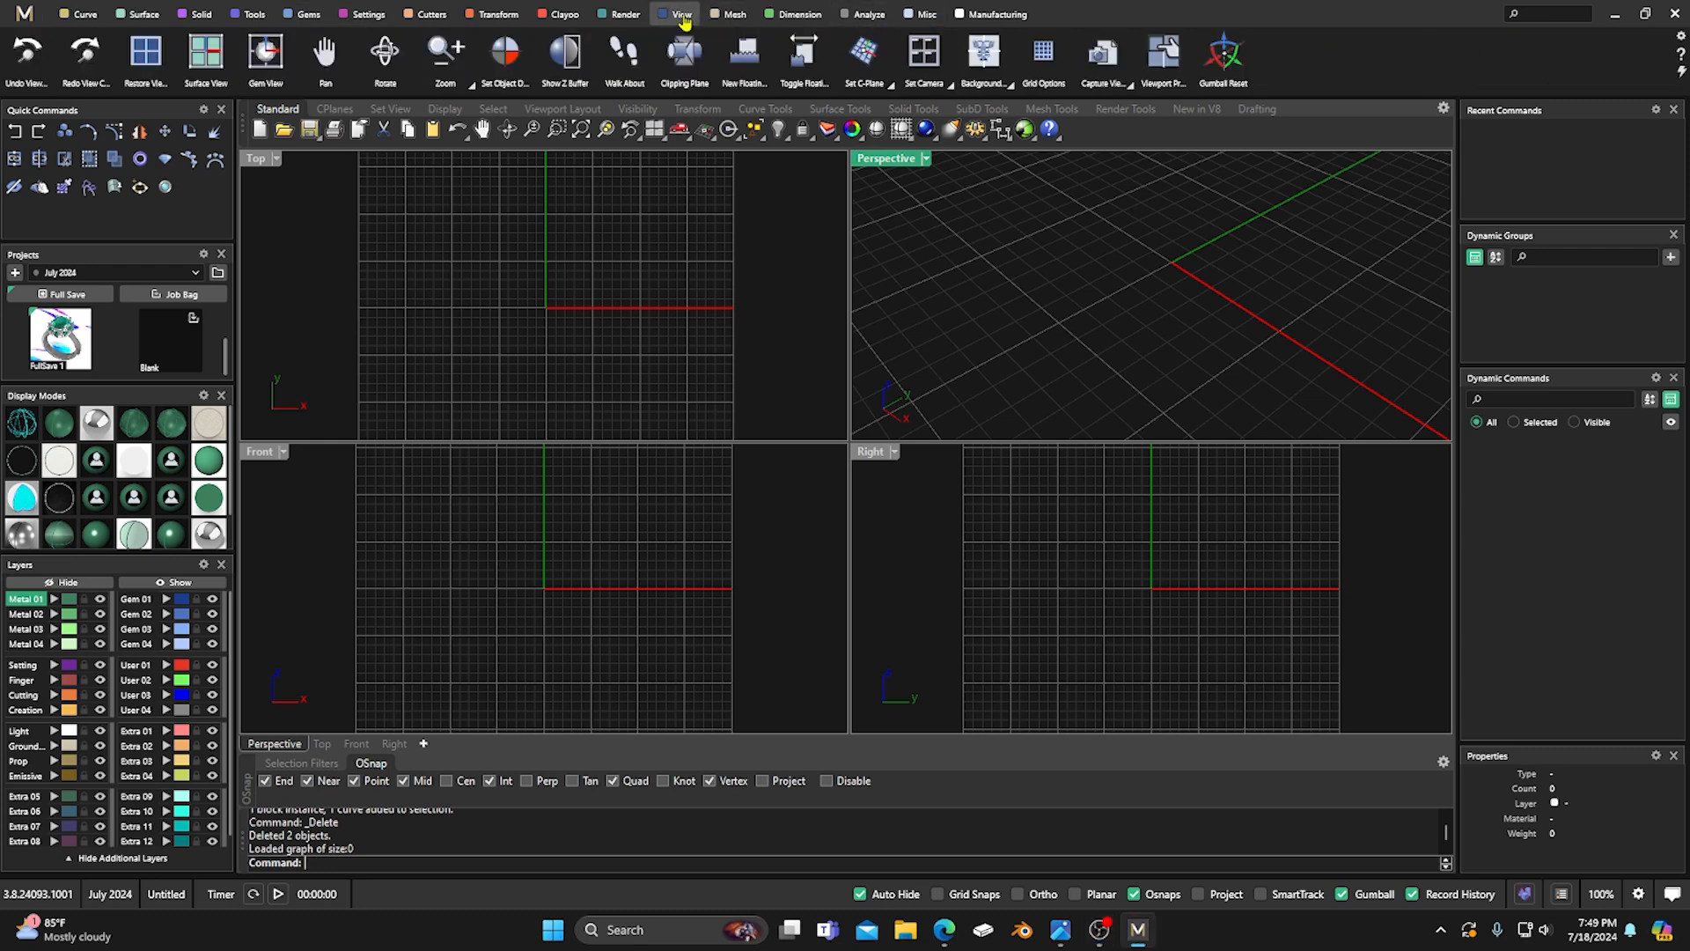
click(1009, 83)
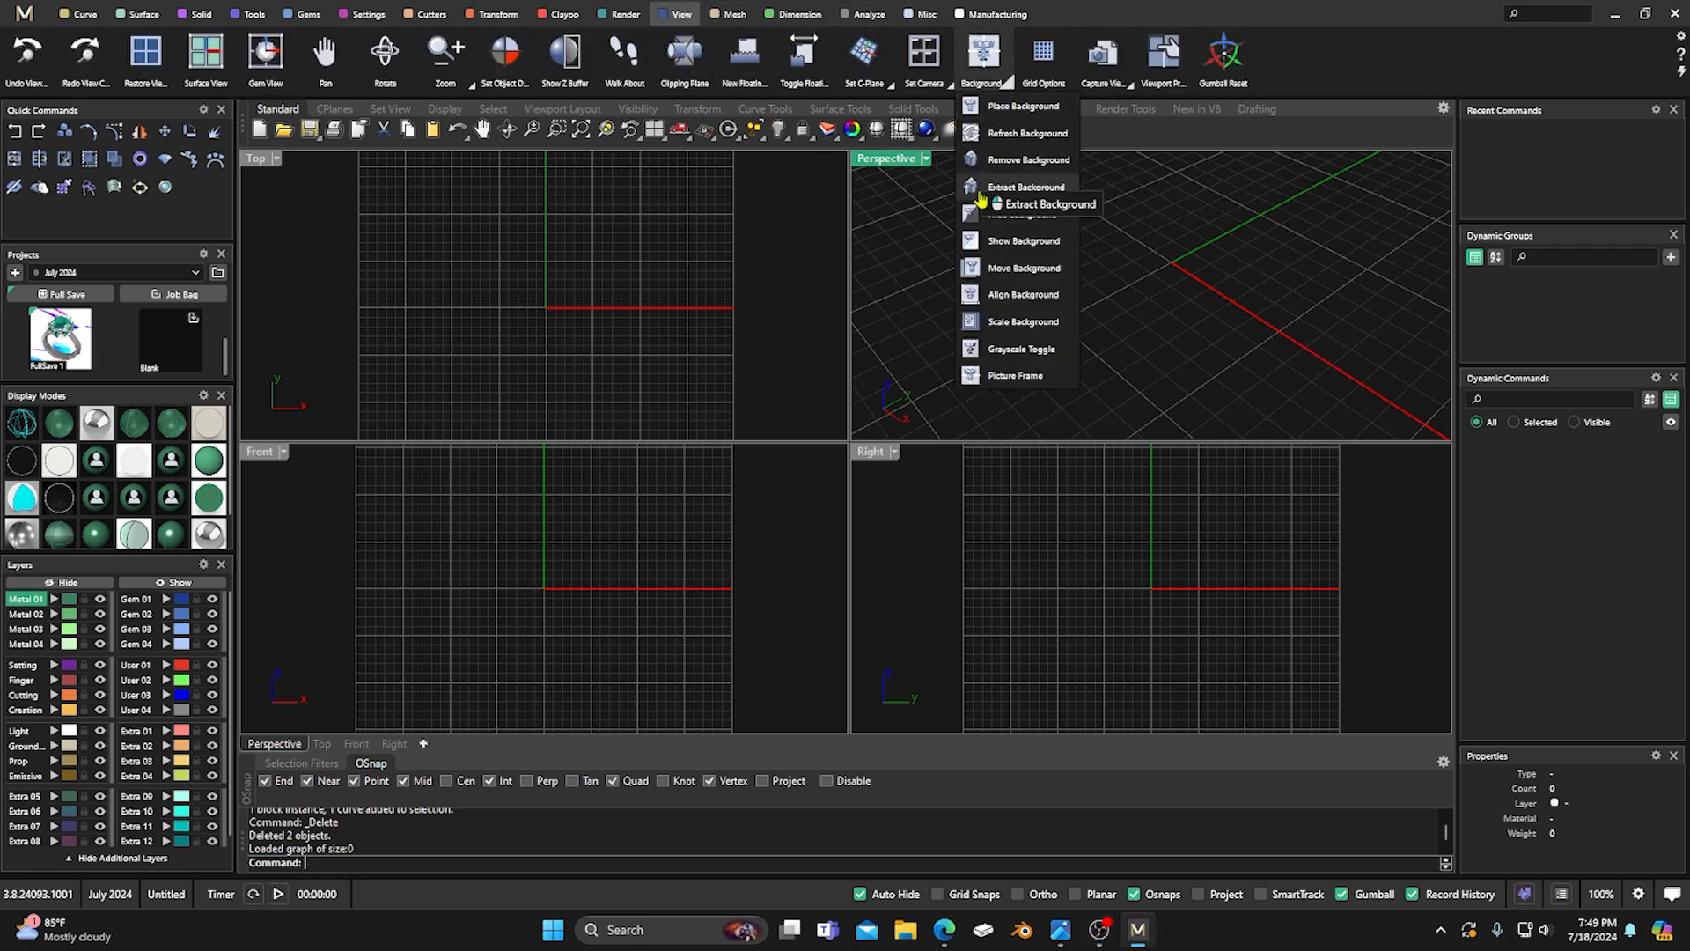
click(978, 376)
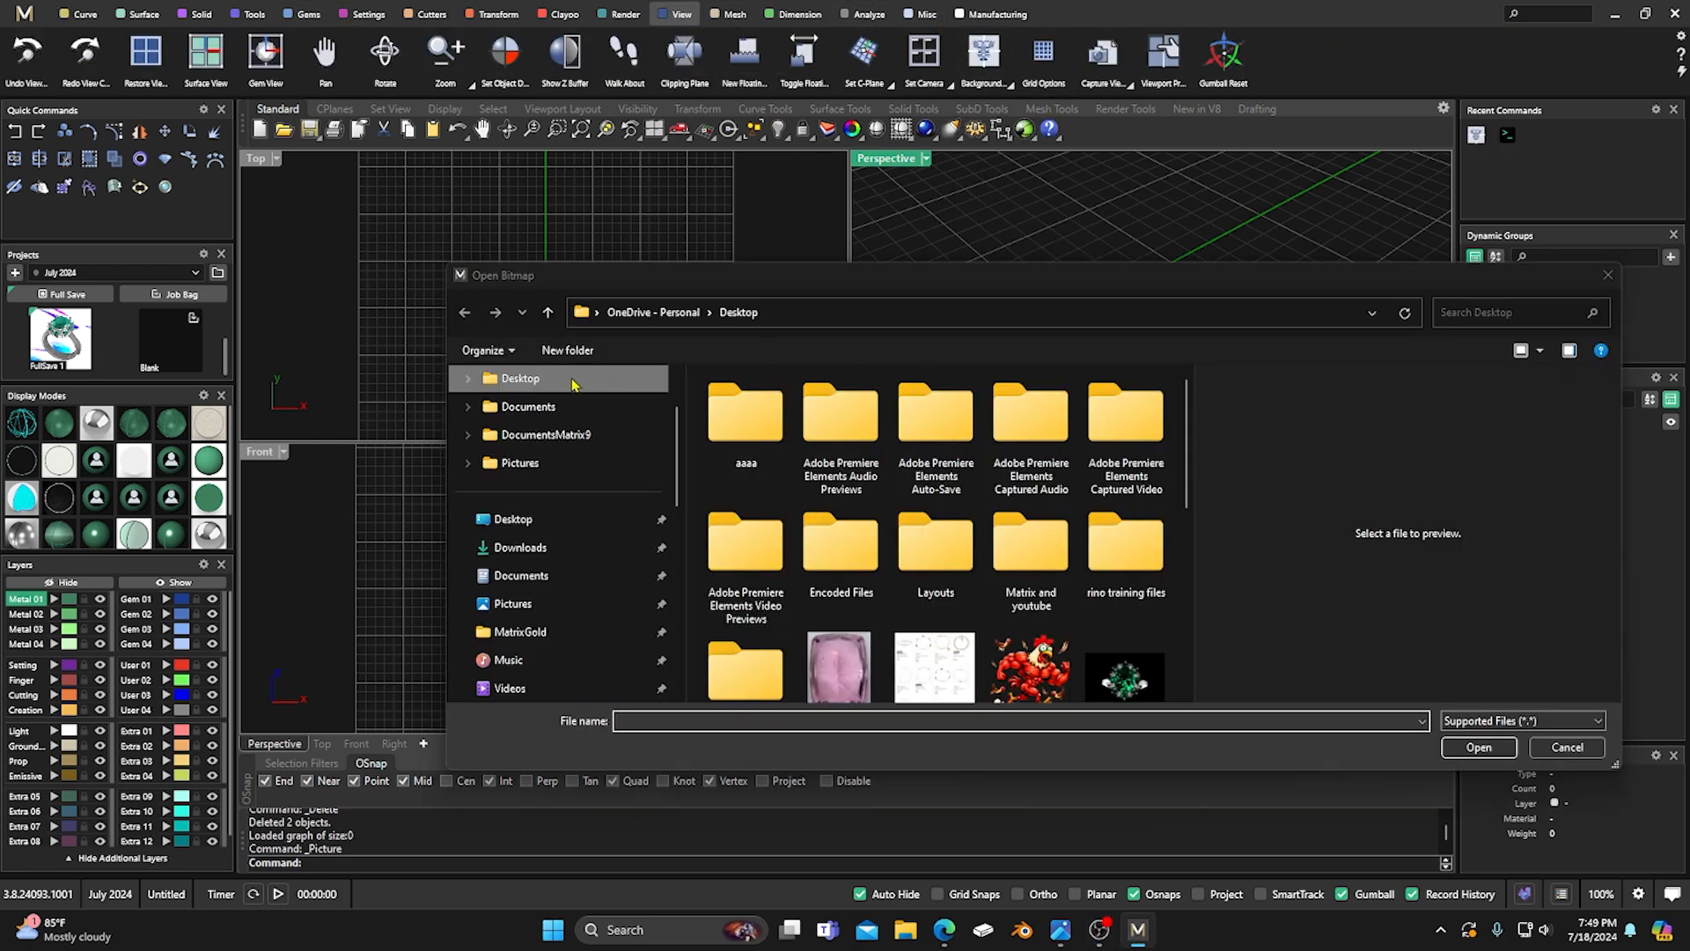
double_click(839, 667)
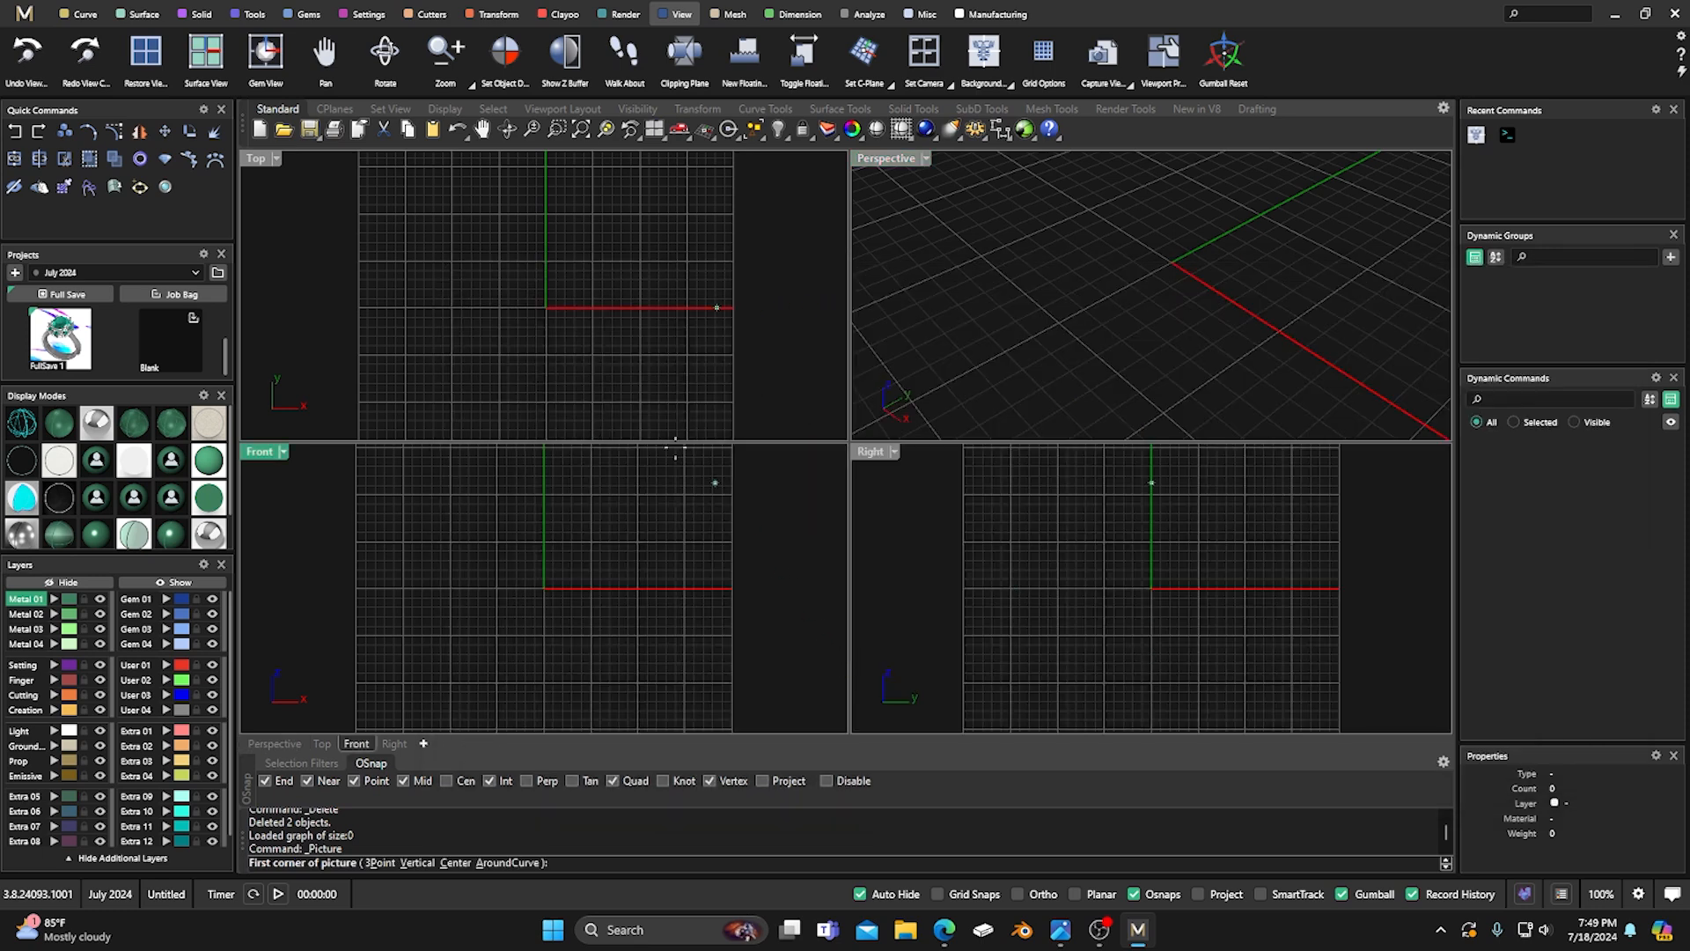
click(496, 239)
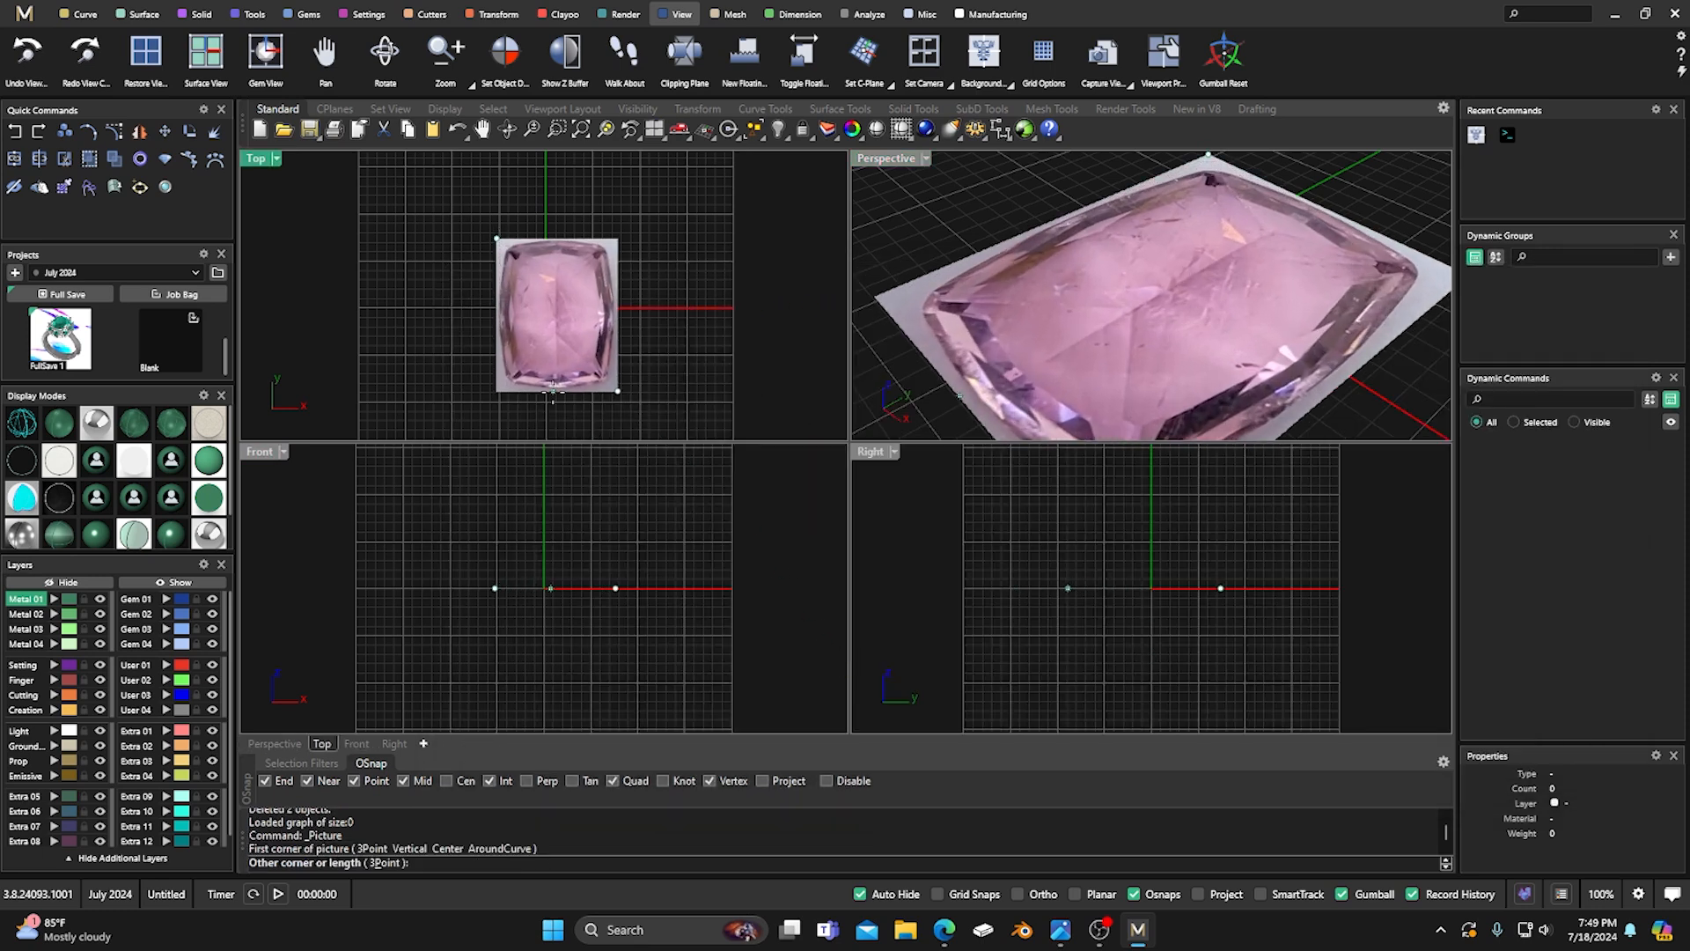
click(568, 387)
Center the gemstone picture on the origin with Center Objects and maximize the Top viewport.
click(566, 314)
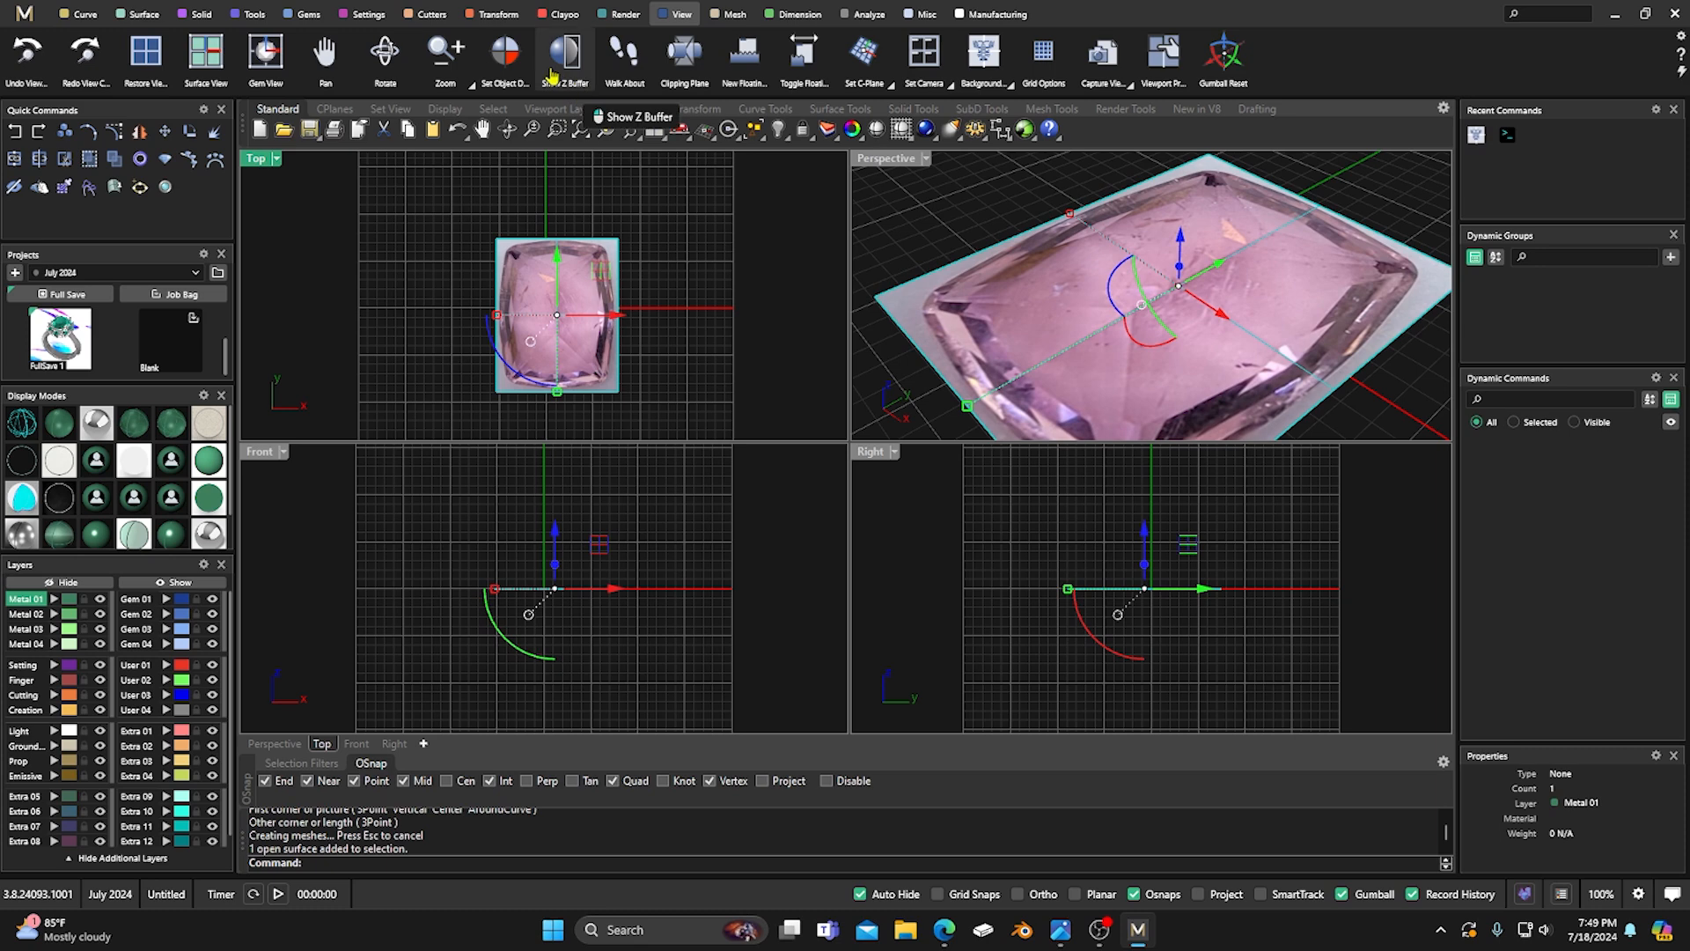
click(506, 15)
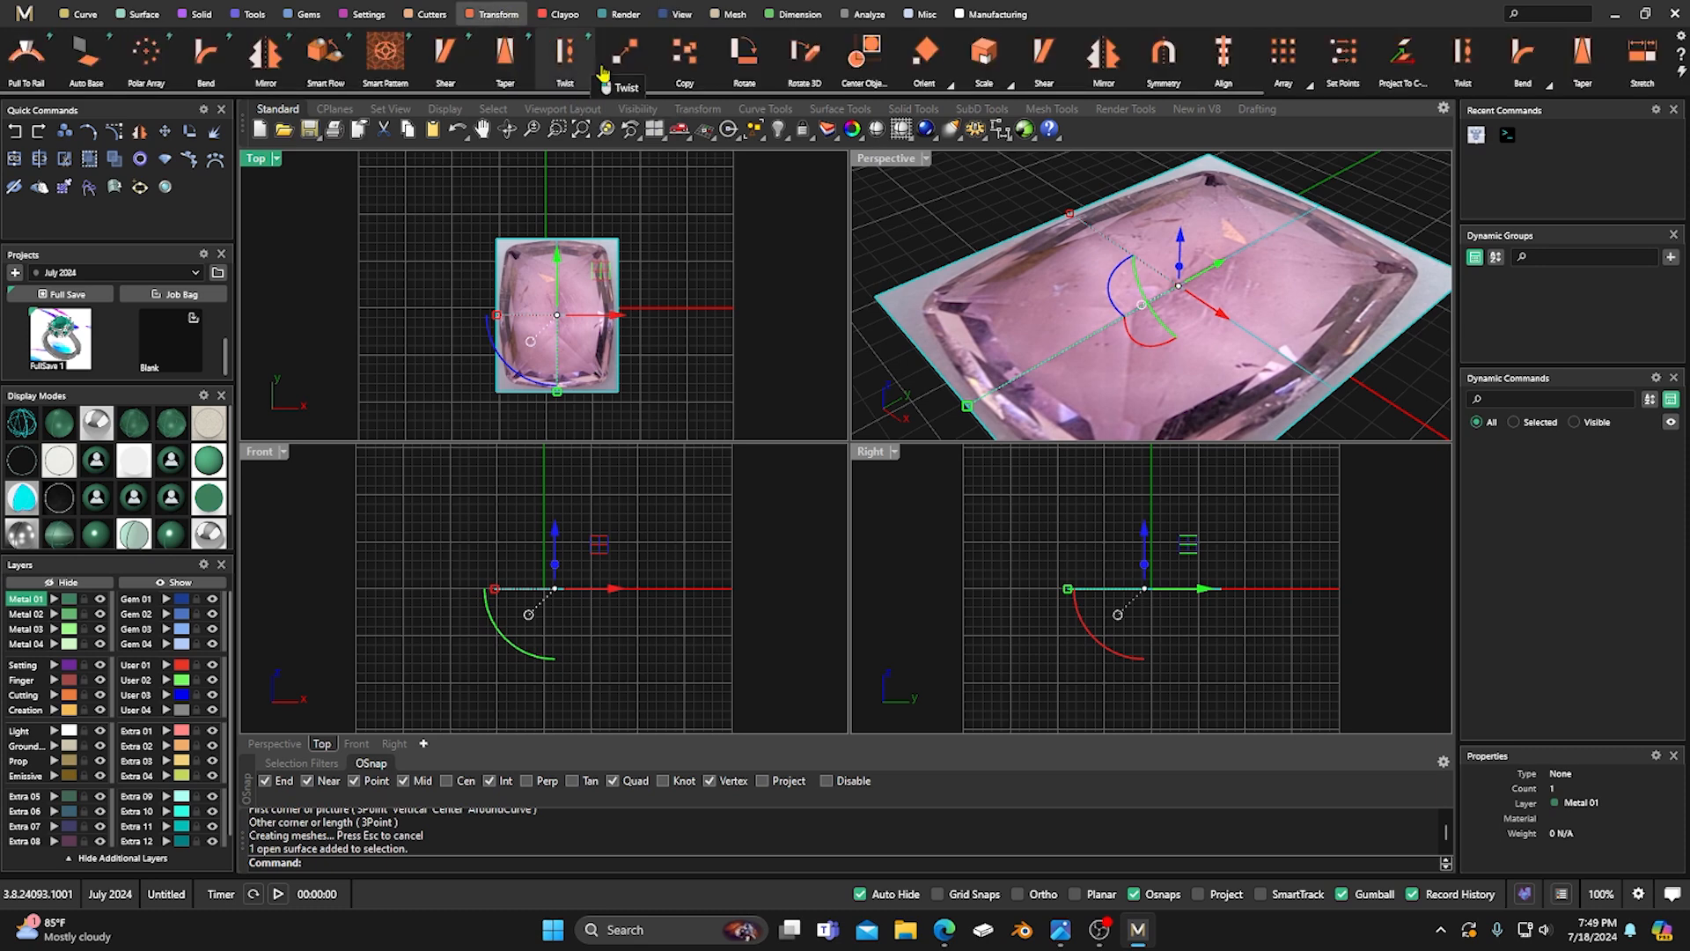
click(863, 58)
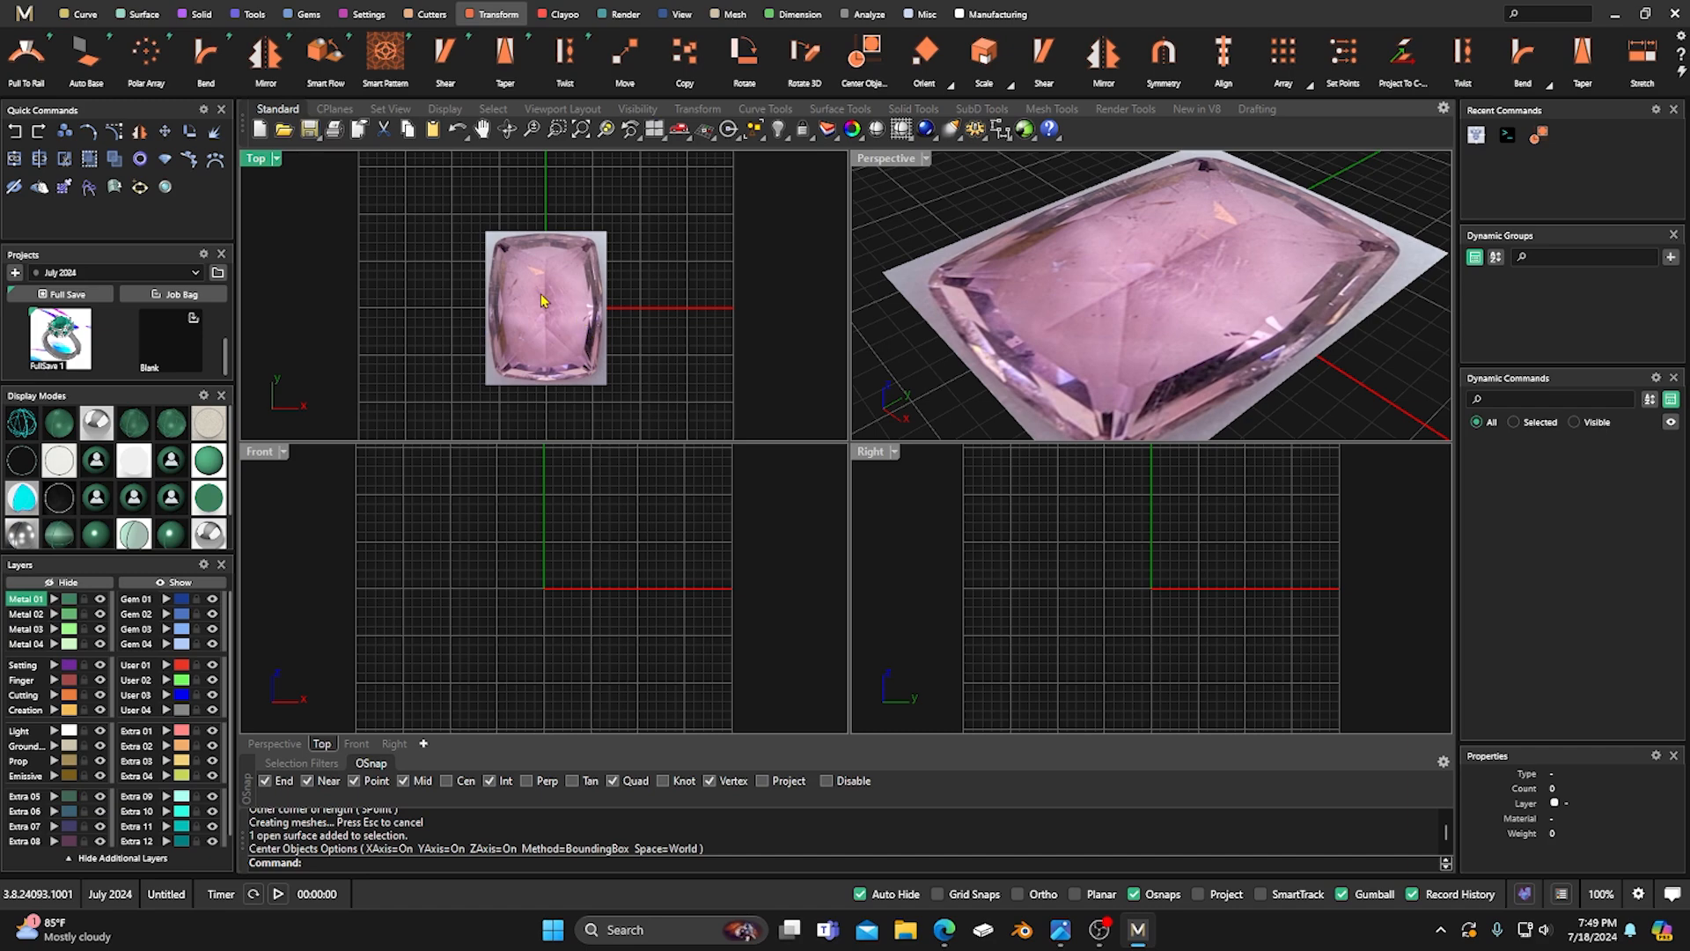
scroll(541, 300, up, 3)
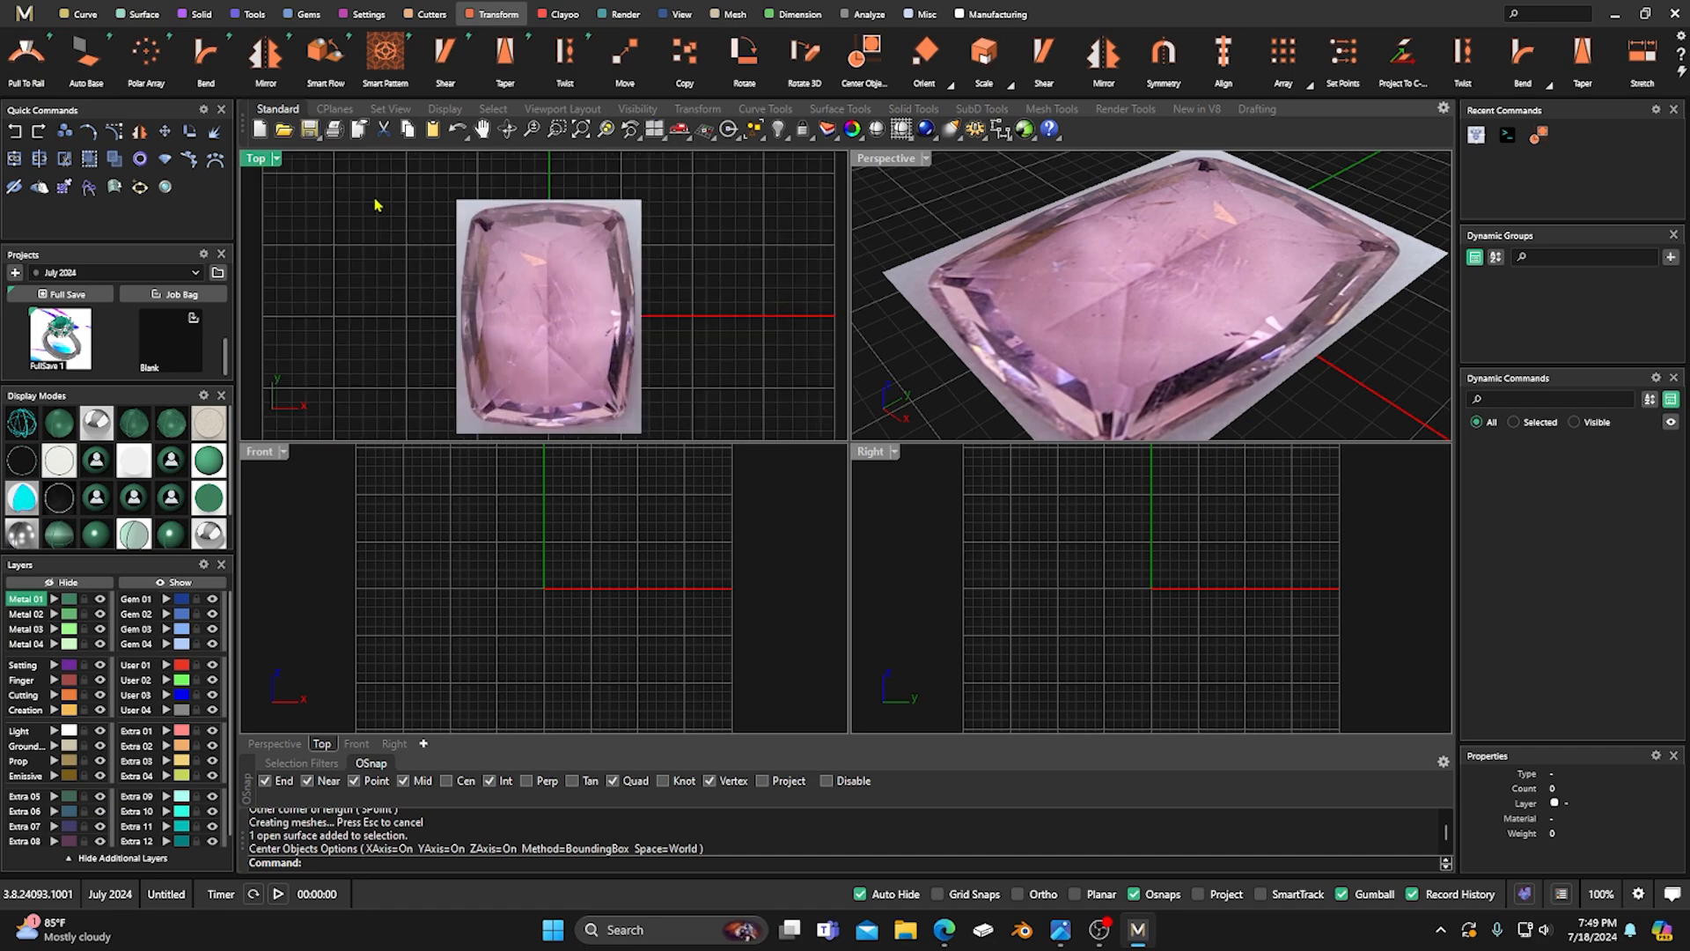
double_click(264, 160)
scroll(542, 313, up, 1)
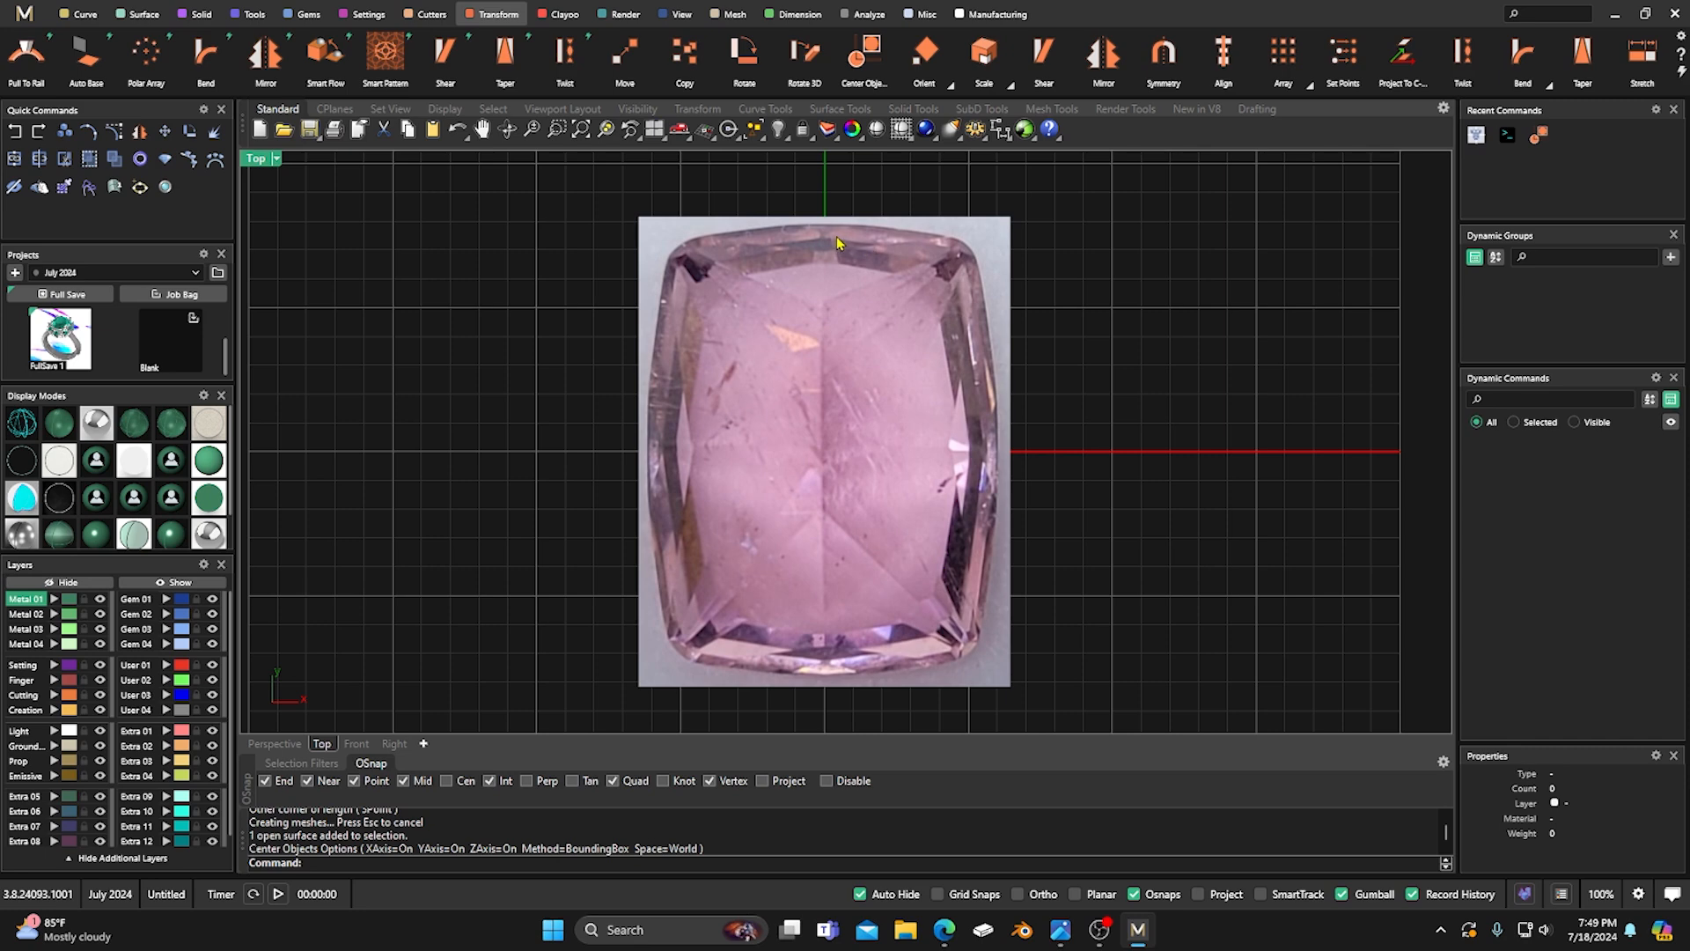
right_drag(779, 350, 720, 349)
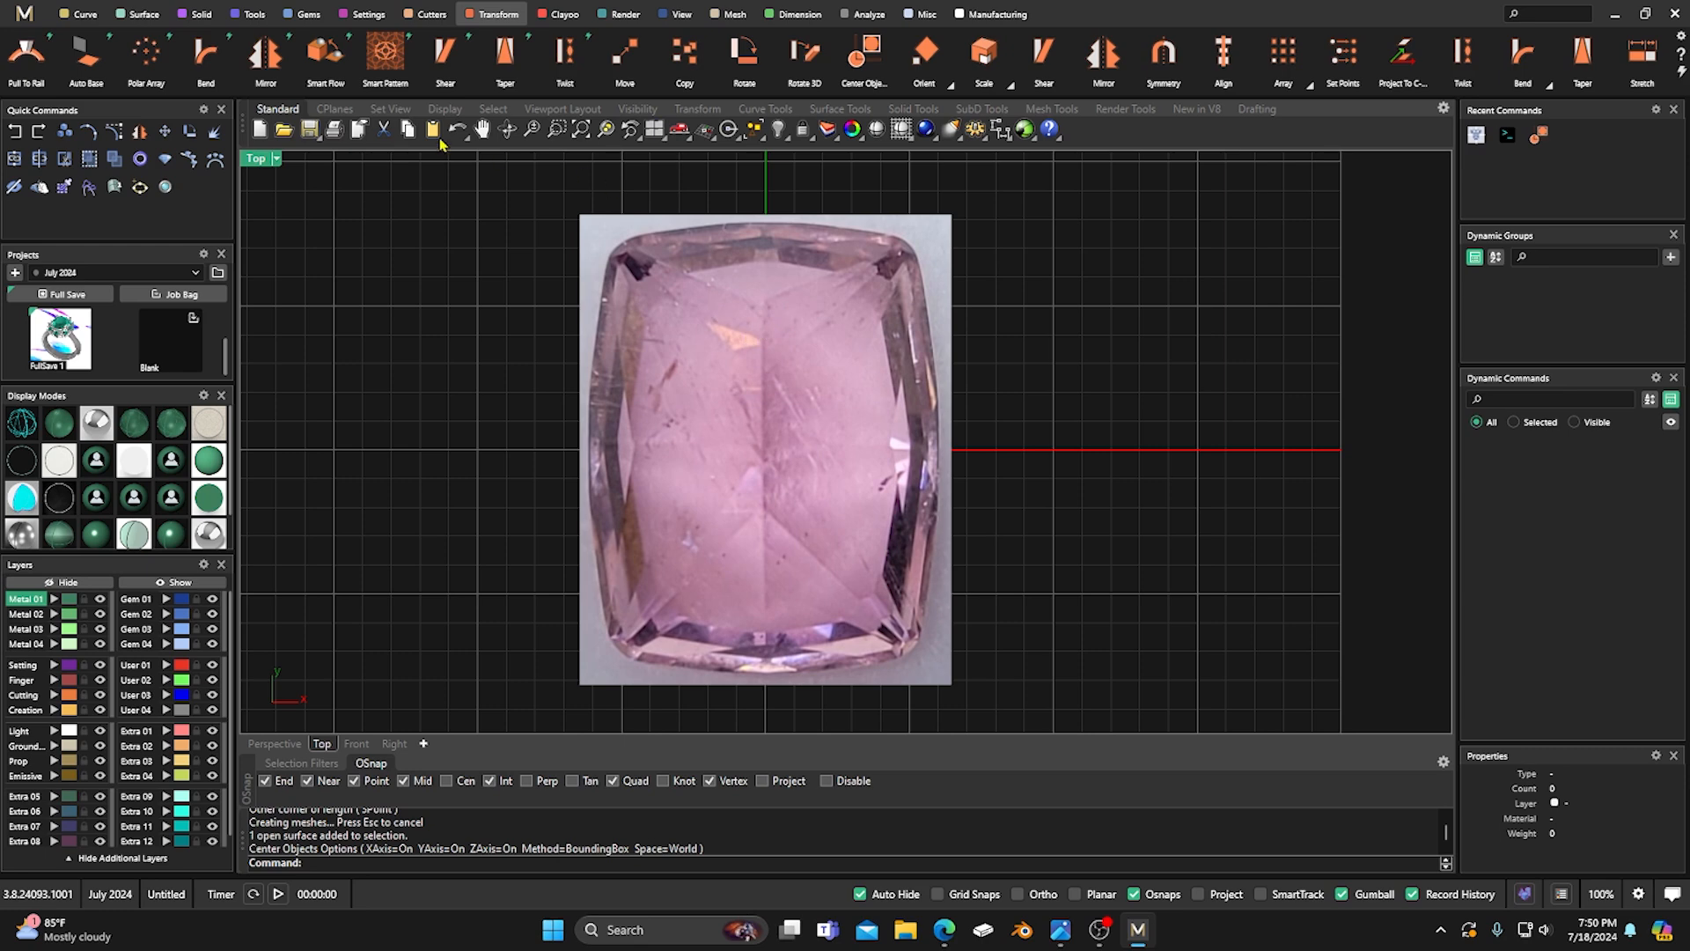
click(307, 14)
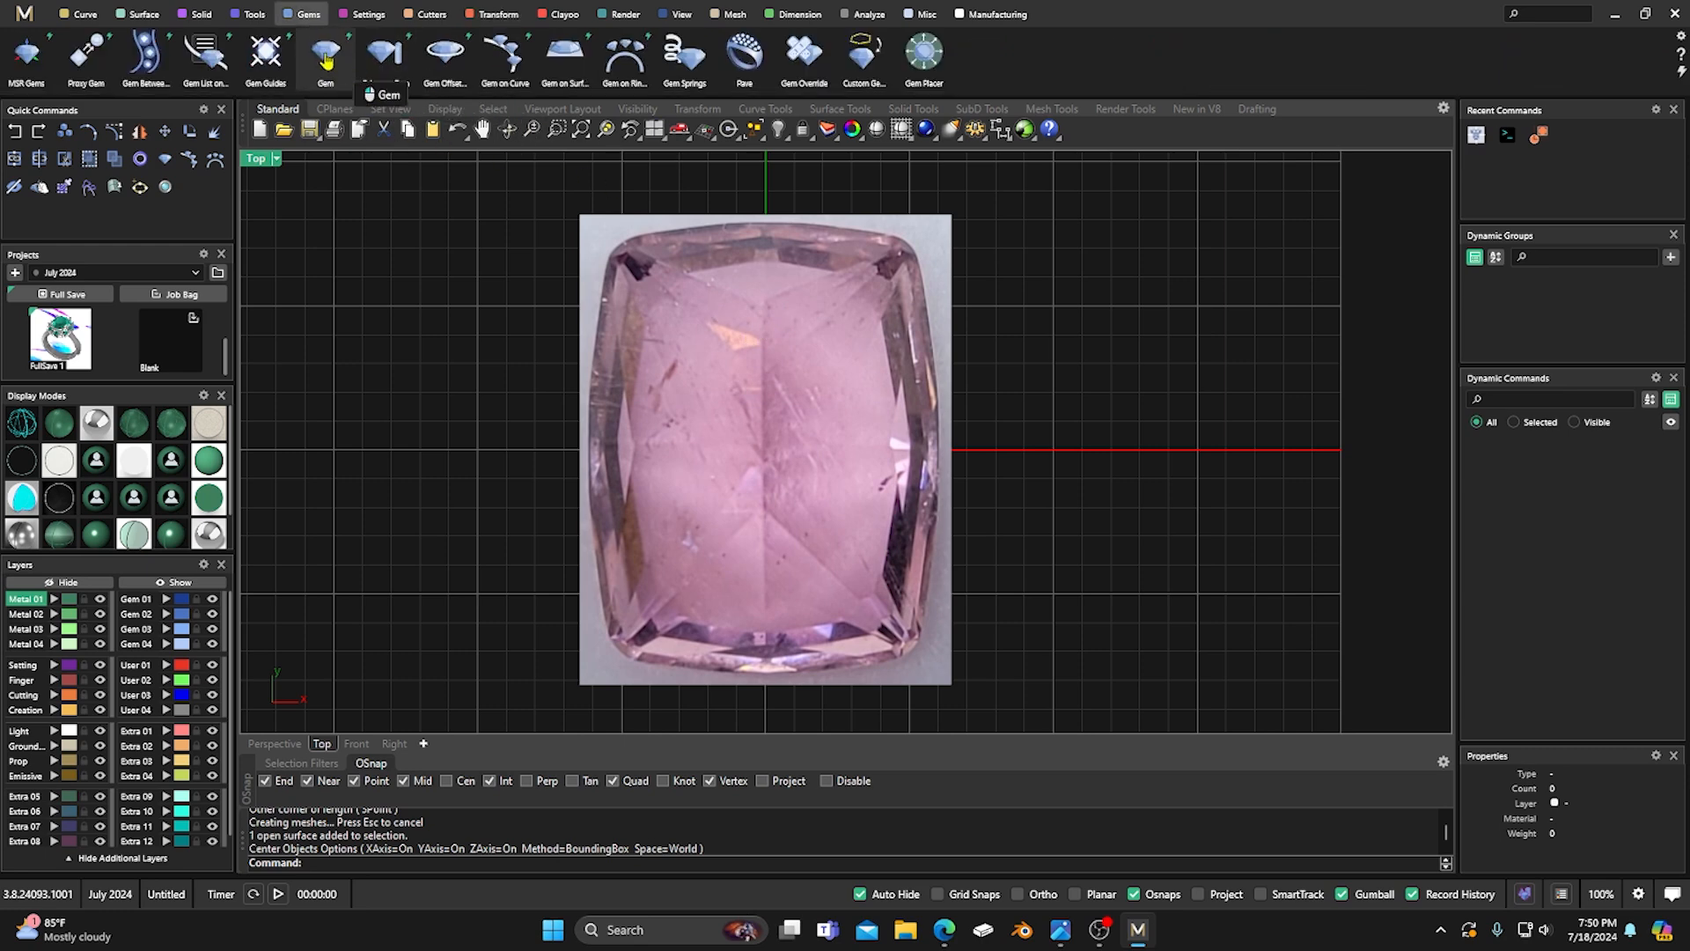
click(326, 57)
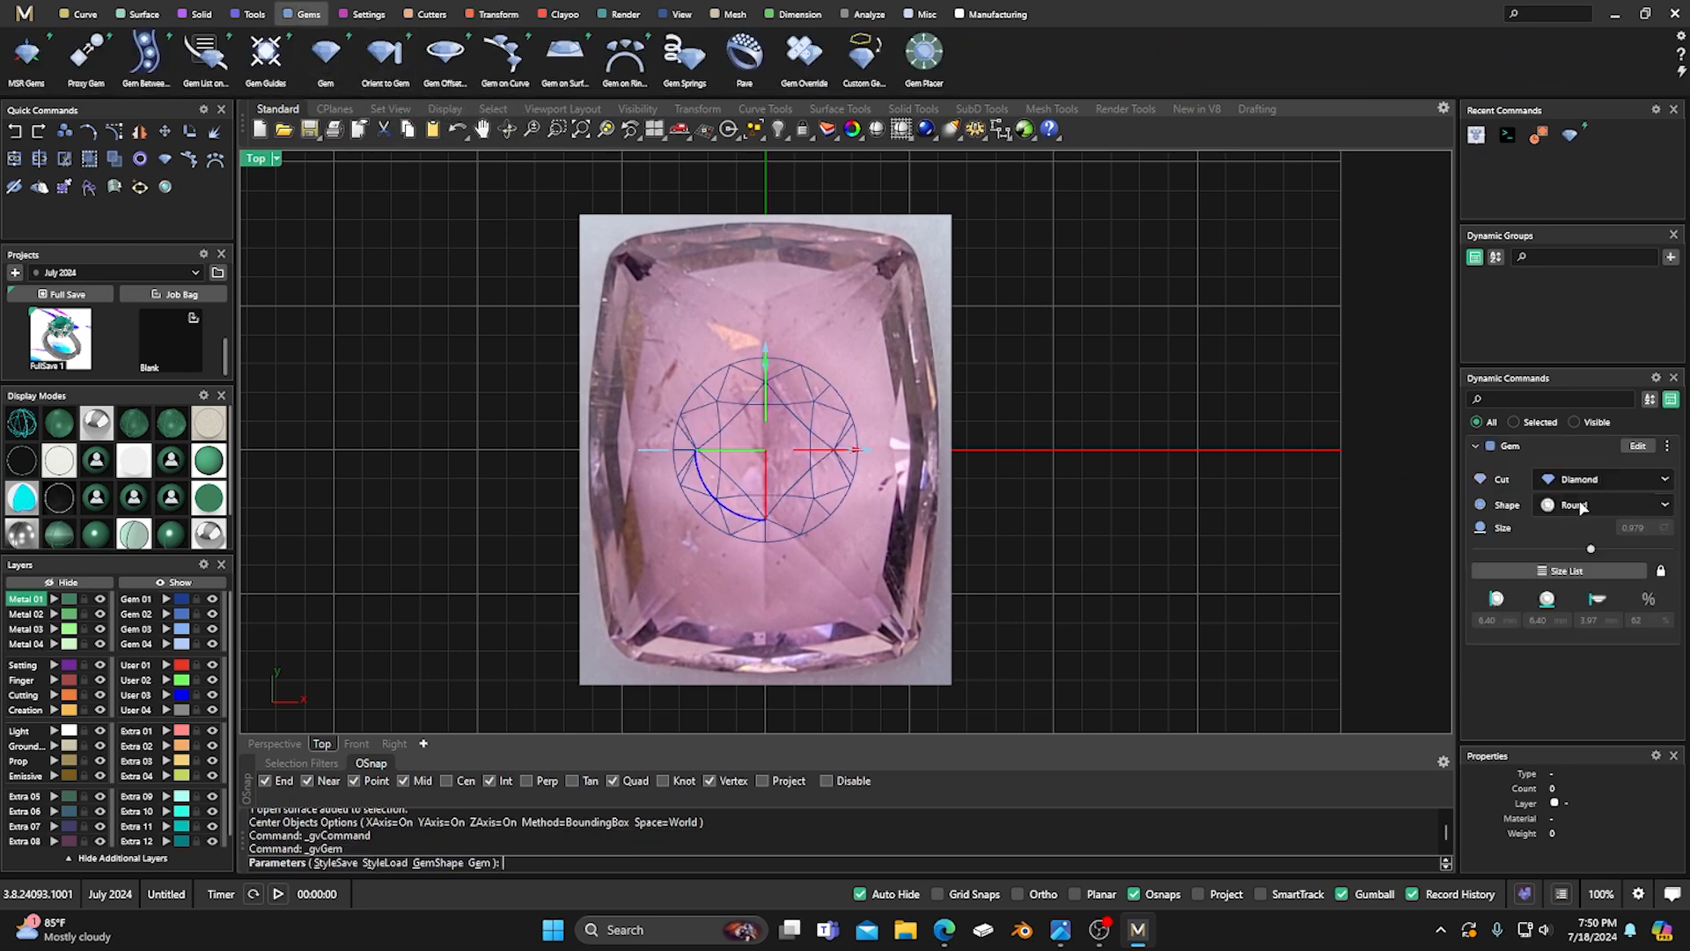
click(1568, 504)
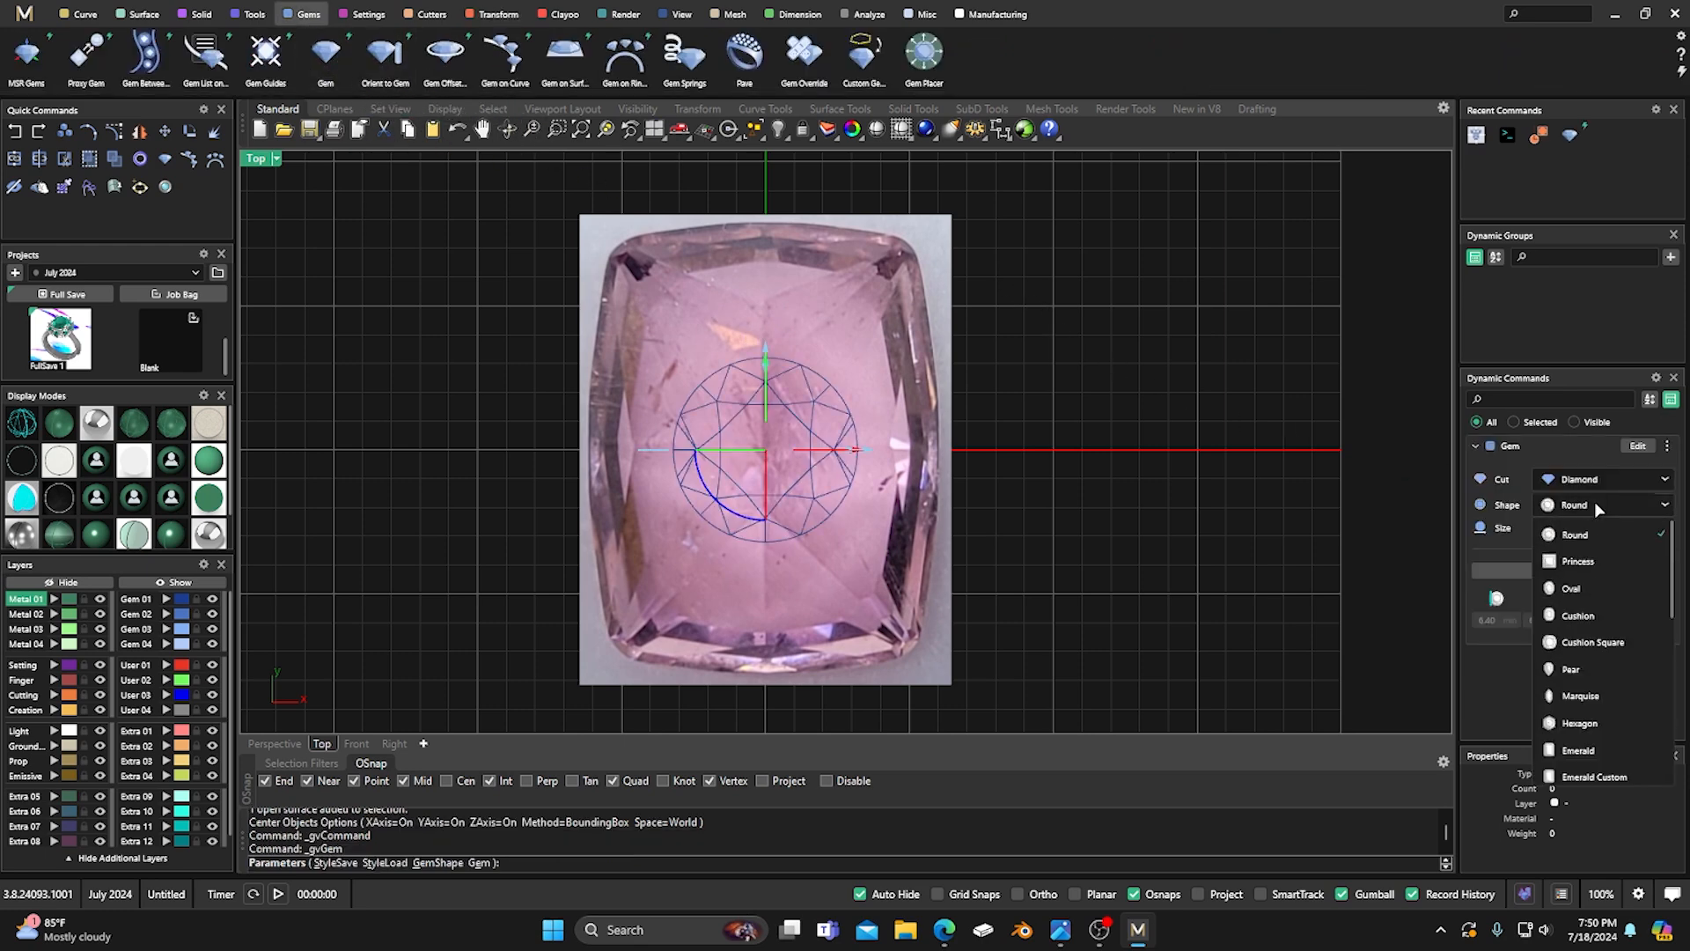
click(1563, 616)
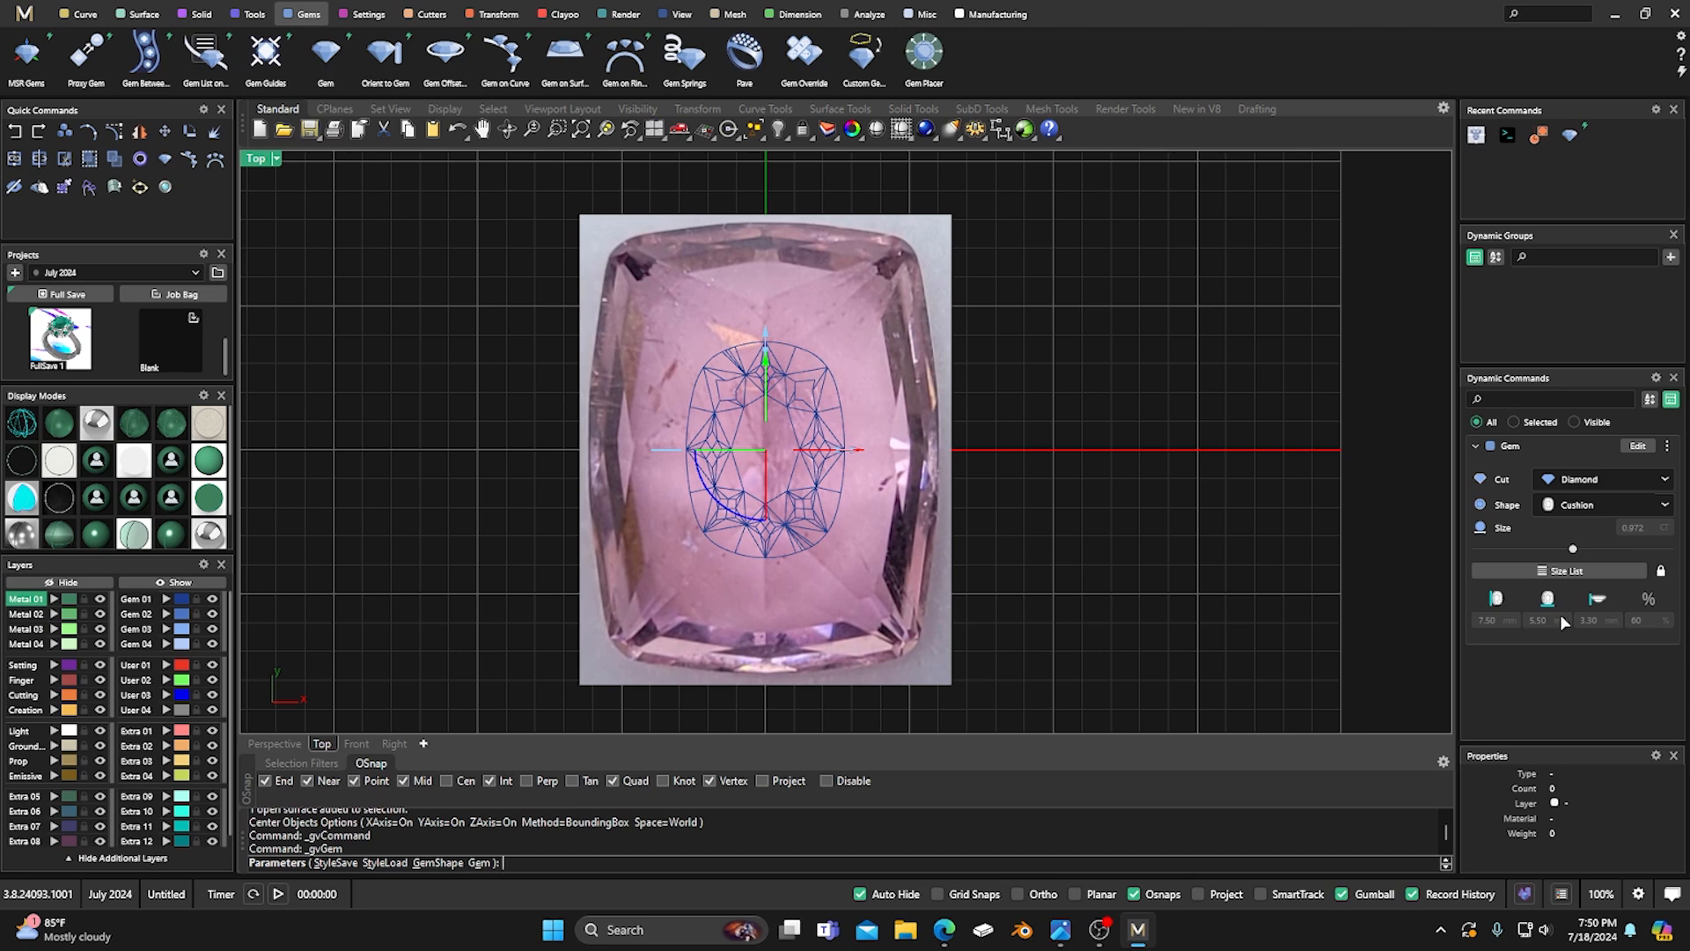
click(1591, 501)
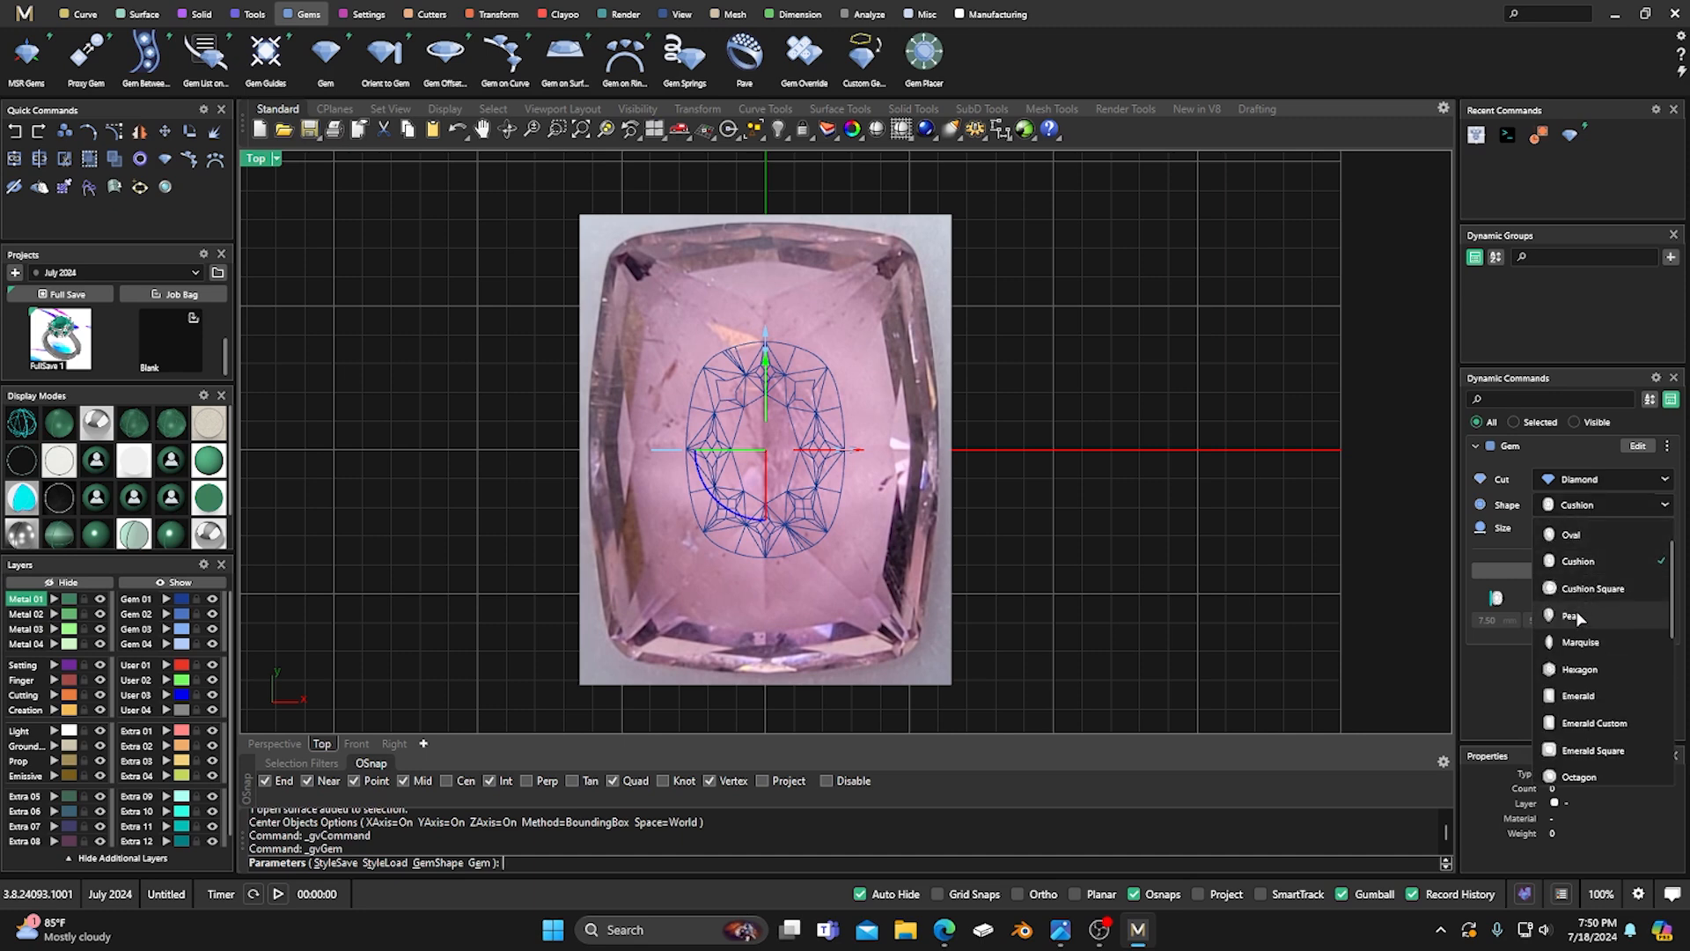
scroll(1579, 626, down, 4)
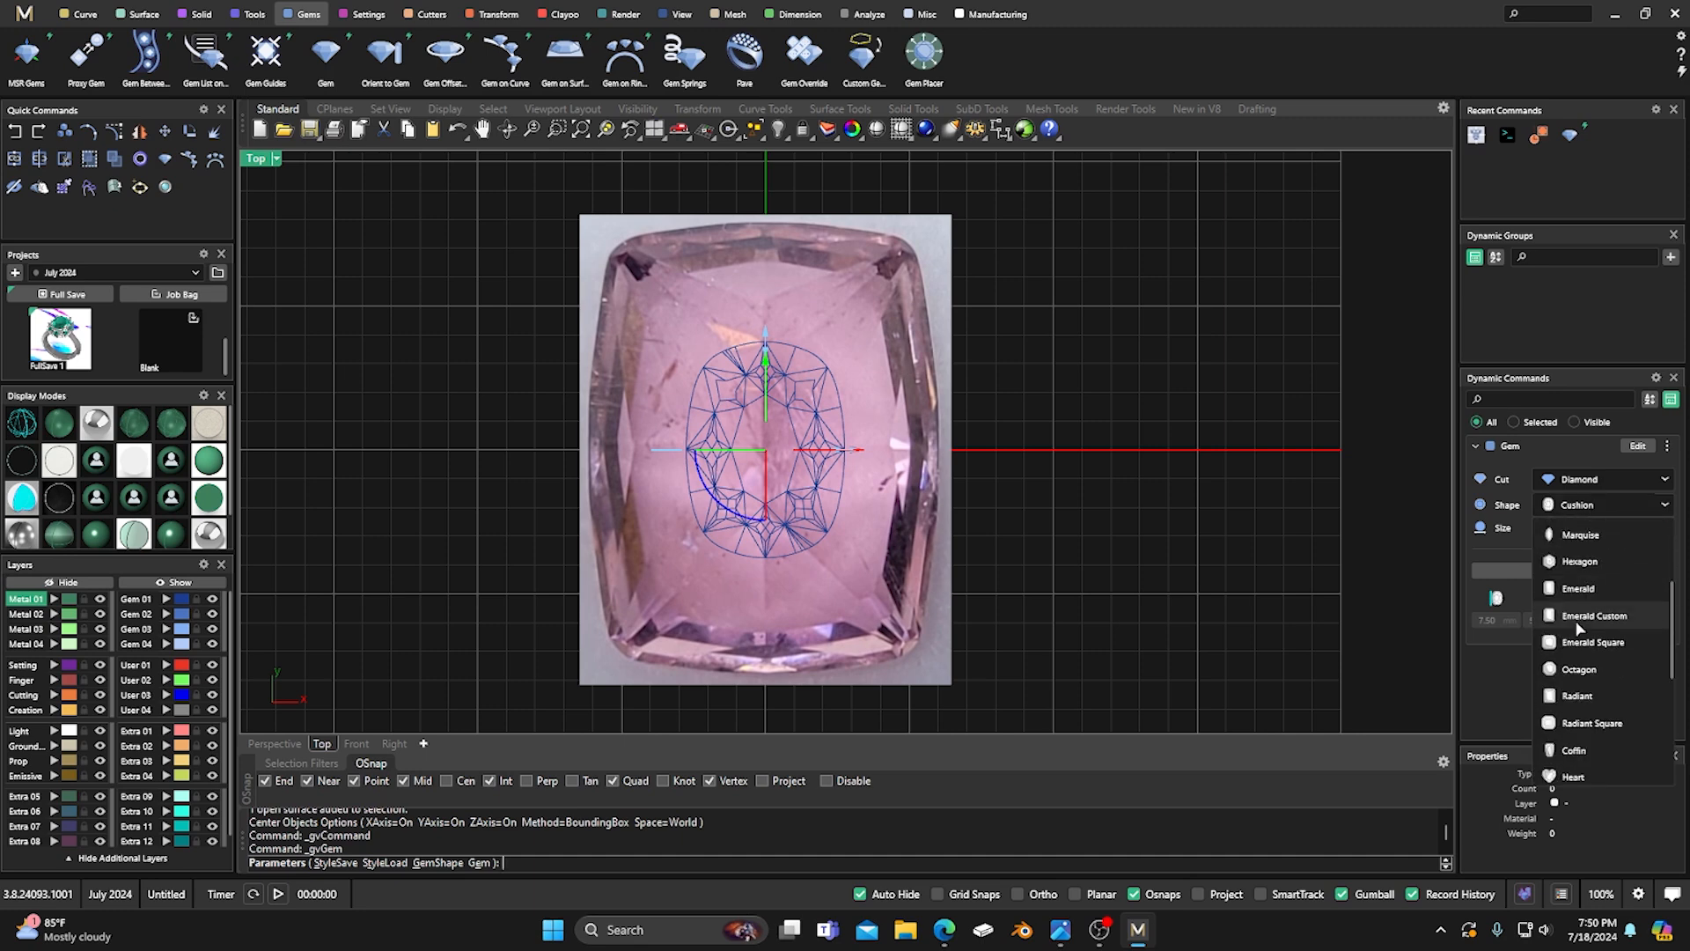
scroll(1579, 627, down, 5)
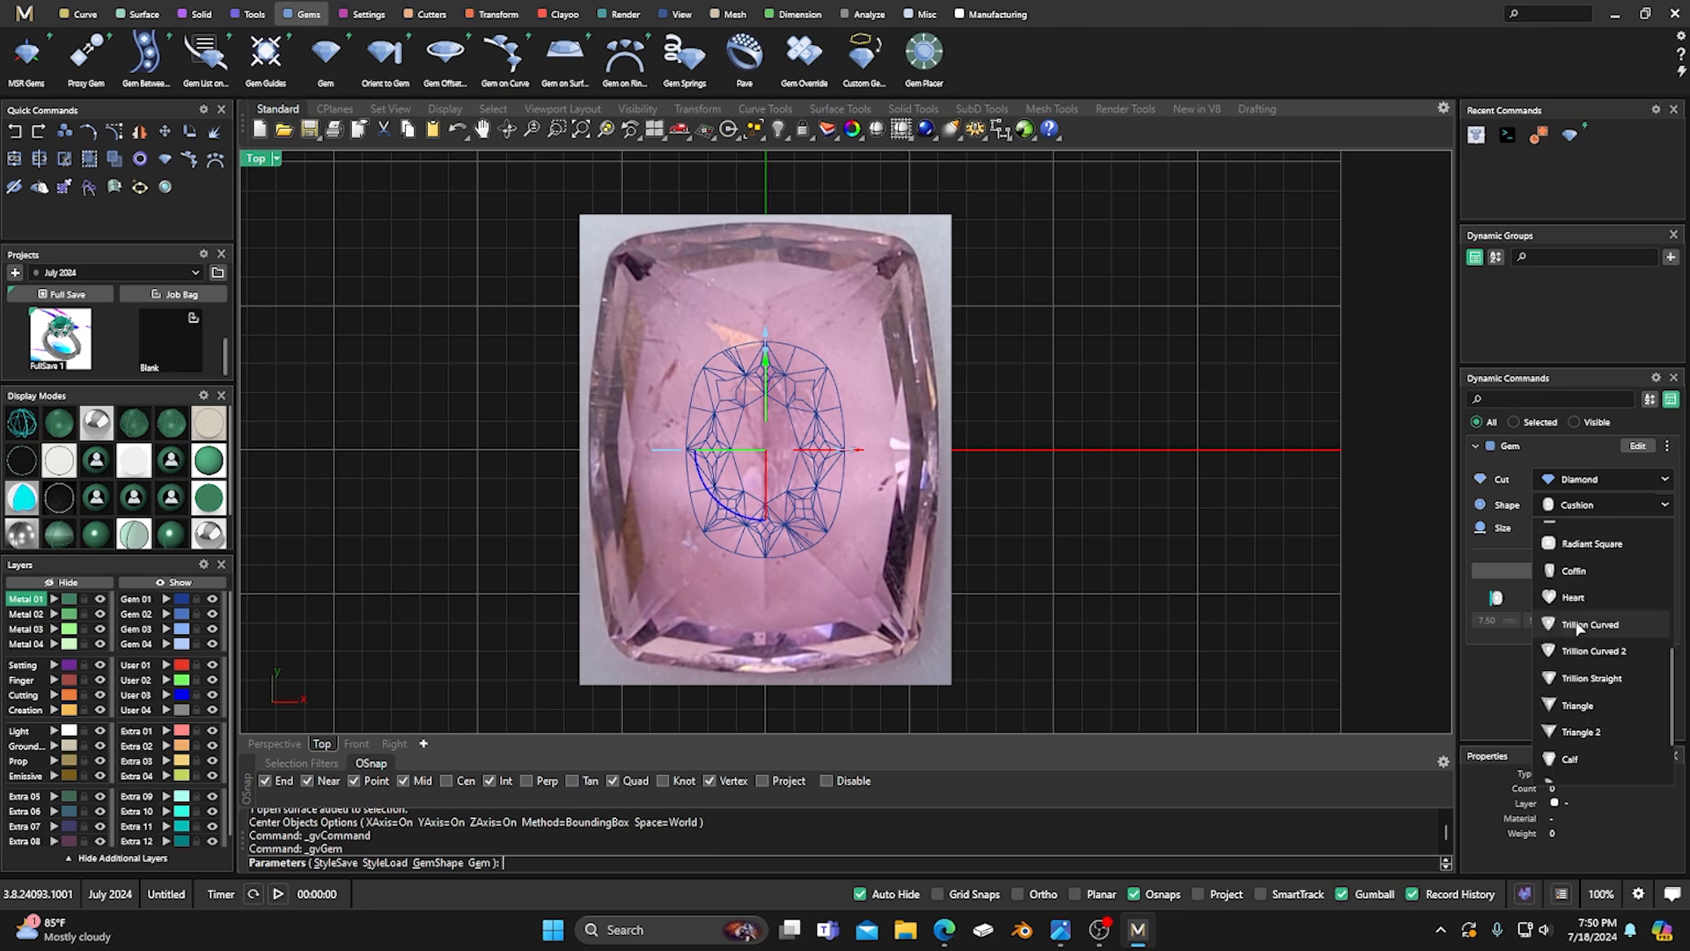
scroll(1581, 627, down, 1)
scroll(1578, 627, up, 10)
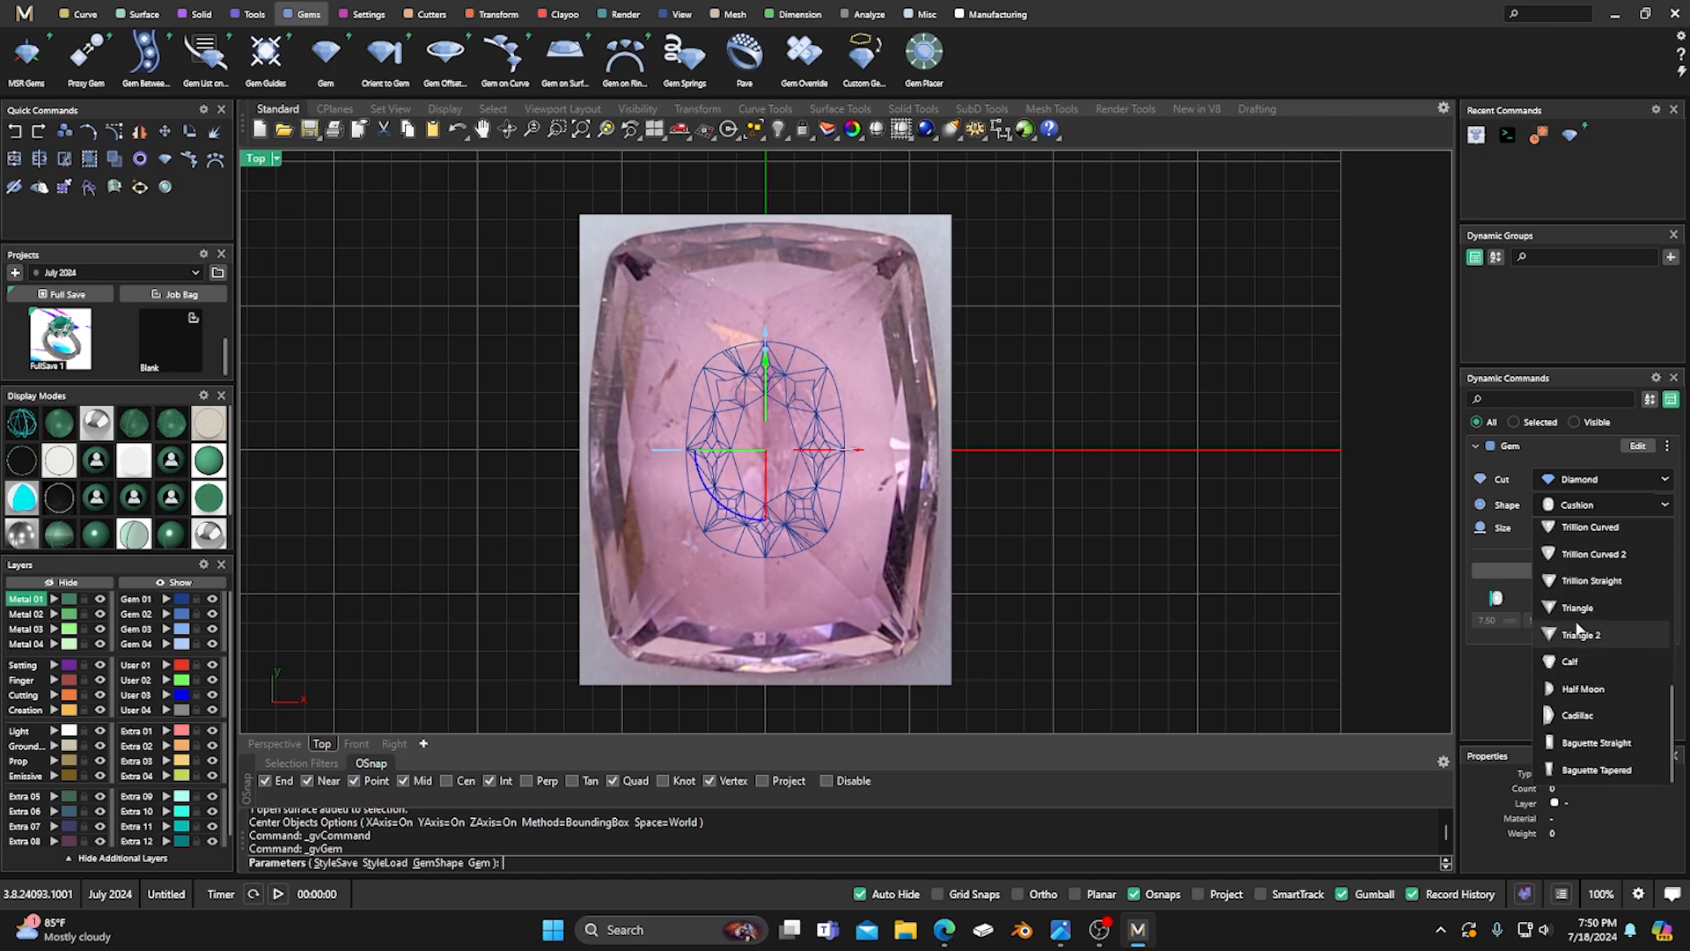
scroll(1575, 621, up, 3)
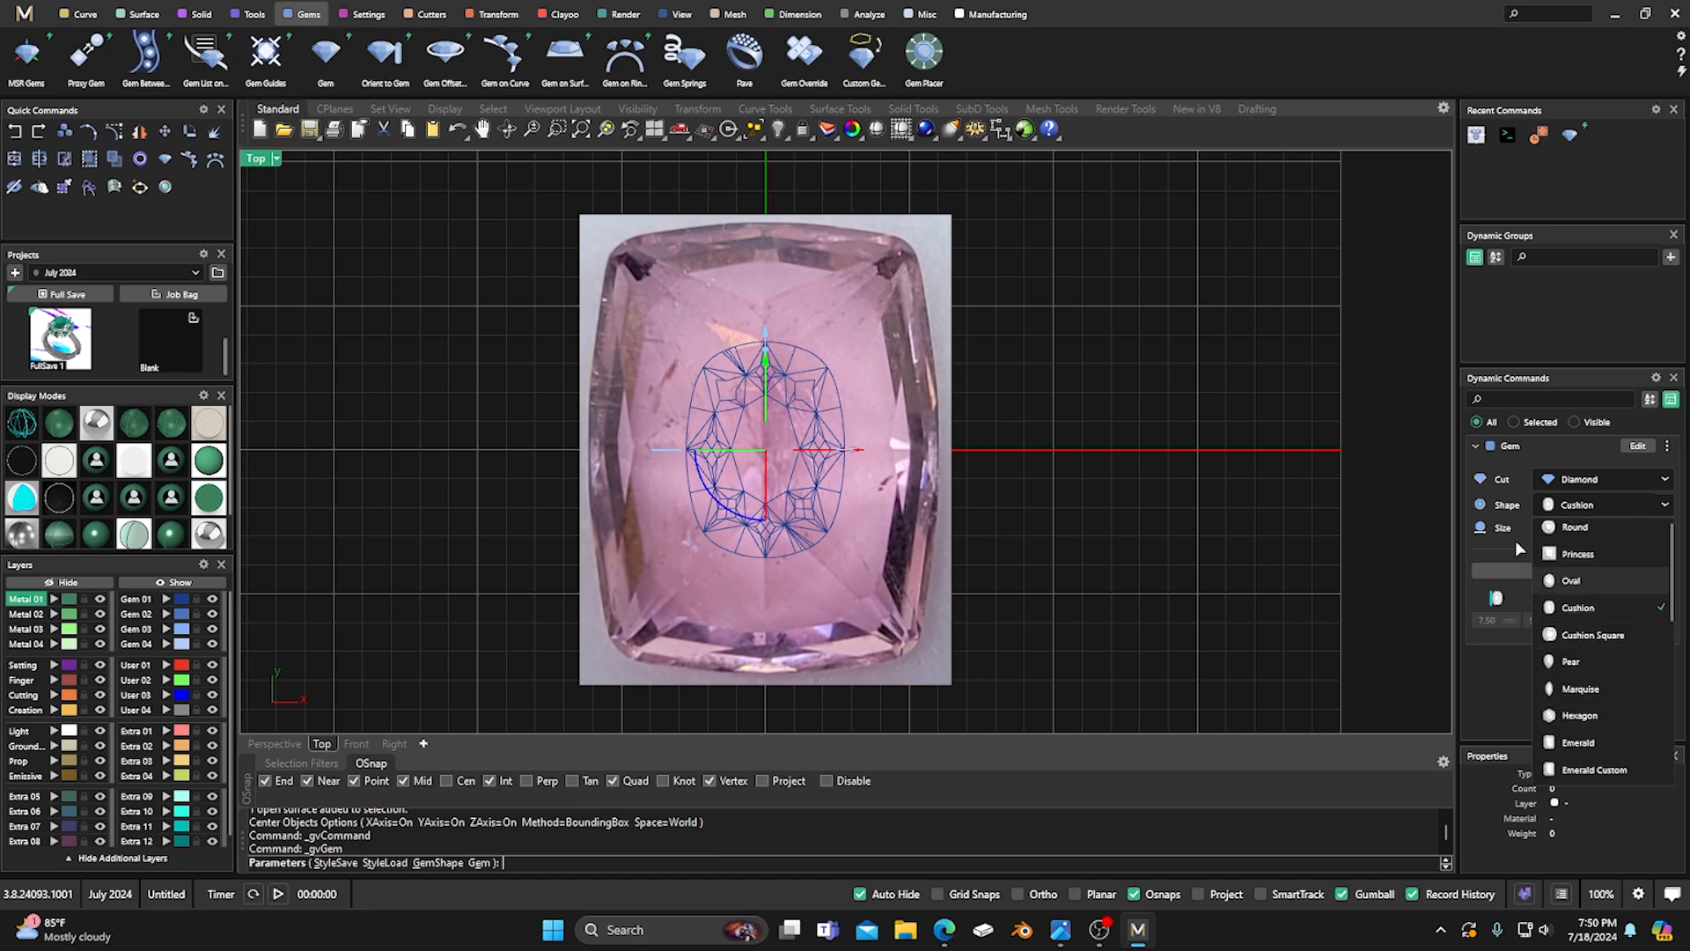
scroll(1312, 398, up, 3)
scroll(1233, 394, down, 1)
scroll(1227, 396, down, 4)
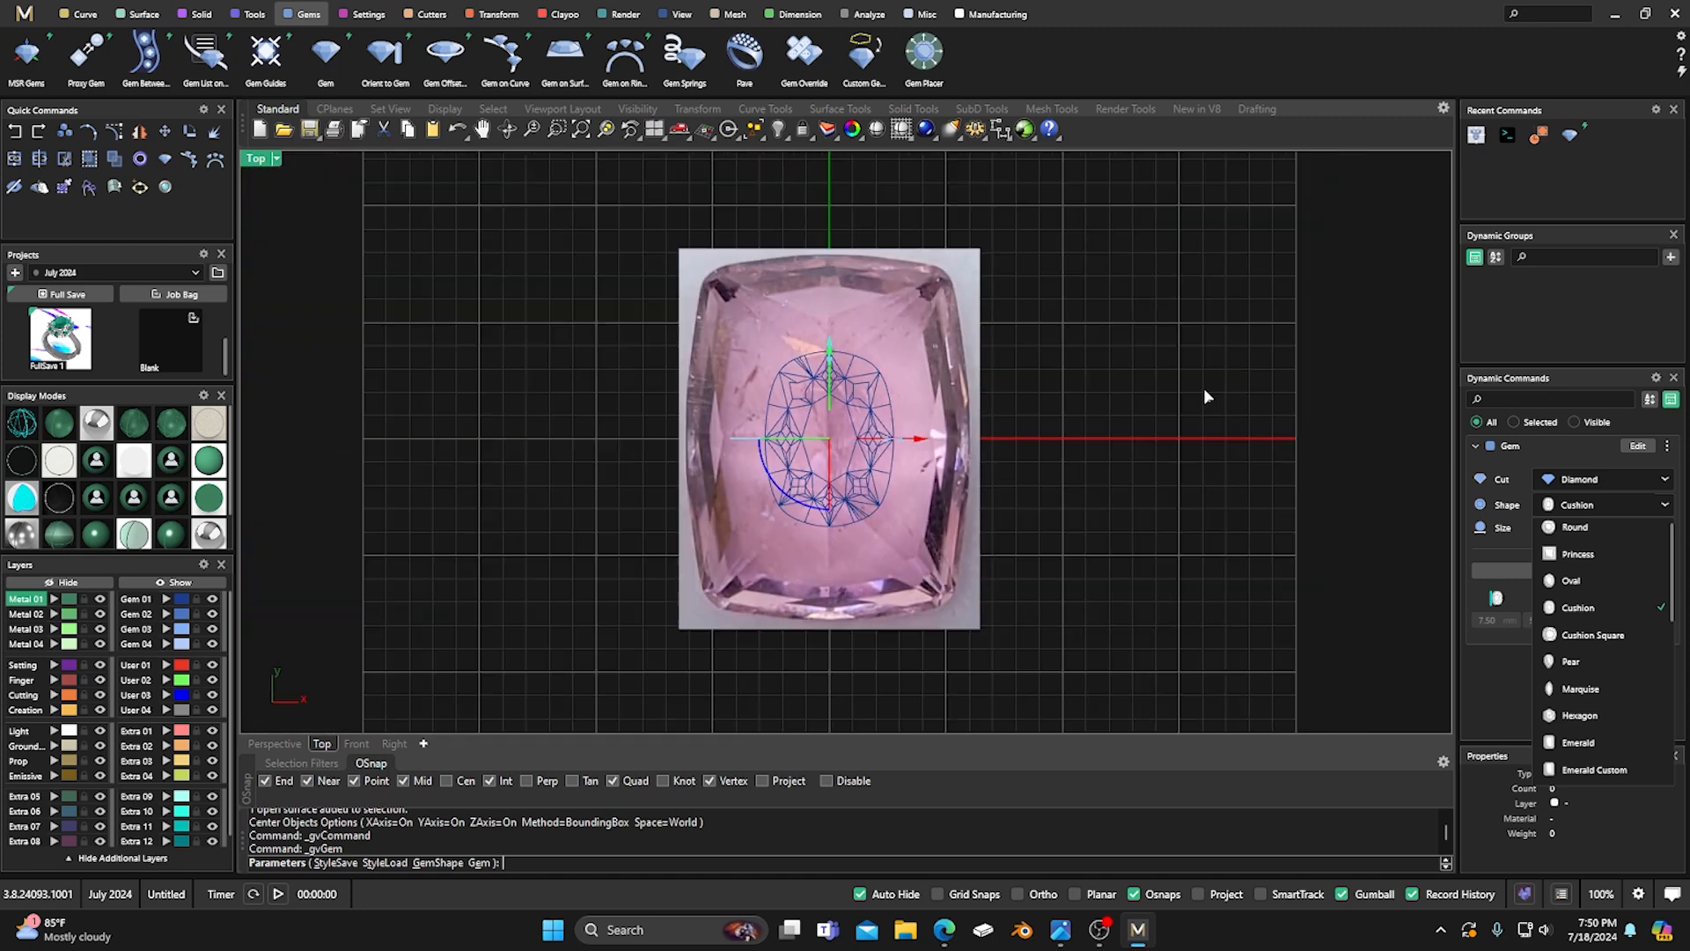
key(Escape)
Set the gemstone picture's object transparency to 56% in its material properties.
right_drag(1094, 419, 1010, 427)
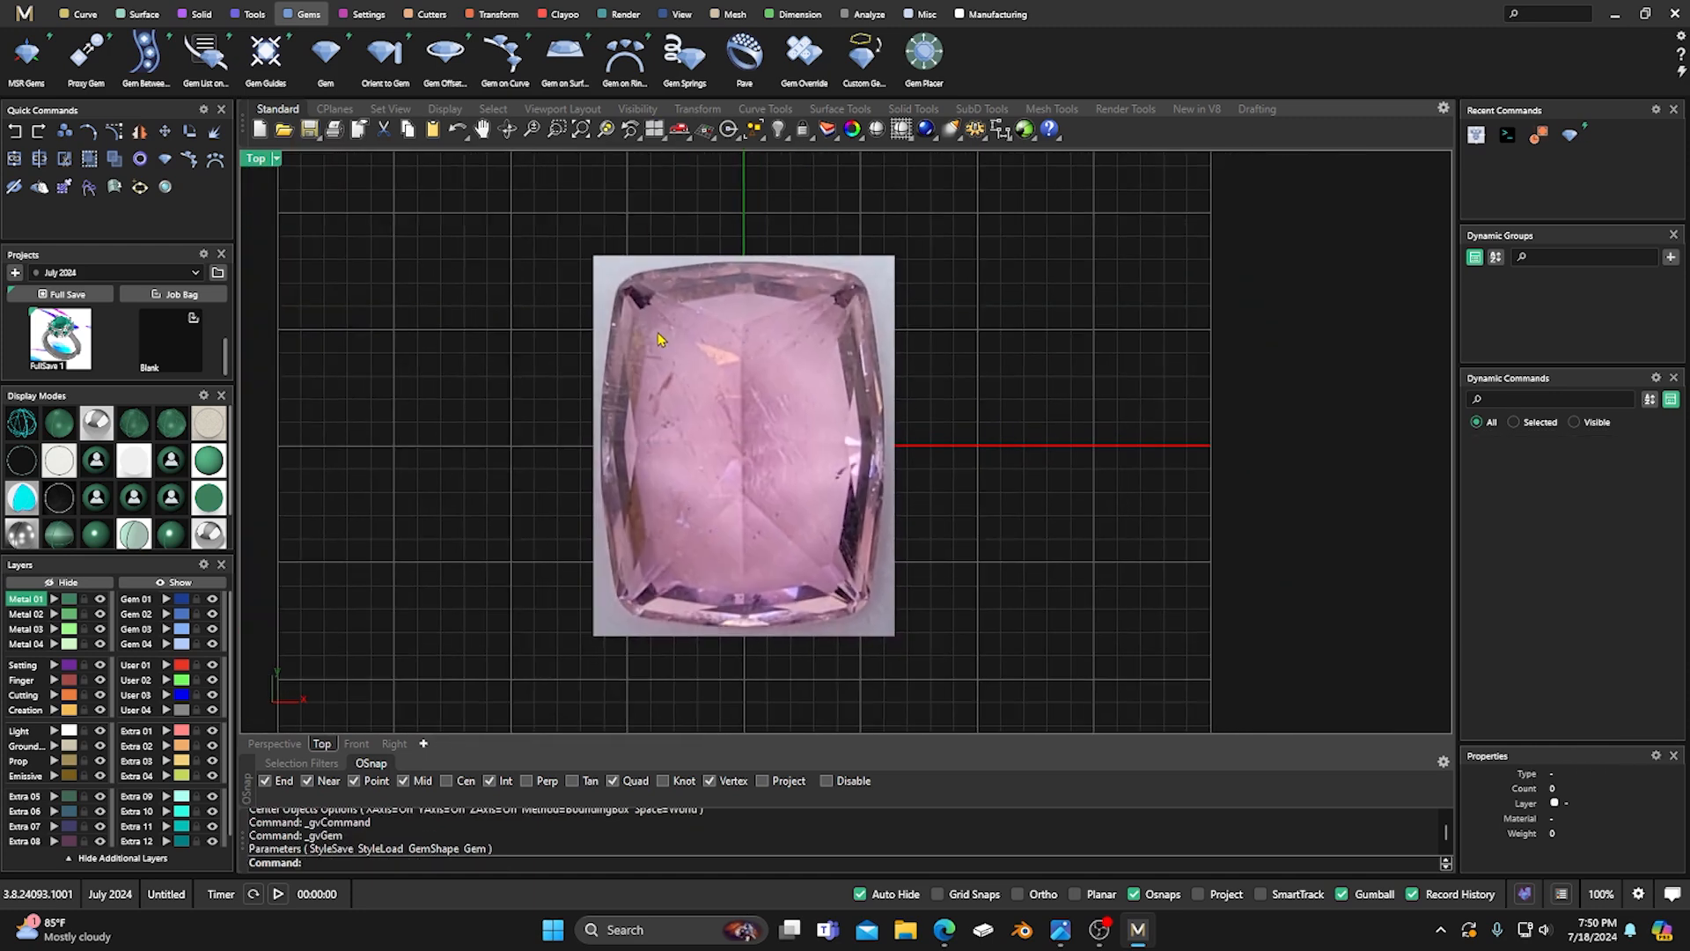
click(711, 388)
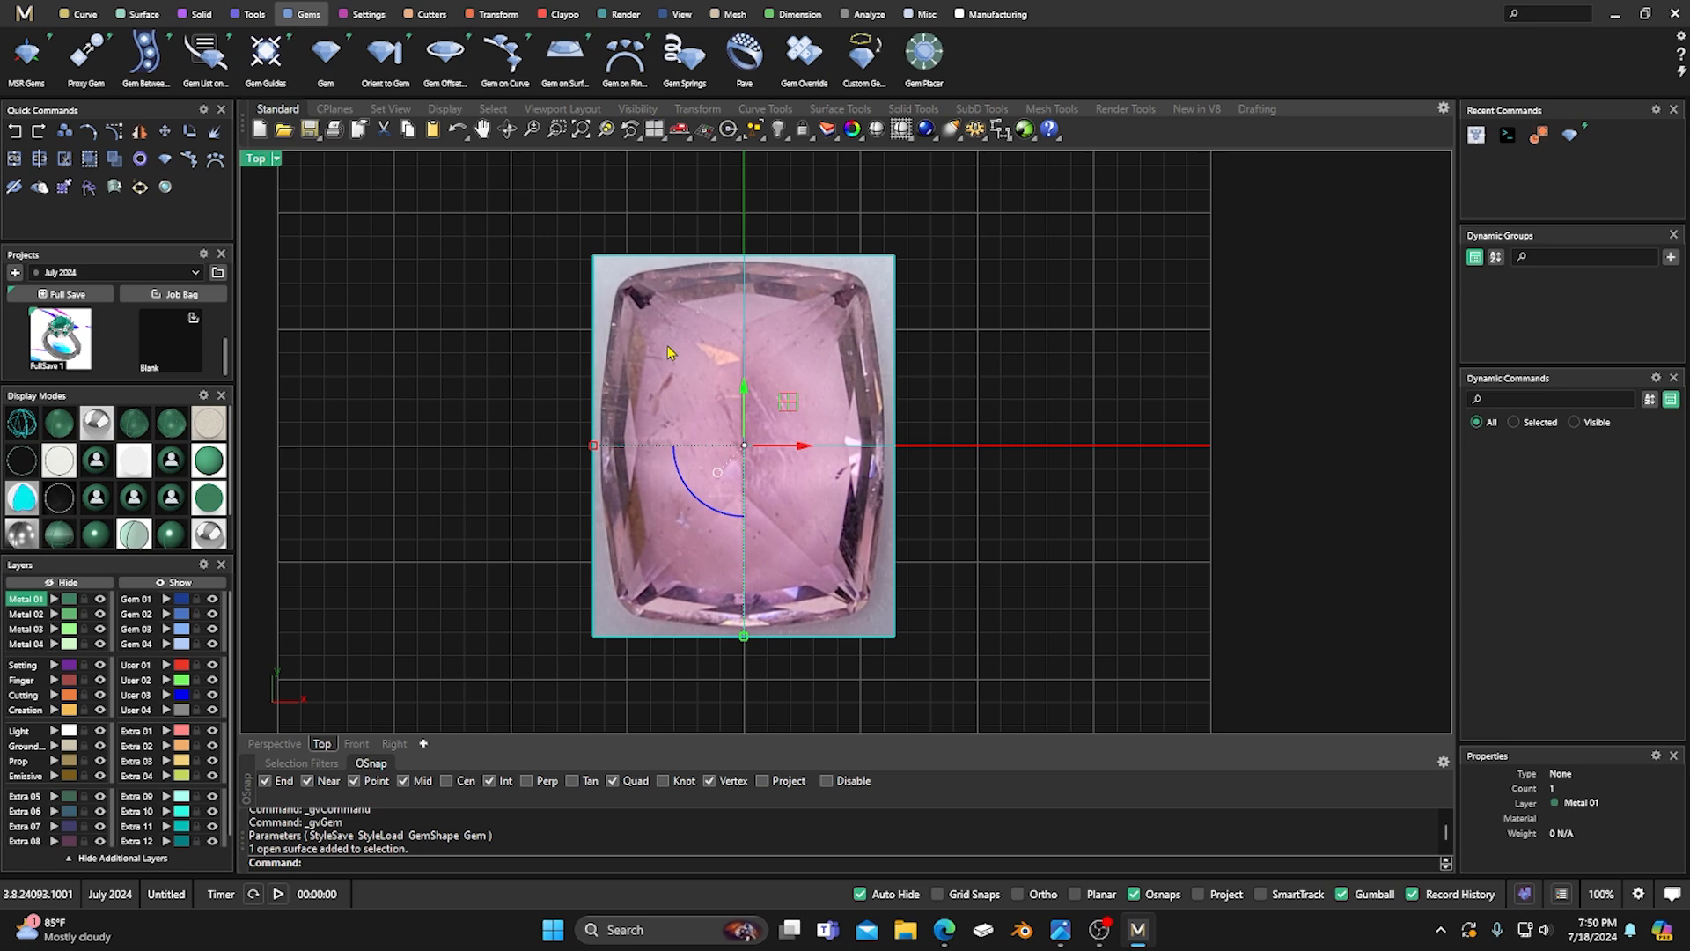
scroll(688, 286, up, 2)
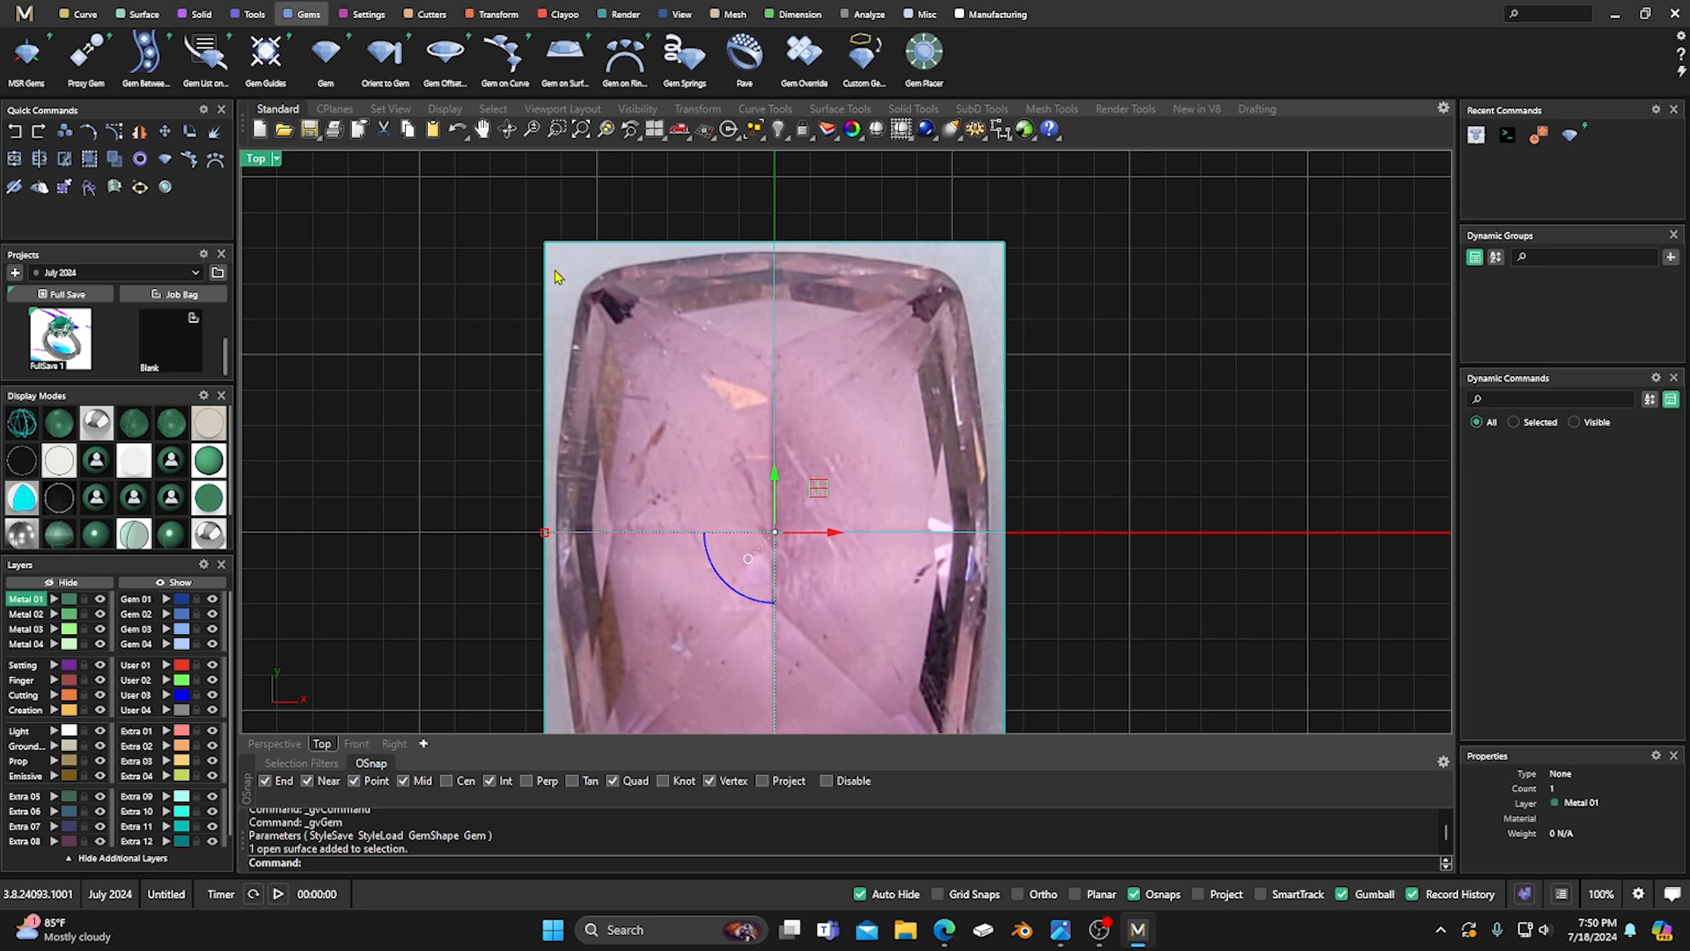
scroll(558, 283, up, 3)
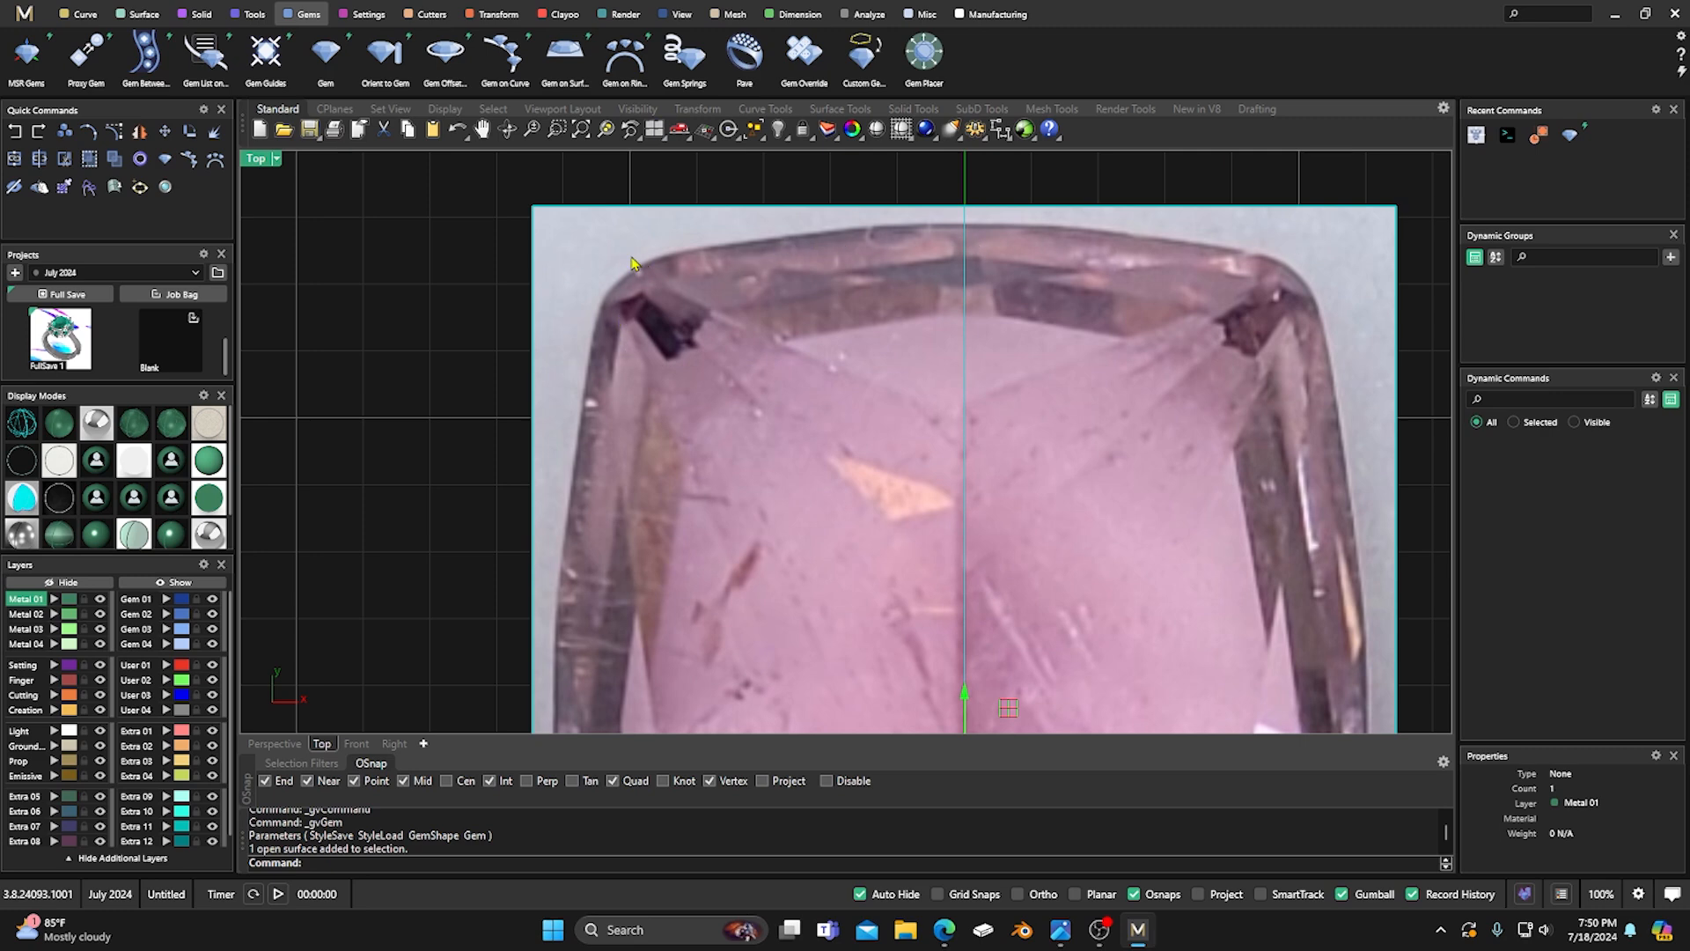
scroll(632, 276, down, 3)
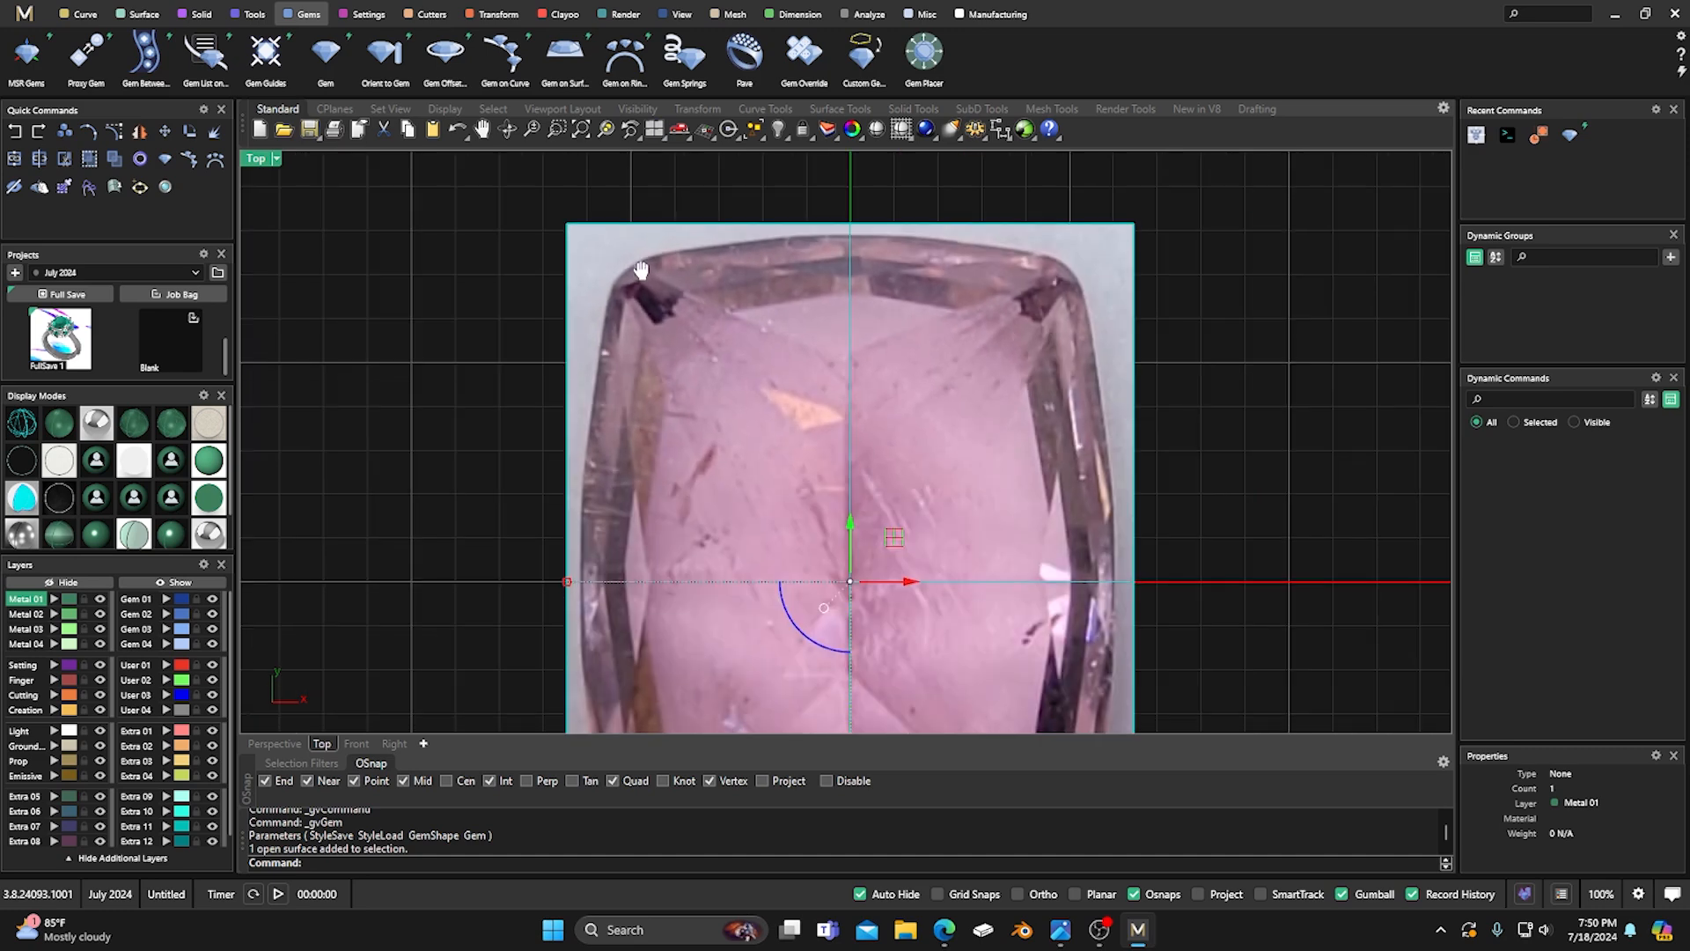
right_drag(641, 286, 624, 257)
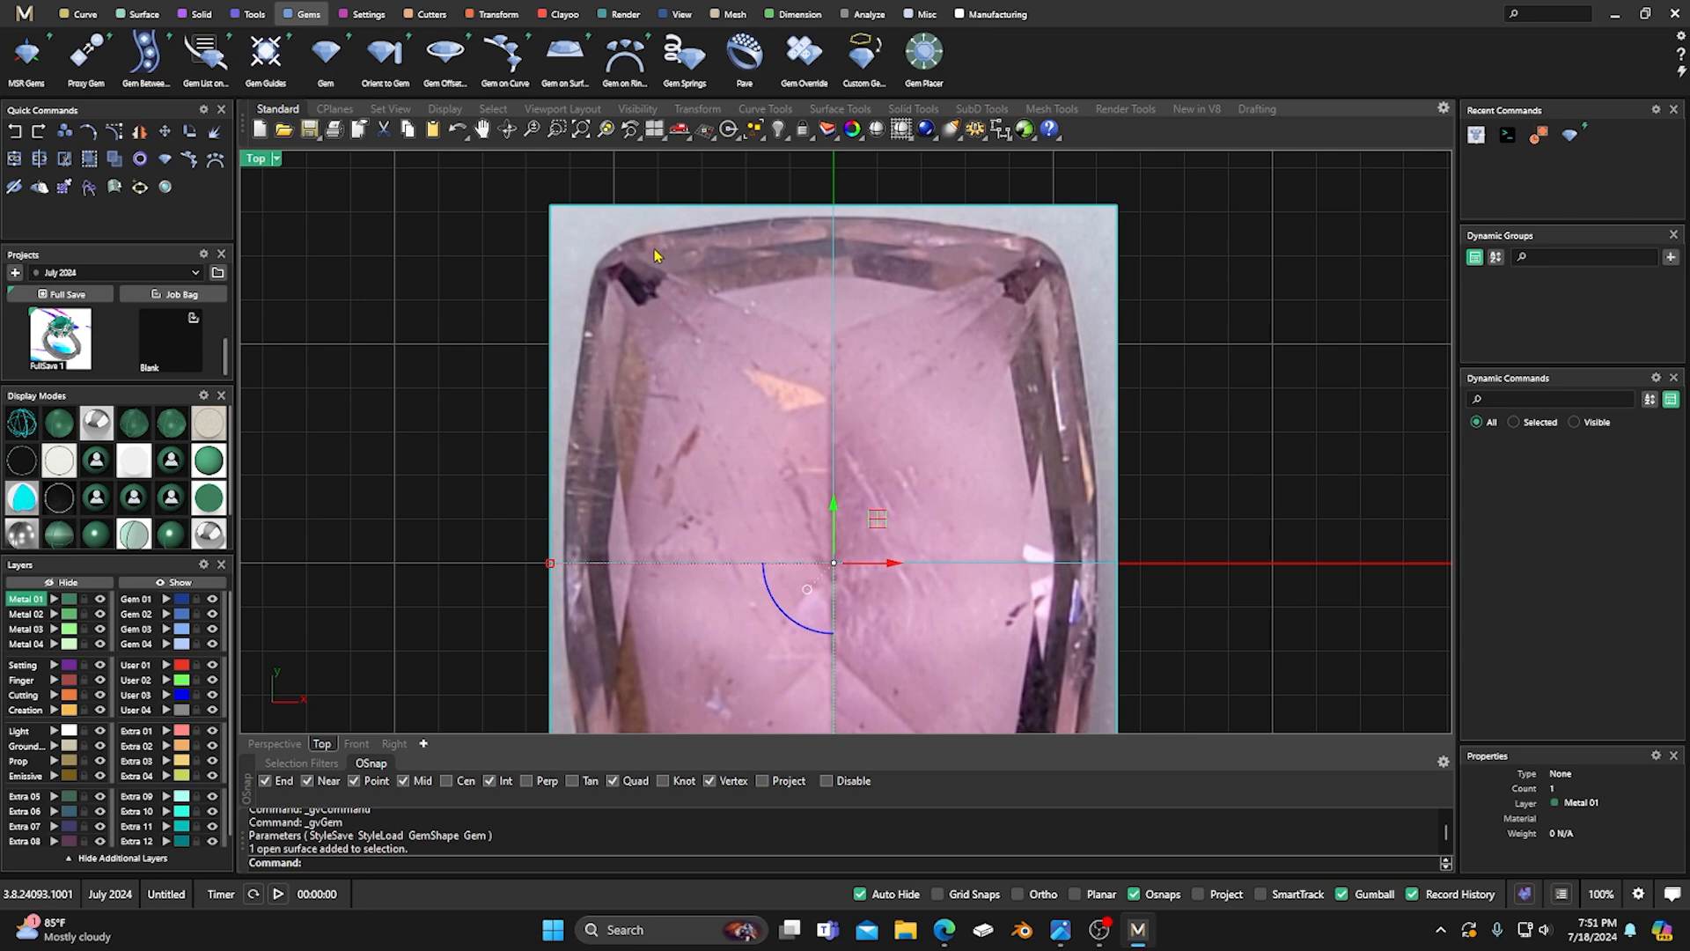
scroll(653, 248, down, 4)
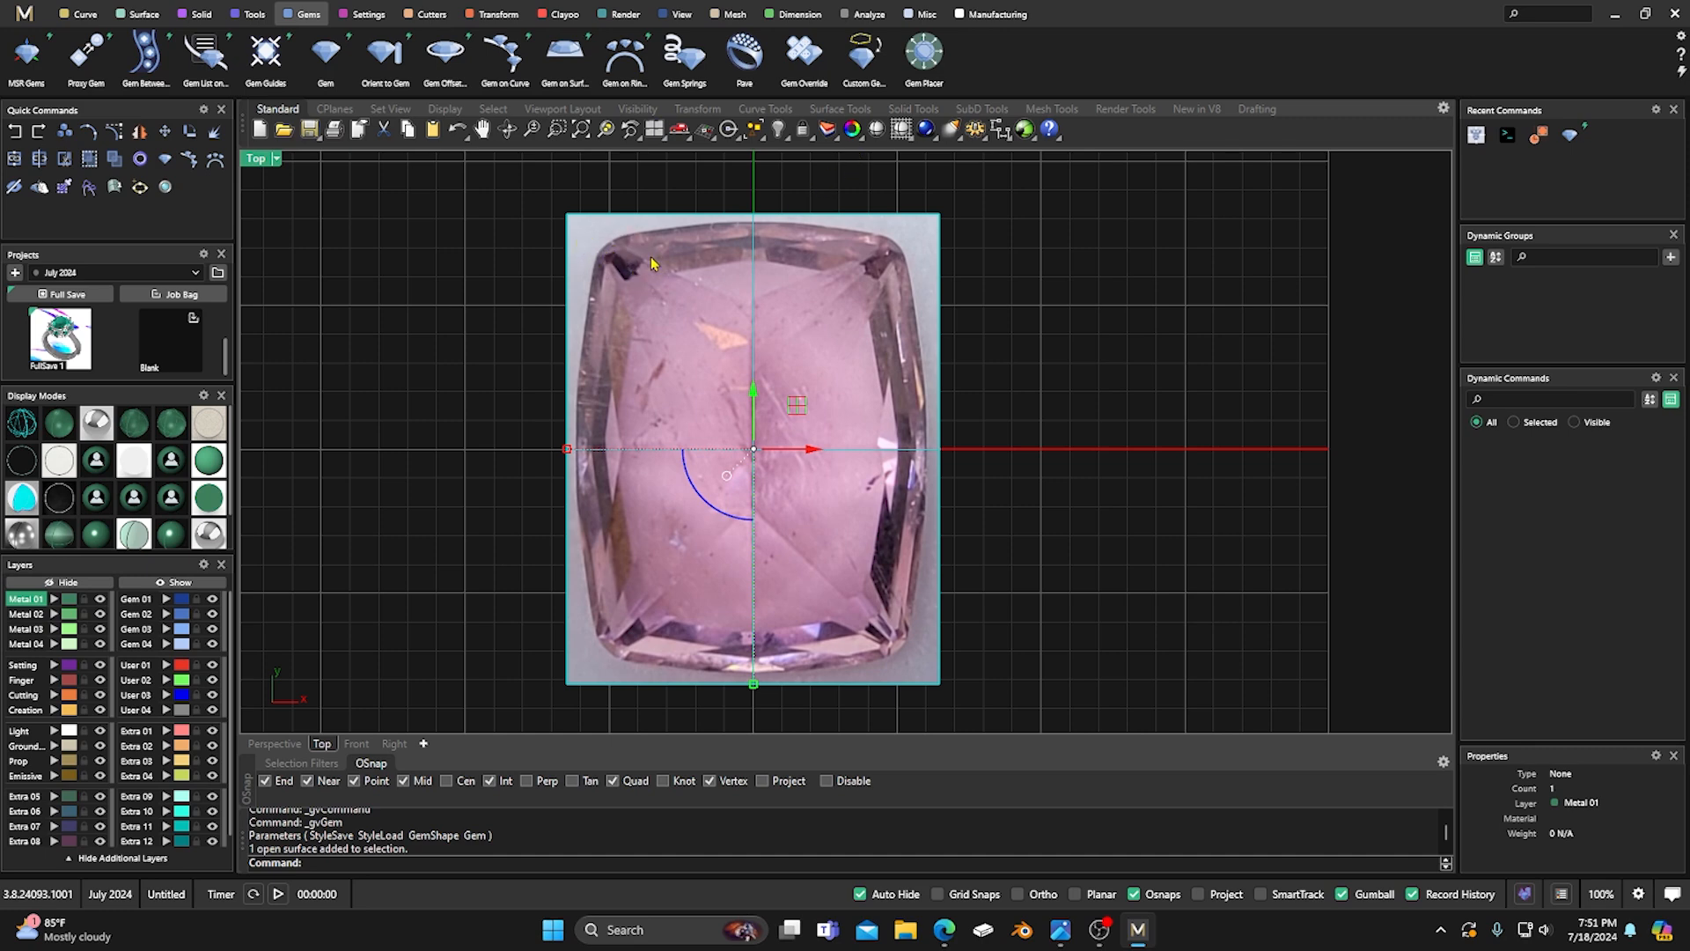
click(852, 129)
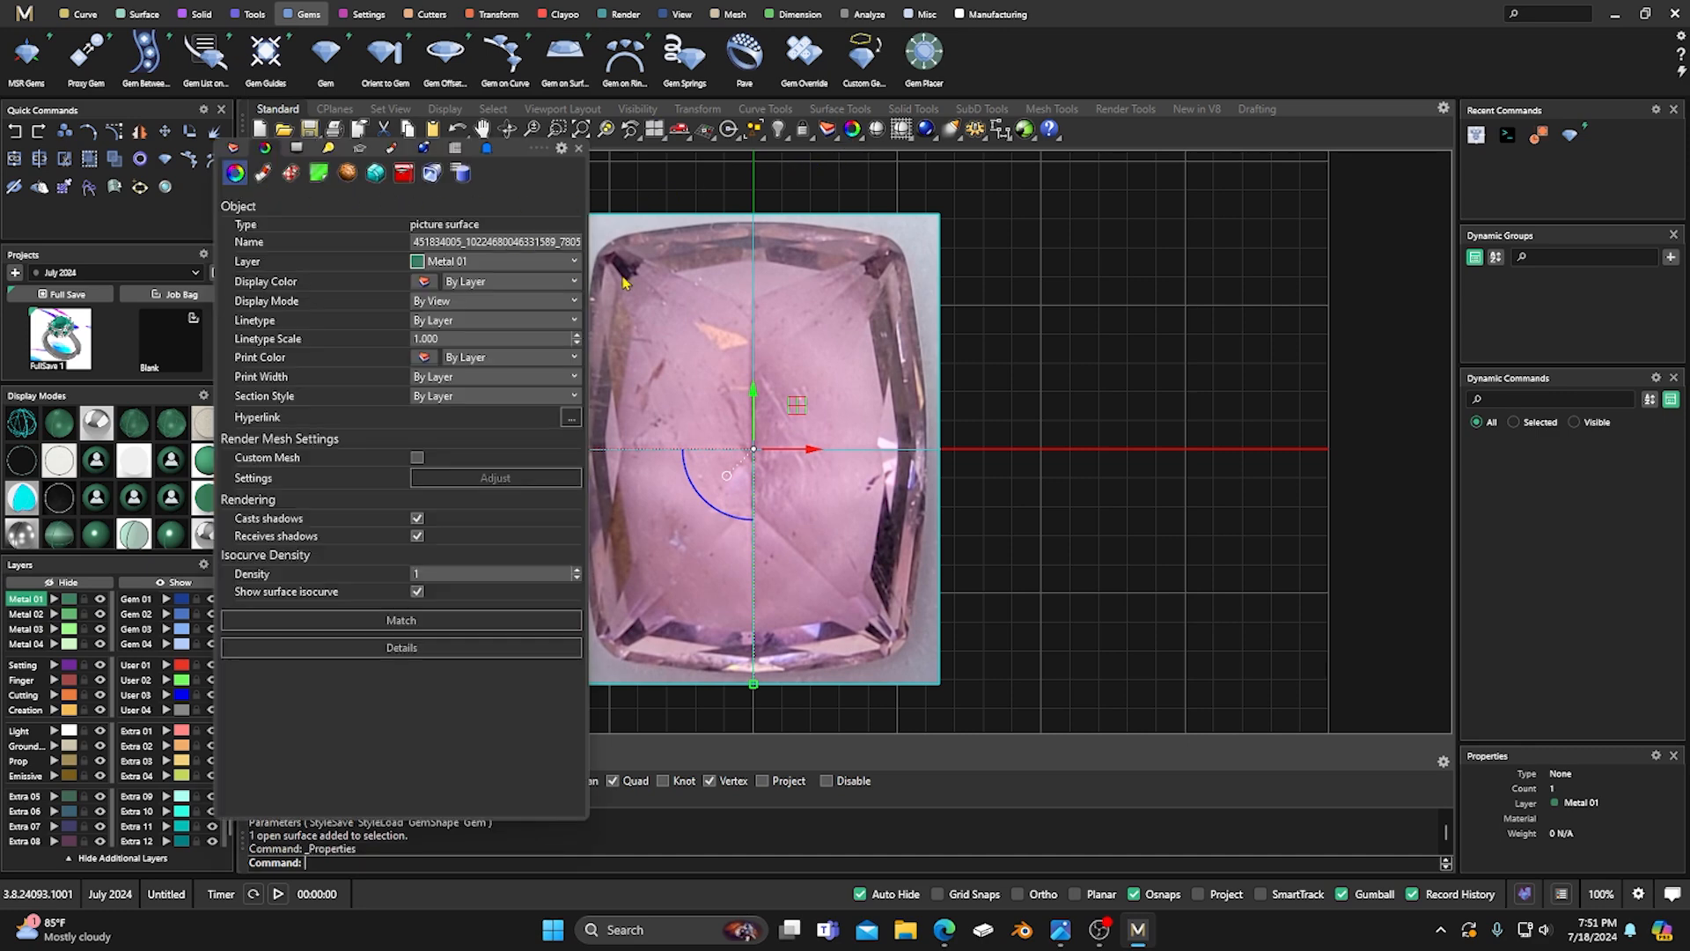
click(262, 173)
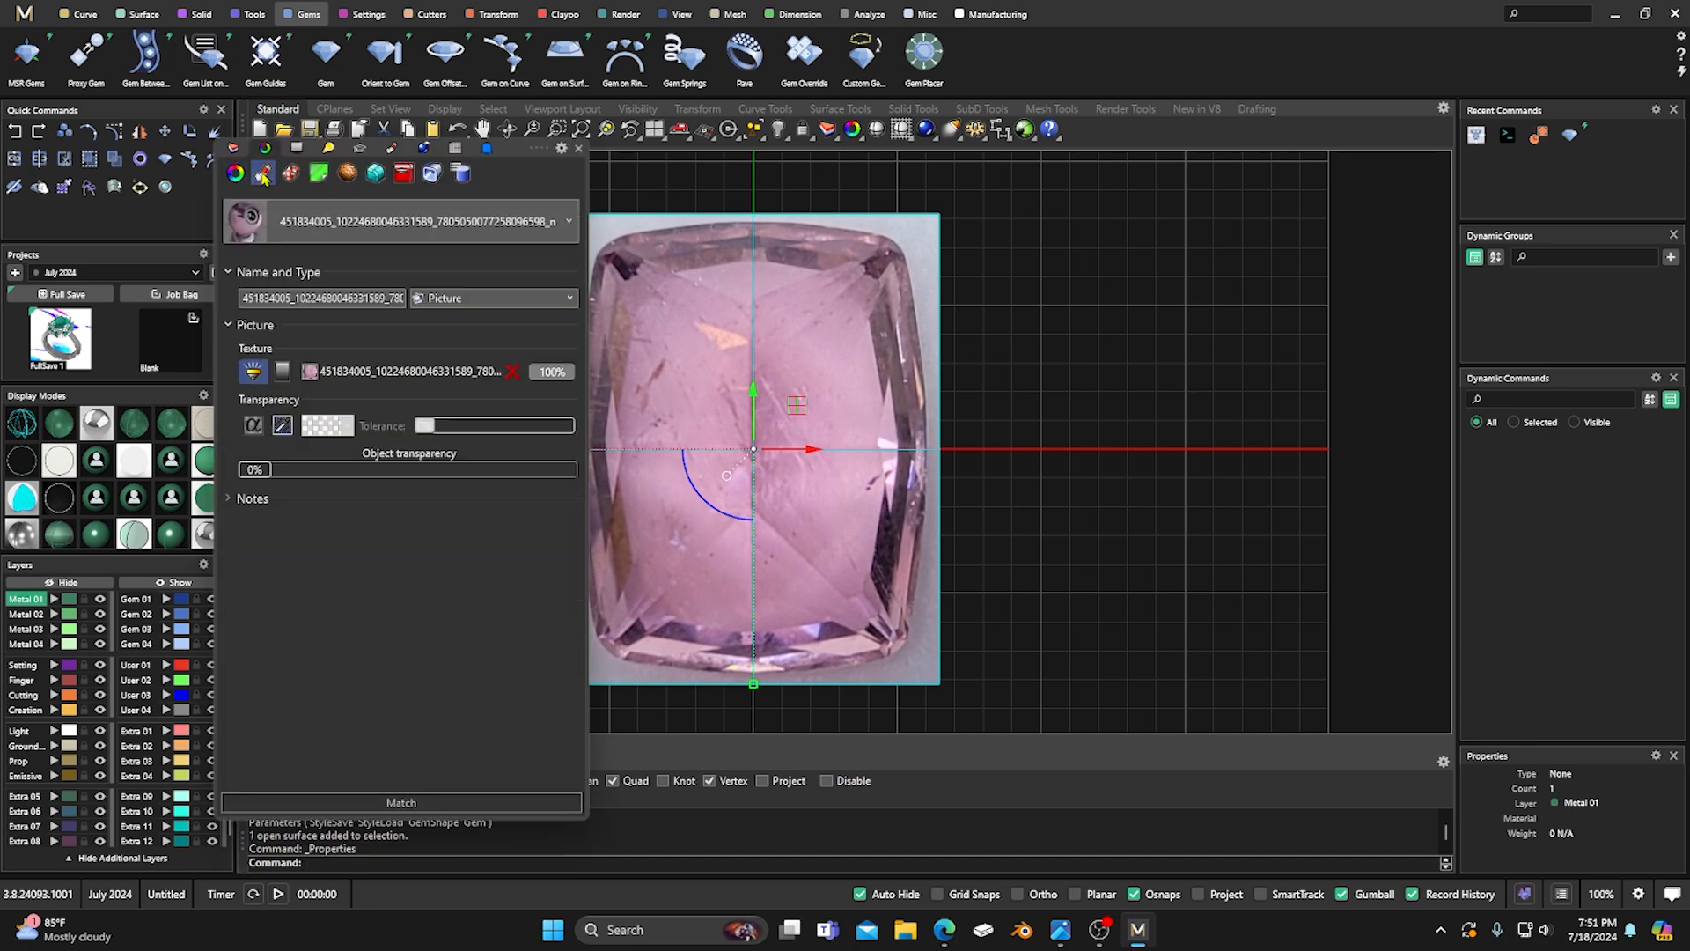
drag(257, 469, 426, 469)
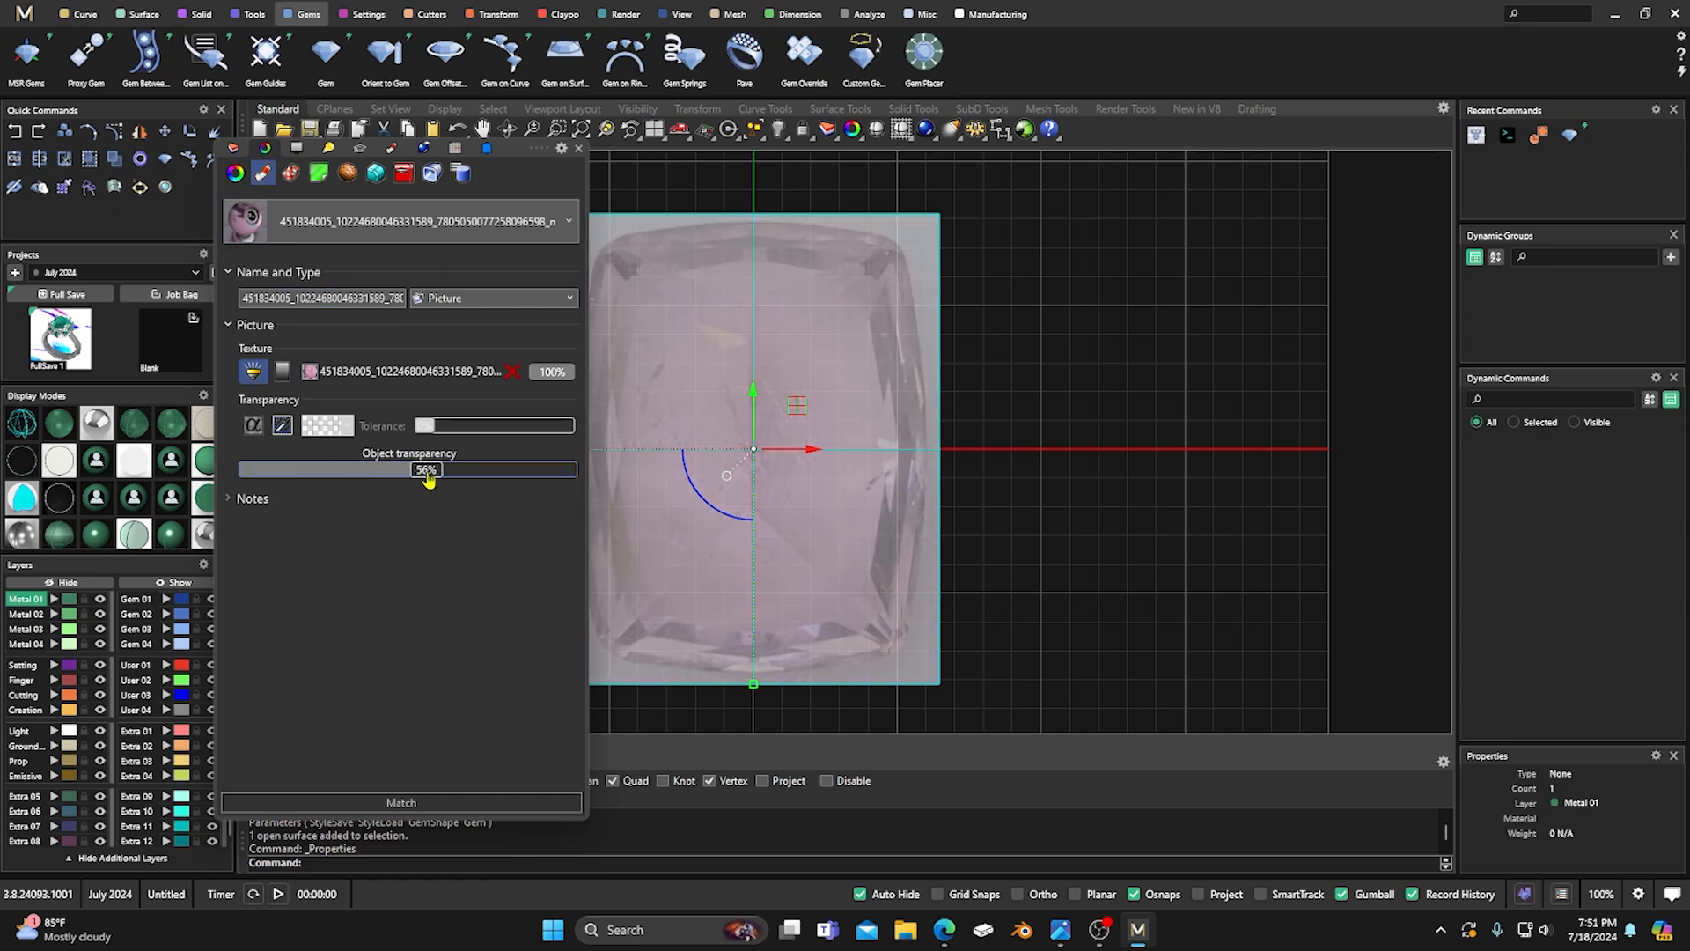
scroll(616, 238, up, 5)
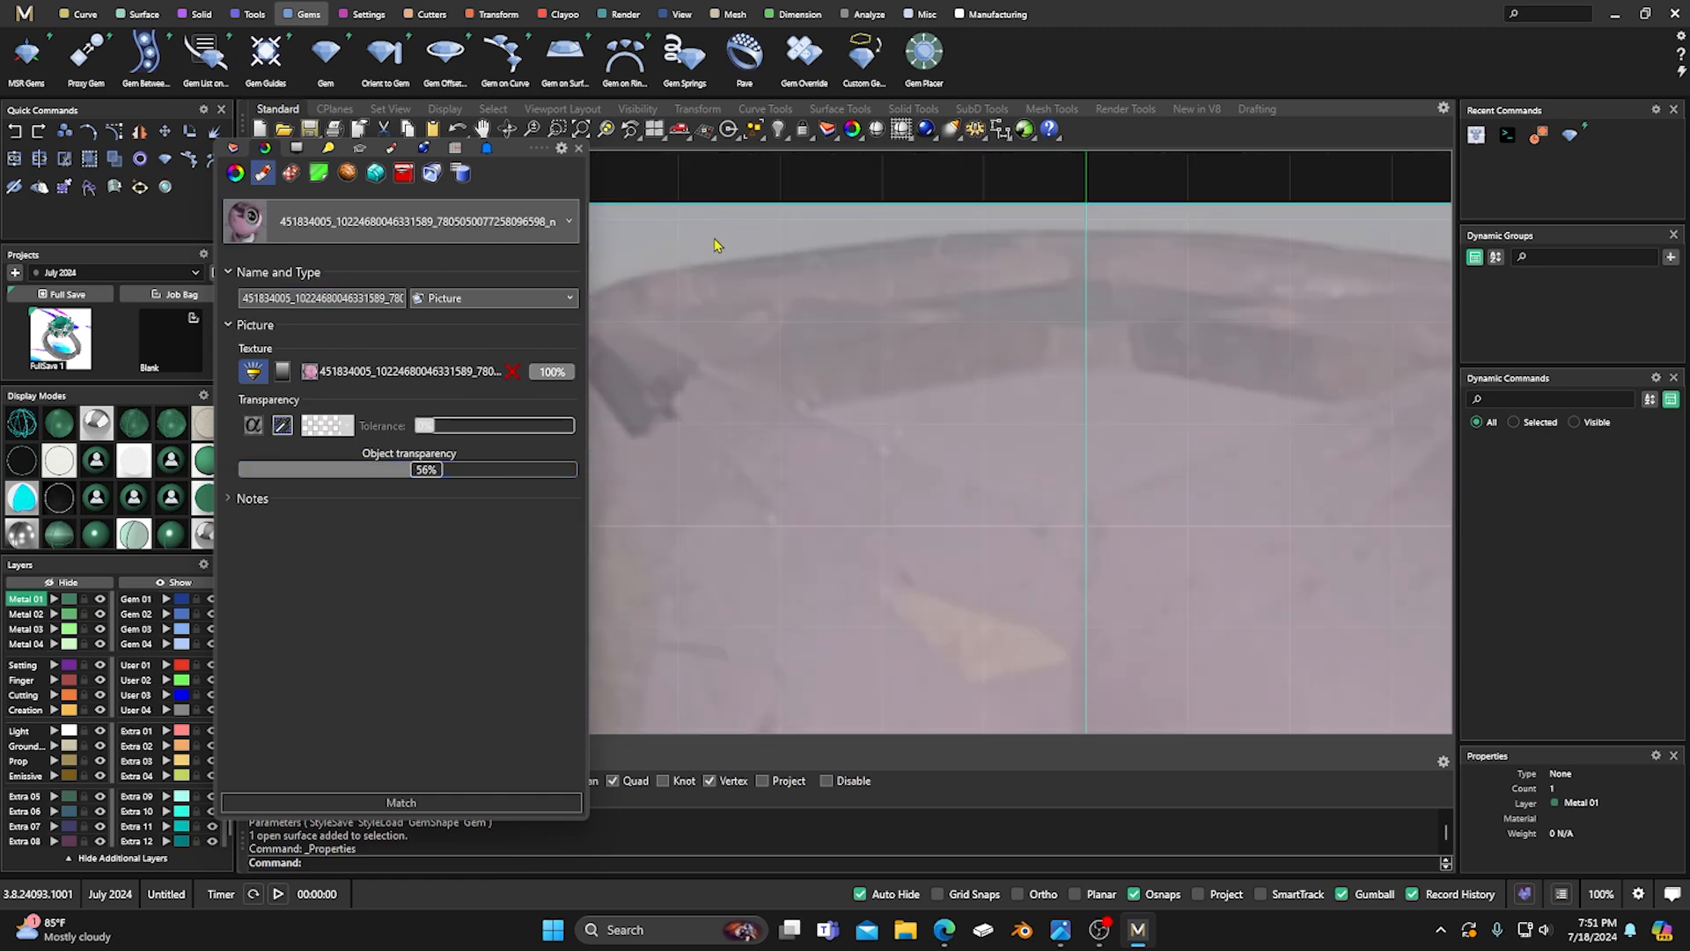
scroll(884, 255, down, 1)
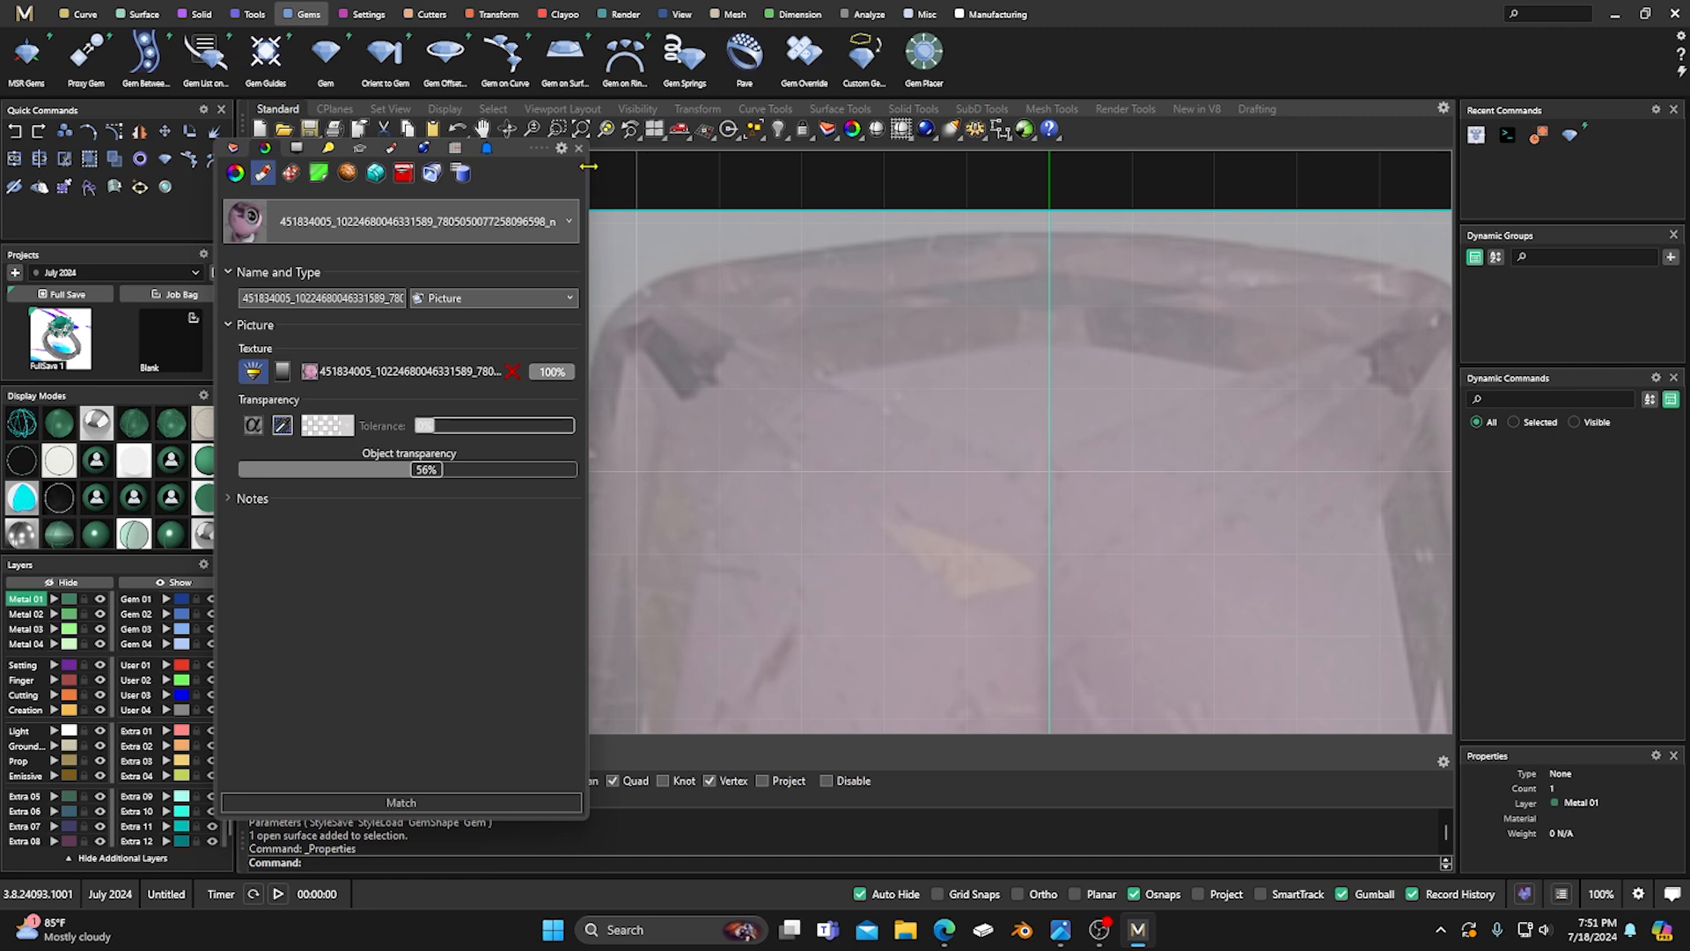
Set the gemstone picture's object transparency to 0% and close its properties.
drag(428, 475, 237, 477)
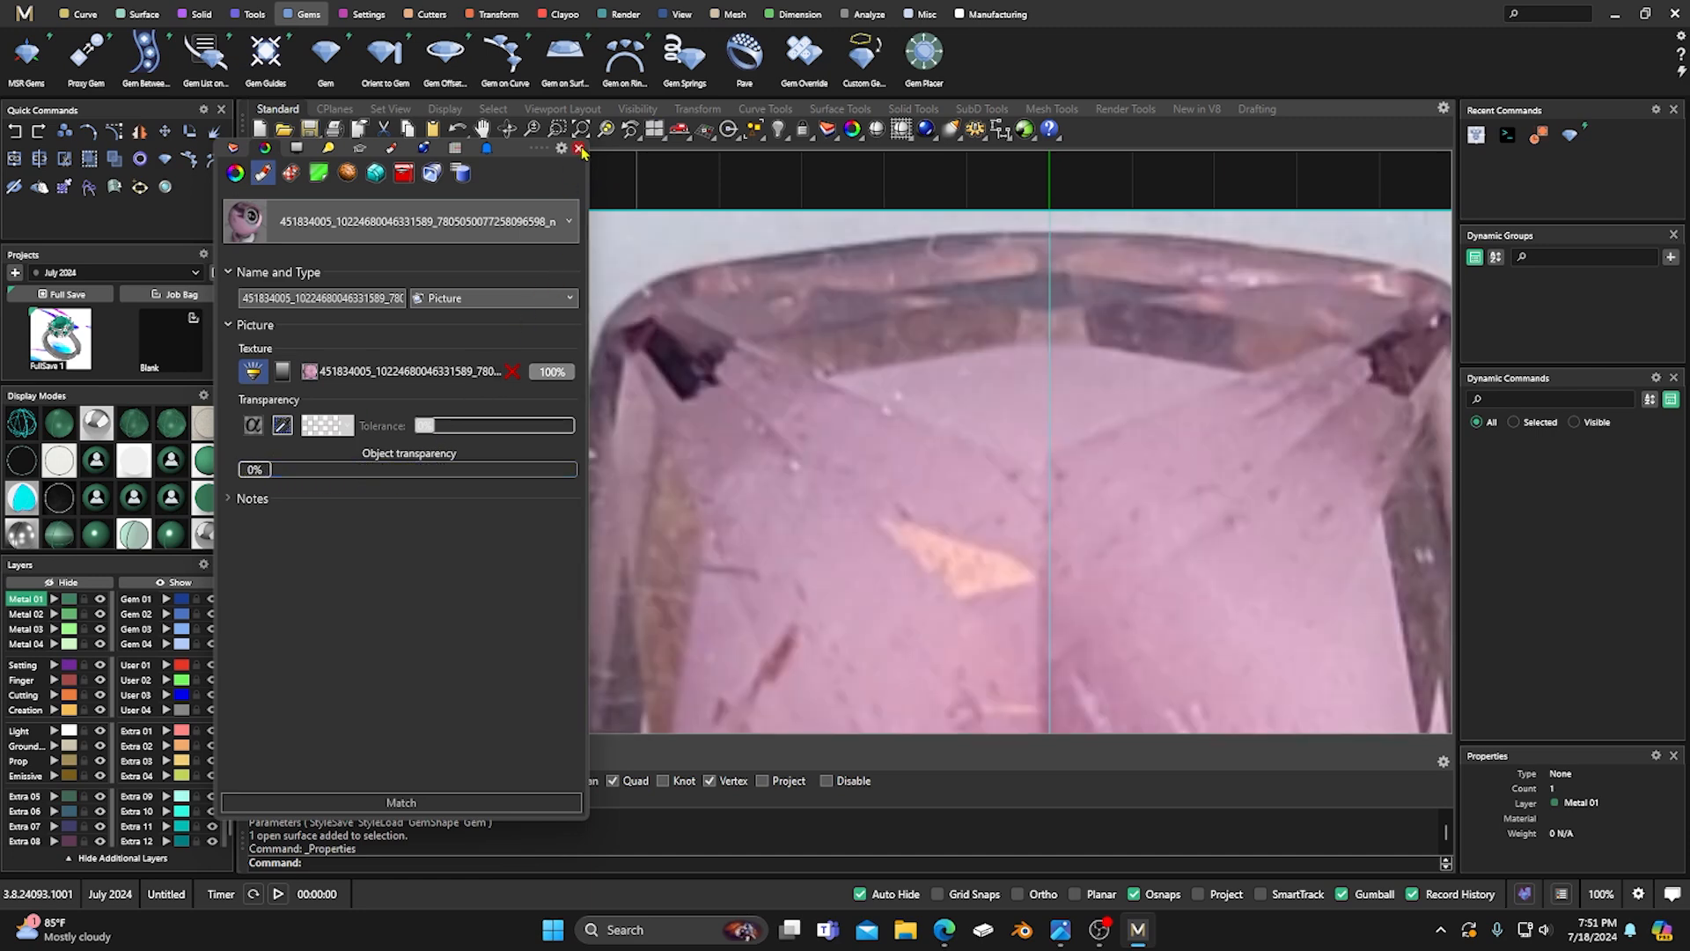
click(580, 149)
scroll(527, 309, down, 5)
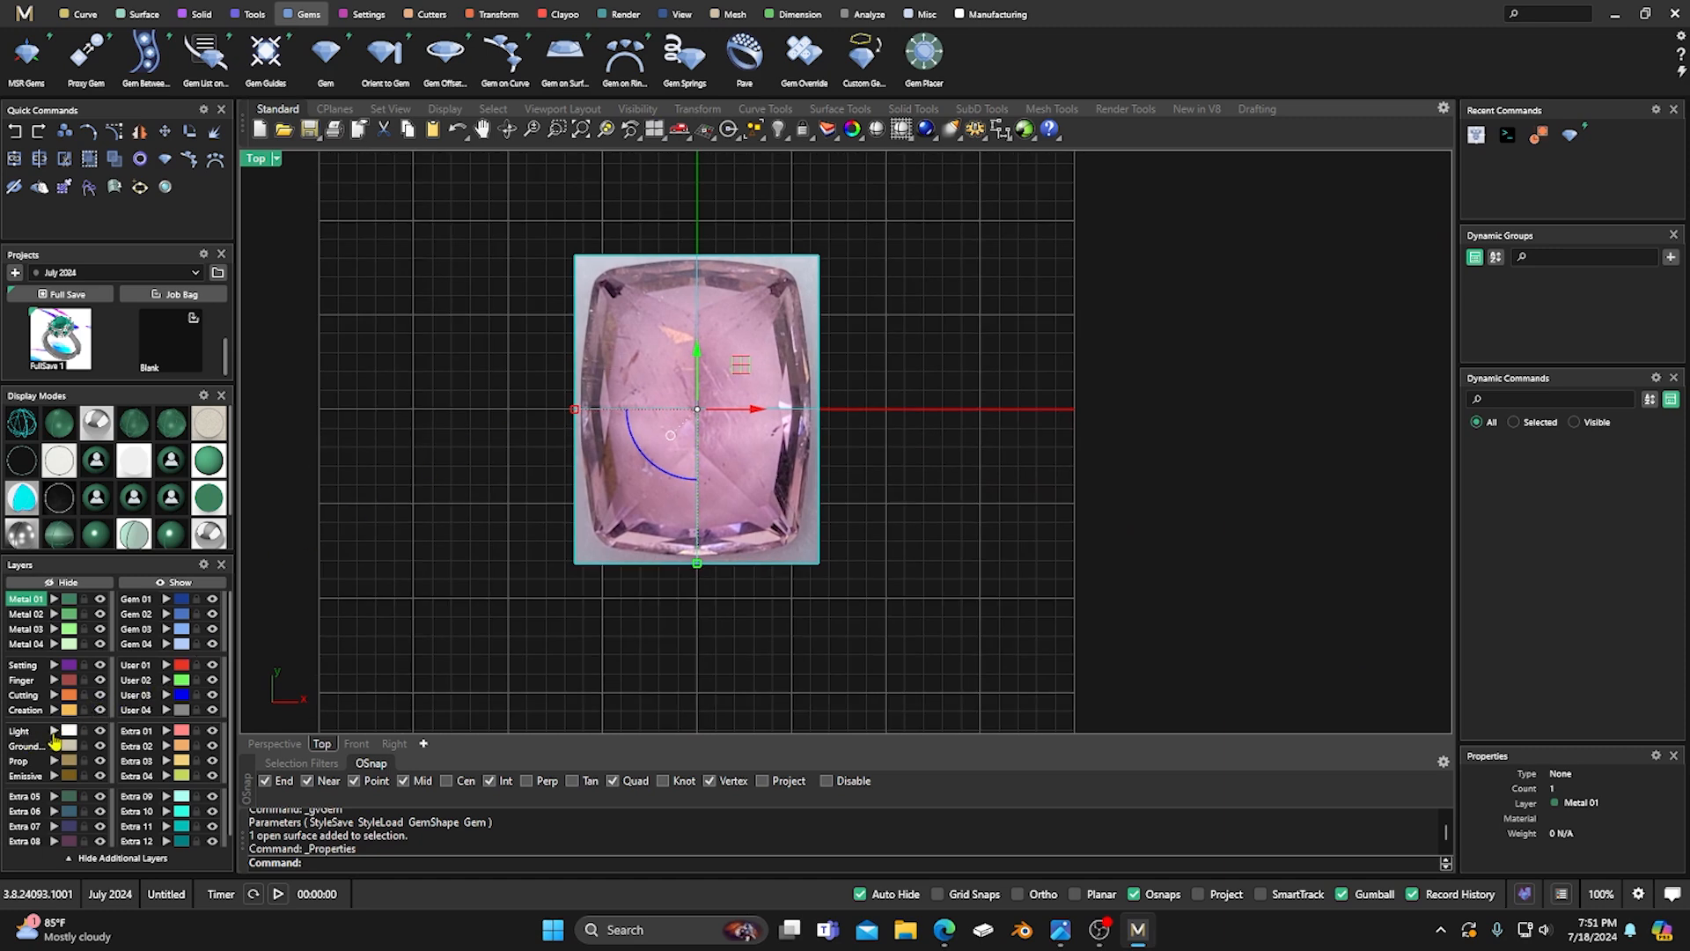
Move the gemstone picture to the Light layer and lock that layer.
click(54, 731)
click(83, 731)
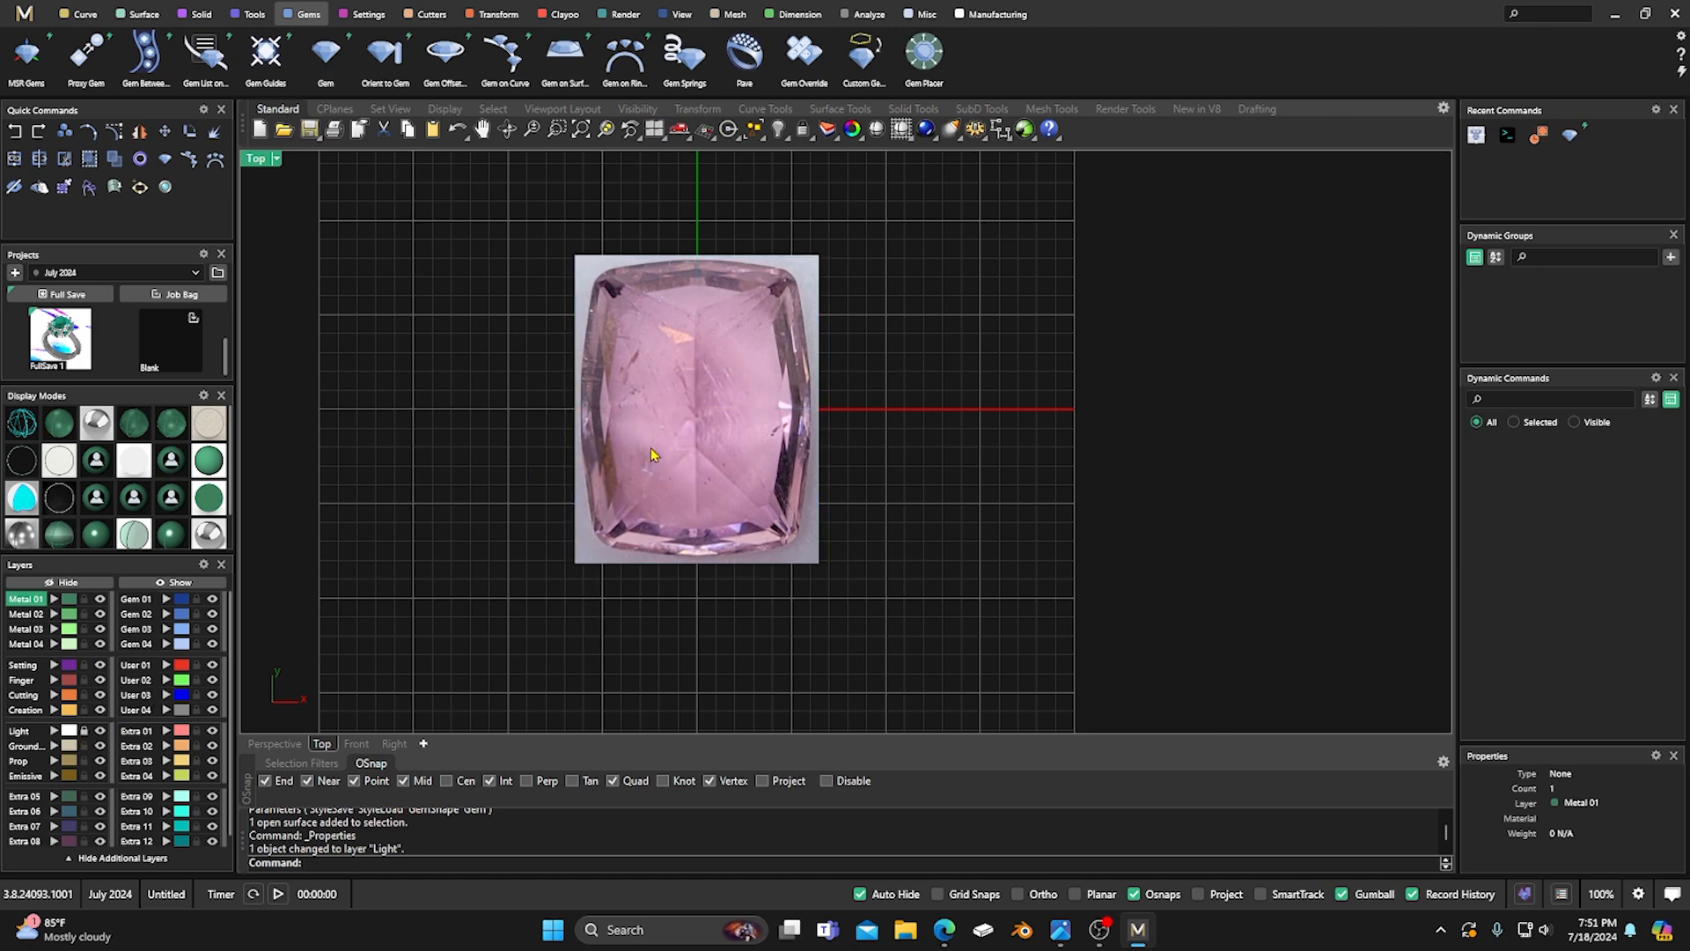
right_drag(697, 390, 720, 434)
scroll(710, 402, up, 4)
right_drag(704, 291, 723, 311)
scroll(710, 300, up, 3)
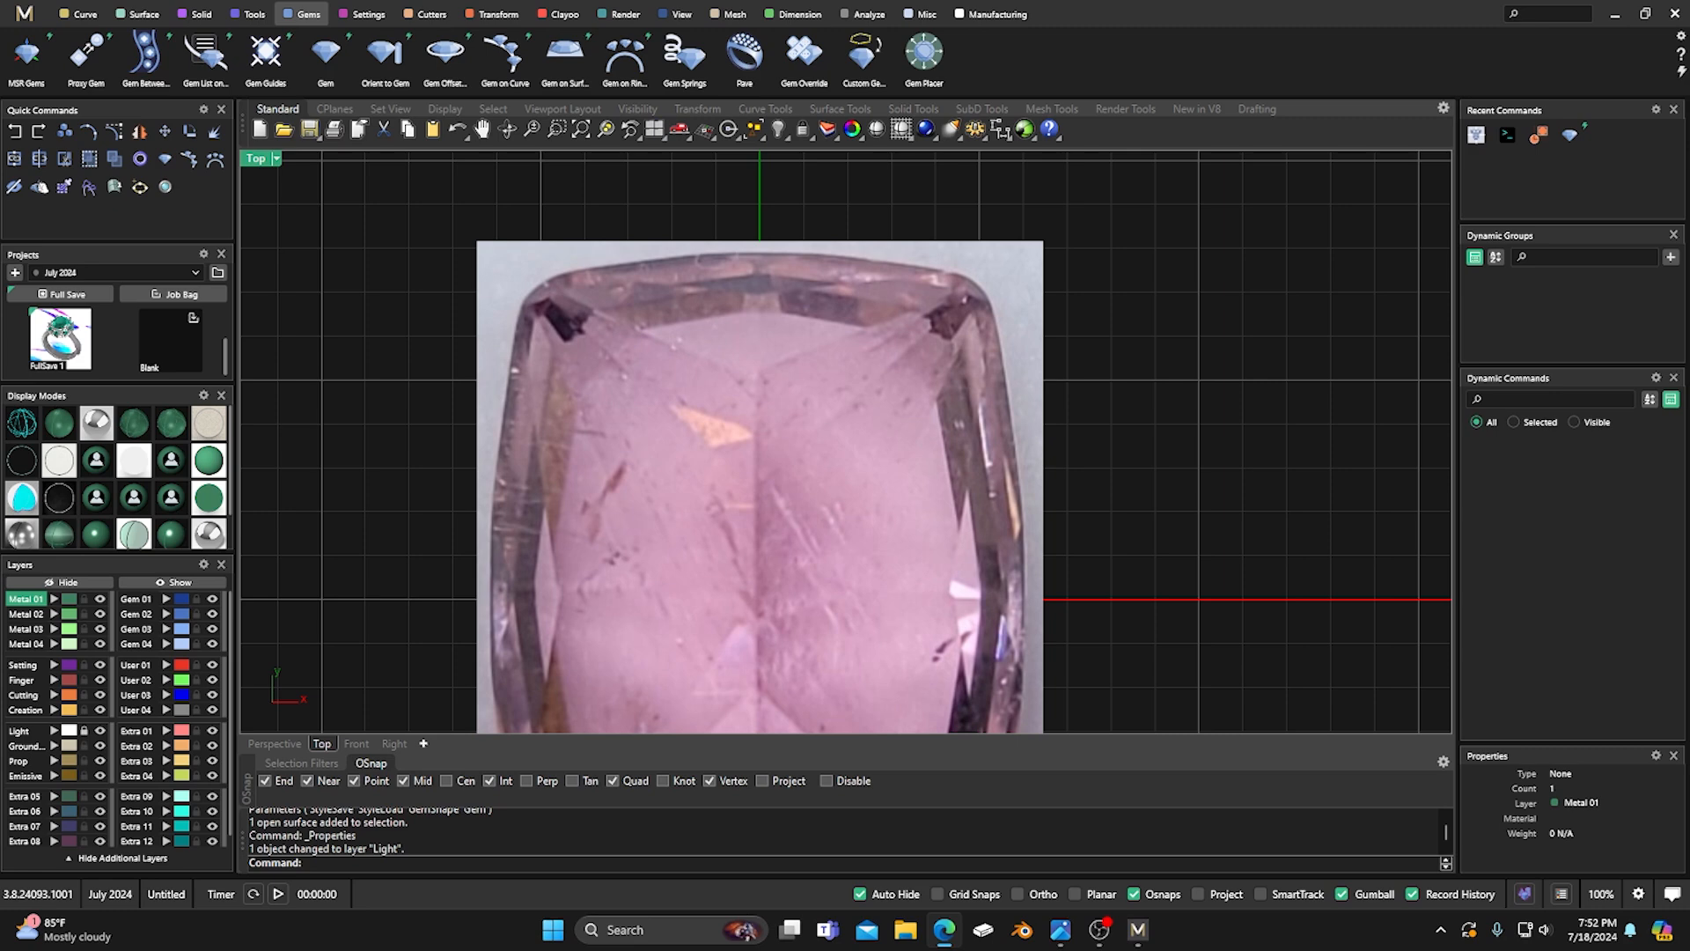
scroll(712, 402, down, 4)
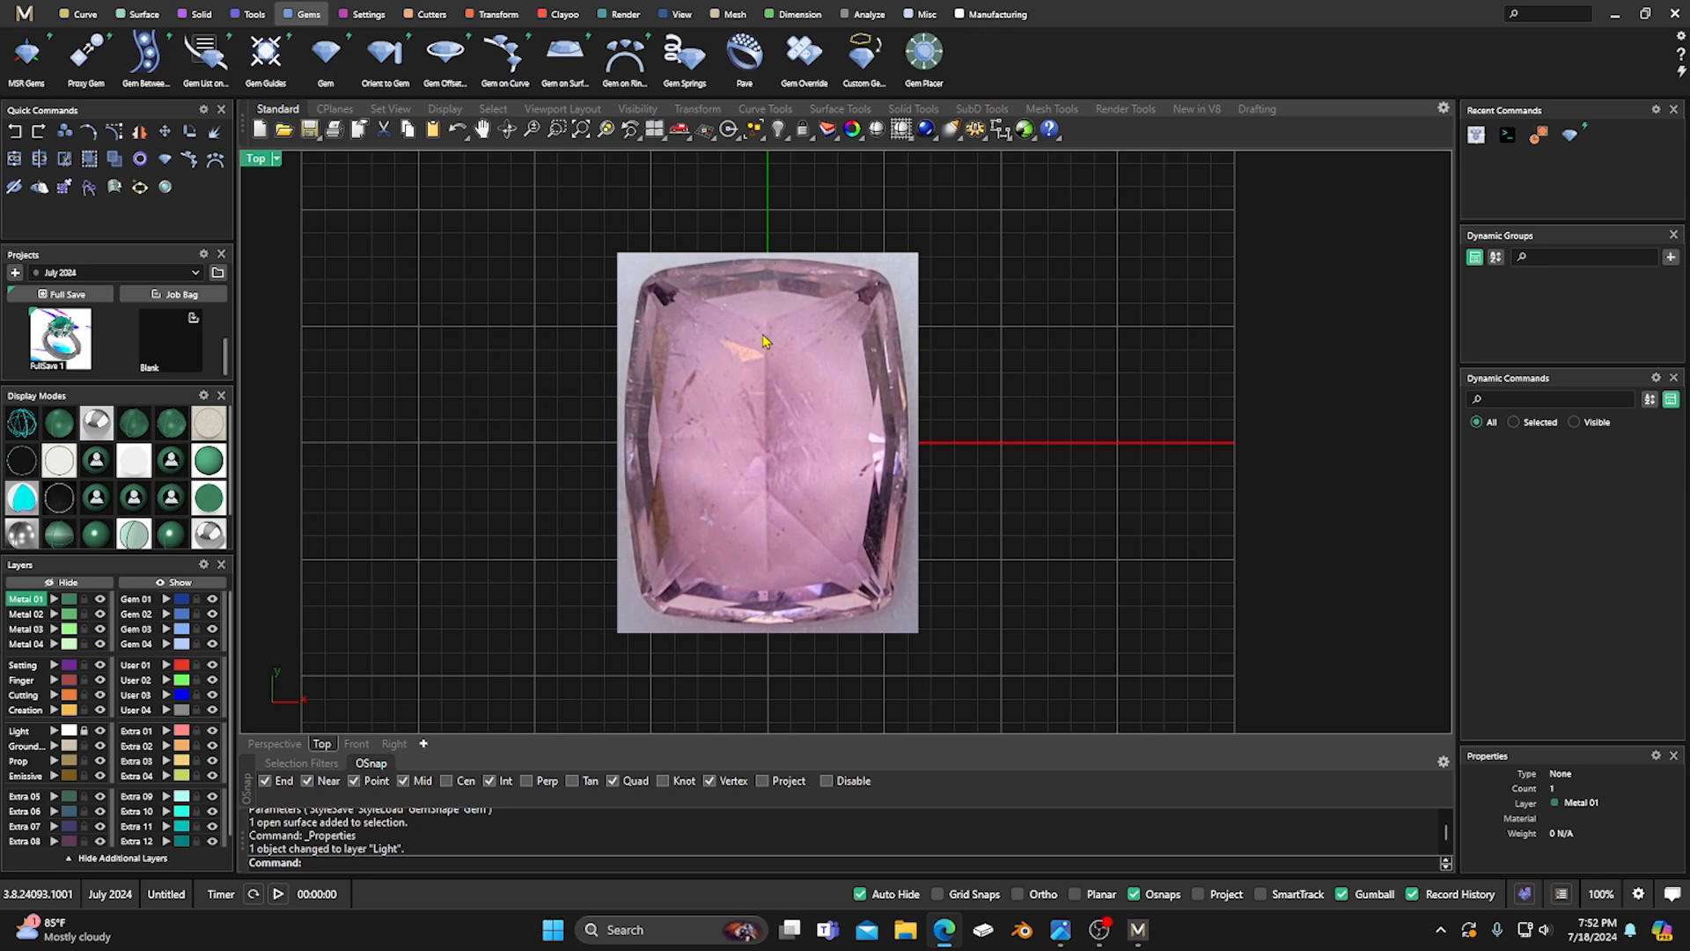
Calculate half of the 13.6 mm gemstone length by dividing it by 2 in the calculator.
click(82, 15)
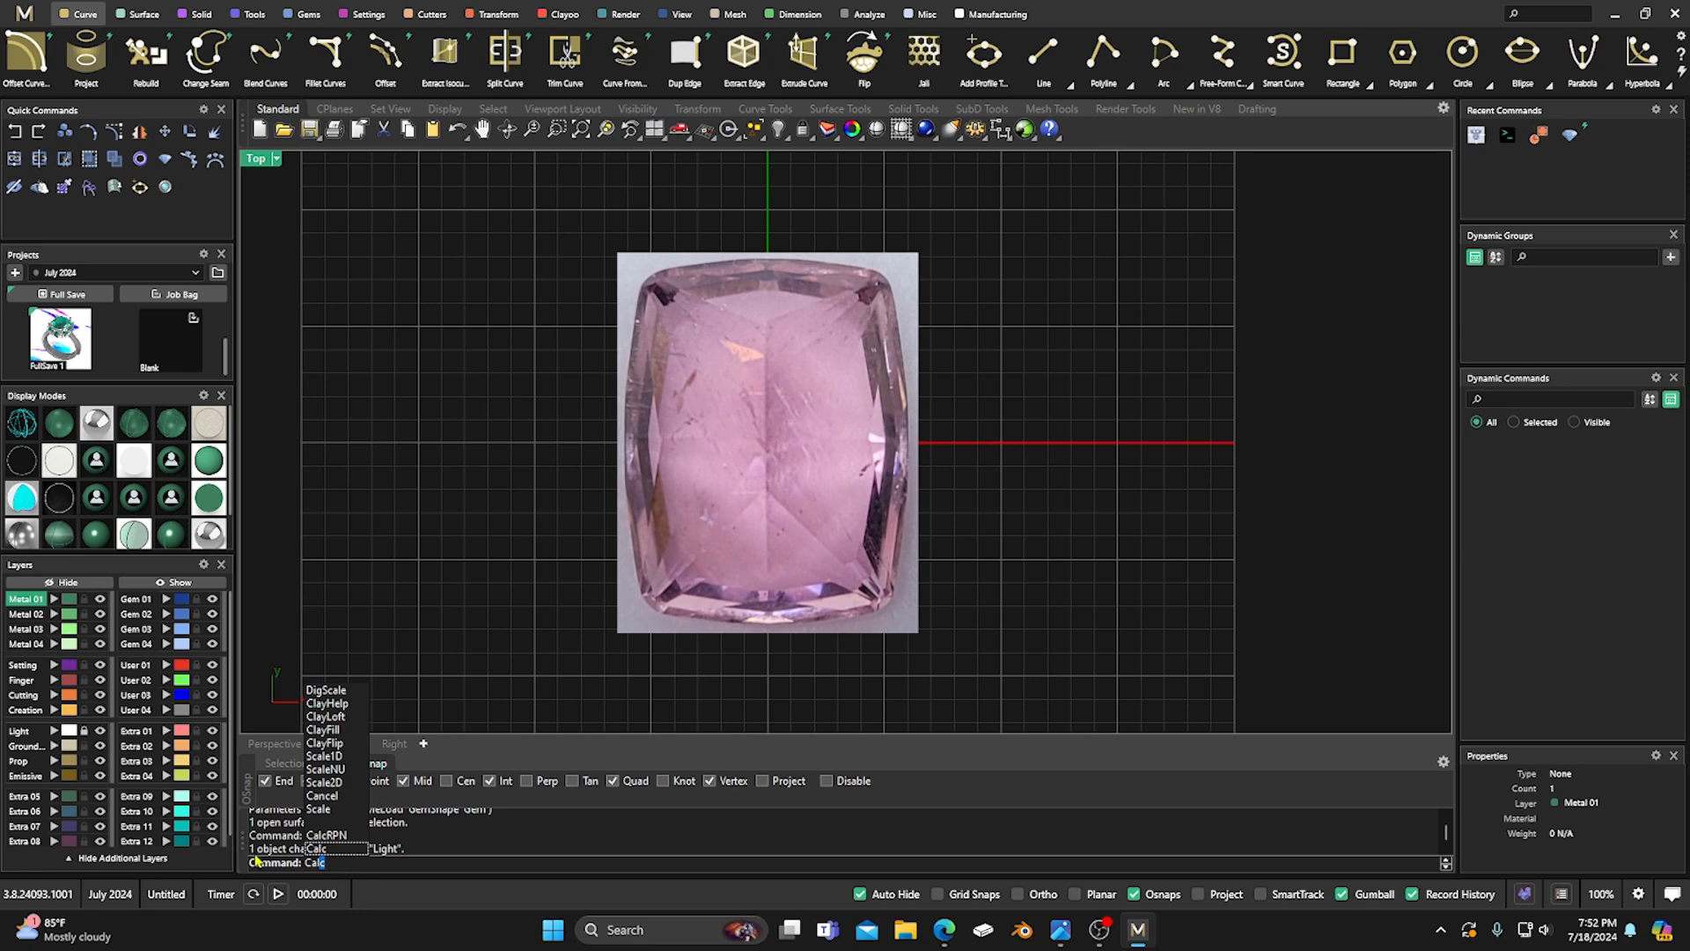
click(326, 850)
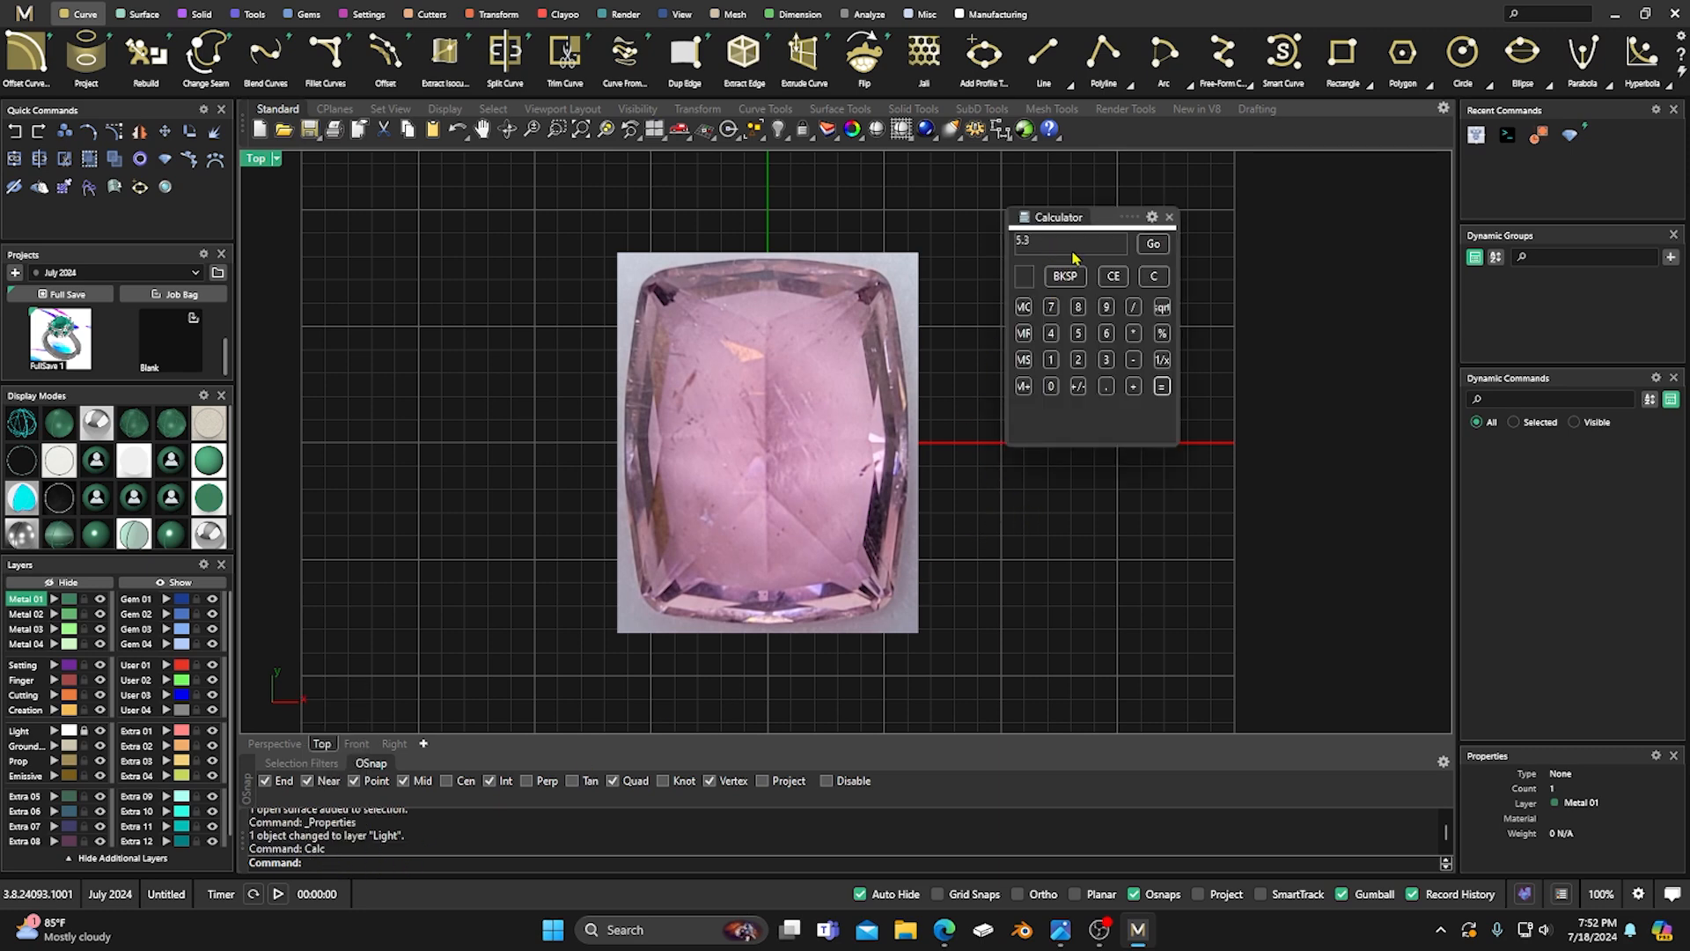
click(1153, 276)
click(1050, 359)
click(1107, 361)
click(1106, 385)
click(1106, 336)
click(1134, 306)
click(1079, 359)
click(1162, 387)
Draw a vertical both-sides line on the Creation layer, centered at 0,0,0 with a half-length of 6.8 mm.
right_click(1043, 53)
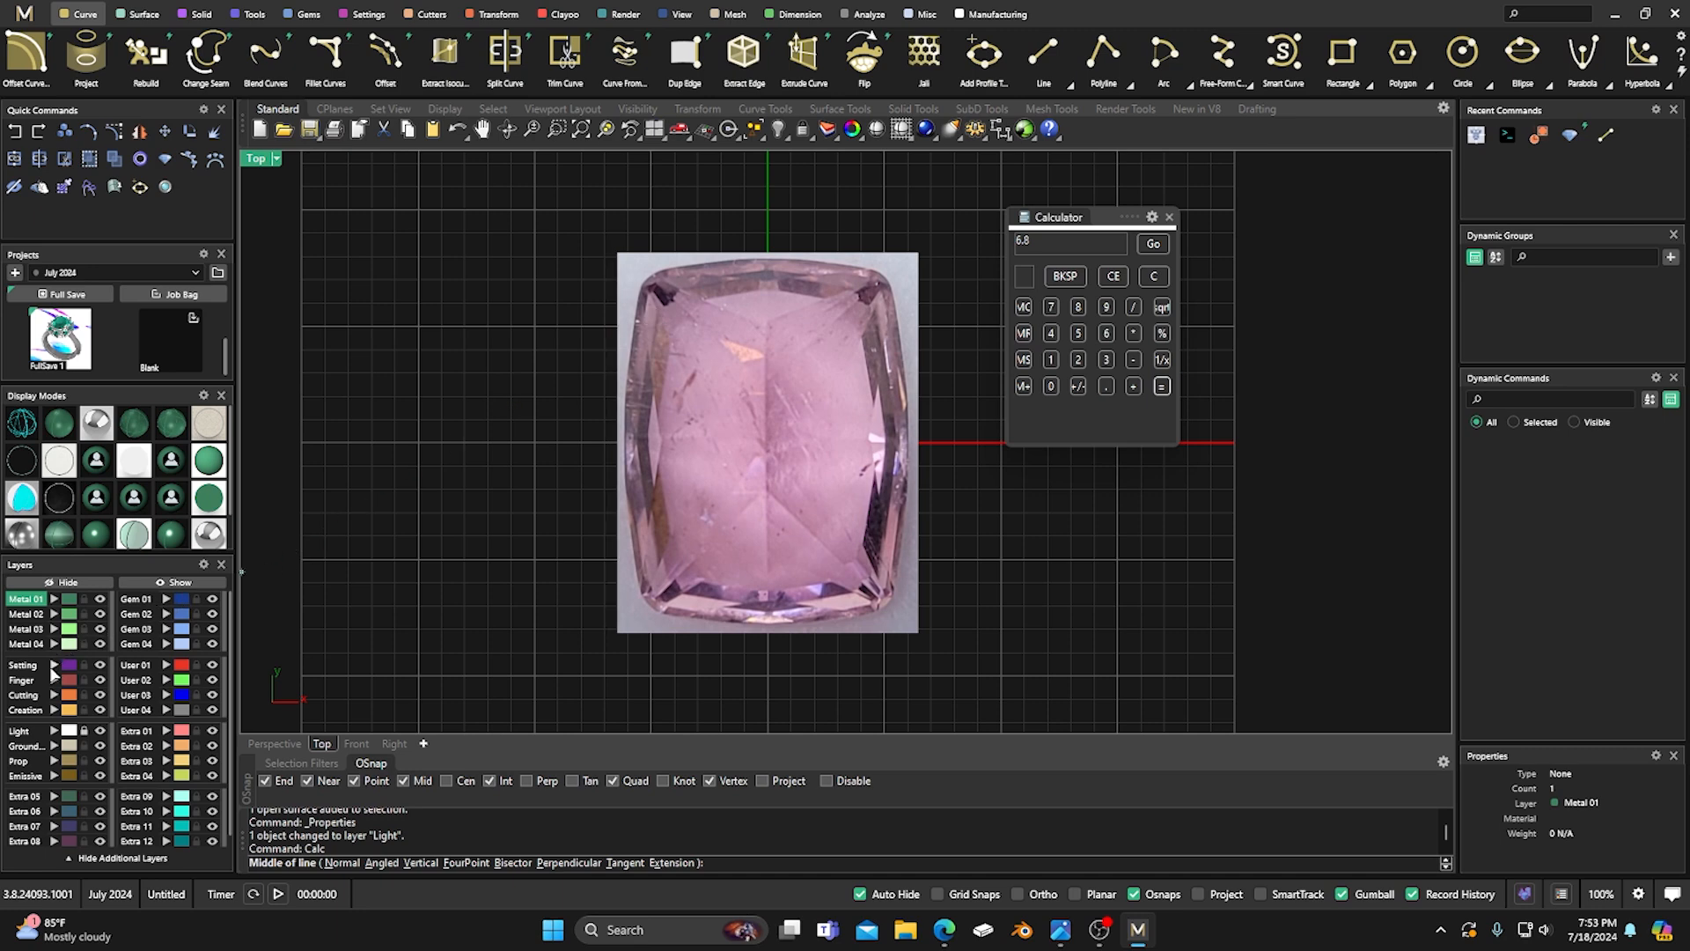
click(27, 710)
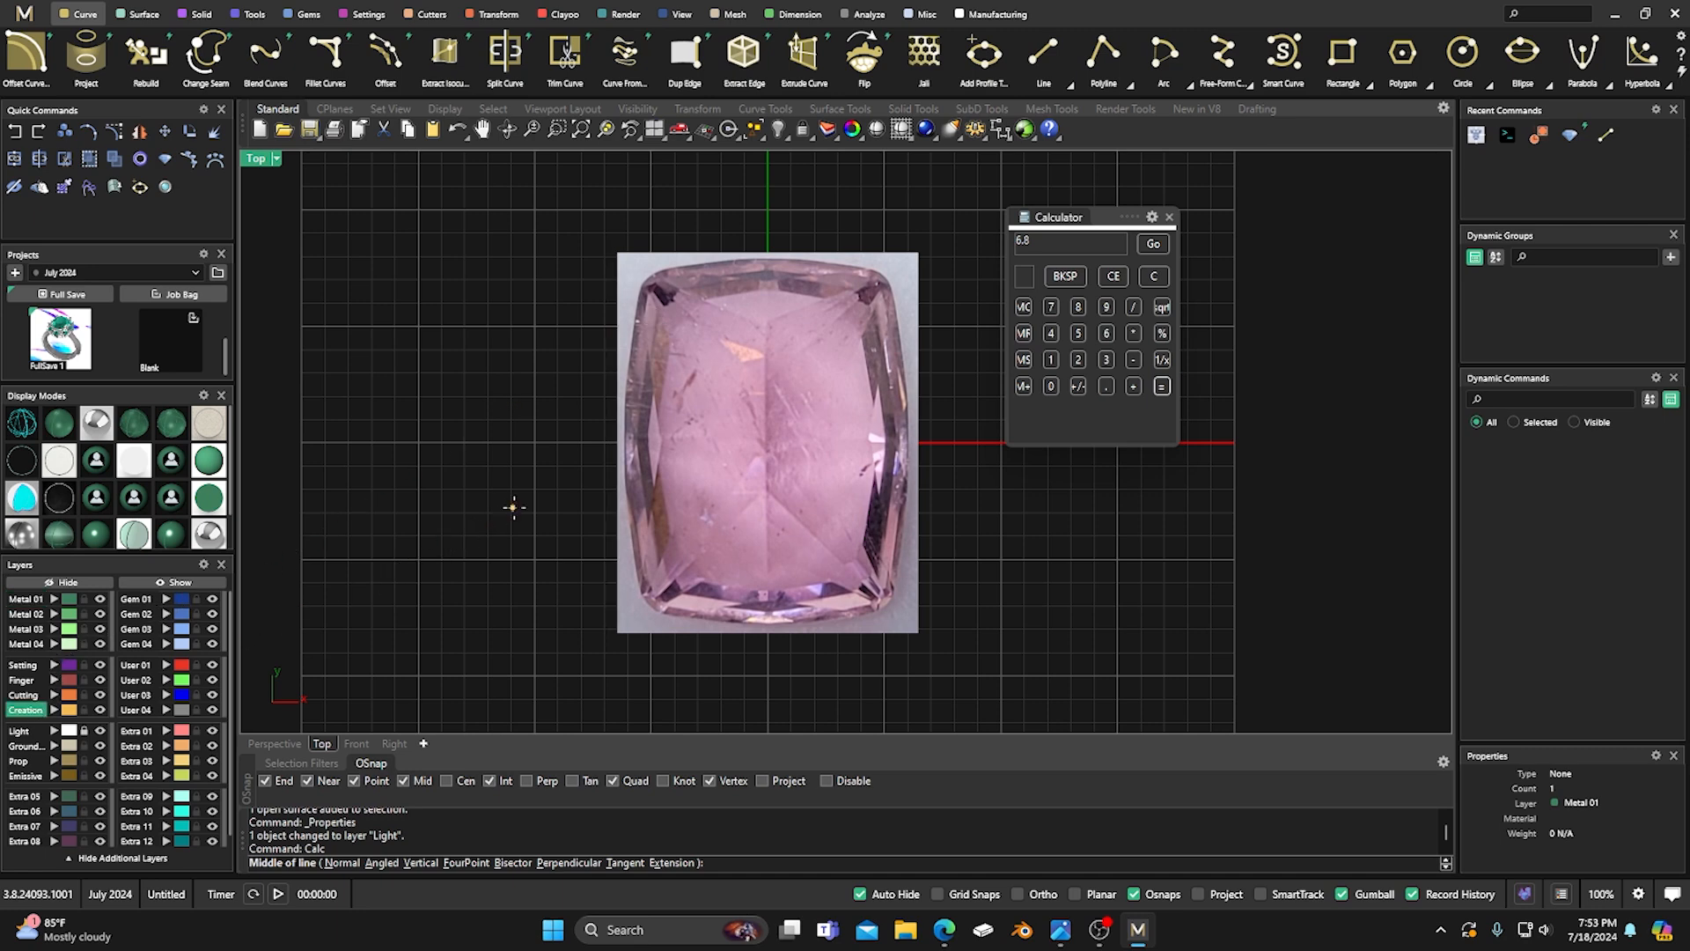
click(766, 440)
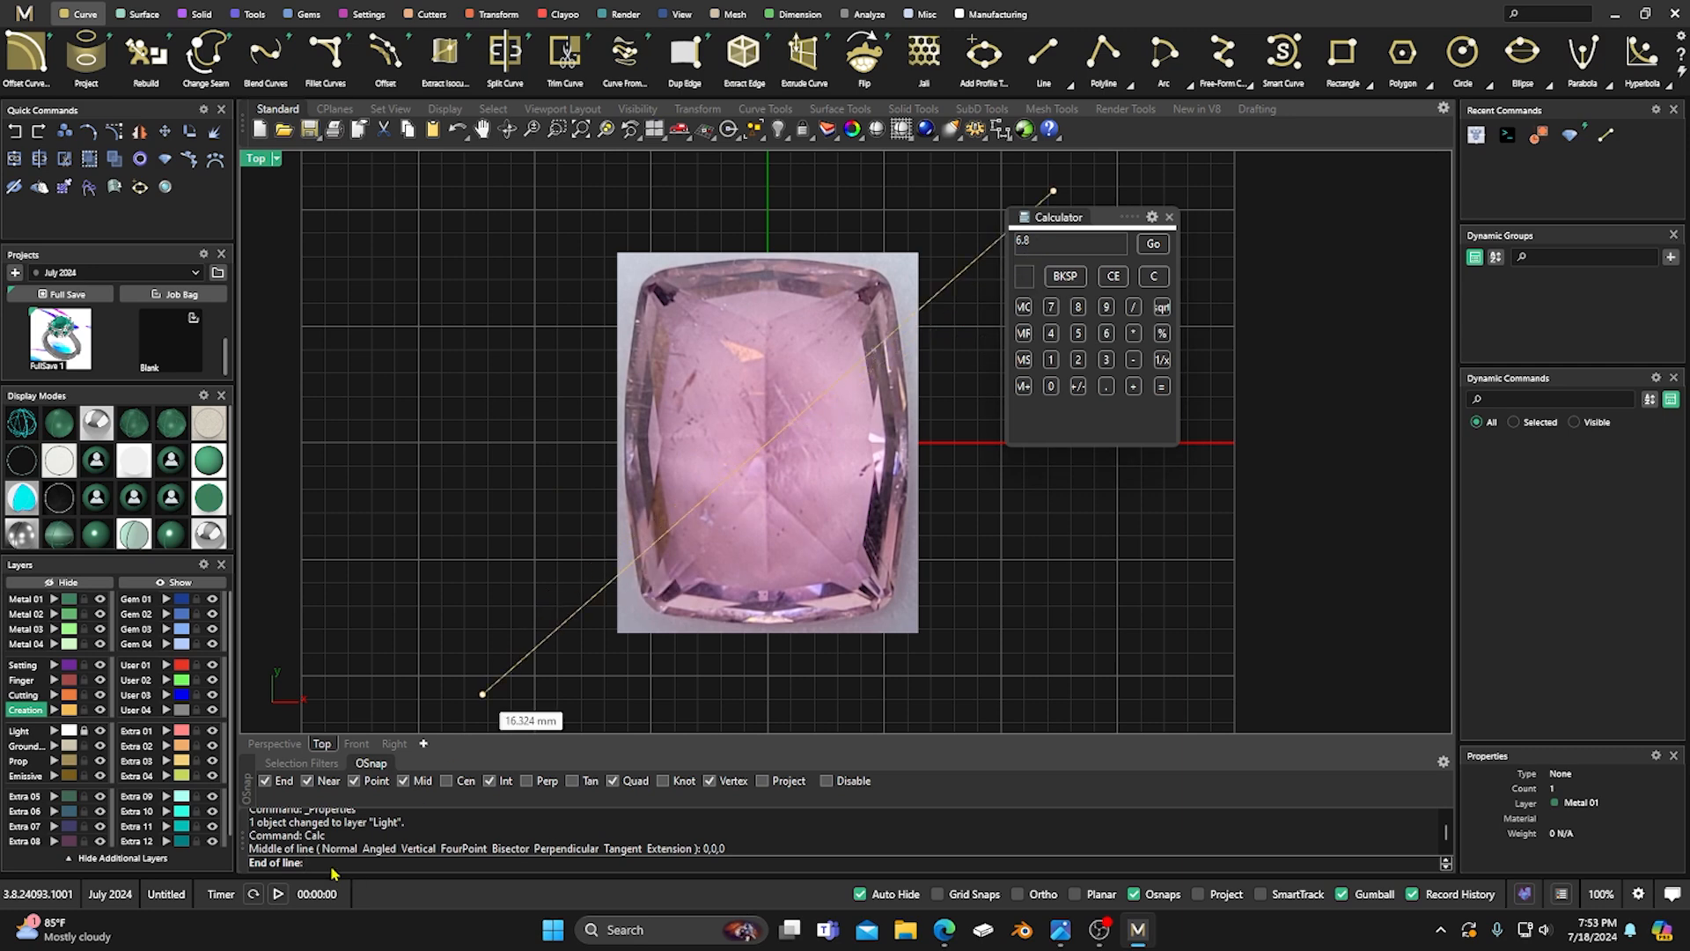
text(6.8)
key(Return)
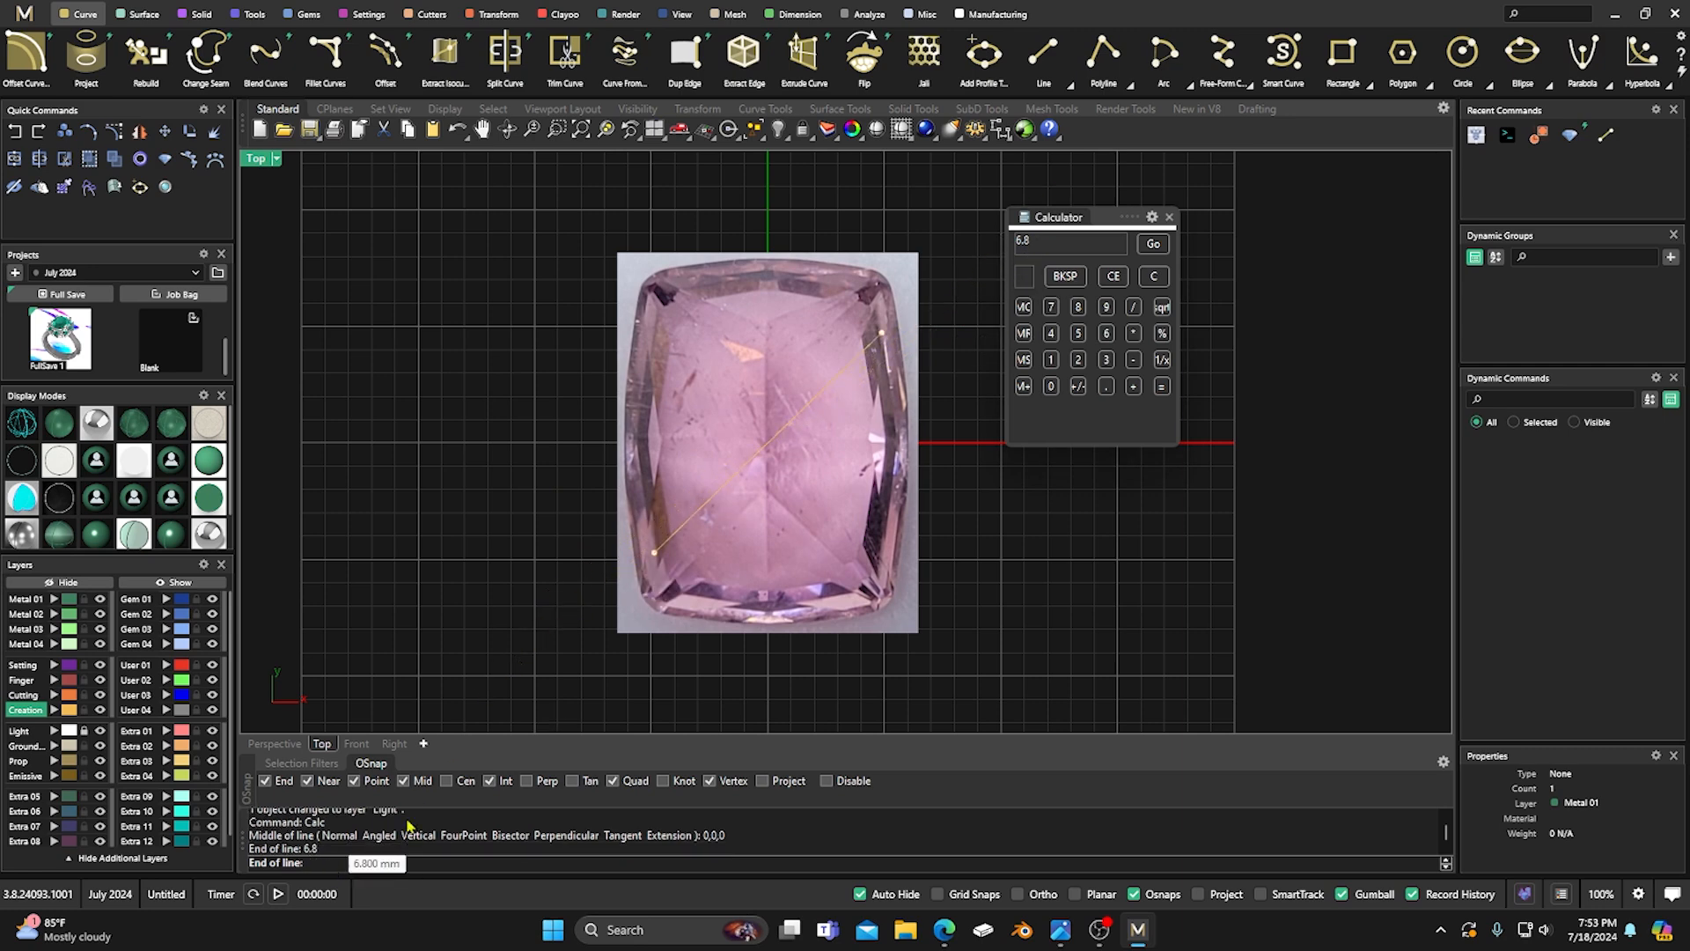
click(768, 665)
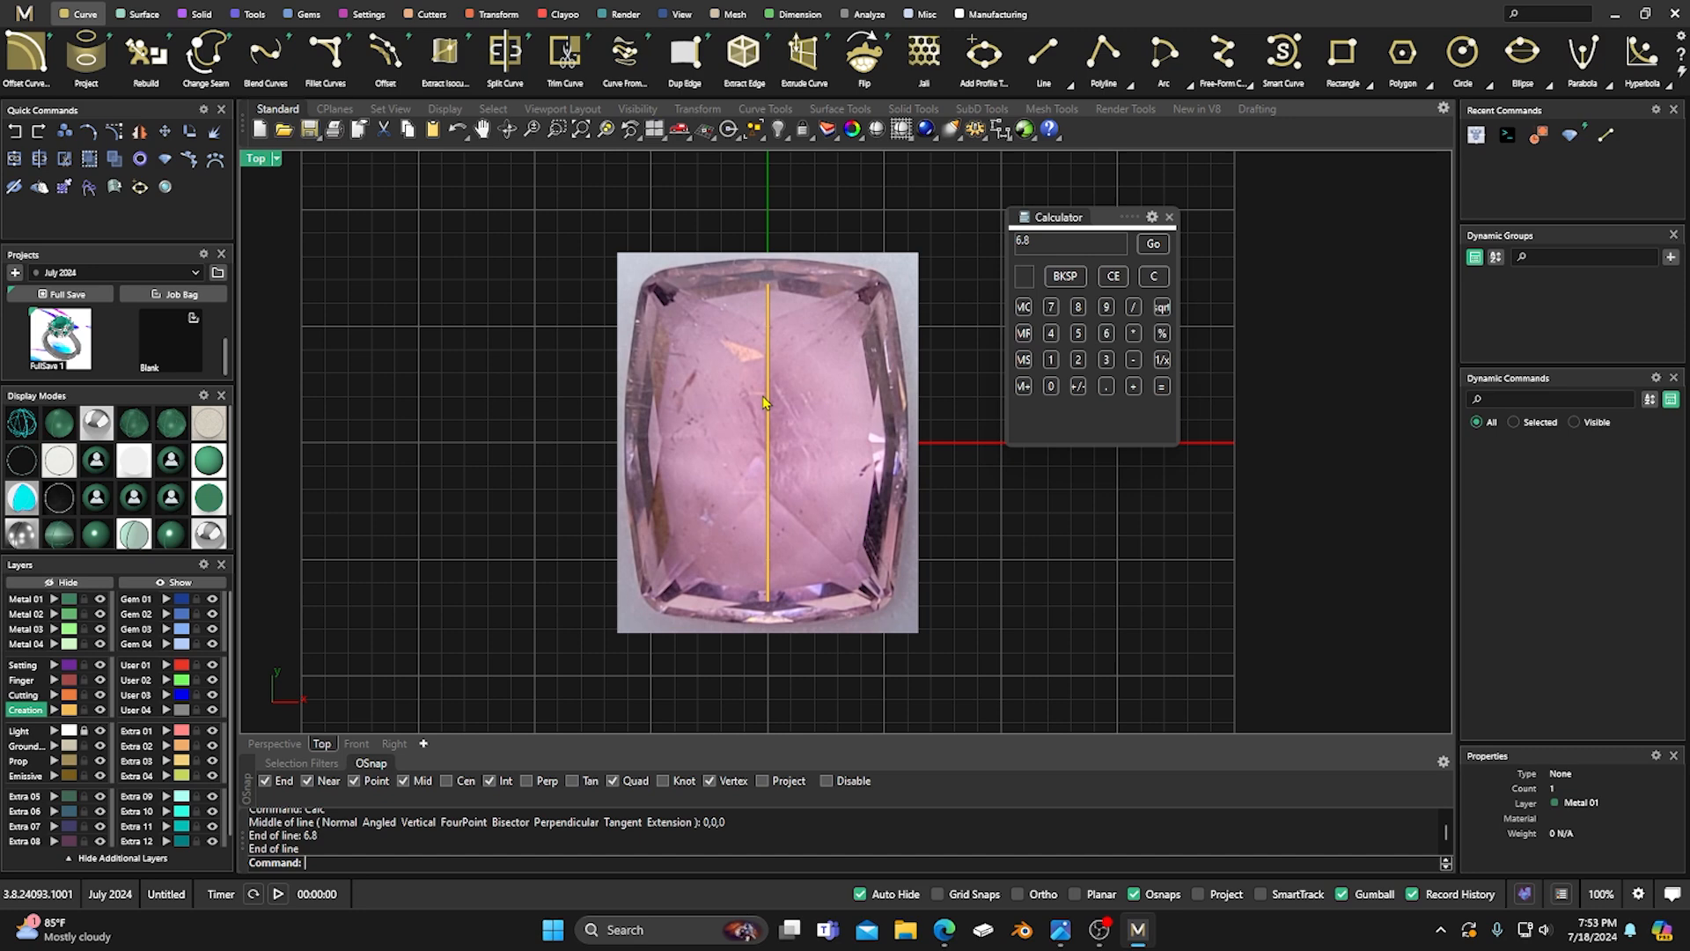
Draw a horizontal both-sides line centered at 0,0,0 with a half-length of 5.3 mm, and close the calculator.
key(Return)
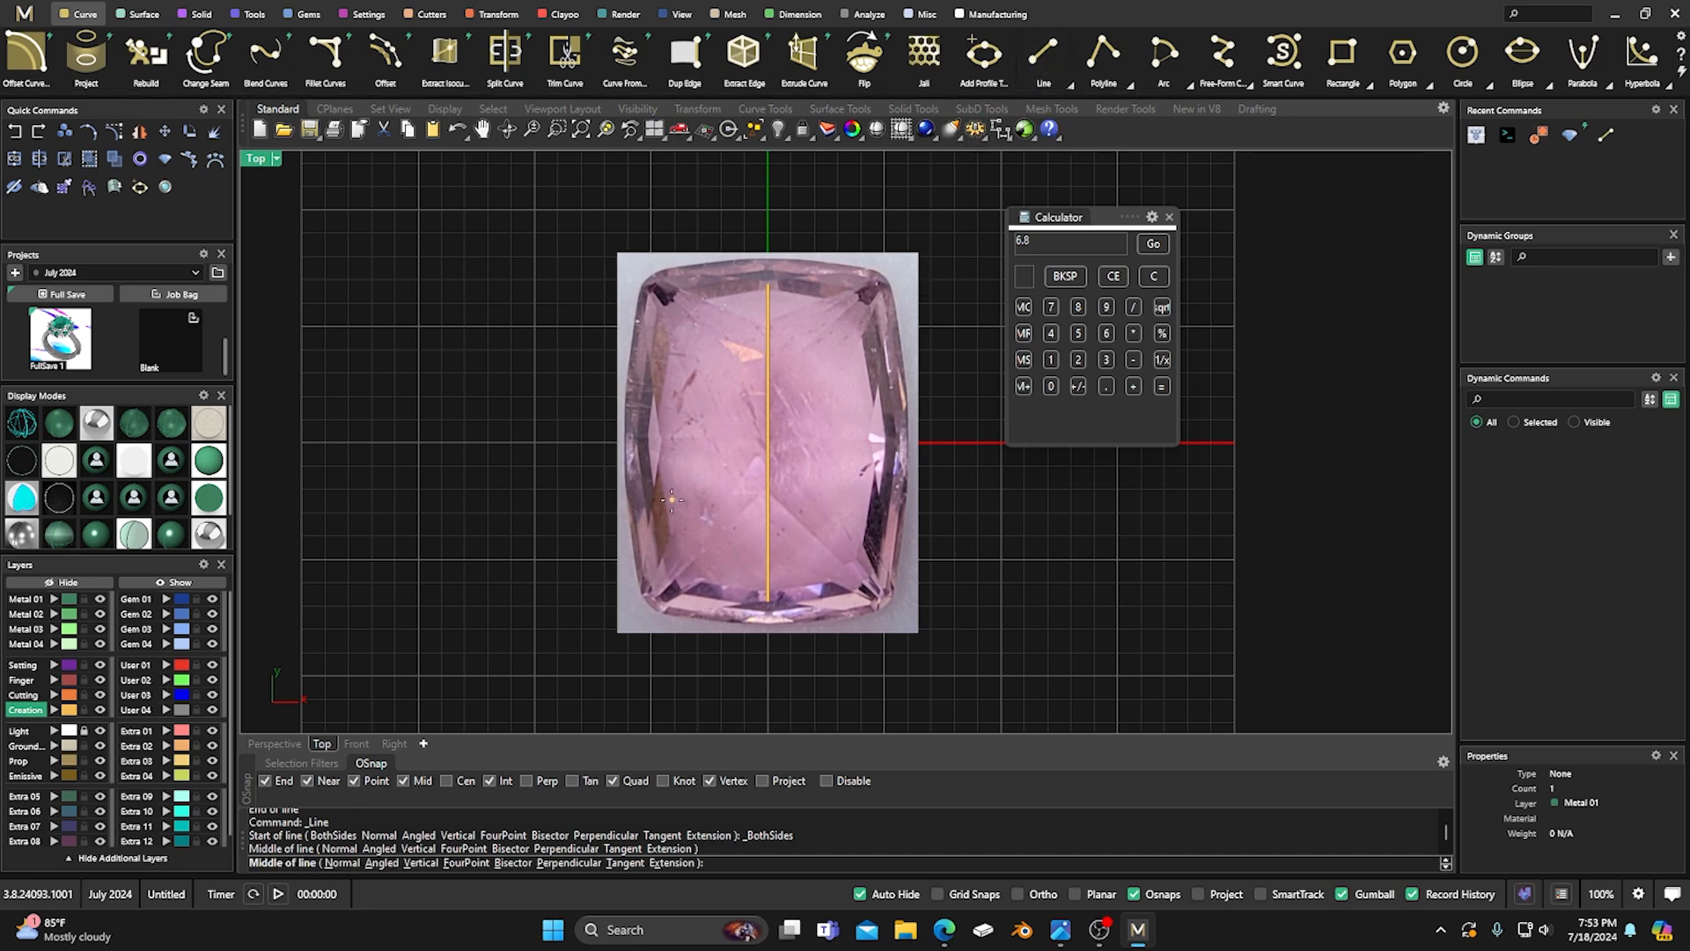
text(0,0,0)
key(Return)
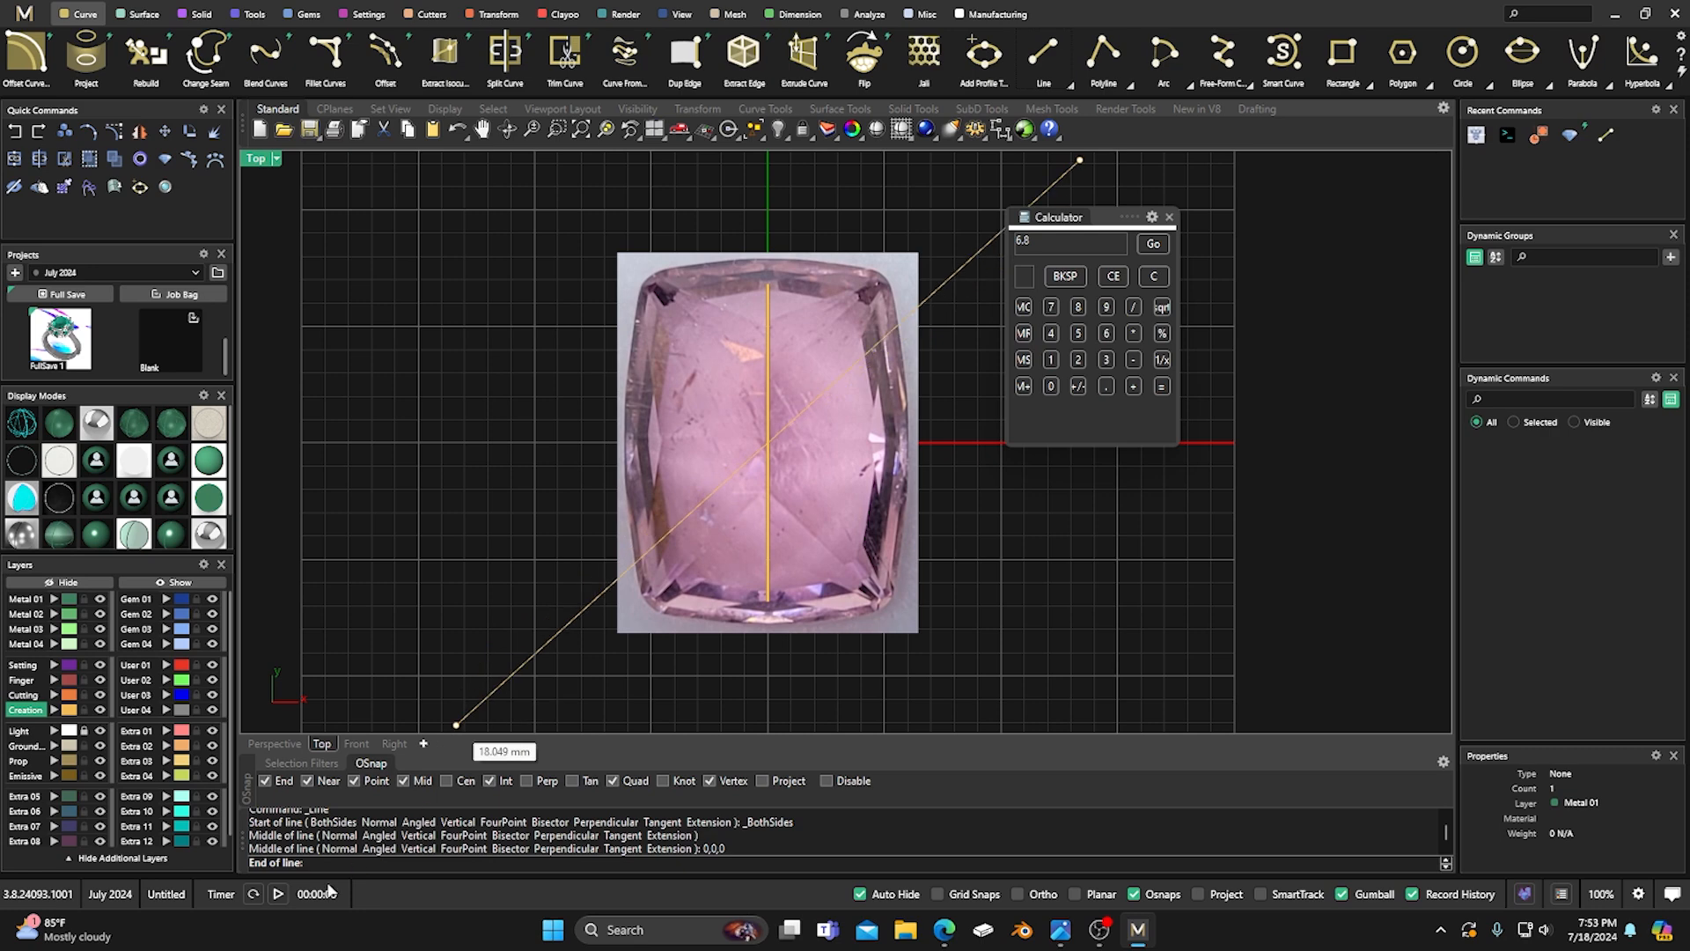
text(3.3)
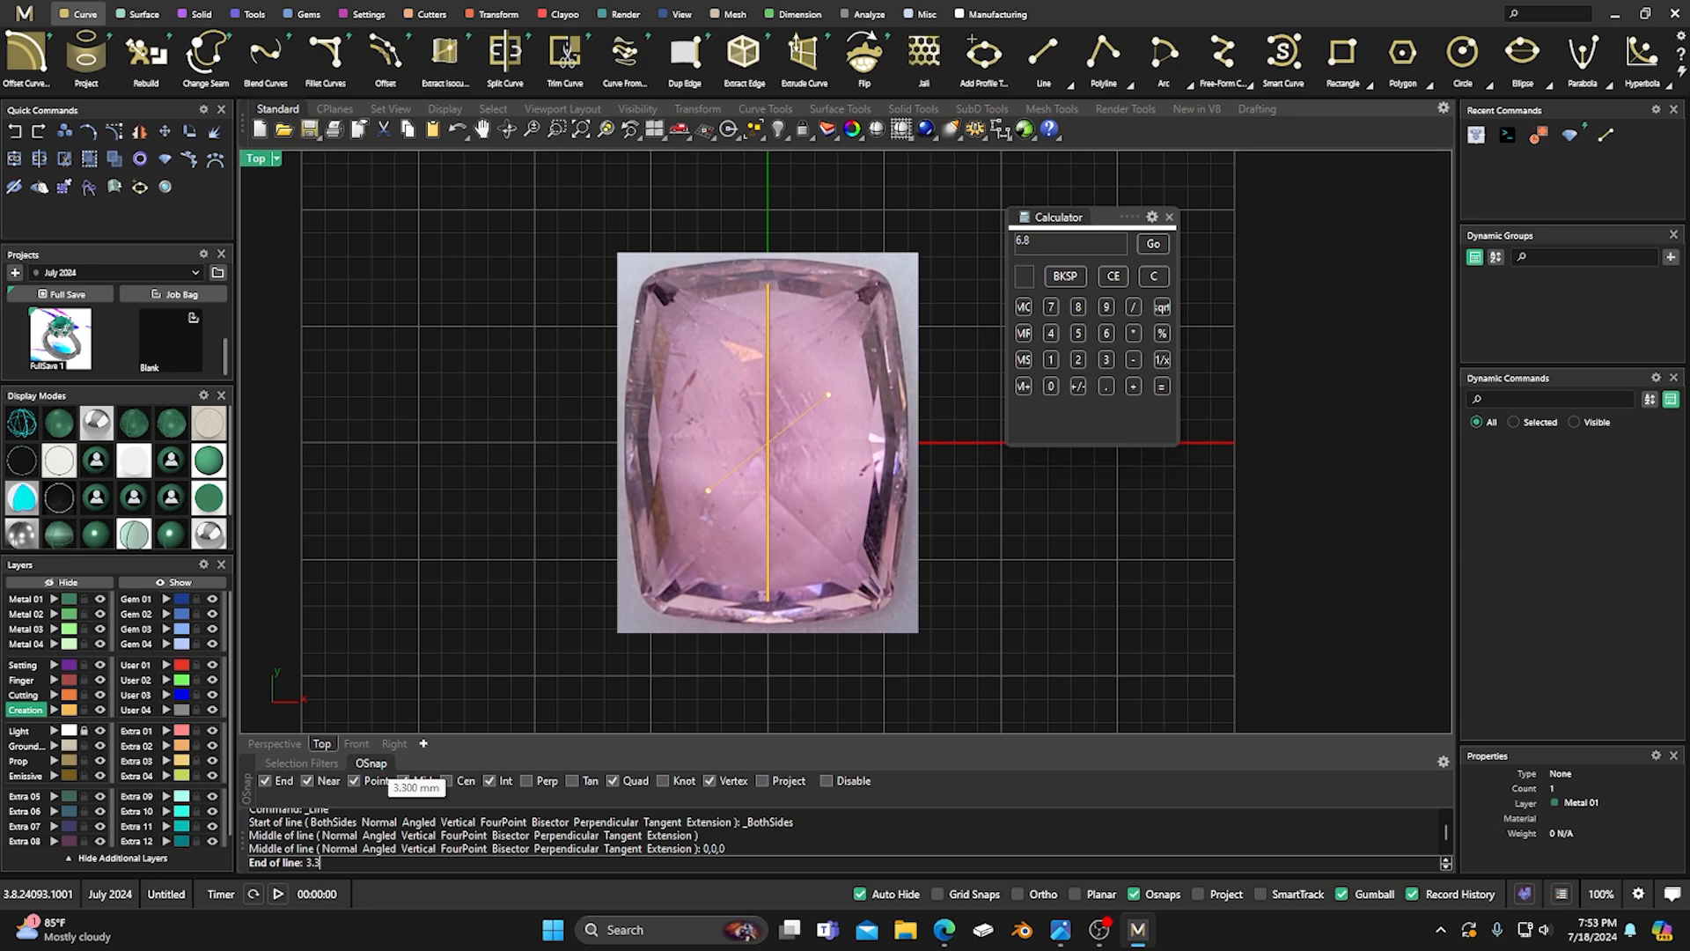
key(BackSpace)
key(BackSpace)
key(BackSpace)
text(5.3)
key(Return)
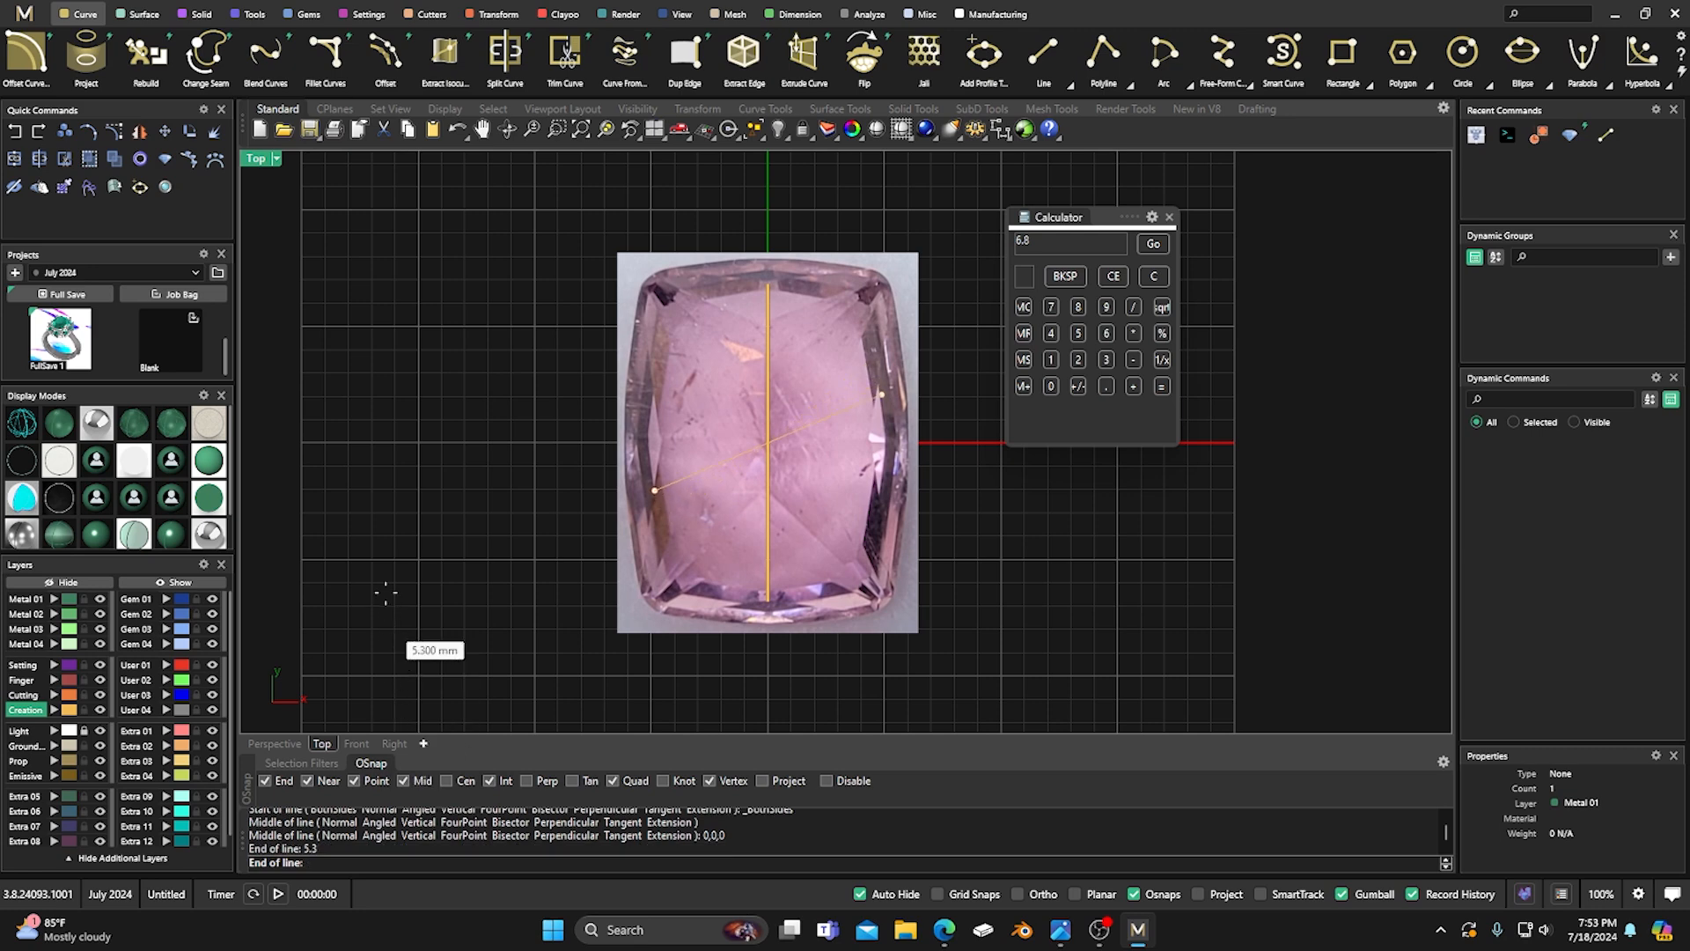
click(427, 445)
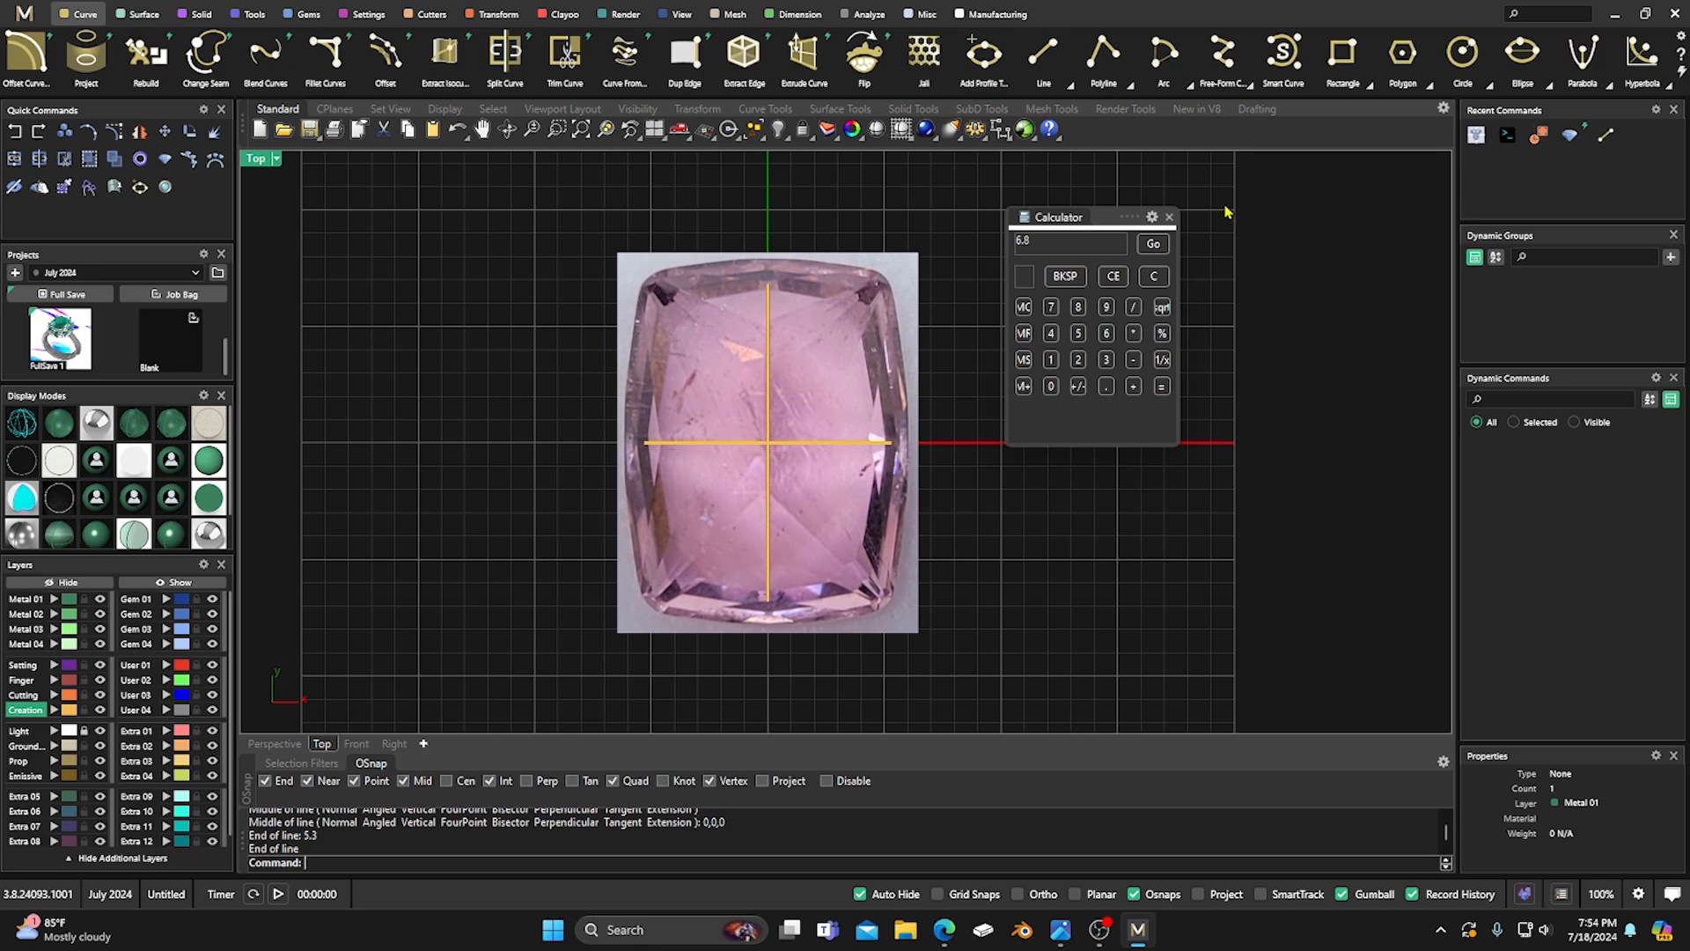
click(1170, 218)
Scale the gemstone picture in 1D from the horizontal line's left end, bringing the gem's right edge to the line's right end.
right_drag(1128, 343, 1113, 302)
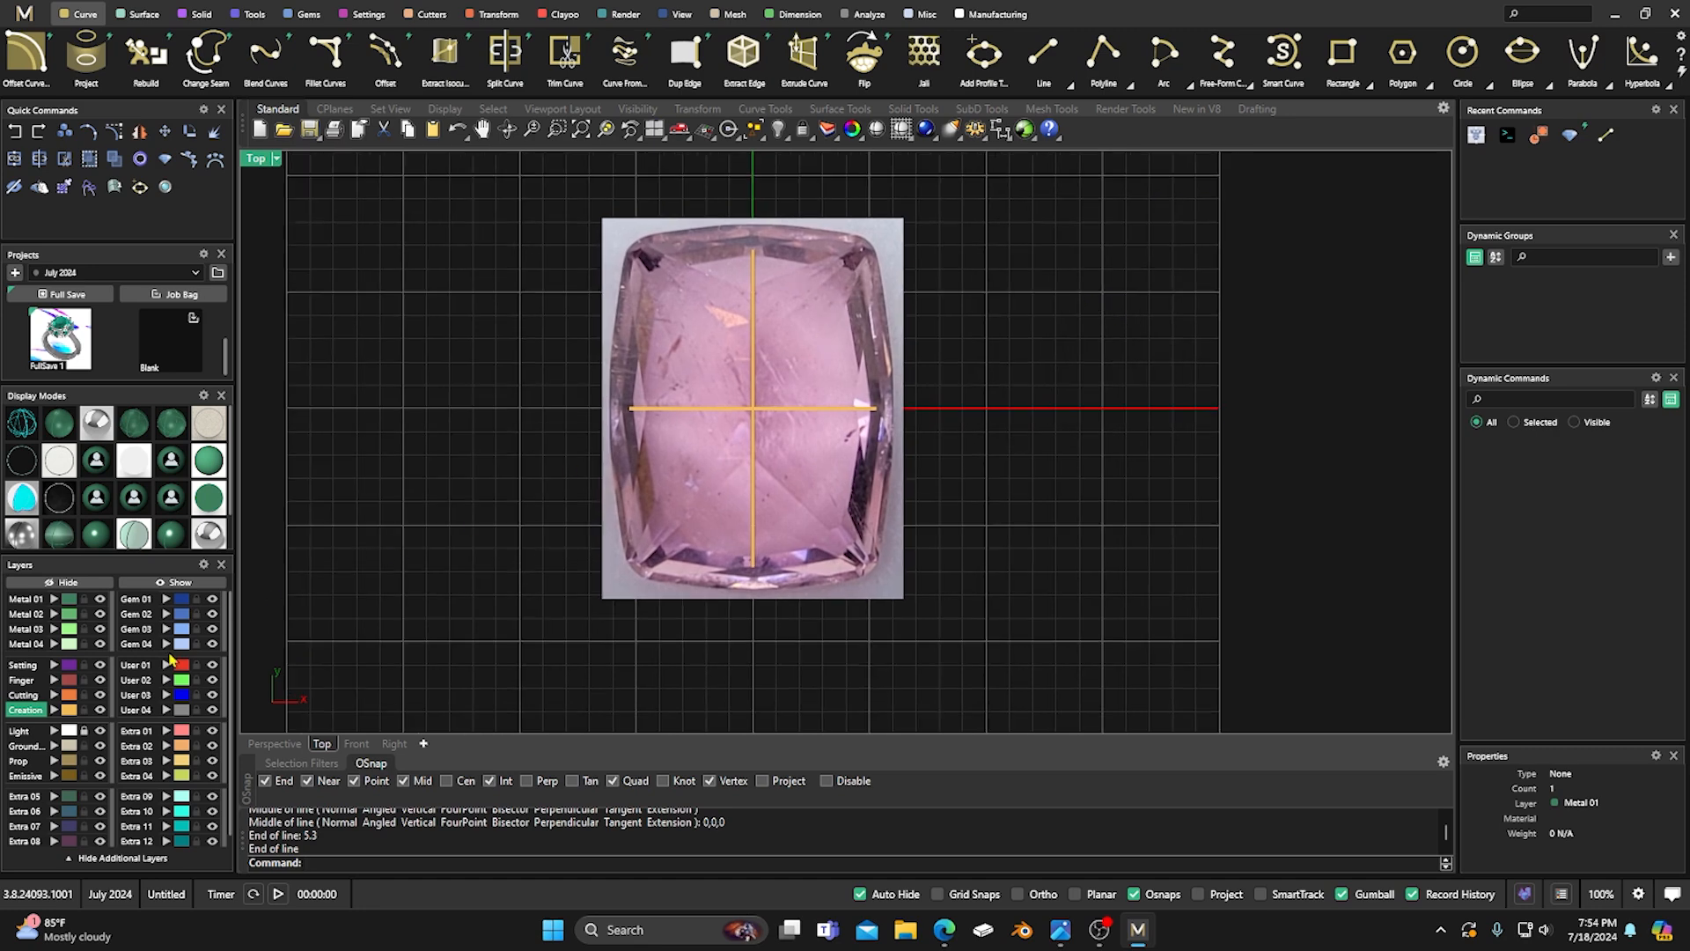
click(638, 370)
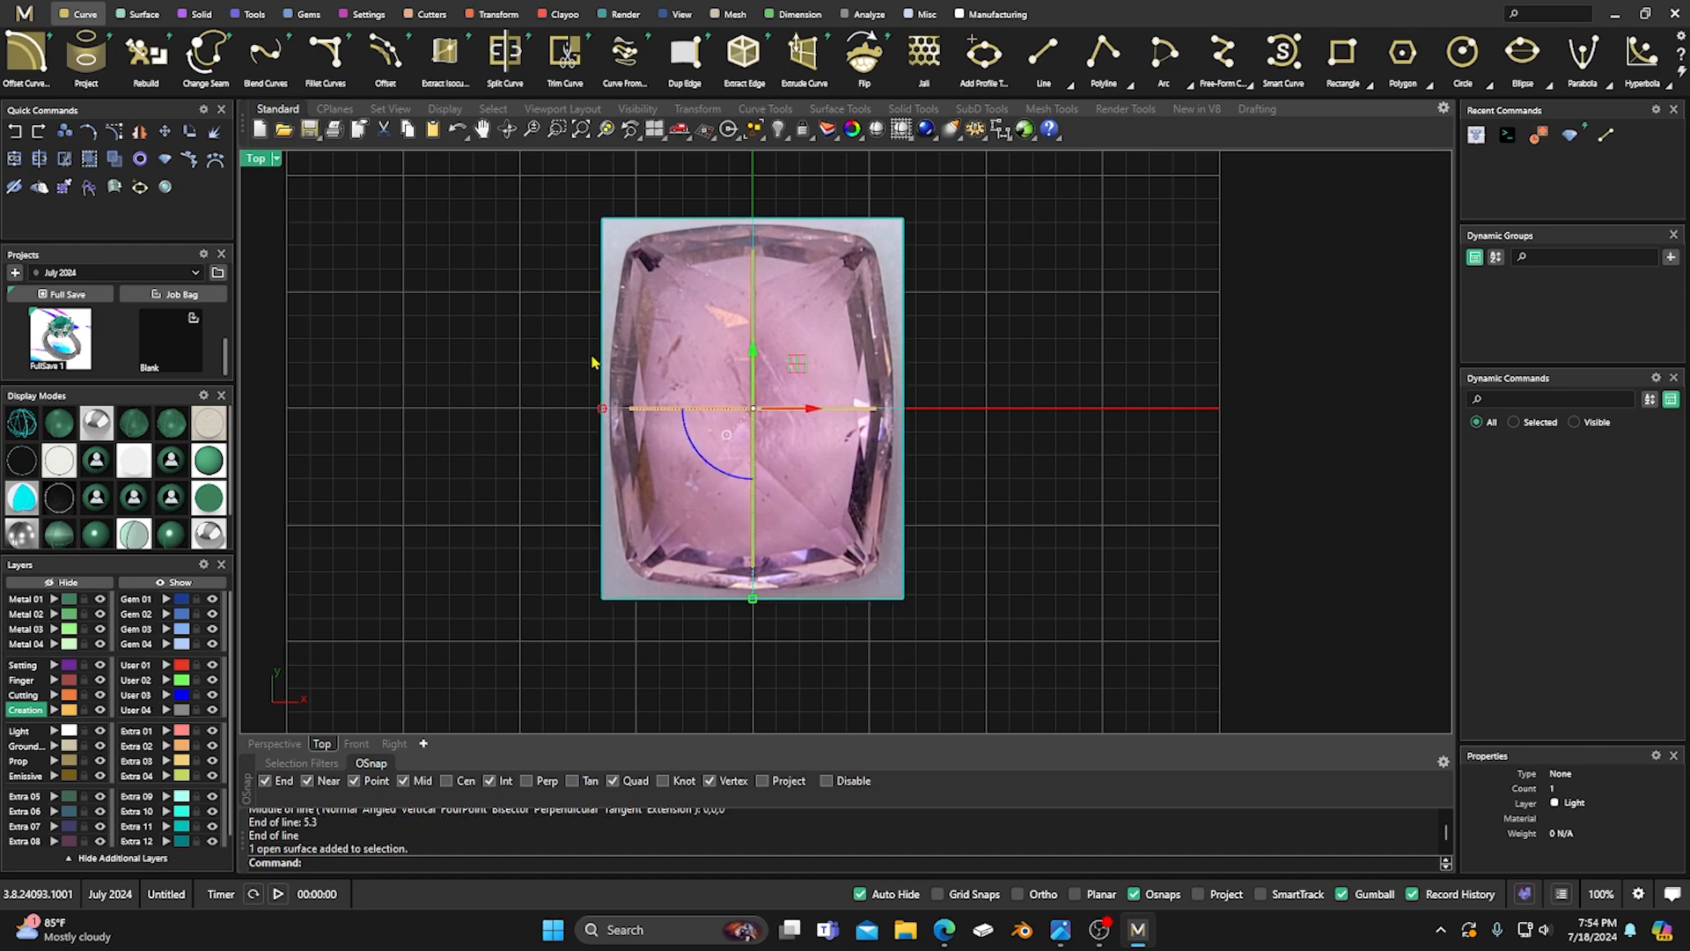
click(491, 14)
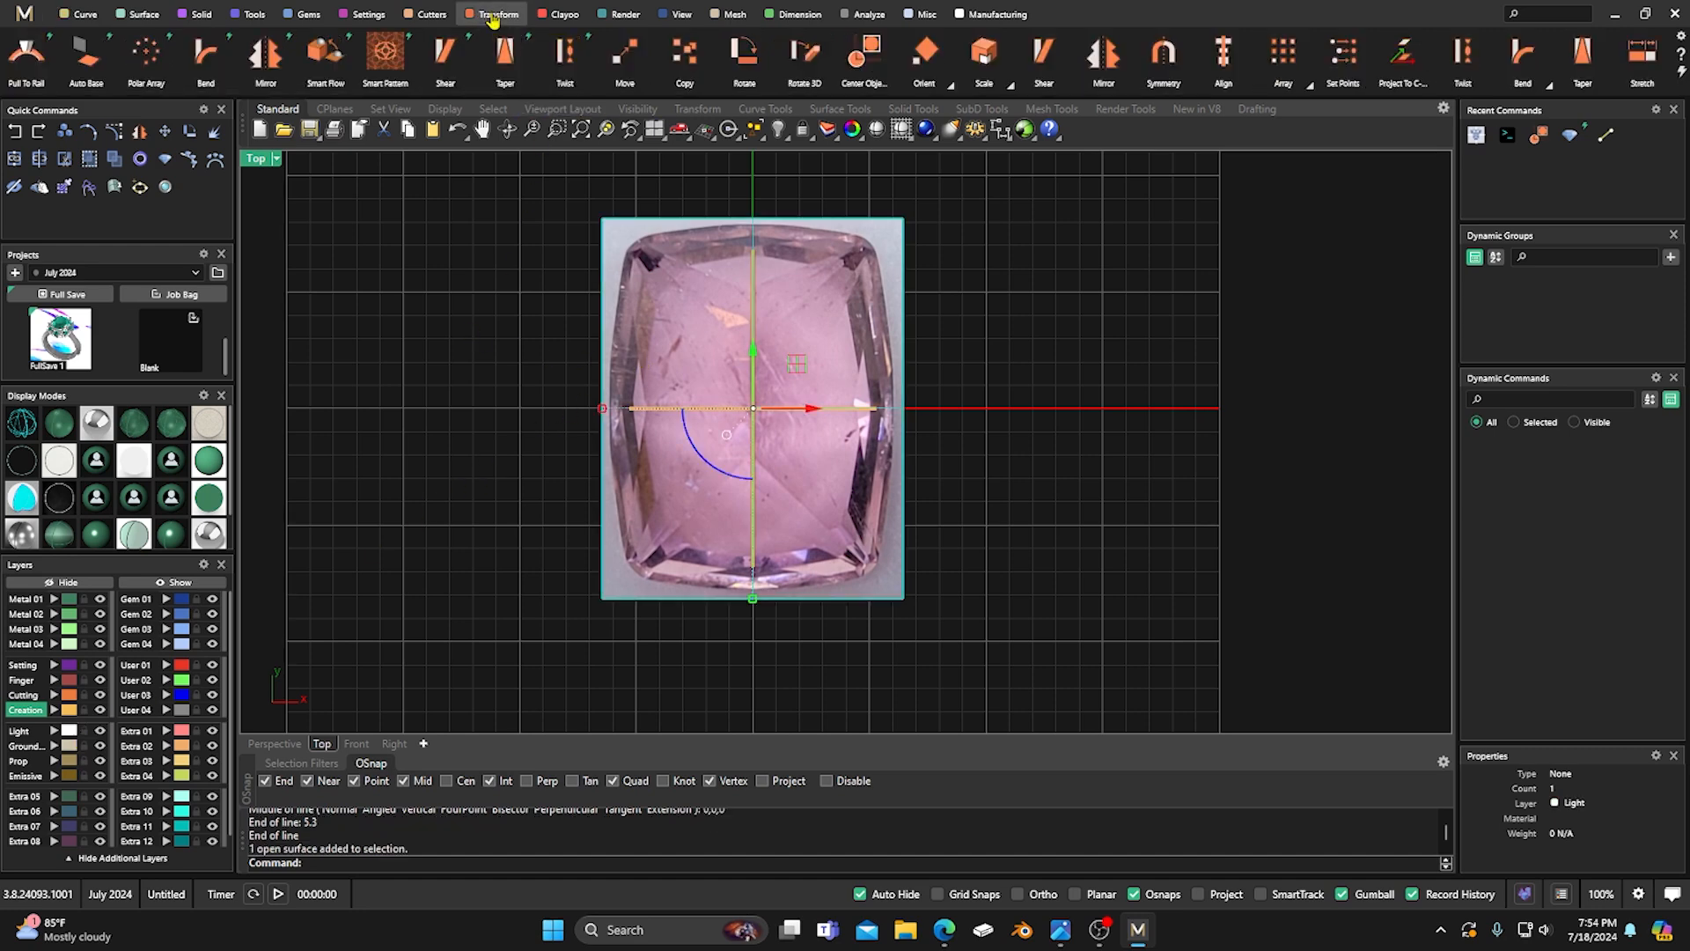
click(944, 85)
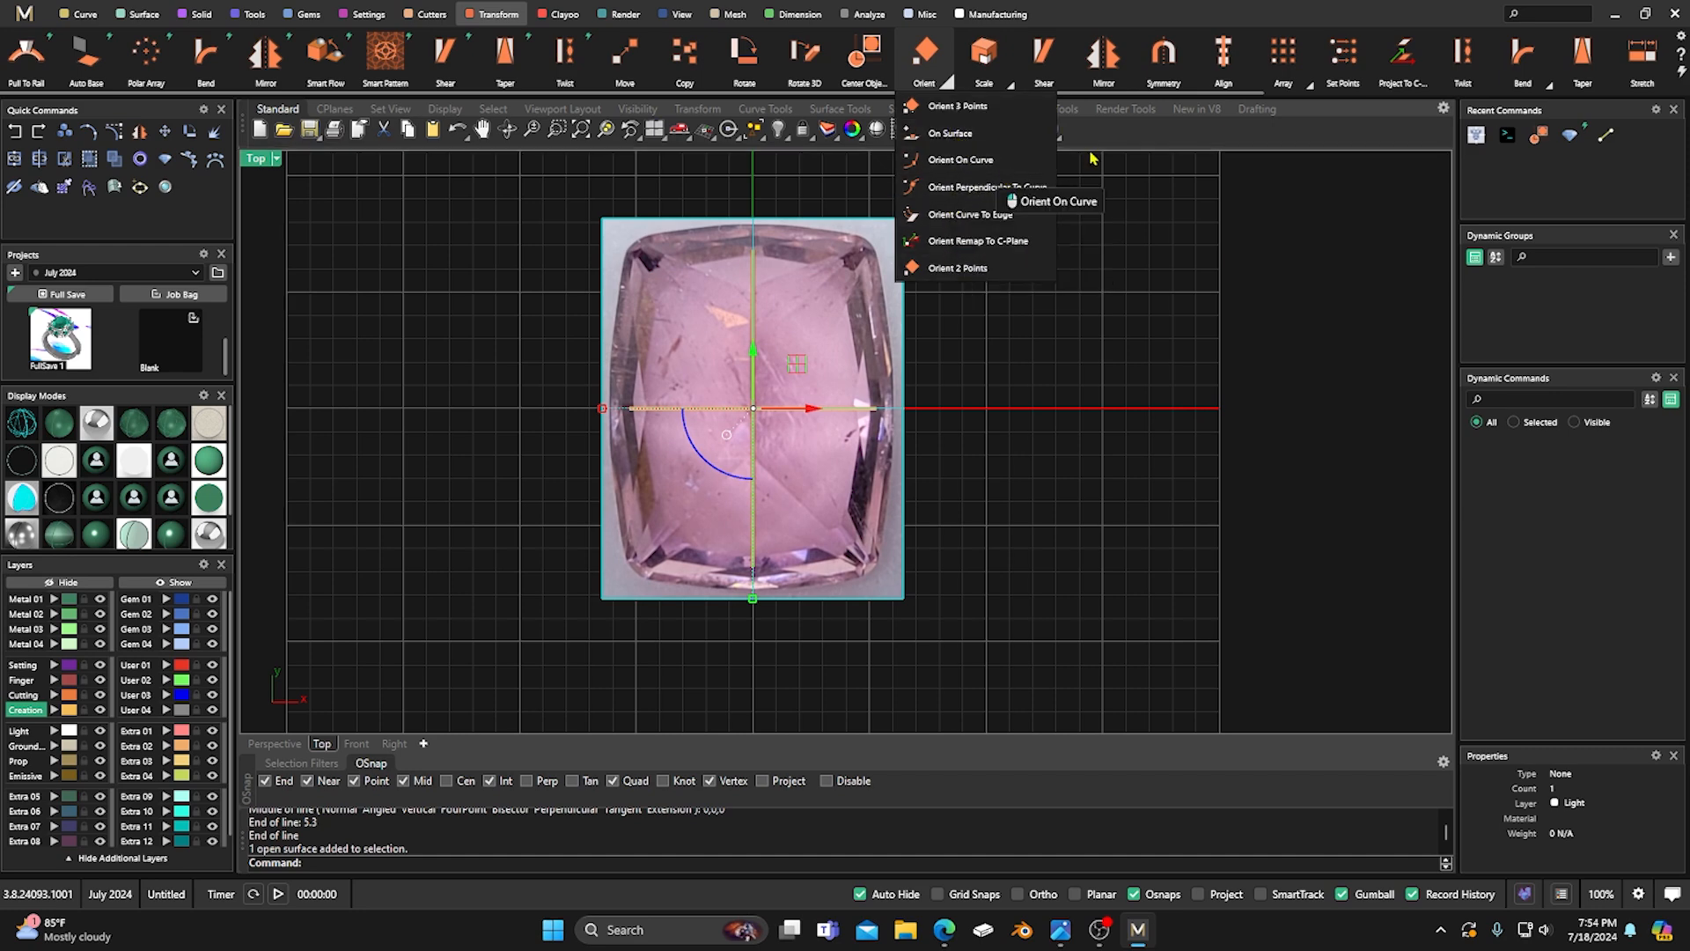
click(1011, 85)
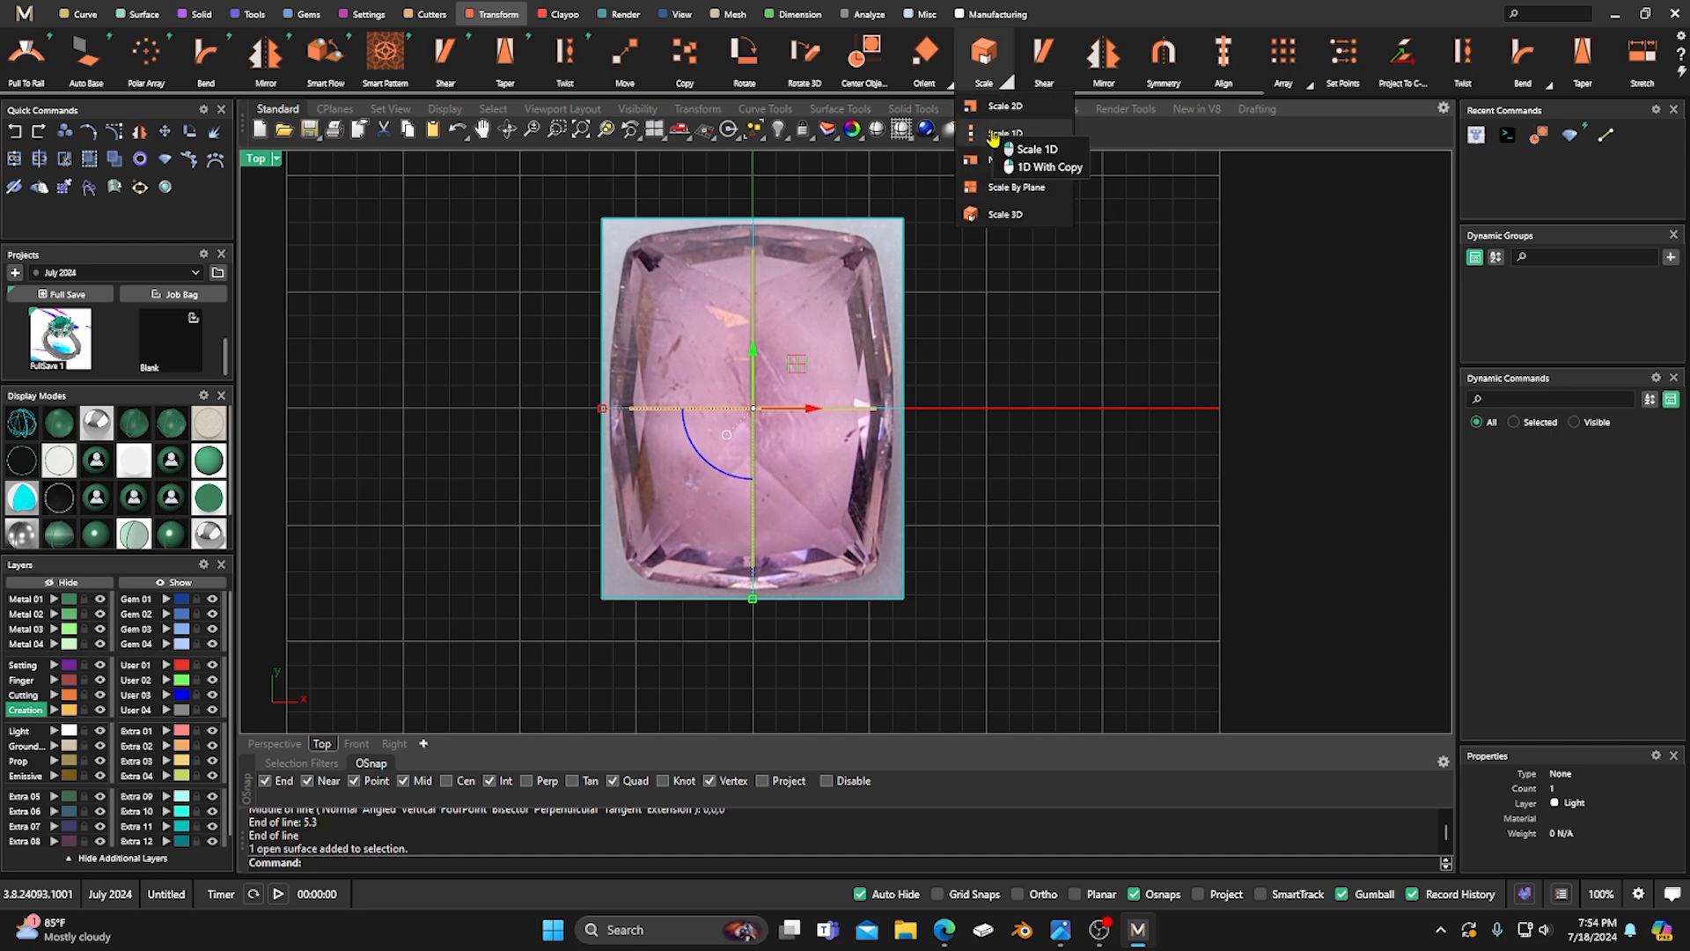
click(968, 133)
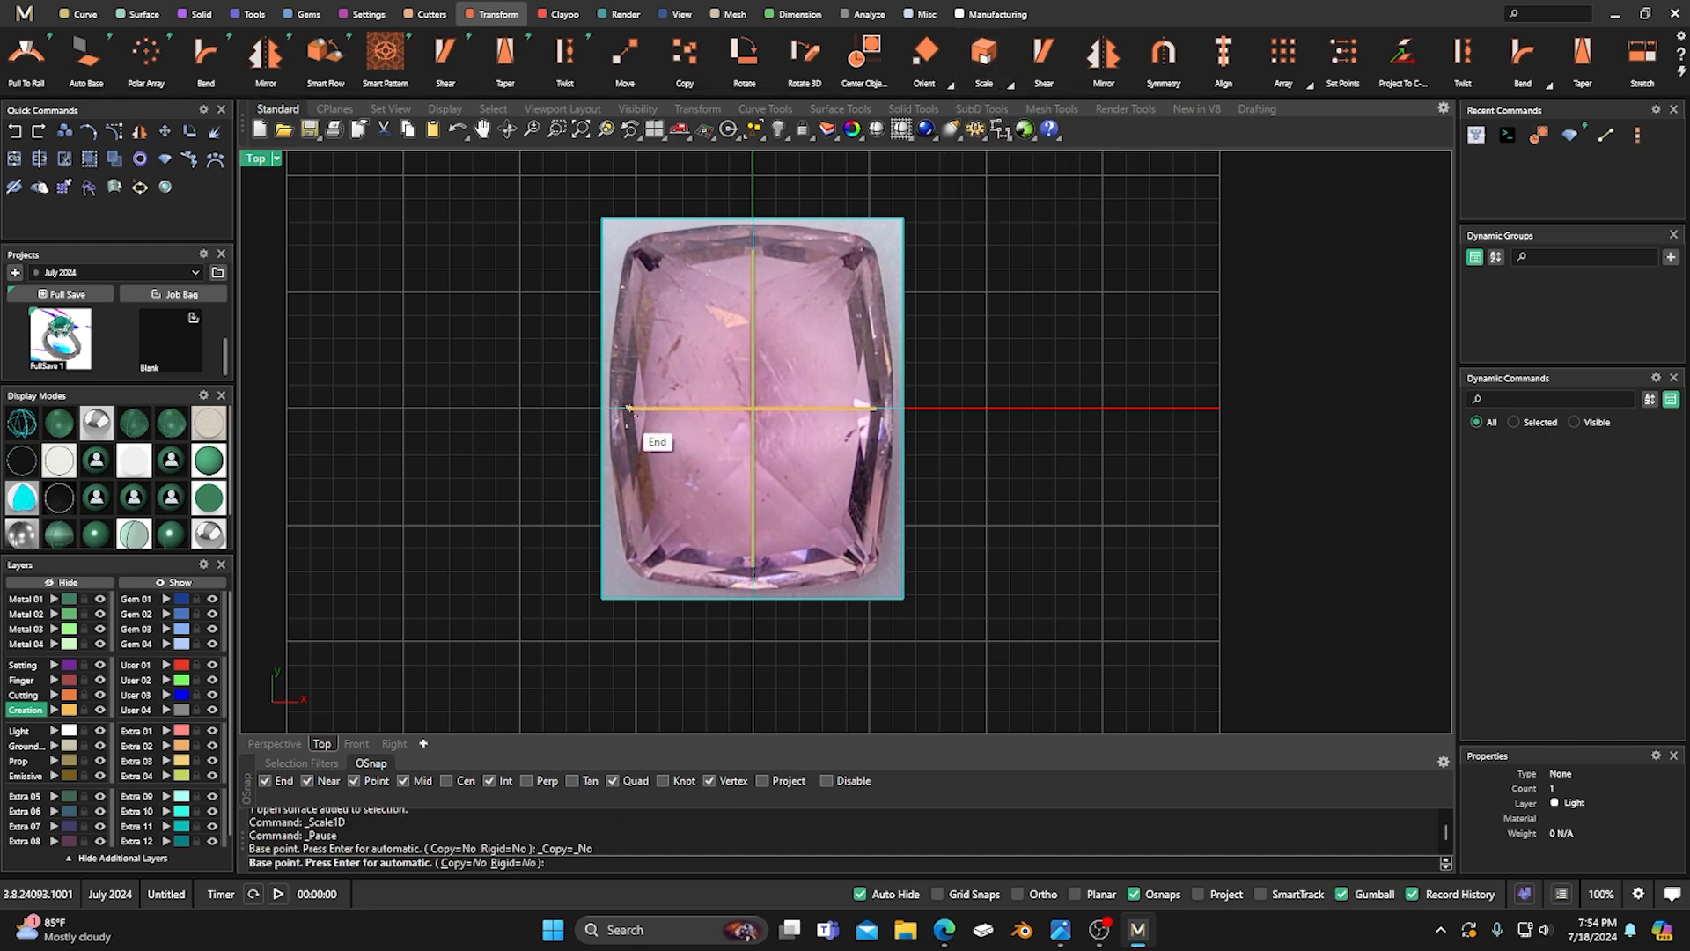
click(629, 409)
scroll(891, 409, up, 4)
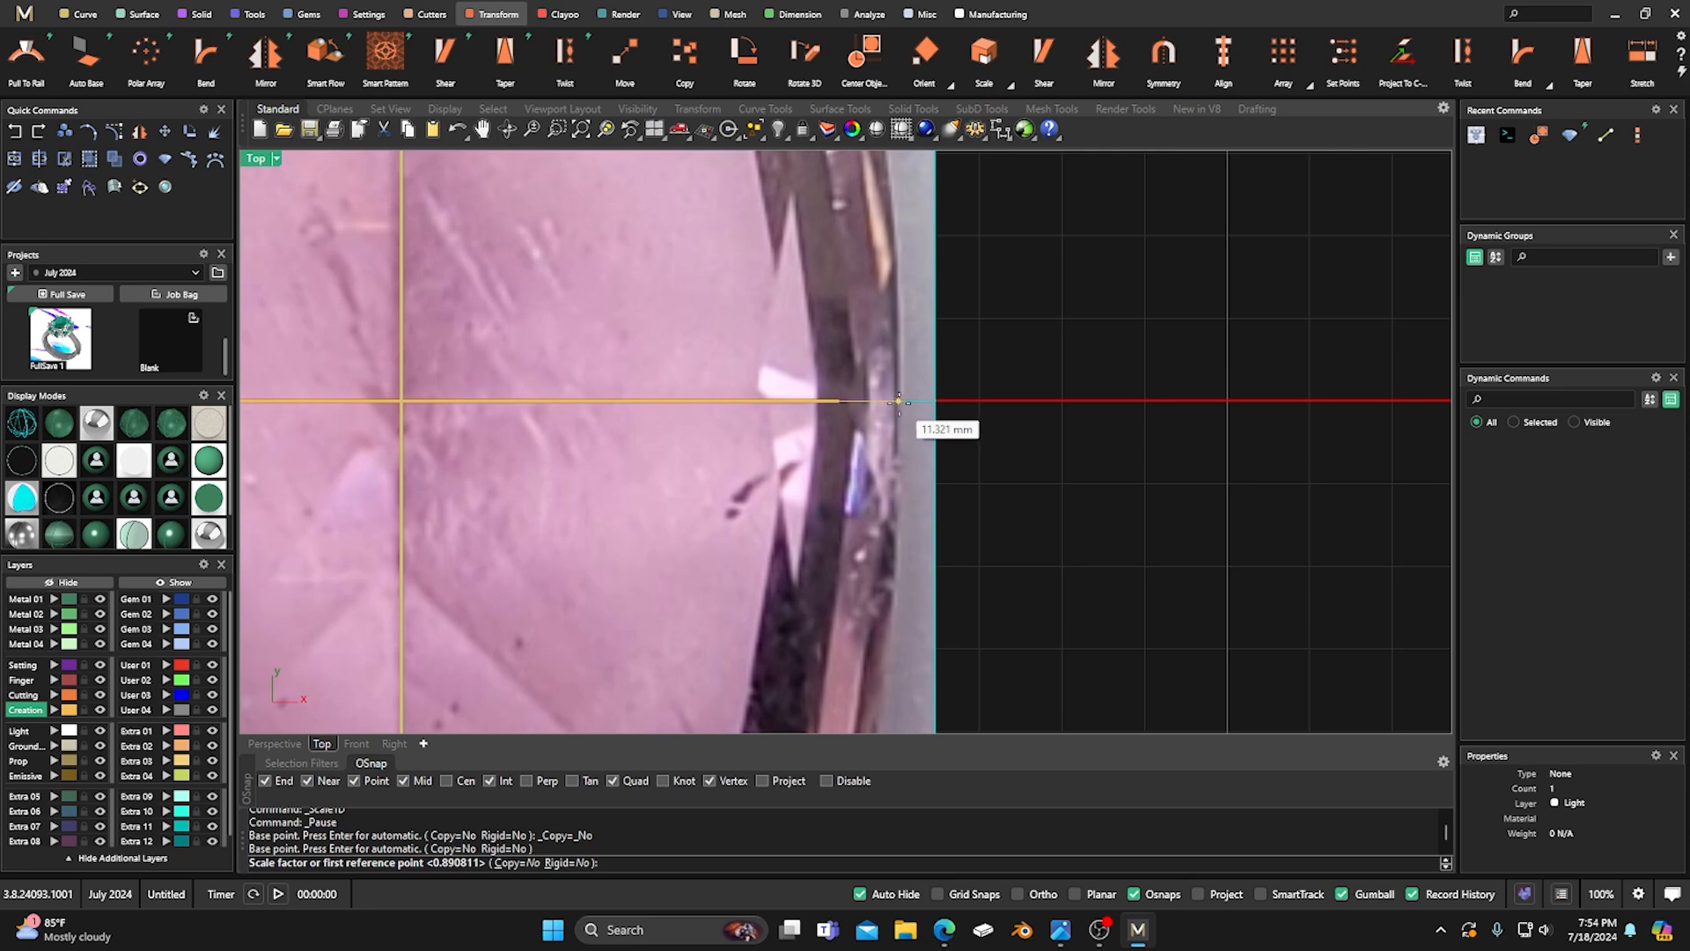
click(899, 402)
click(843, 402)
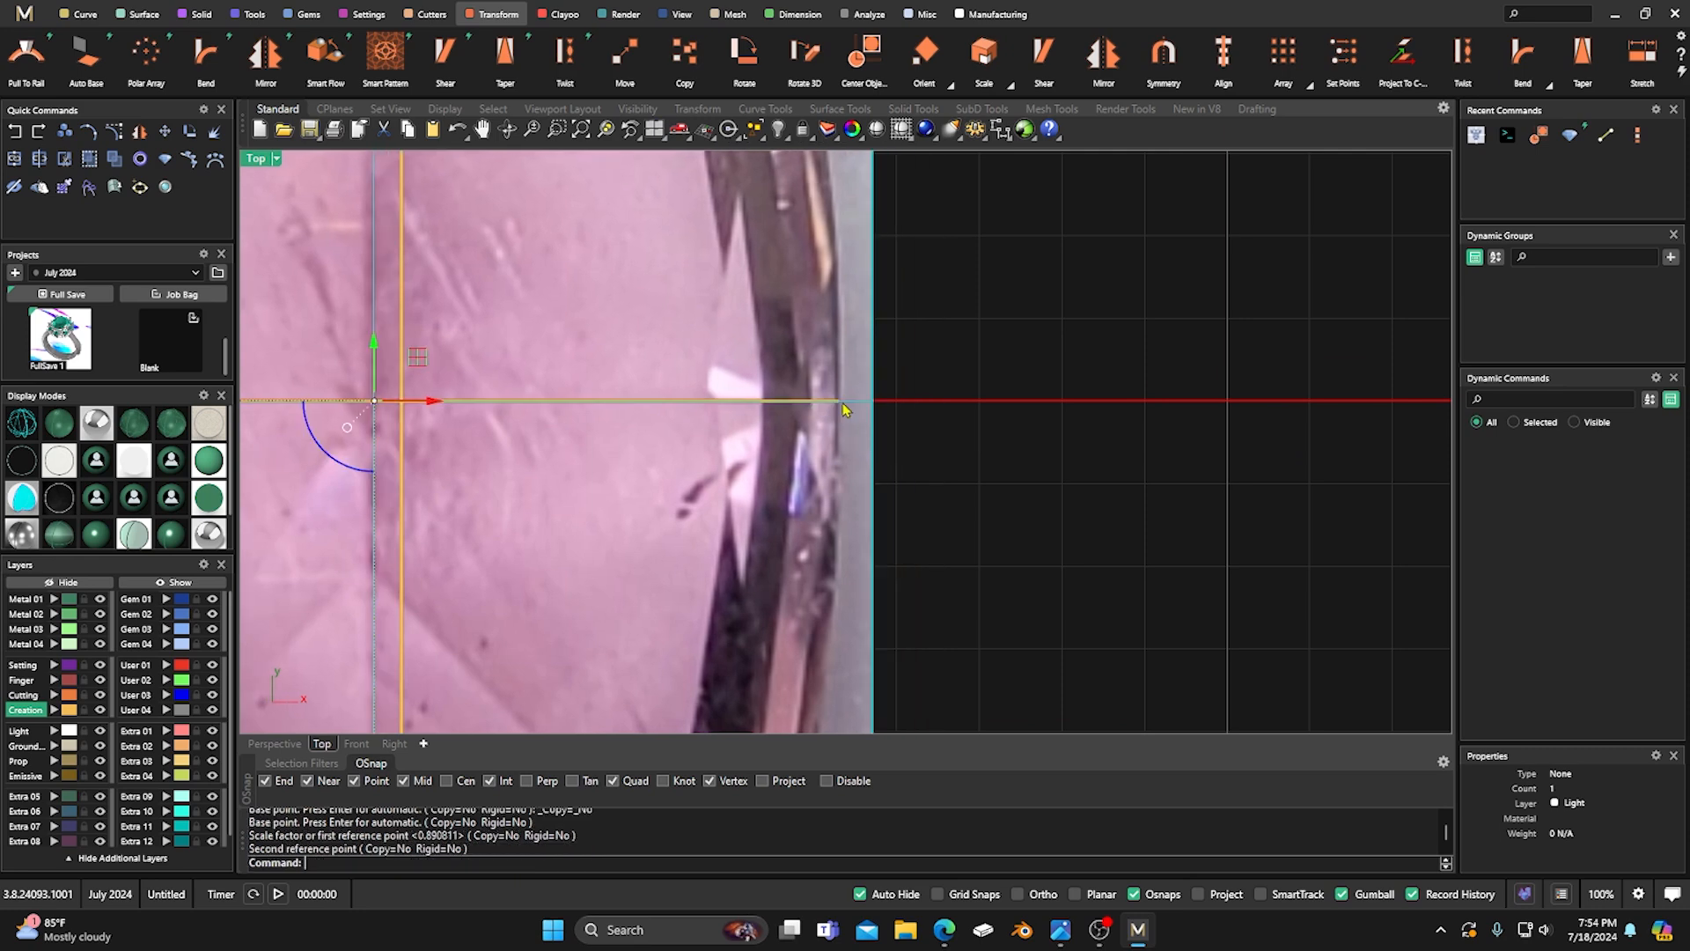
Scale the picture in 1D from the horizontal line's right end, bringing the gem's left edge to the line's left end.
scroll(1009, 377, down, 2)
right_click(1009, 374)
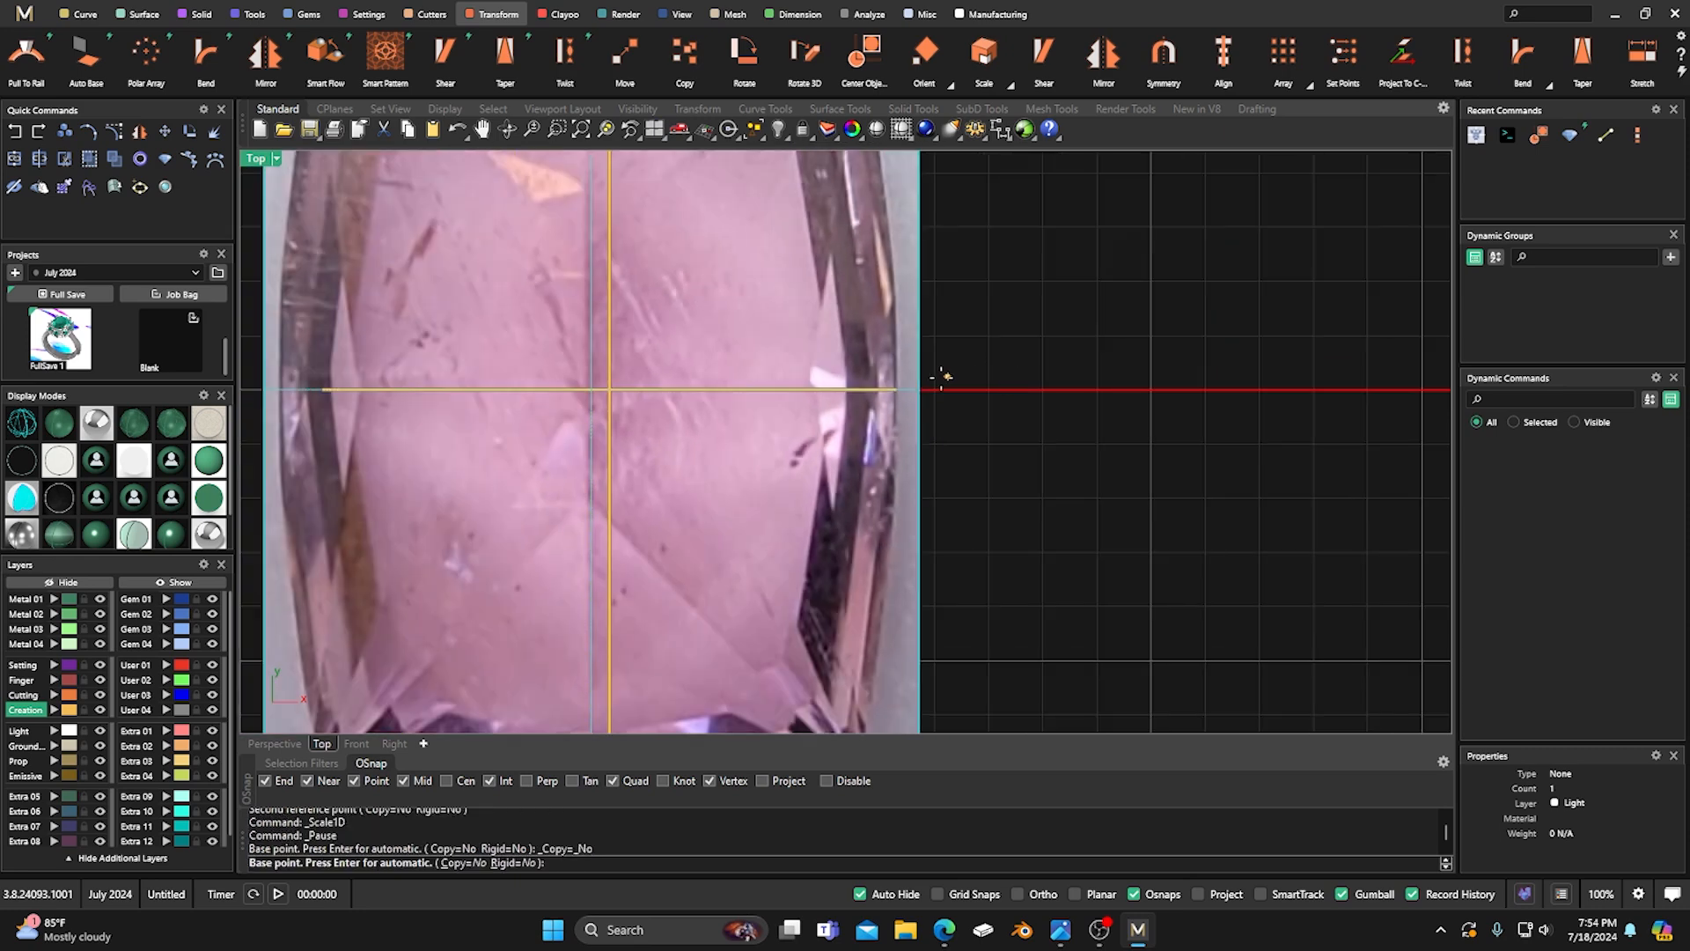
click(903, 395)
right_drag(911, 401, 1074, 398)
scroll(452, 390, up, 3)
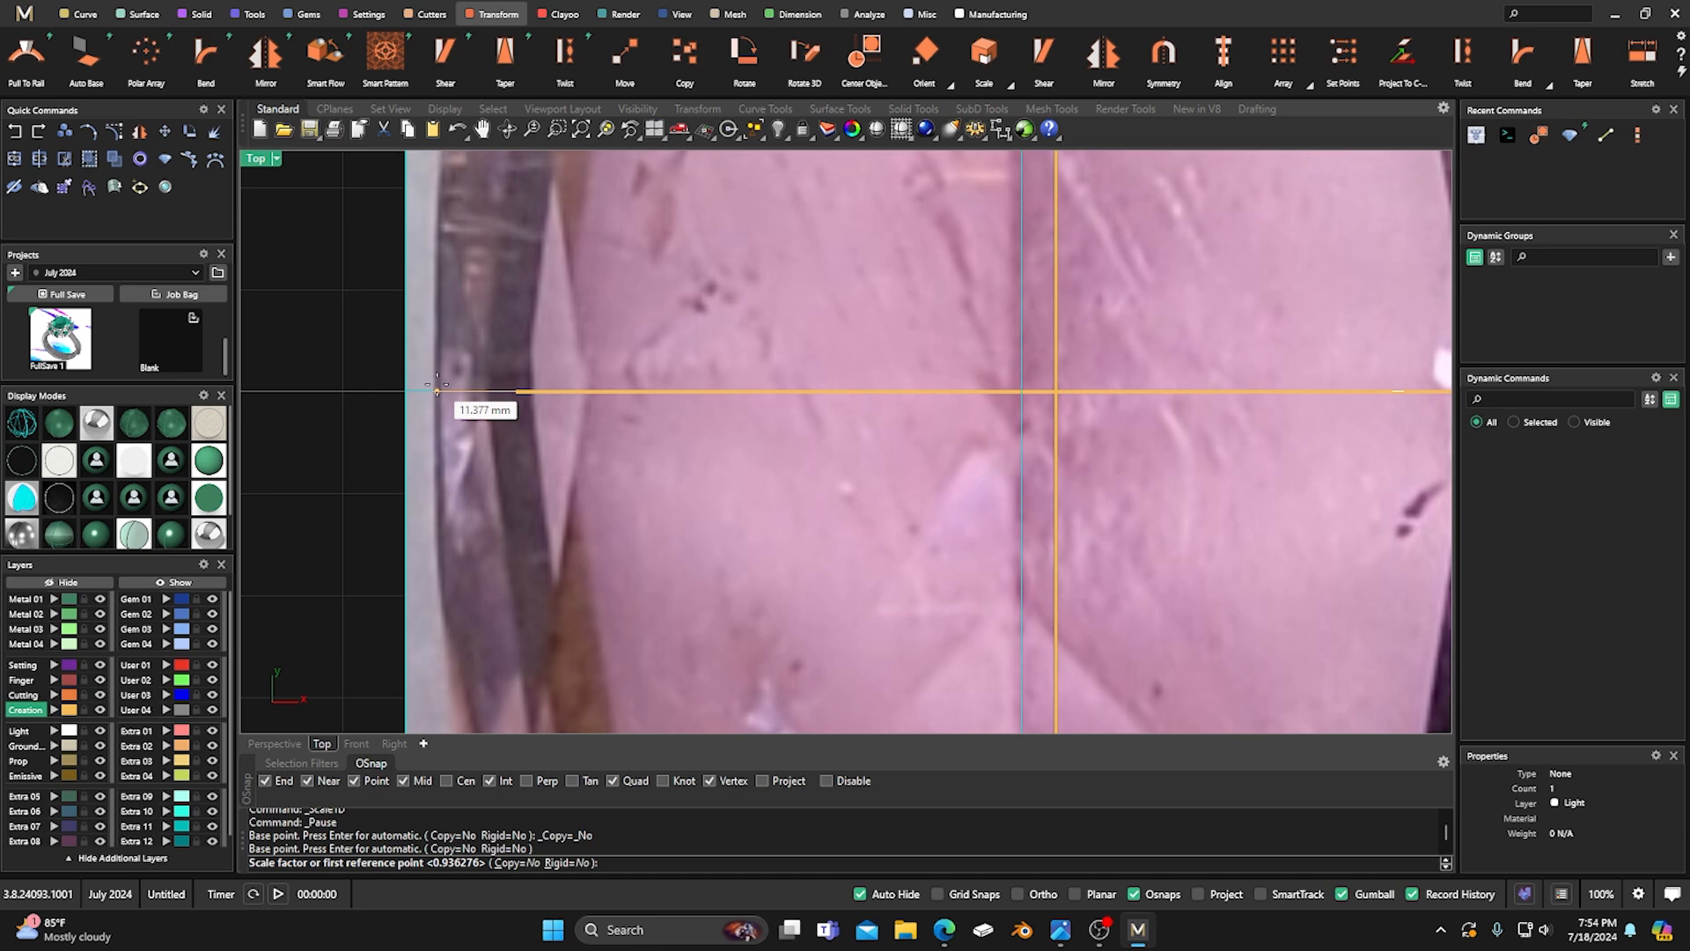
click(437, 386)
click(516, 390)
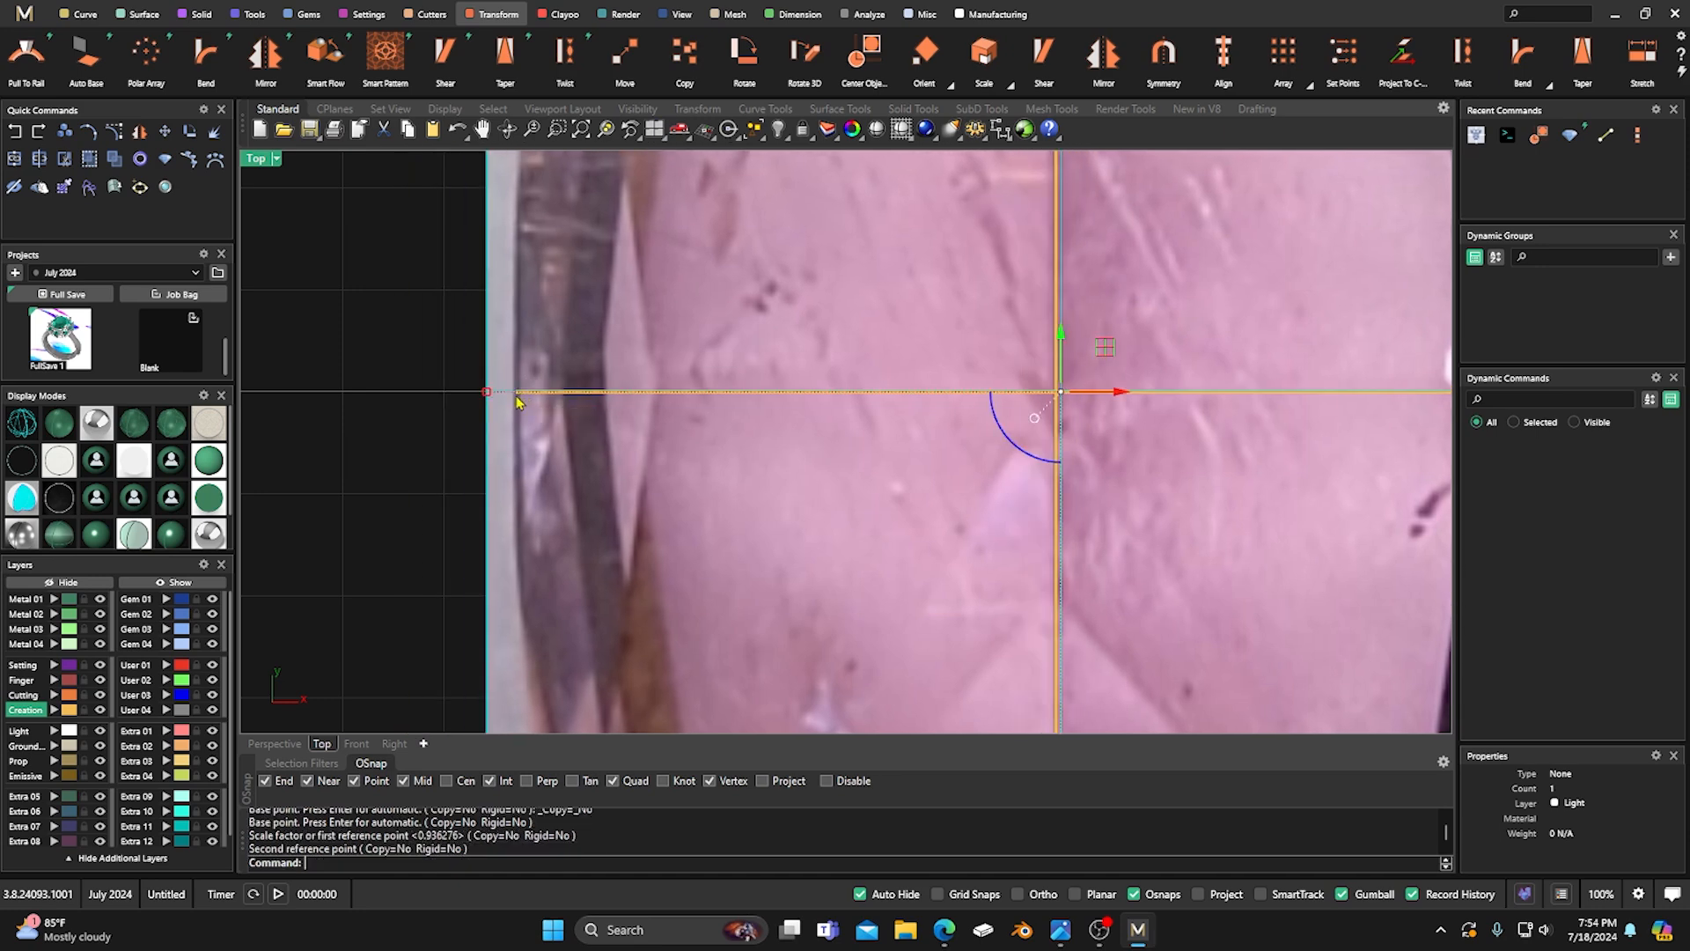
Scale the picture in 1D from the vertical line's lower end, bringing the gem's upper edge to the line's upper end.
scroll(487, 420, down, 6)
scroll(489, 425, down, 3)
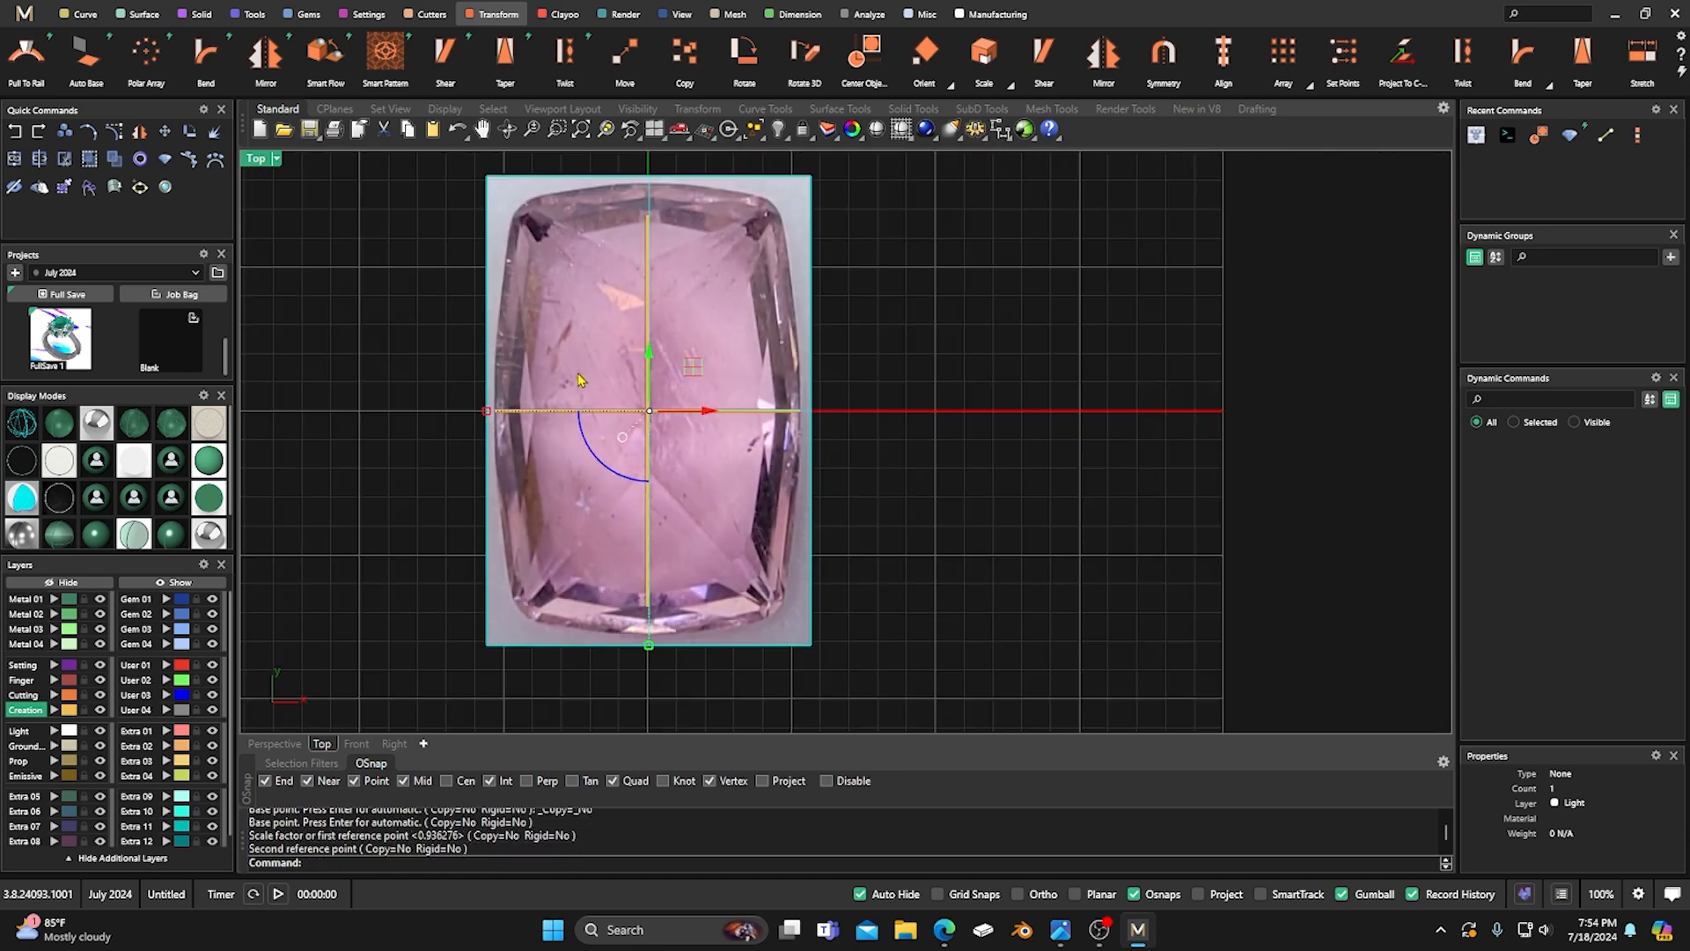
right_click(588, 581)
scroll(647, 633, up, 6)
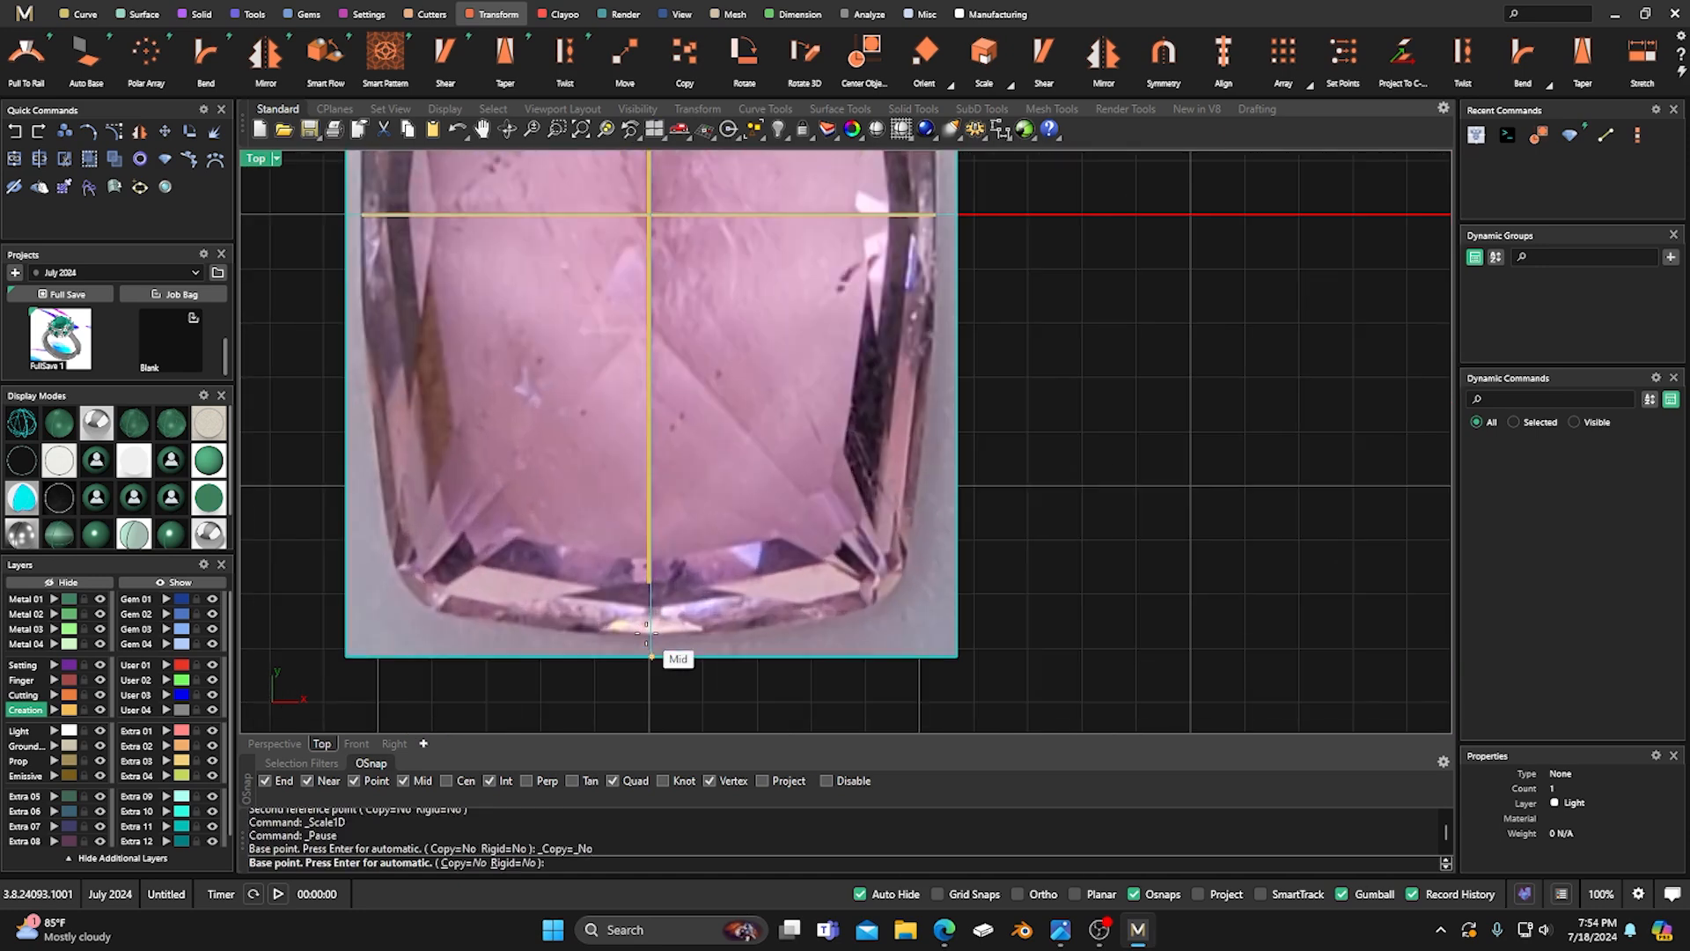
click(650, 583)
scroll(656, 608, down, 6)
scroll(666, 317, up, 5)
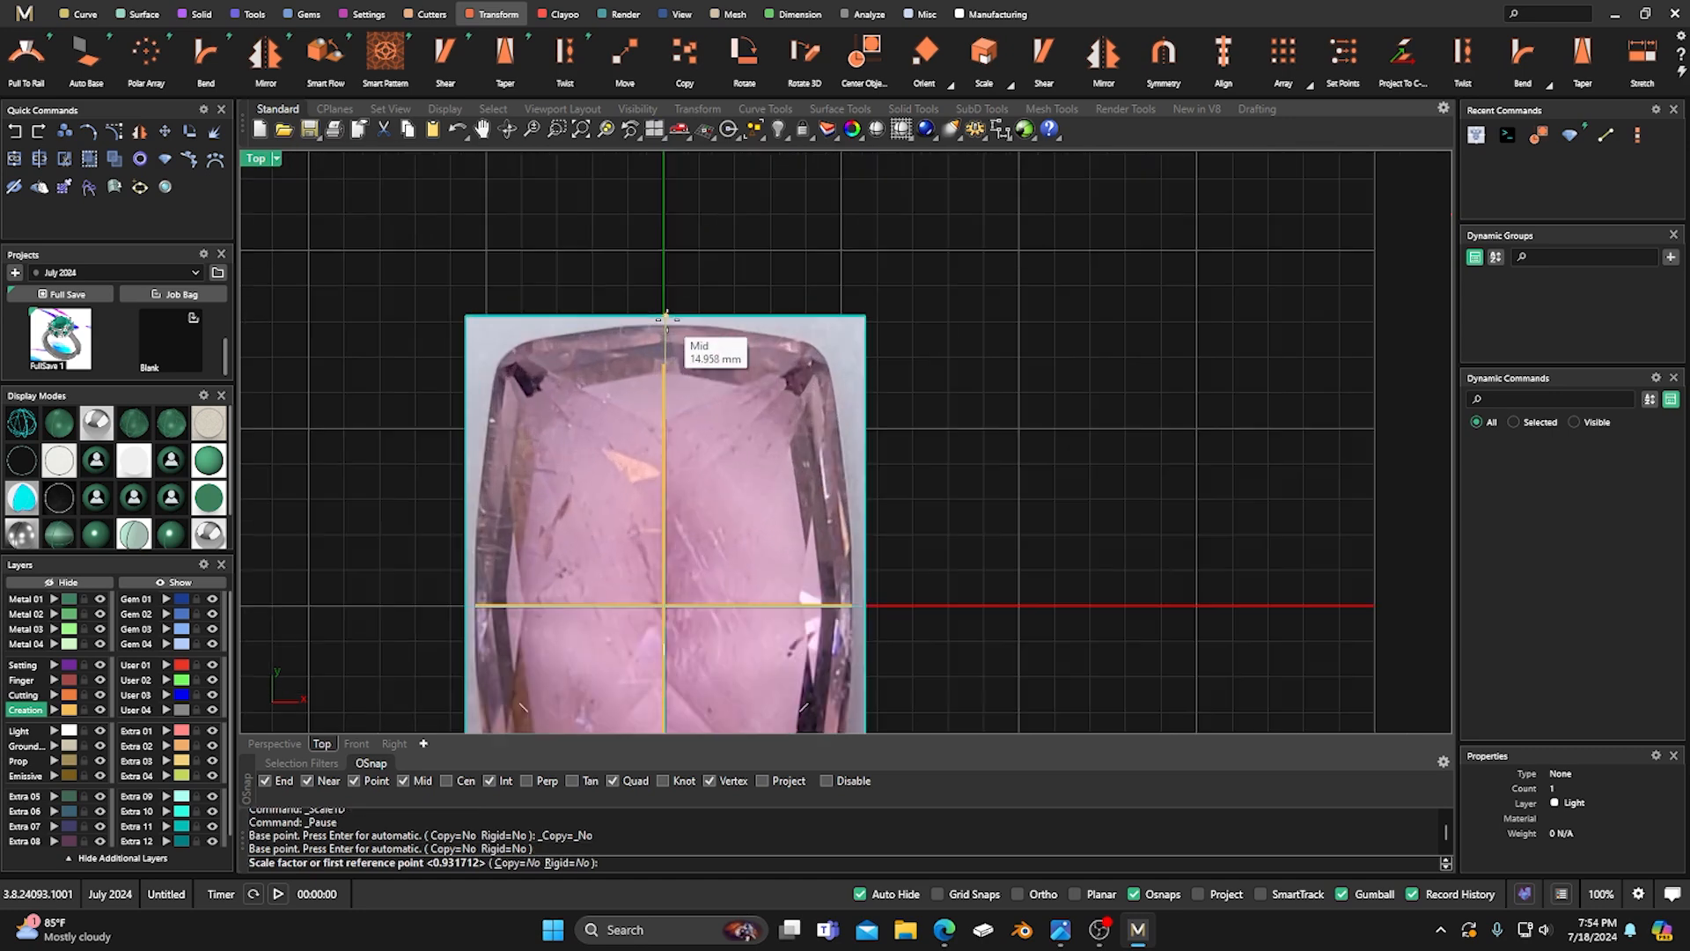
scroll(665, 317, up, 3)
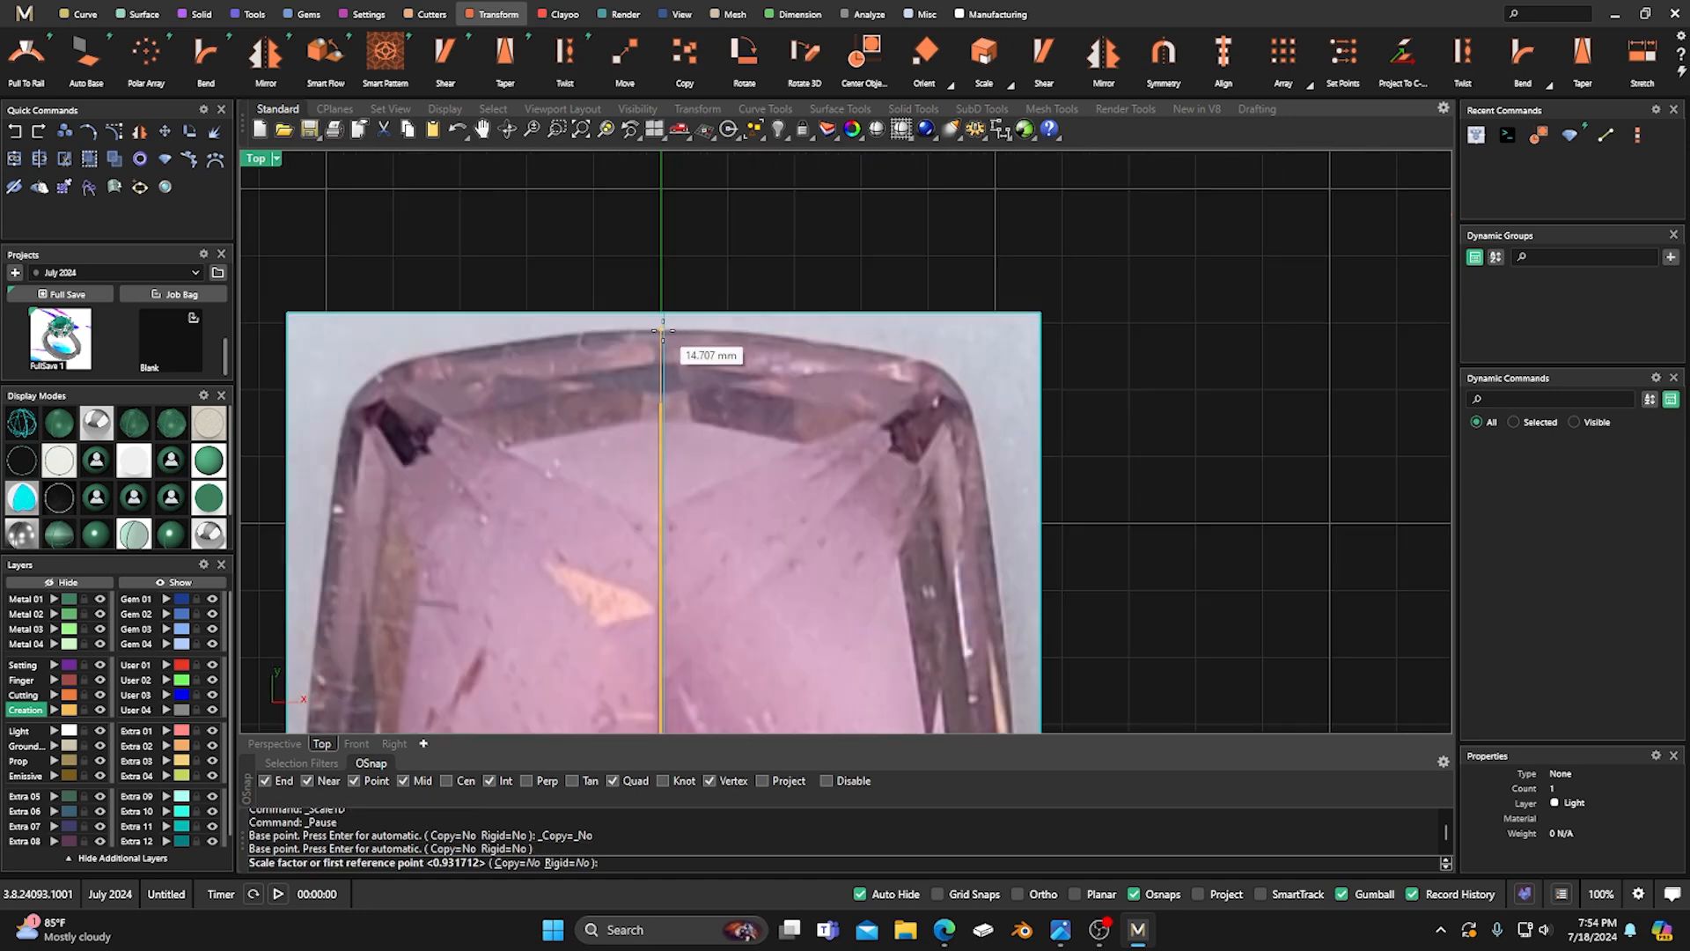
scroll(662, 330, up, 4)
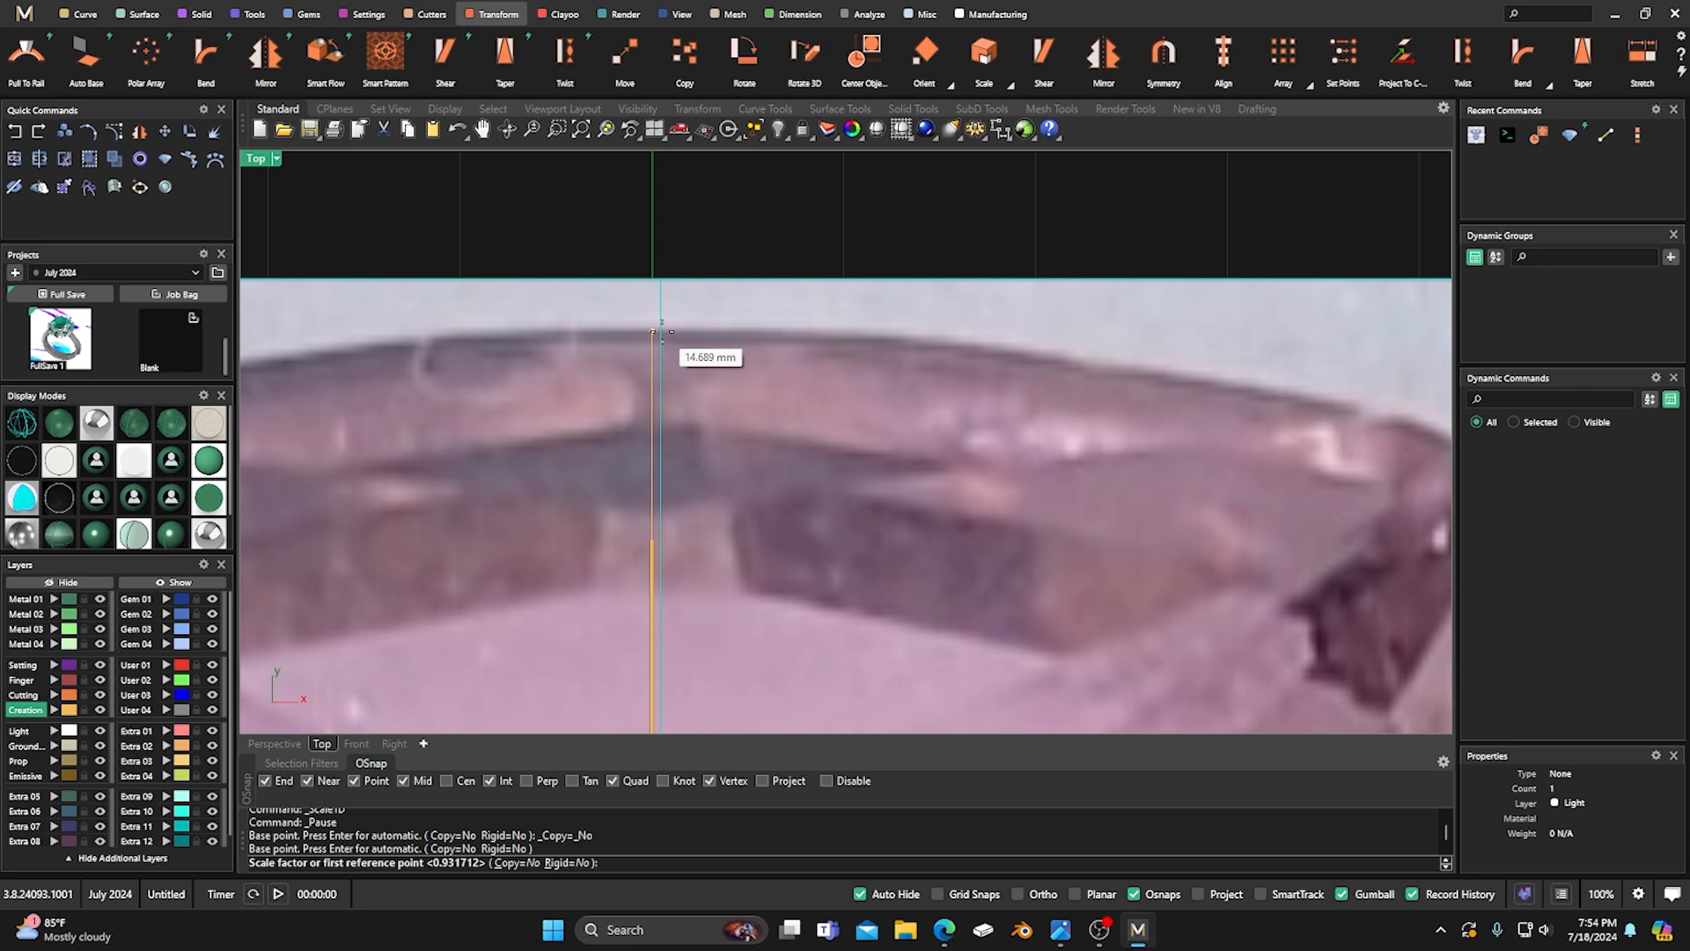
click(653, 331)
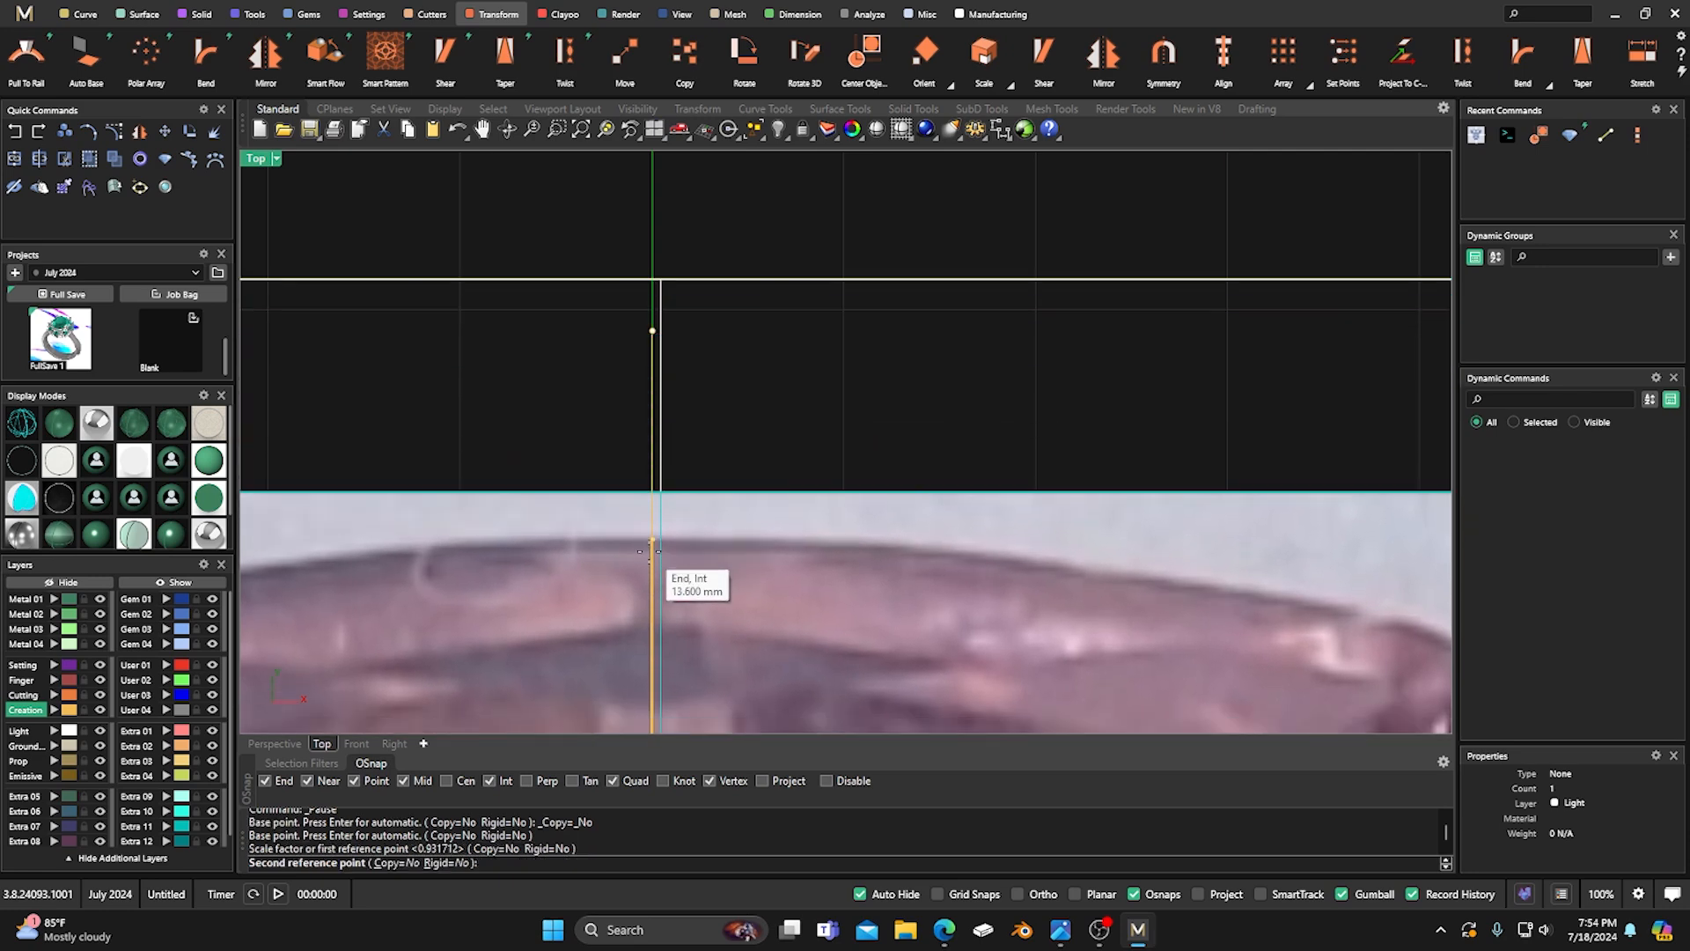
click(653, 550)
Scale the picture in 1D from the vertical line's upper end, bringing the gem's lower edge to the line's lower end.
right_click(711, 267)
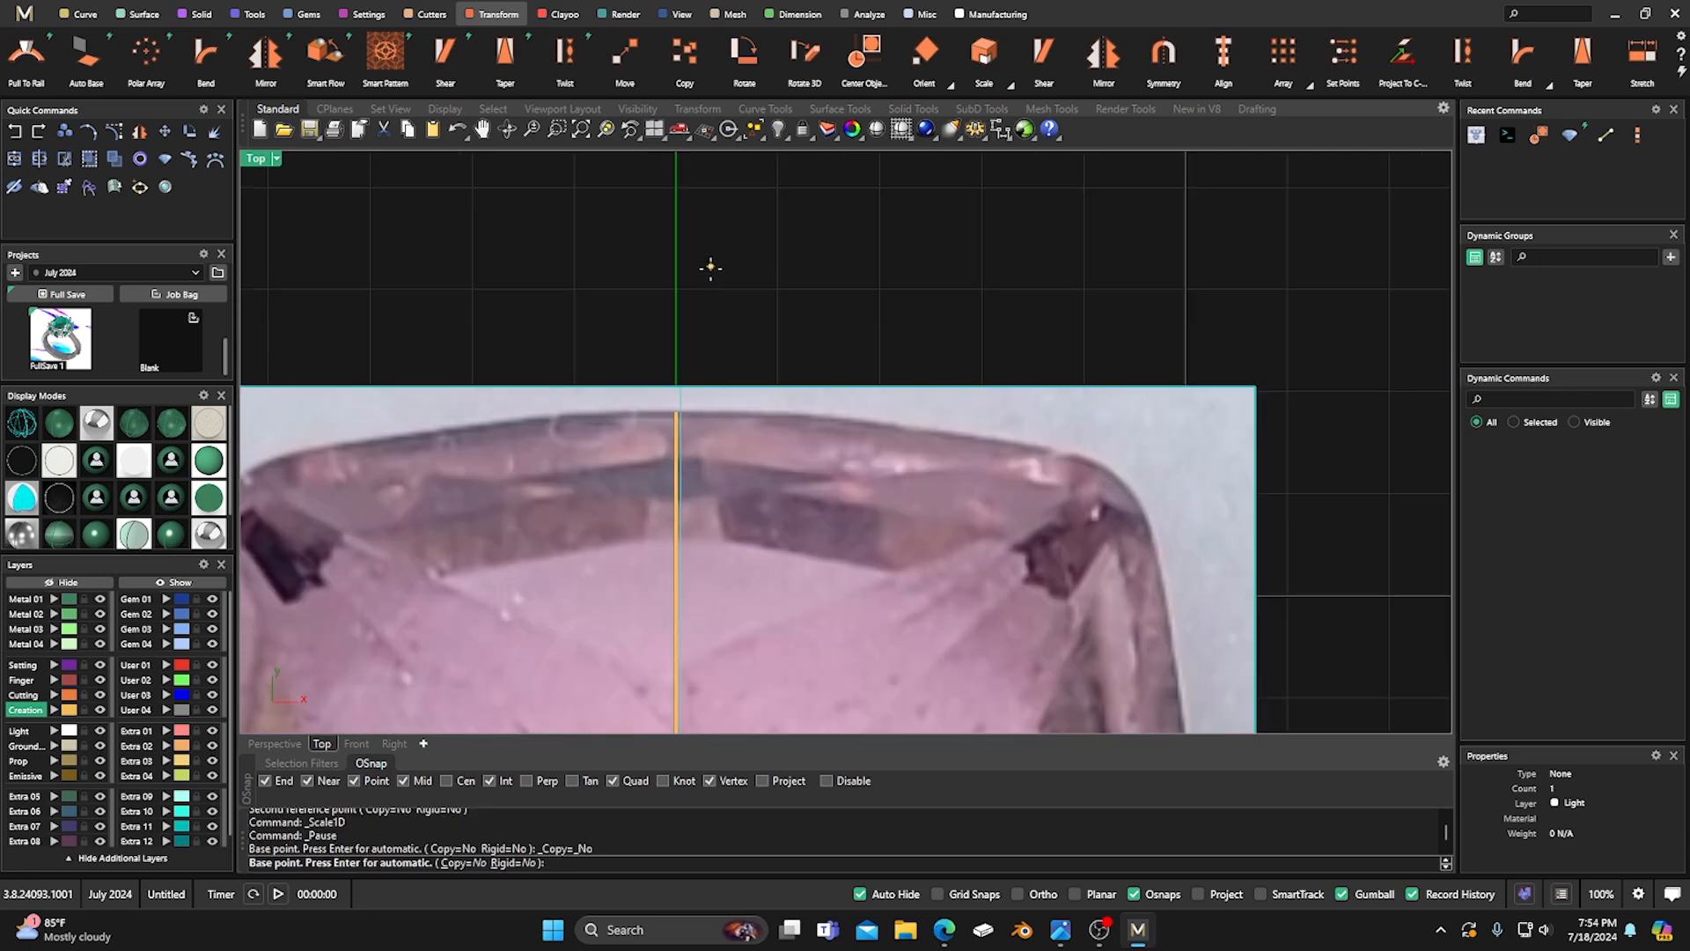
click(678, 412)
scroll(698, 346, down, 2)
right_drag(695, 337, 695, 206)
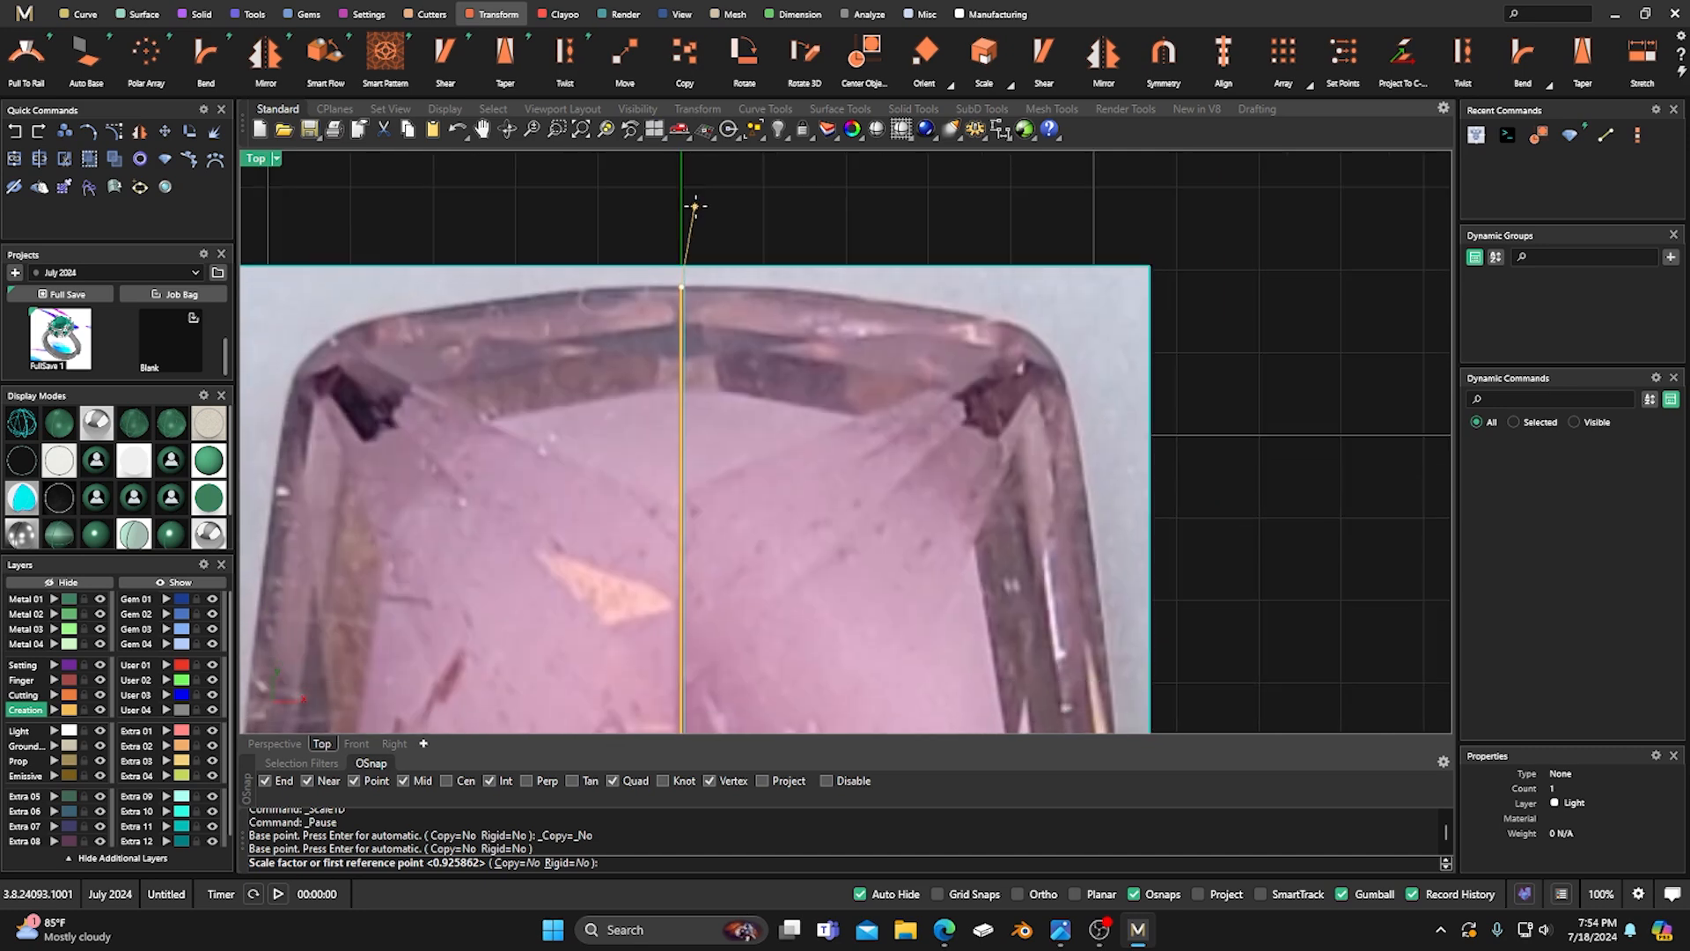
scroll(686, 495, down, 7)
scroll(690, 682, up, 7)
right_drag(689, 636, 726, 482)
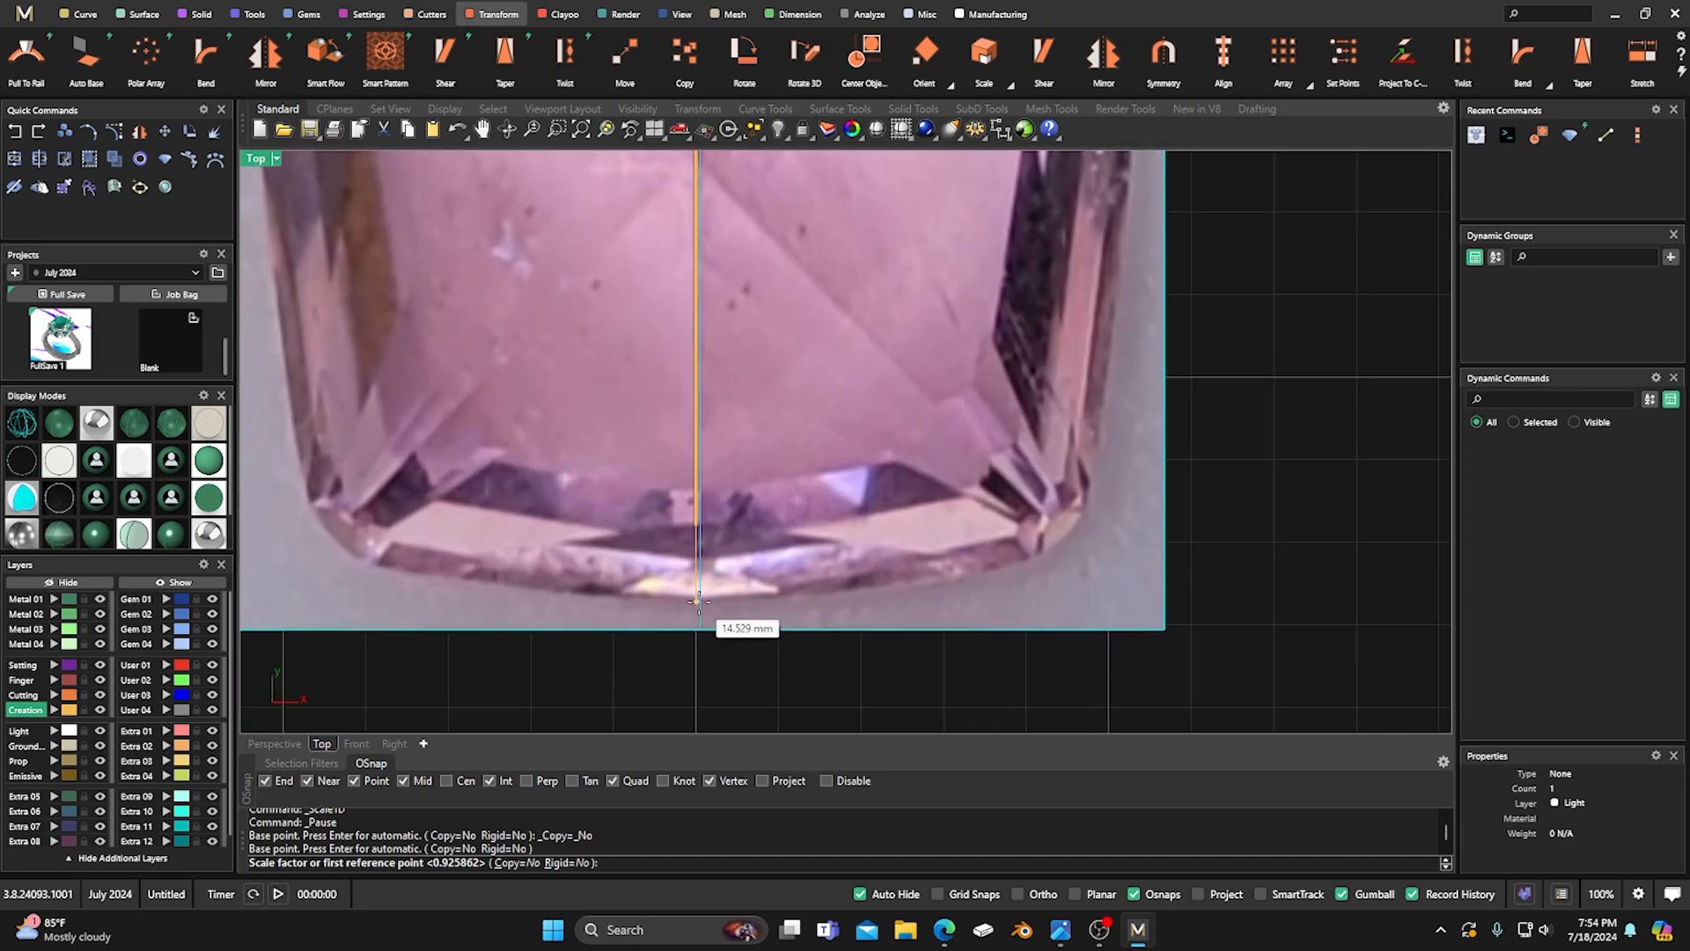
click(697, 602)
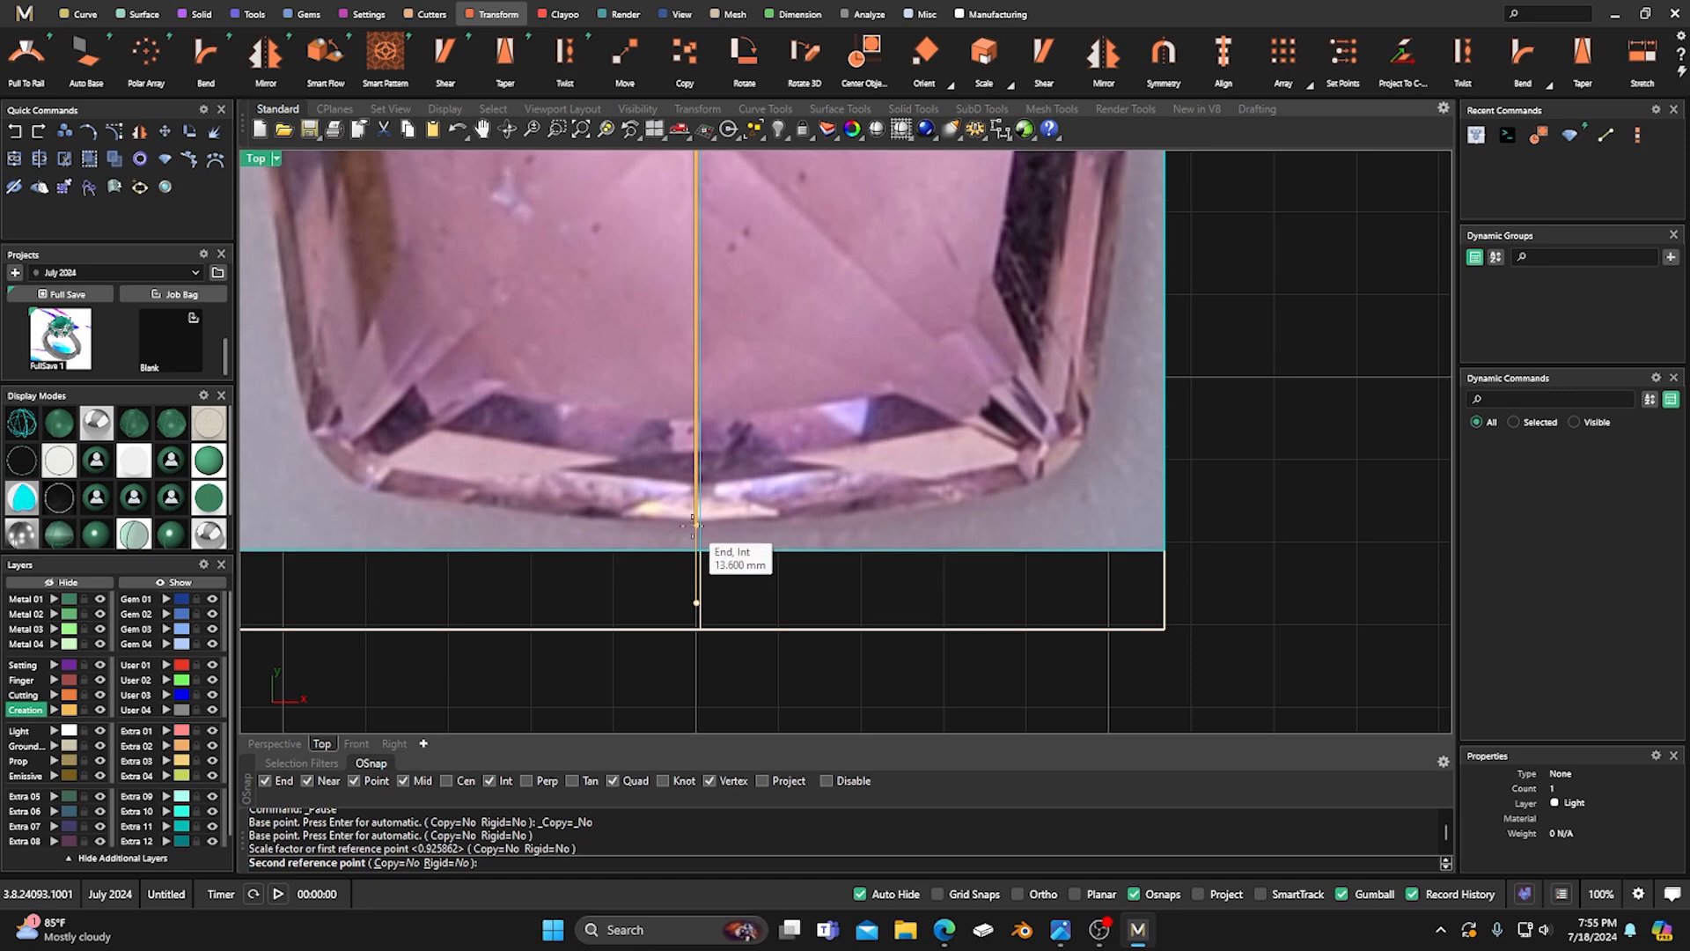
click(693, 526)
click(672, 592)
scroll(679, 592, down, 4)
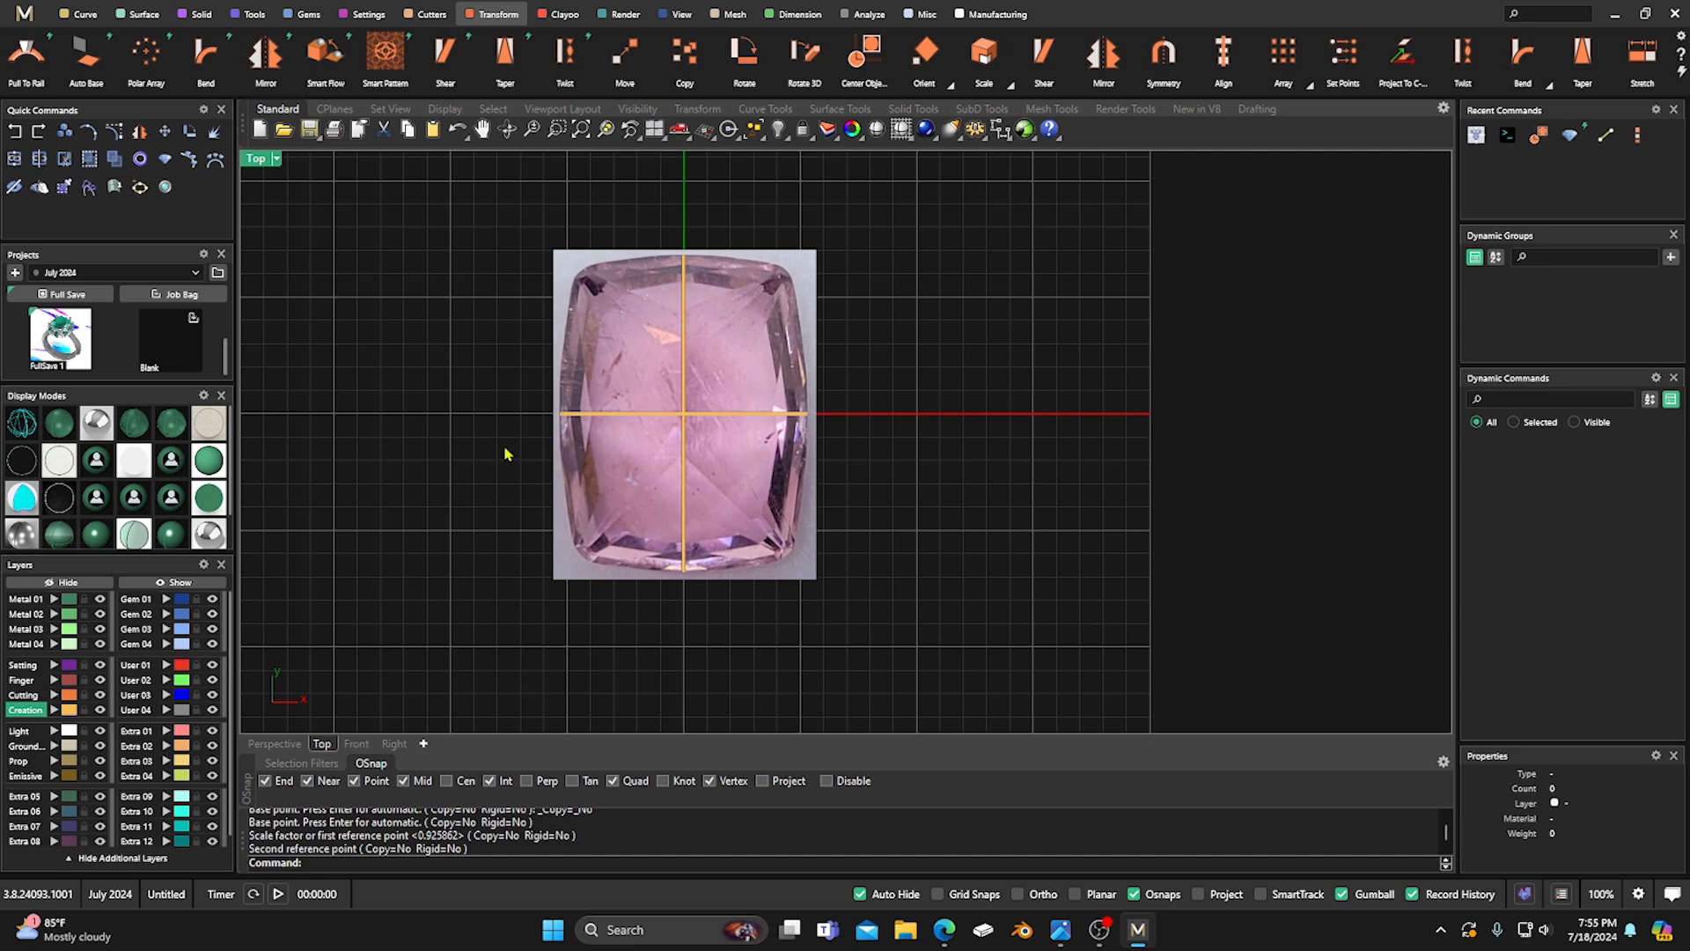
Lock the Light layer holding the gemstone picture while keeping it visible, and delete both guide lines on the Creation layer.
click(99, 731)
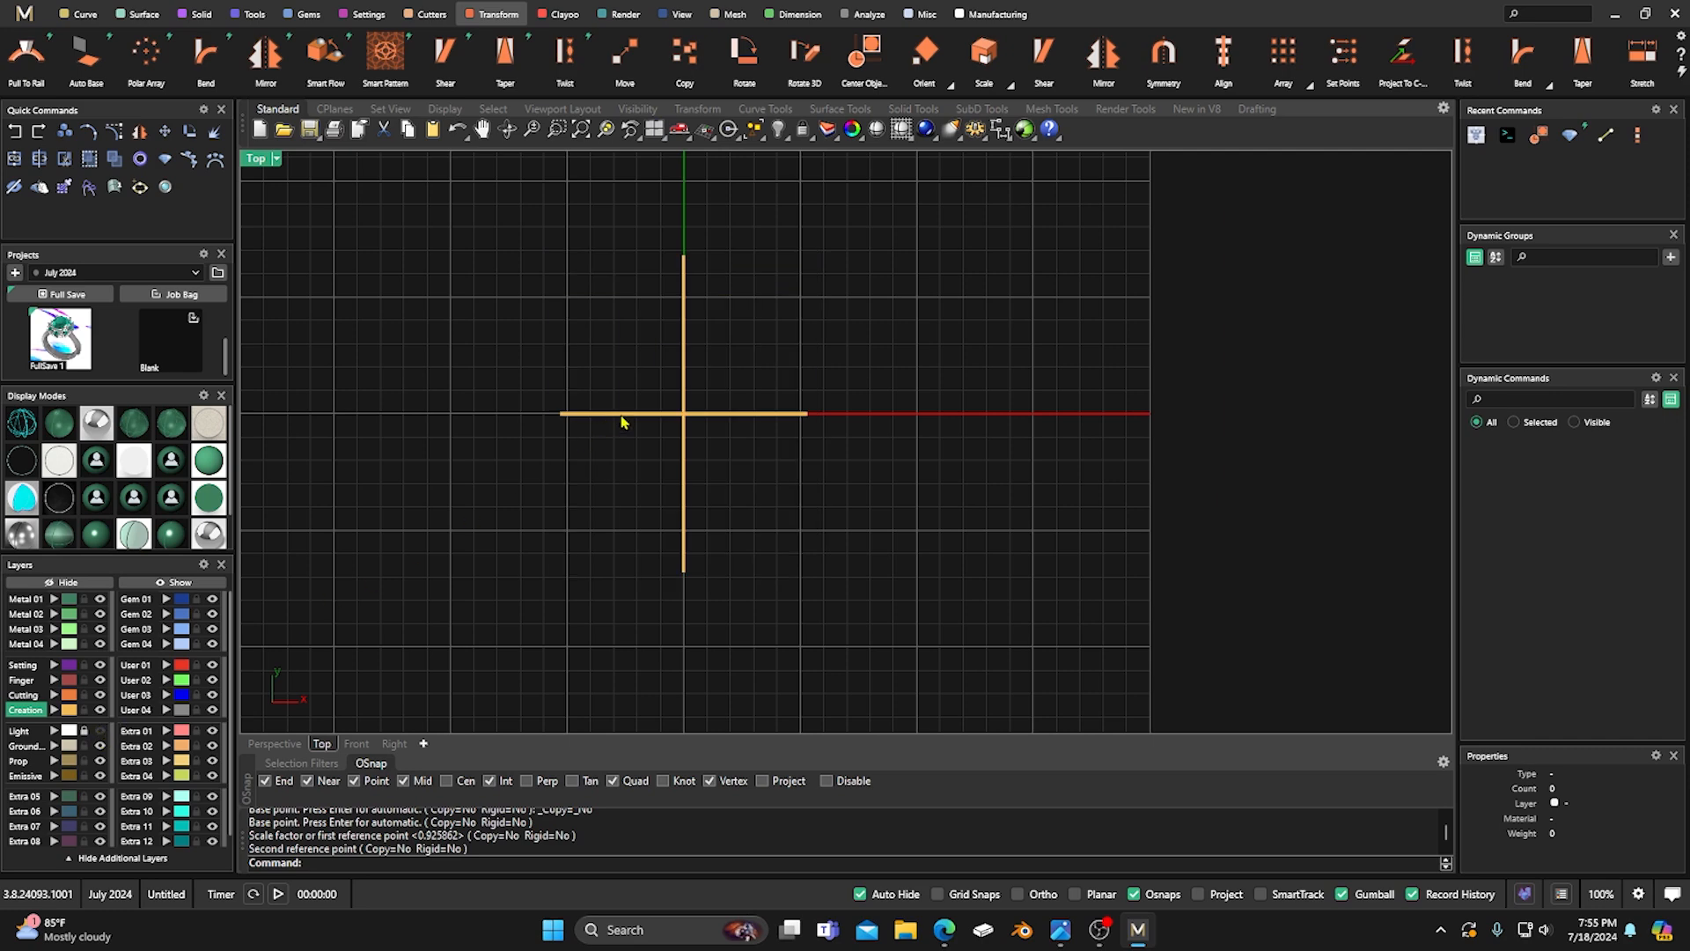
click(99, 731)
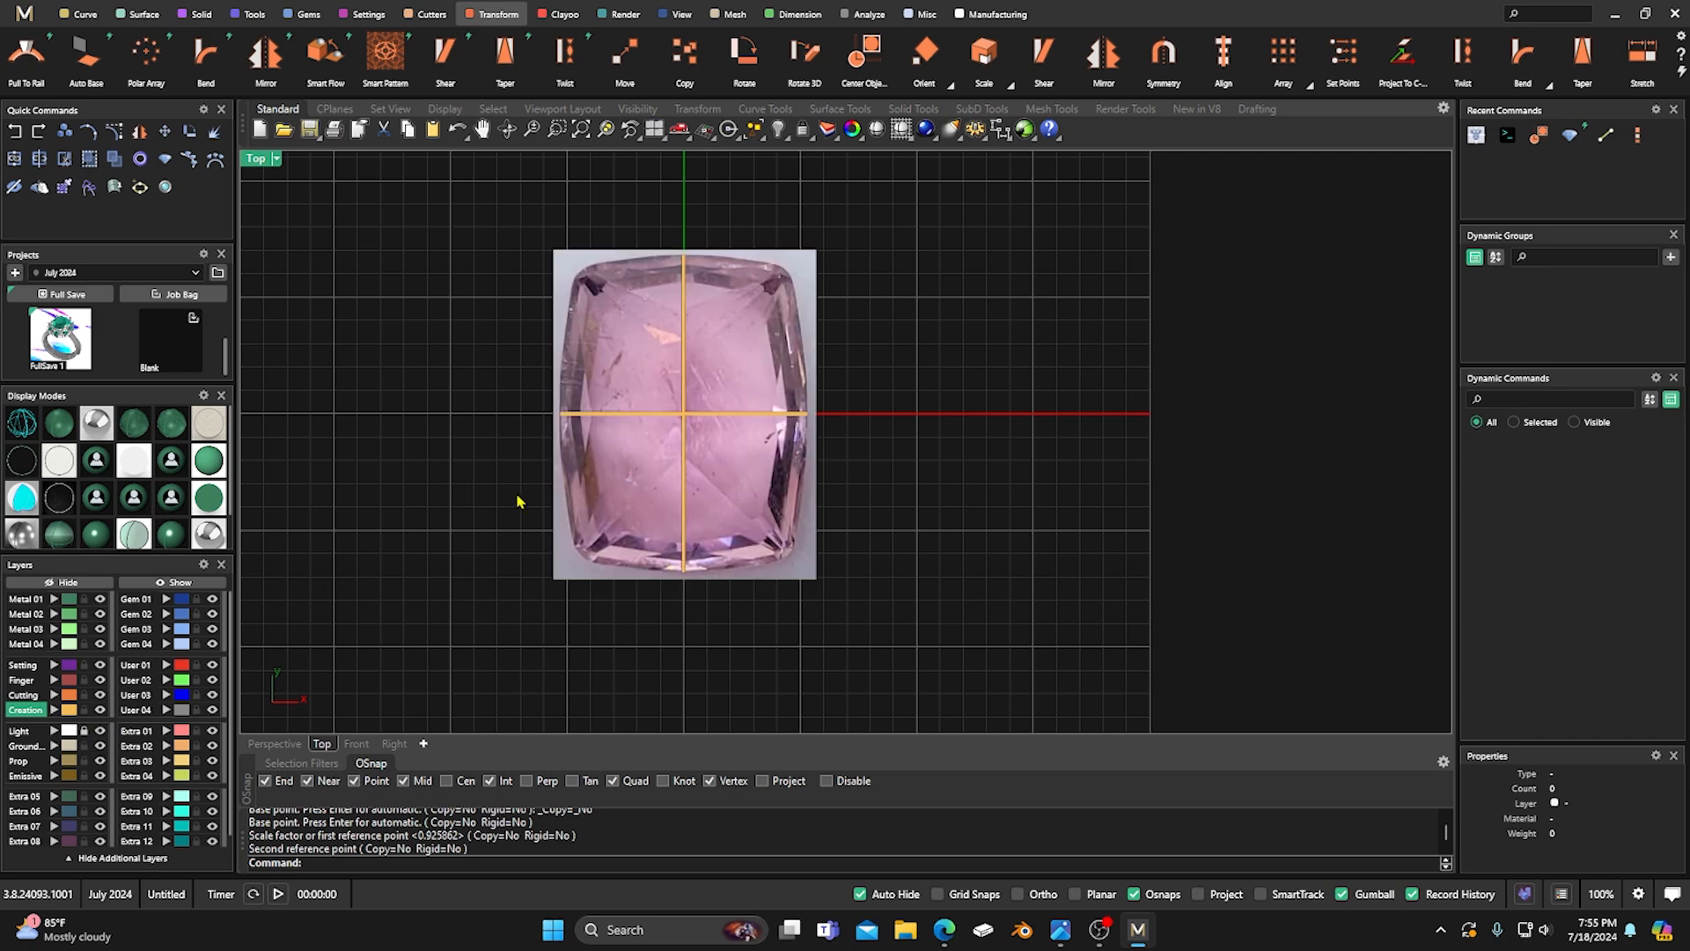
click(55, 710)
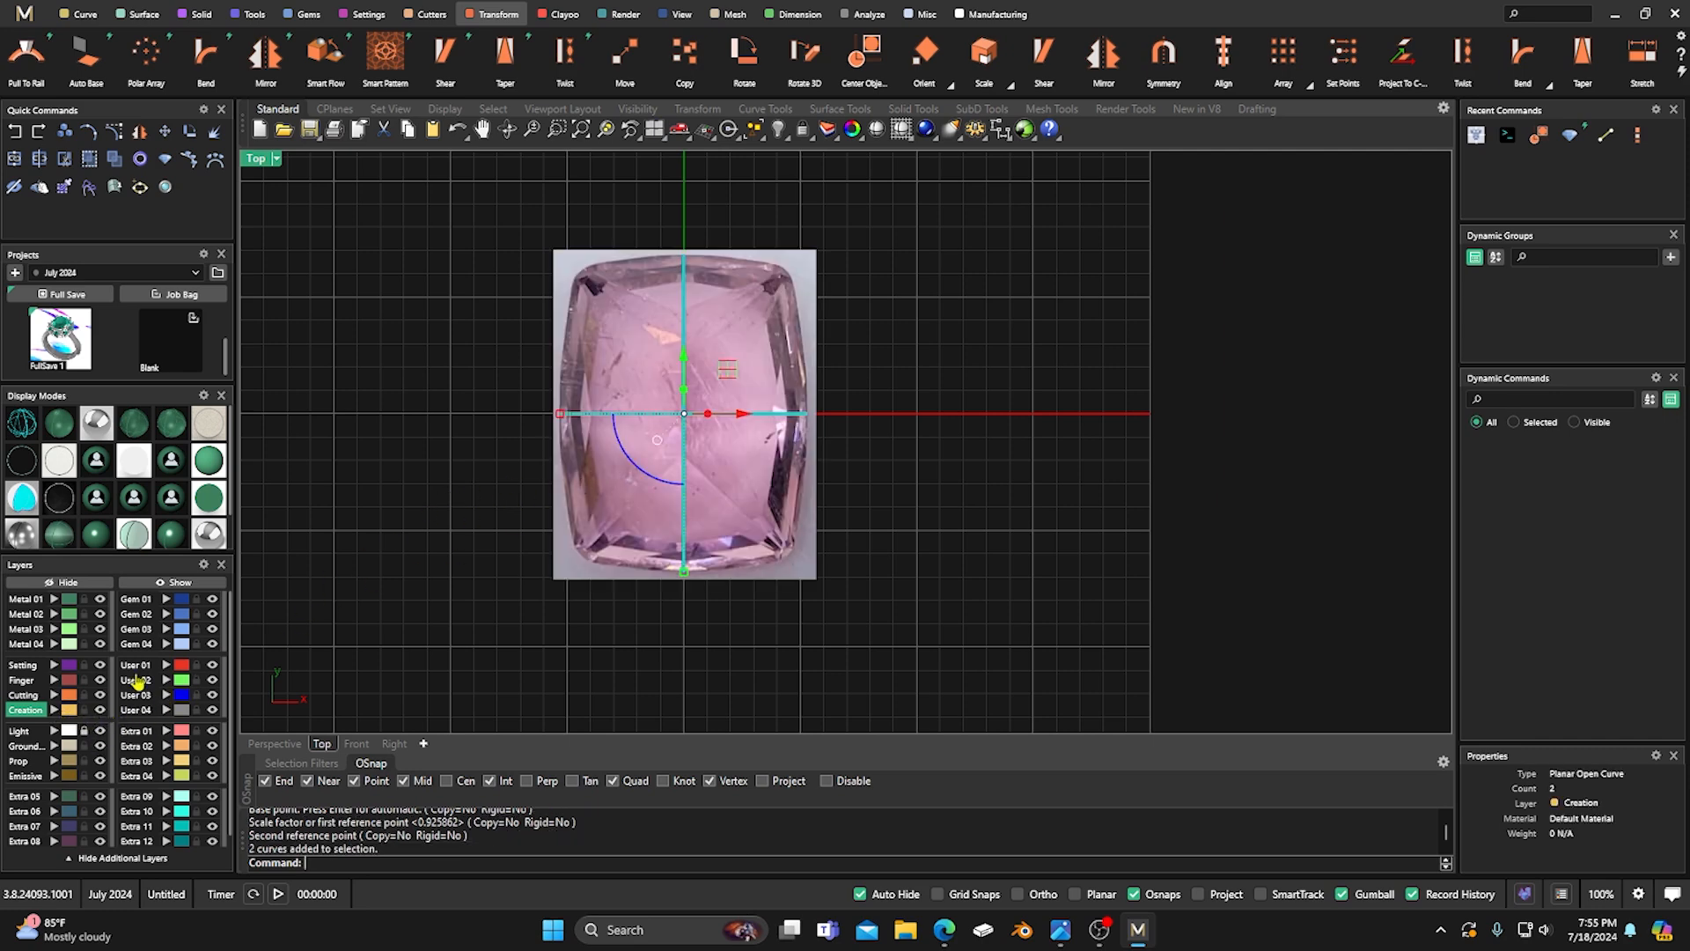
key(Delete)
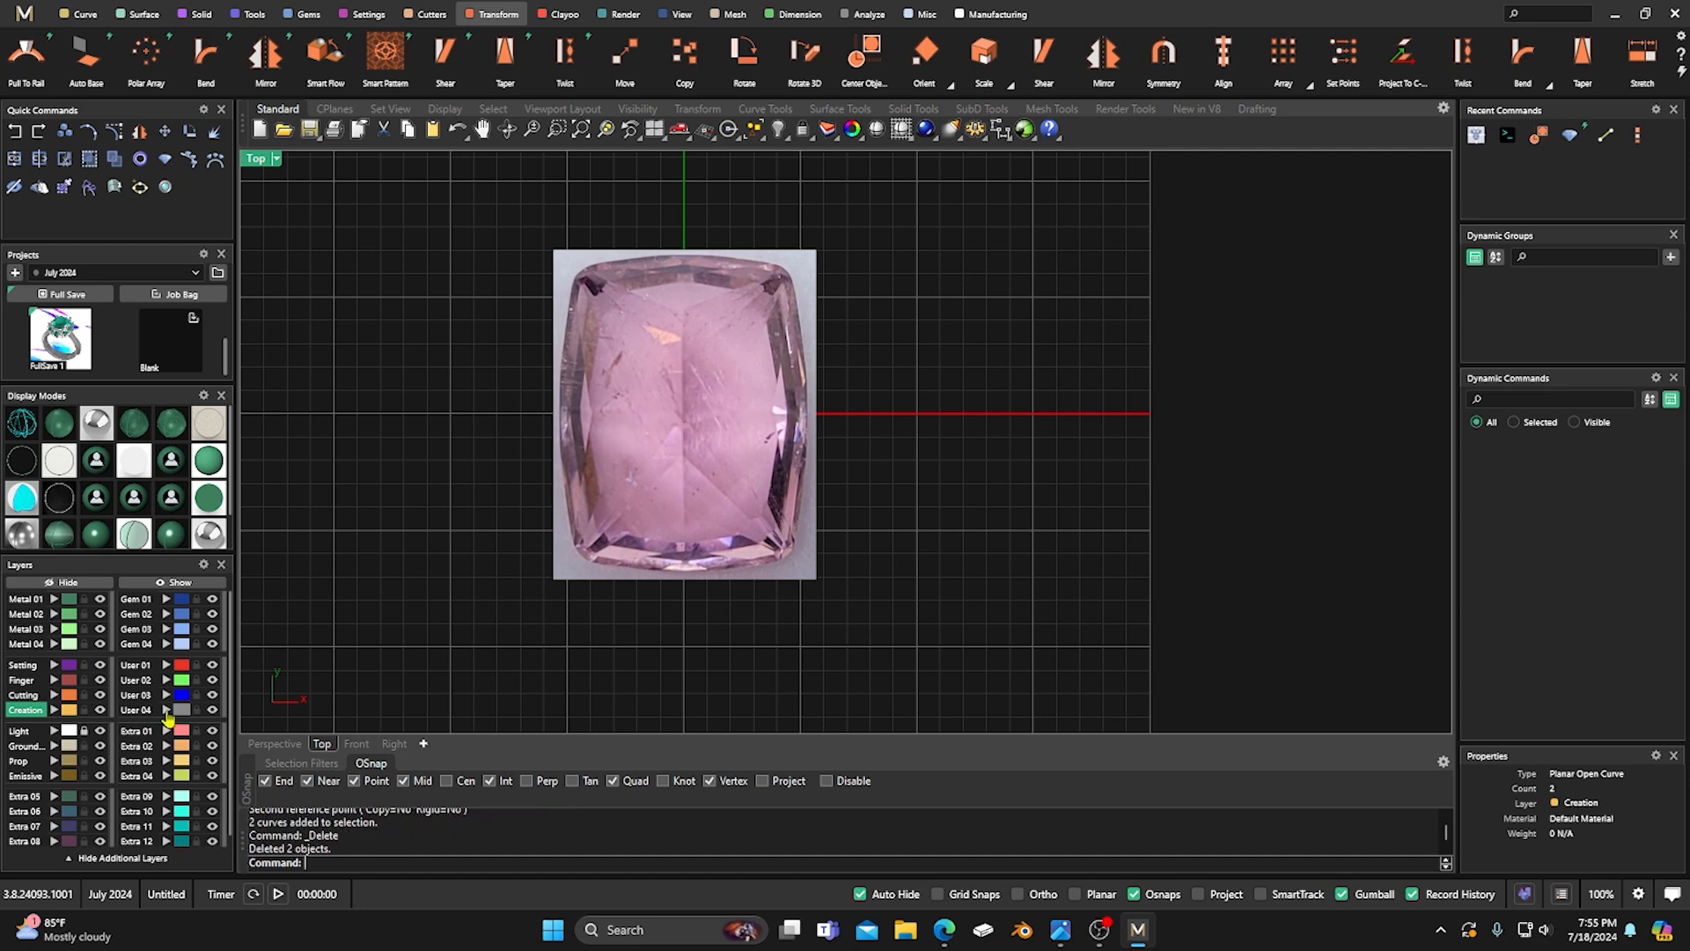
Draw a start-end-direction arc along the gem's upper edge between its two upper corners, with object snaps off for the direction.
right_drag(647, 360, 656, 395)
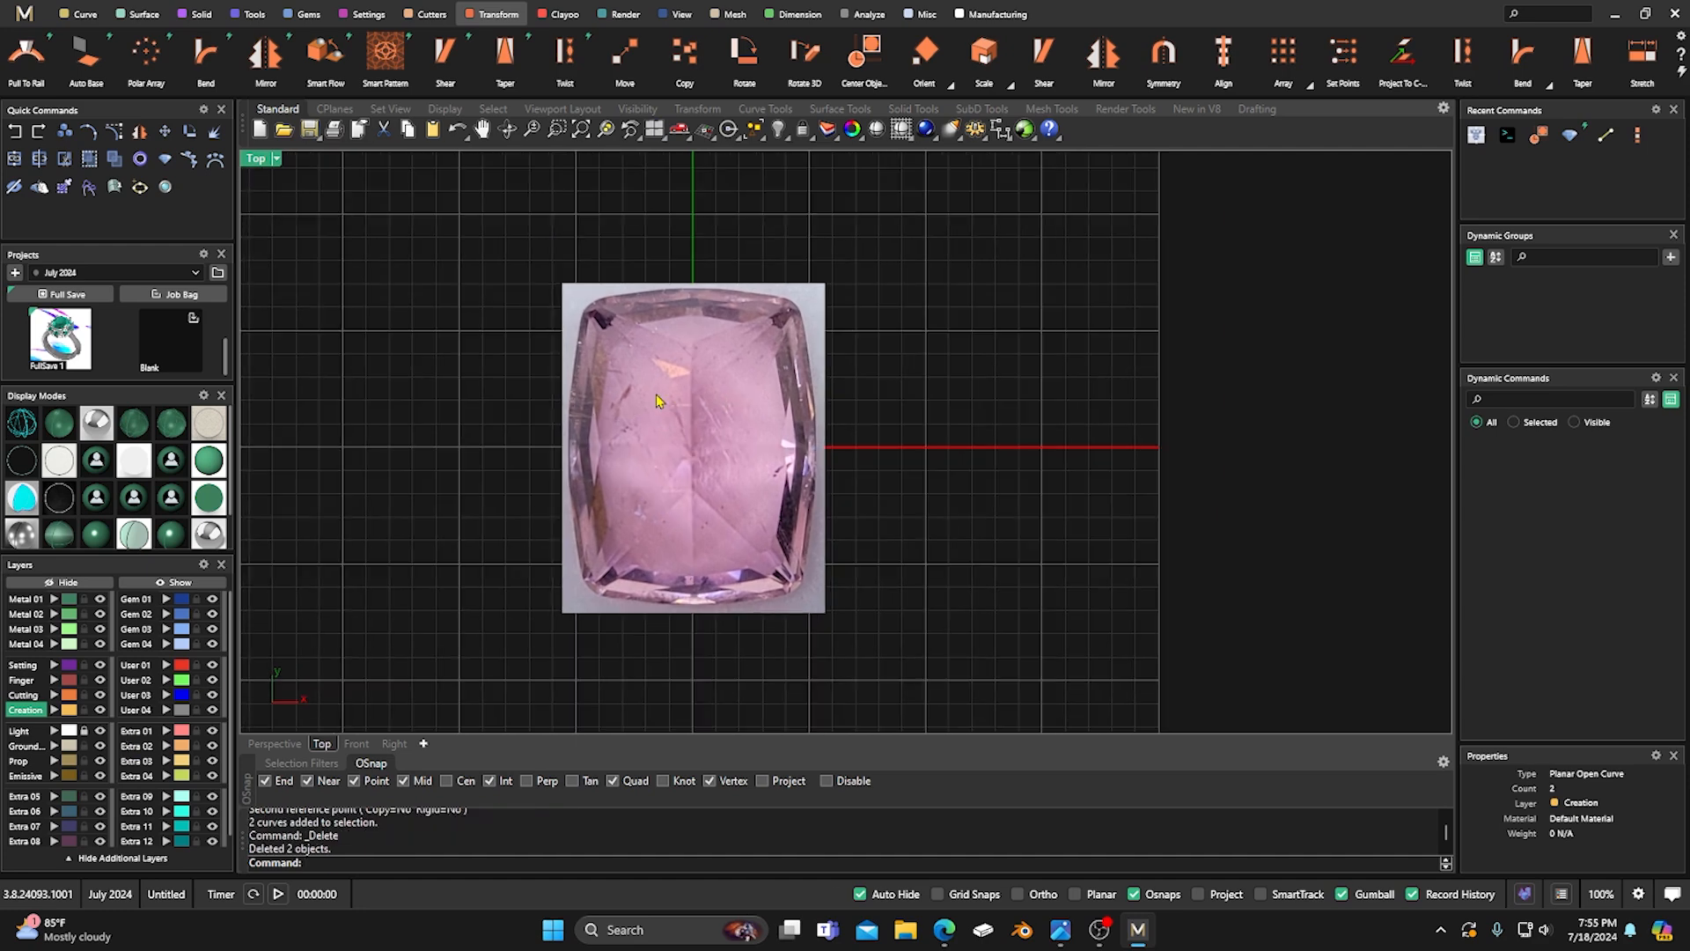
click(84, 15)
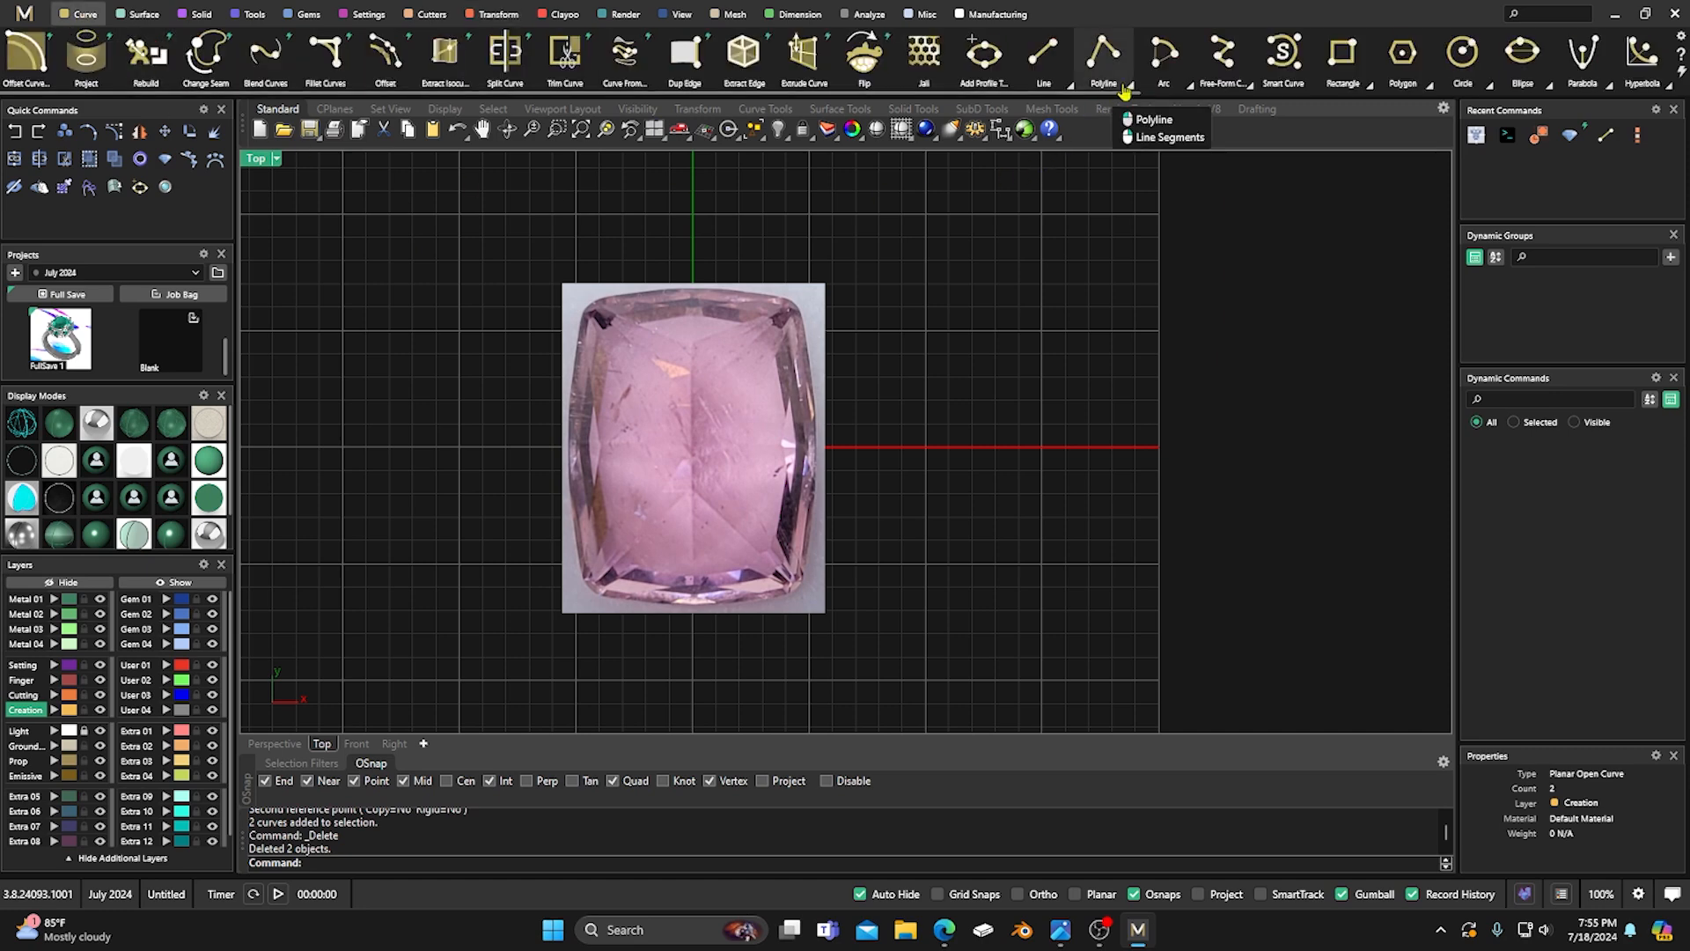
click(1187, 87)
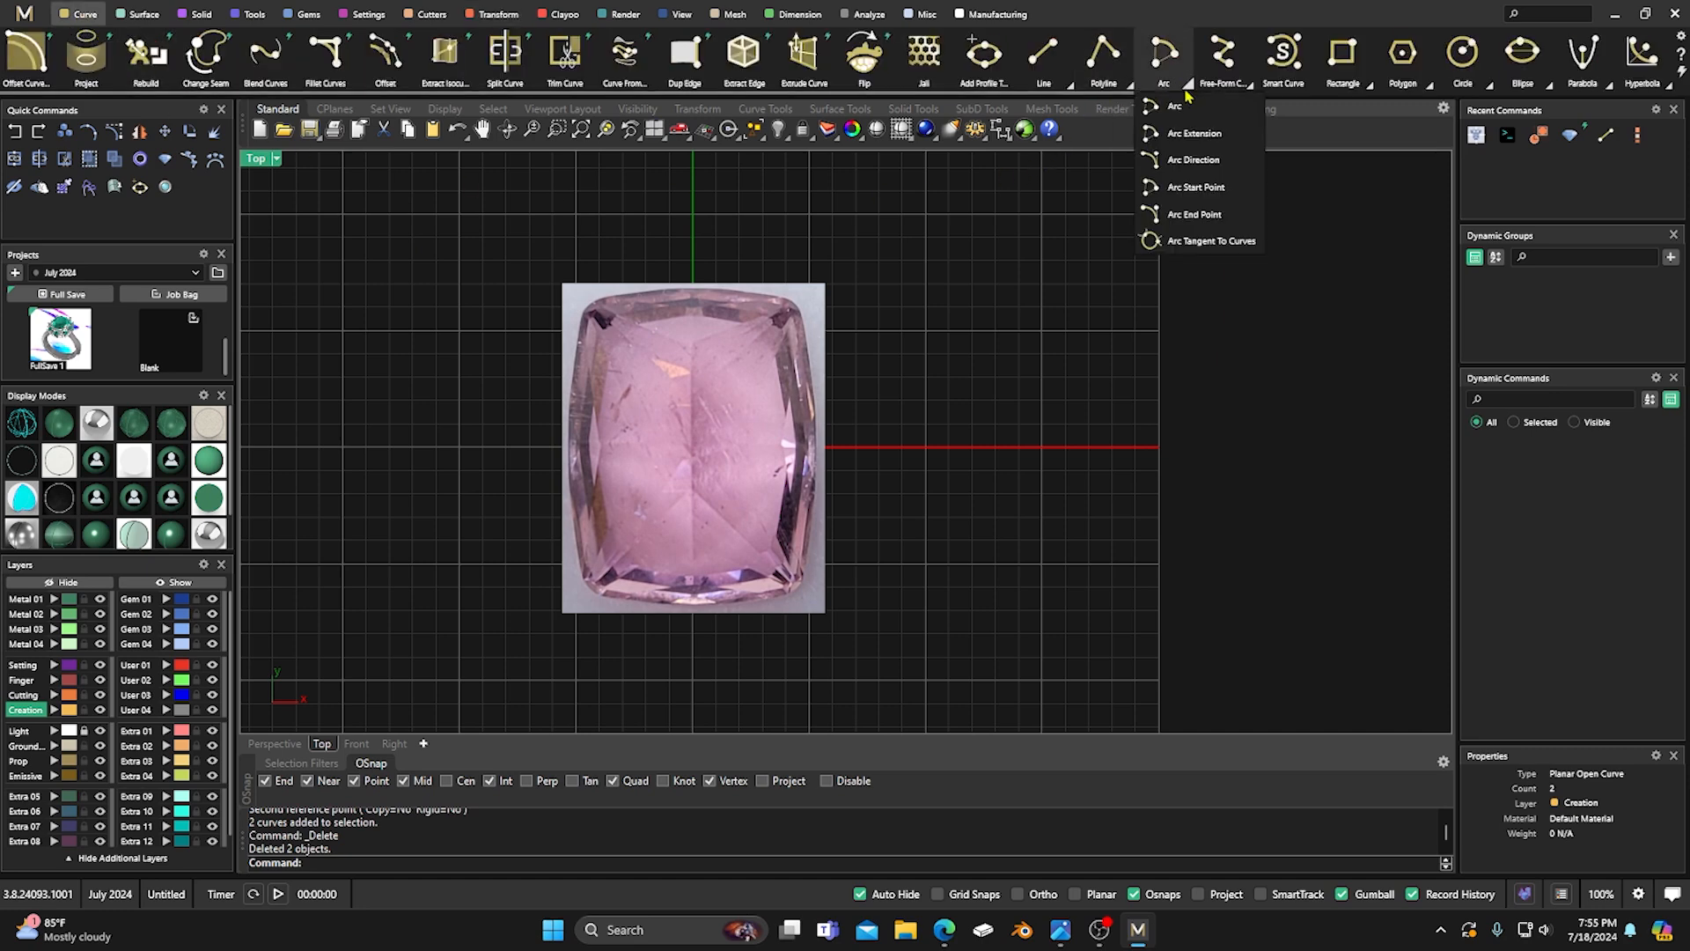
click(1189, 160)
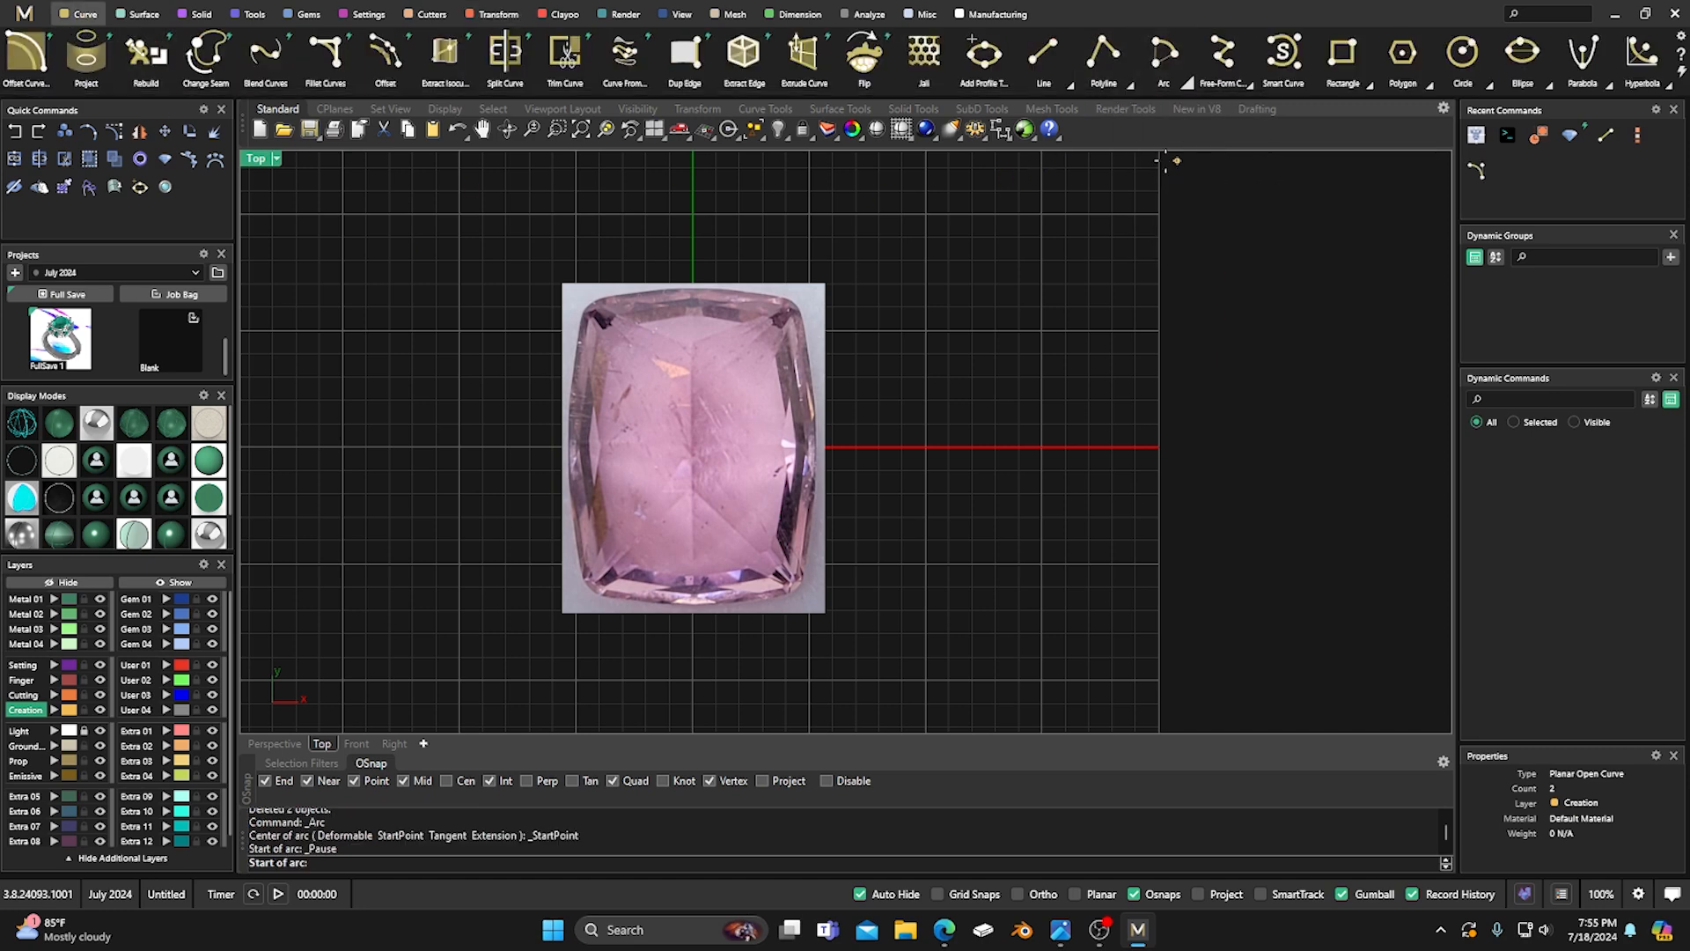
scroll(621, 296, up, 5)
scroll(618, 293, up, 3)
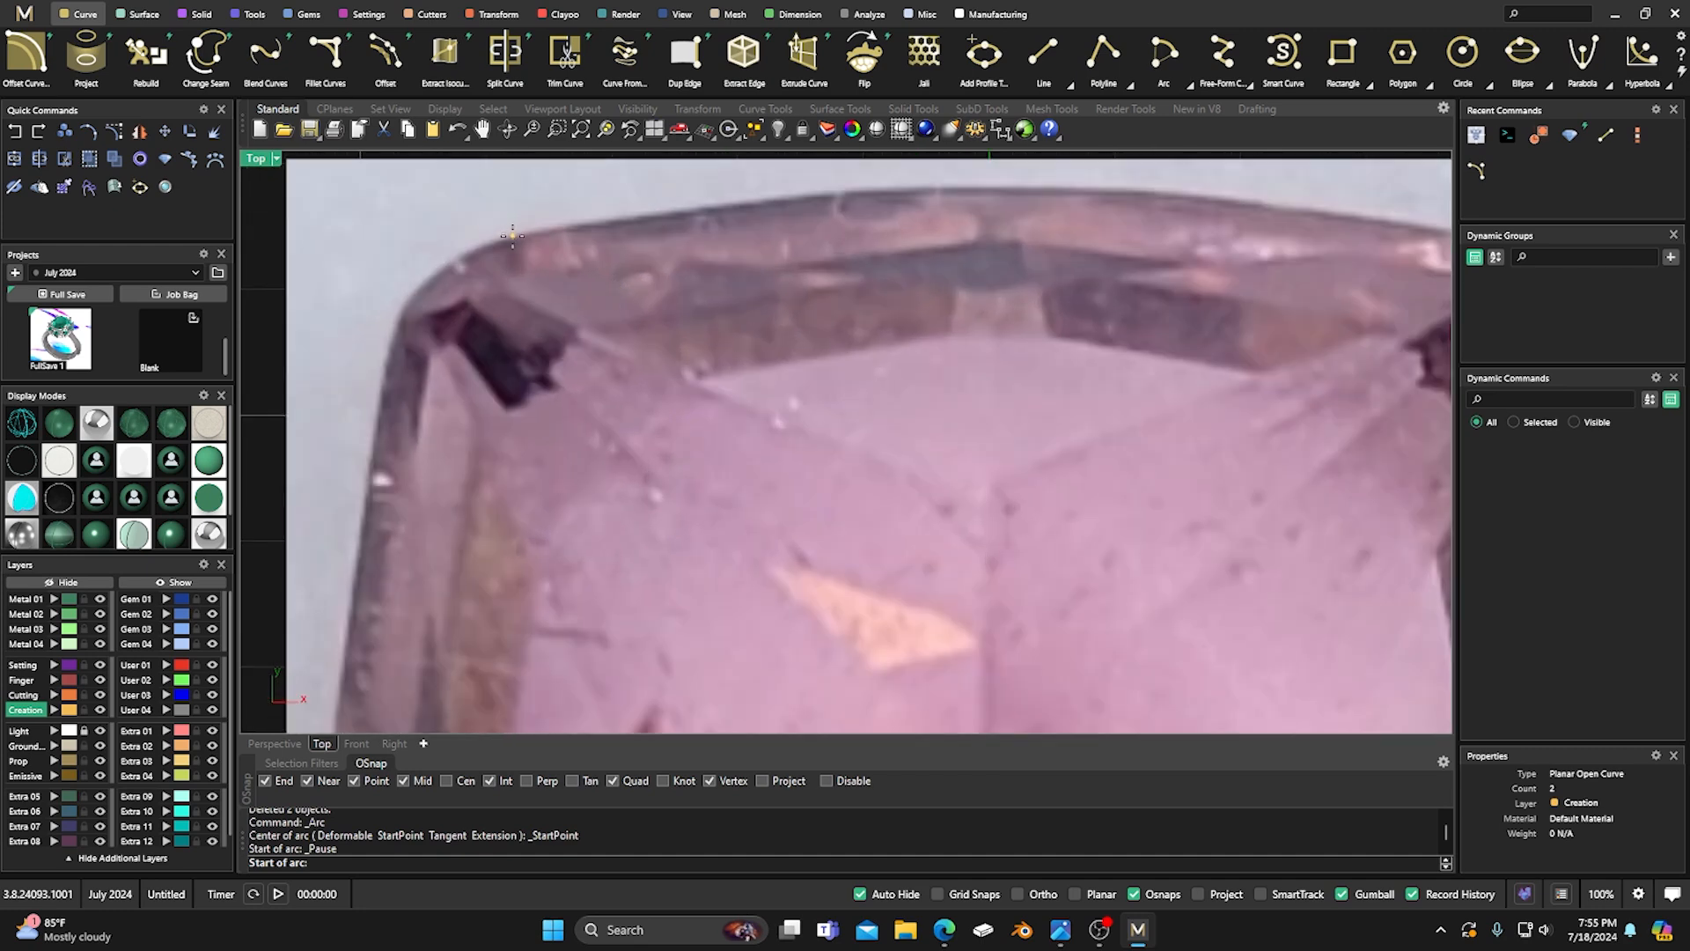
click(512, 235)
scroll(431, 246, down, 2)
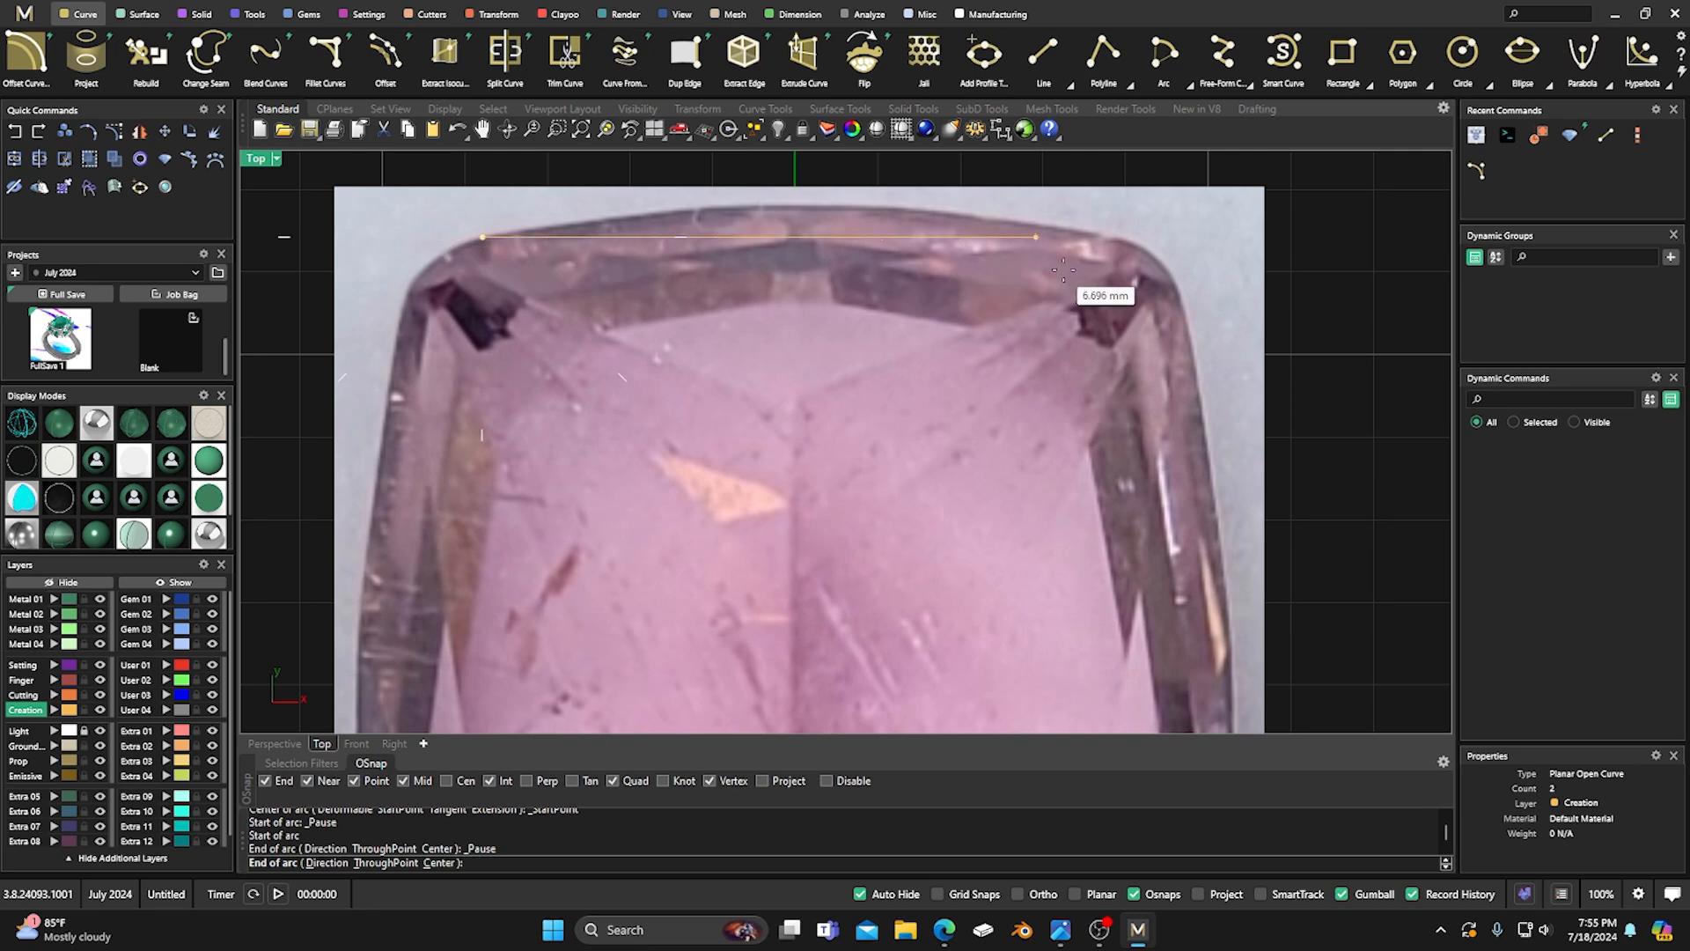
click(1118, 240)
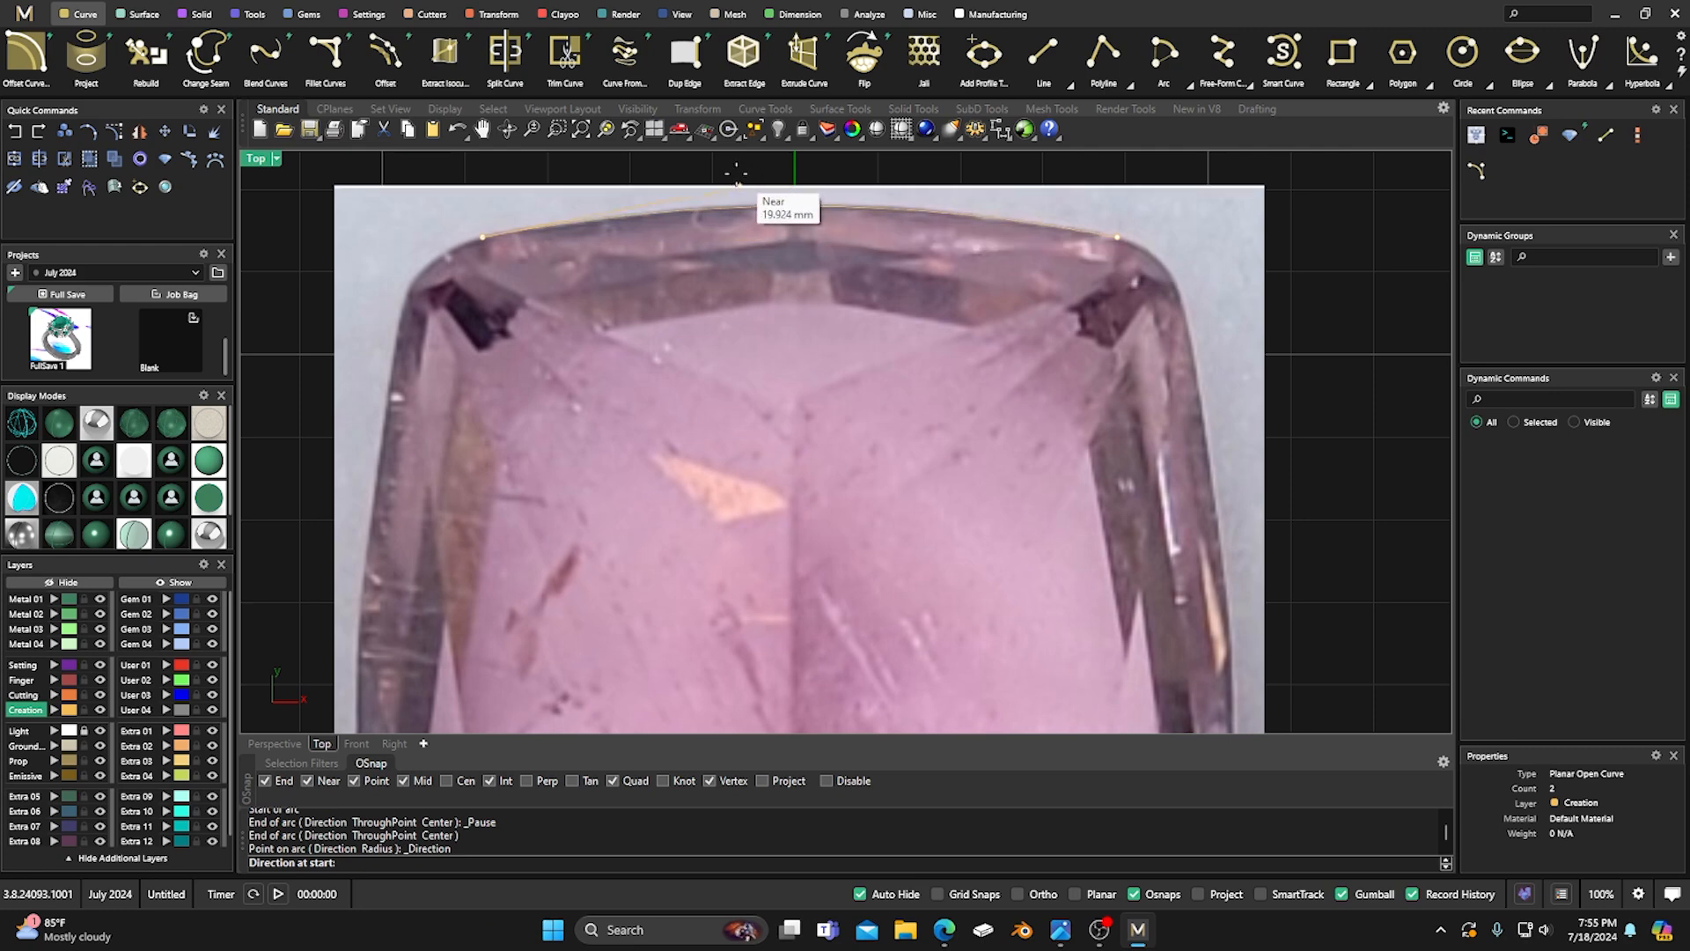
click(1136, 894)
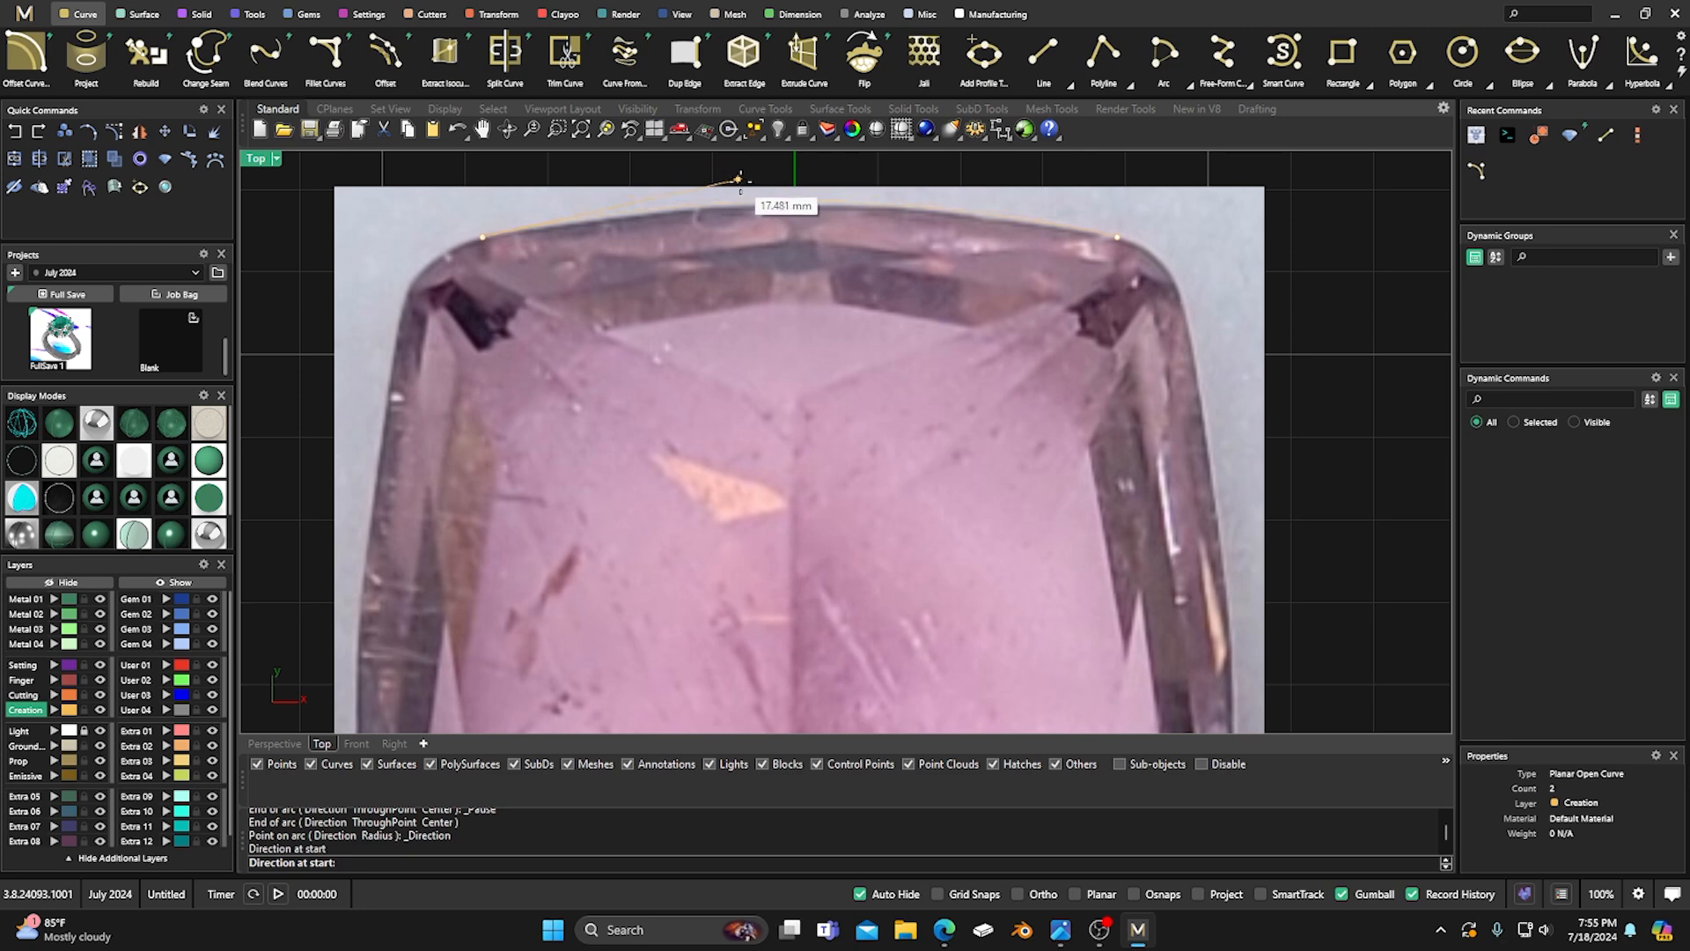
scroll(740, 198, up, 2)
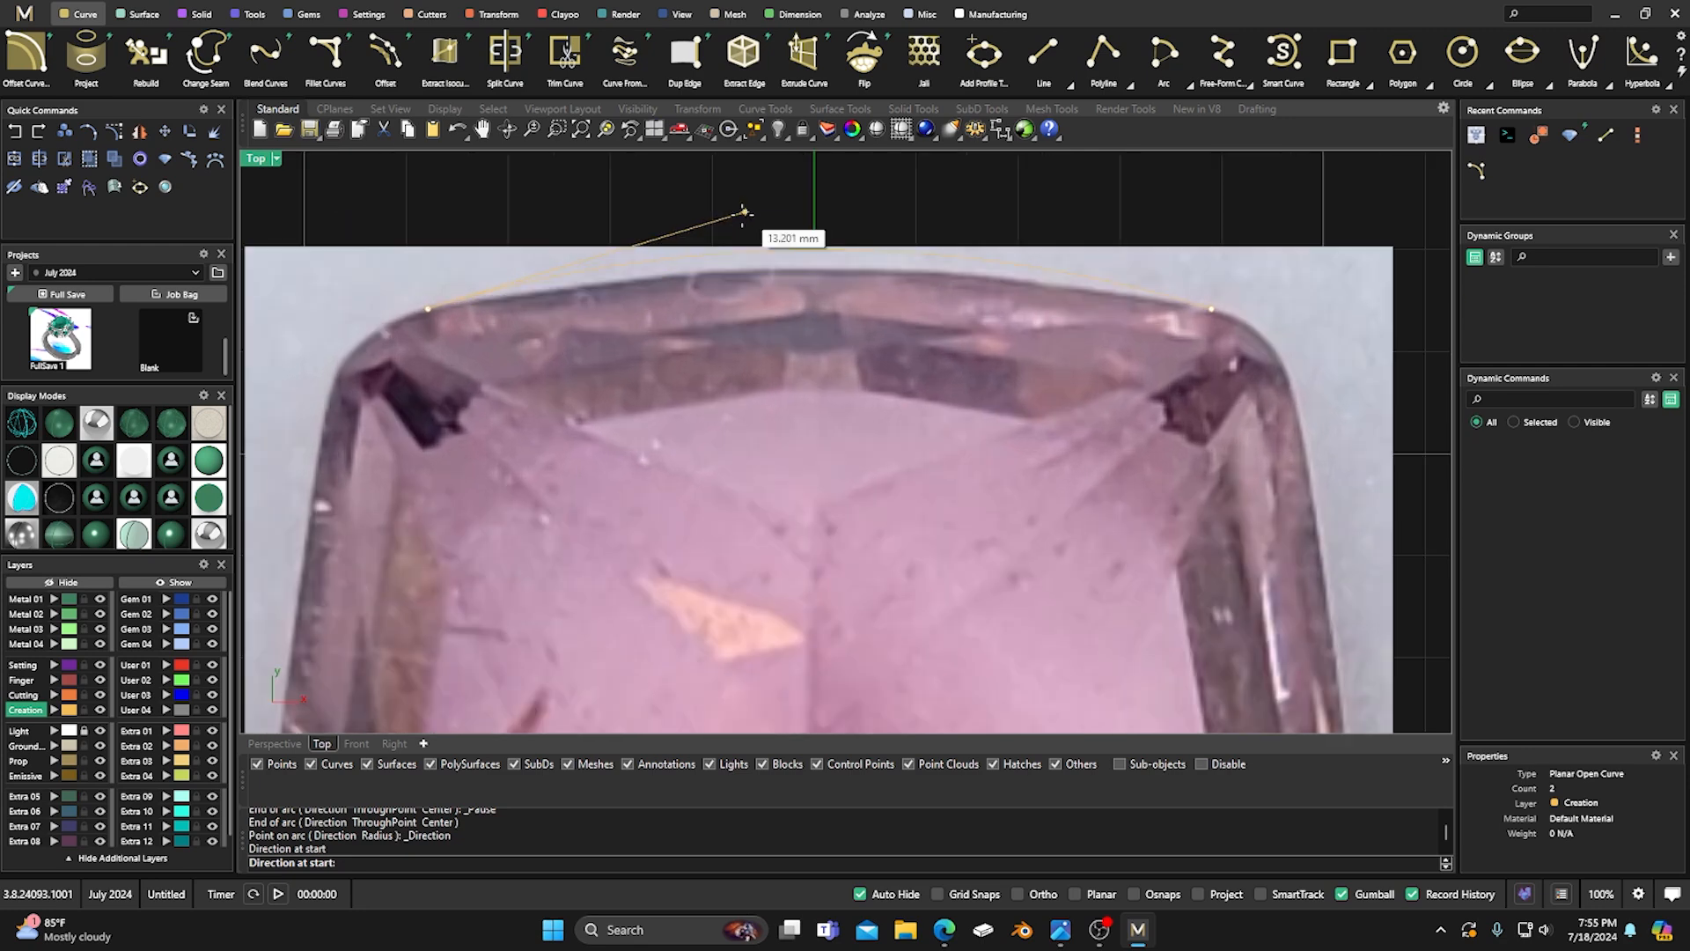
click(789, 235)
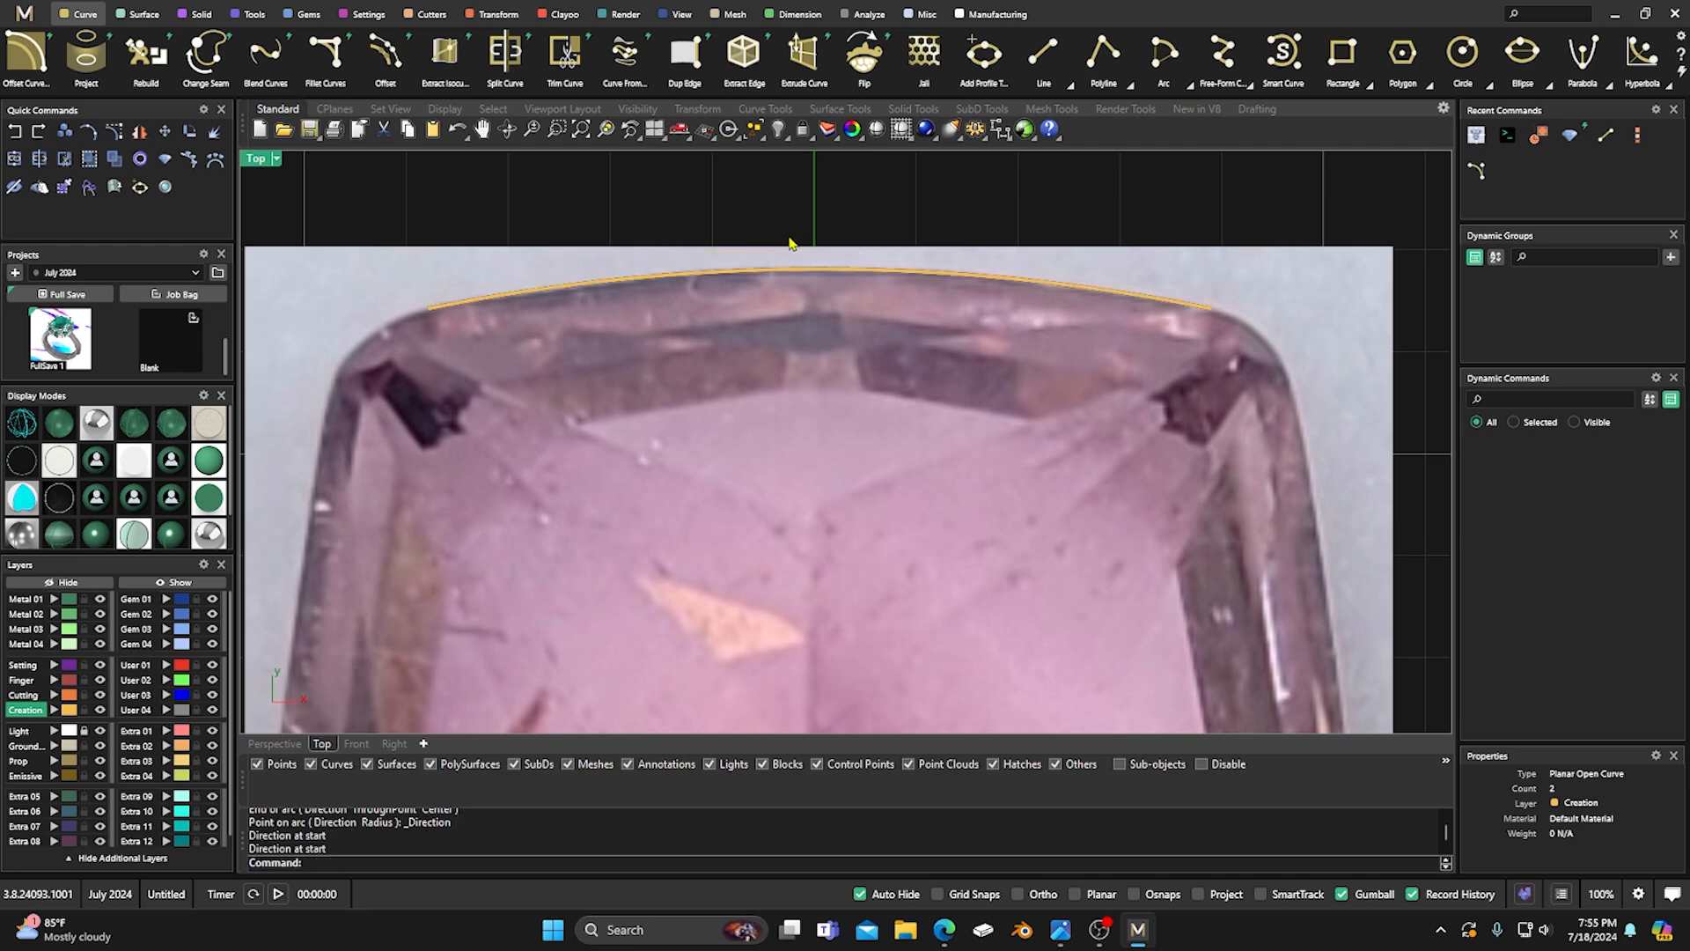
Draw a start-end-direction arc along the gem's right edge, spanning about 11.5 mm vertically between the upper and lower corners.
scroll(867, 418, down, 6)
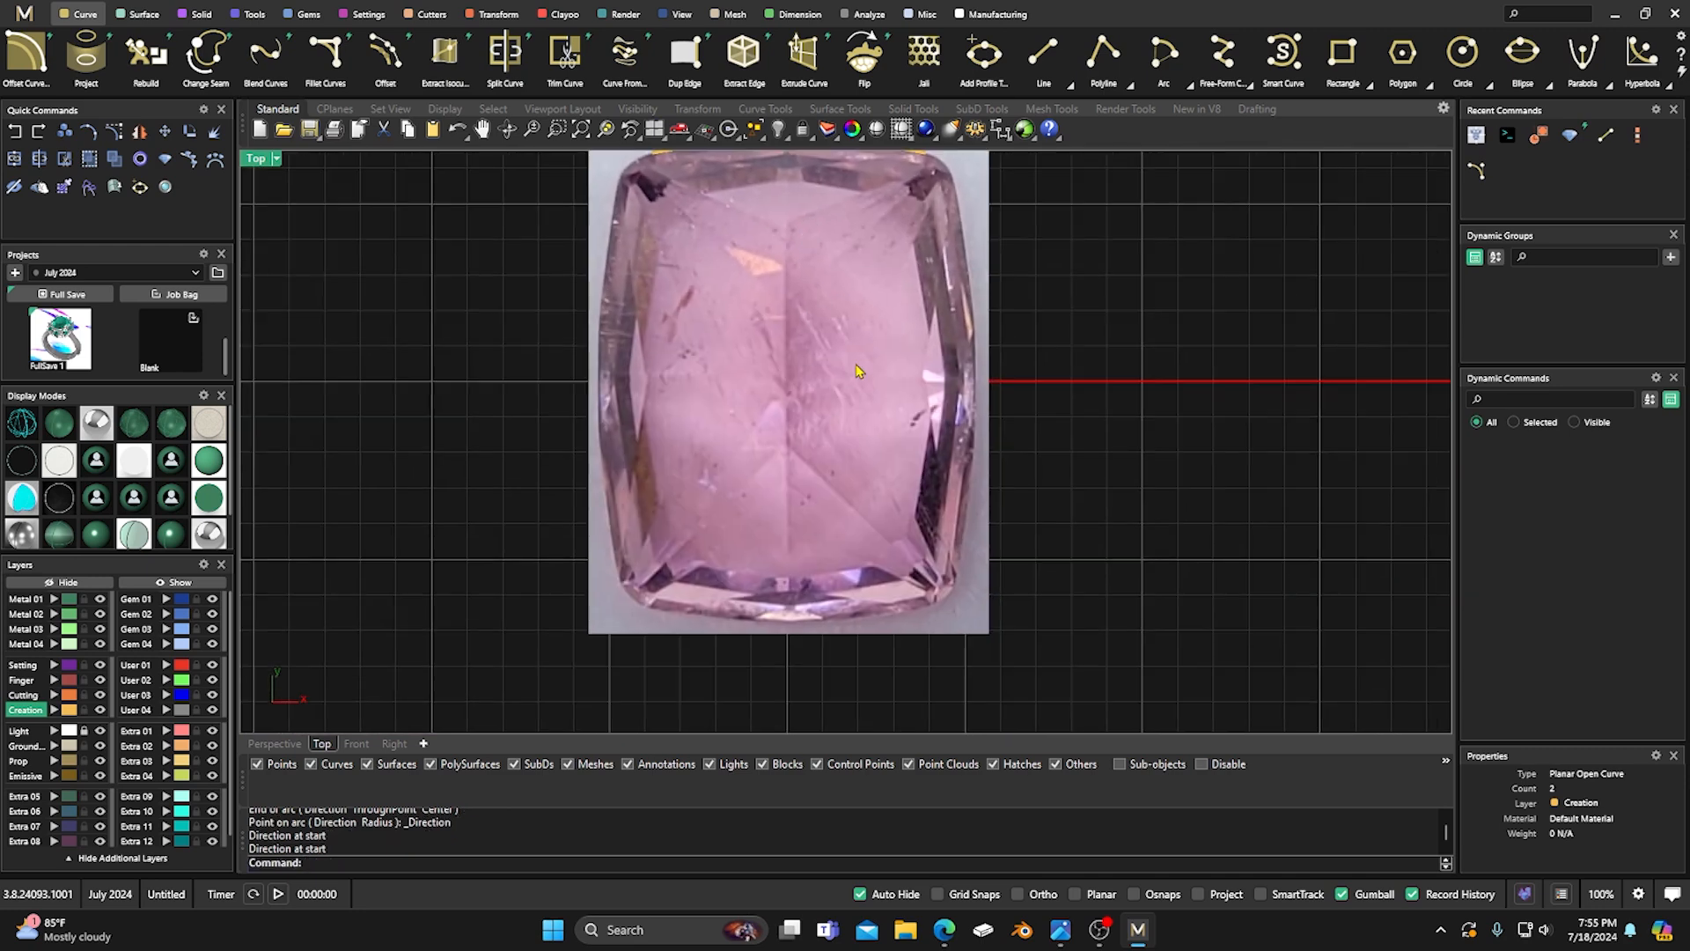
right_drag(918, 394, 815, 491)
right_click(960, 319)
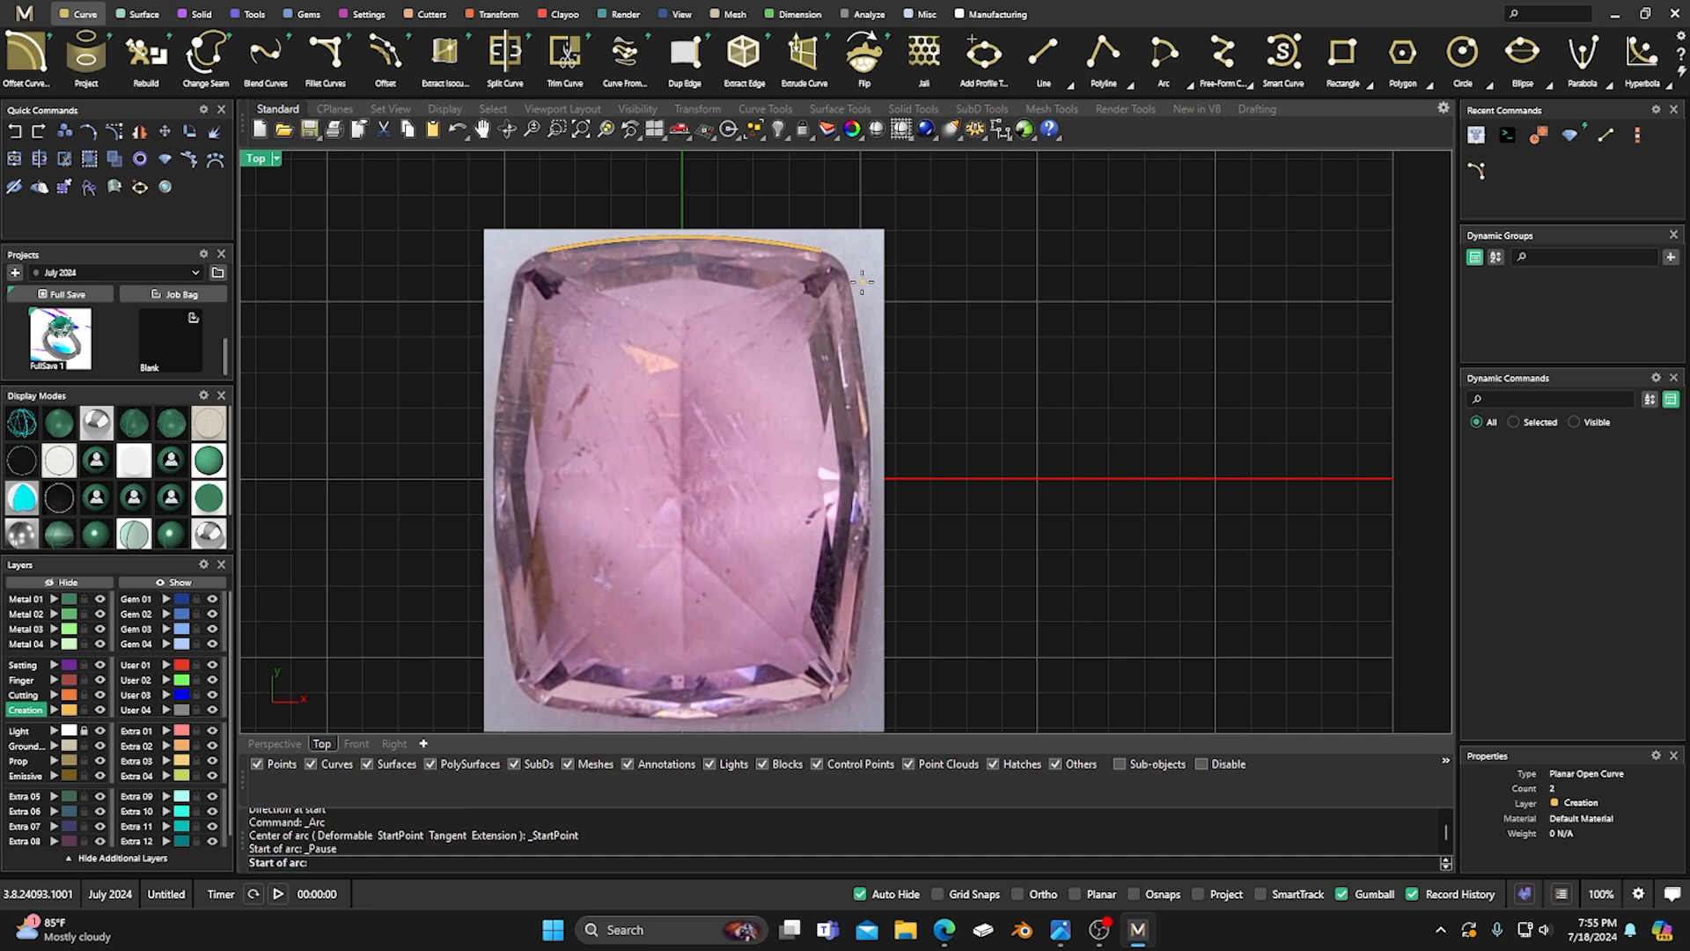
scroll(862, 282, up, 5)
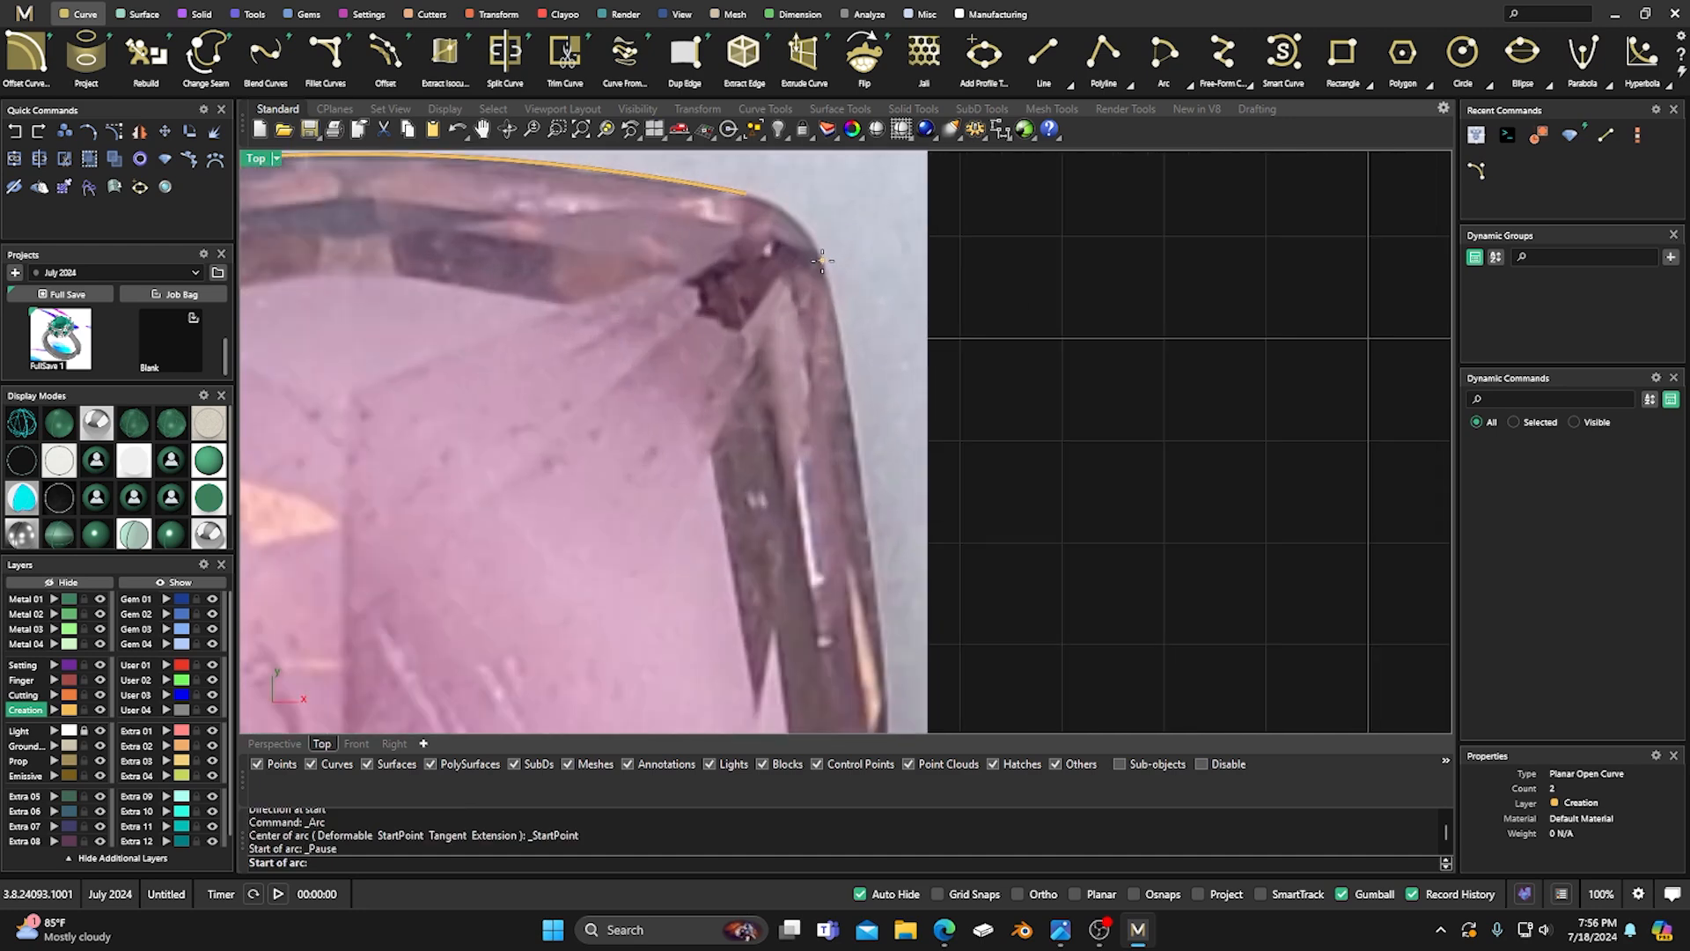
click(823, 261)
scroll(823, 261, down, 6)
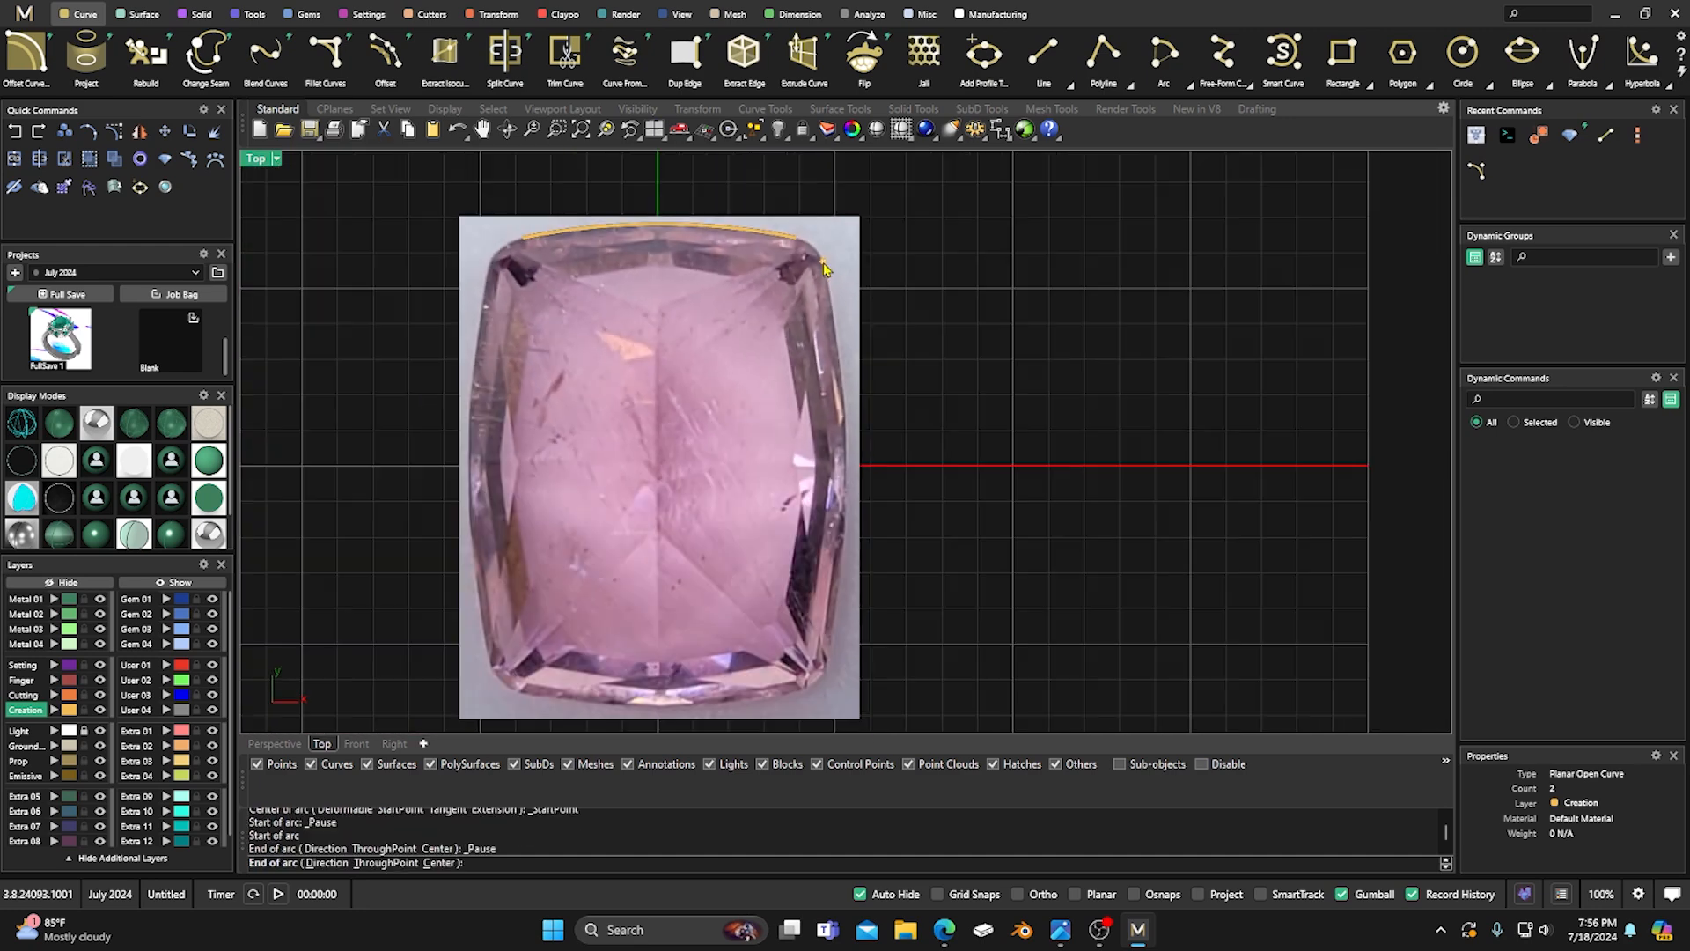
scroll(822, 529, up, 2)
scroll(822, 529, up, 3)
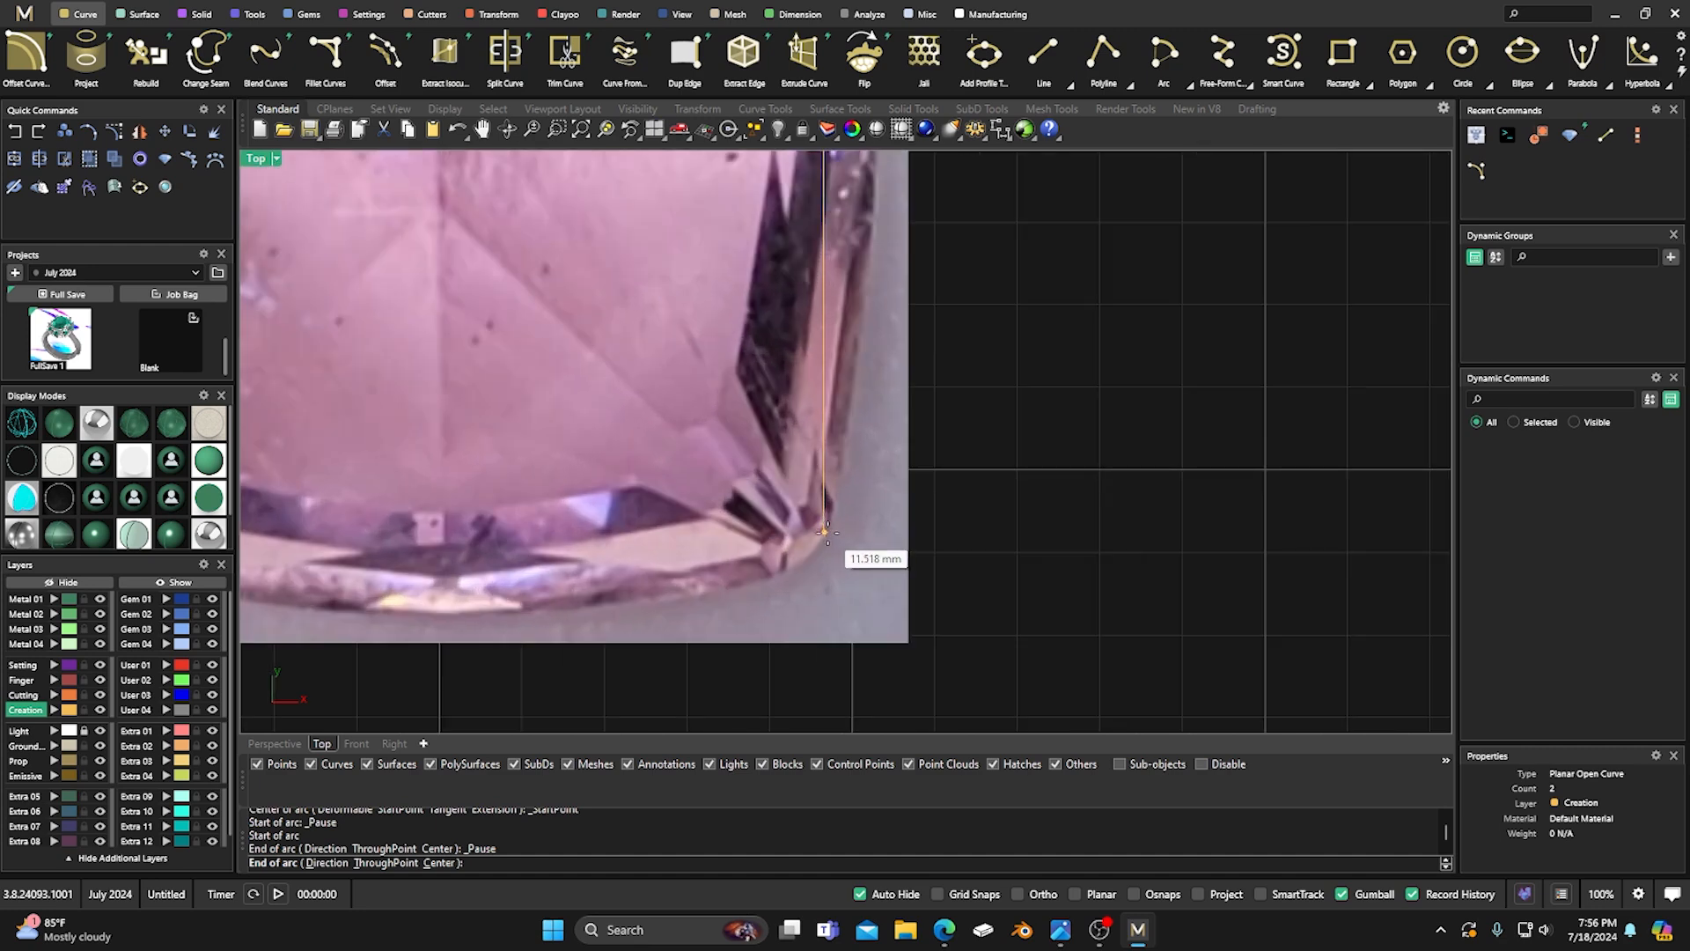
click(824, 530)
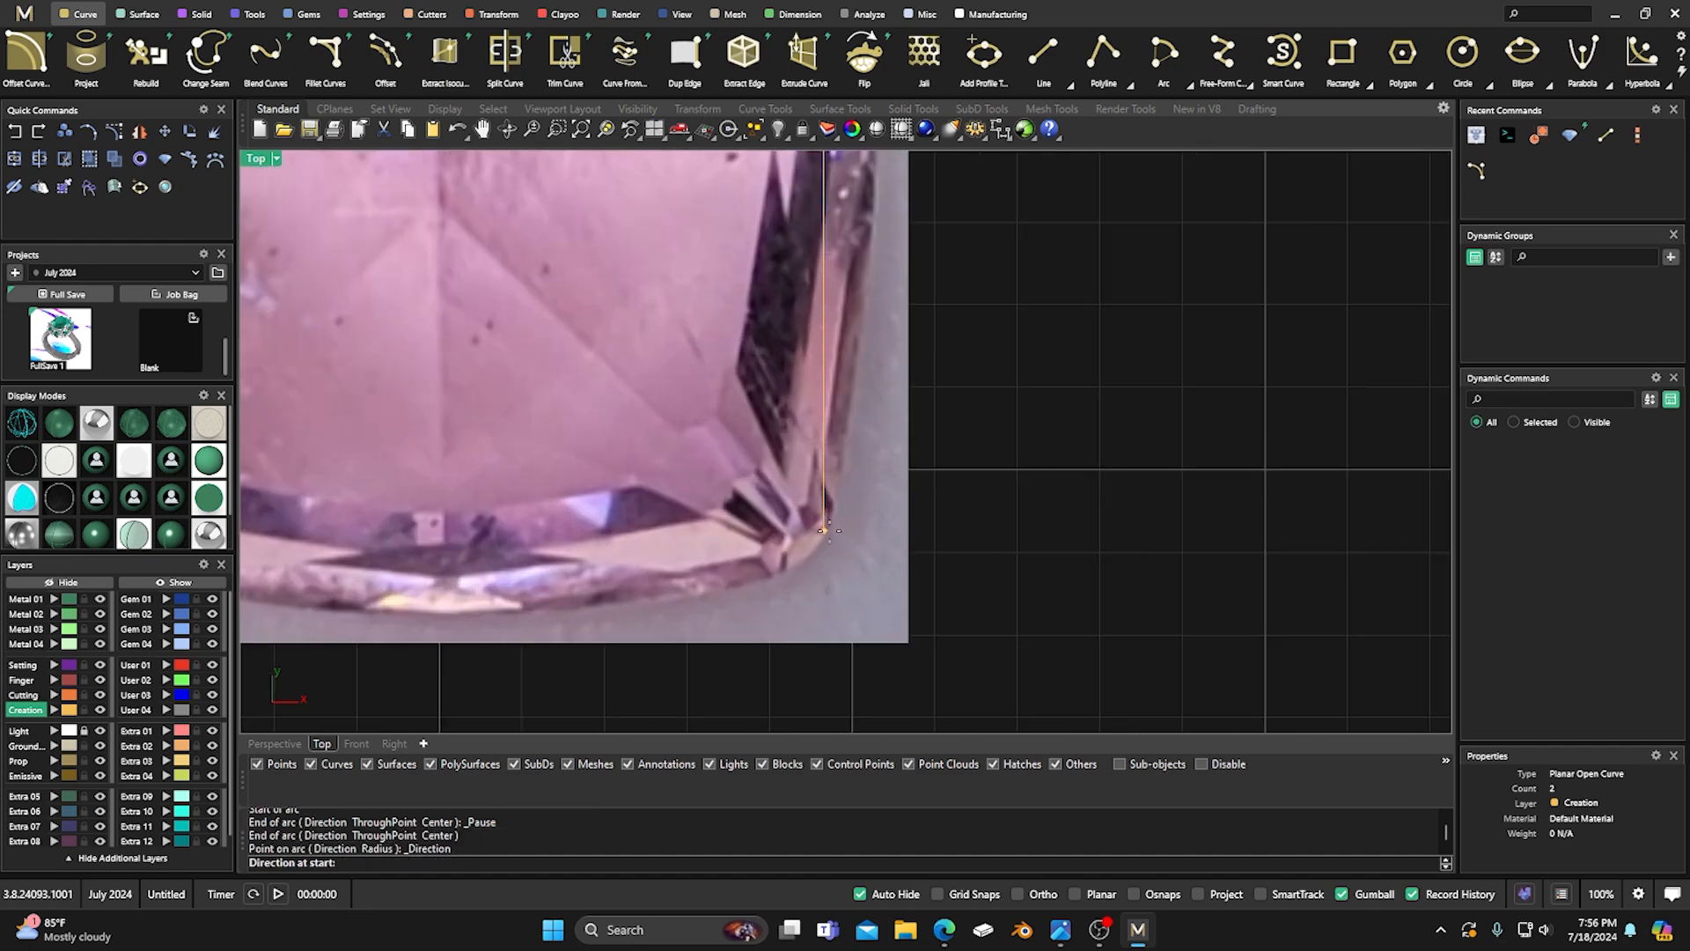
click(1046, 510)
Mirror the right-side arc onto the gem's left edge with only YMirror on.
scroll(1034, 513, down, 6)
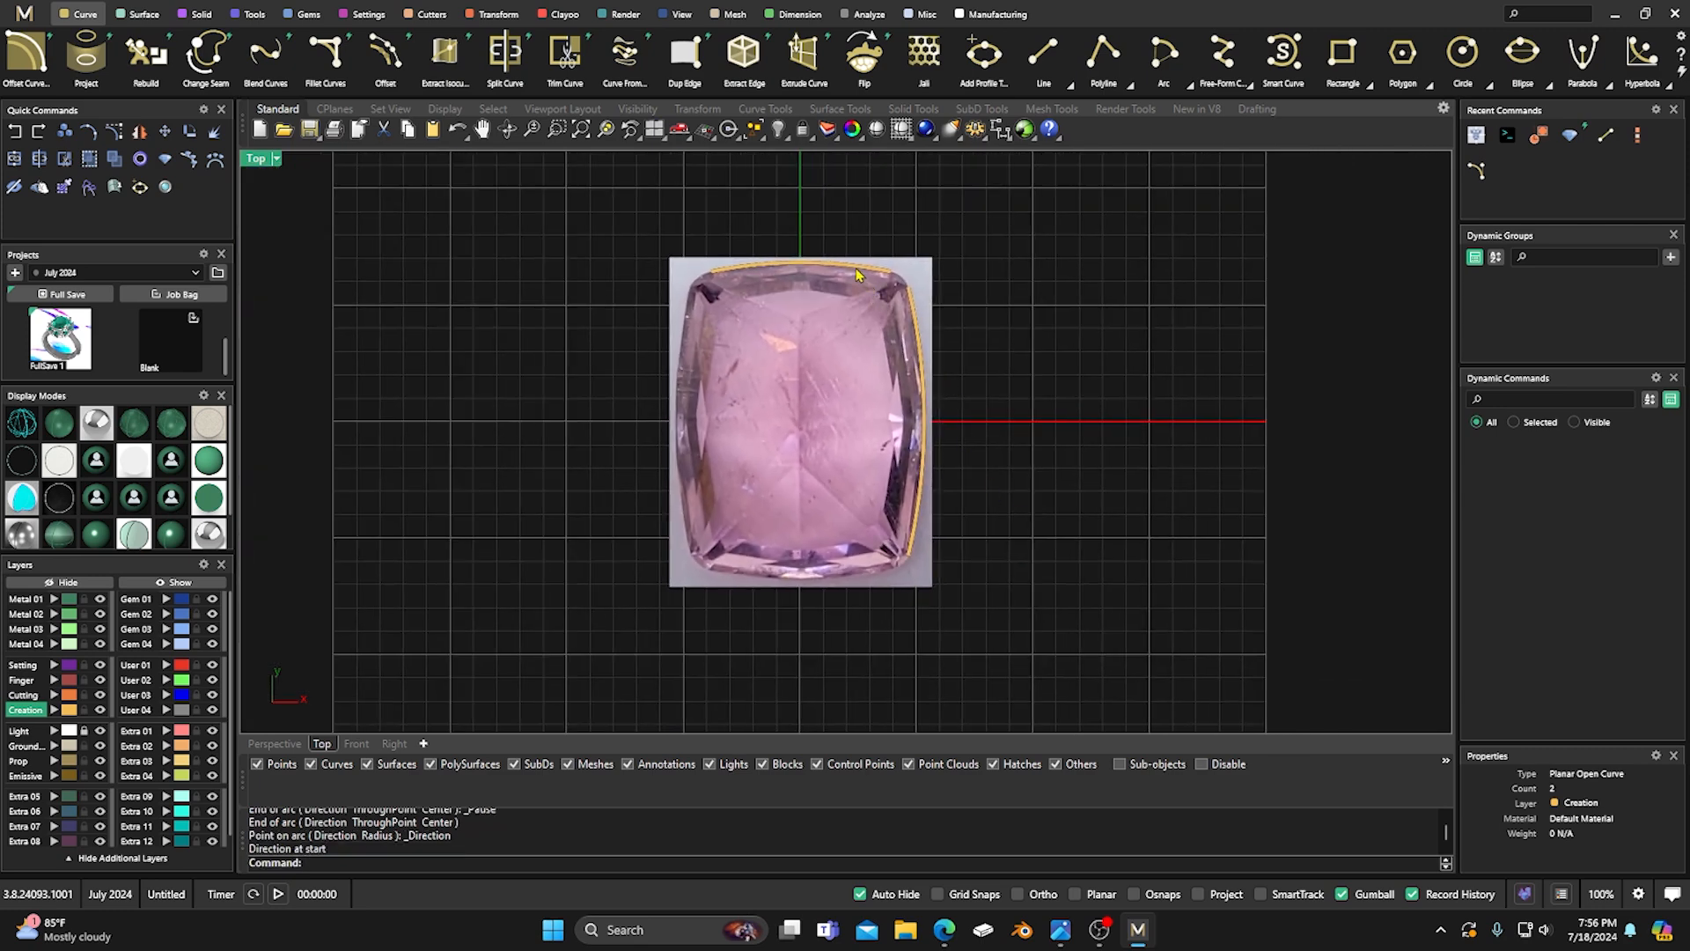
click(858, 273)
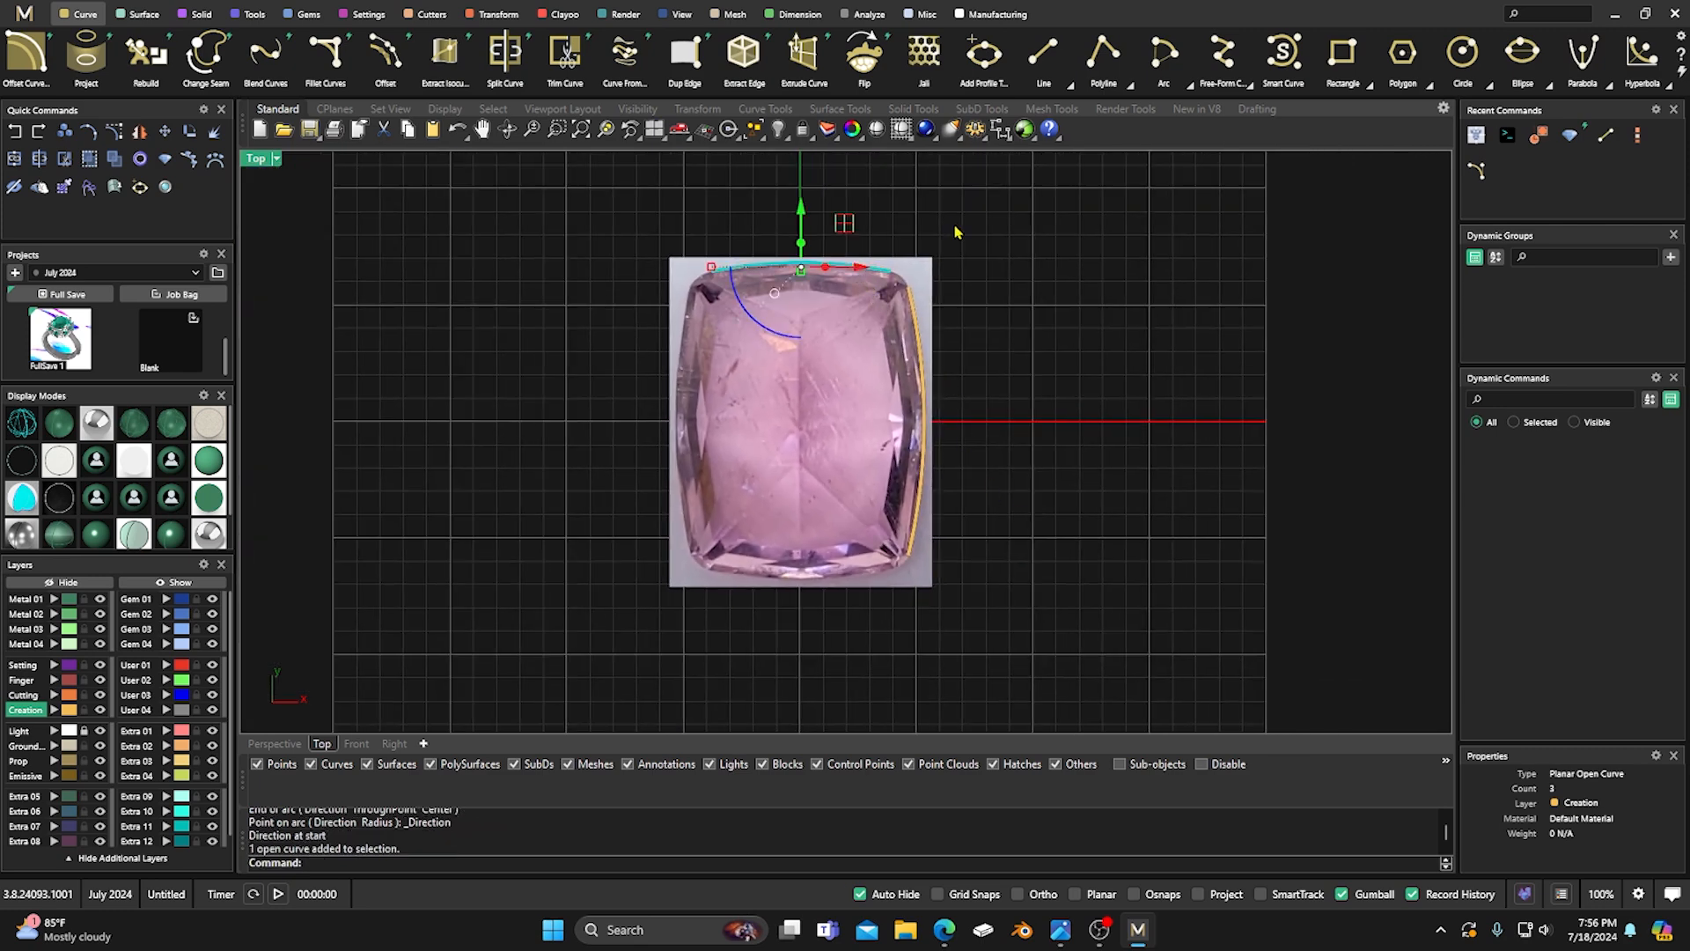
click(922, 359)
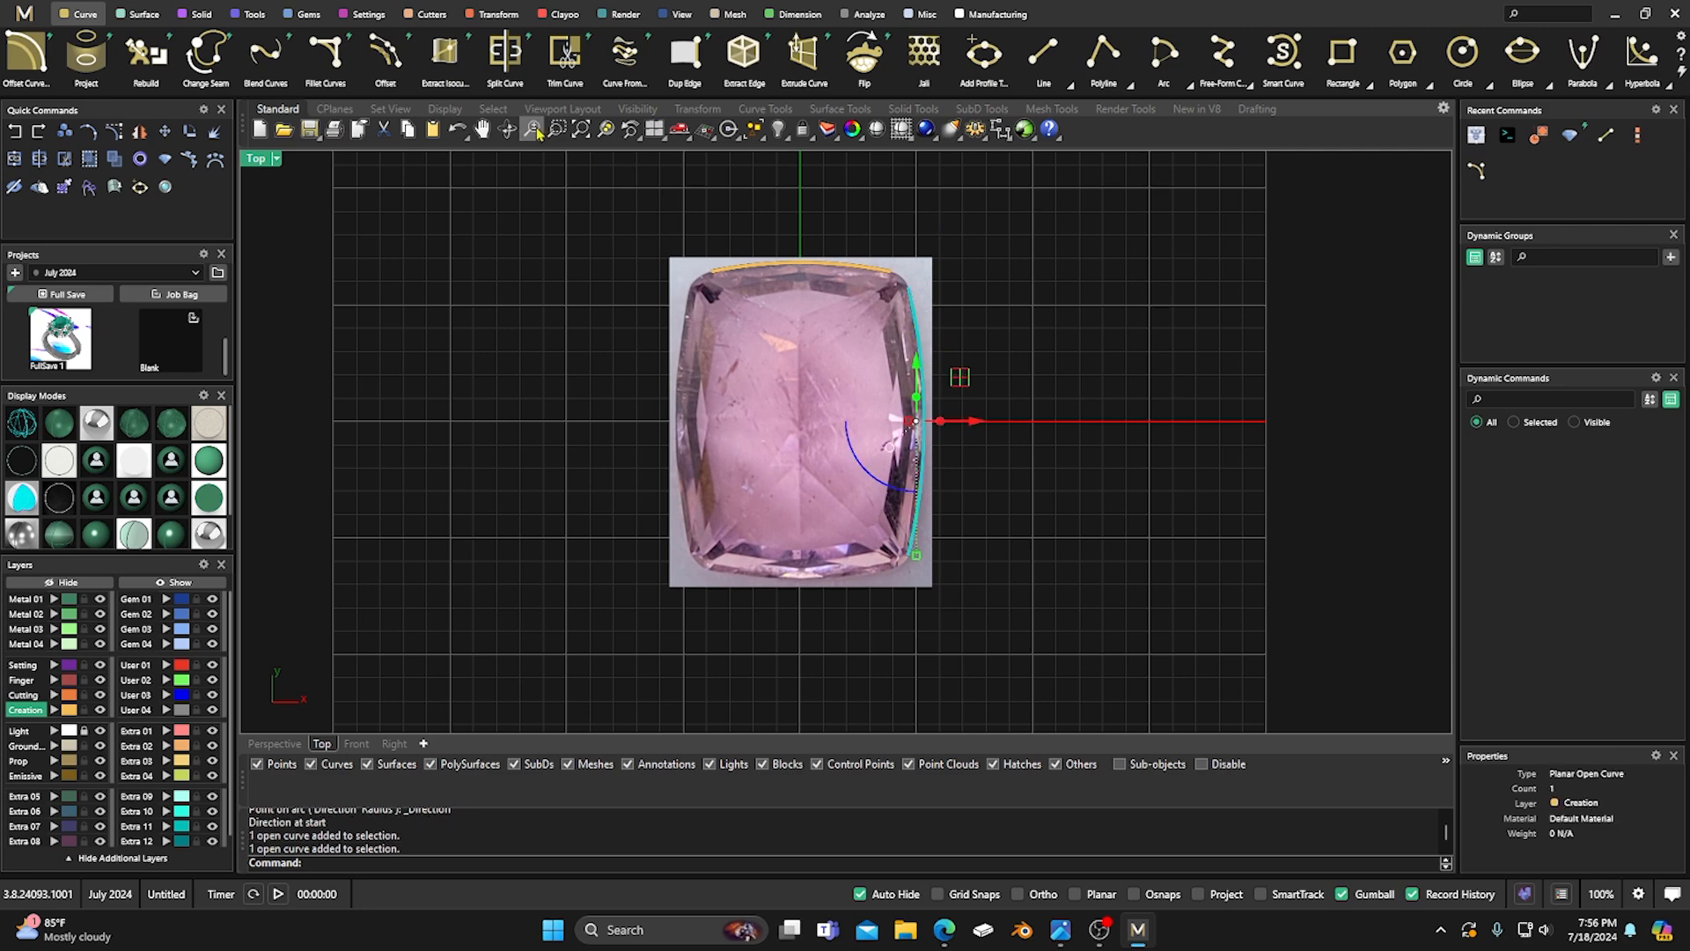
click(487, 15)
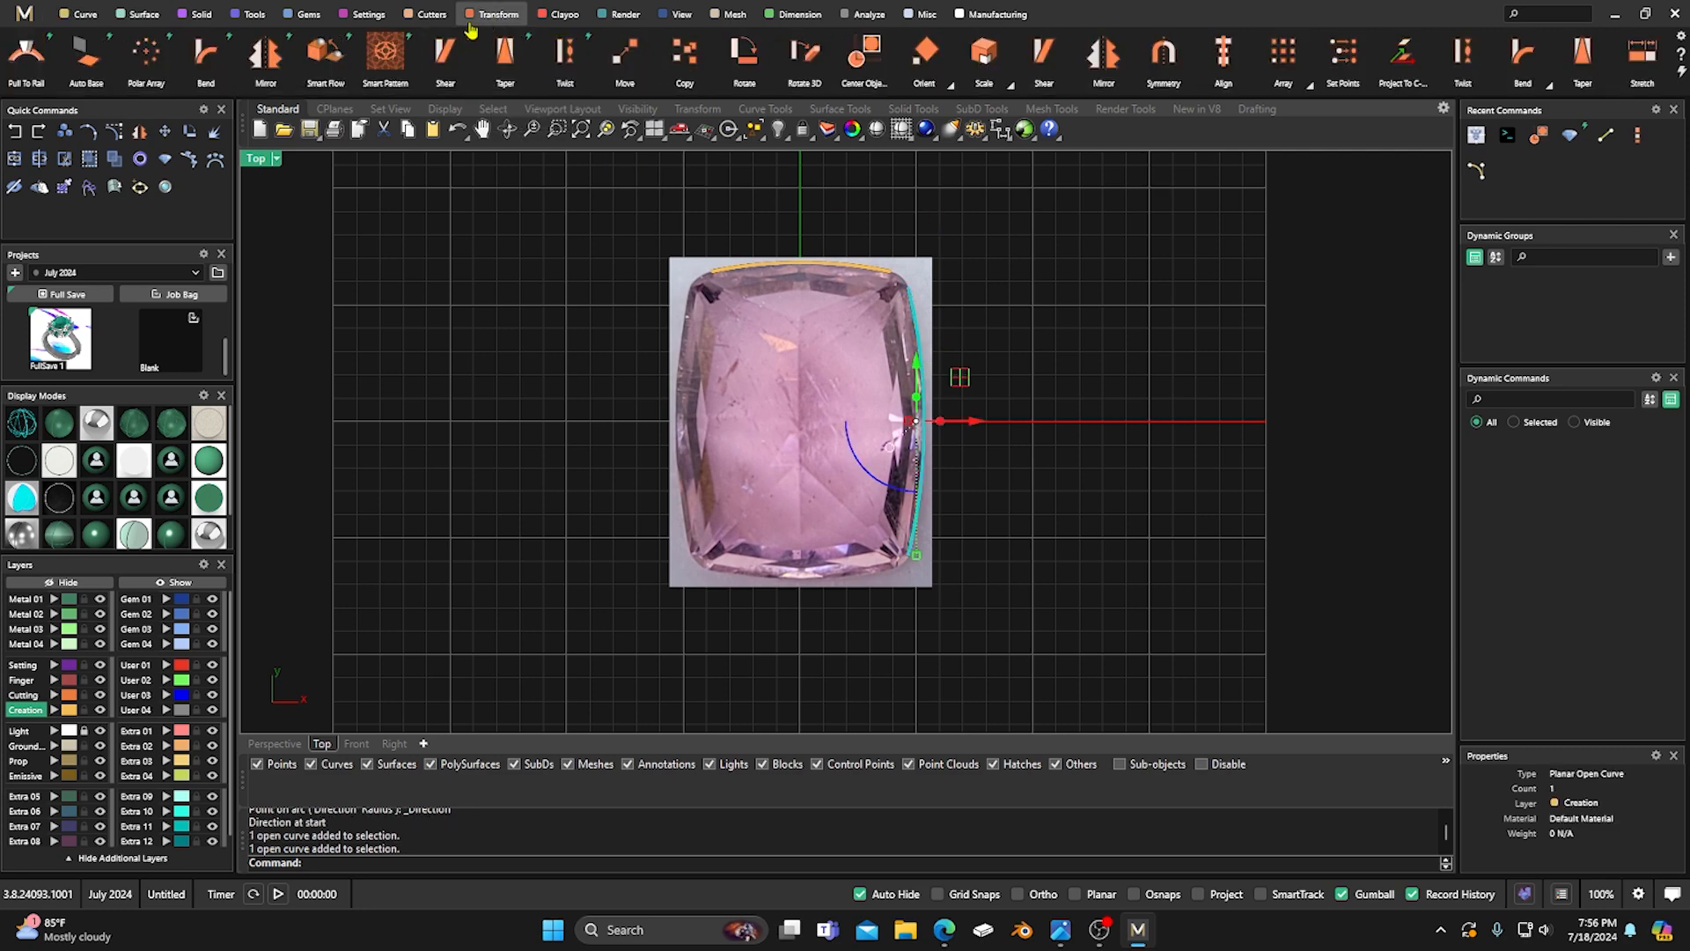
click(266, 55)
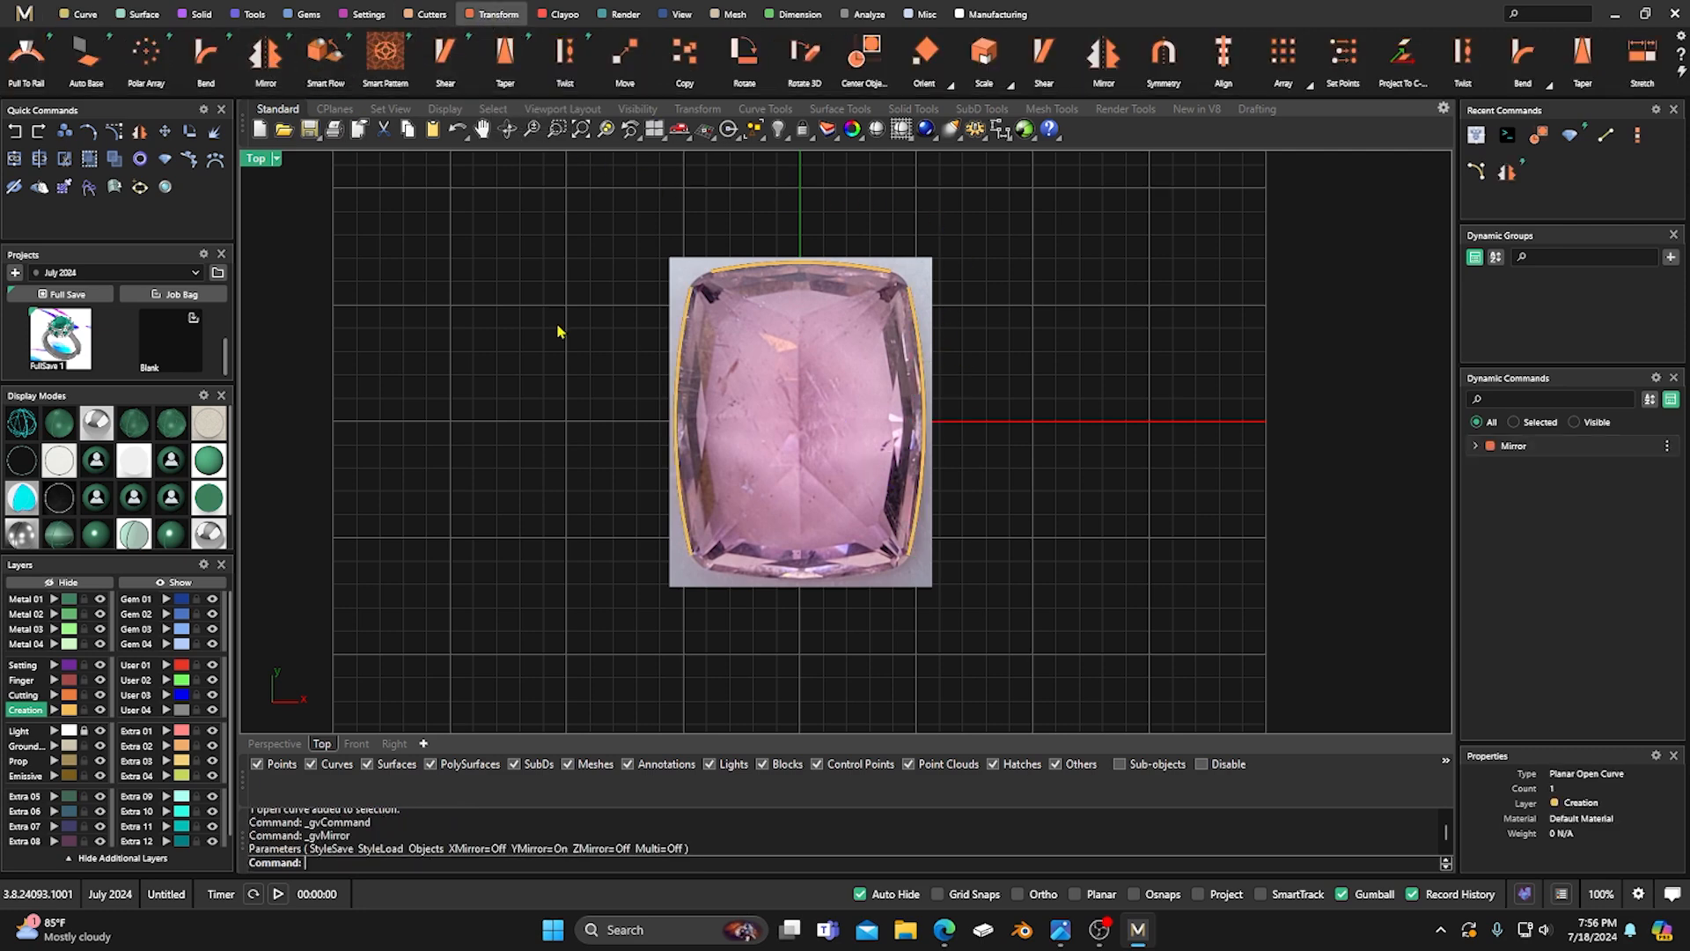
Connect the upper arc and the right-side arc at the gem's upper-right corner, with Join set to No.
scroll(872, 307, up, 3)
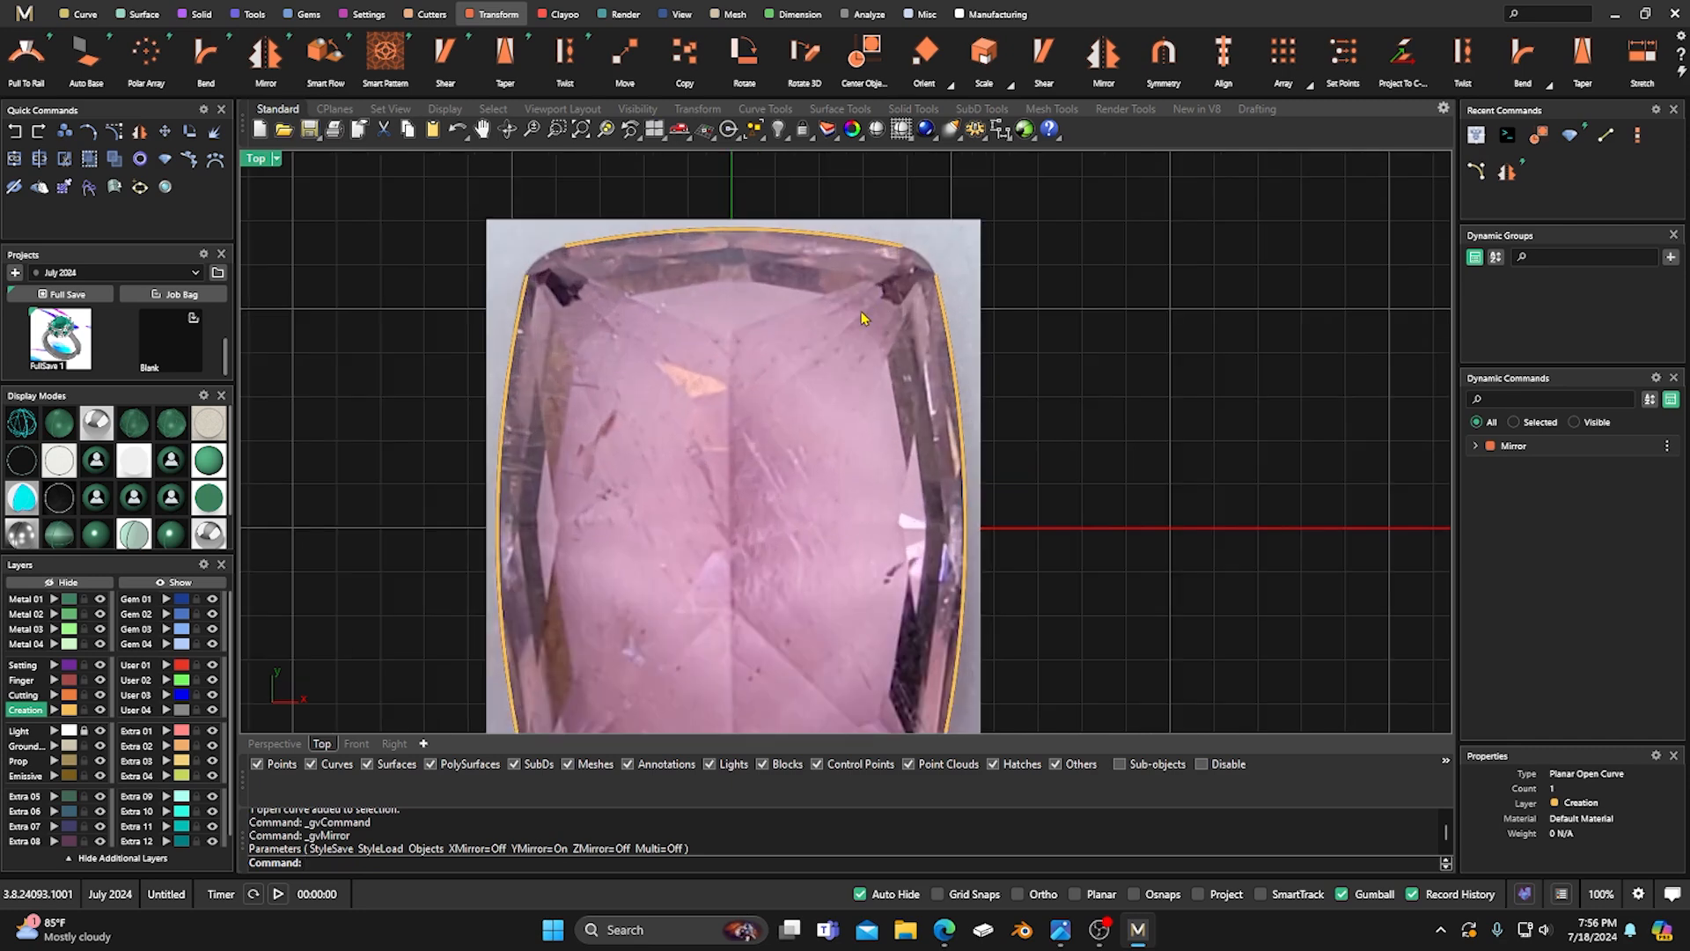
text(onnect)
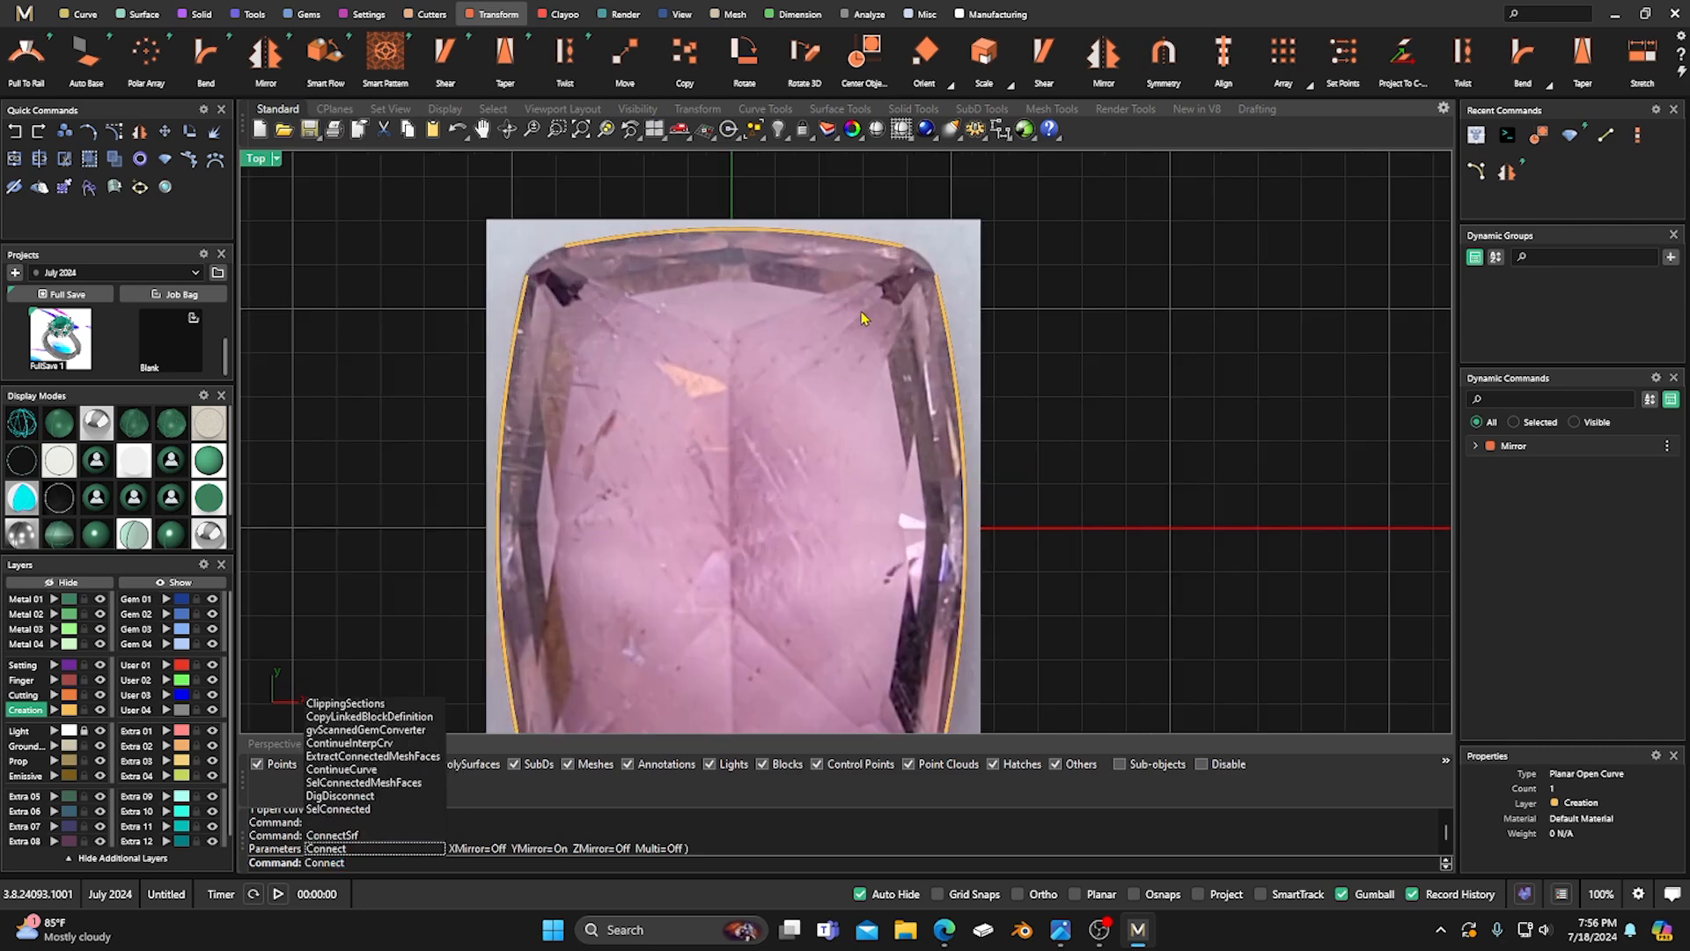
key(Return)
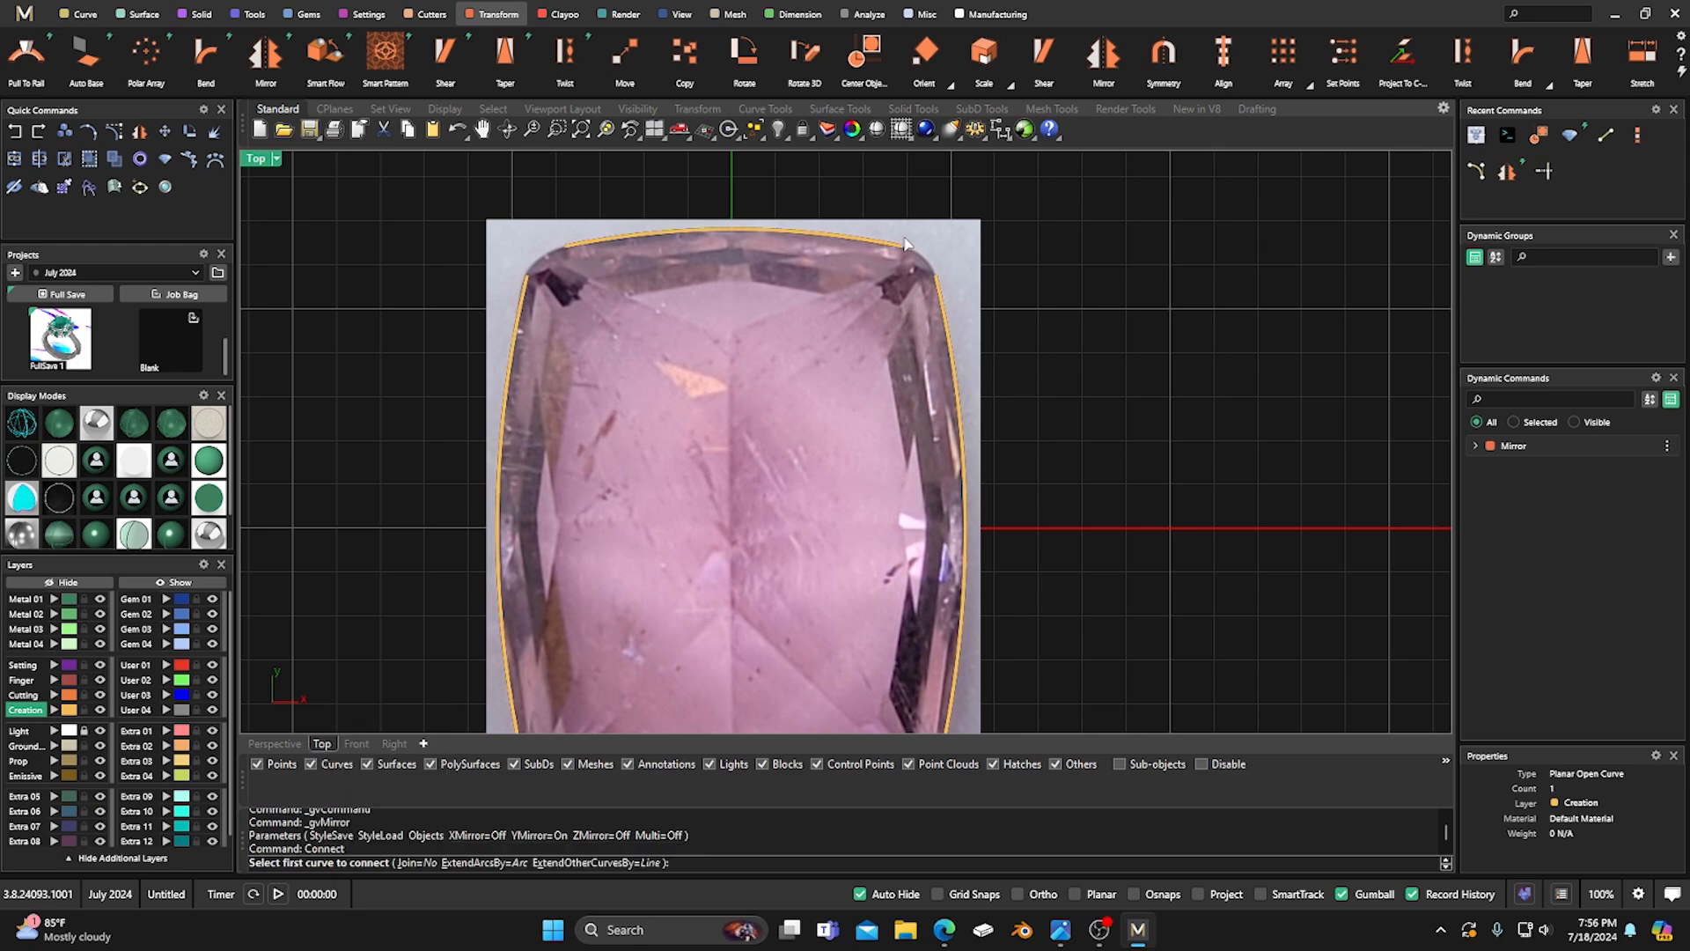
click(907, 244)
click(938, 273)
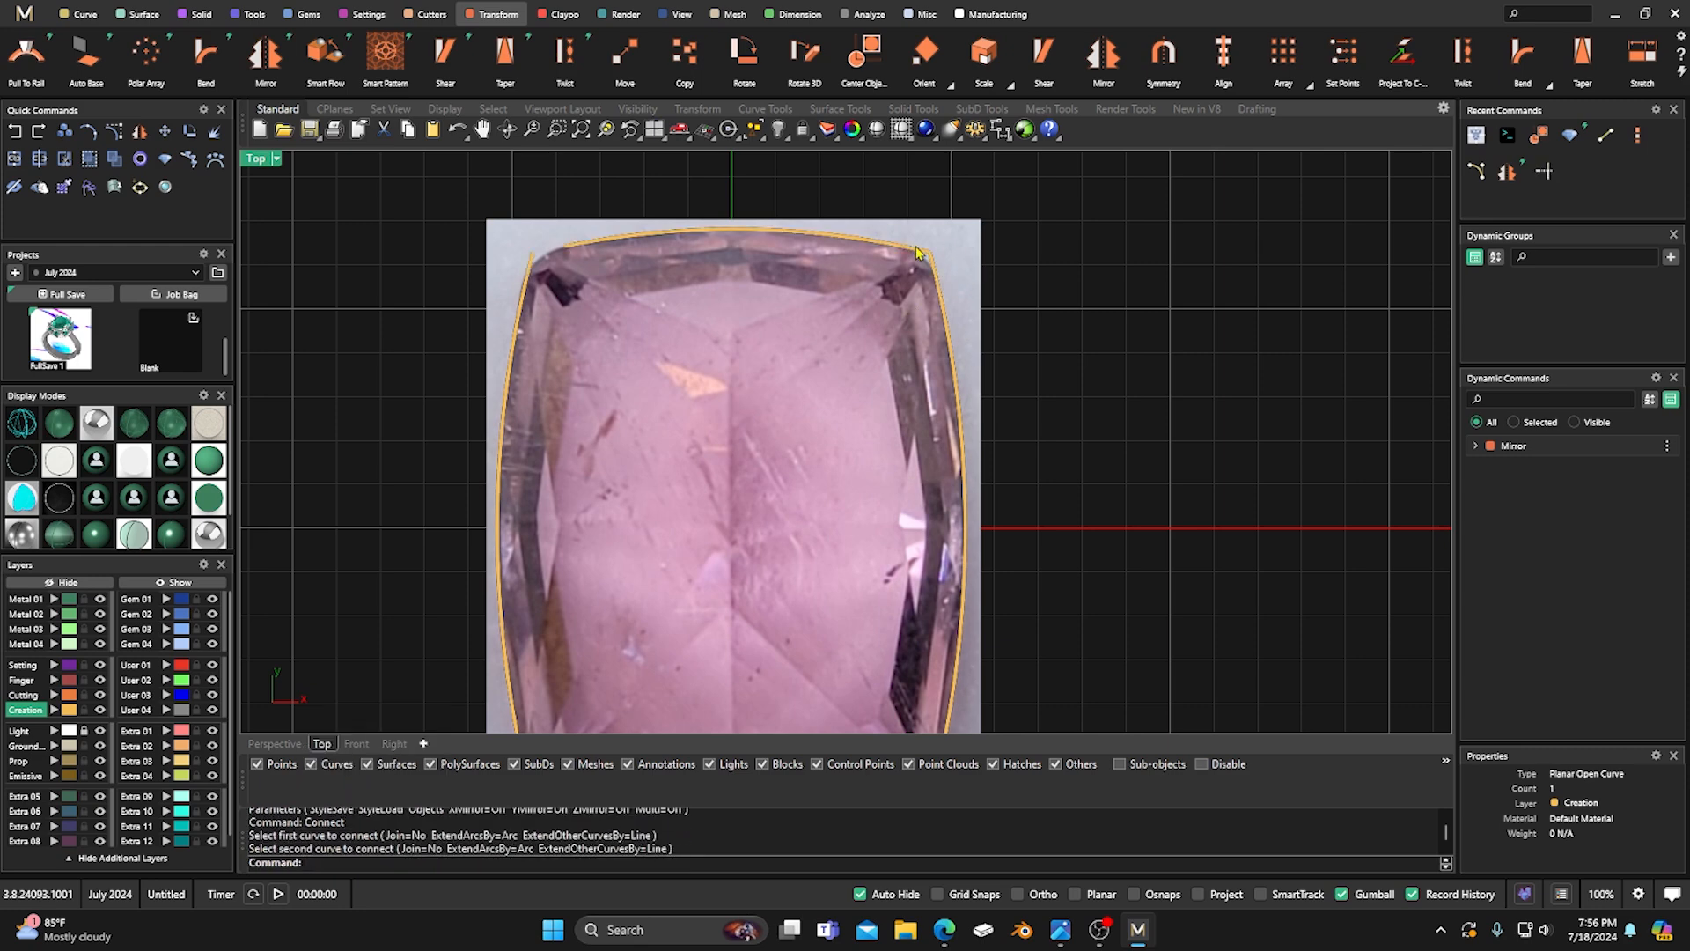
Connect the upper arc and the left-side arc at the gem's upper-left corner and join the three curves into one open curve.
right_click(582, 188)
click(570, 249)
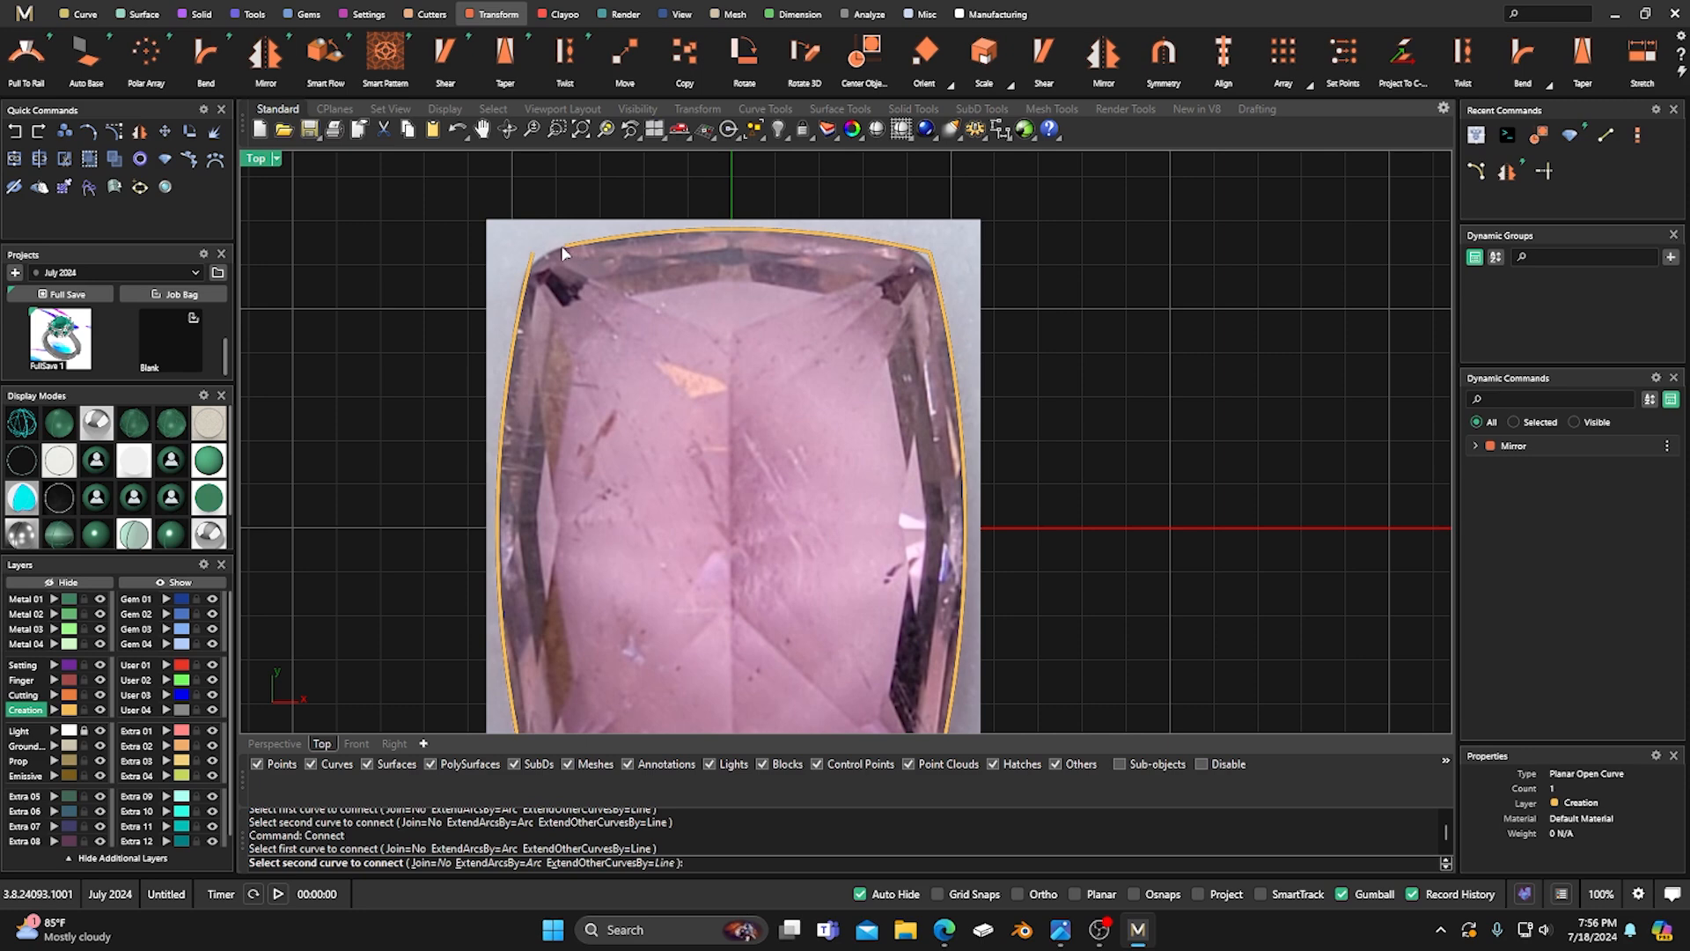
click(535, 260)
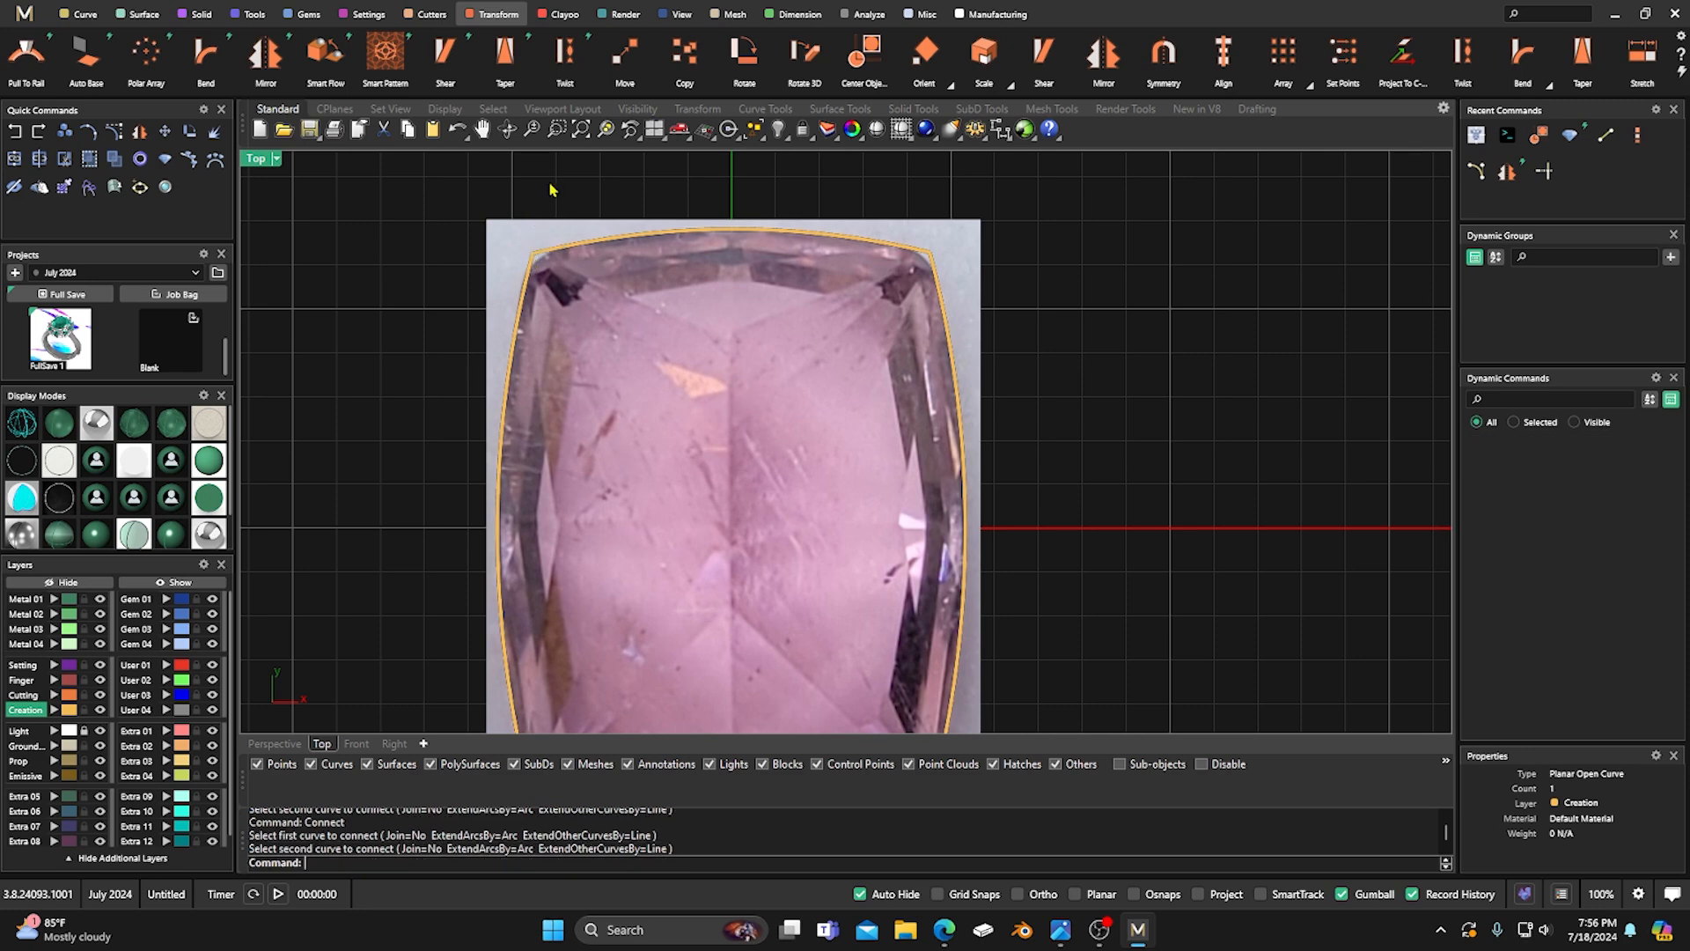
scroll(549, 189, down, 3)
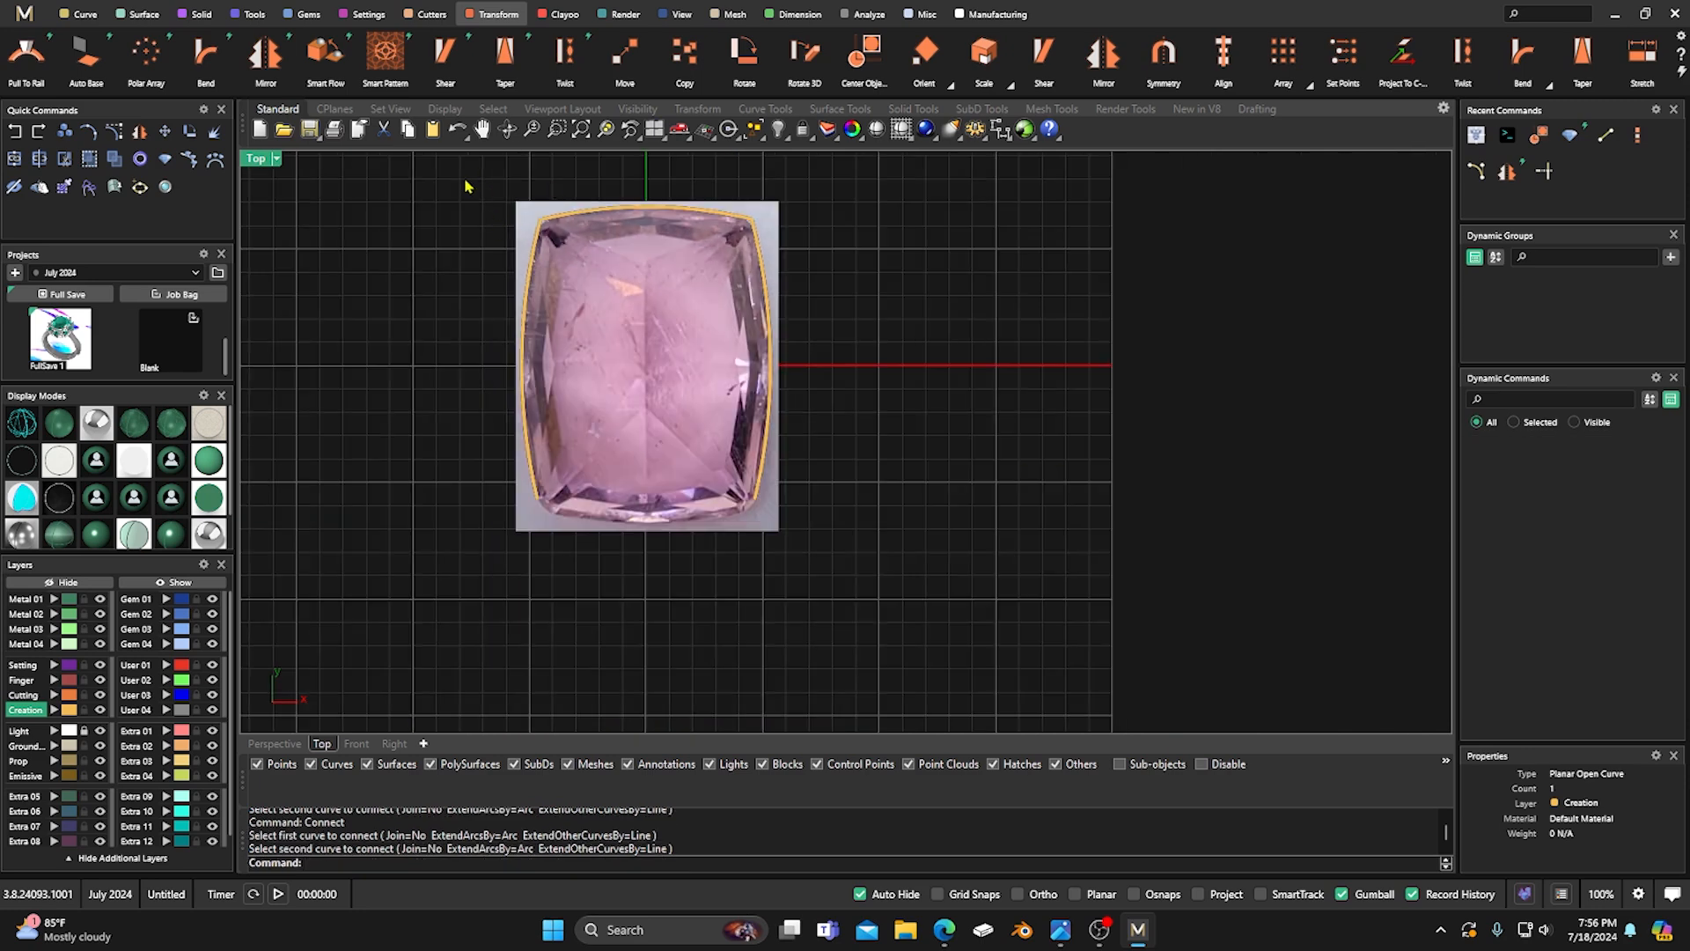
drag(857, 221, 387, 364)
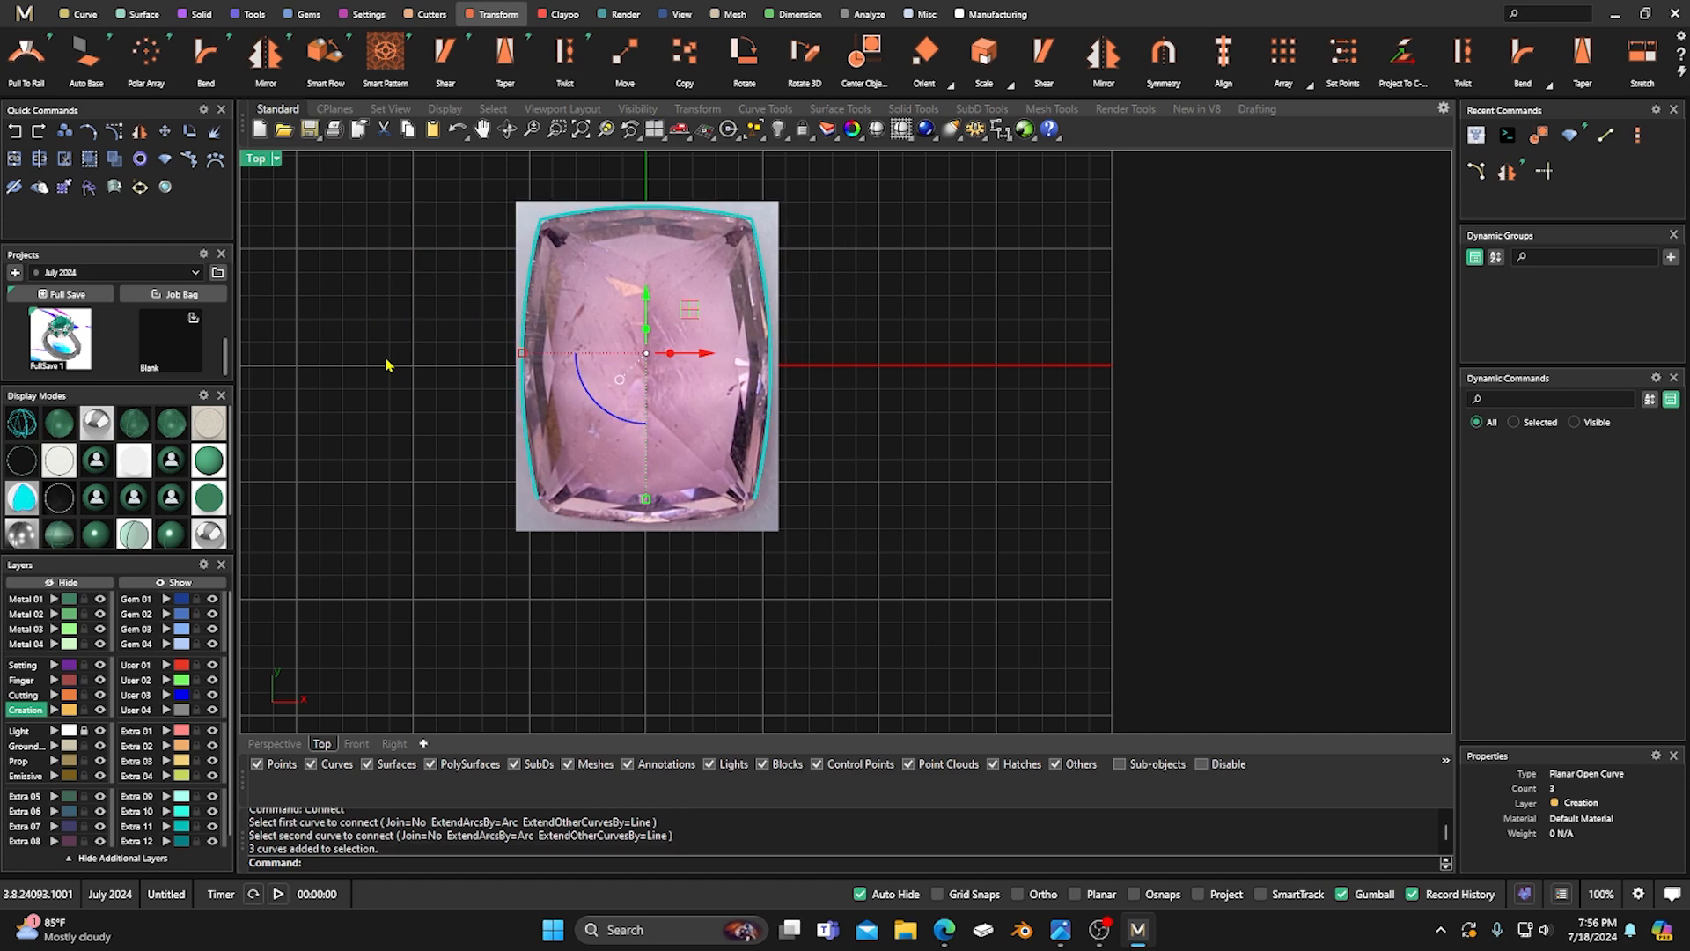
click(14, 158)
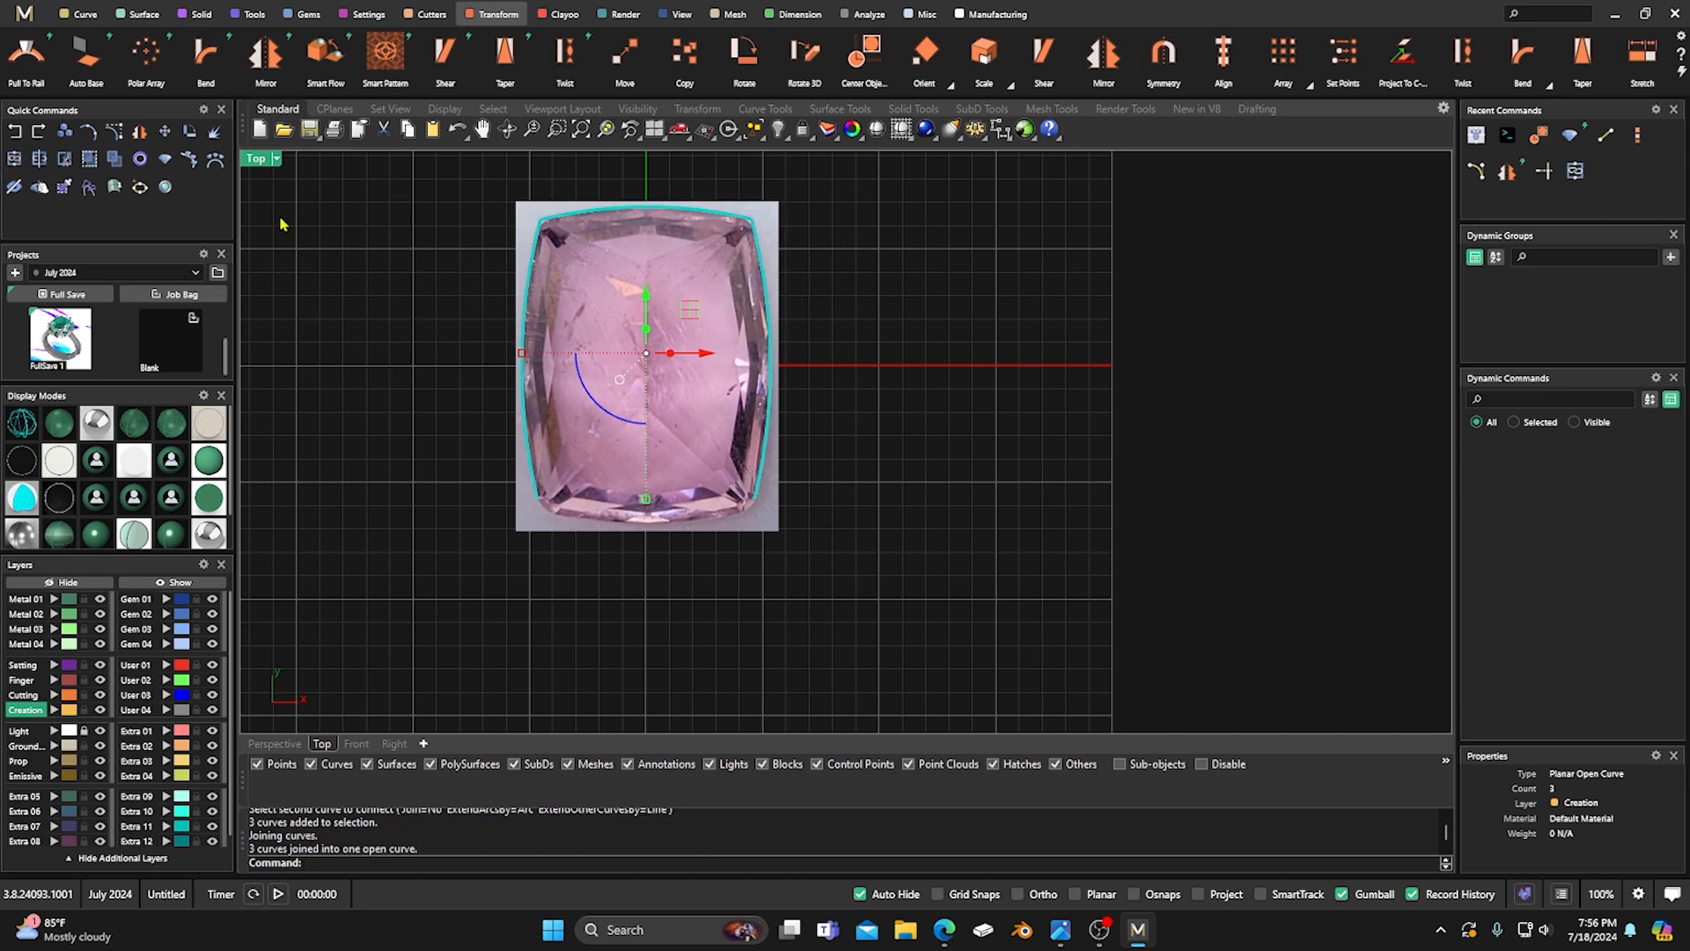
Fillet both upper corners of the joined outline with a radius of 1 and delete the original sharp-cornered curve.
click(83, 15)
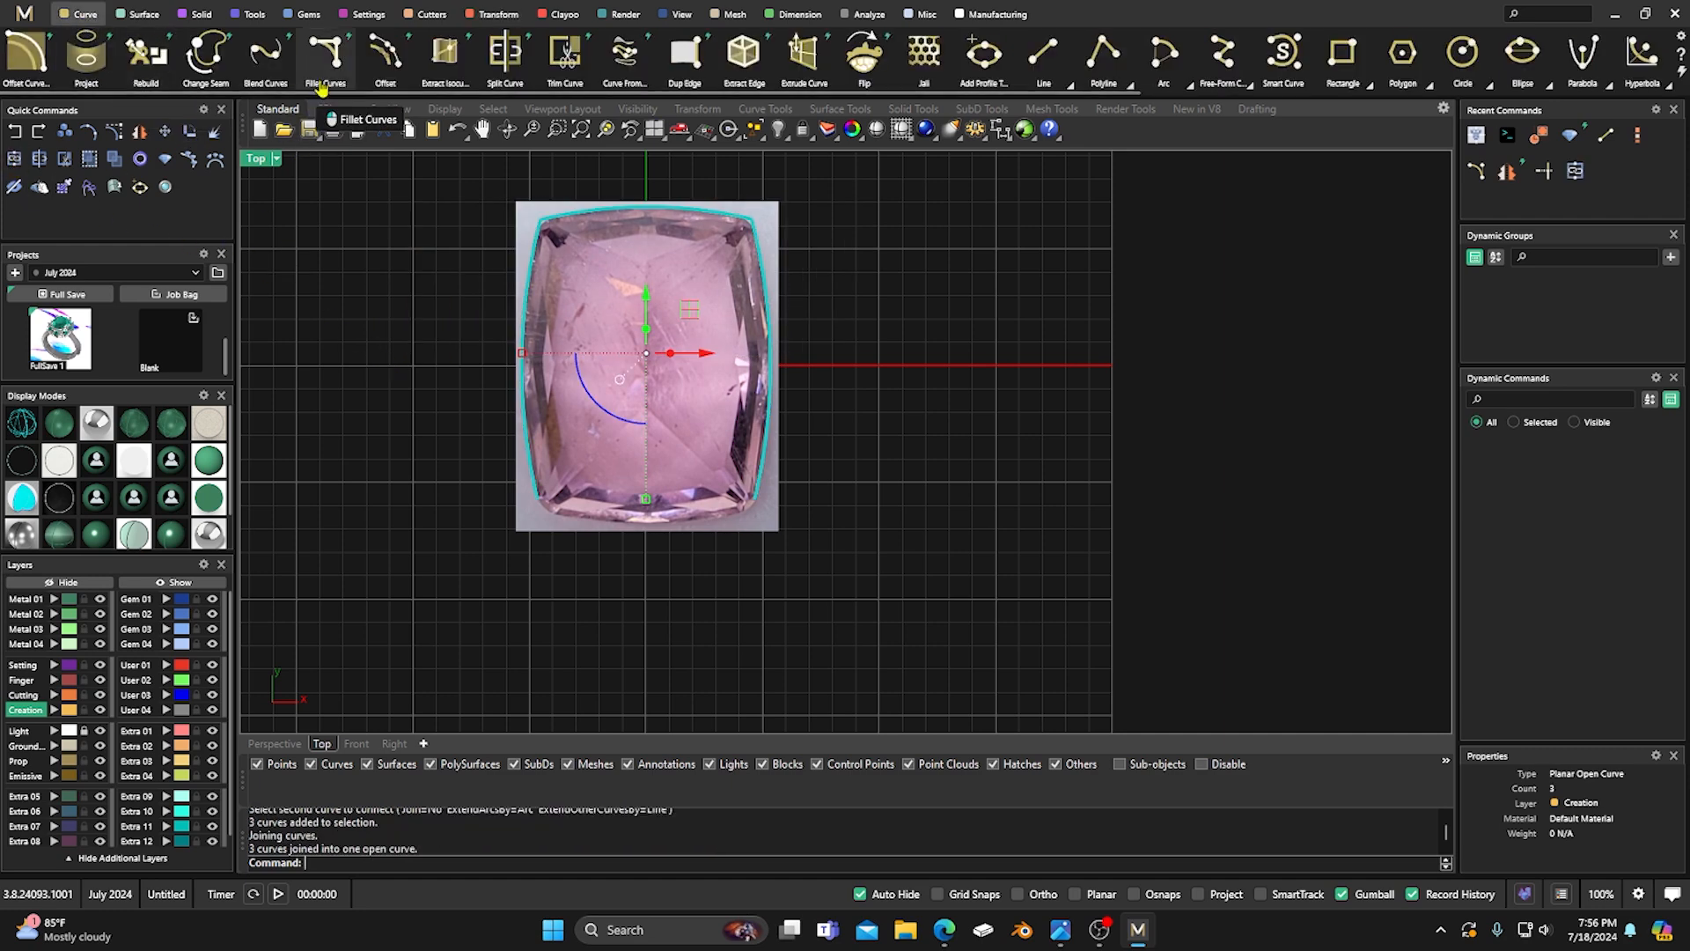
click(325, 55)
scroll(685, 180, up, 5)
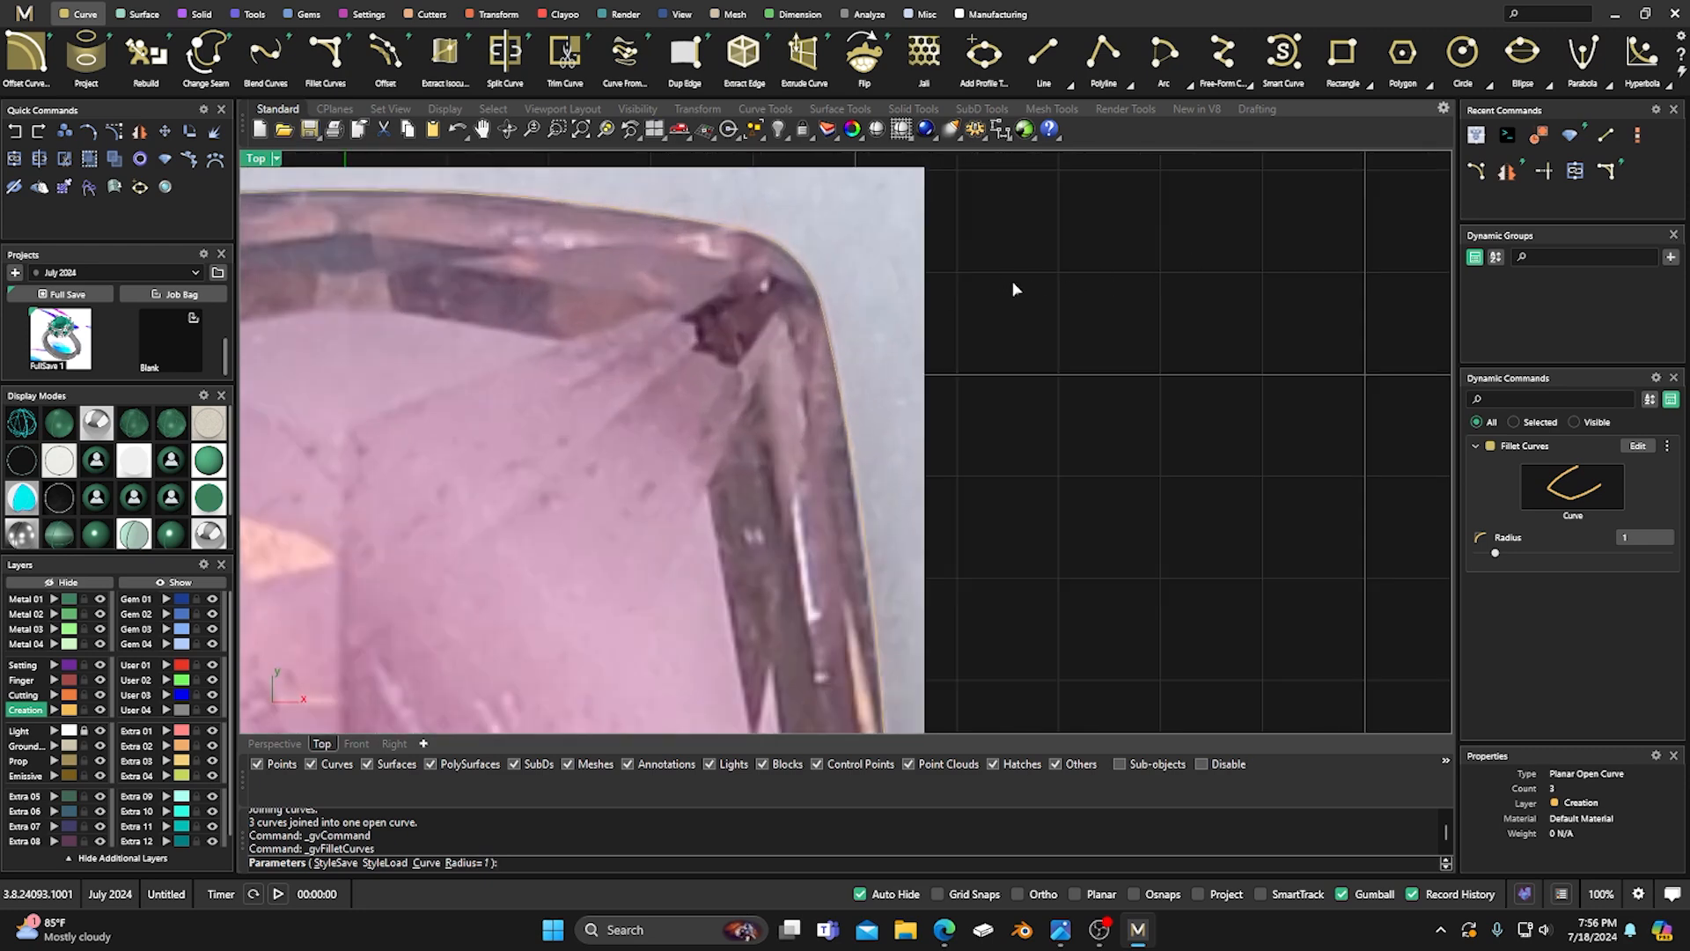
key(Return)
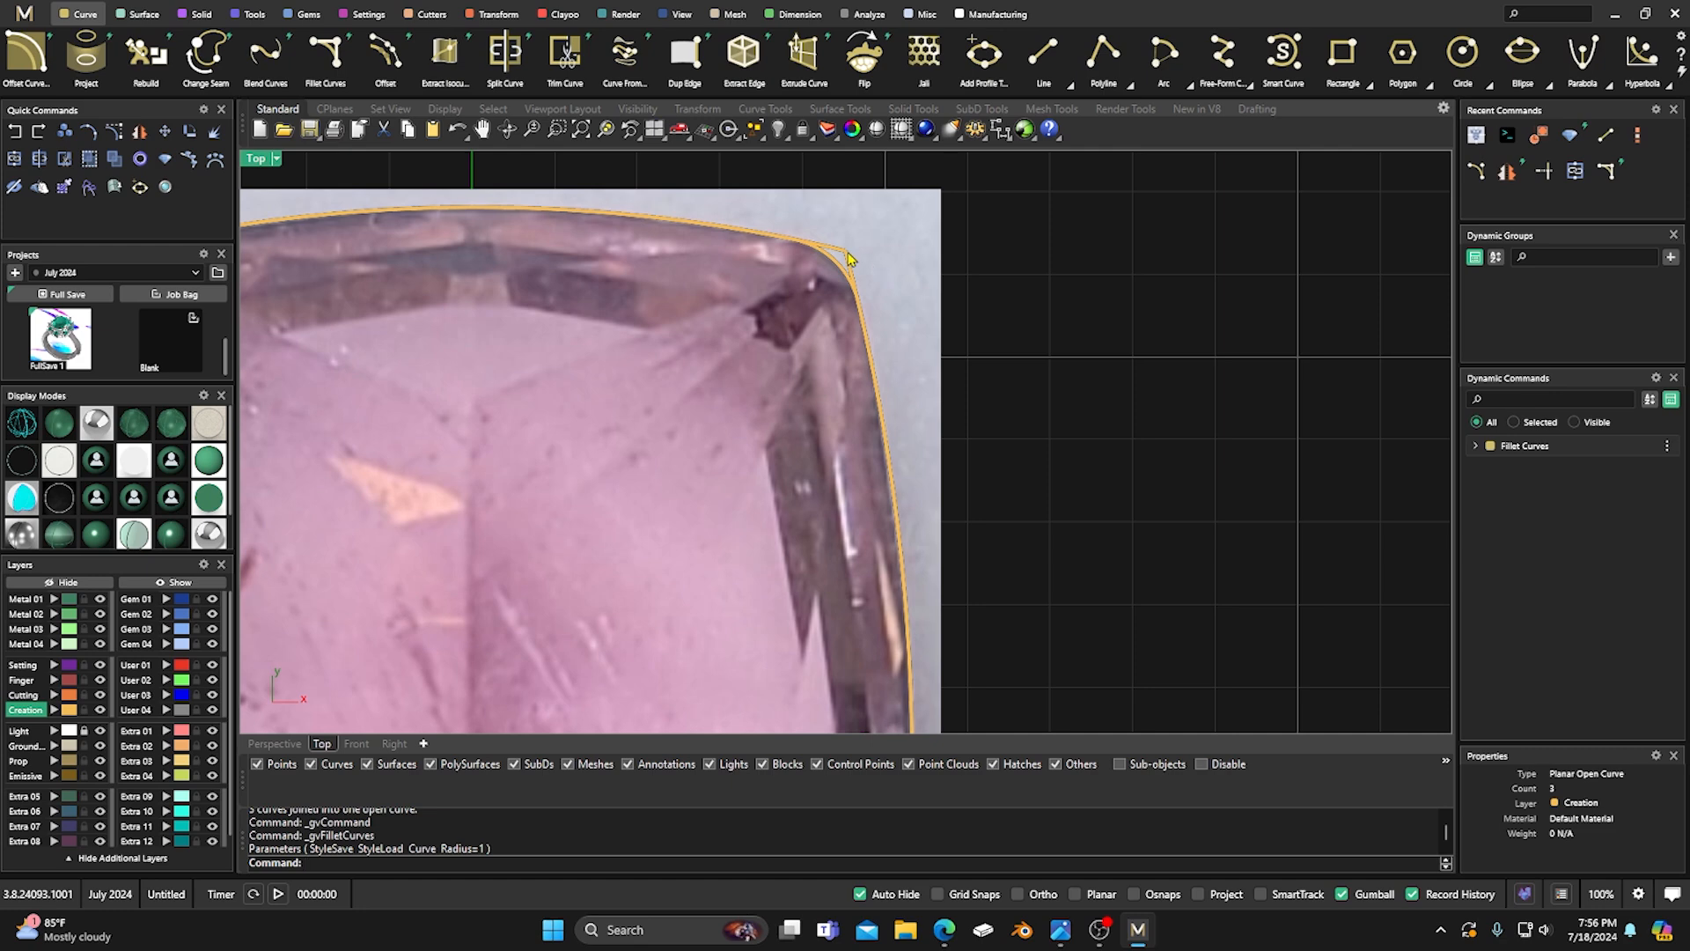
click(850, 258)
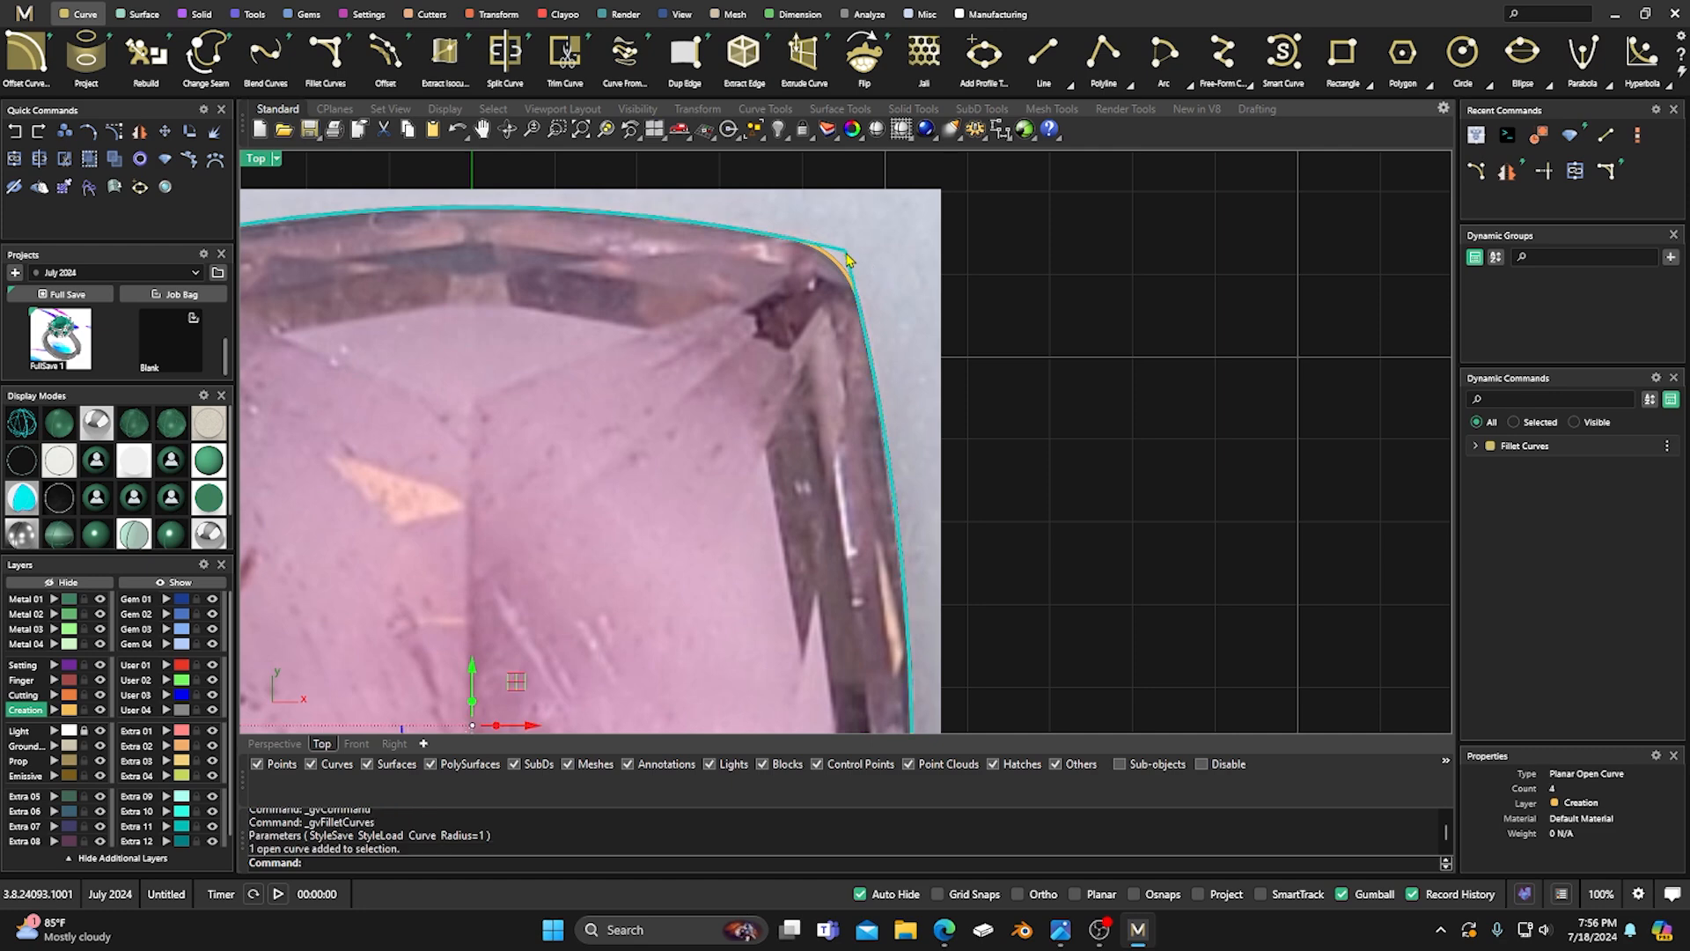
key(Delete)
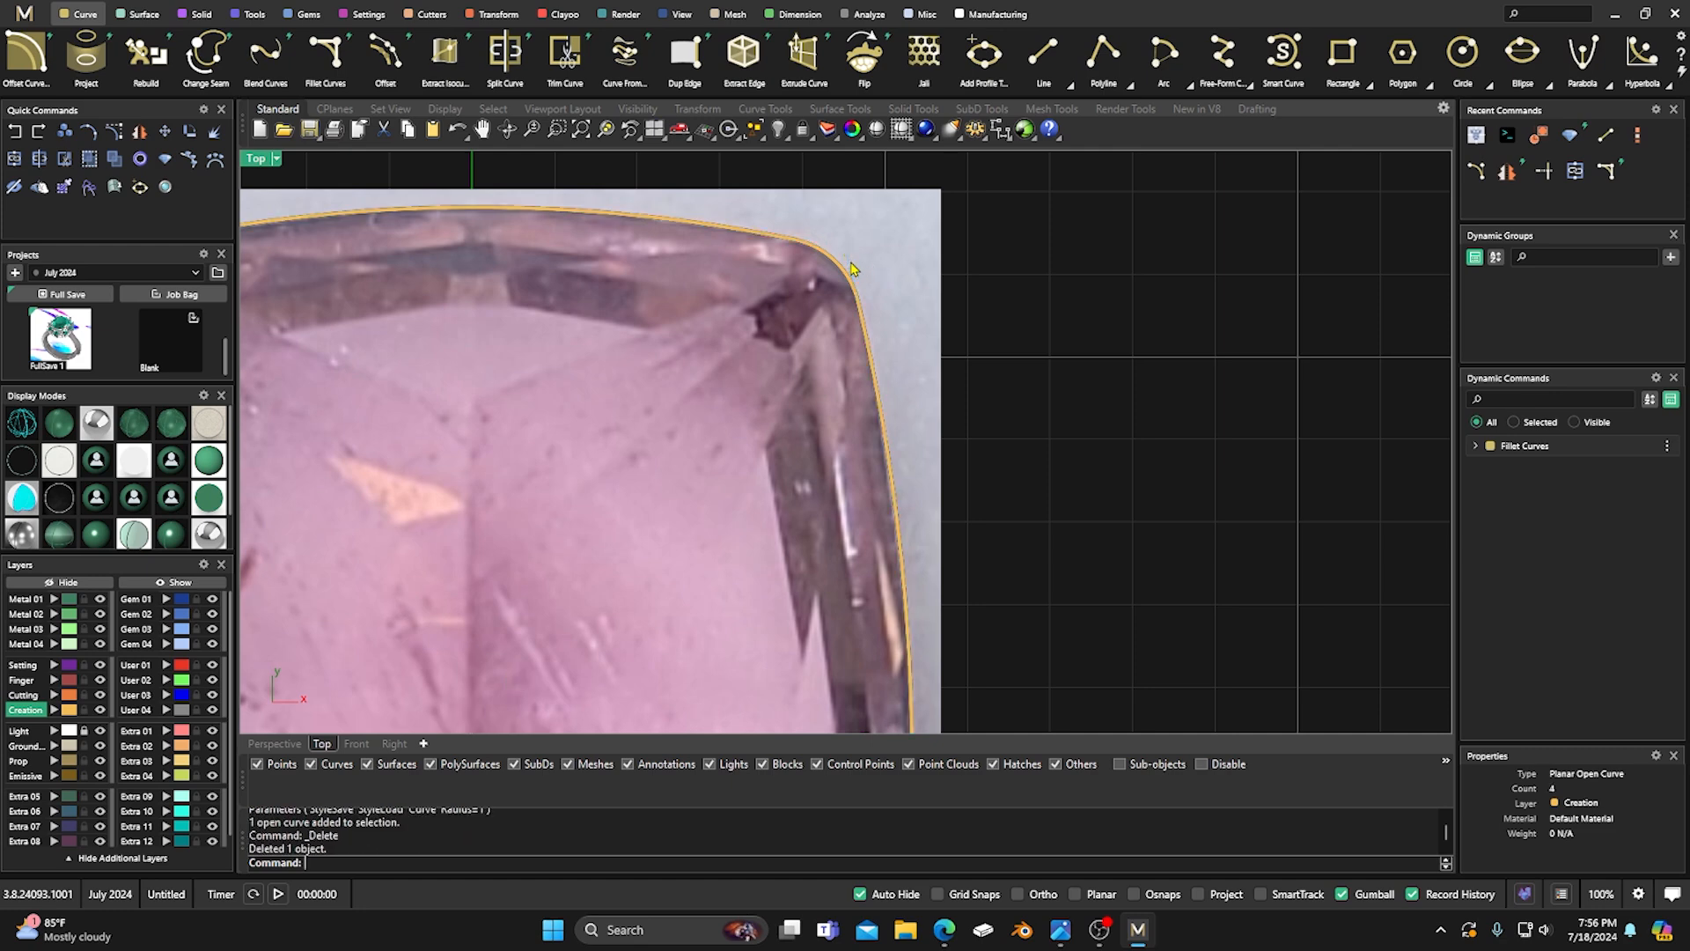
scroll(851, 269, down, 4)
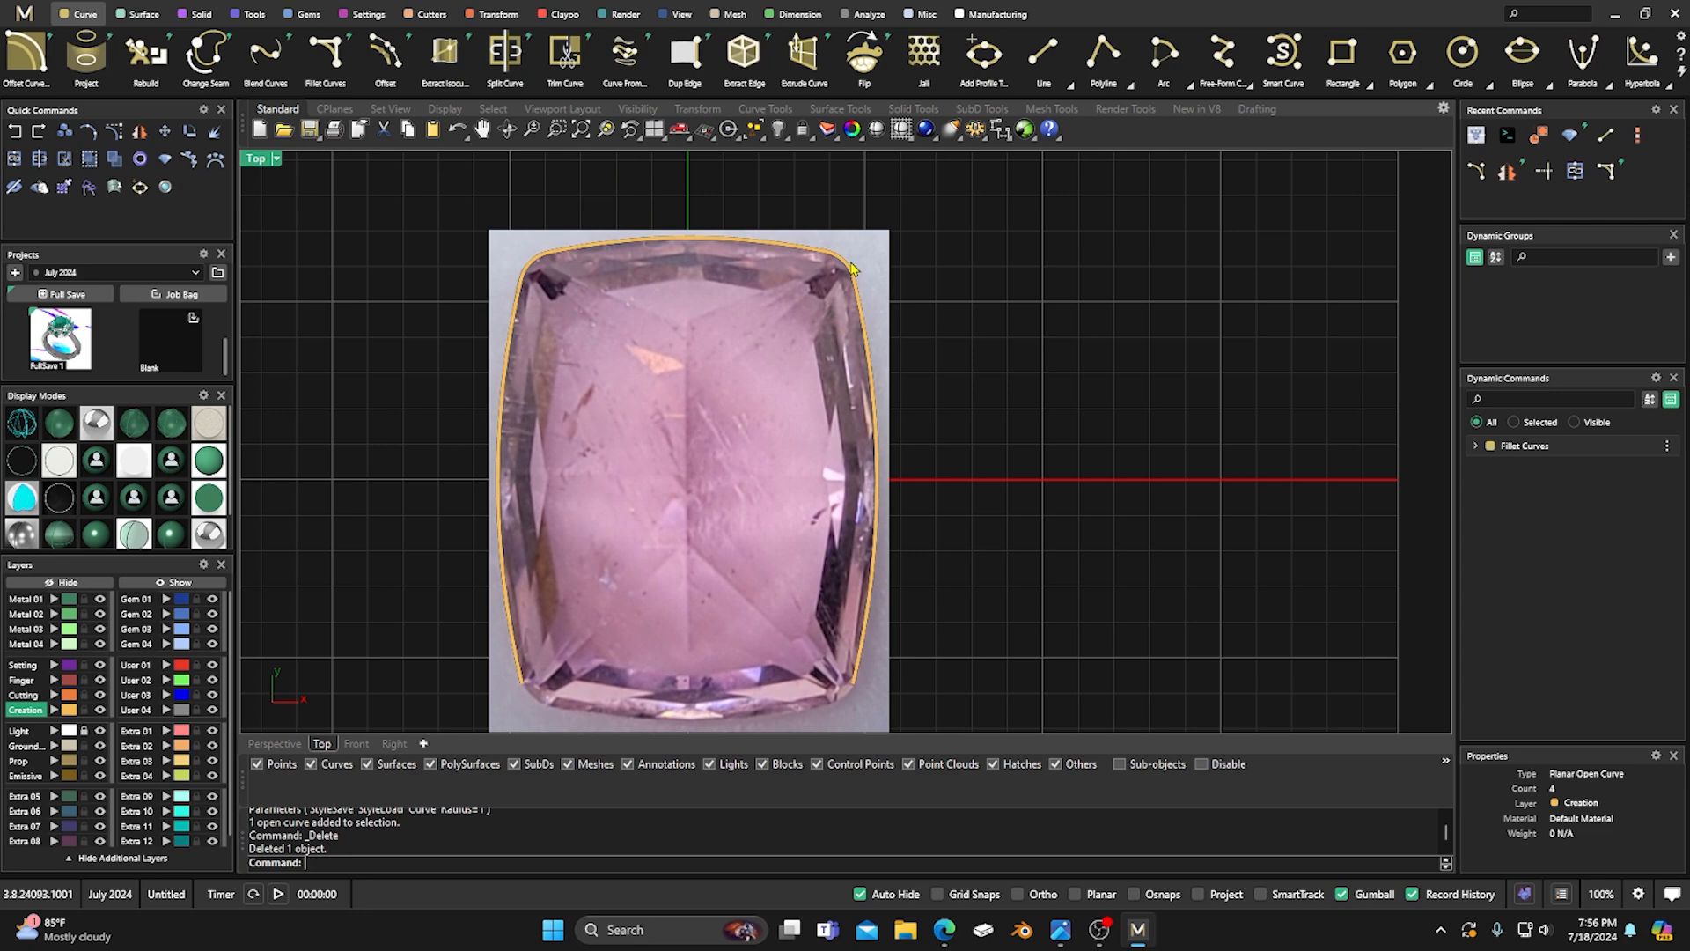
Draw a horizontal both-sides line centred at 0,0,0, extending about 8 mm each way across the gem outline.
right_click(1043, 53)
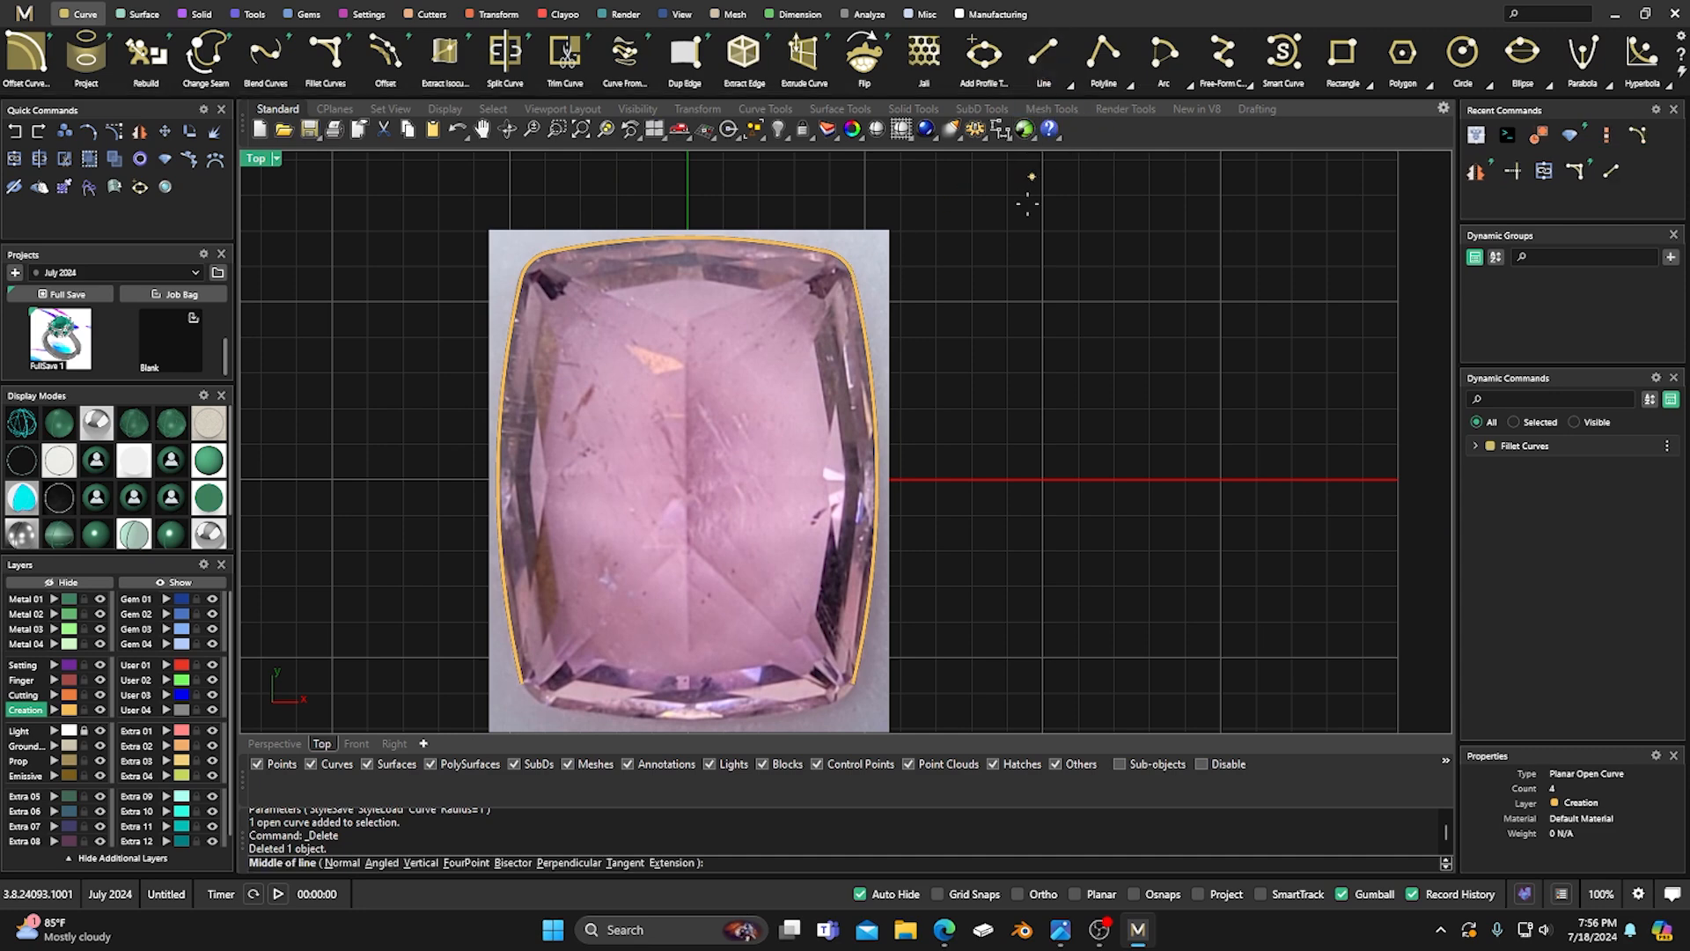
key(Escape)
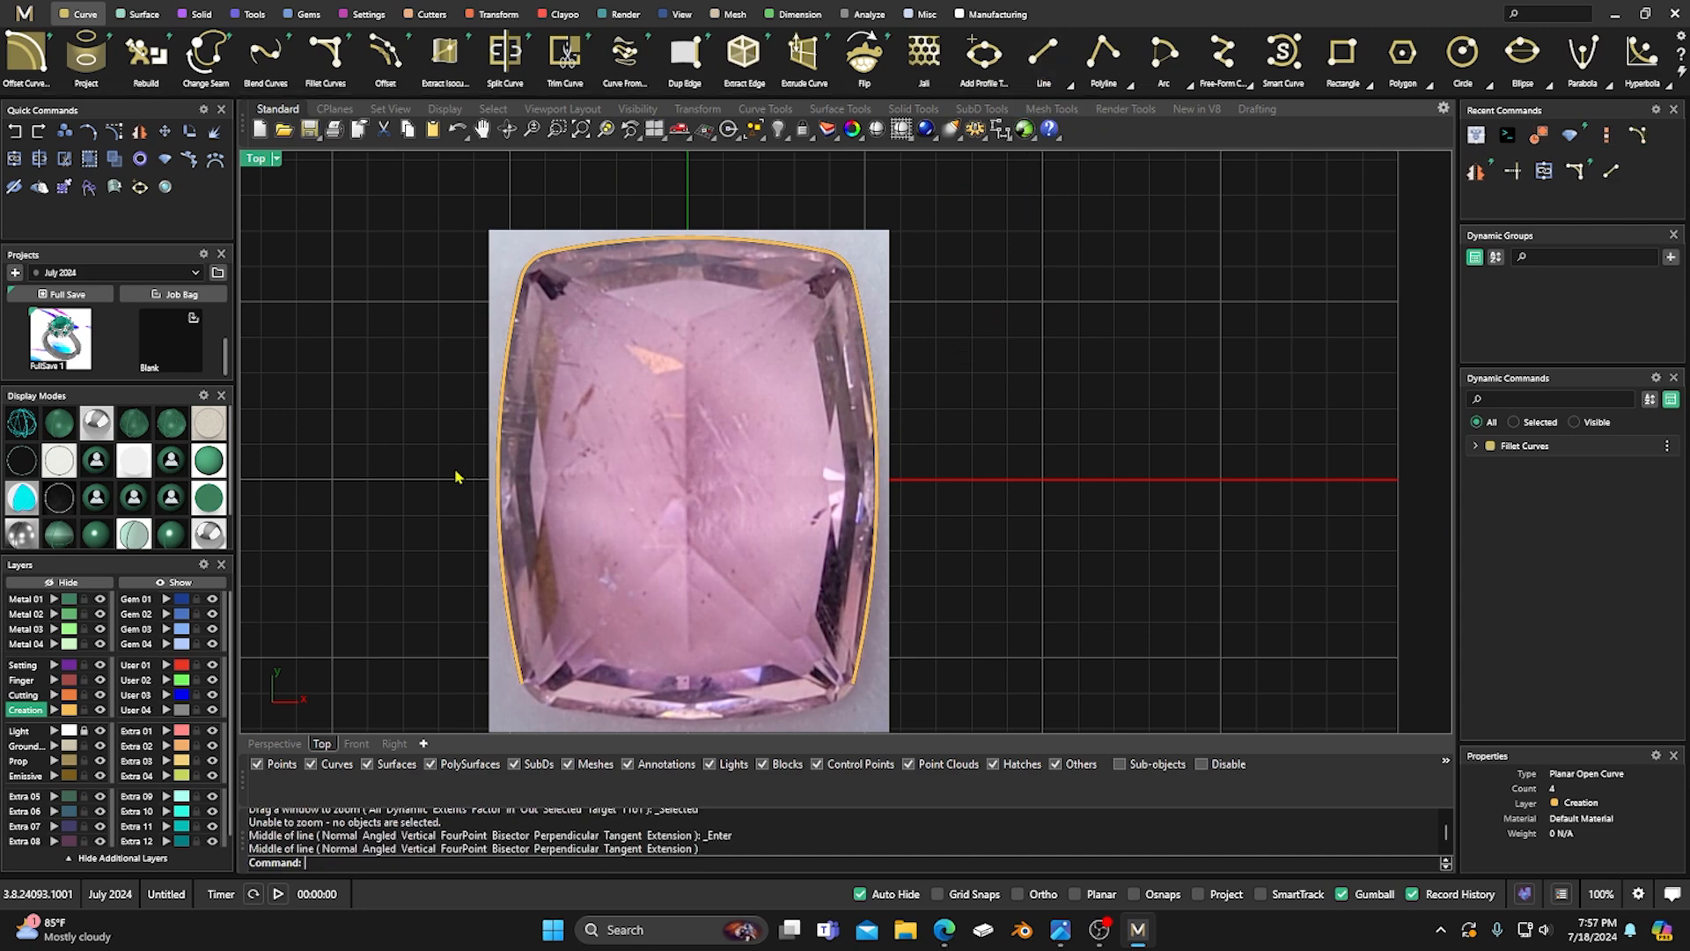
right_click(444, 452)
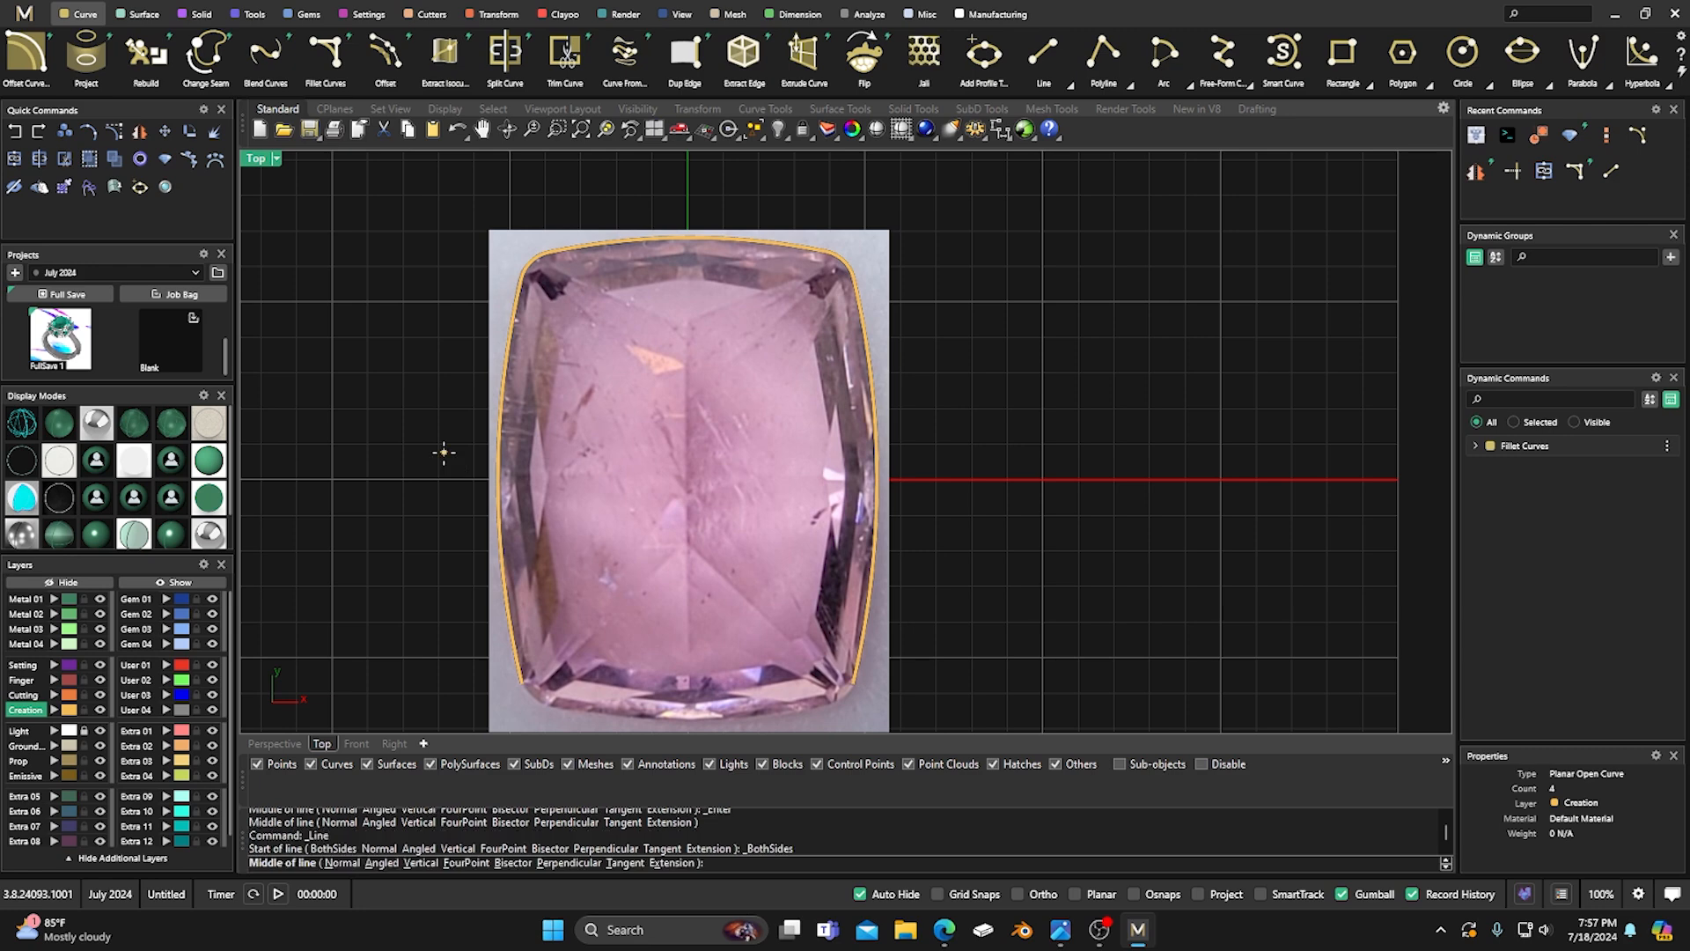
text(0,0,0)
key(Return)
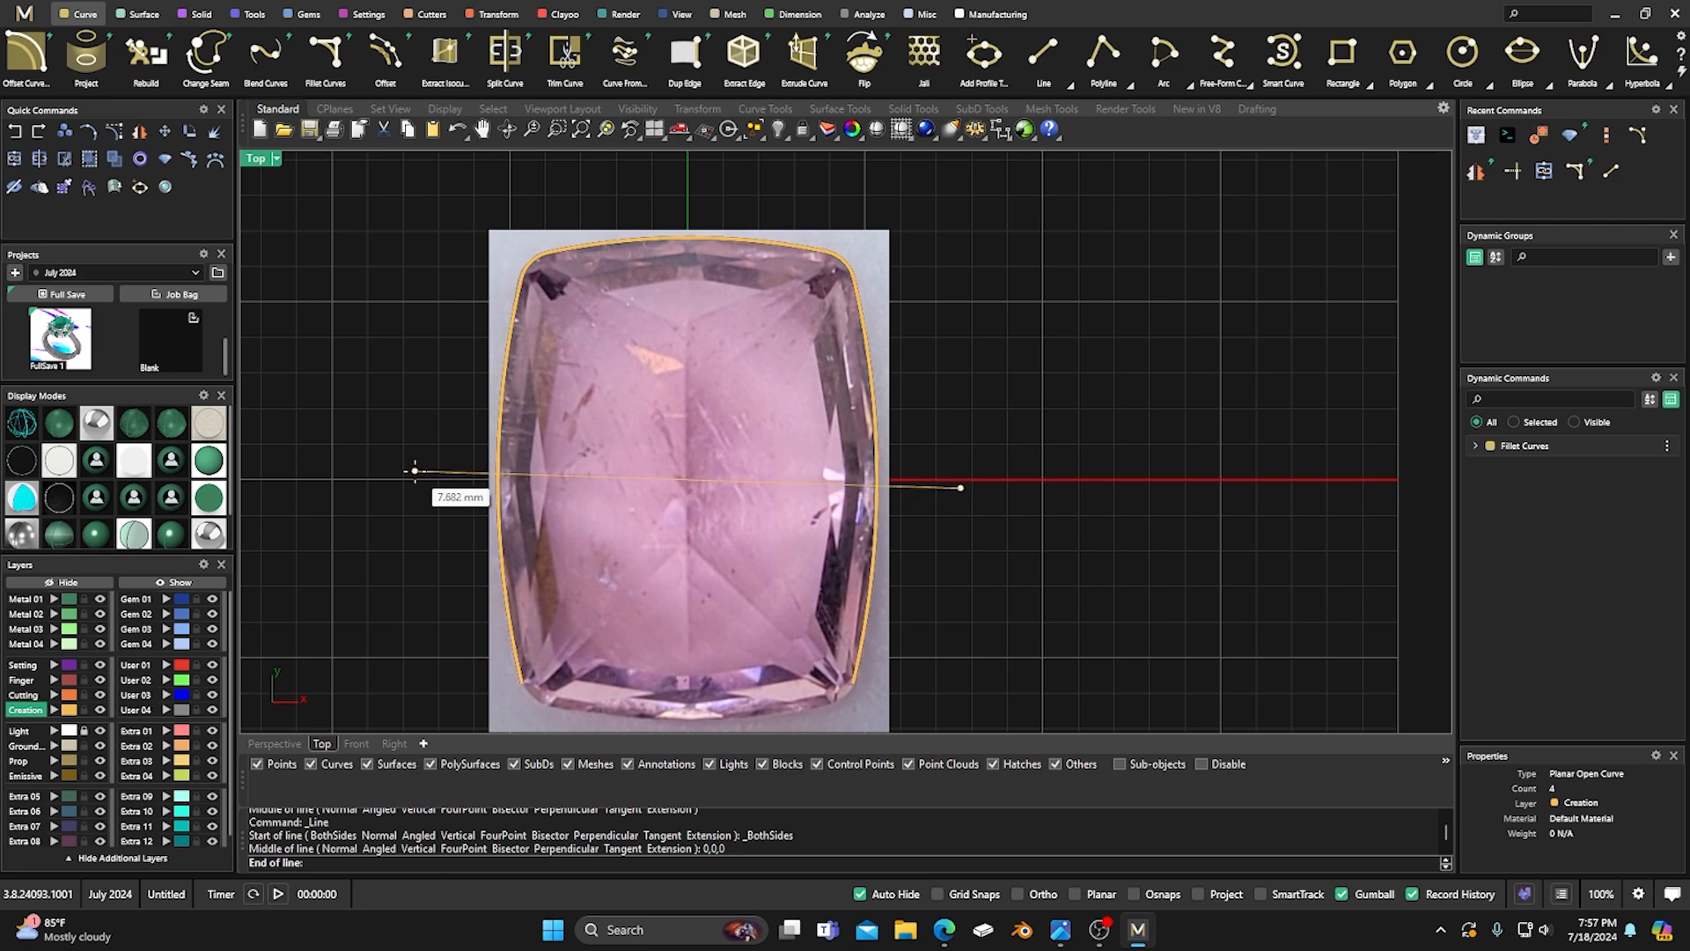
click(409, 479)
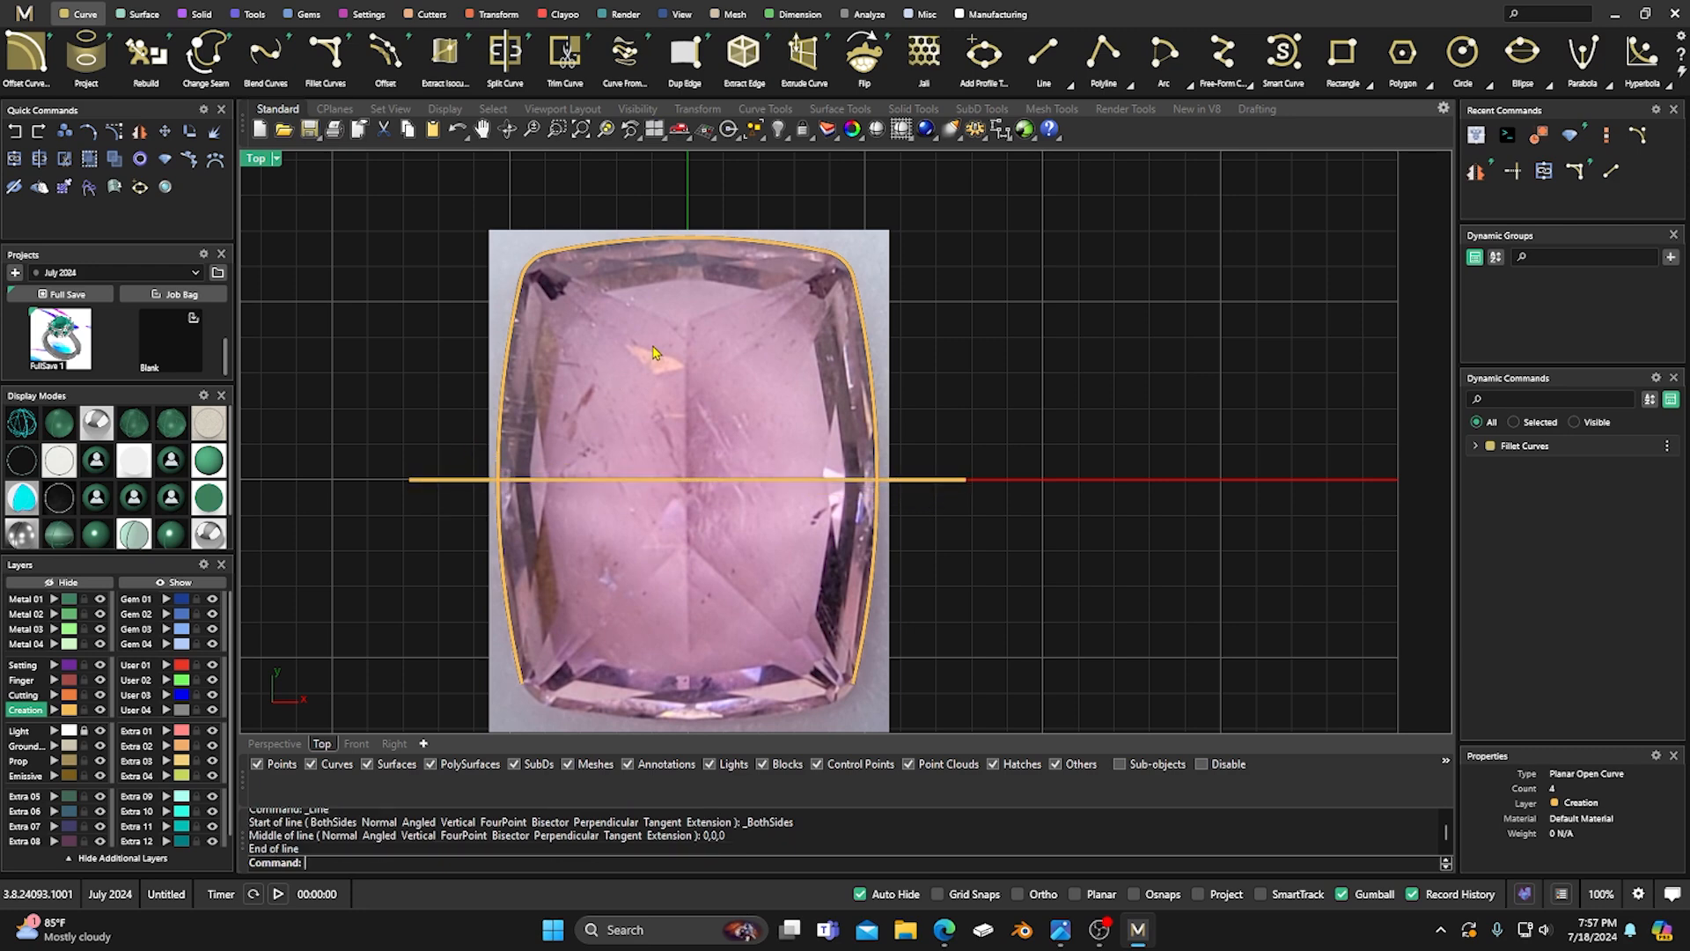
Hide the Light layer that holds the reference photo.
scroll(656, 344, down, 2)
click(99, 710)
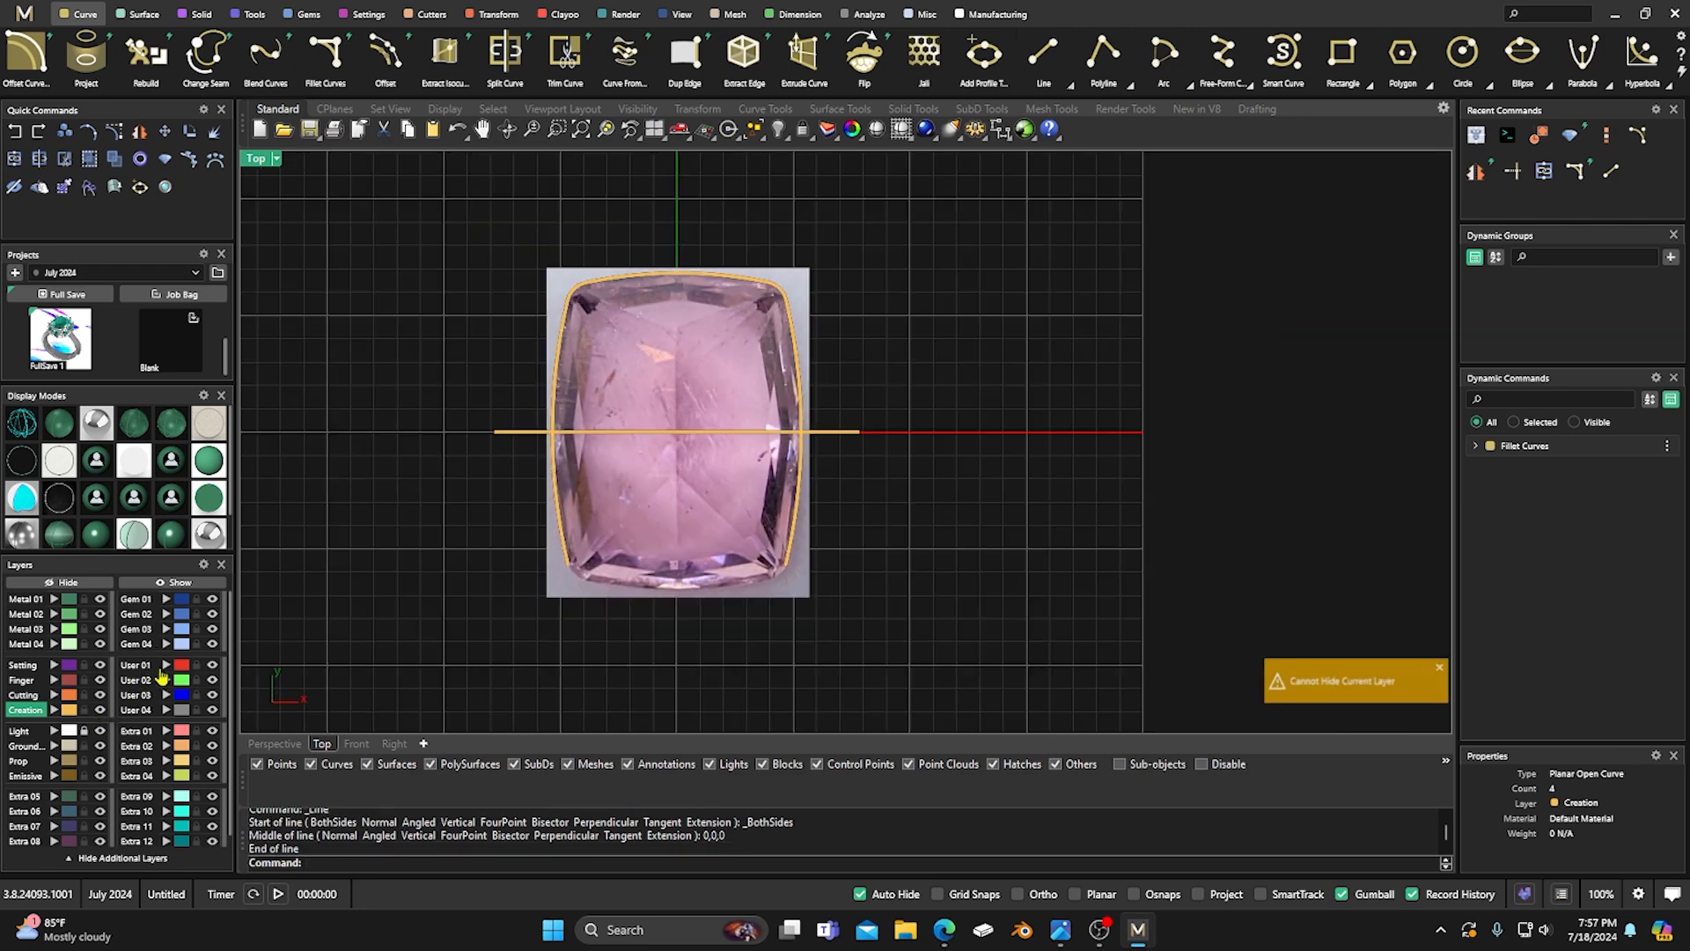
click(99, 733)
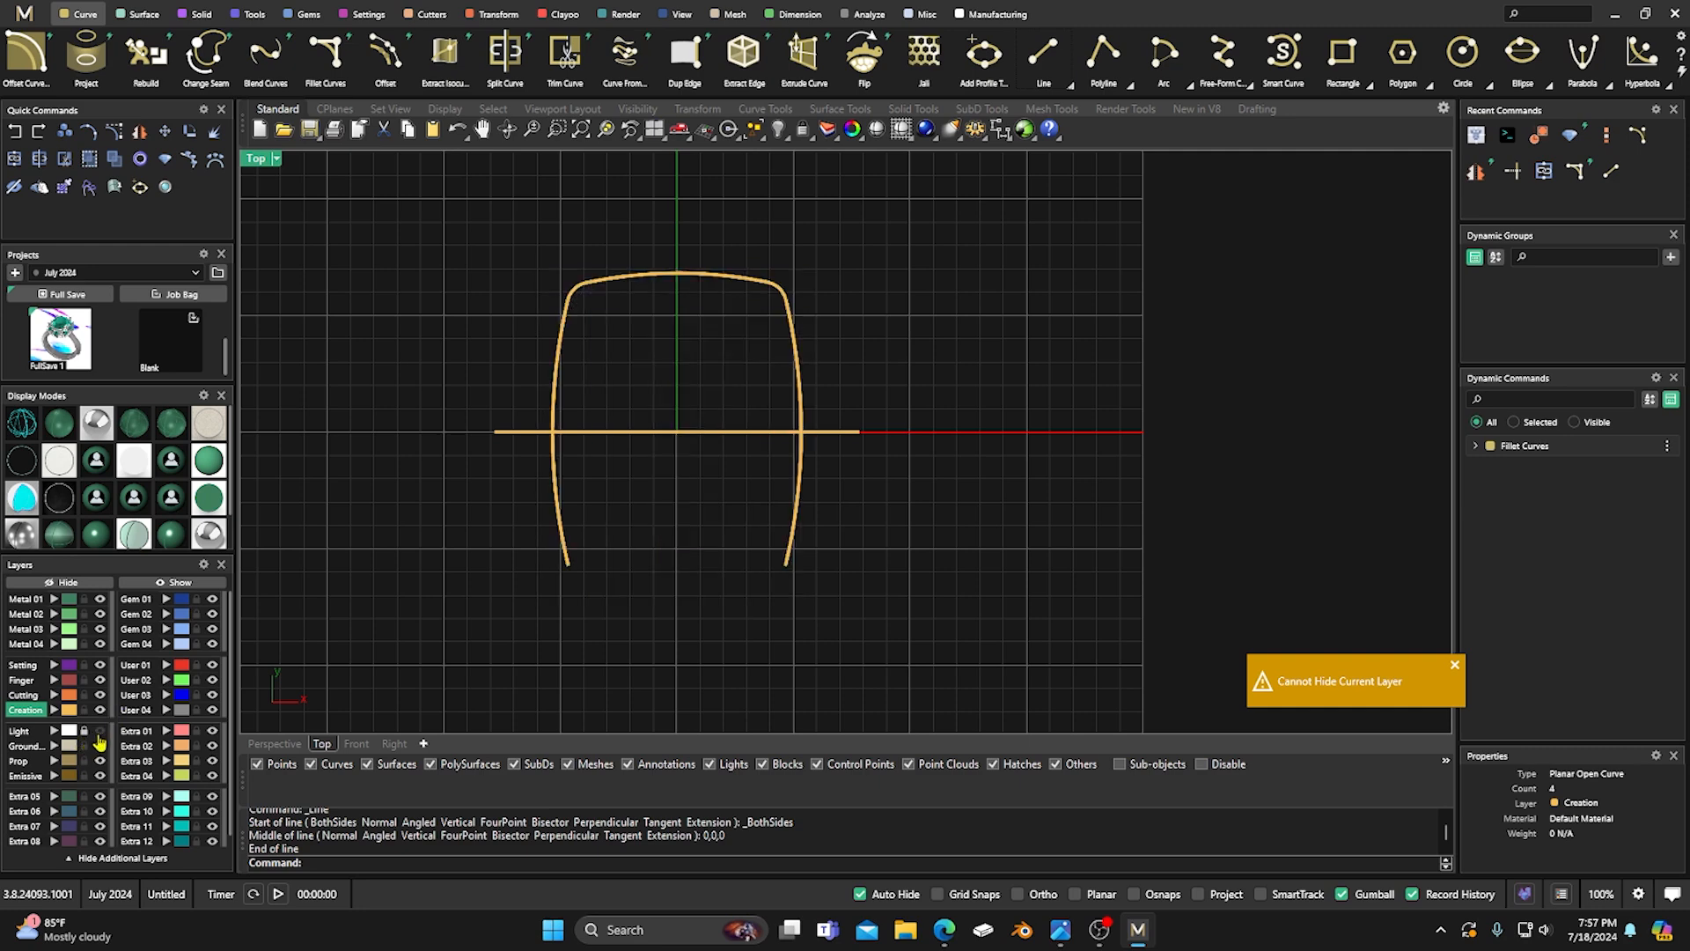
Trim off the outline's side arcs below the horizontal line and remove all segments of the line itself.
drag(944, 645, 366, 244)
click(114, 188)
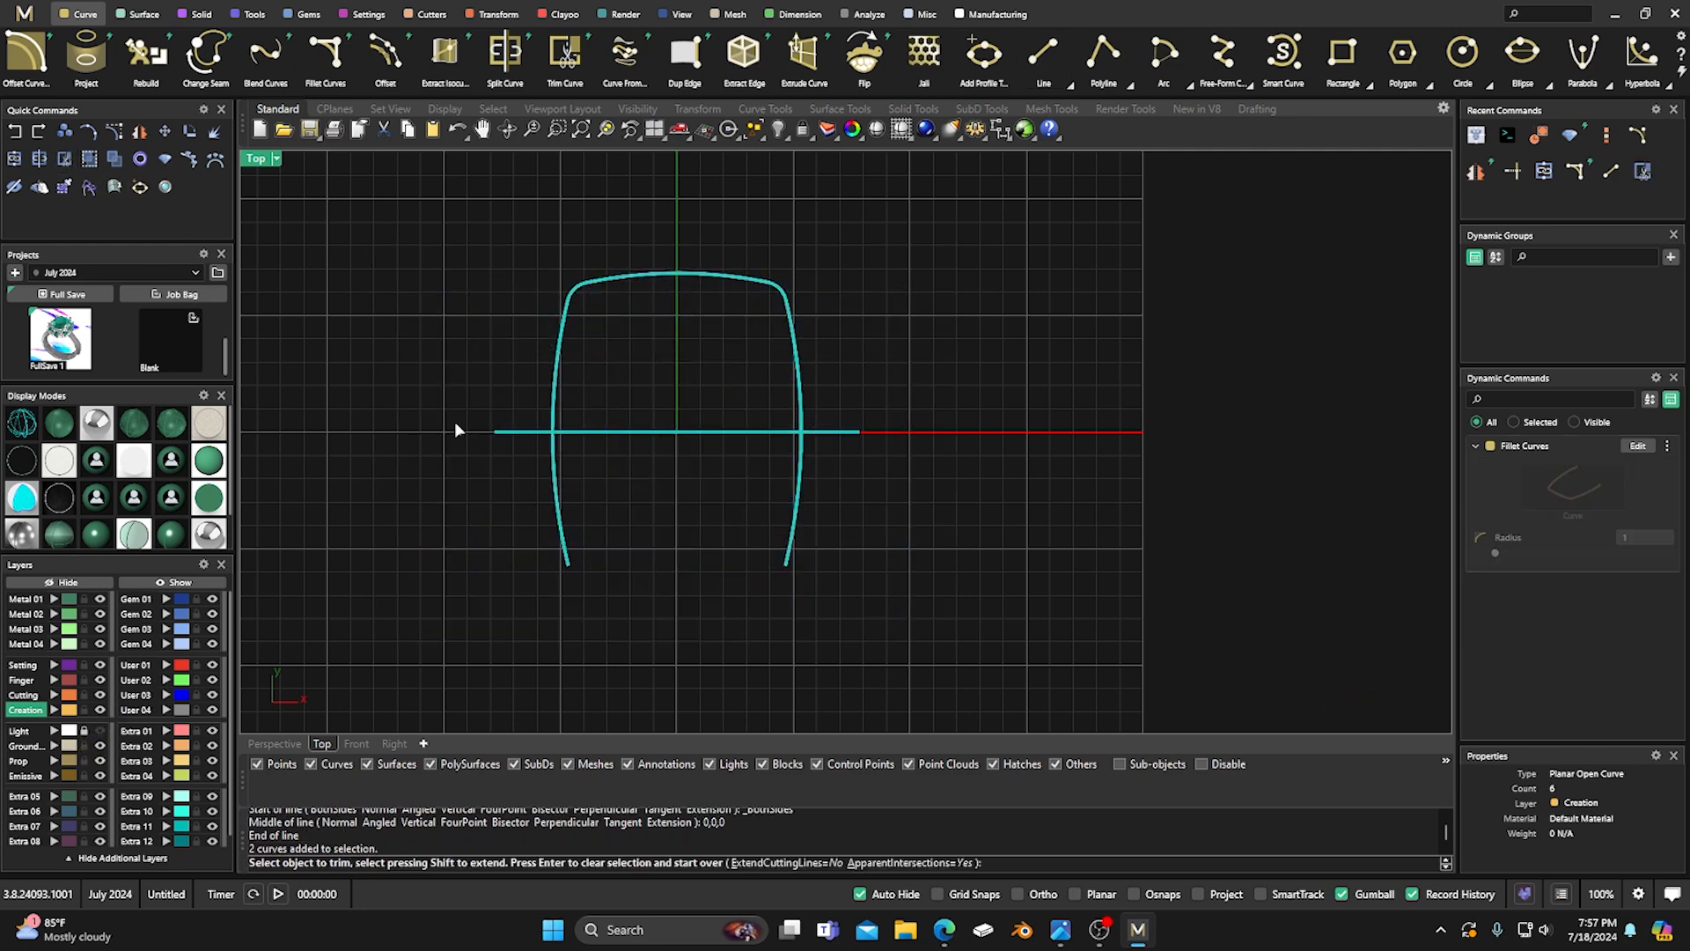
drag(851, 543, 488, 467)
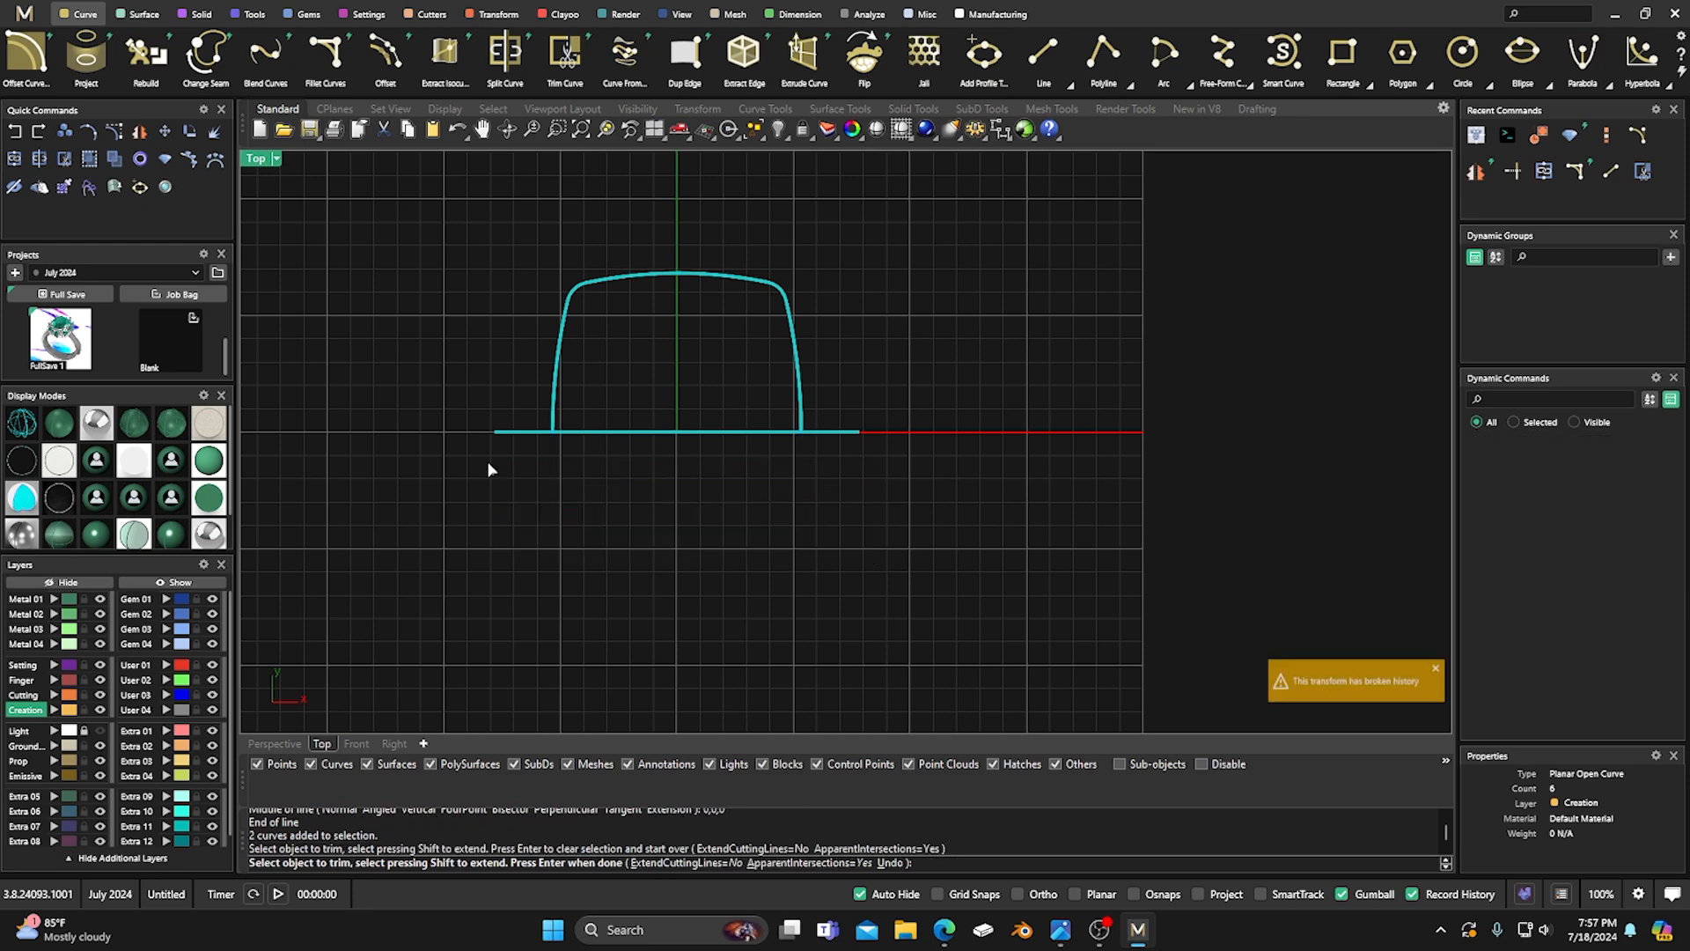
click(521, 432)
click(640, 432)
click(823, 431)
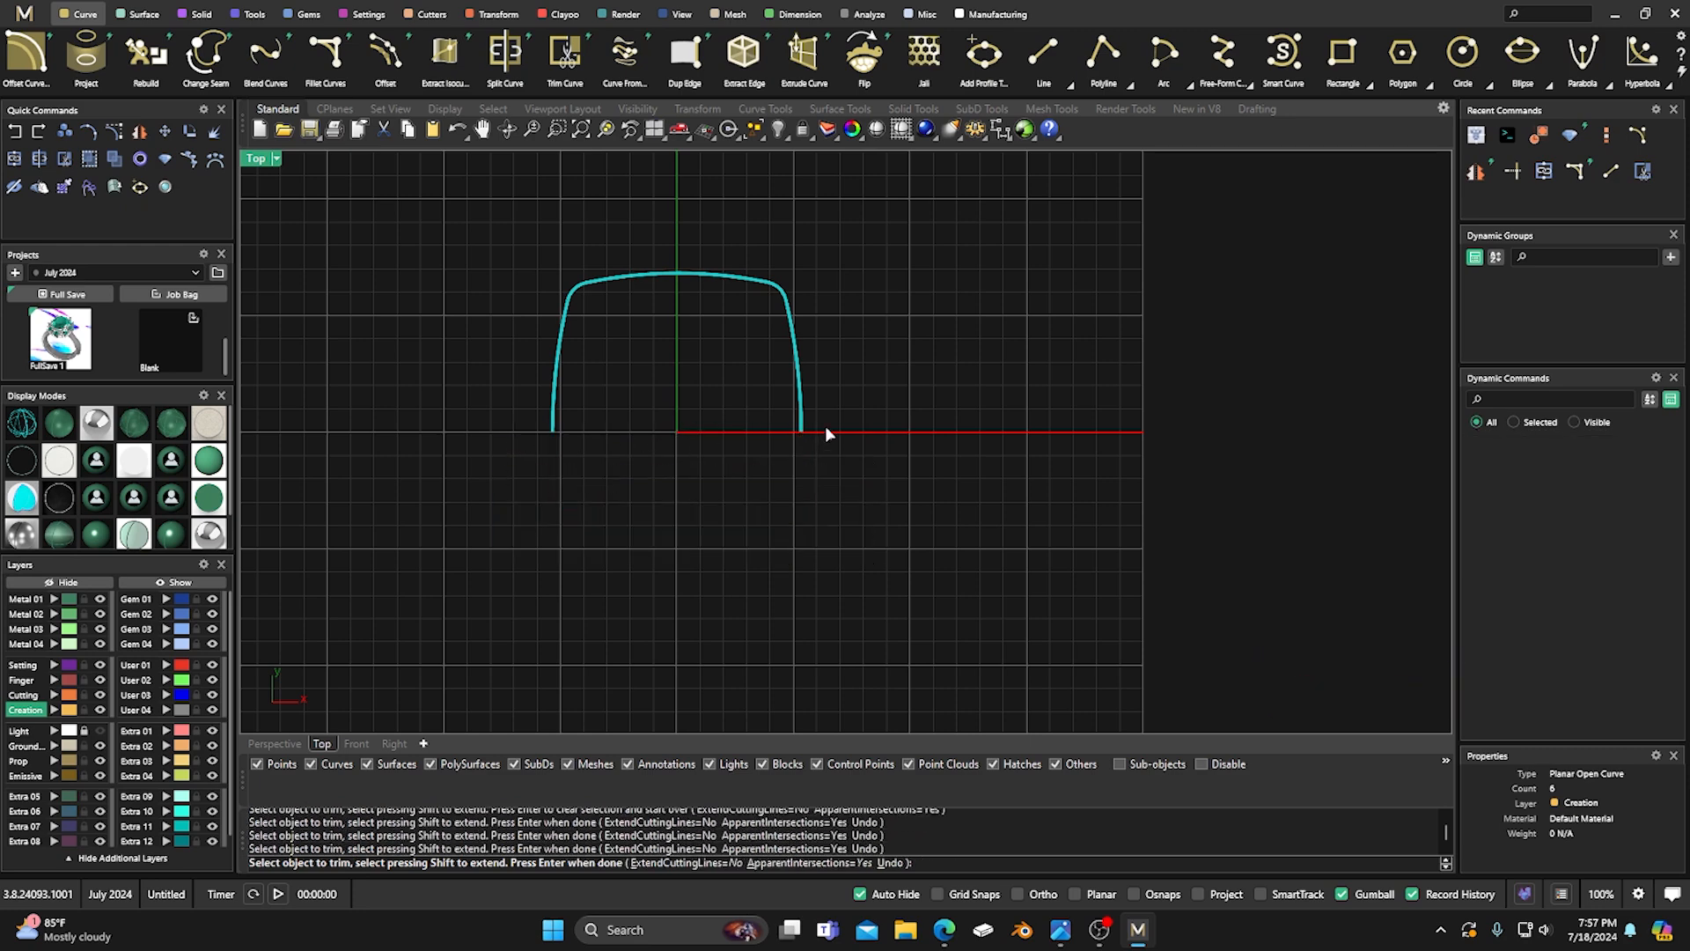
key(Return)
Mirror the upper half outline downward with only XMirror on, and join both halves into one closed curve.
click(786, 304)
click(859, 293)
click(792, 351)
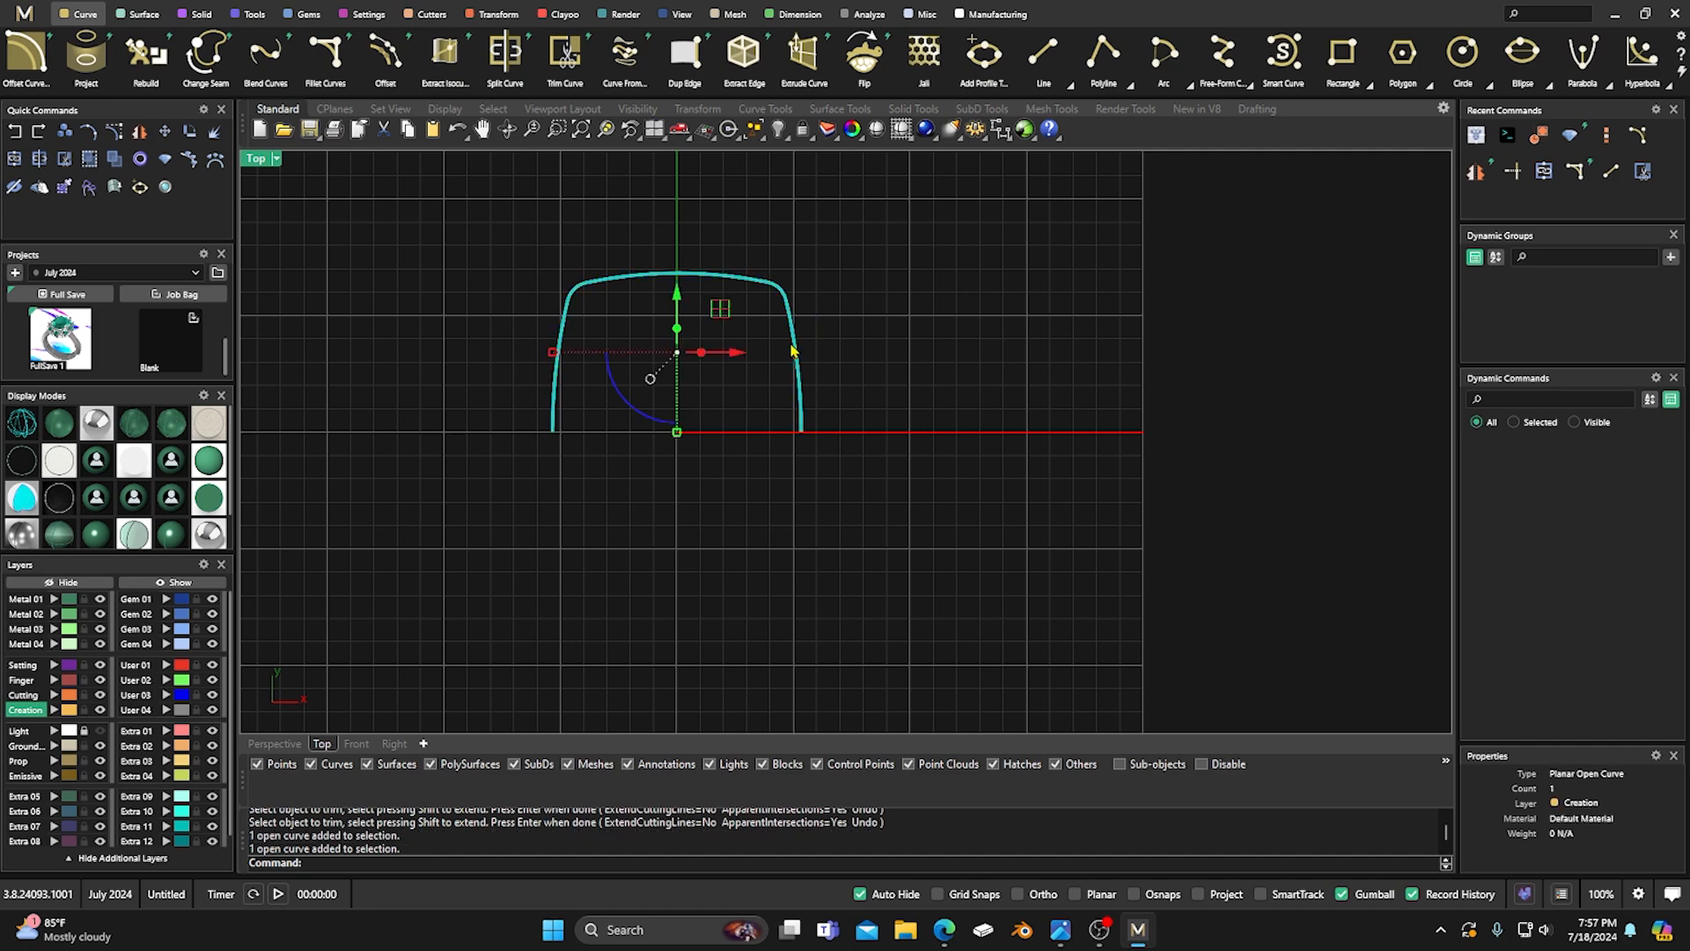
click(497, 14)
click(265, 55)
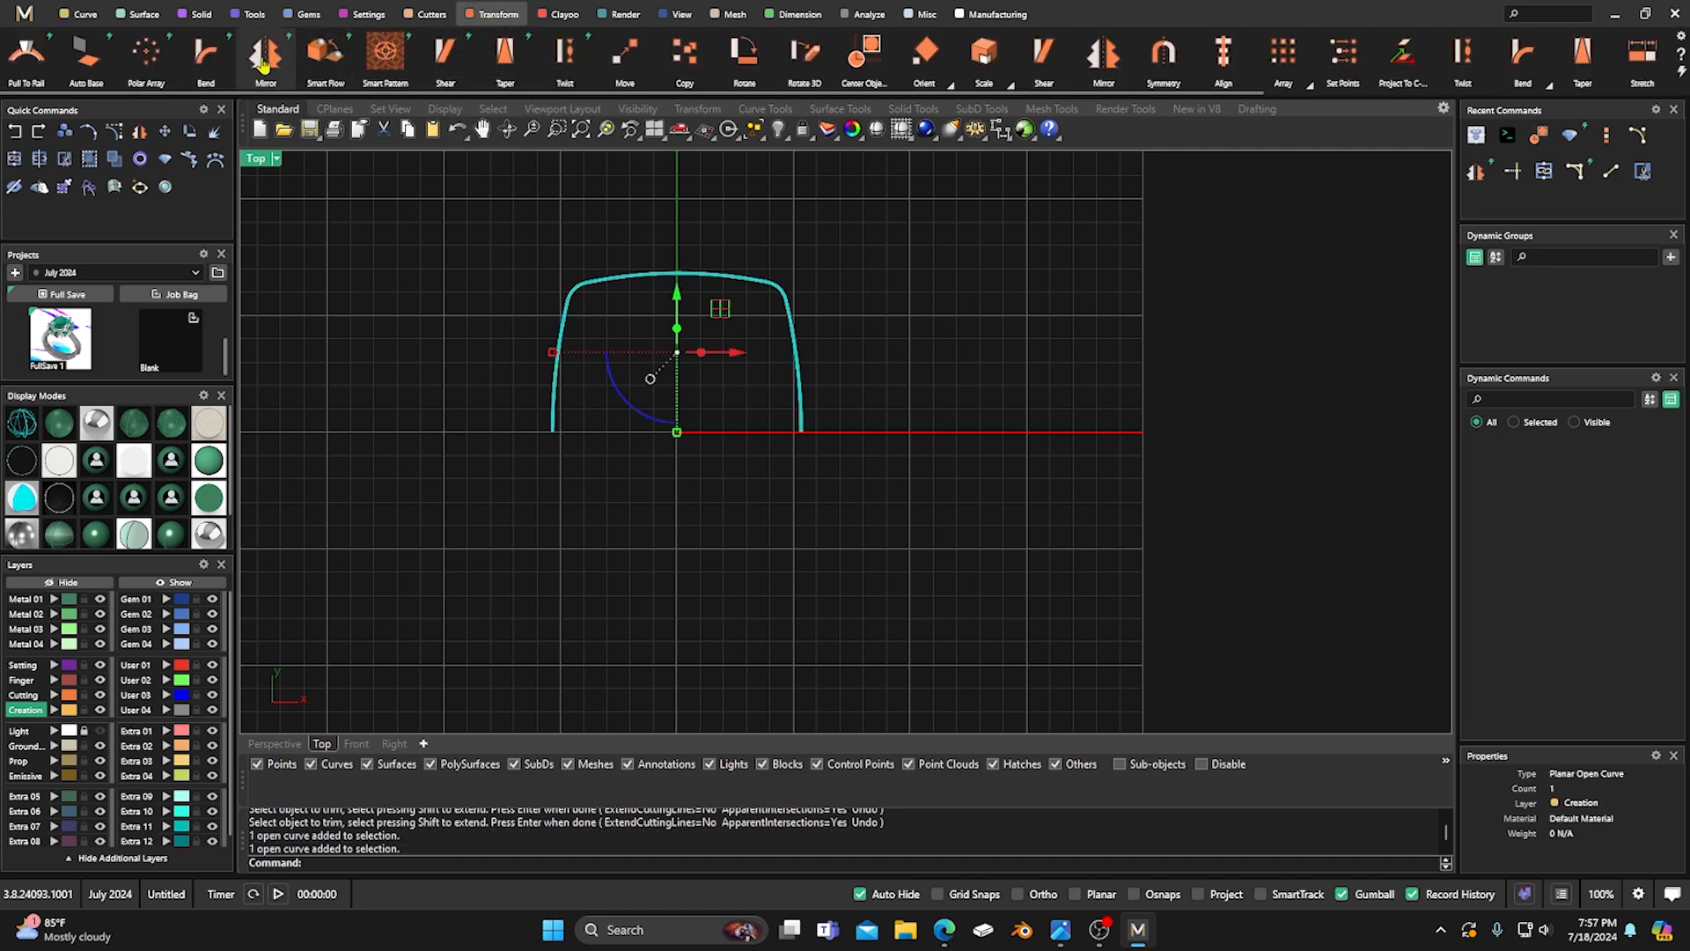
click(1662, 537)
click(1662, 556)
right_click(1089, 431)
drag(1012, 546, 511, 365)
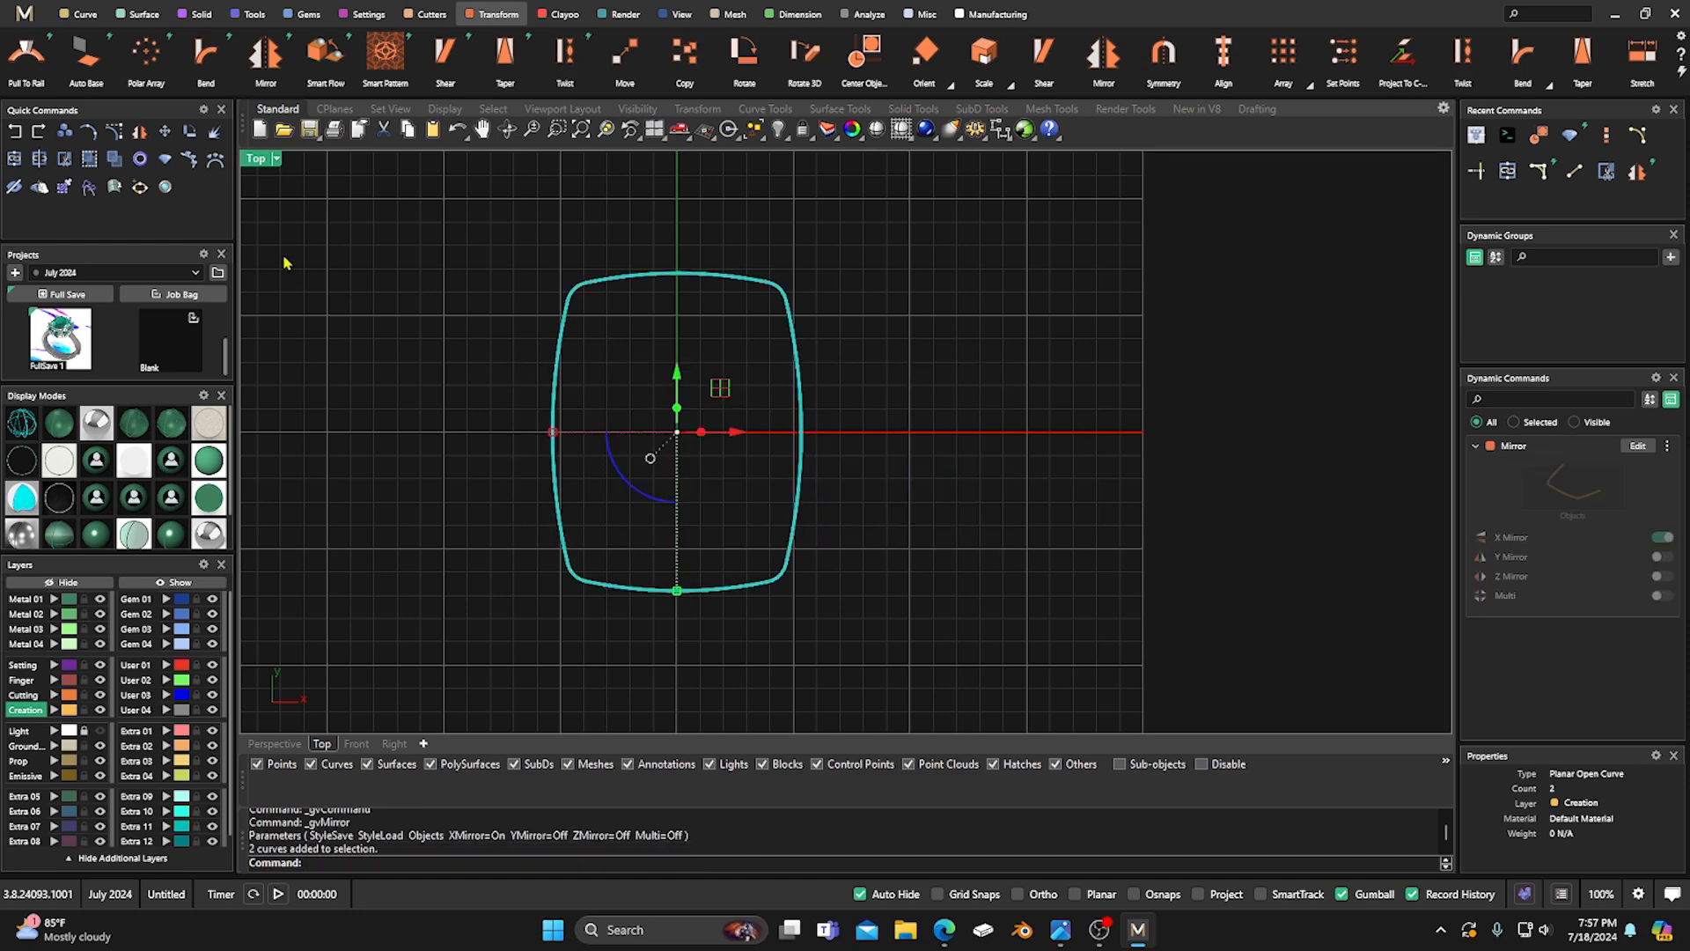
click(16, 160)
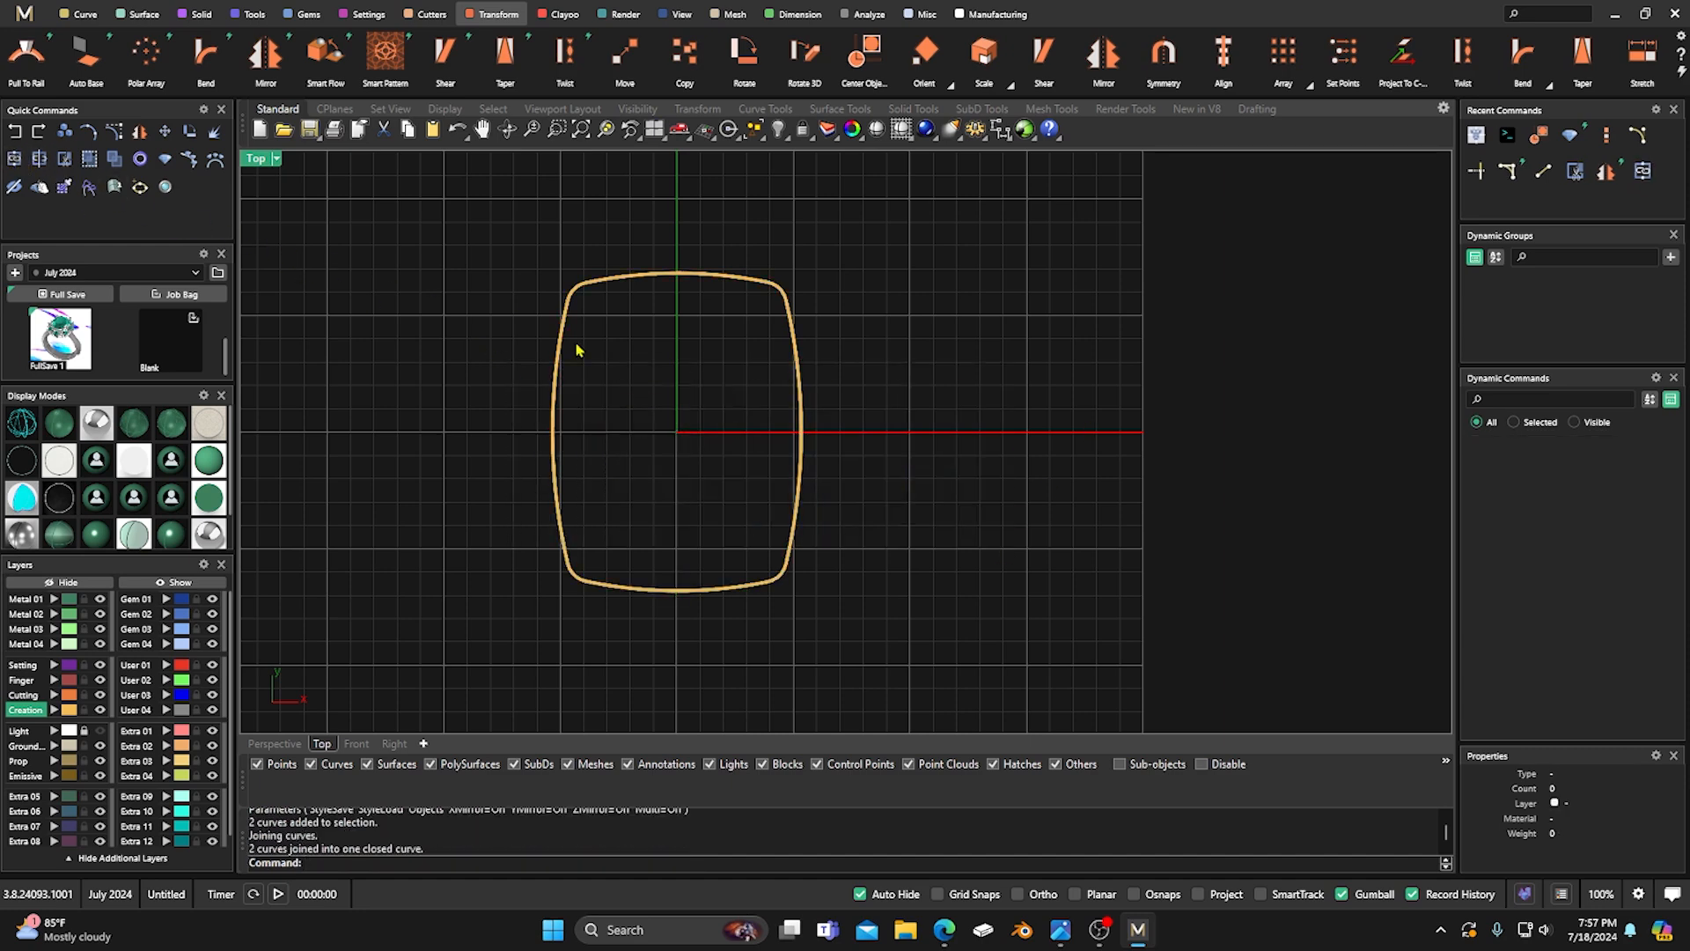
Examine the closed gem outline from several angles in a maximized Perspective view.
double_click(256, 164)
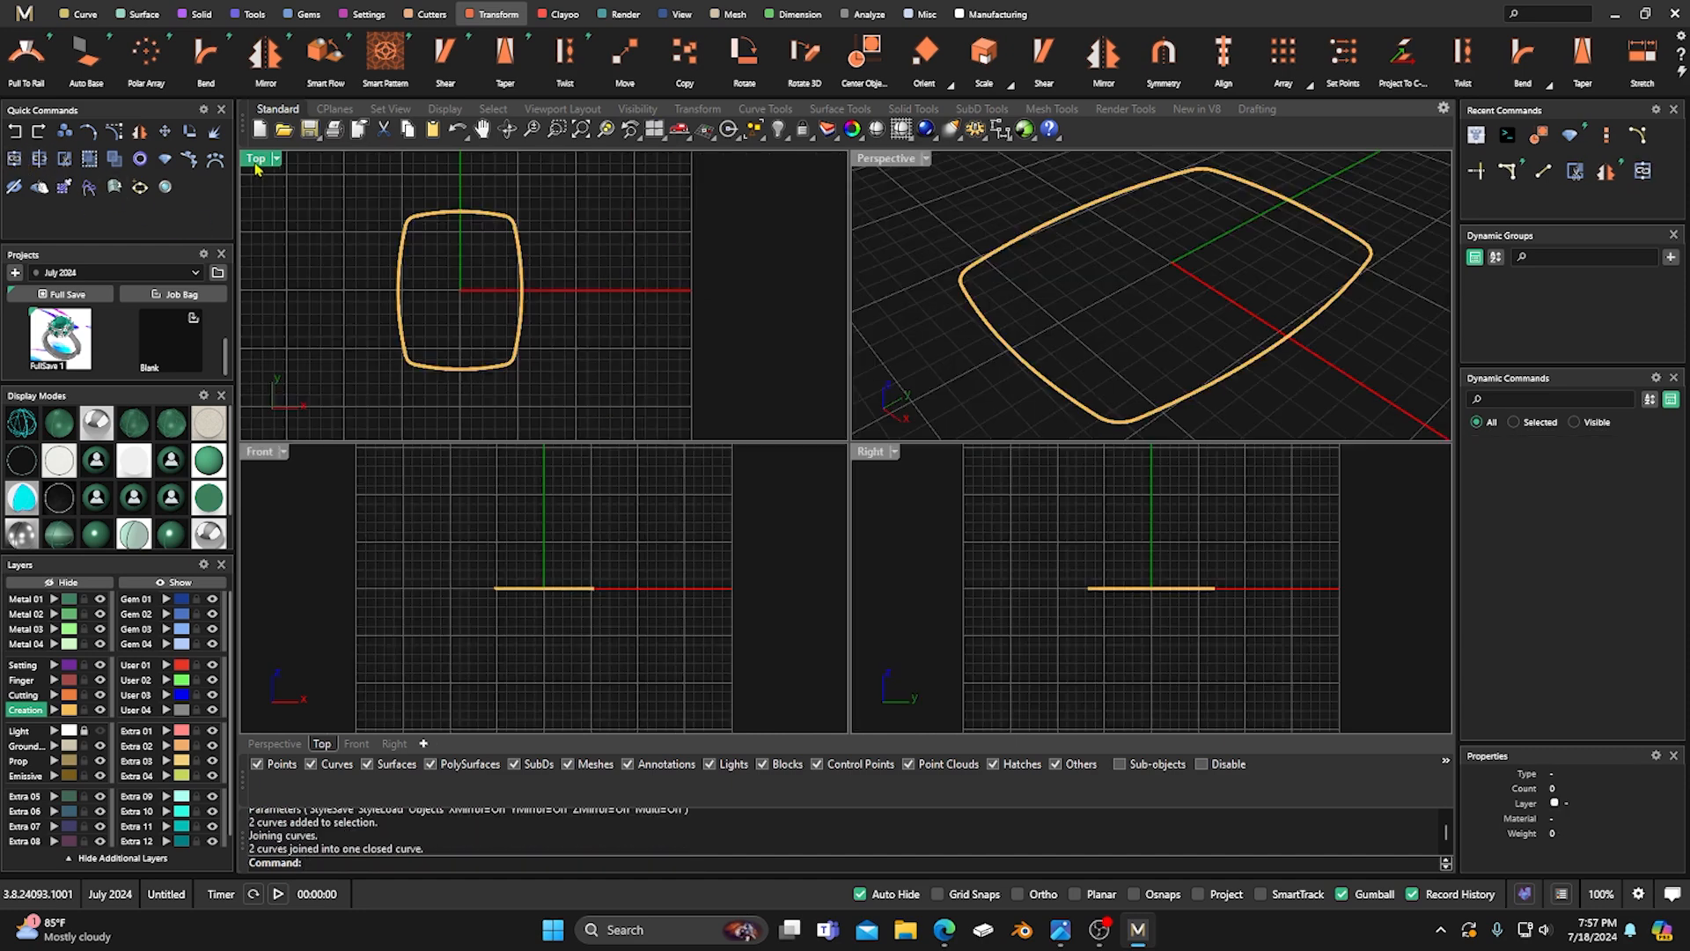
double_click(889, 158)
right_drag(748, 358, 777, 408)
click(843, 526)
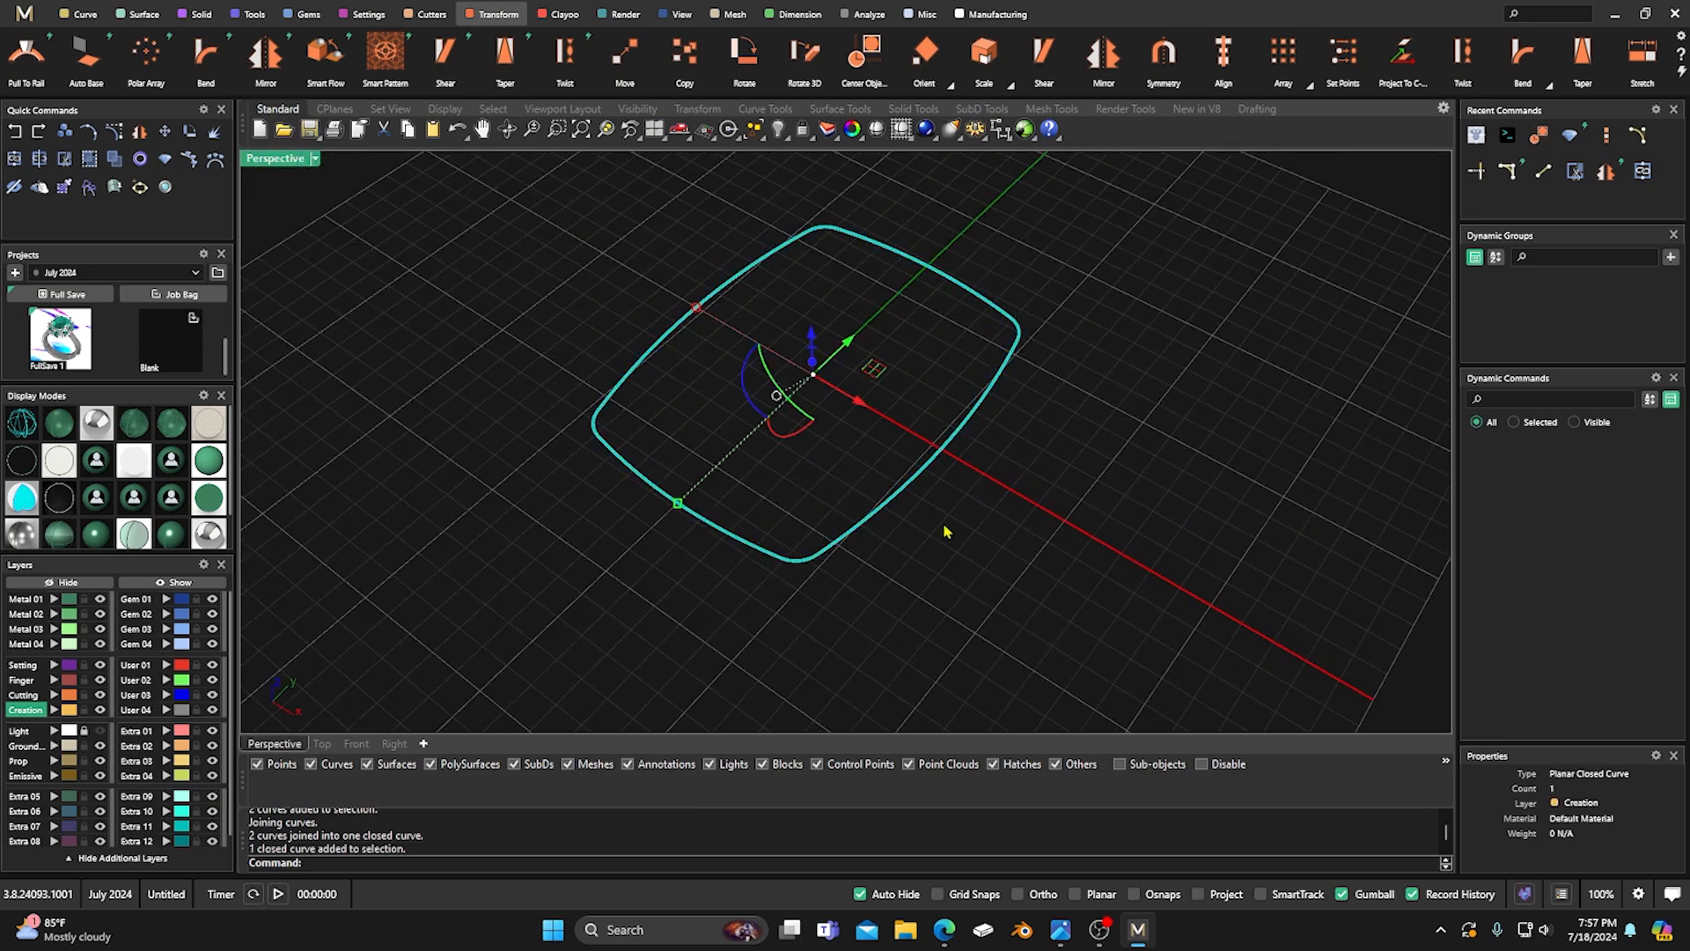
scroll(710, 555, down, 4)
click(668, 577)
right_drag(662, 609, 702, 562)
scroll(810, 459, up, 4)
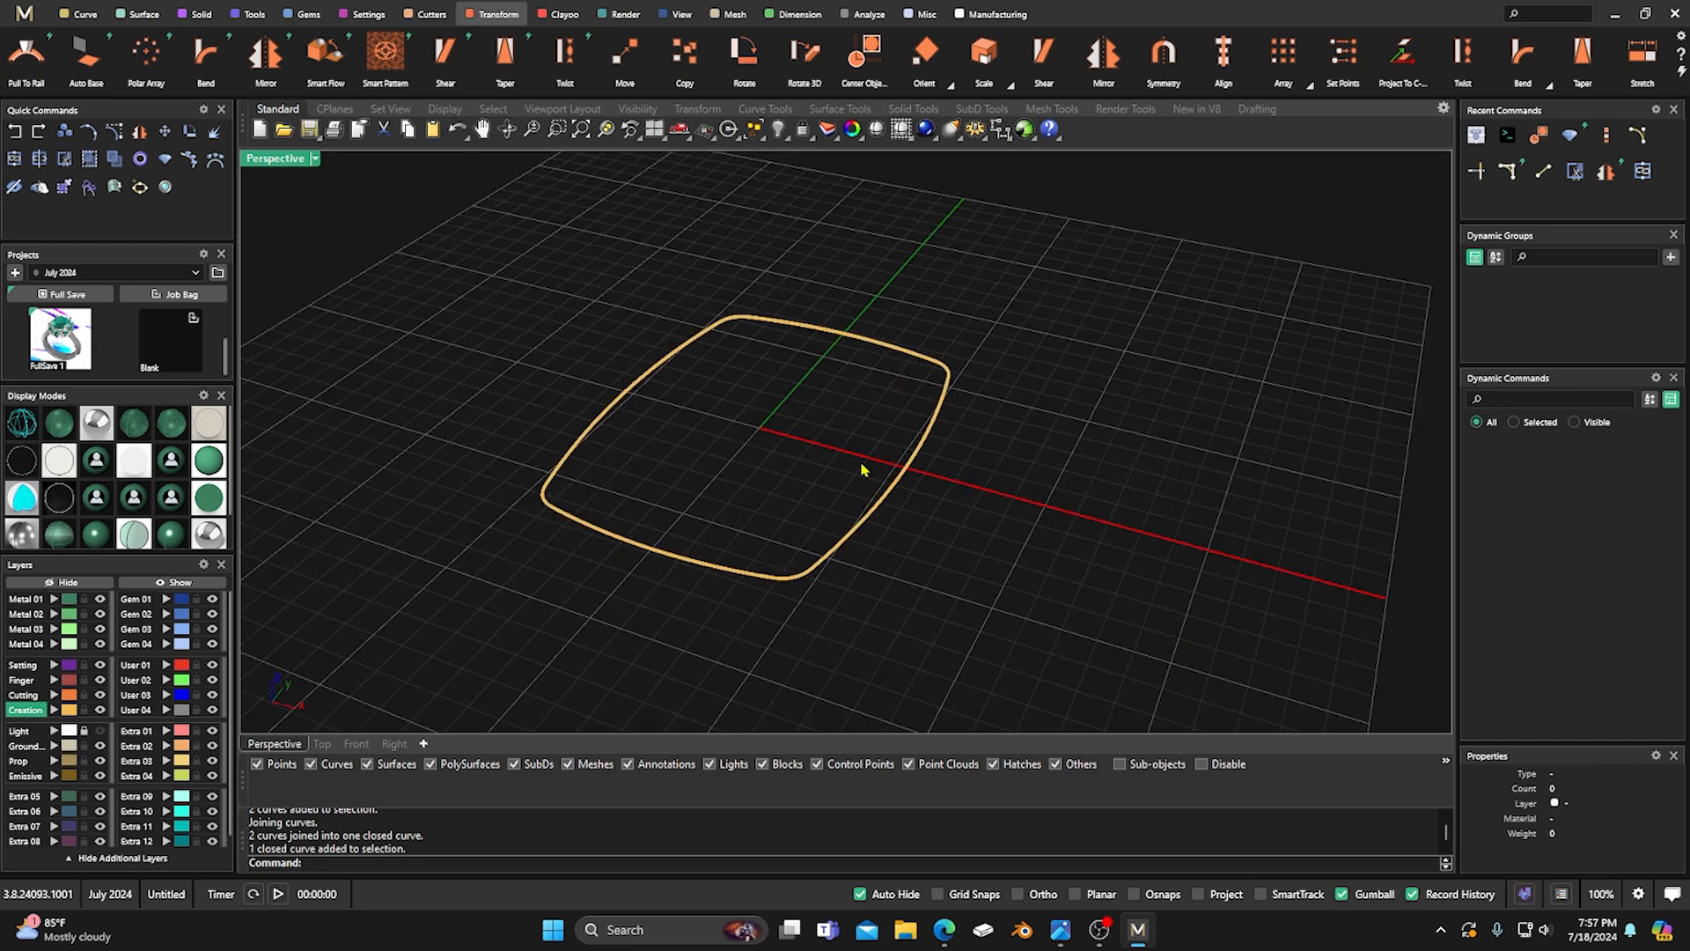
Start a custom gem from the closed outline curve without choosing any facet points.
click(310, 16)
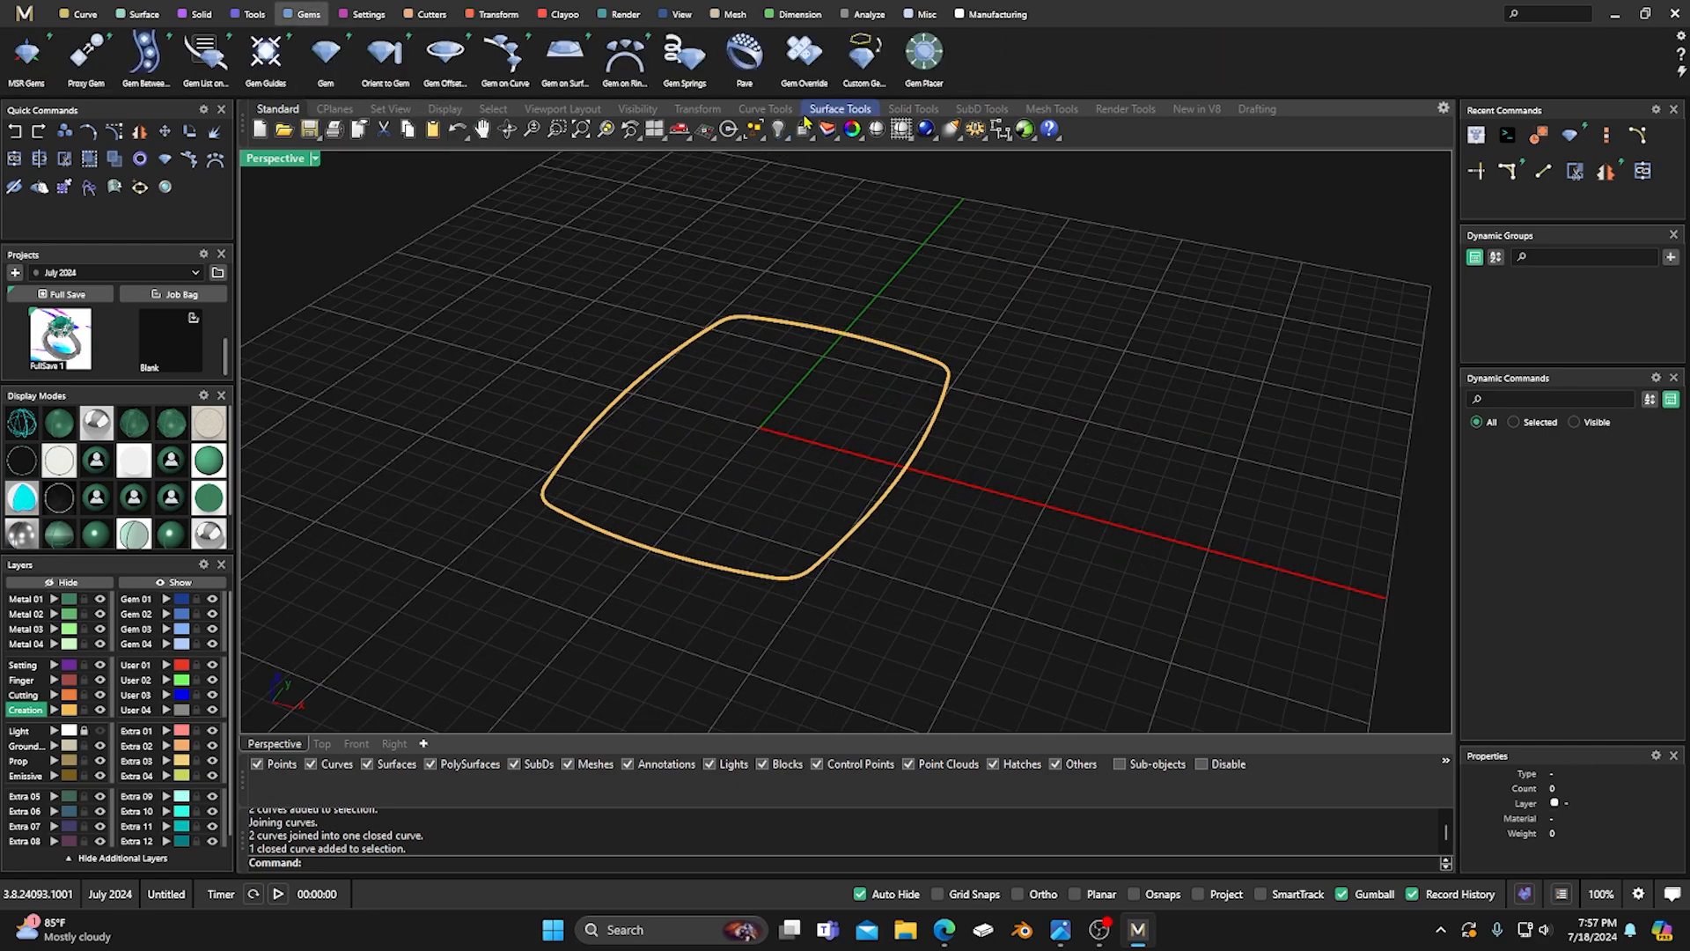
click(864, 53)
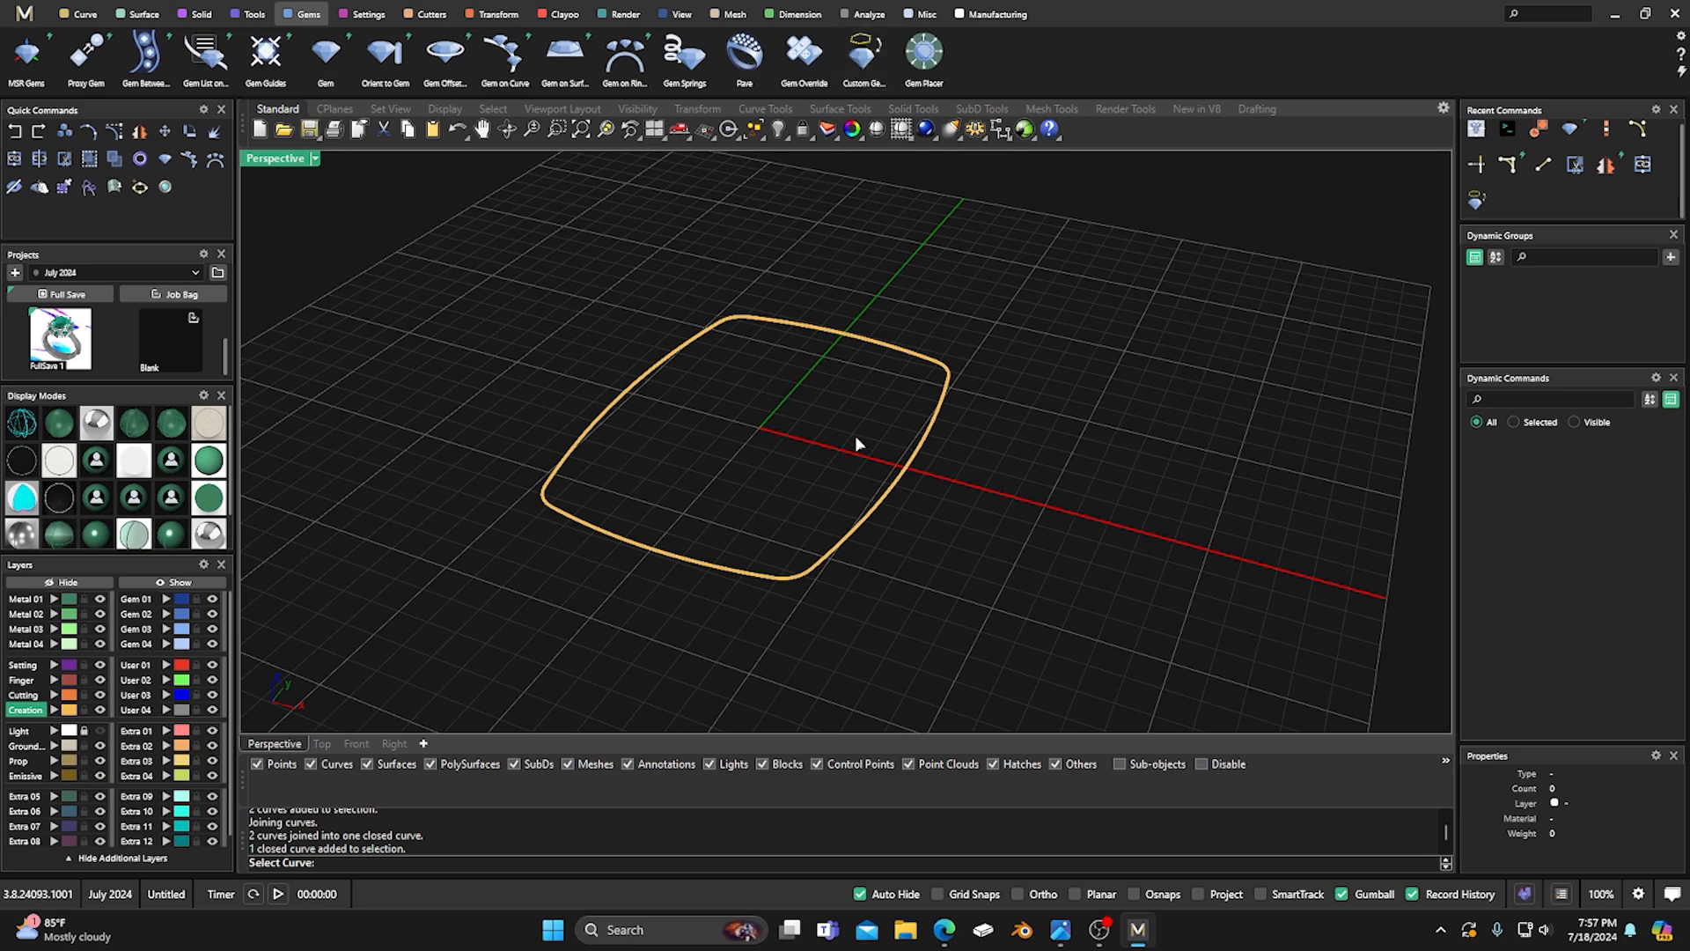
click(883, 508)
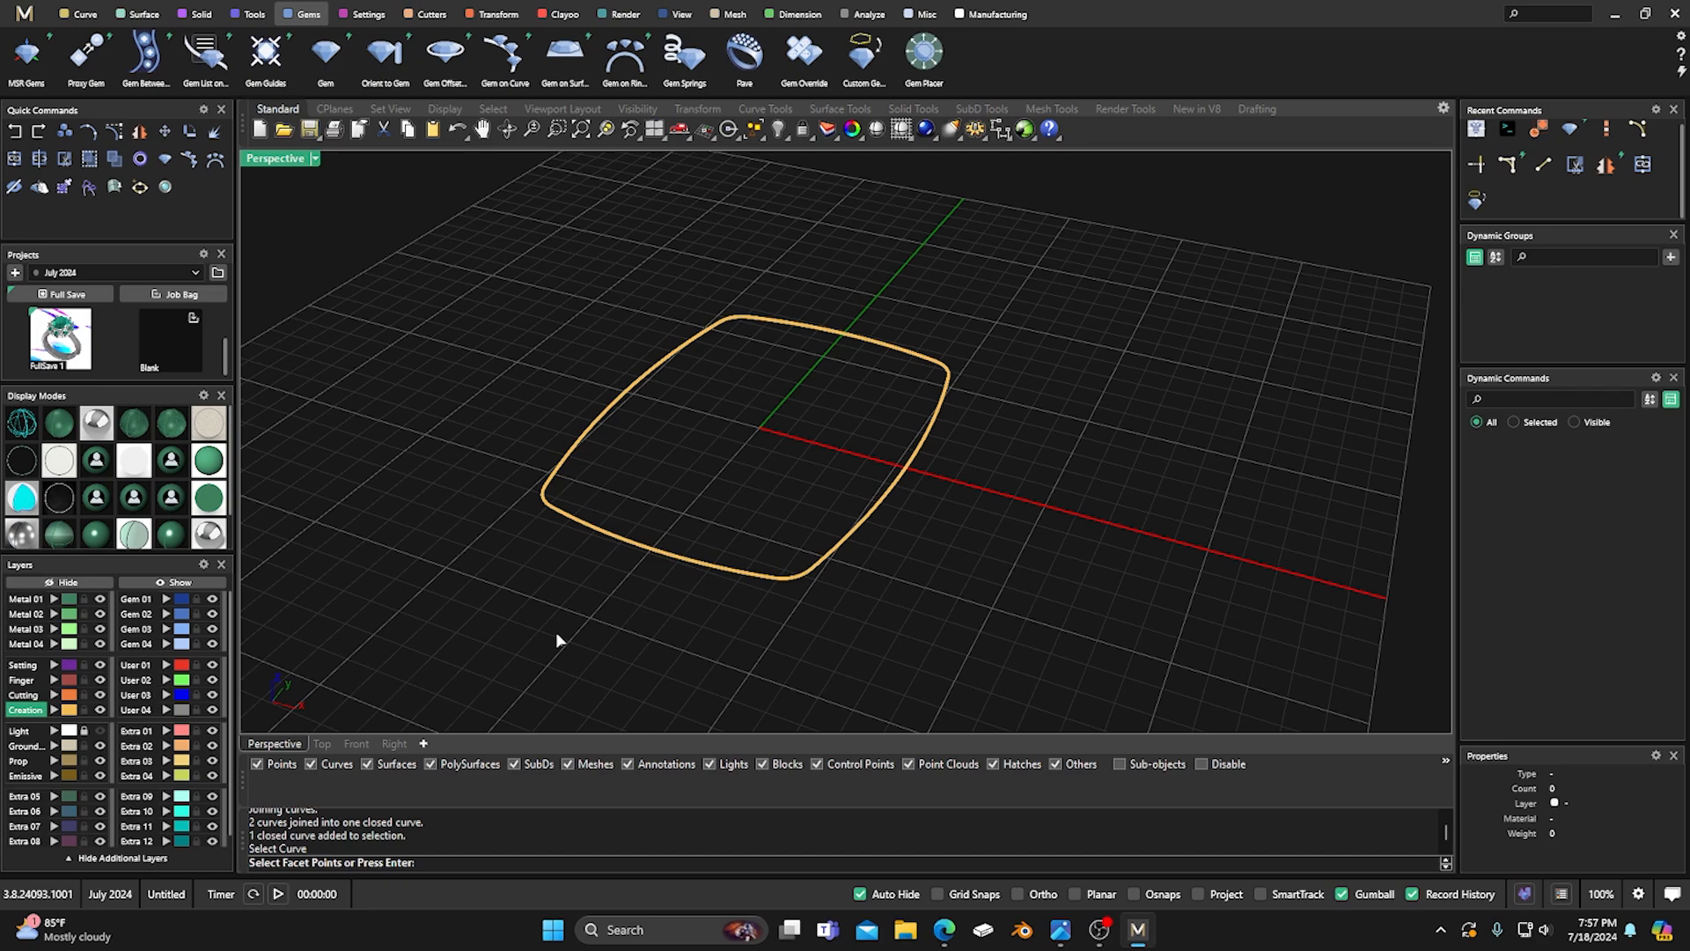
key(Return)
right_drag(691, 636, 604, 558)
right_drag(889, 509, 921, 532)
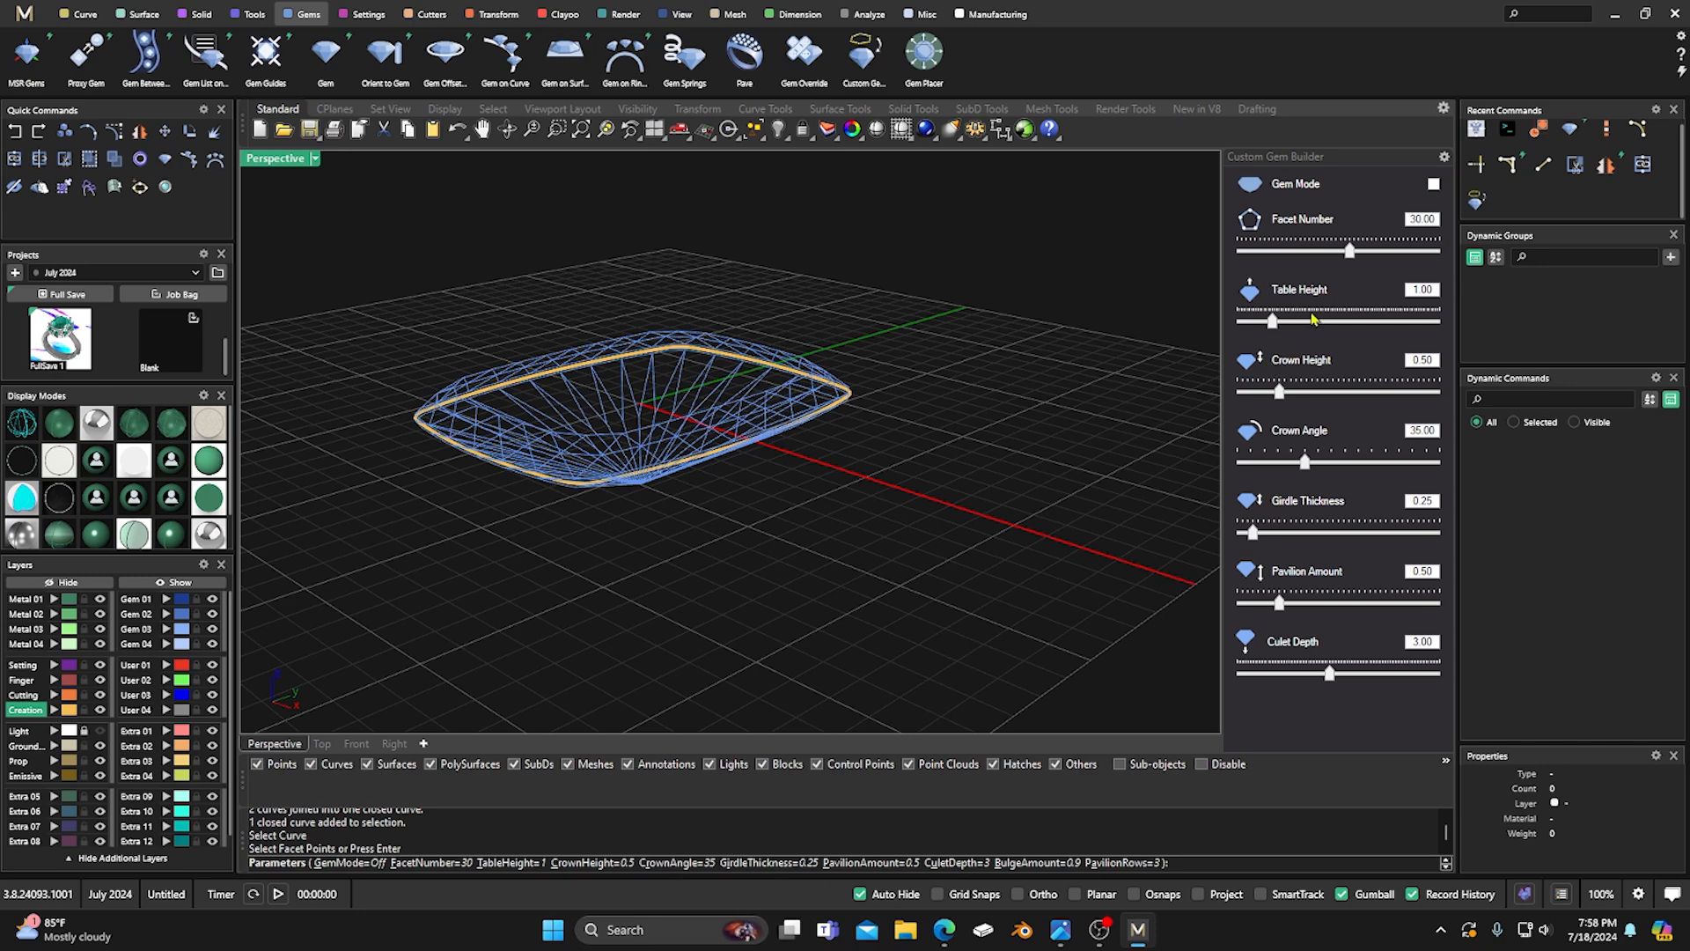
Set the custom gem's Table Height to 1.45, and try a Crown Angle of 25 before restoring it to 35.
drag(1274, 323, 1293, 331)
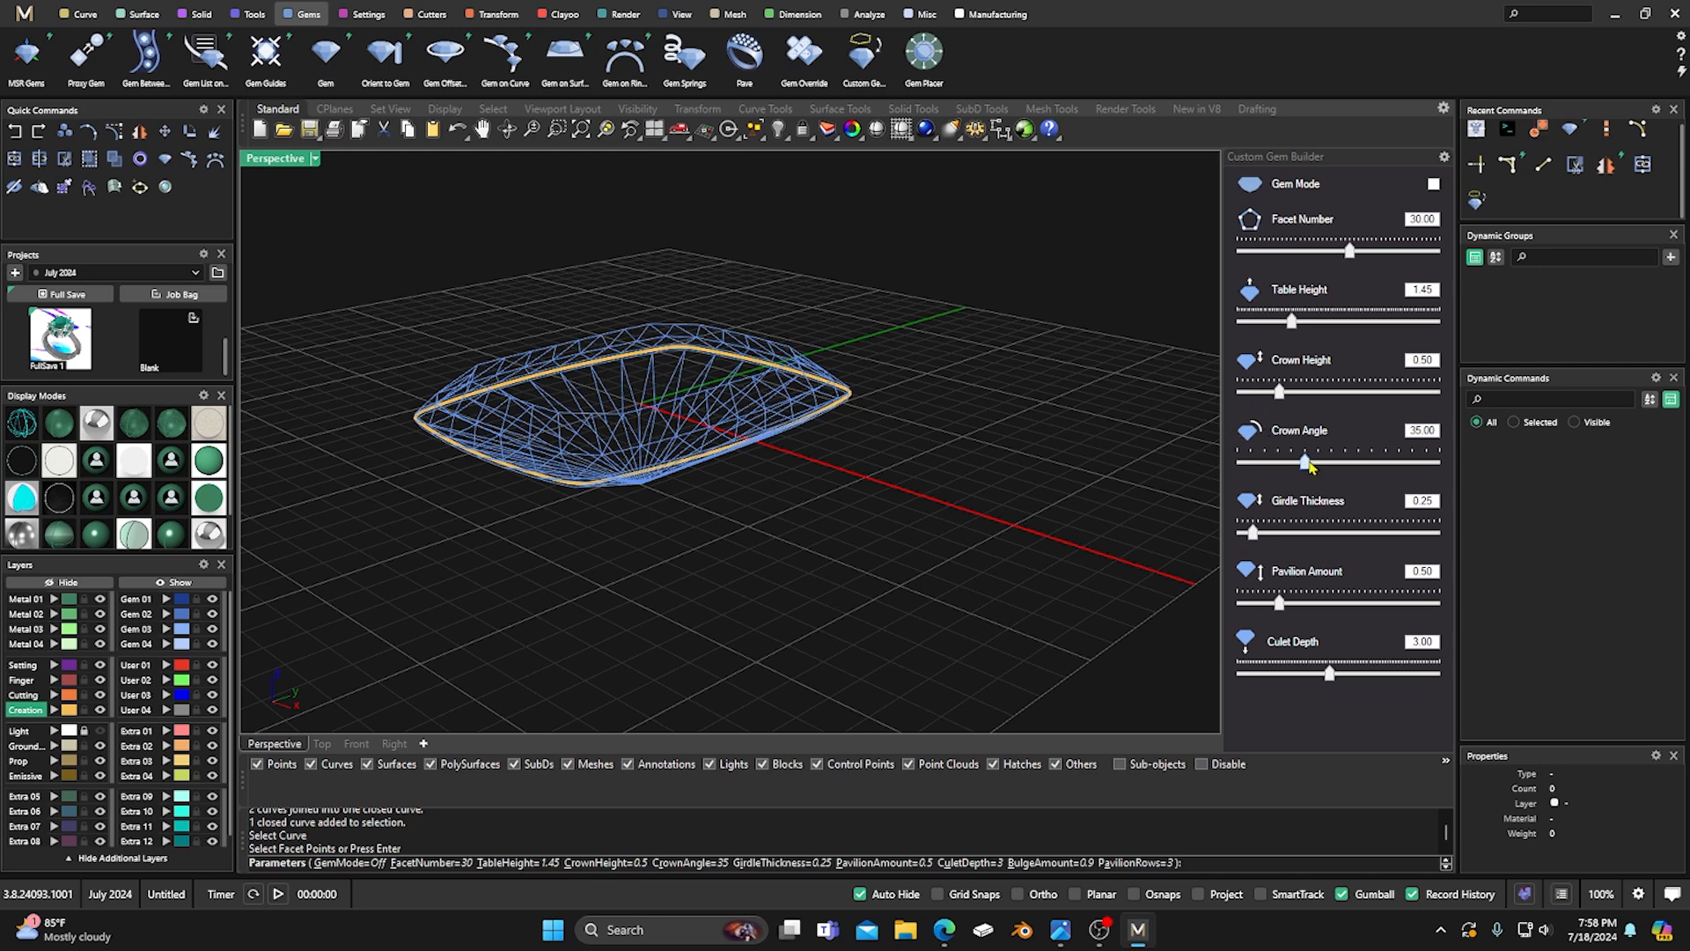
drag(1303, 467, 1277, 465)
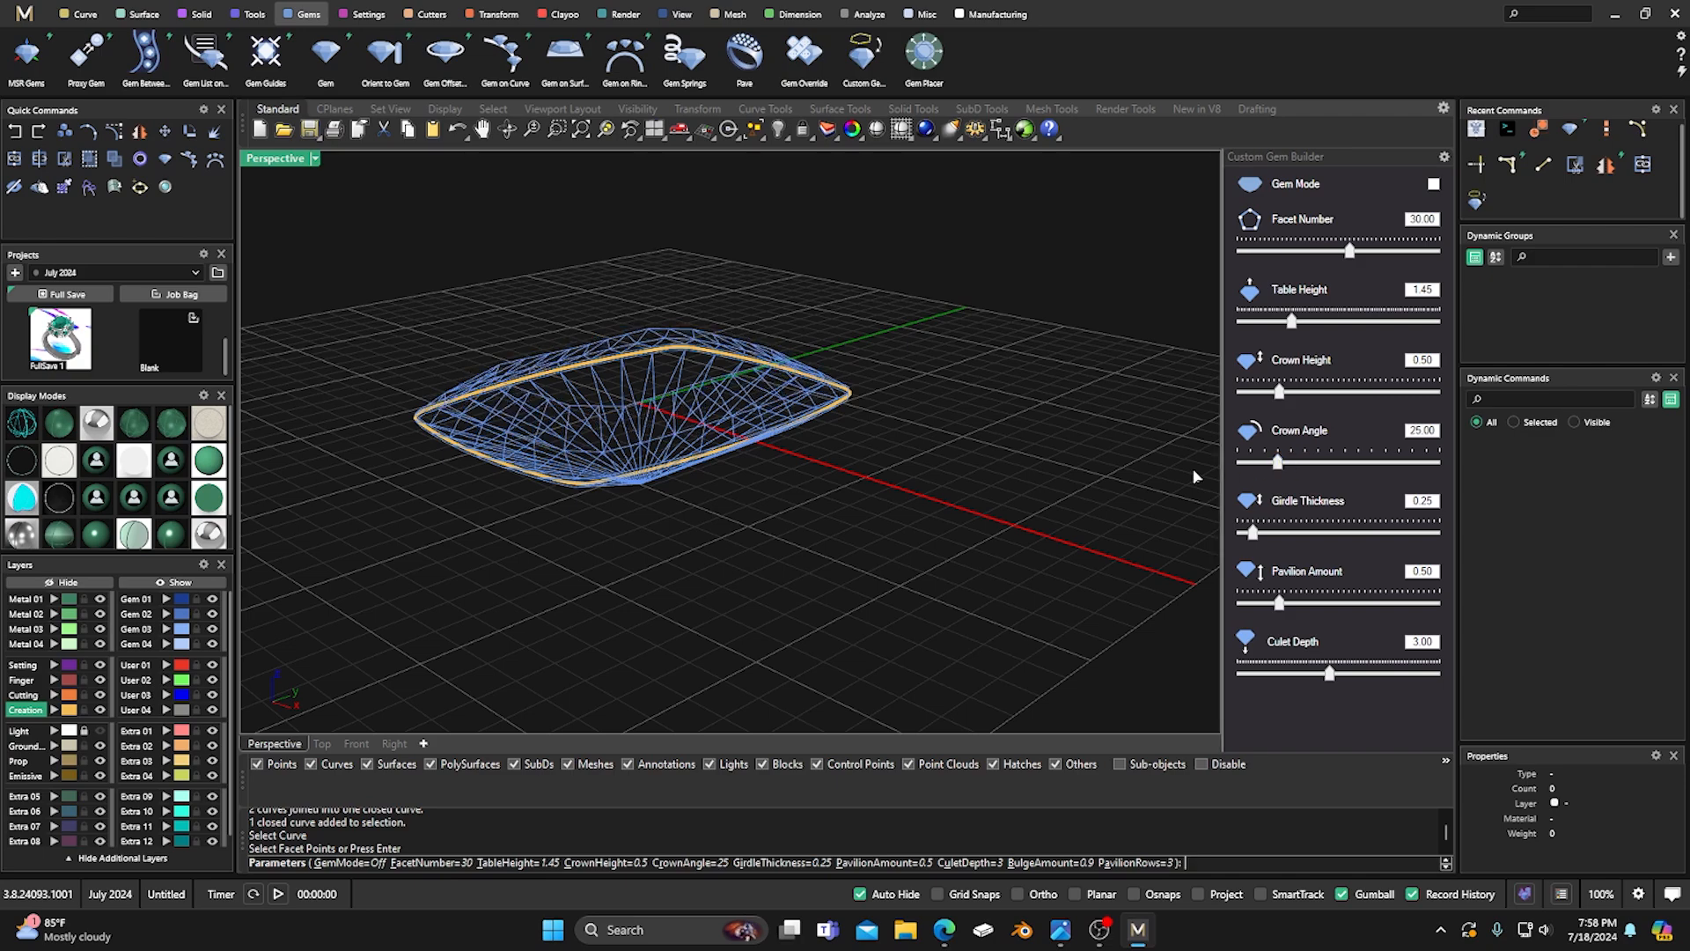
drag(1276, 464, 1305, 464)
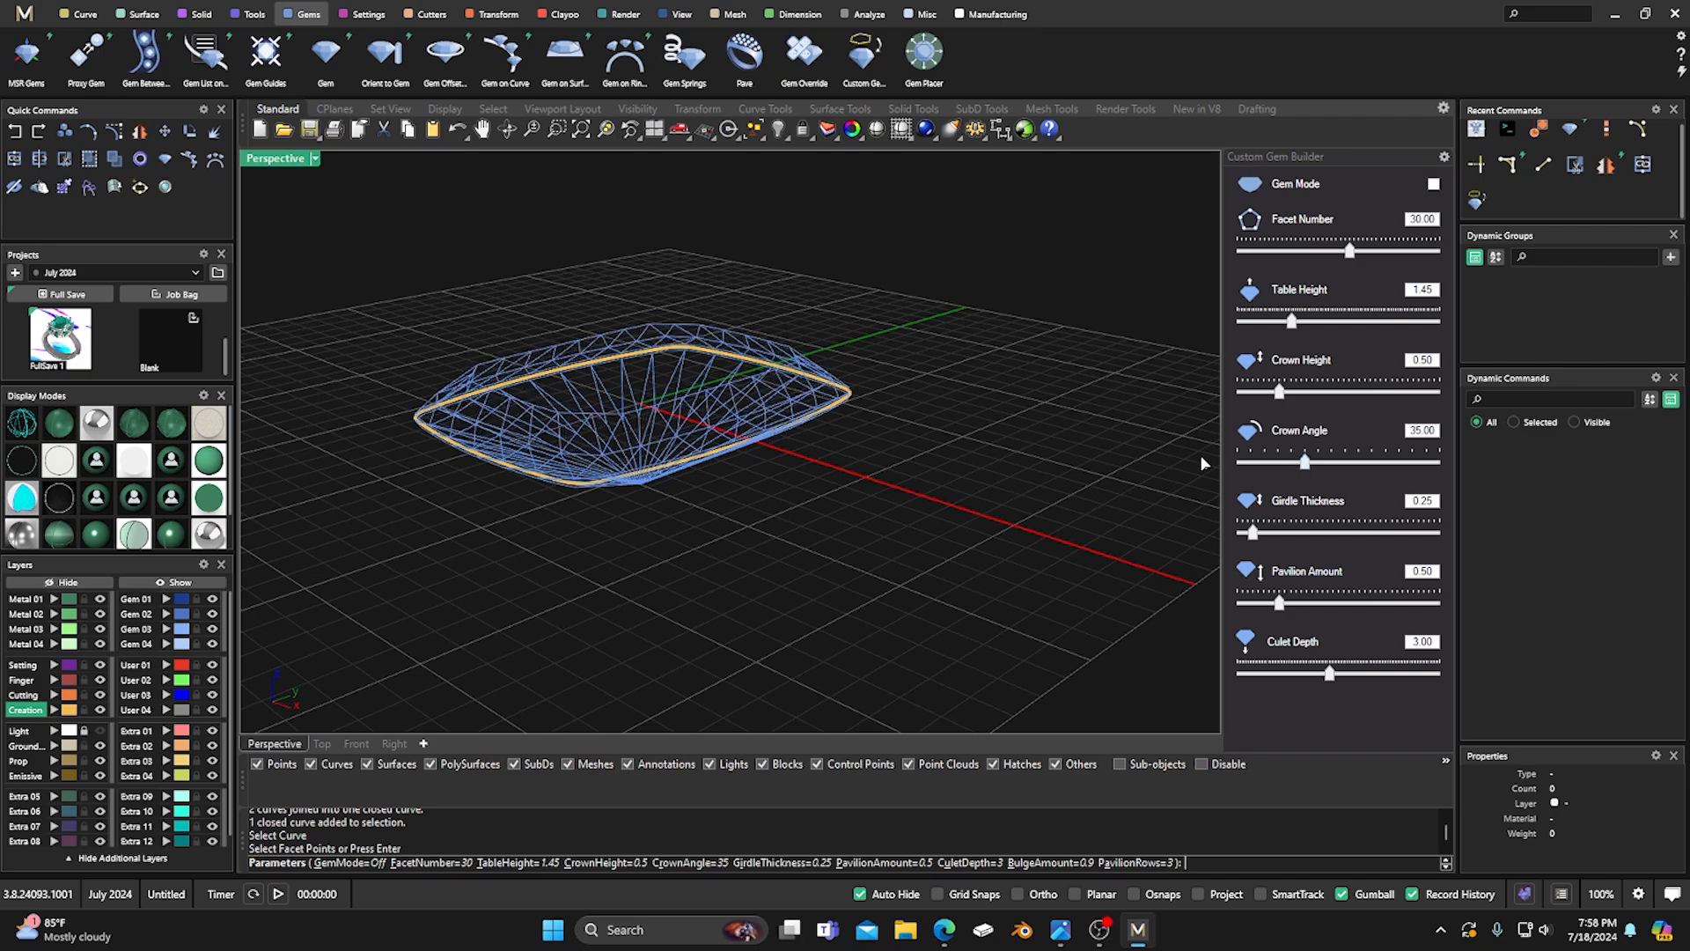
Set the custom gem's Culet Depth to 4.30 and turn on Gem Mode.
right_drag(1098, 480, 1102, 435)
drag(1329, 675, 1368, 669)
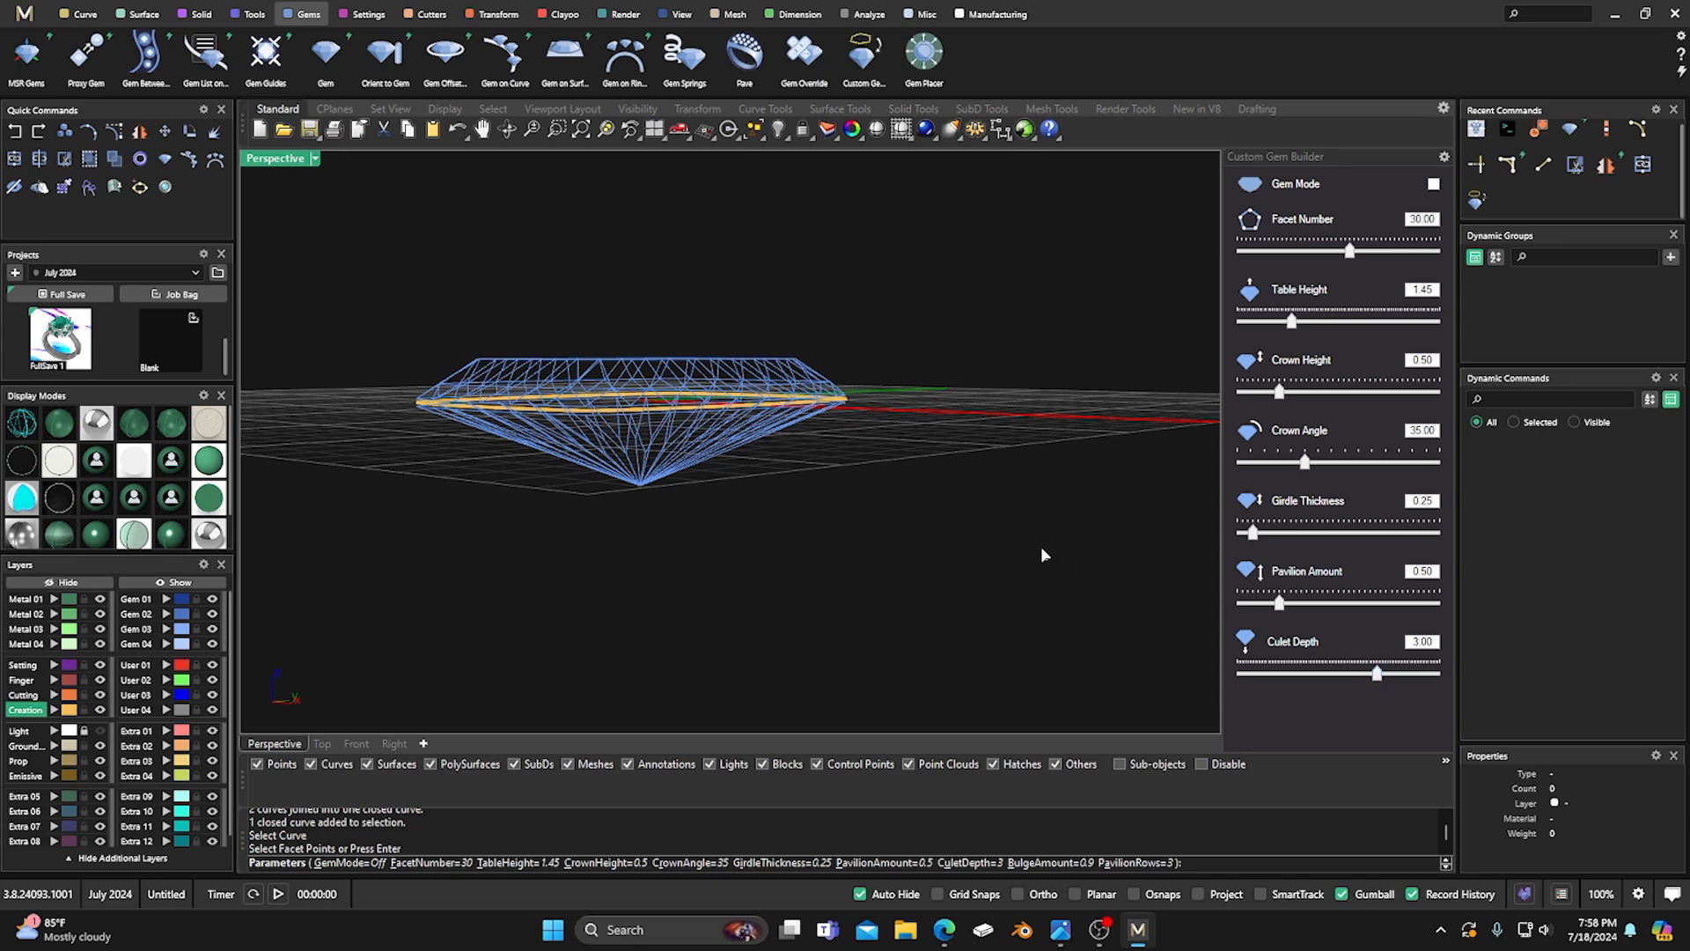
right_drag(1042, 548, 1023, 574)
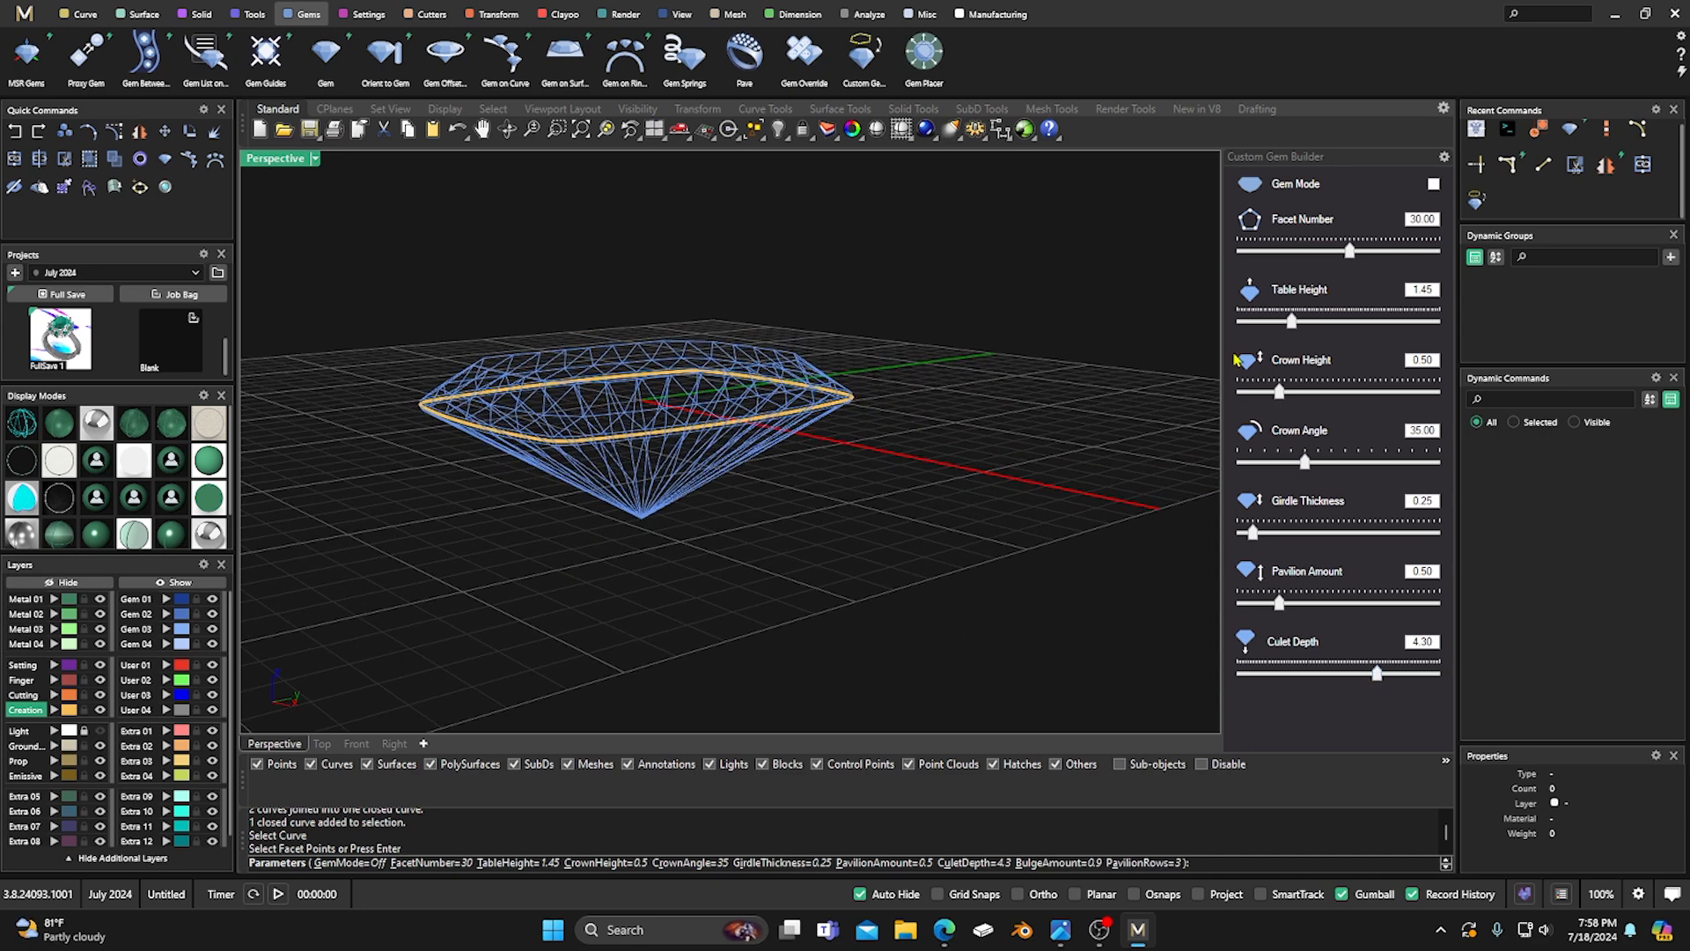
click(1434, 186)
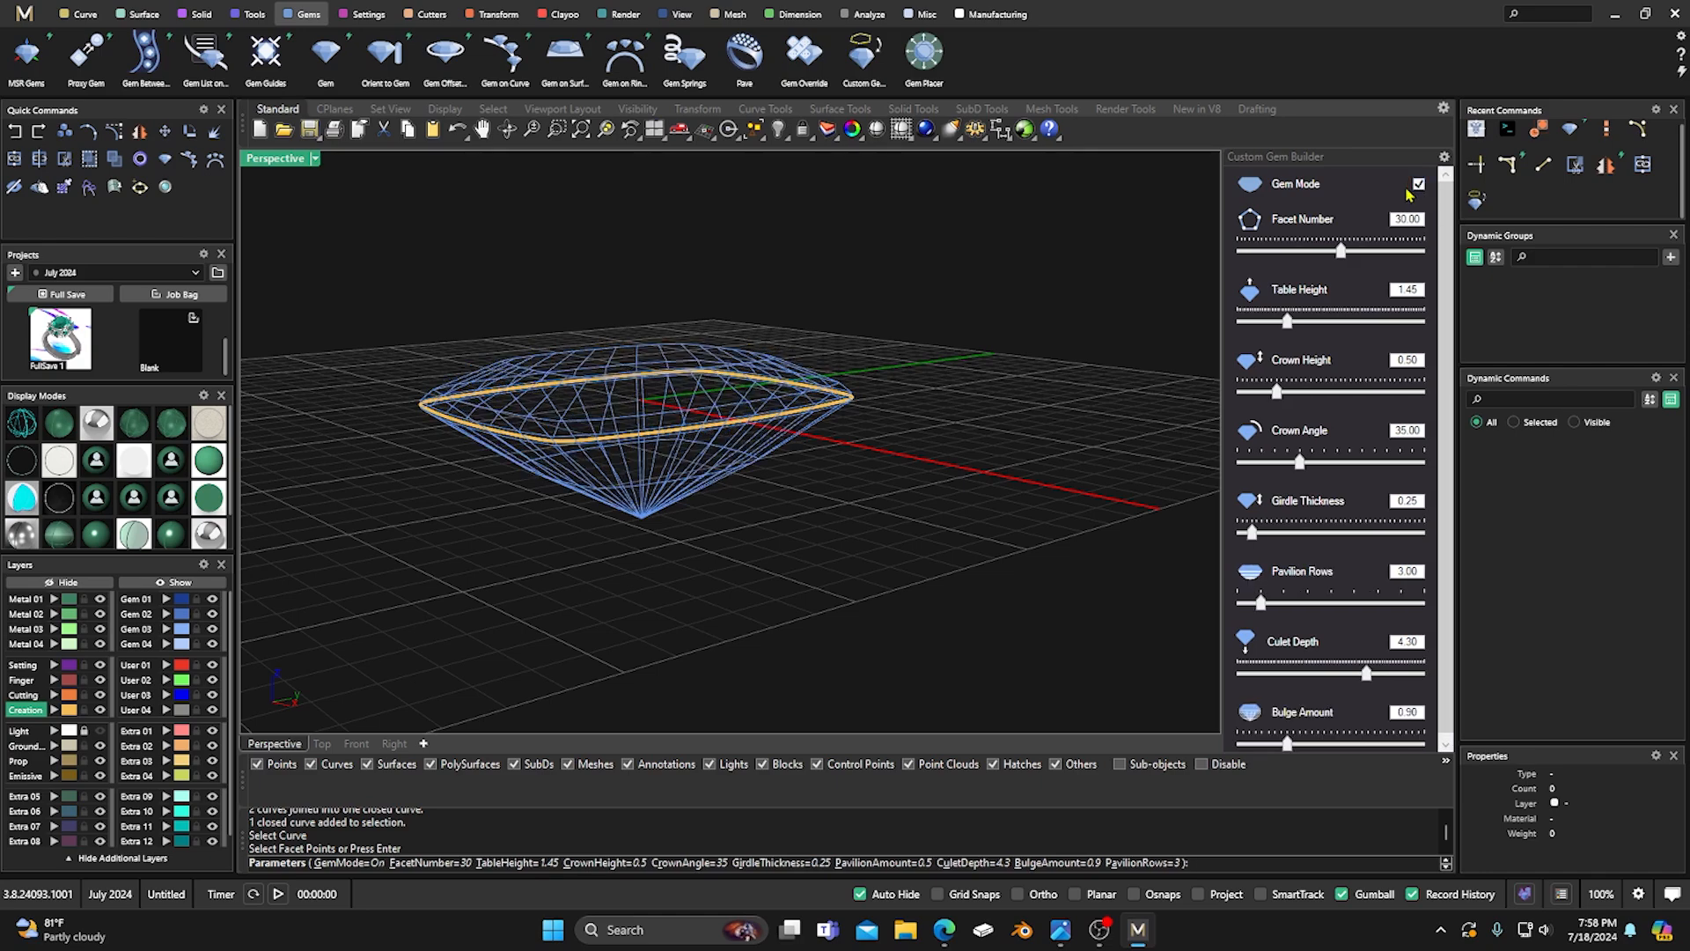
right_drag(1057, 476, 1206, 652)
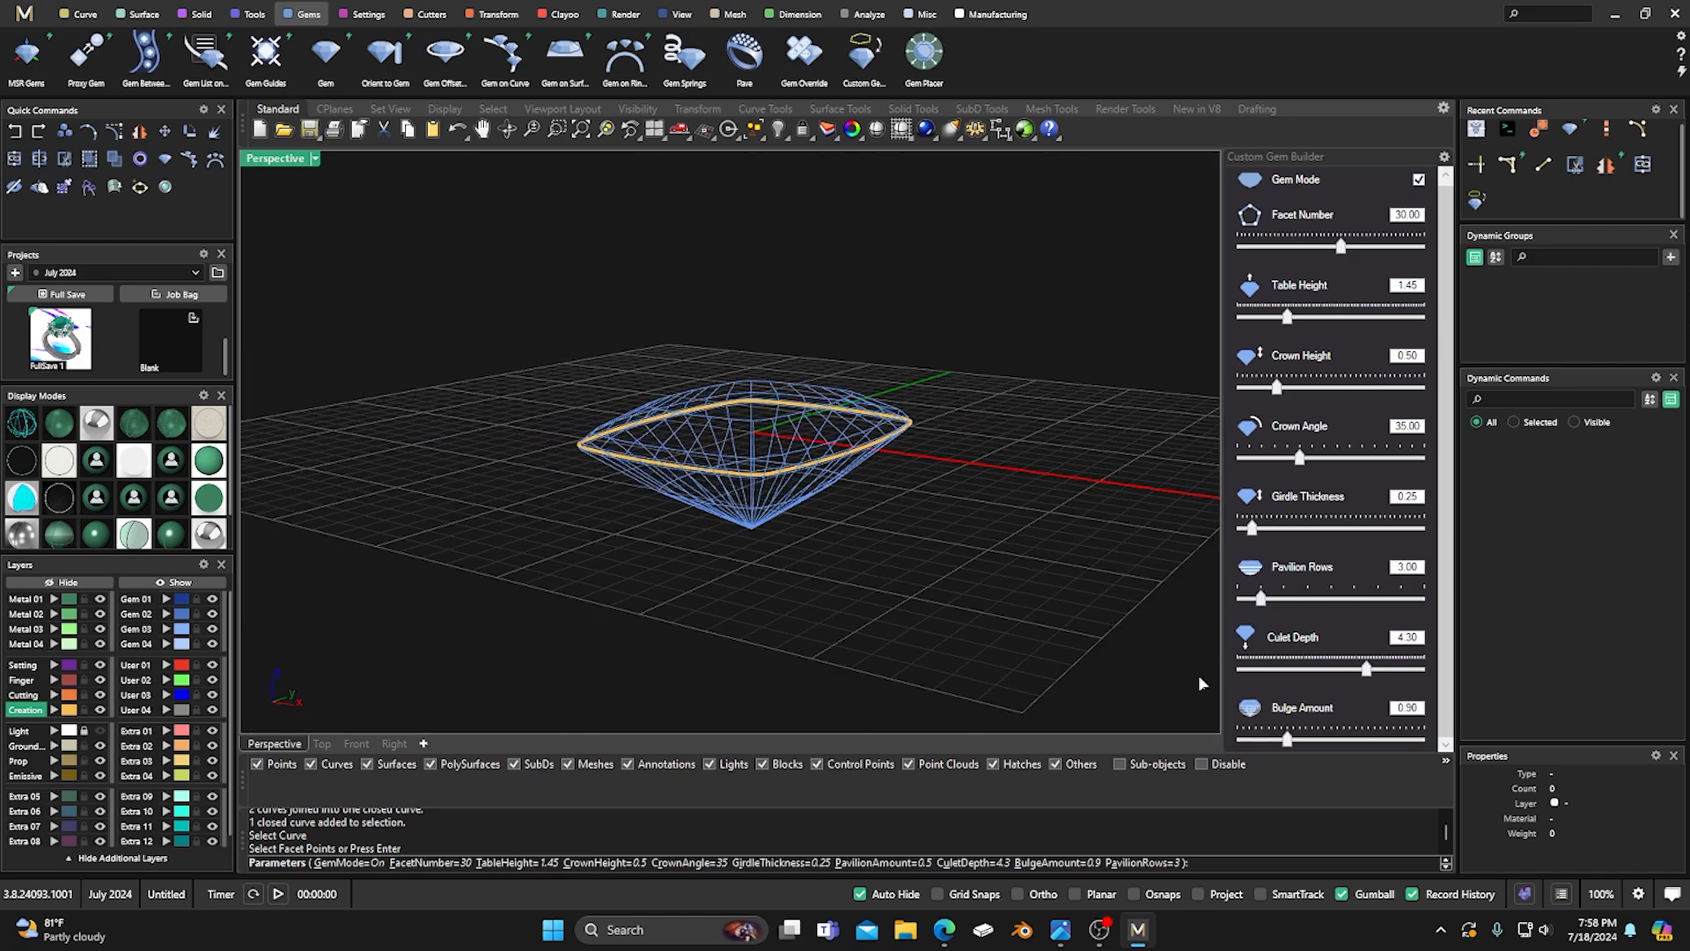
Set the Bulge Amount to 1.80 and Girdle Thickness to 0.4, and build the custom gem.
right_drag(1008, 694, 1060, 657)
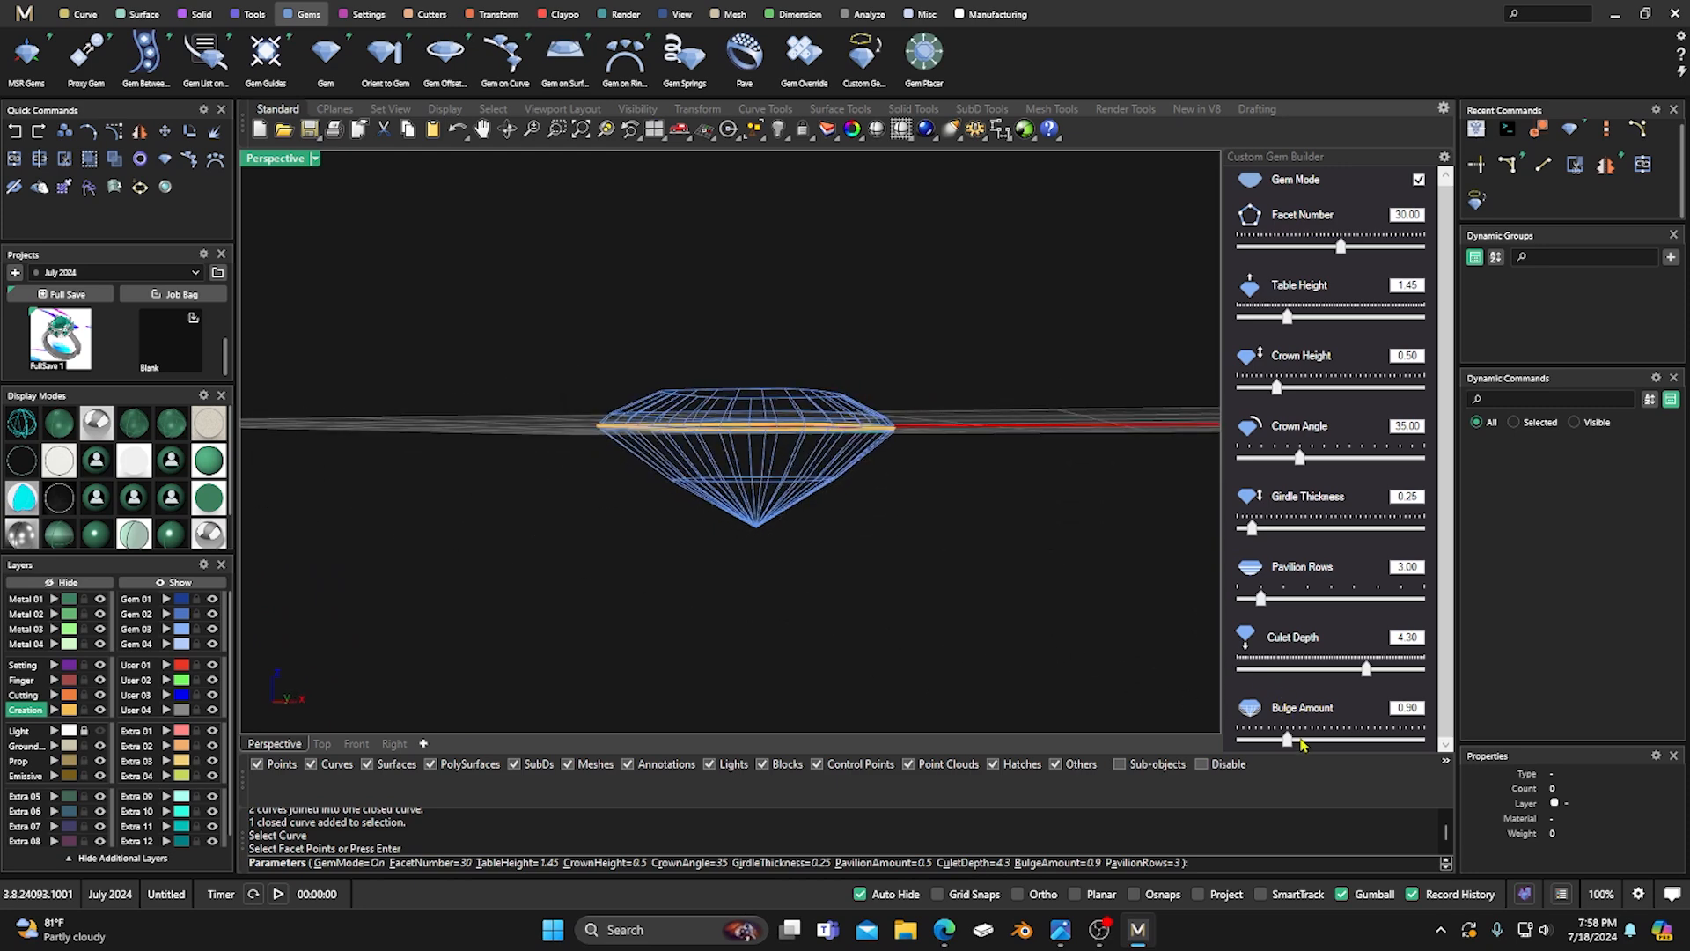
drag(1294, 740, 1399, 740)
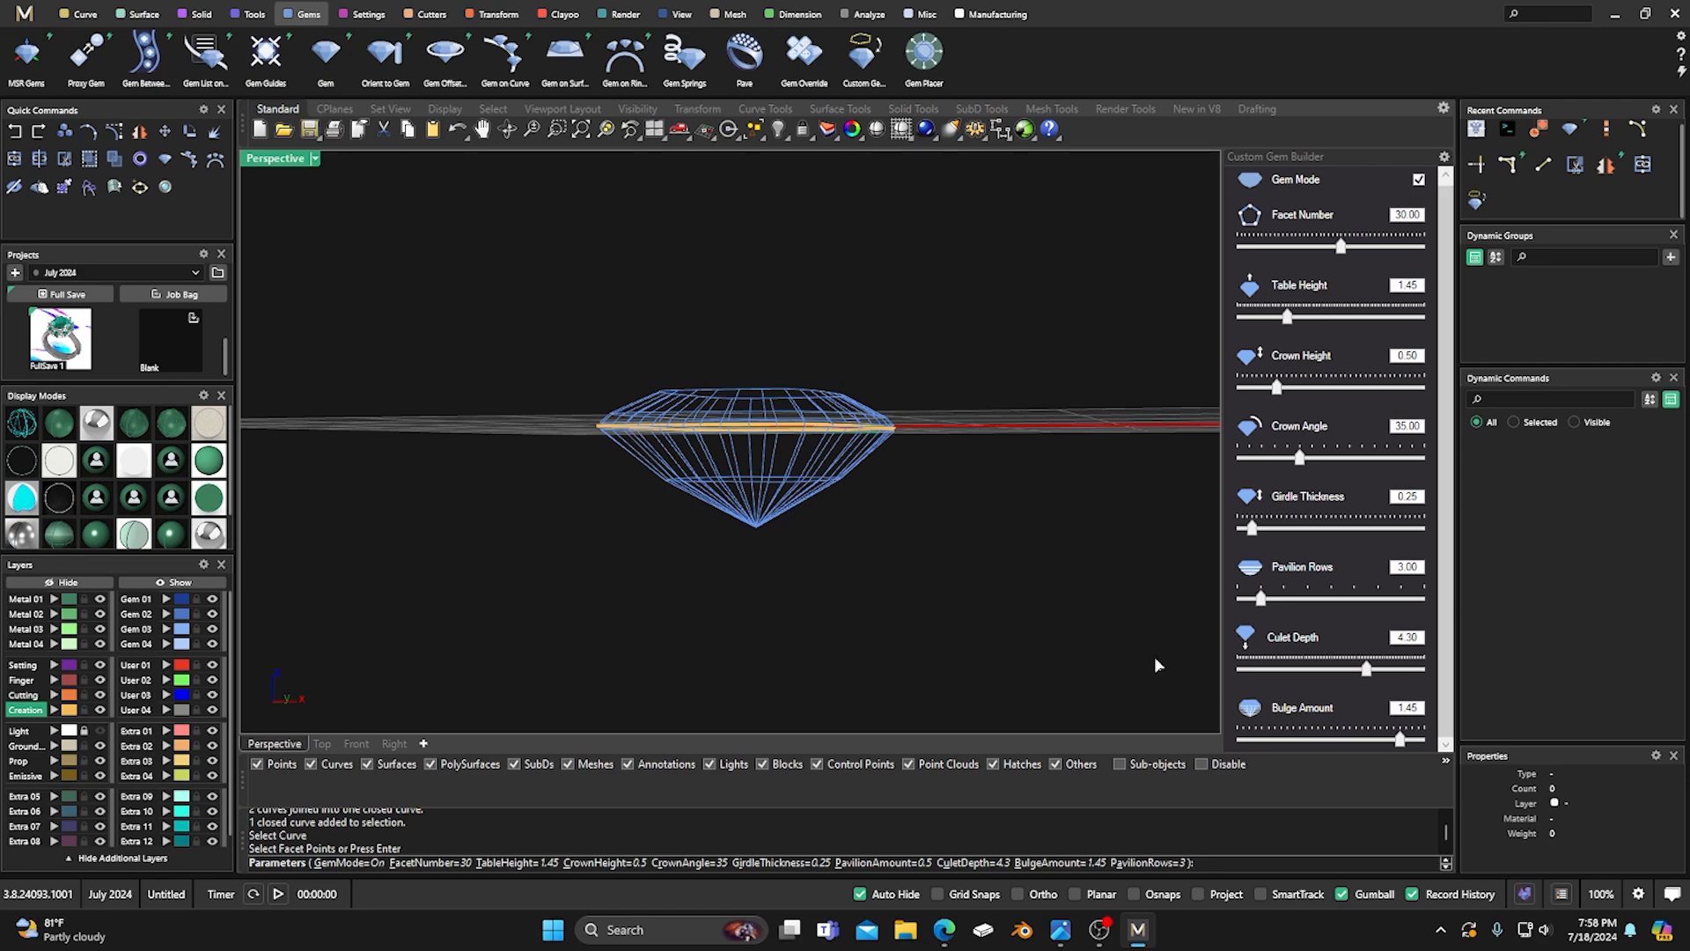
mouse_move(963, 561)
right_down()
mouse_move(993, 563)
mouse_move(977, 596)
mouse_move(901, 649)
mouse_move(964, 542)
mouse_move(947, 563)
mouse_move(911, 516)
right_up()
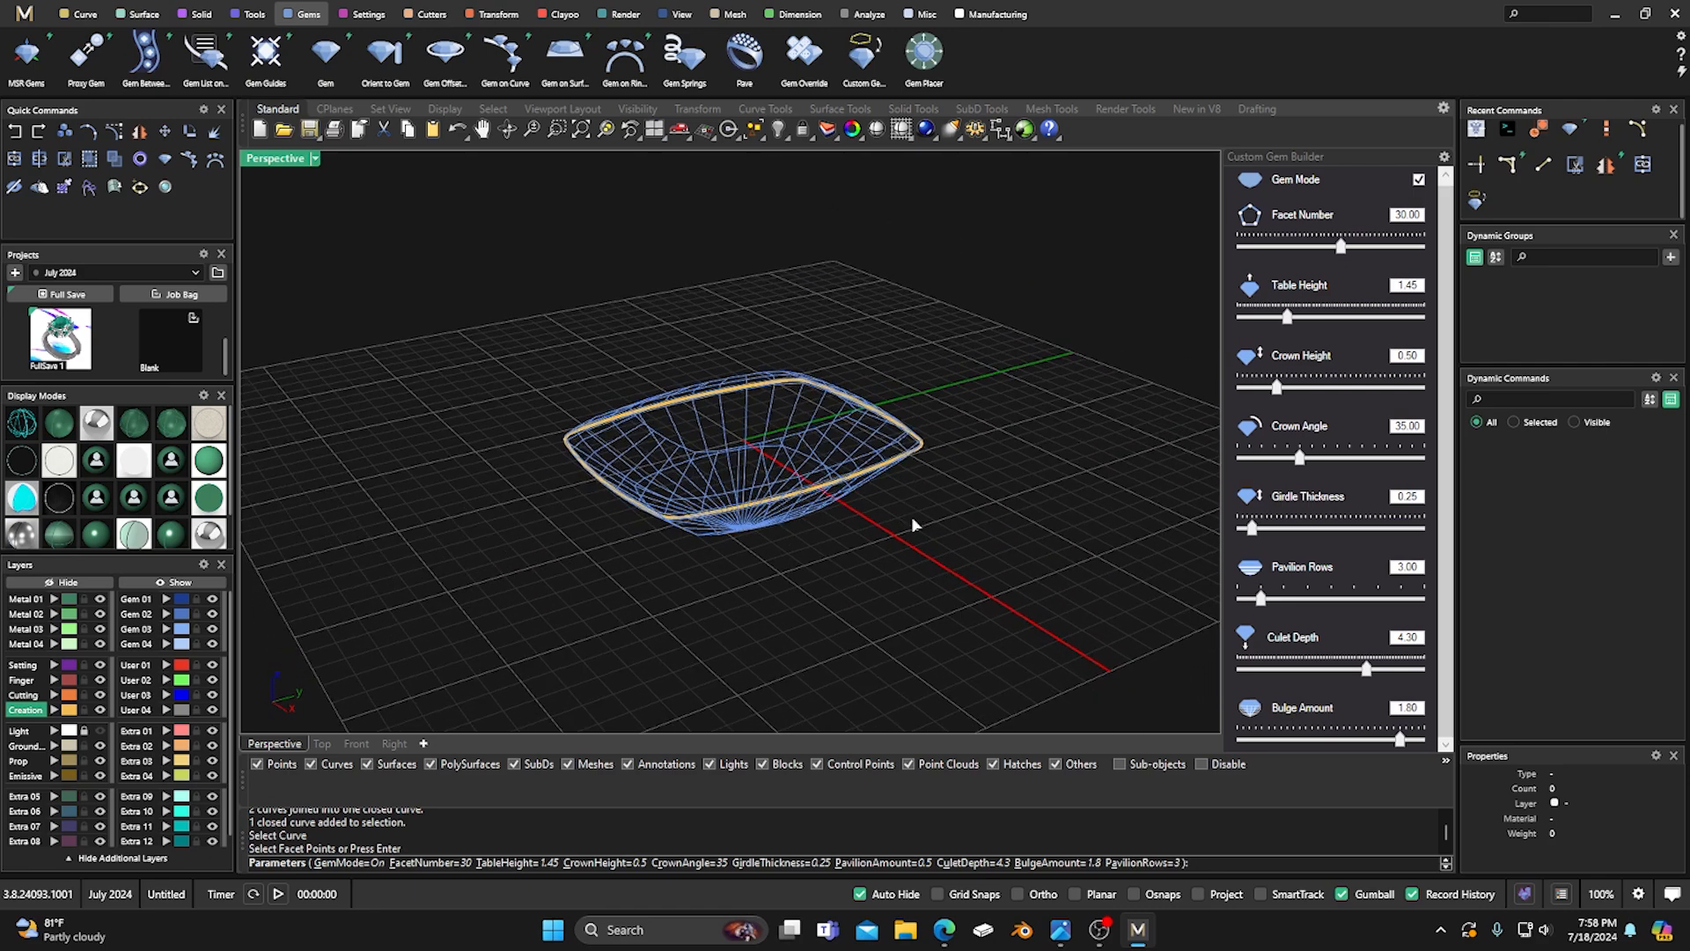
right_click(912, 516)
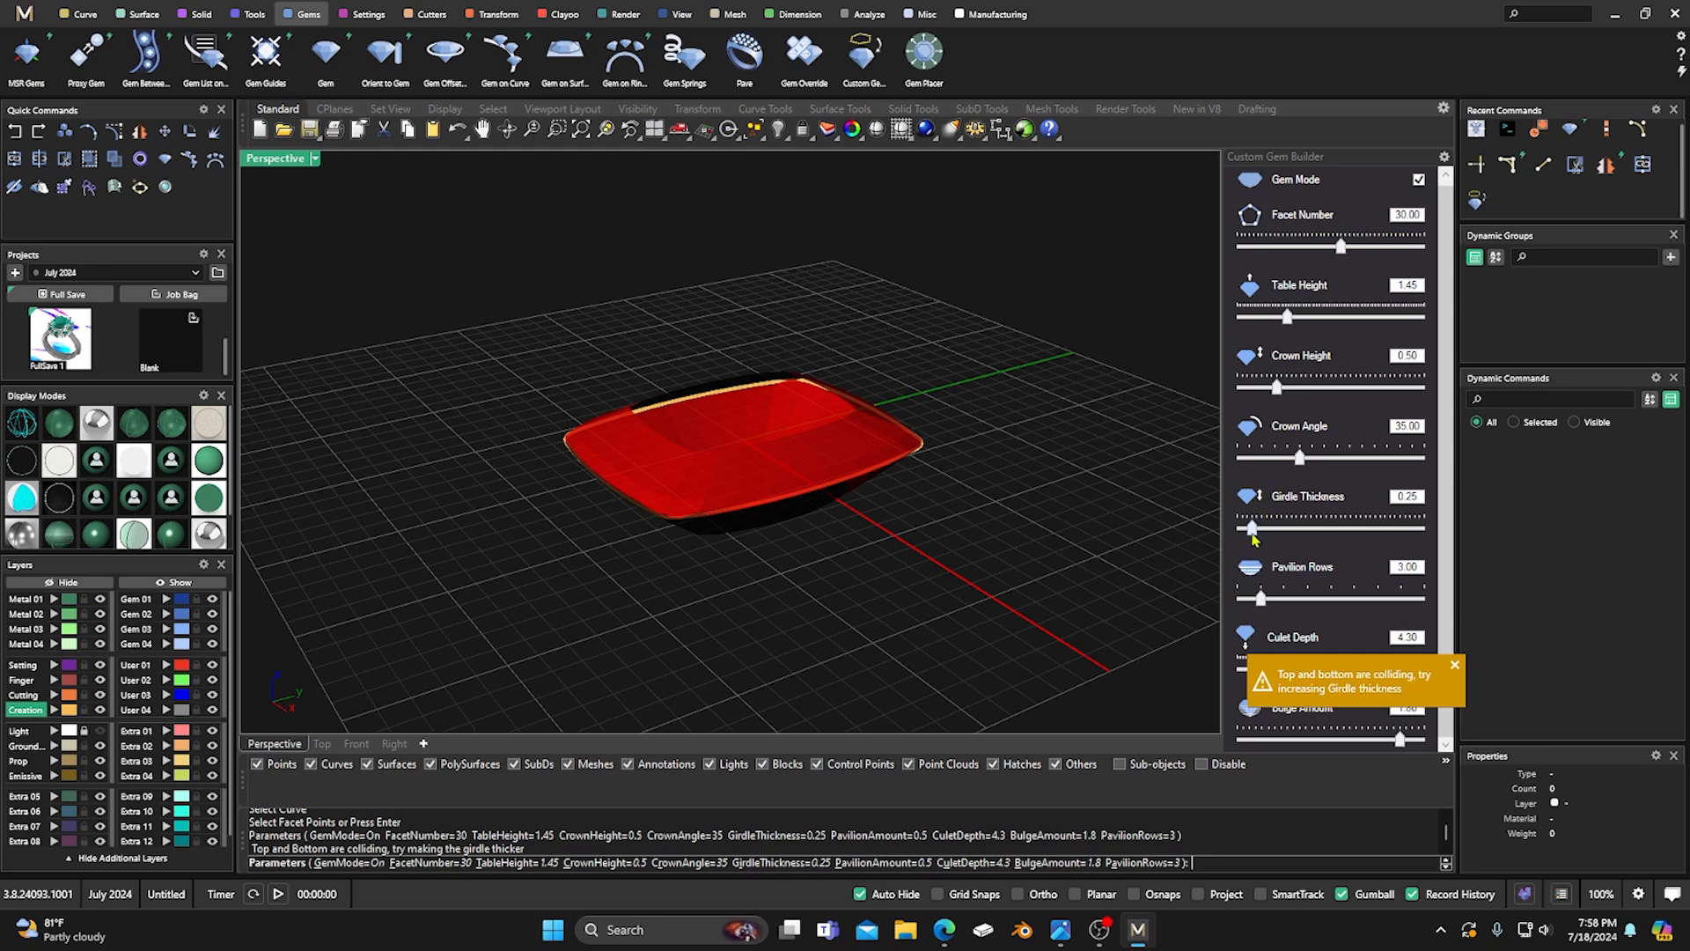
drag(1255, 532, 1270, 531)
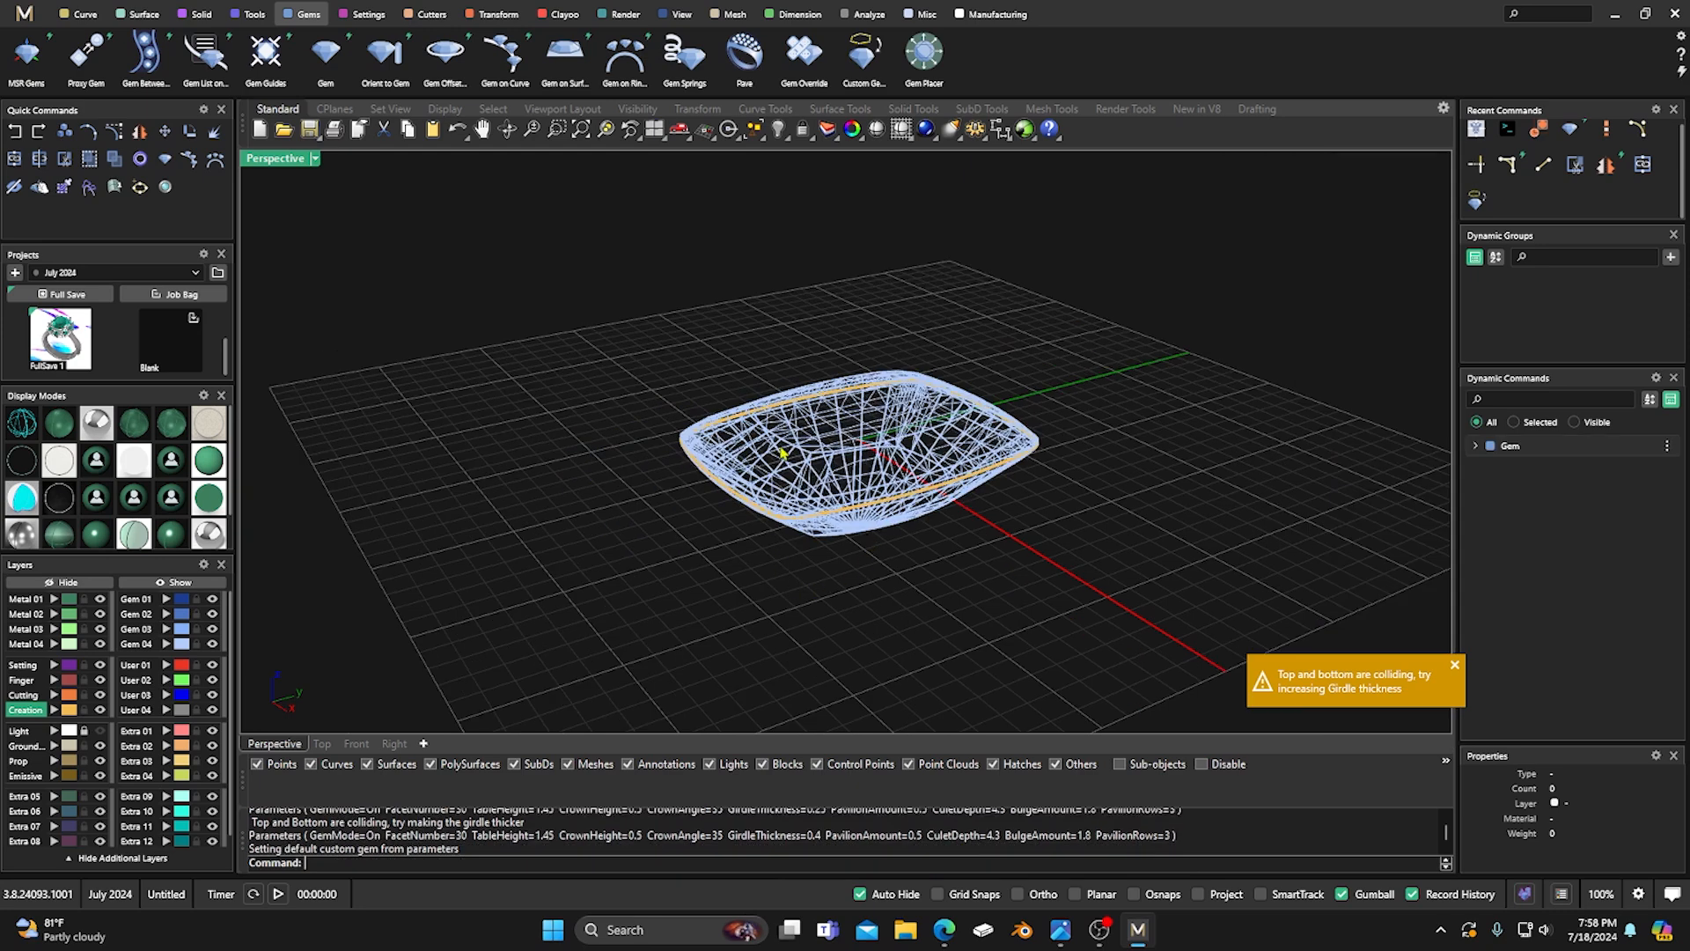
Move the finished gem to the Gem 01 layer and examine its crown from above.
click(783, 452)
click(161, 593)
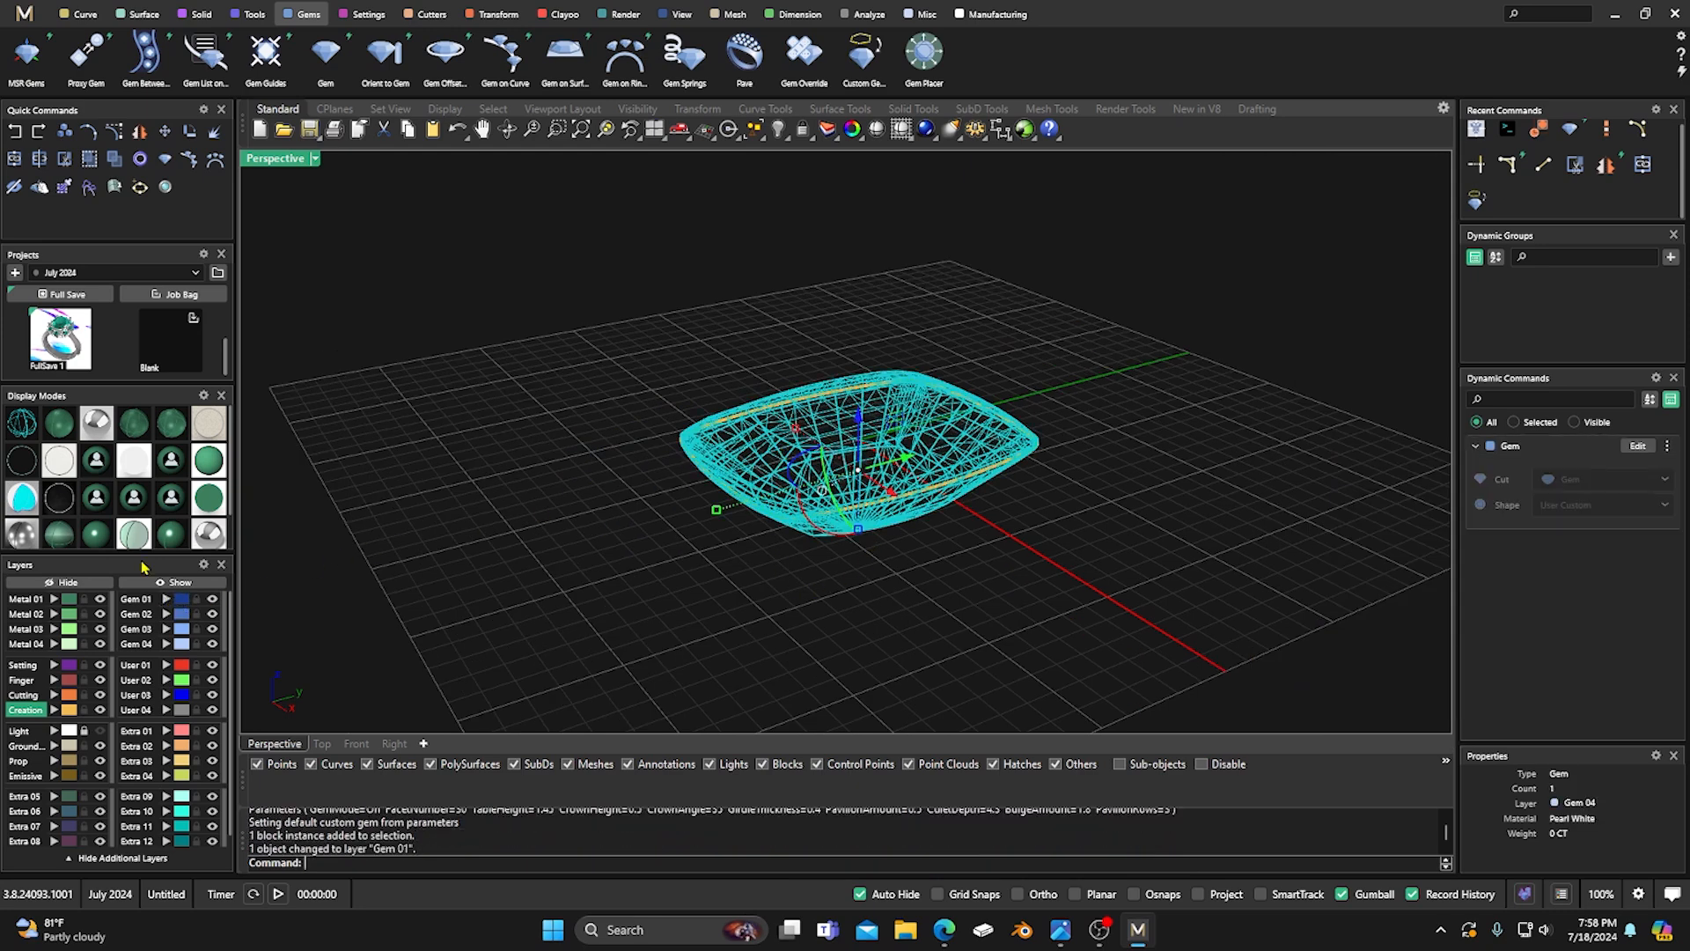
click(527, 477)
right_drag(526, 477, 832, 552)
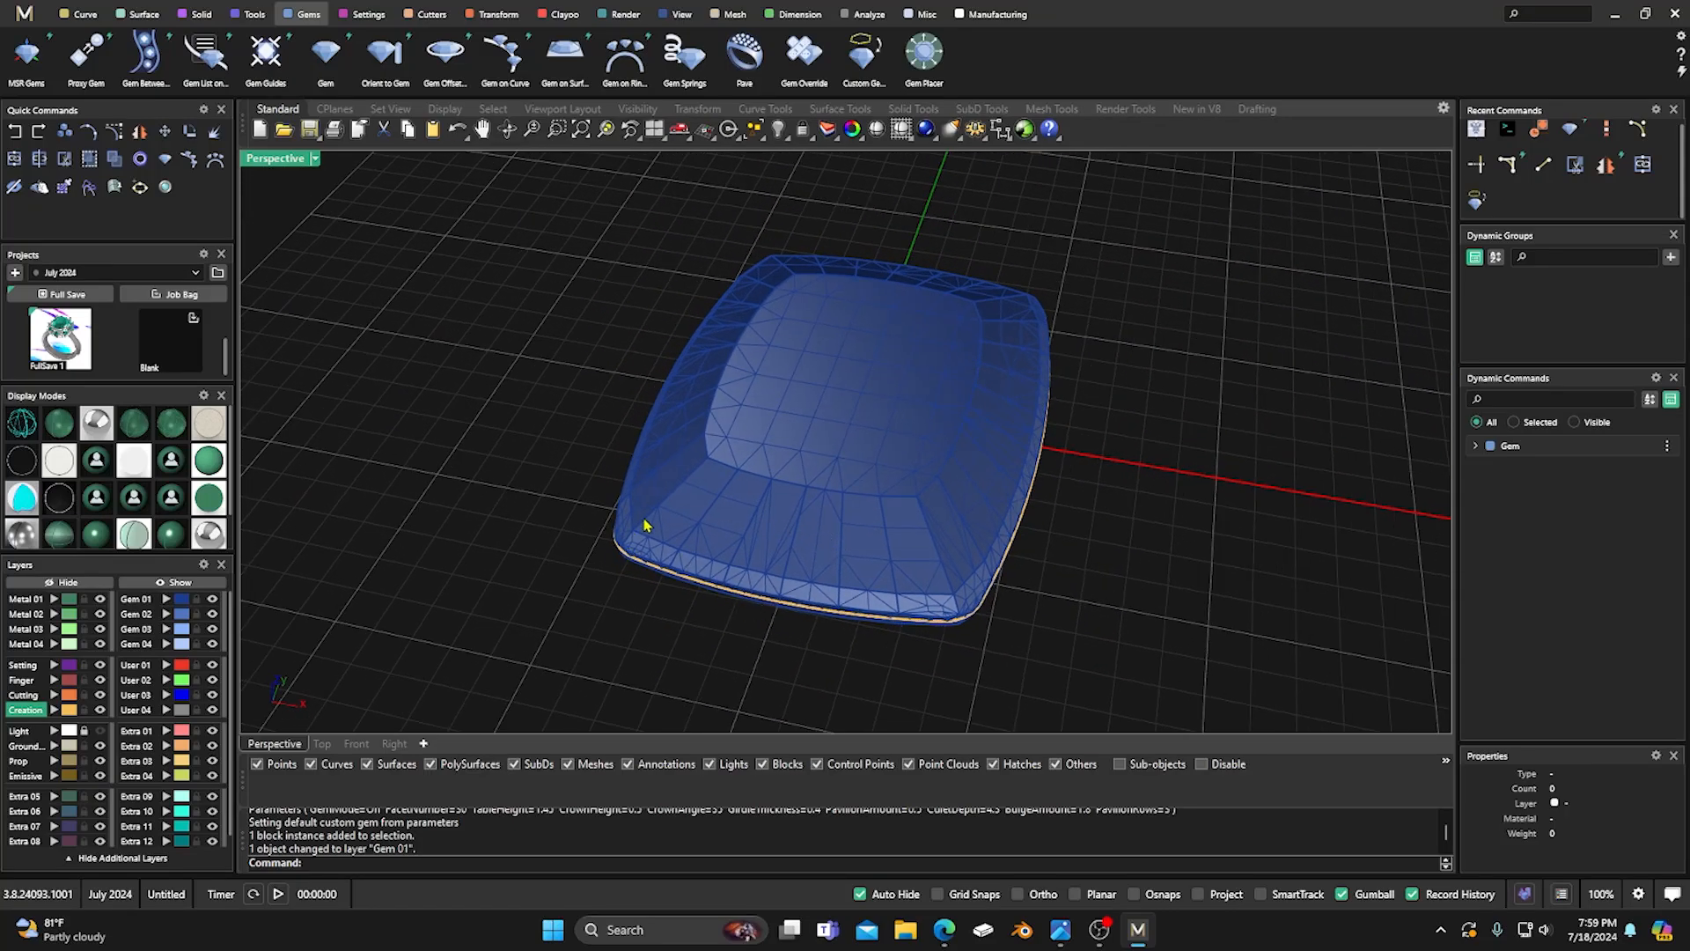
Move the gem to the Gem 04 layer and hide that layer so only the outline shows.
click(745, 478)
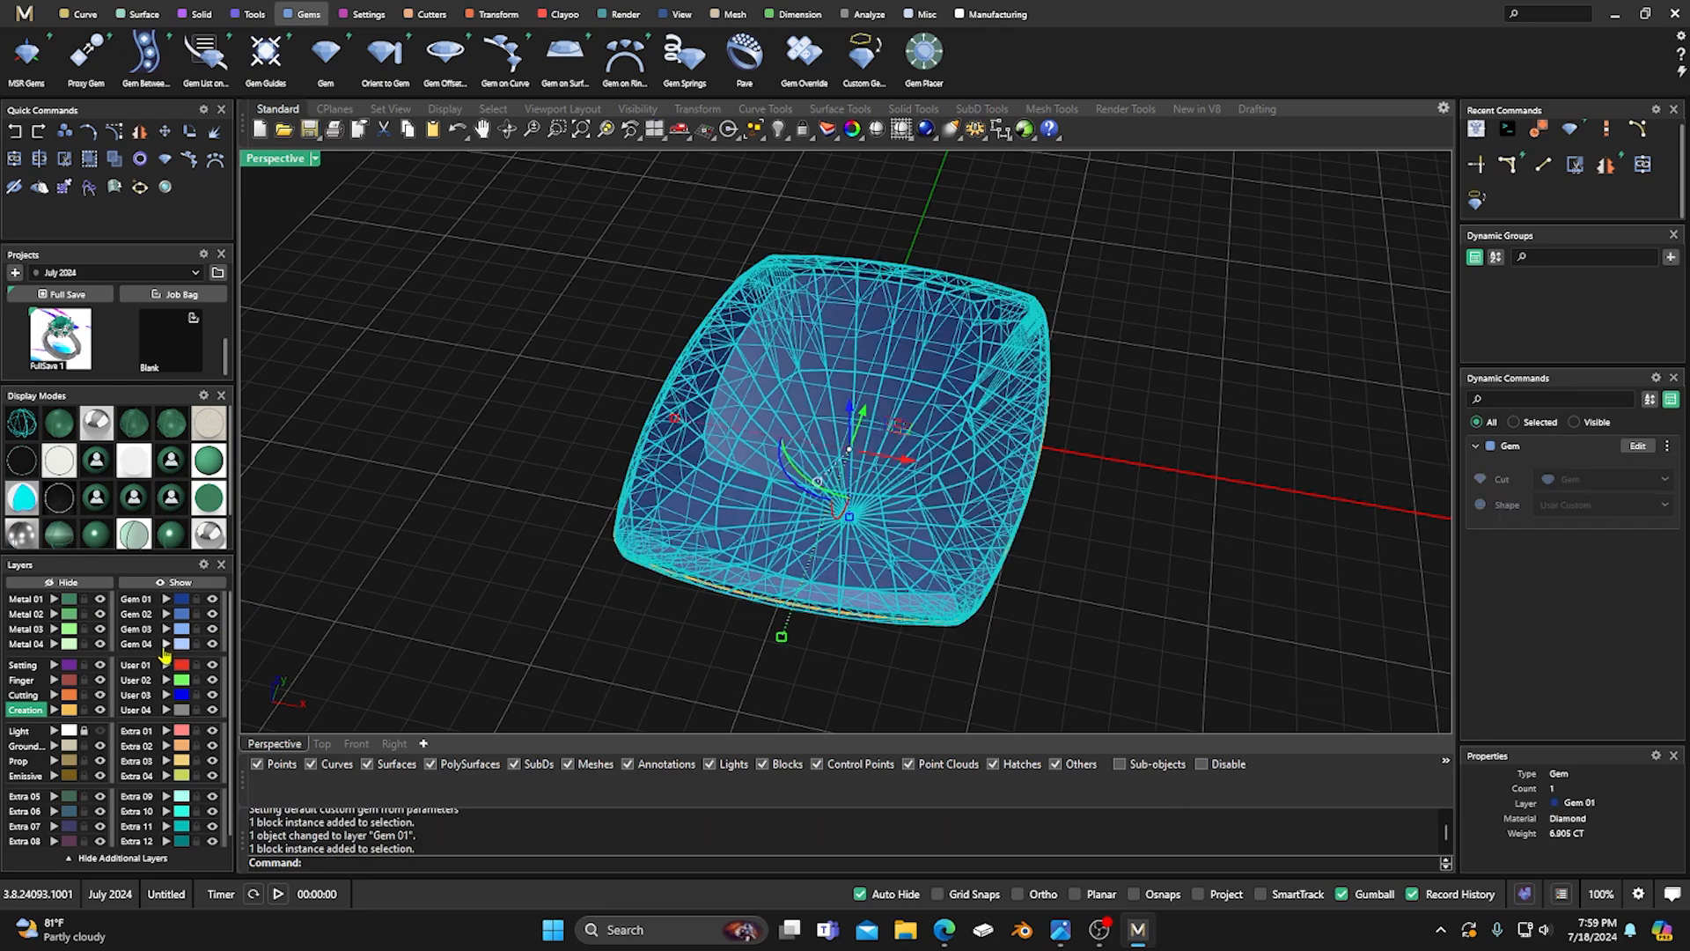
click(165, 643)
click(211, 644)
right_drag(517, 534, 546, 572)
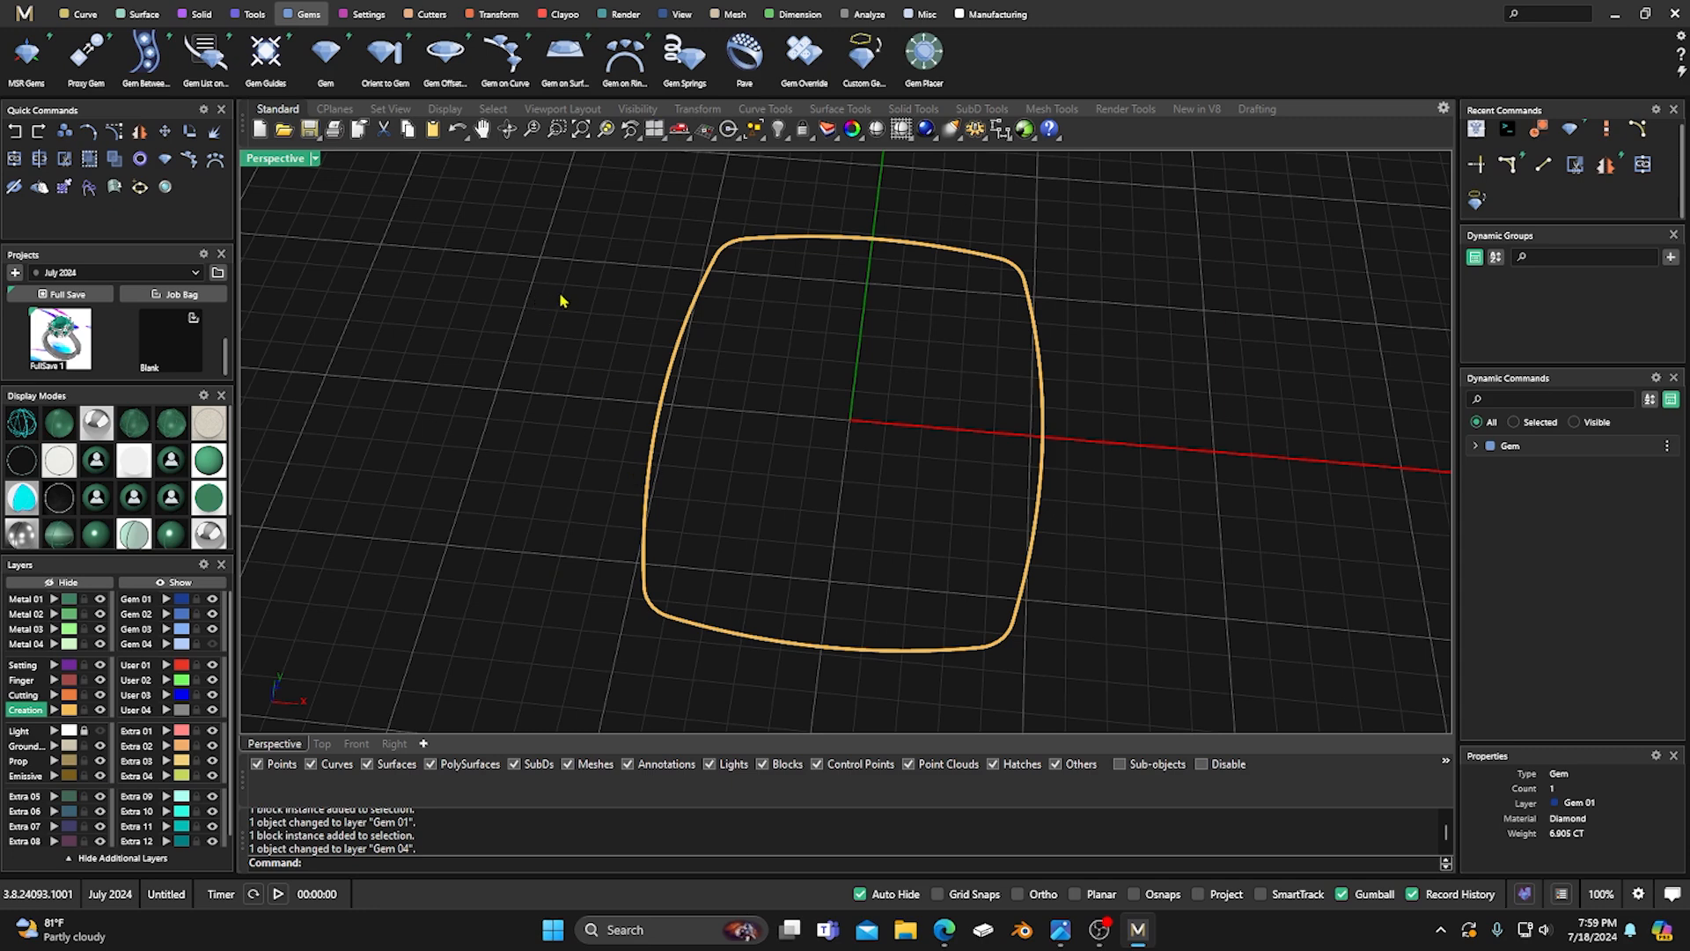
Move the closed gem outline curve to the User 01 layer.
click(82, 17)
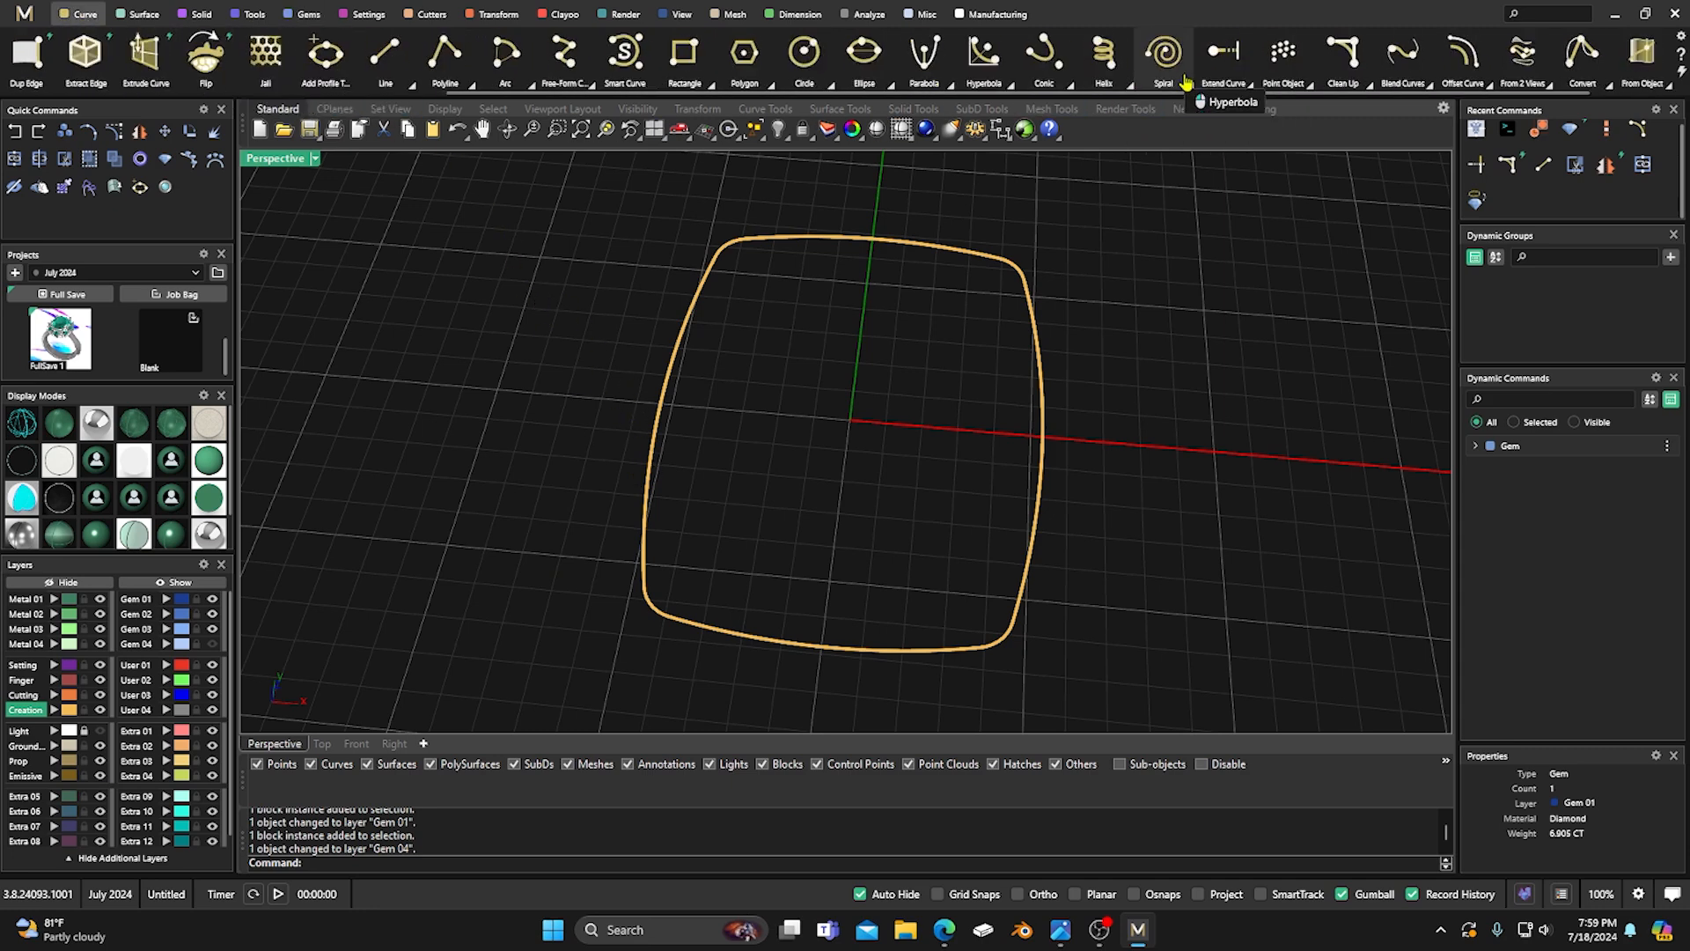
click(667, 371)
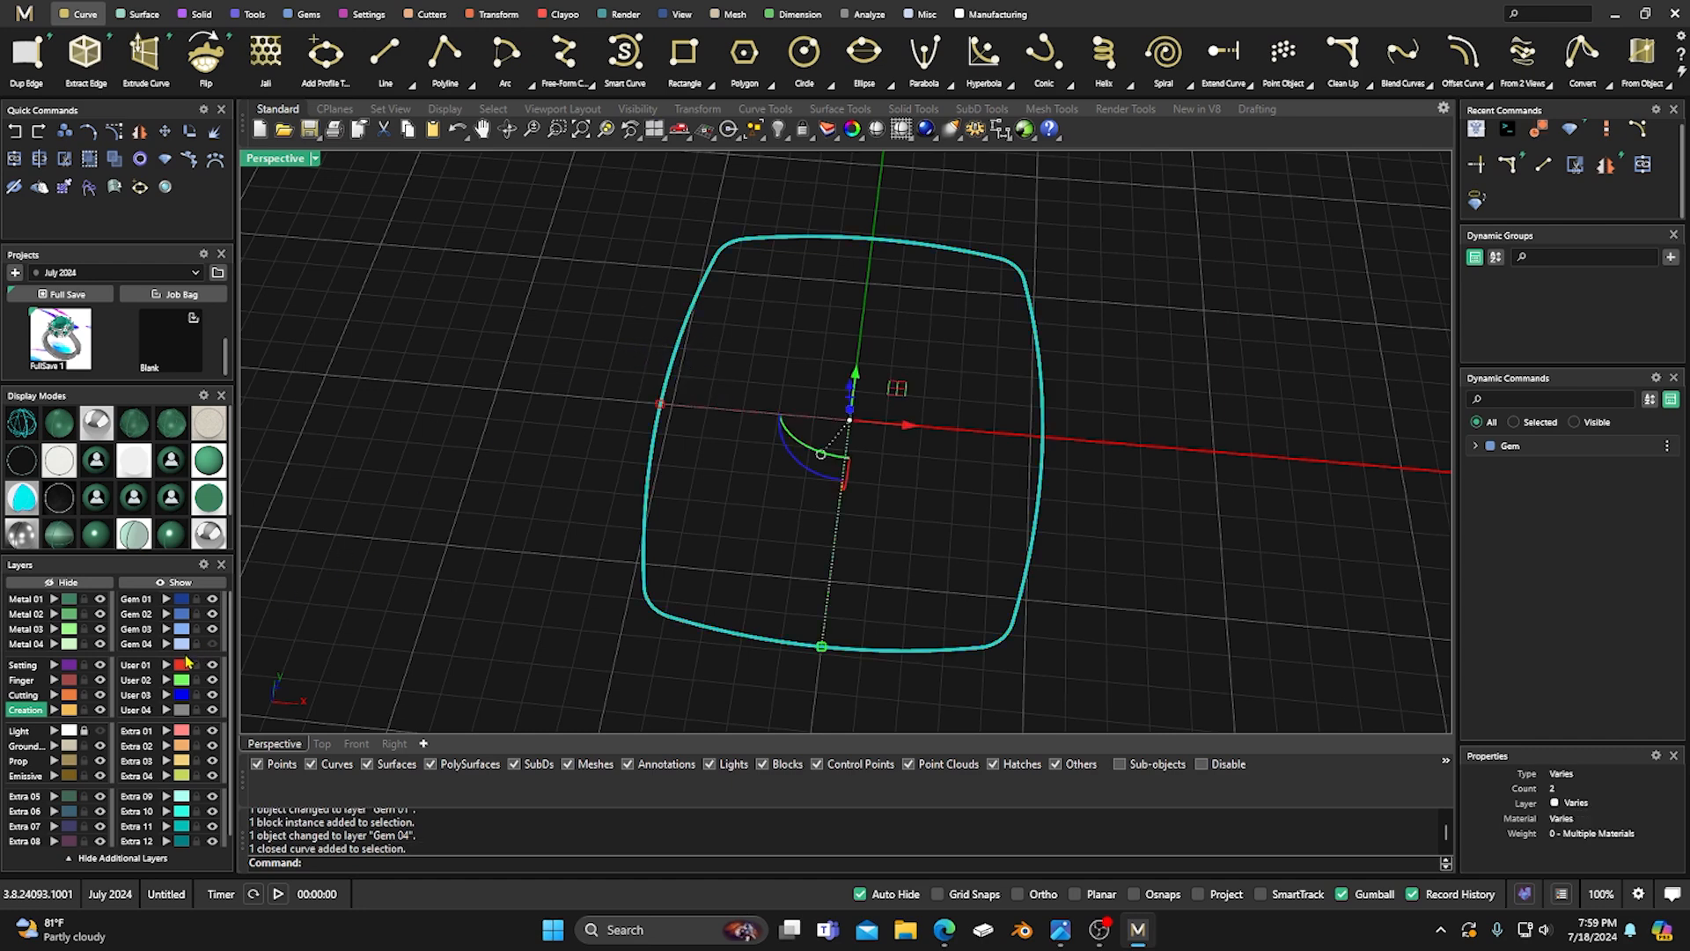
click(166, 666)
click(335, 528)
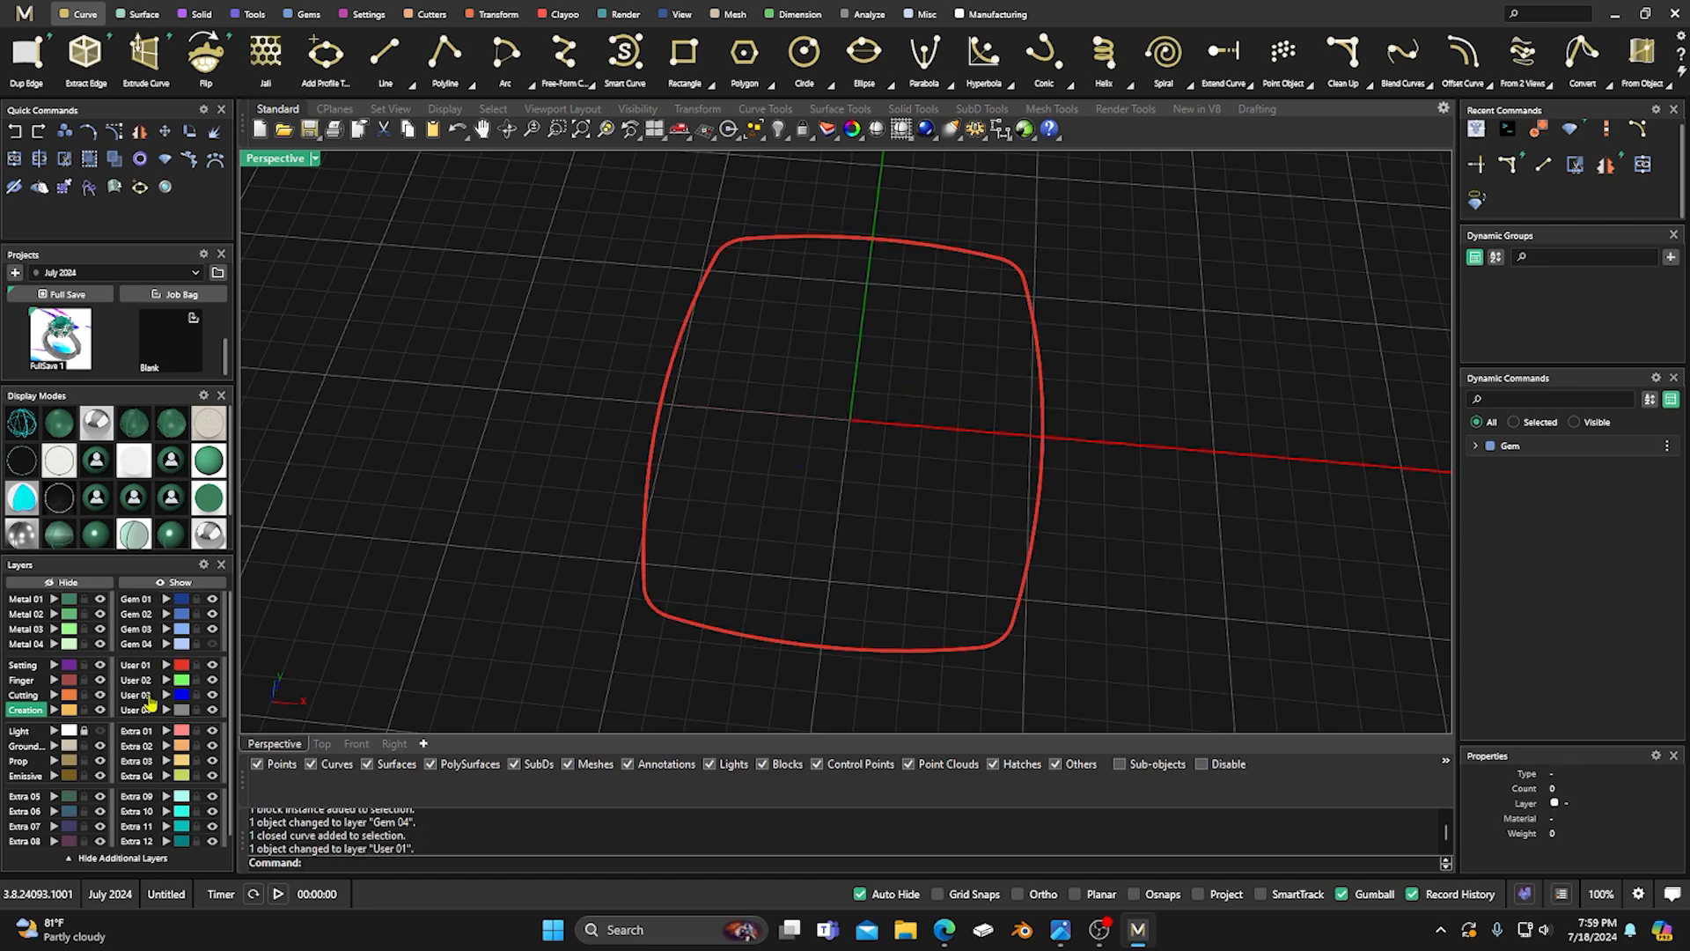
scroll(725, 476, down, 2)
right_drag(746, 474, 735, 437)
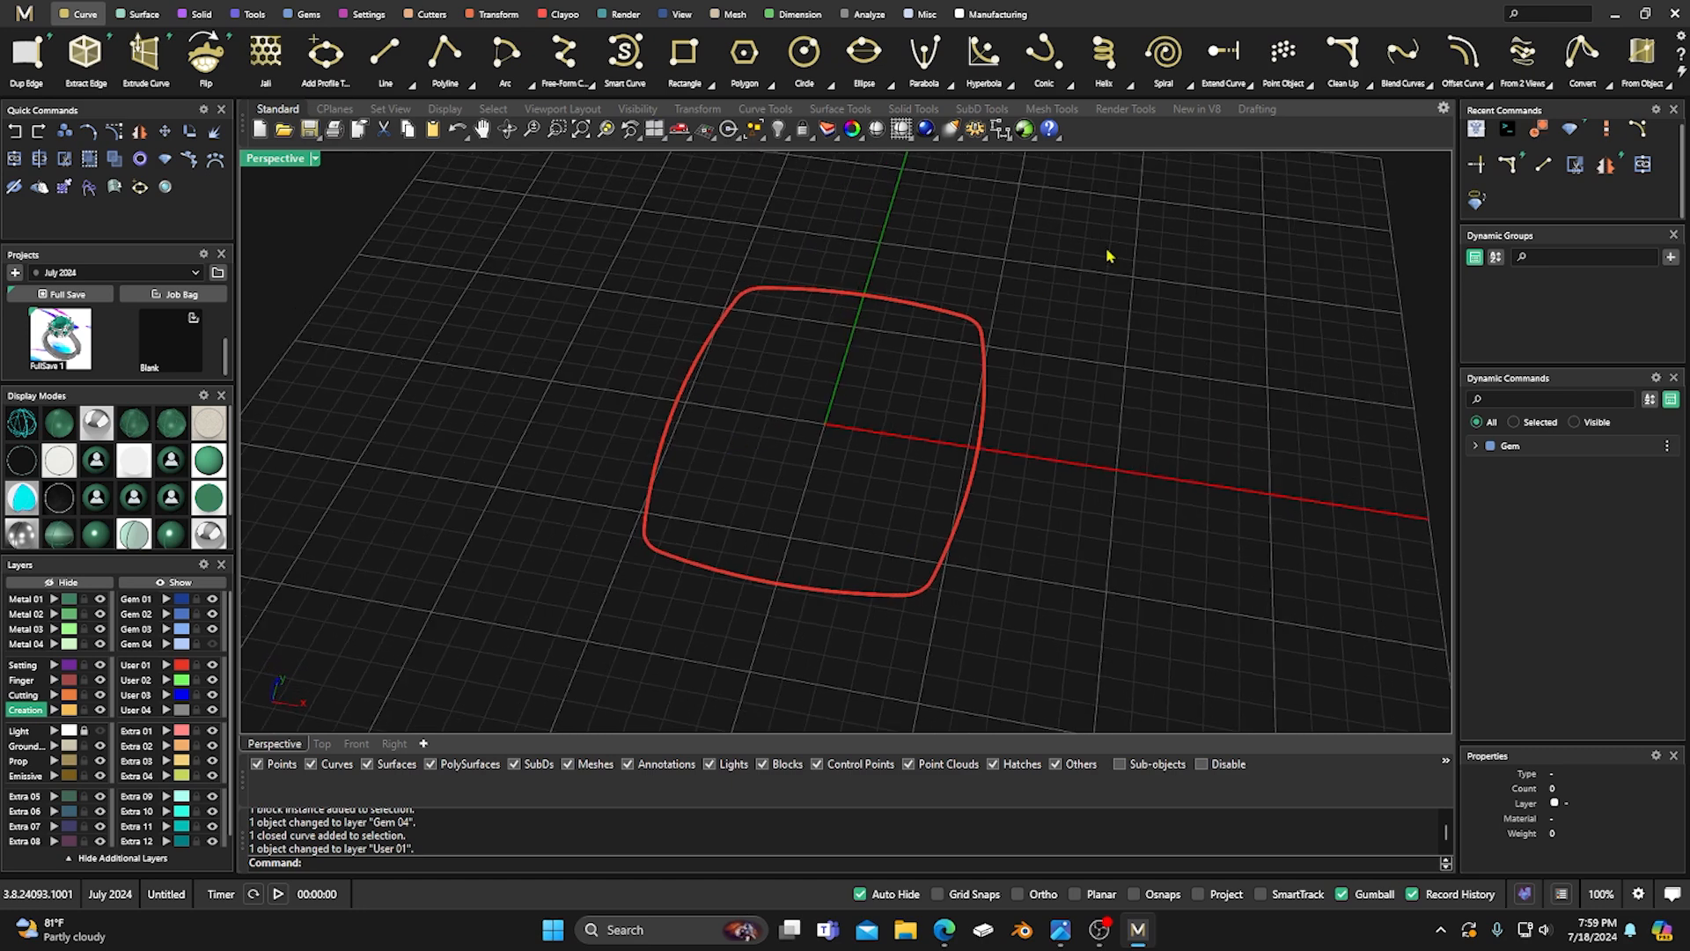
With object snaps on, place single points at both ends of the outline's upper-right corner arc.
click(1308, 82)
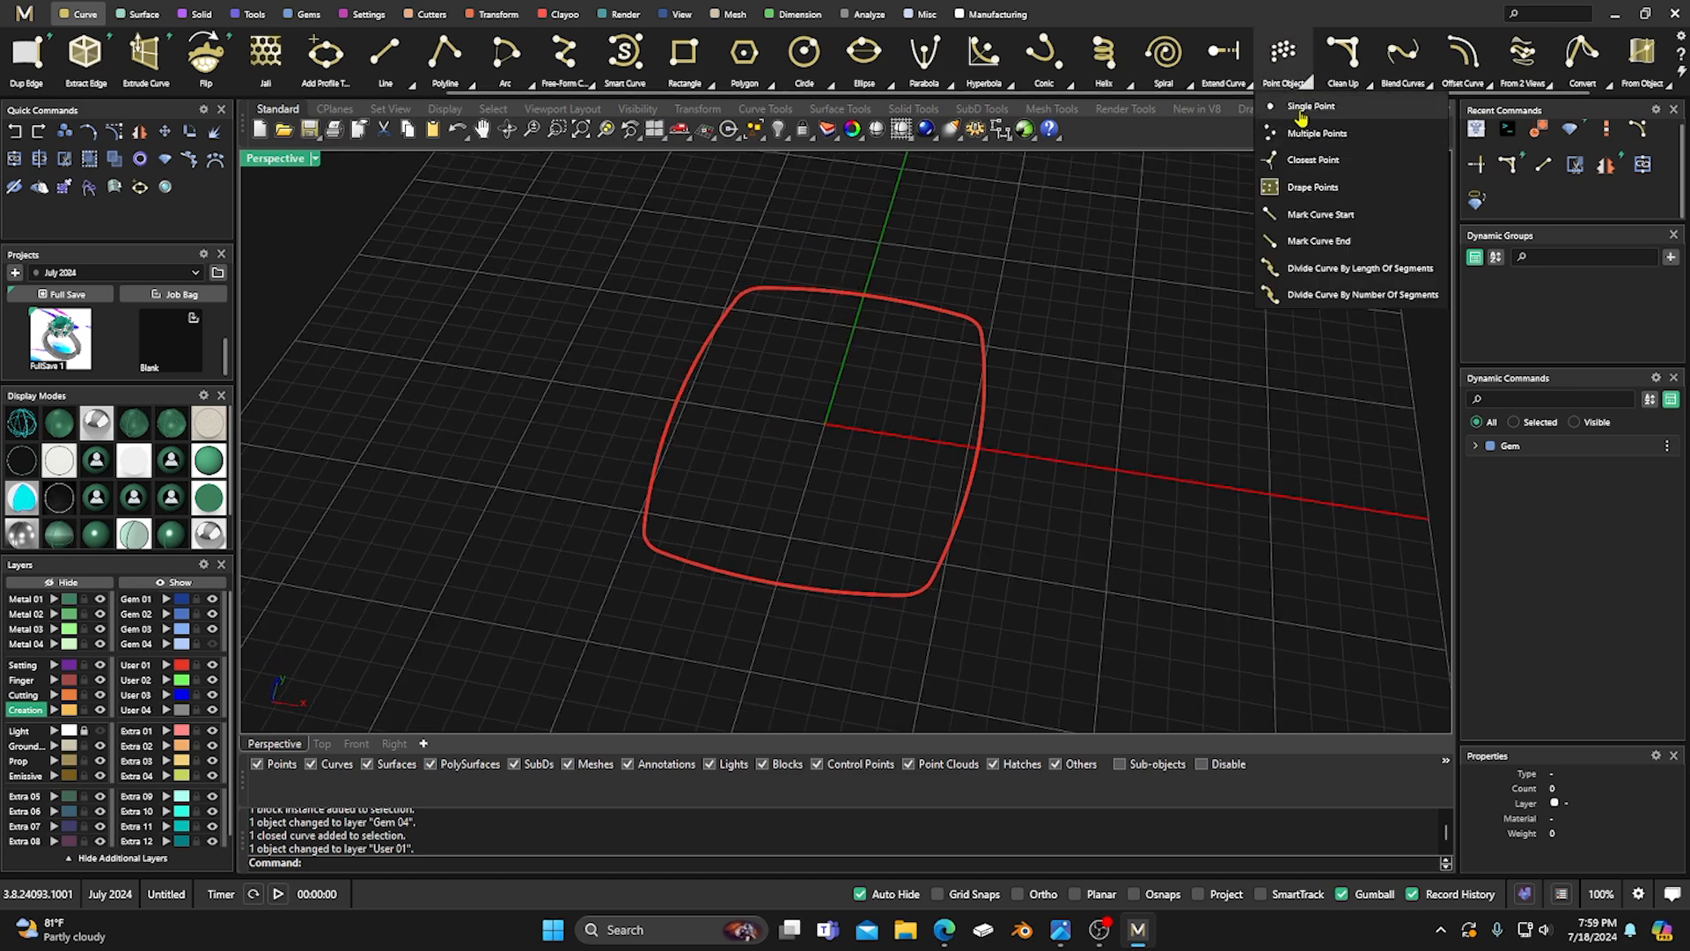
click(1311, 107)
right_drag(1100, 285, 974, 298)
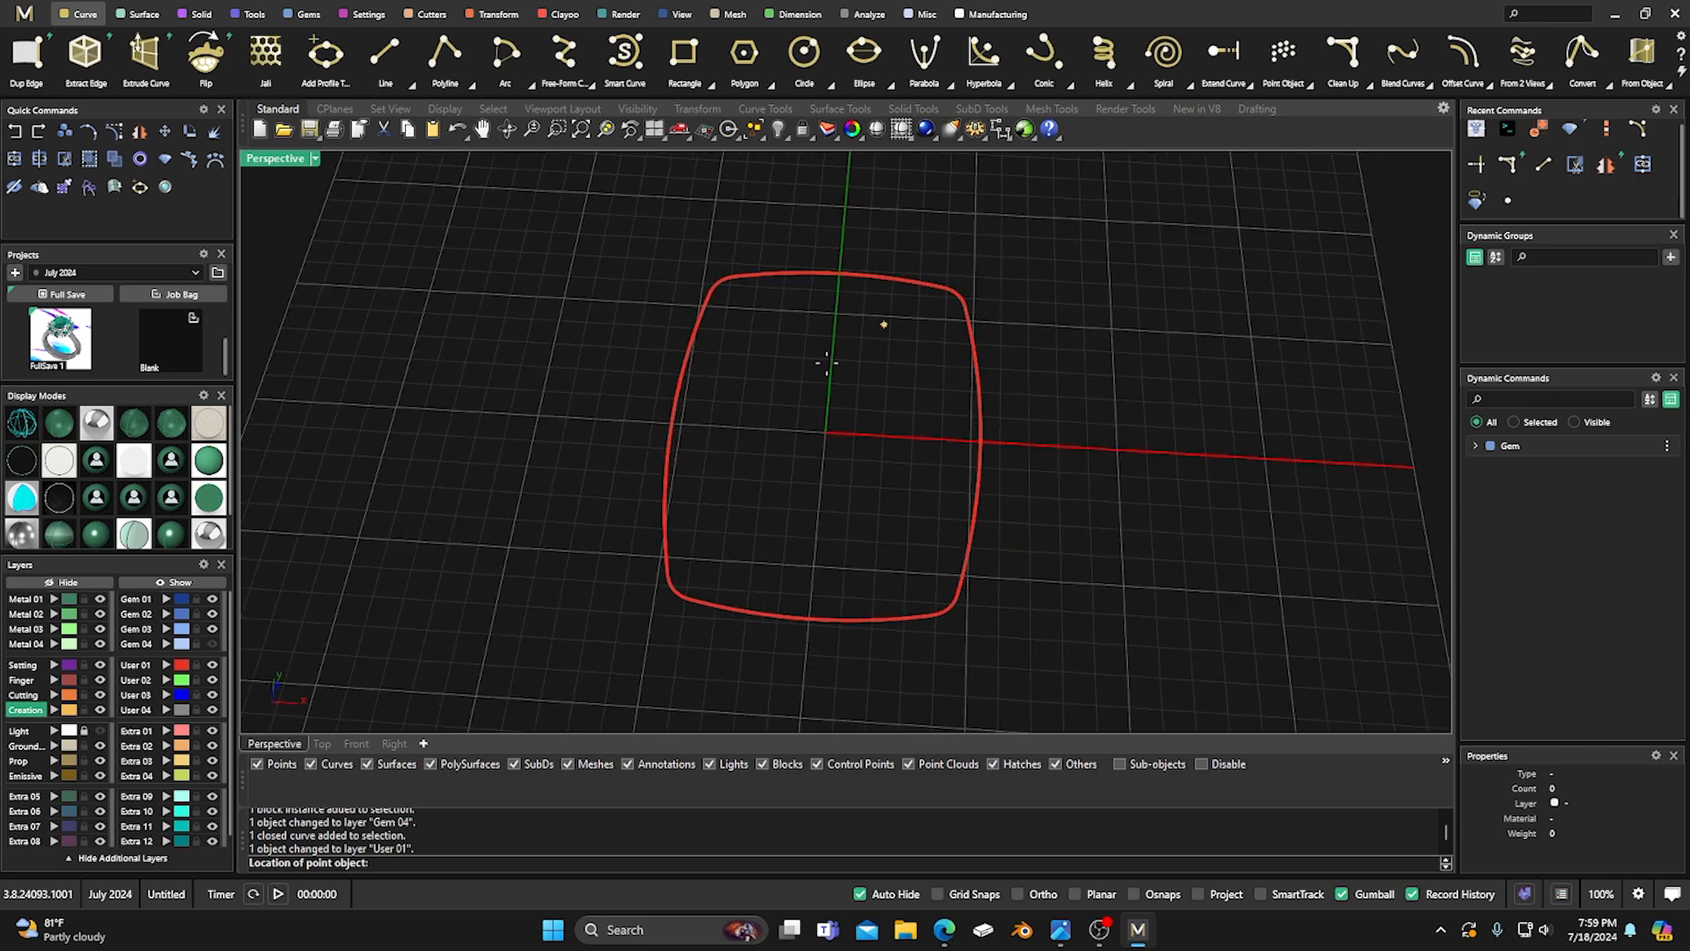
click(1149, 895)
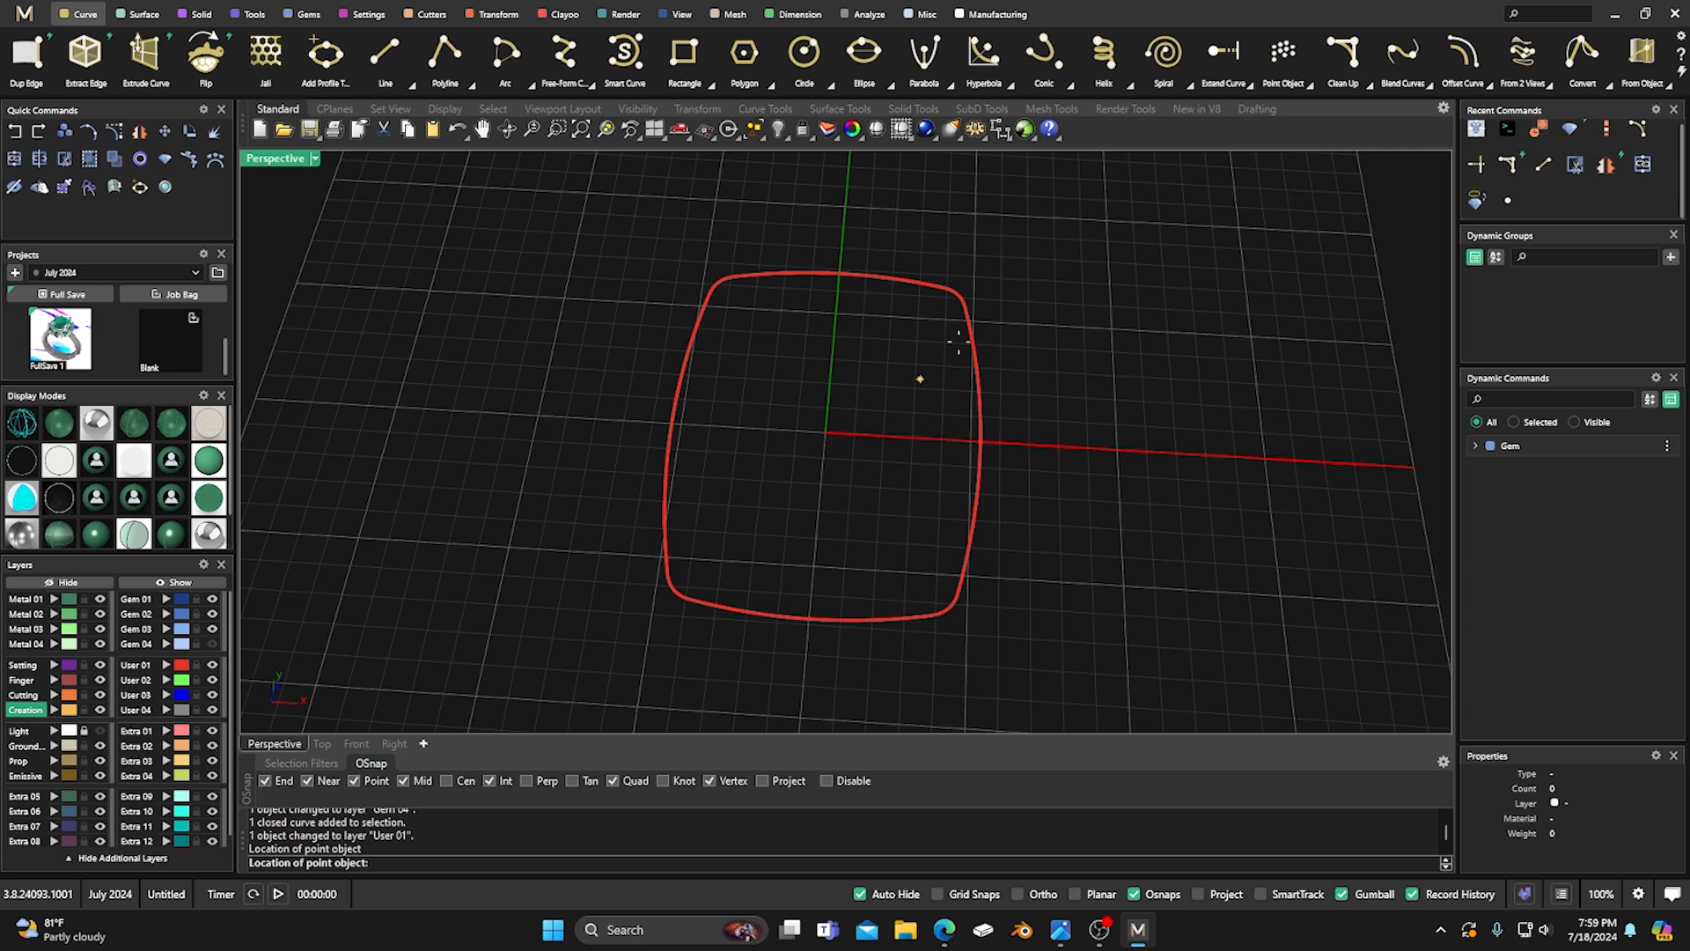
click(940, 284)
scroll(941, 285, up, 3)
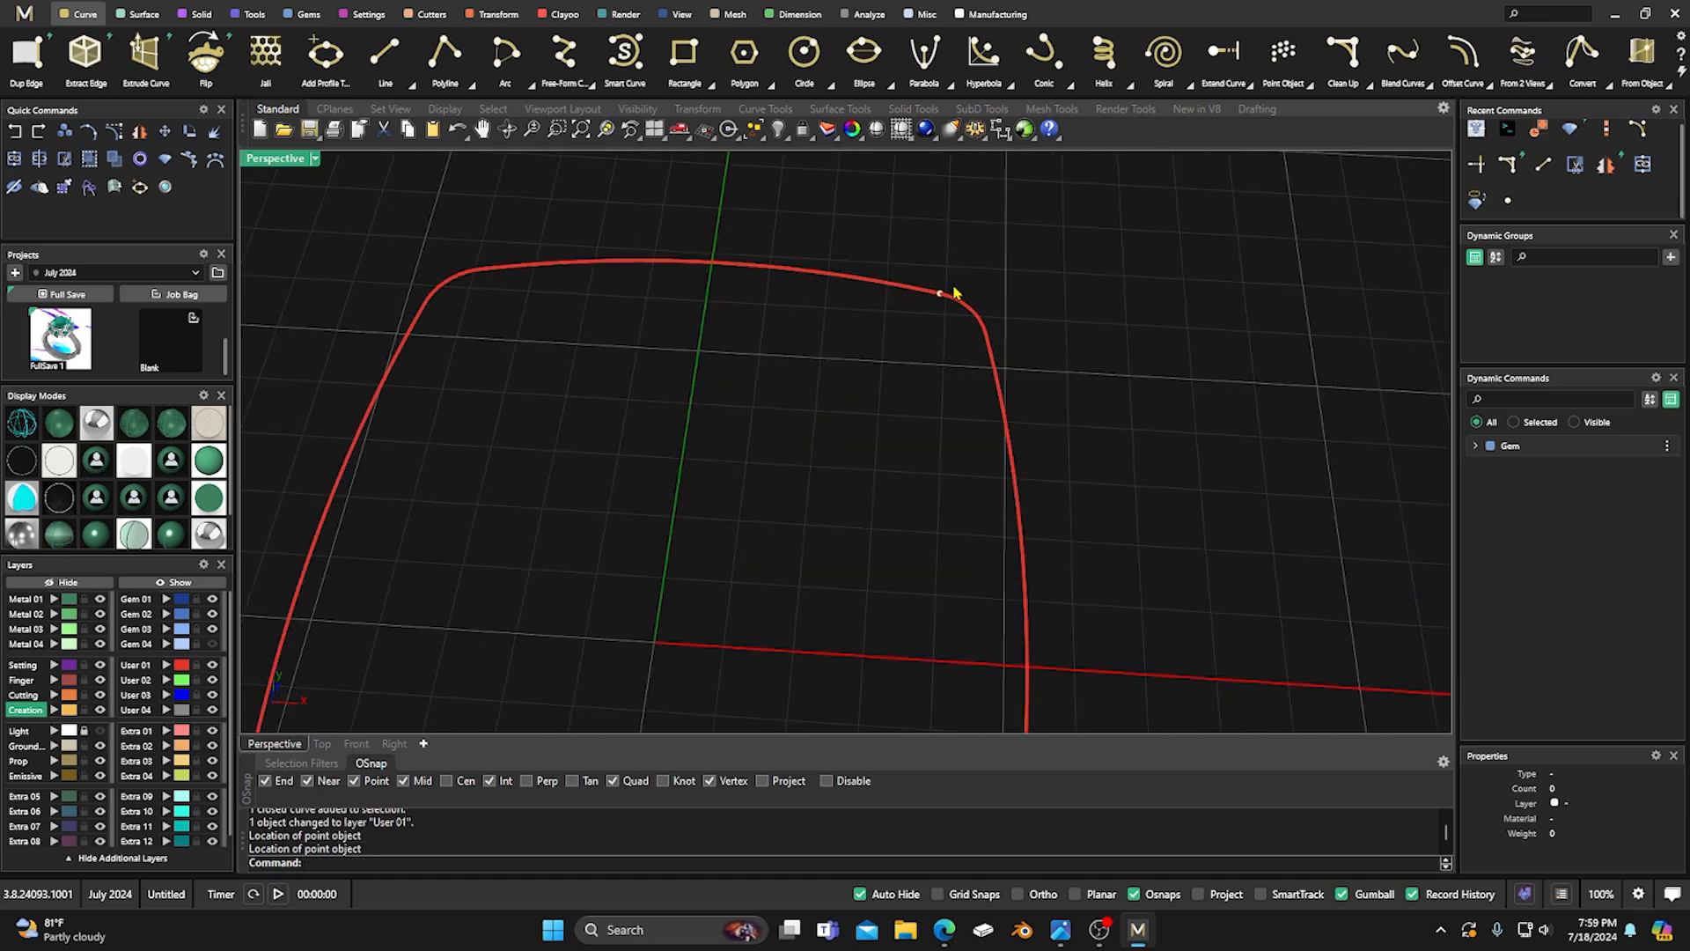
key(Return)
click(983, 333)
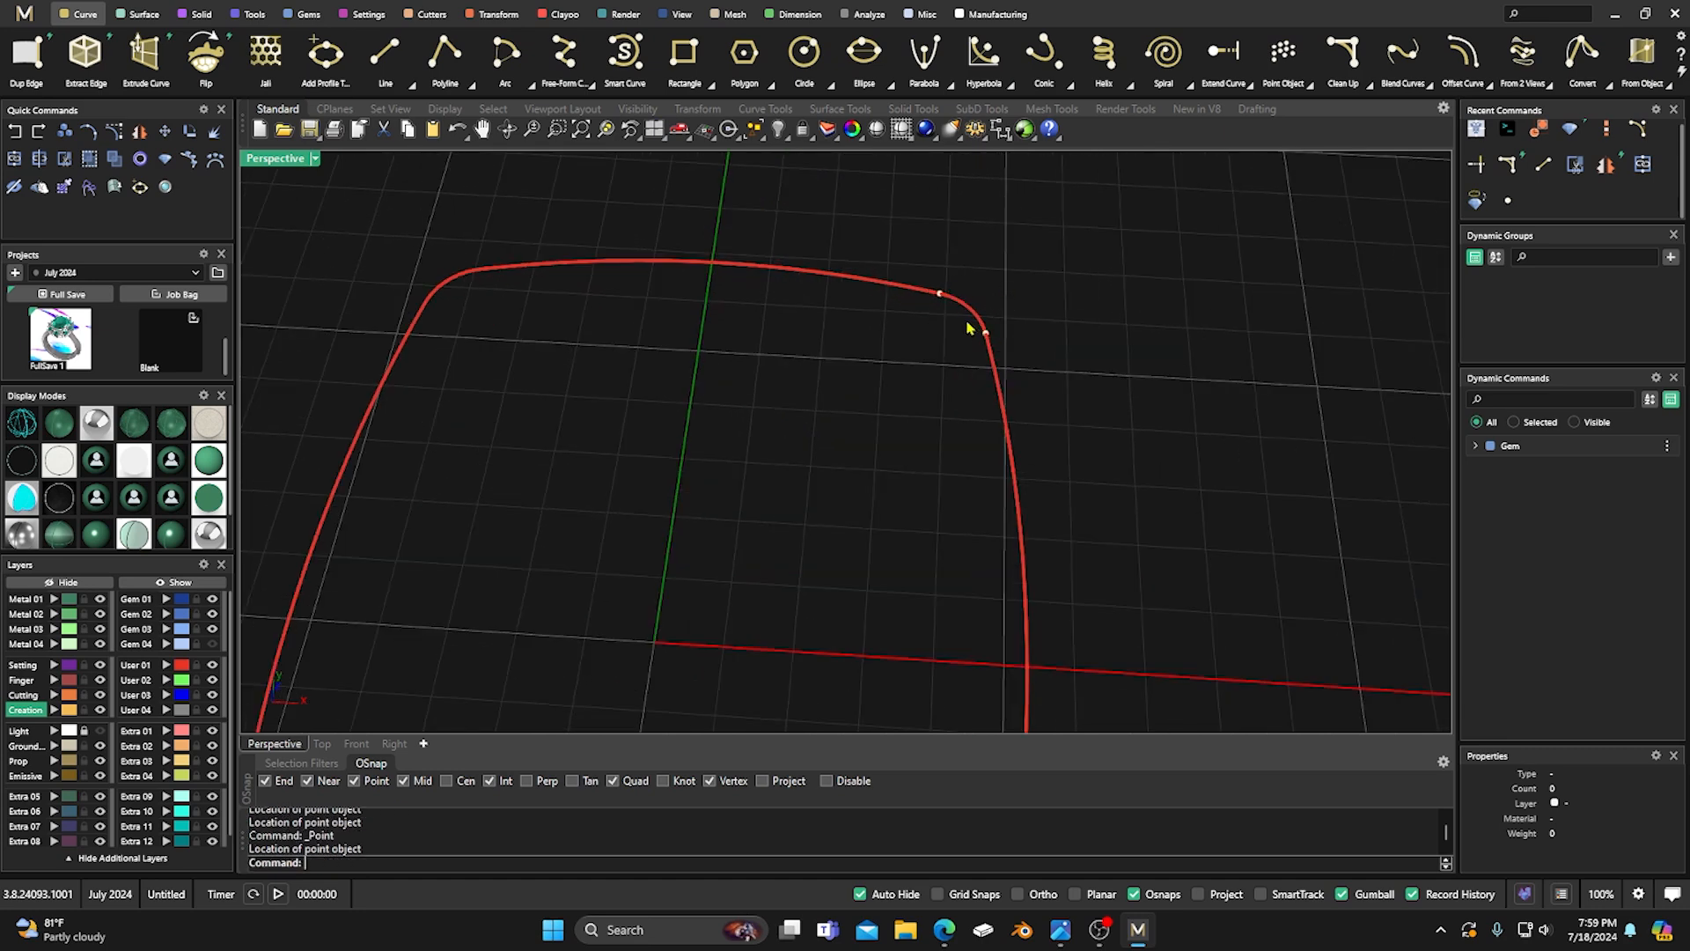
Place single points at both ends of the outline's upper-left corner arc.
key(Return)
click(485, 280)
key(Return)
click(437, 302)
Place single points at both ends of the outline's lower-right corner arc.
scroll(637, 234, down, 7)
scroll(715, 459, up, 3)
scroll(716, 459, up, 2)
key(Return)
click(719, 425)
key(Return)
click(686, 448)
Place single points at both ends of the outline's lower-left corner arc.
key(Return)
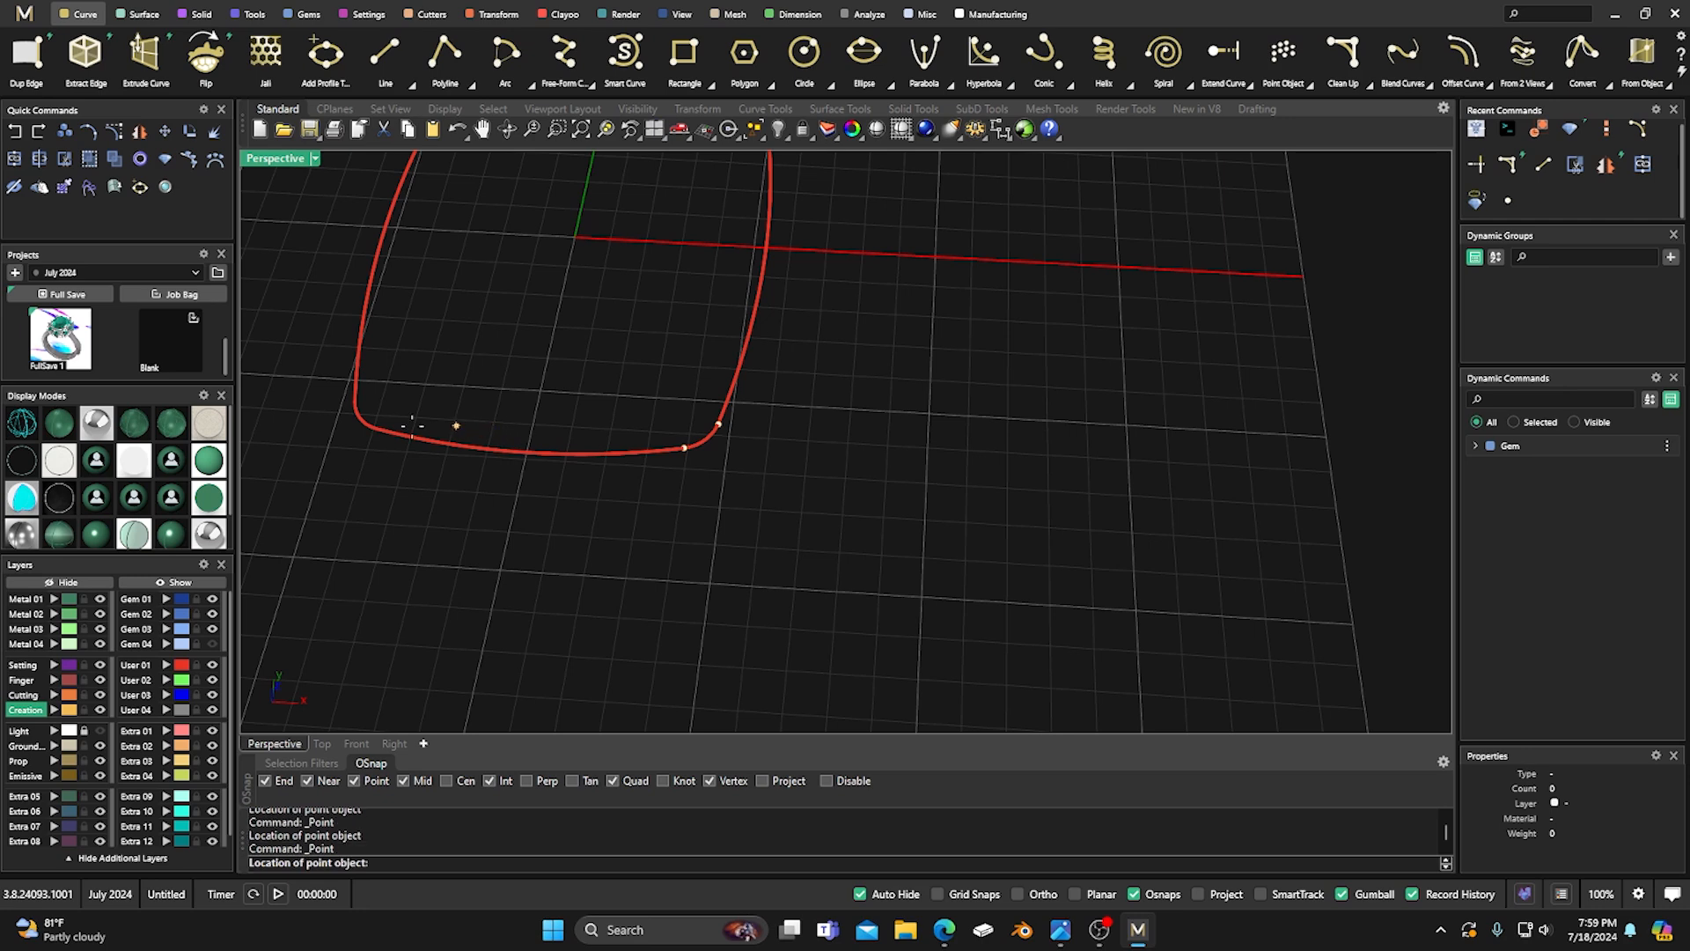
click(376, 432)
key(Return)
click(356, 410)
scroll(538, 508, down, 2)
right_drag(540, 507, 532, 472)
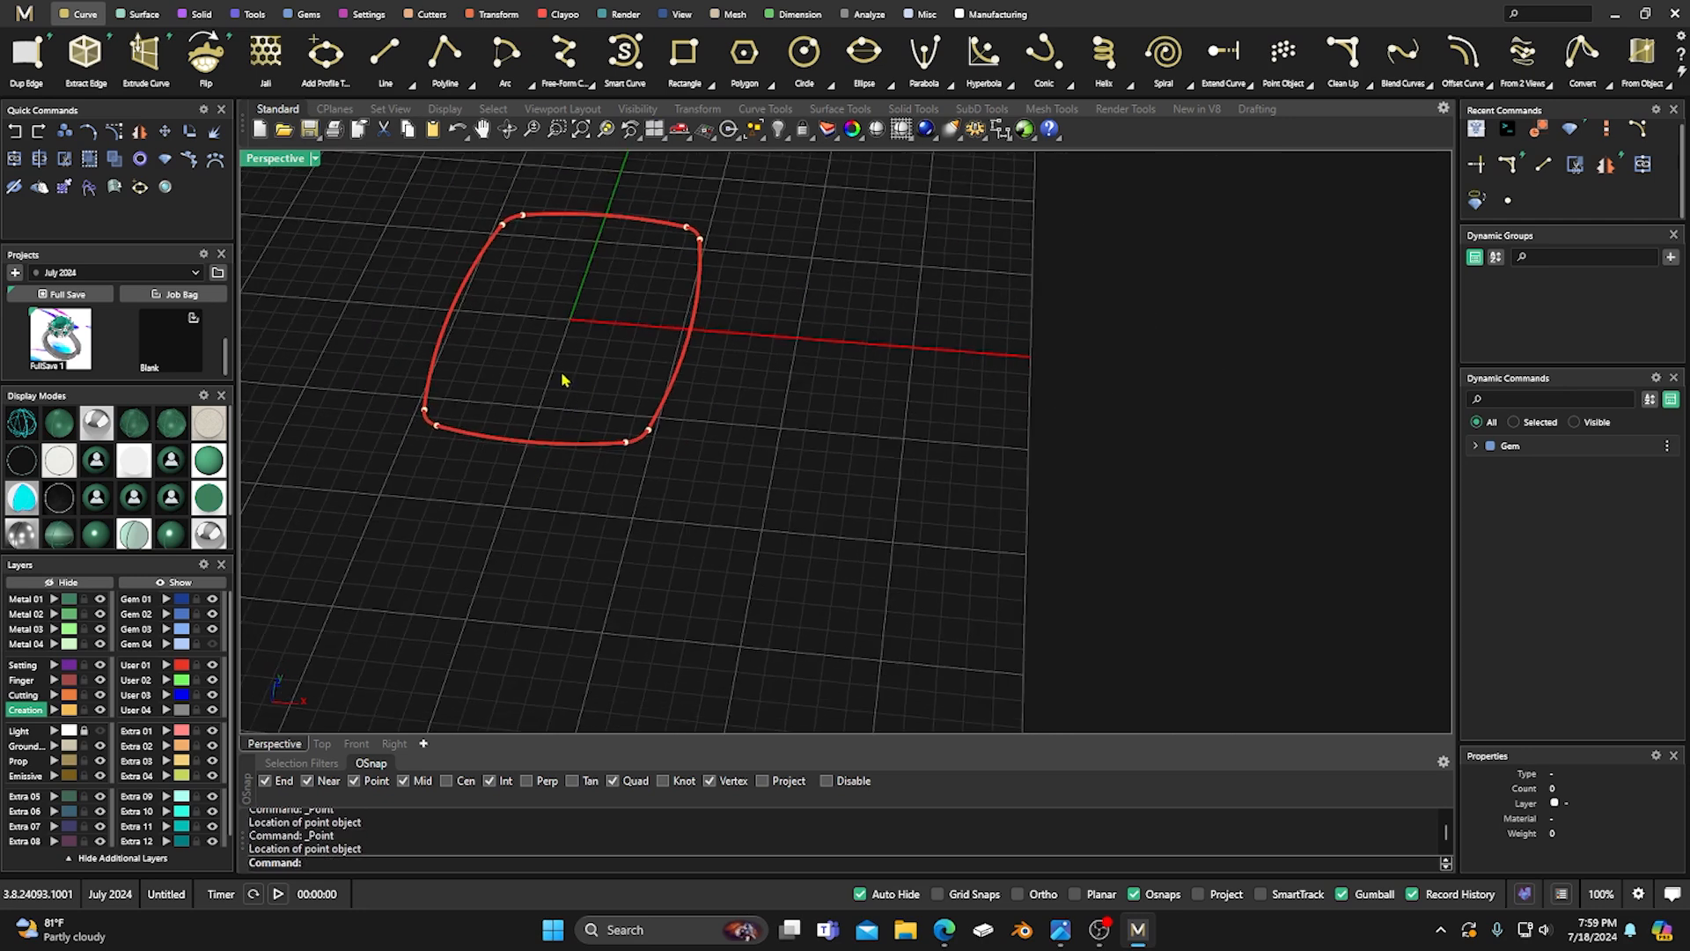
Start dividing the closed outline curve by length of segments, and accept its seam point at the lower-left corner.
click(685, 354)
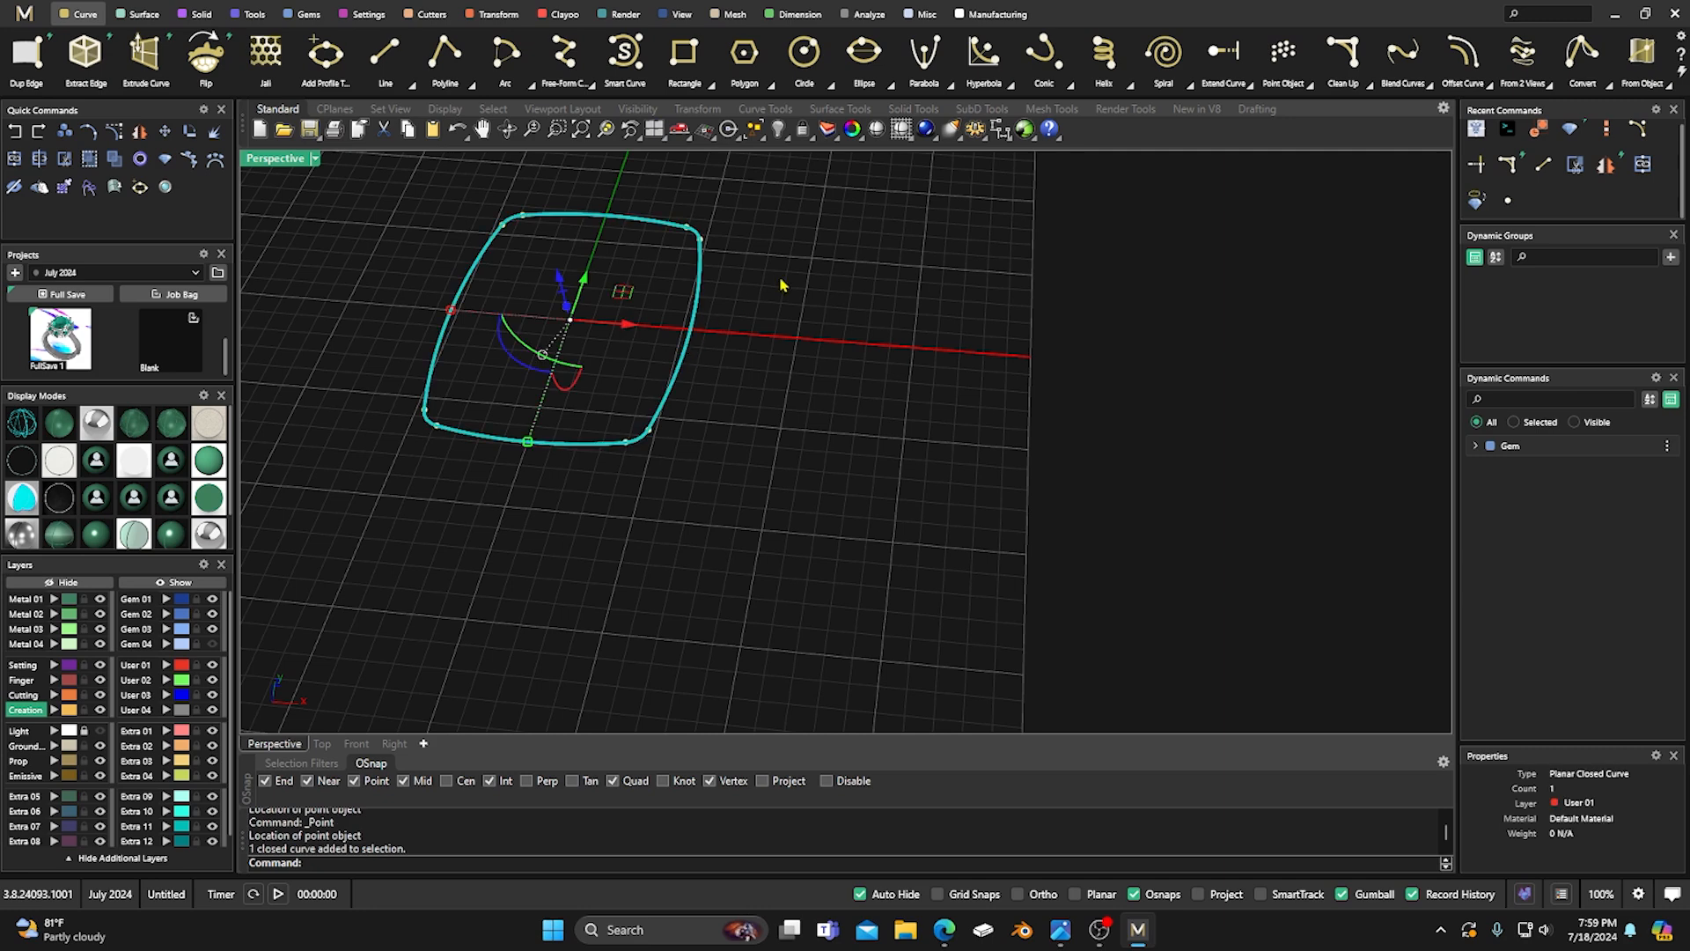
click(1308, 83)
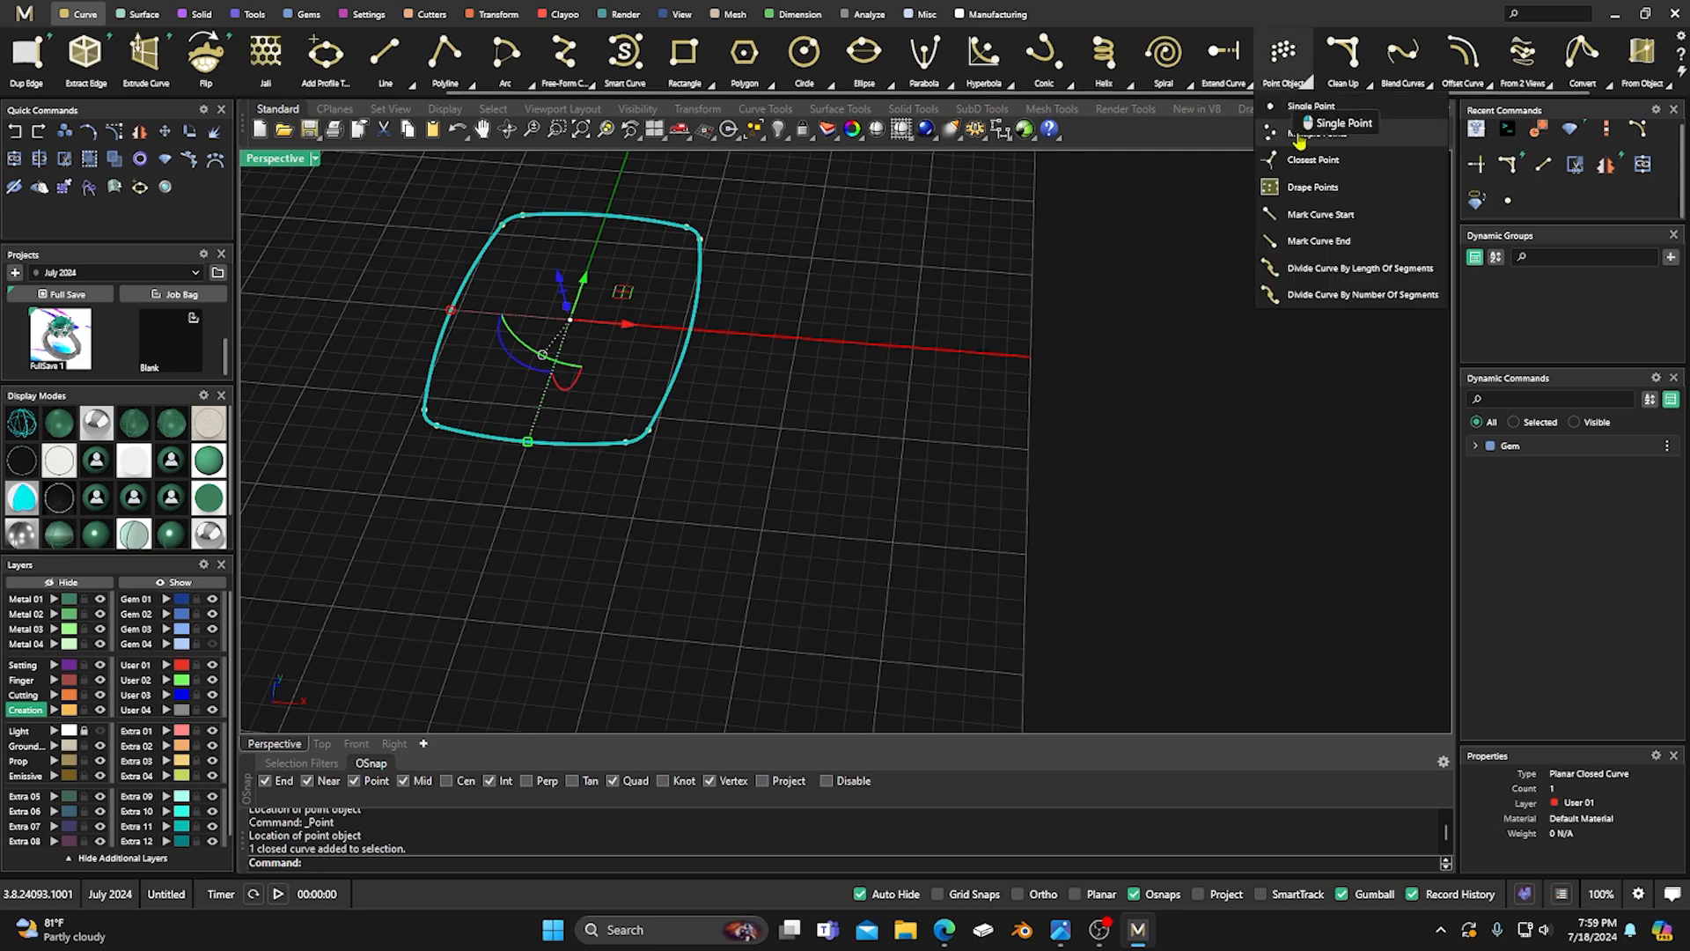
click(1361, 275)
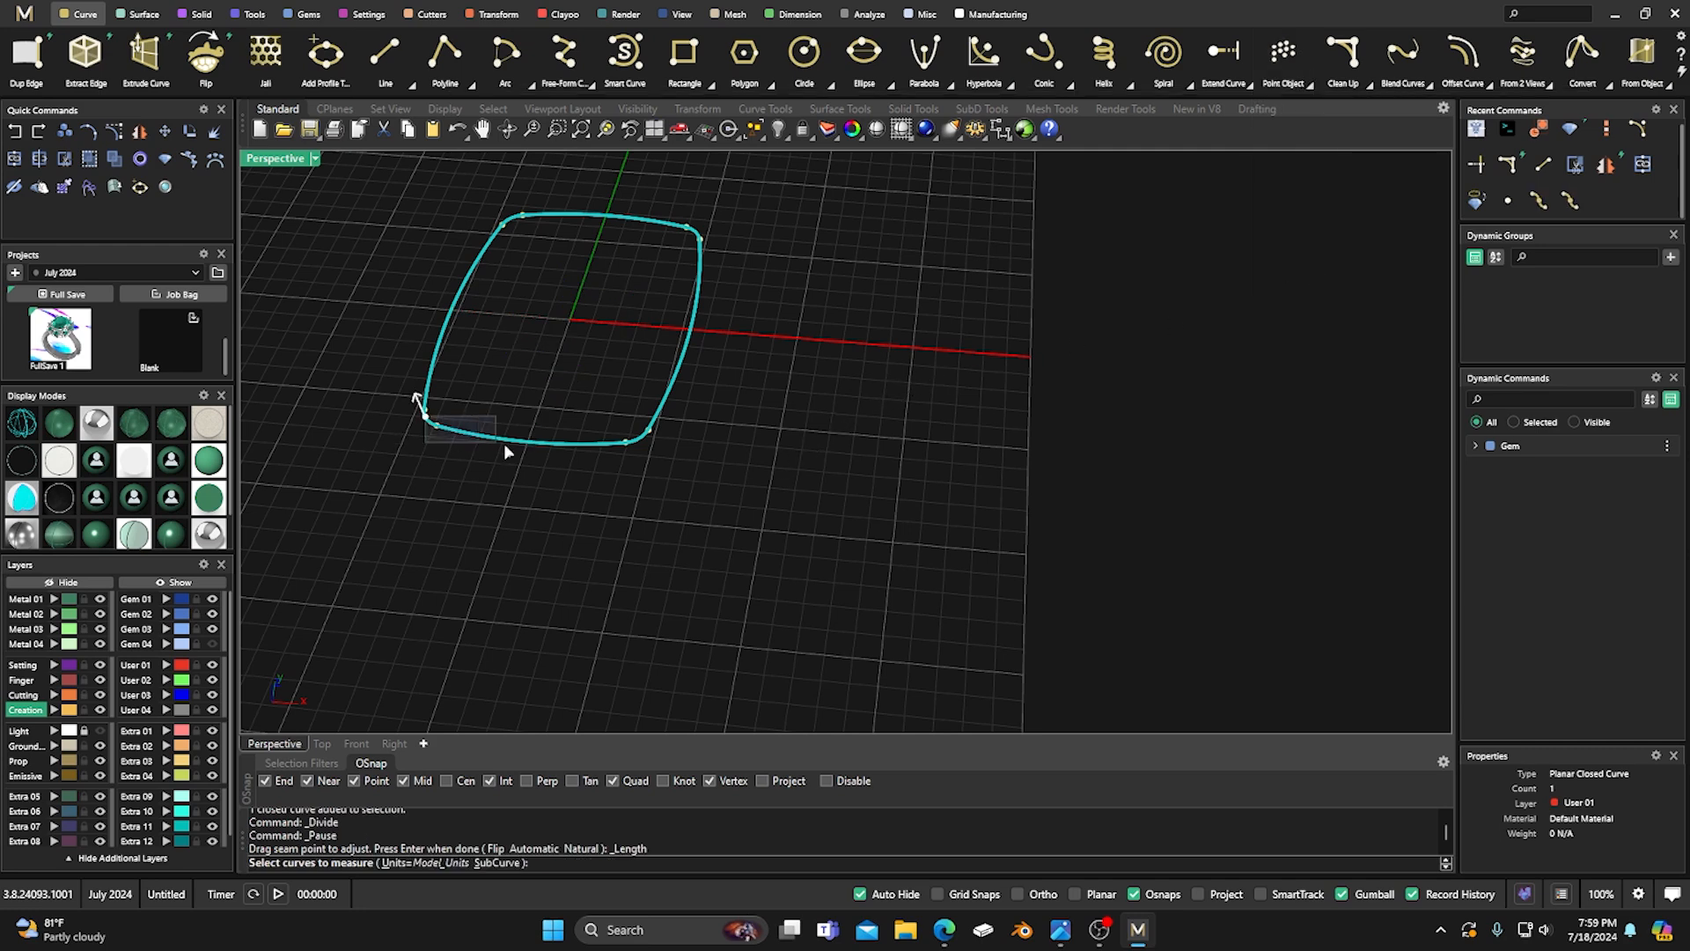
mouse_move(503, 446)
mouse_down()
mouse_move(420, 431)
mouse_move(472, 440)
mouse_up()
right_drag(437, 489, 498, 528)
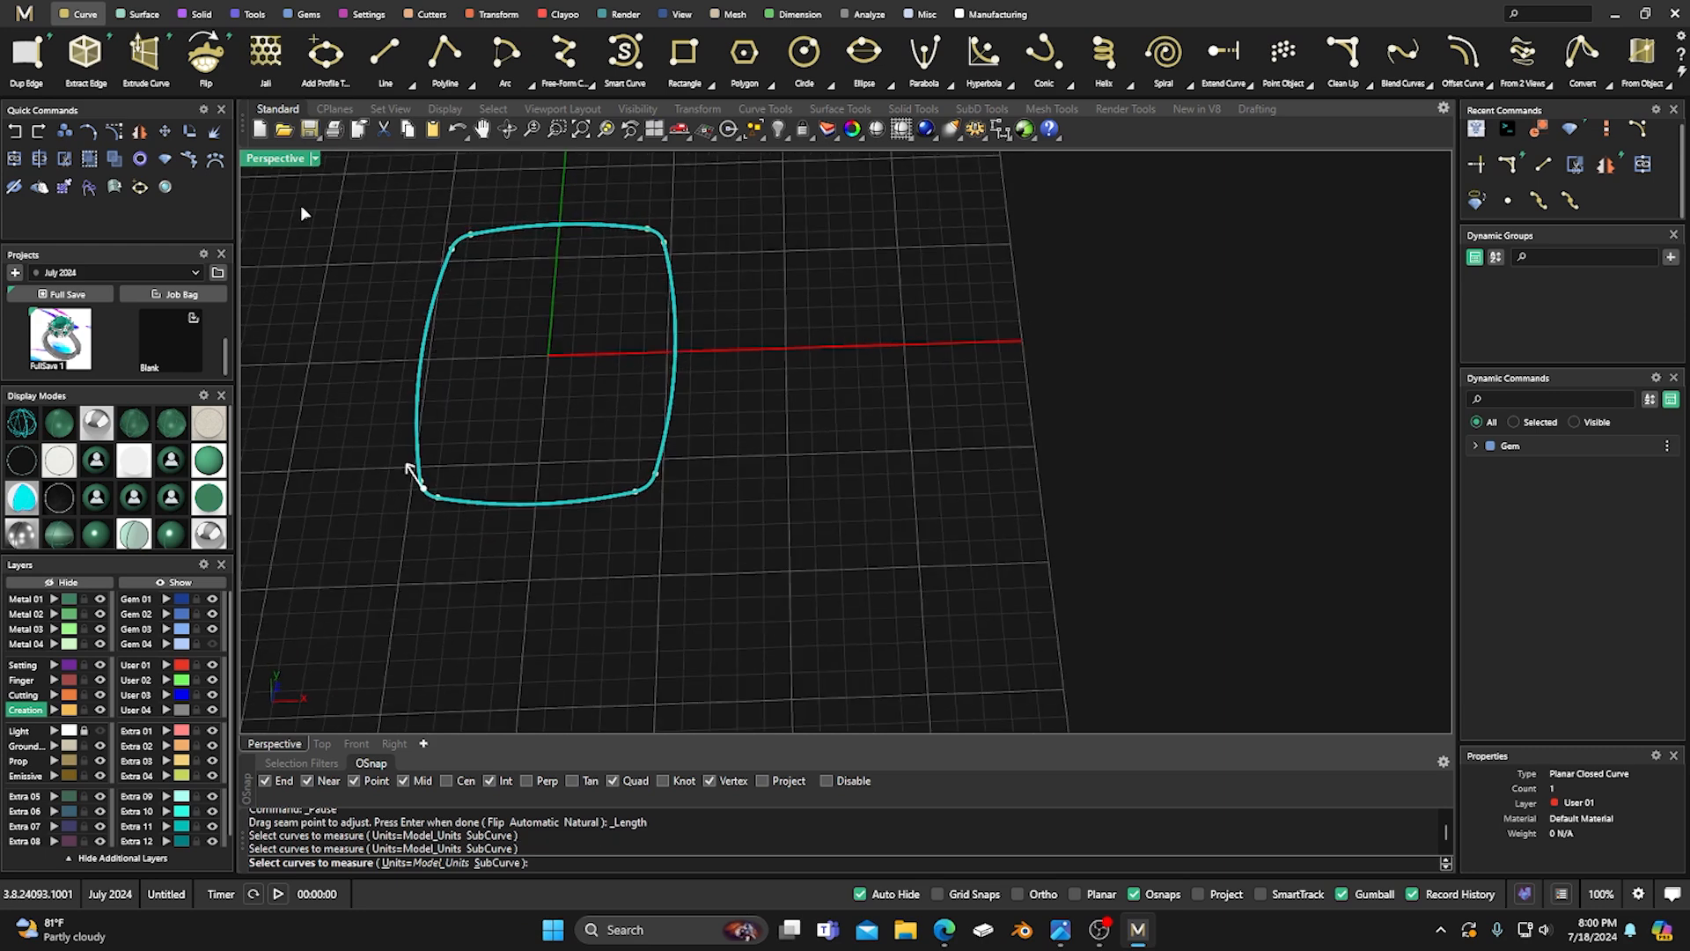
double_click(284, 162)
click(430, 368)
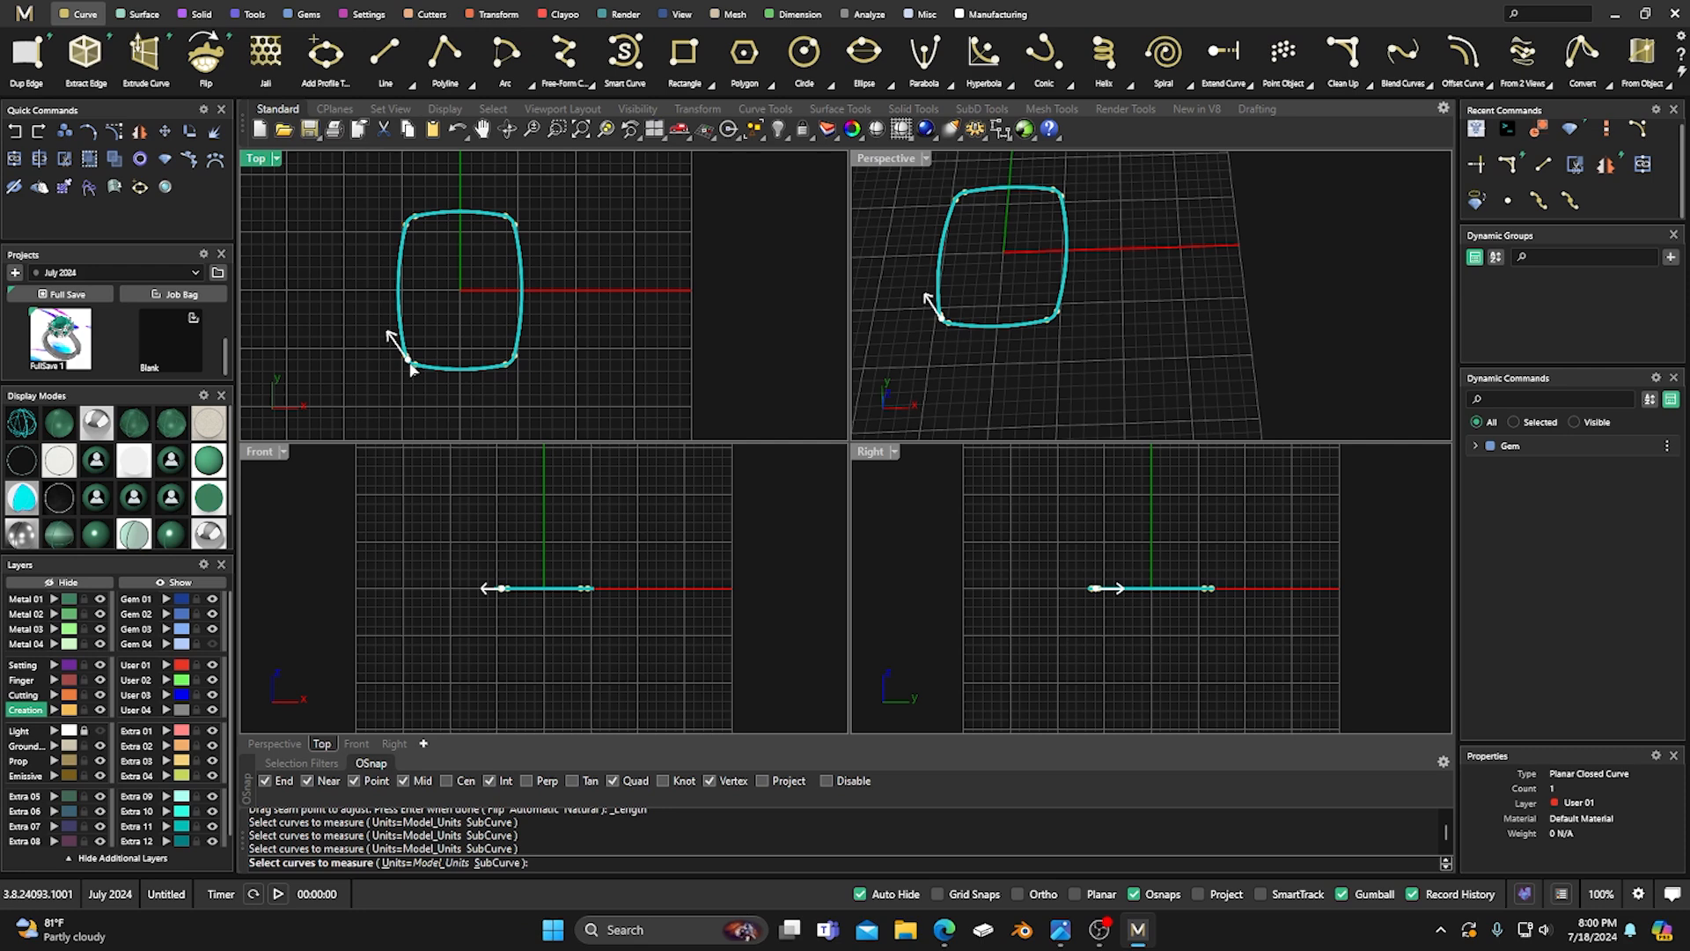
click(412, 369)
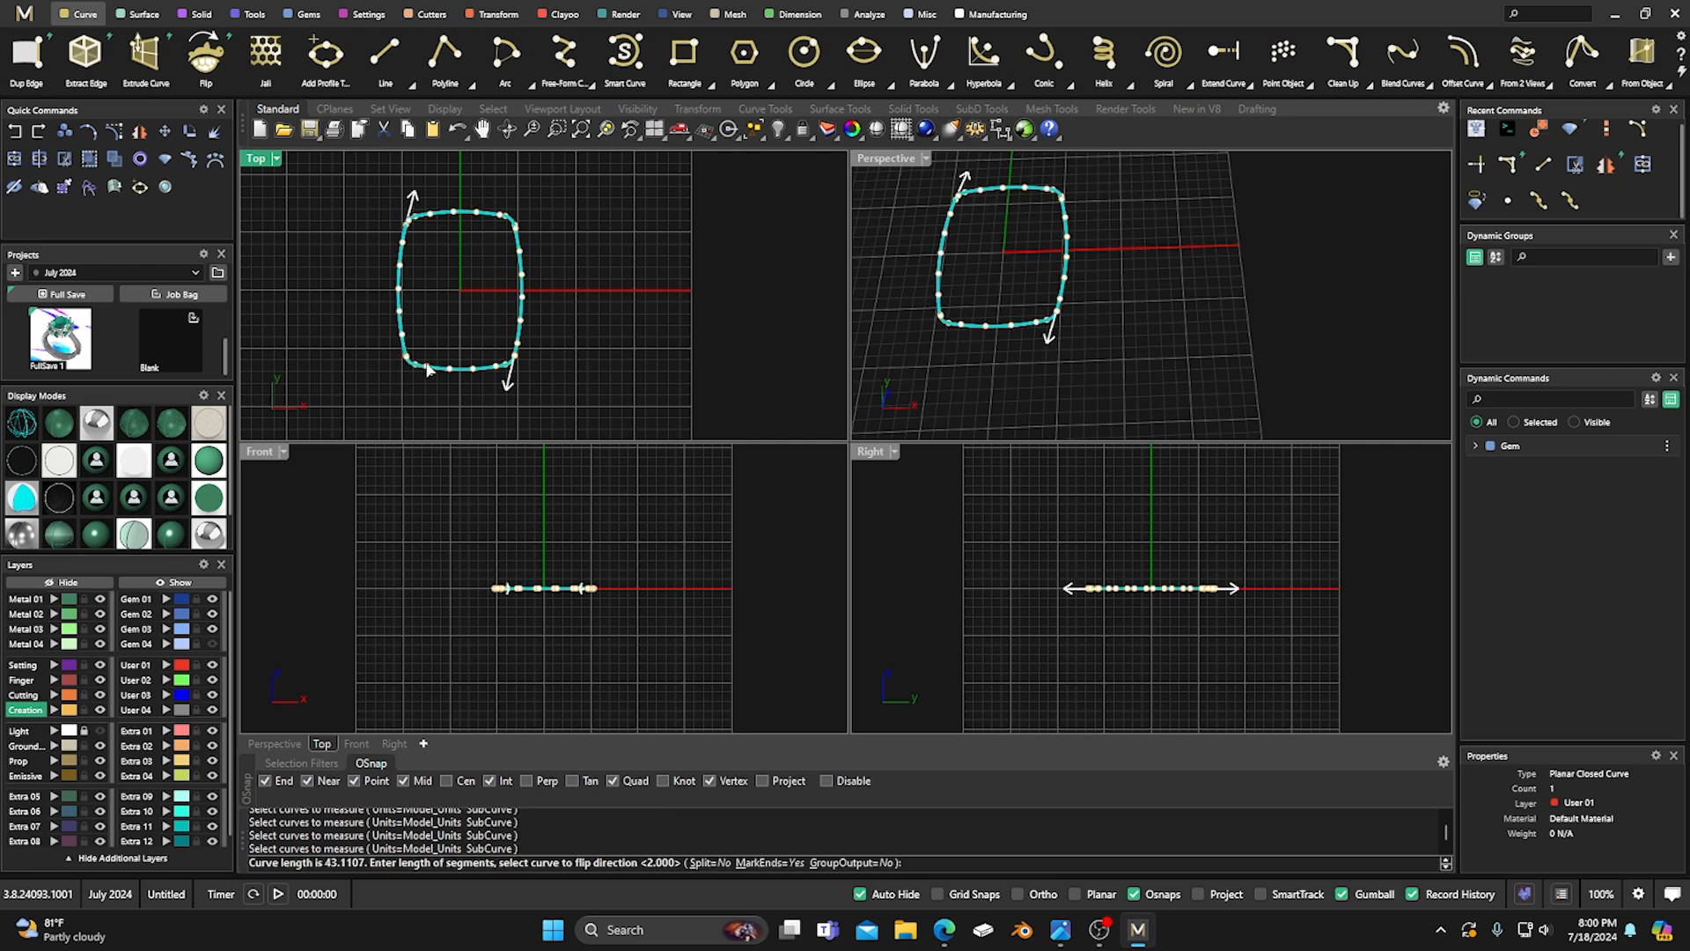
Set the segment length to 3 and finish dividing the closed outline into marked points.
click(498, 664)
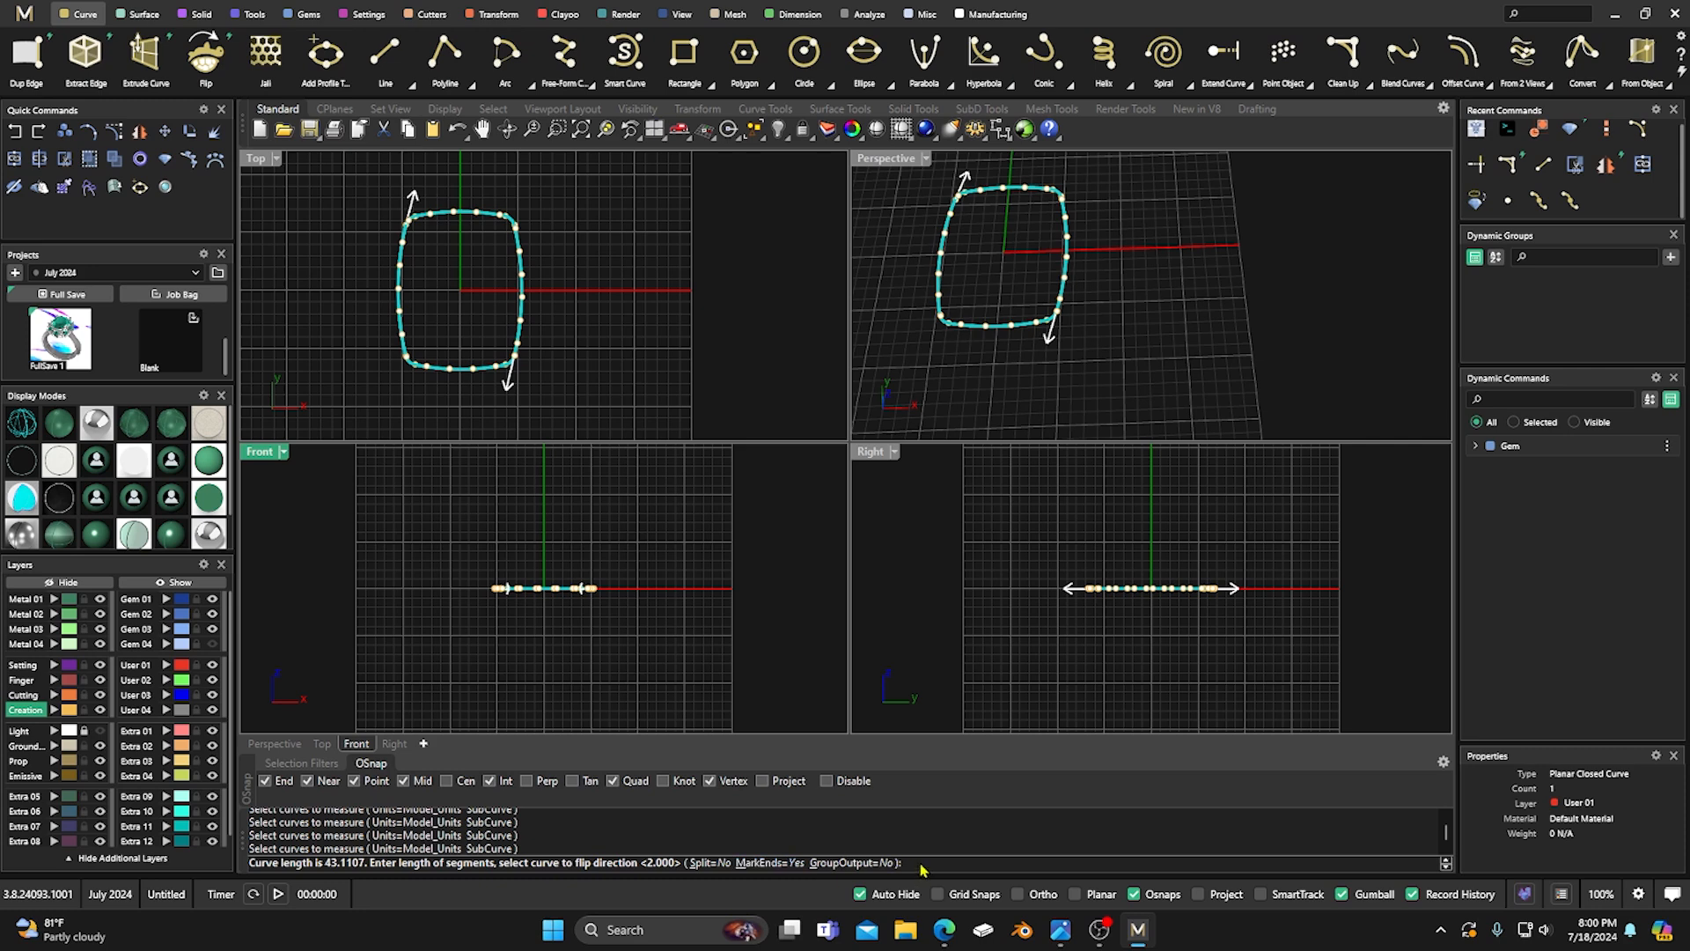
scroll(1075, 393, up, 5)
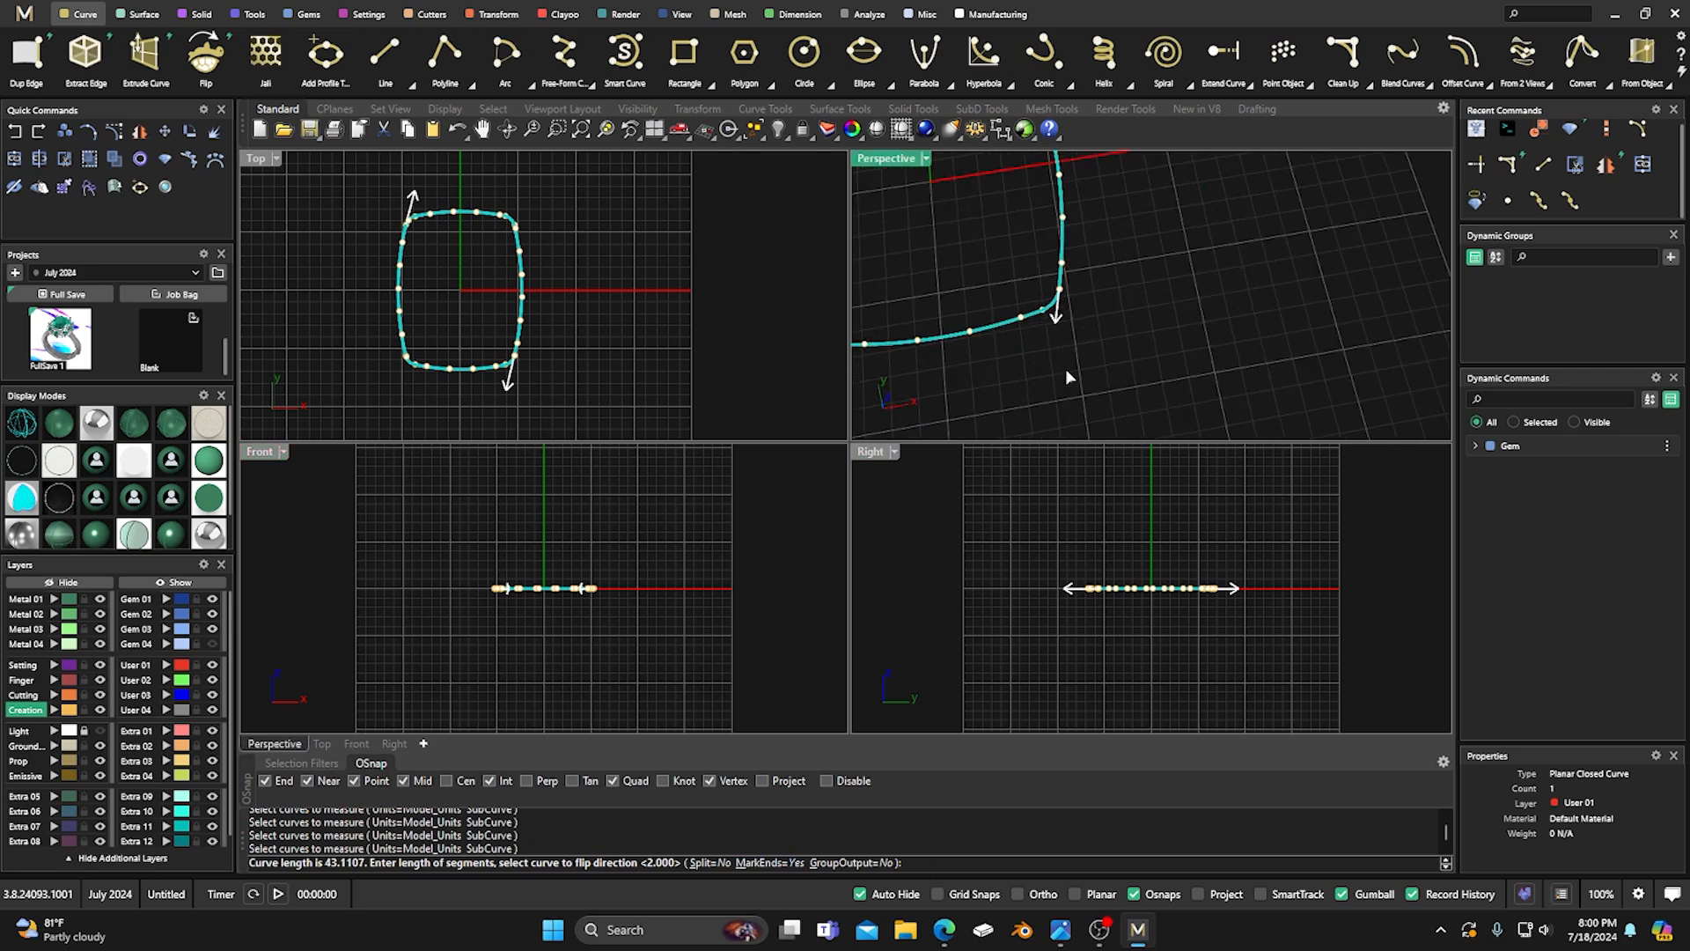
click(960, 546)
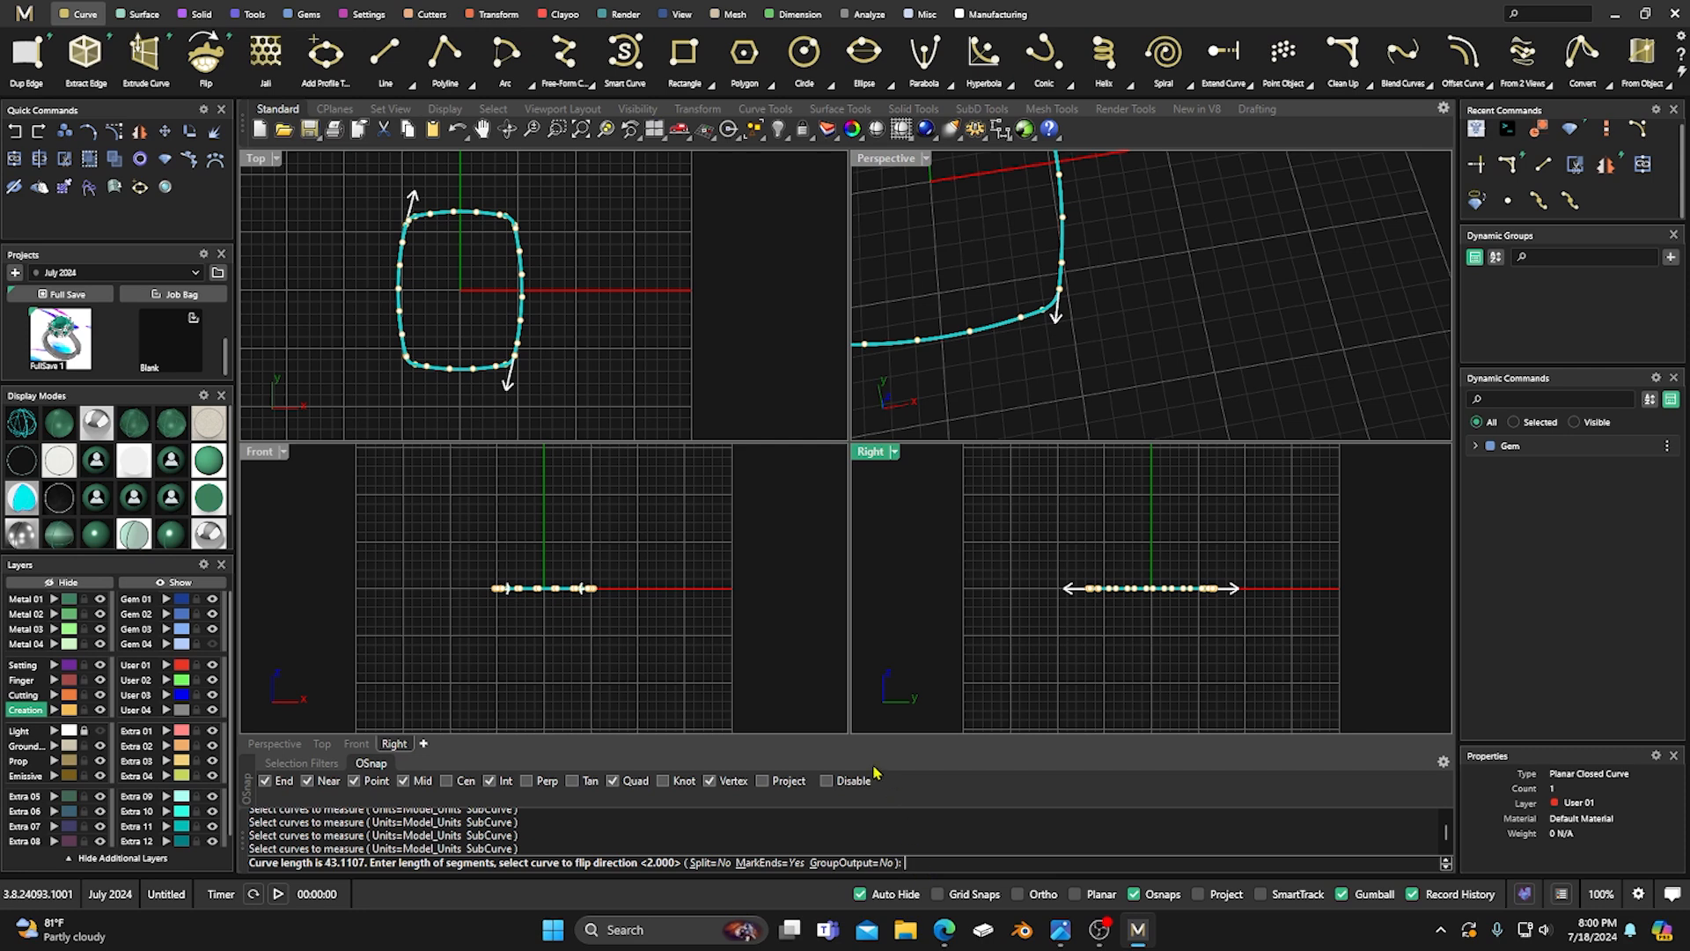
text(3)
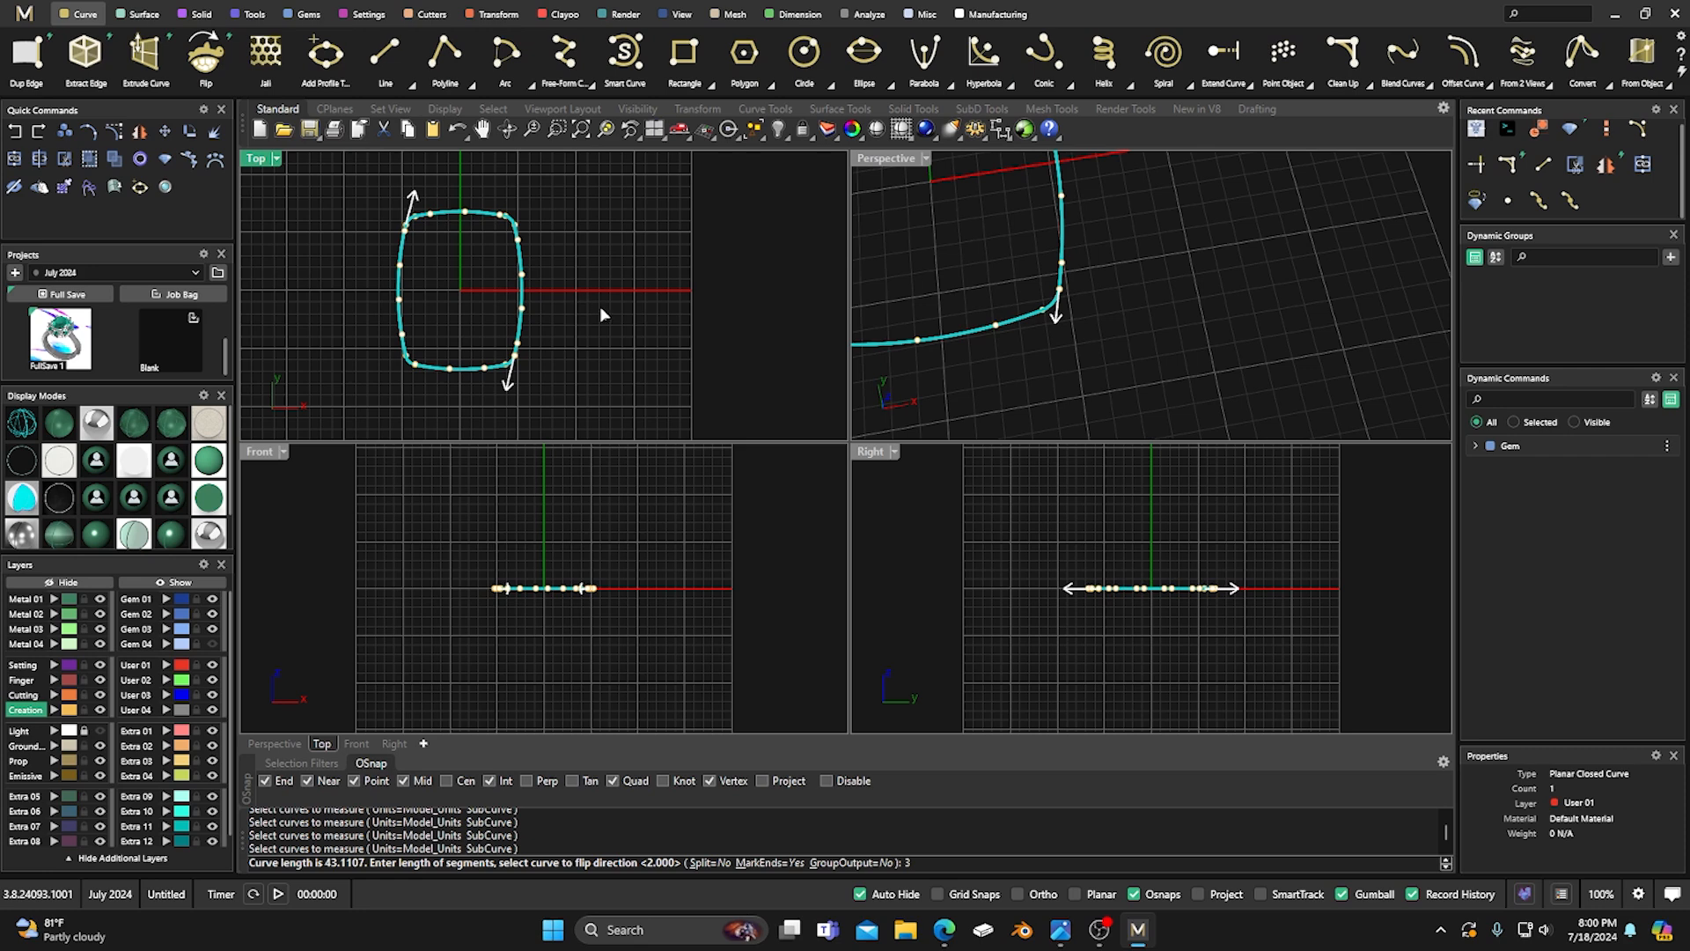
scroll(527, 225, up, 8)
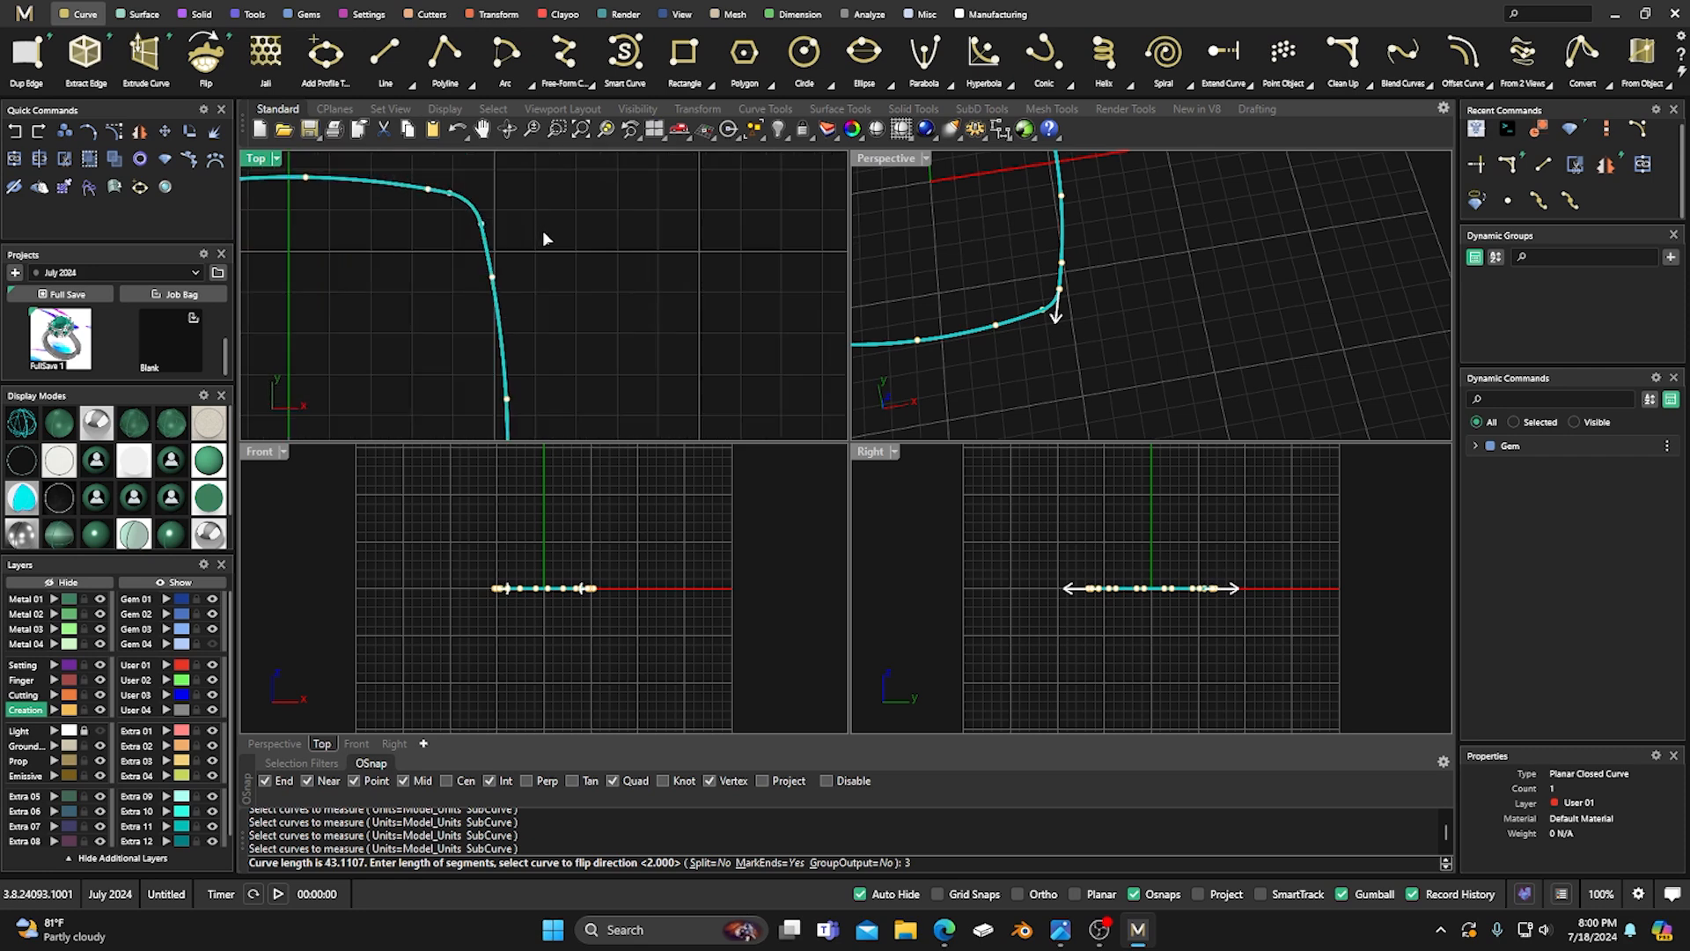
key(Return)
scroll(592, 267, down, 8)
click(653, 291)
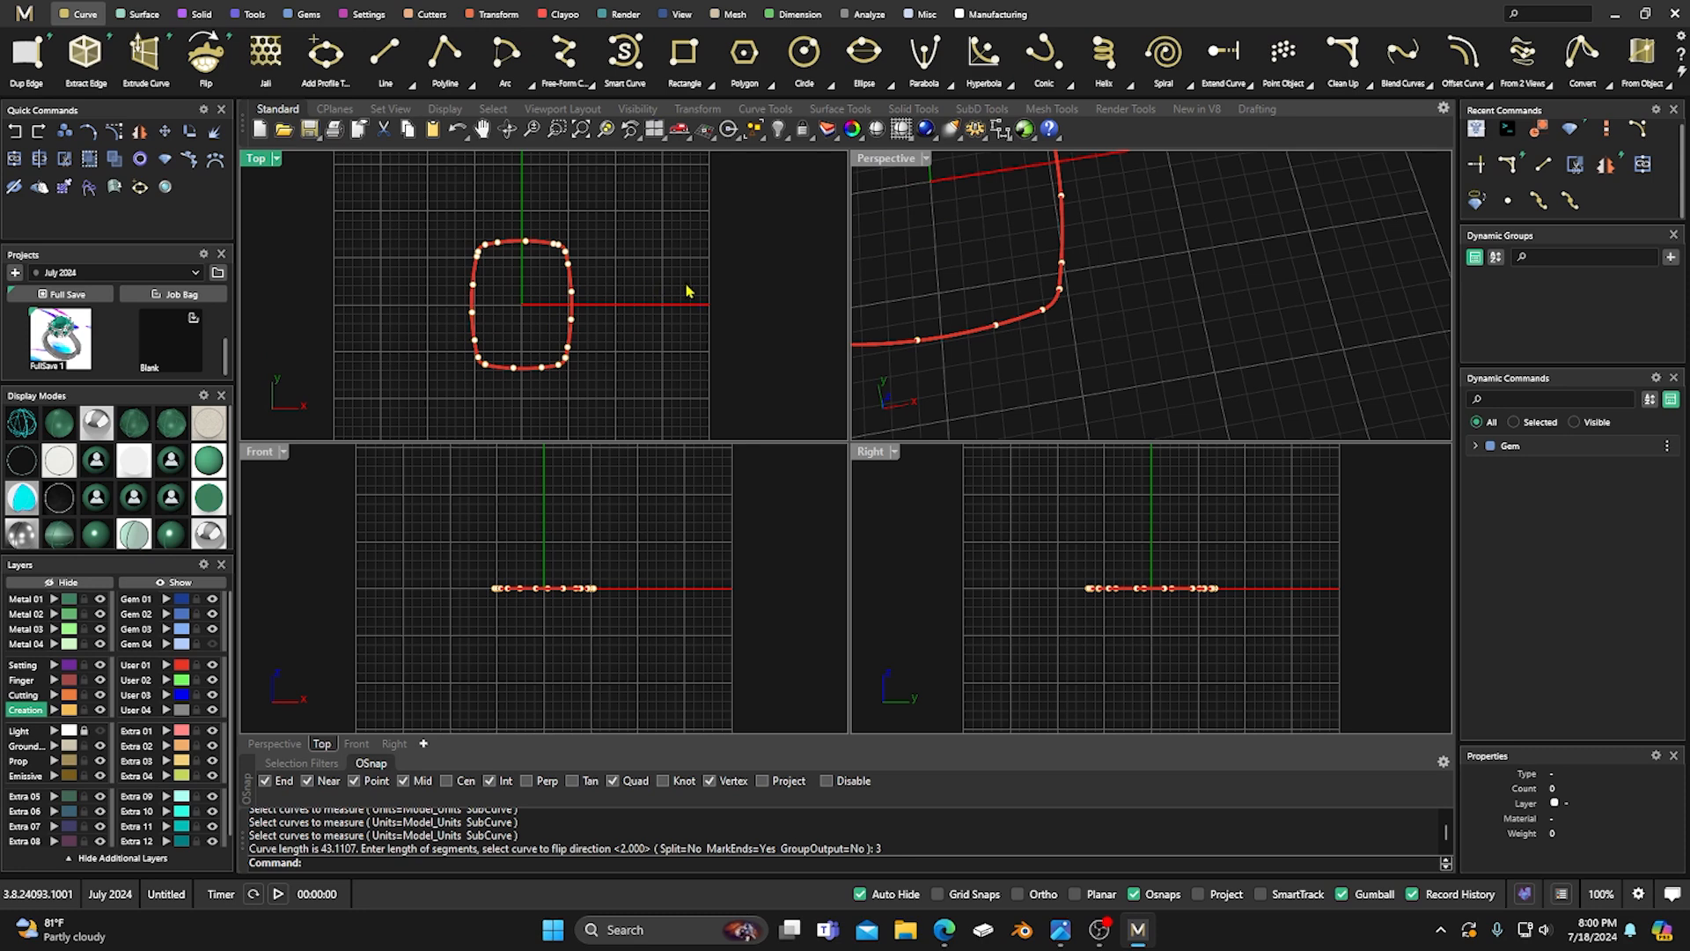
Start a custom gem from the closed outline, using all points on the Creation layer as its facet points.
click(306, 15)
click(863, 53)
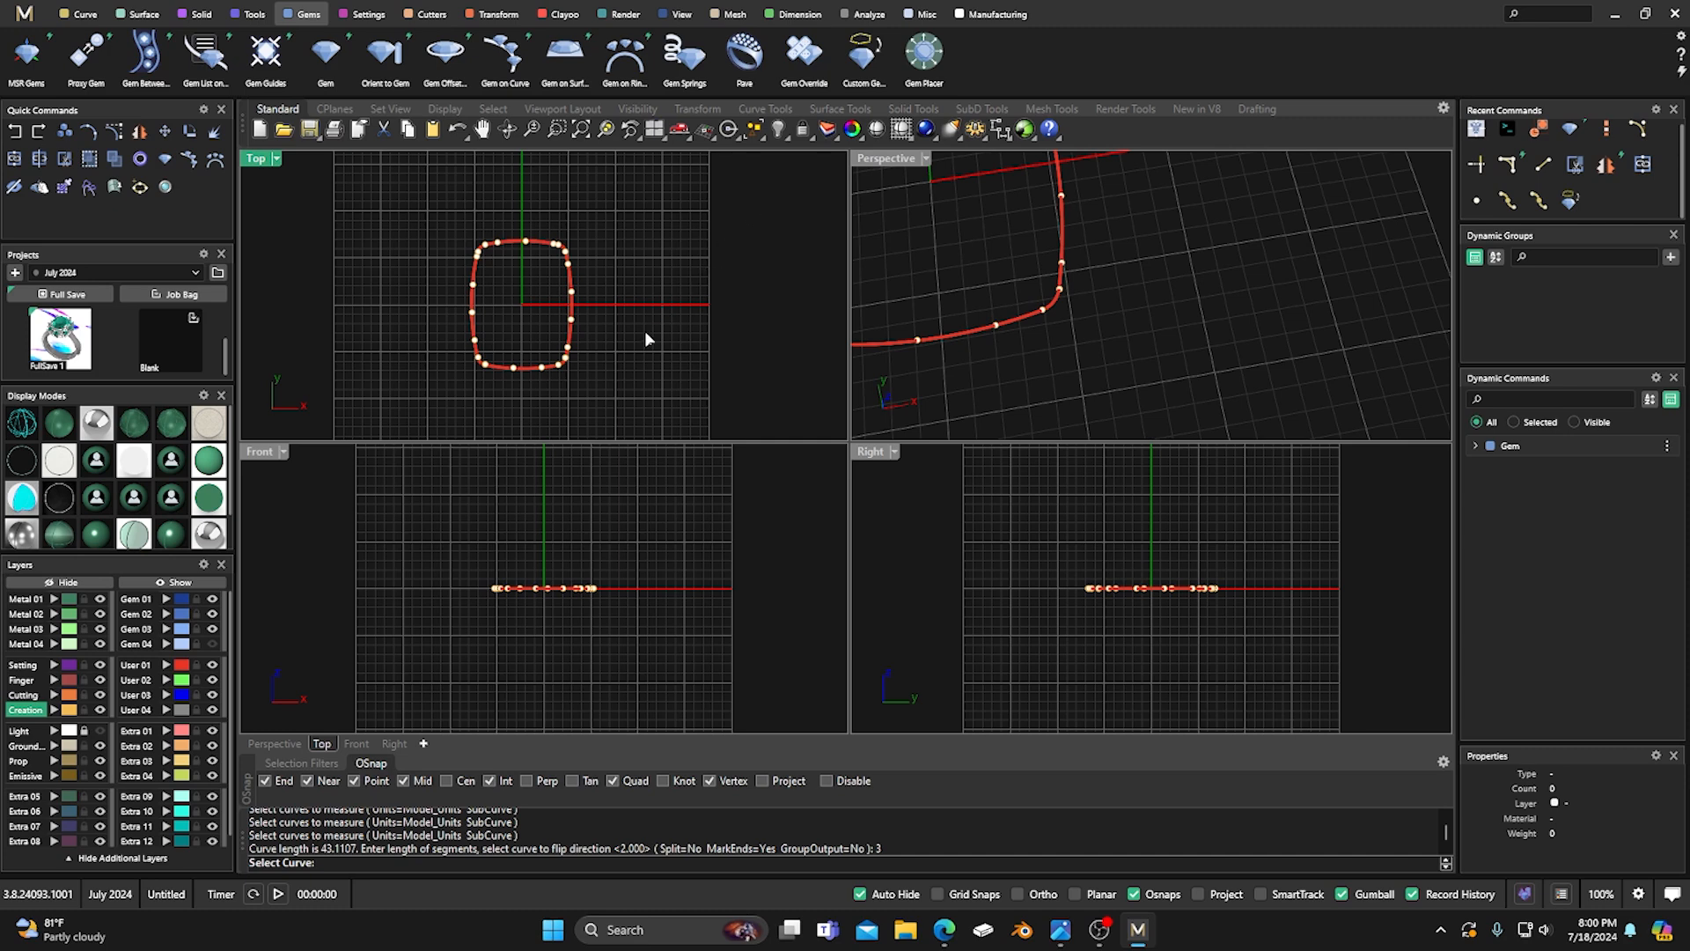
scroll(581, 365, up, 3)
click(566, 321)
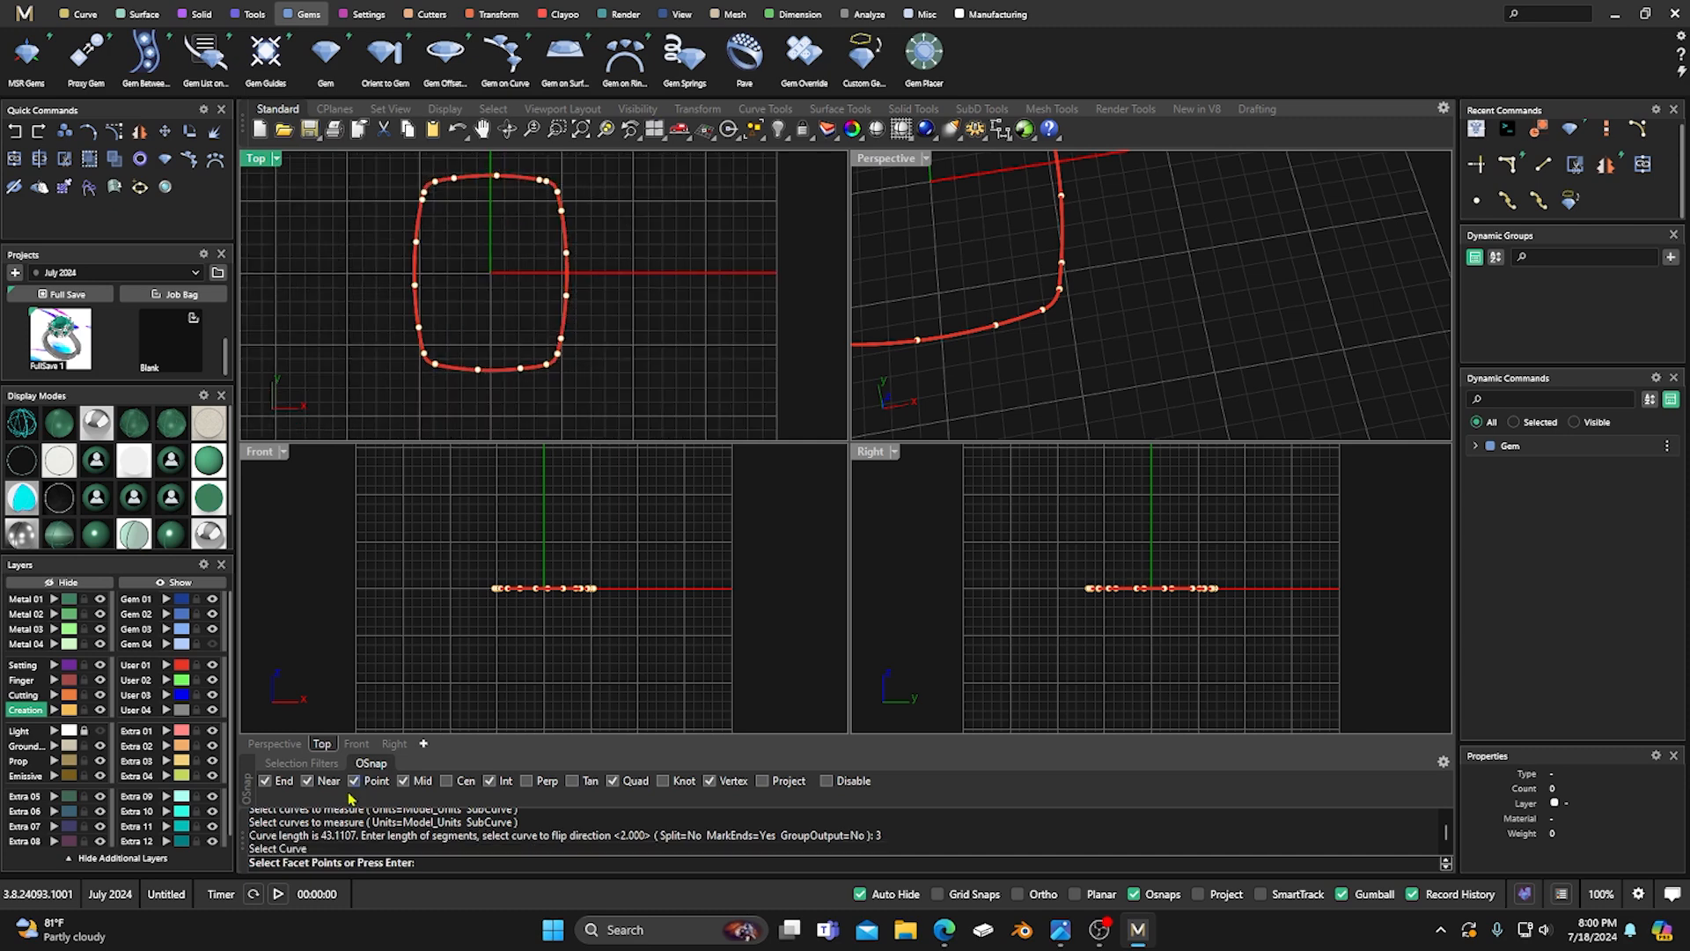
click(68, 709)
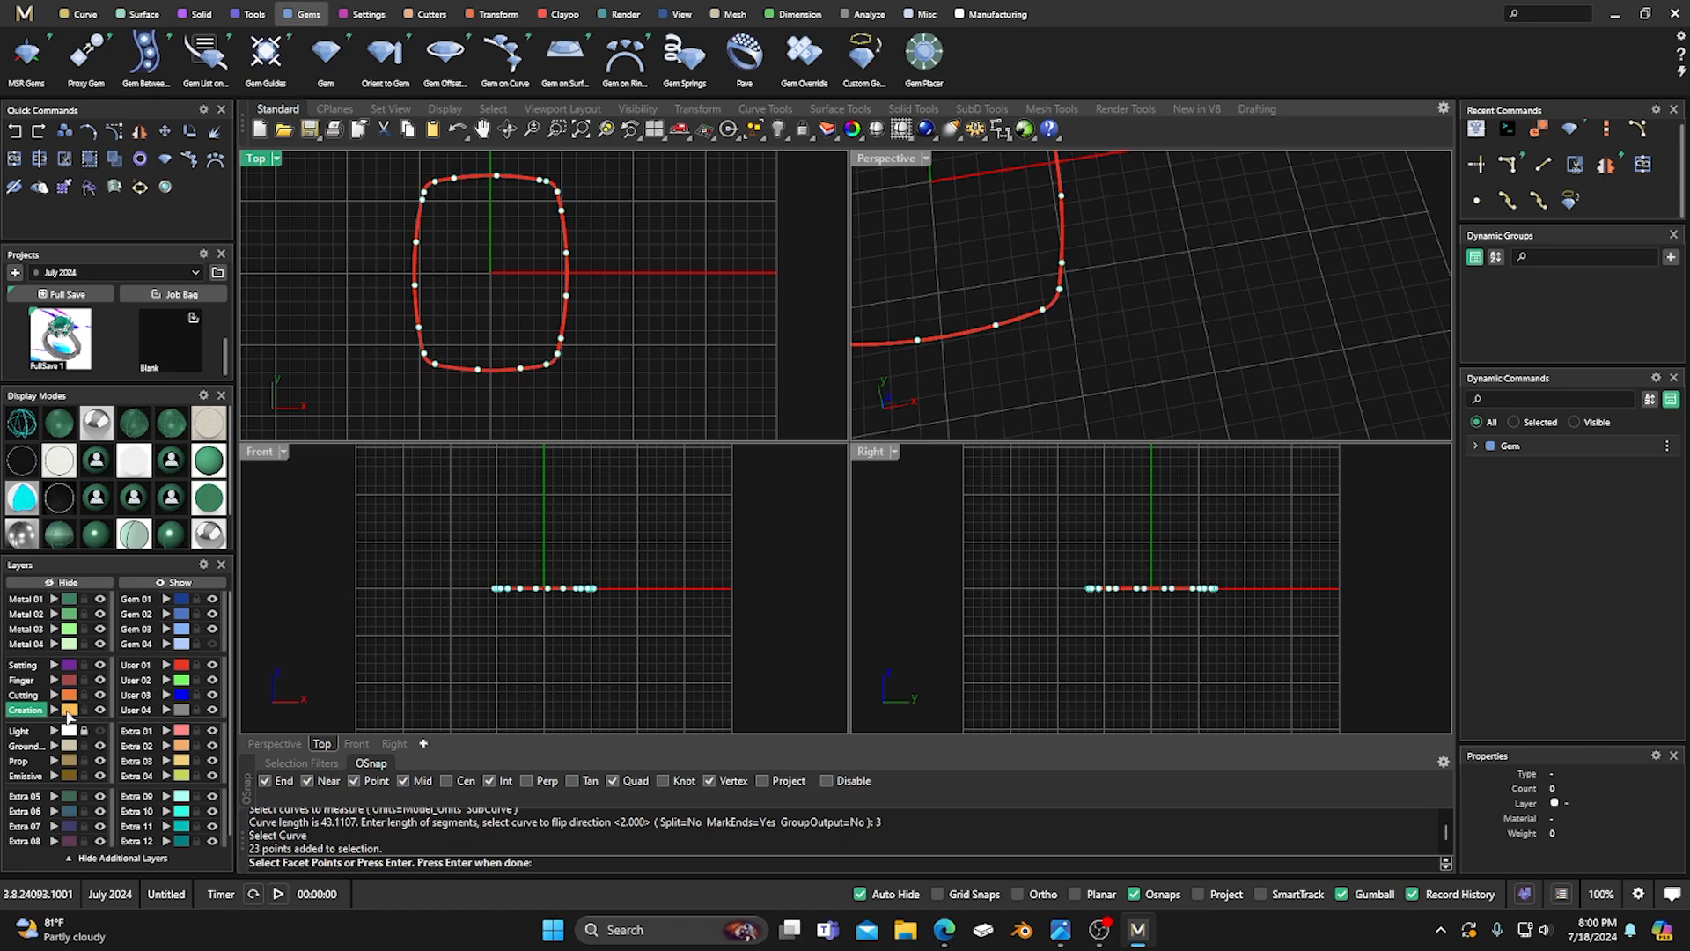
key(Return)
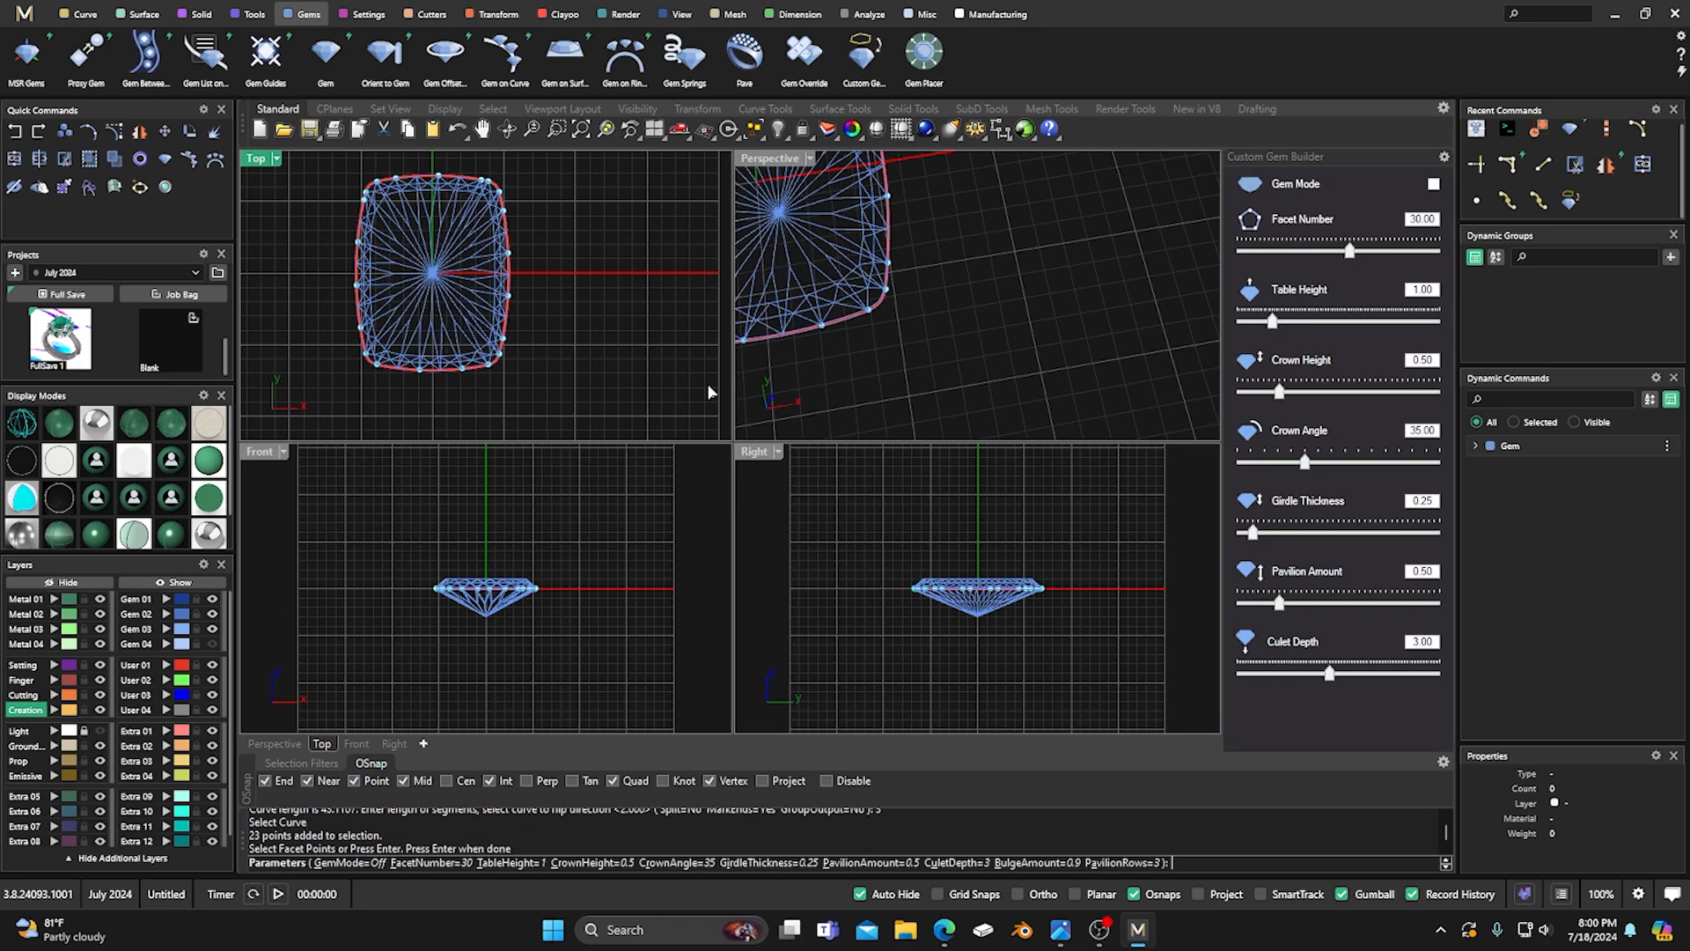
Set the custom gem's crown angle to 20 and culet depth to 3.75, and turn on Gem Mode.
scroll(885, 477, down, 5)
right_drag(887, 493, 781, 381)
scroll(811, 302, up, 2)
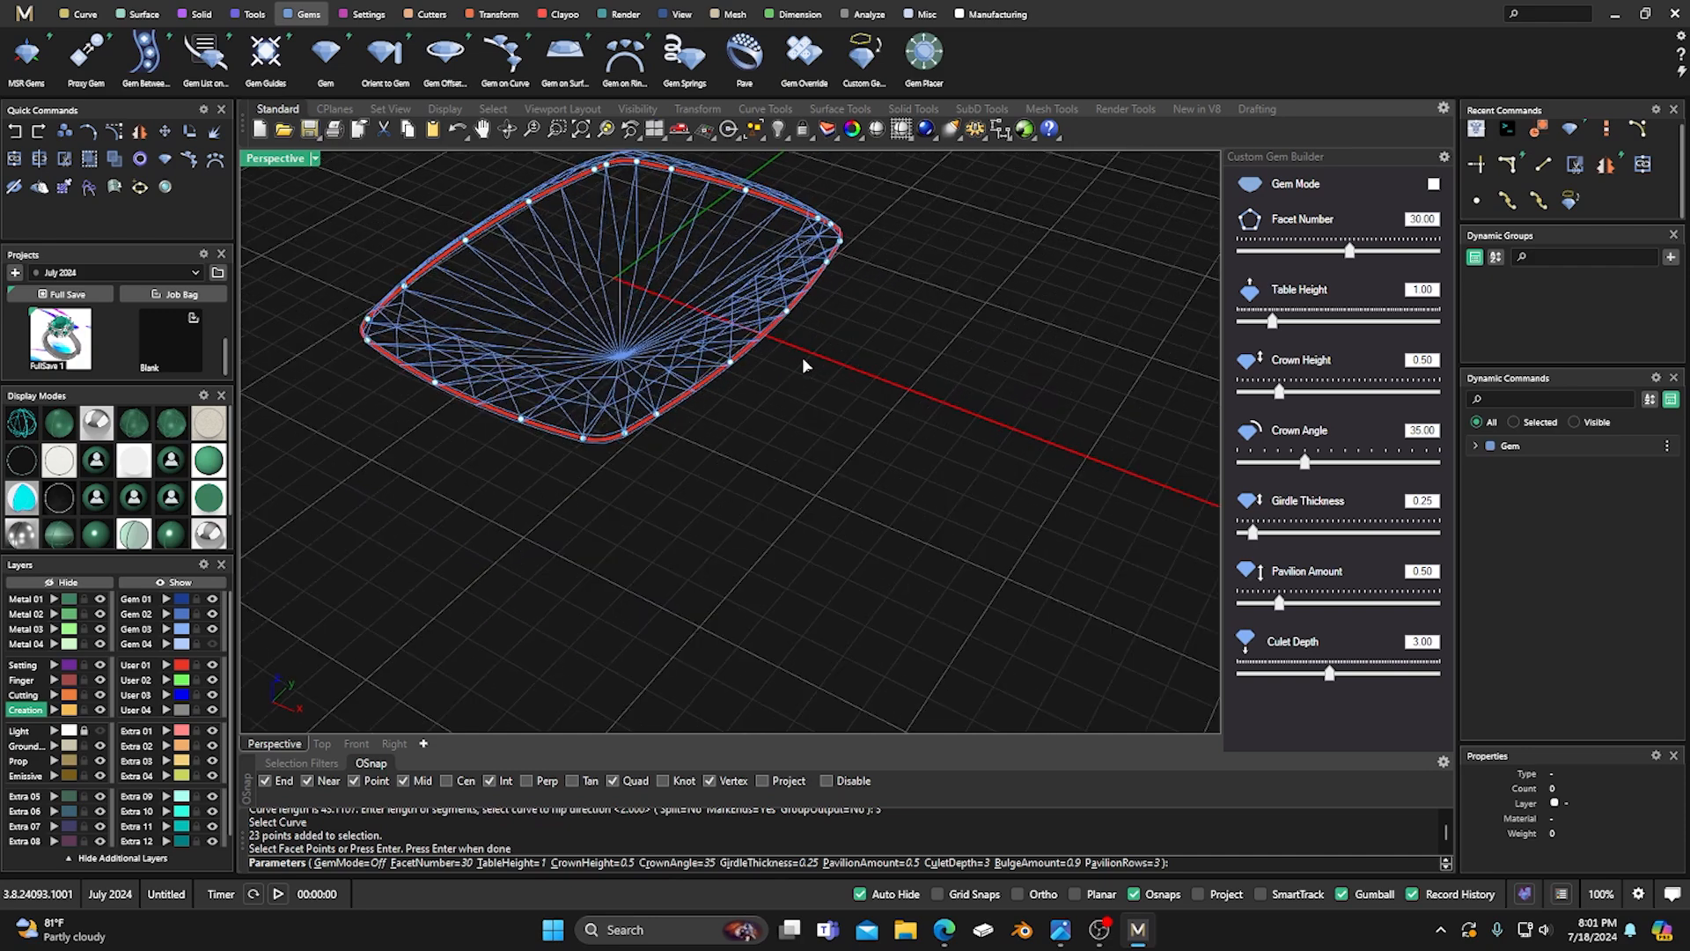
drag(1307, 467, 1264, 464)
drag(1329, 673, 1357, 674)
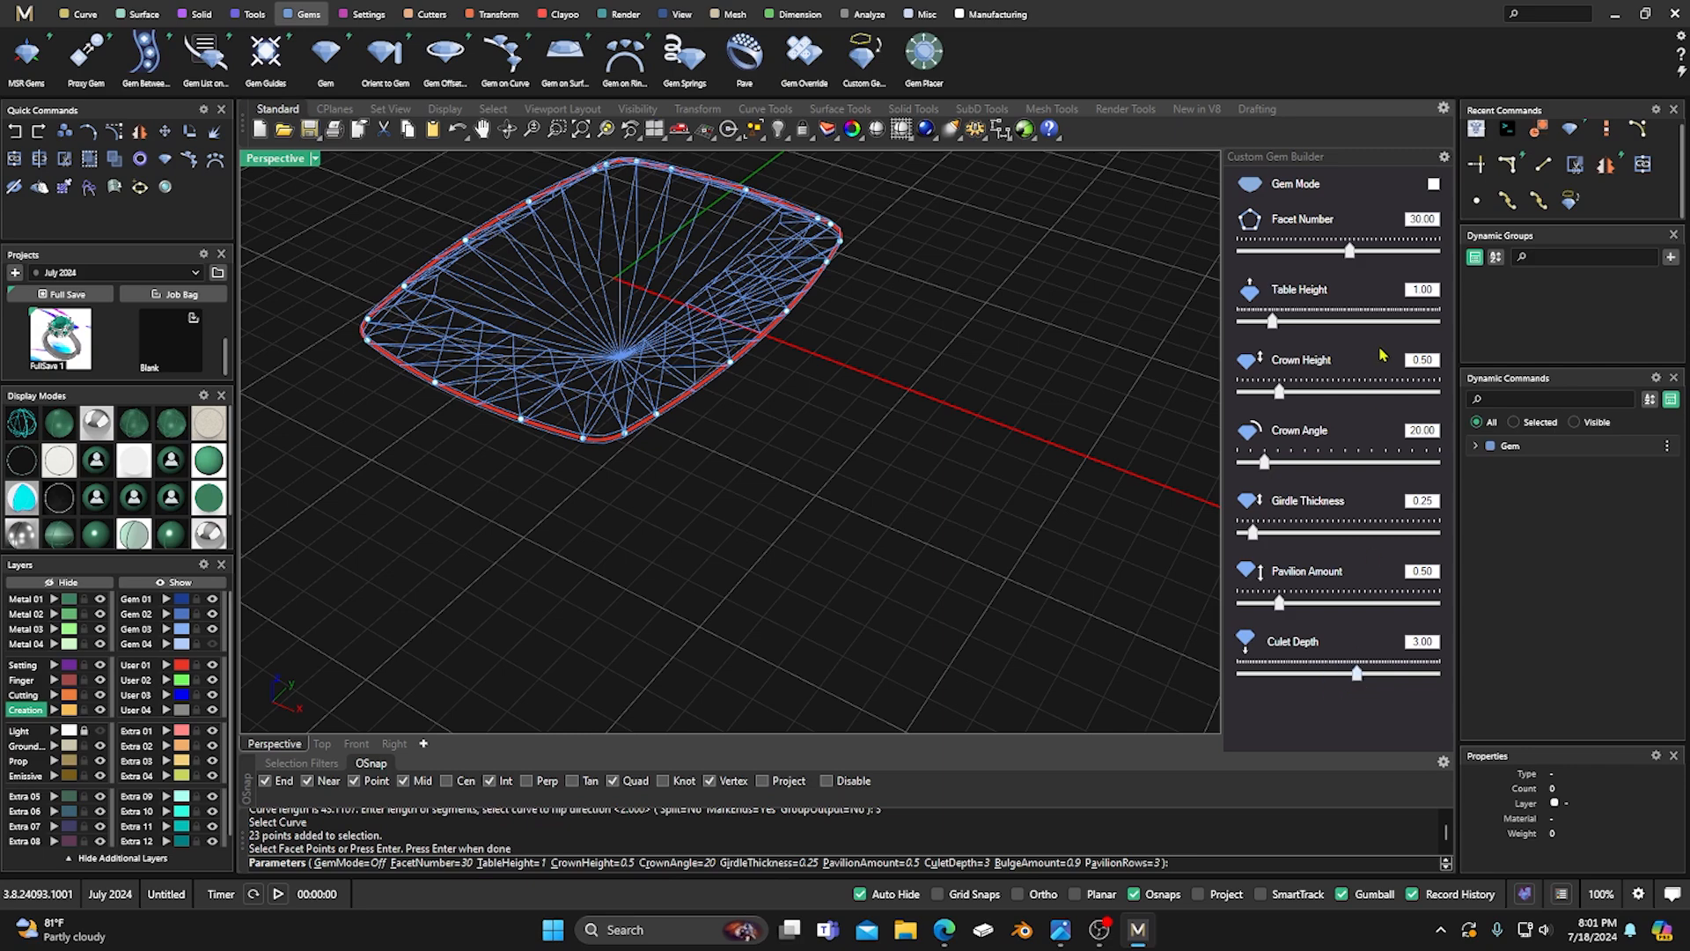
click(1433, 184)
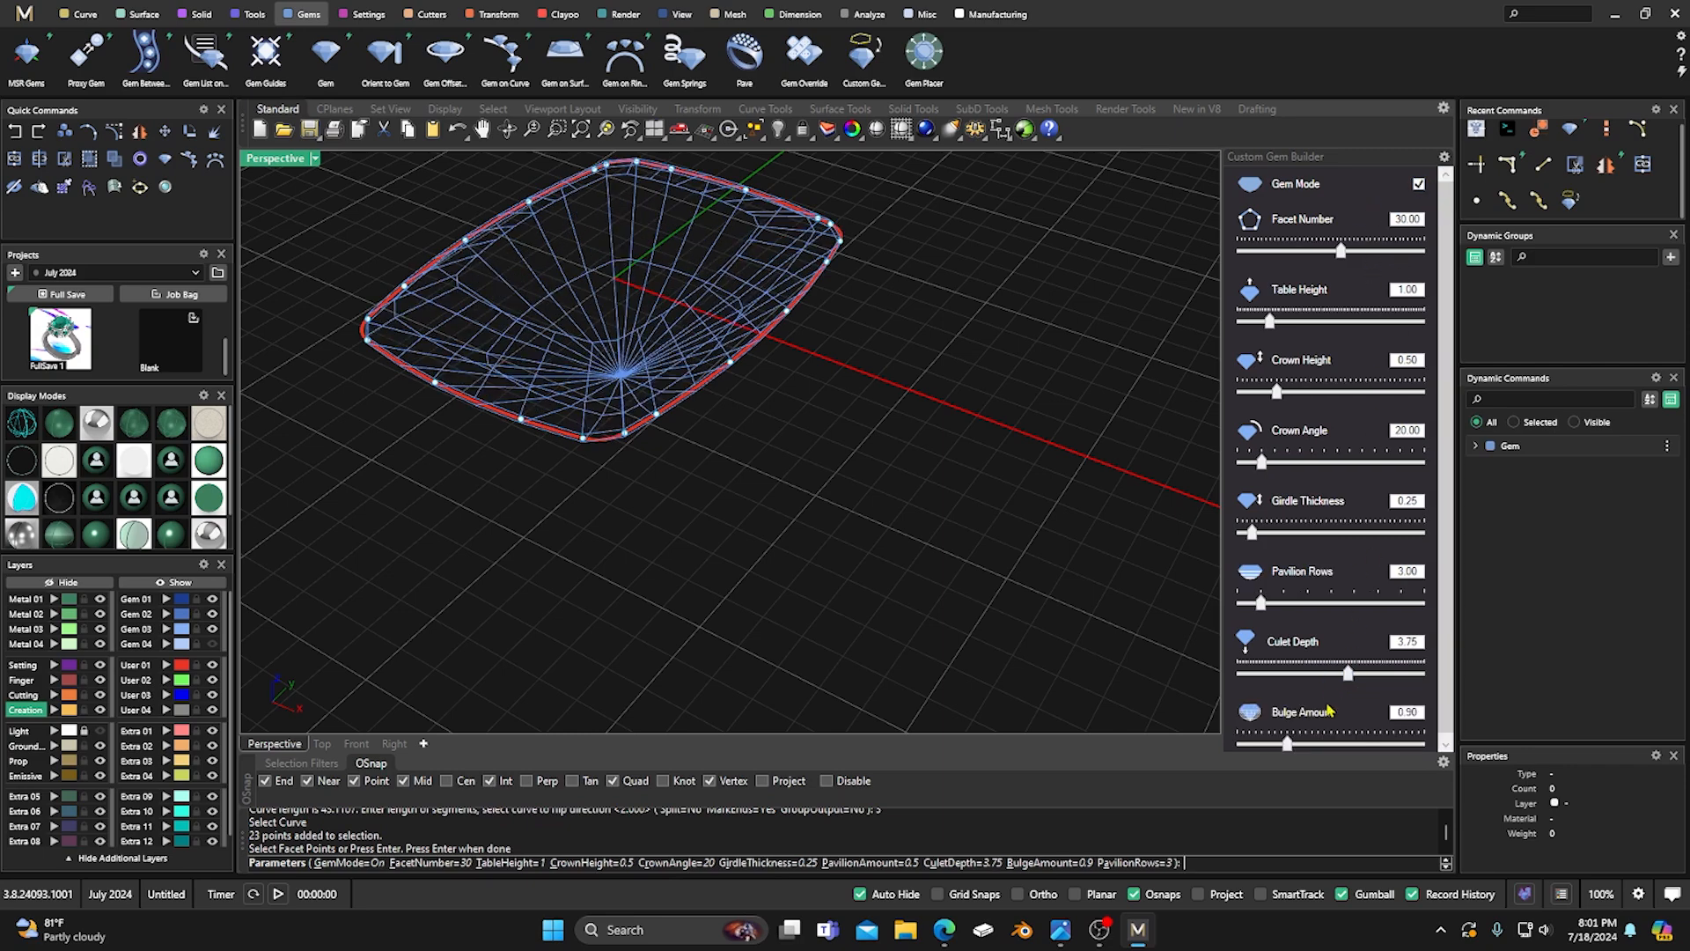
Set the custom gem's table height to 0.90 and its crown angle to 35.
right_drag(997, 452, 1048, 398)
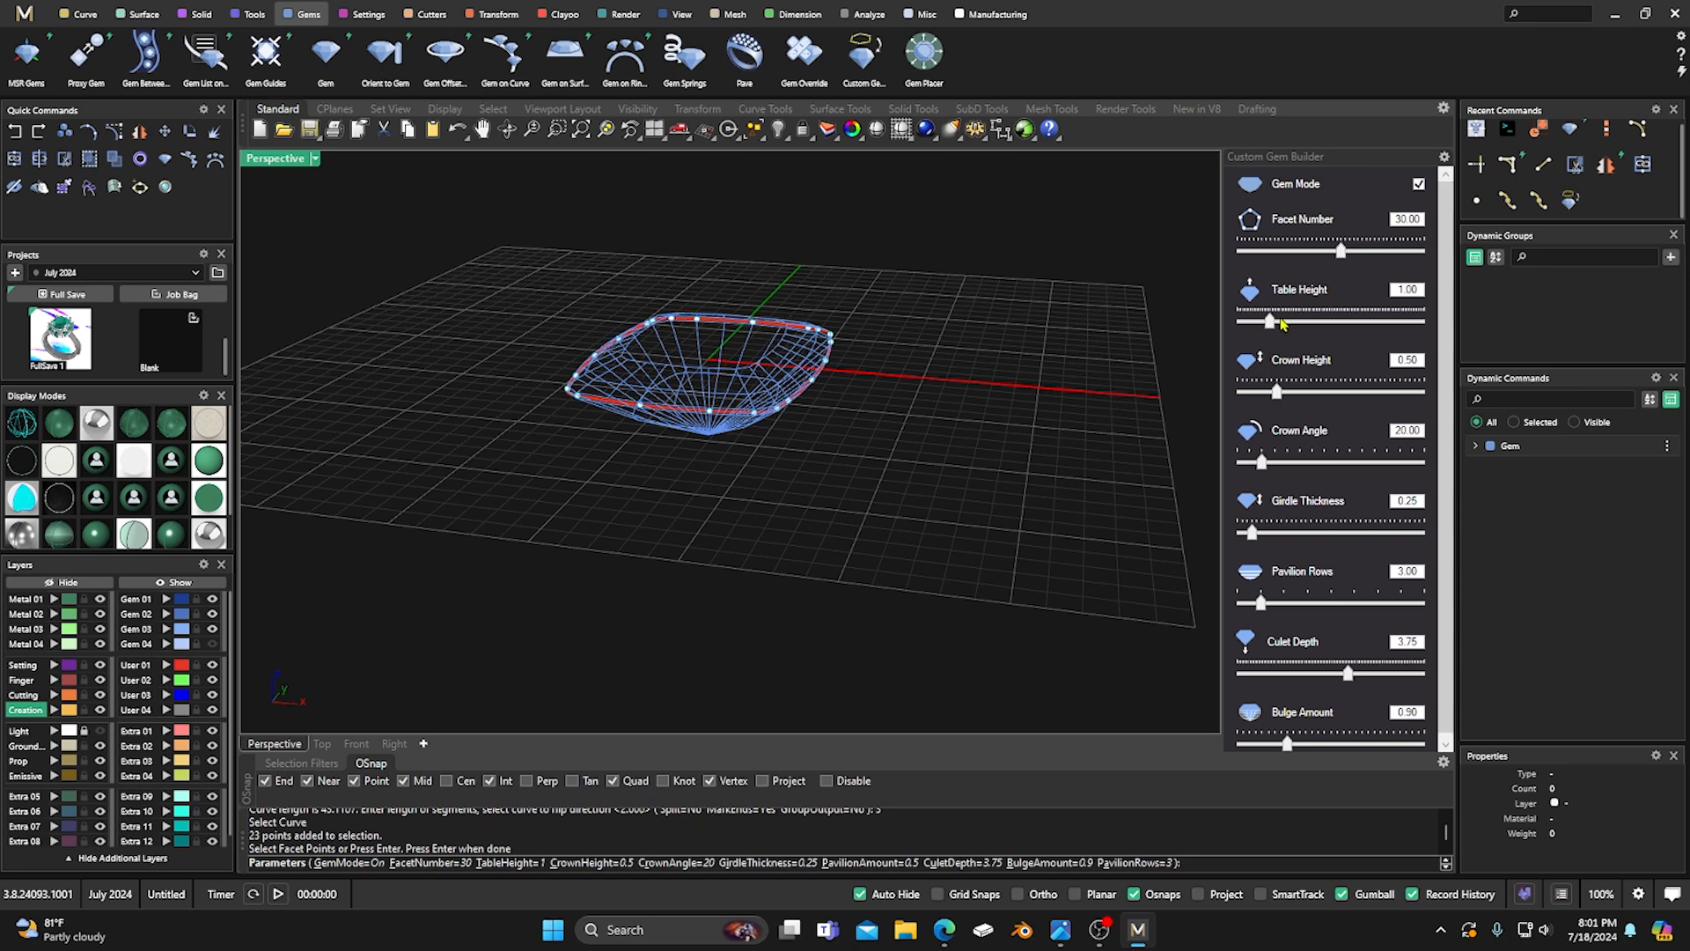
mouse_move(1269, 322)
mouse_down()
mouse_move(1293, 322)
mouse_move(1269, 325)
mouse_up()
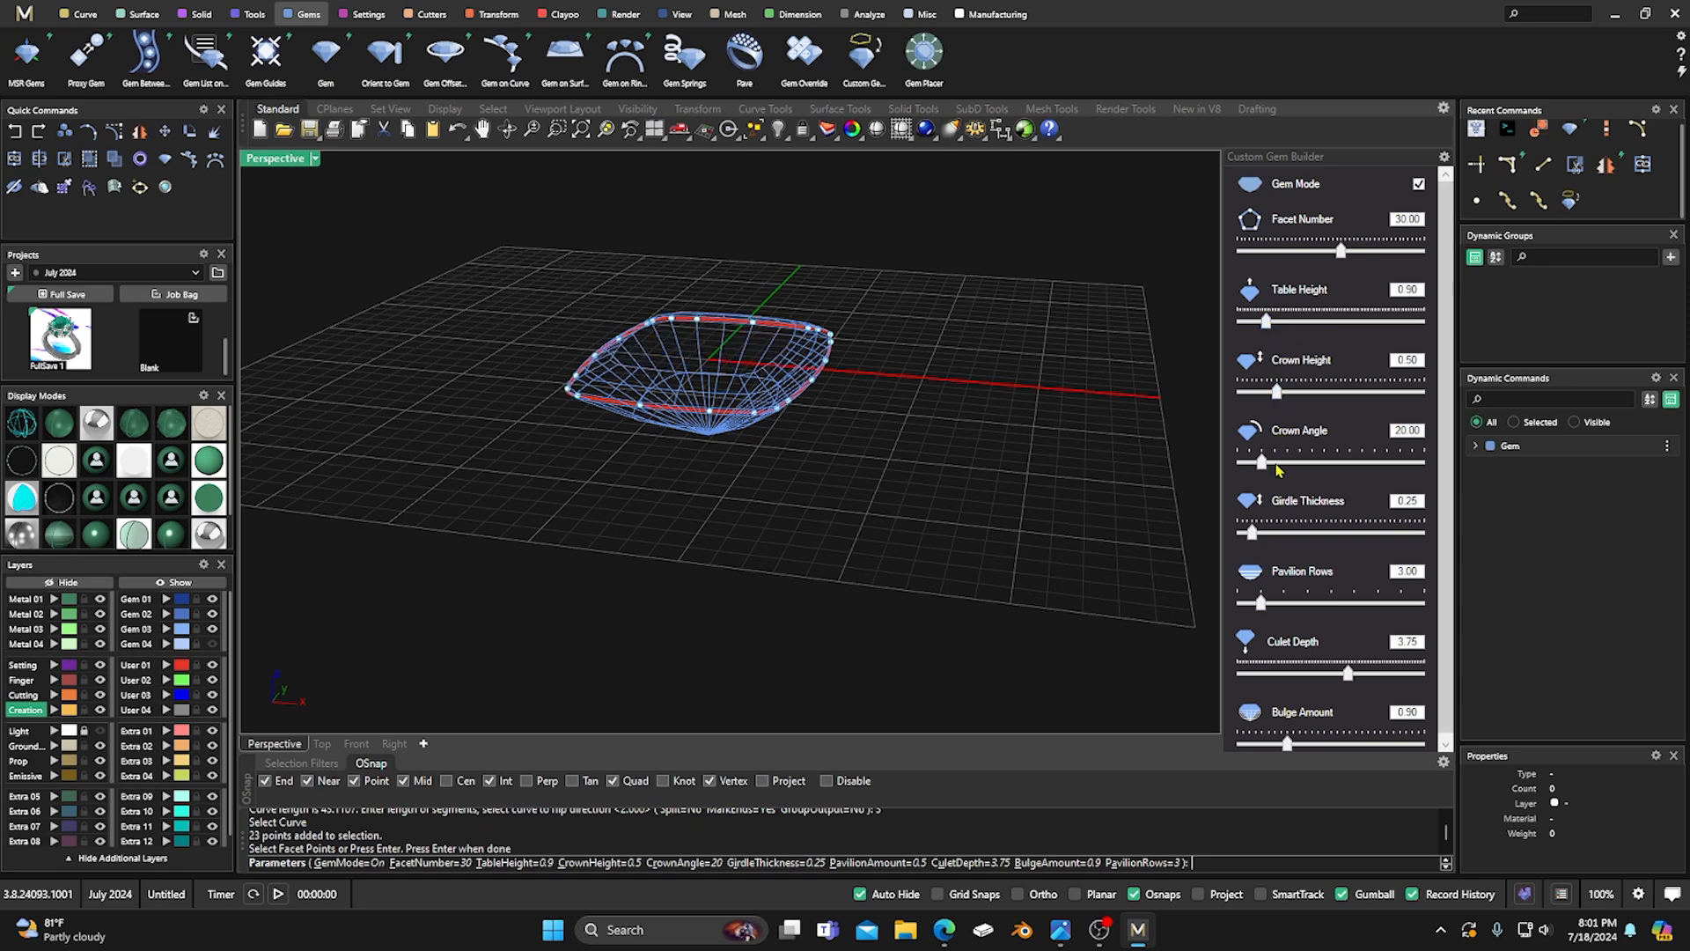
mouse_move(1268, 465)
mouse_down()
mouse_move(1325, 469)
mouse_move(1300, 465)
mouse_up()
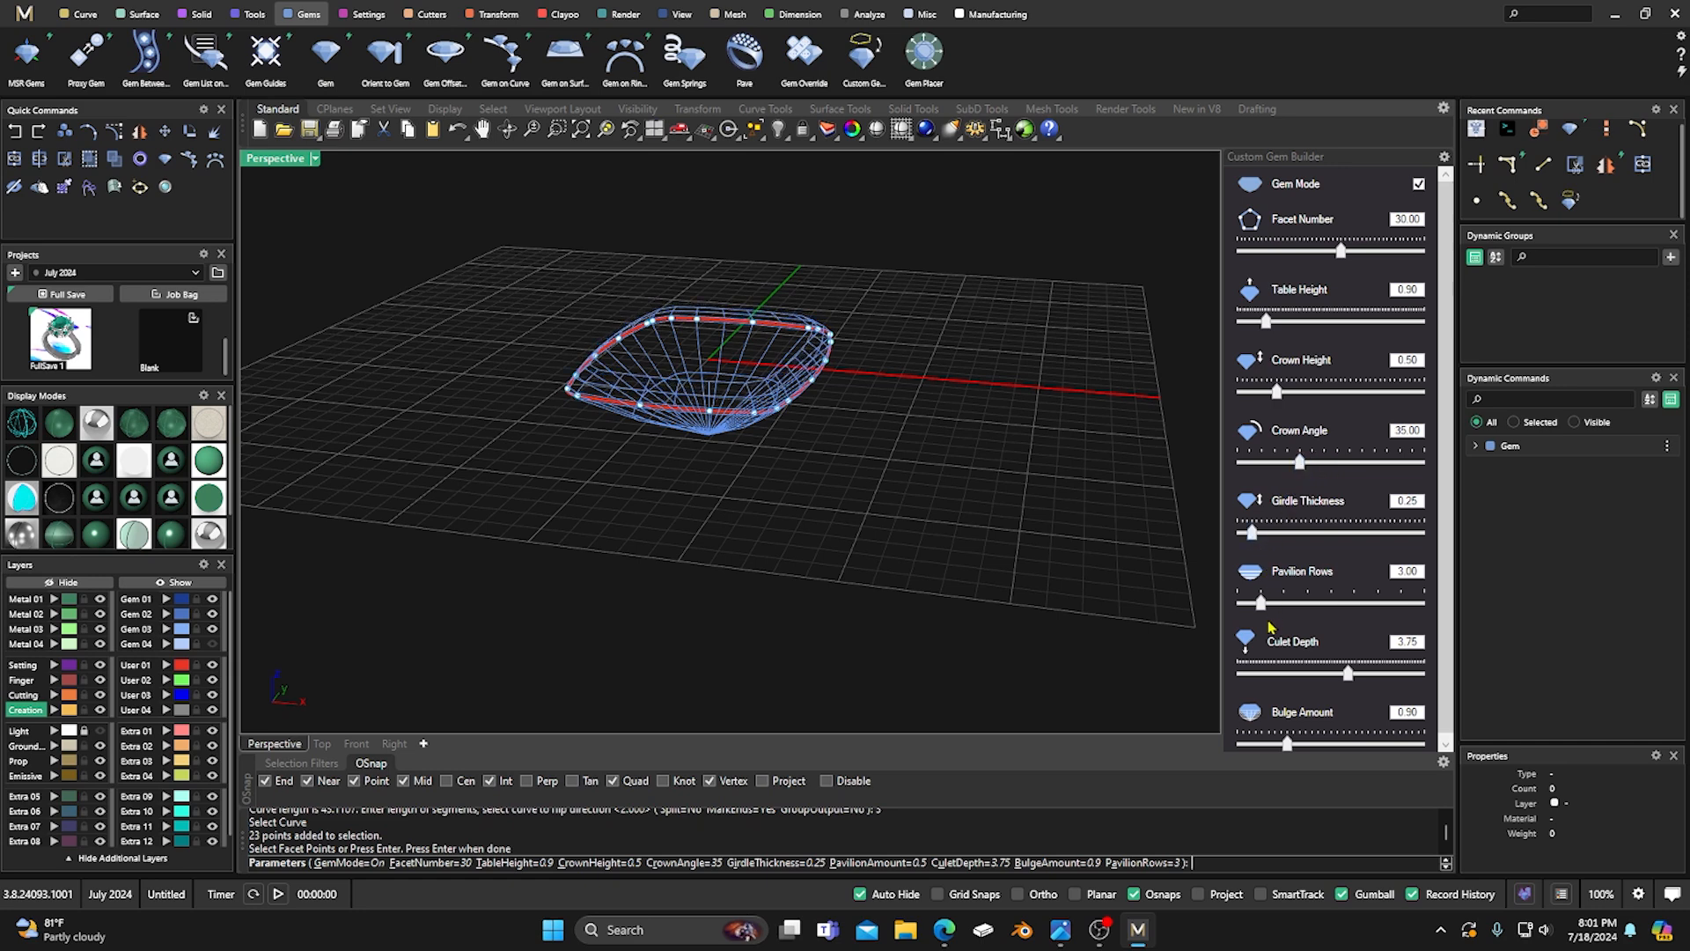
Set the custom gem's pavilion rows to 5 and its bulge amount to 1.80.
right_drag(1054, 590, 1044, 550)
drag(1274, 609, 1309, 608)
right_drag(984, 581, 1197, 648)
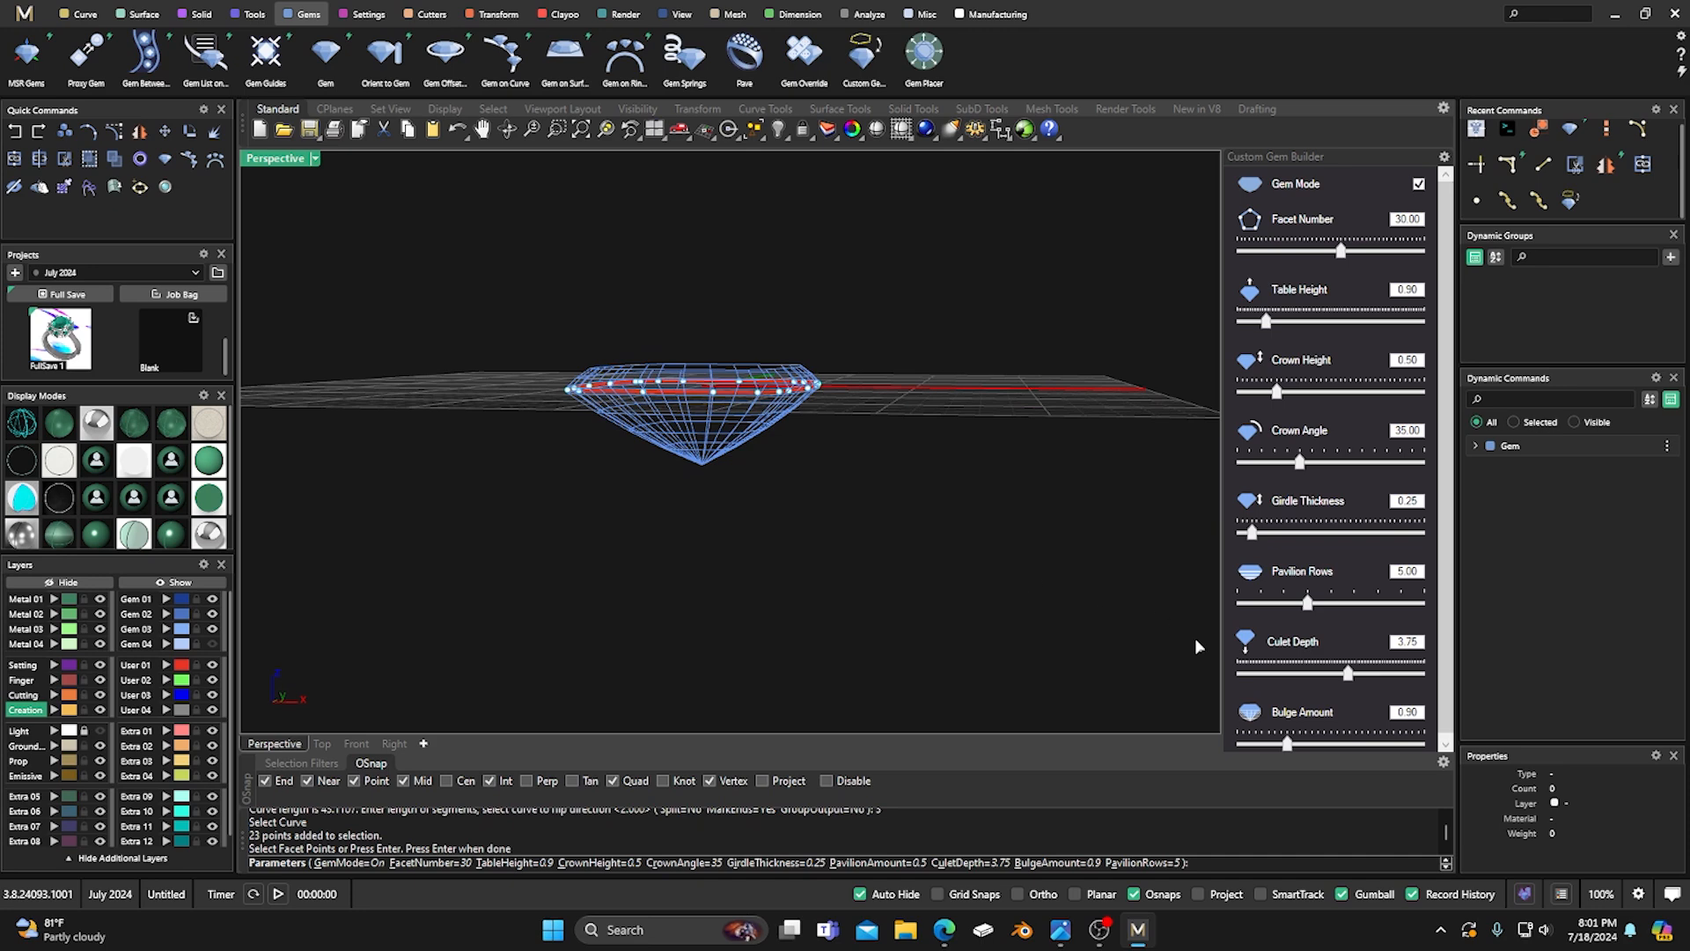
drag(1287, 746, 1400, 740)
mouse_move(952, 539)
right_down()
mouse_move(1012, 513)
mouse_move(868, 623)
mouse_move(844, 506)
mouse_move(904, 522)
mouse_move(891, 358)
mouse_move(913, 373)
mouse_move(894, 388)
mouse_move(690, 366)
mouse_move(949, 537)
right_up()
Increase the custom gem's girdle thickness to 0.35 and build the gem.
key(Return)
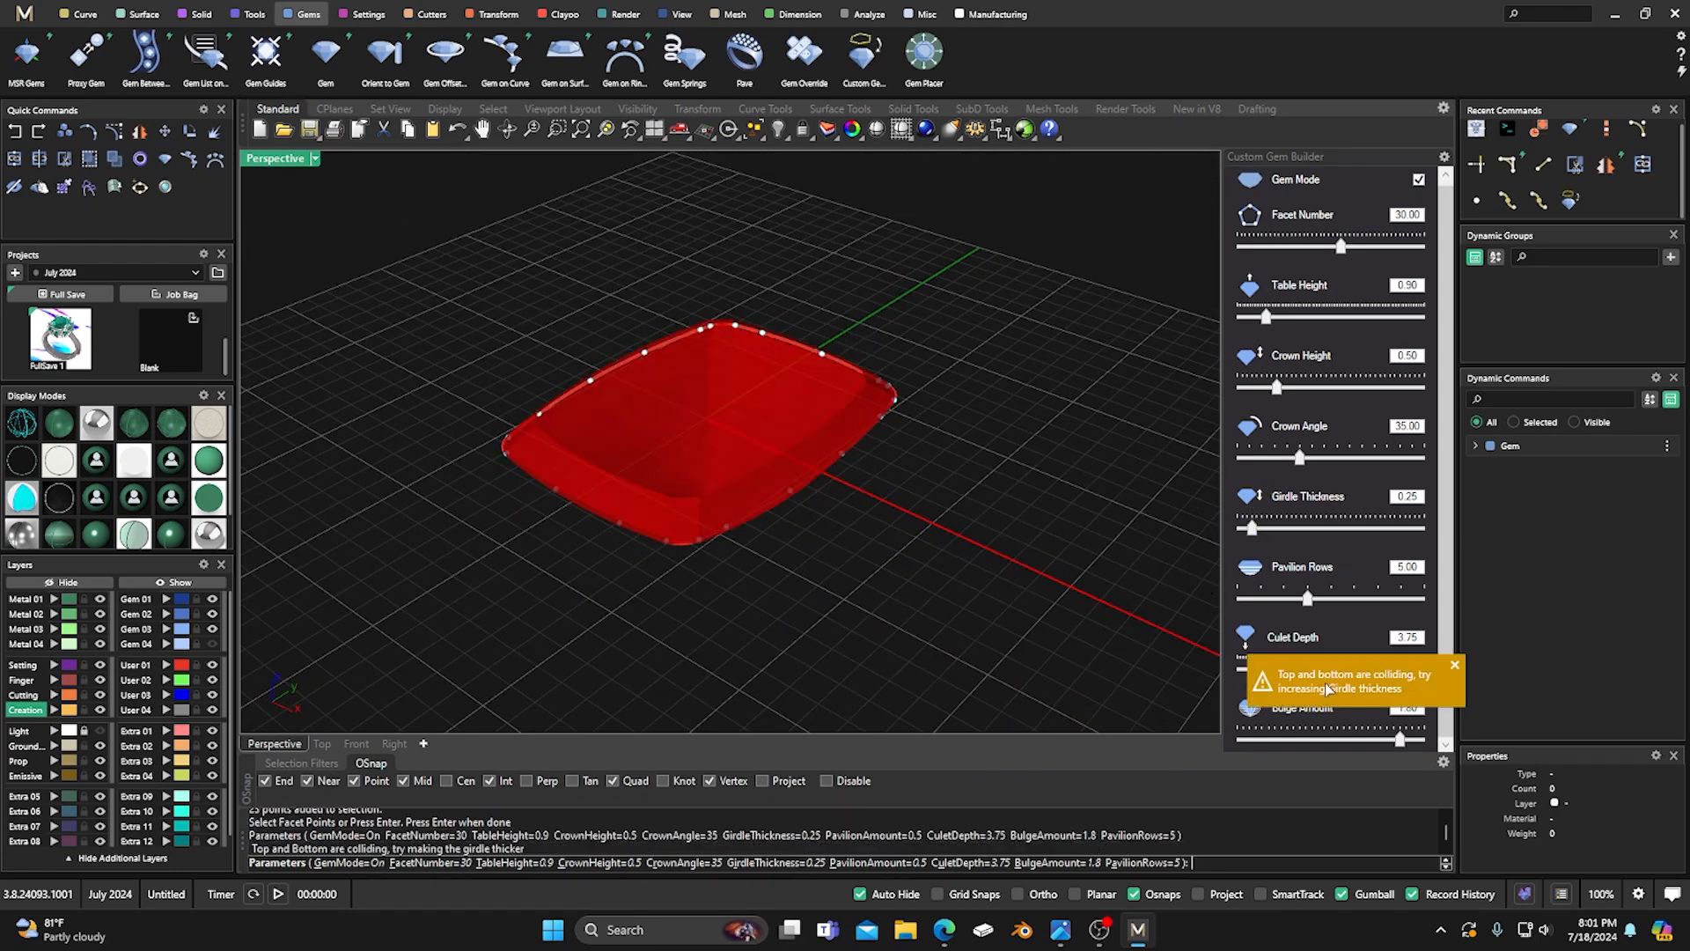
click(1252, 529)
key(Return)
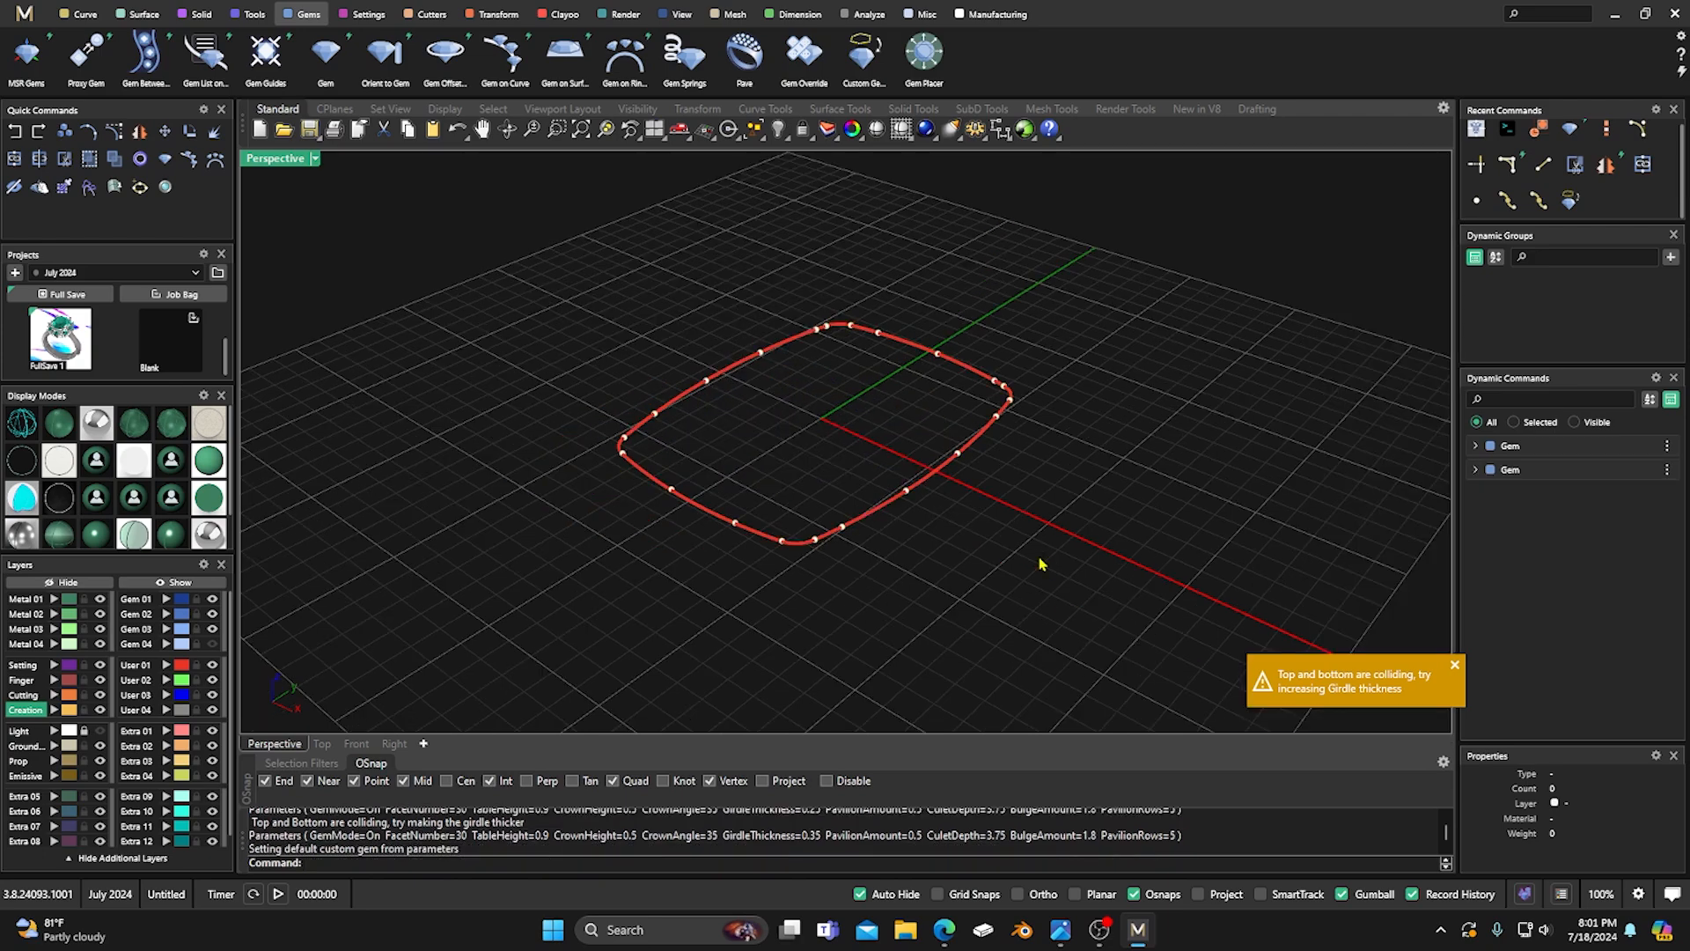
Show layer Gem 04 and view the gems on it from the side.
click(211, 643)
right_drag(759, 604, 778, 536)
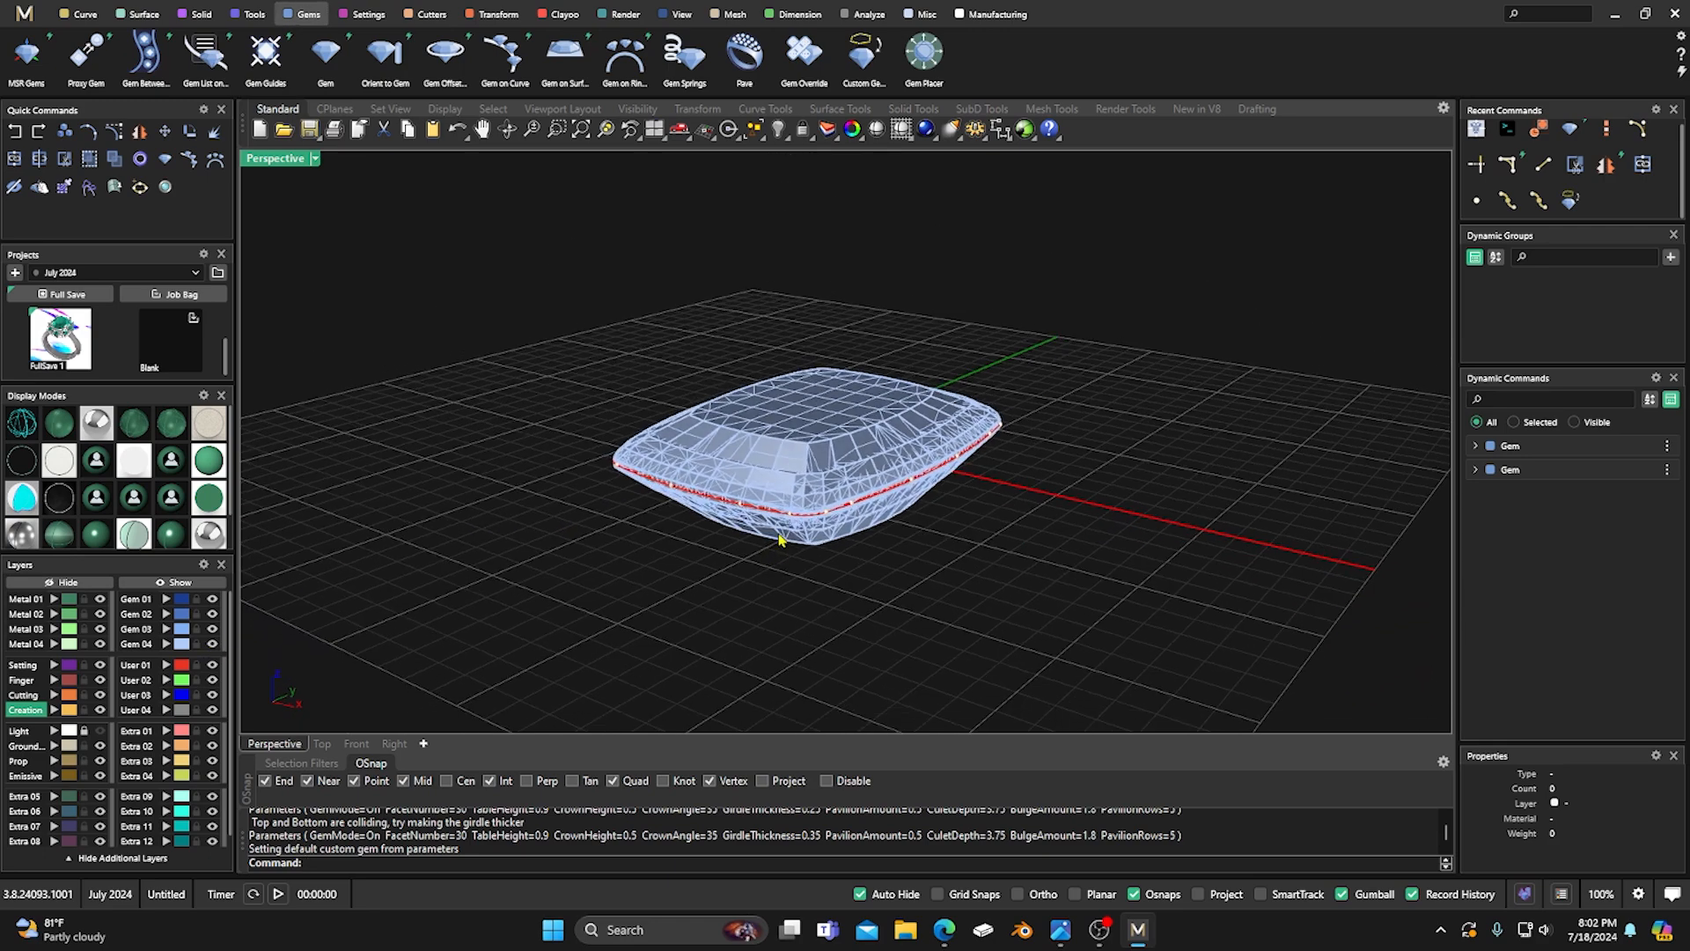
scroll(802, 465, up, 4)
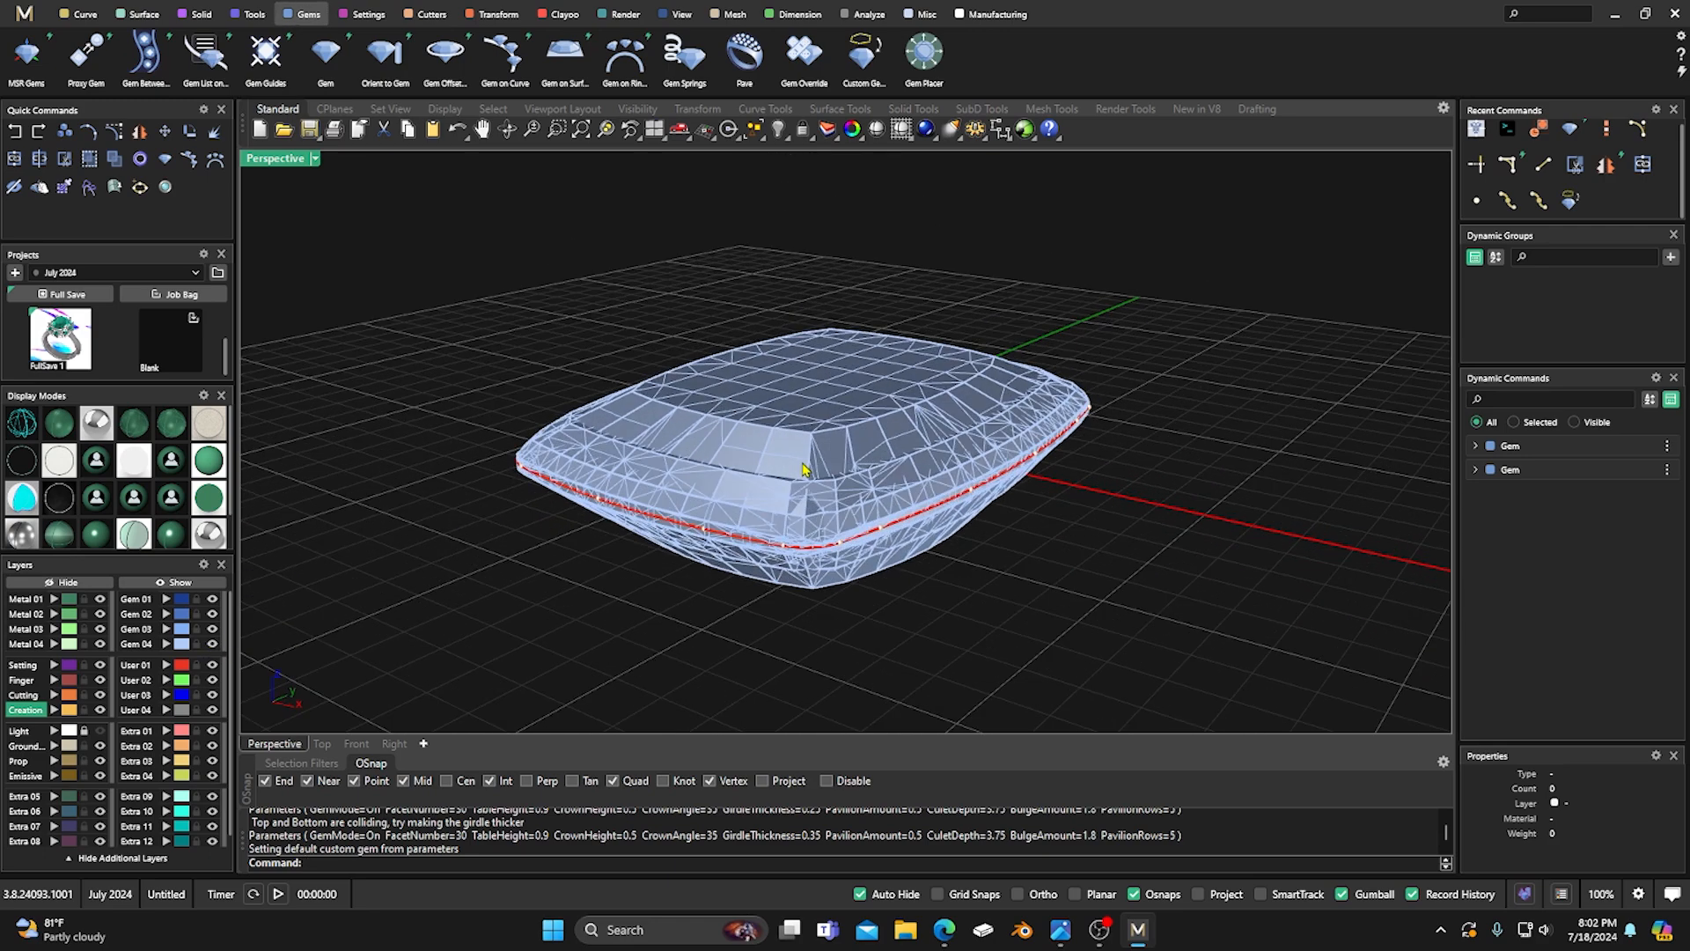
Move the newly built gem to layer Gem 03 and hide that layer.
click(744, 440)
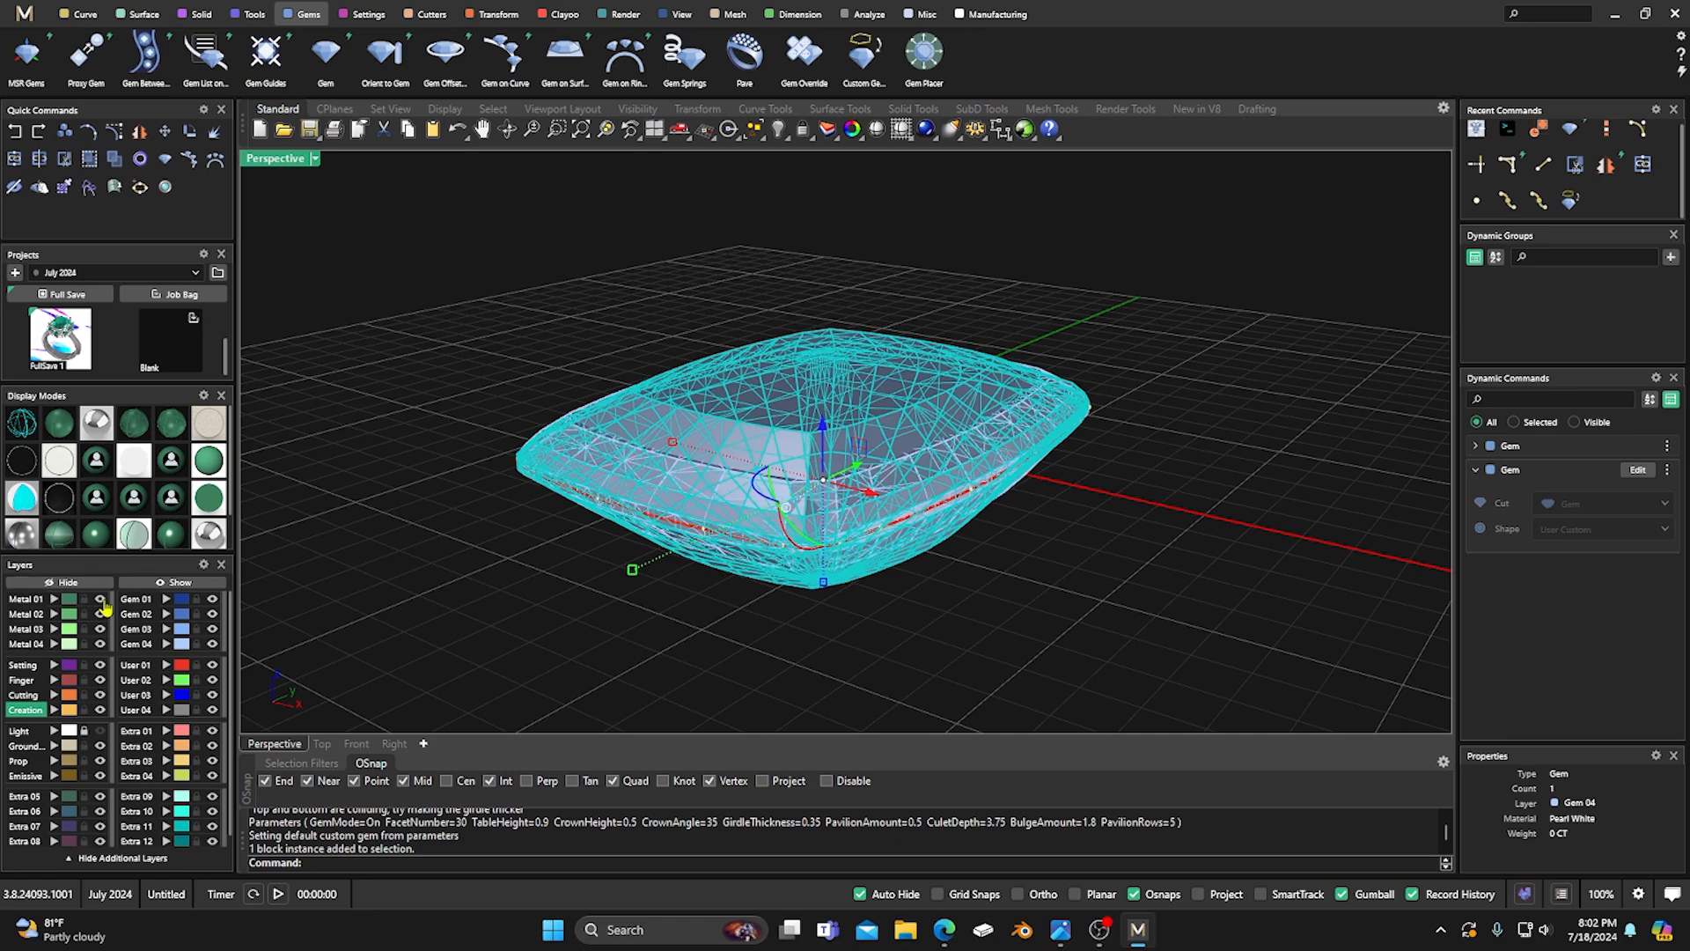
click(164, 629)
click(213, 630)
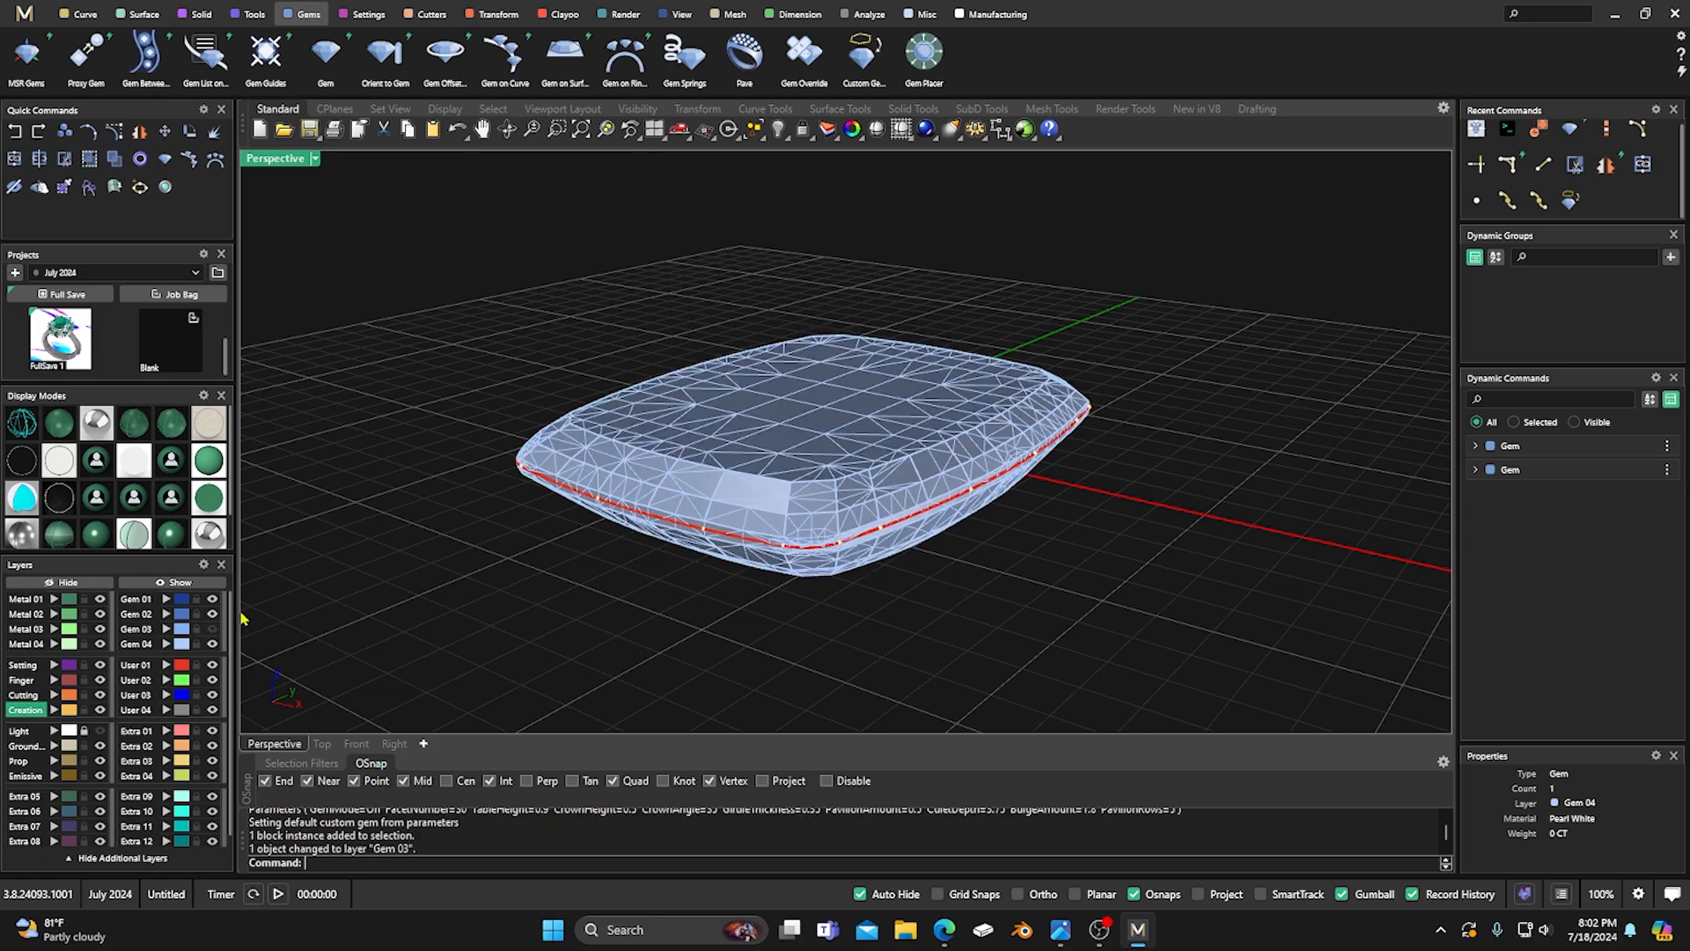
Inspect the older gem on layer Gem 04, and show layer Gem 03 again to compare both gems.
right_drag(751, 562, 768, 596)
right_drag(798, 621, 792, 625)
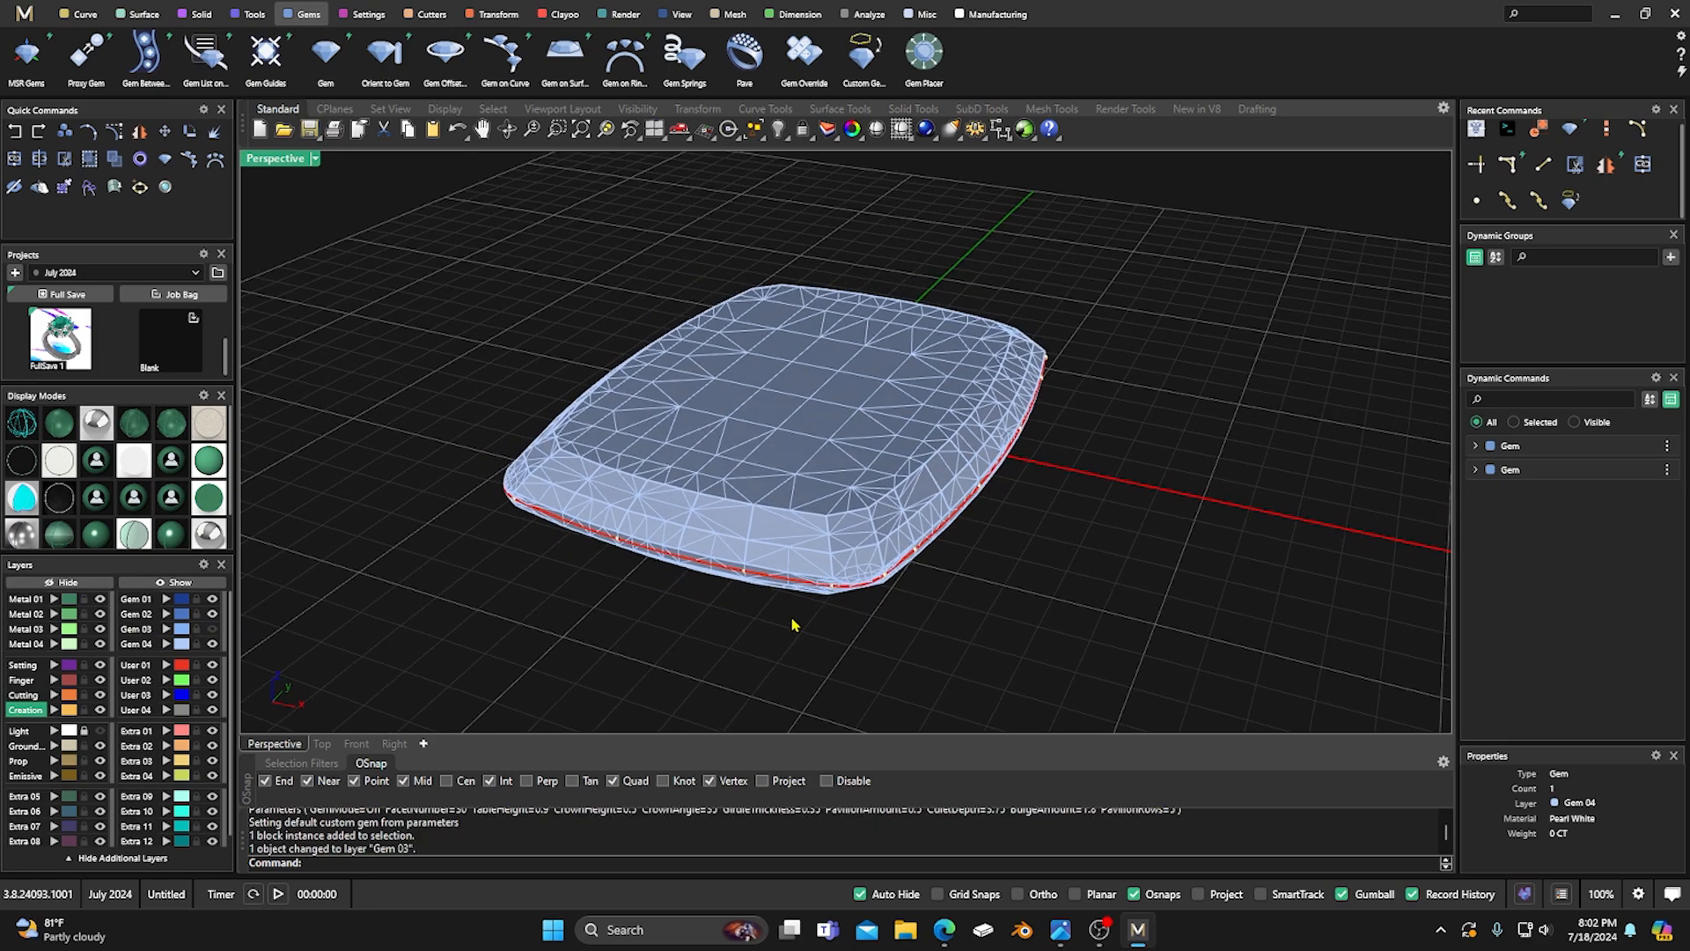
right_drag(675, 603, 749, 572)
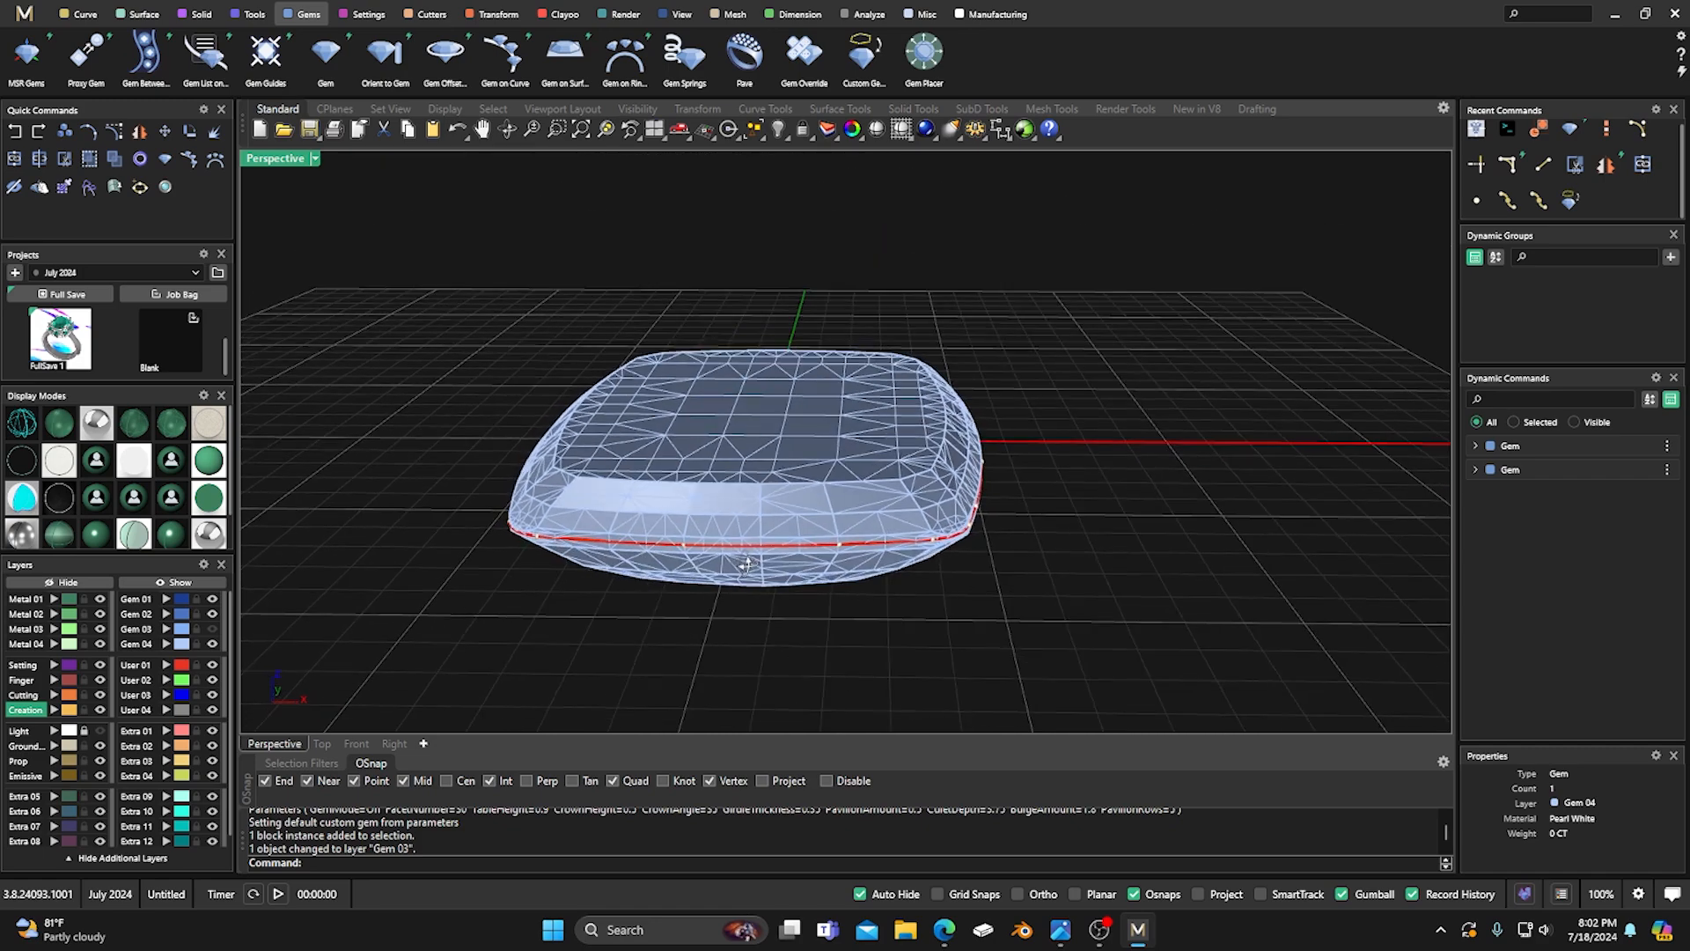
scroll(748, 570, up, 3)
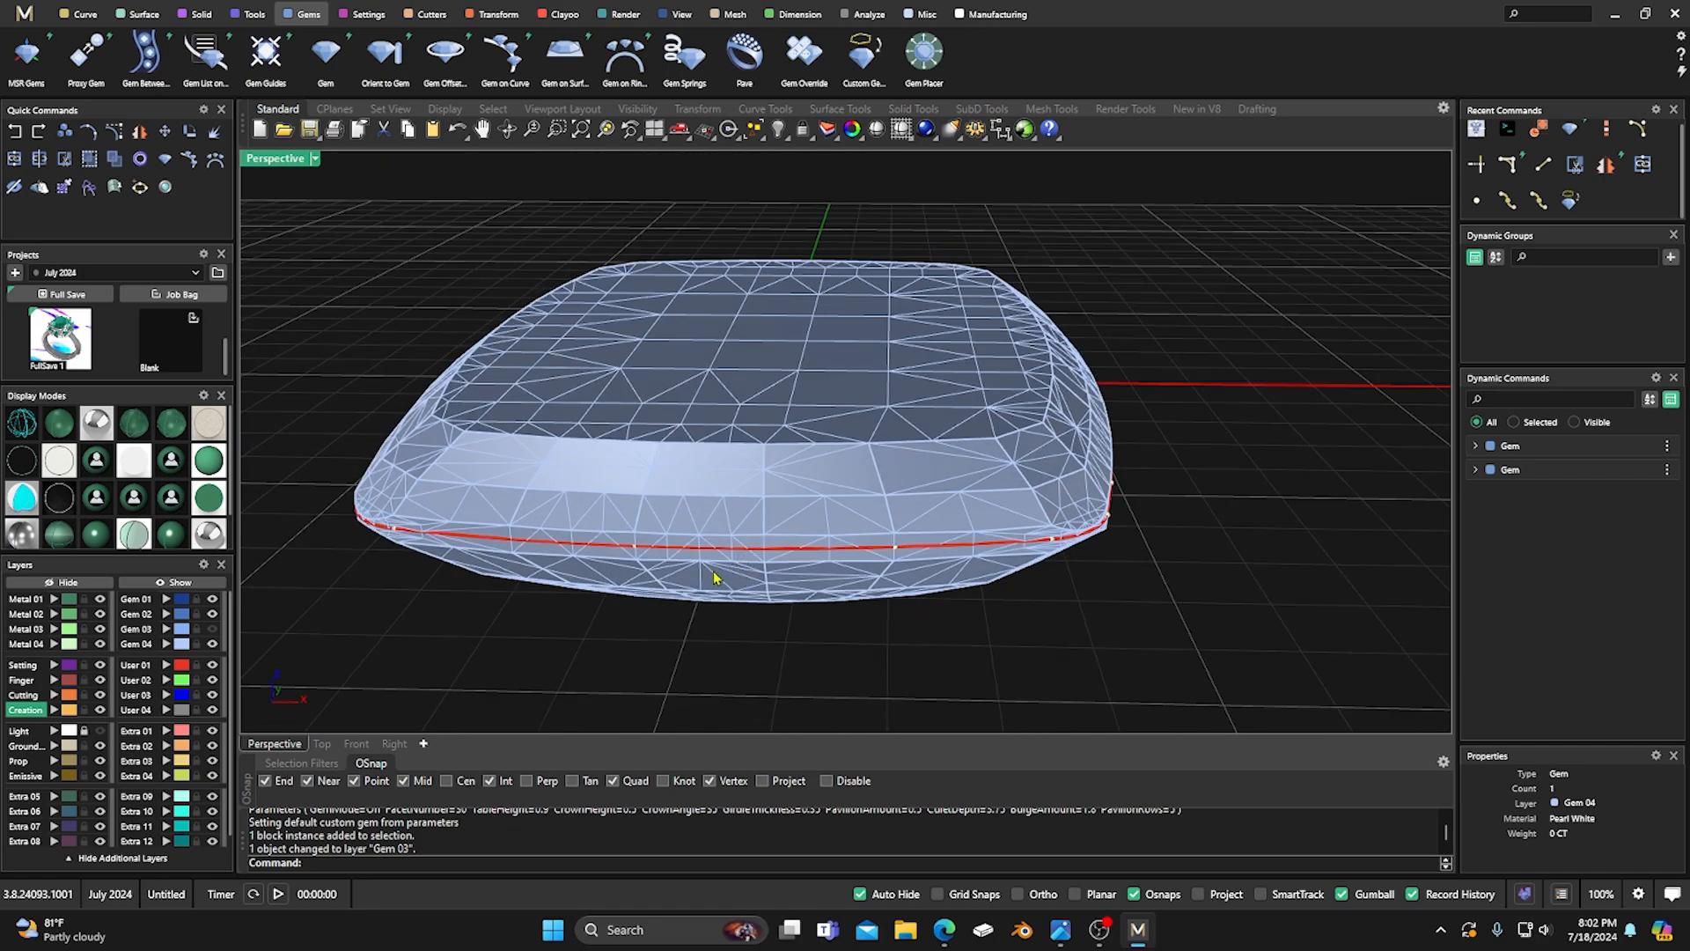
click(572, 498)
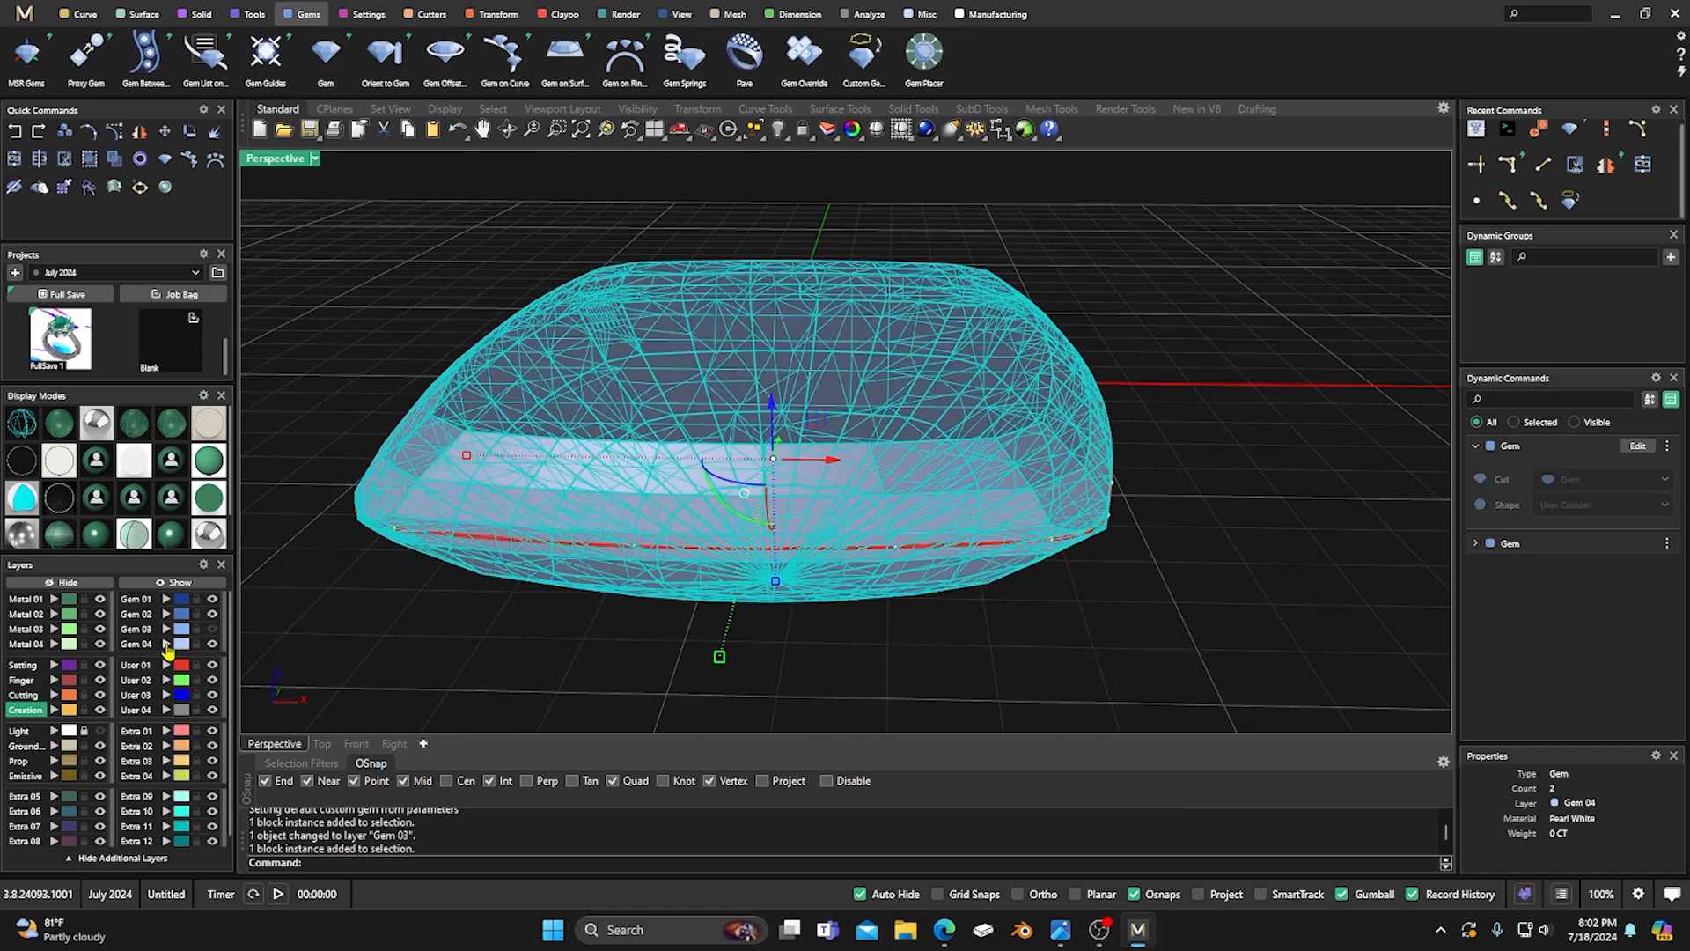
click(212, 644)
click(213, 629)
right_drag(568, 624, 469, 618)
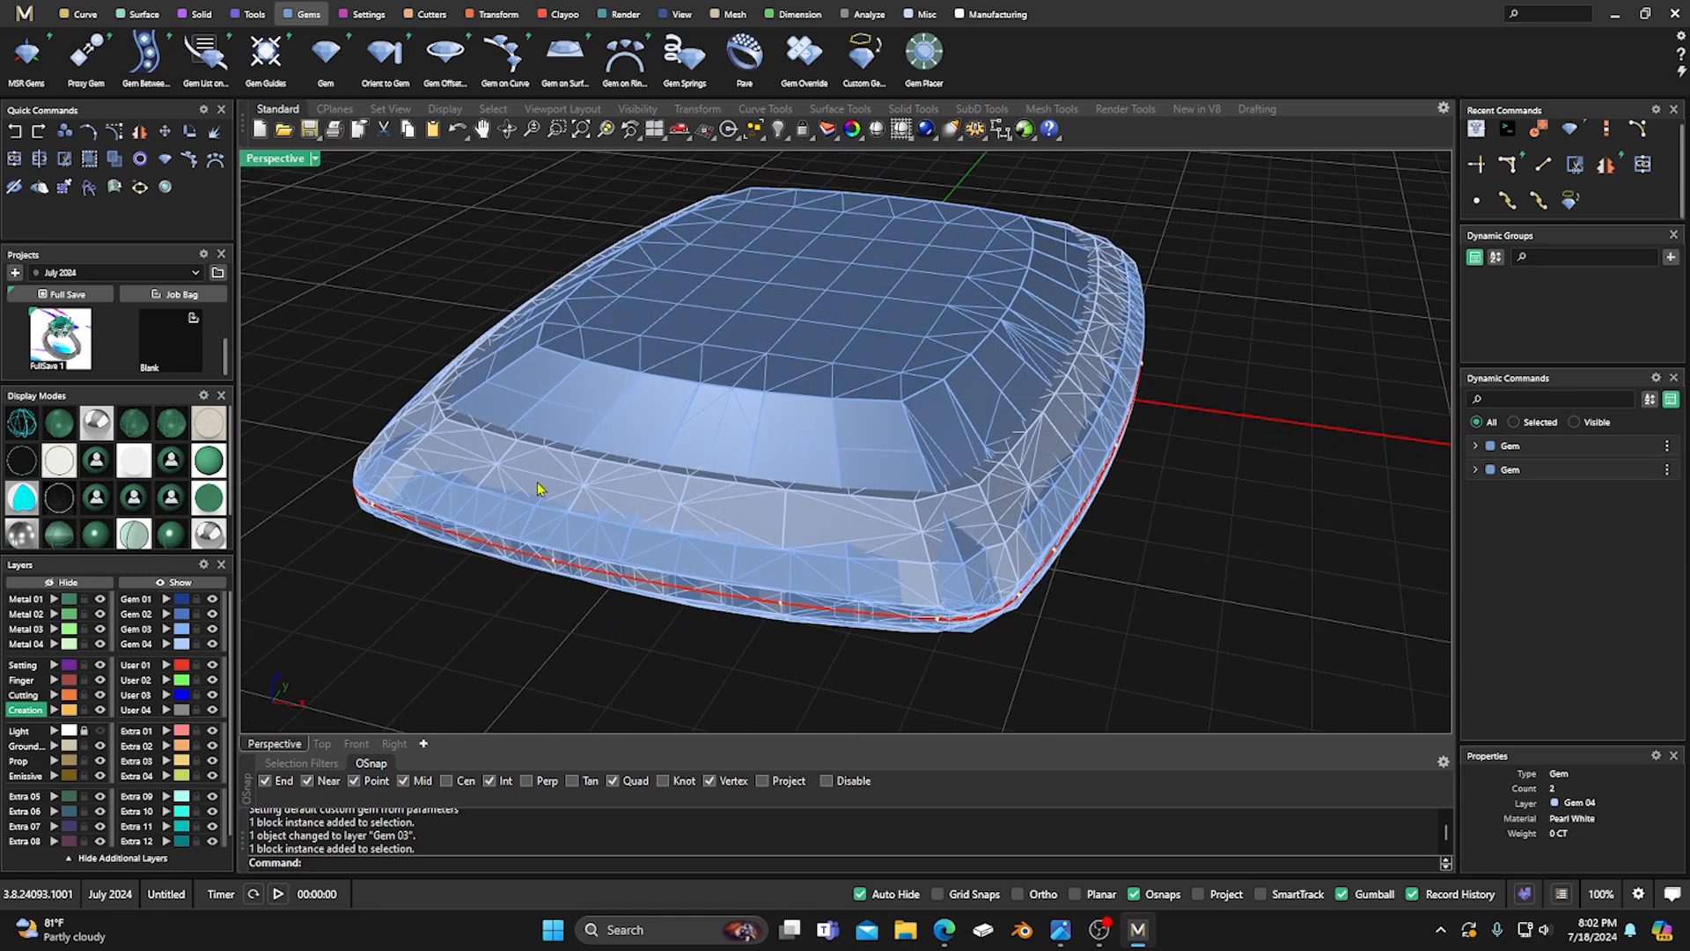
Move the new gem from layer Gem 03 to layer Gem 01.
scroll(650, 513, down, 3)
right_drag(657, 572, 671, 541)
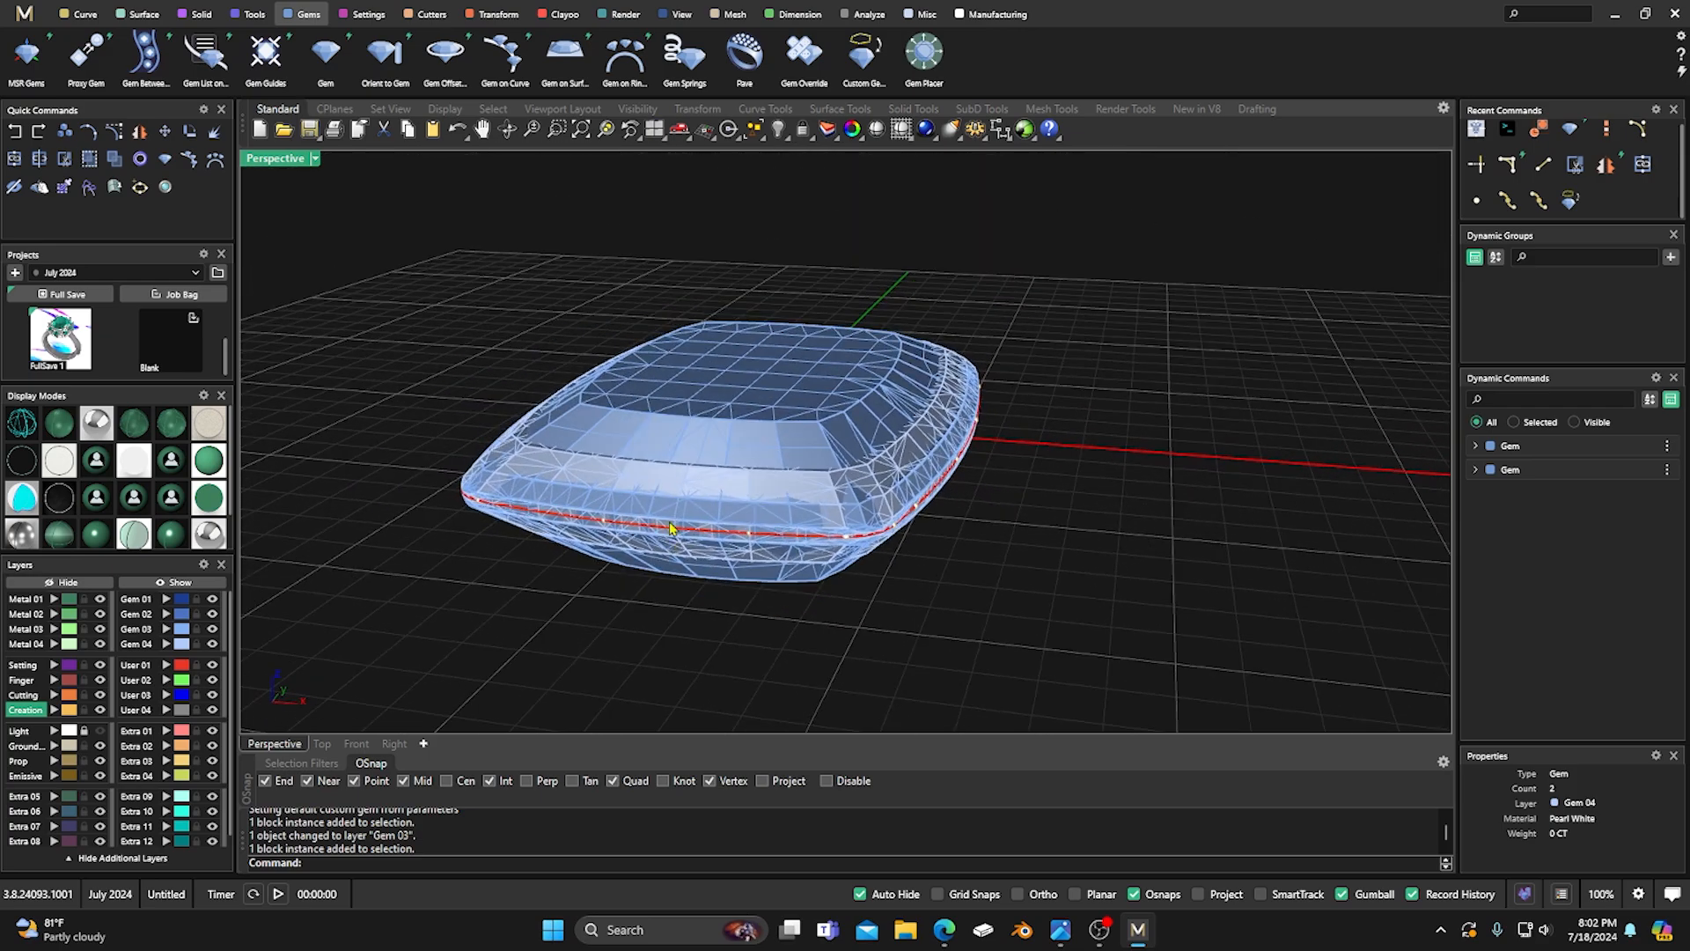
right_drag(663, 460, 736, 475)
click(737, 456)
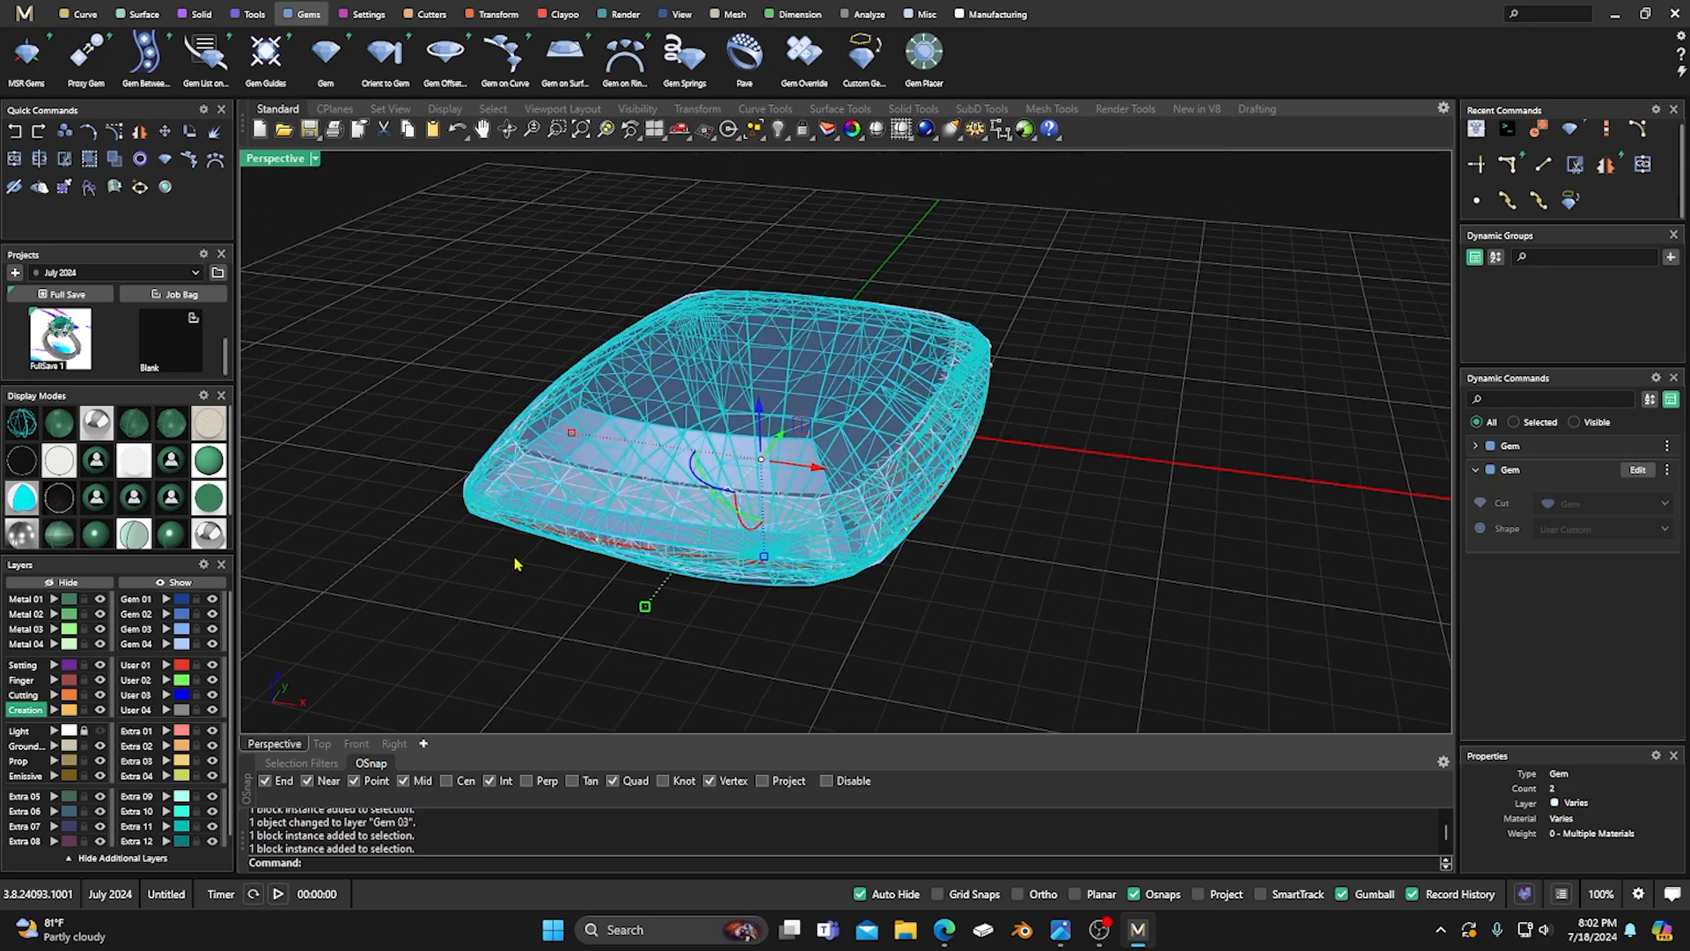
click(436, 578)
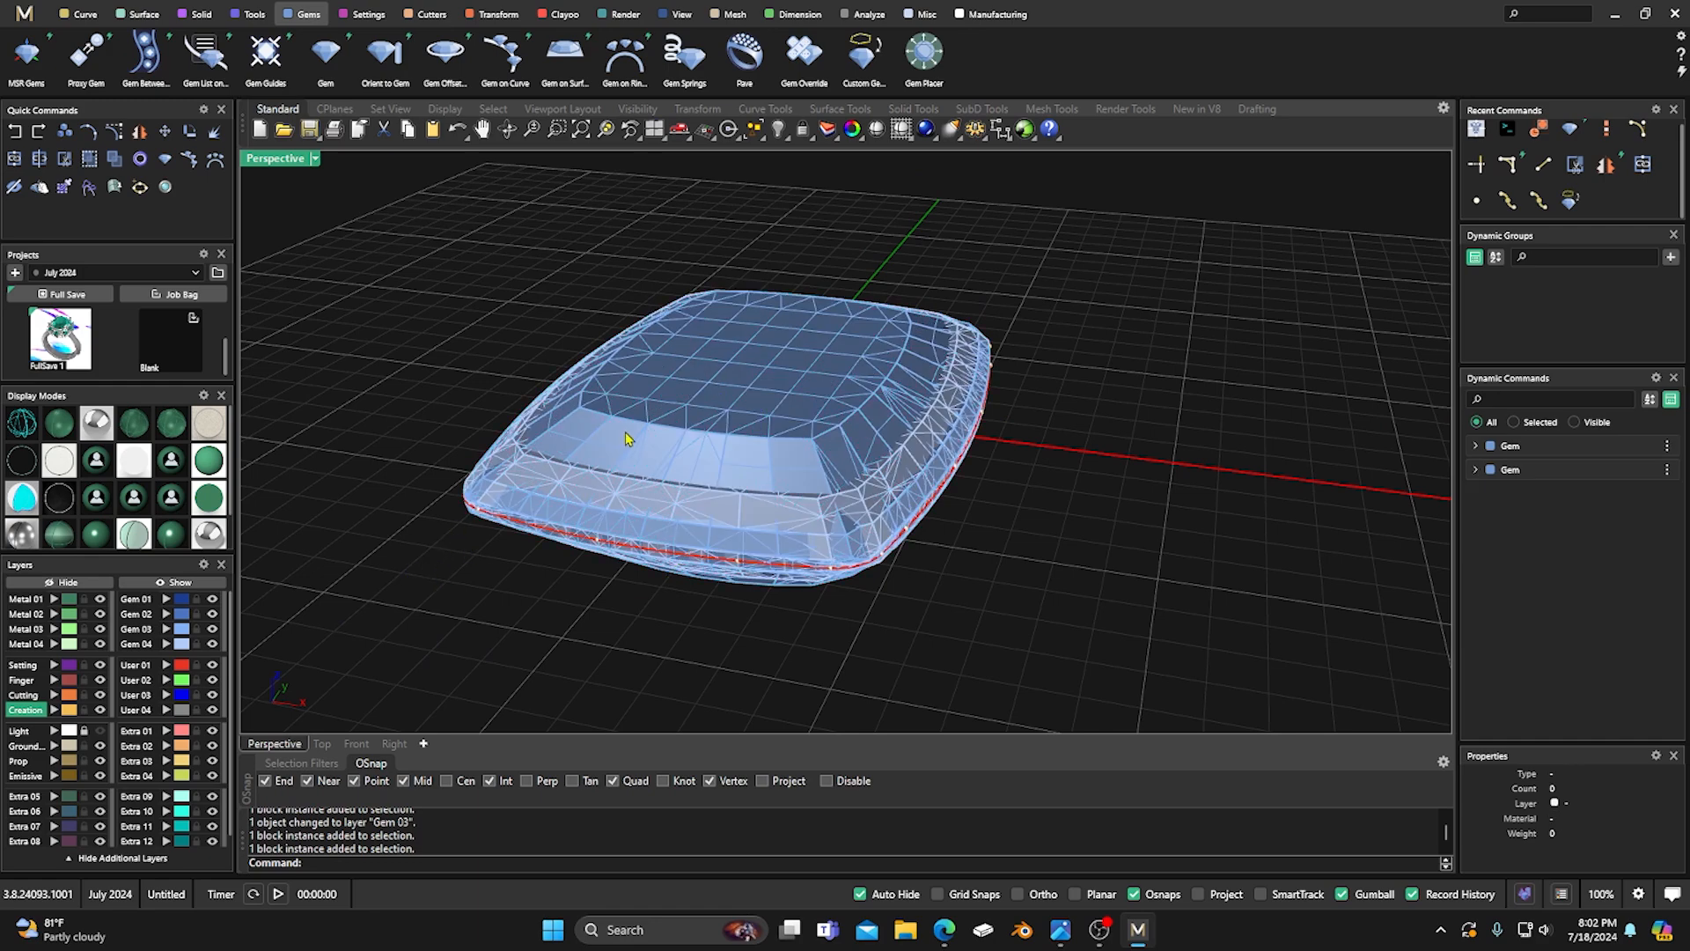
click(626, 439)
click(167, 599)
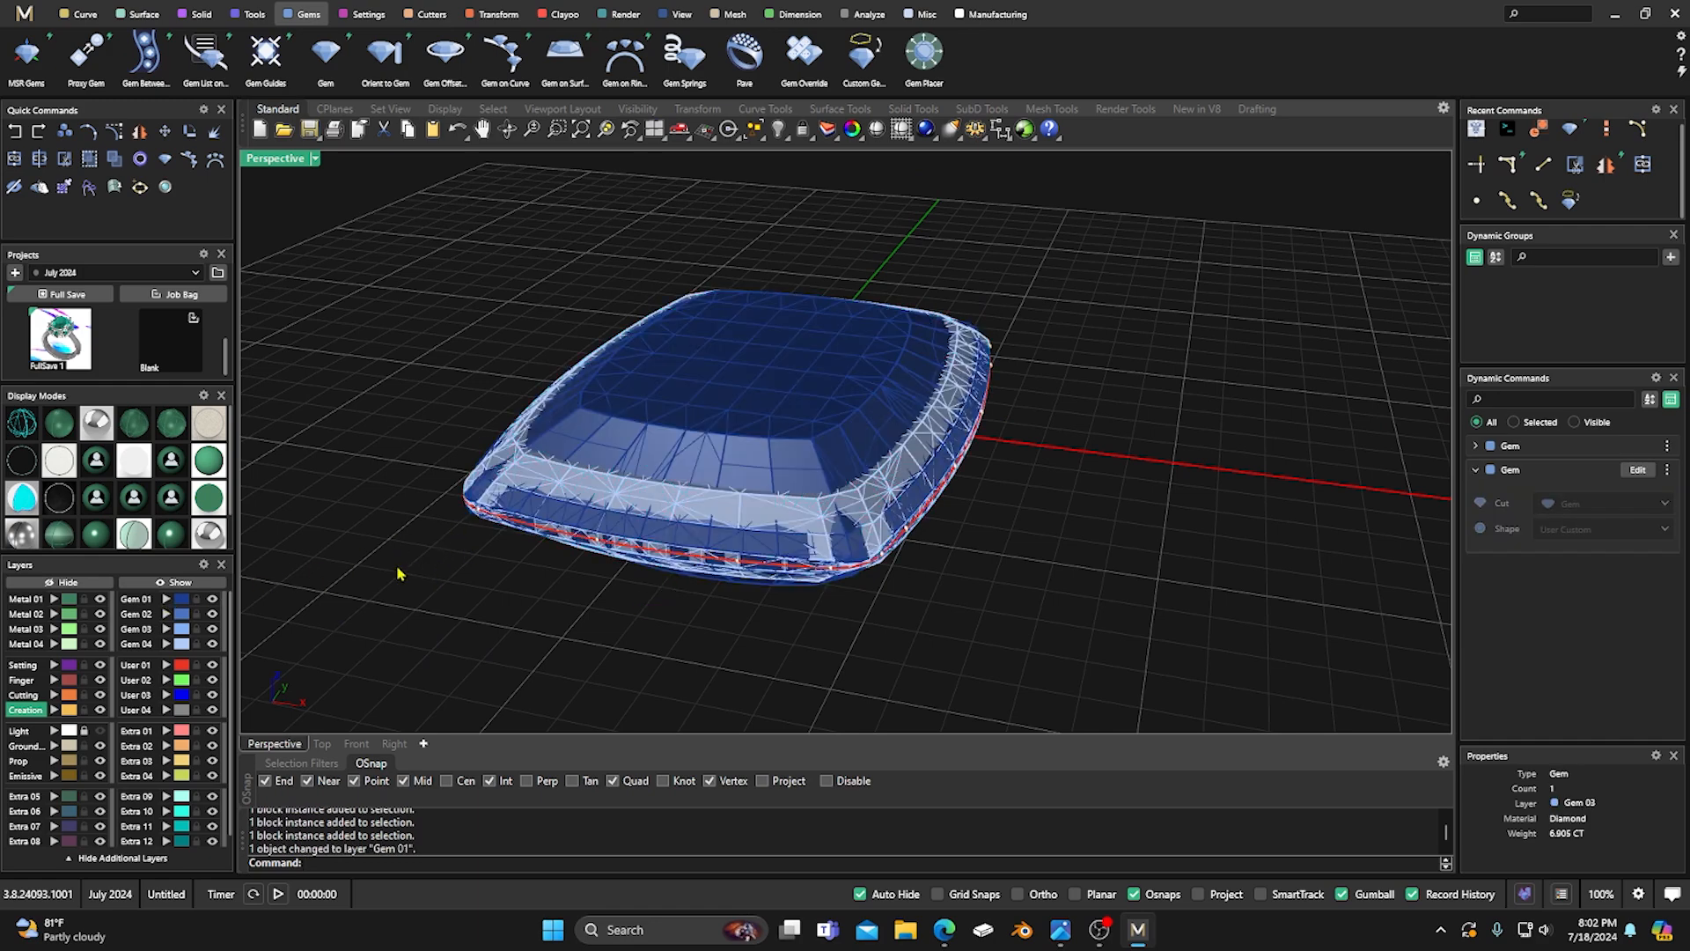
Try deleting the older gem on layer Gem 04, and undo the deletion.
click(577, 490)
key(Delete)
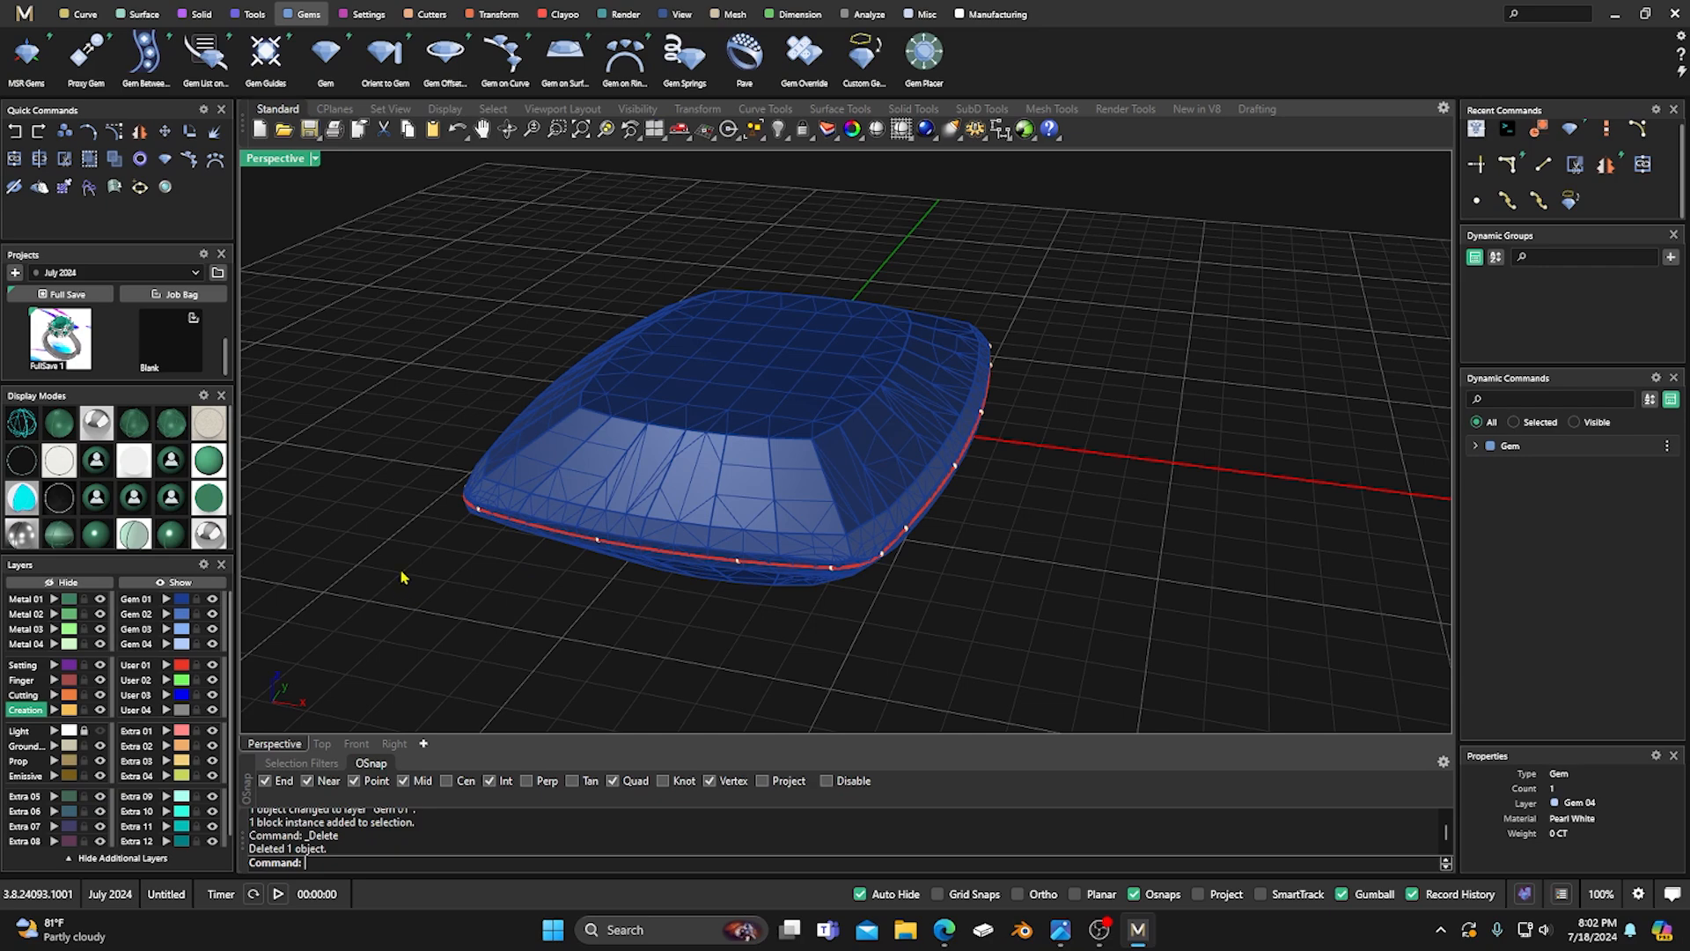
right_drag(603, 542, 568, 500)
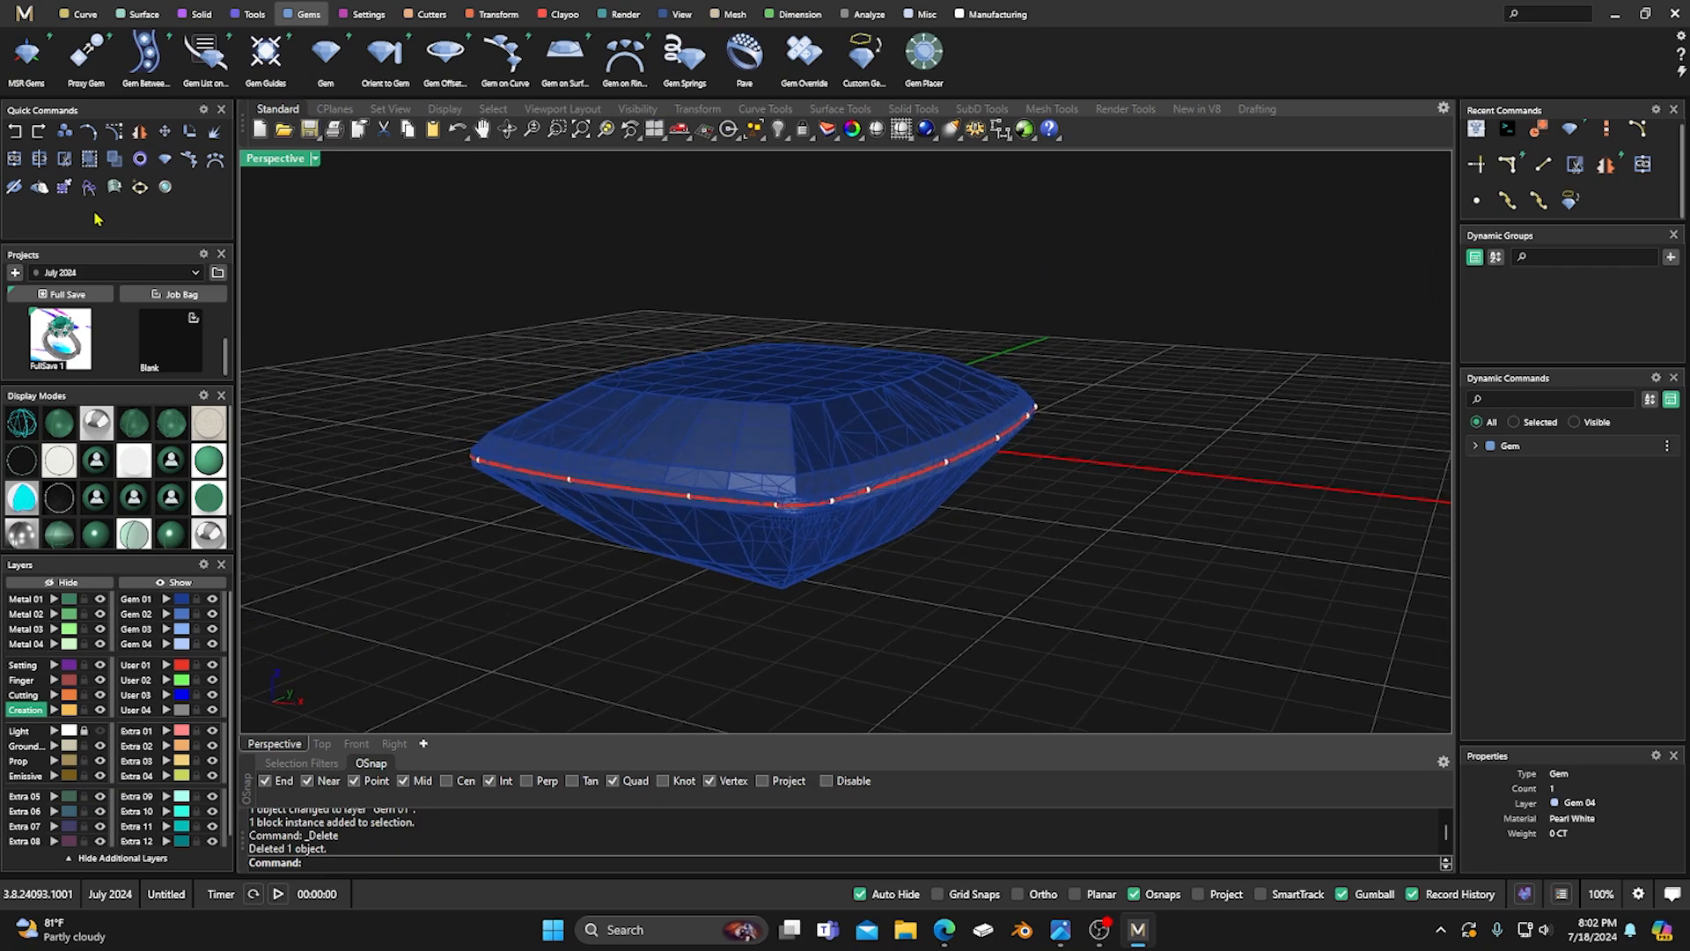
click(14, 130)
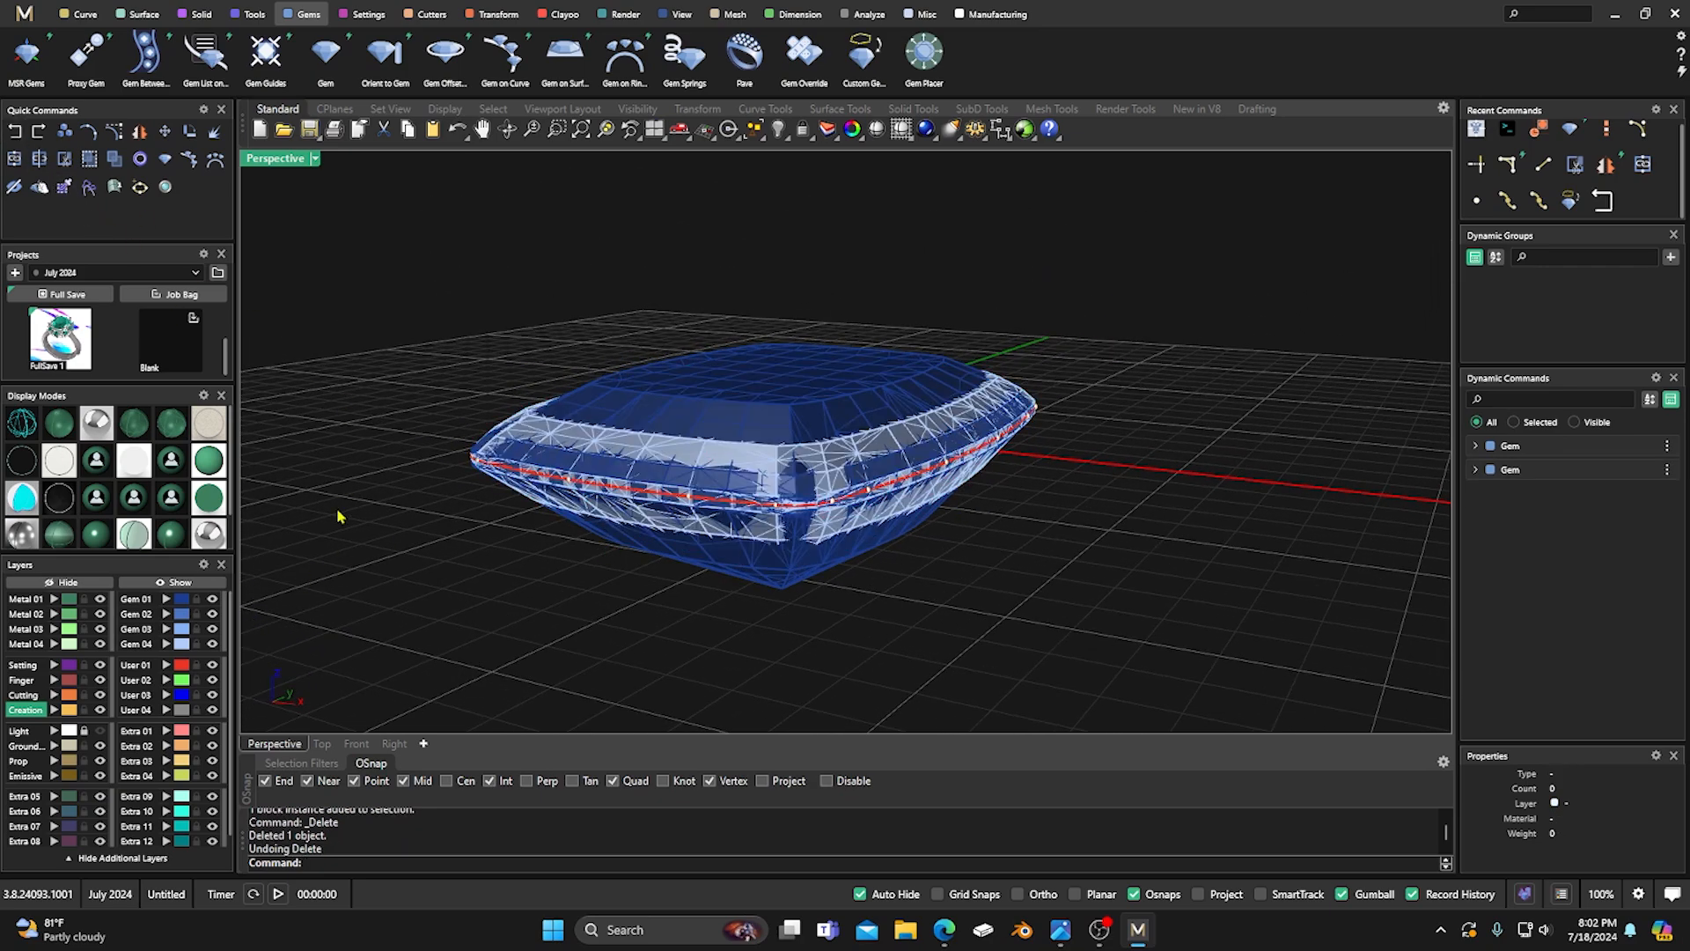
Delete the new gem on layer Gem 01 and hide layer Gem 04.
click(168, 600)
key(Delete)
right_drag(476, 571, 593, 513)
click(603, 502)
click(212, 644)
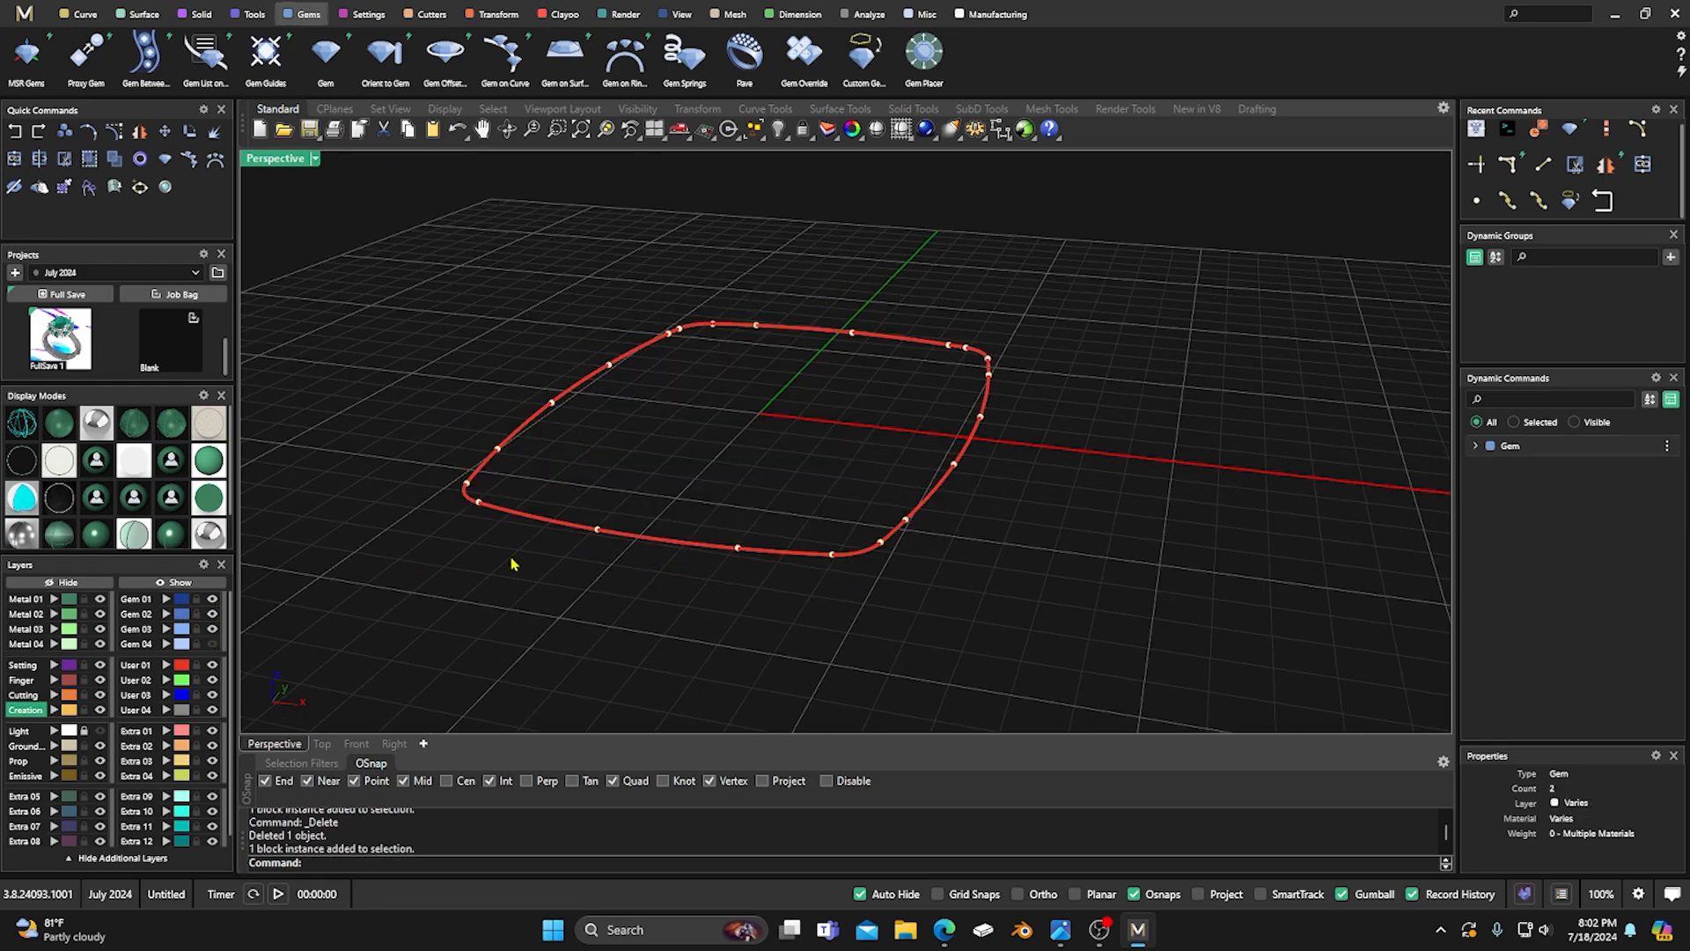
Delete all the facet points along the gem outline from the Creation layer, keeping the outline curve.
click(56, 710)
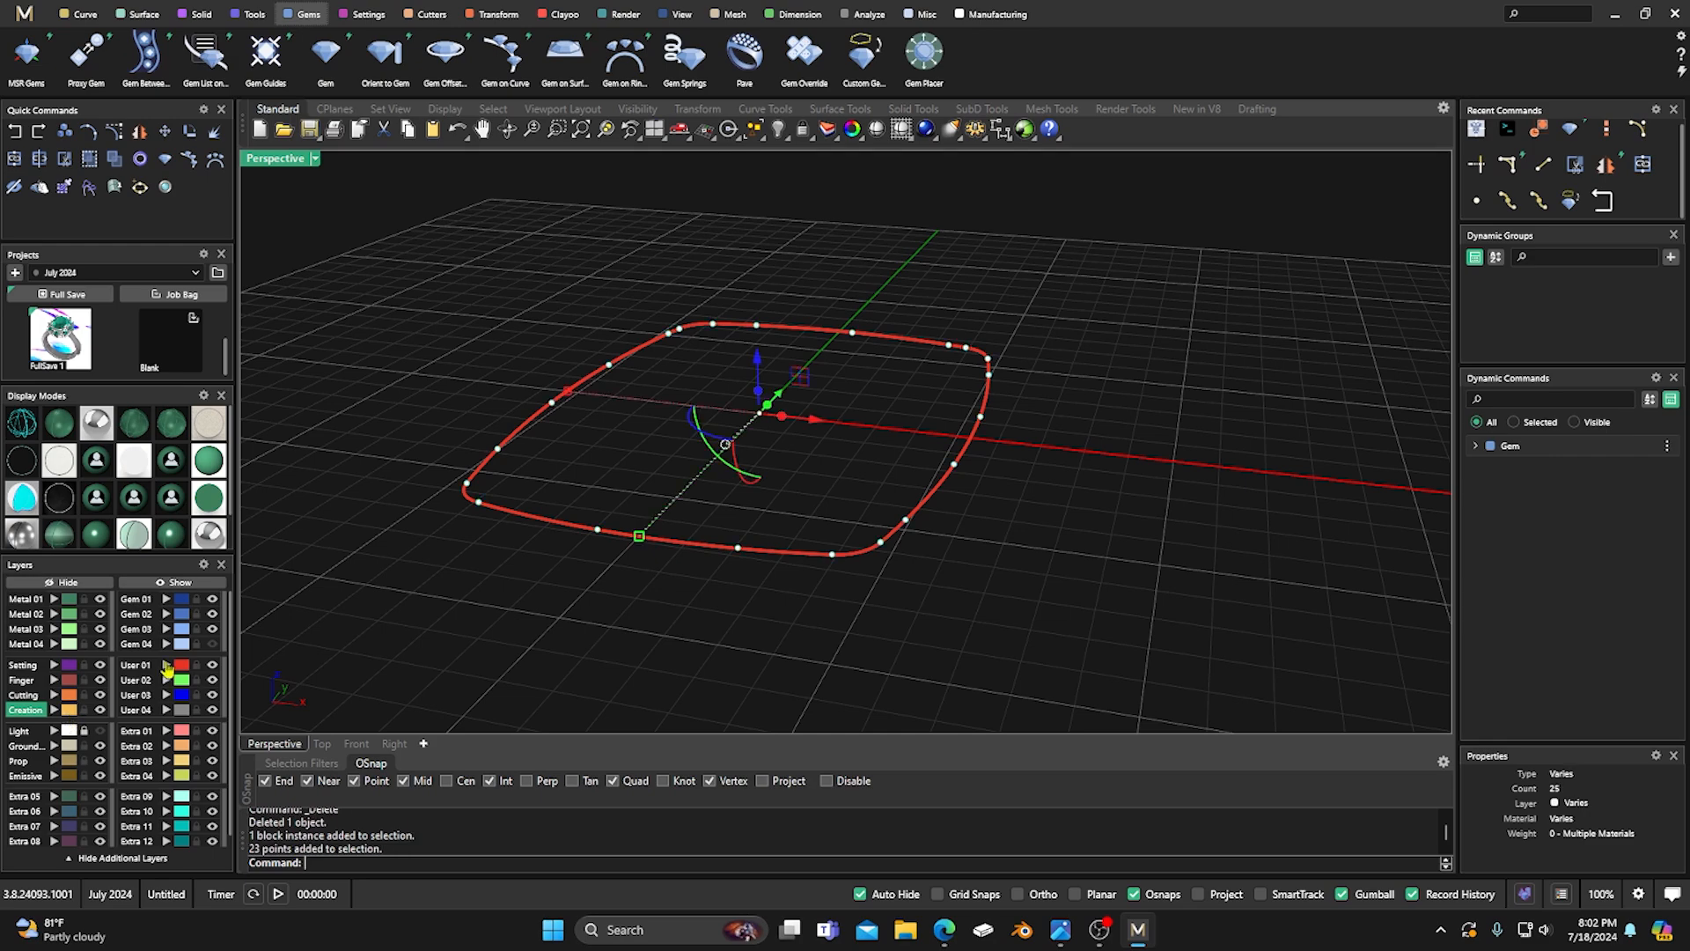
key(Delete)
scroll(730, 528, down, 5)
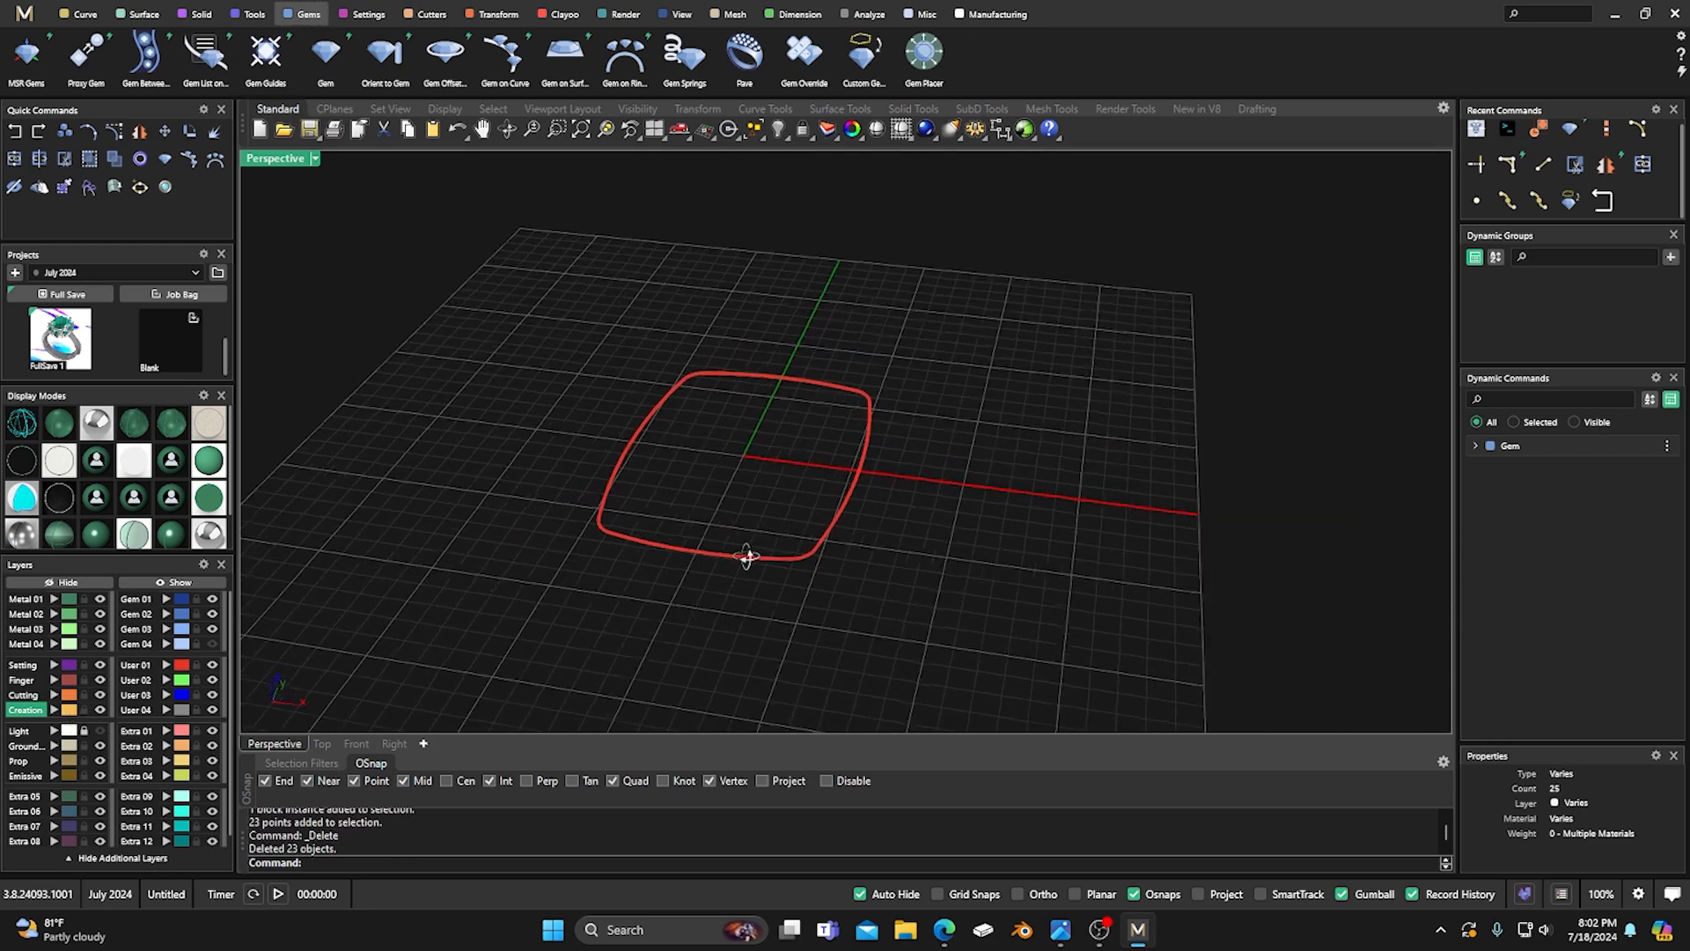
mouse_move(744, 567)
right_down()
mouse_move(755, 611)
mouse_move(713, 532)
mouse_move(661, 487)
mouse_move(725, 512)
mouse_move(729, 547)
mouse_move(678, 528)
mouse_move(718, 555)
right_up()
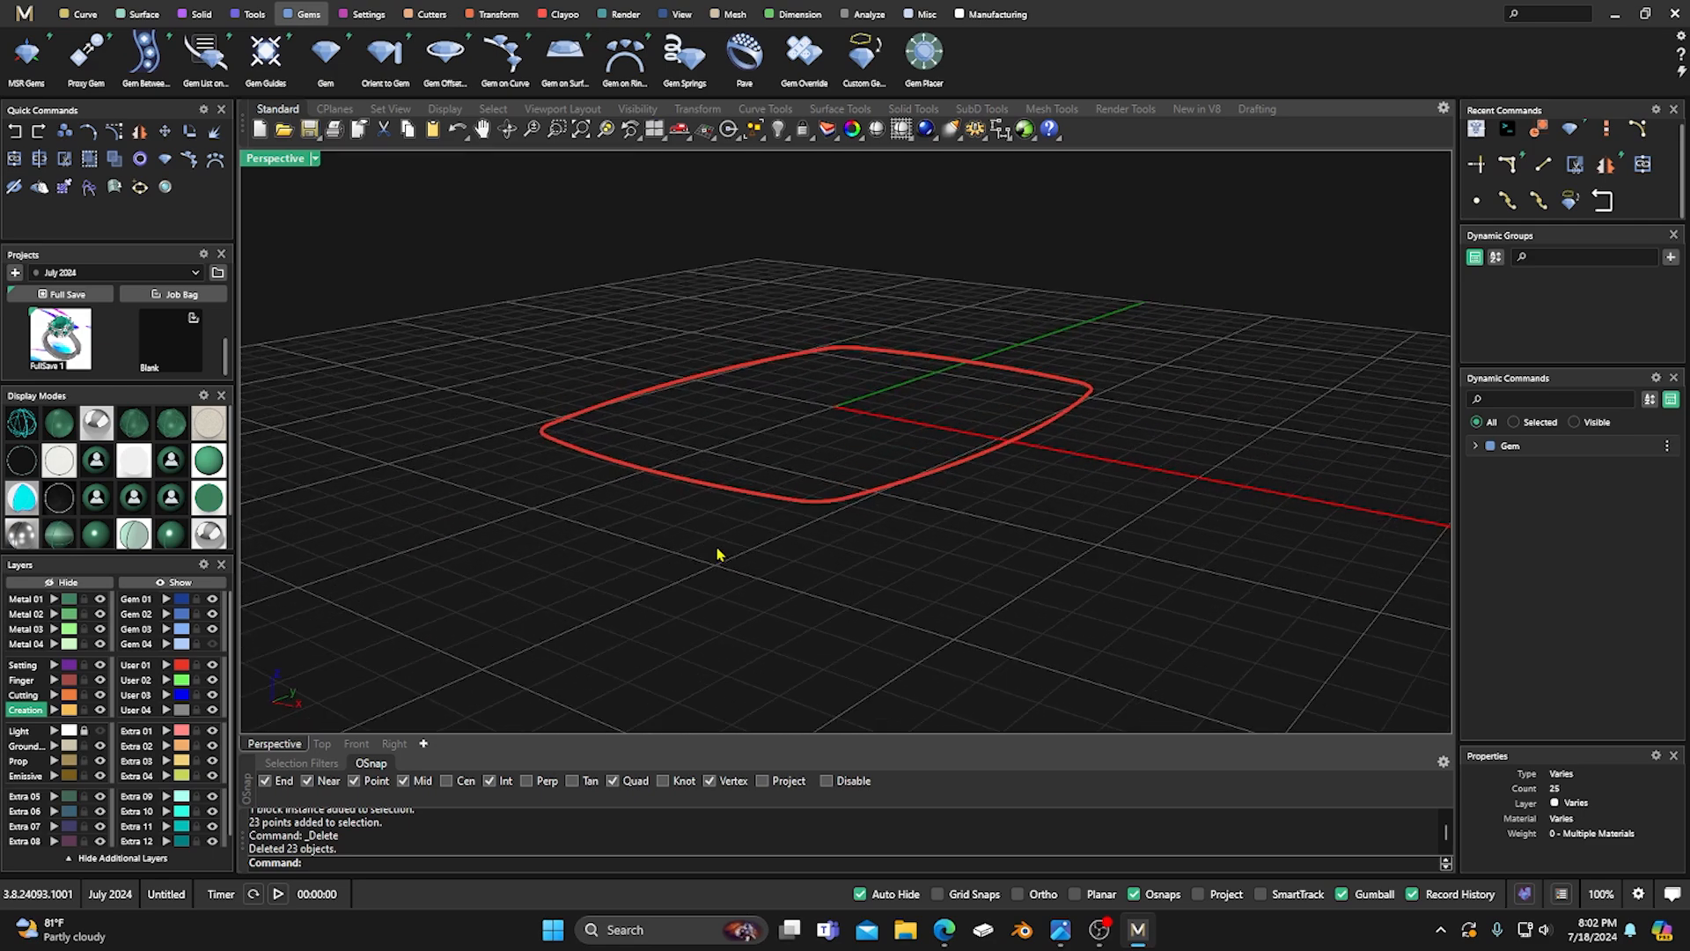
Duplicate the gem outline curve slightly above the original to form the girdle thickness.
click(832, 503)
right_drag(822, 517, 814, 572)
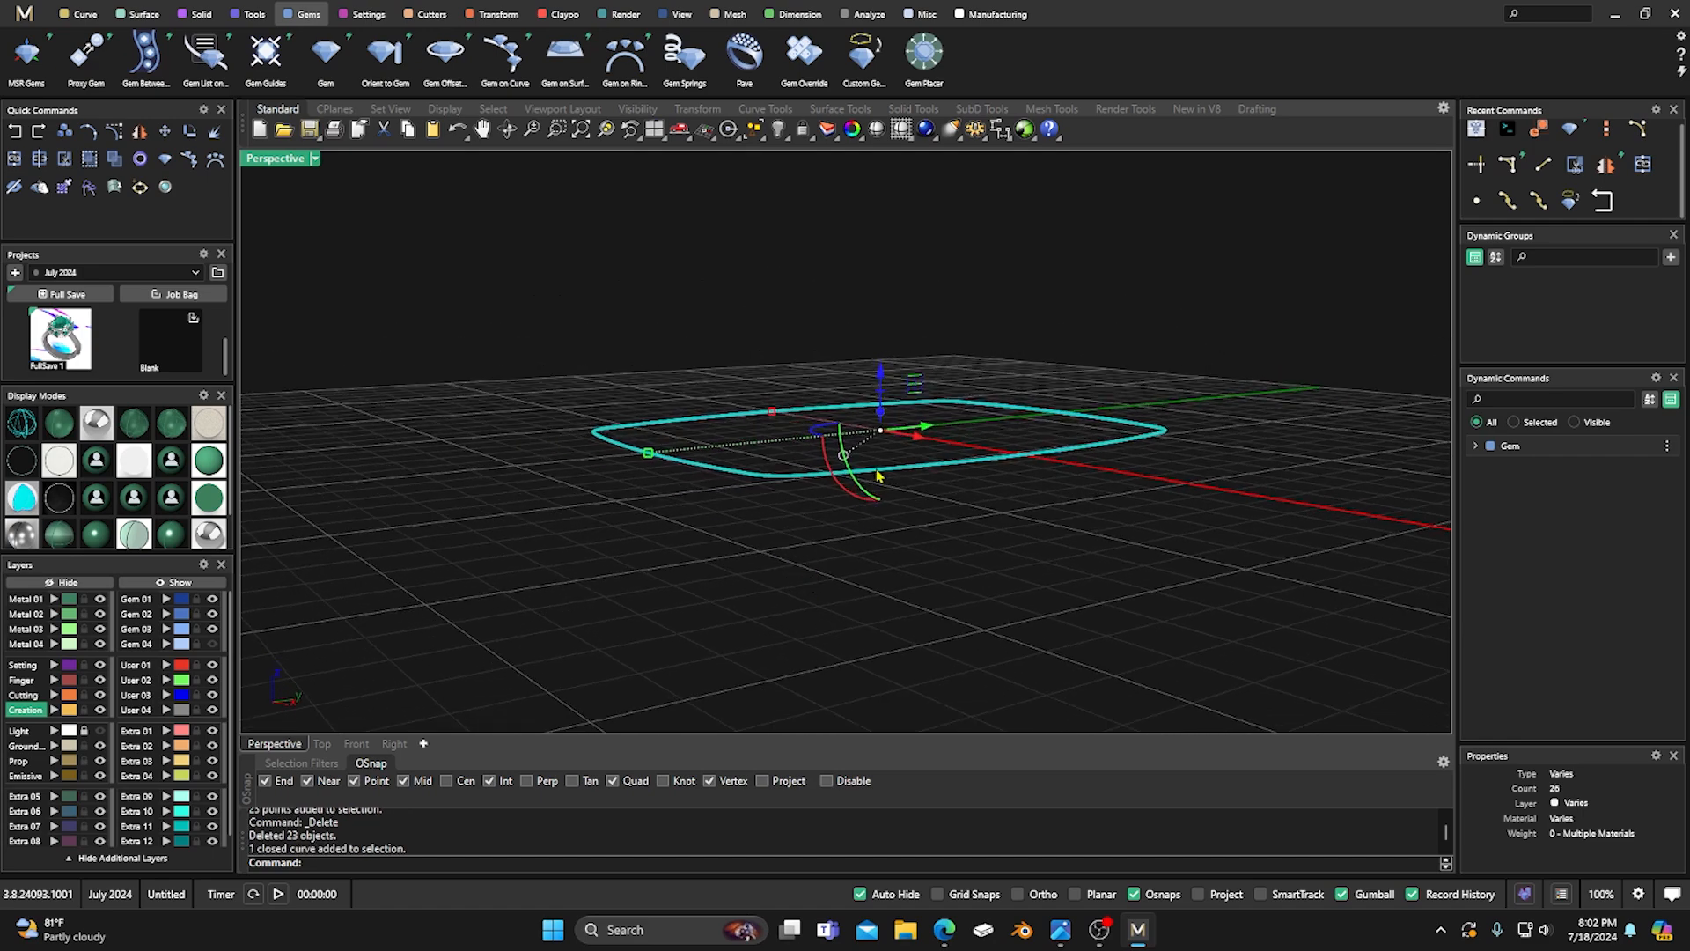
click(883, 380)
key(alt)
drag(883, 377, 880, 366)
click(696, 374)
right_drag(696, 374, 780, 446)
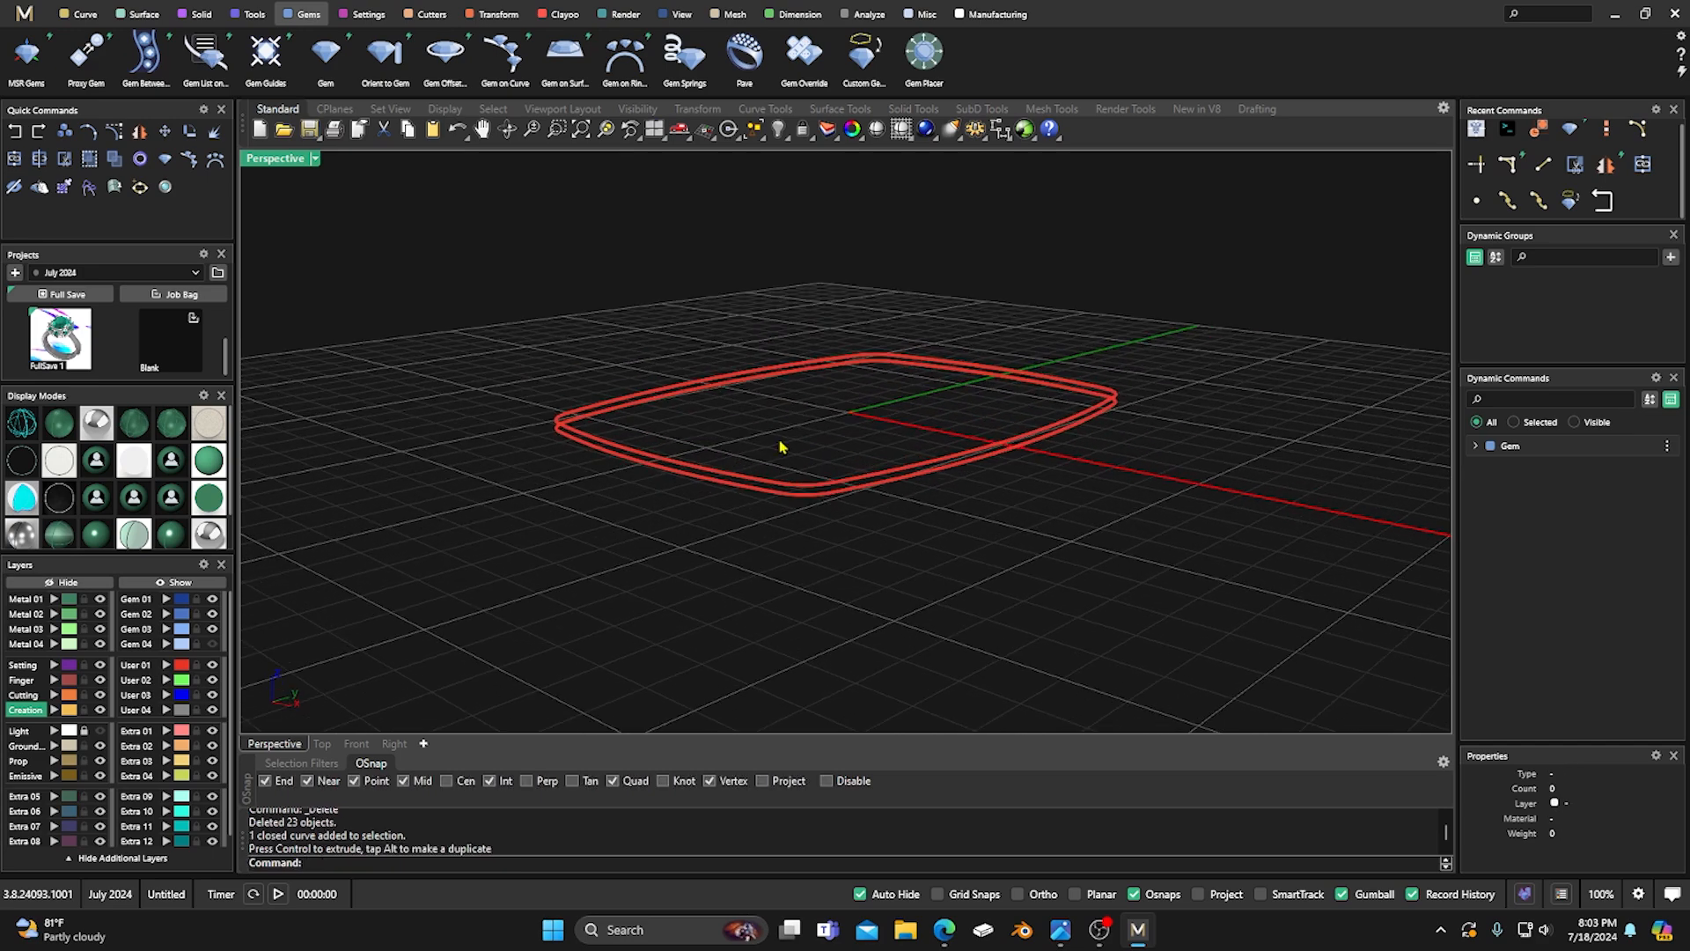
Copy the upper girdle outline higher up as the table curve.
click(806, 485)
right_drag(888, 581, 839, 557)
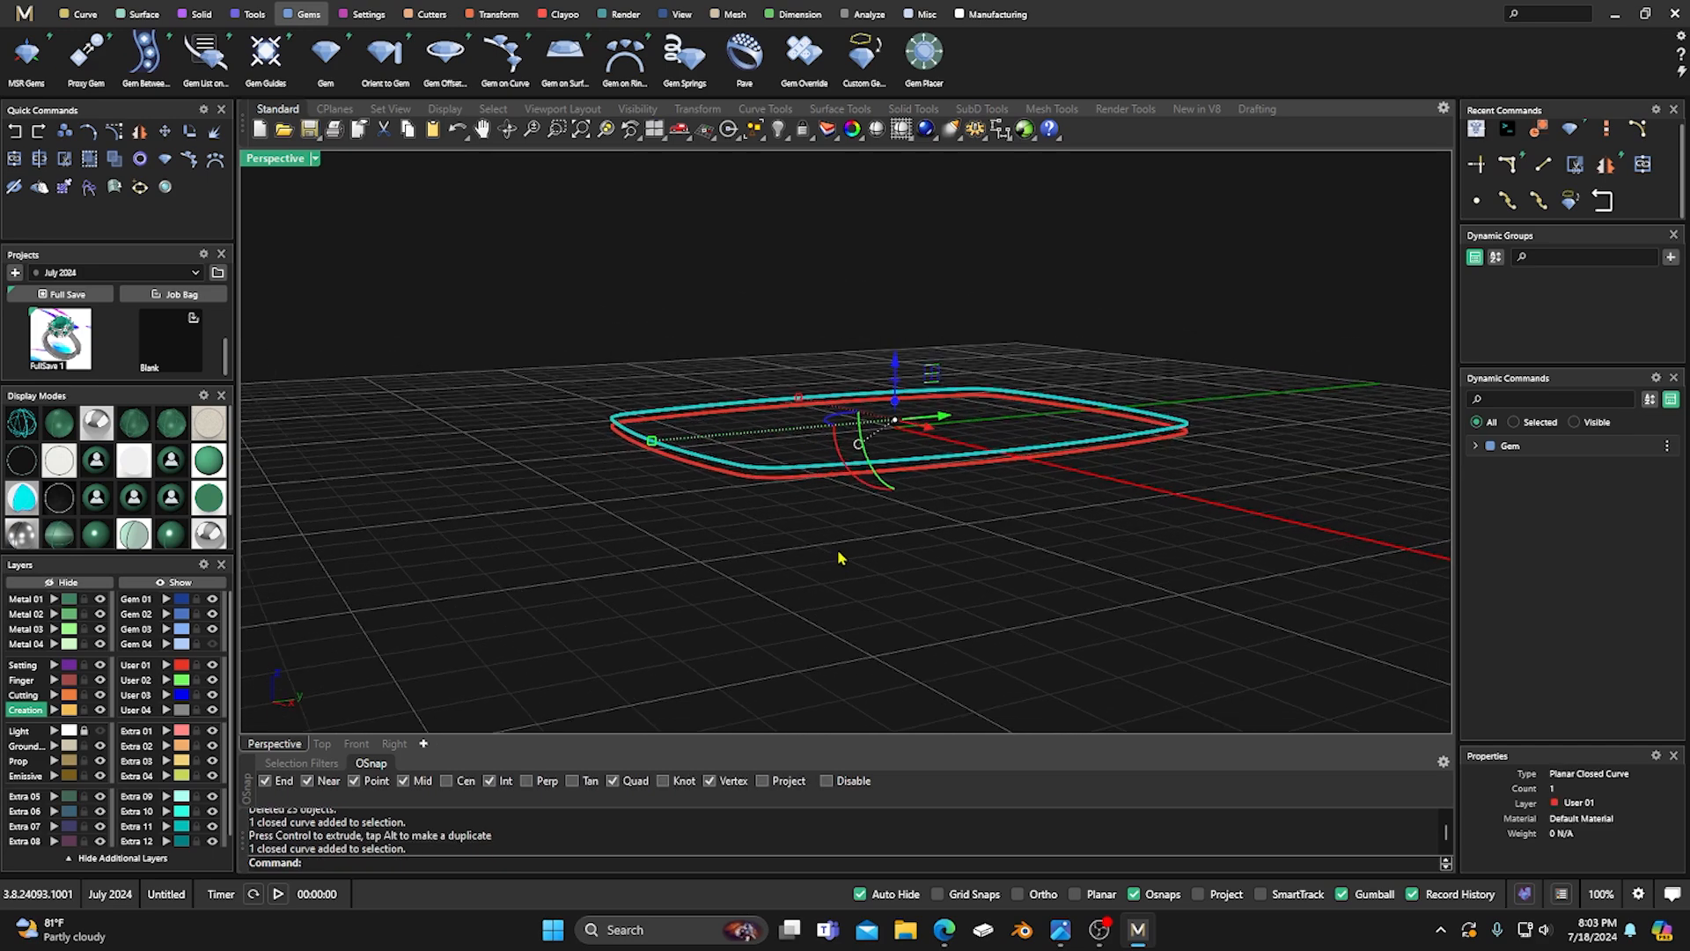
drag(896, 374, 900, 310)
key(alt)
right_drag(610, 636, 793, 612)
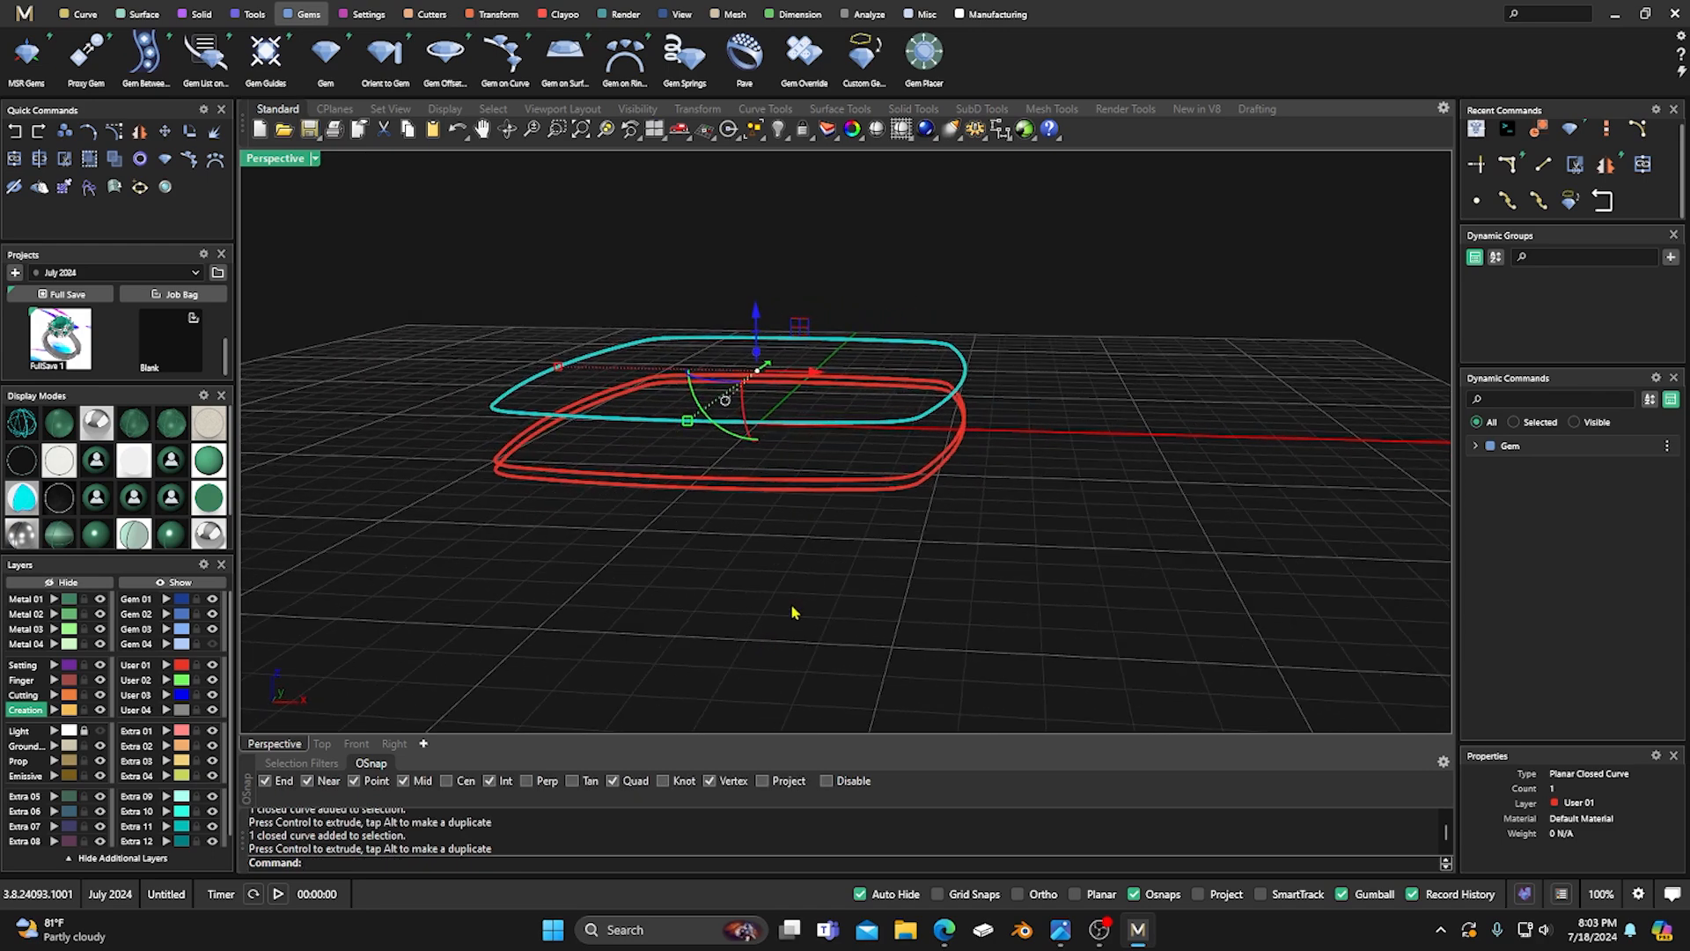
right_drag(913, 443, 566, 382)
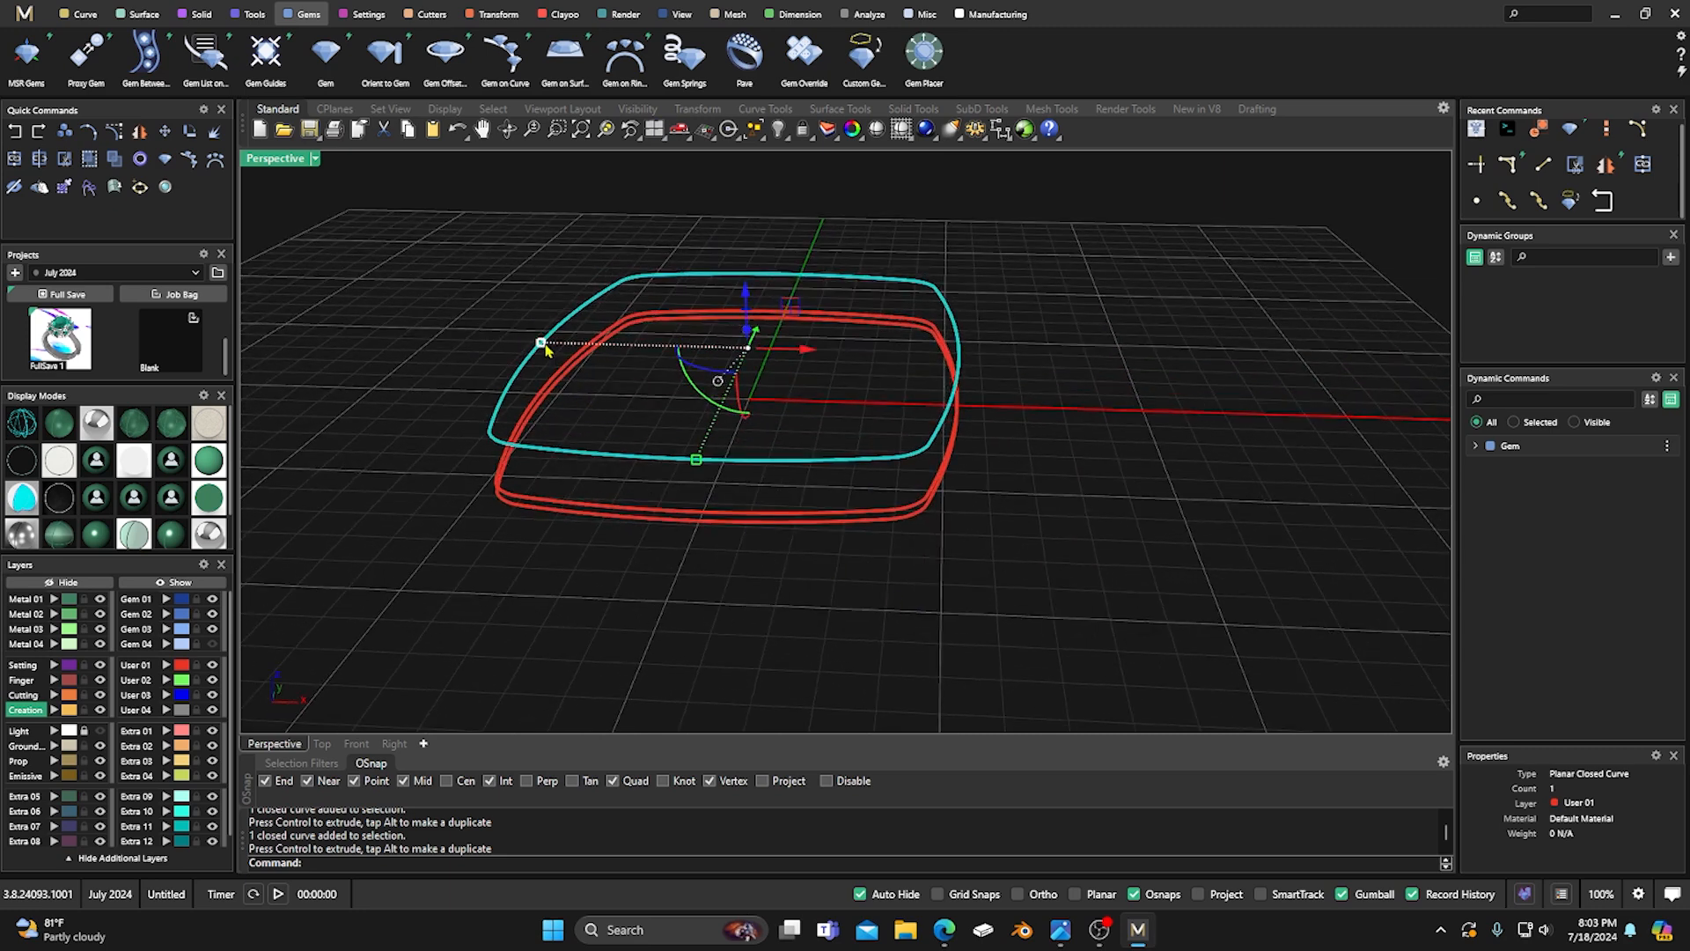
Scale the raised table curve down uniformly about its center so it sits inside the girdle outline.
drag(545, 345, 595, 361)
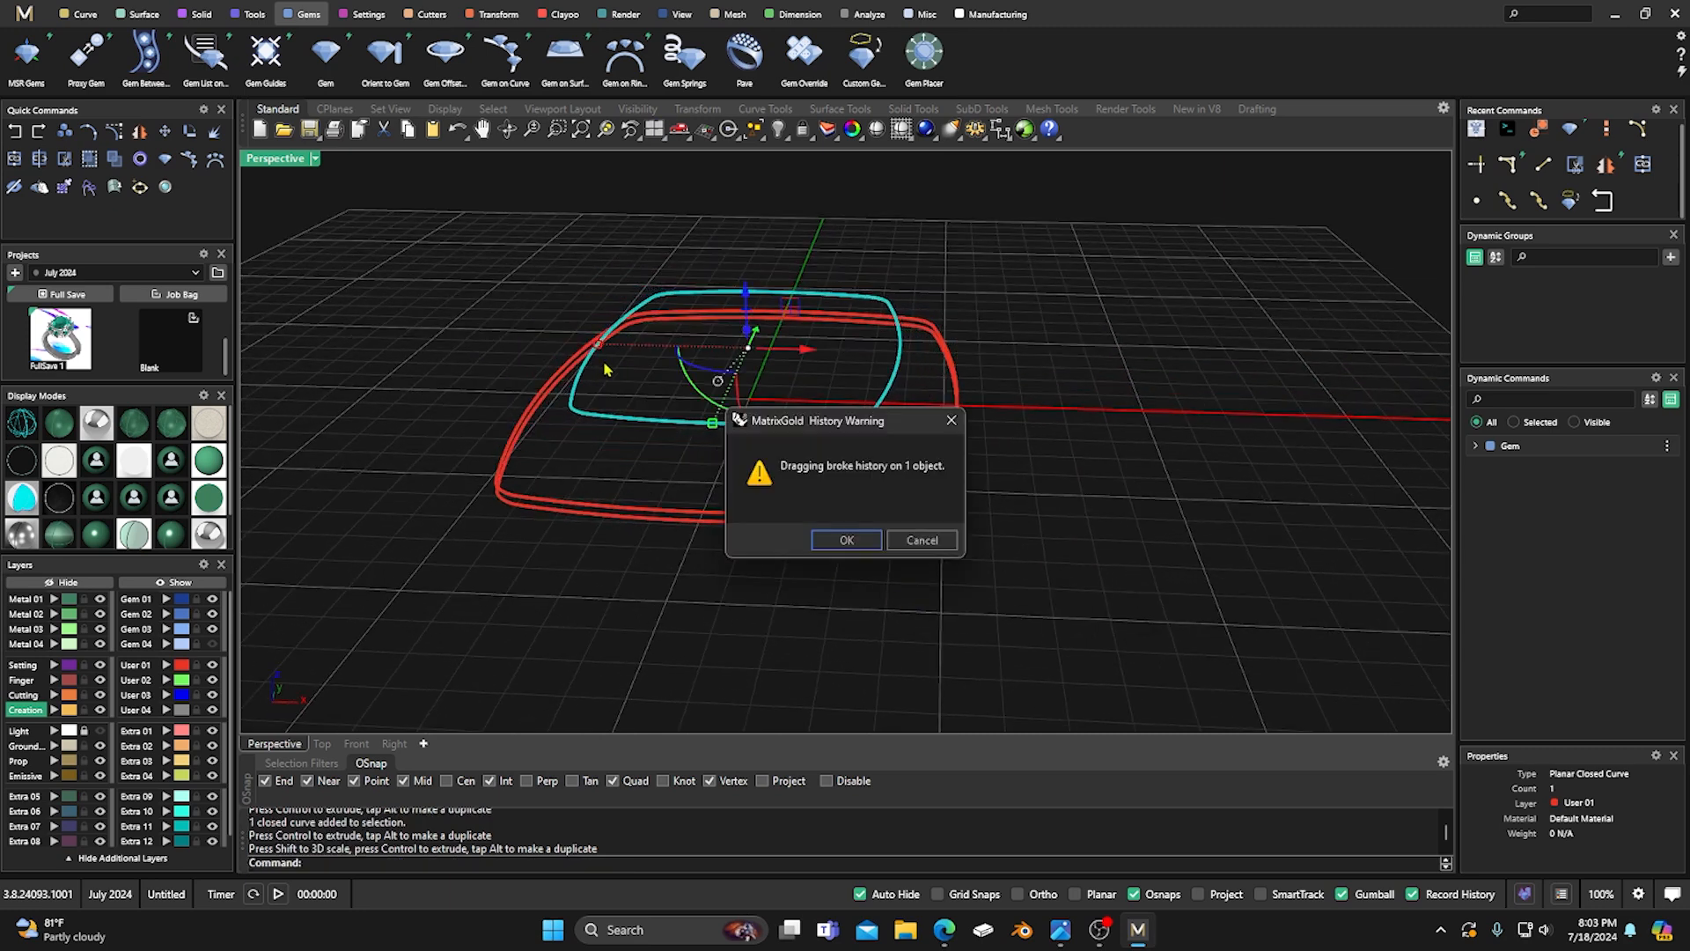
click(846, 547)
mouse_move(973, 447)
right_down()
mouse_move(1010, 532)
mouse_move(943, 449)
right_up()
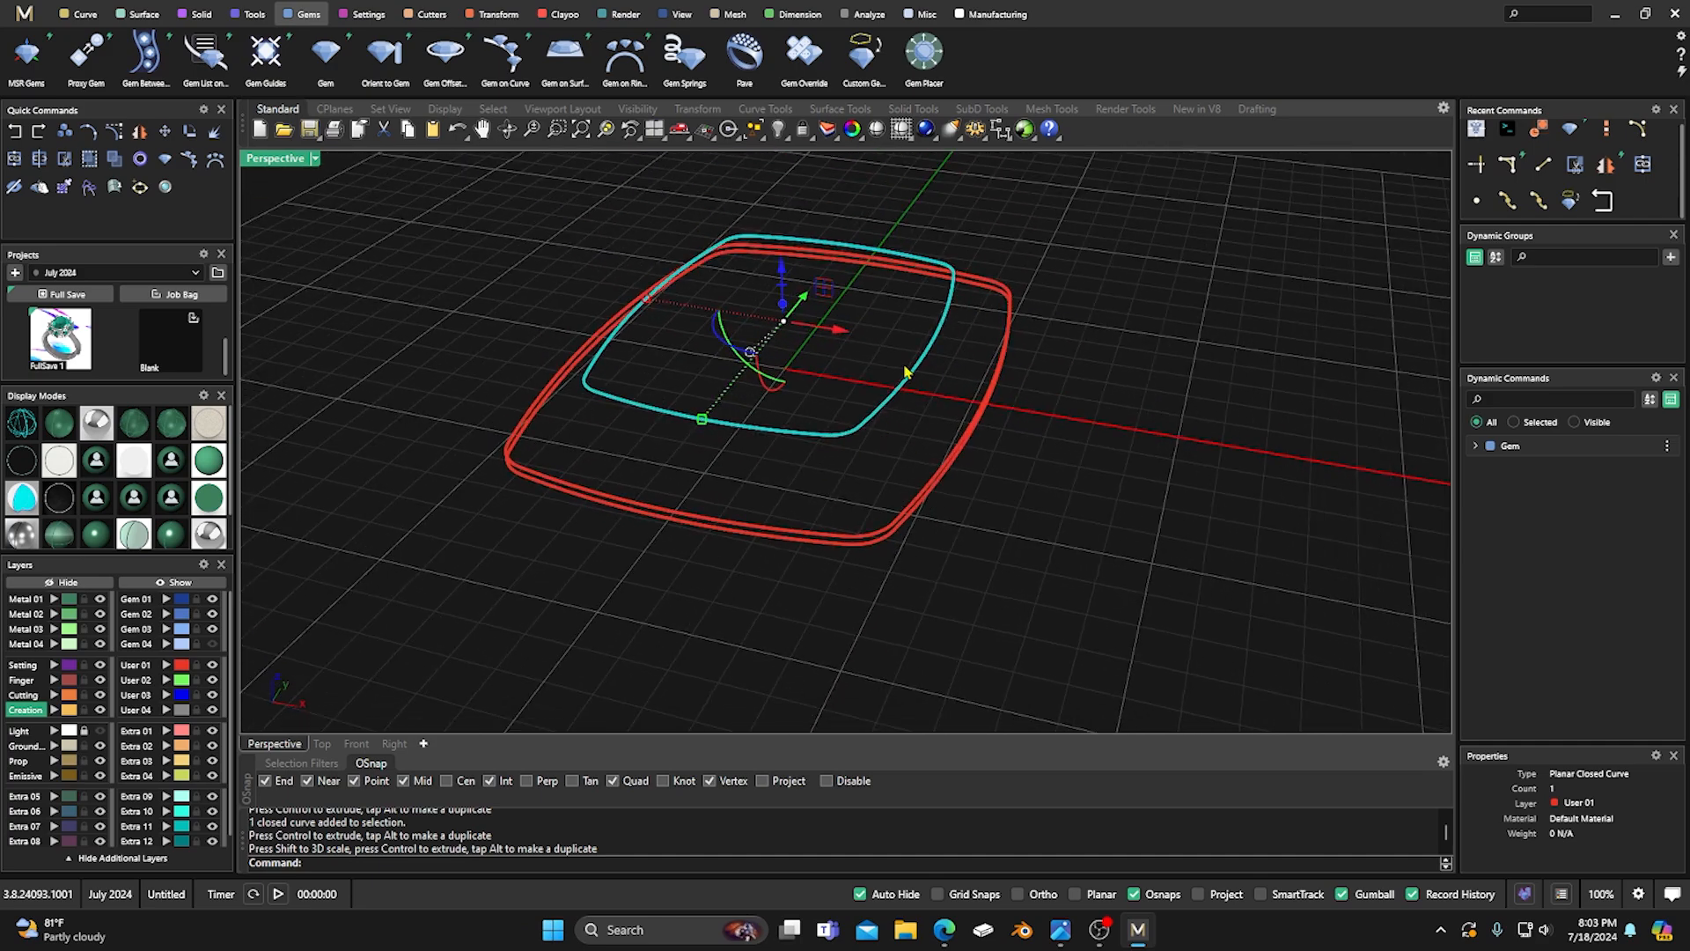
right_drag(924, 658, 893, 465)
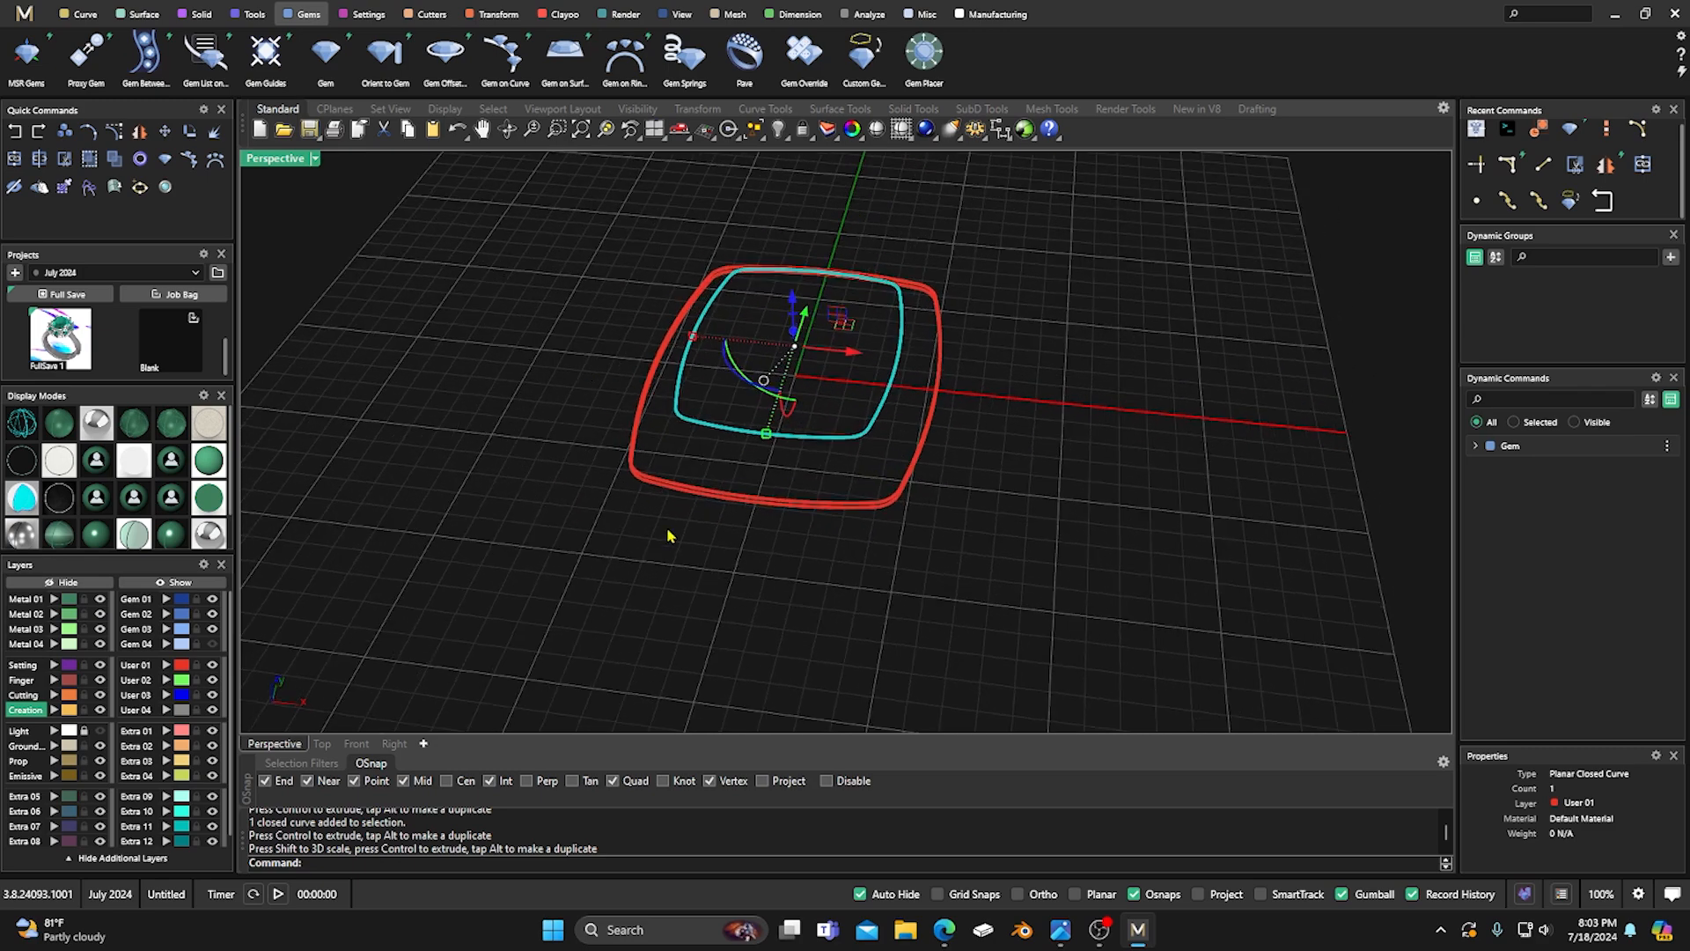
right_drag(663, 524, 672, 472)
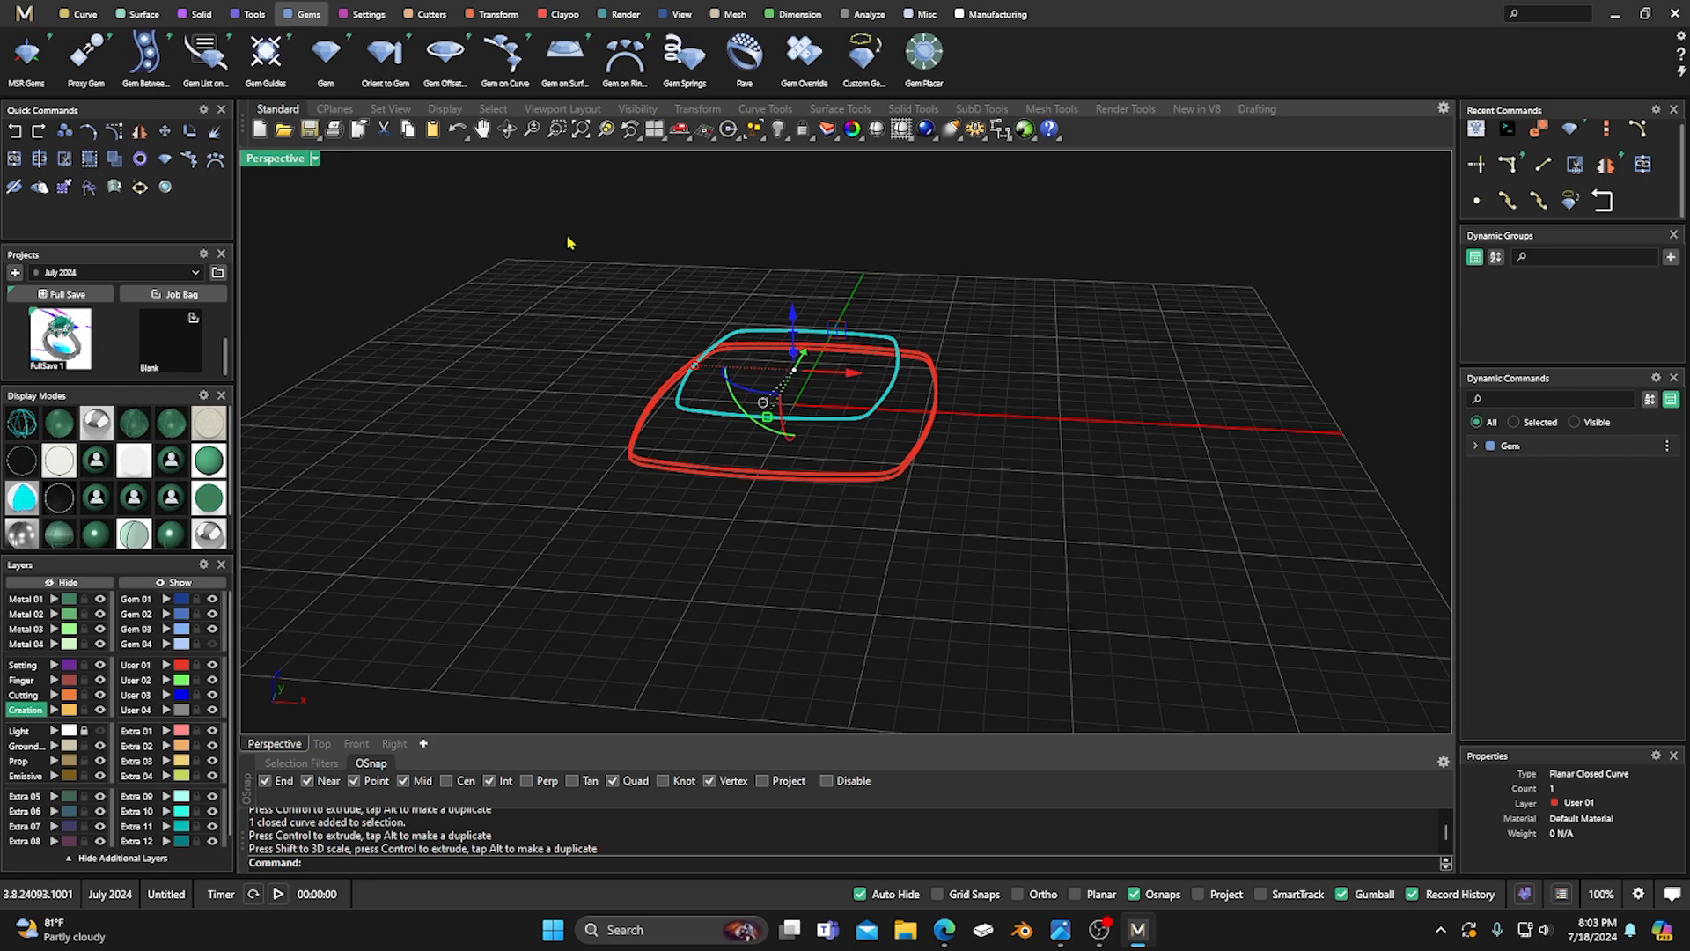
mouse_move(532, 278)
right_down()
mouse_move(539, 291)
mouse_move(528, 267)
right_up()
scroll(816, 562, up, 2)
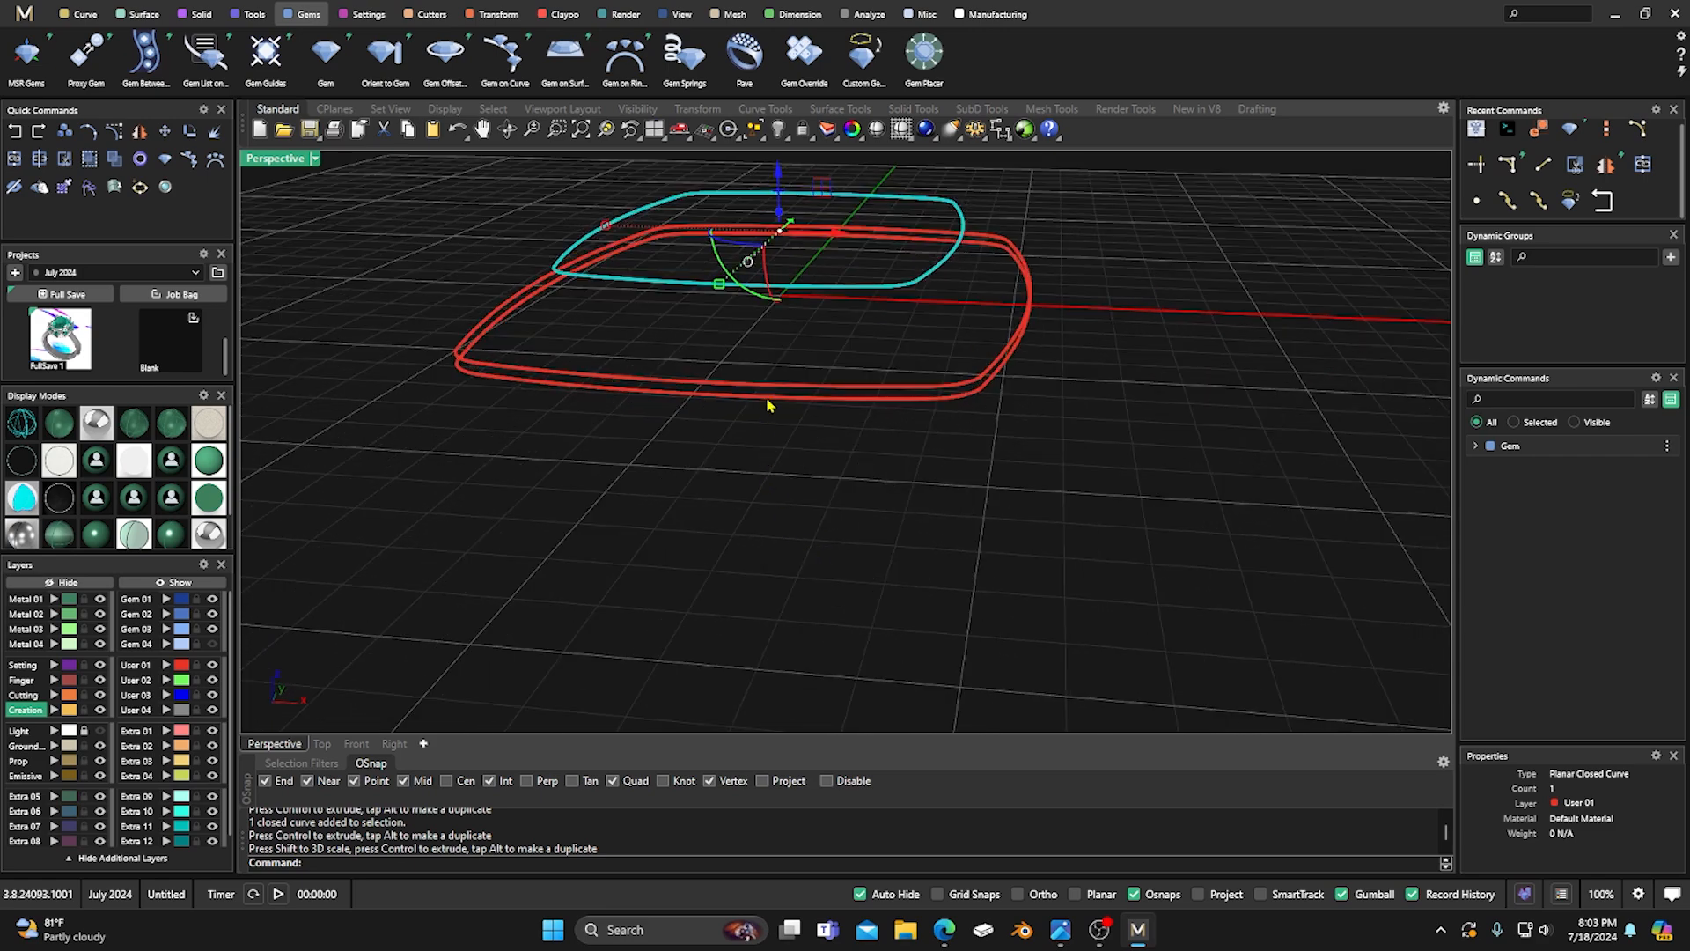
click(767, 402)
drag(791, 254, 790, 353)
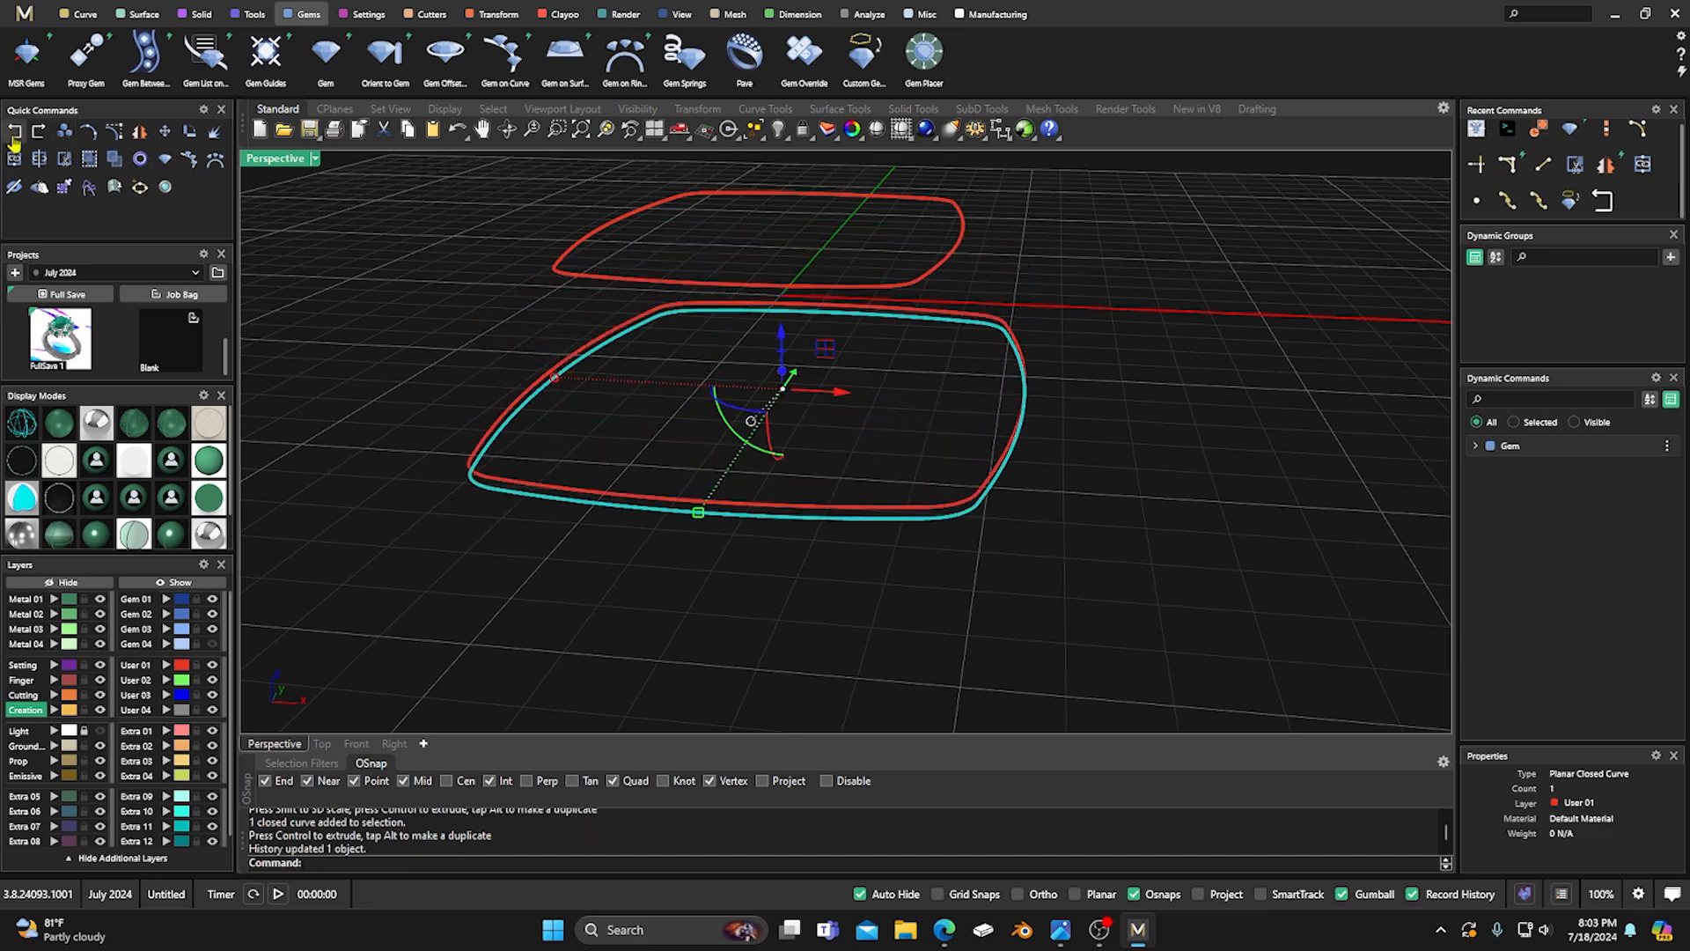
key(ctrl+z)
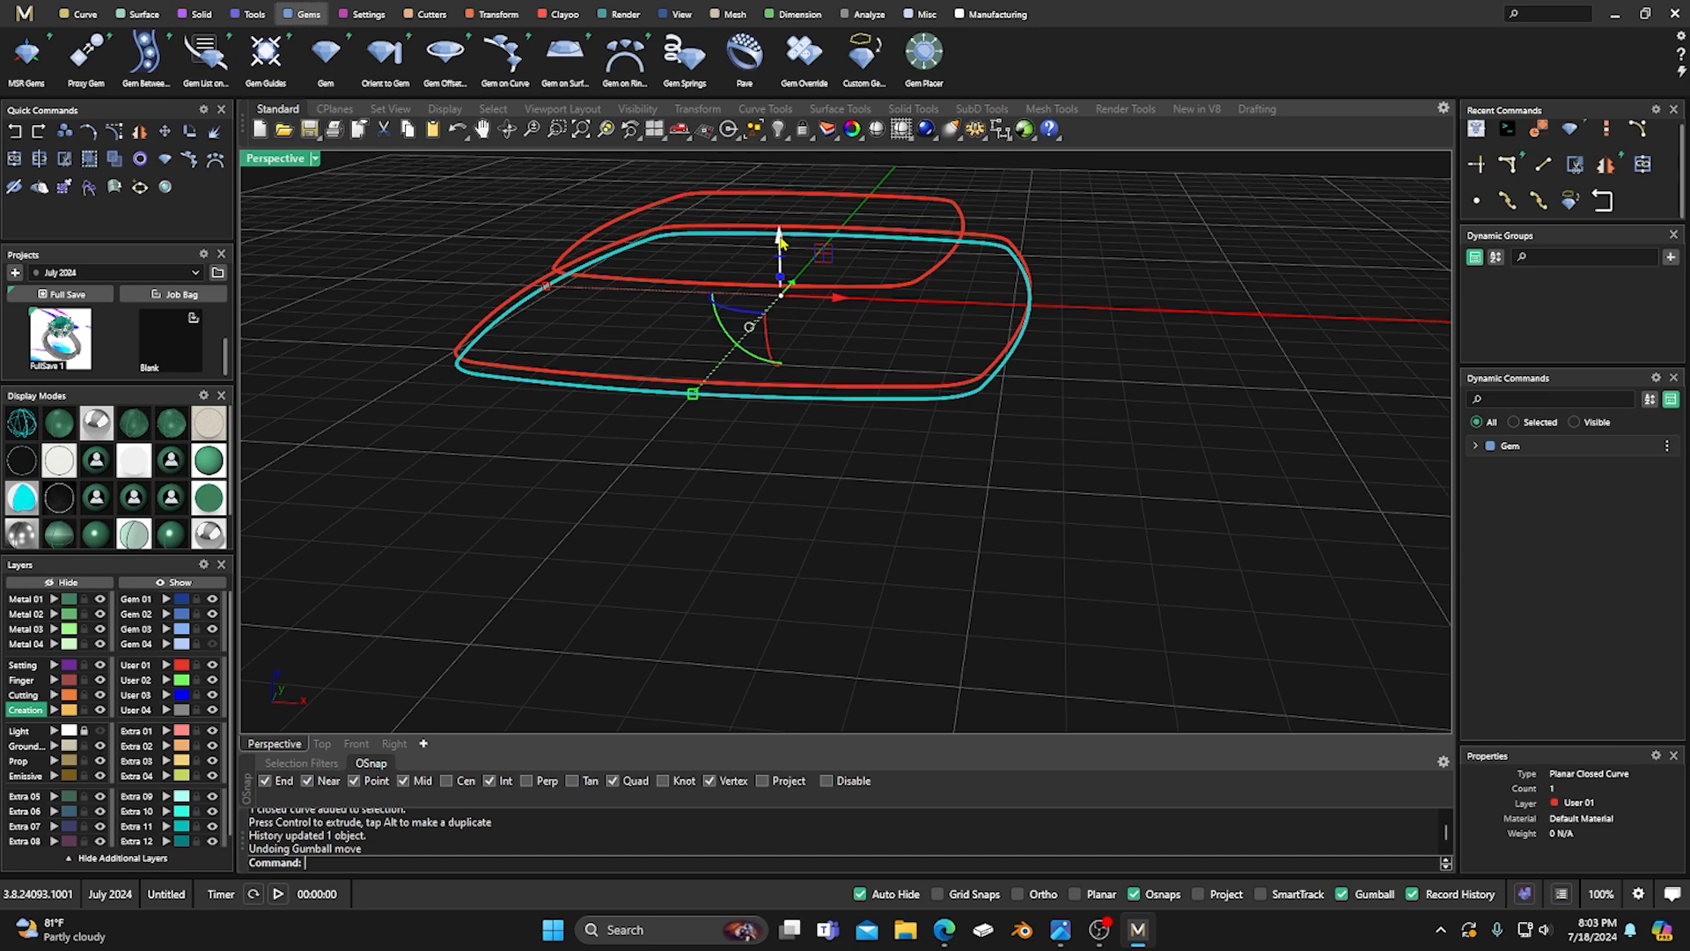
drag(781, 242, 775, 333)
right_click(717, 554)
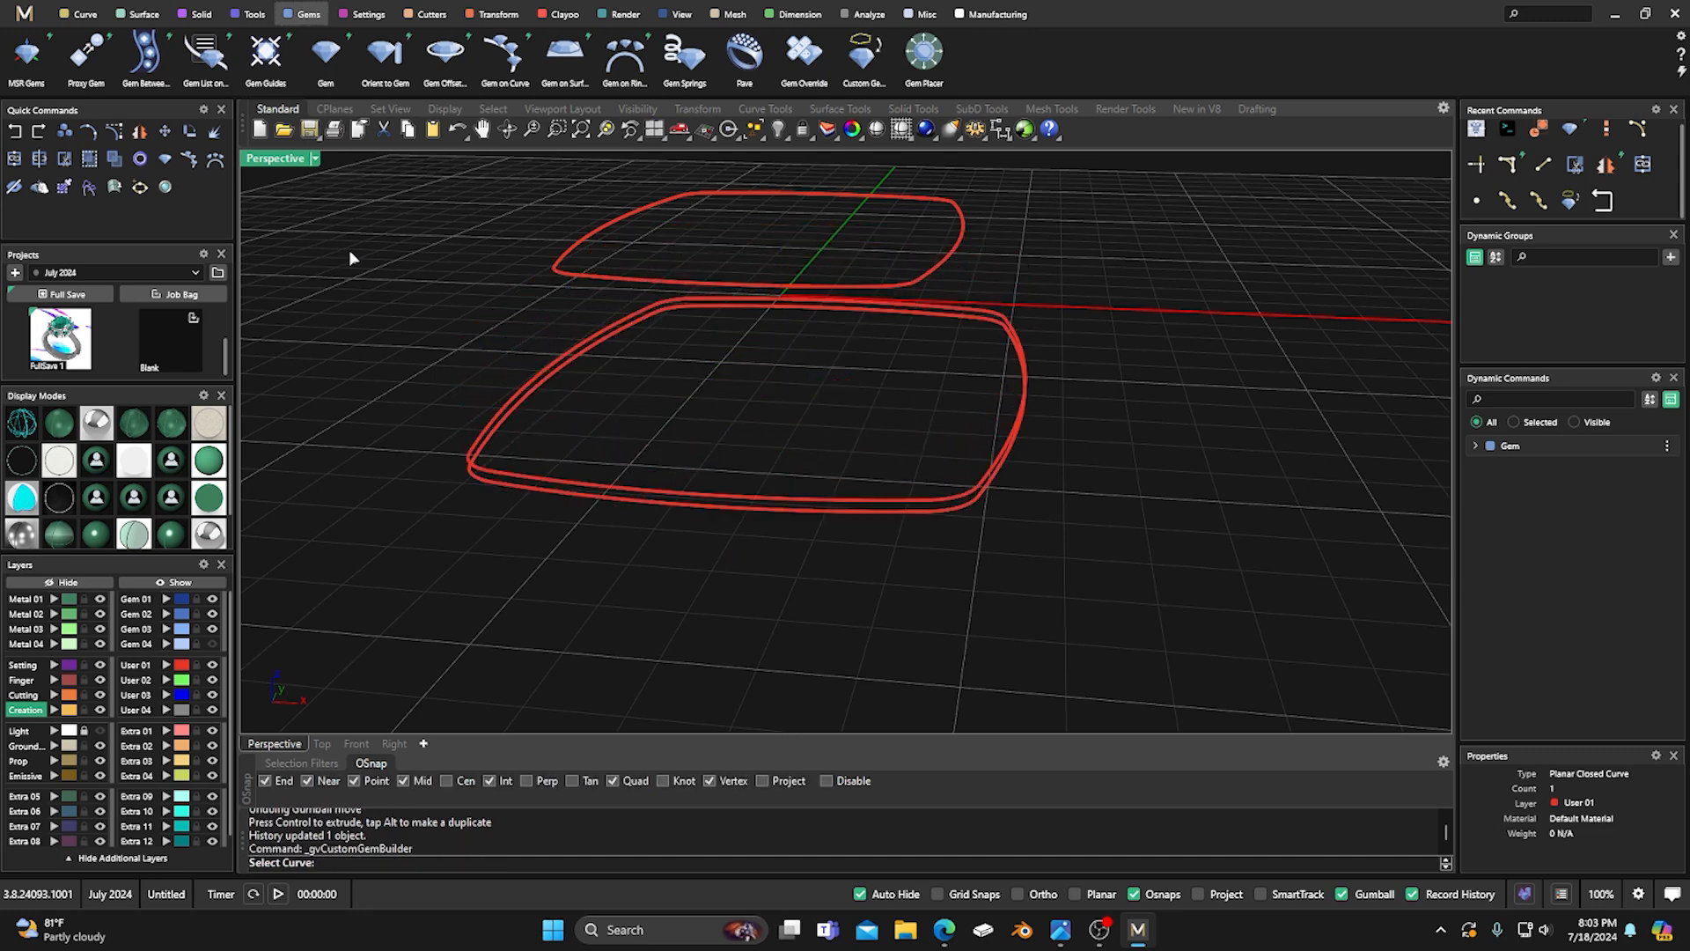
click(21, 132)
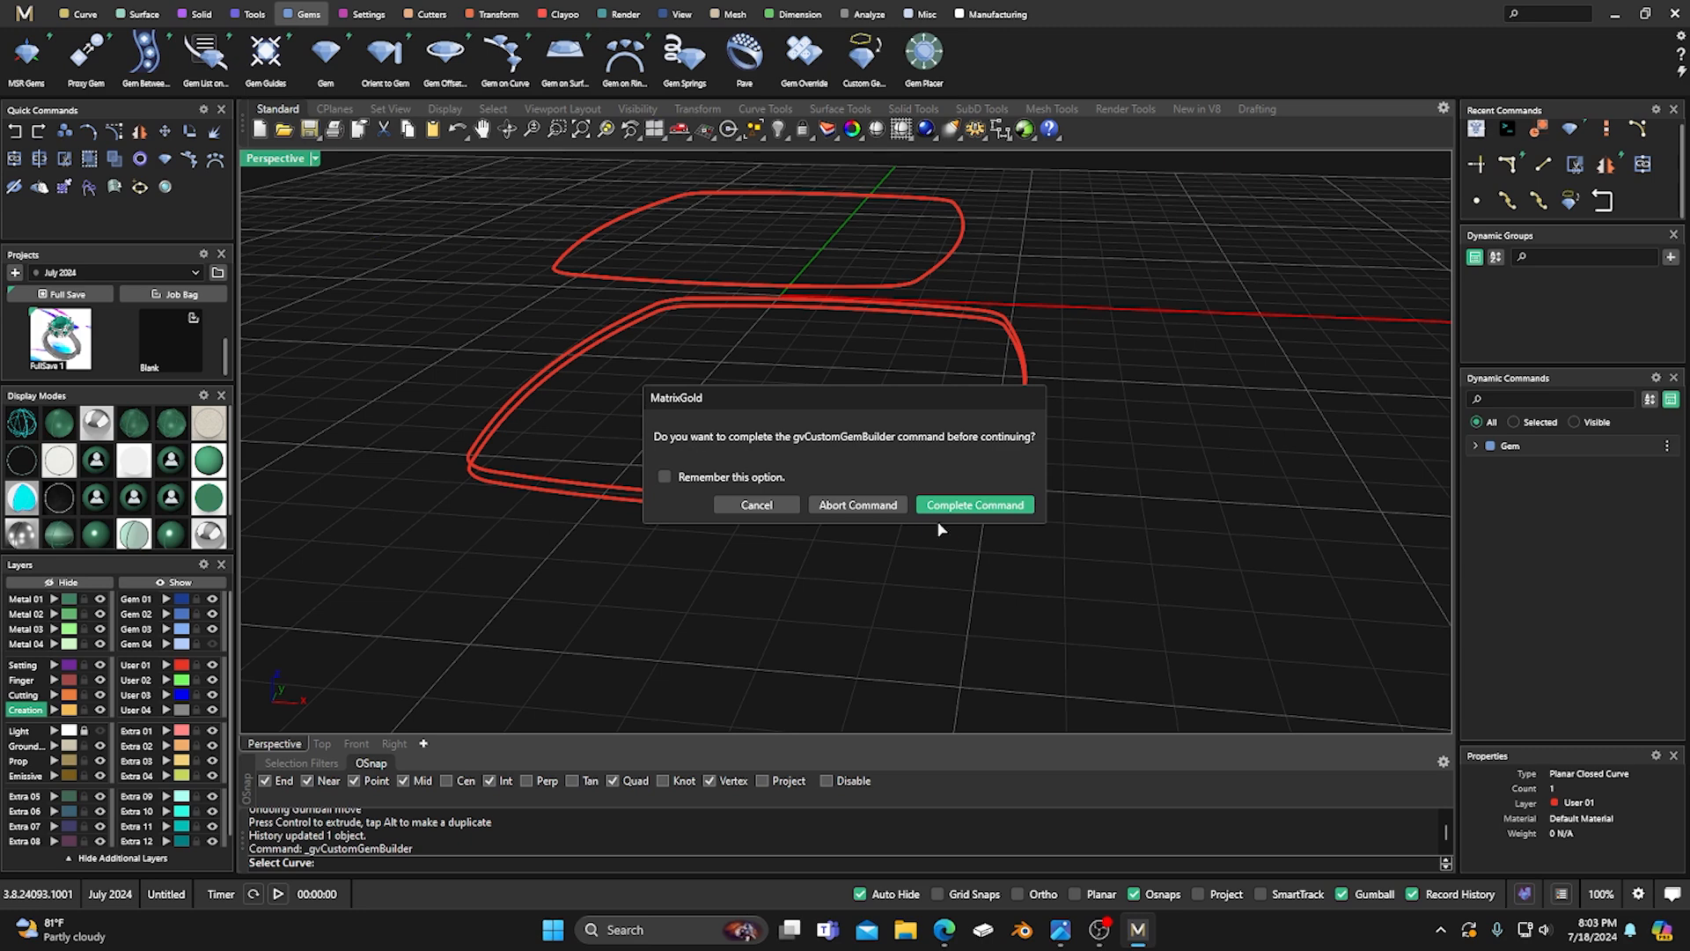
click(880, 505)
click(349, 320)
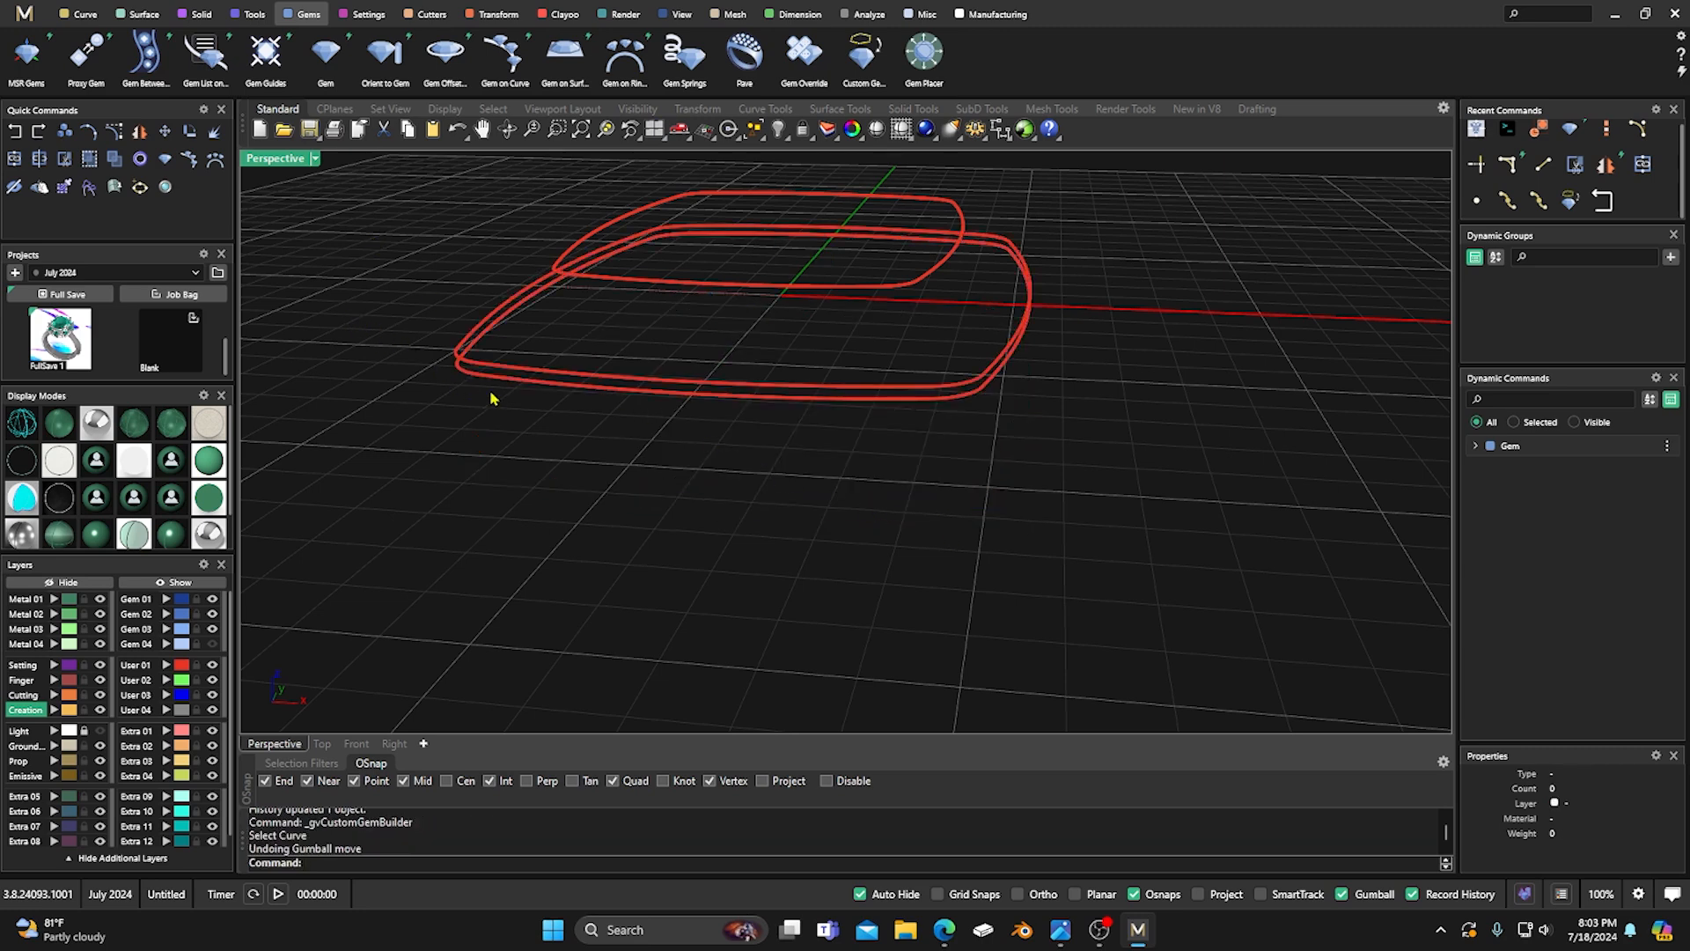
Copy the lower girdle outline downward as a pavilion curve and scale the copy down uniformly.
click(531, 380)
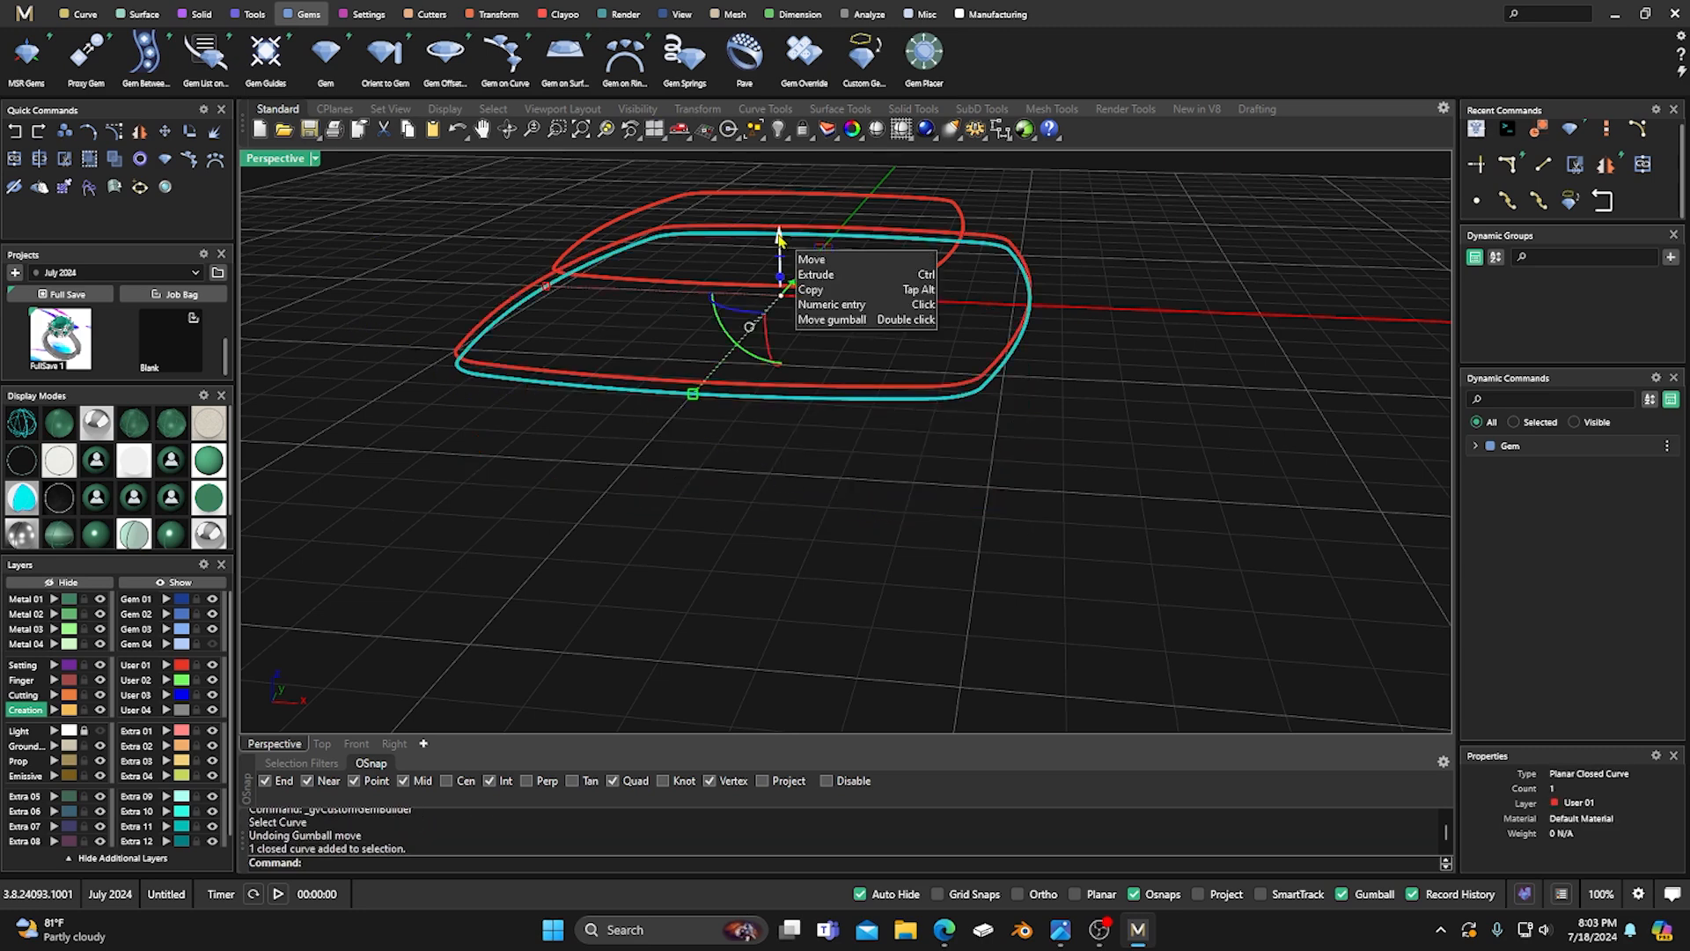
drag(779, 236, 781, 333)
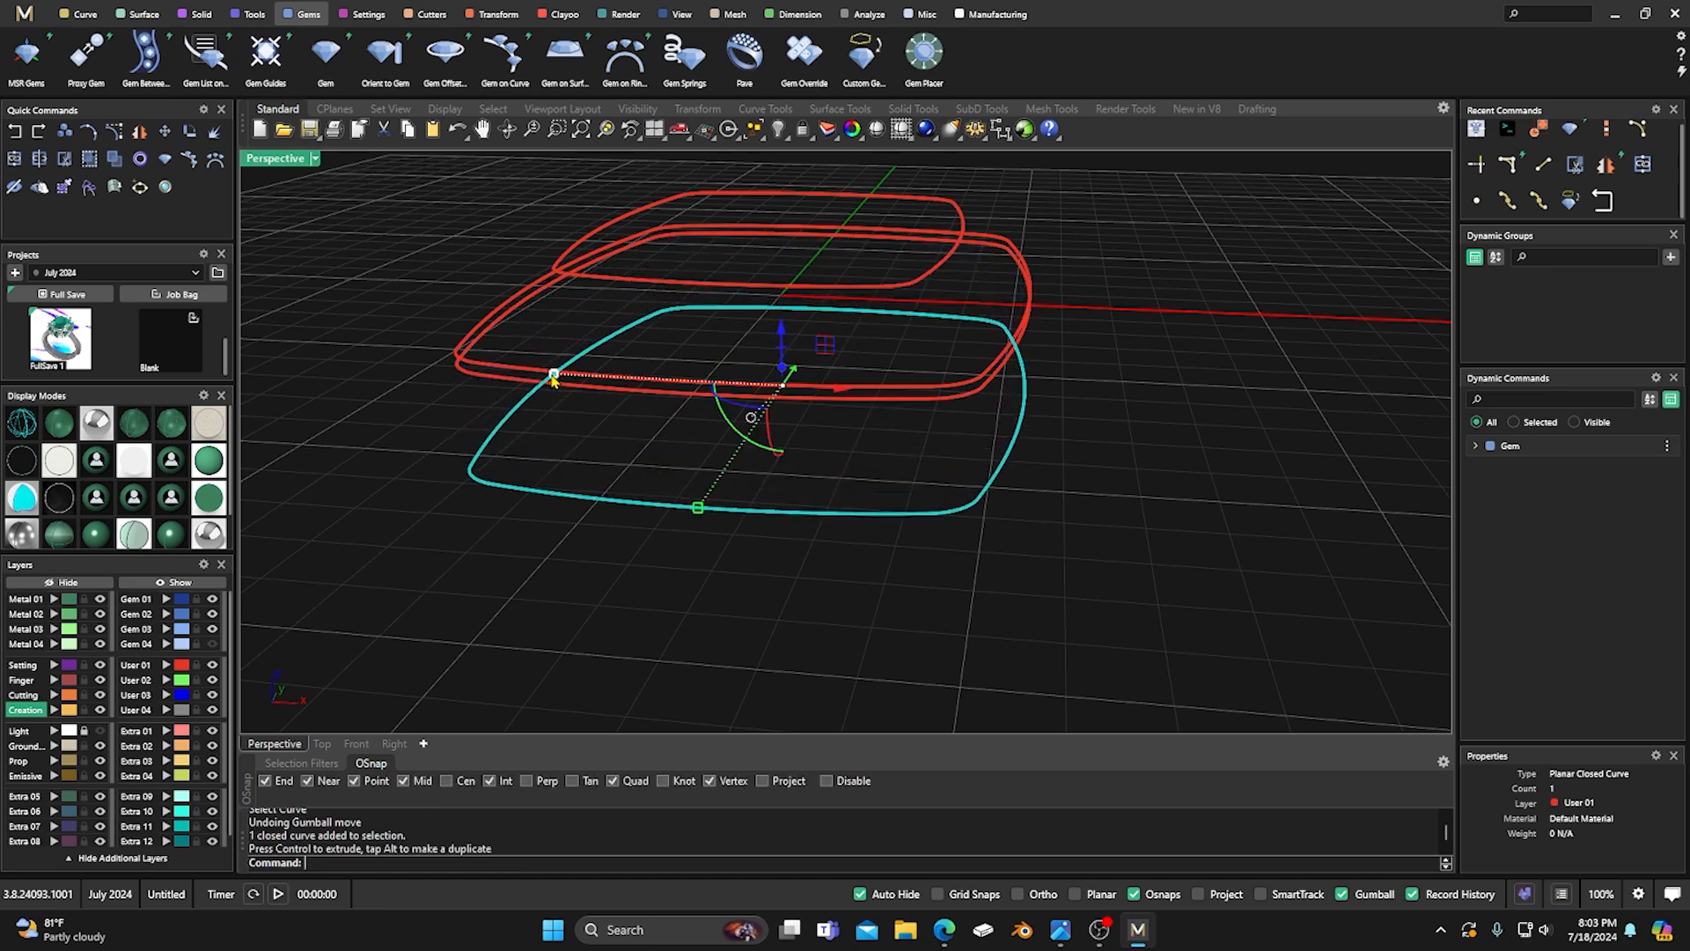
mouse_move(568, 380)
mouse_down()
mouse_move(611, 398)
mouse_move(593, 391)
mouse_up()
click(837, 539)
right_drag(812, 537, 779, 443)
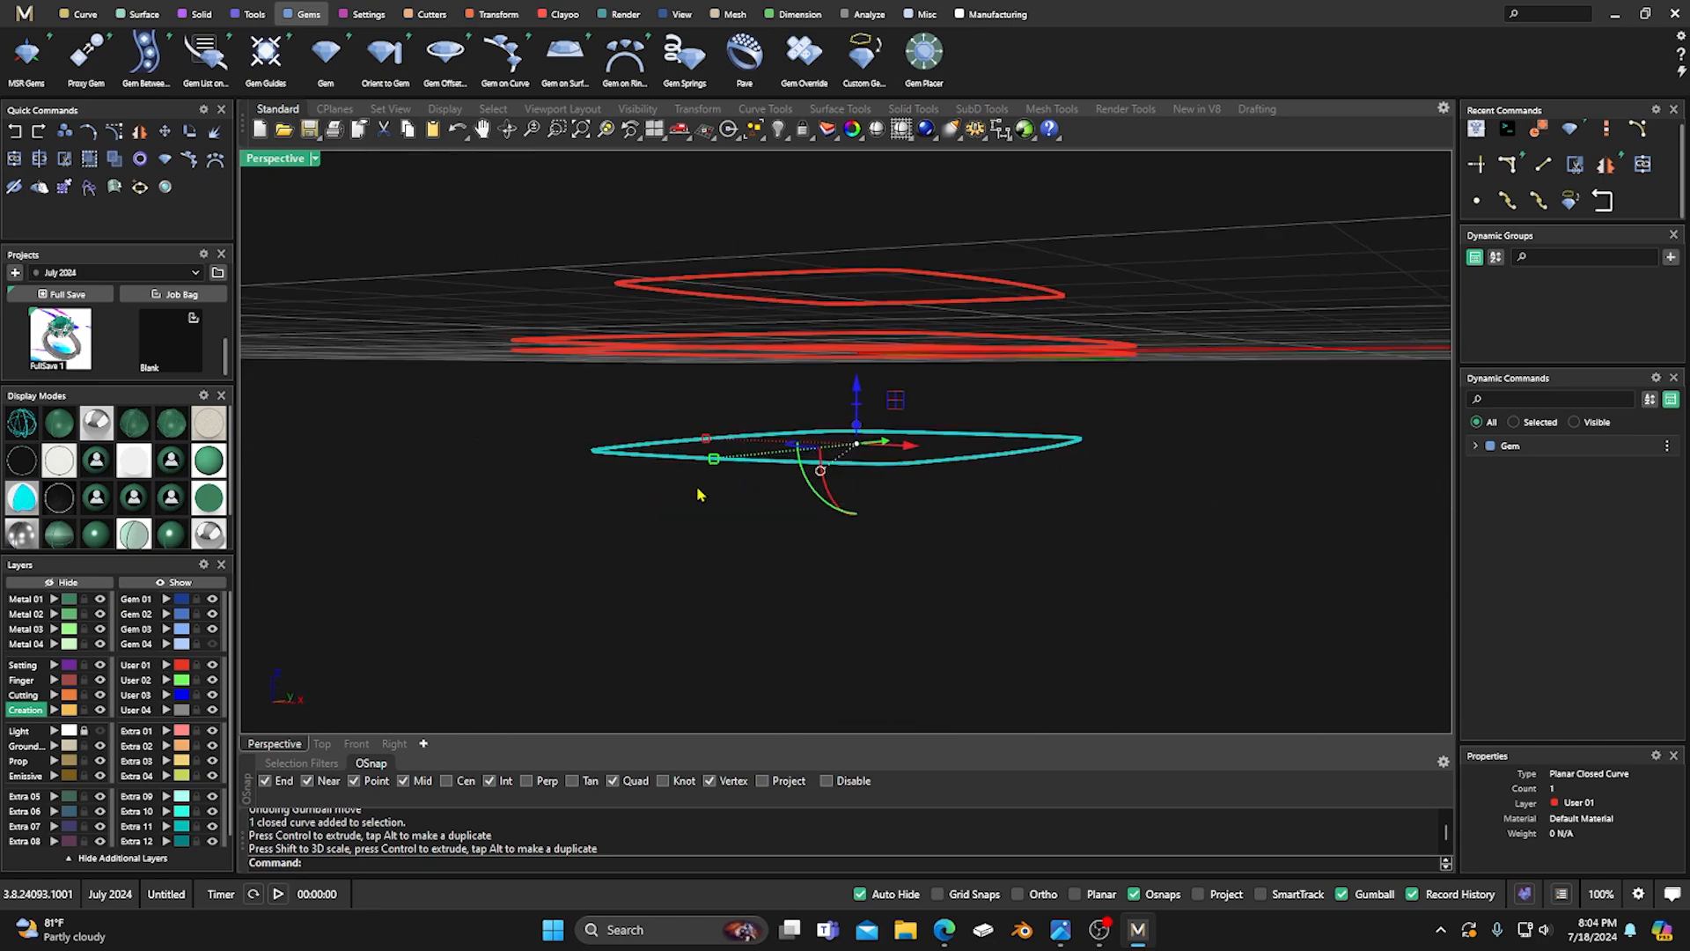
right_drag(639, 509, 740, 445)
click(702, 542)
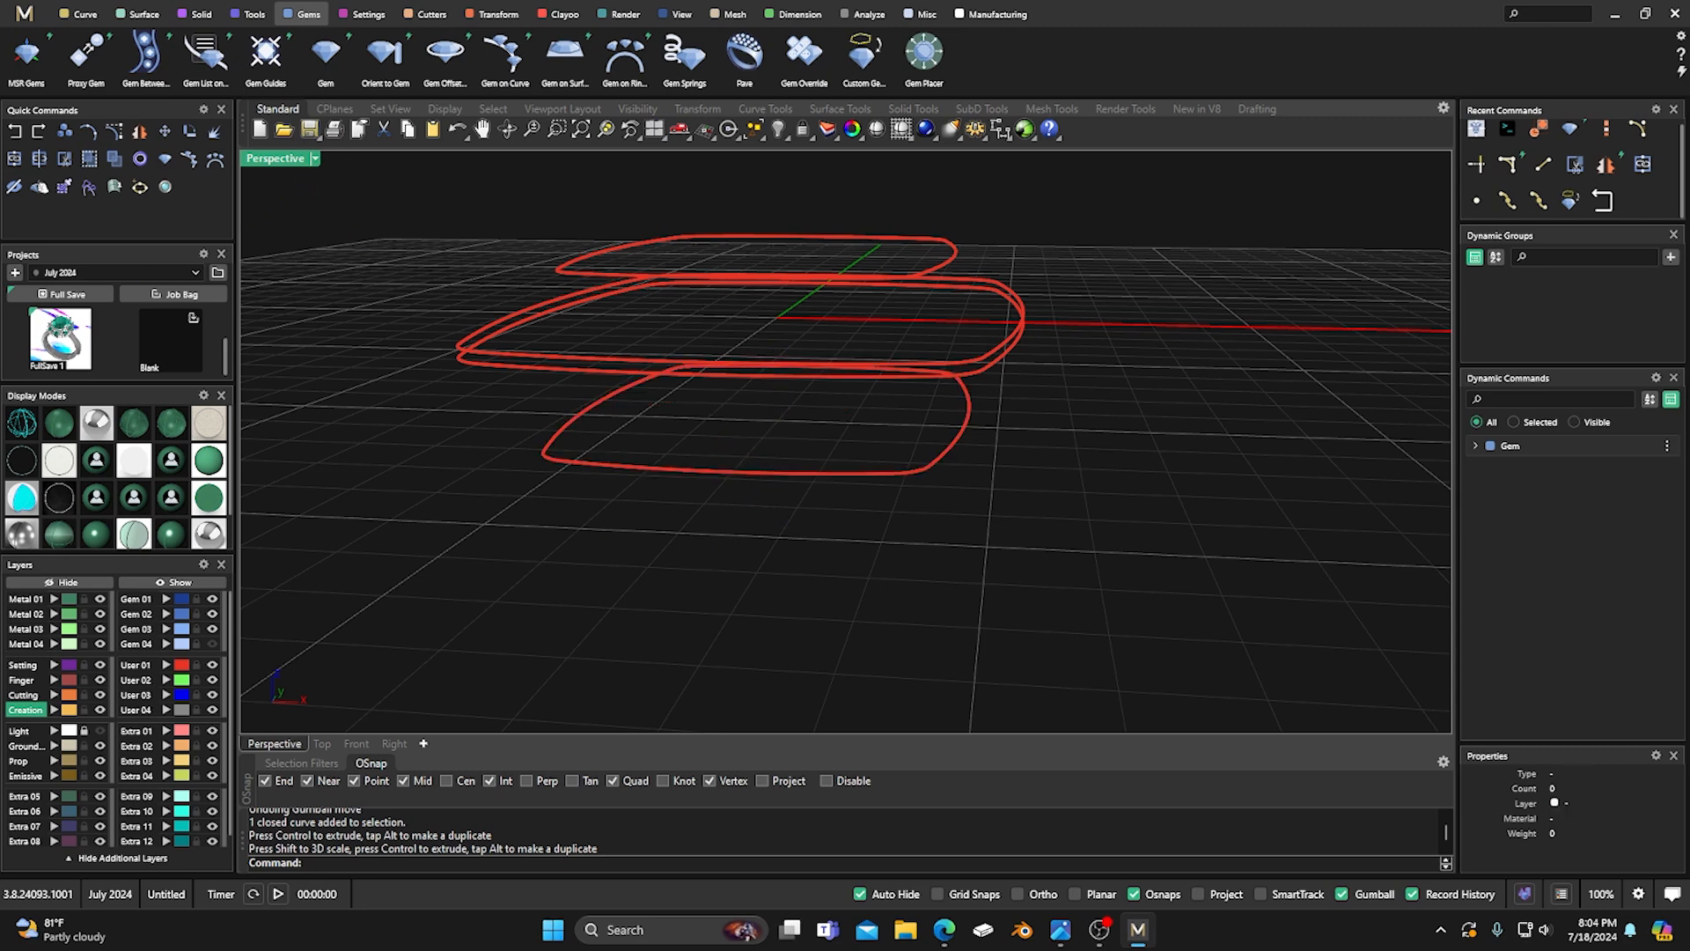
Show the reference photo on the Light layer and change to the four-viewport layout to check the curves against it.
mouse_move(1062, 940)
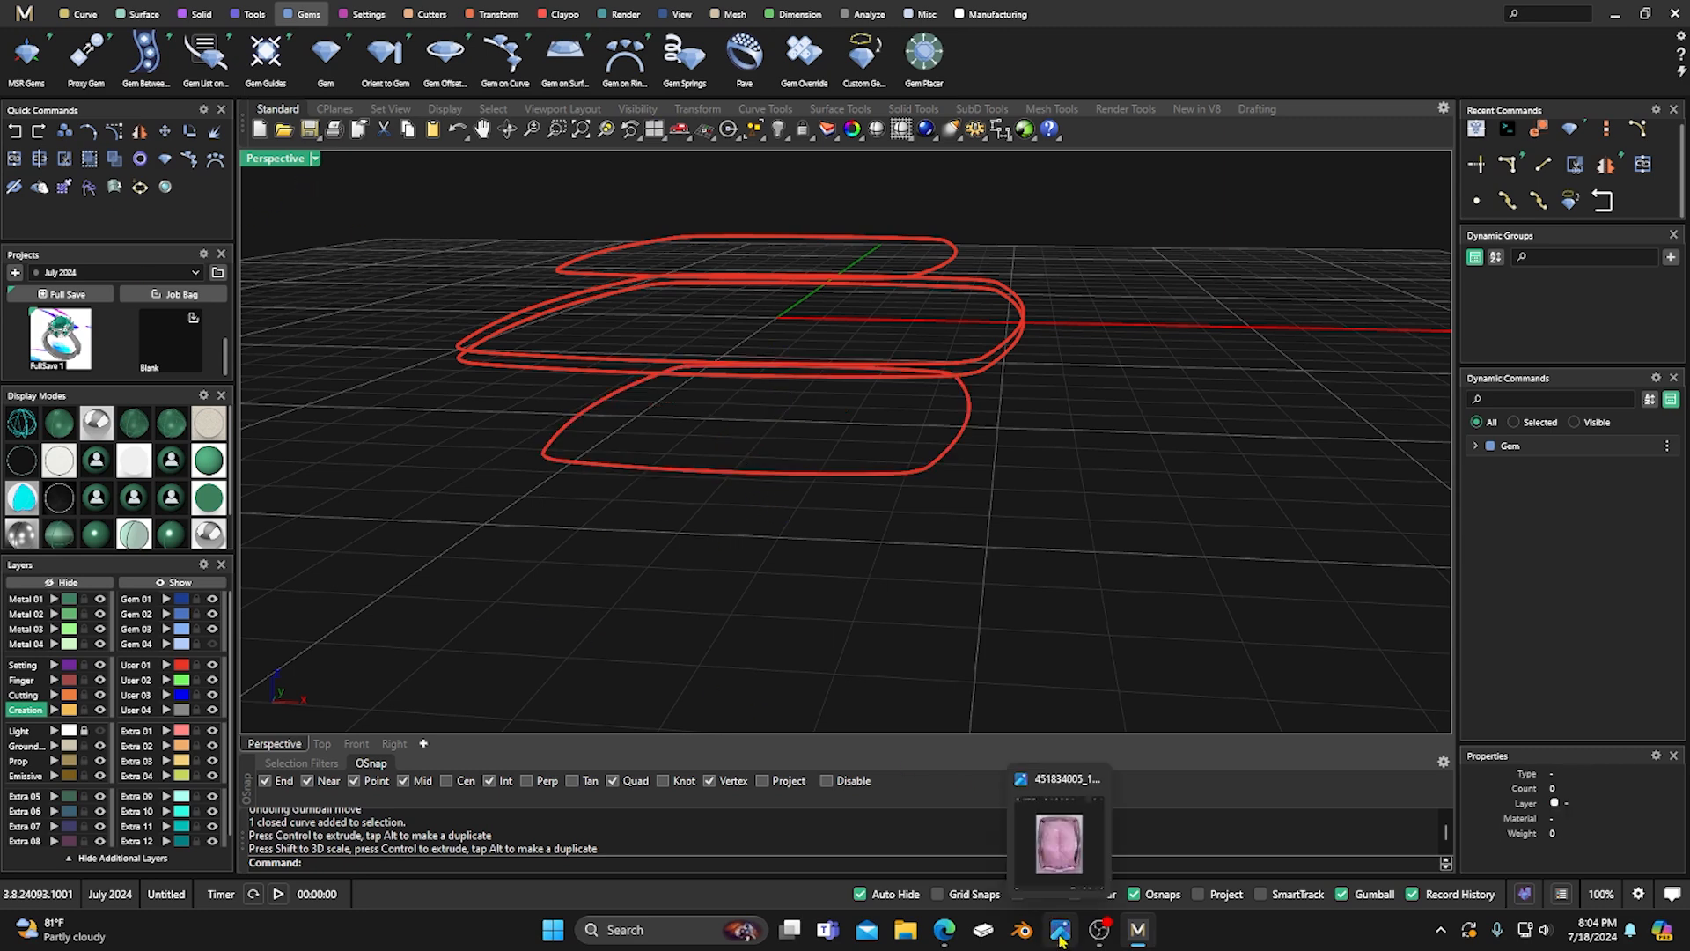
click(100, 731)
right_drag(618, 505, 633, 657)
scroll(669, 604, down, 6)
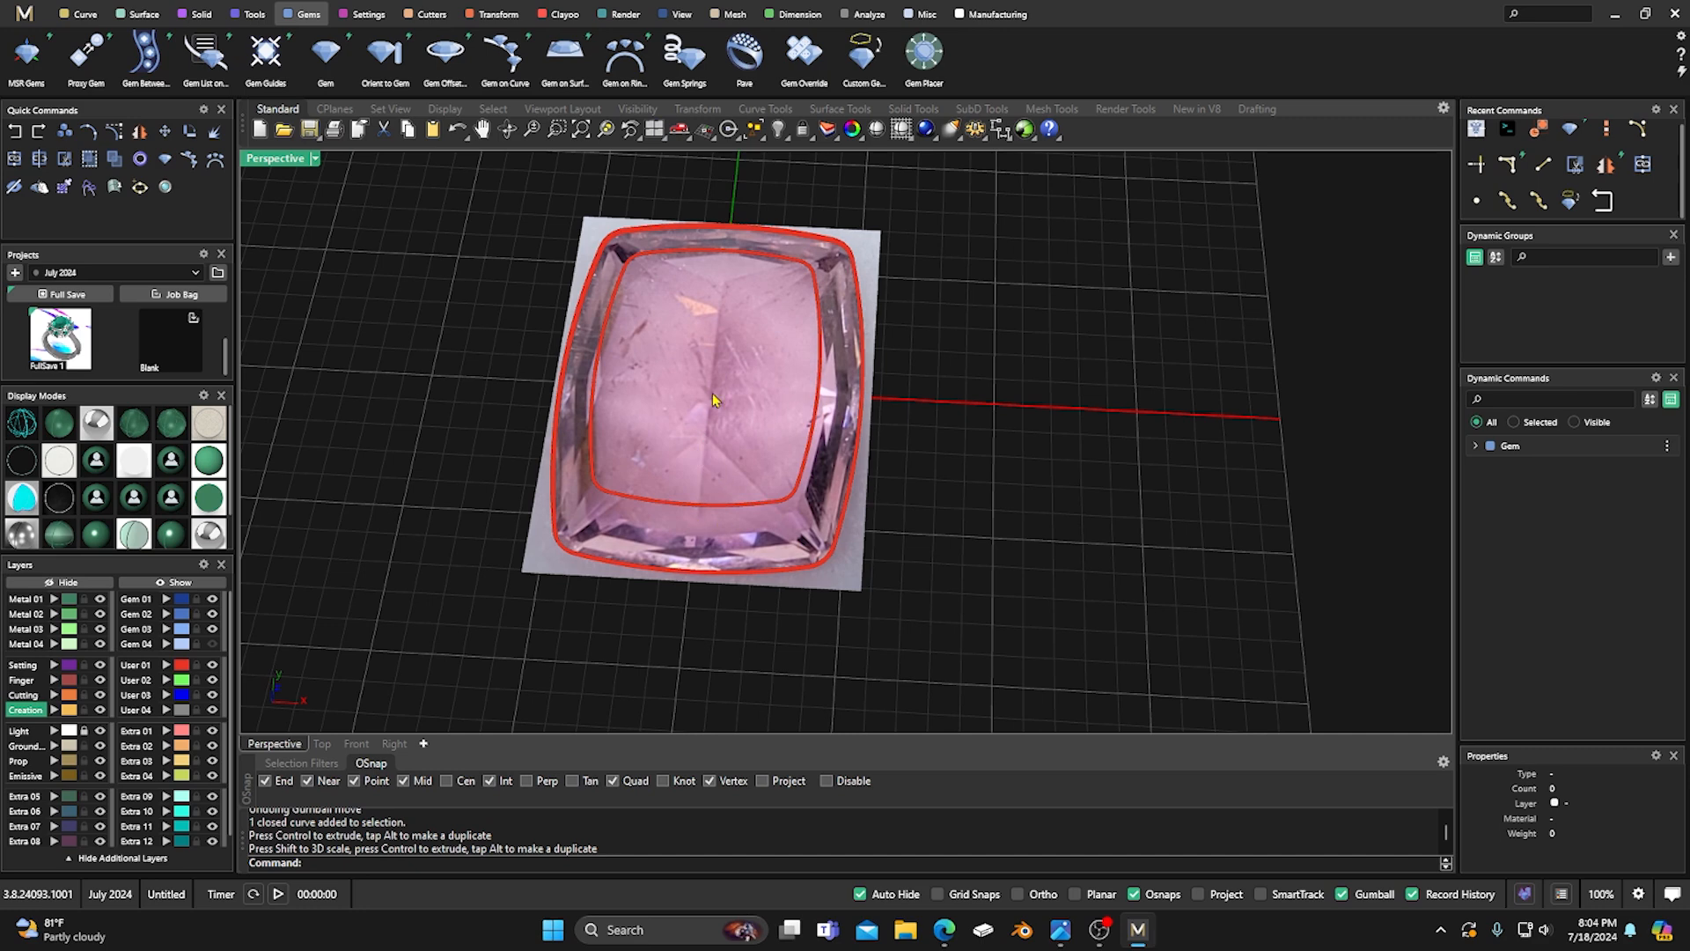
double_click(276, 160)
scroll(475, 266, up, 3)
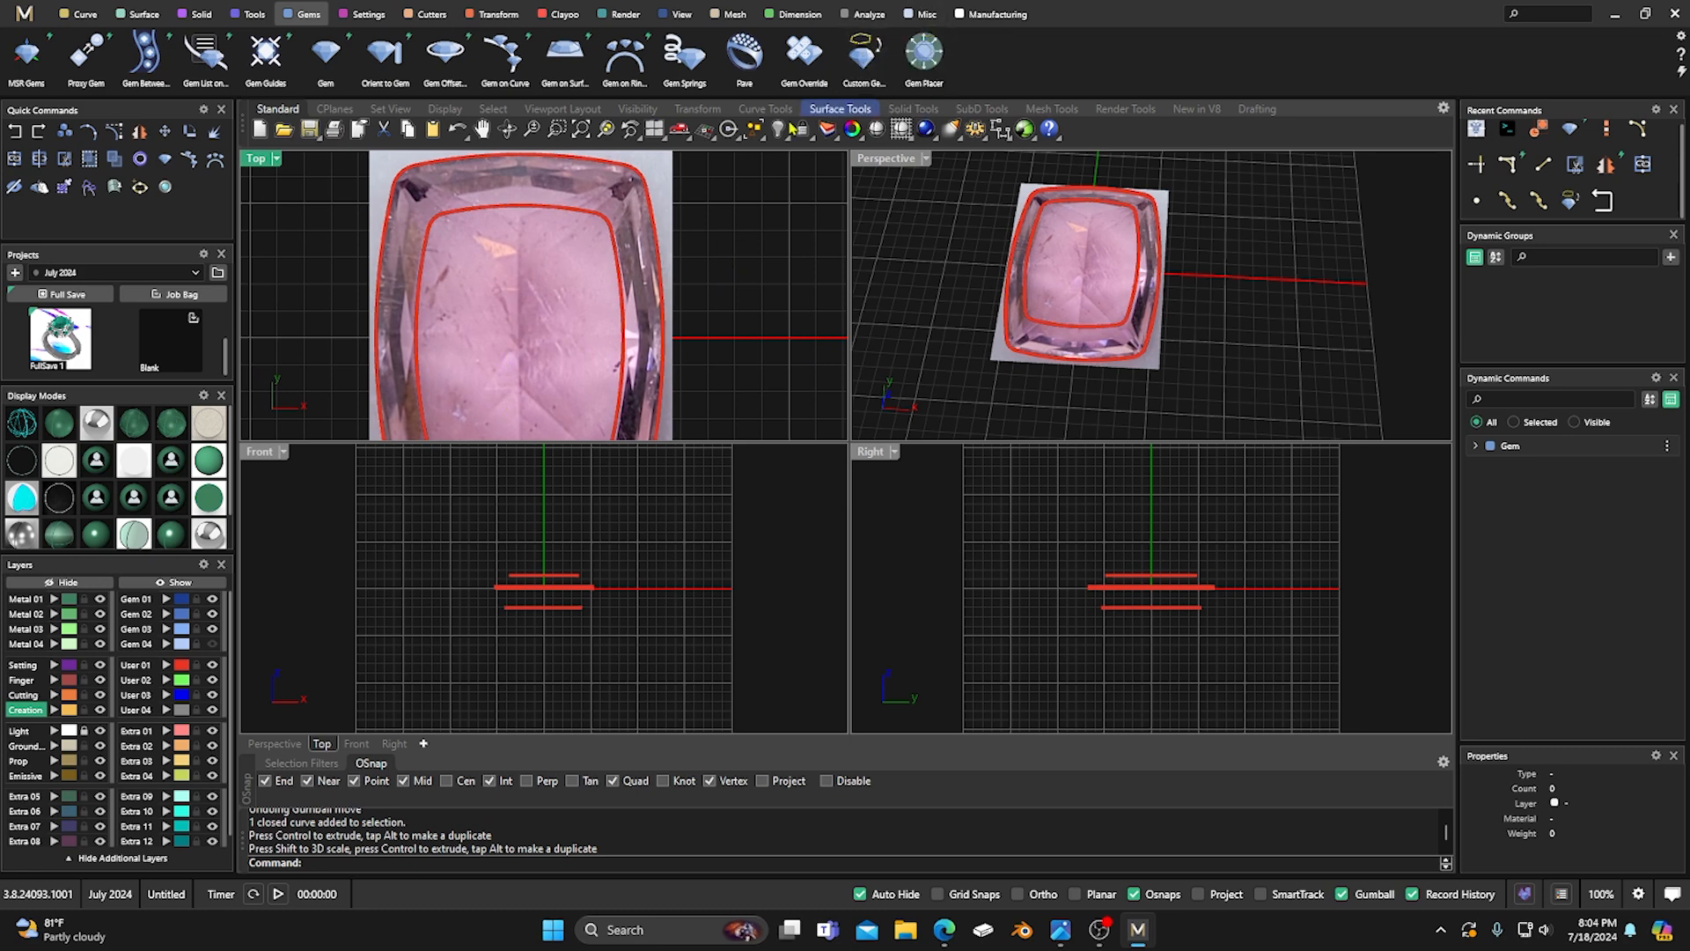
right_drag(688, 262, 705, 263)
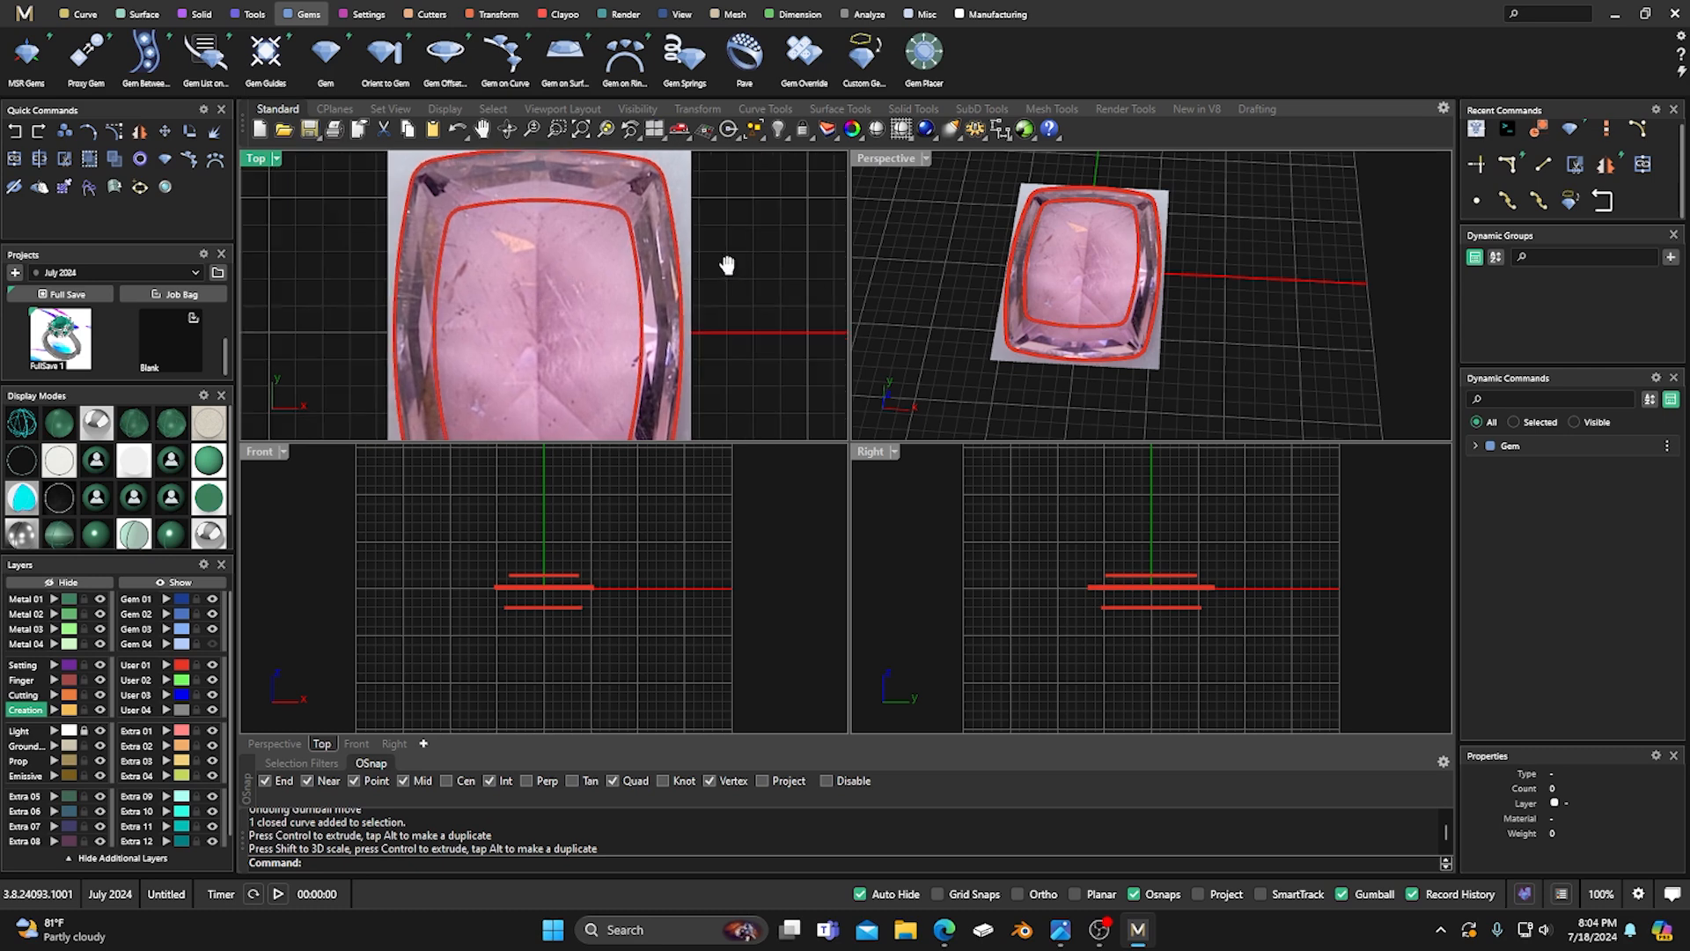
Draw a line along the Y axis in the Top view from its midpoint at the origin, about 1.85 mm to each side.
click(85, 15)
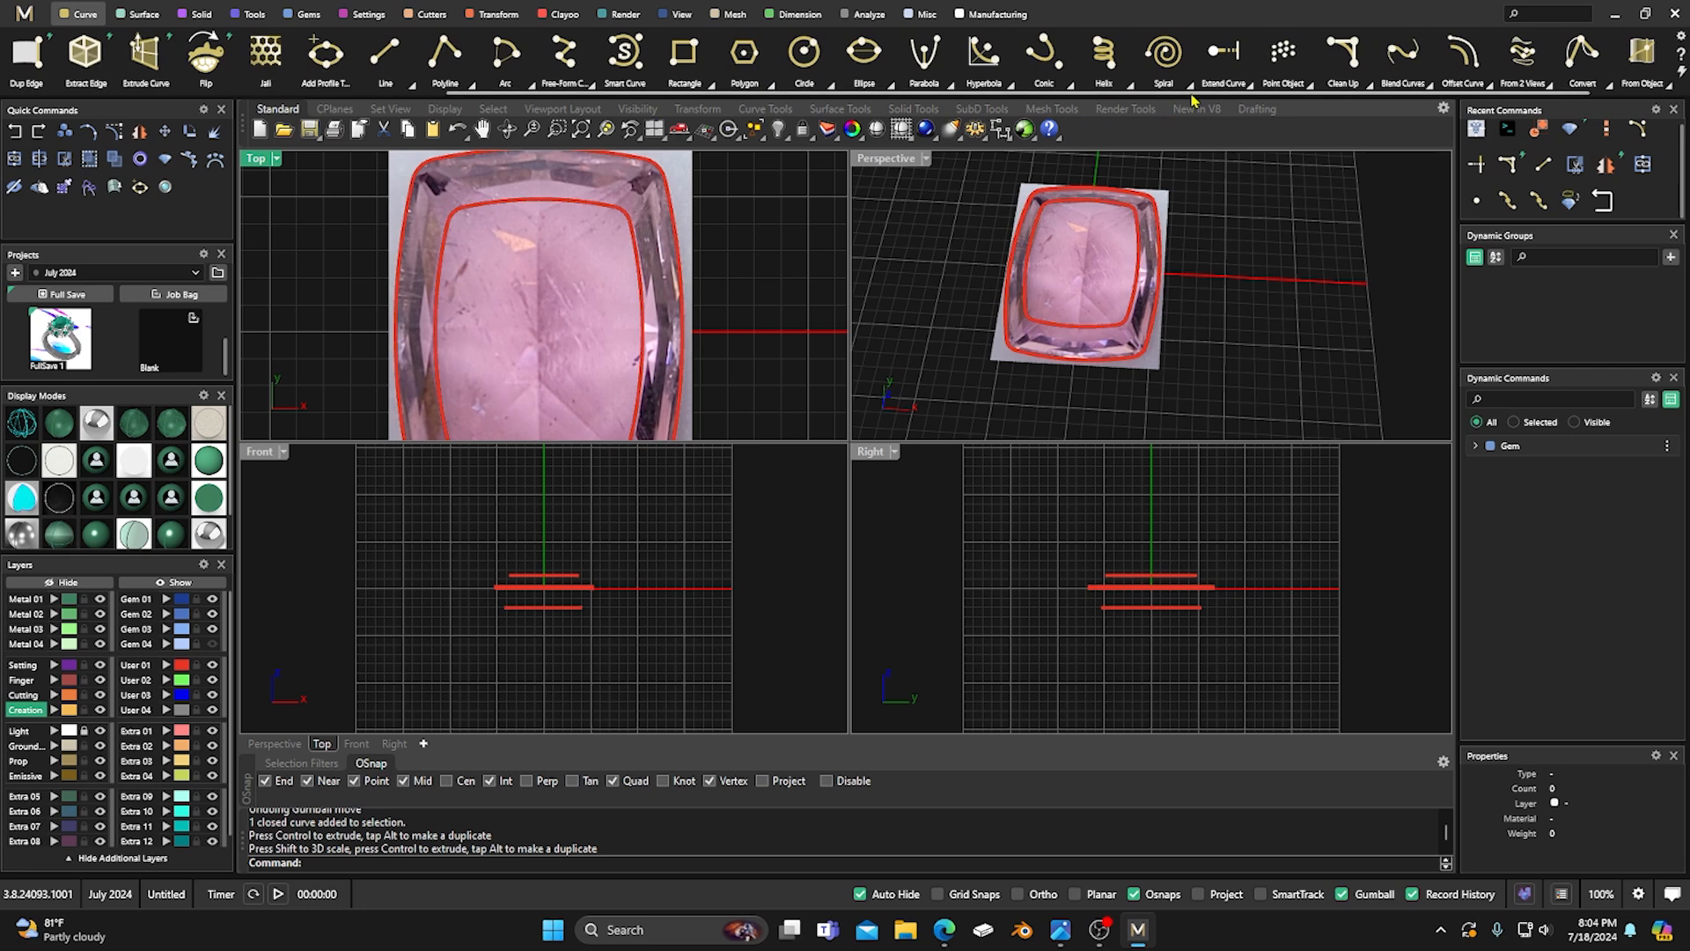
mouse_move(387, 60)
click(475, 99)
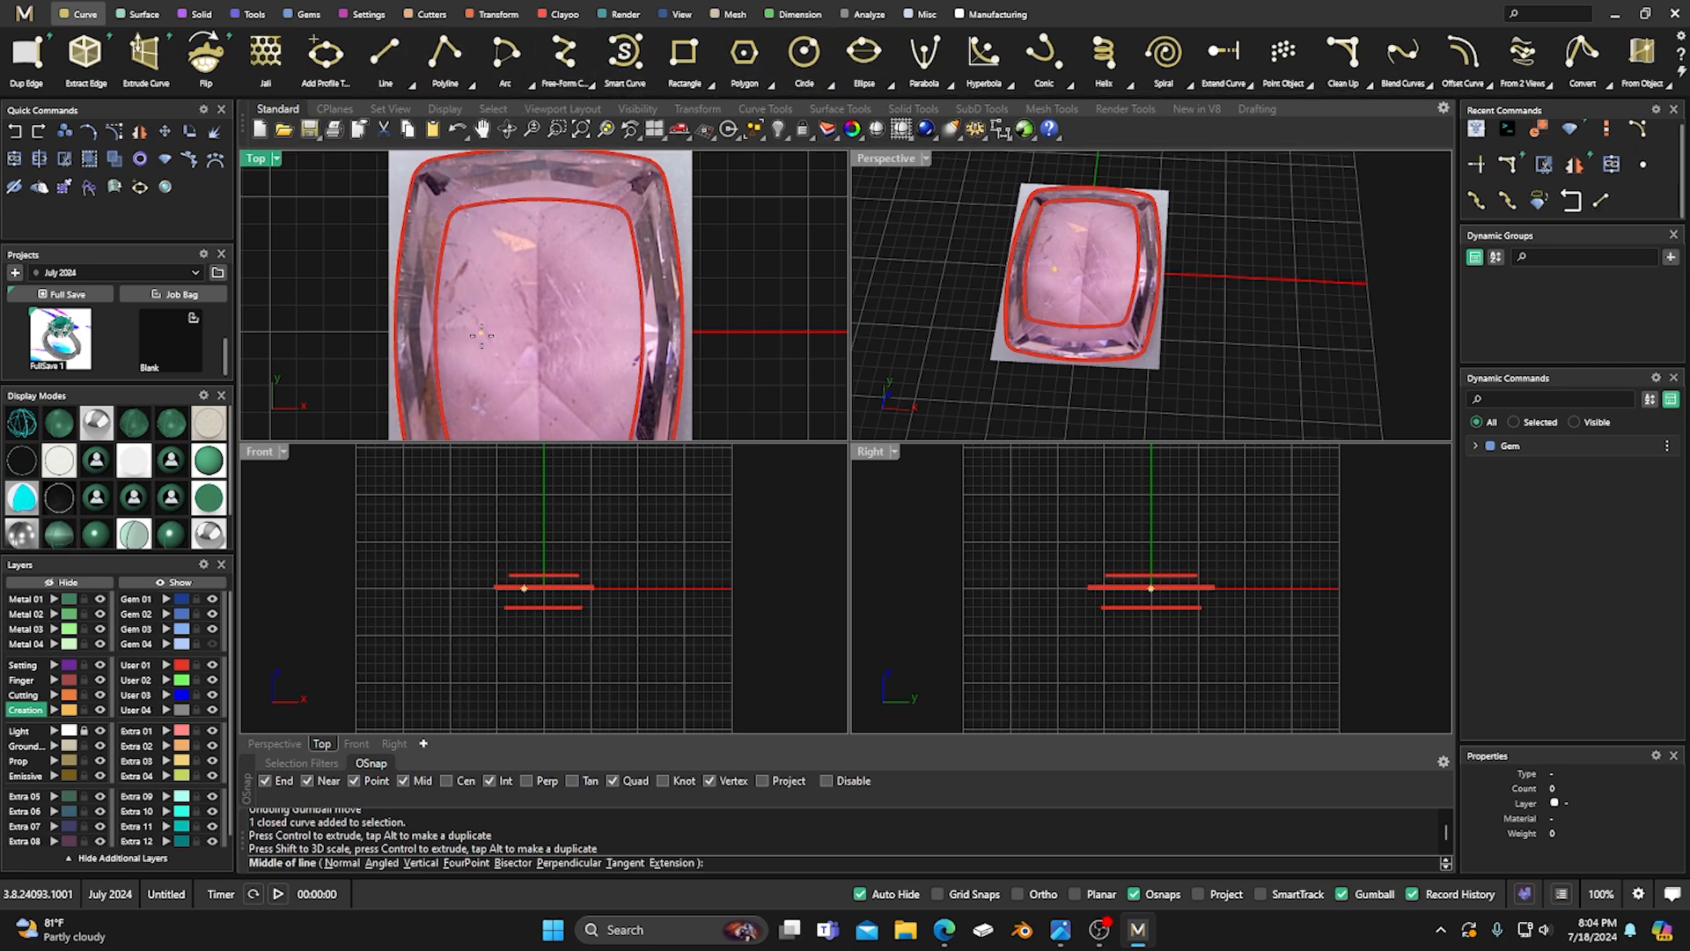
click(540, 333)
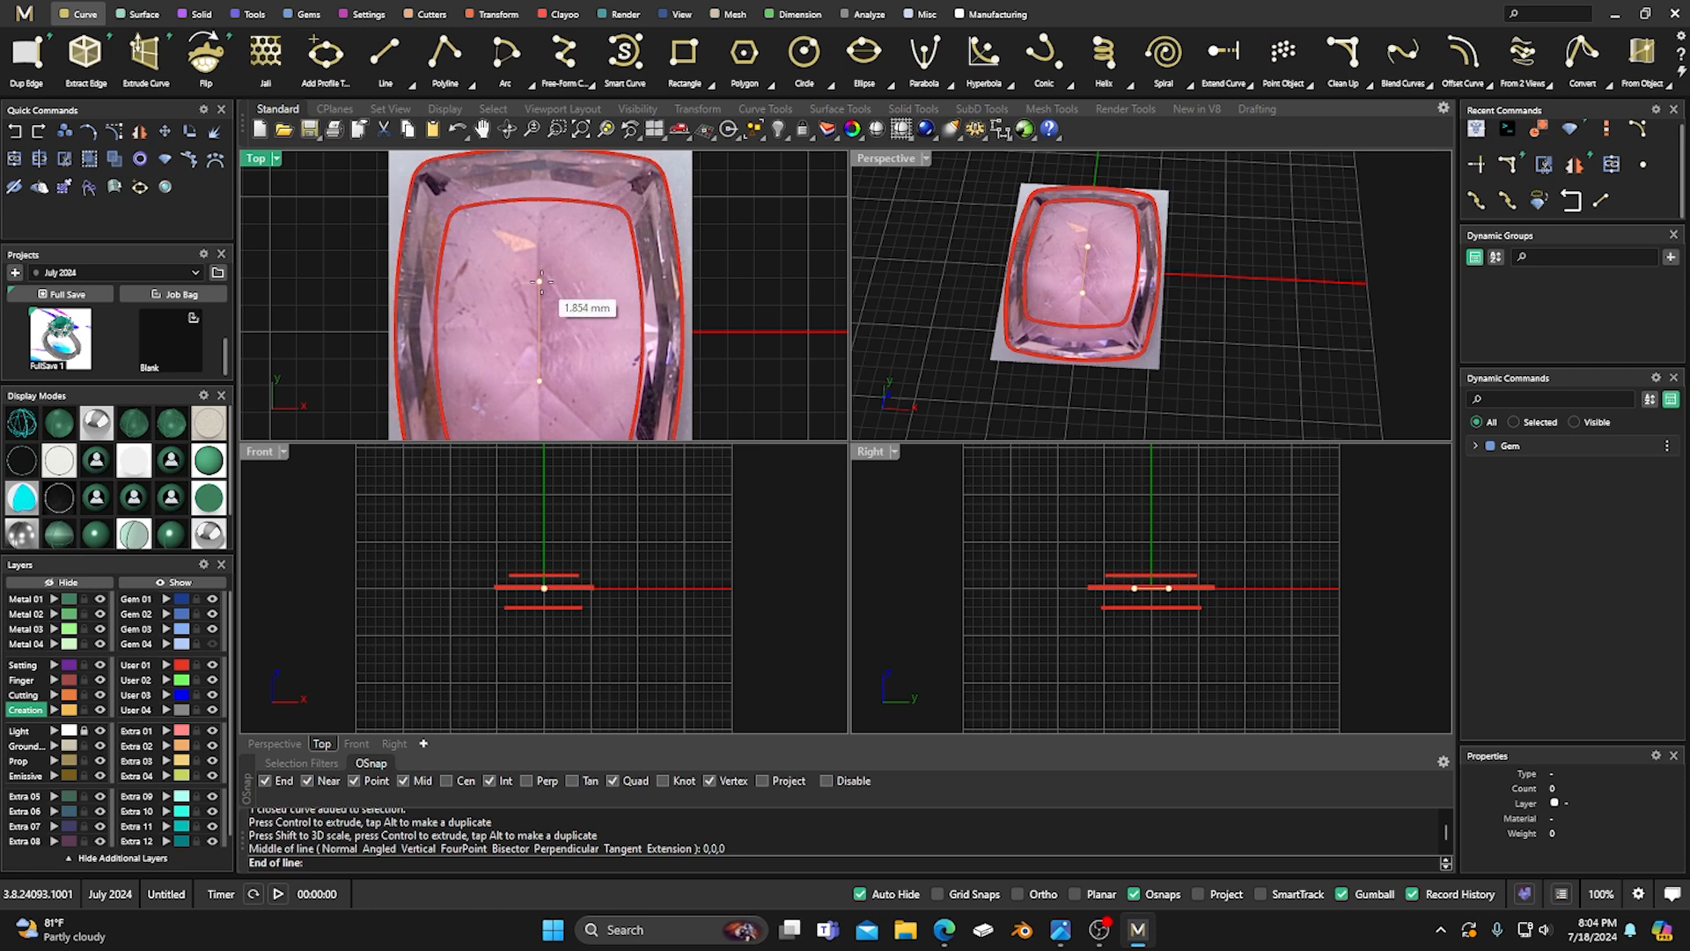
click(541, 282)
Move the short keel line straight down below the pavilion curve.
click(889, 208)
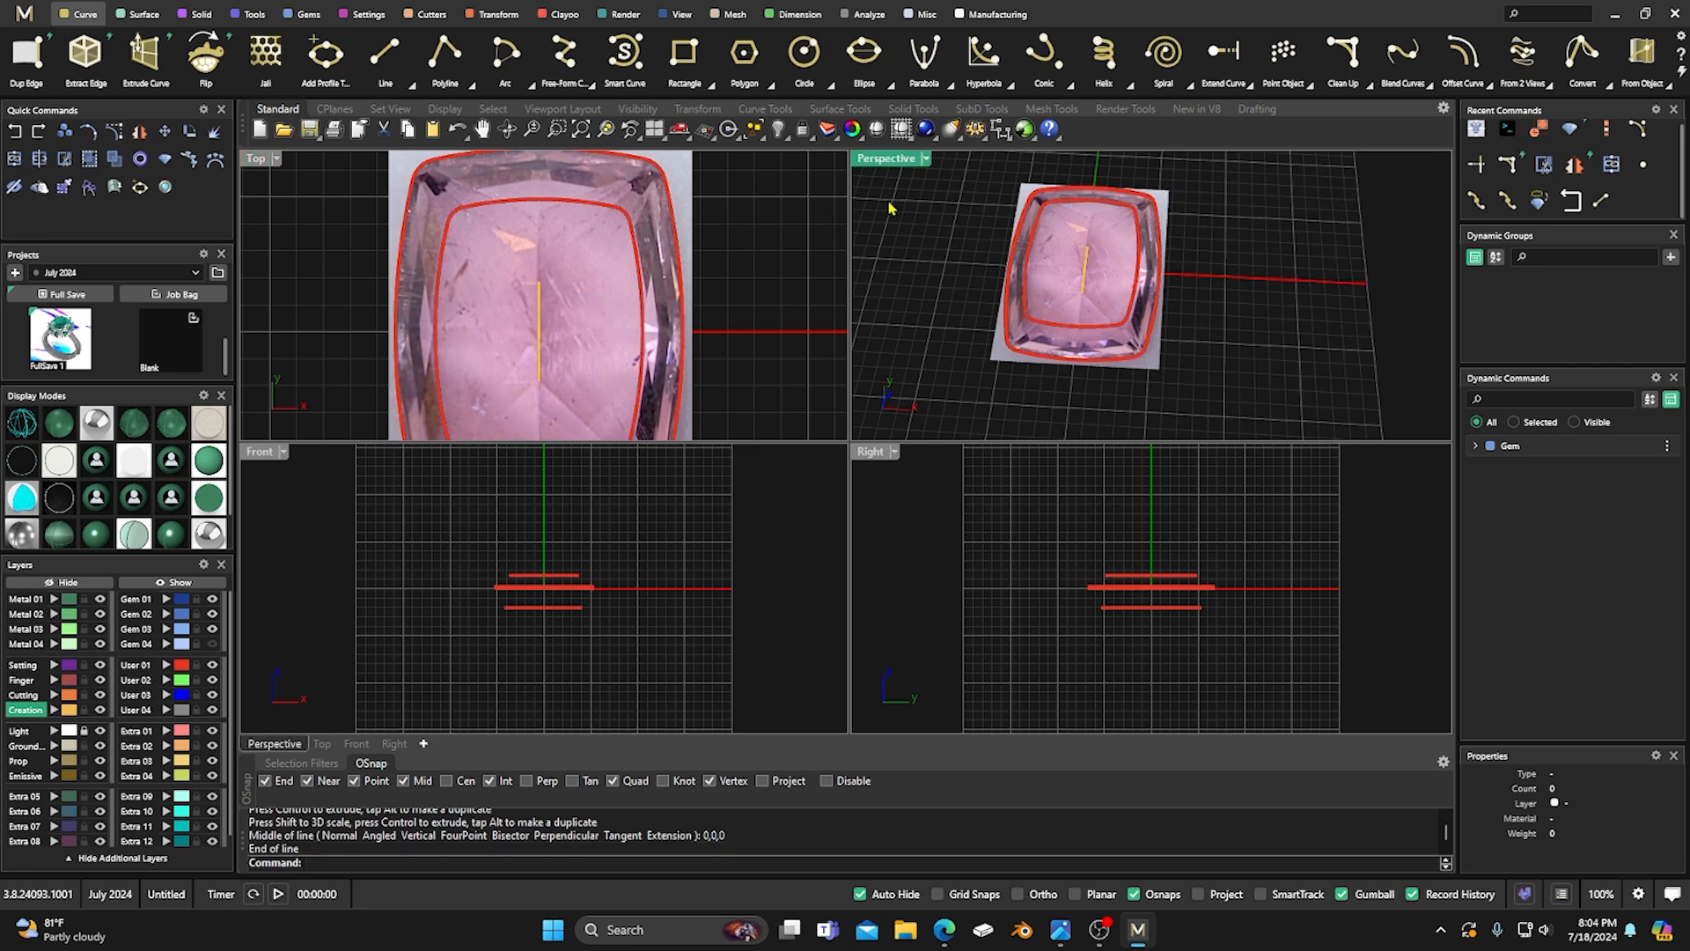
click(1083, 275)
drag(1169, 560, 1171, 577)
key(Escape)
scroll(1164, 630, up, 2)
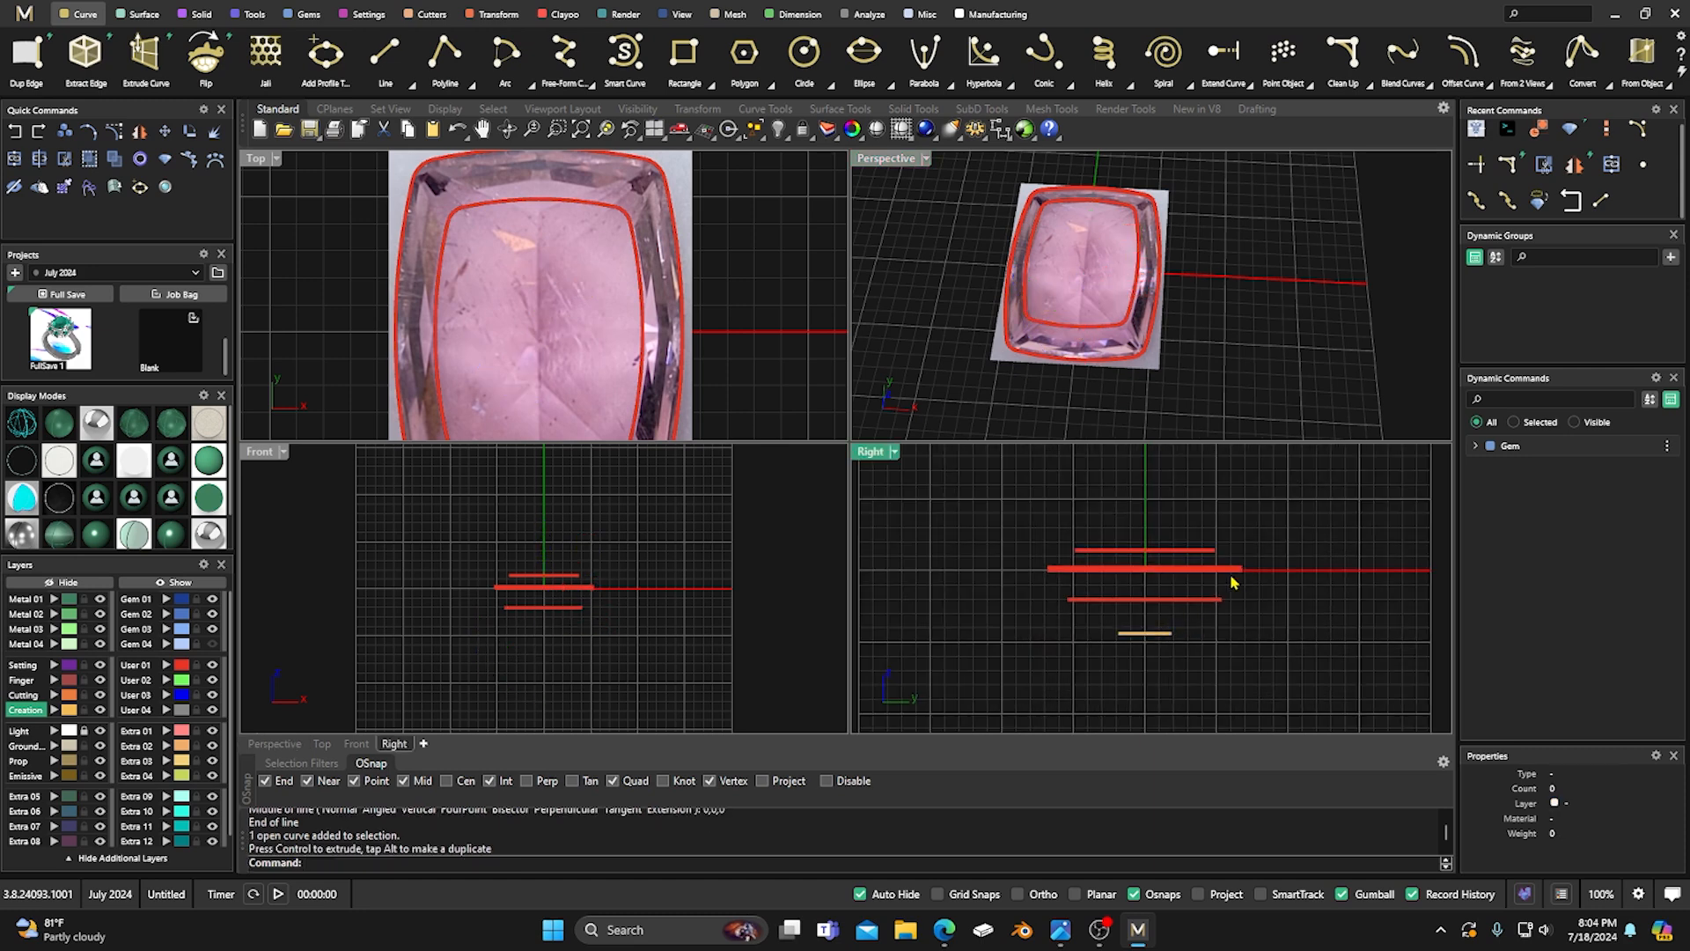
click(1134, 633)
key(Escape)
Move all the gem outline curves to the Creation layer and hide the Light layer.
drag(1264, 664, 1027, 532)
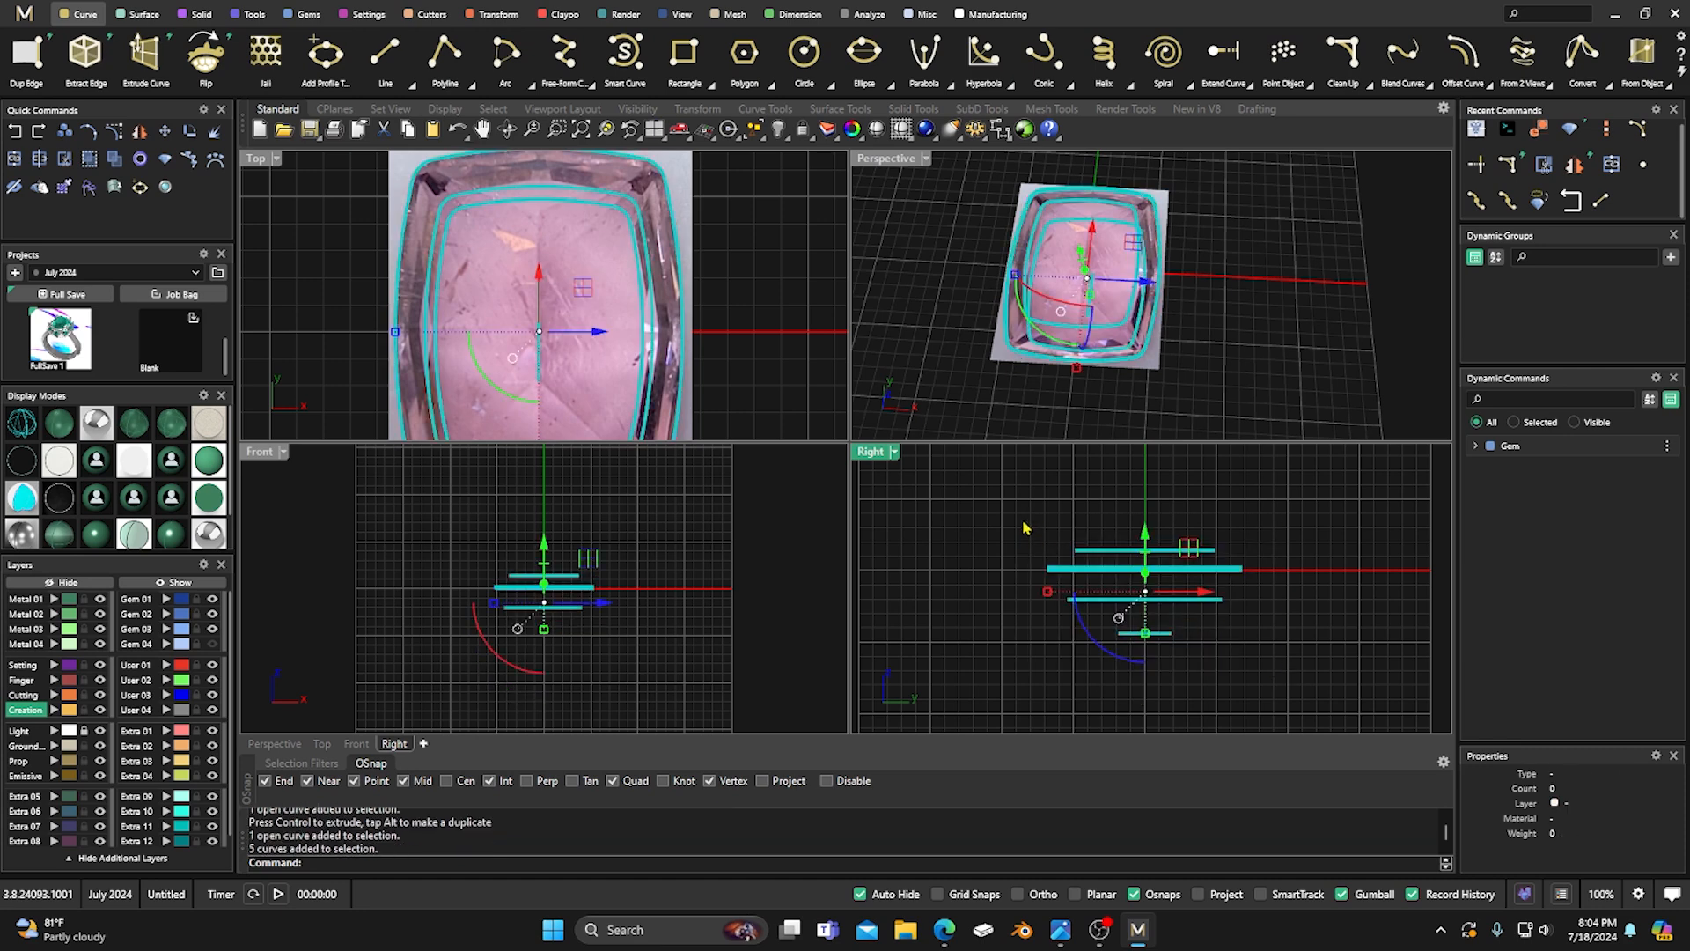
click(55, 710)
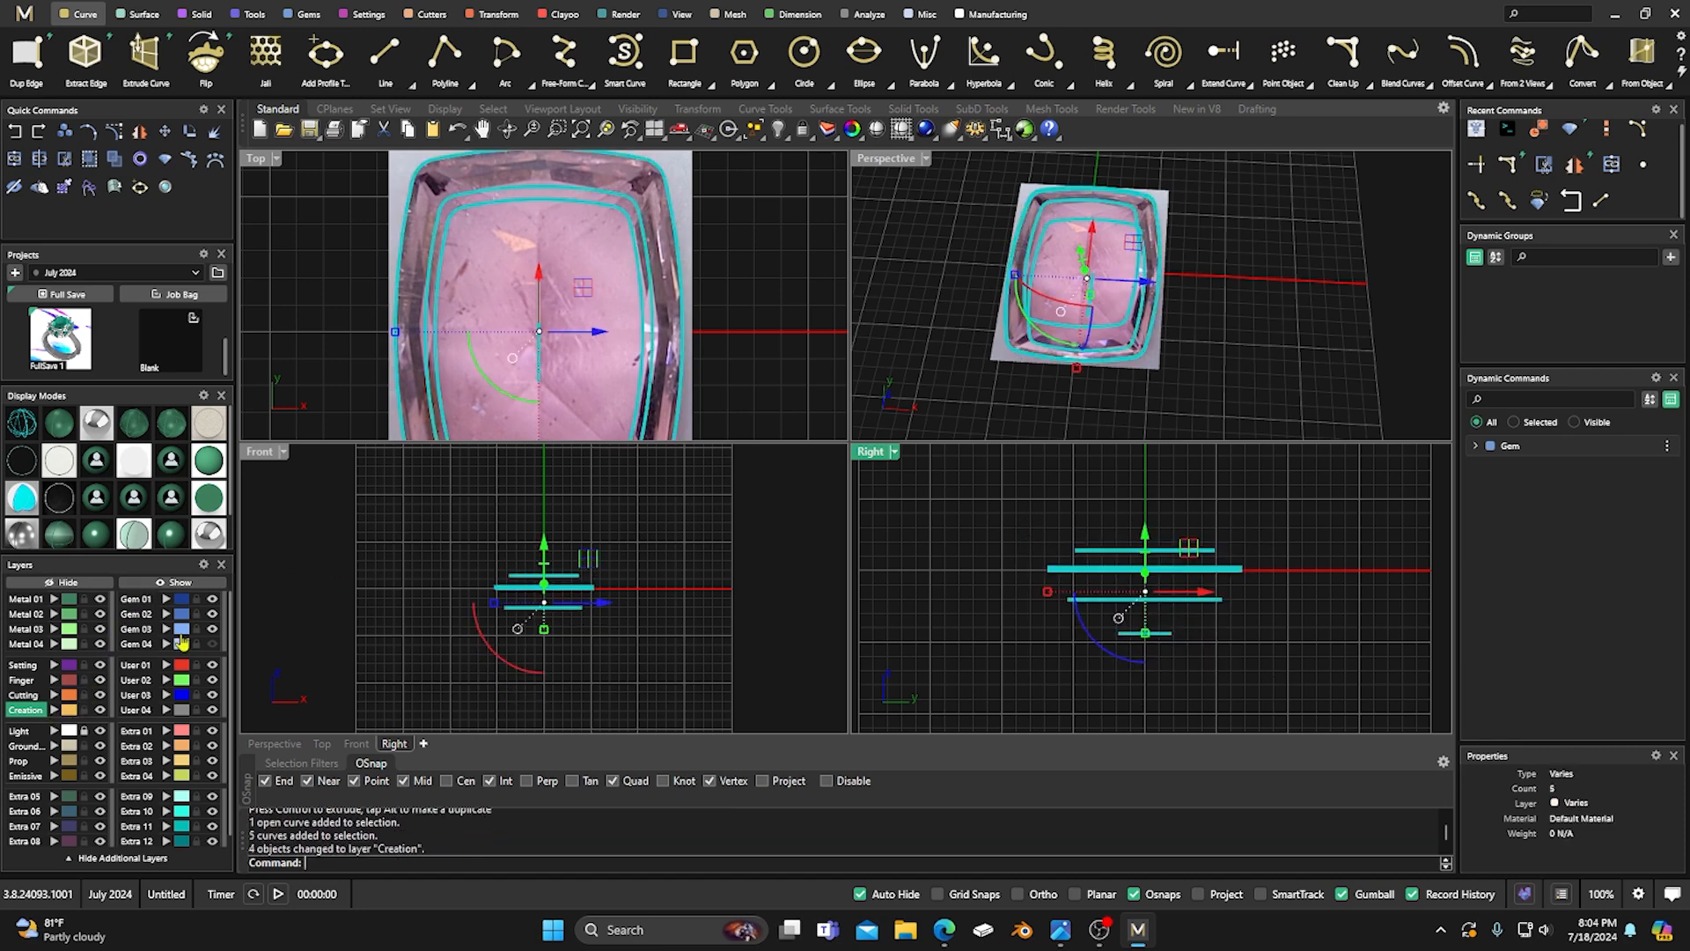
click(702, 331)
click(99, 732)
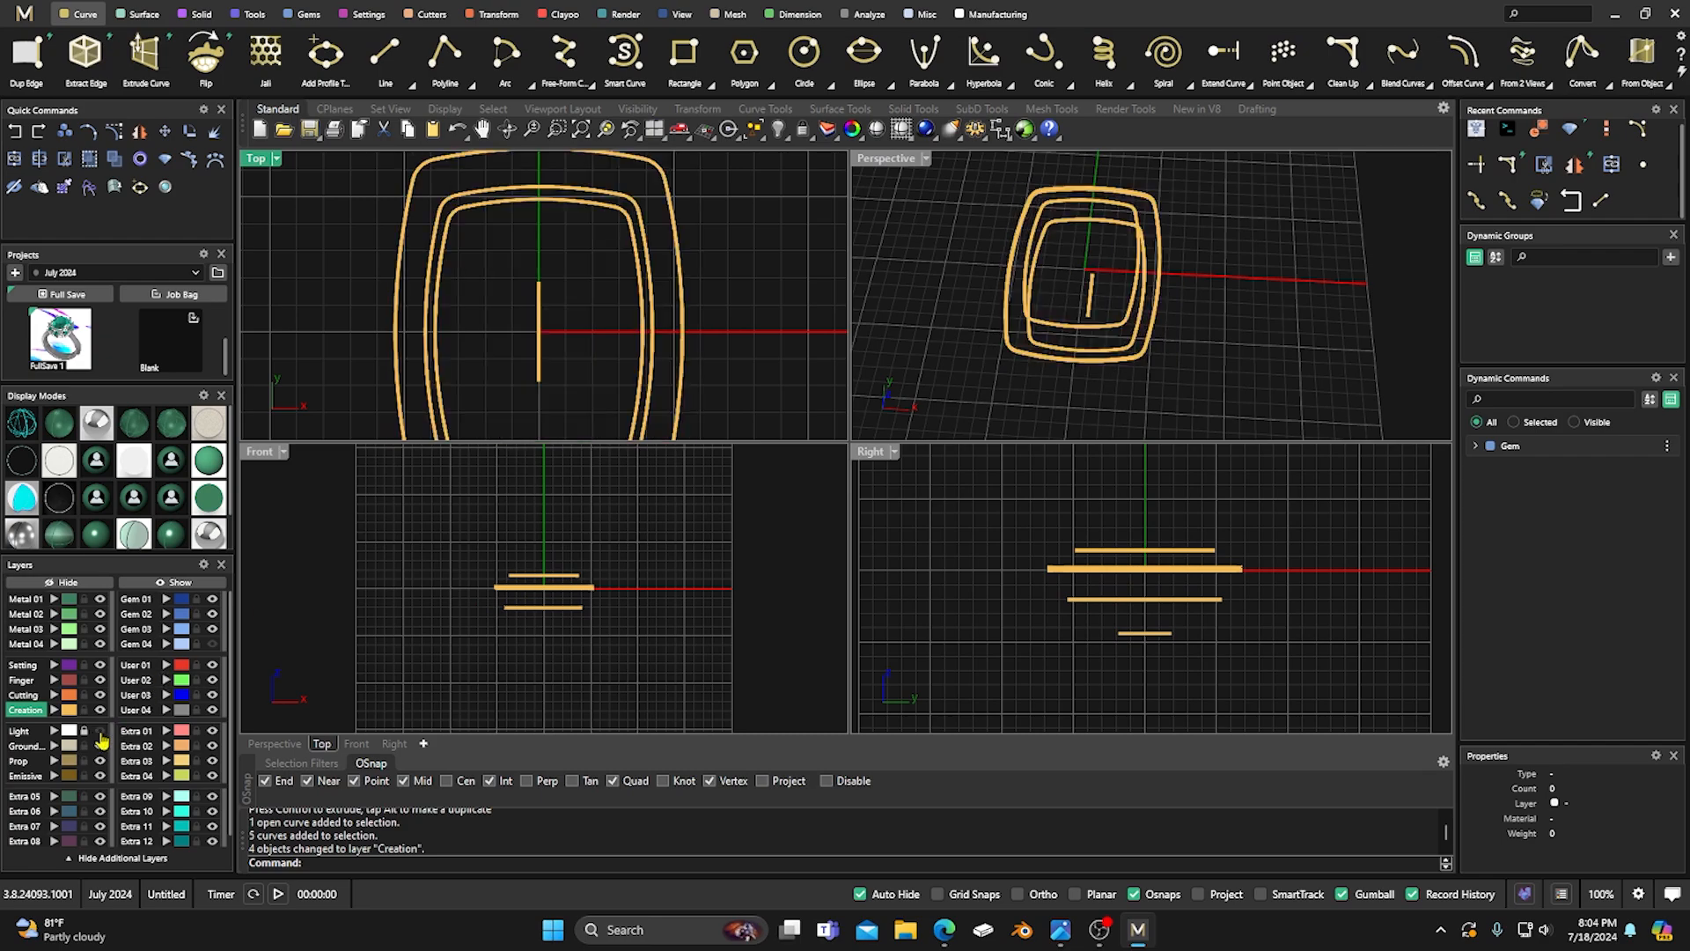
Draw two straight lines from the keel line's positive-Y end to the midpoints of the two nearest rounded corners of the pavilion curve.
double_click(885, 167)
right_drag(894, 173, 925, 339)
scroll(813, 410, up, 3)
right_drag(778, 370, 683, 275)
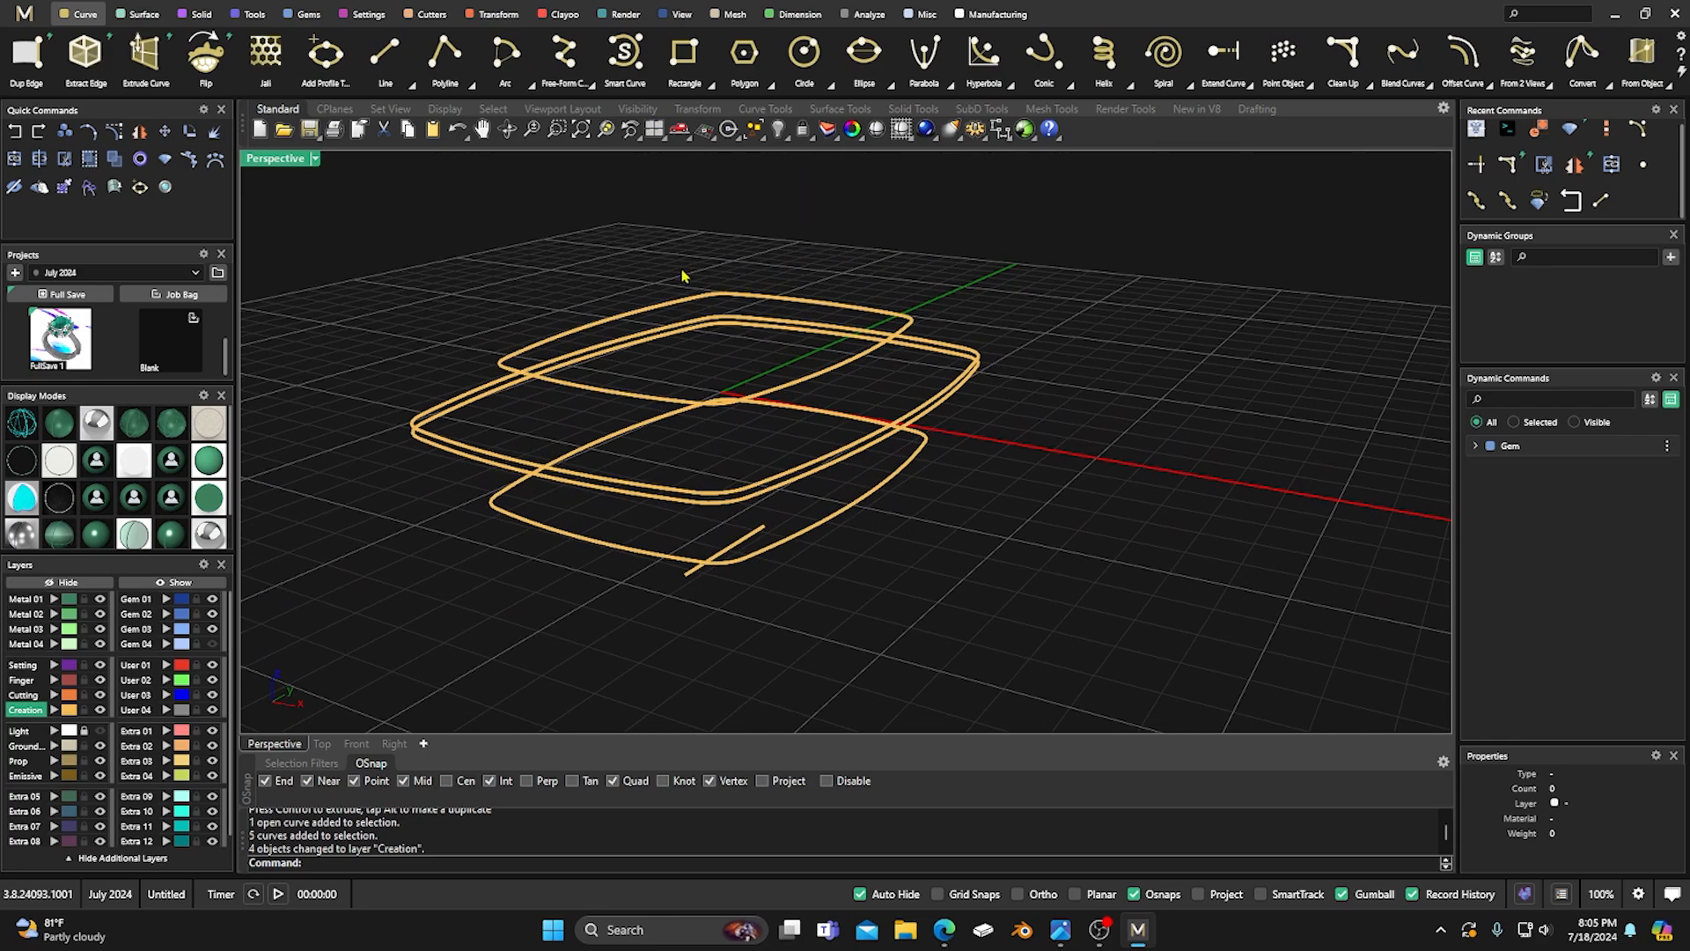
right_drag(723, 417, 763, 445)
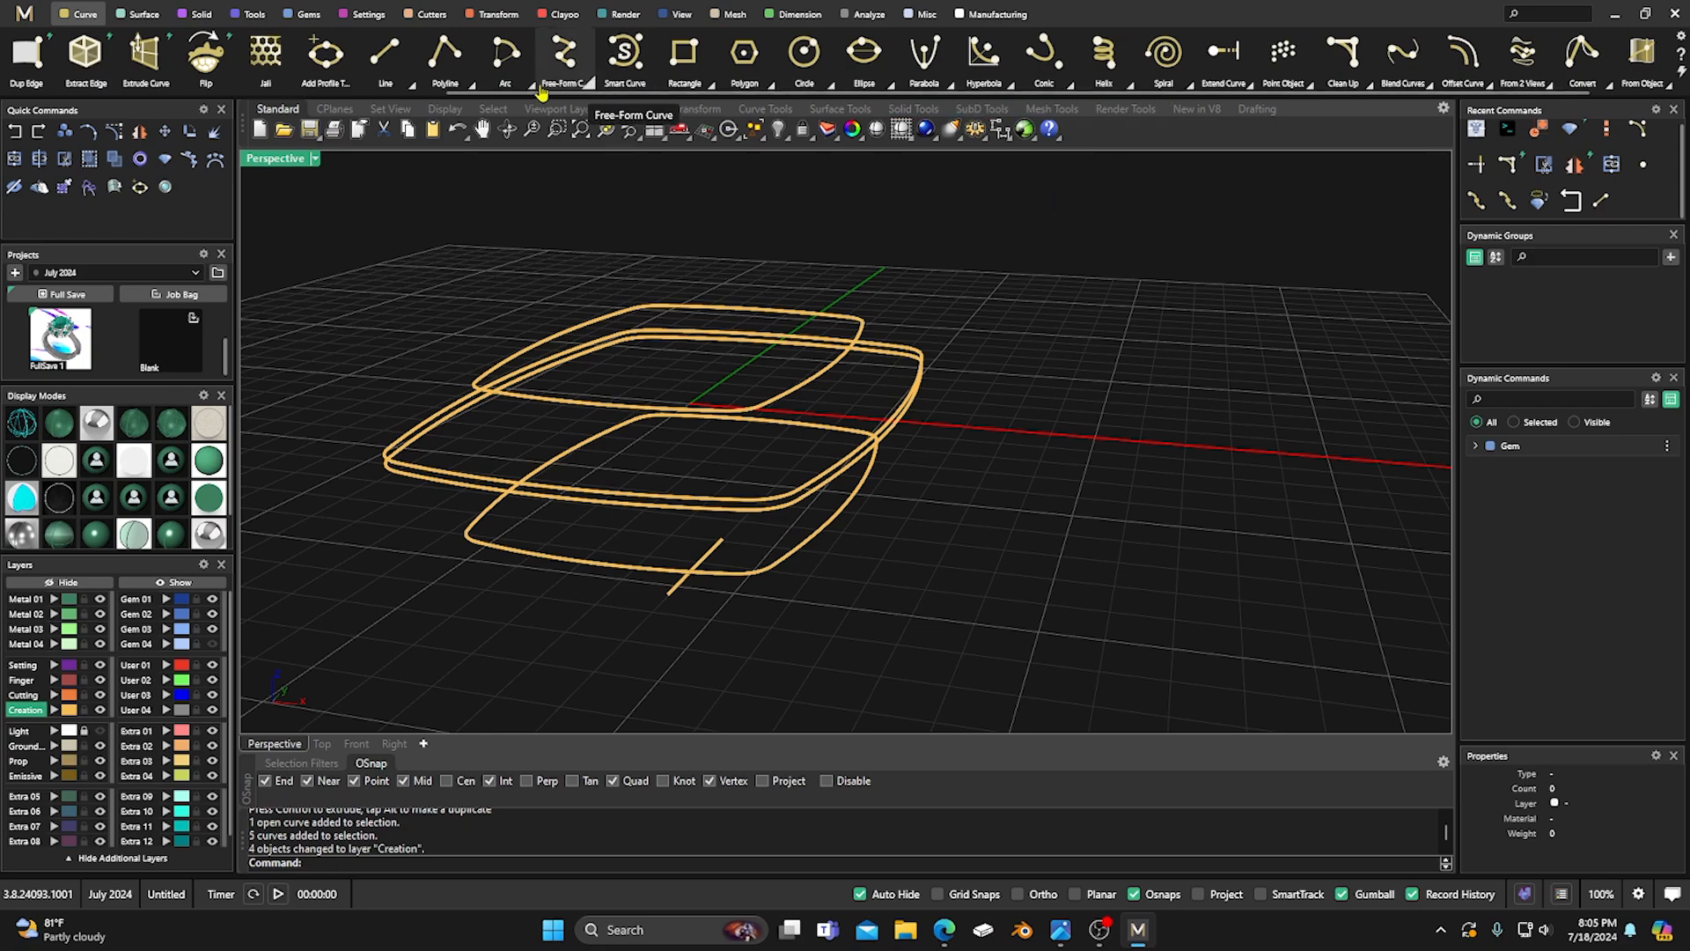
click(388, 58)
right_drag(808, 445, 708, 411)
click(734, 468)
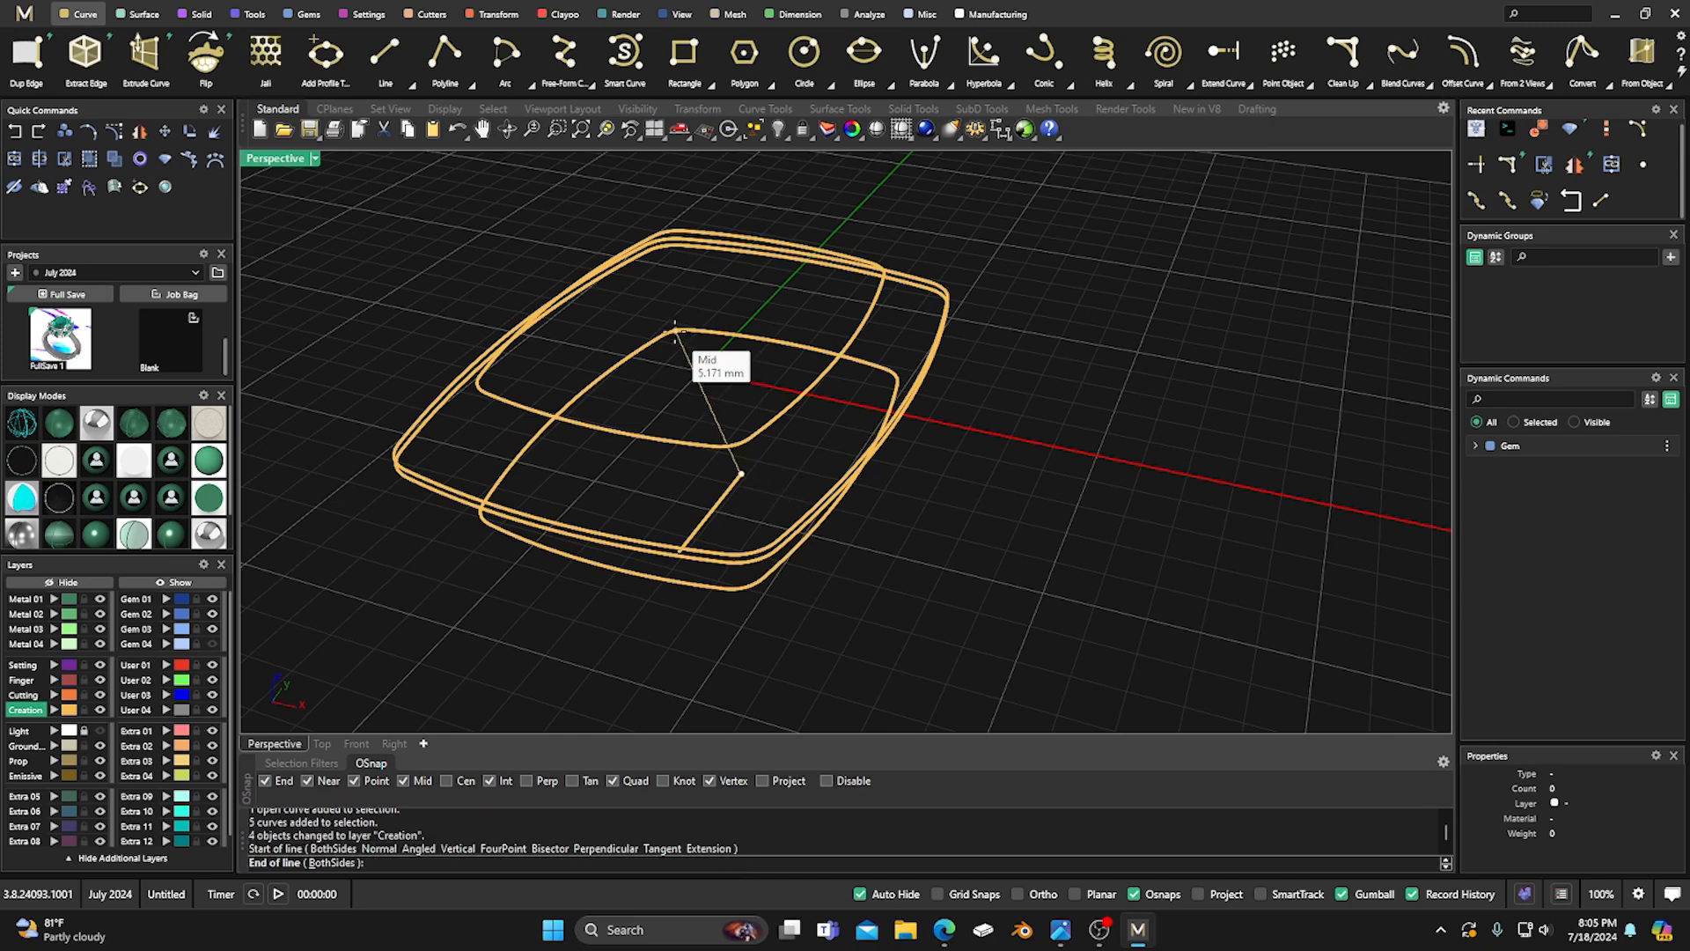
click(675, 333)
right_click(767, 471)
click(753, 478)
click(898, 394)
Connect the keel line's negative-Y end to the midpoints of the pavilion curve's two remaining rounded corners with straight lines.
right_drag(889, 388, 615, 407)
right_click(907, 351)
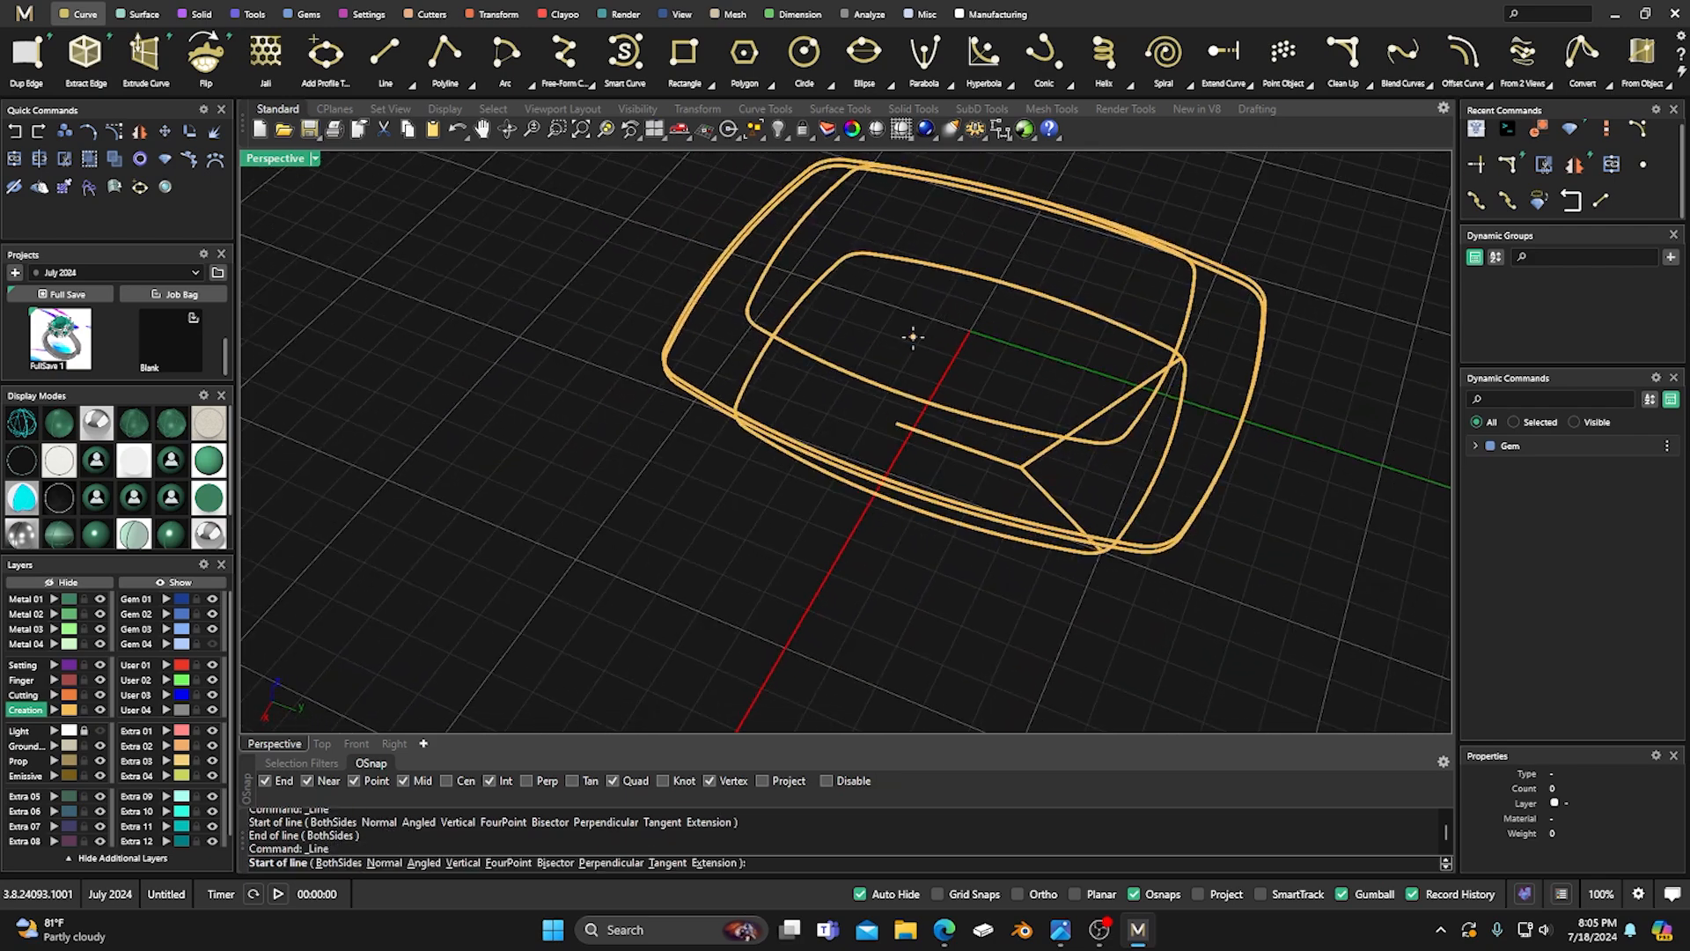
click(896, 424)
click(848, 255)
right_click(910, 348)
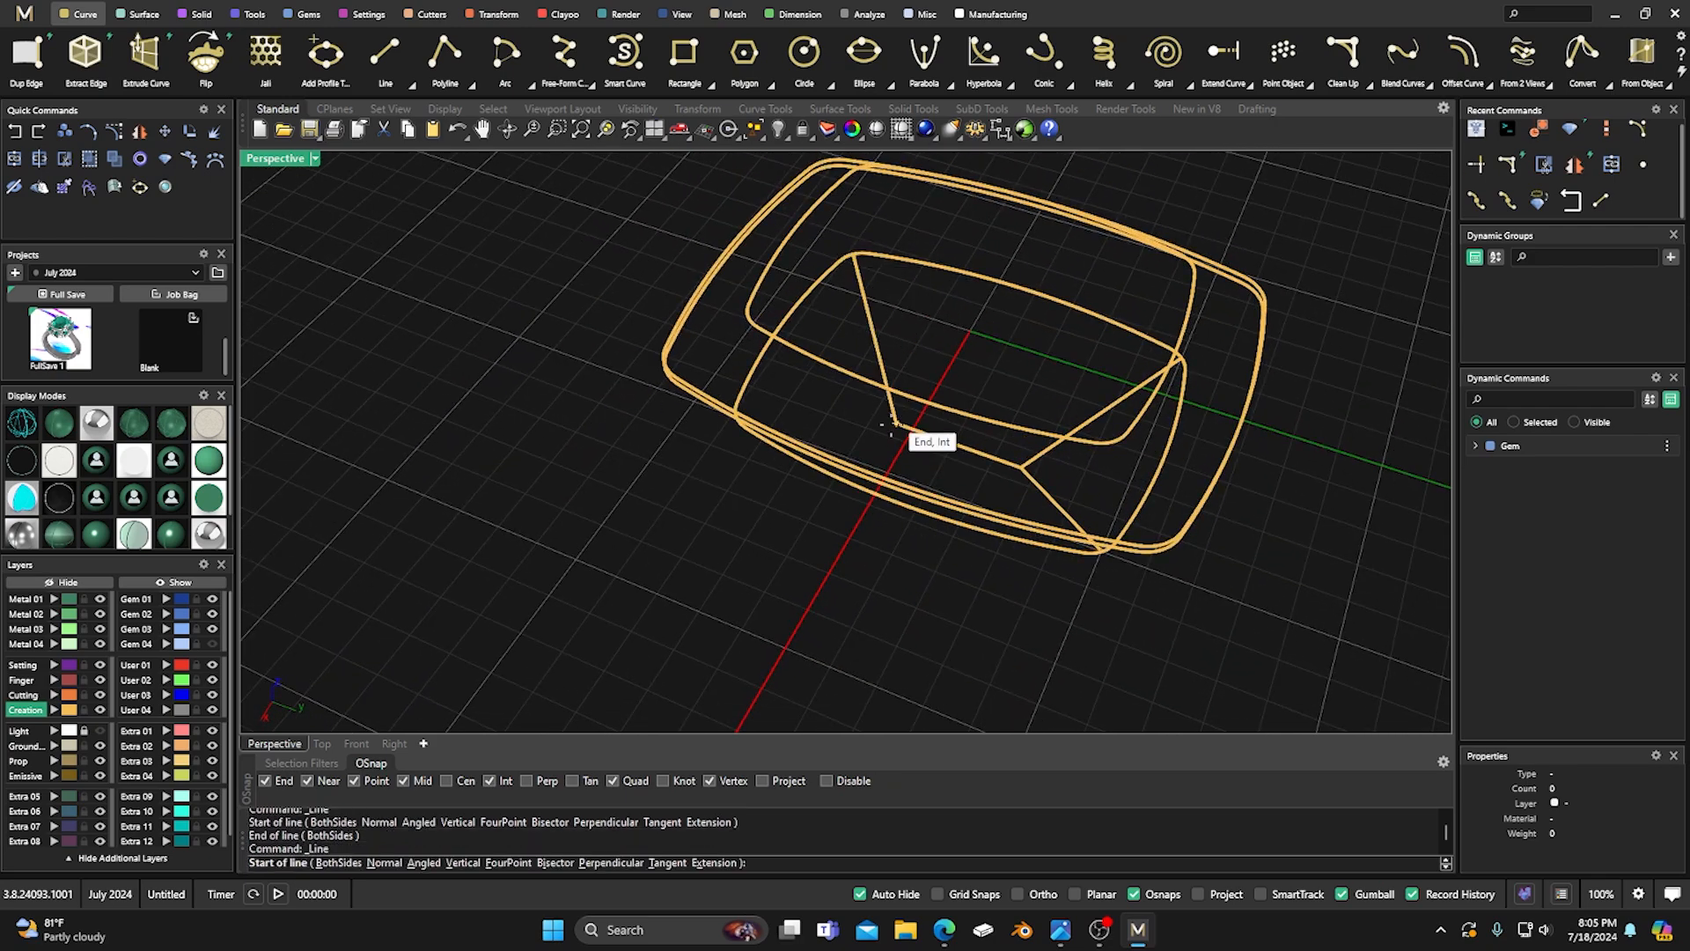
click(896, 423)
right_drag(890, 434, 831, 478)
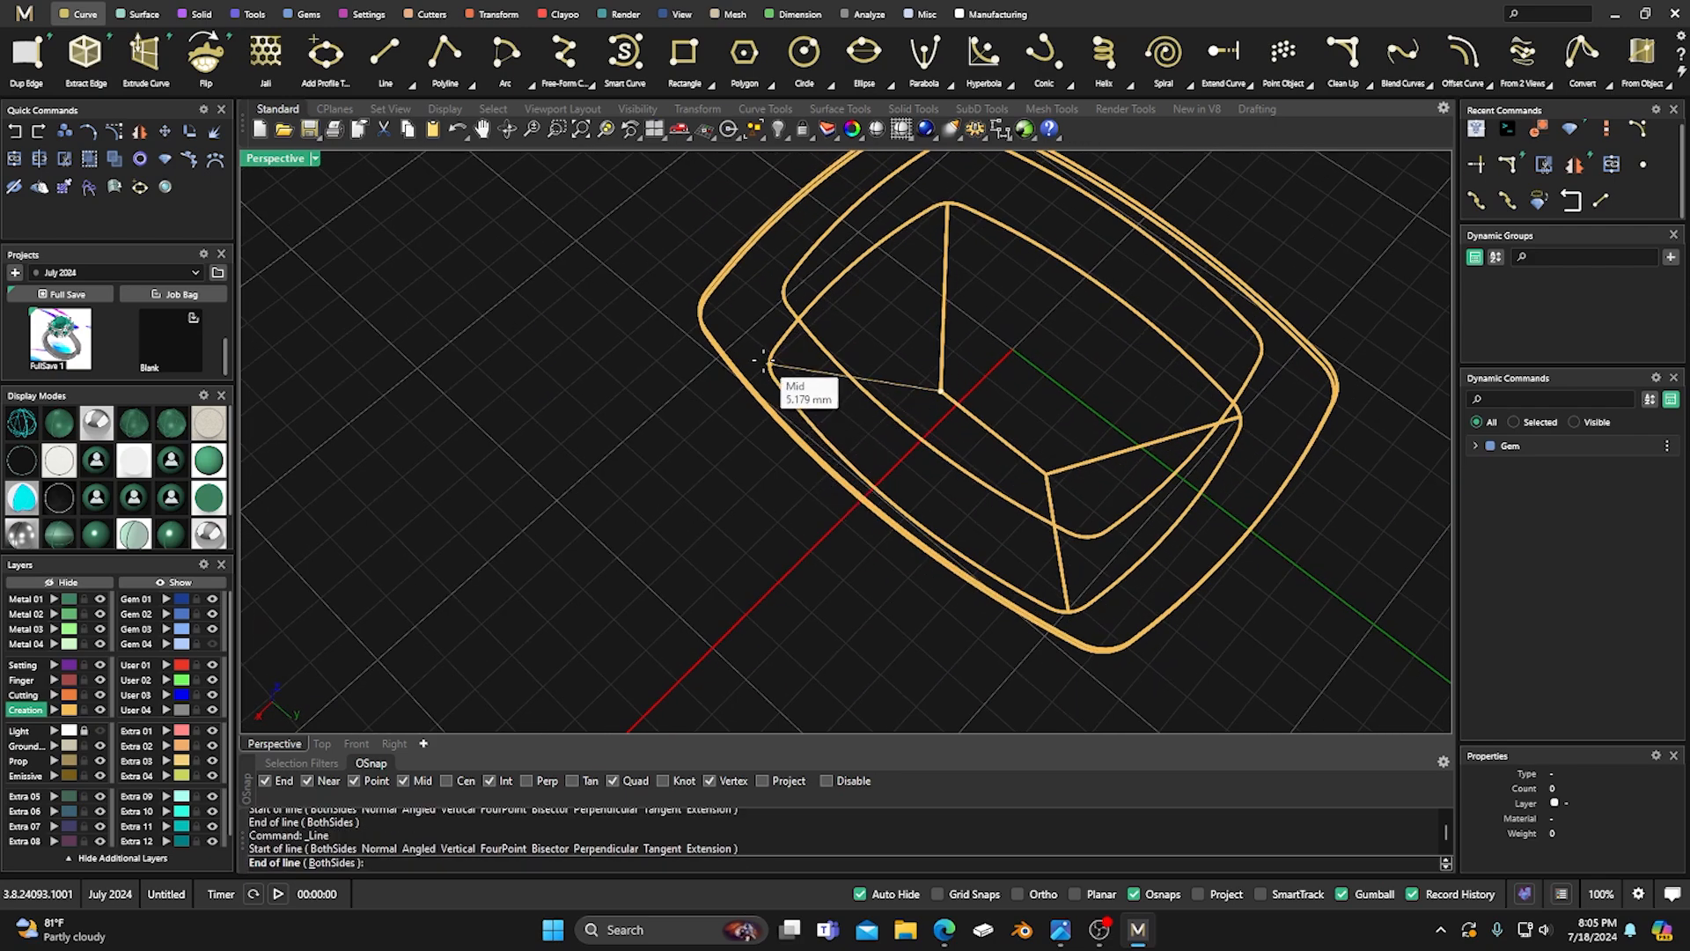
click(769, 364)
Start a Loft and choose the table curve and the upper girdle curve as its profiles.
right_drag(584, 486, 707, 418)
right_drag(830, 367, 925, 415)
scroll(858, 372, down, 4)
right_drag(902, 528, 867, 420)
mouse_move(782, 387)
right_down()
mouse_move(837, 388)
mouse_move(802, 398)
right_up()
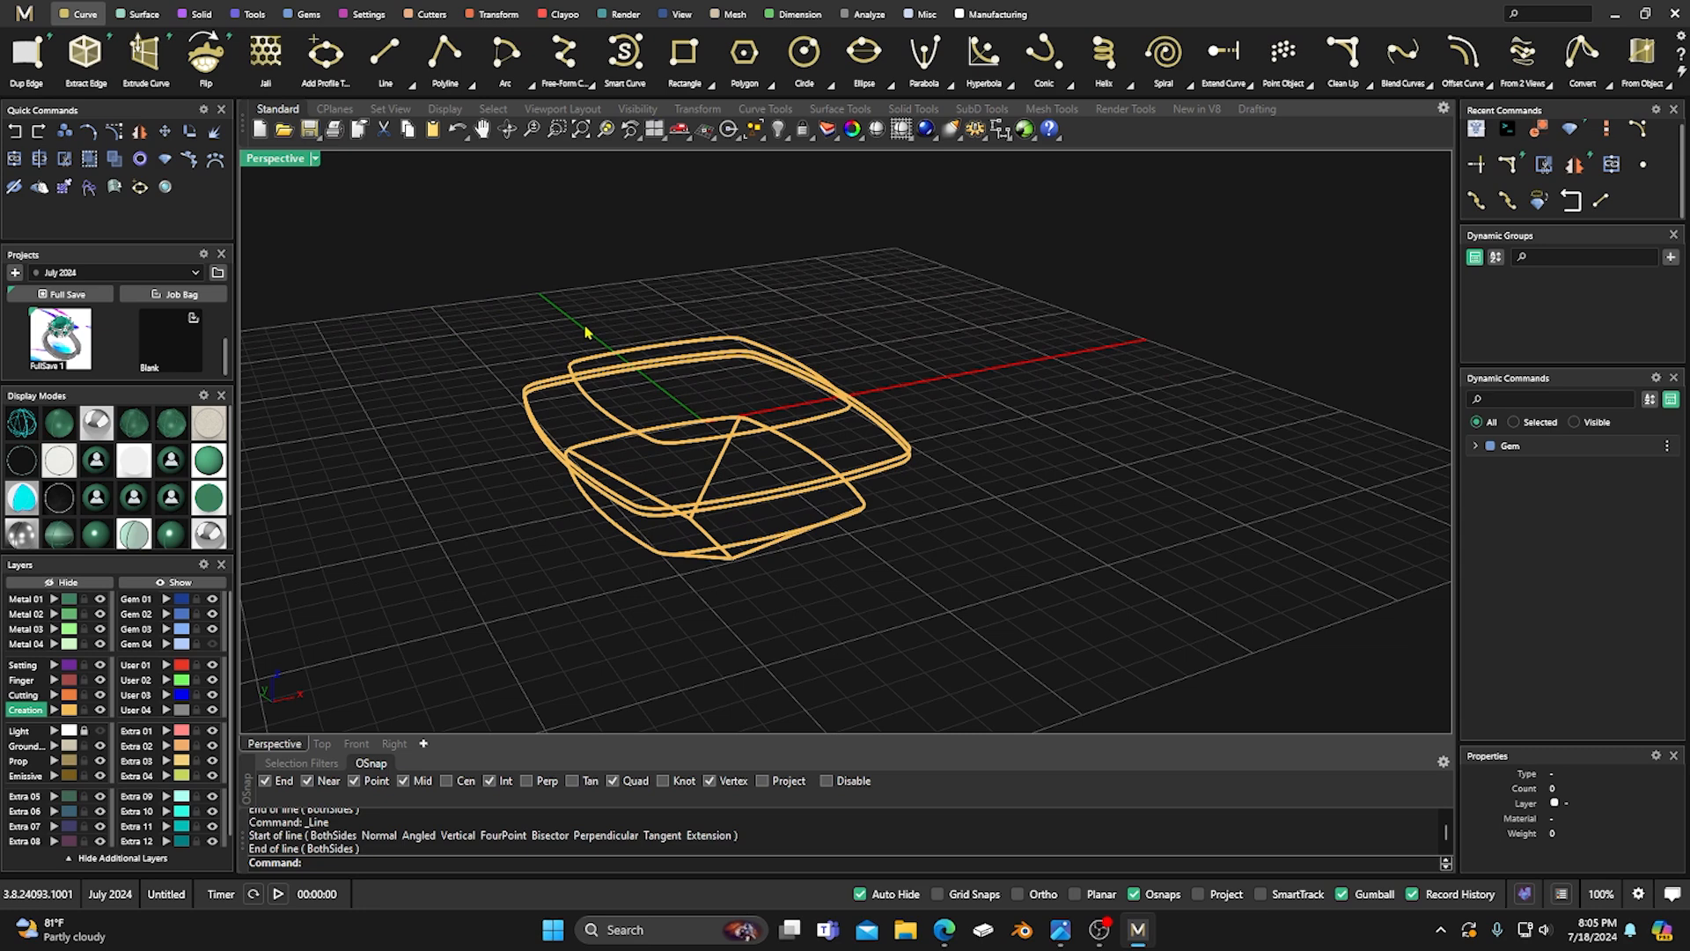
click(139, 15)
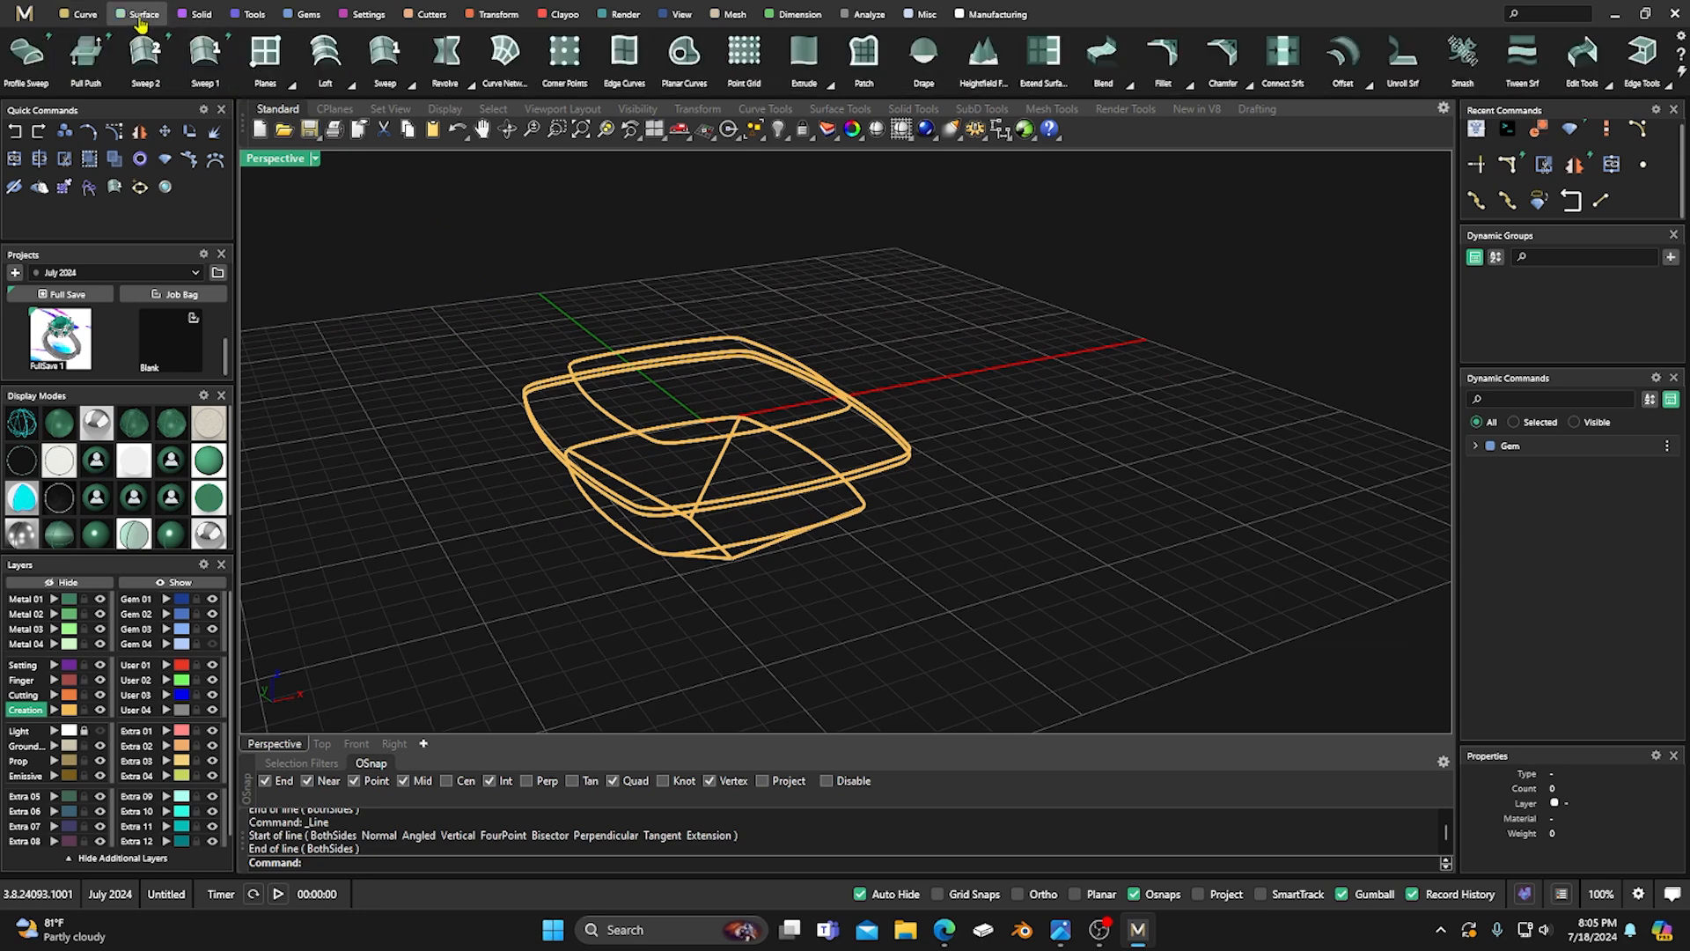
click(29, 55)
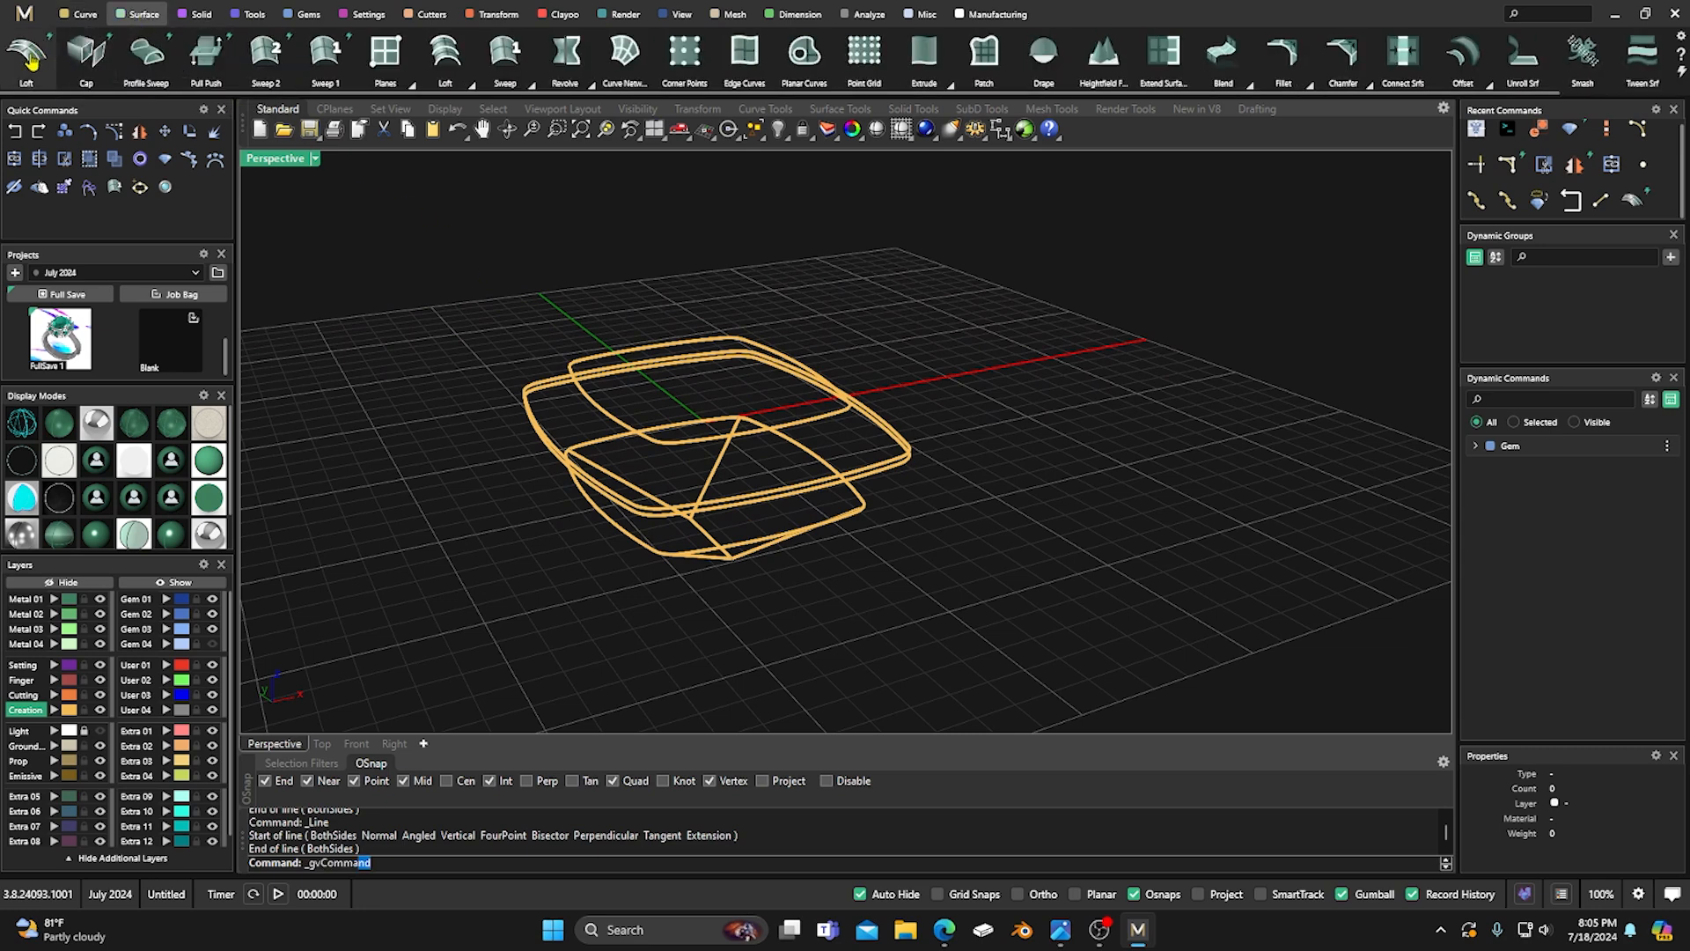
click(581, 399)
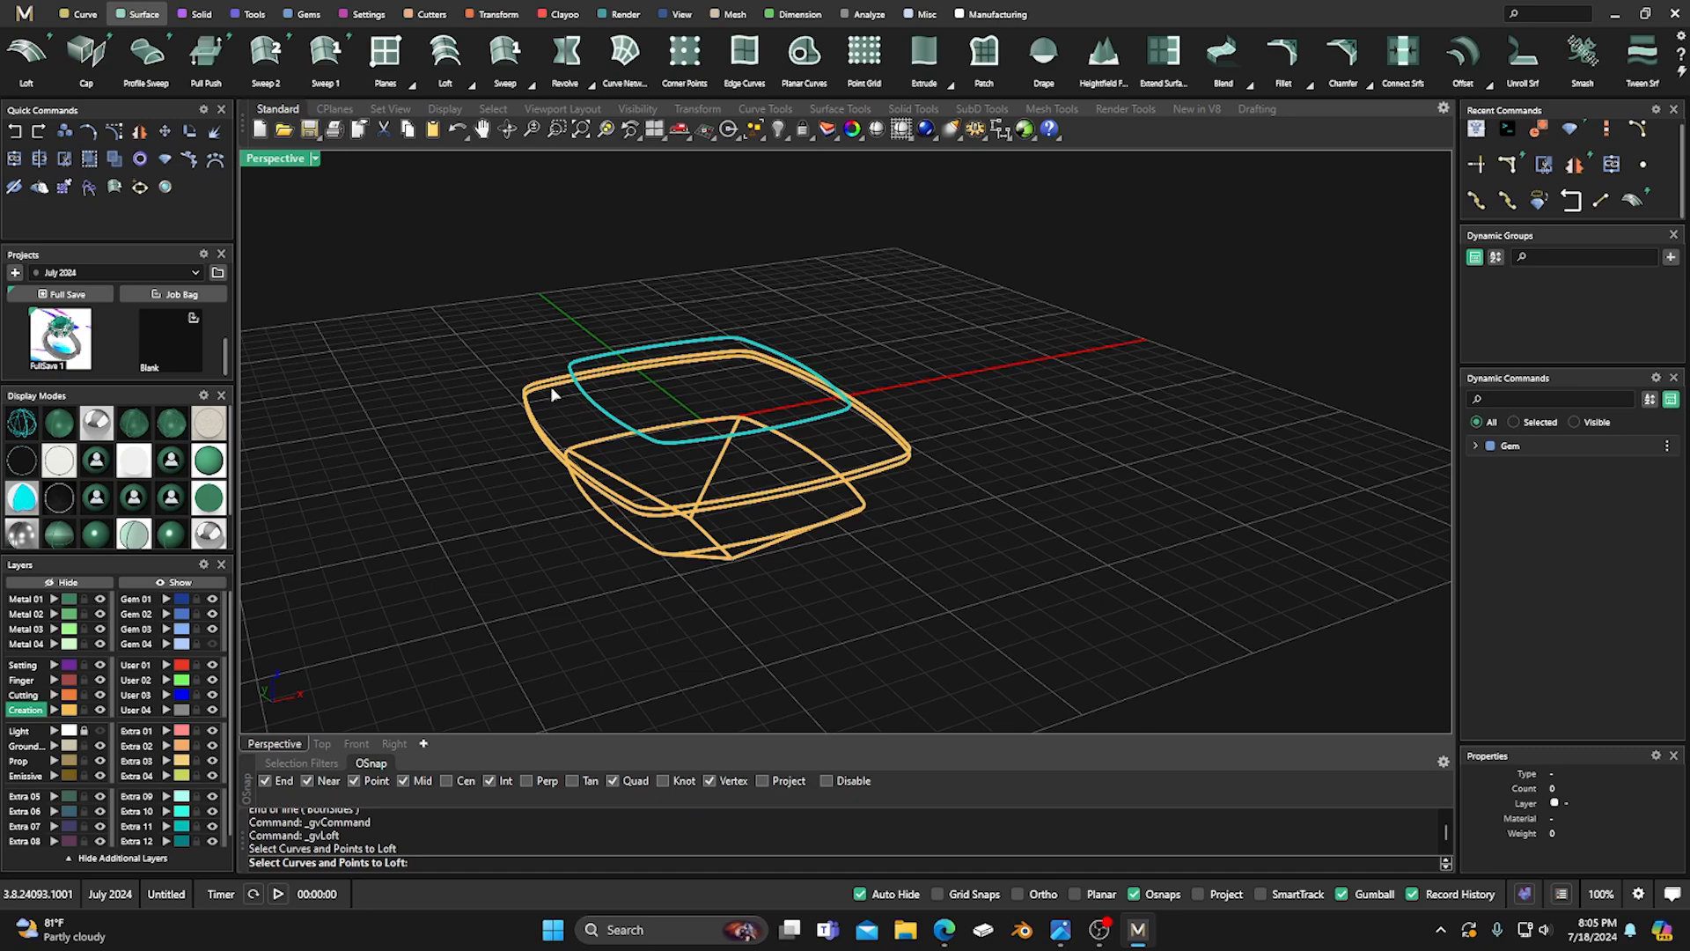
scroll(559, 388, up, 5)
click(559, 372)
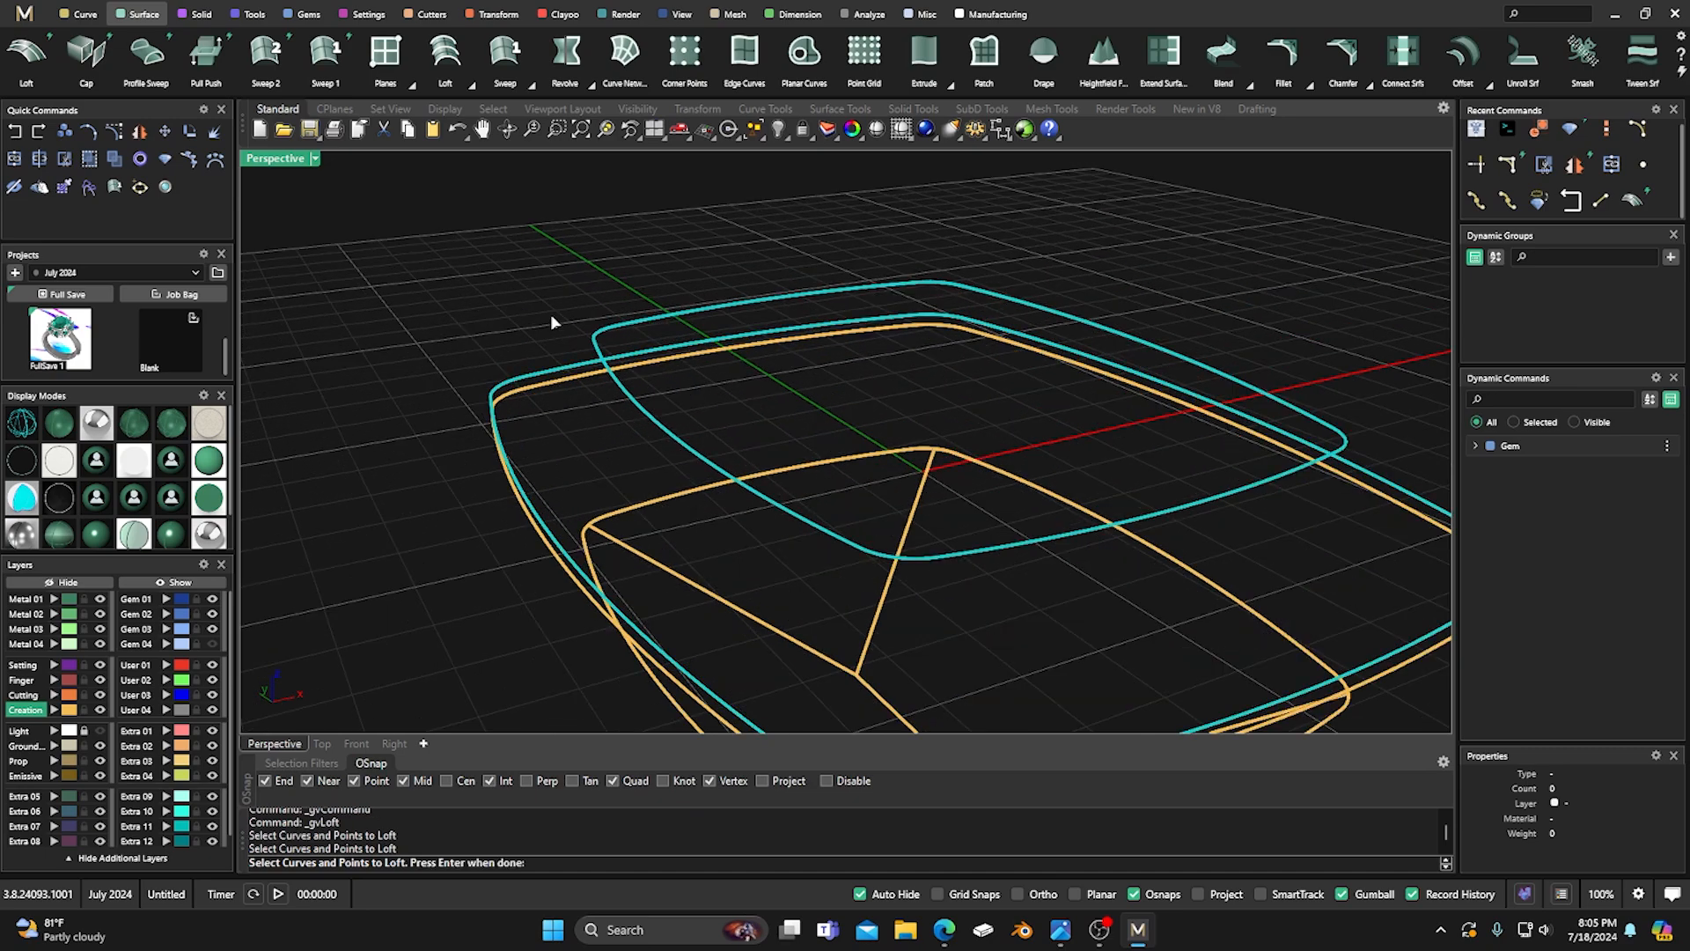
Loft the crown surface between the top table curve and the upper girdle curve.
key(Return)
scroll(553, 323, down, 5)
right_drag(522, 470, 503, 390)
scroll(503, 390, up, 6)
Loft the narrow girdle band between the upper and lower girdle curves.
right_click(461, 370)
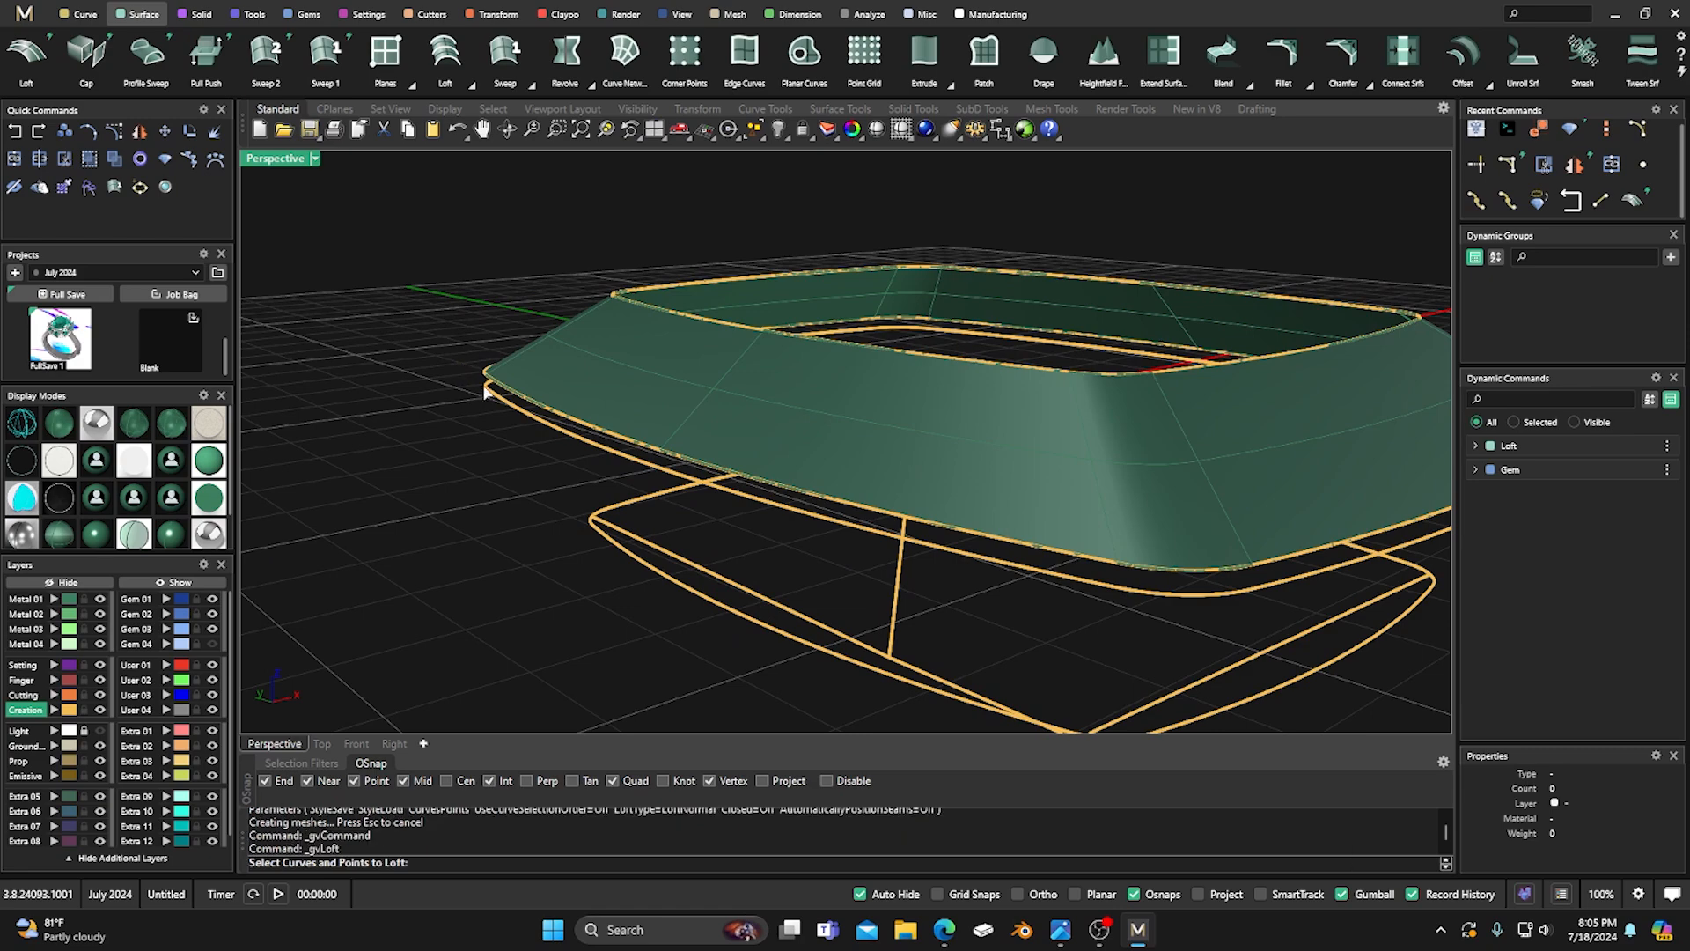
click(520, 403)
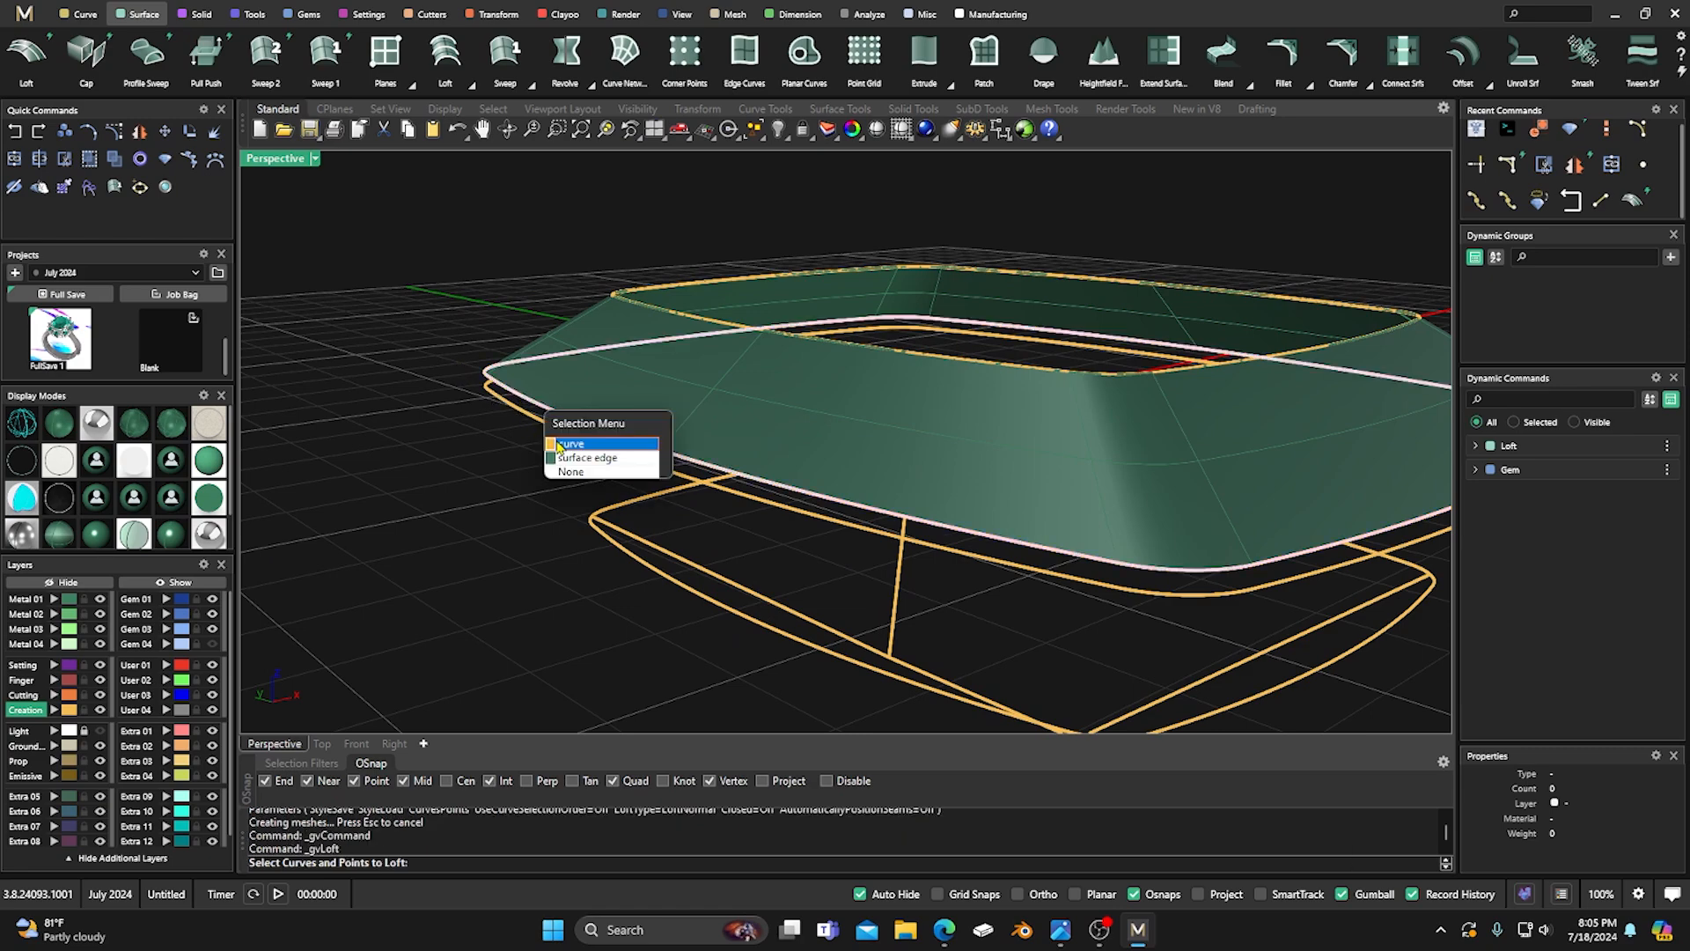
click(563, 444)
right_click(494, 431)
right_drag(494, 431, 490, 392)
right_click(511, 452)
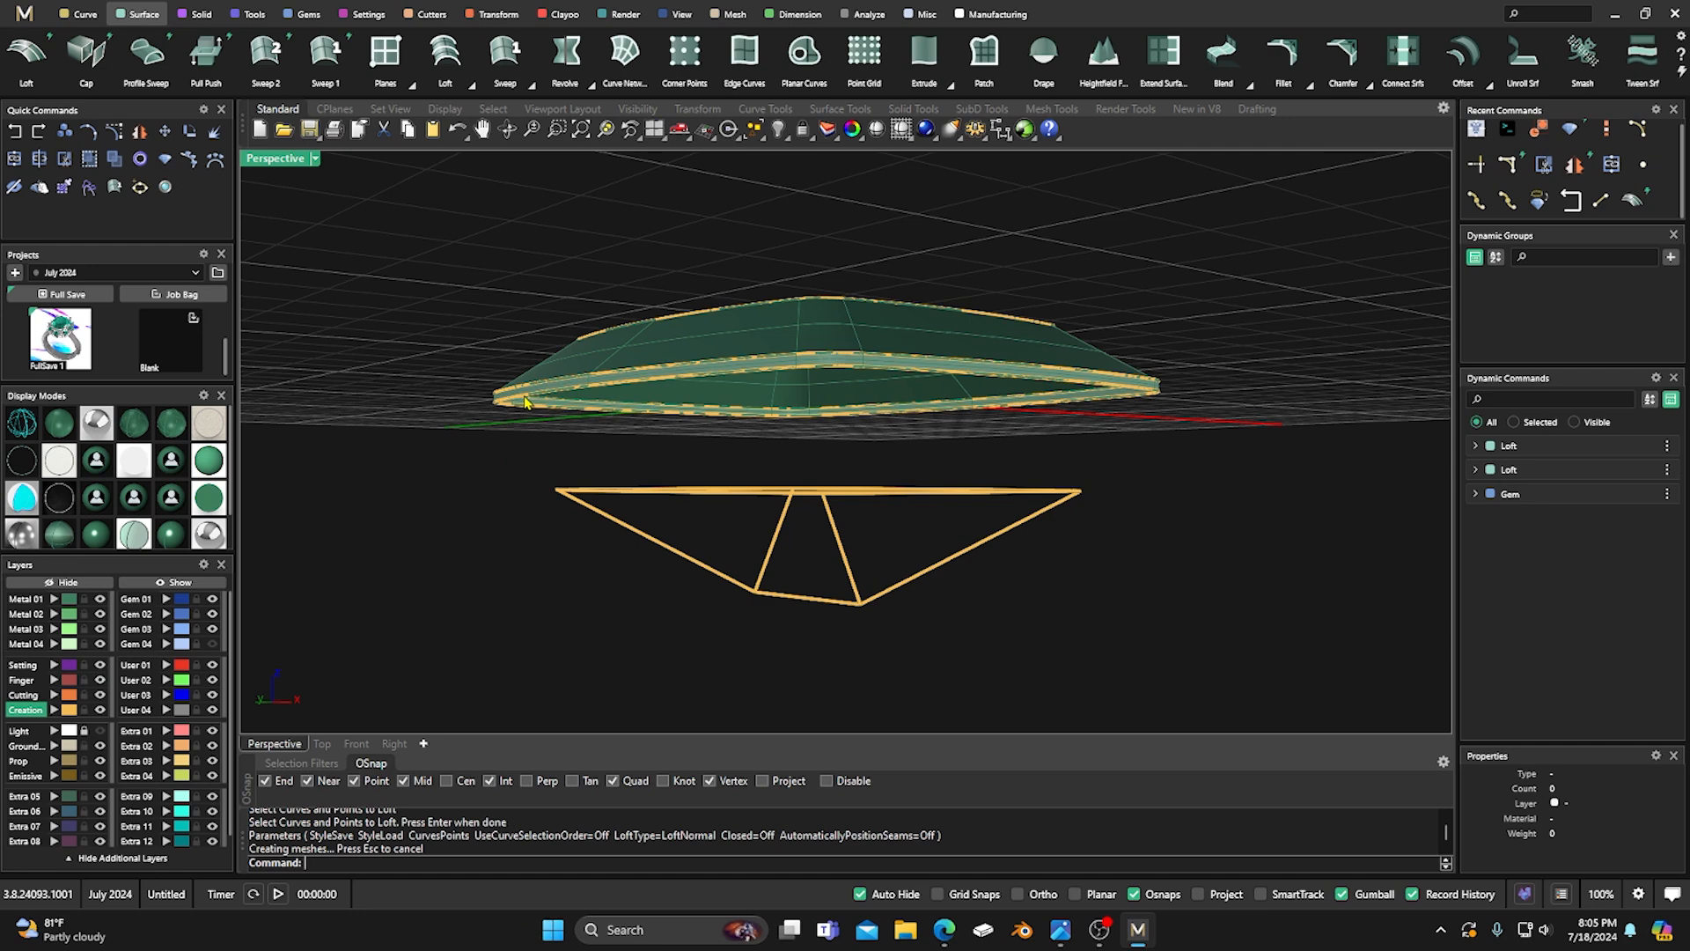
Loft the upper pavilion surface from the lower girdle curve down to the smaller closed curve below it, using the Loft Normal type.
right_click(524, 403)
click(527, 403)
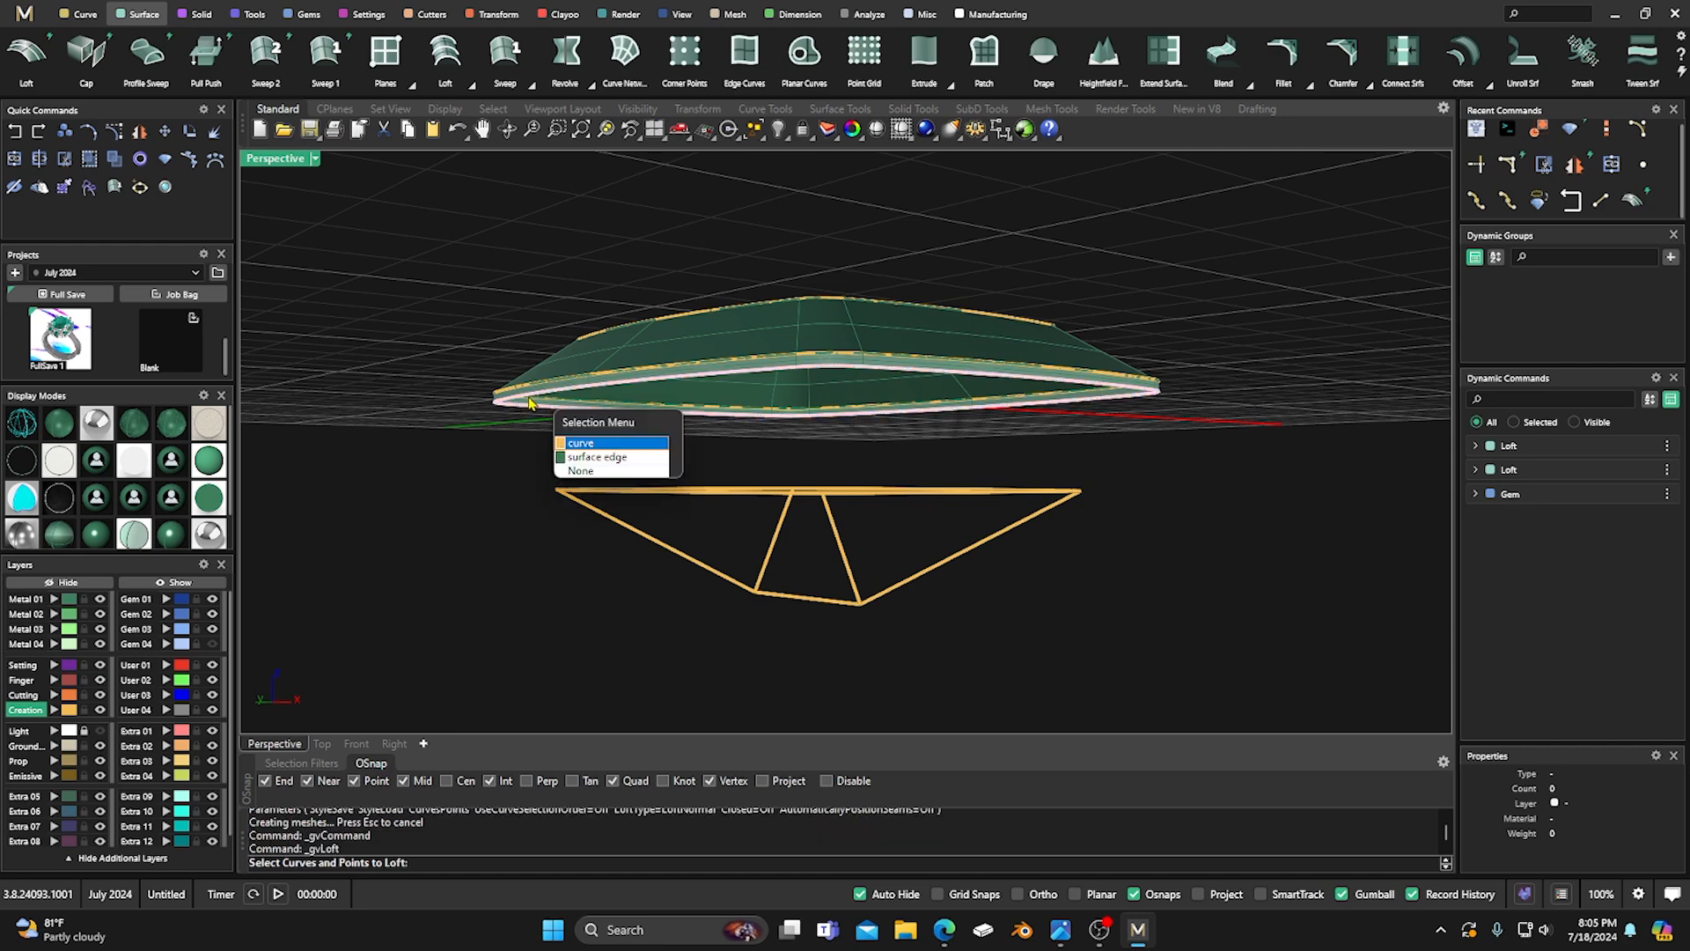
click(576, 446)
right_drag(576, 446, 528, 510)
click(570, 508)
right_click(553, 533)
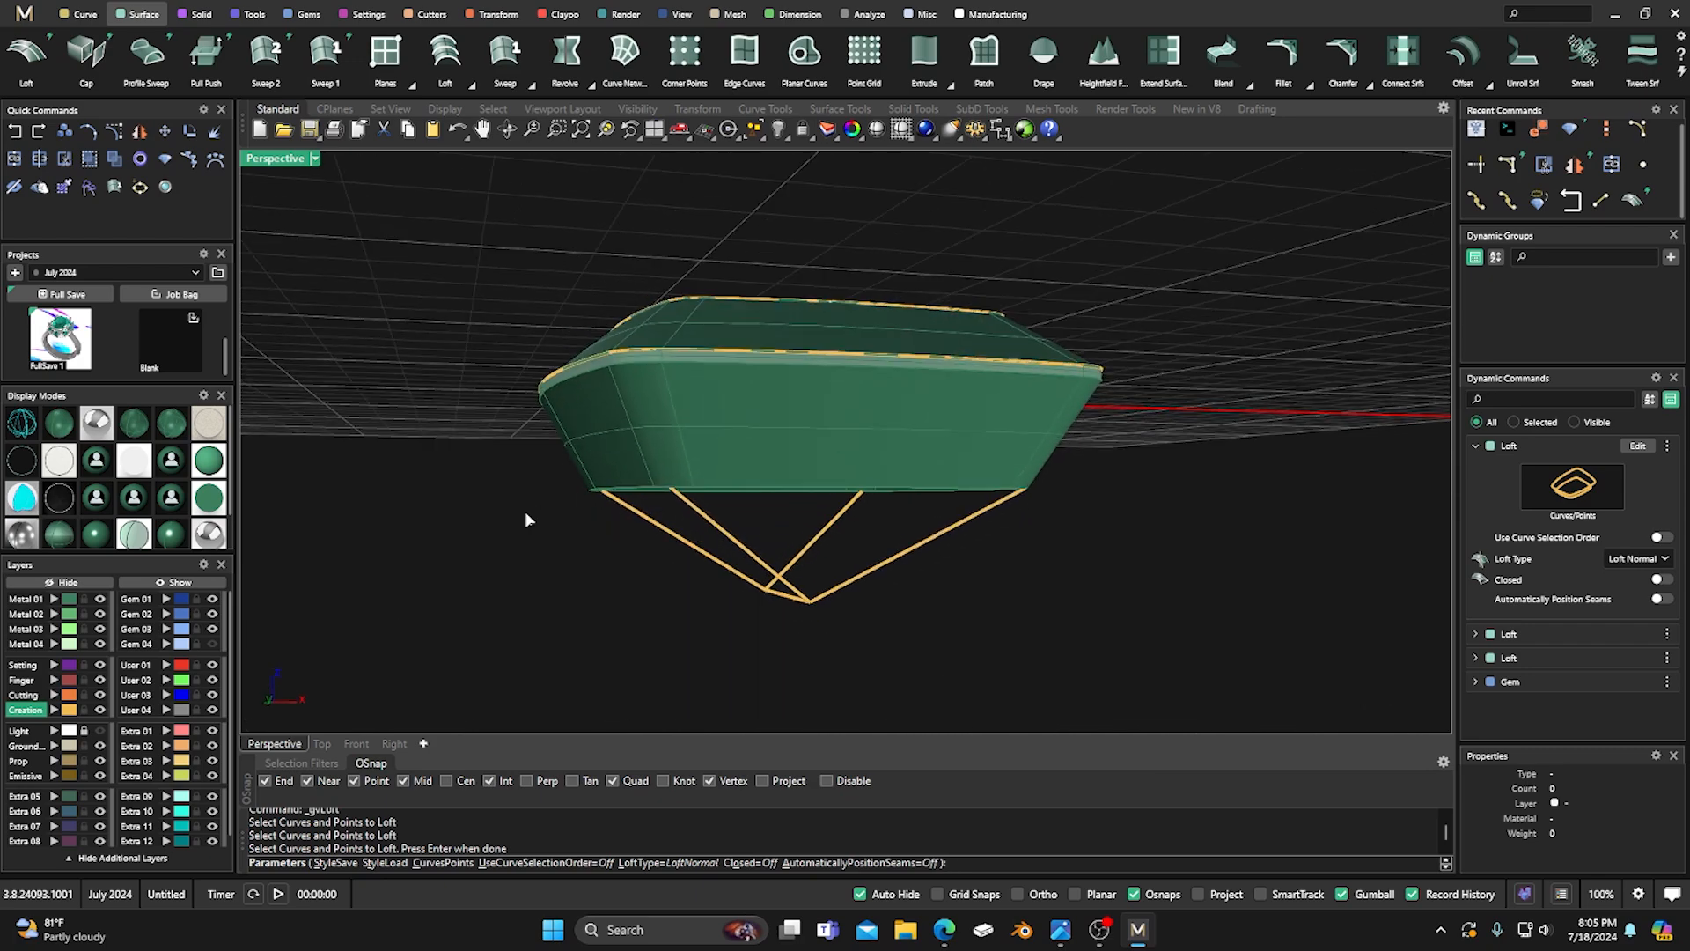
right_click(528, 509)
Close the top opening with a planar surface from the table curve and assign that surface to the Metal 01 layer.
right_drag(604, 567, 547, 625)
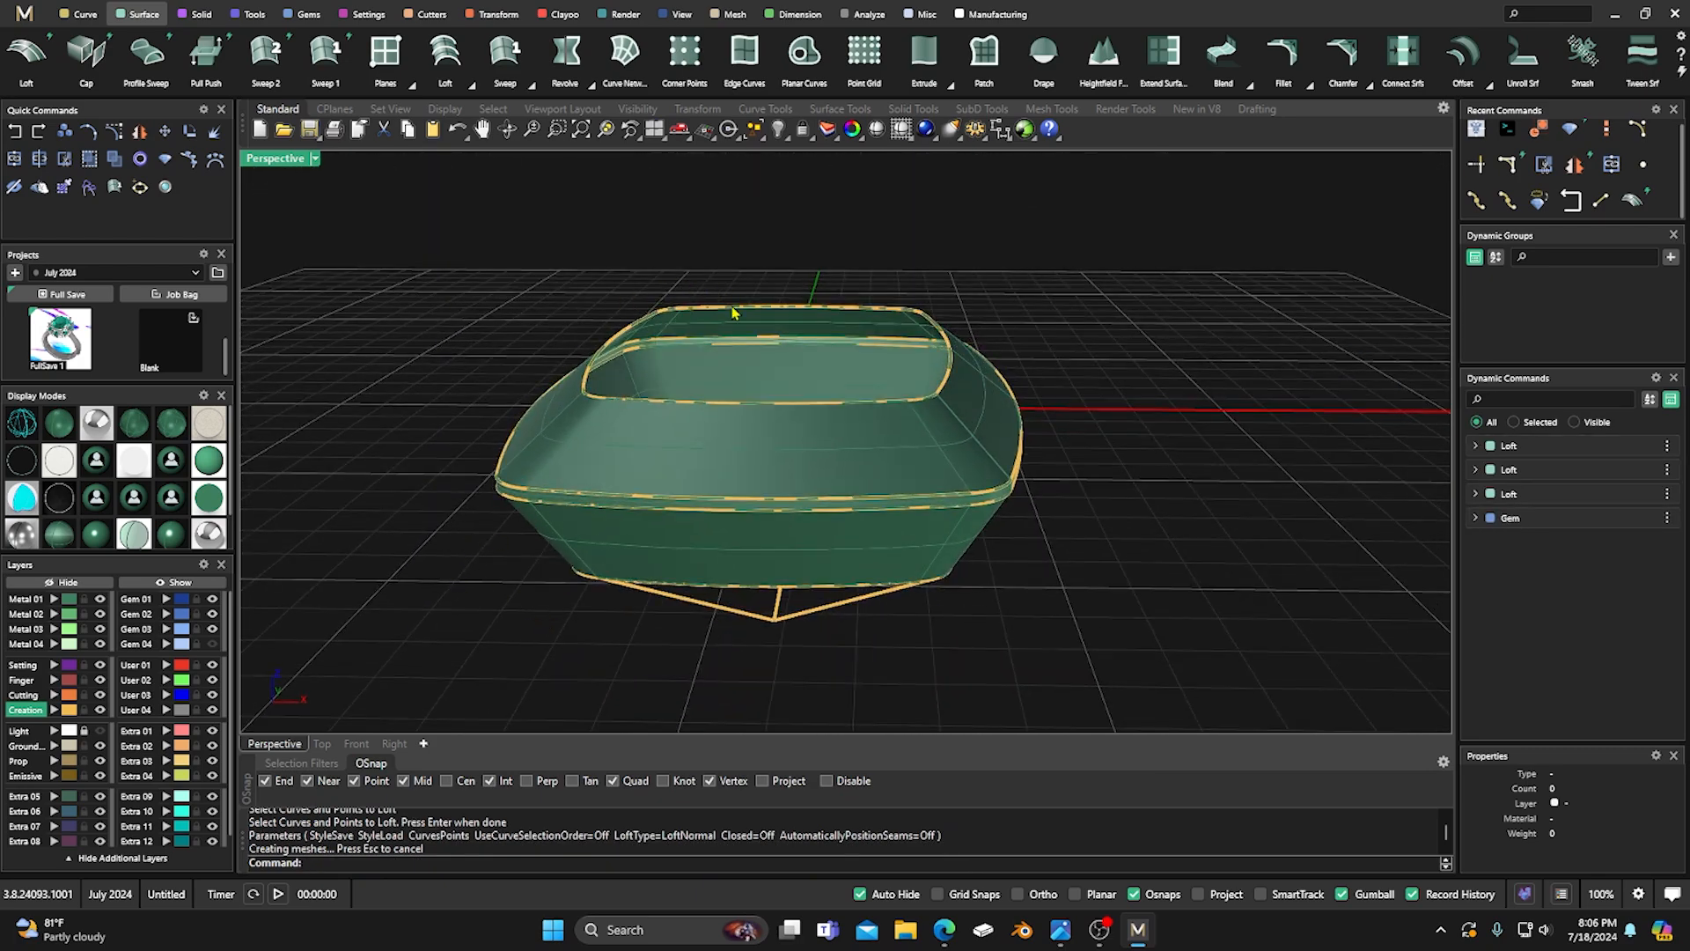
click(724, 311)
click(784, 351)
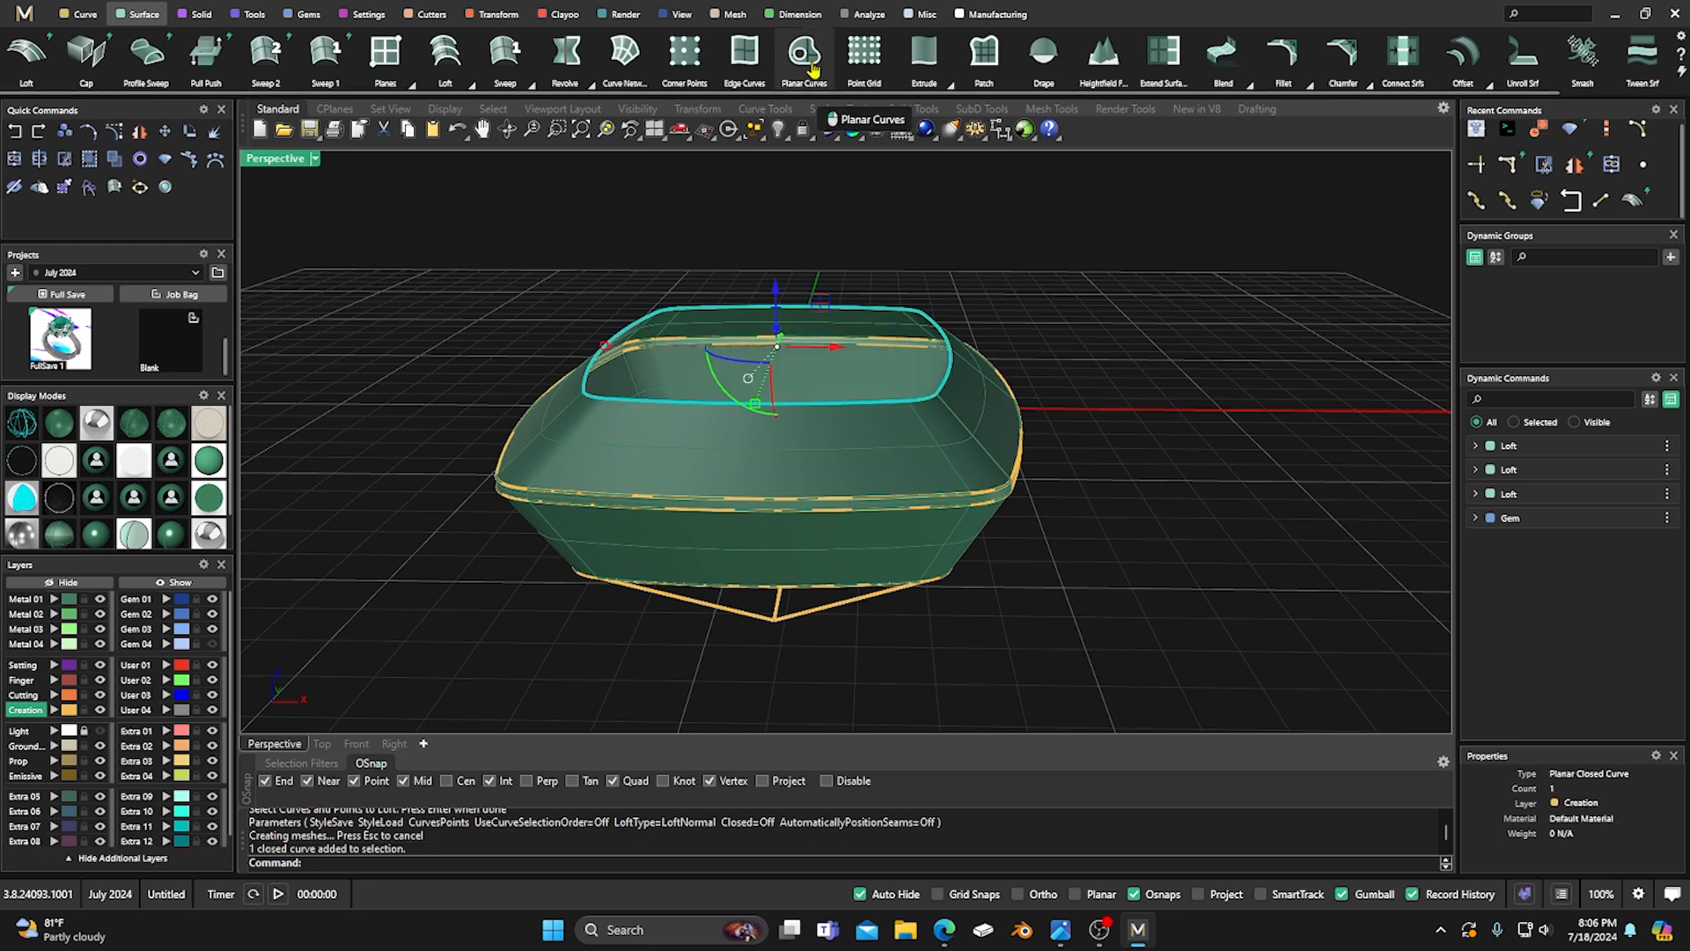
click(804, 55)
click(810, 220)
click(791, 336)
click(59, 604)
click(407, 510)
right_drag(408, 509, 537, 434)
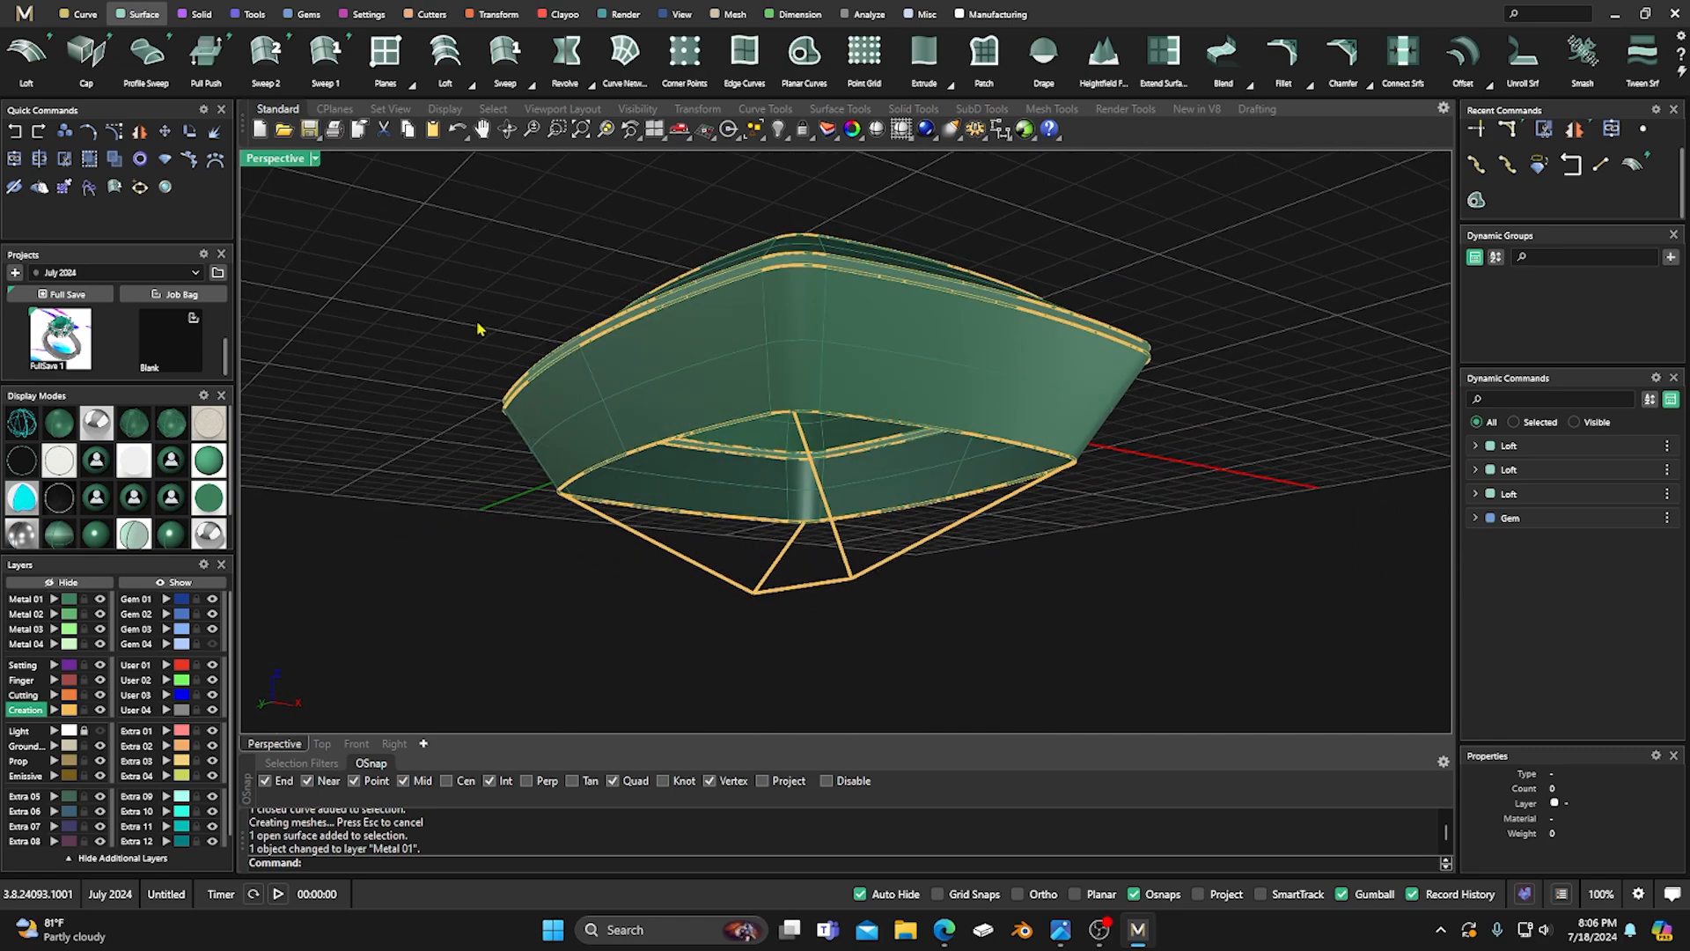
click(530, 88)
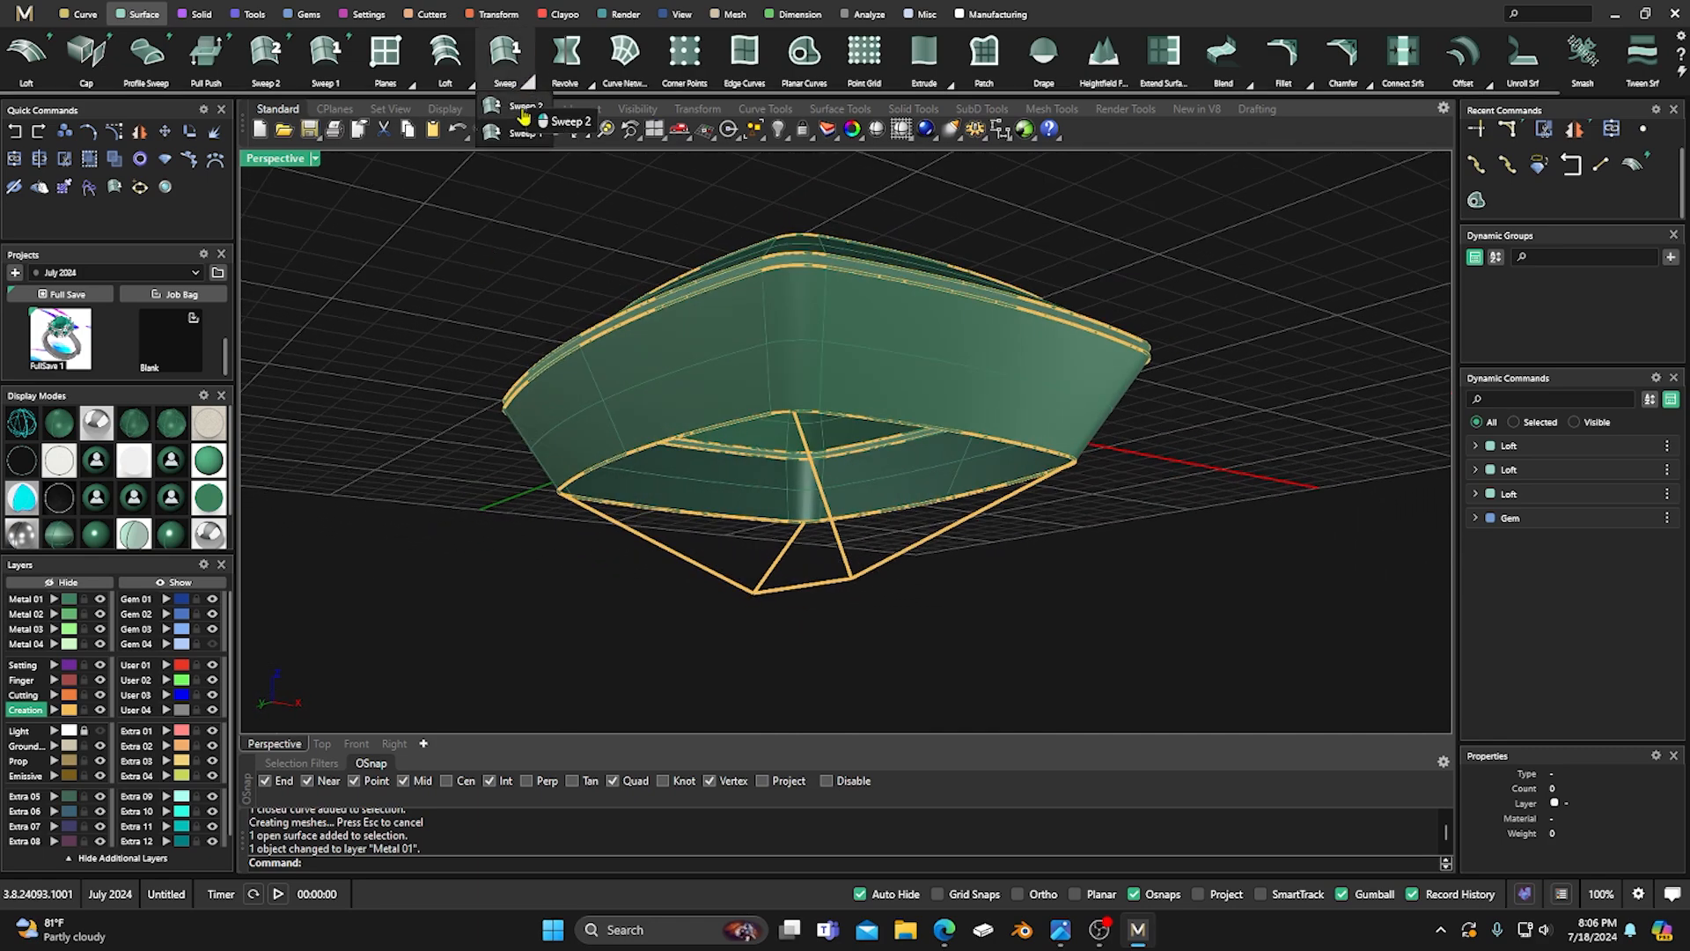
click(519, 105)
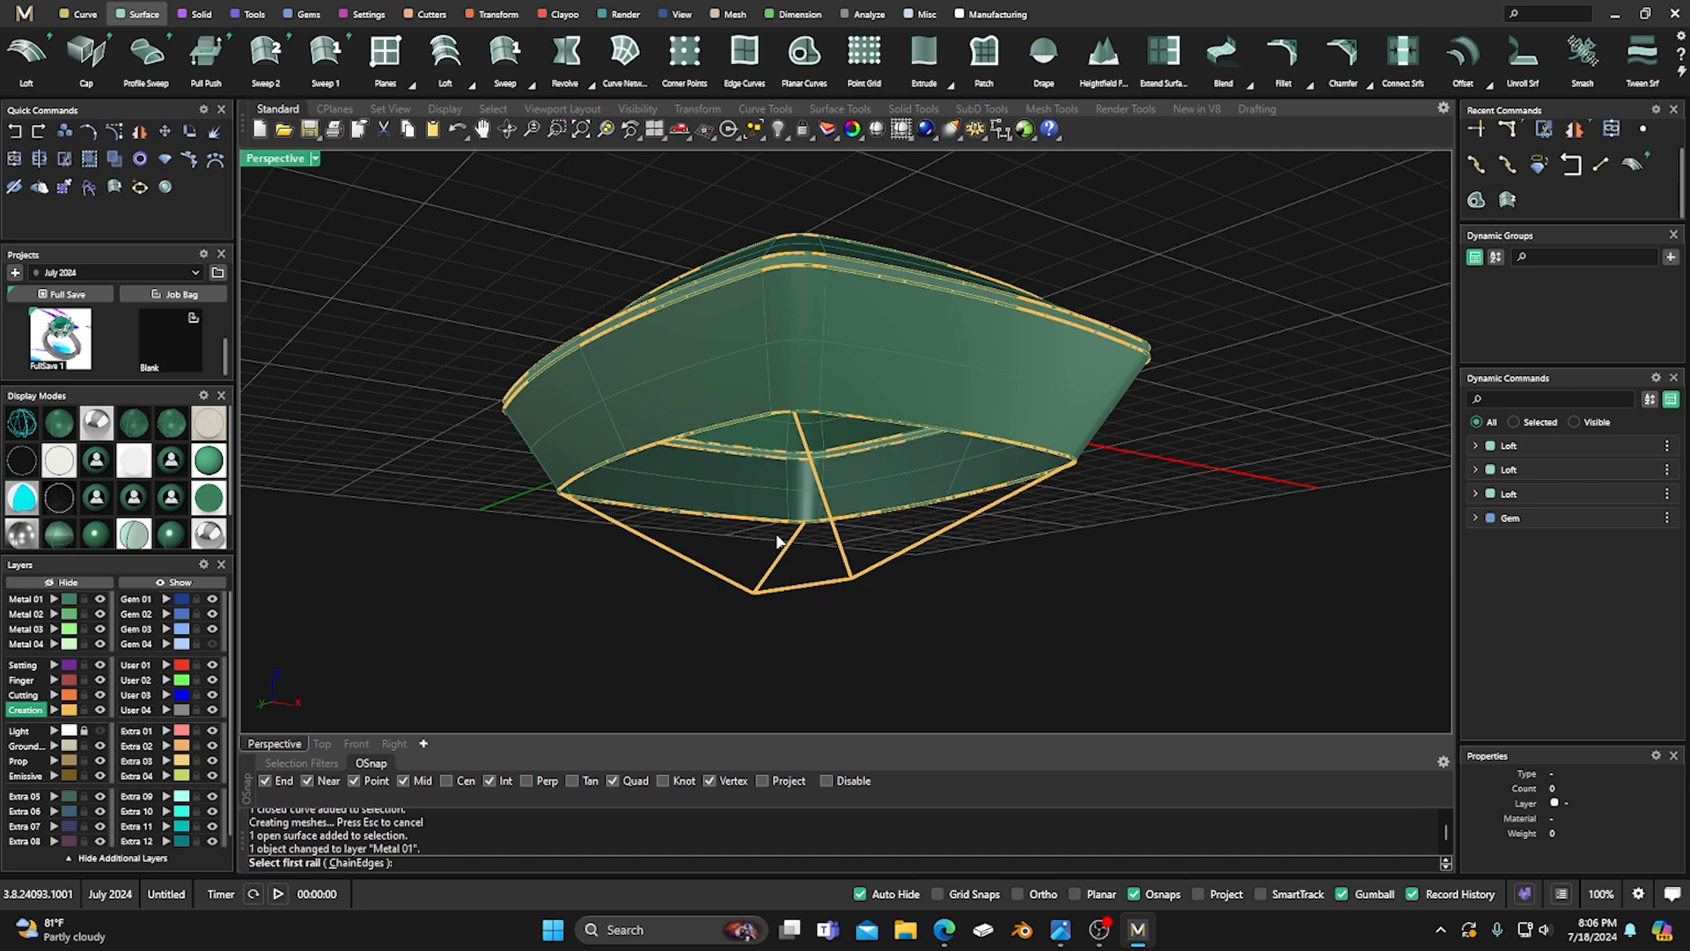
click(833, 539)
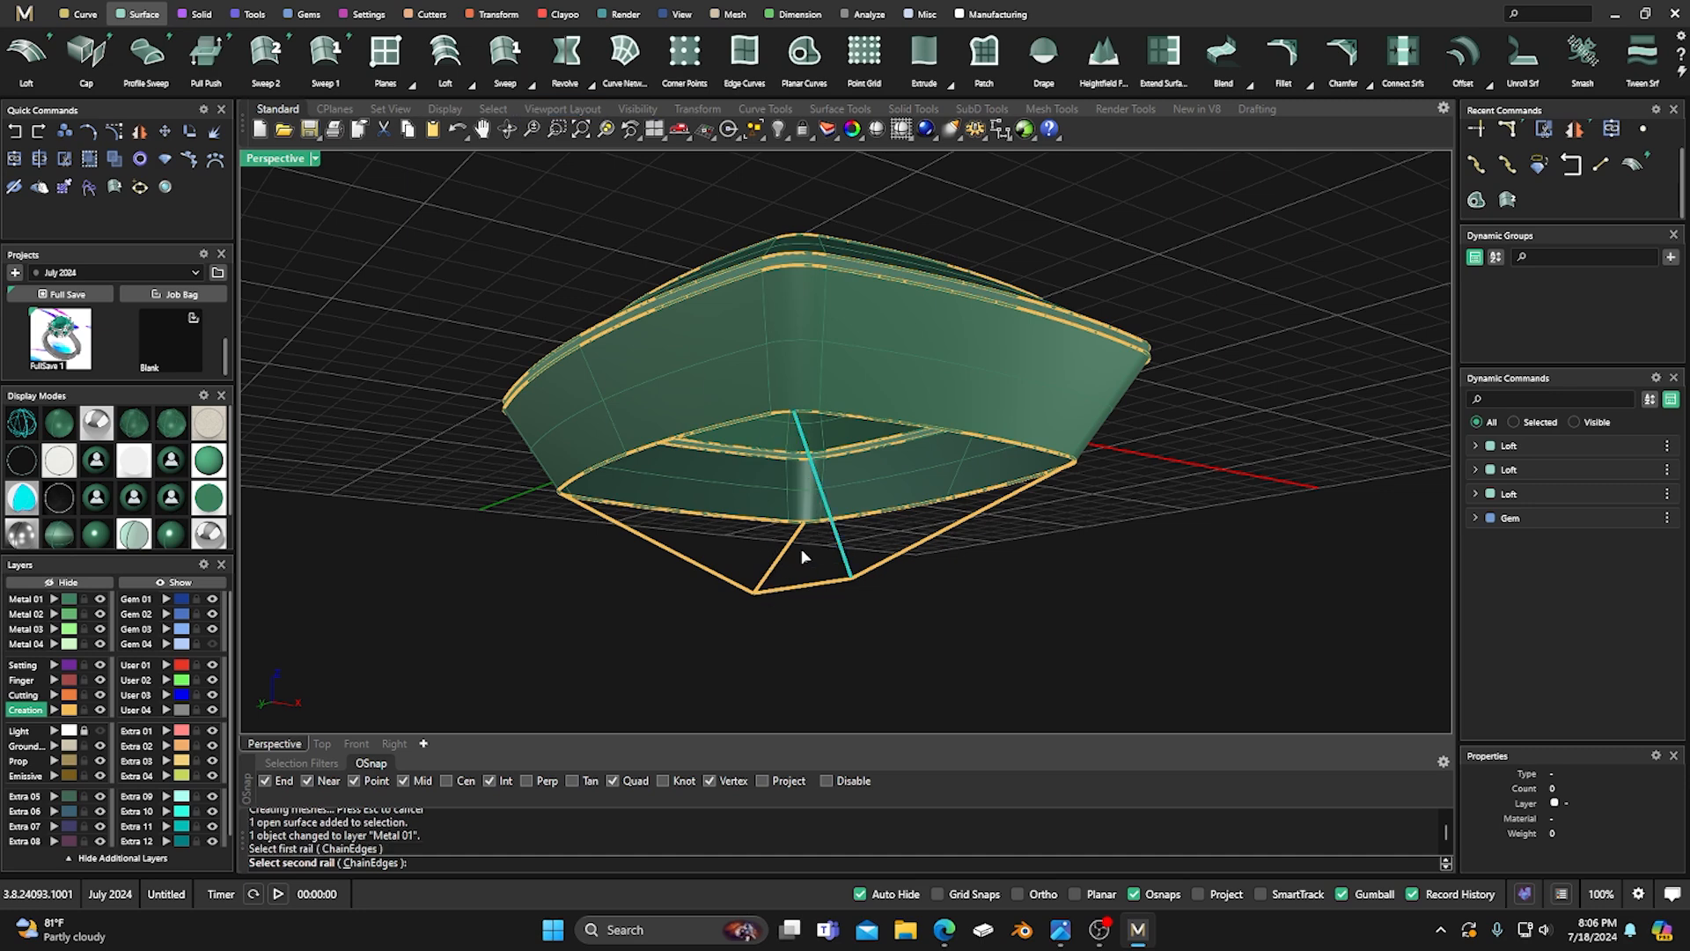
click(685, 564)
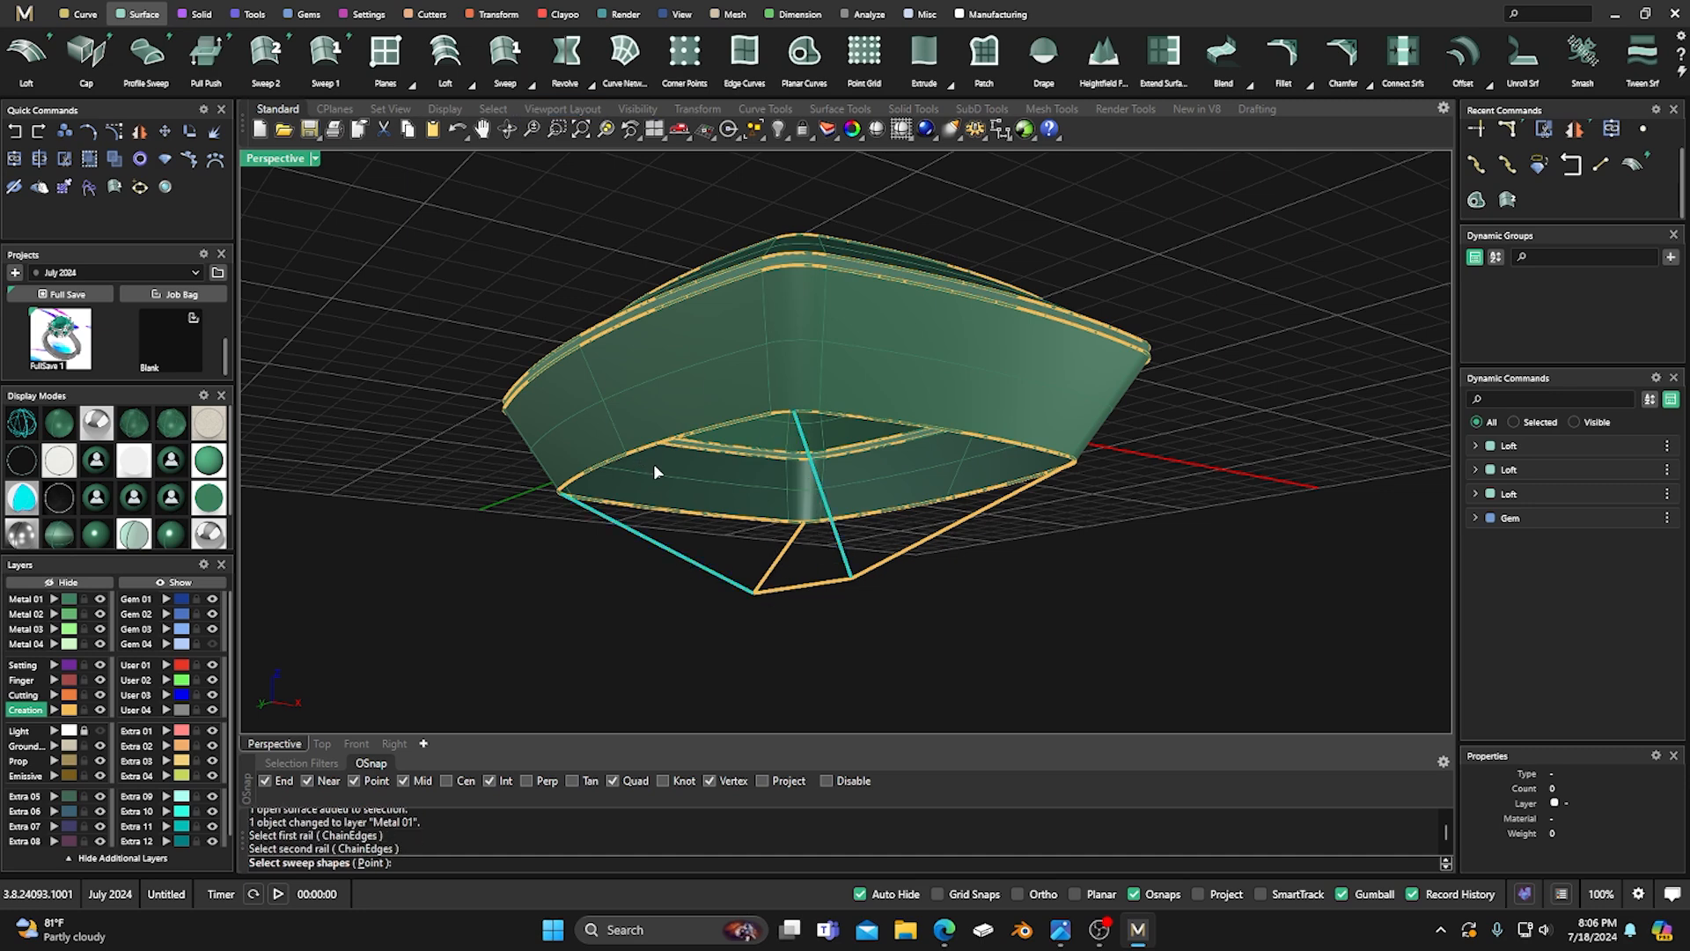
key(Escape)
Split the closed curve at the base of the pavilion loft into separate segments, using the four slanted corner lines as cutting objects.
click(657, 442)
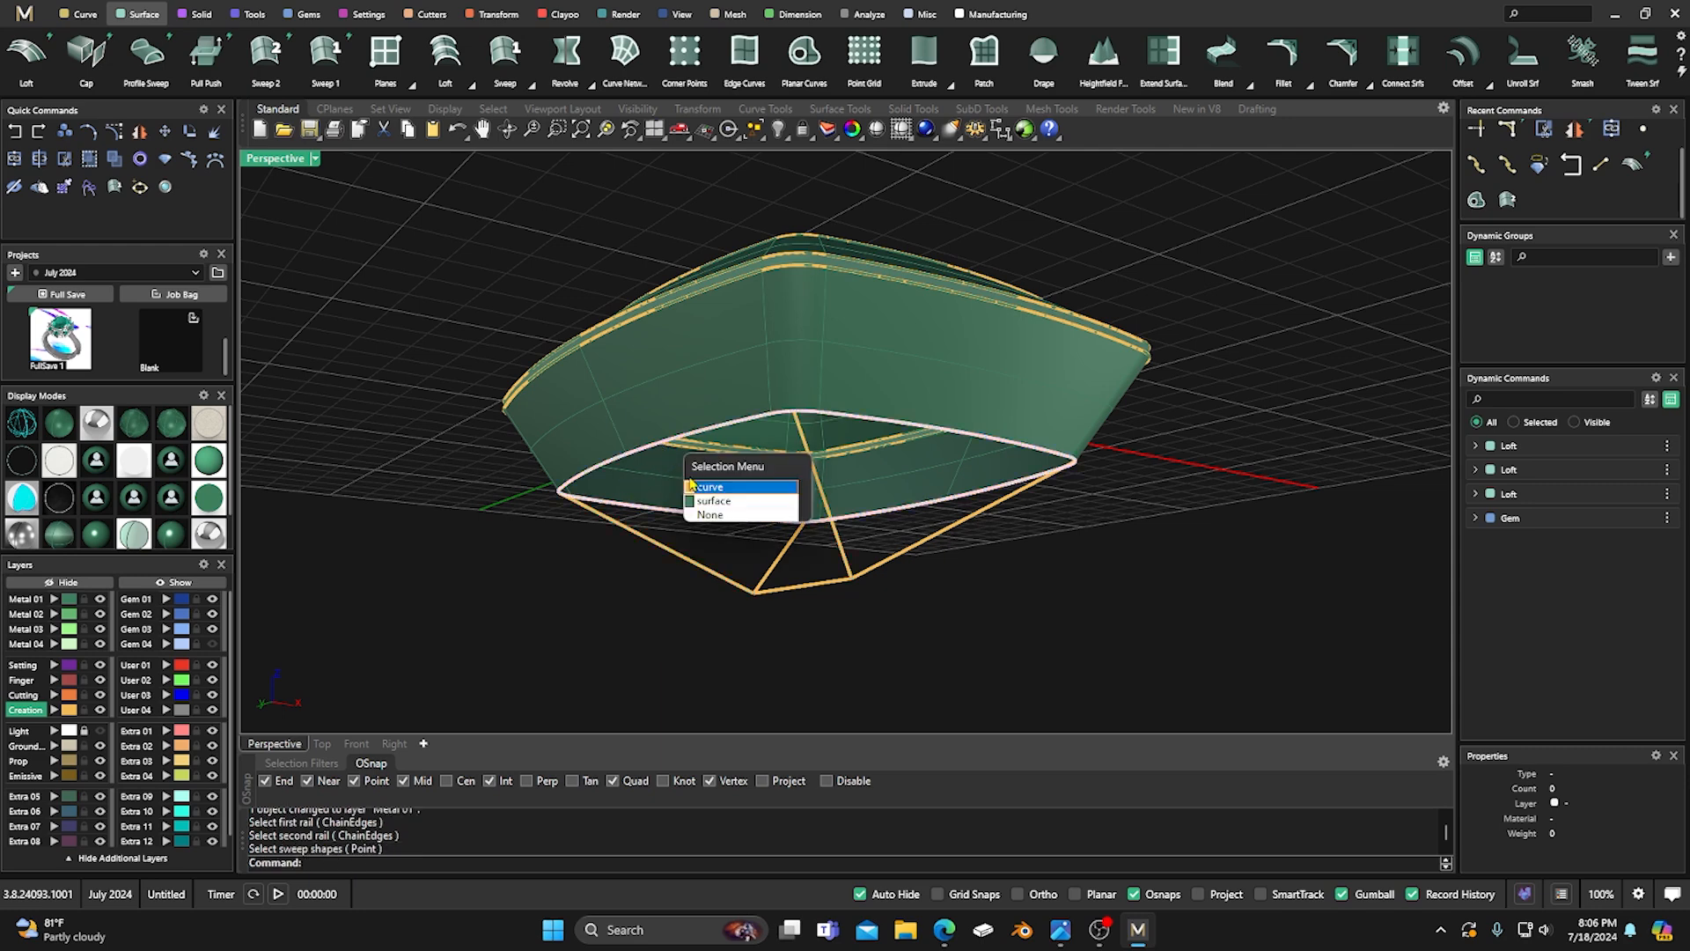
click(706, 487)
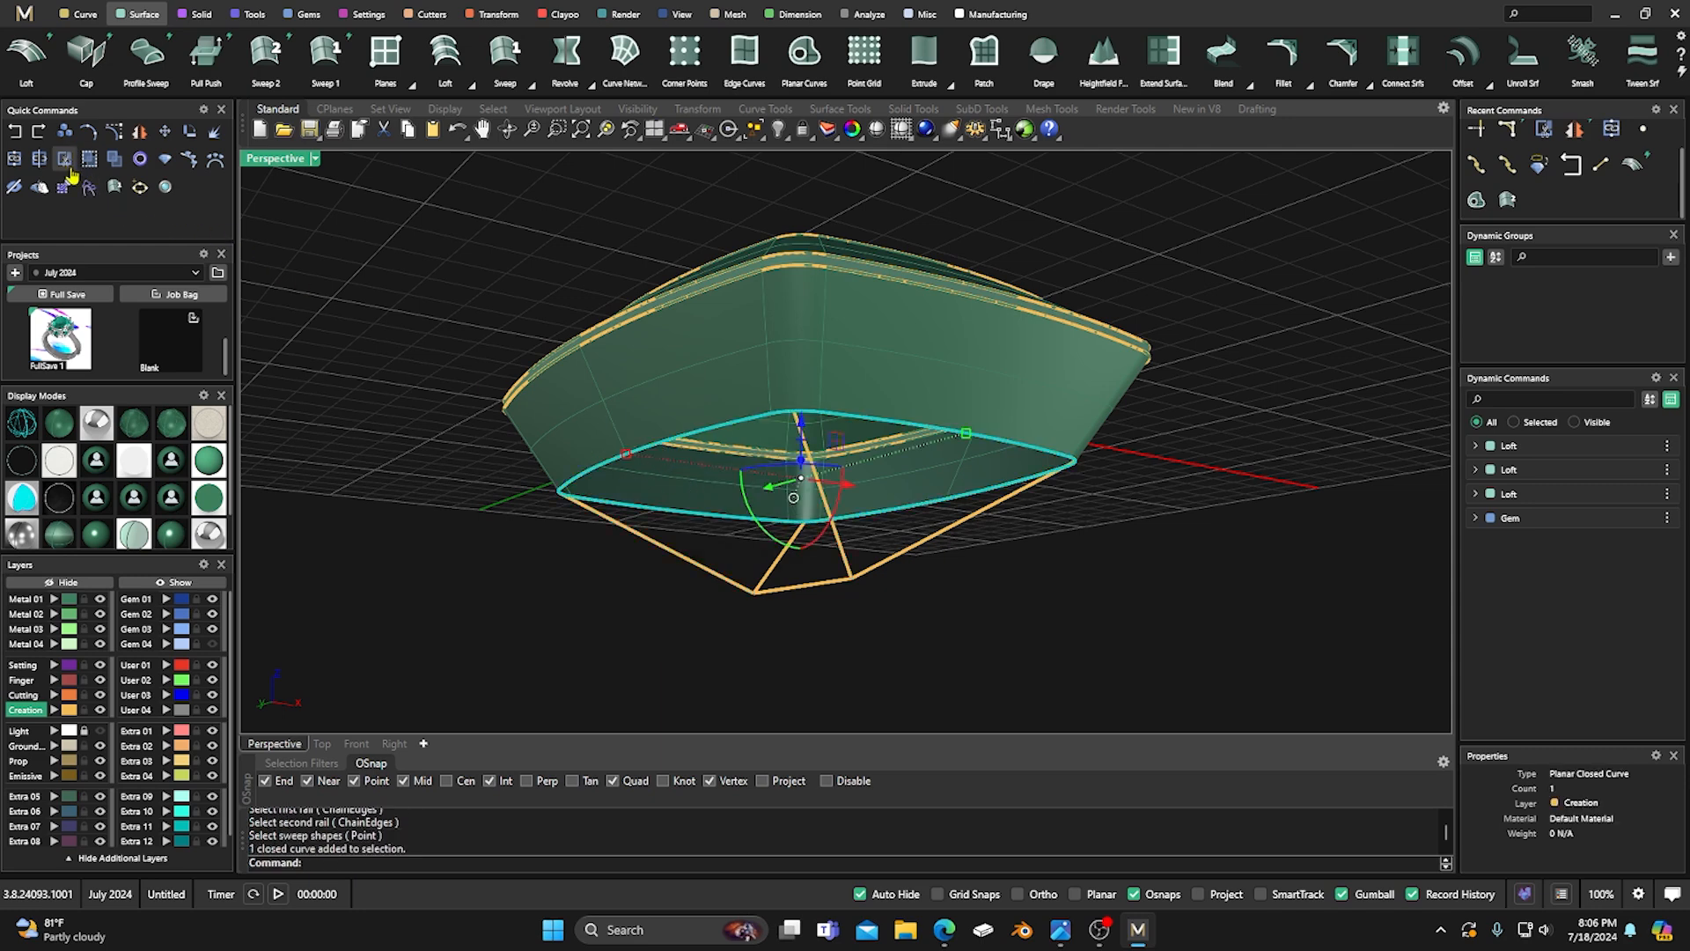
click(38, 161)
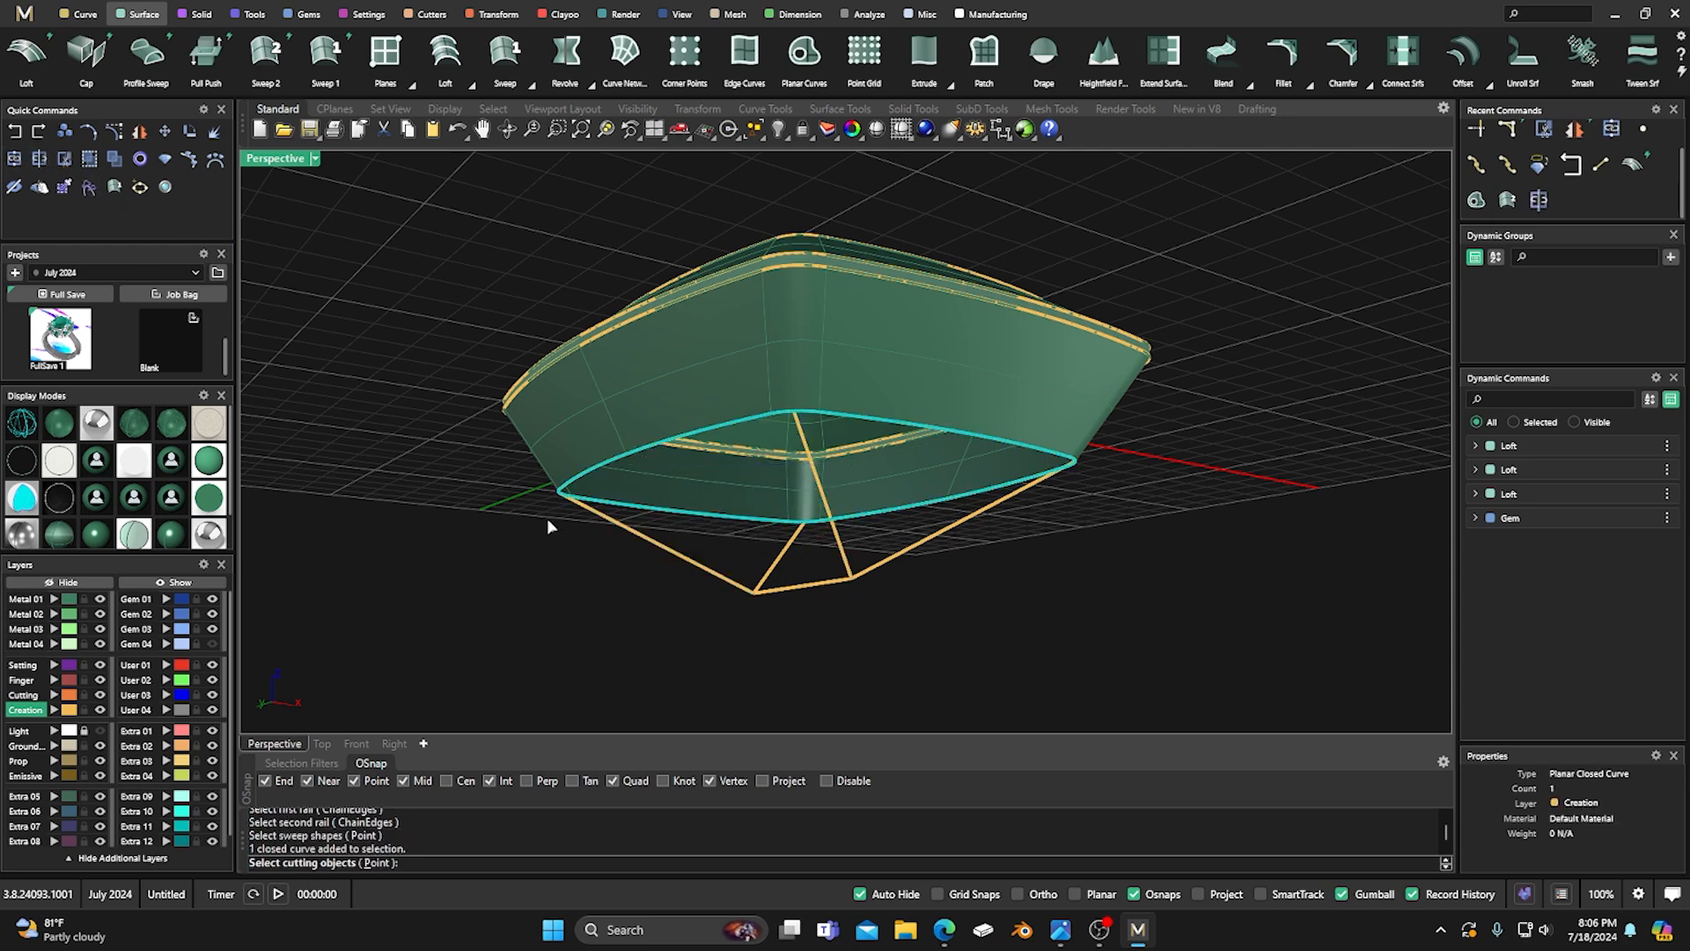
click(695, 570)
click(779, 560)
click(840, 552)
click(933, 545)
key(Return)
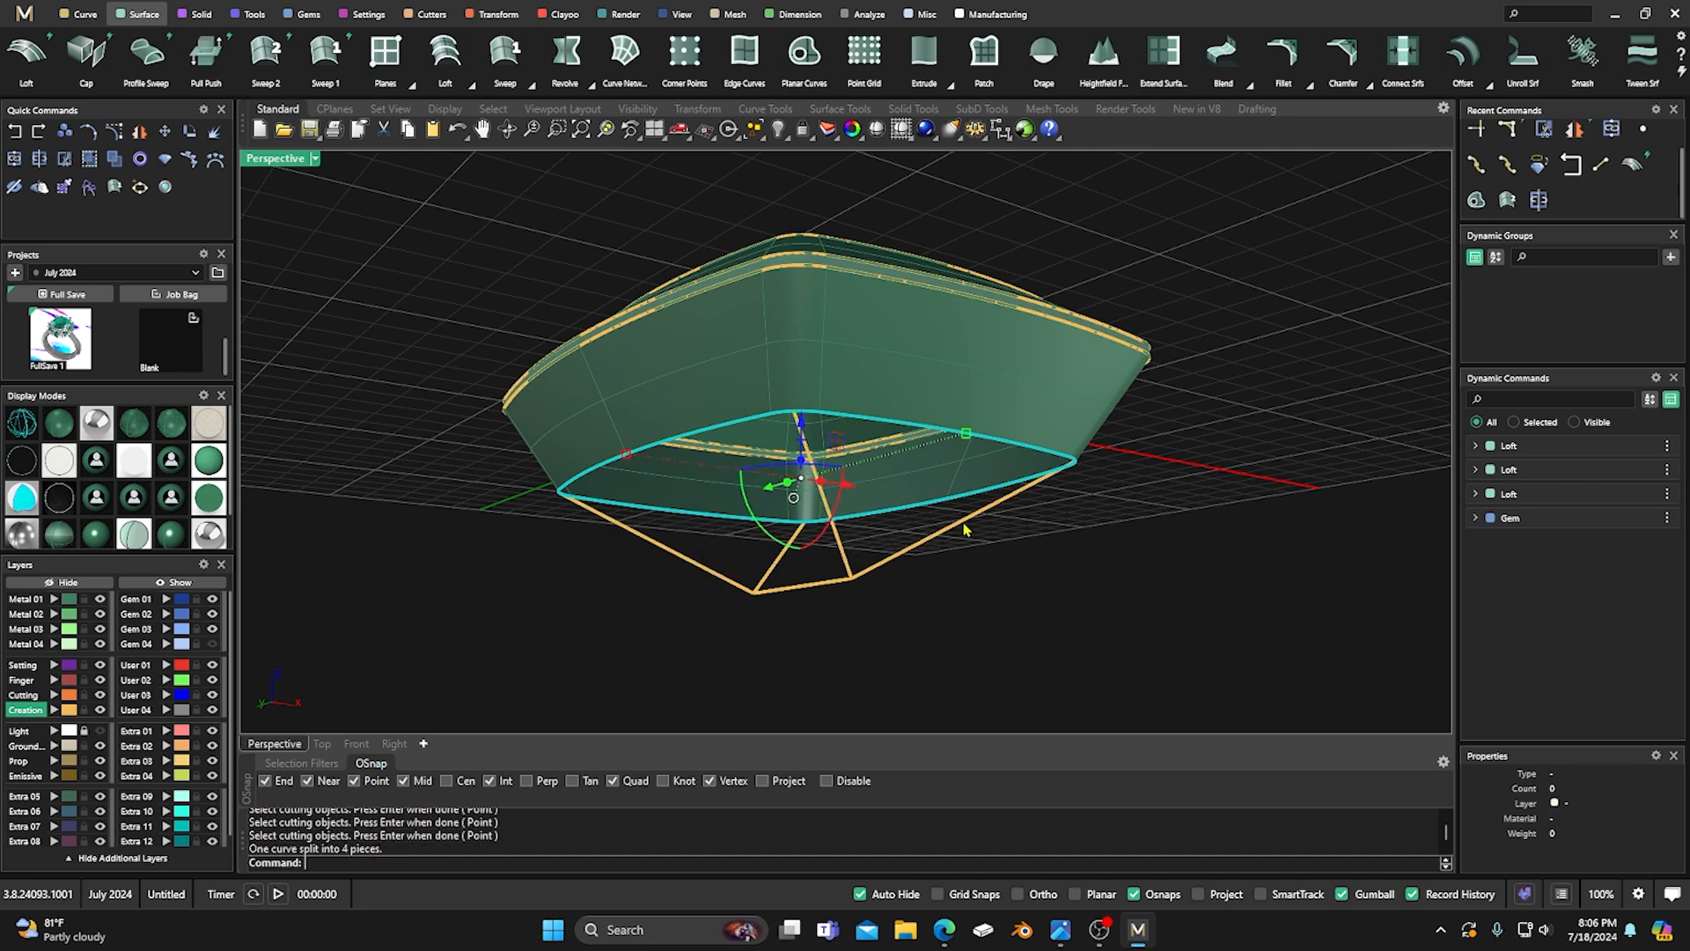
key(Escape)
click(1053, 456)
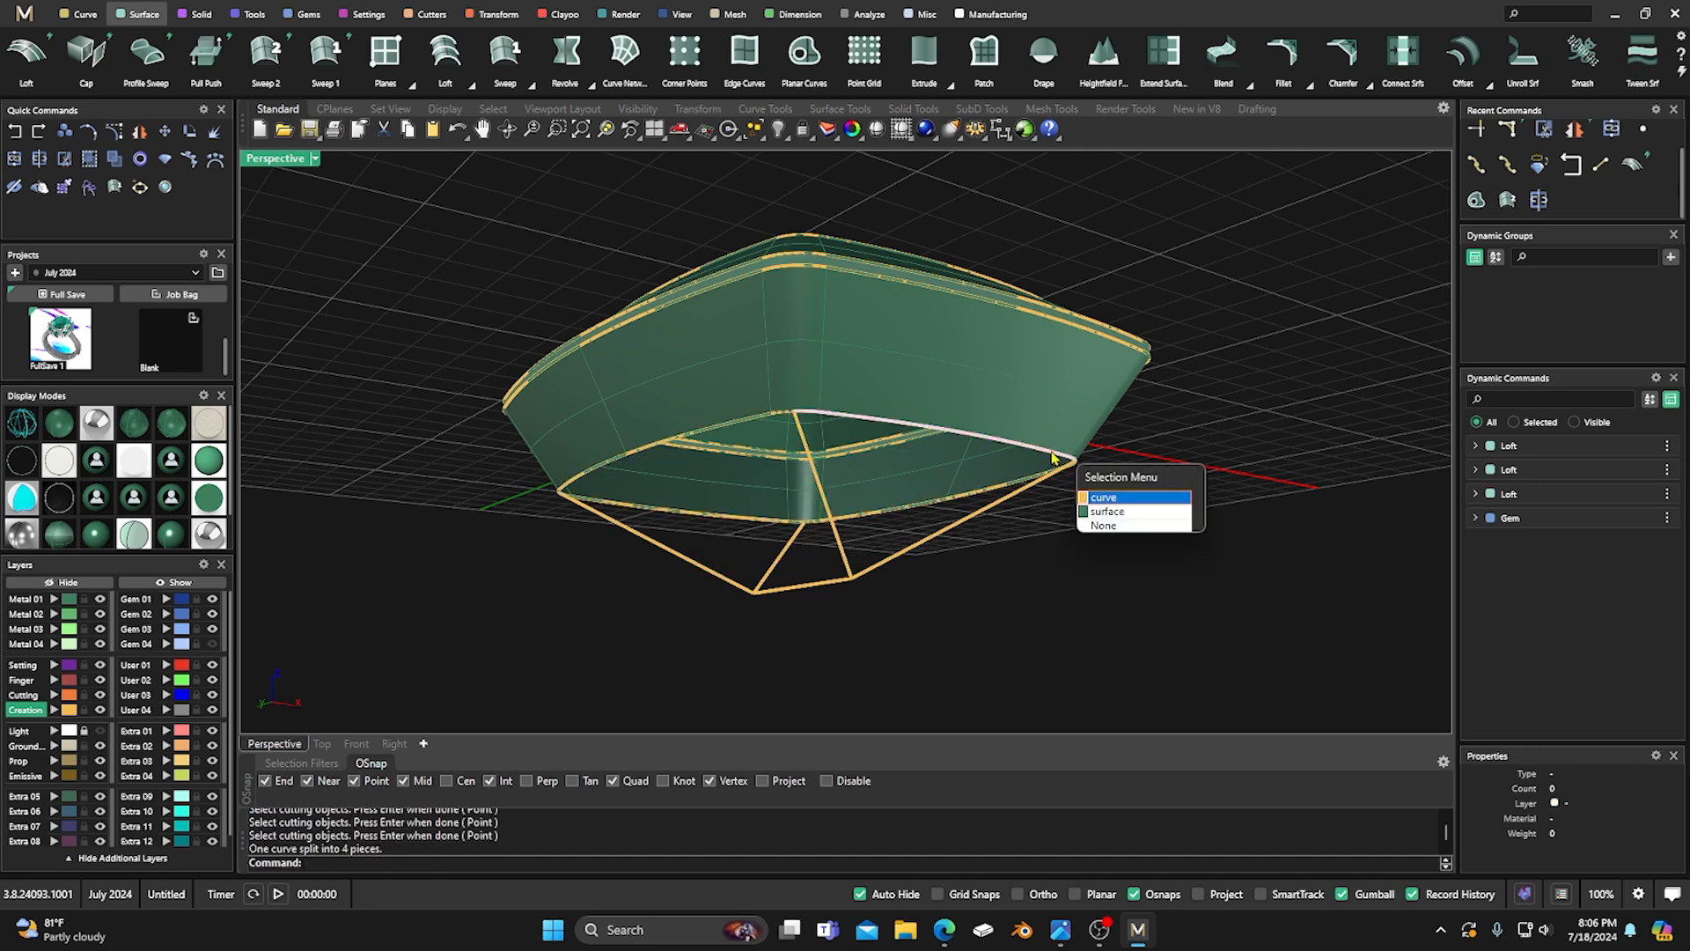
click(1102, 525)
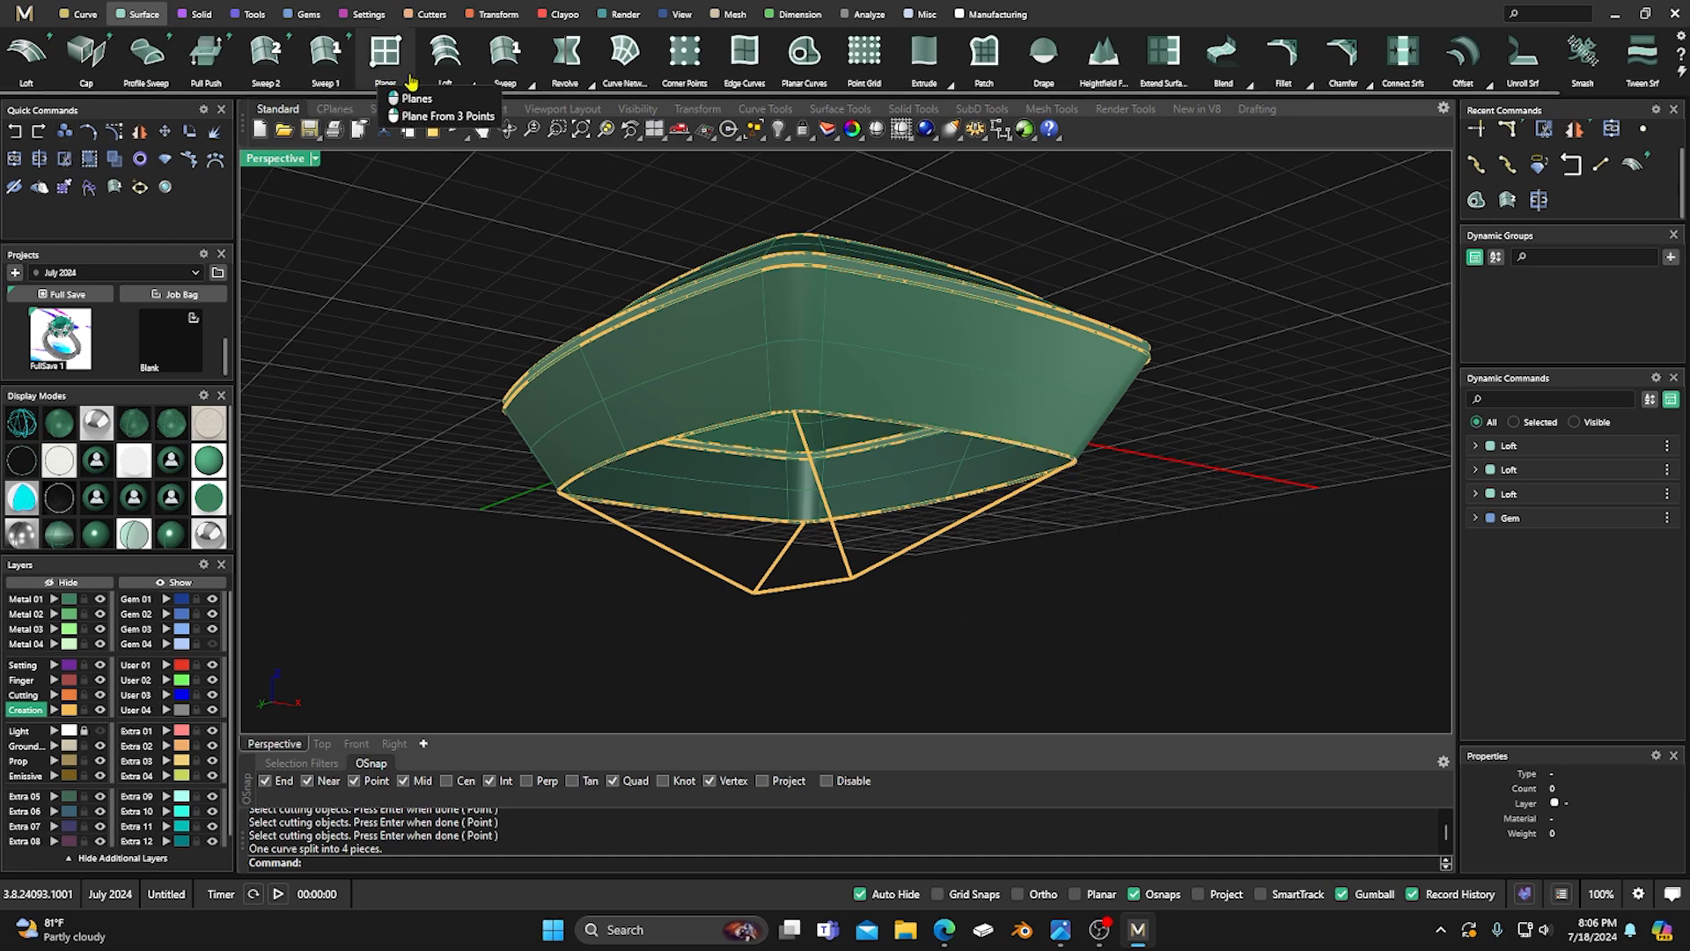
click(528, 82)
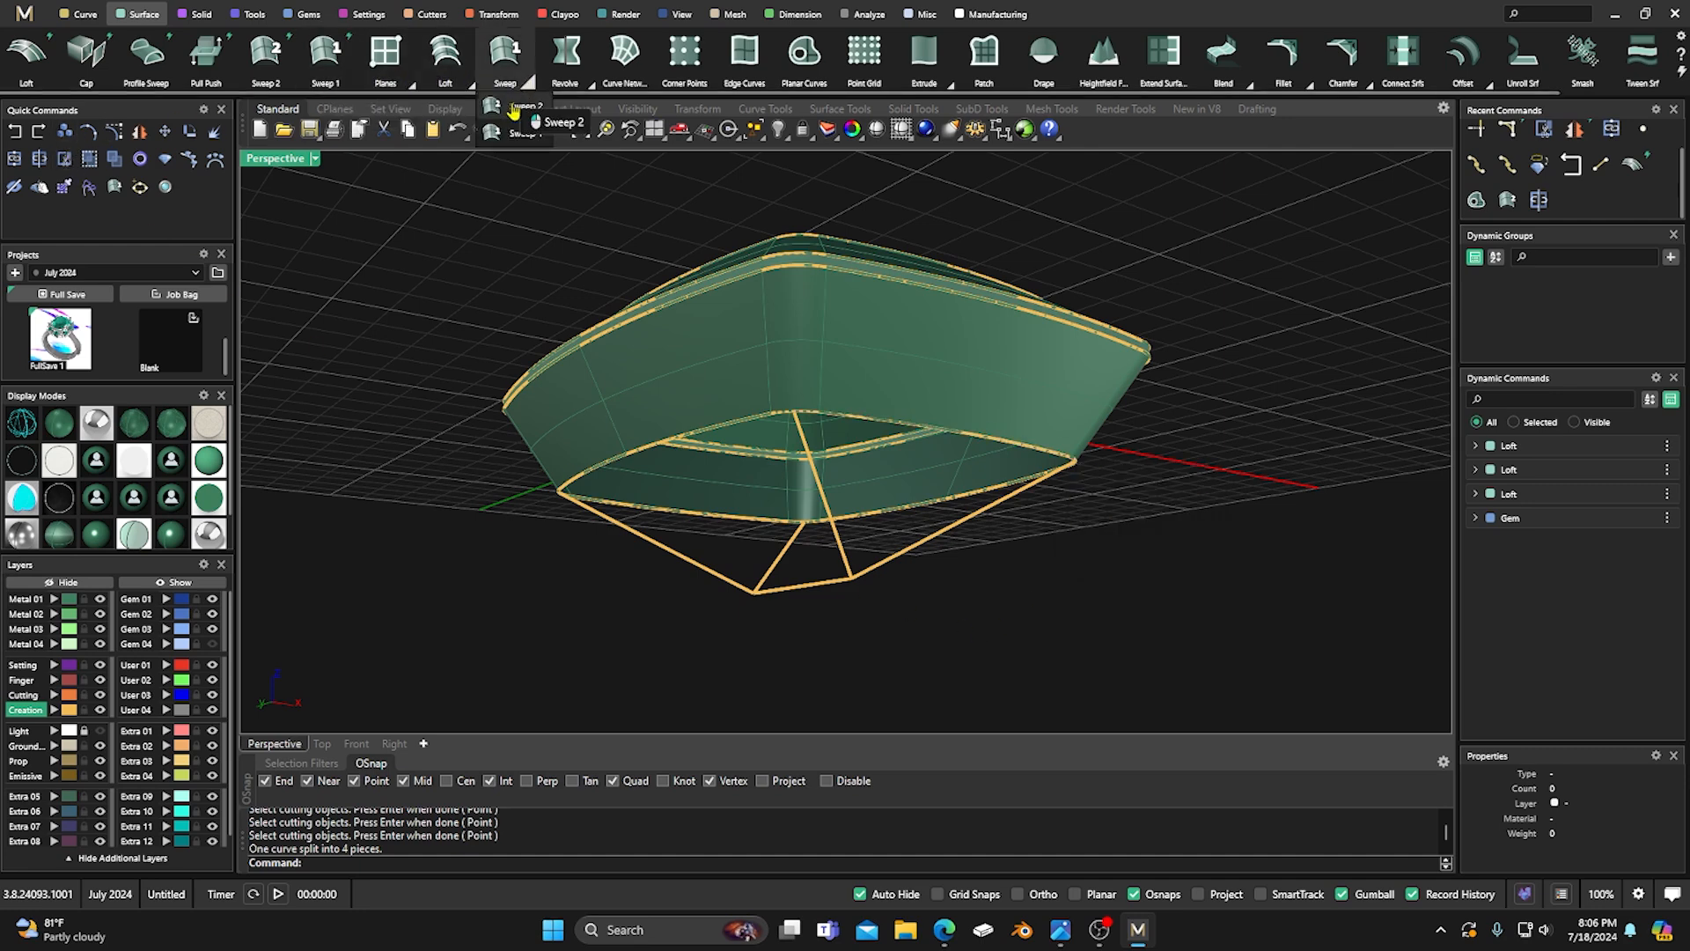
click(513, 109)
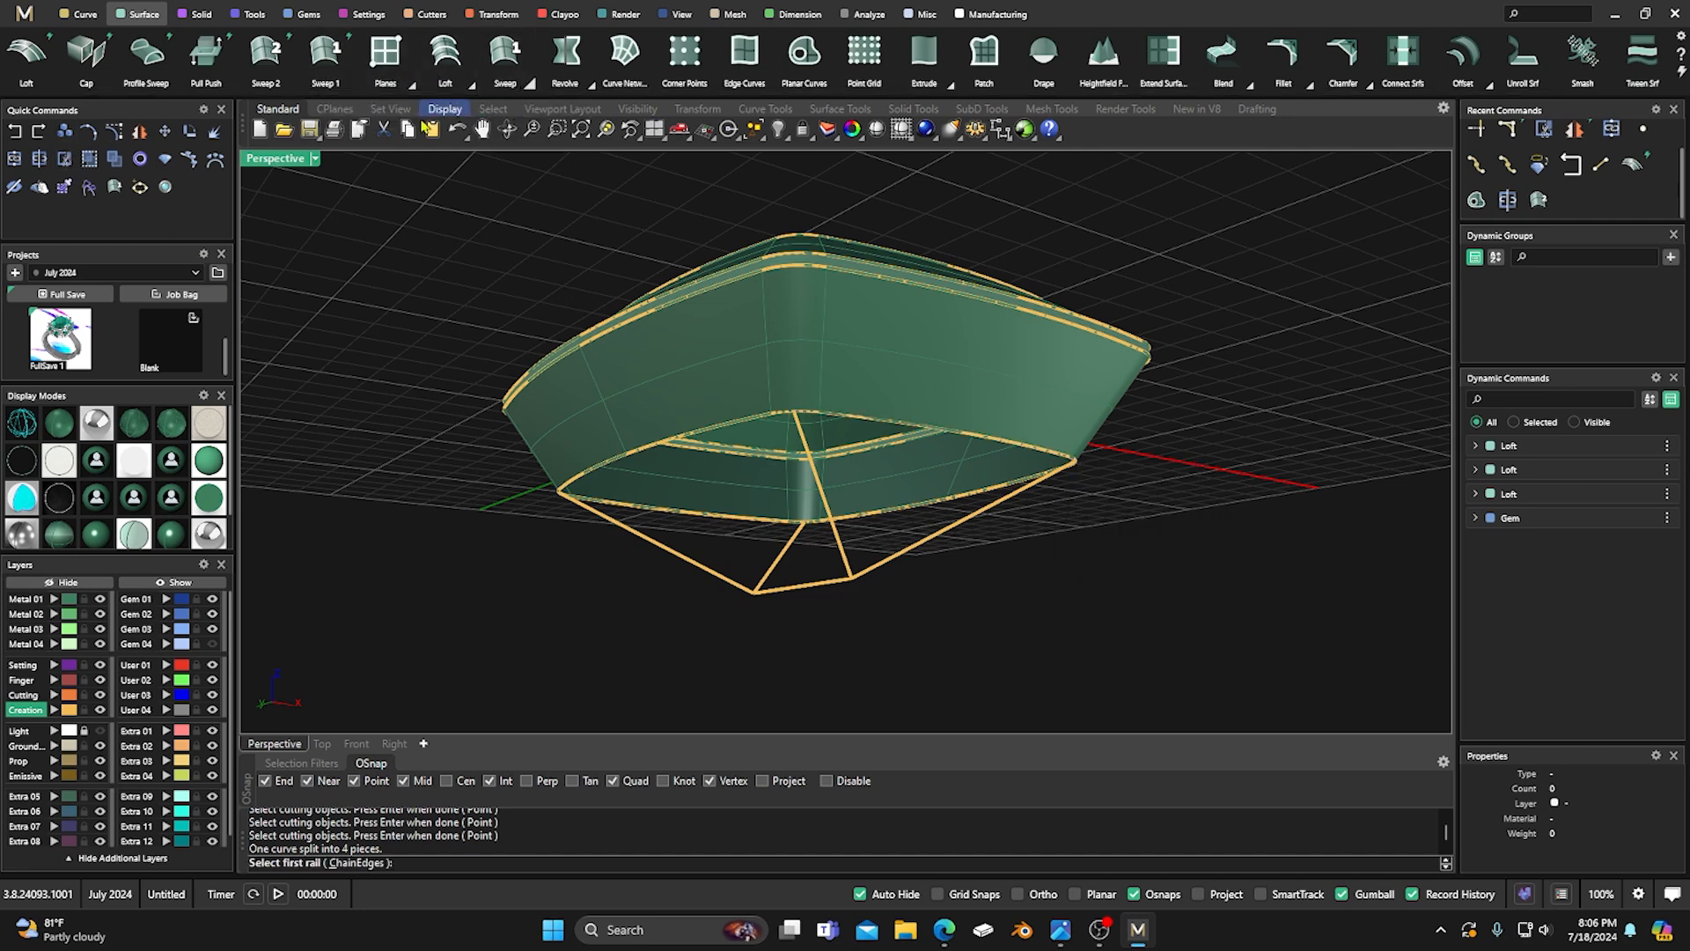
click(830, 525)
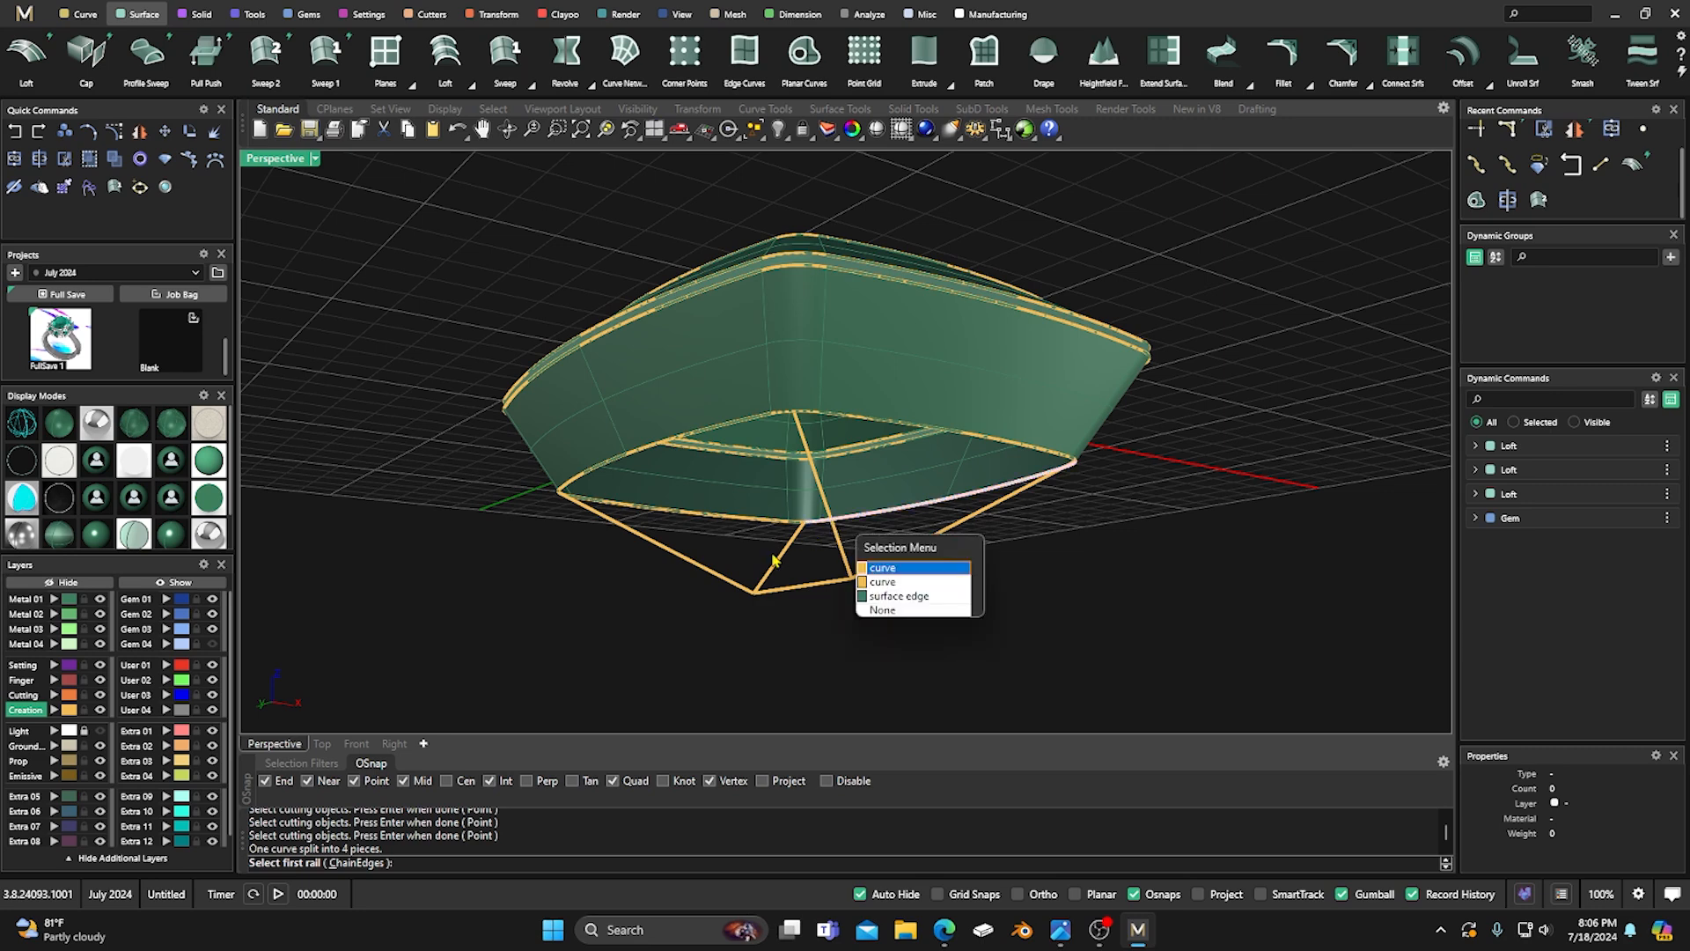
click(880, 568)
click(781, 554)
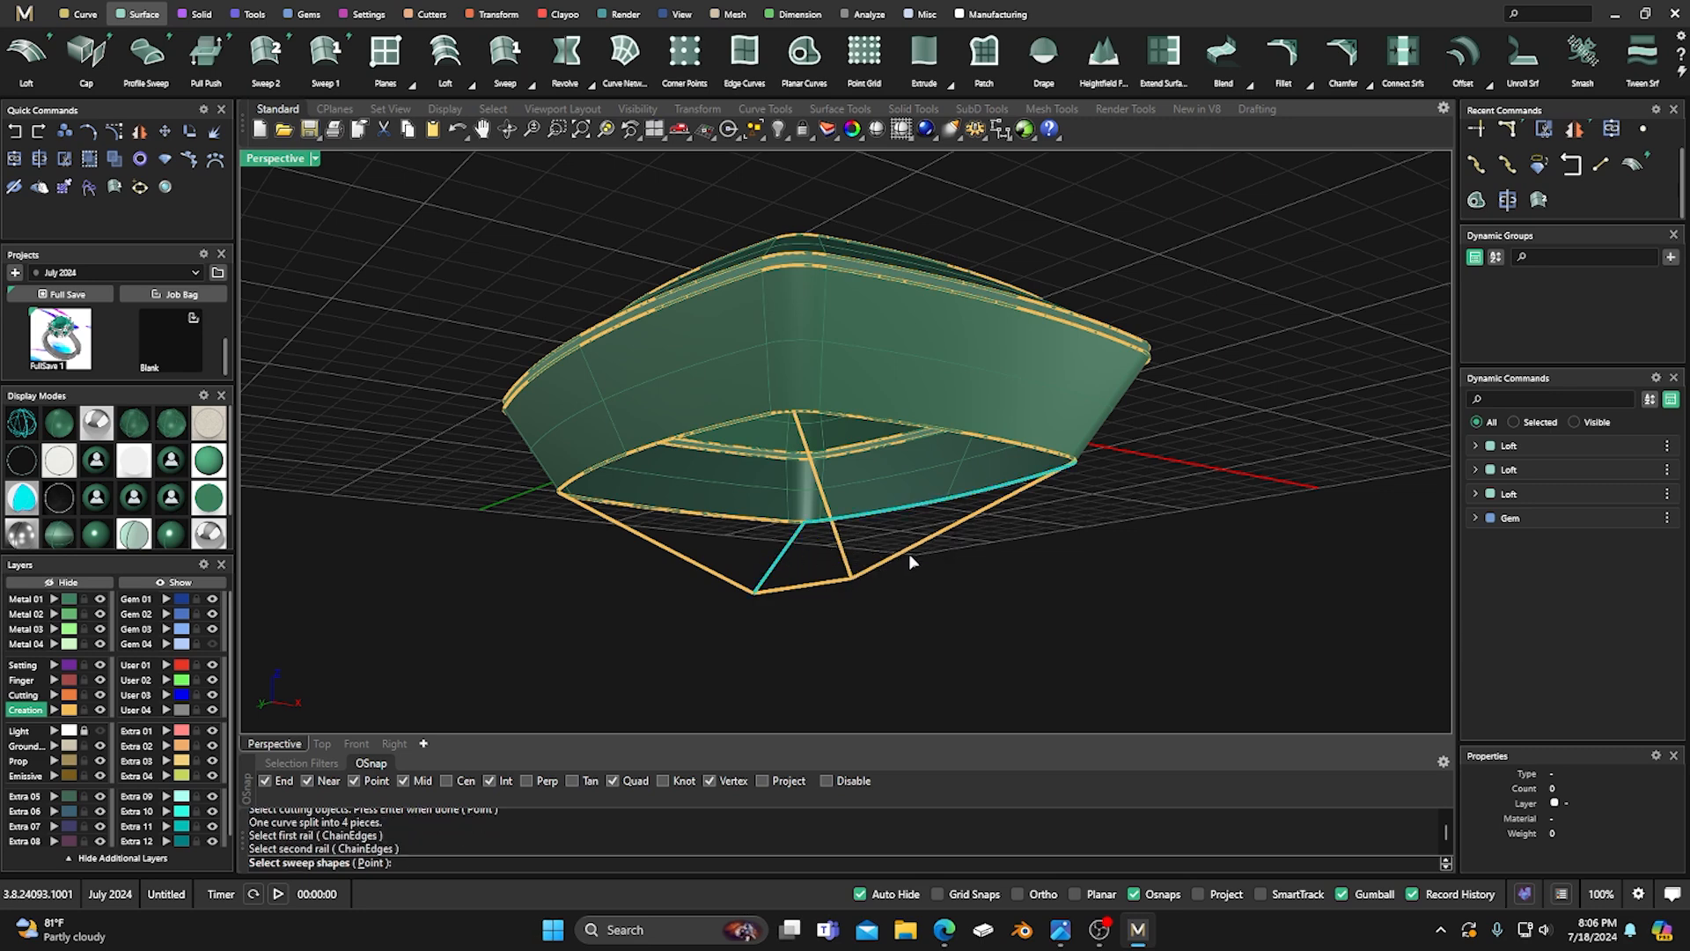
key(Escape)
Create a Sweep 2 surface with the near base curve segment and the keel line as rails and their two connecting corner lines as cross sections.
key(Return)
click(892, 519)
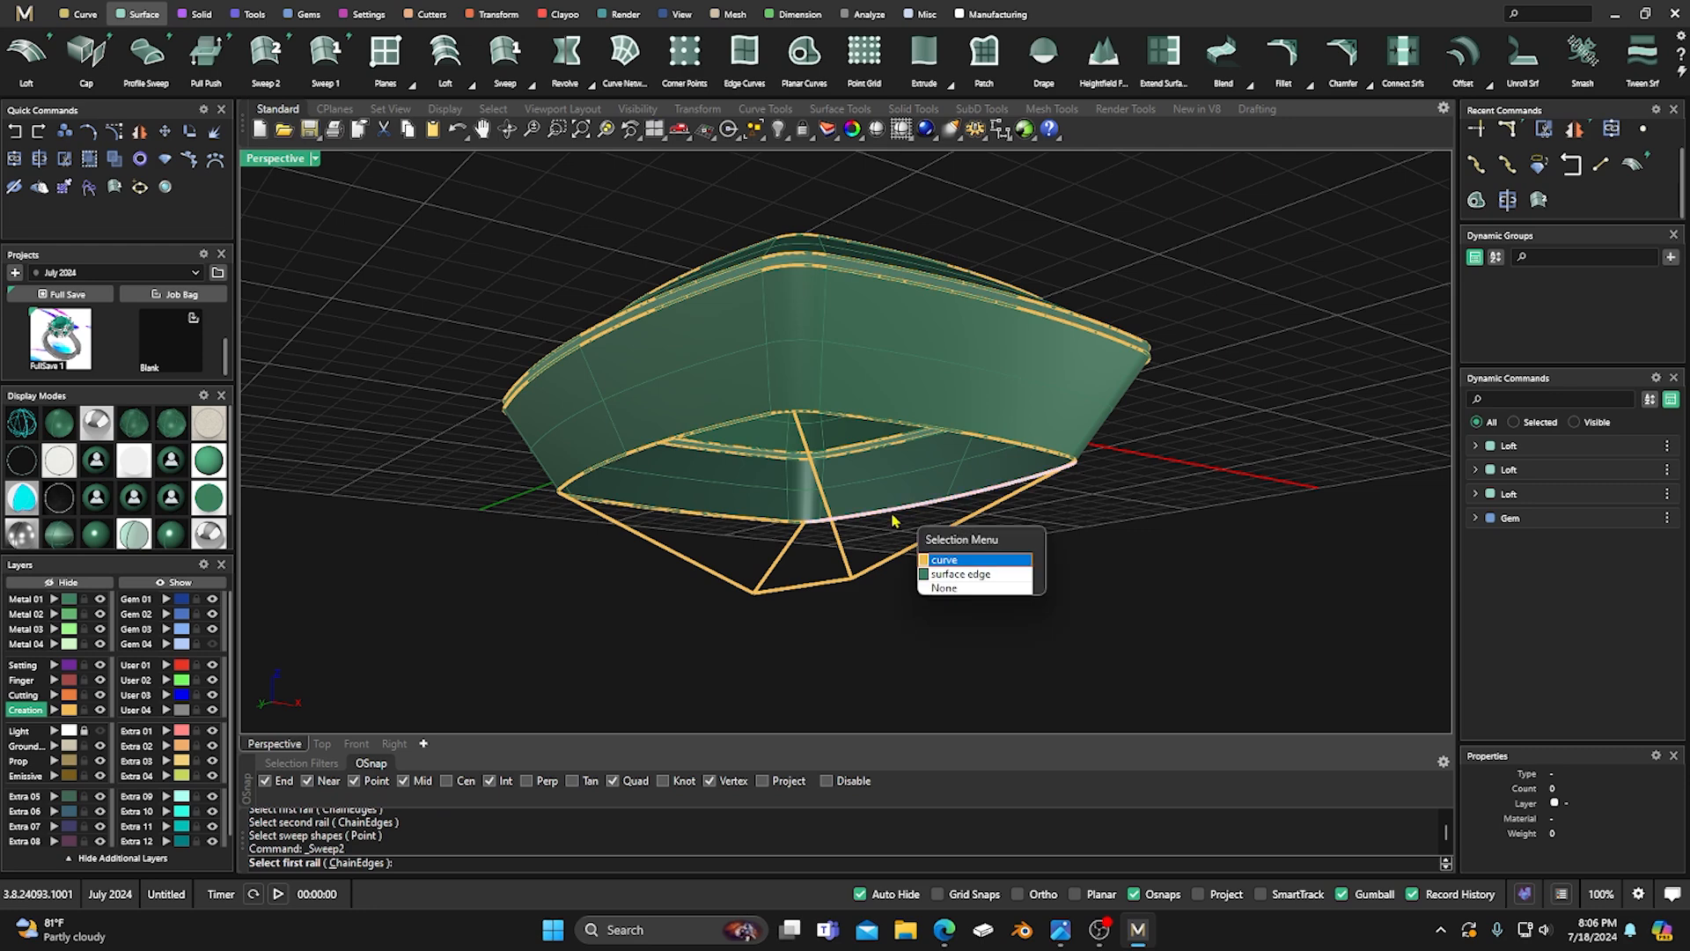
click(942, 560)
click(817, 585)
click(779, 561)
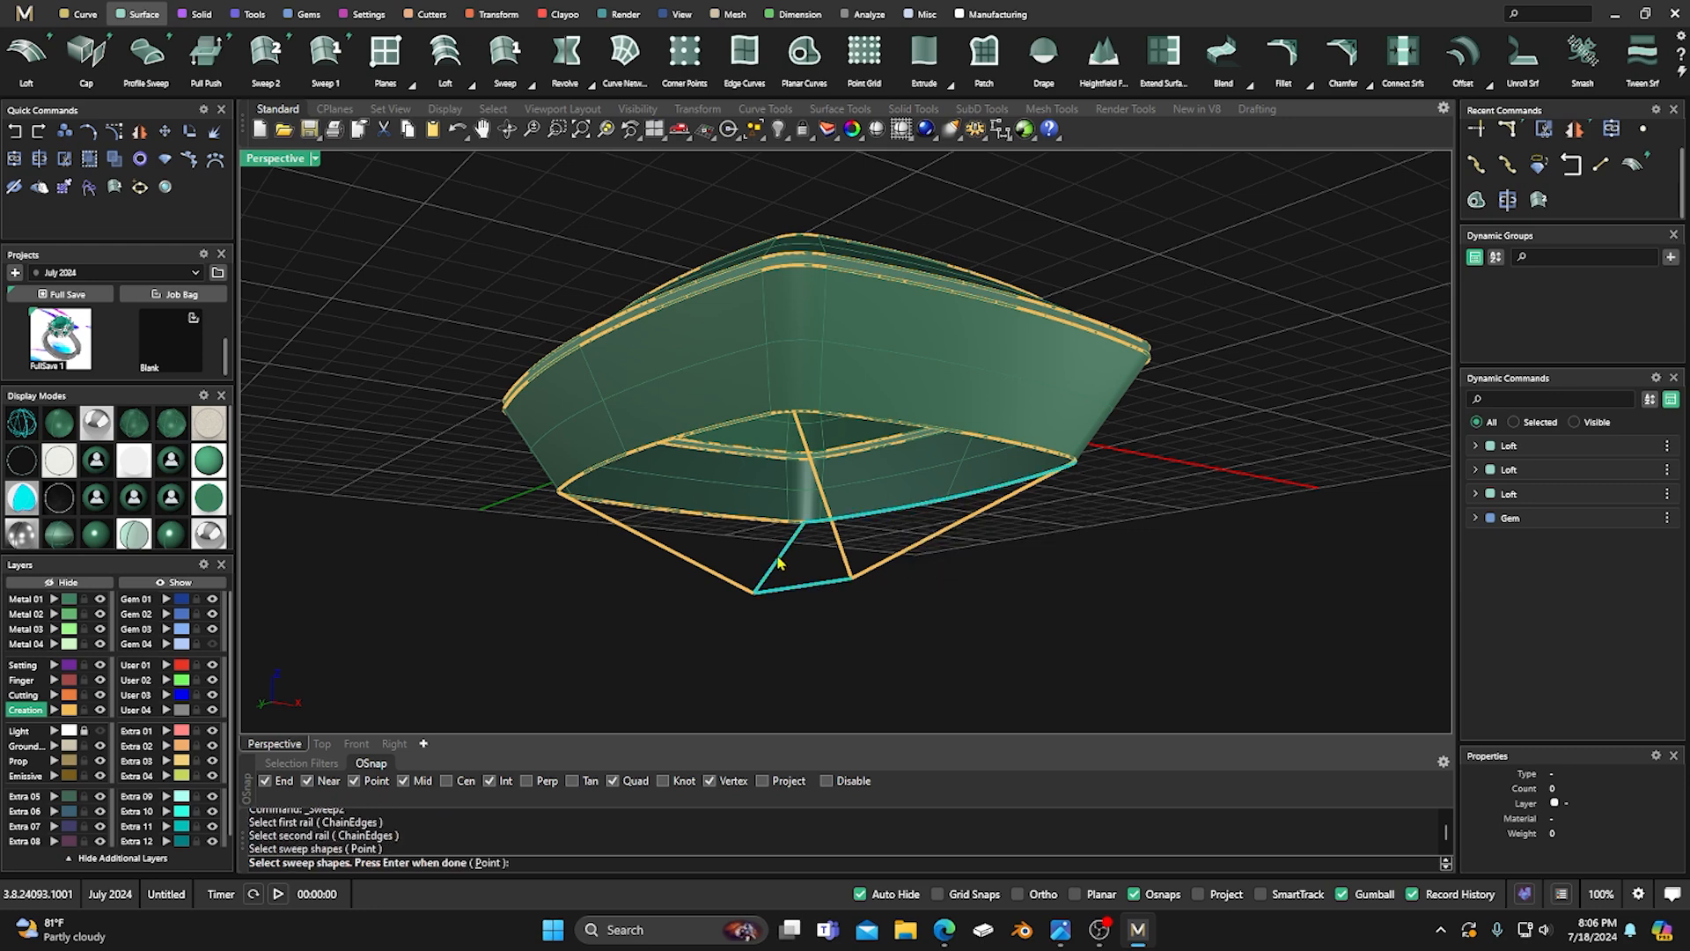
click(911, 553)
key(Return)
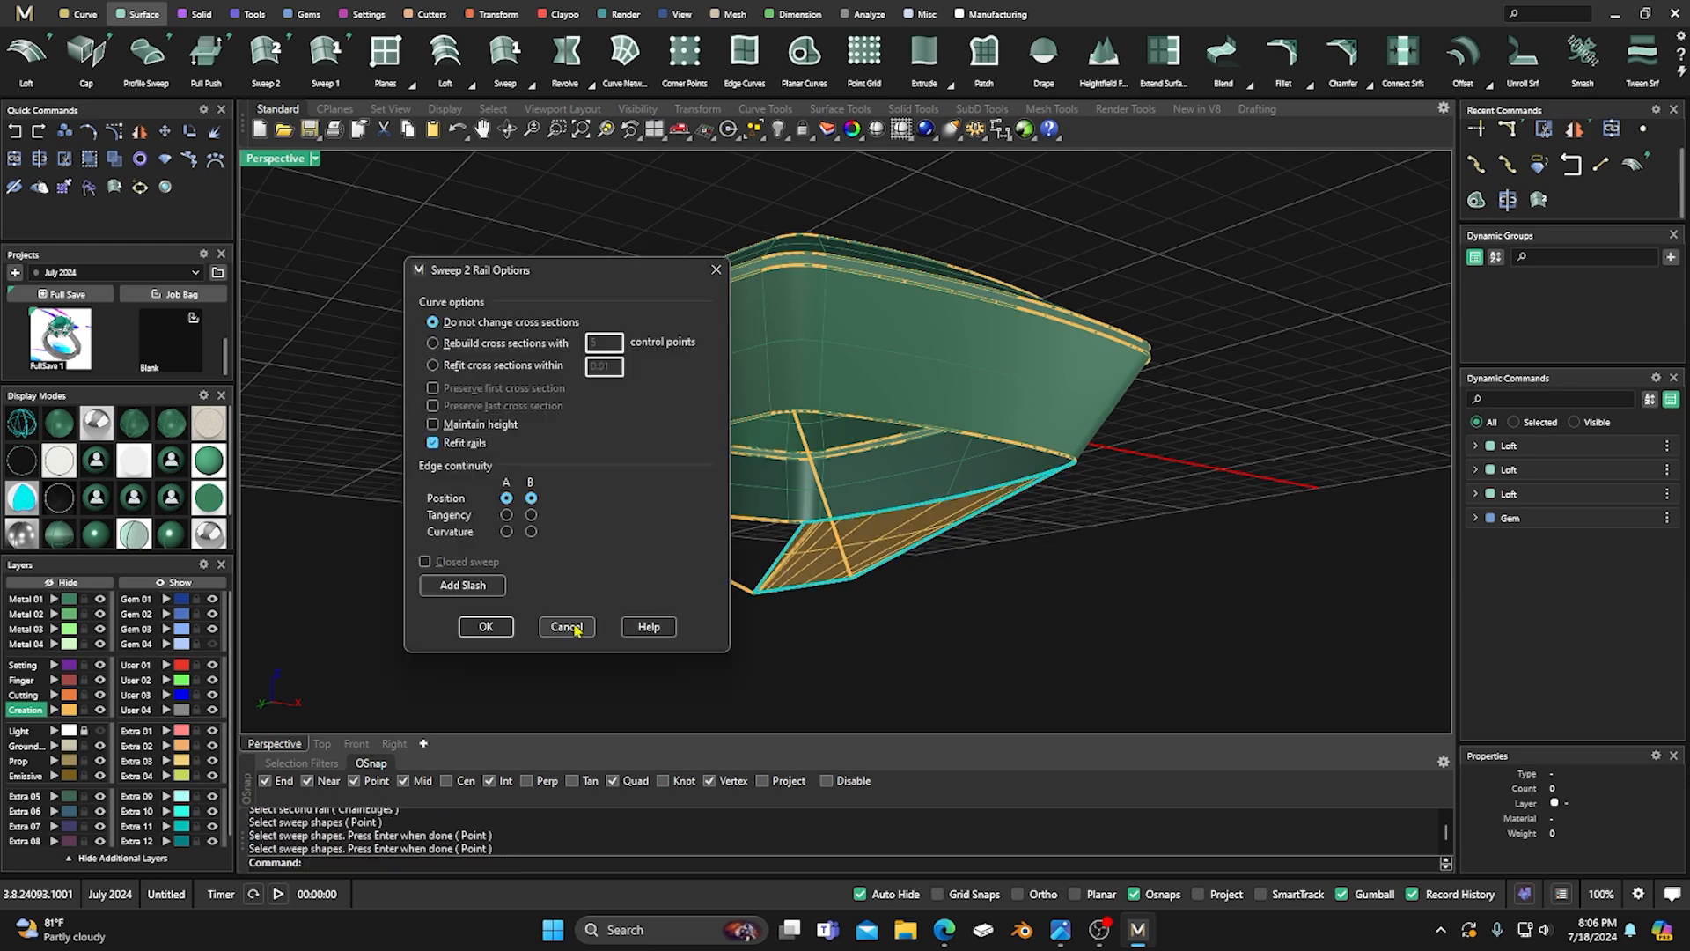
key(Return)
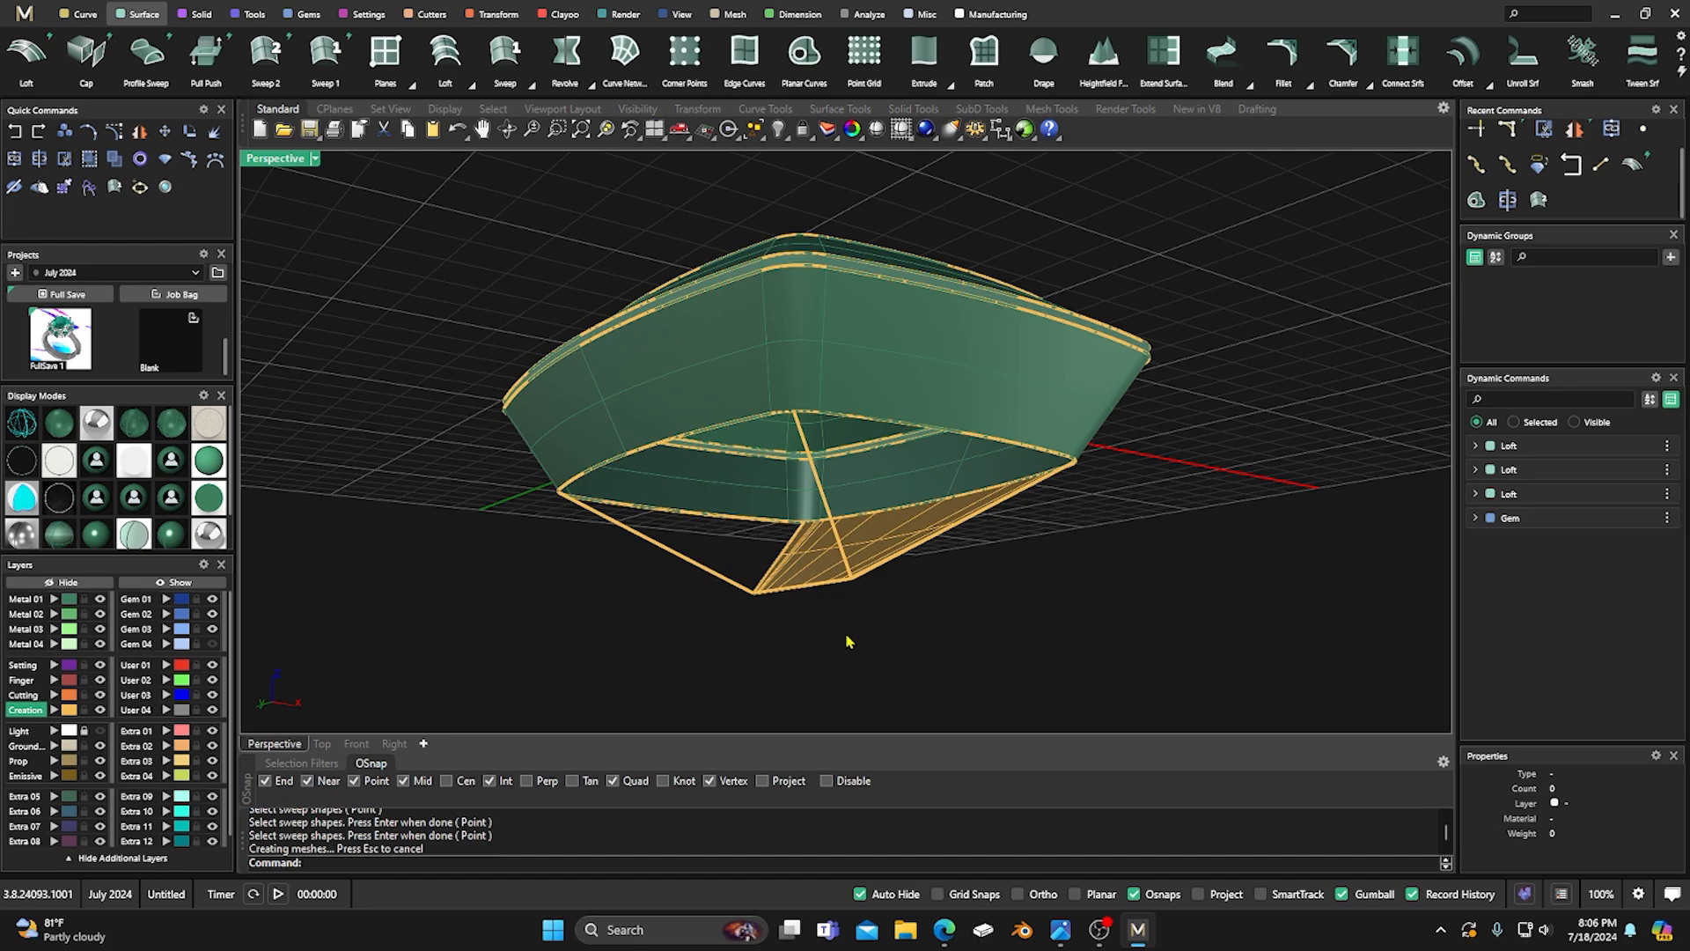
Create the opposite Sweep 2 surface along the other two corner lines, using the far base curve segment and the keel line as cross sections.
key(Return)
click(814, 490)
click(697, 565)
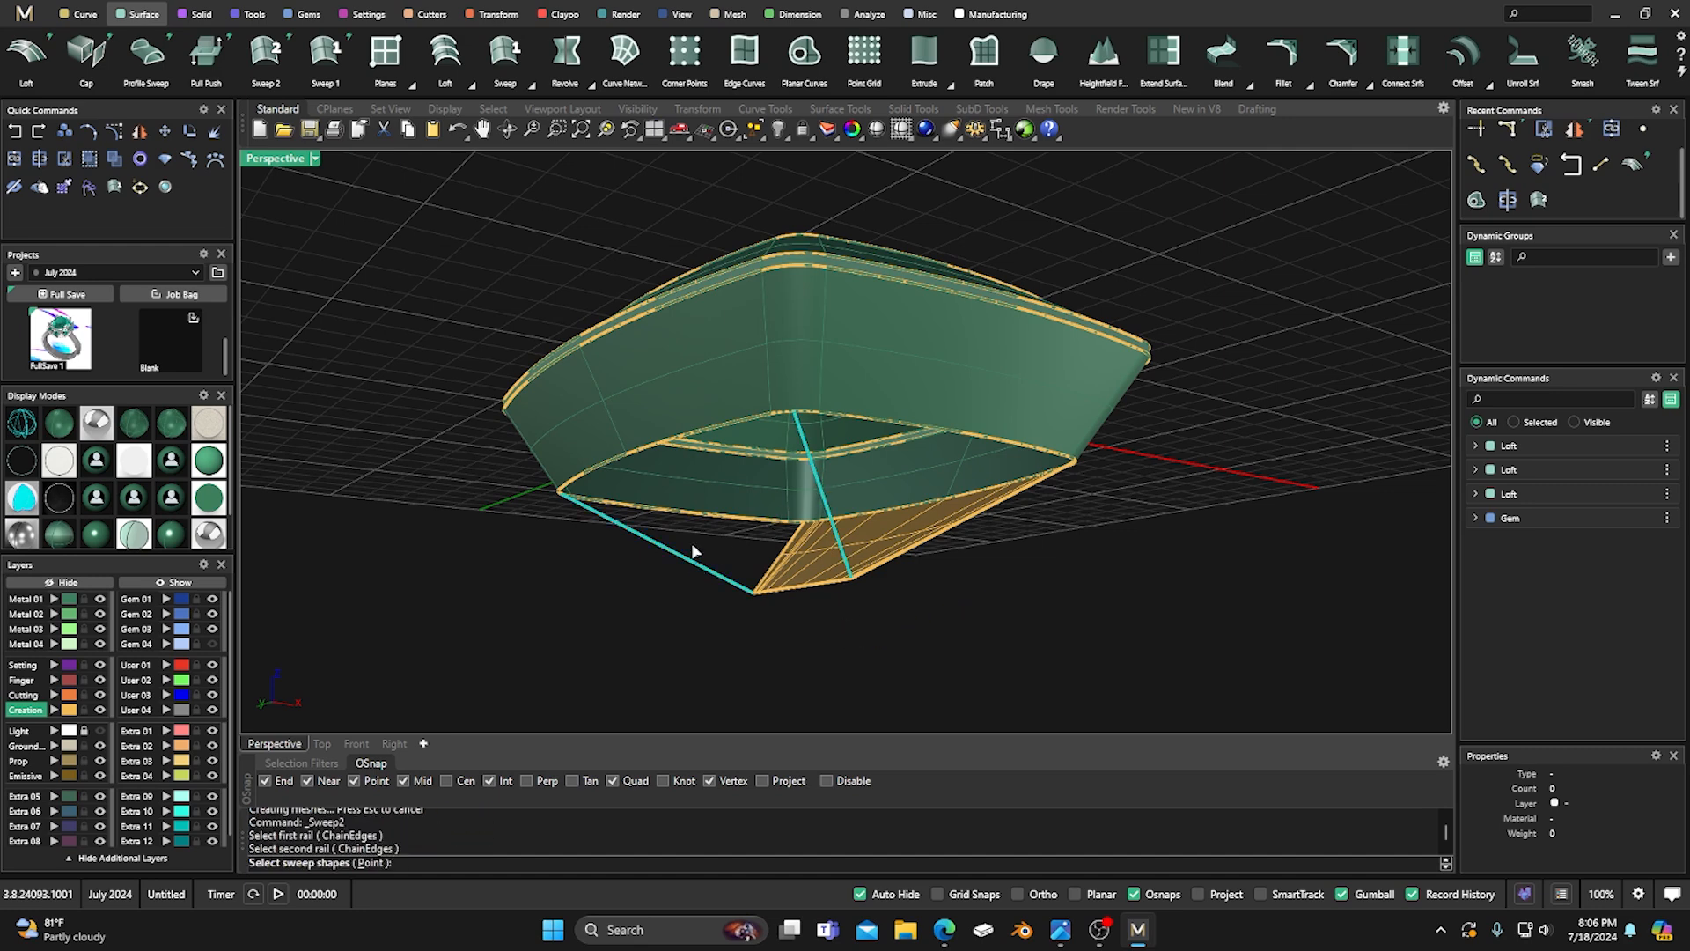
click(694, 444)
click(744, 481)
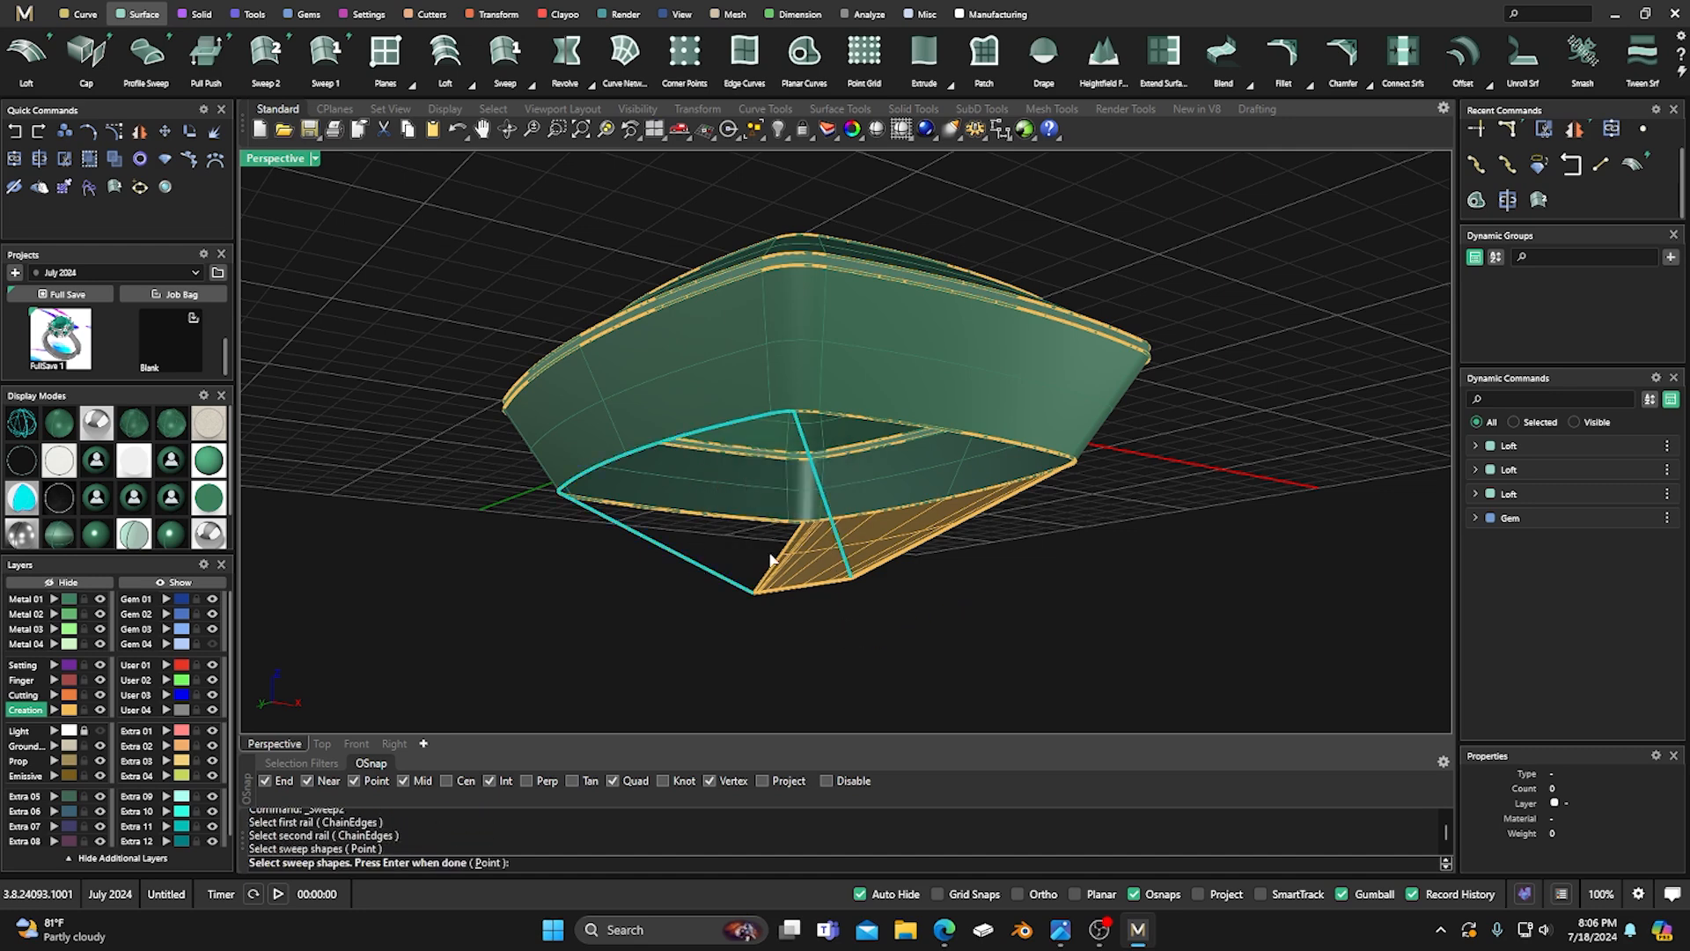
key(Return)
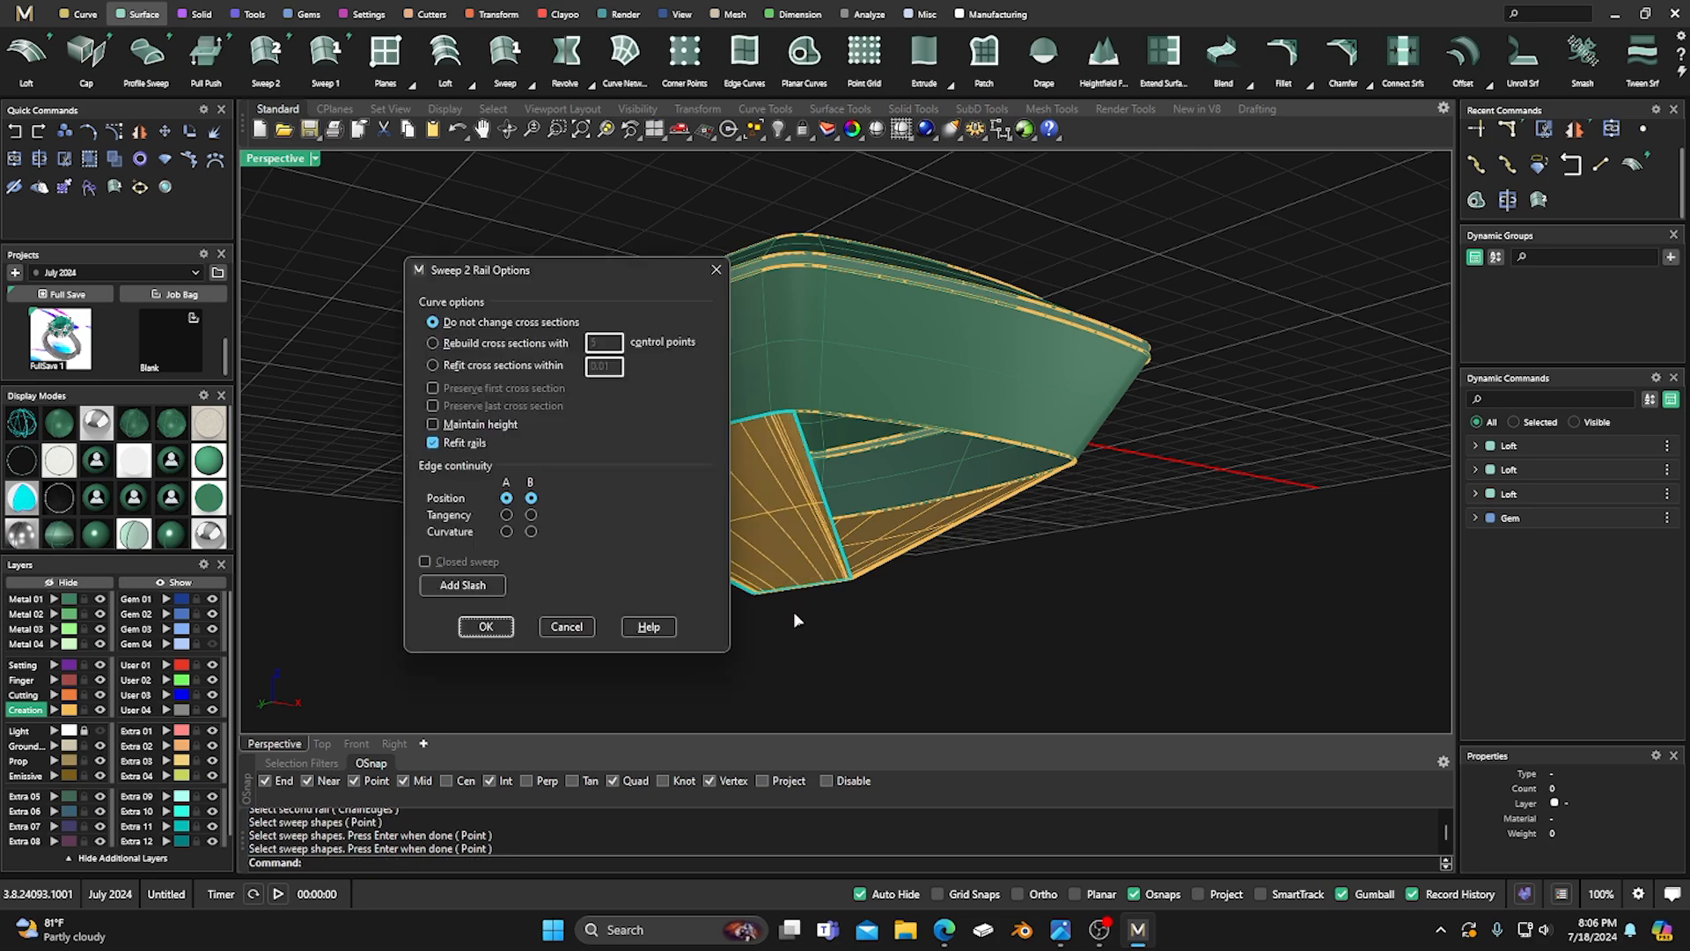
key(Return)
Create a Sweep 2 surface over one open pavilion end, using its two slanted corner lines as rails and the base curve and keel endpoint as shapes.
right_drag(924, 668, 860, 665)
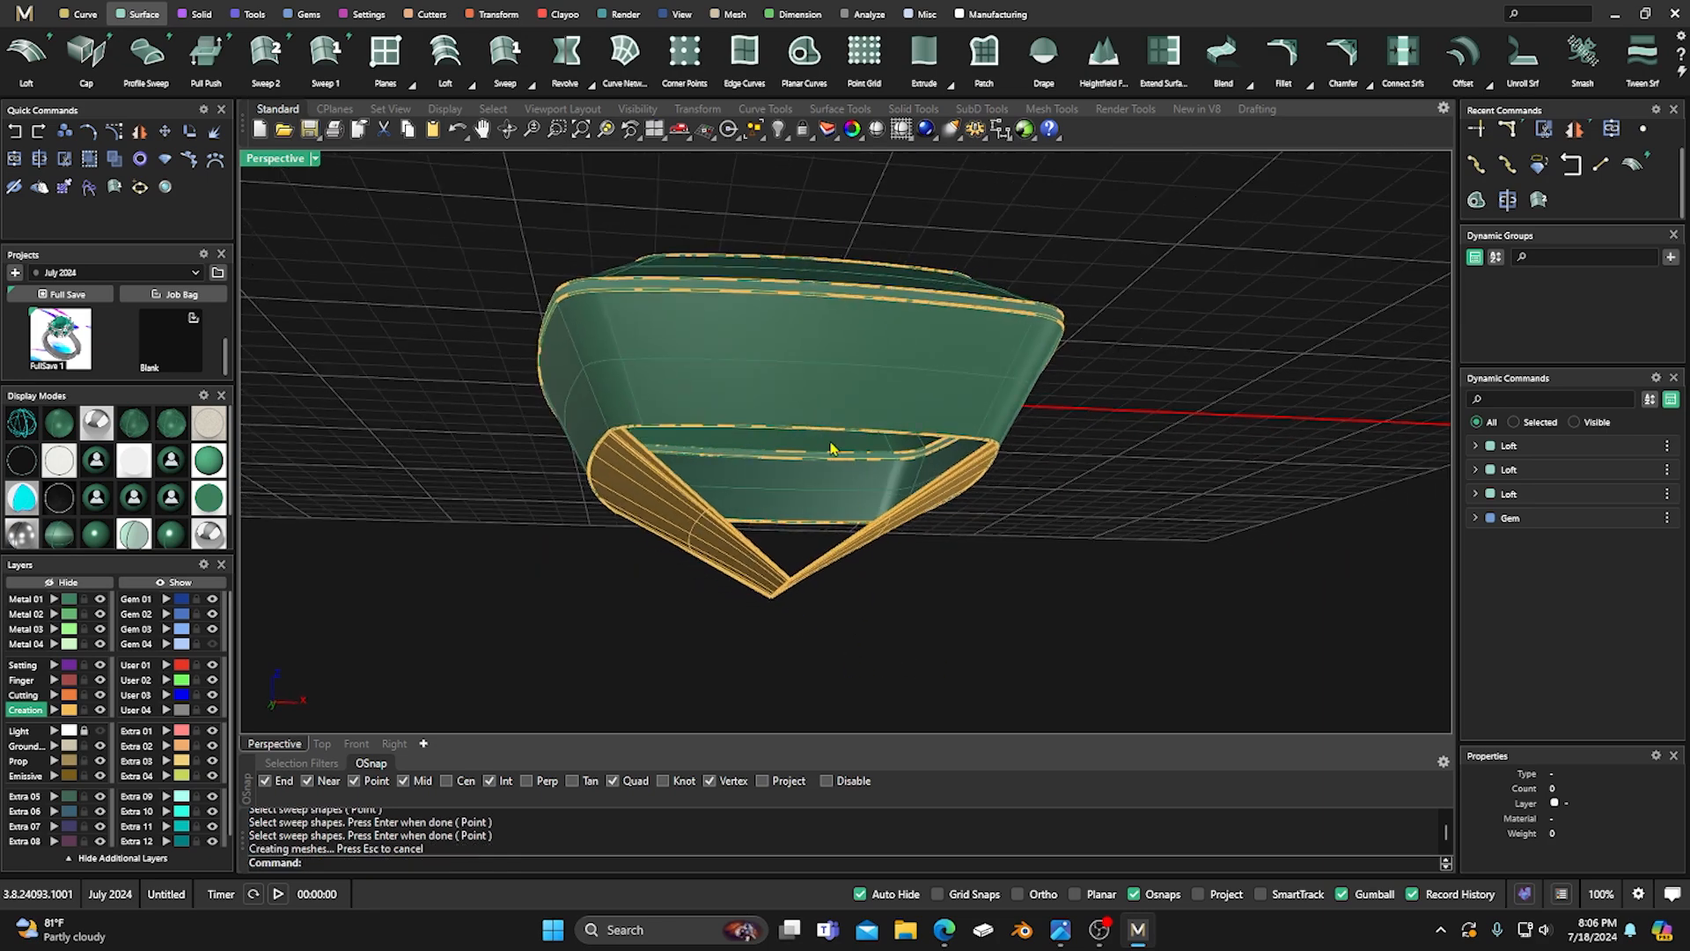
key(Return)
click(532, 85)
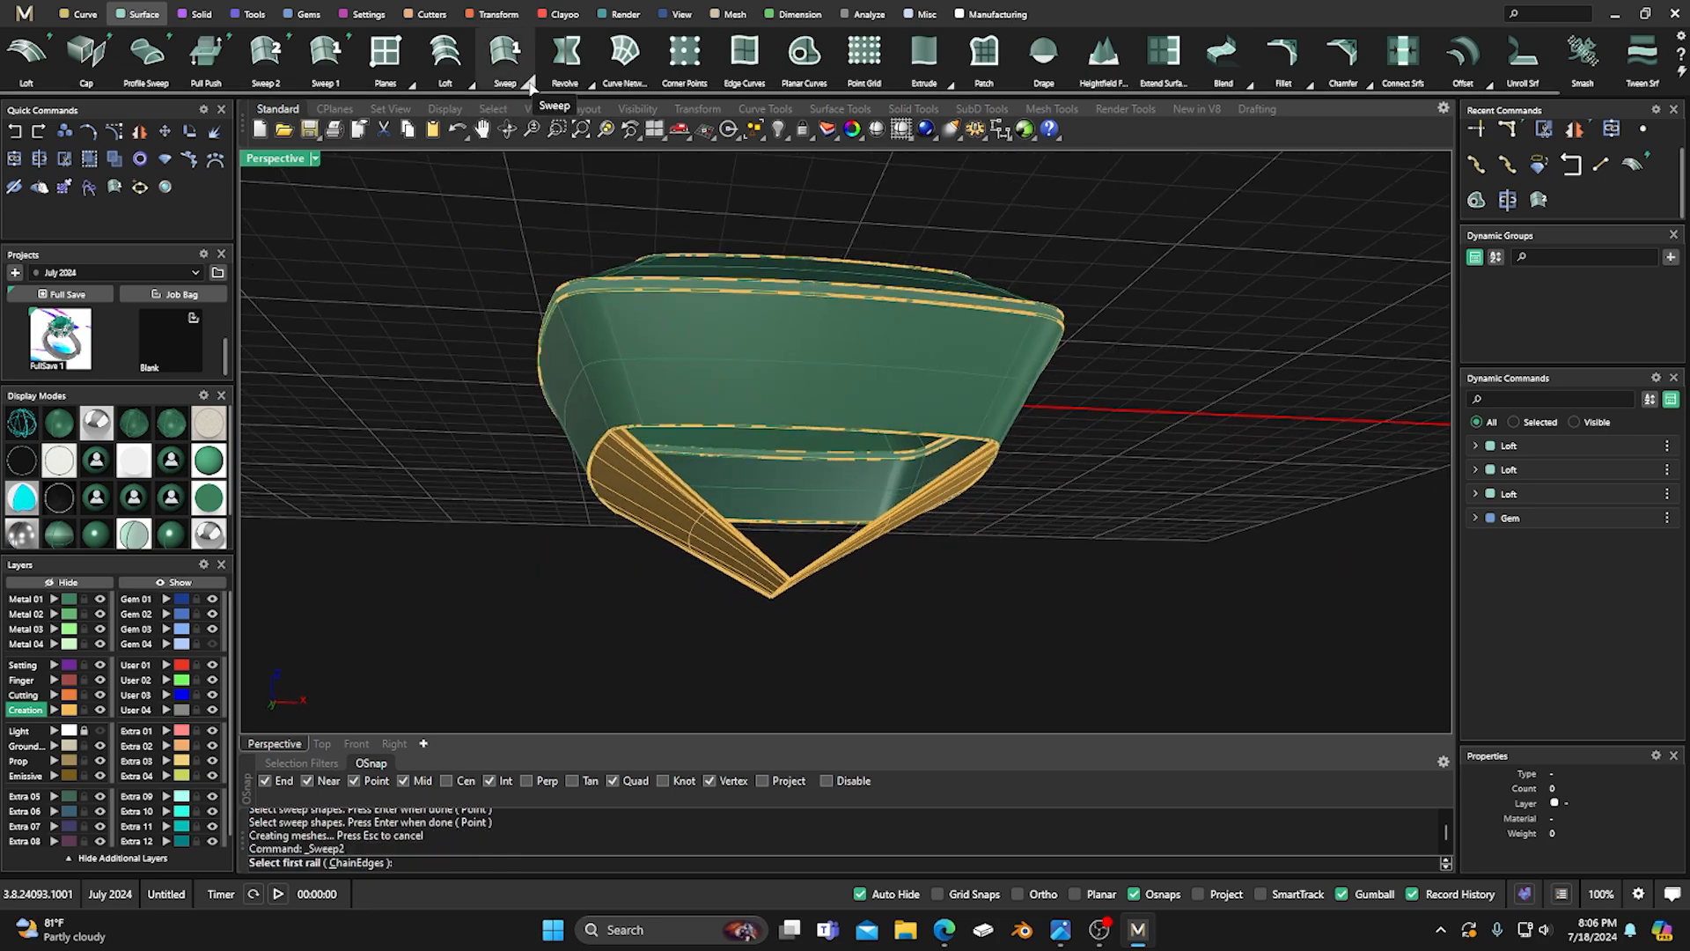
click(519, 106)
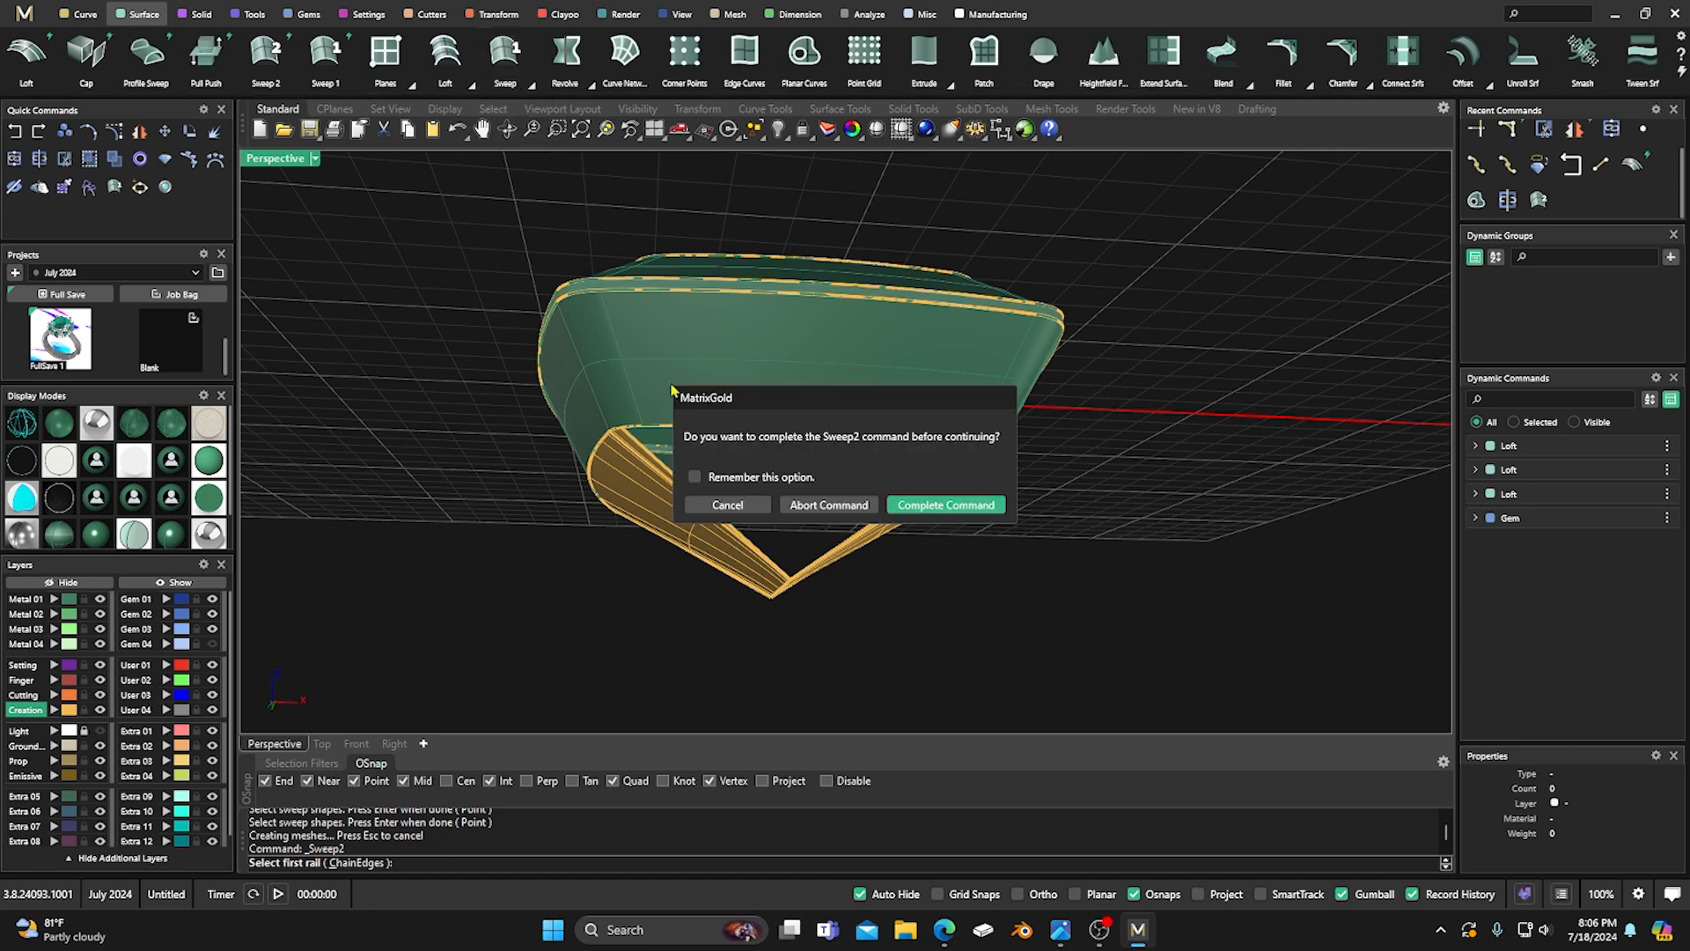
click(822, 508)
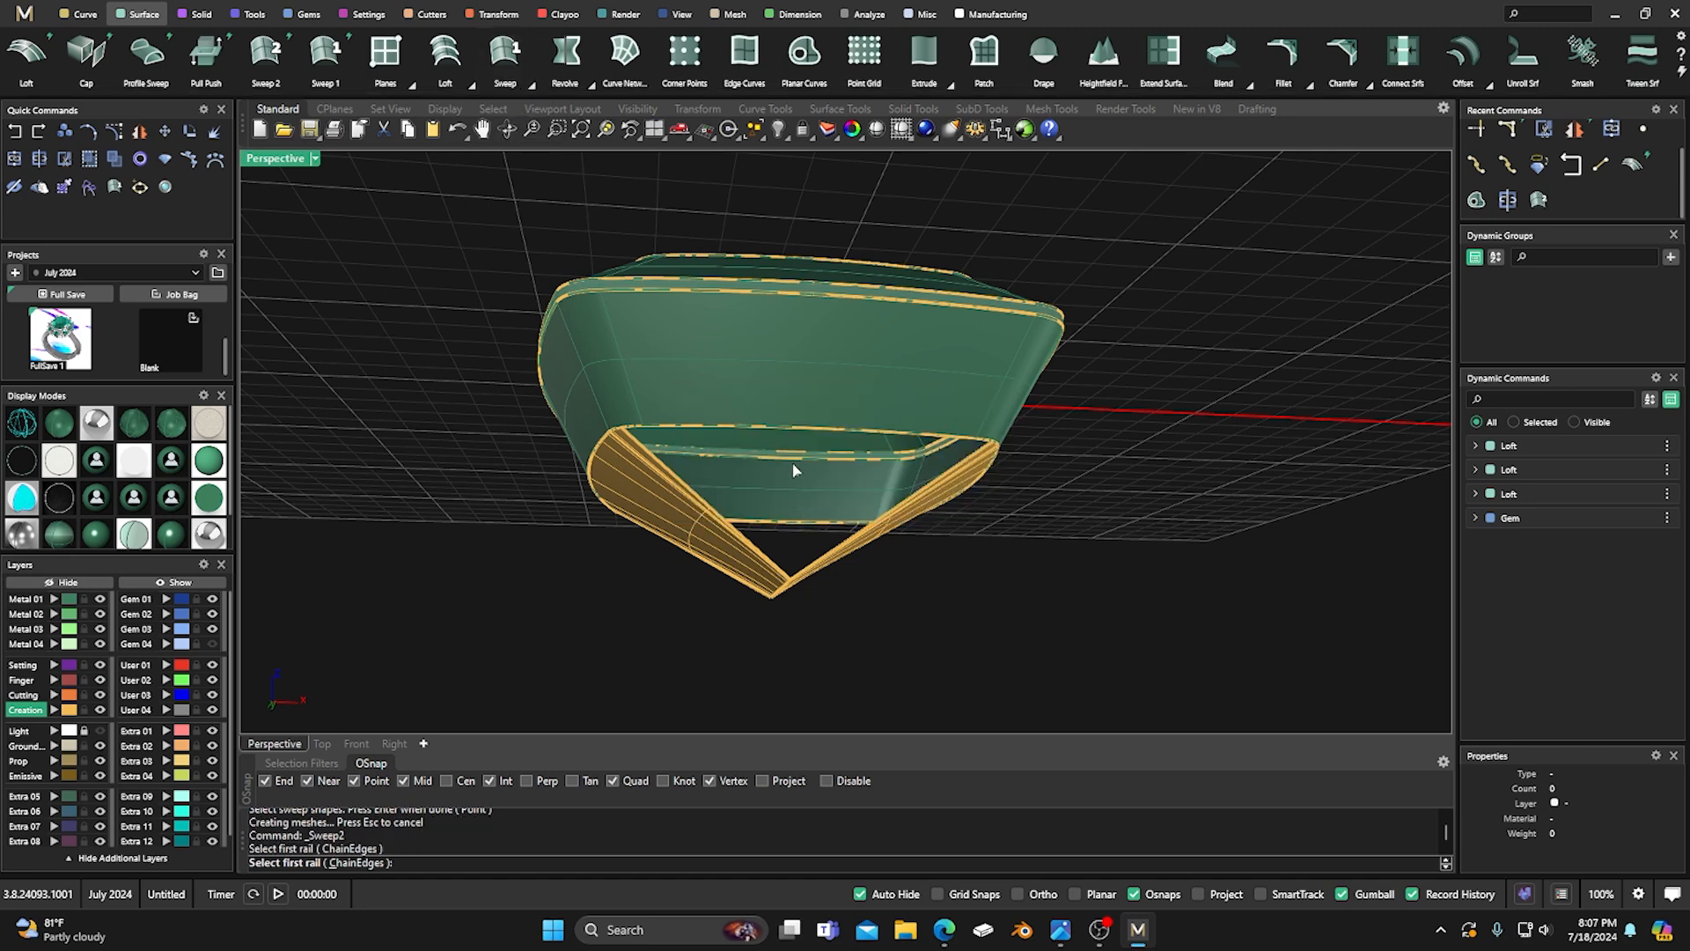
click(798, 438)
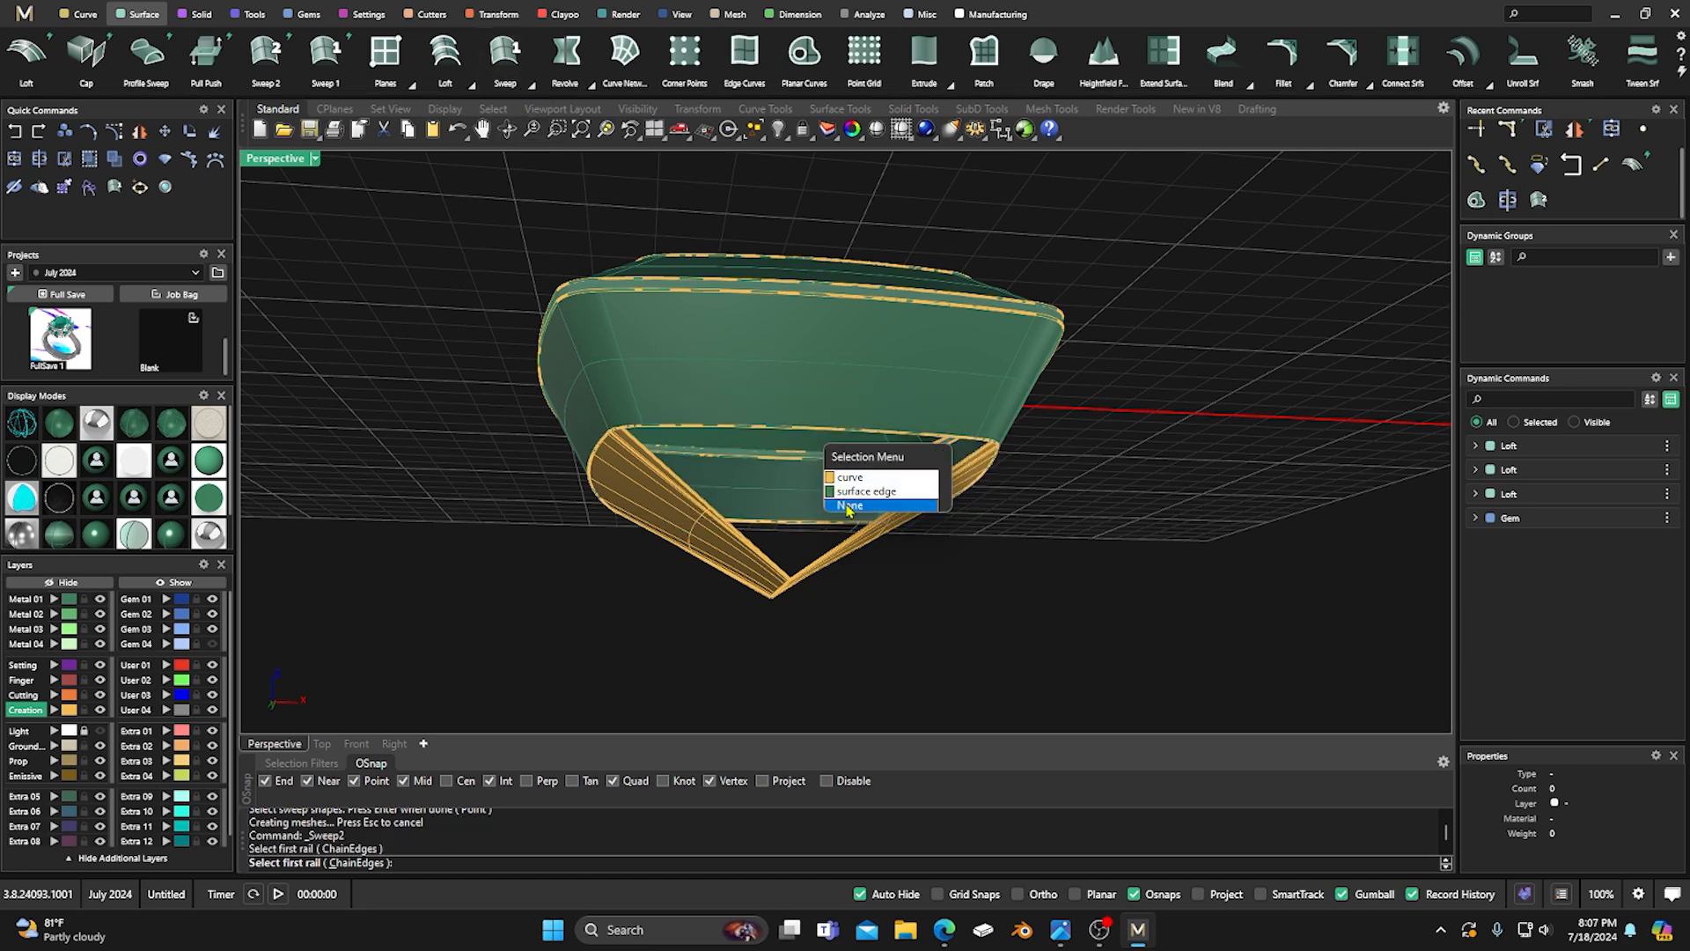
click(733, 527)
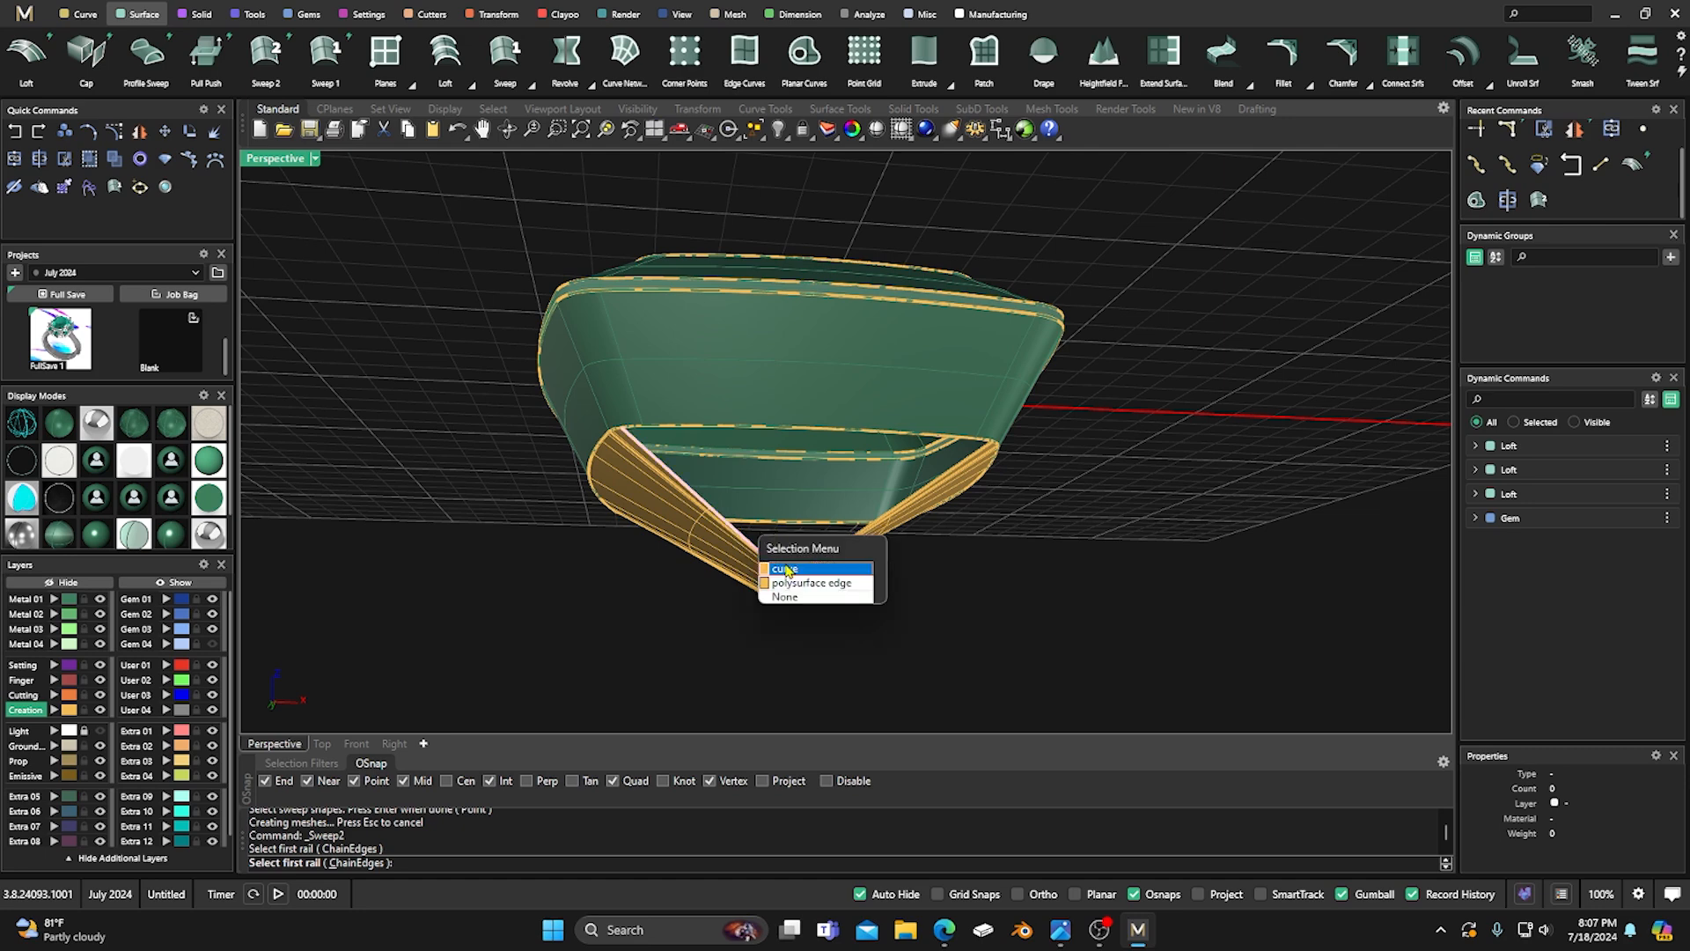
click(788, 570)
click(847, 546)
click(928, 588)
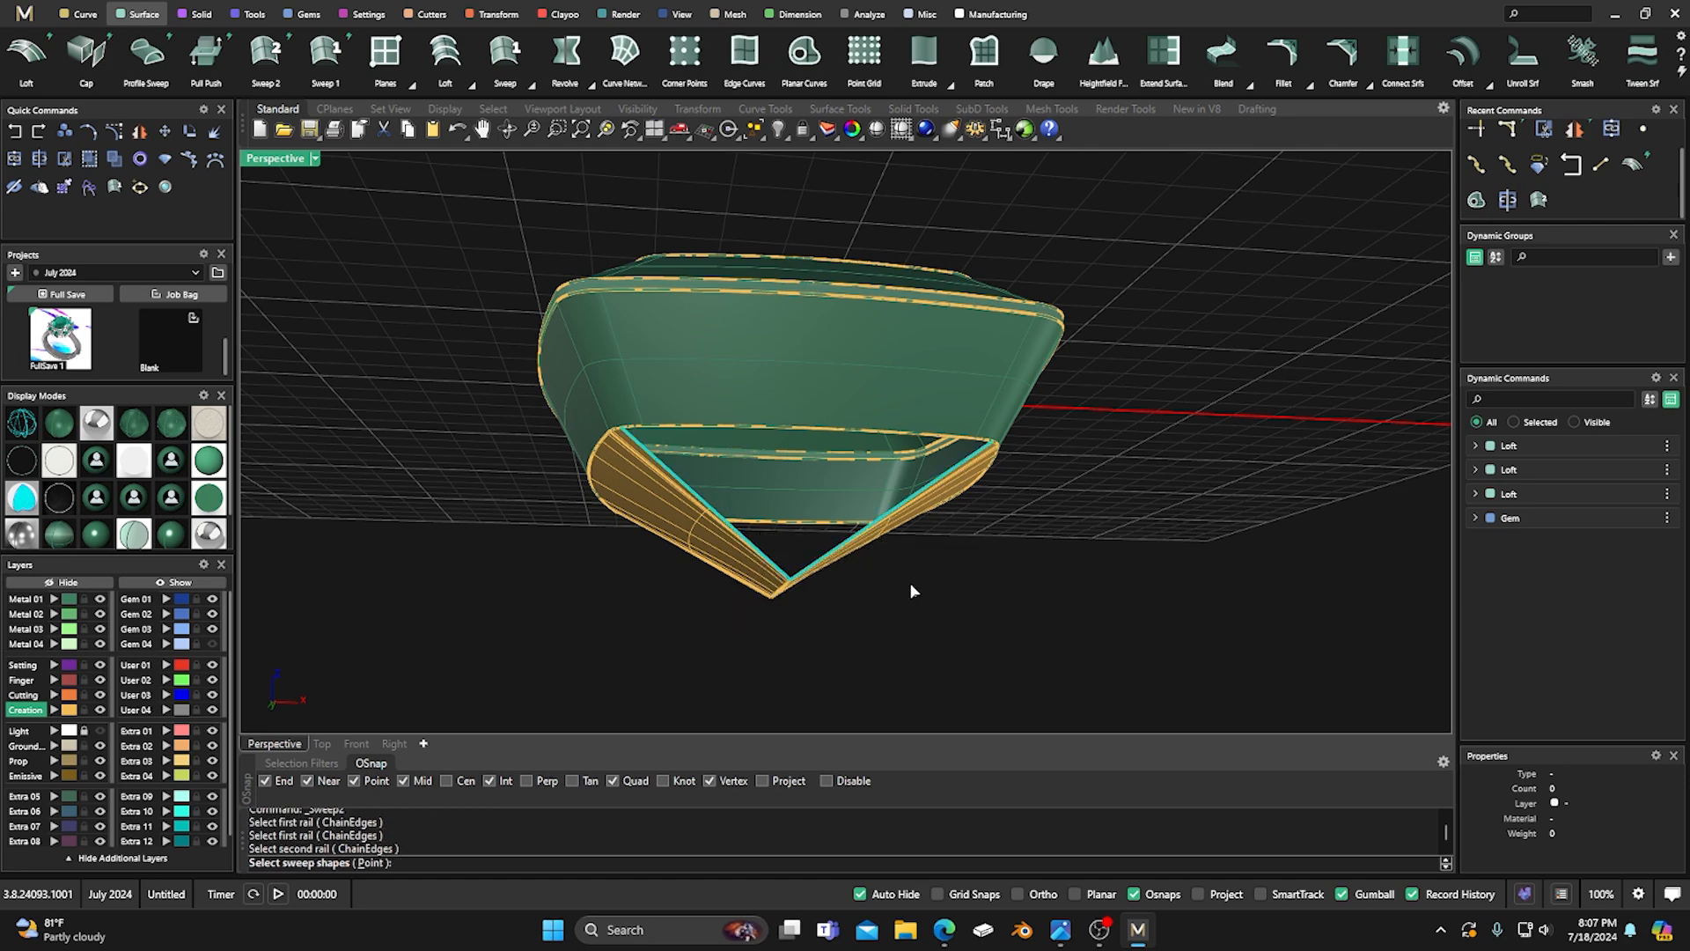
click(819, 437)
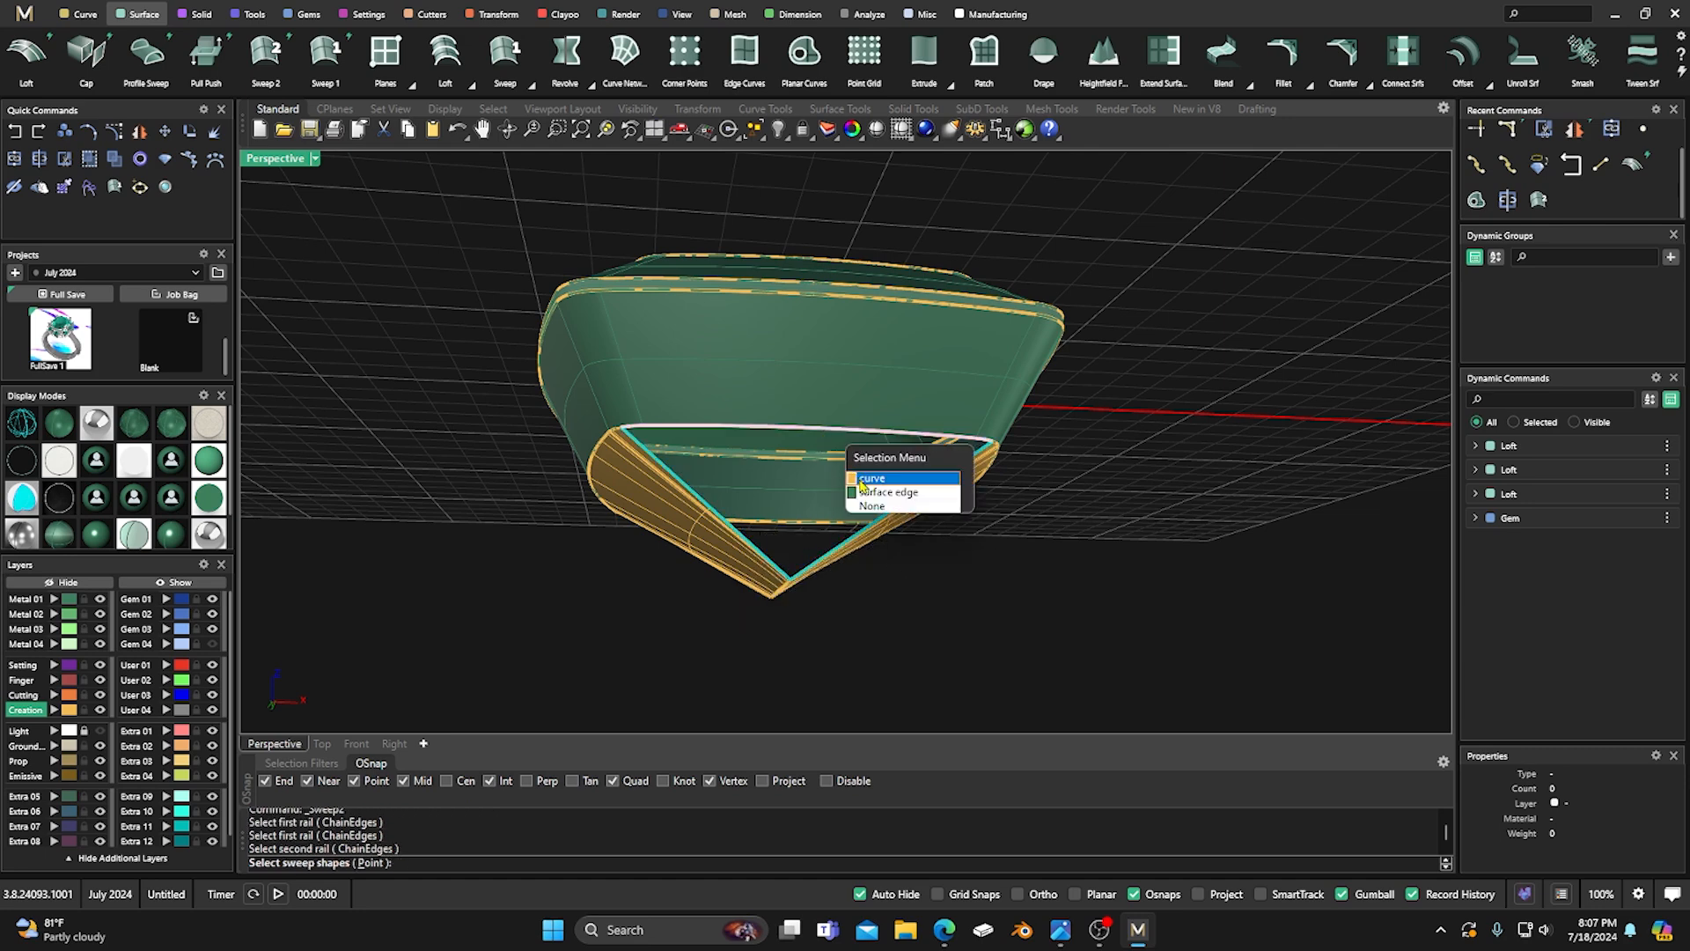
click(872, 478)
click(490, 863)
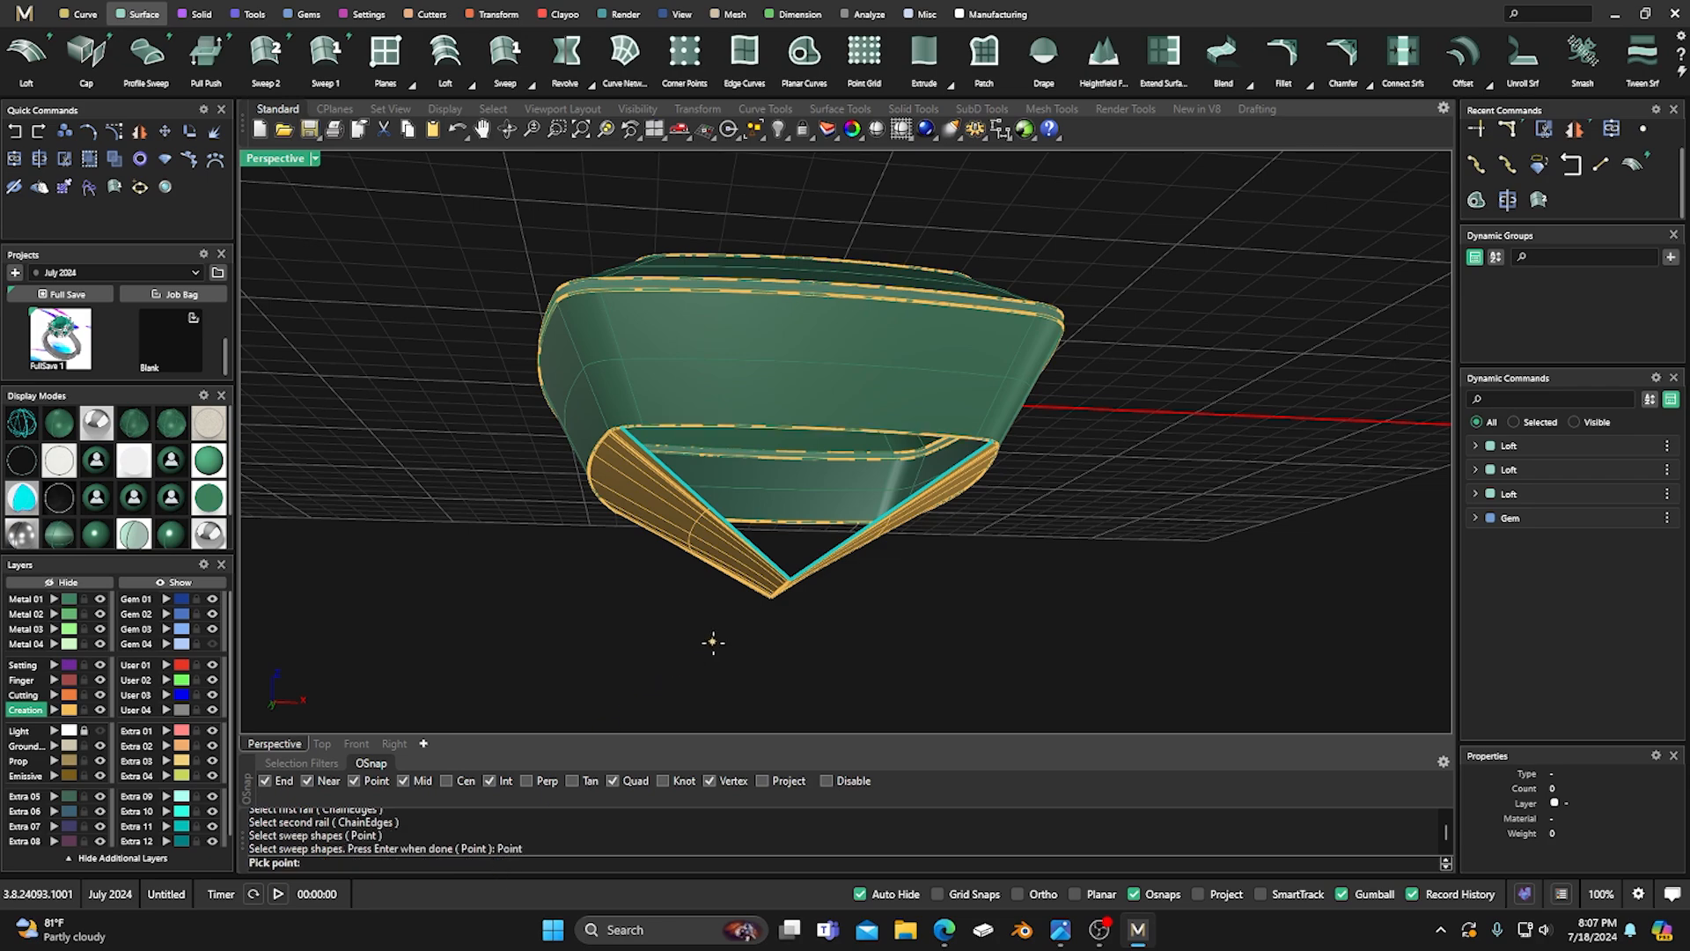
right_drag(712, 640, 732, 690)
click(810, 624)
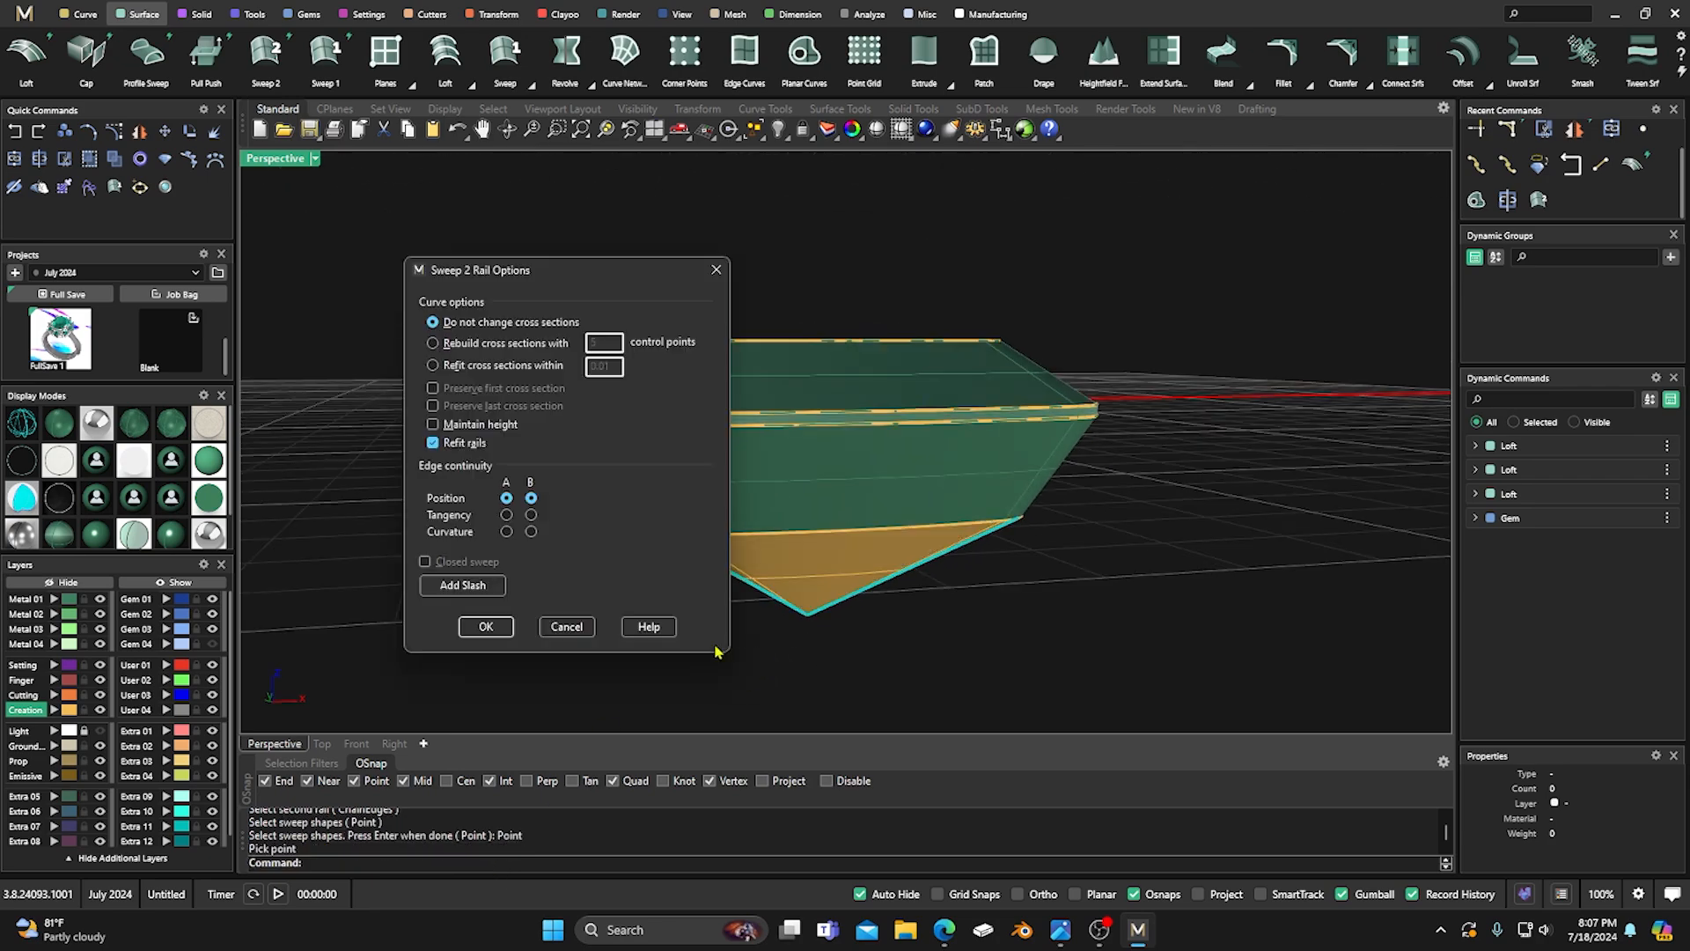
click(485, 626)
Close the opposite pavilion end with a Sweep 2 surface between its slanted corner lines, from the base curve segment to the keel endpoint.
right_drag(540, 649, 799, 630)
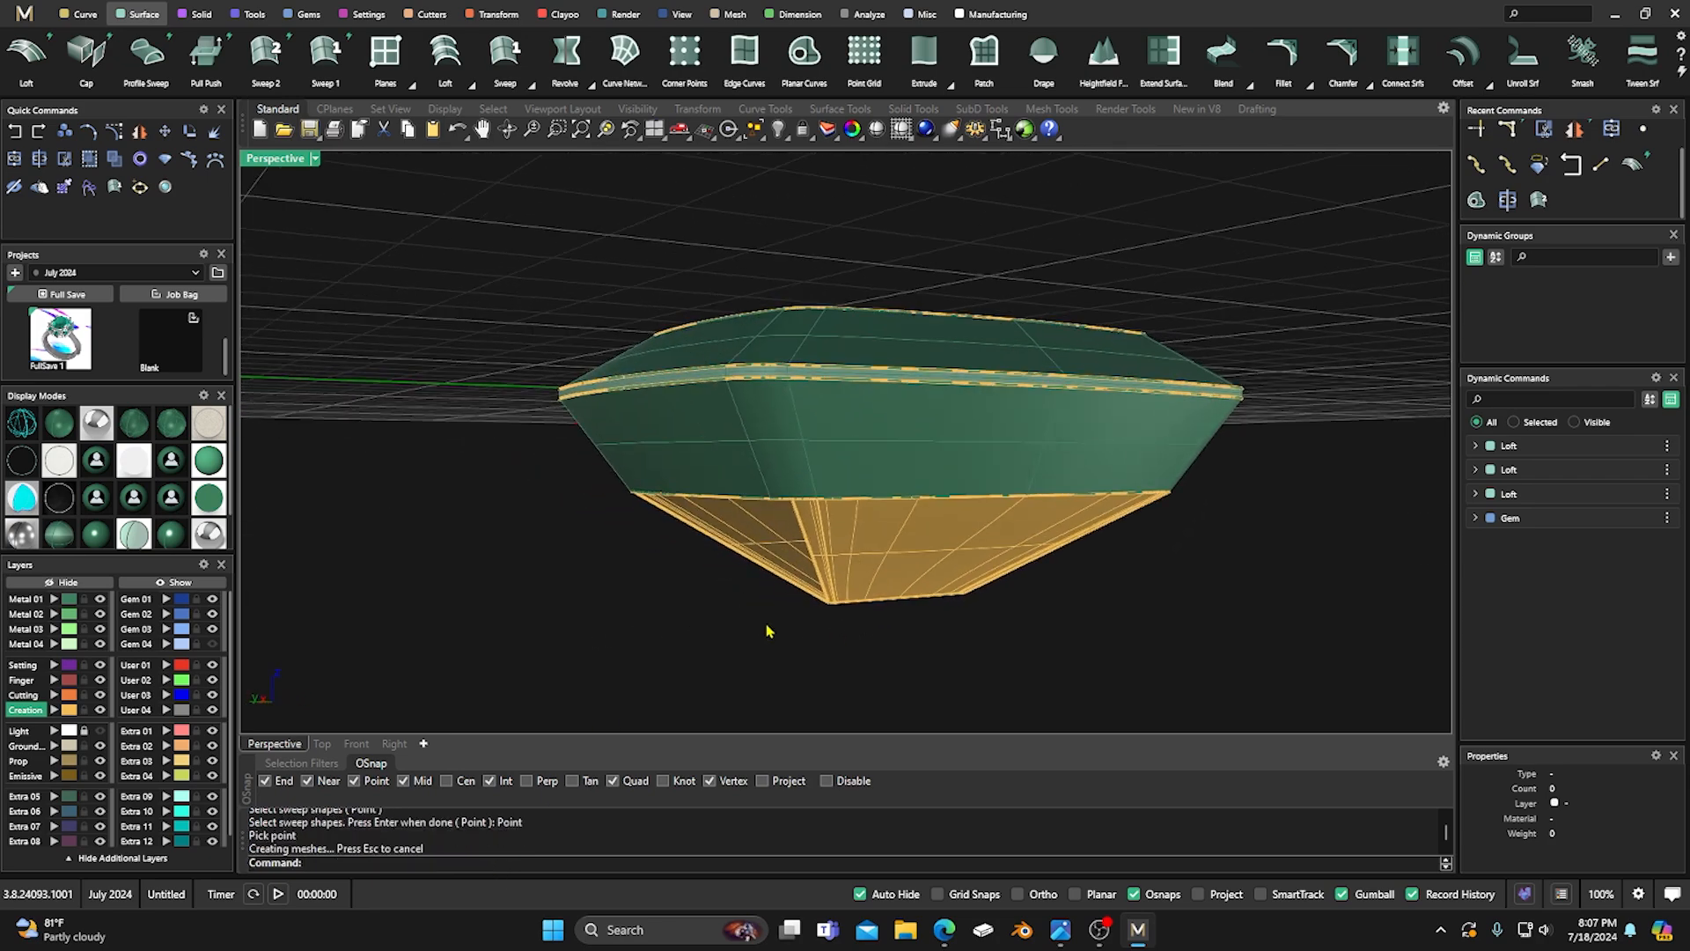
key(Return)
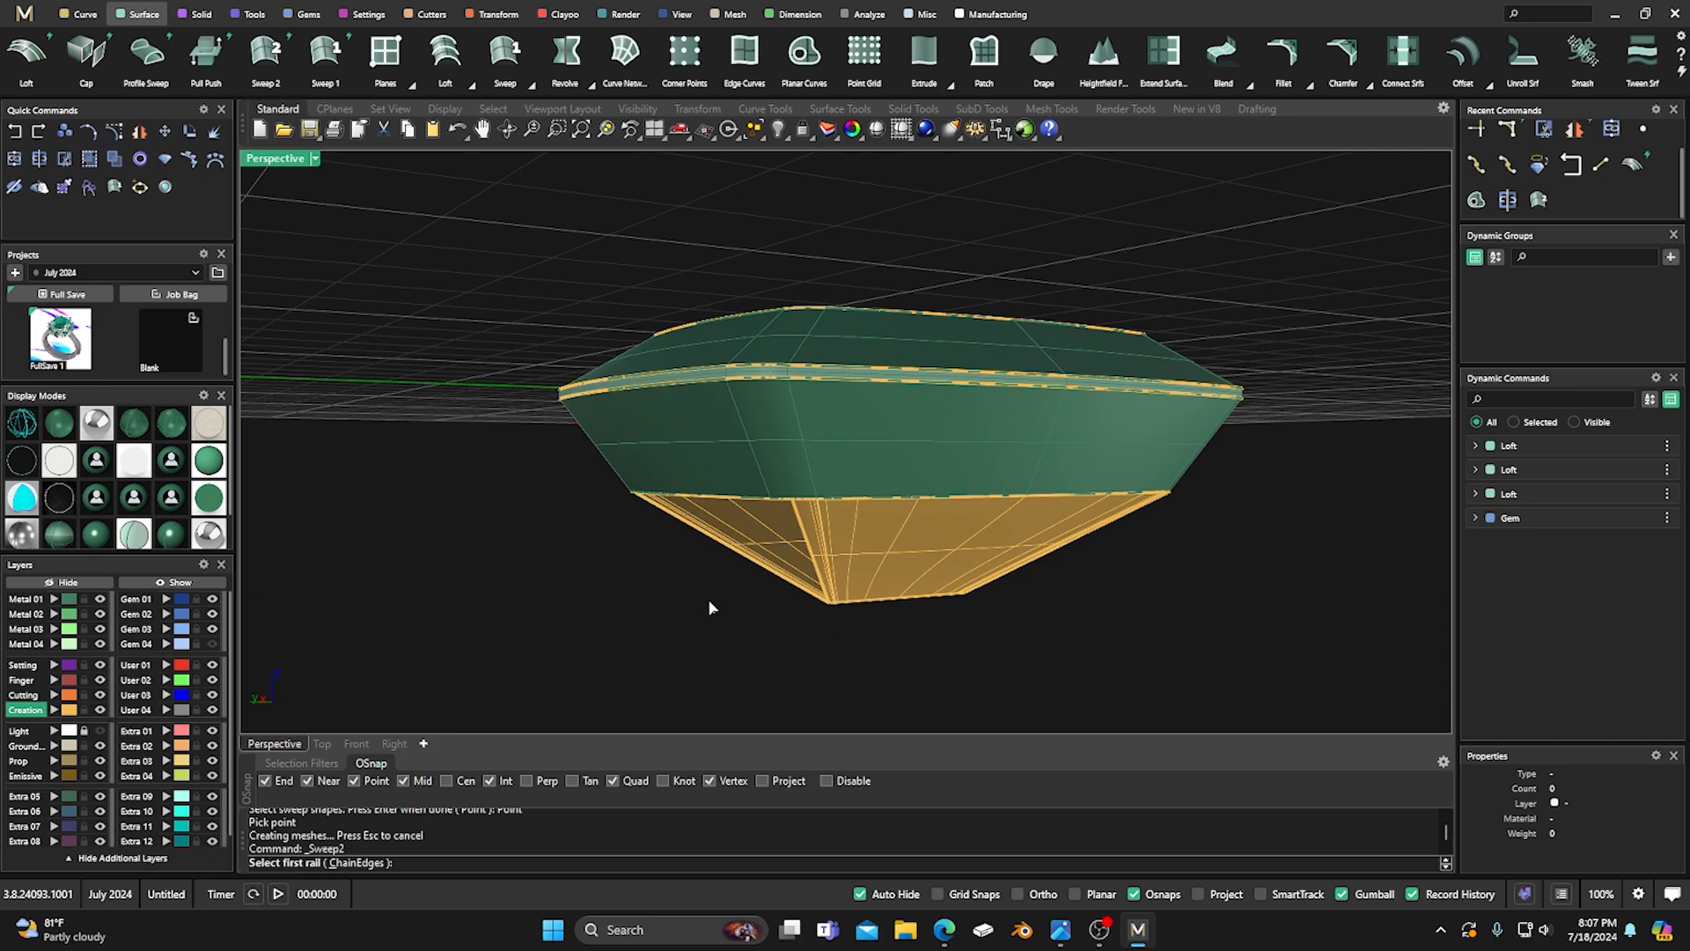
click(799, 532)
click(836, 577)
right_drag(744, 559, 844, 588)
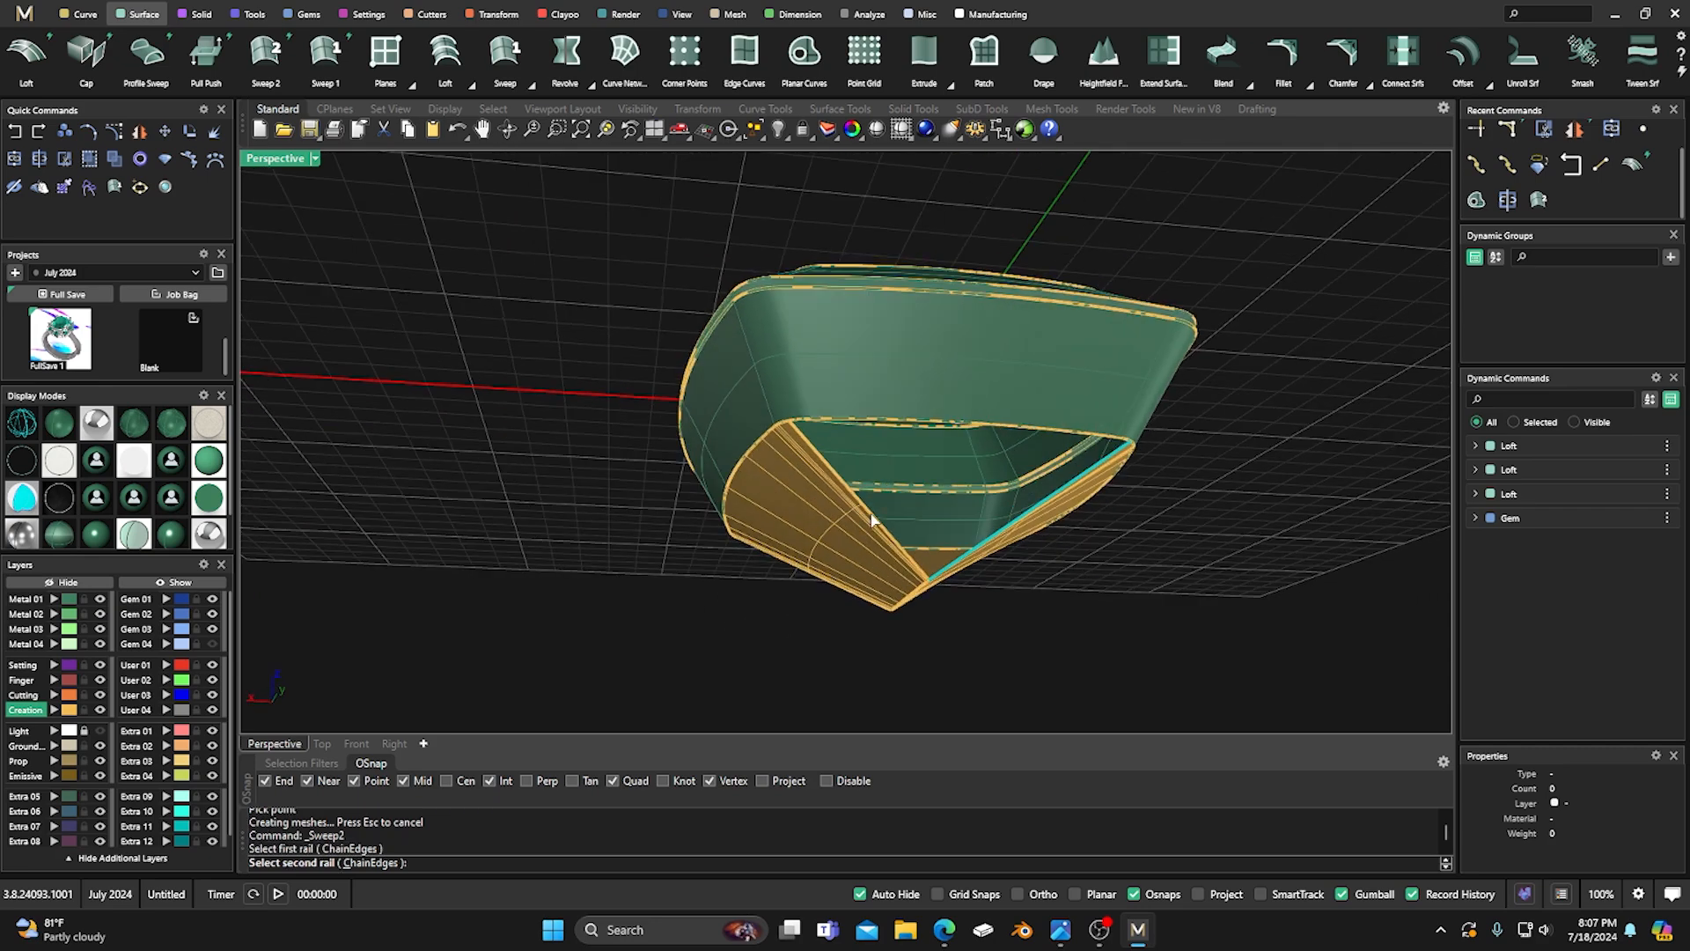
click(883, 542)
click(916, 561)
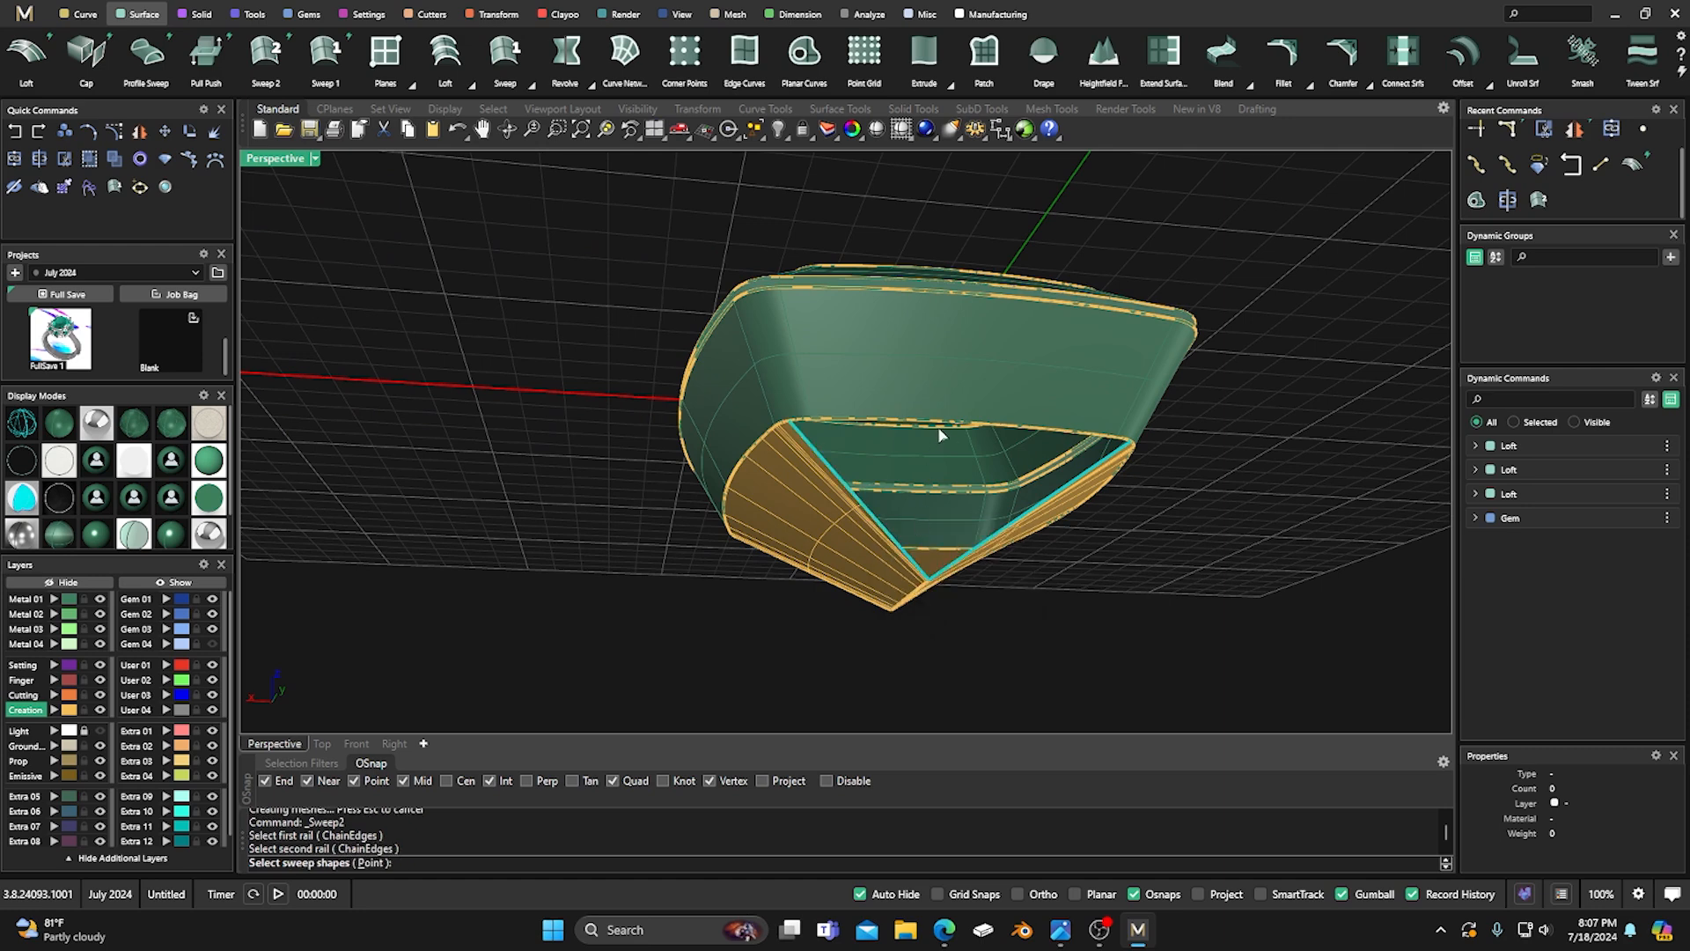
click(1043, 432)
click(1083, 476)
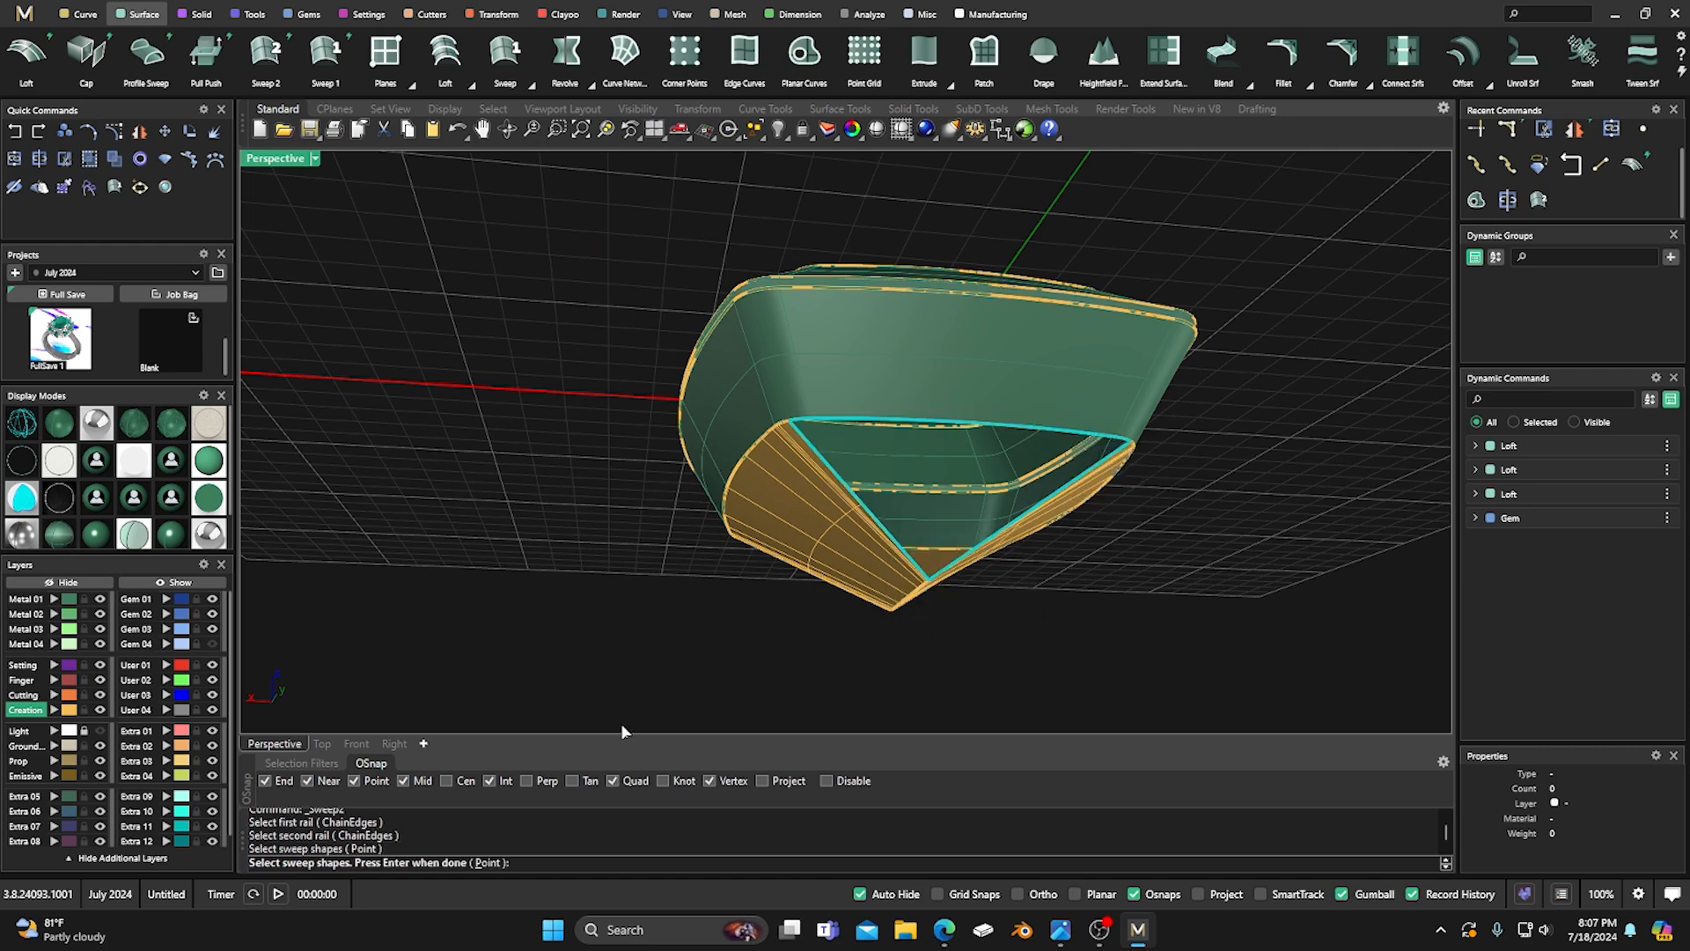
click(495, 862)
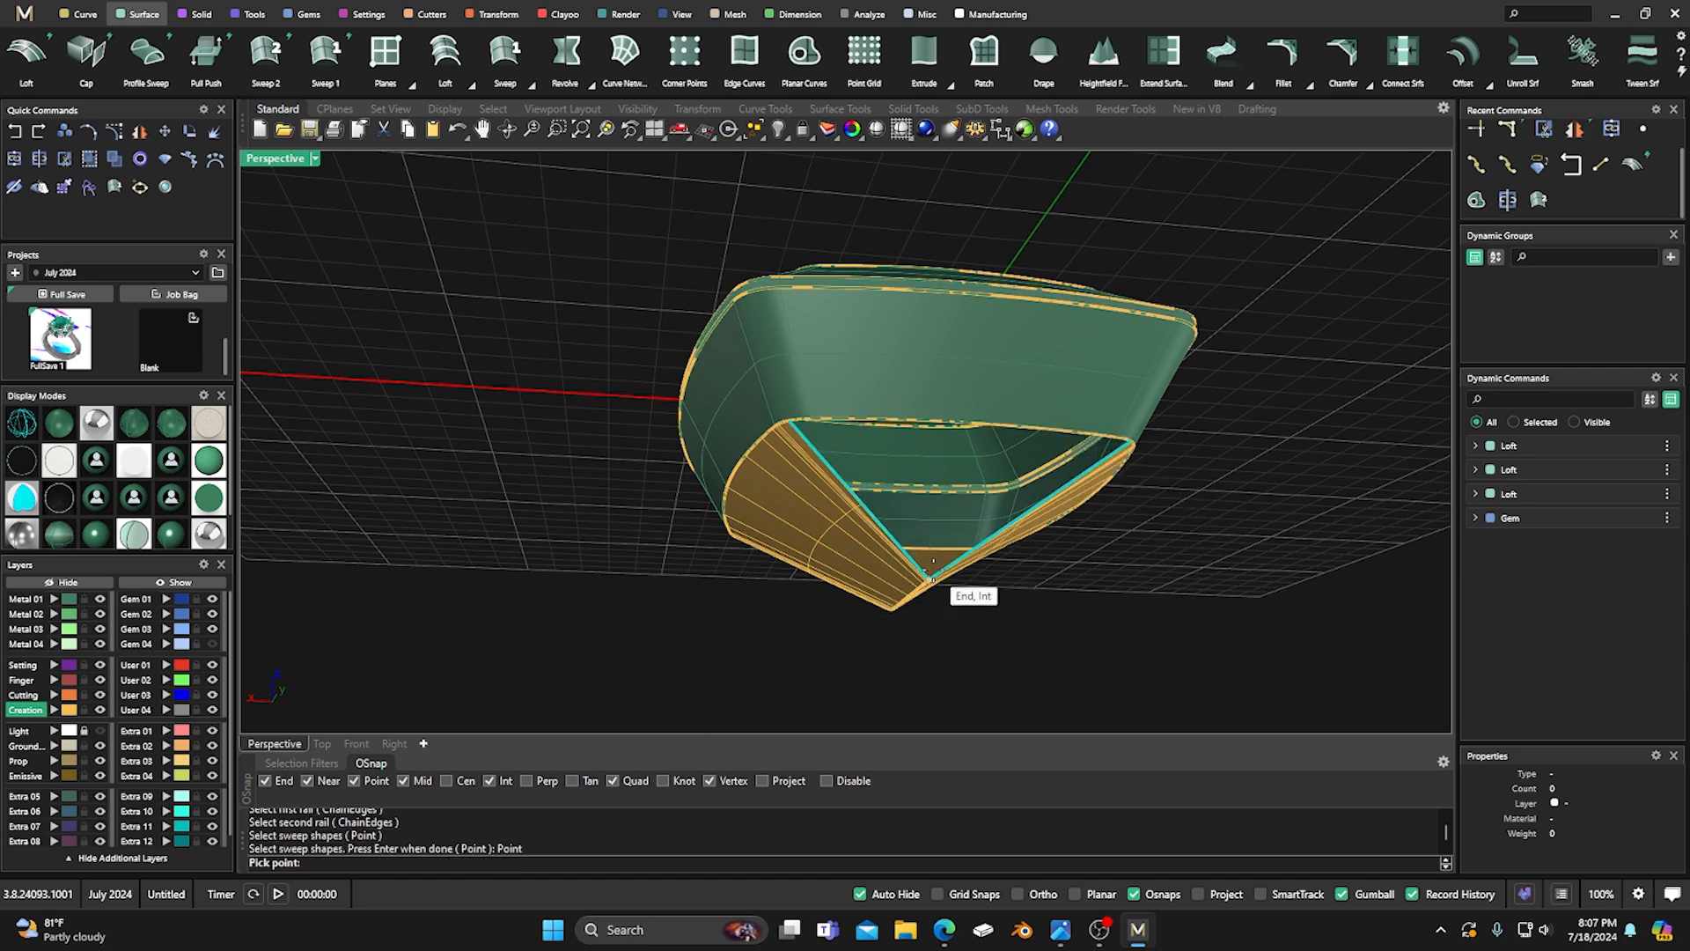
click(926, 578)
click(485, 626)
Join all of the gem's surfaces and curves and accept the history warning.
right_drag(634, 532, 568, 678)
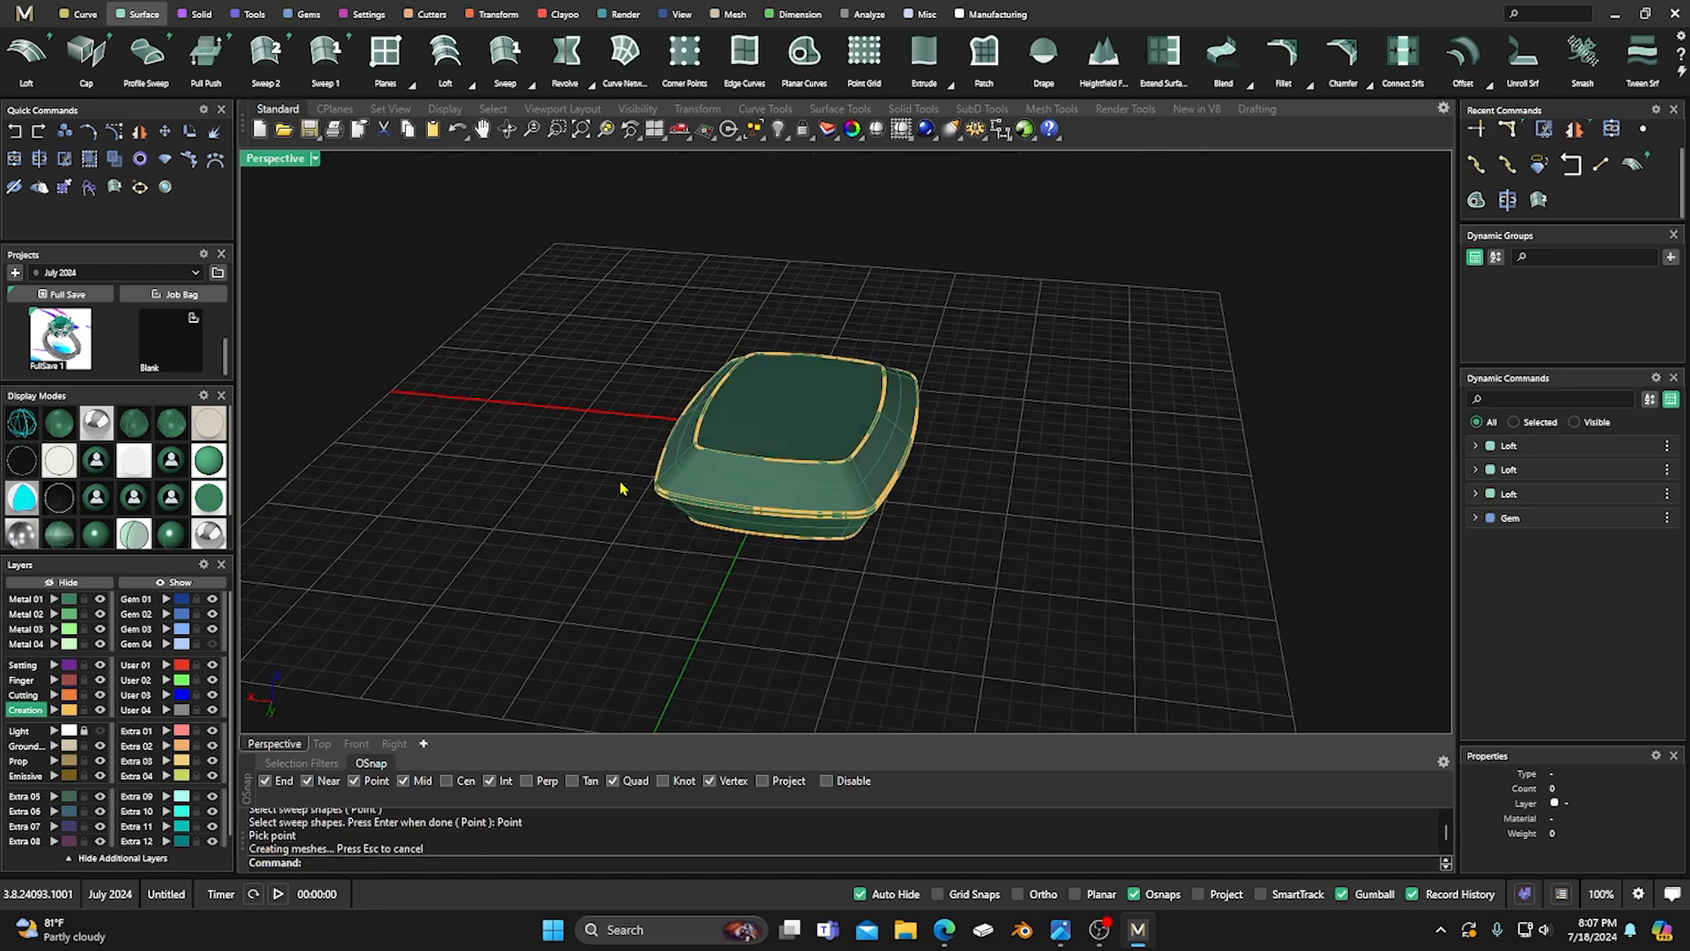
drag(559, 286, 951, 629)
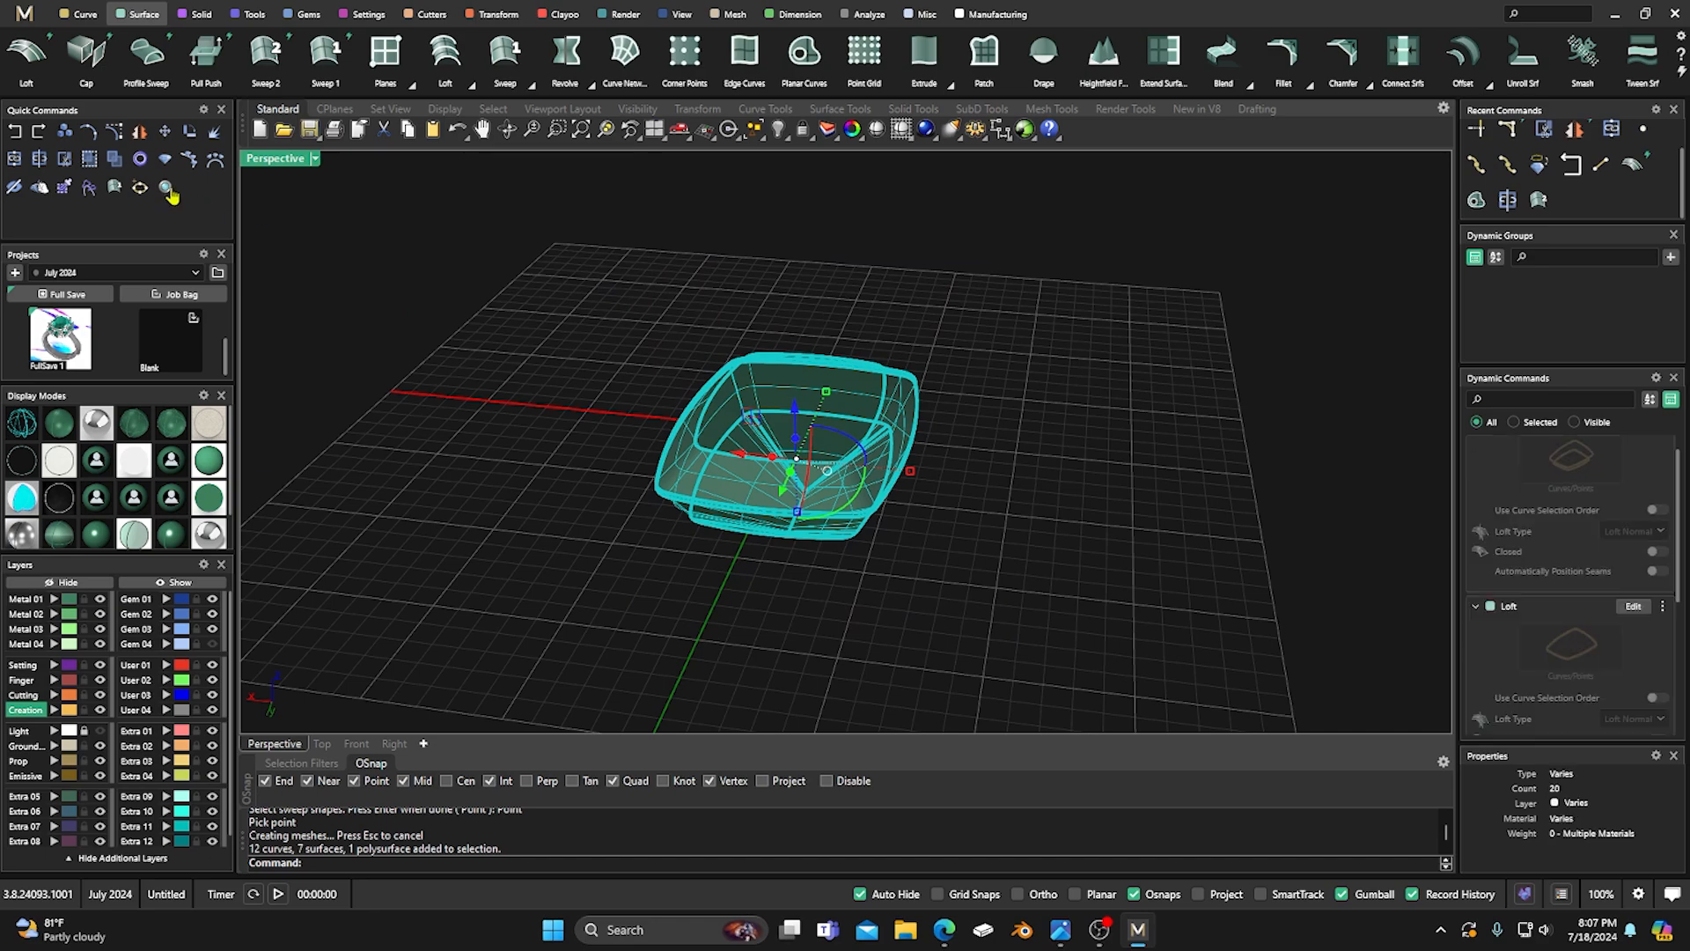
click(39, 161)
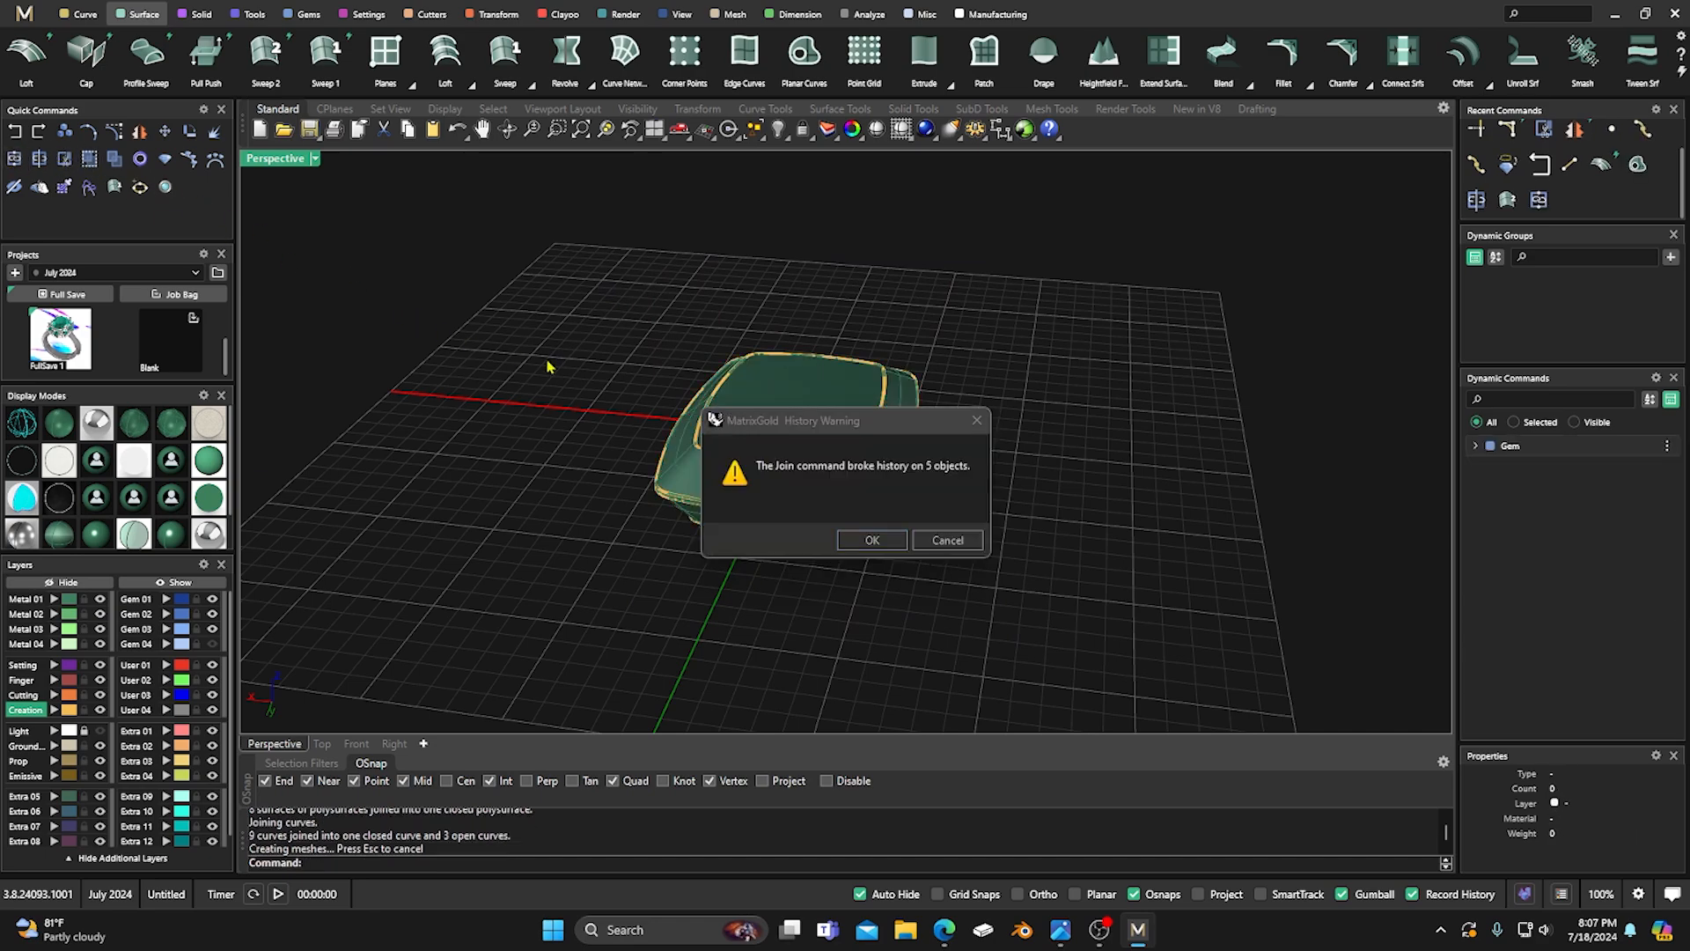
click(866, 547)
Assign the joined gem polysurface to the Gem 01 layer and deselect it.
click(782, 404)
click(1038, 568)
right_drag(1038, 568, 1030, 555)
click(759, 400)
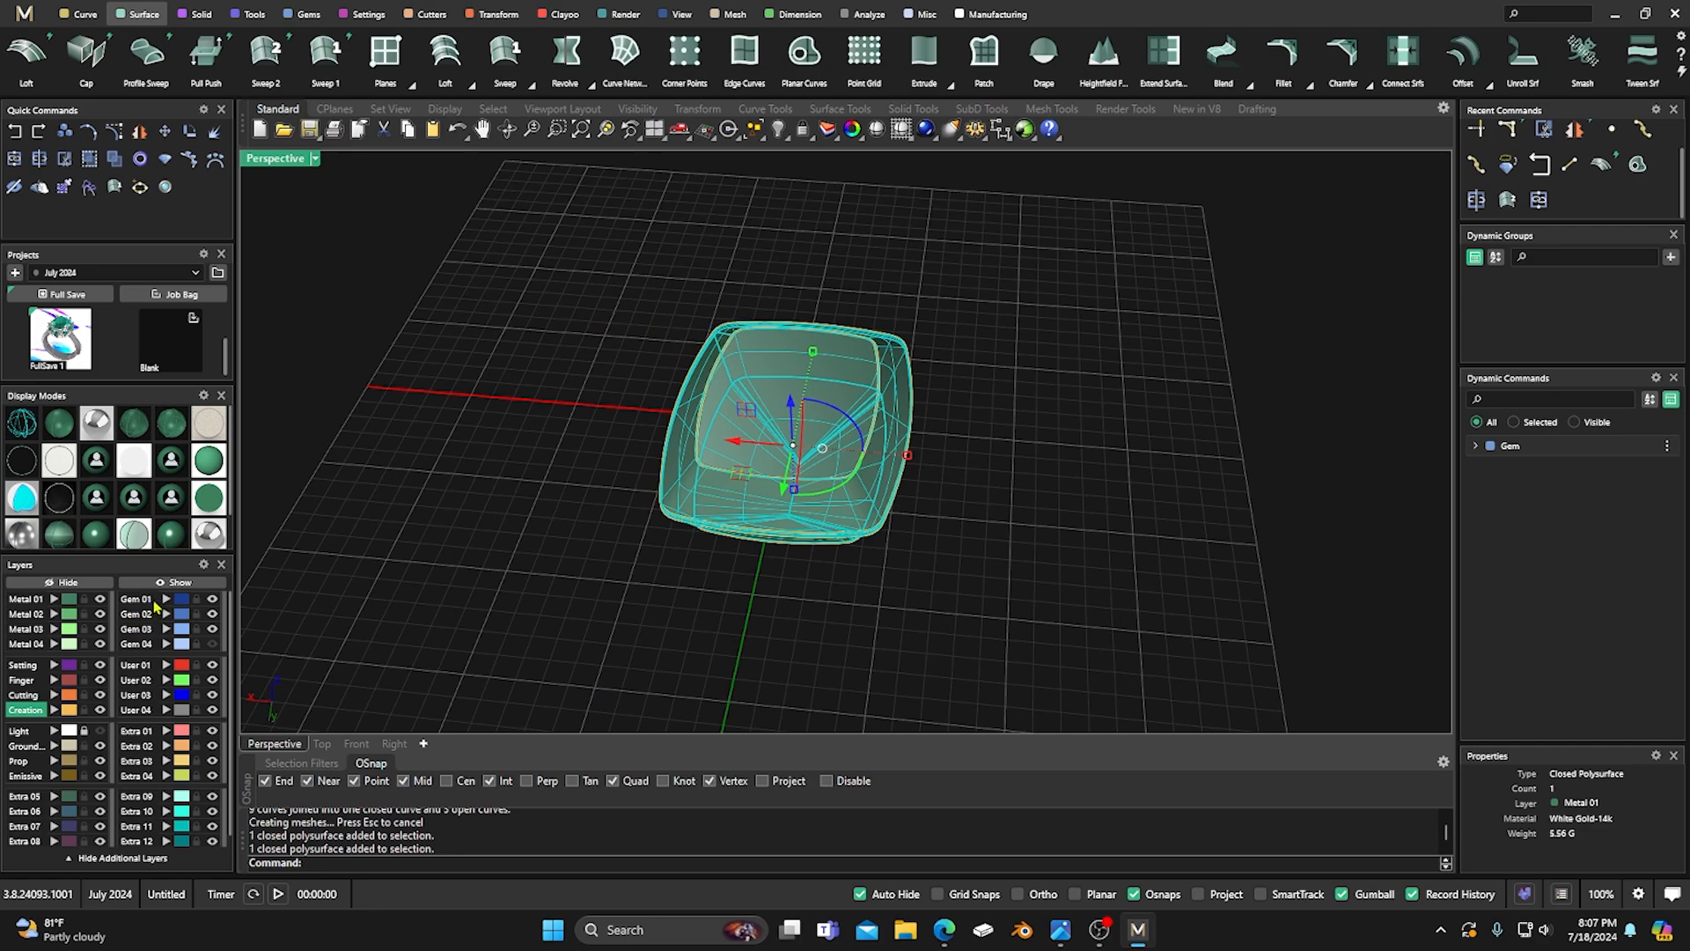
click(166, 600)
click(415, 494)
right_drag(415, 494, 446, 547)
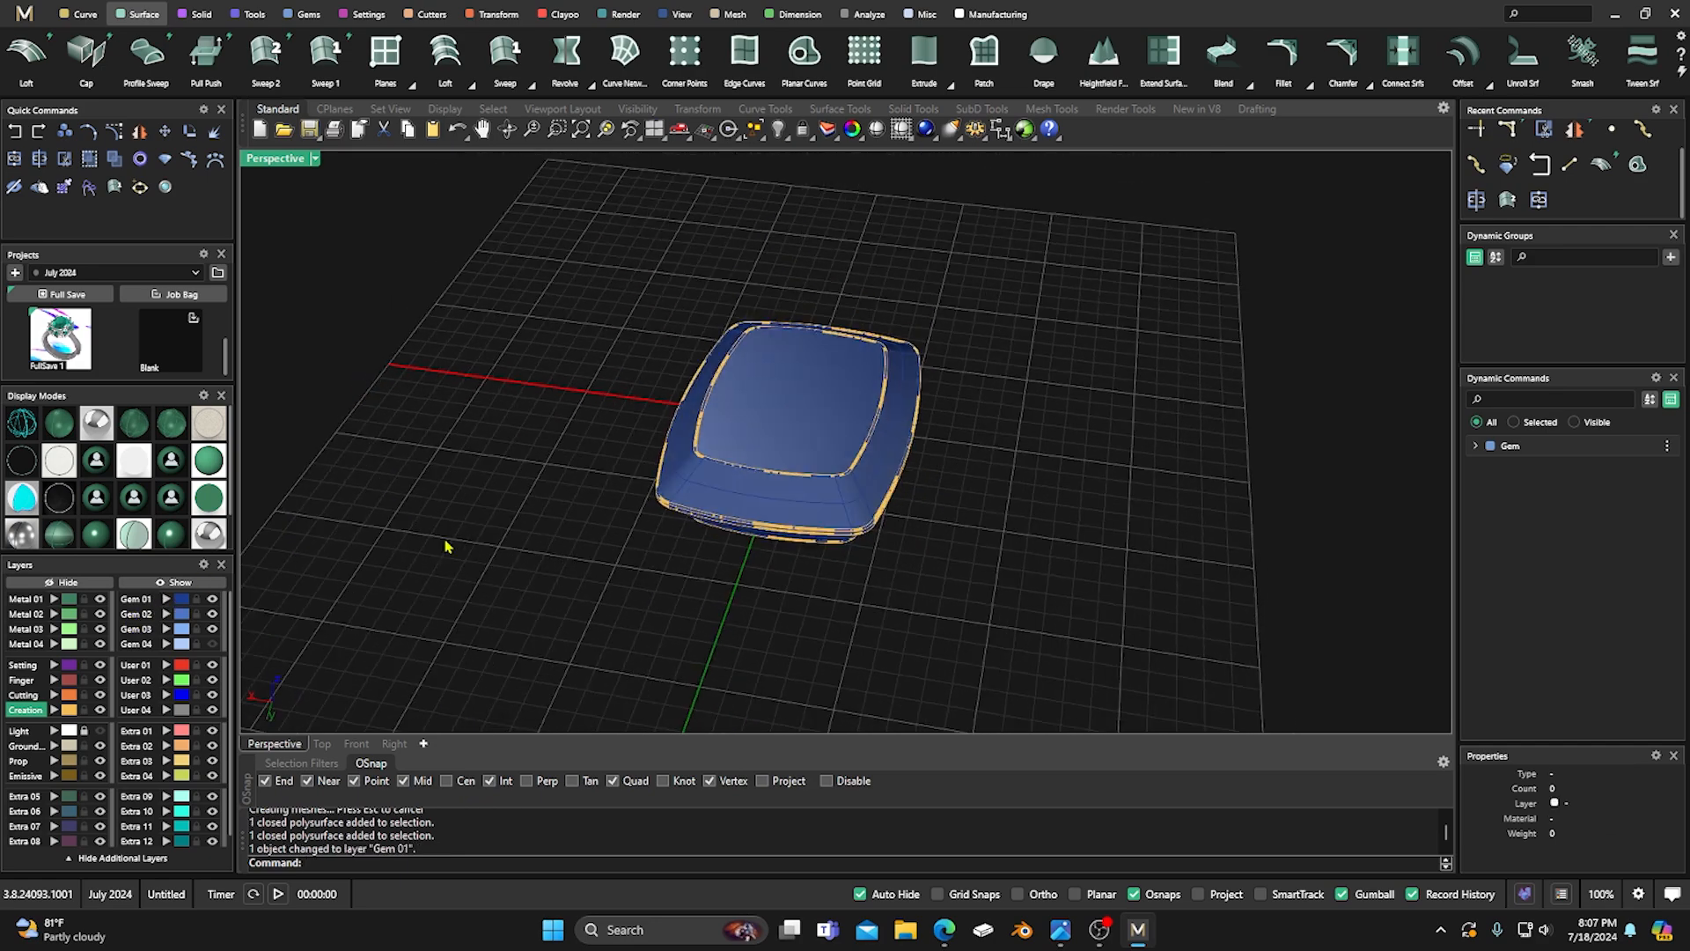
Switch the display mode to StraightRender and view the gem from above.
scroll(696, 467, up, 5)
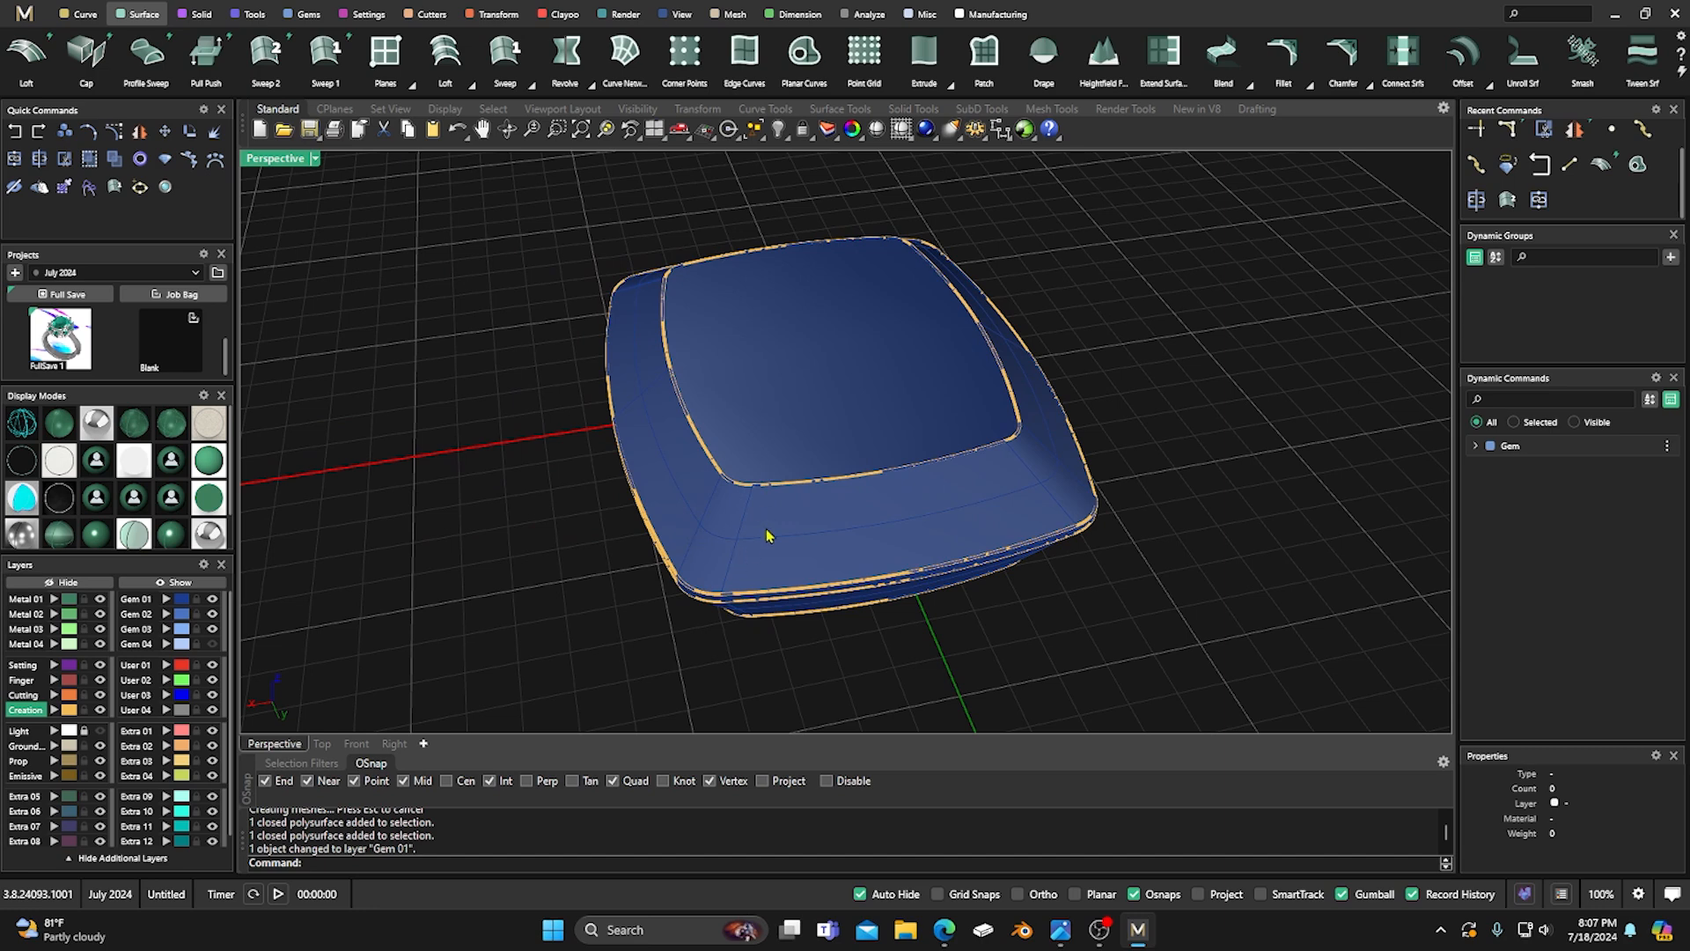
click(212, 537)
right_drag(561, 512, 355, 473)
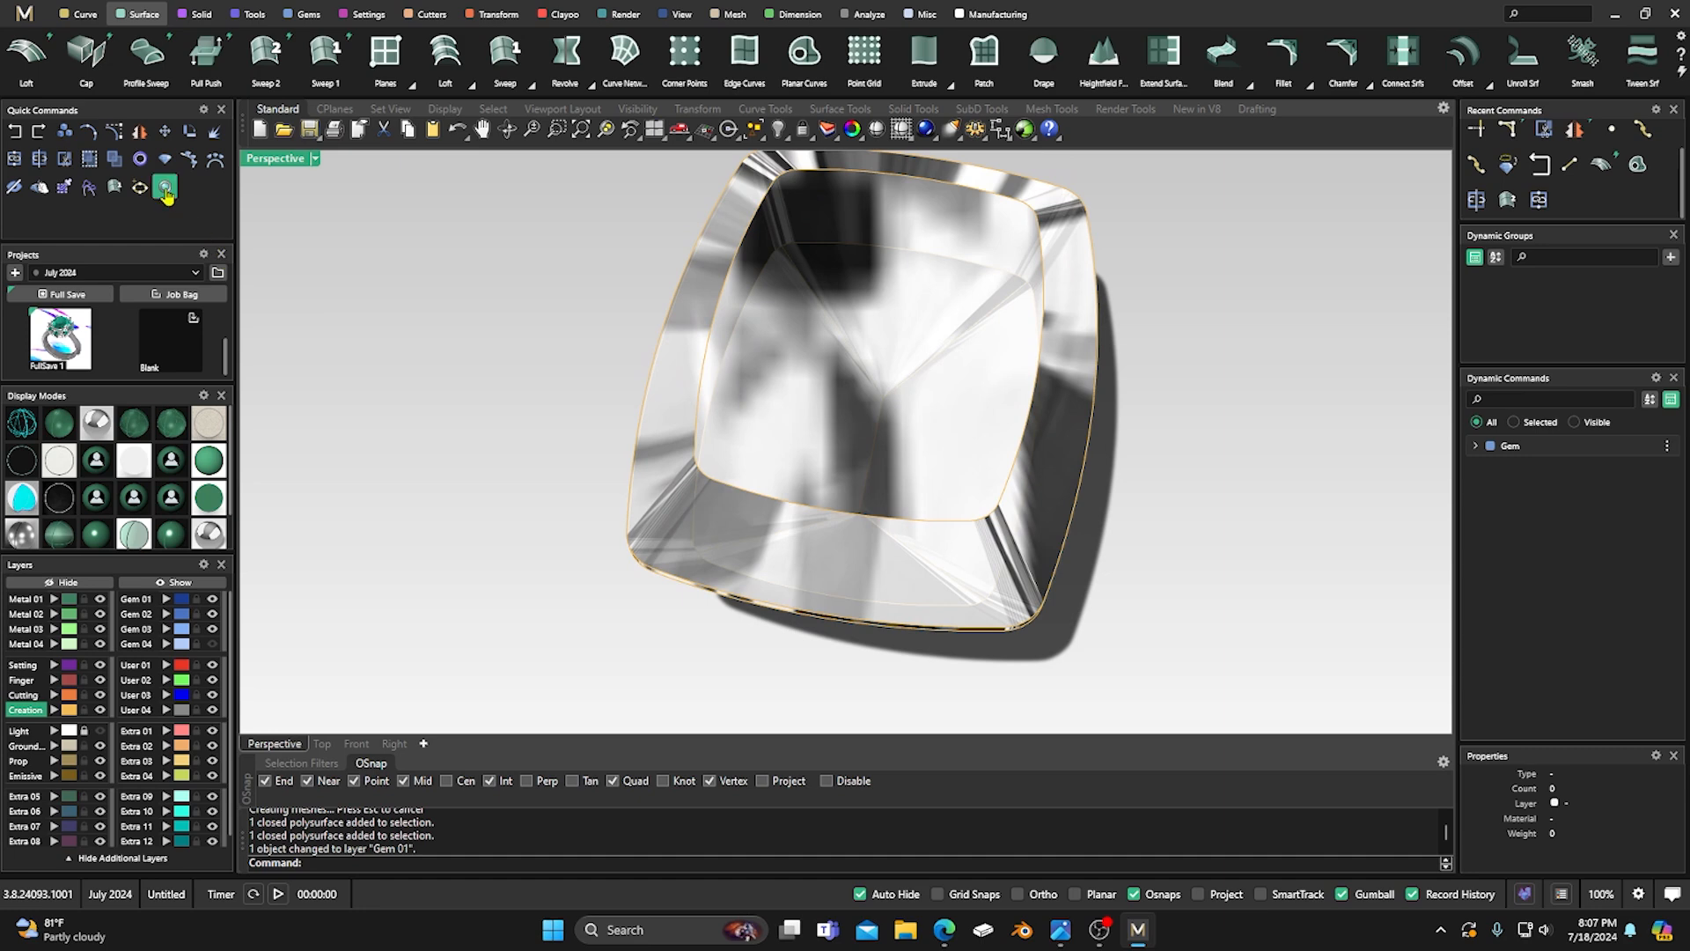
Open Render Studio and apply the Amethyst gem material to the gem polysurface.
click(165, 187)
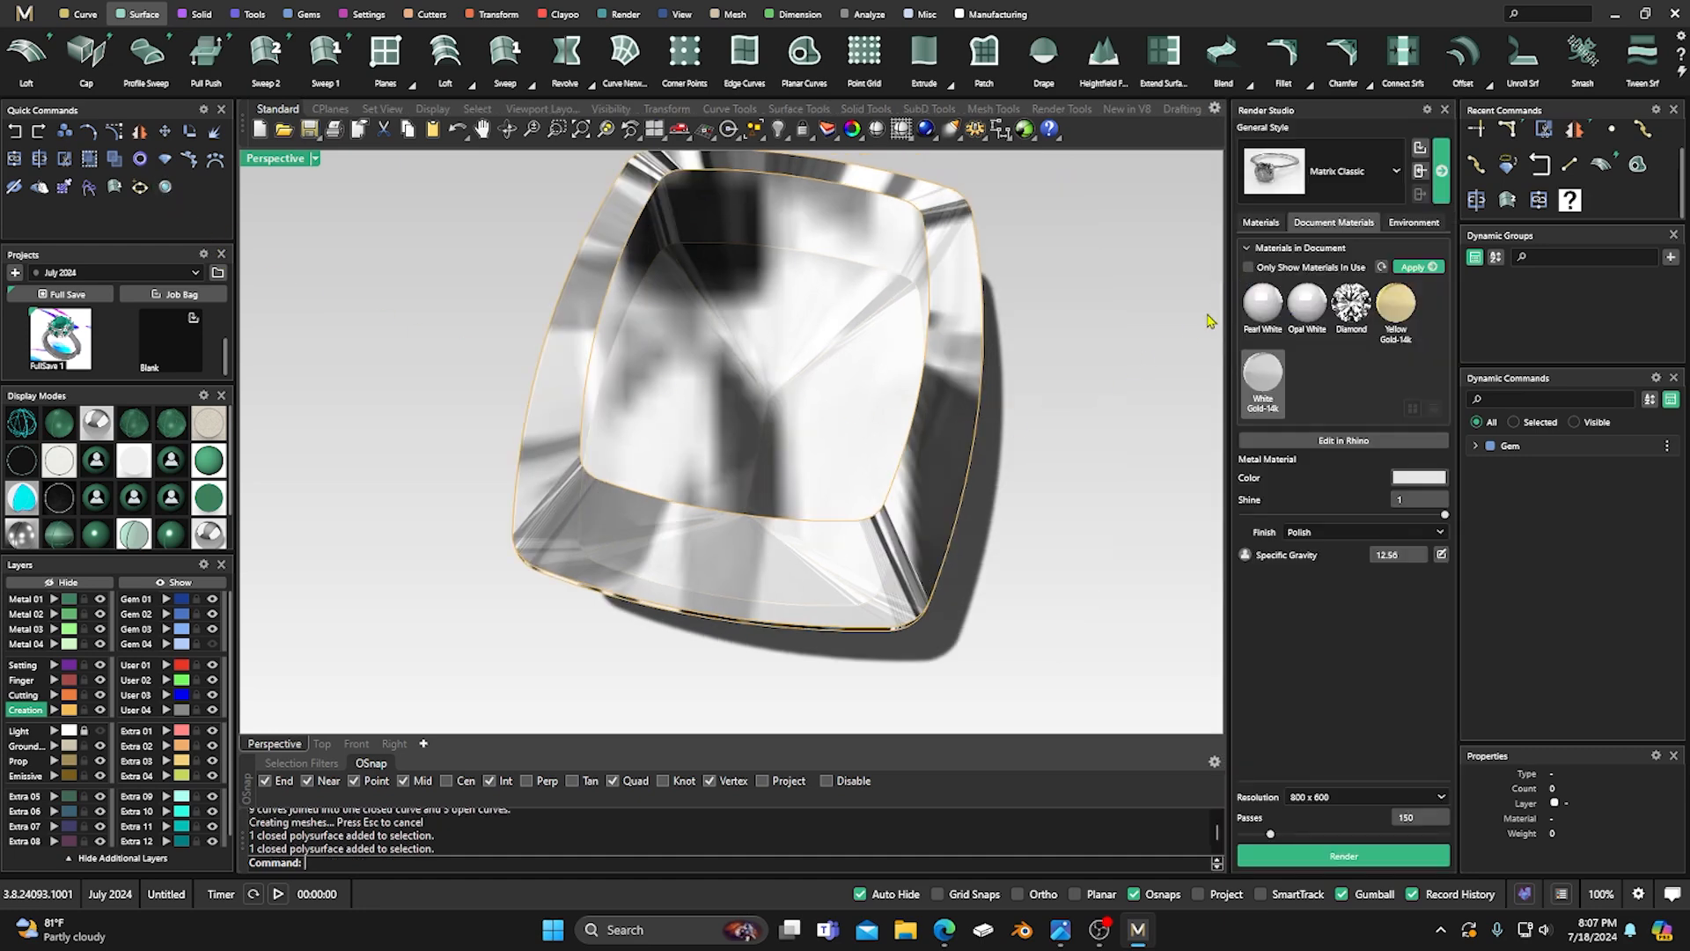
click(1261, 222)
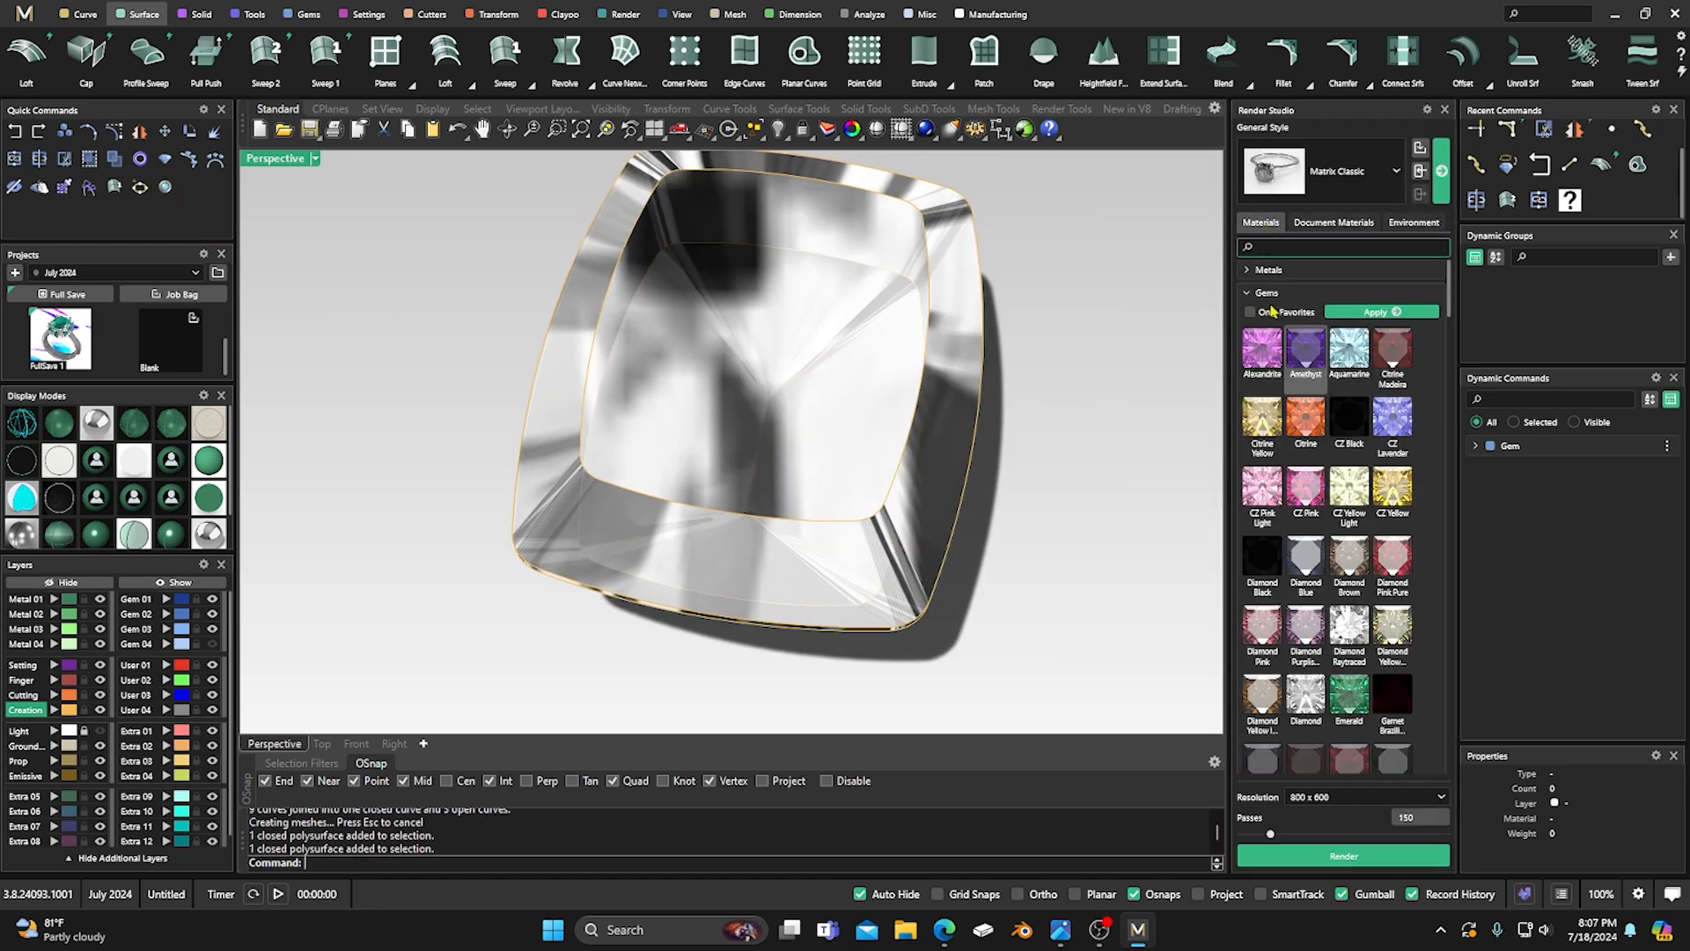
click(794, 384)
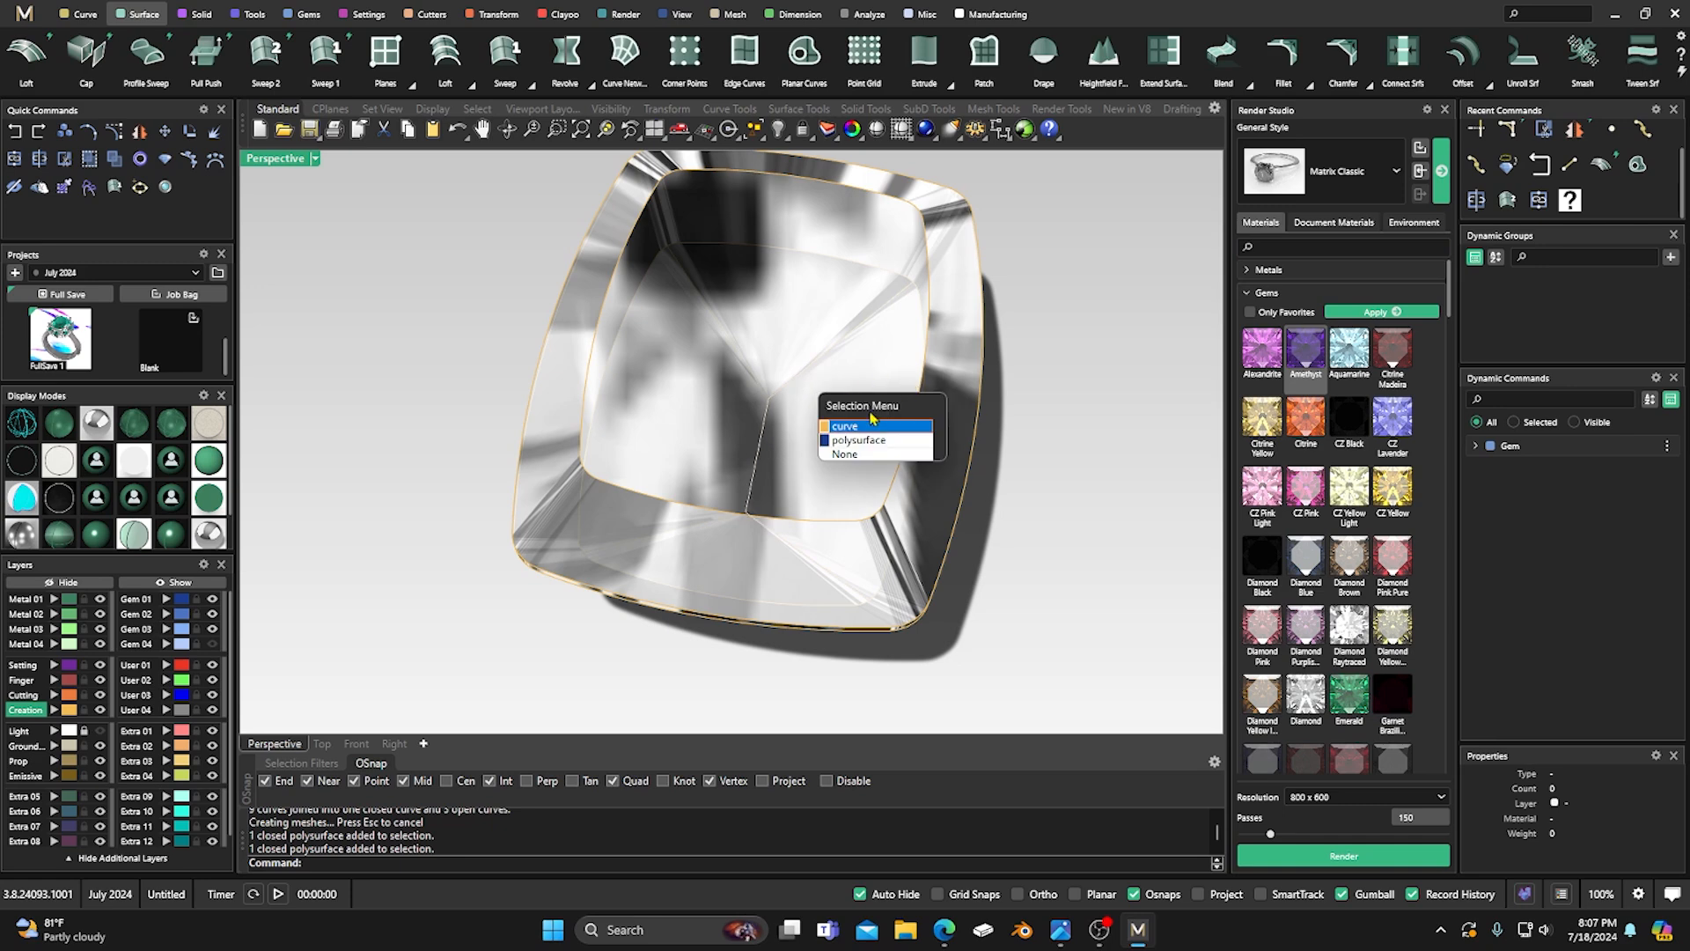
click(868, 439)
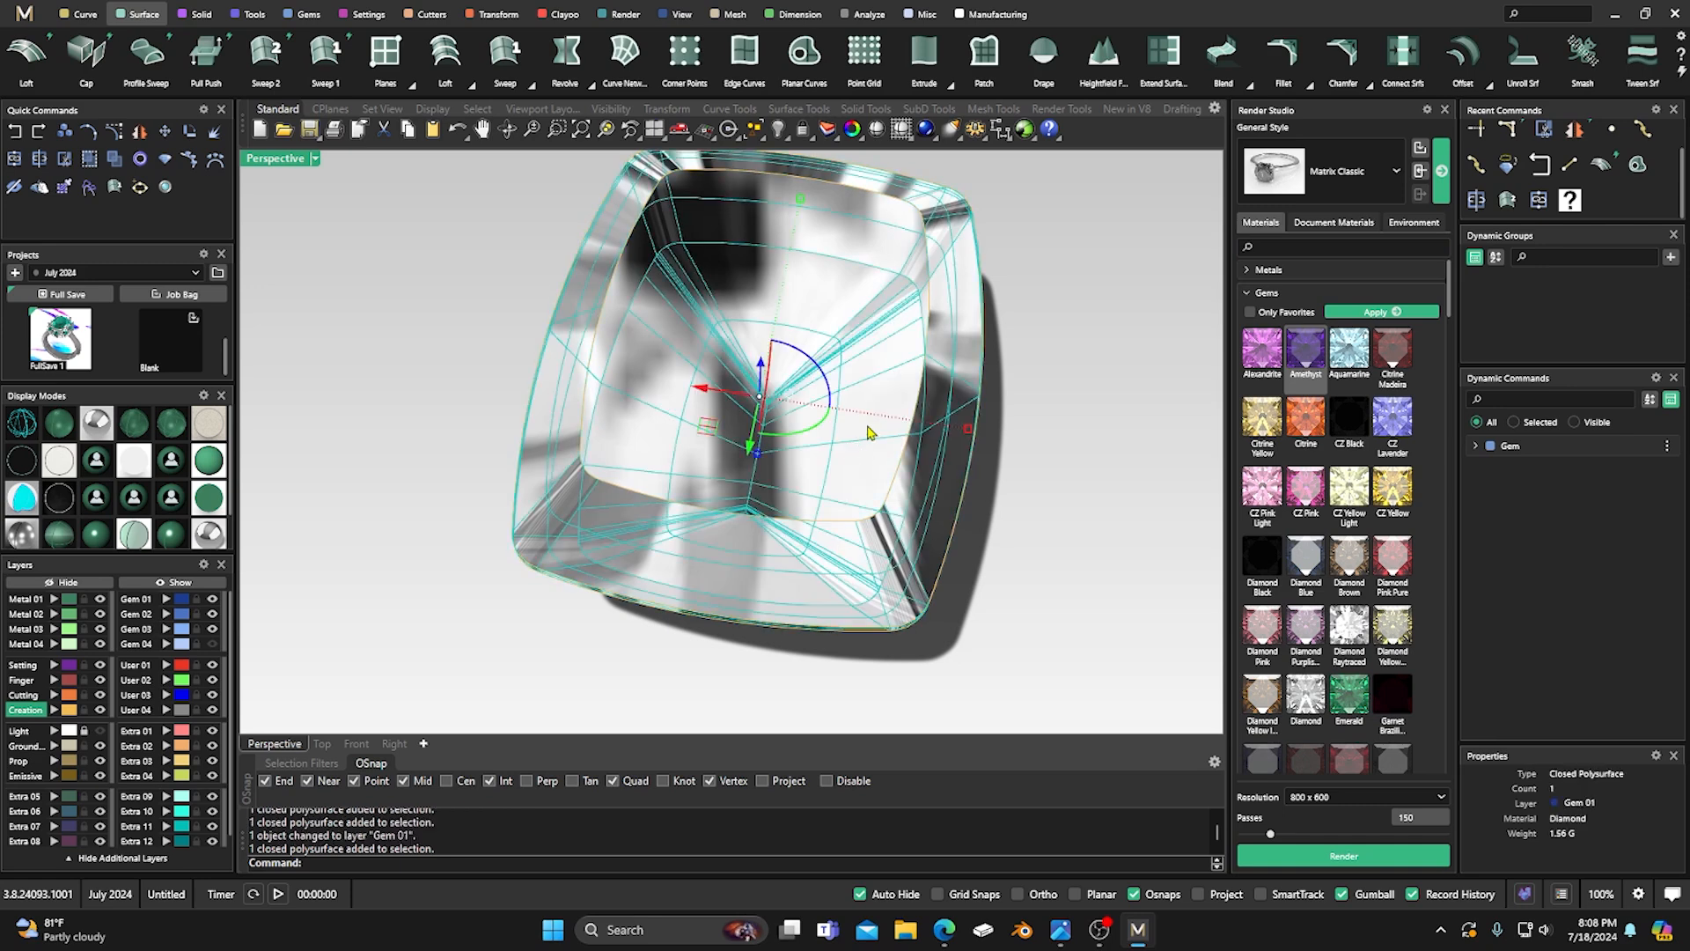
click(1329, 312)
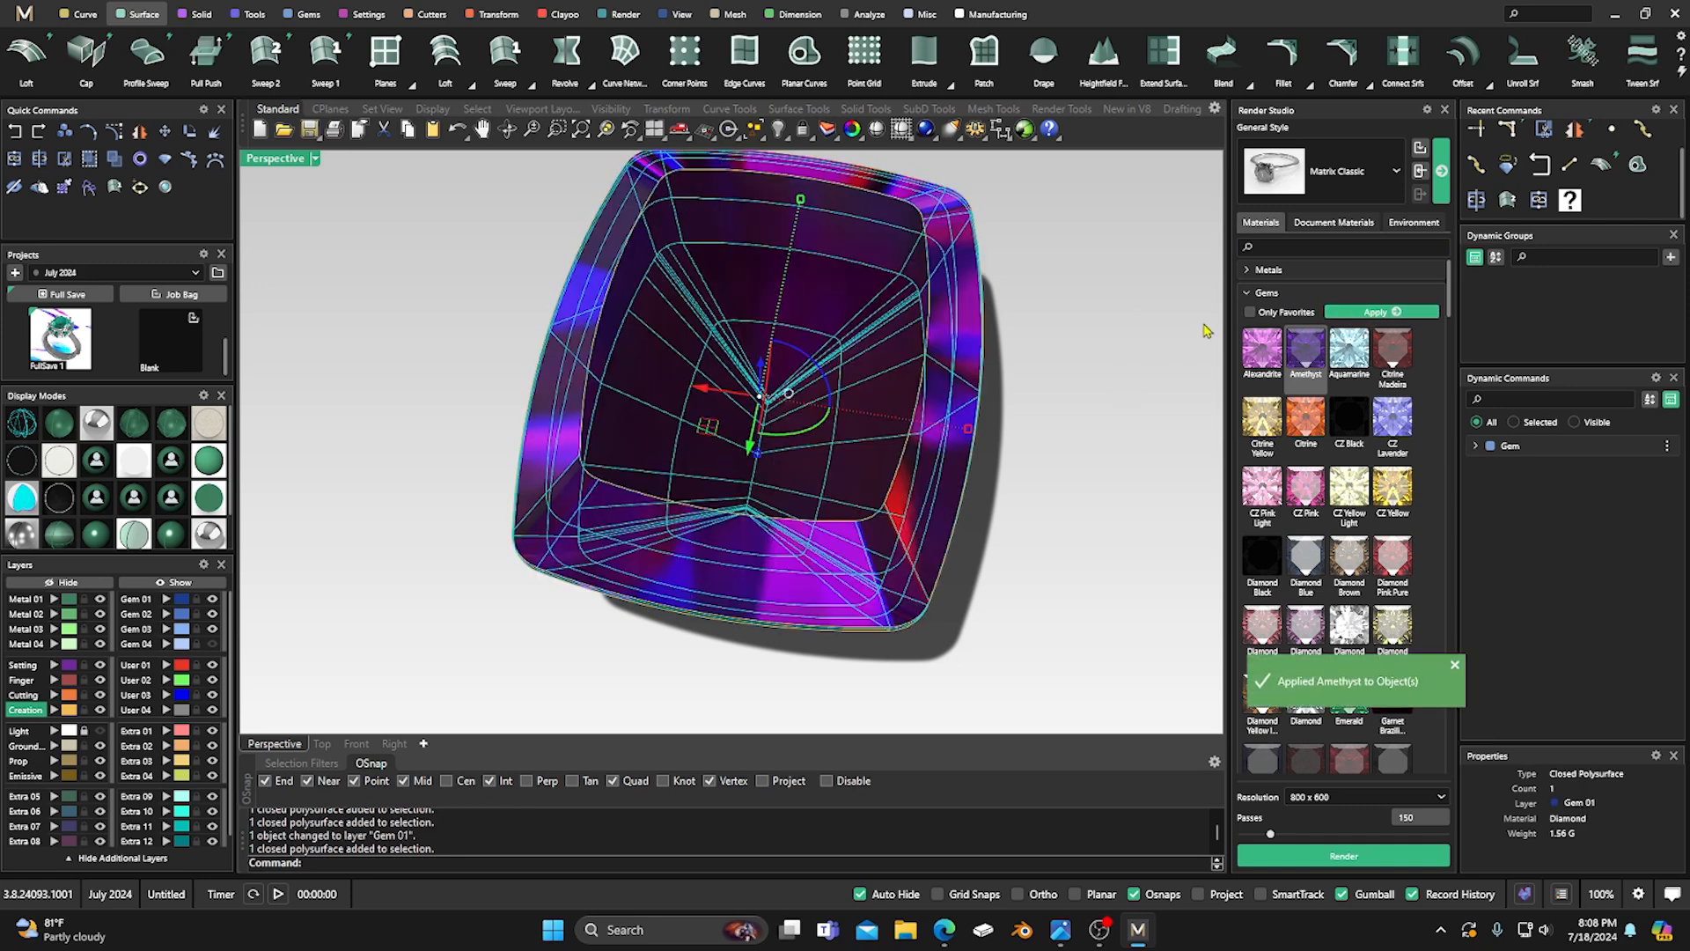
Enable Preview Render (Raytraced Display) for the document's Amethyst material.
click(1334, 221)
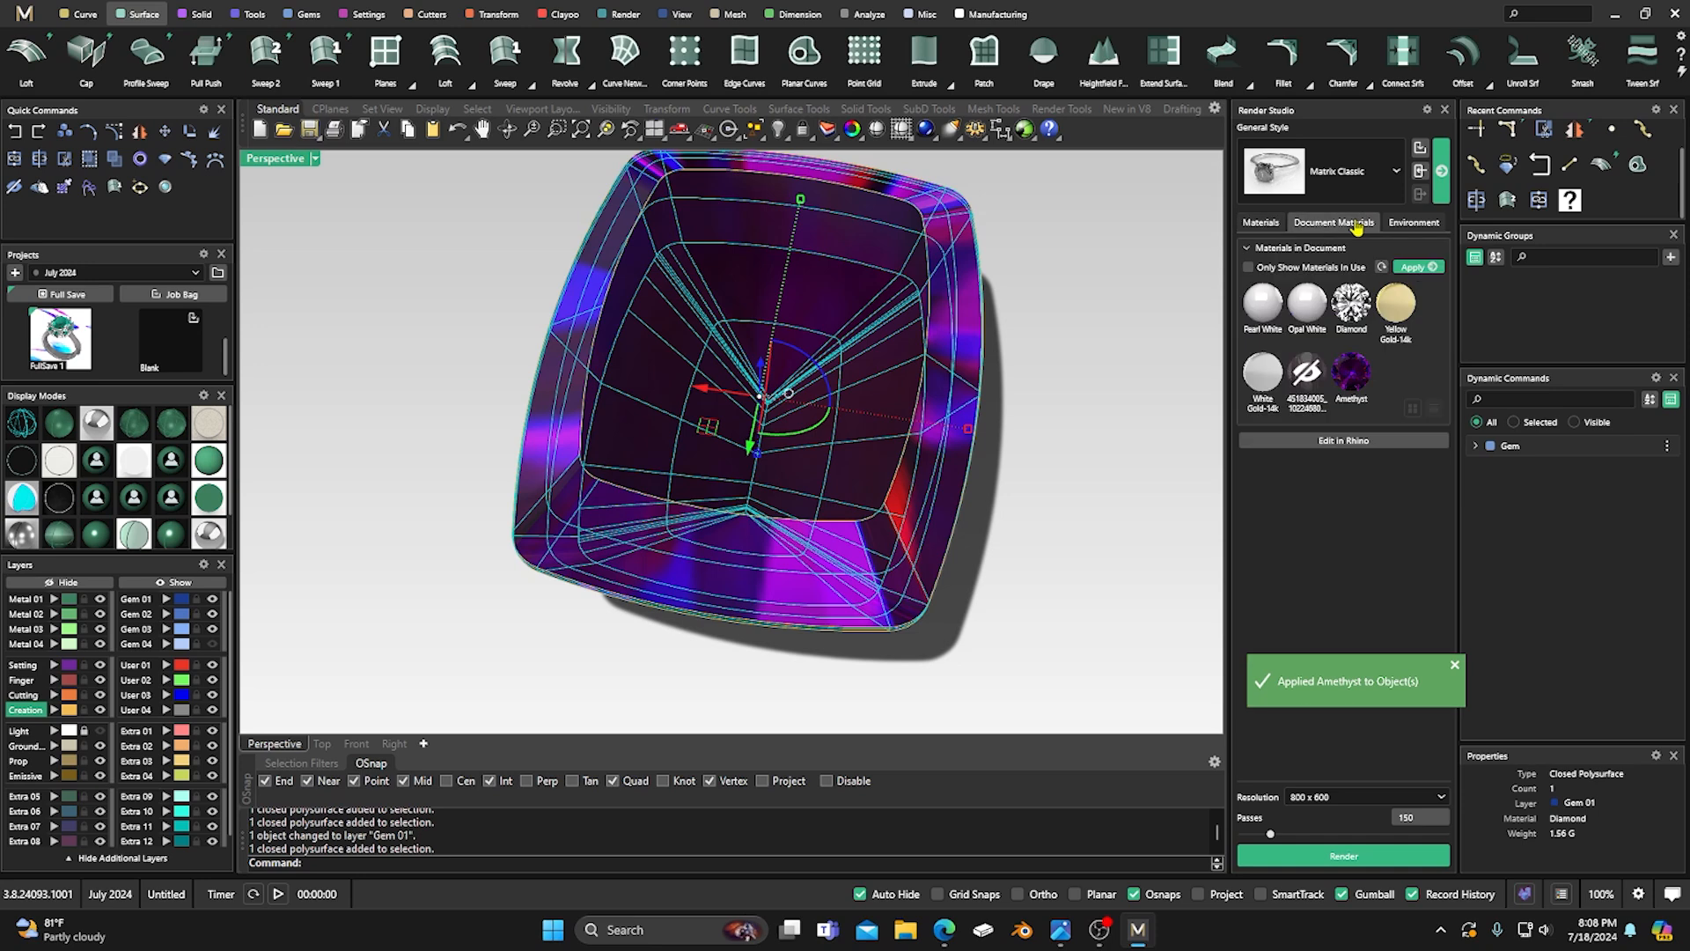
click(1346, 375)
click(1245, 581)
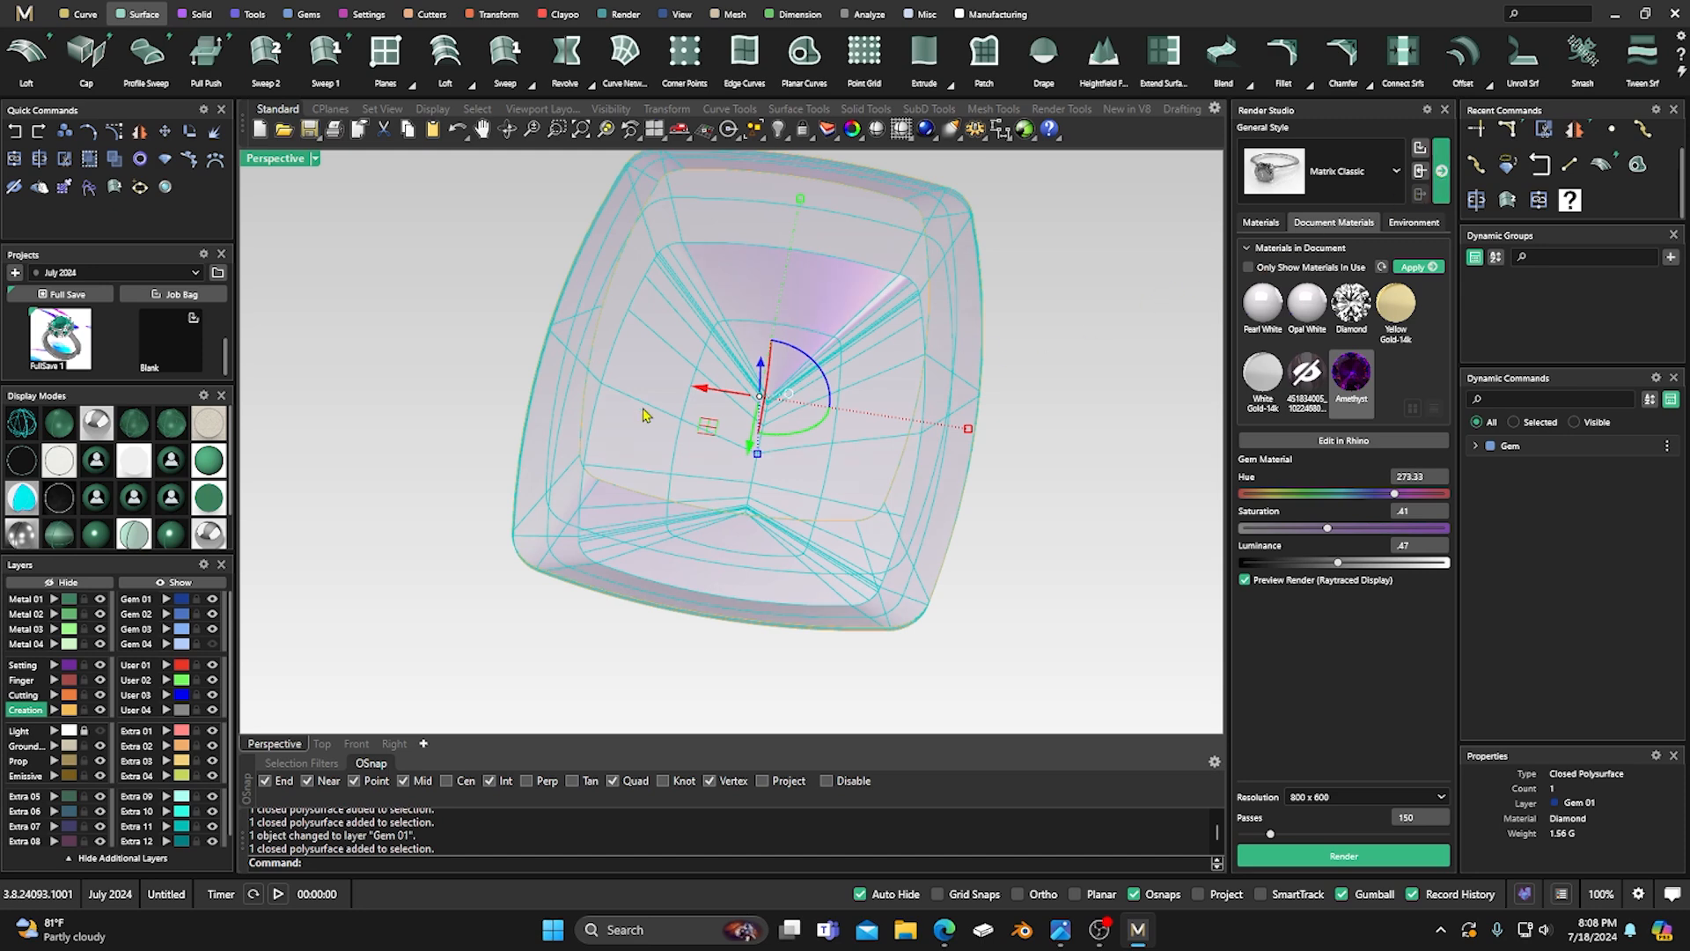
Set the Perspective viewport to the Raytraced display mode, trying Arctic first, and maximize that viewport.
double_click(276, 161)
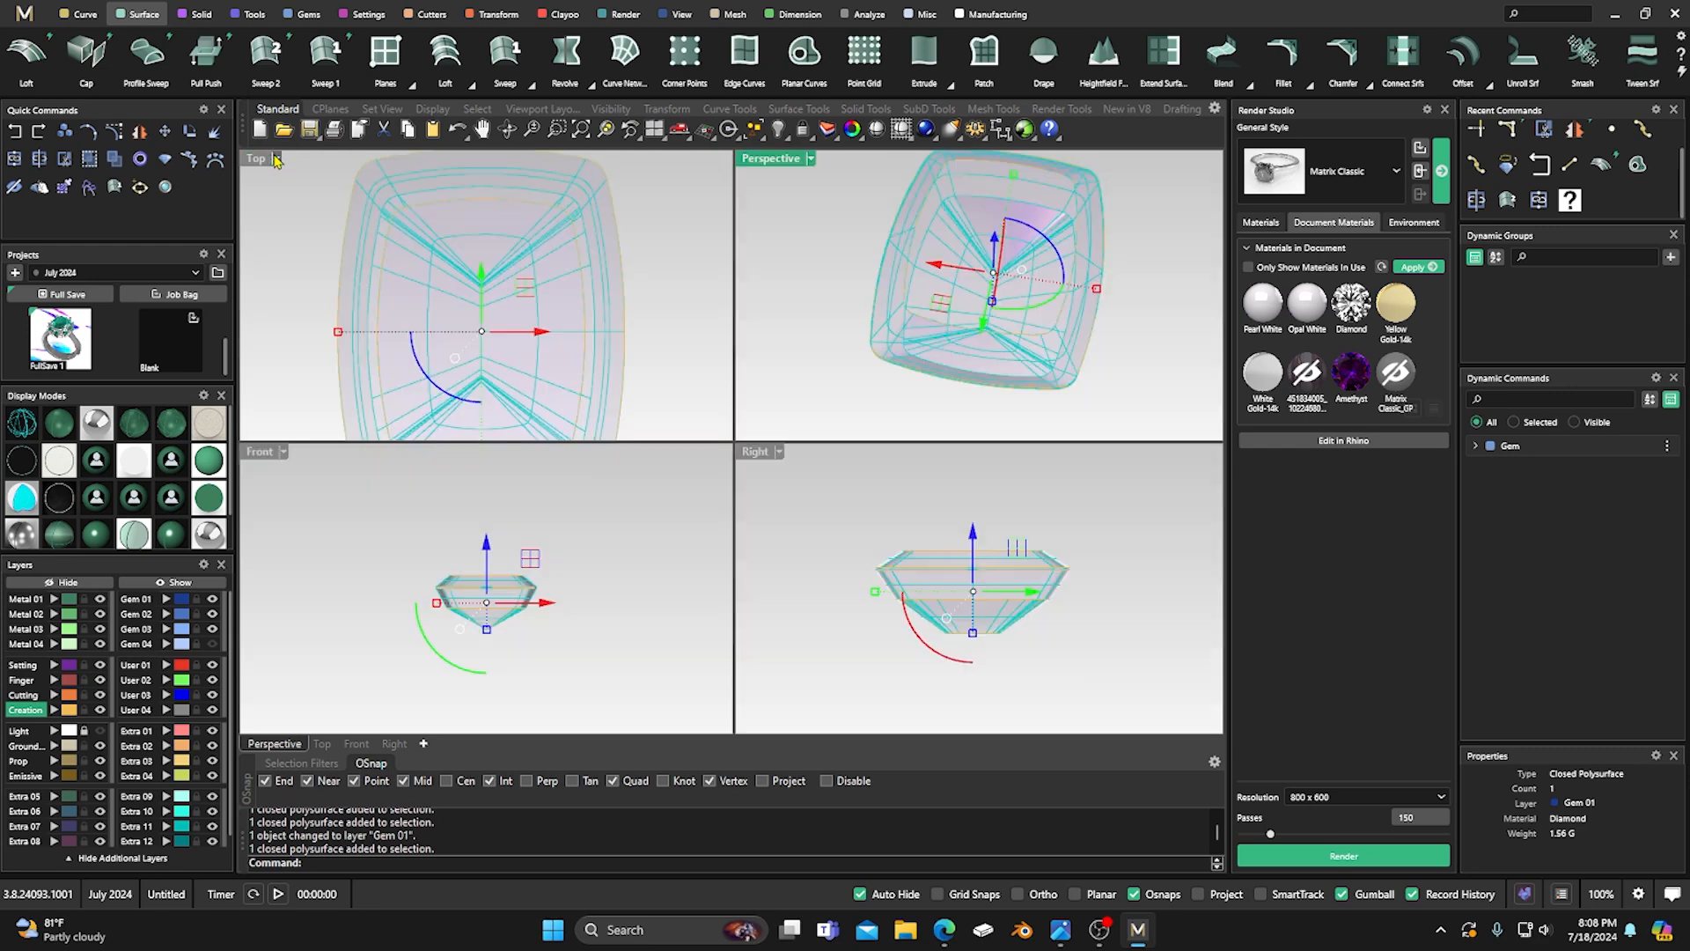
click(763, 166)
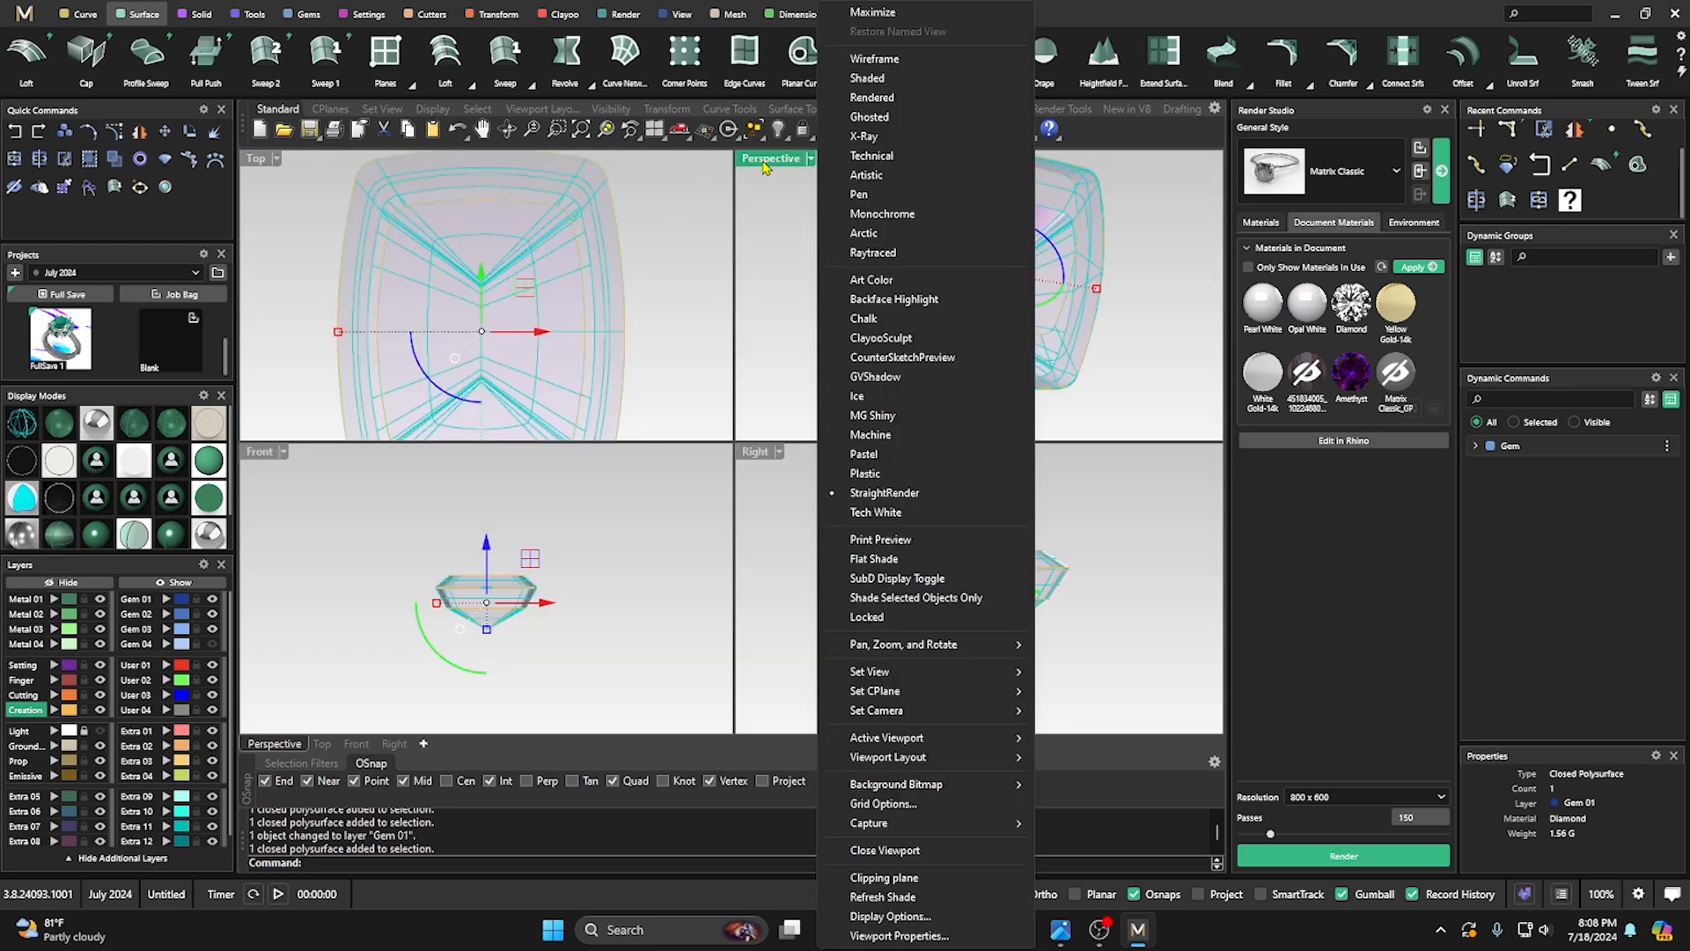
click(862, 234)
click(765, 166)
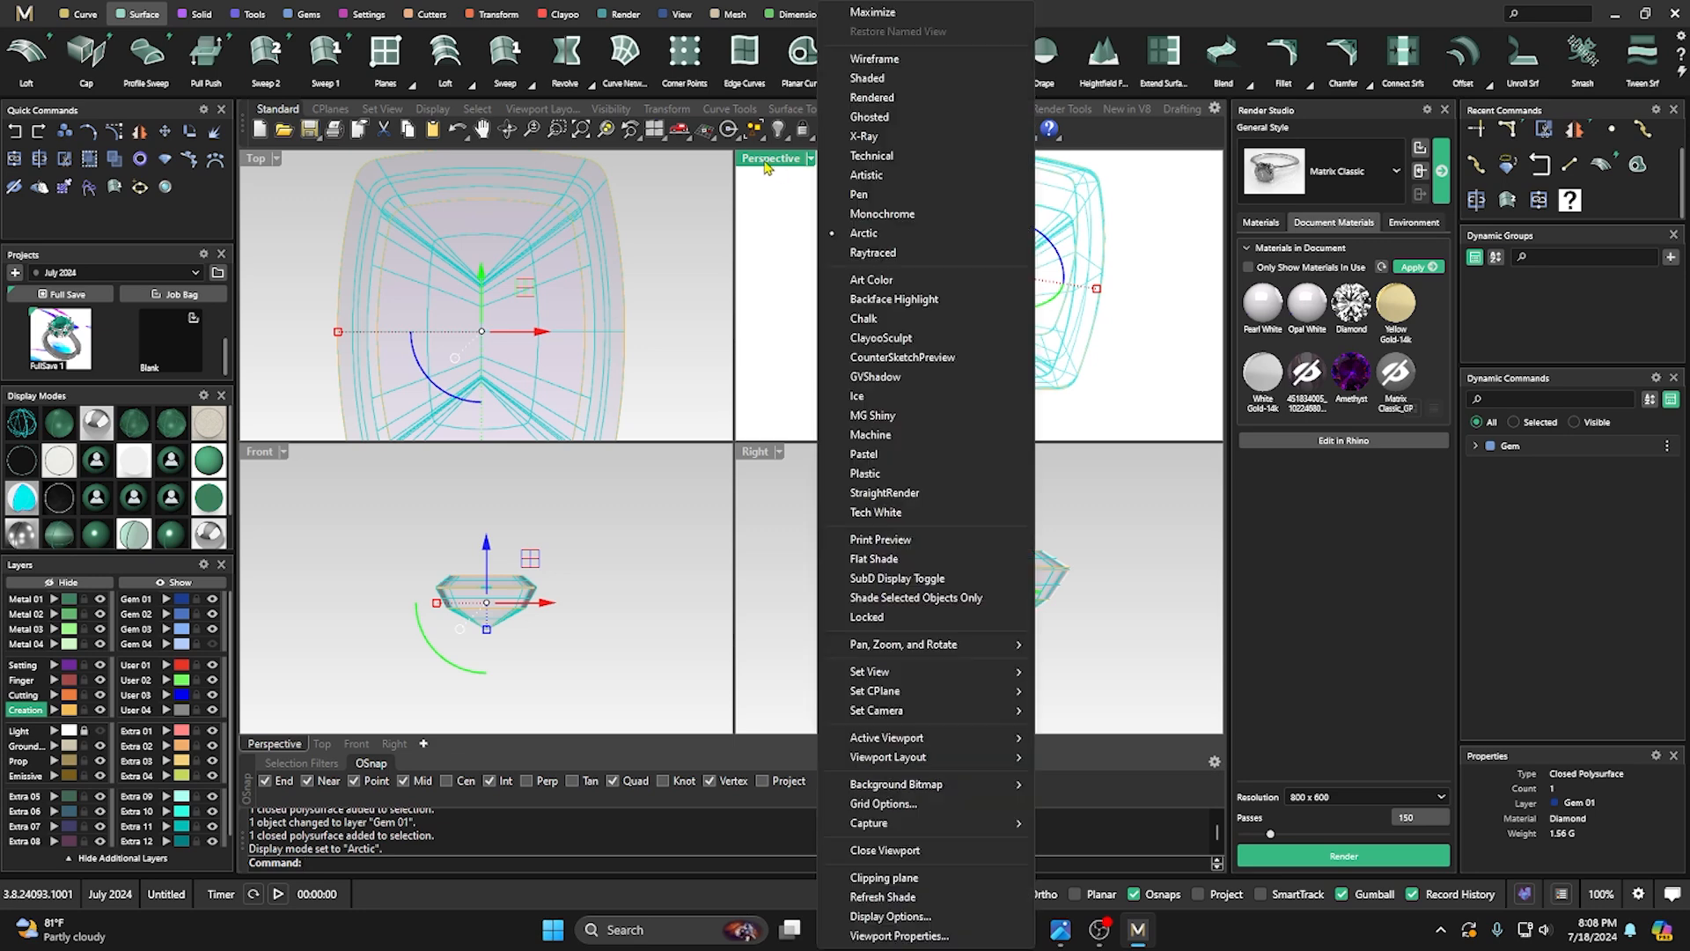
click(875, 253)
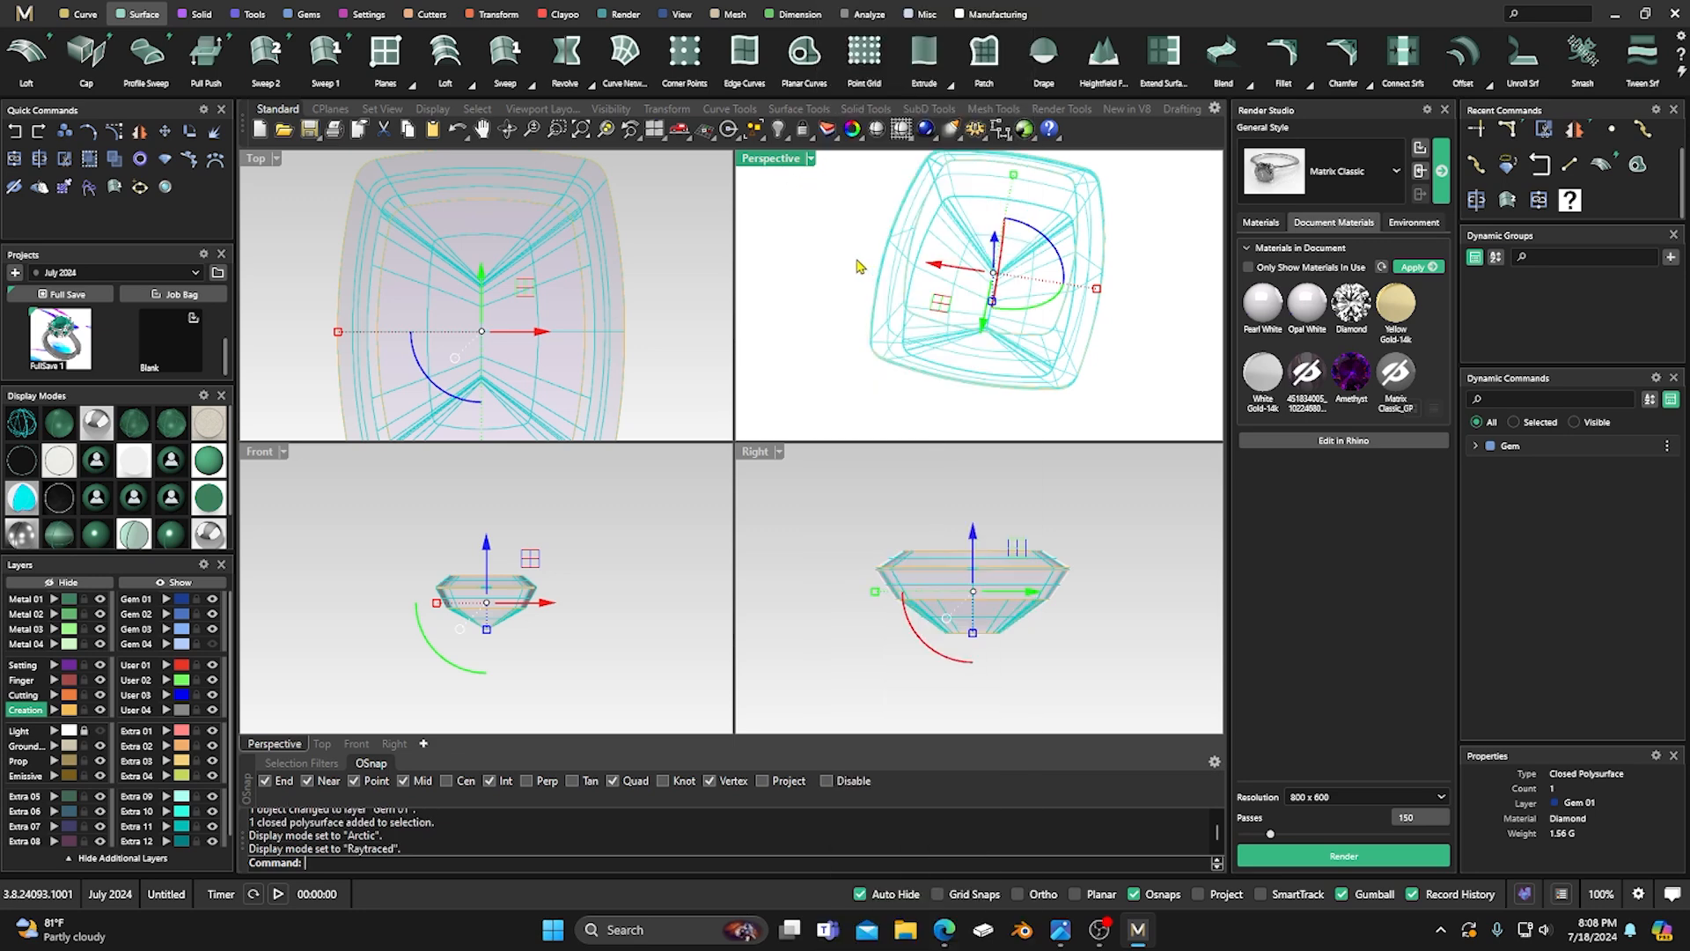
double_click(773, 162)
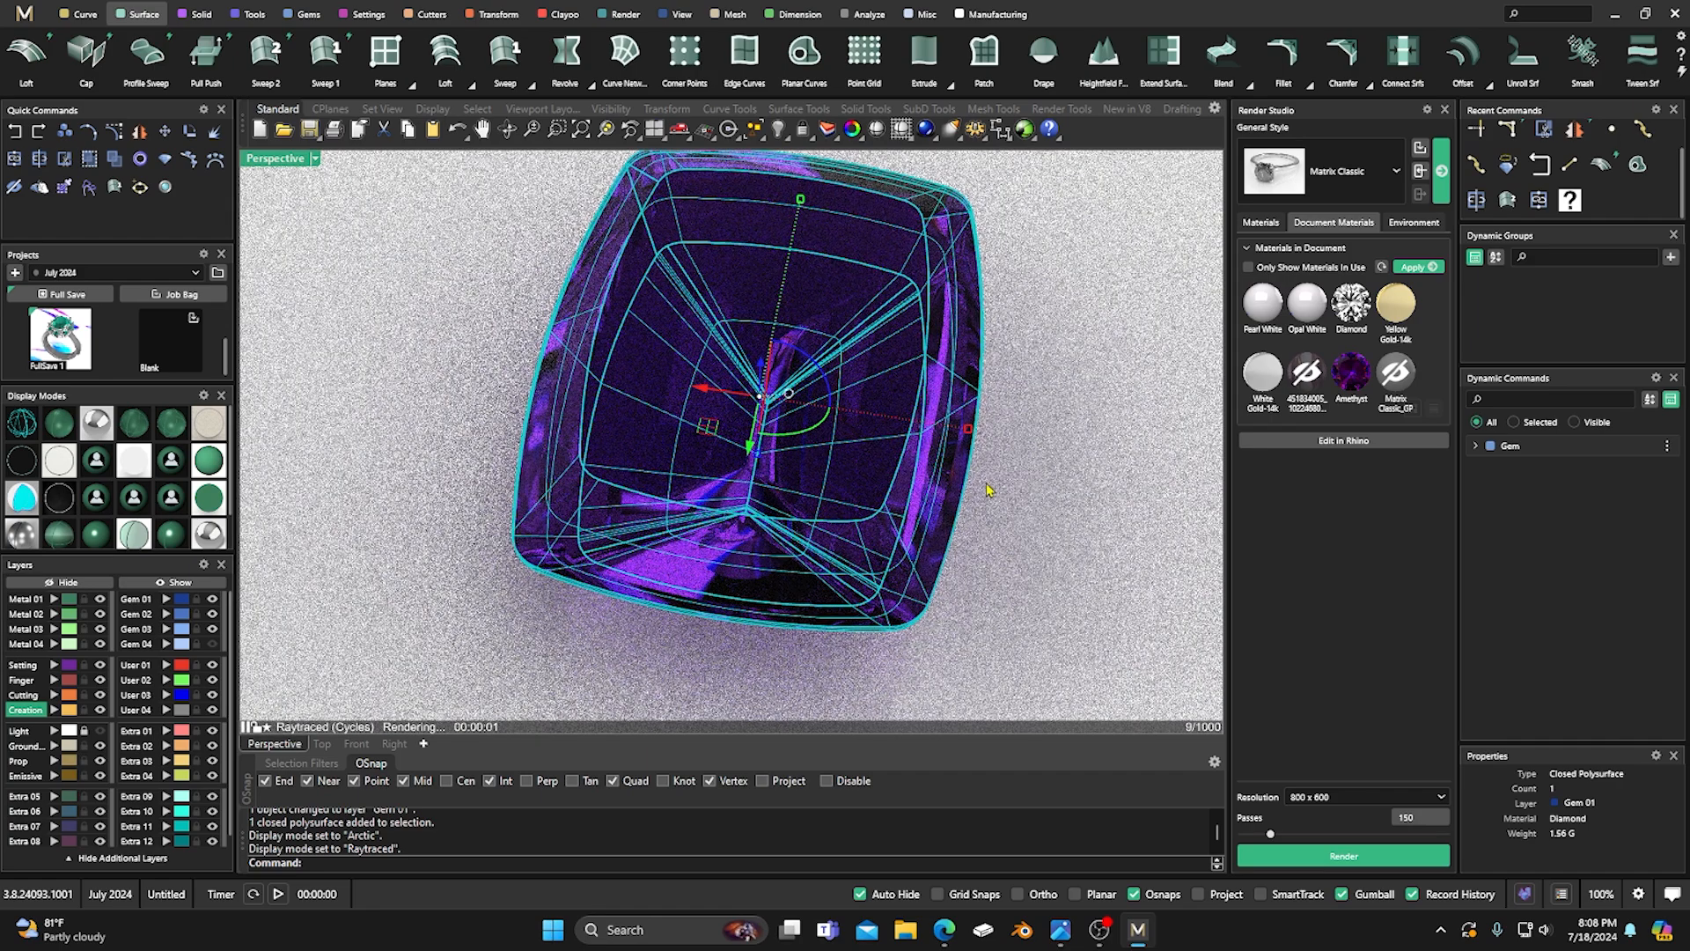
Deselect the gem, make Cutting the current layer and hide the Creation layer with the construction curves.
click(1015, 478)
right_drag(1025, 500, 1007, 459)
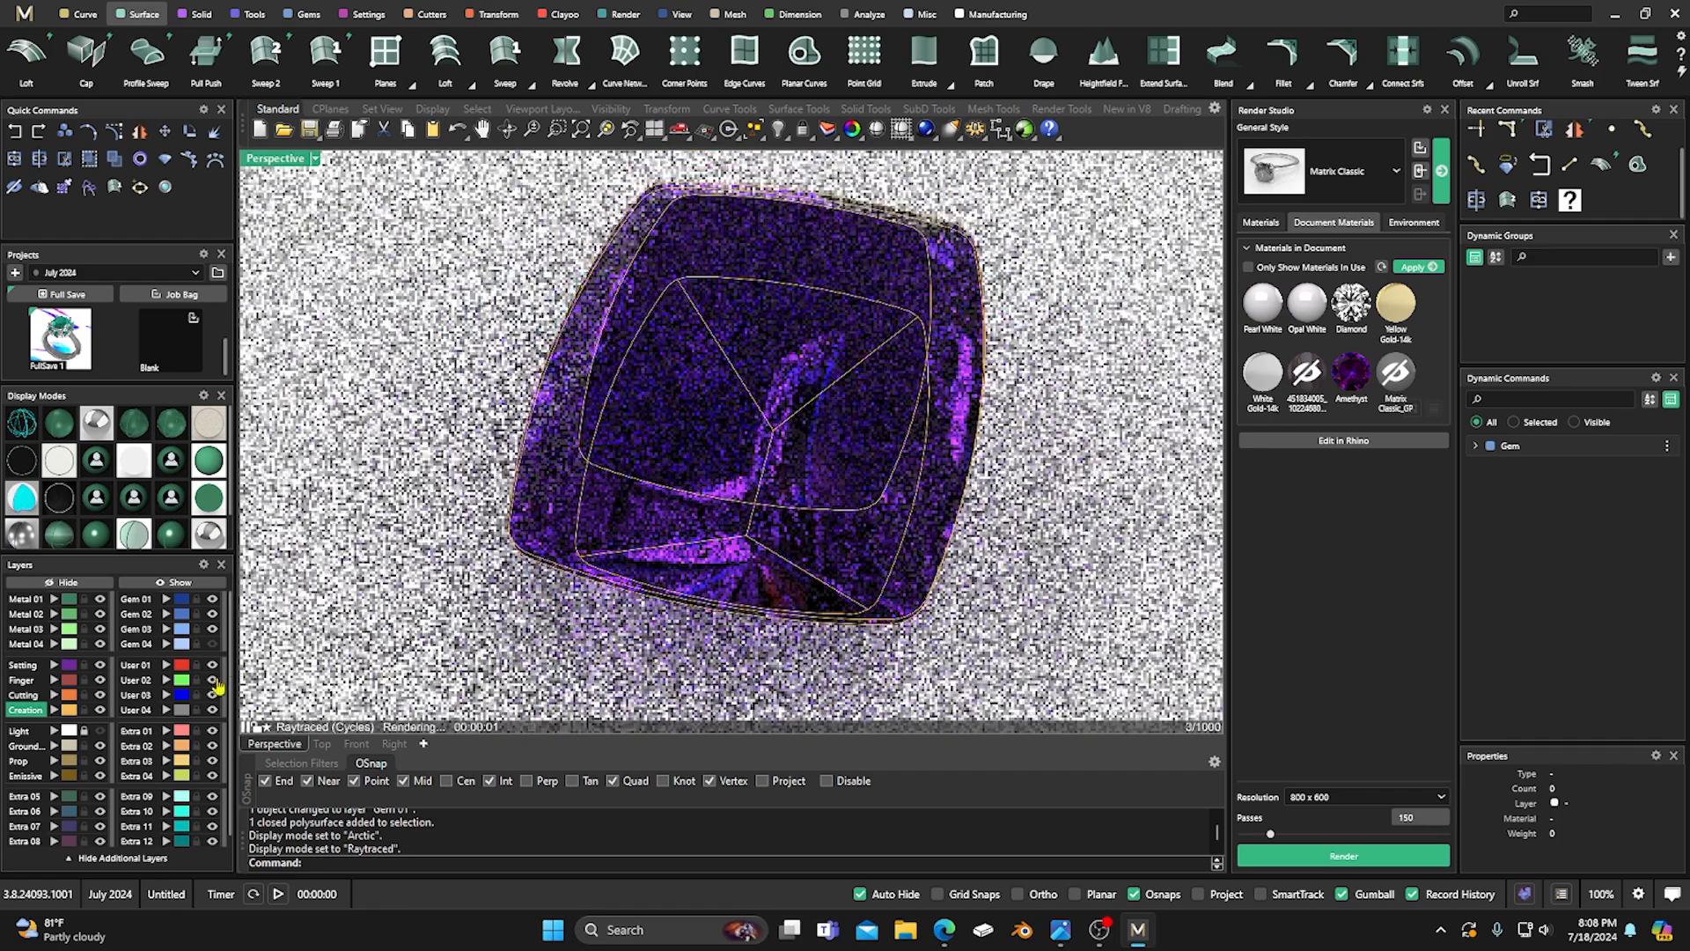
click(101, 710)
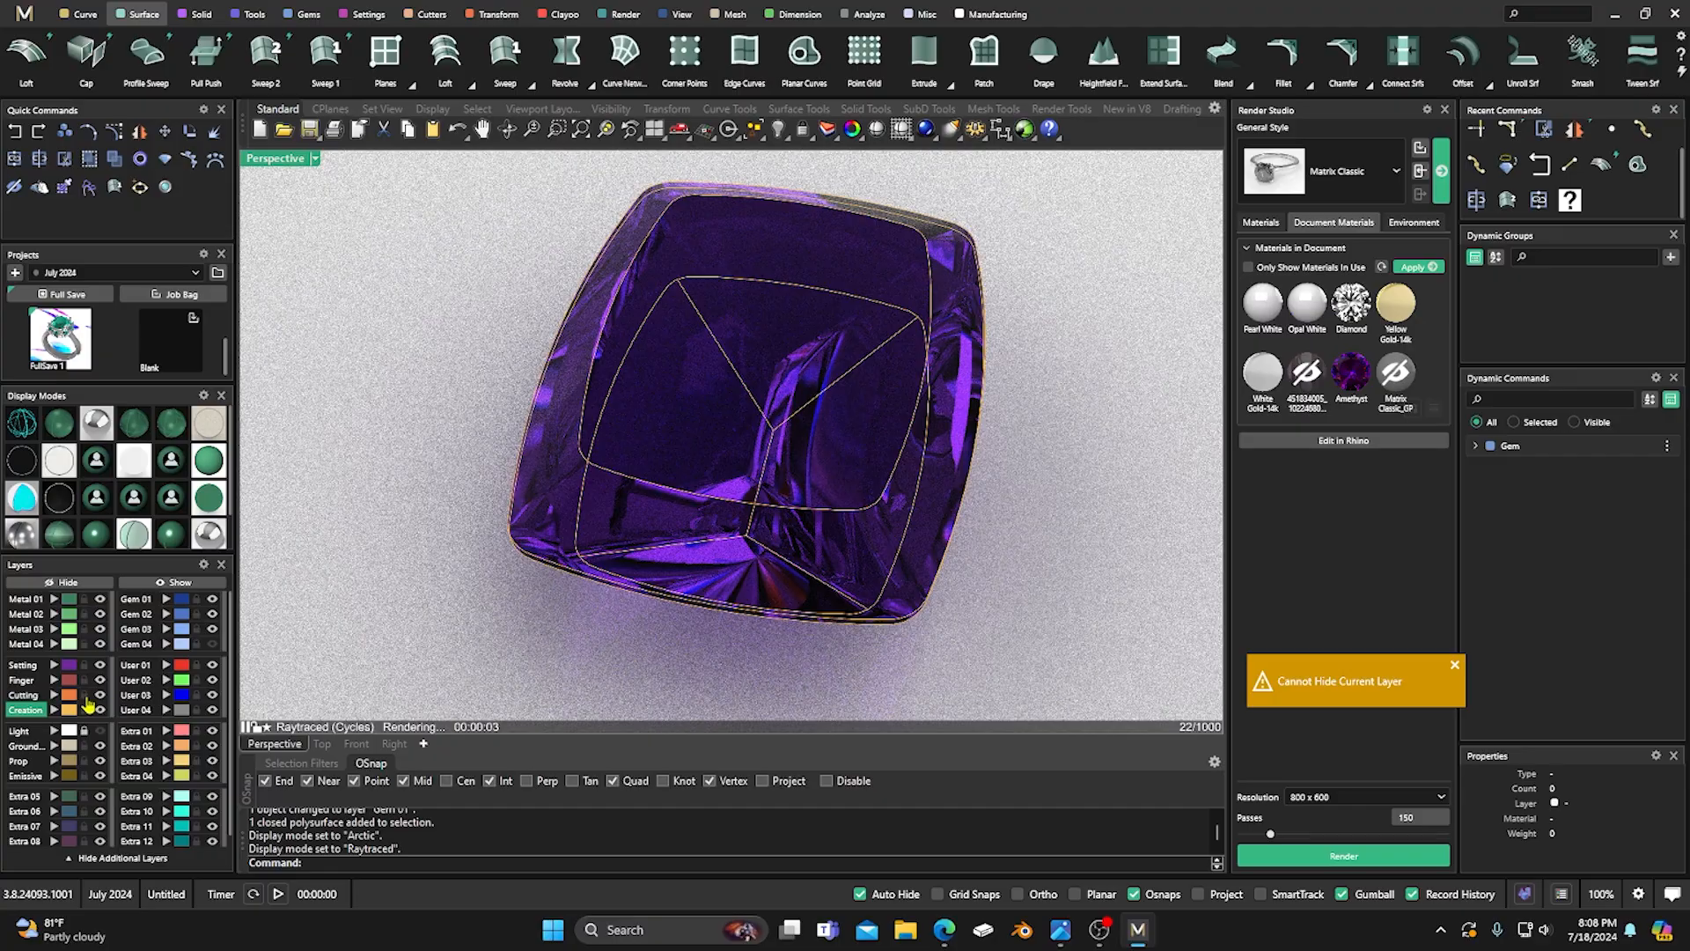
click(25, 696)
click(100, 710)
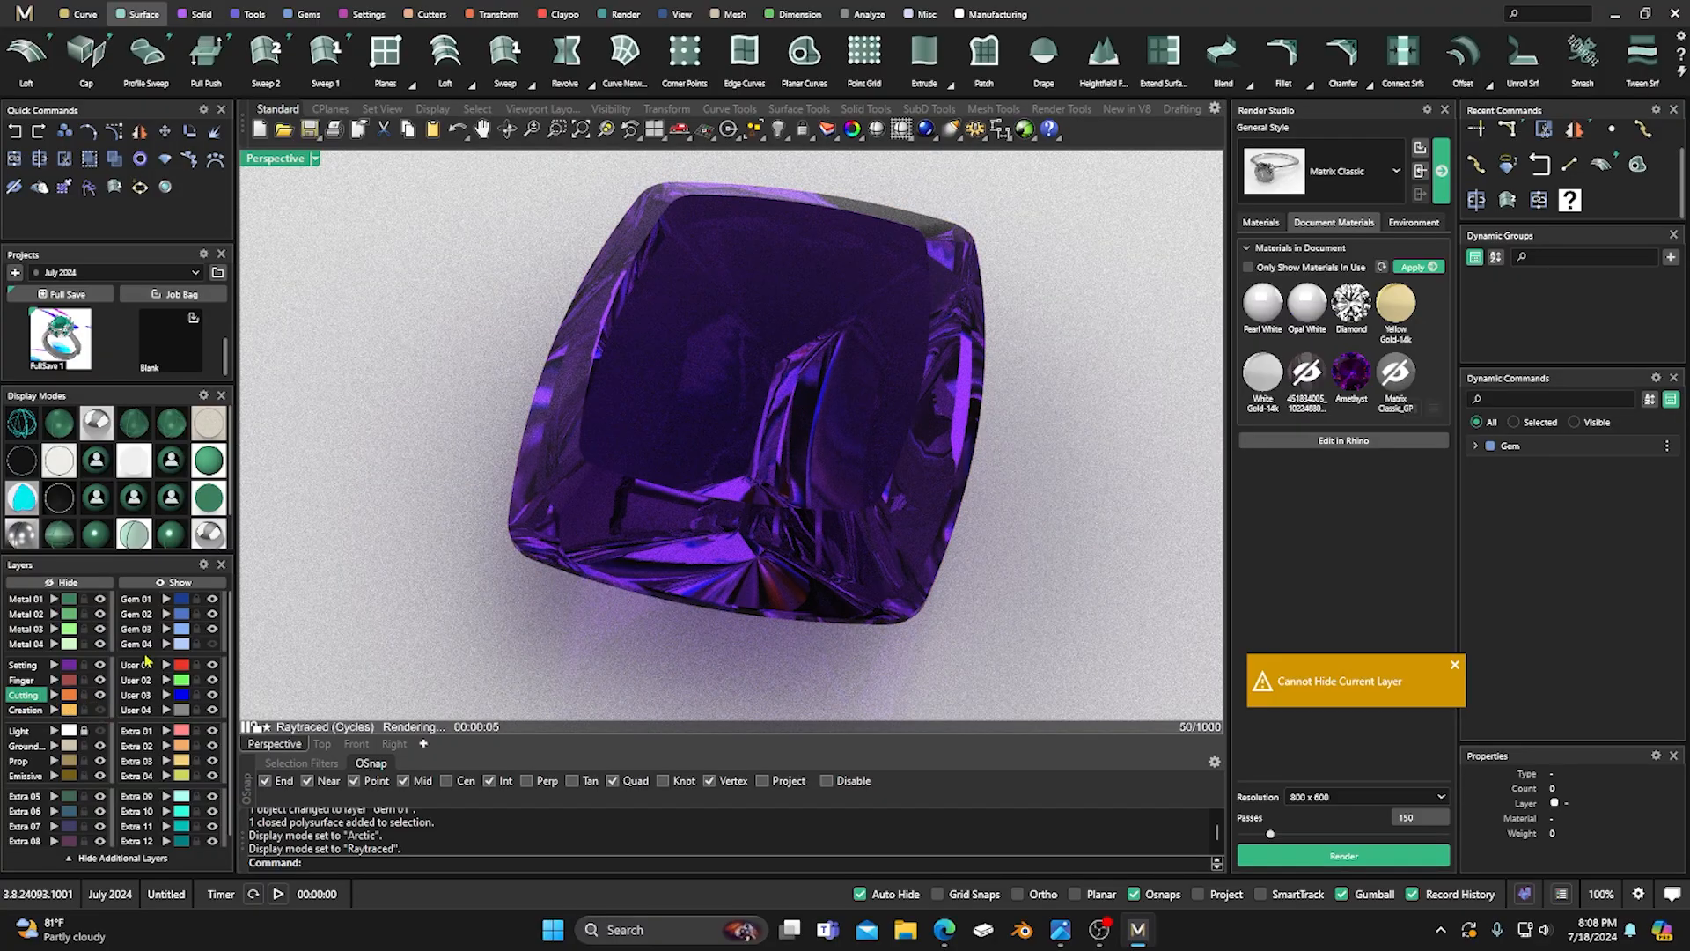
Examine the raytraced amethyst gem without its curves and close Render Studio.
right_drag(454, 493, 450, 530)
scroll(451, 530, down, 3)
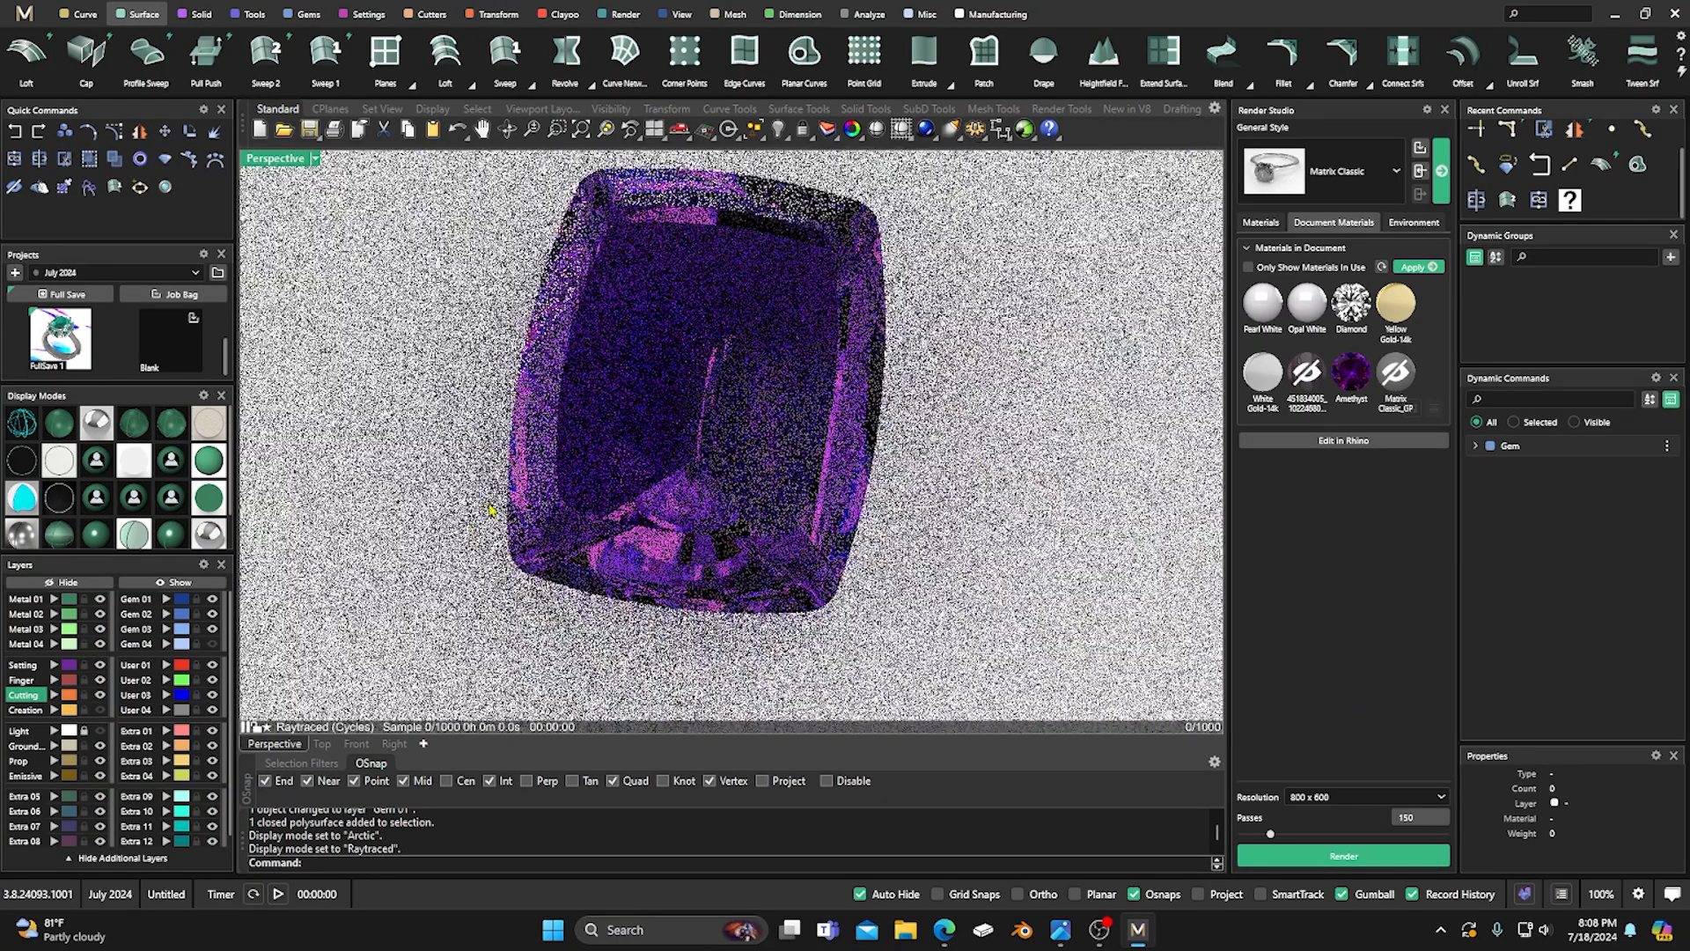
right_drag(629, 511, 801, 459)
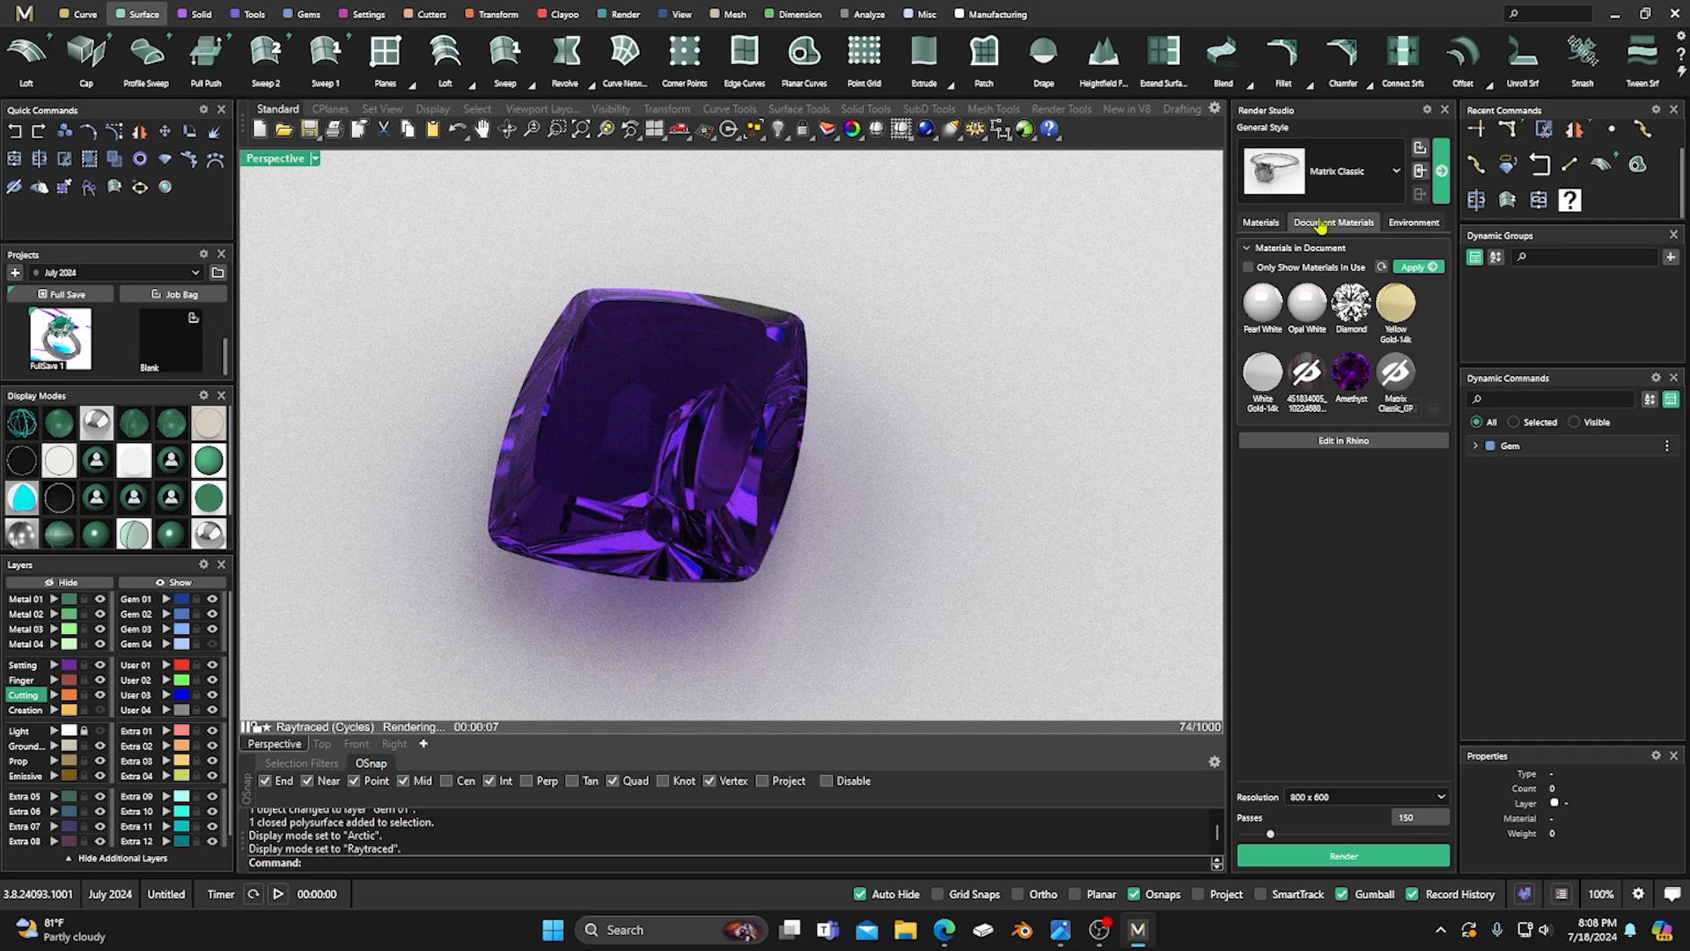
click(1444, 110)
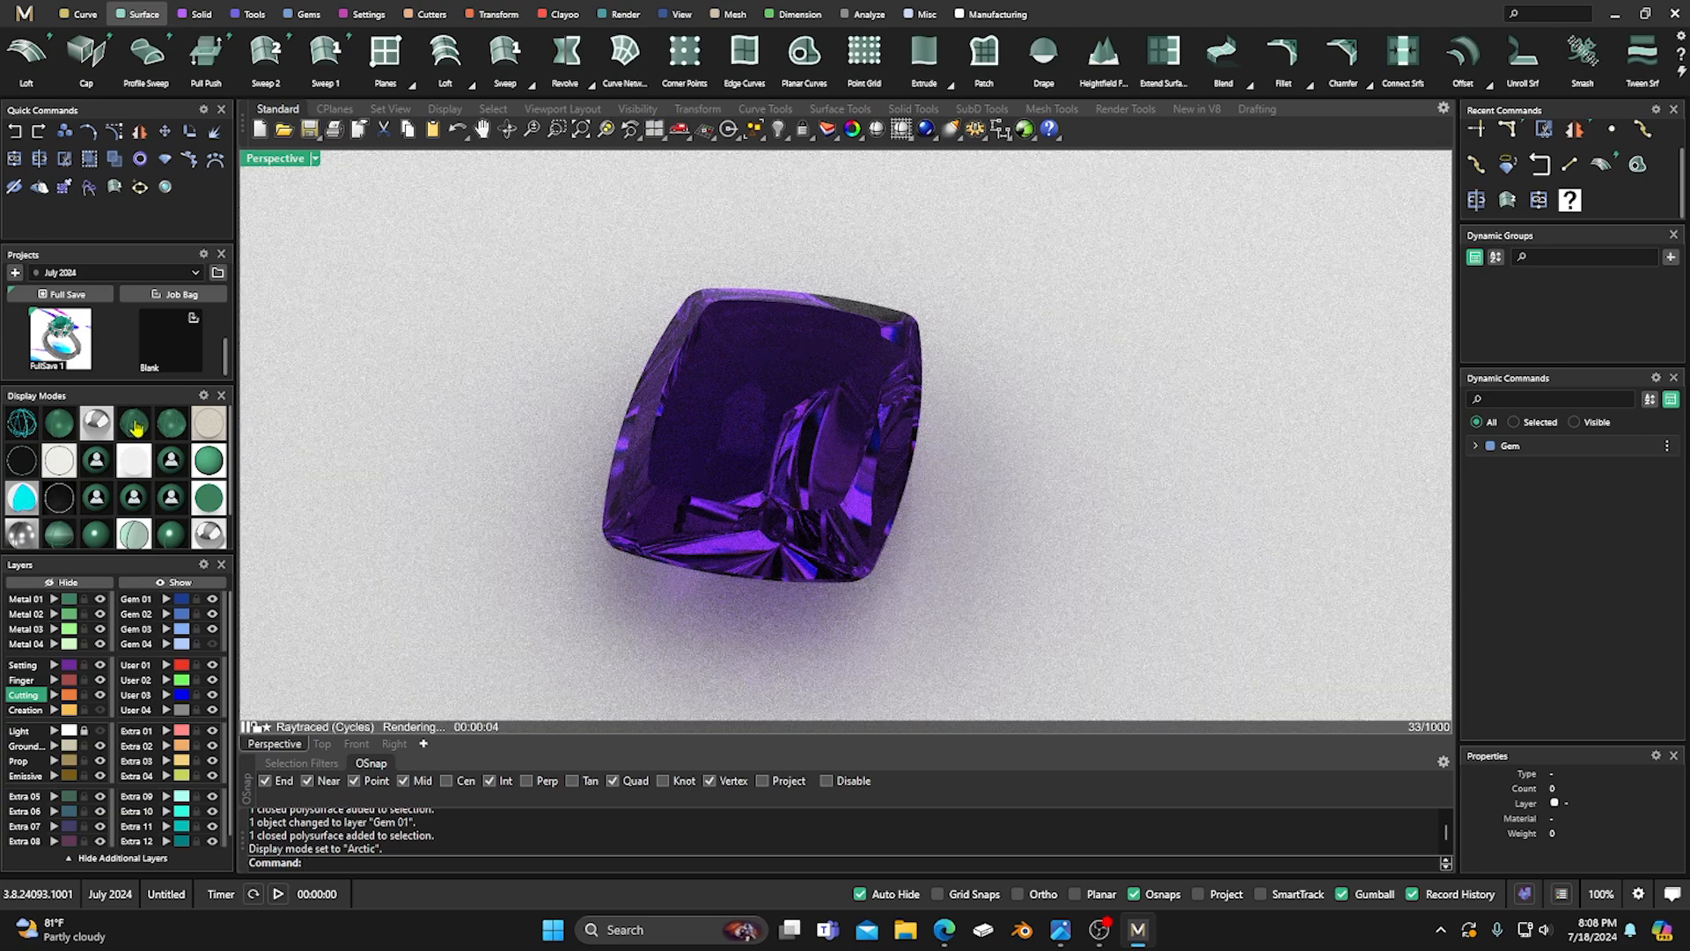
click(745, 440)
click(426, 439)
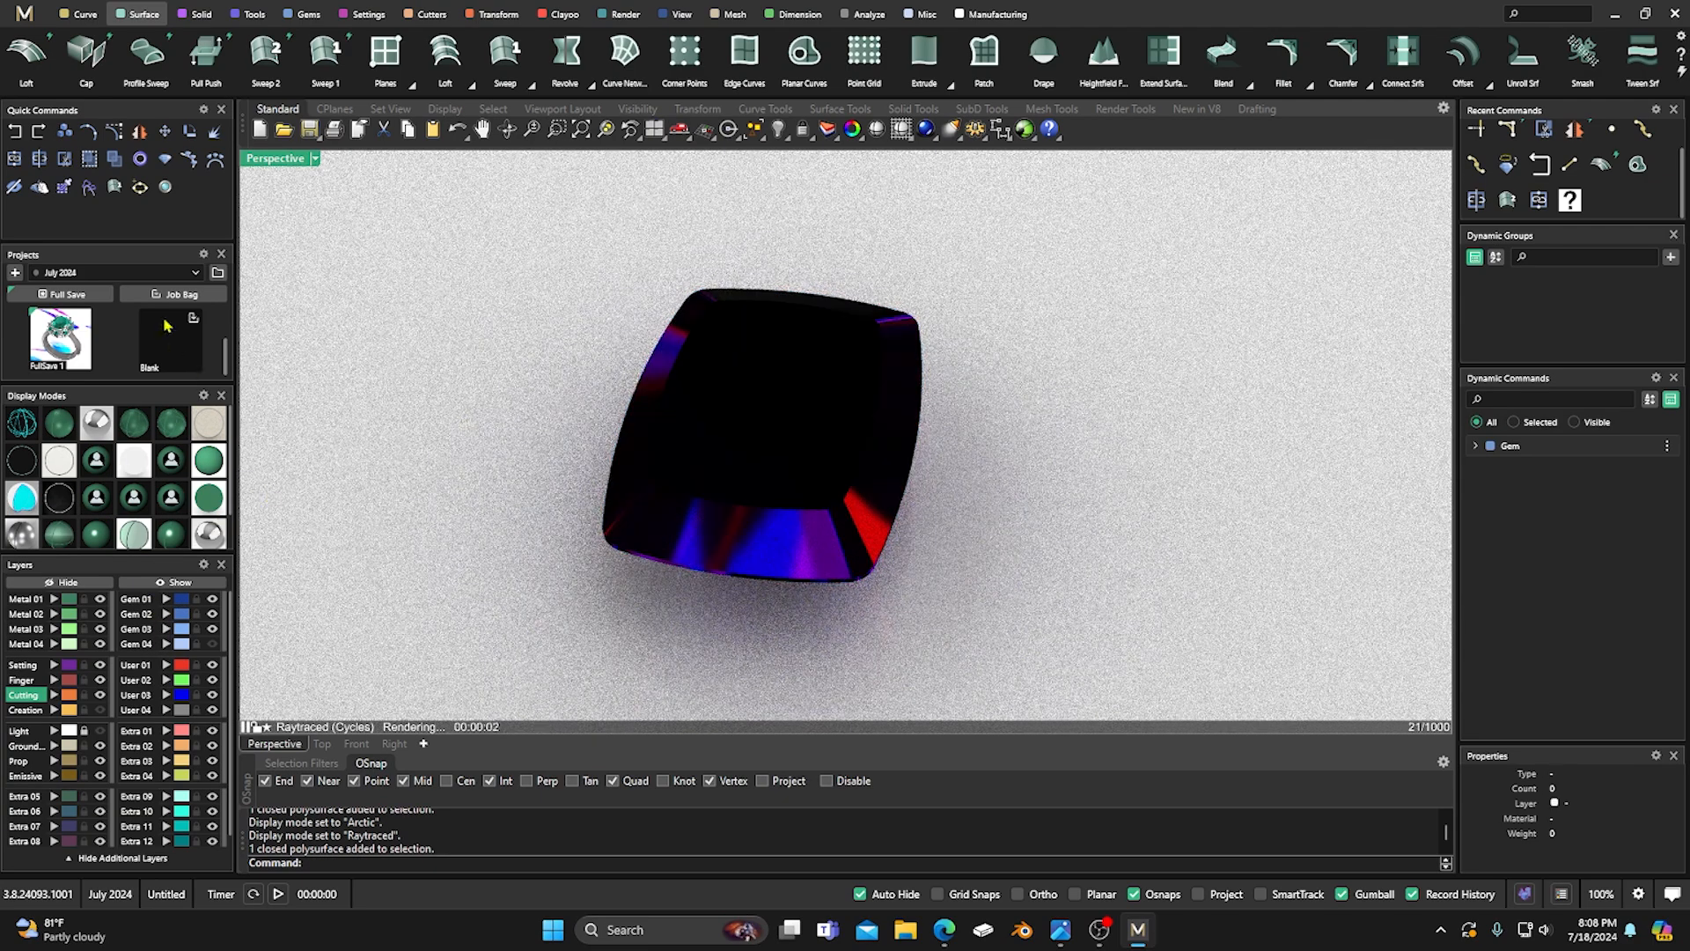
Switch the viewport to shaded display and delete the closed polysurface gem on the Gem 01 layer.
click(60, 425)
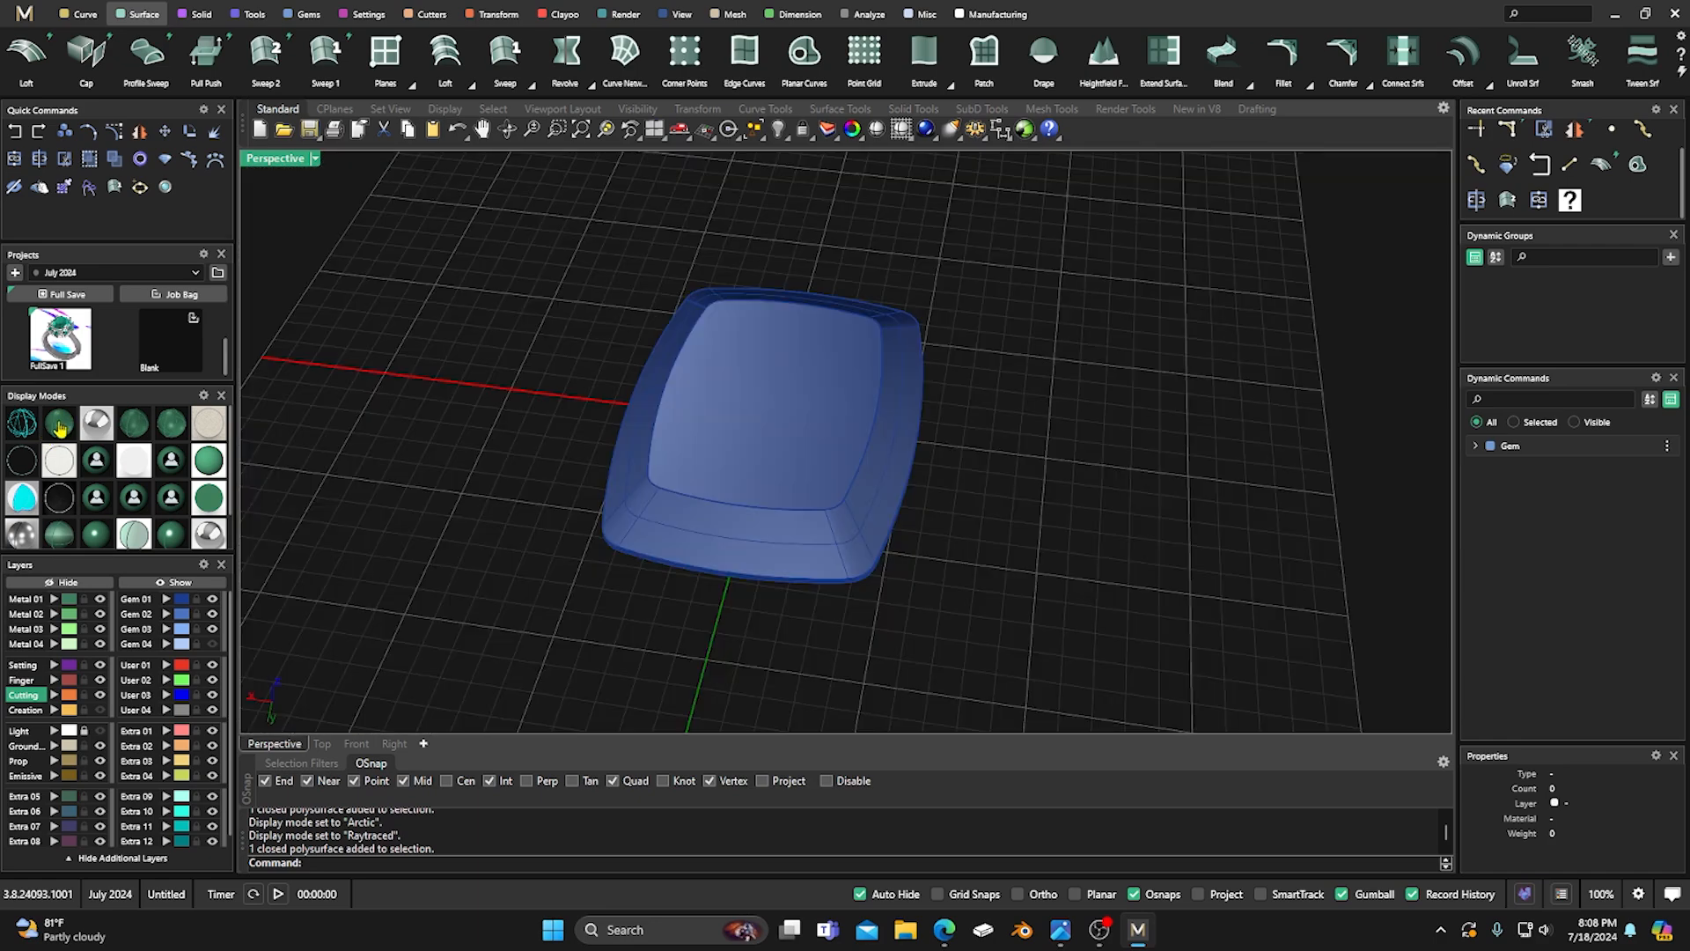
right_drag(432, 377, 566, 415)
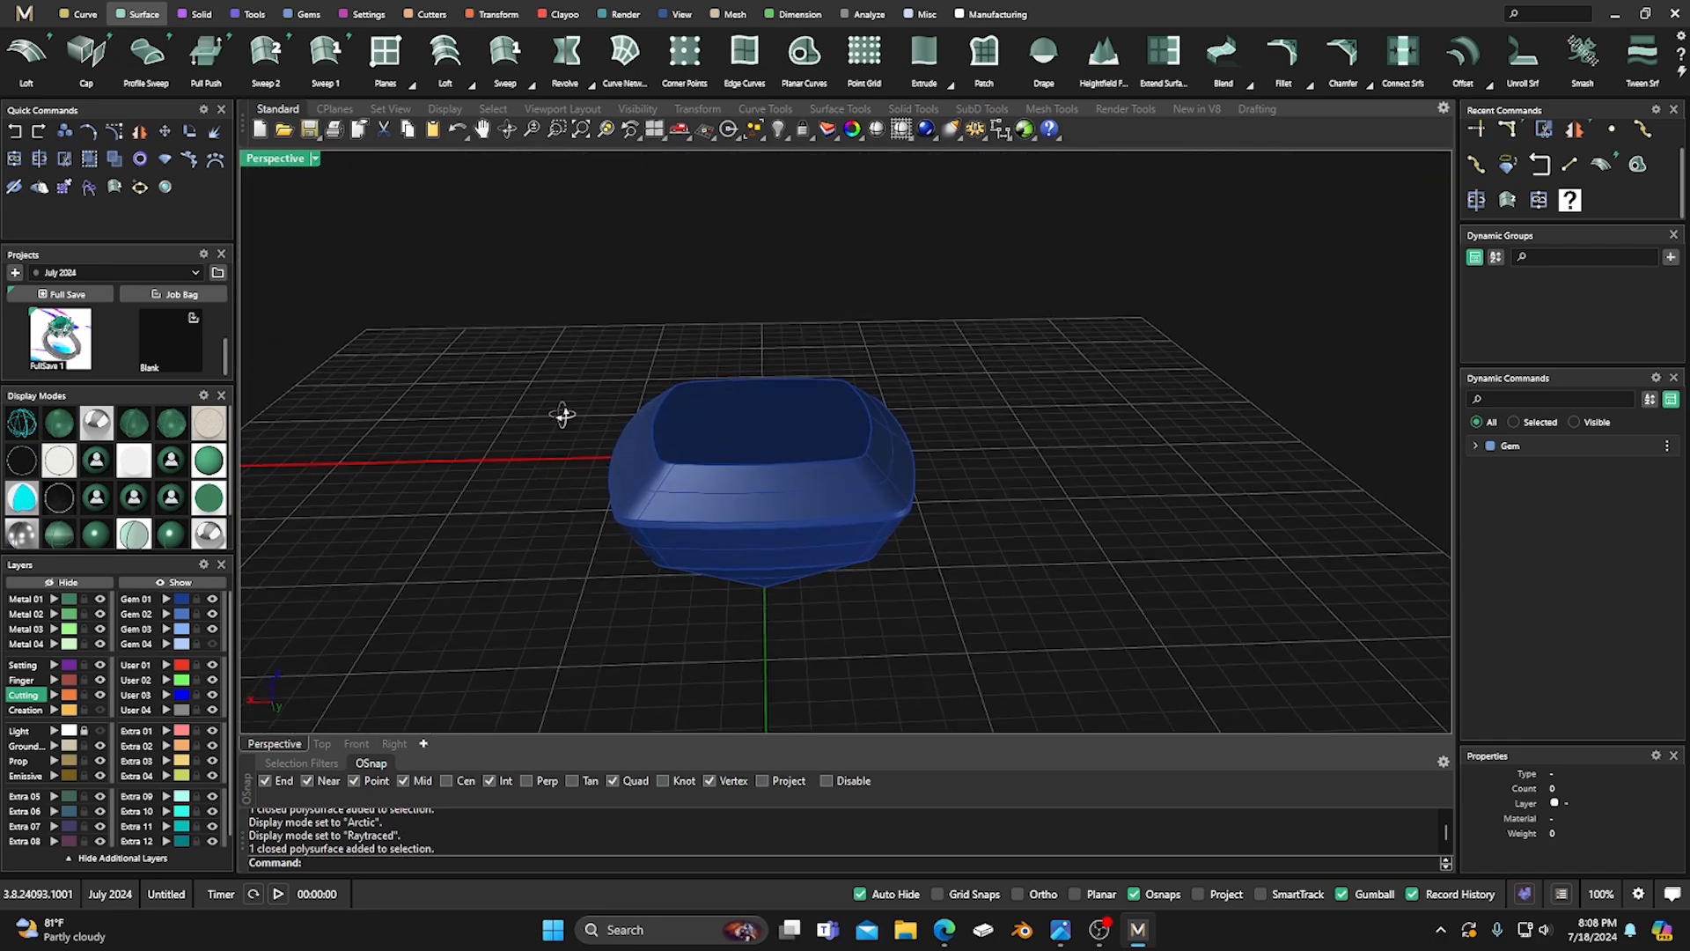
click(828, 498)
key(Delete)
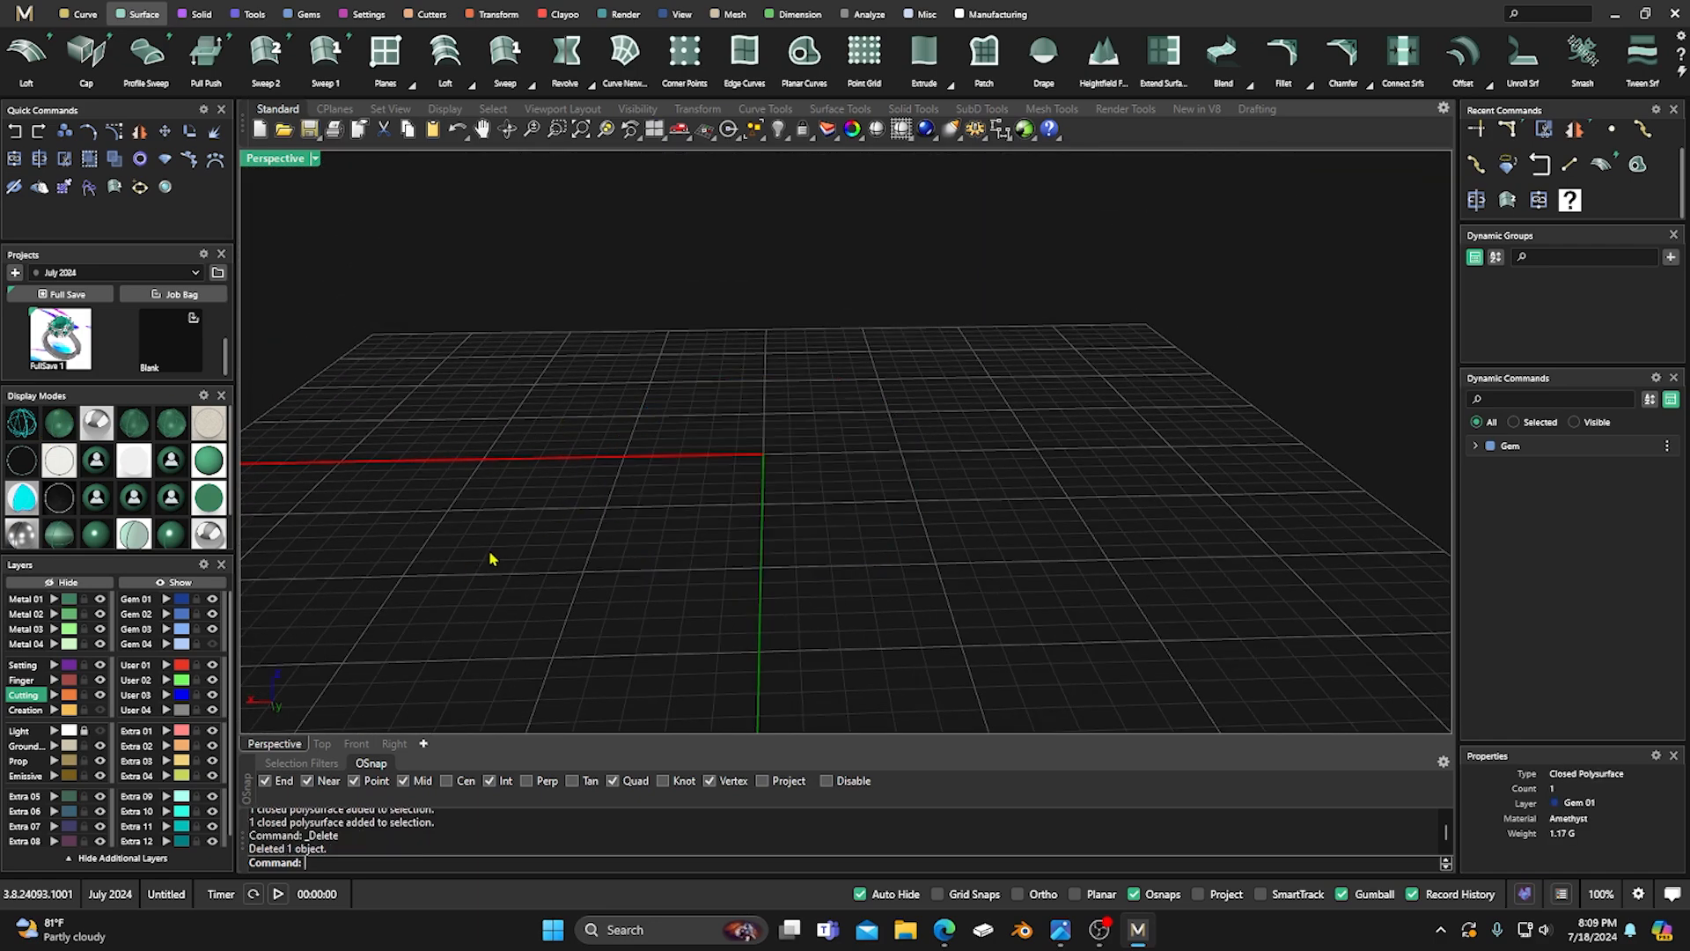
Show the Gem 04 layer and inspect its faceted cushion gem block from the side.
click(212, 644)
right_drag(516, 502, 698, 526)
right_drag(570, 550, 640, 550)
click(728, 500)
click(627, 560)
click(720, 511)
click(662, 610)
right_drag(662, 611, 704, 563)
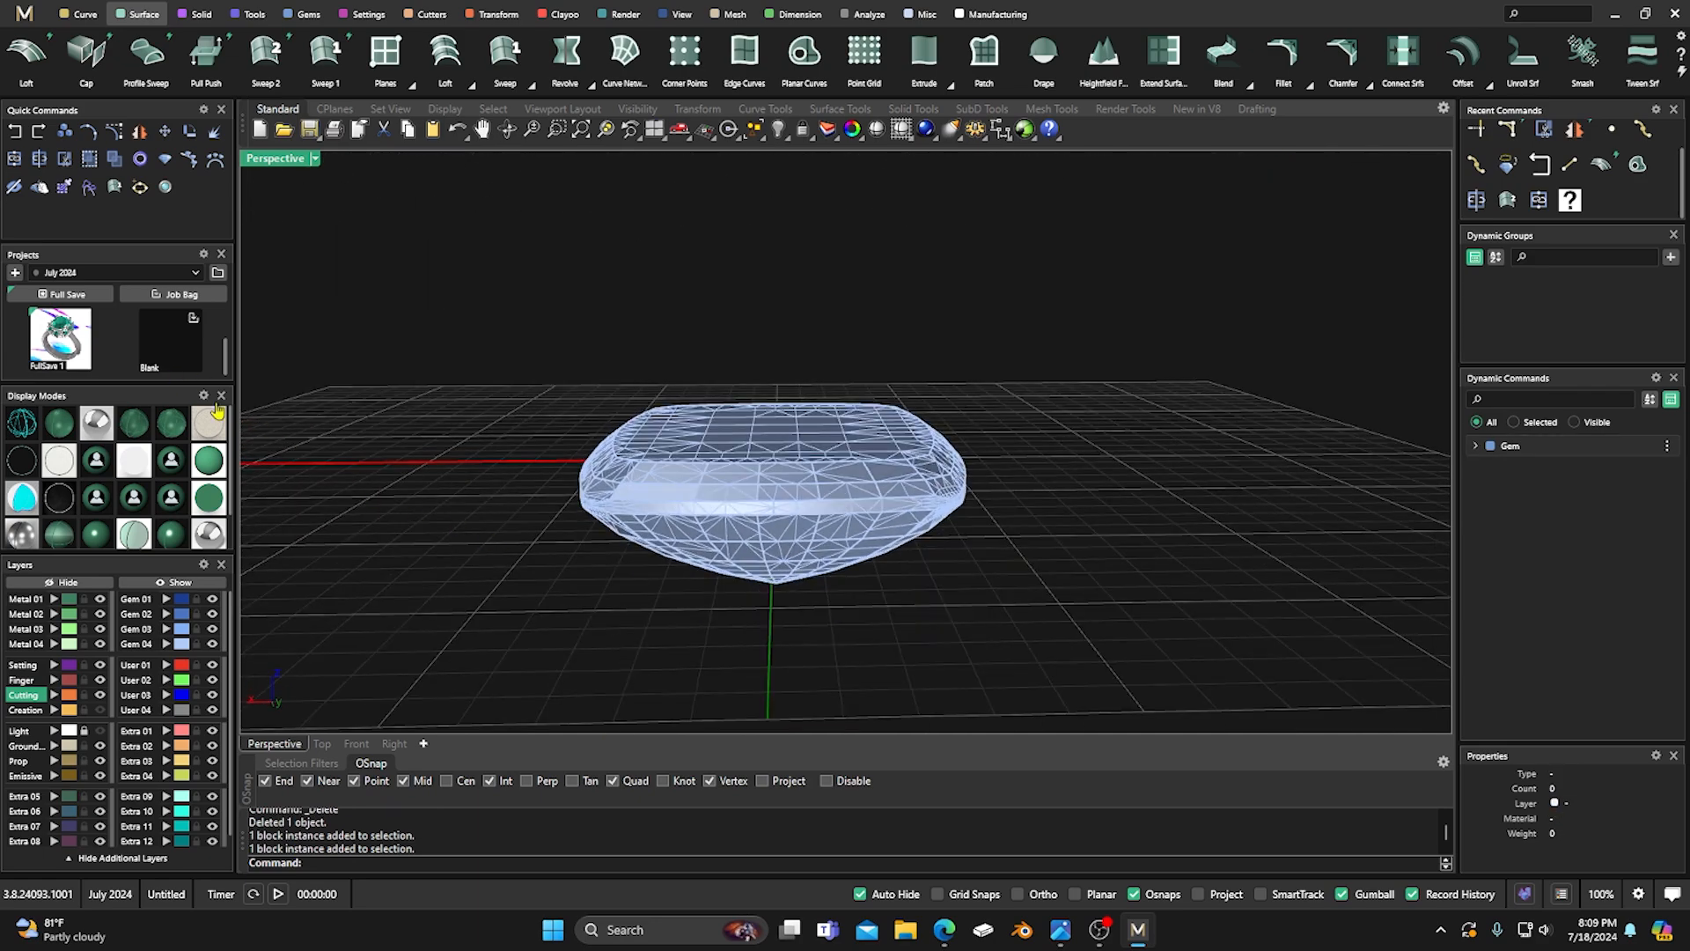
Show the Creation layer and delete the closed curve above the gem and the upper of the two girdle curves.
click(101, 709)
scroll(498, 546, up, 3)
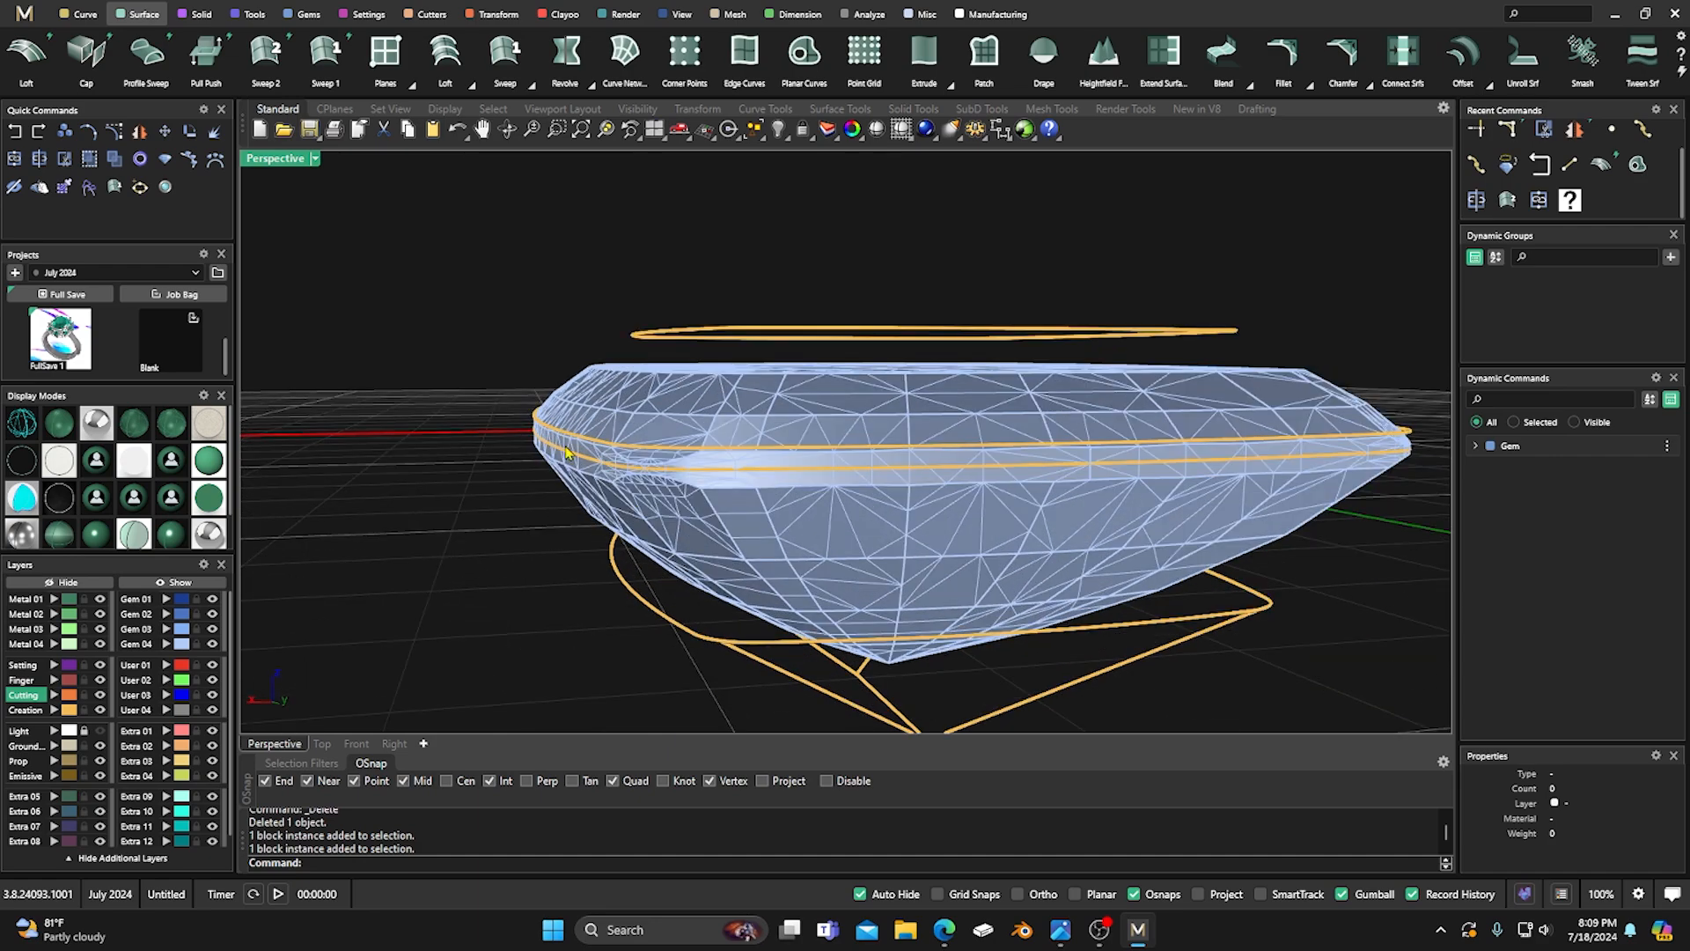
click(684, 334)
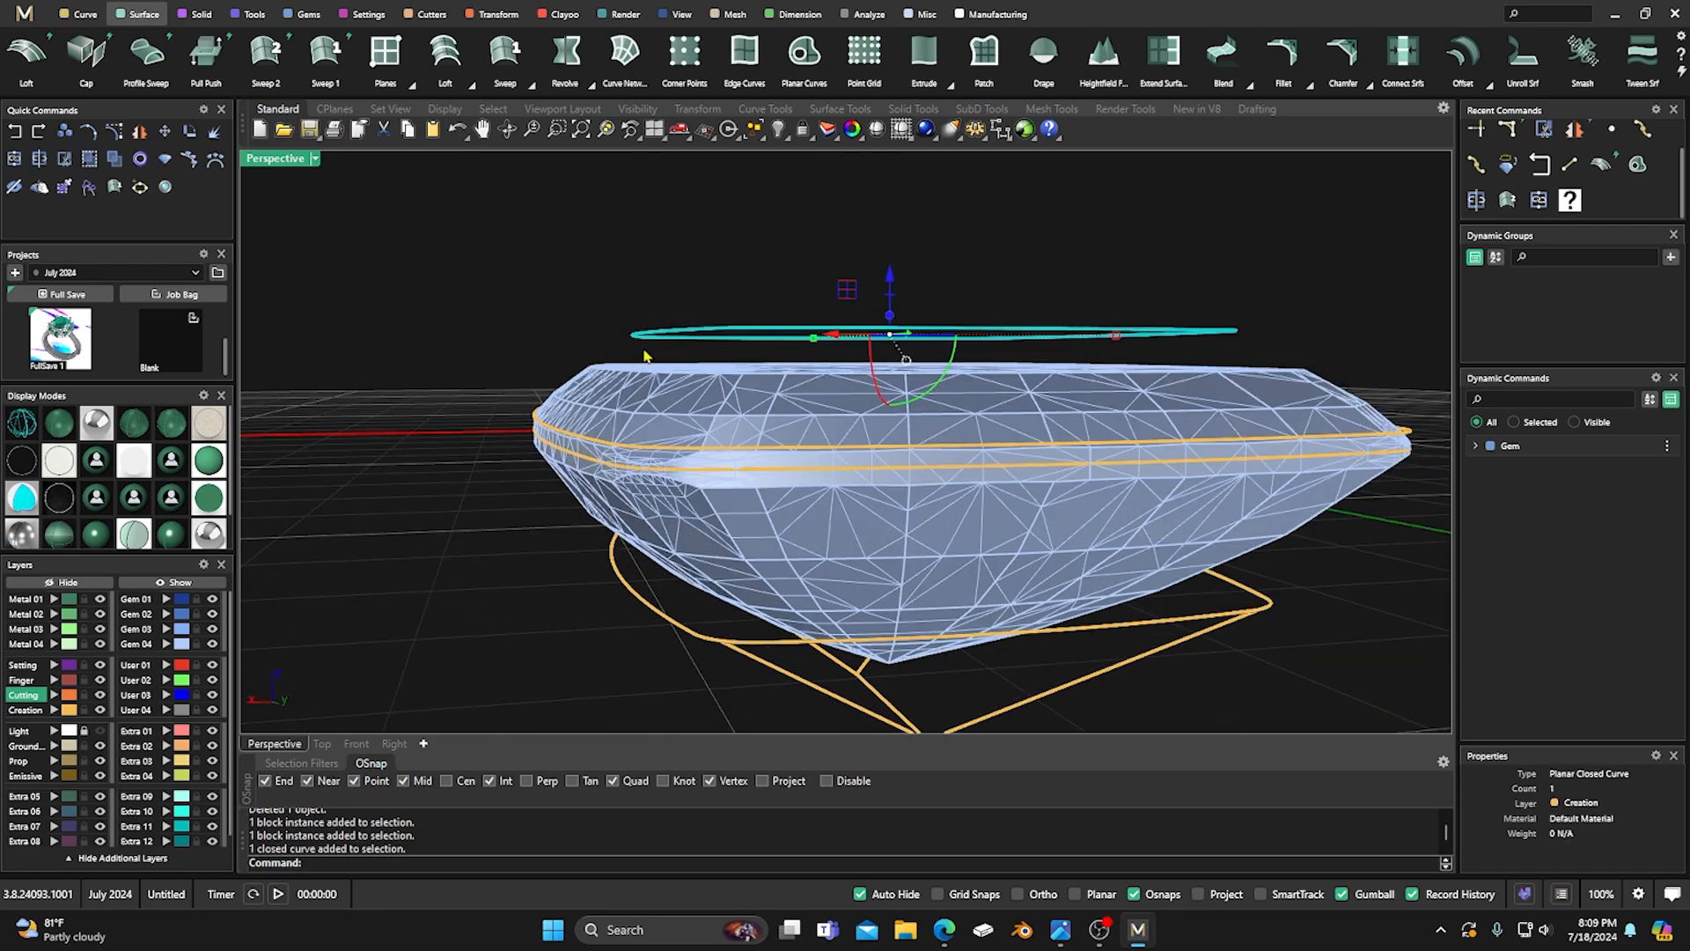
key(Delete)
click(606, 447)
key(Delete)
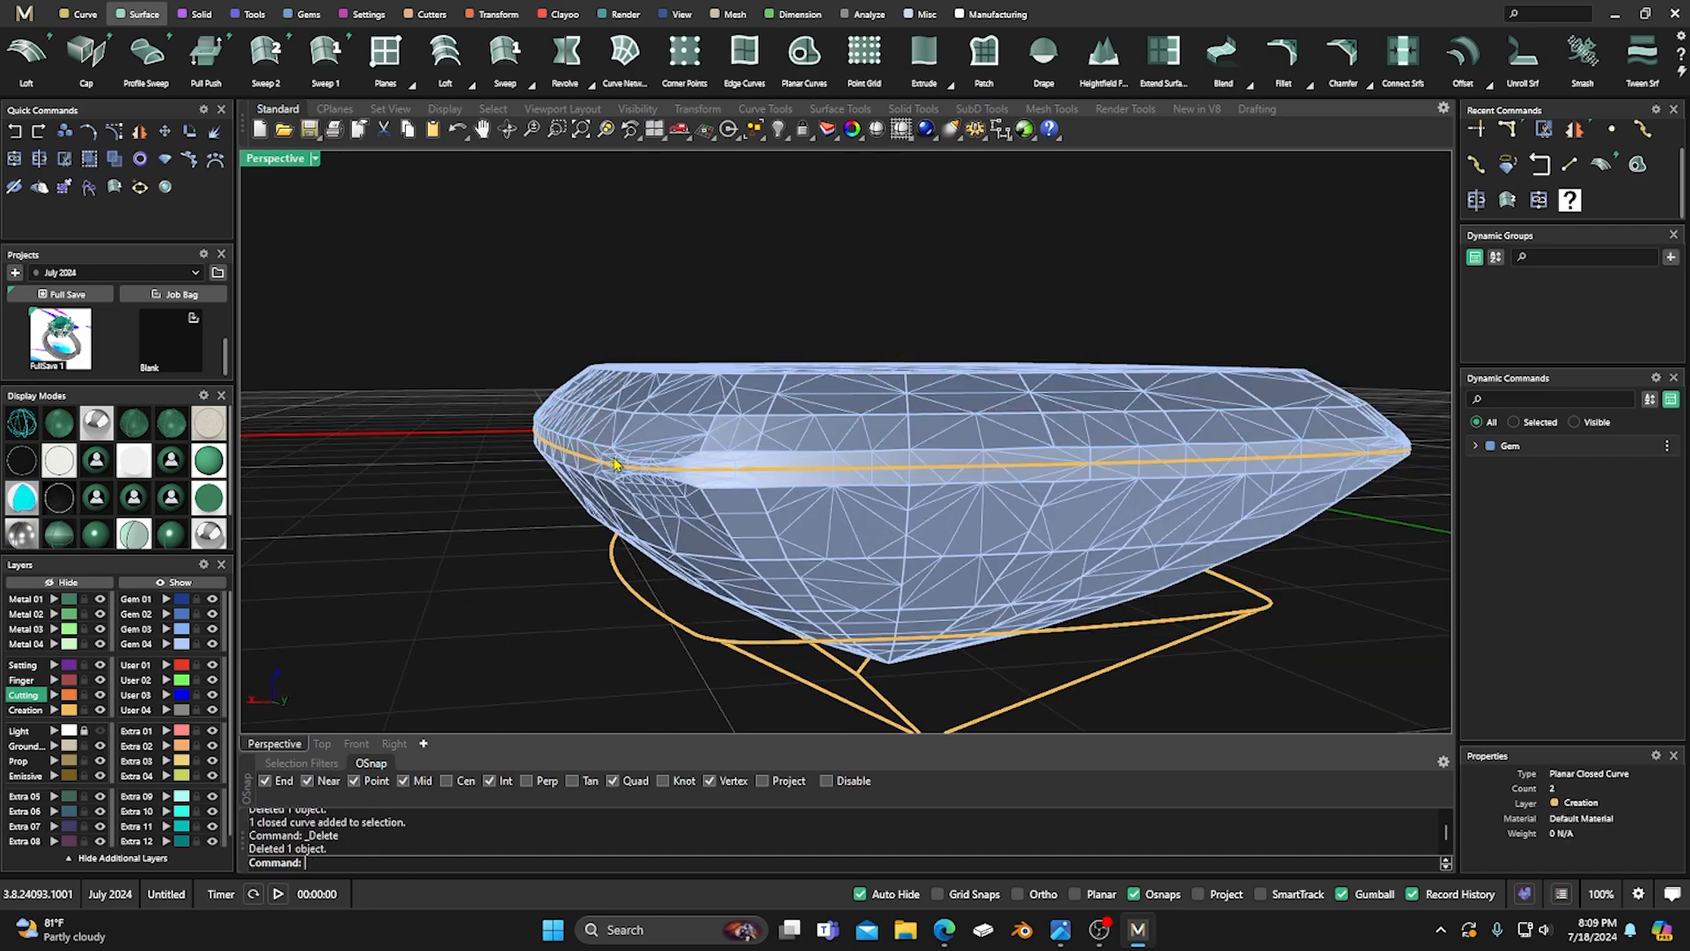
Delete the remaining construction curves beneath the gem, keeping only the single girdle curve.
scroll(645, 578, down, 3)
drag(637, 645, 1037, 555)
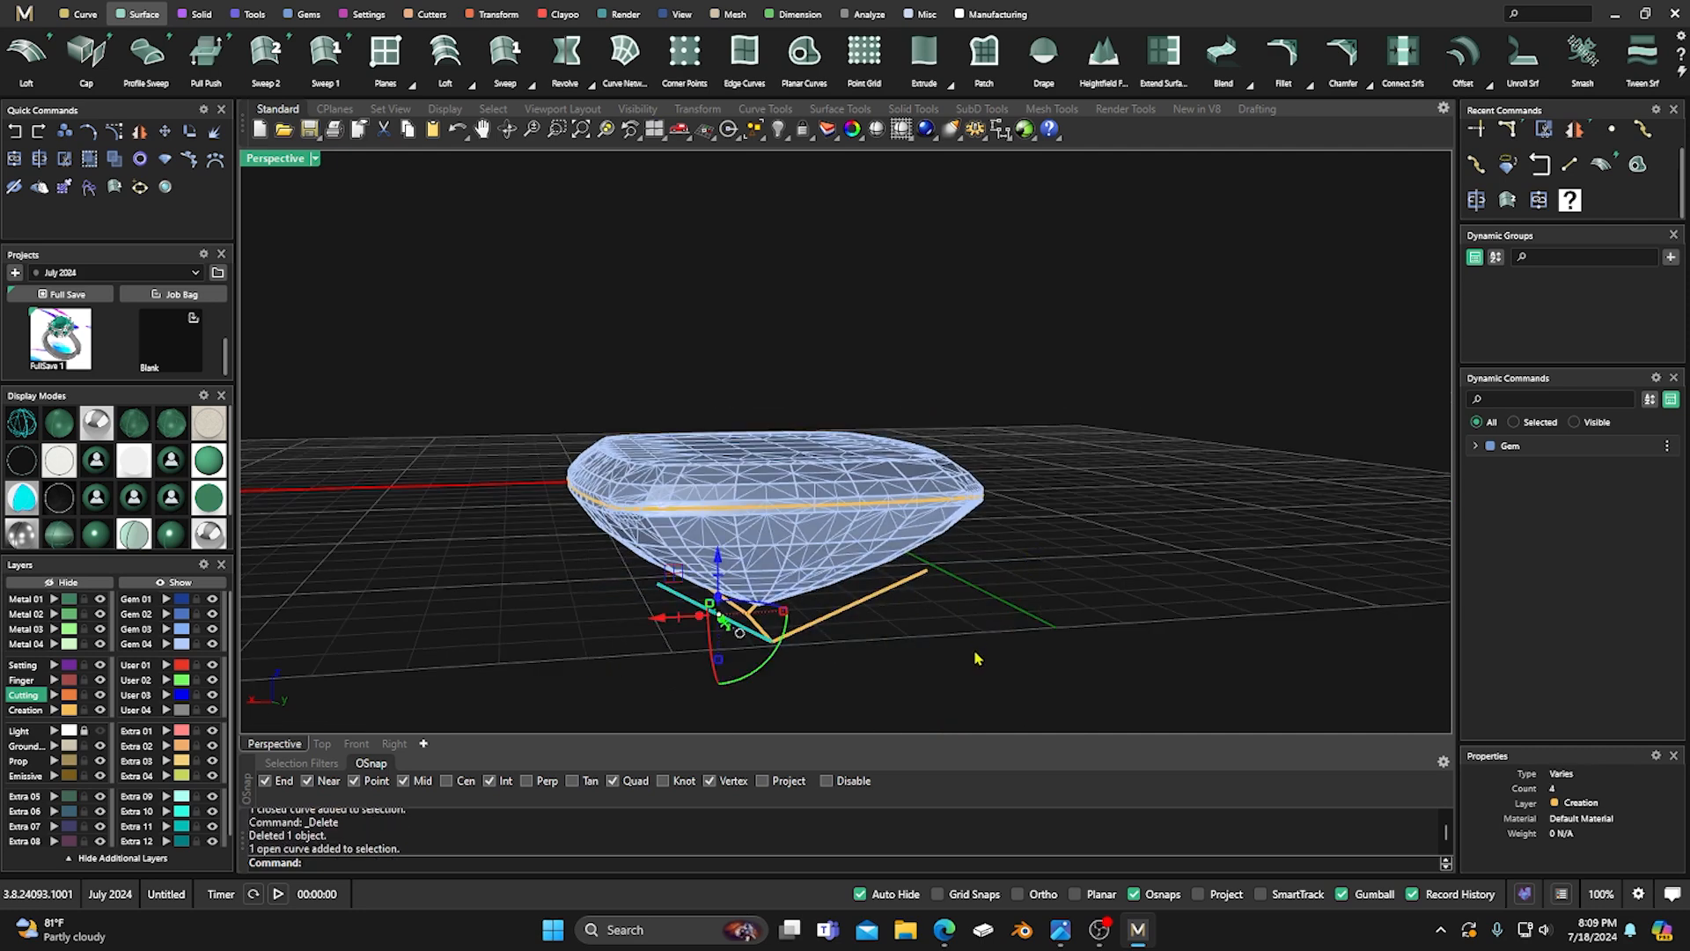
drag(845, 665, 727, 621)
key(Delete)
right_drag(736, 630, 737, 534)
scroll(738, 533, up, 6)
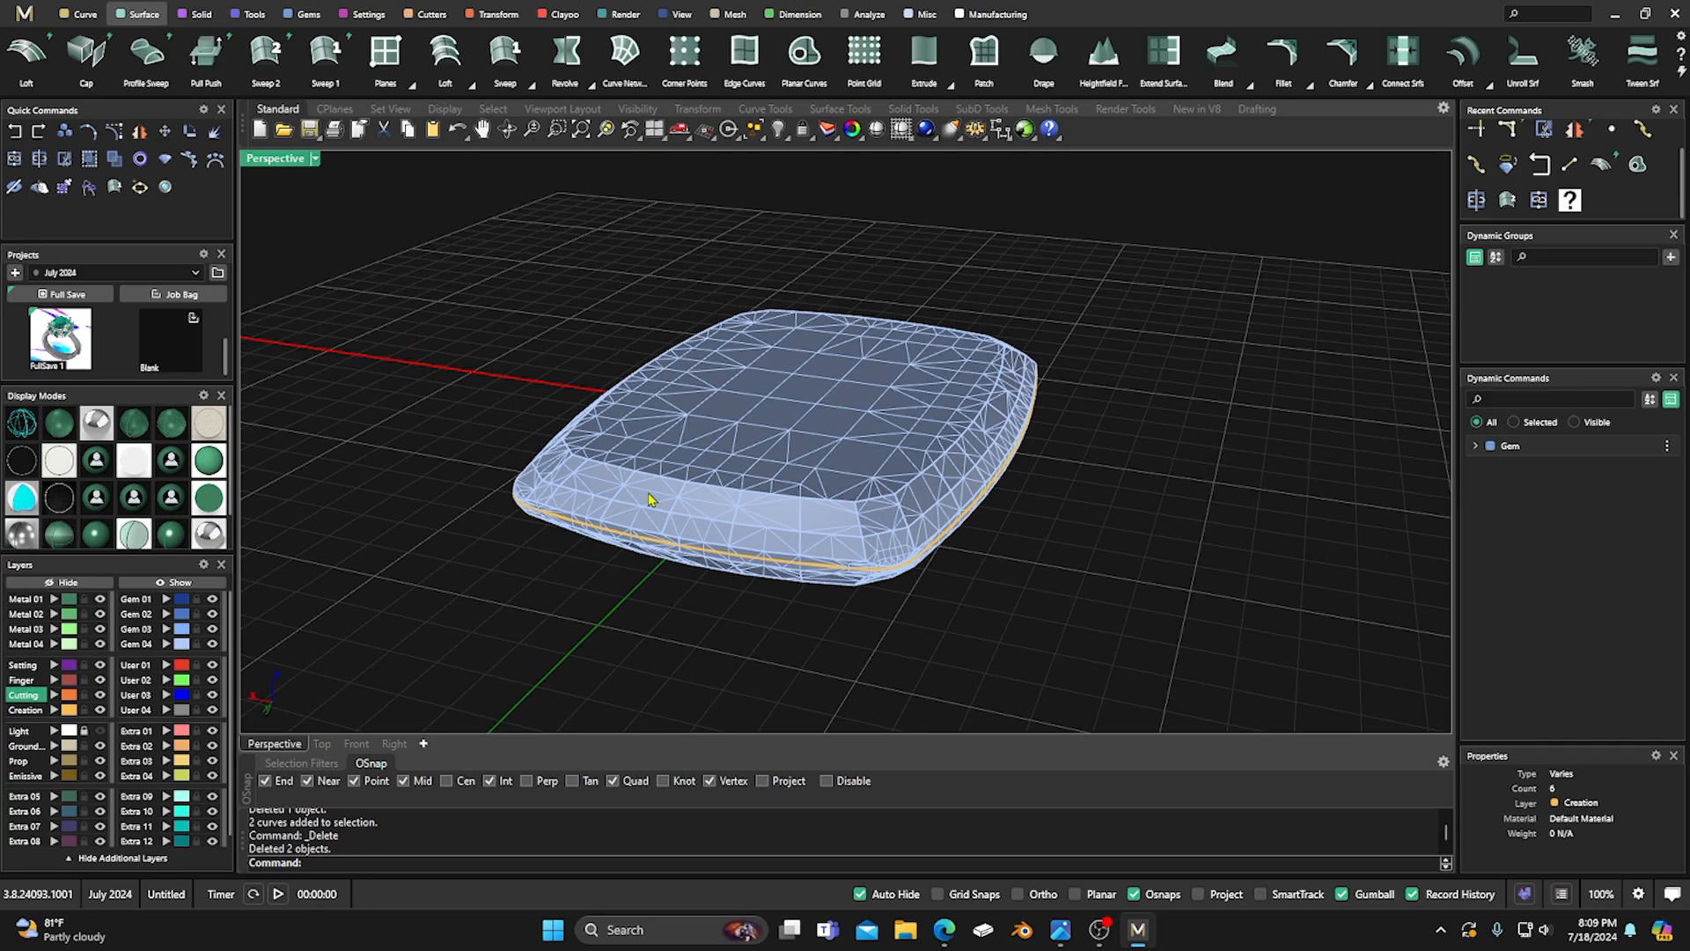
Switch to wireframe display and move the custom gem block to the Gem 01 layer.
click(21, 423)
mouse_move(380, 335)
right_down()
mouse_move(441, 438)
mouse_move(442, 406)
right_up()
right_drag(1000, 558, 1004, 503)
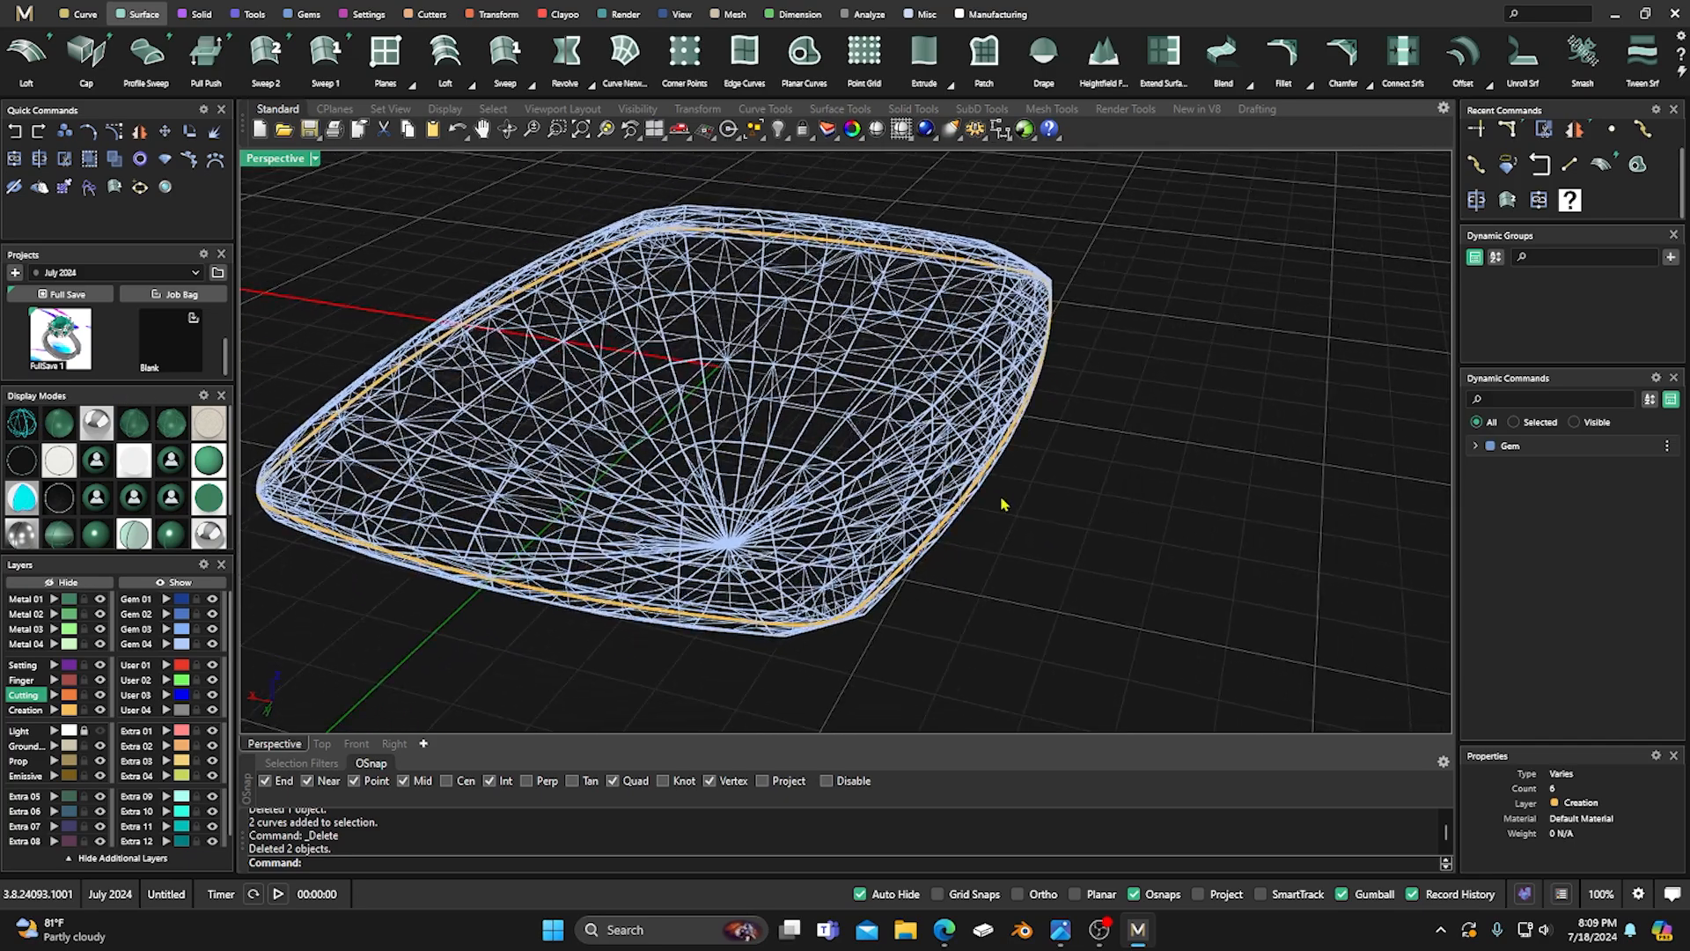
click(788, 389)
scroll(796, 427, down, 3)
key(Escape)
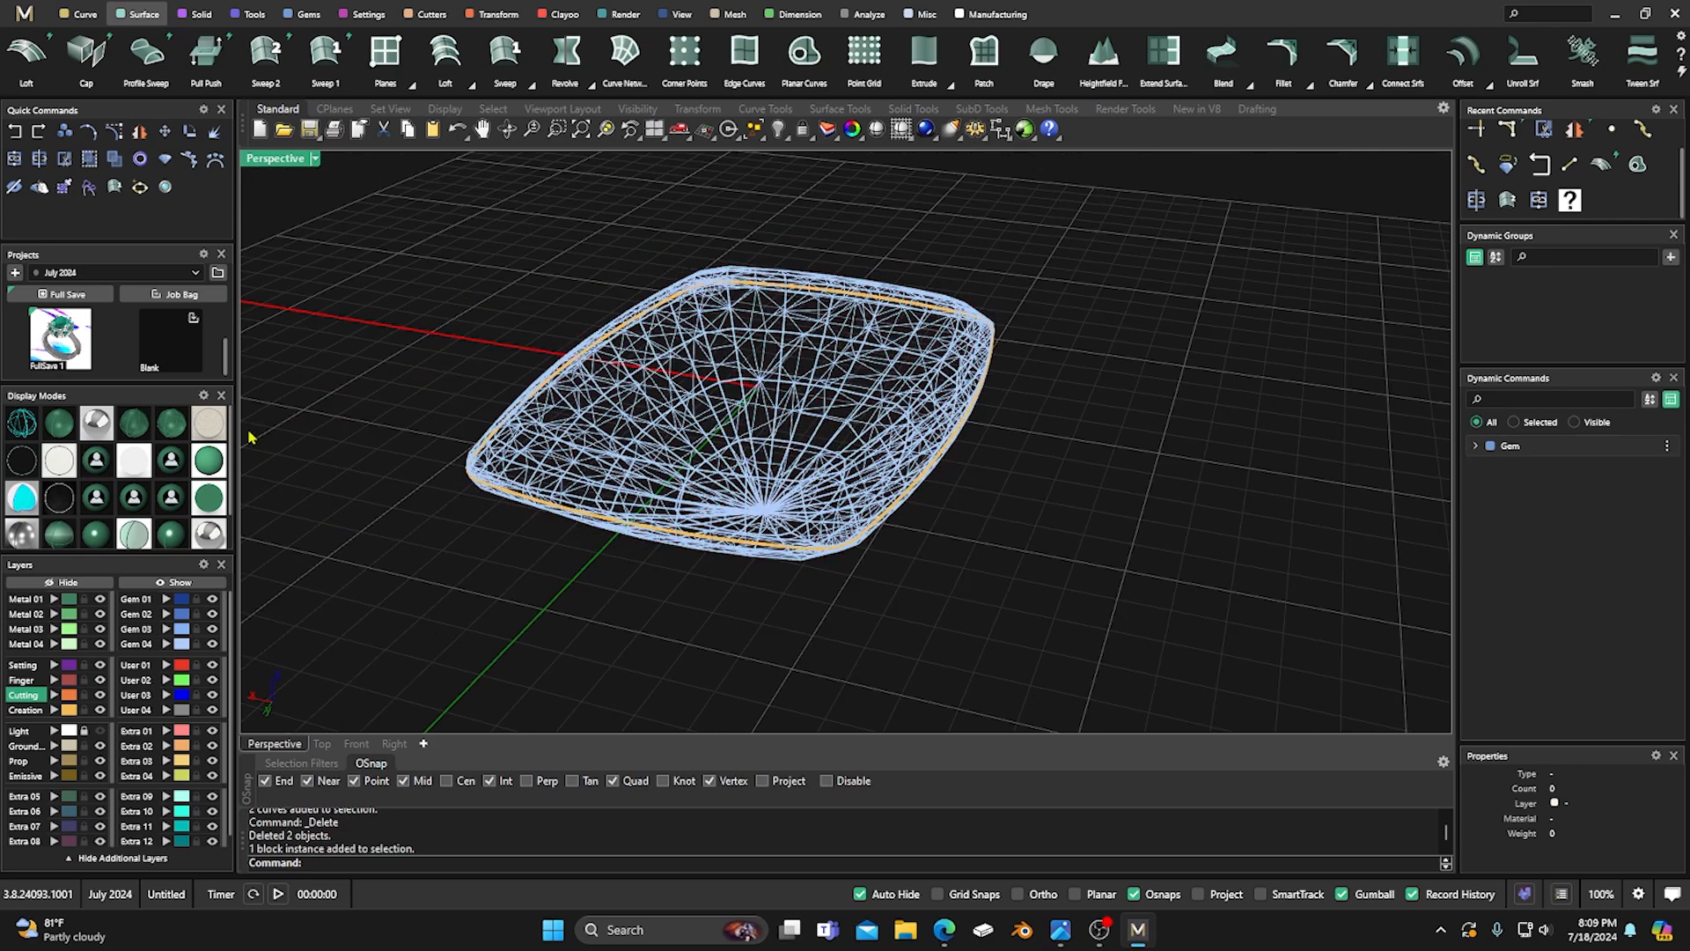
click(534, 483)
click(165, 600)
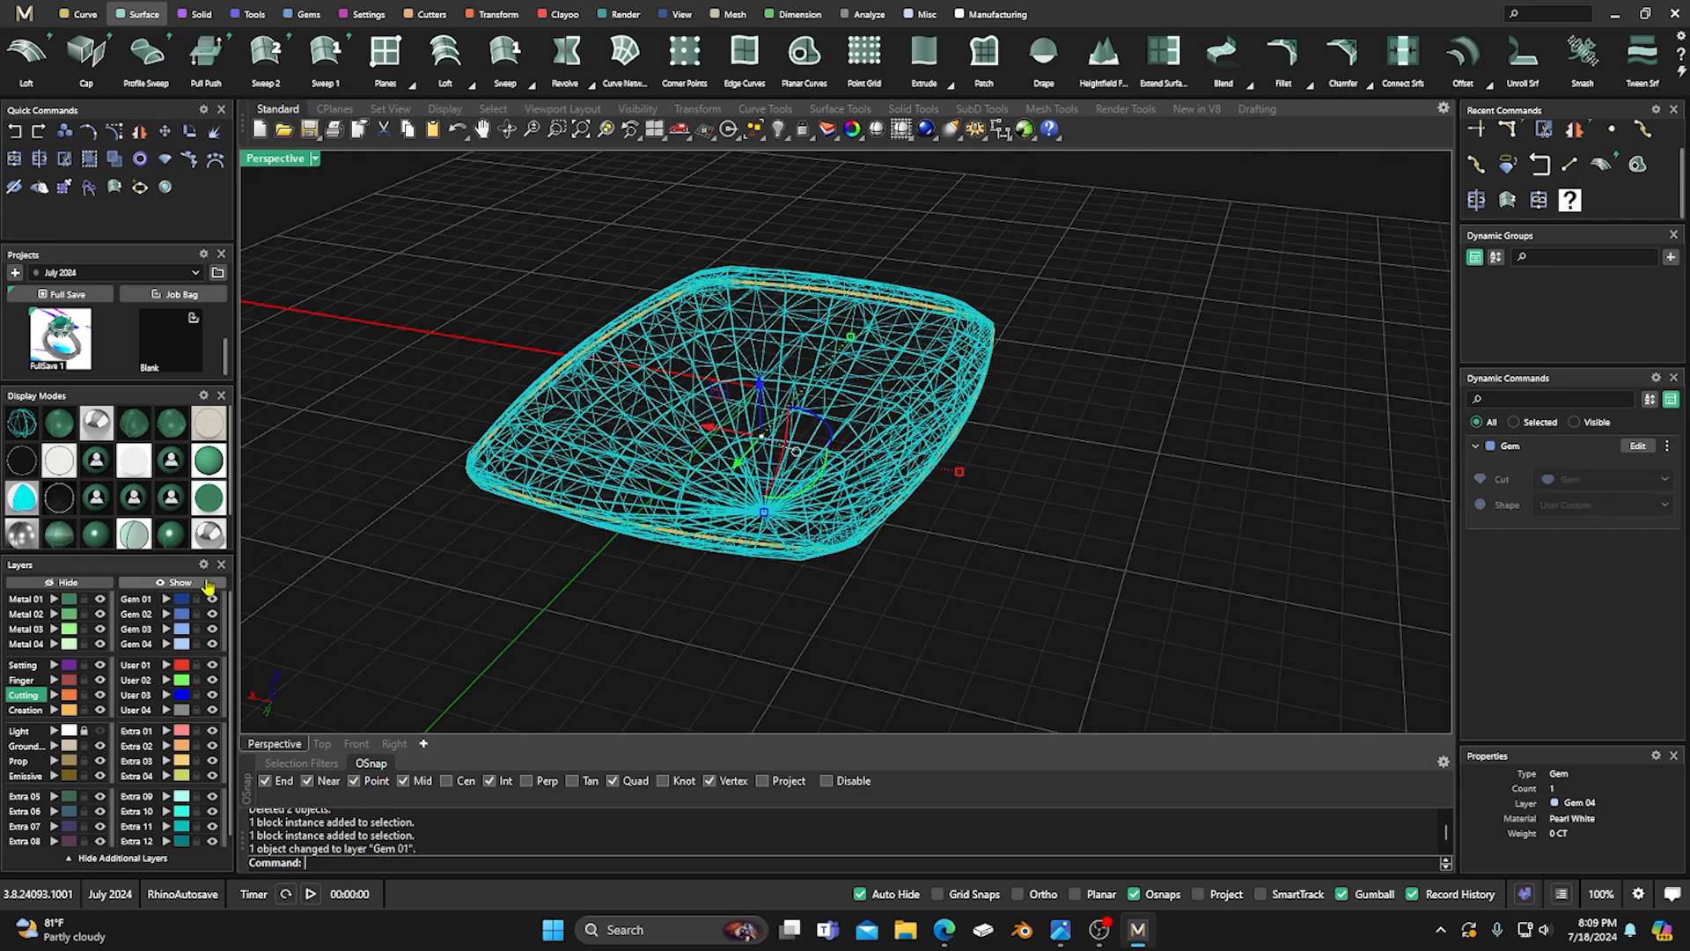
Try the Bezel builder on the custom gem and preview the bezel in shaded display.
click(682, 438)
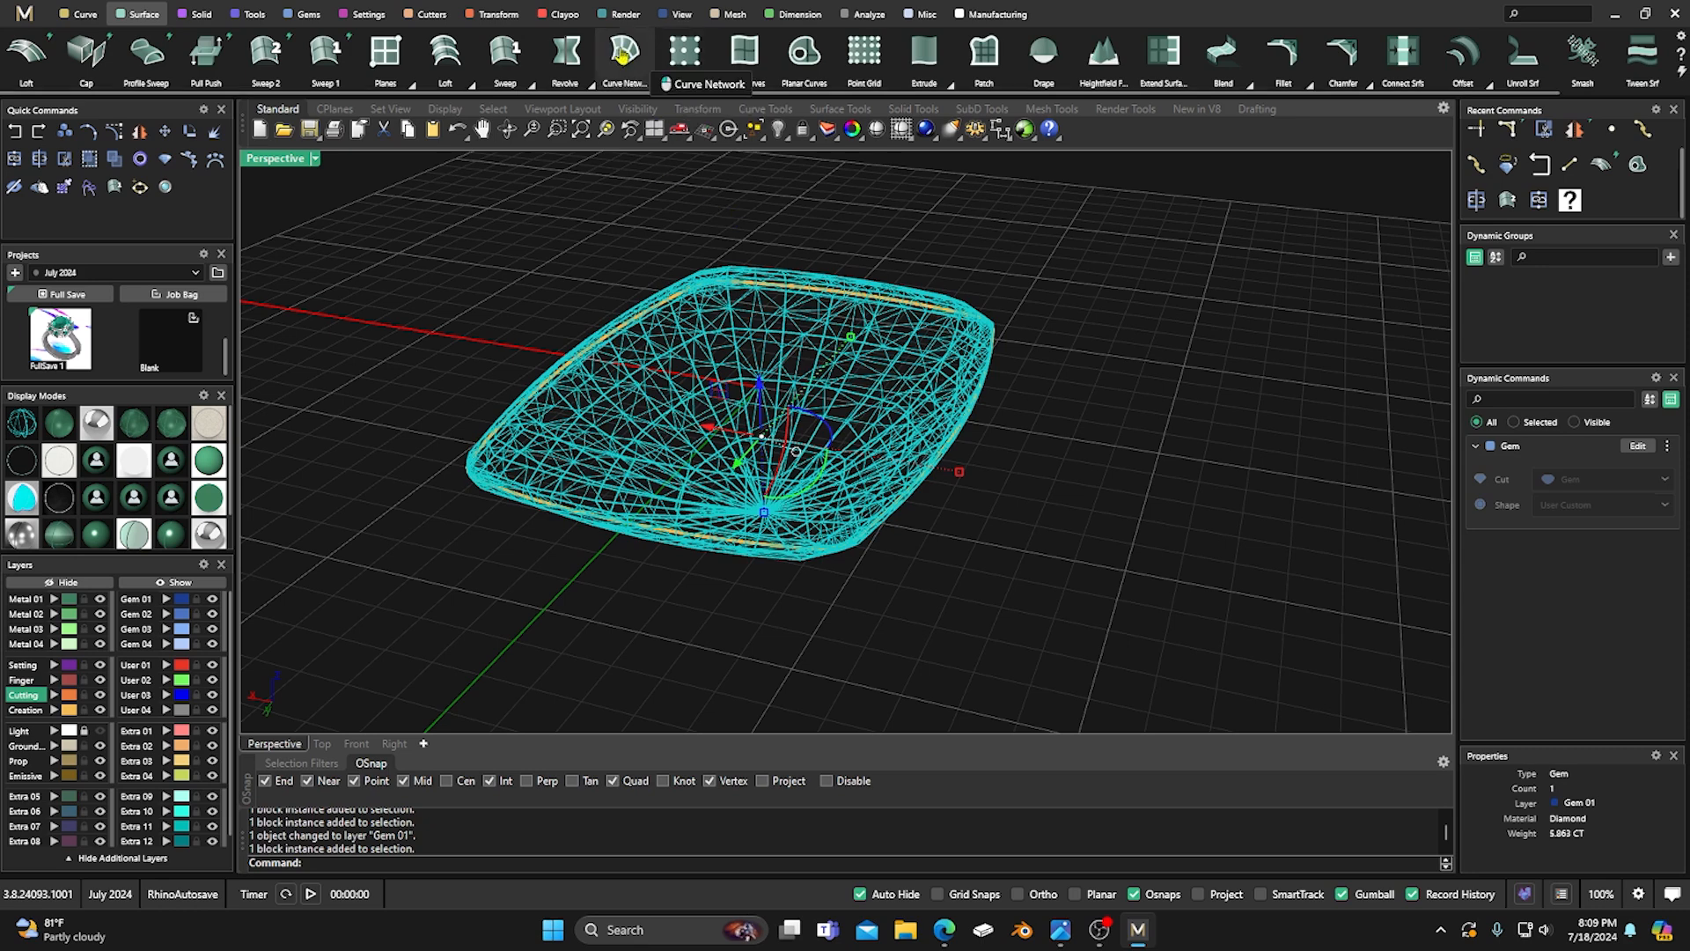
click(368, 14)
click(506, 54)
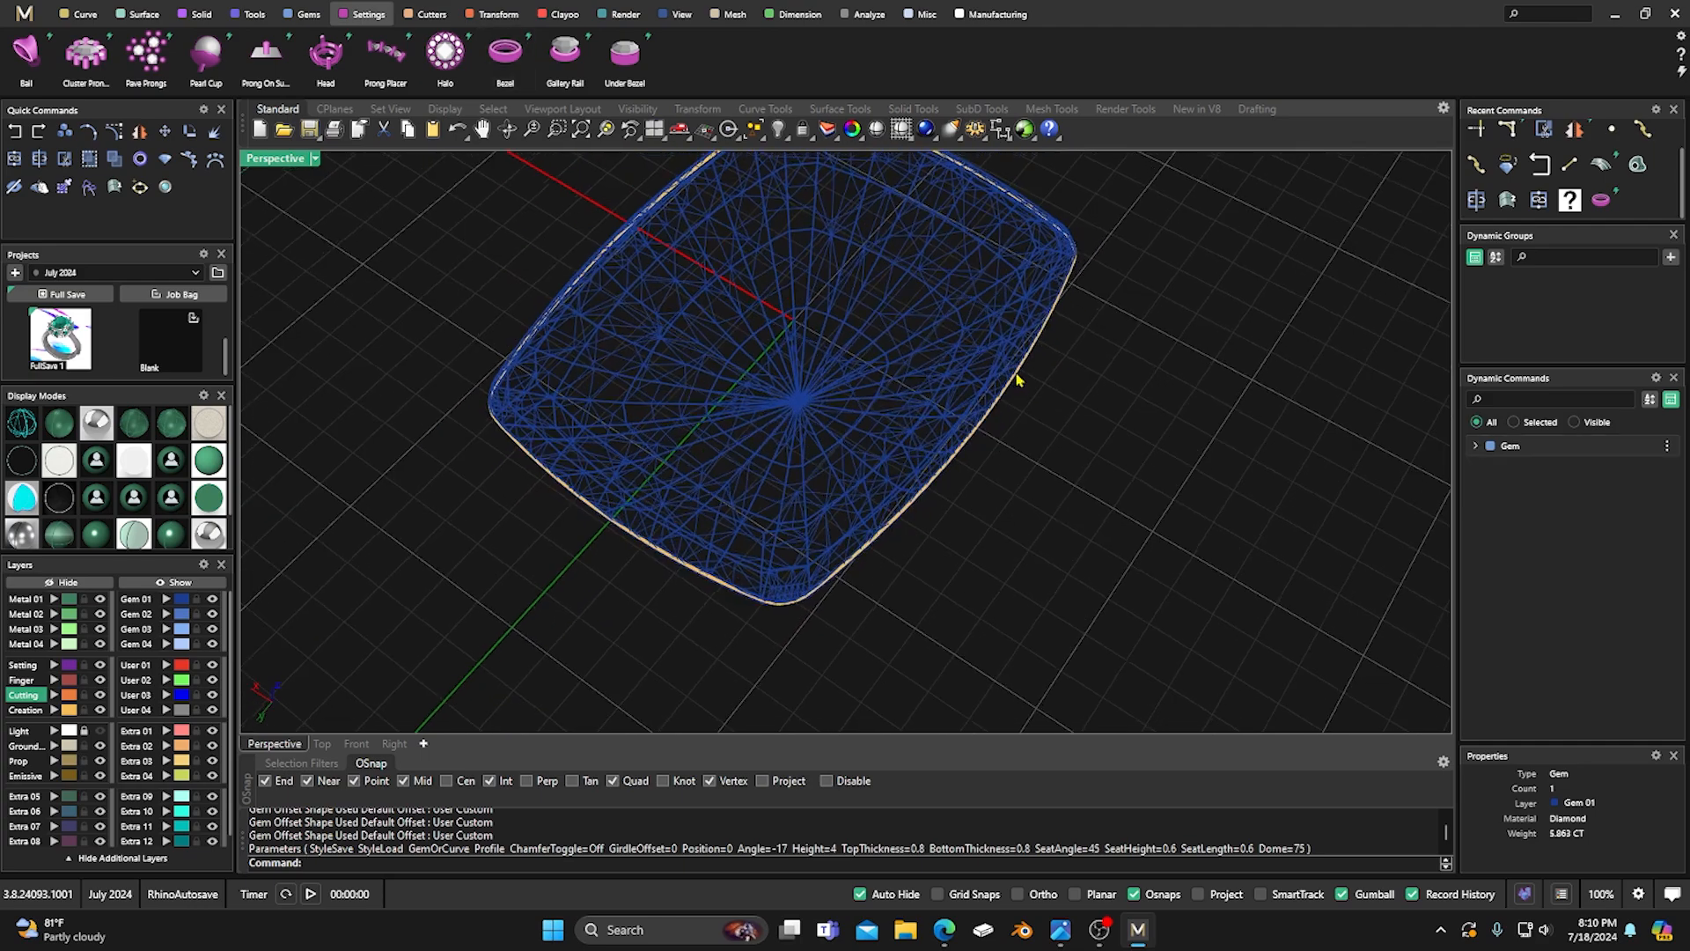
click(847, 440)
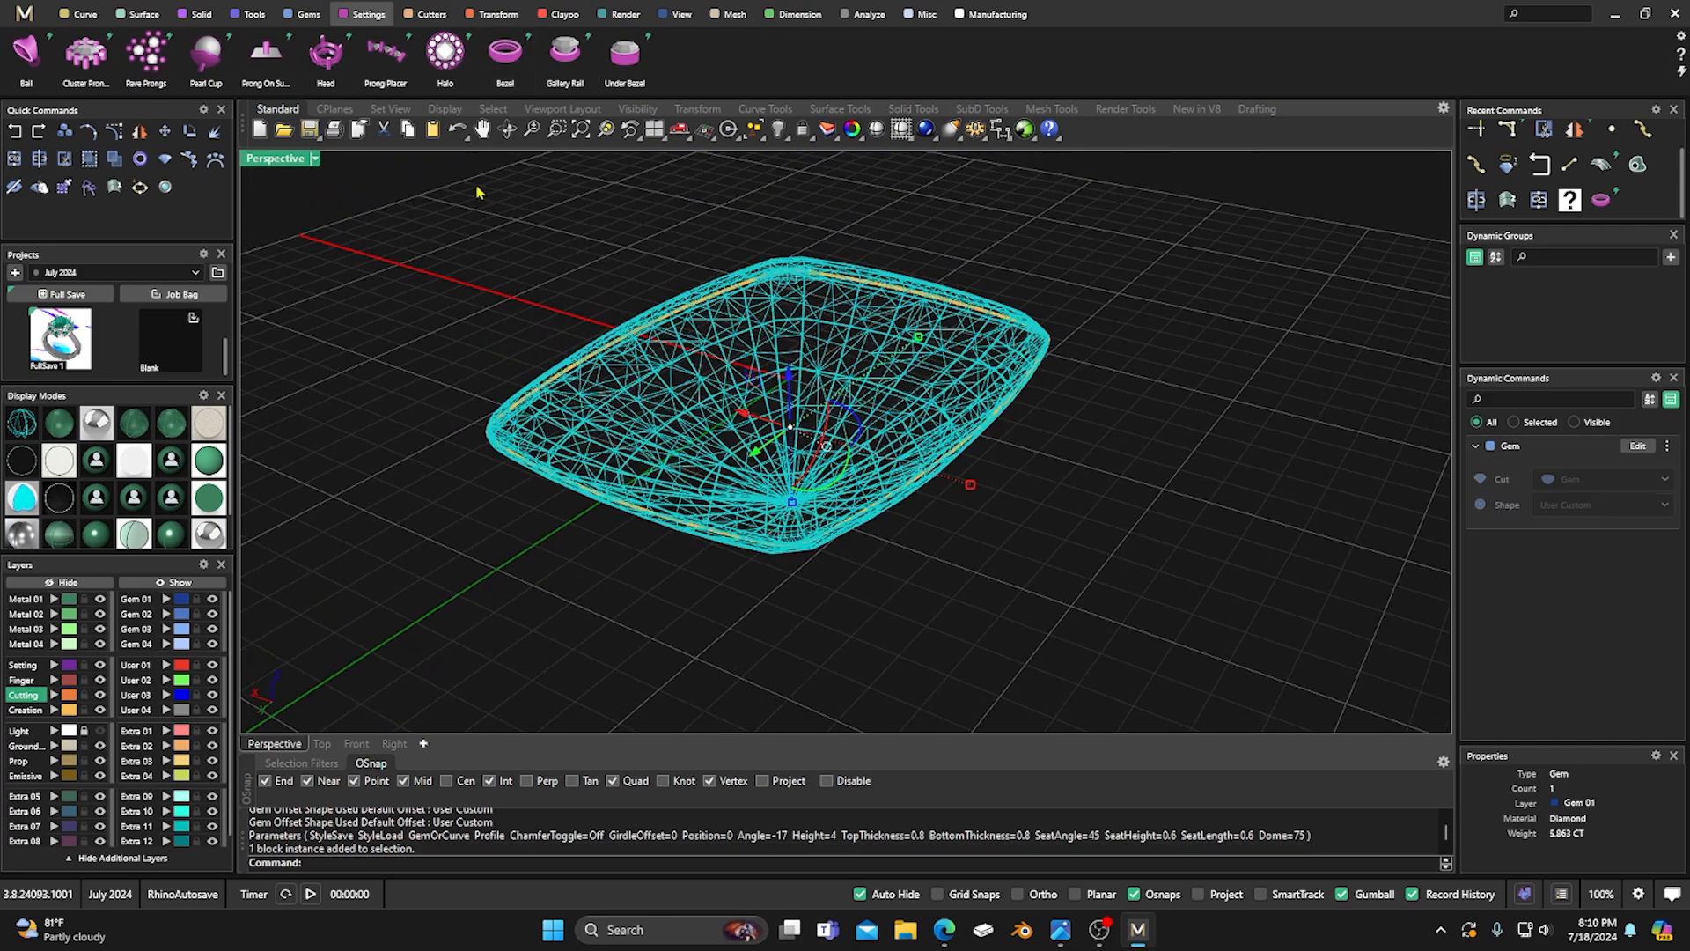
click(506, 53)
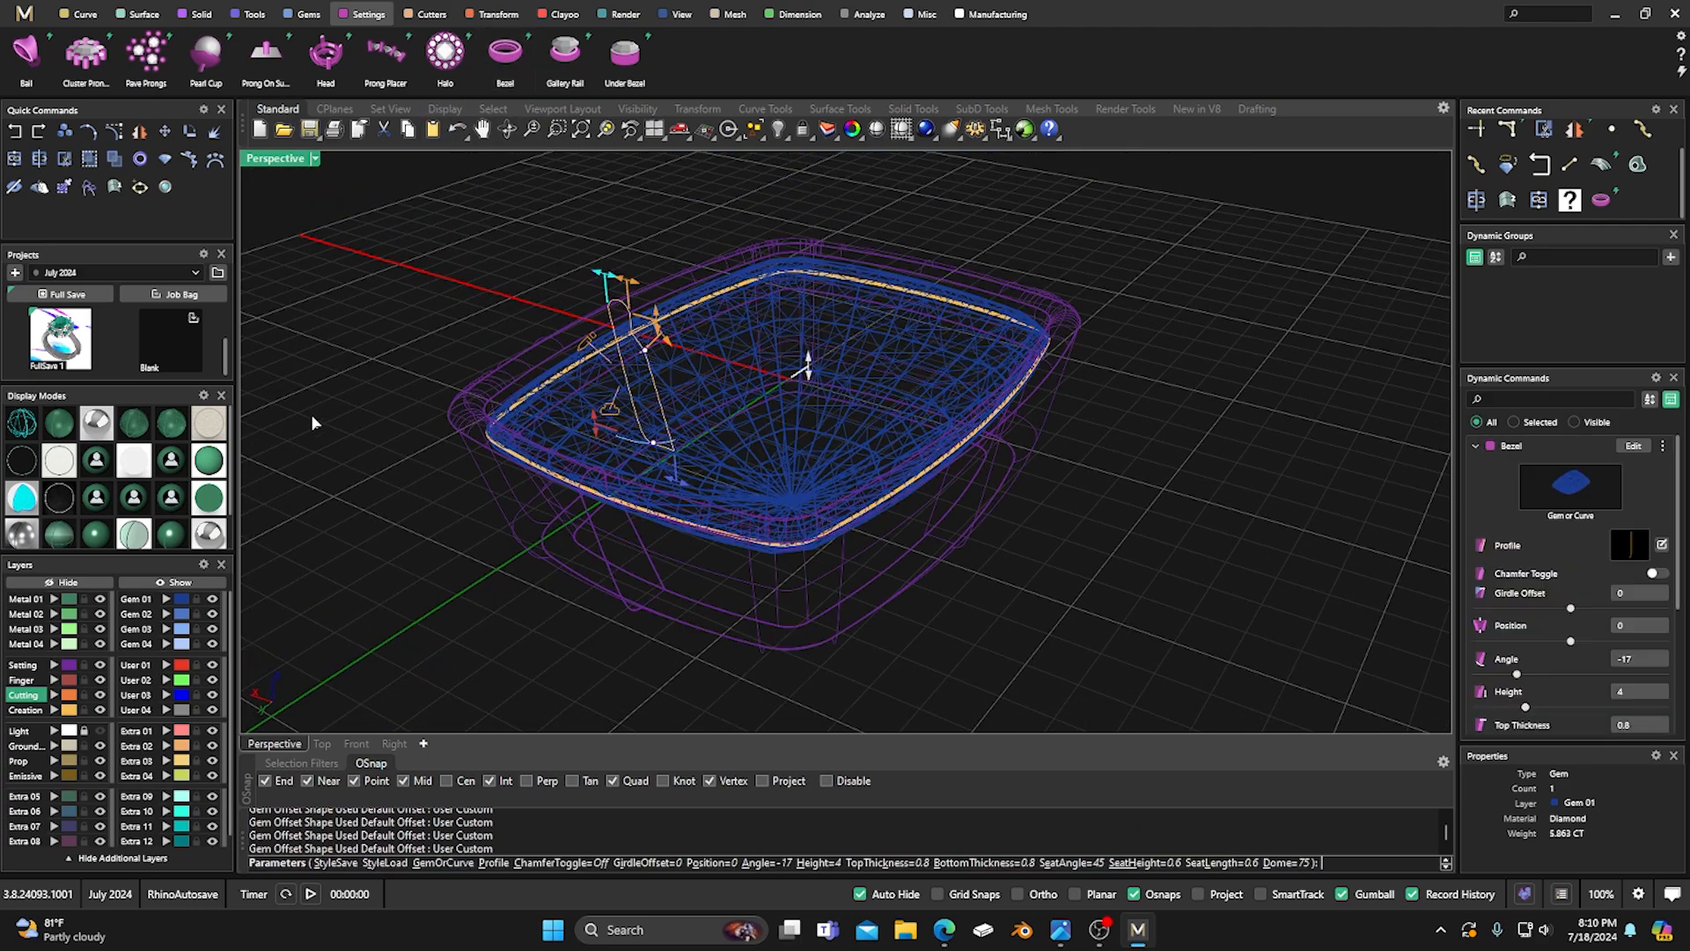
click(57, 427)
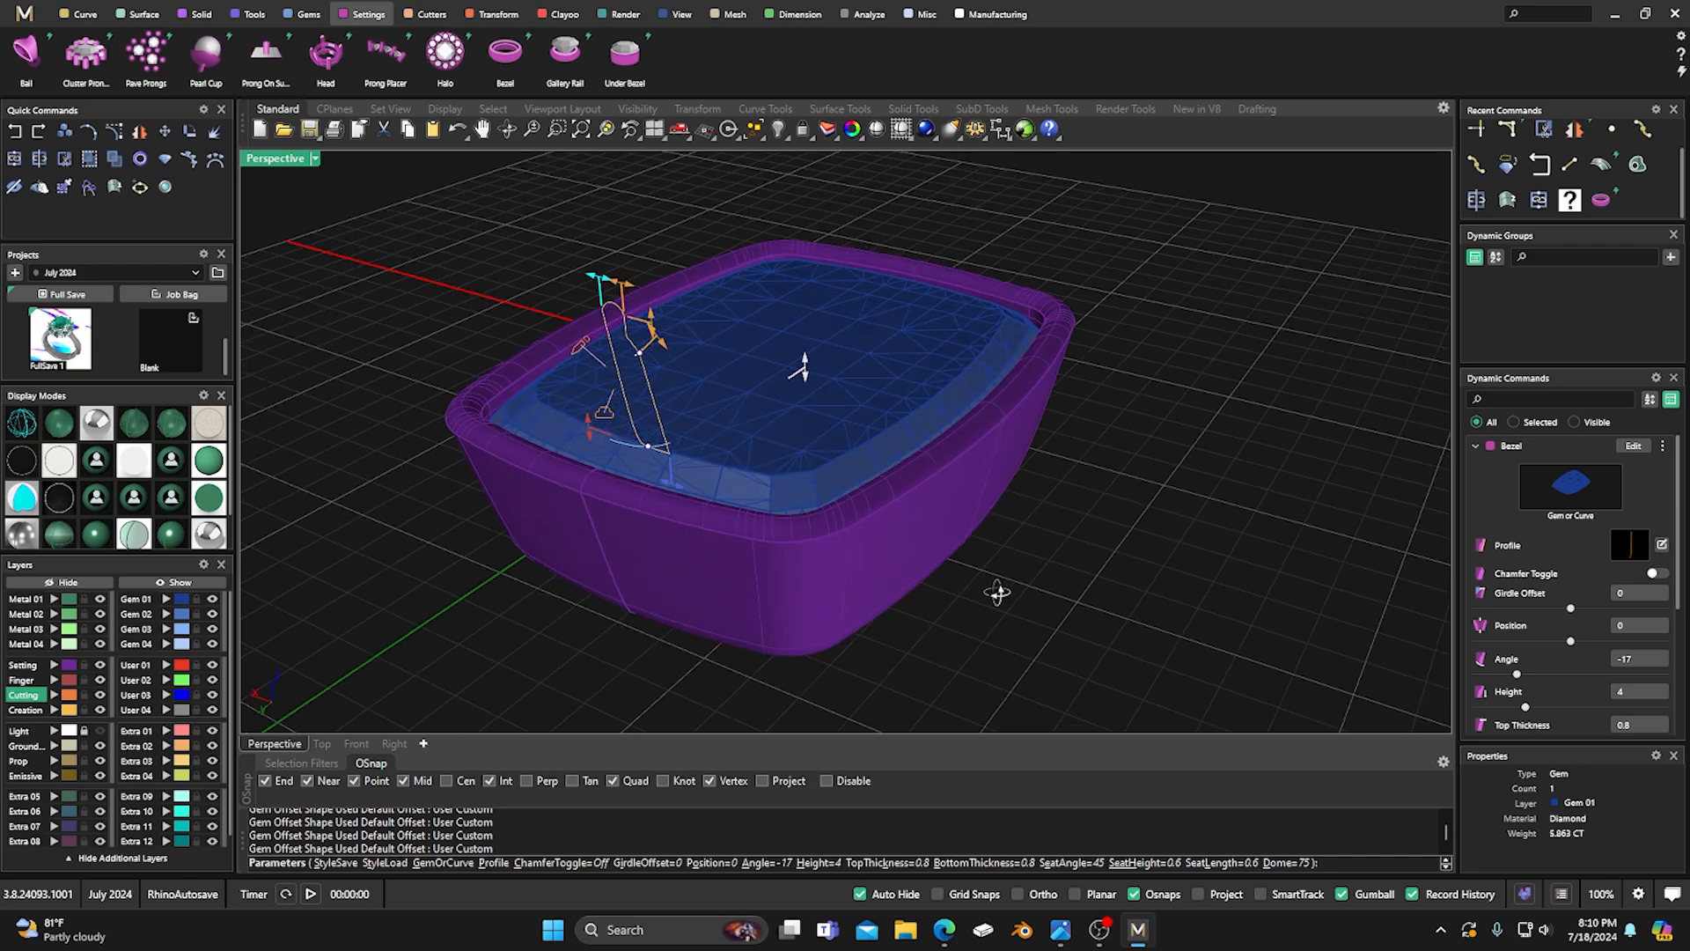
right_drag(994, 596, 1007, 568)
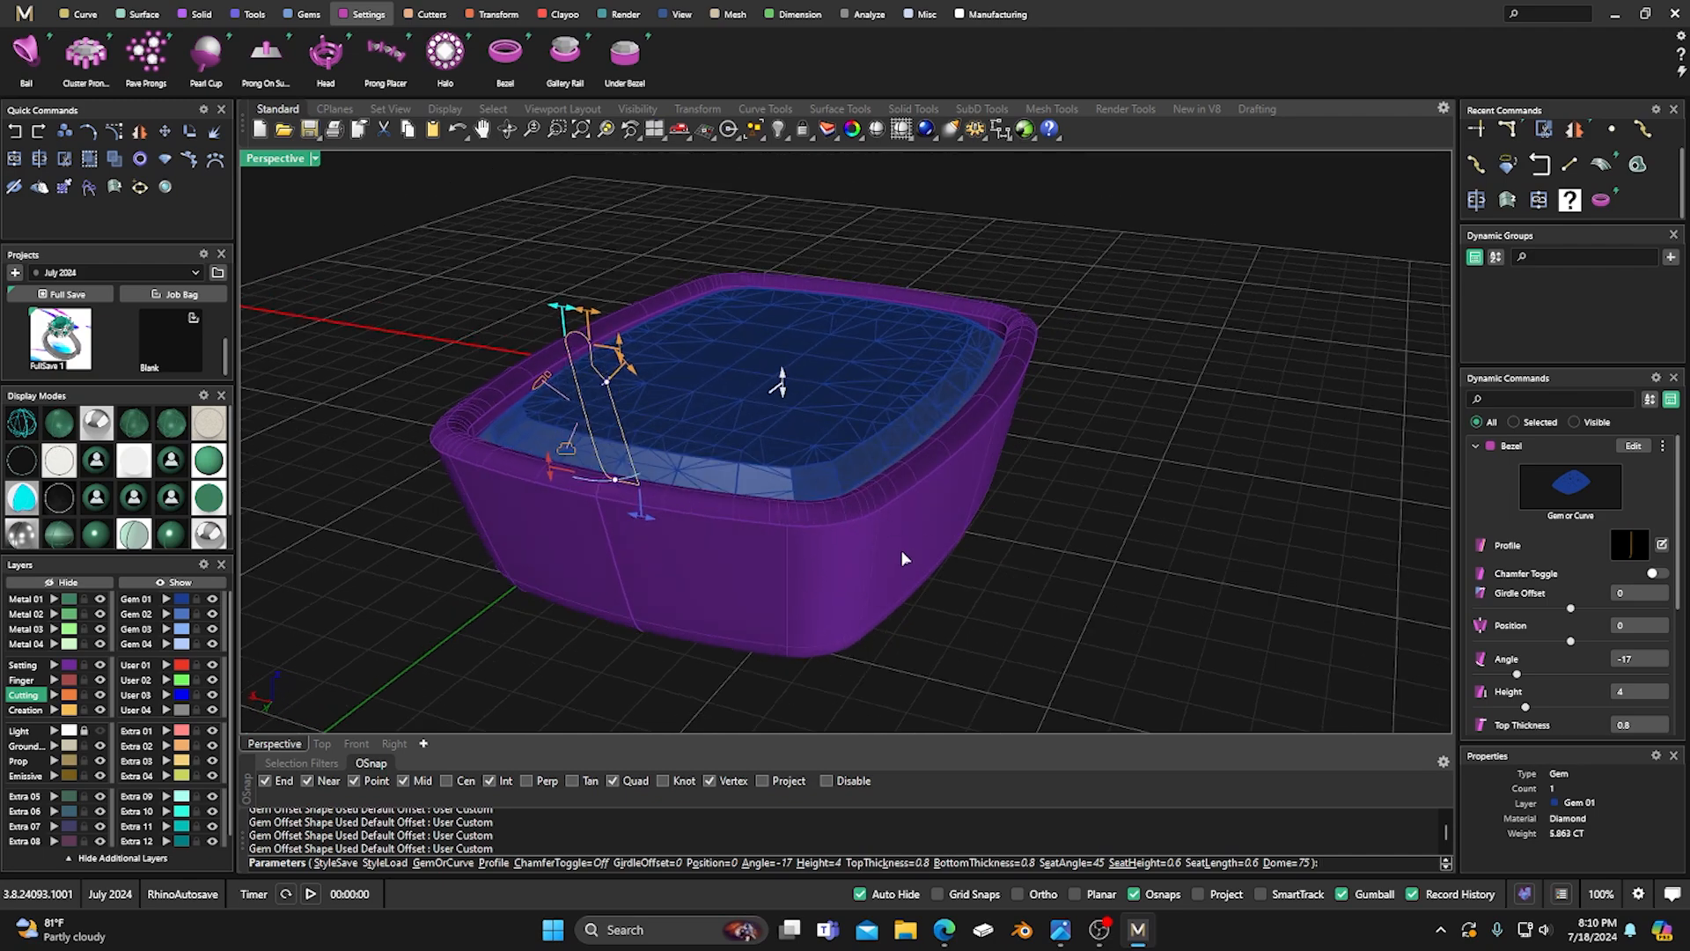
key(Escape)
Try the Gallery Rail and Under Bezel builders on the custom gem.
click(879, 459)
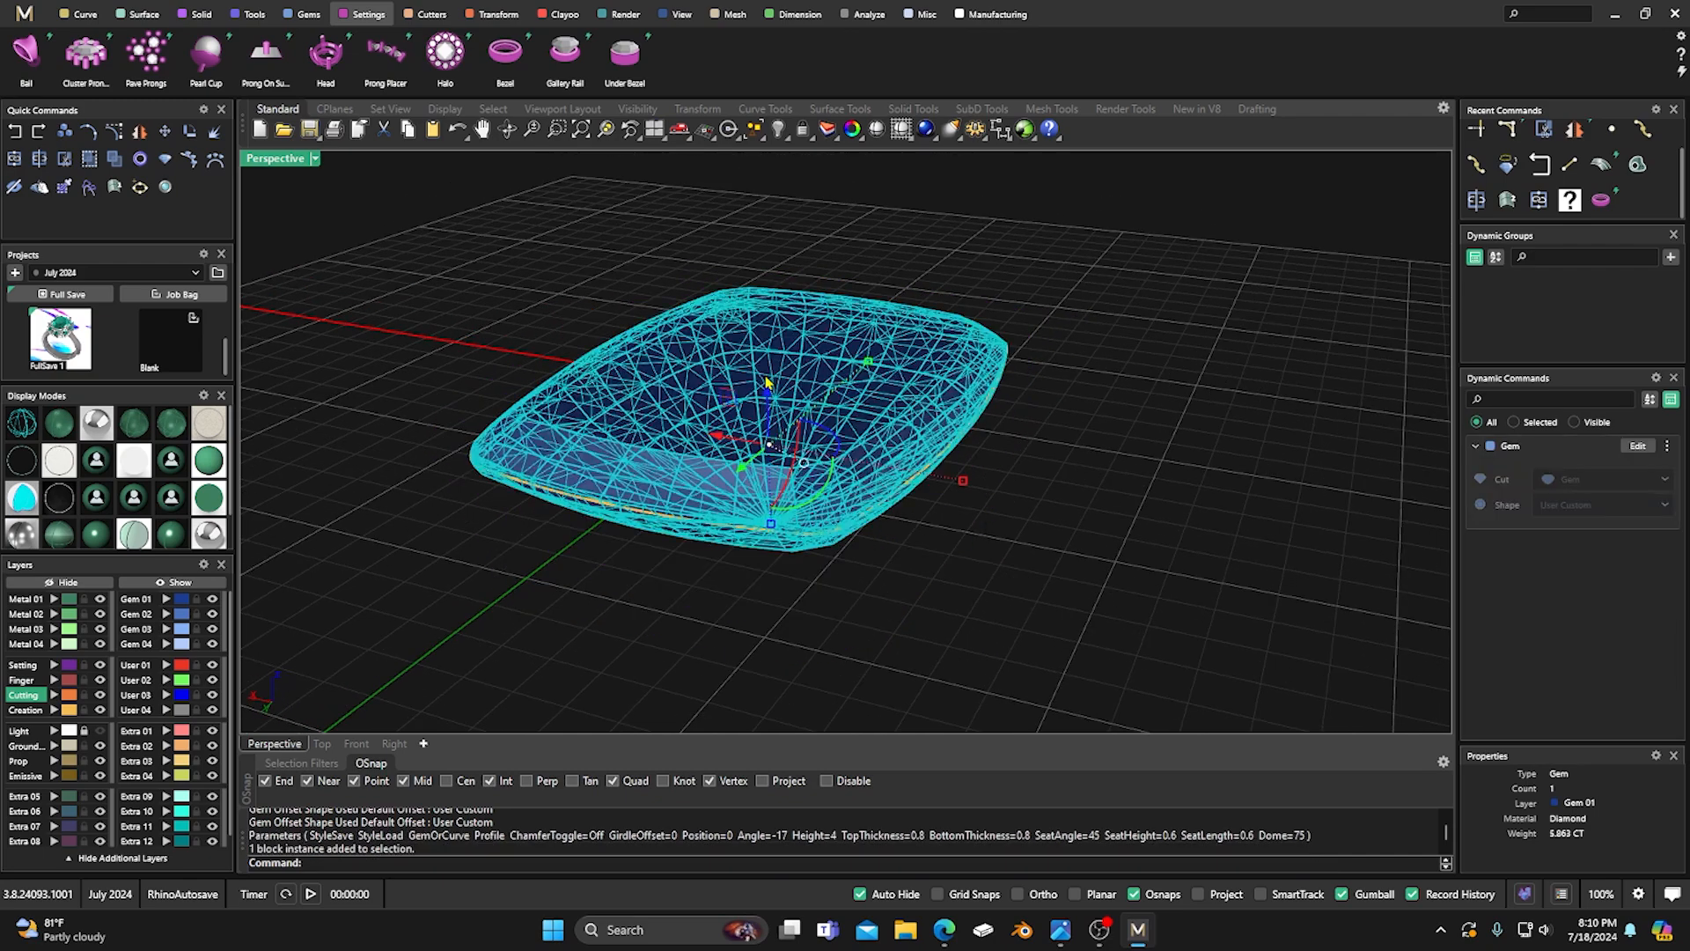
click(565, 53)
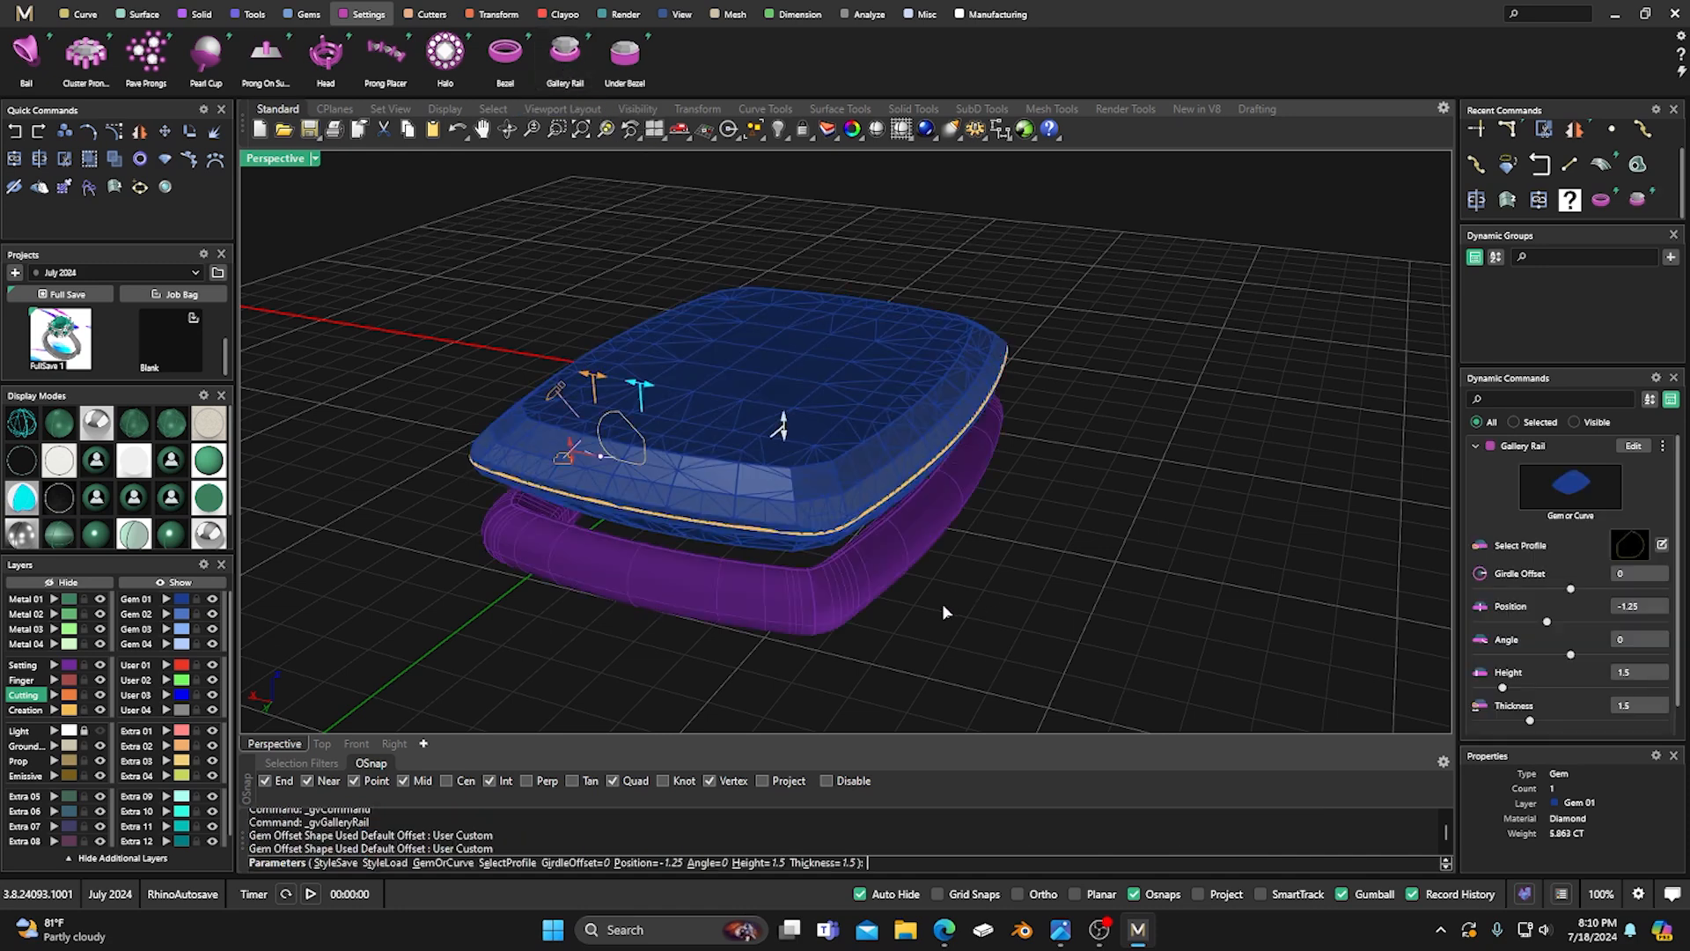
key(Escape)
click(823, 333)
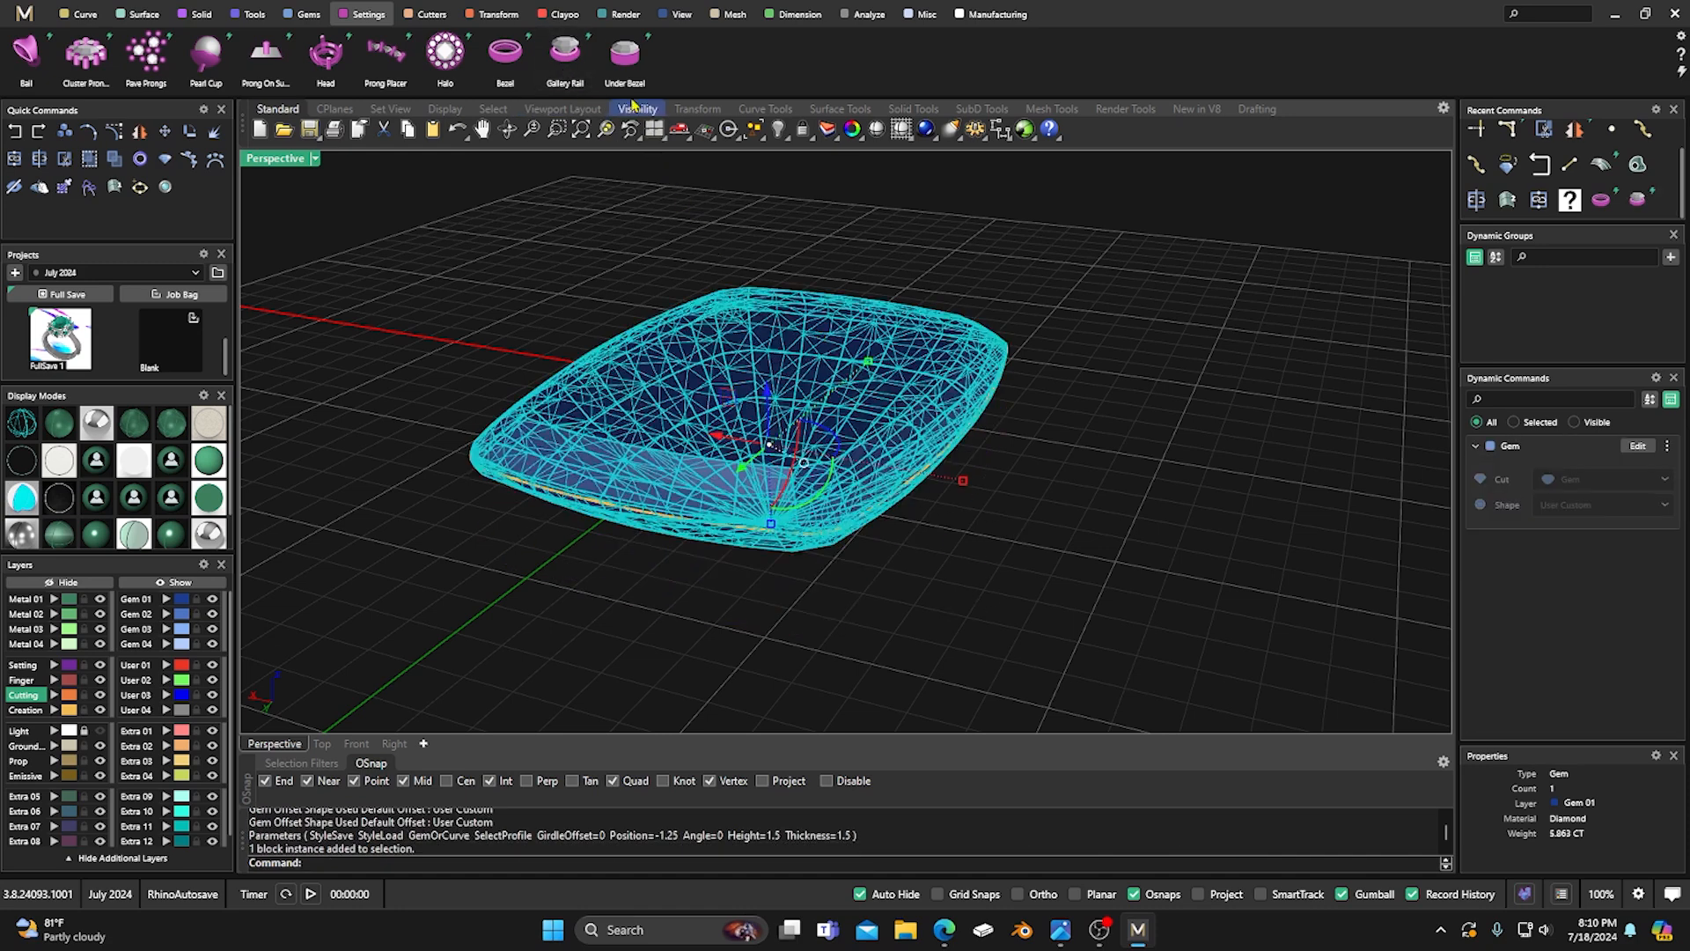
click(624, 58)
key(Escape)
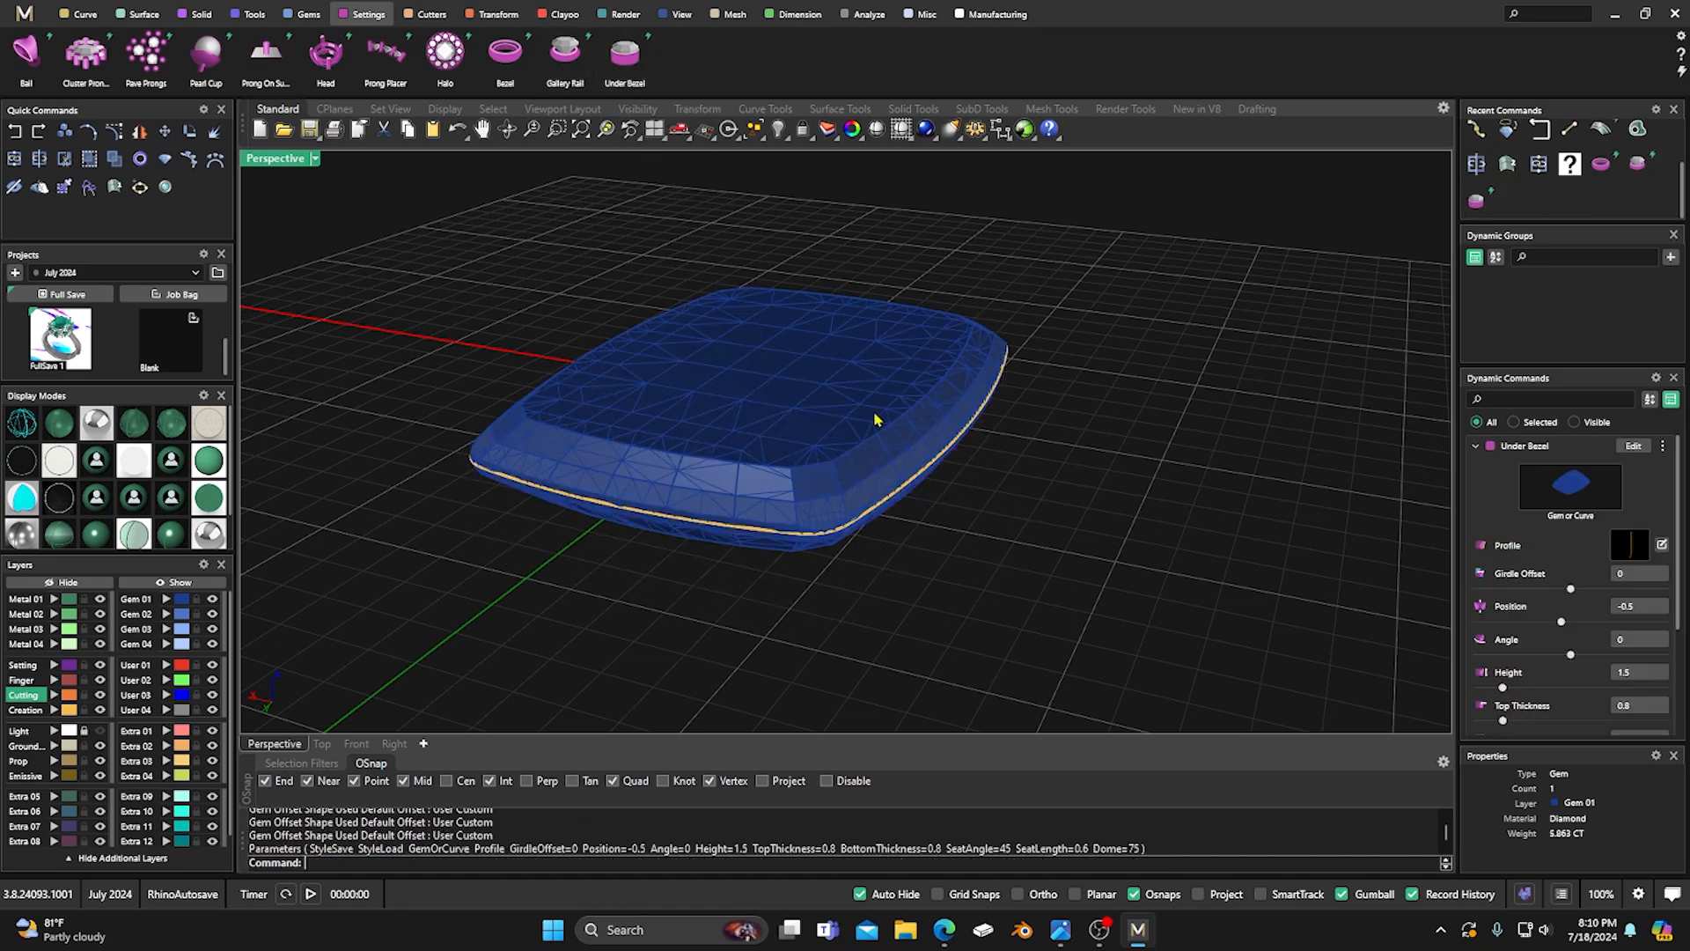
Try the Head builder on the custom gem.
click(823, 377)
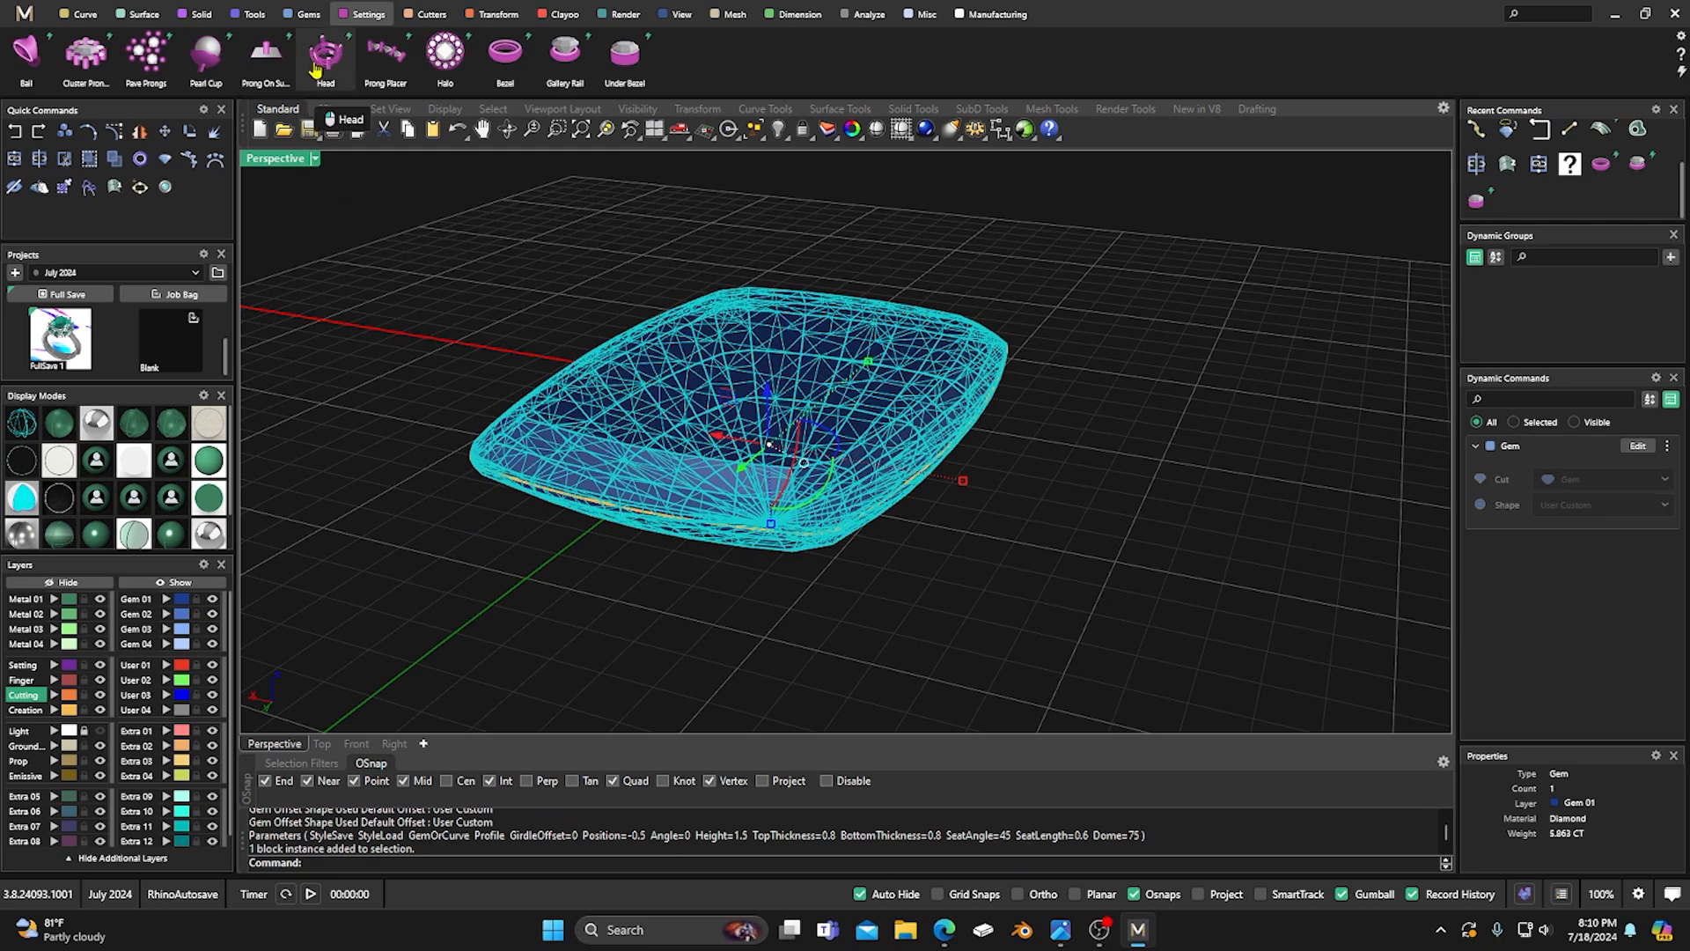
click(326, 55)
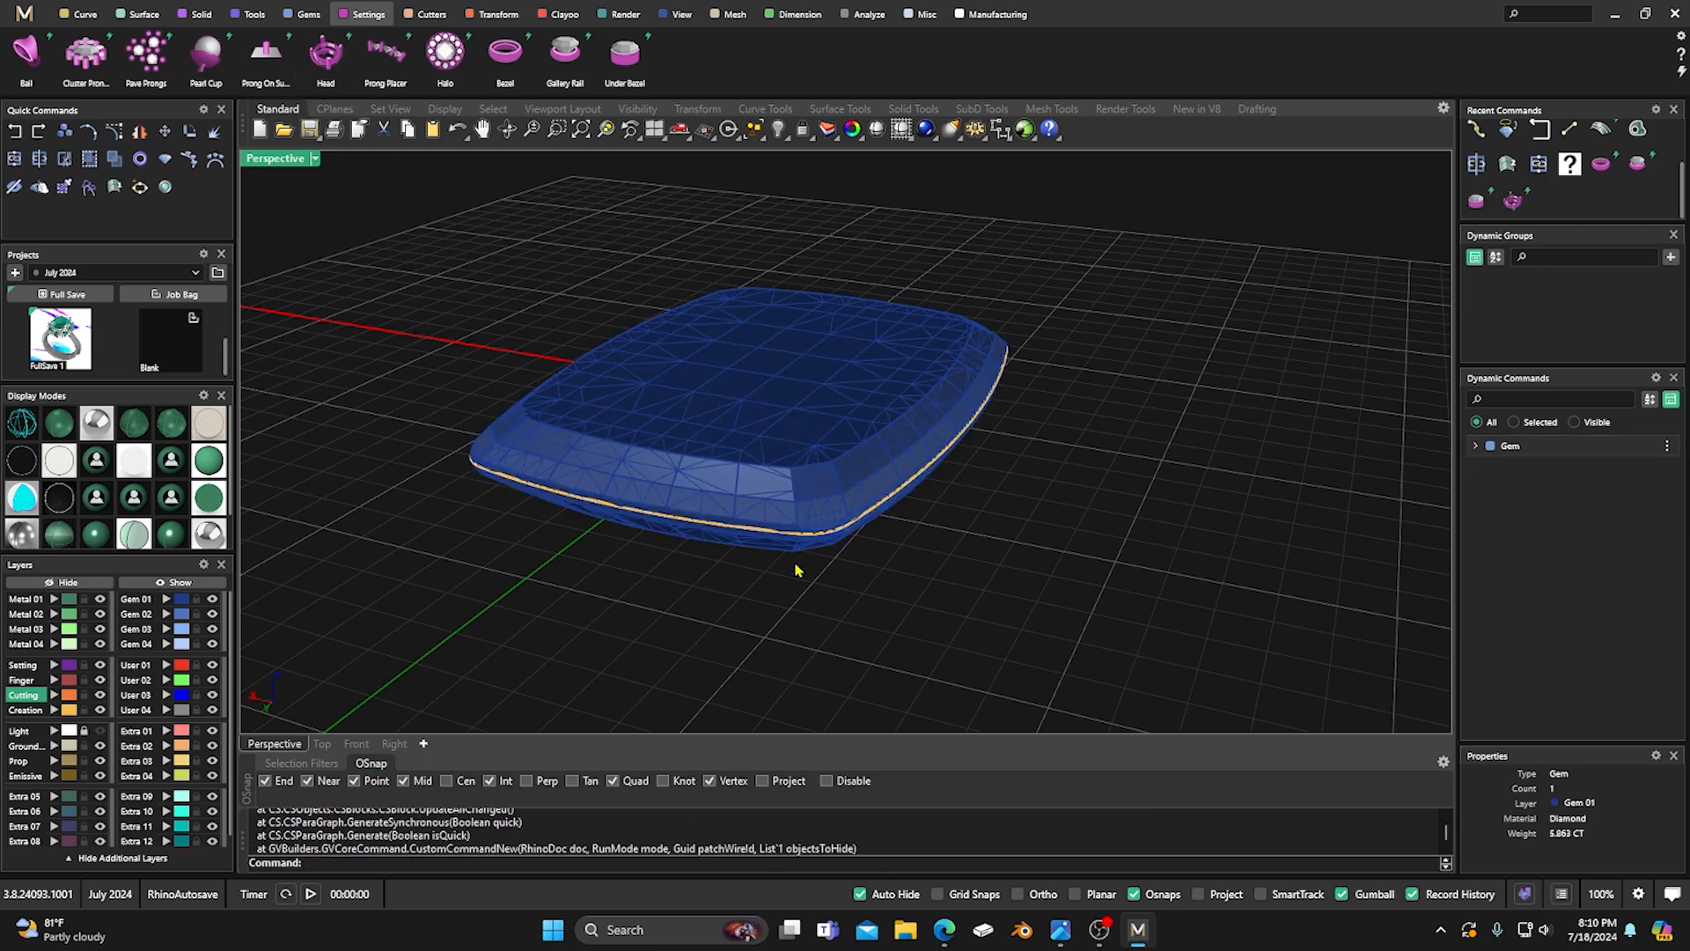
right_drag(1056, 531, 1049, 607)
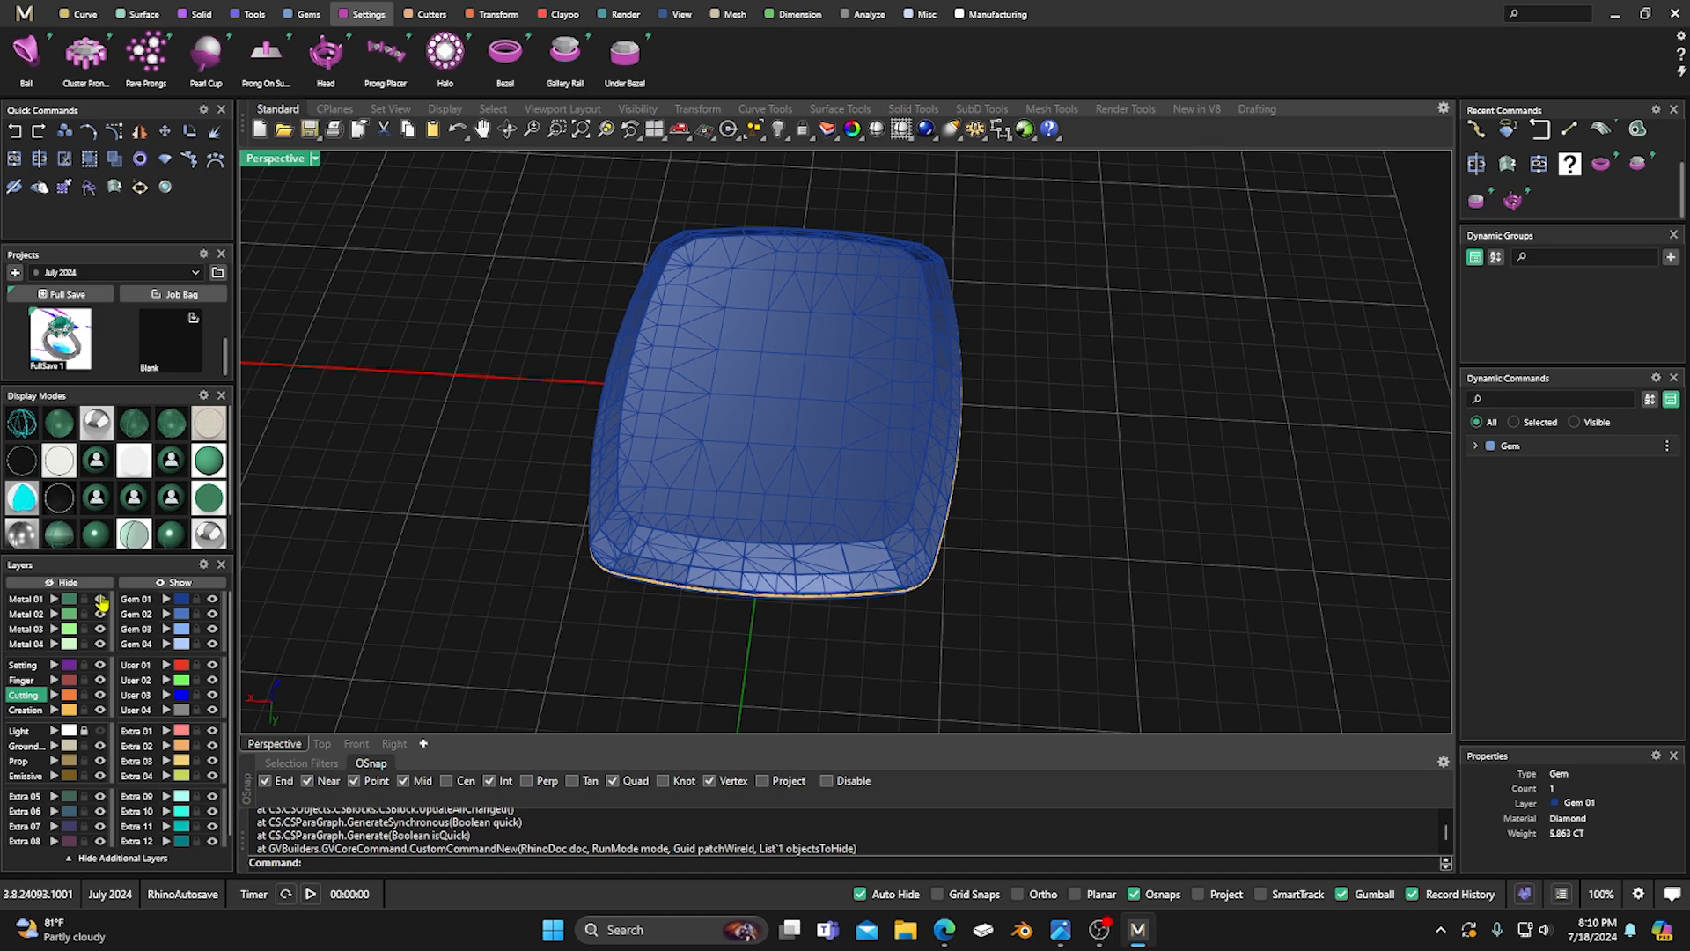
In wireframe display, select the gem's outline curve and scale it down slightly so it sits inside the girdle.
click(20, 424)
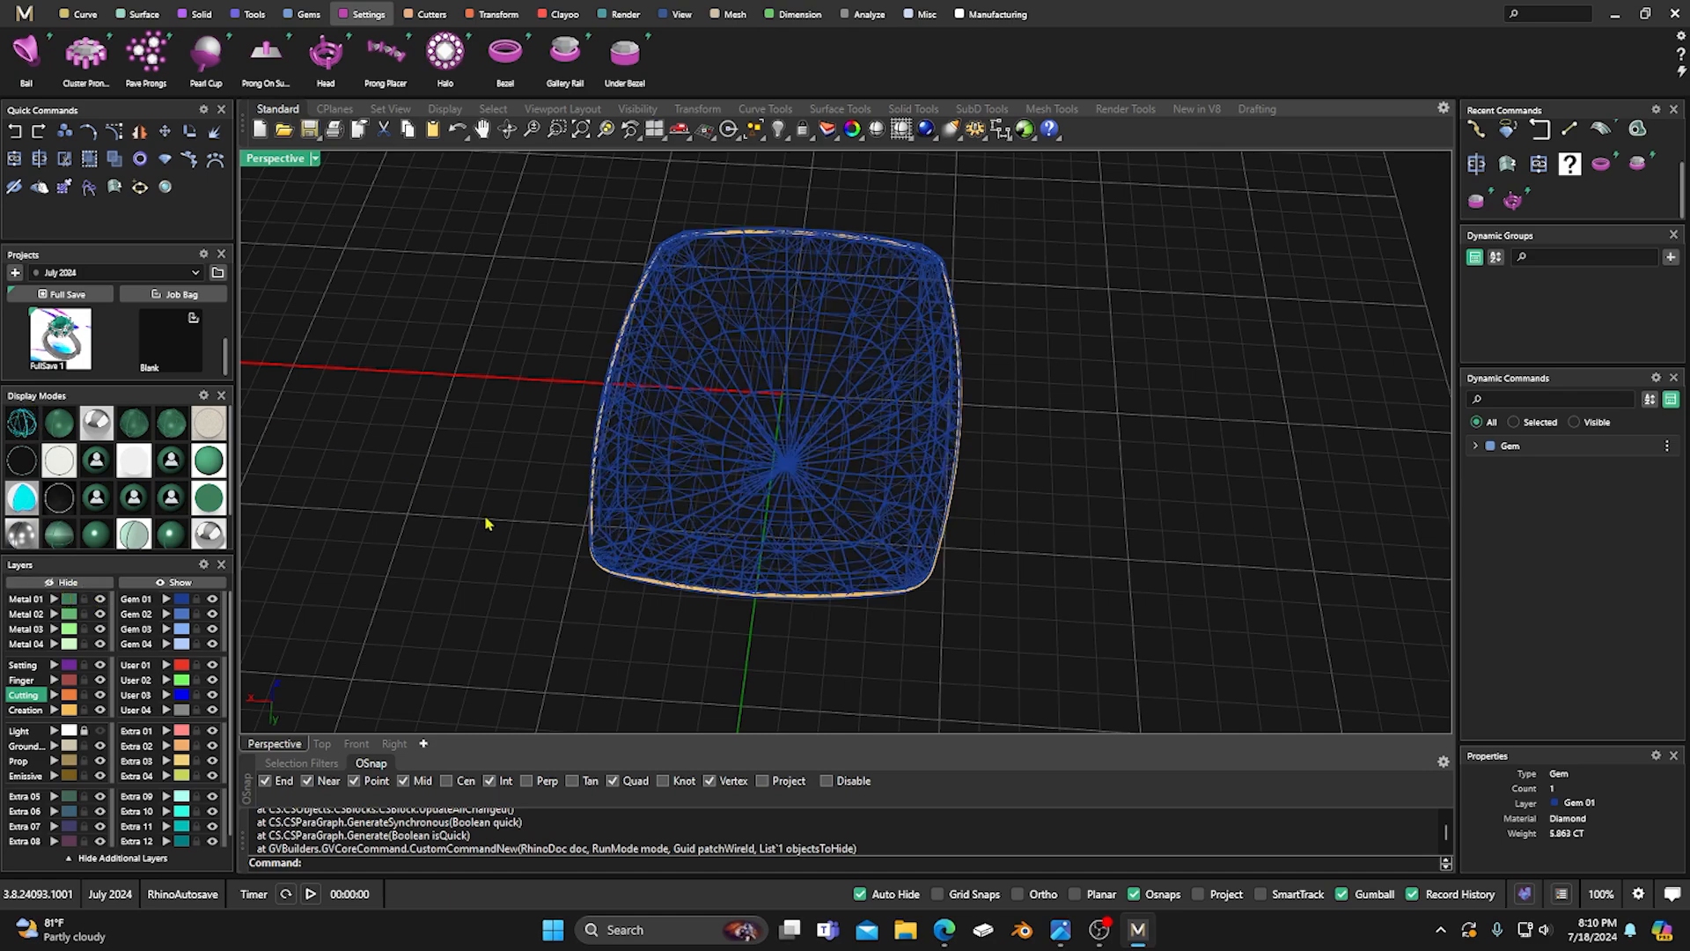
right_drag(456, 502, 553, 626)
click(710, 608)
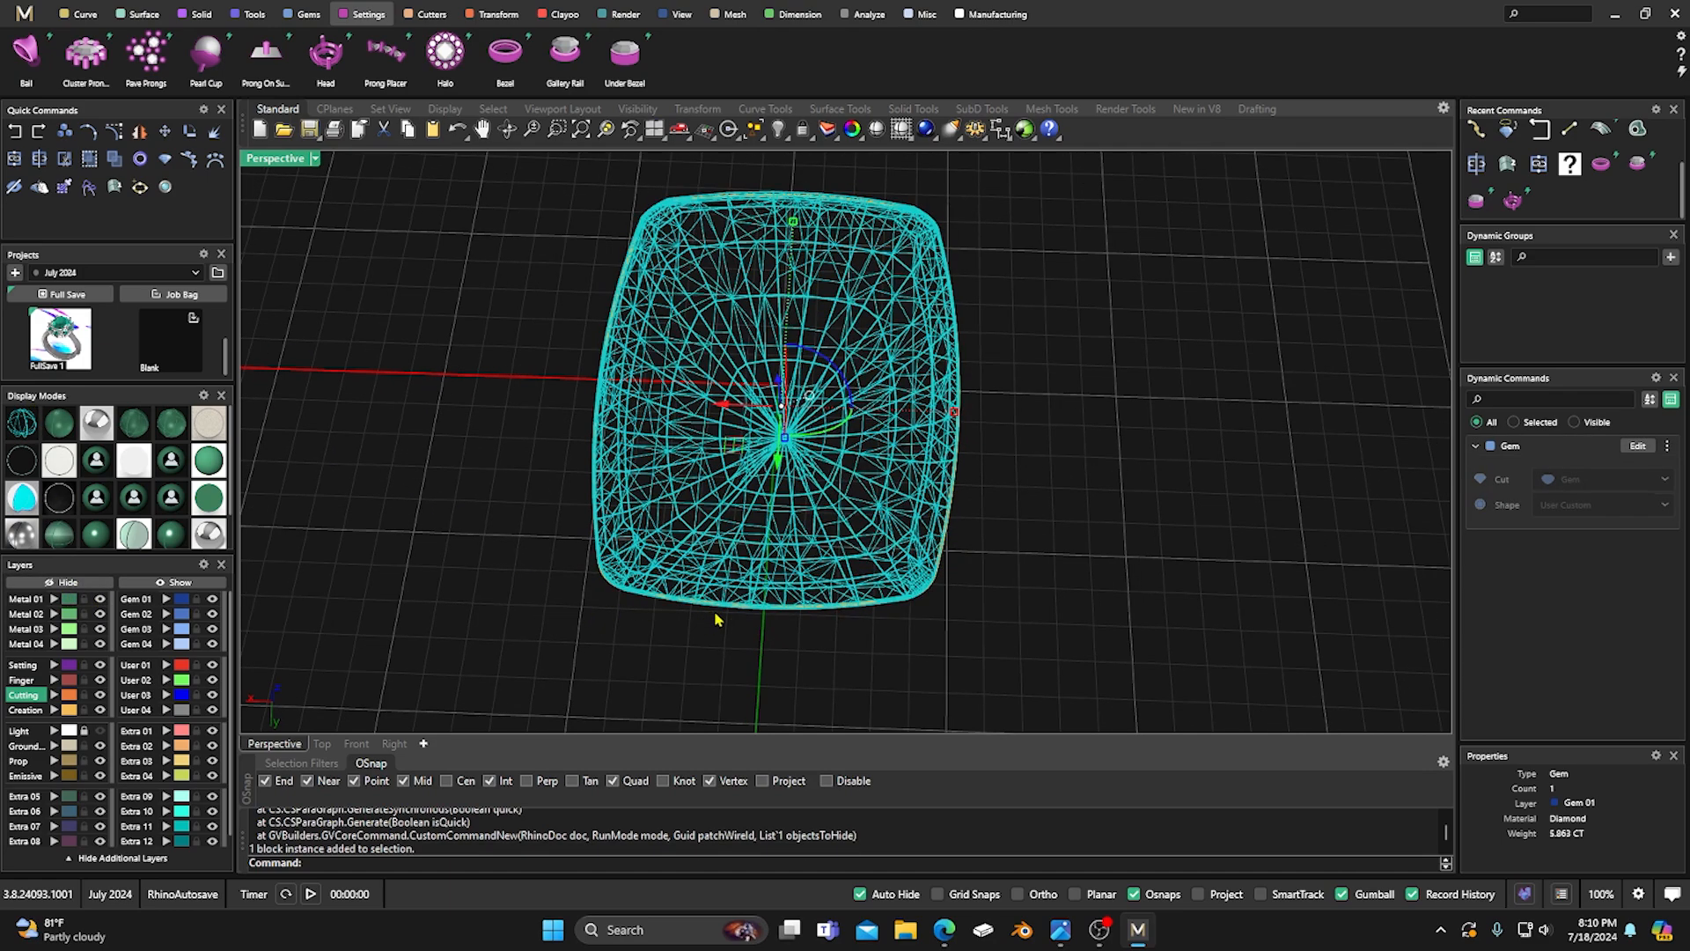
click(1182, 561)
click(954, 509)
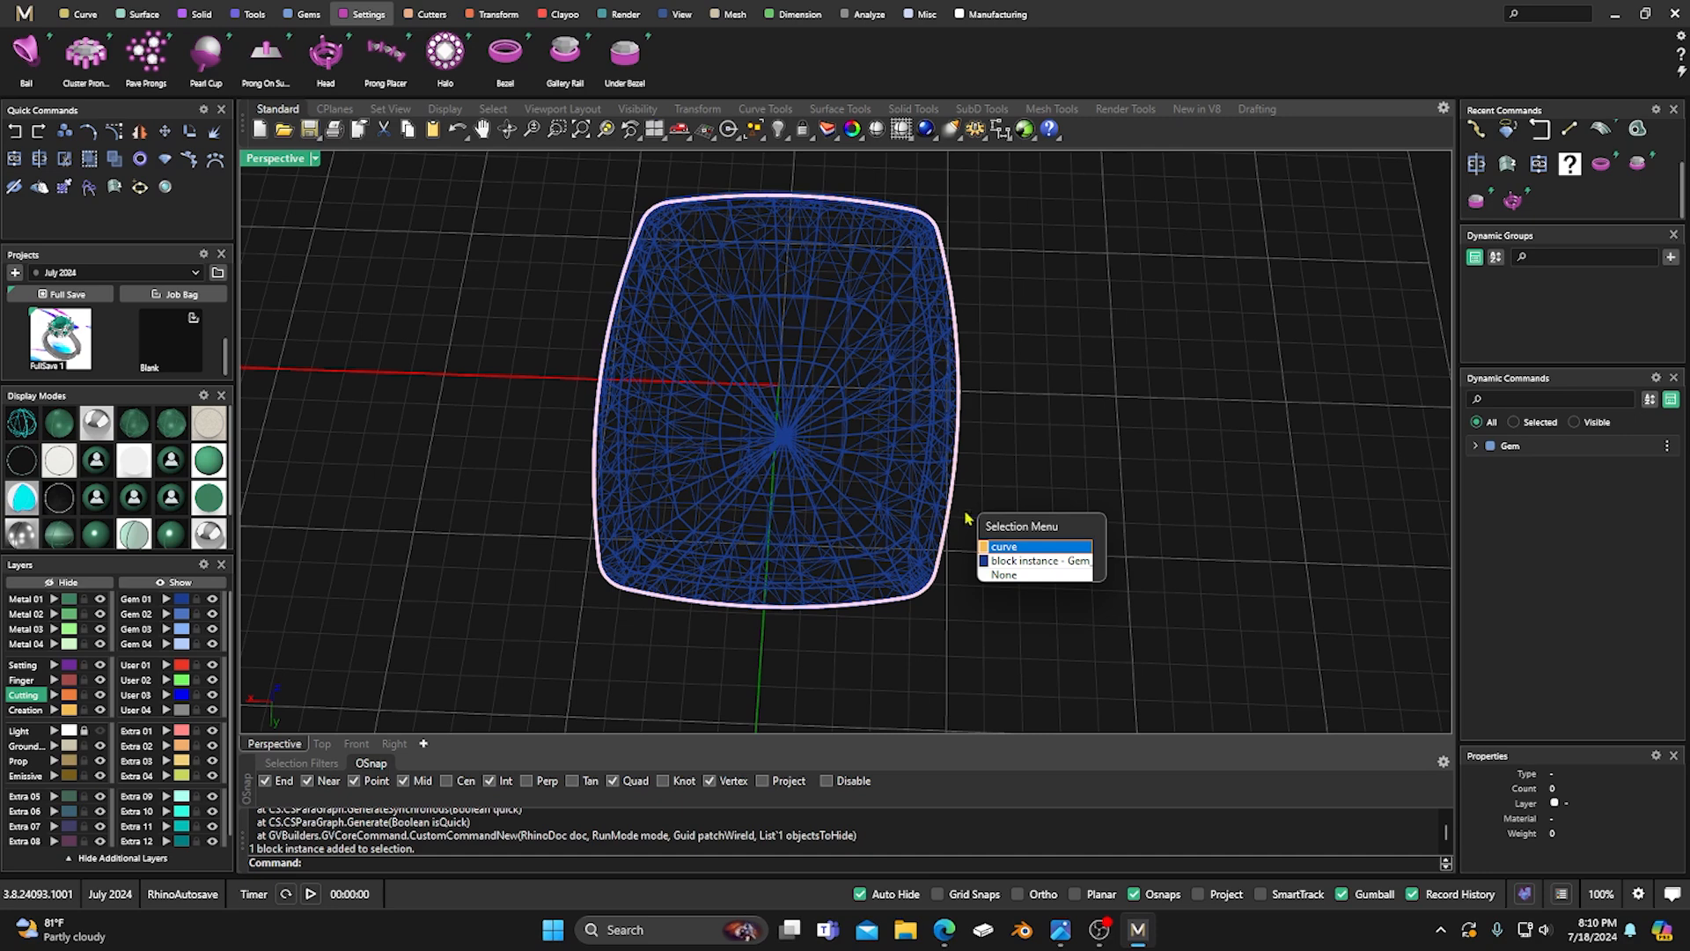
click(1000, 547)
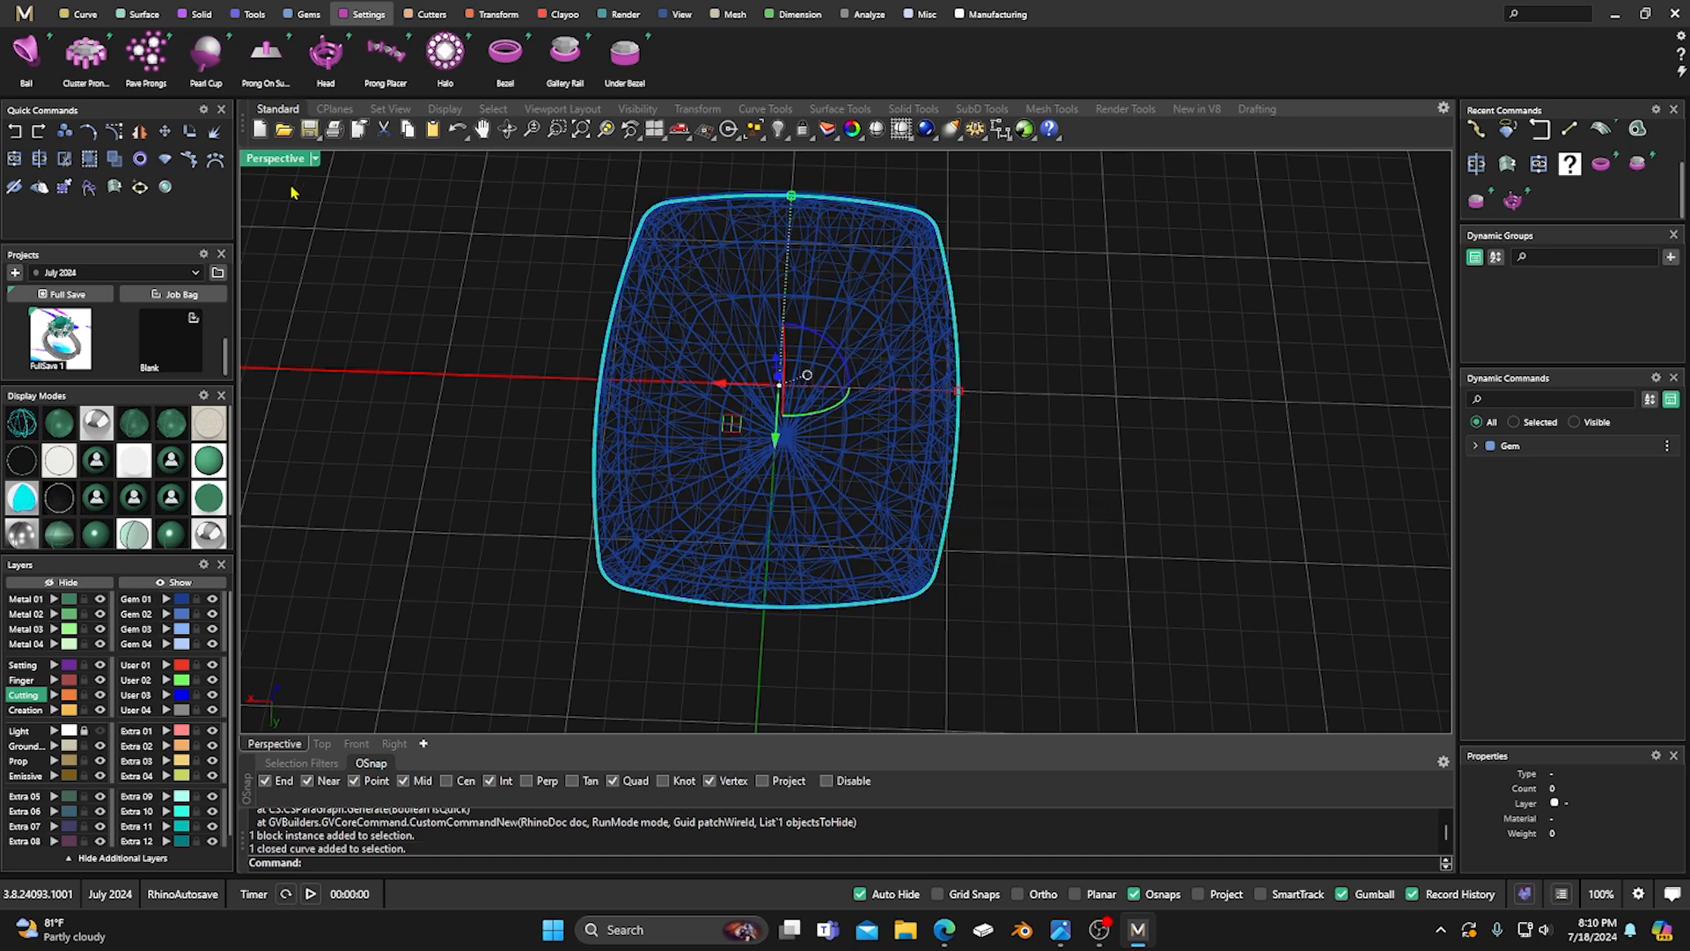
click(100, 15)
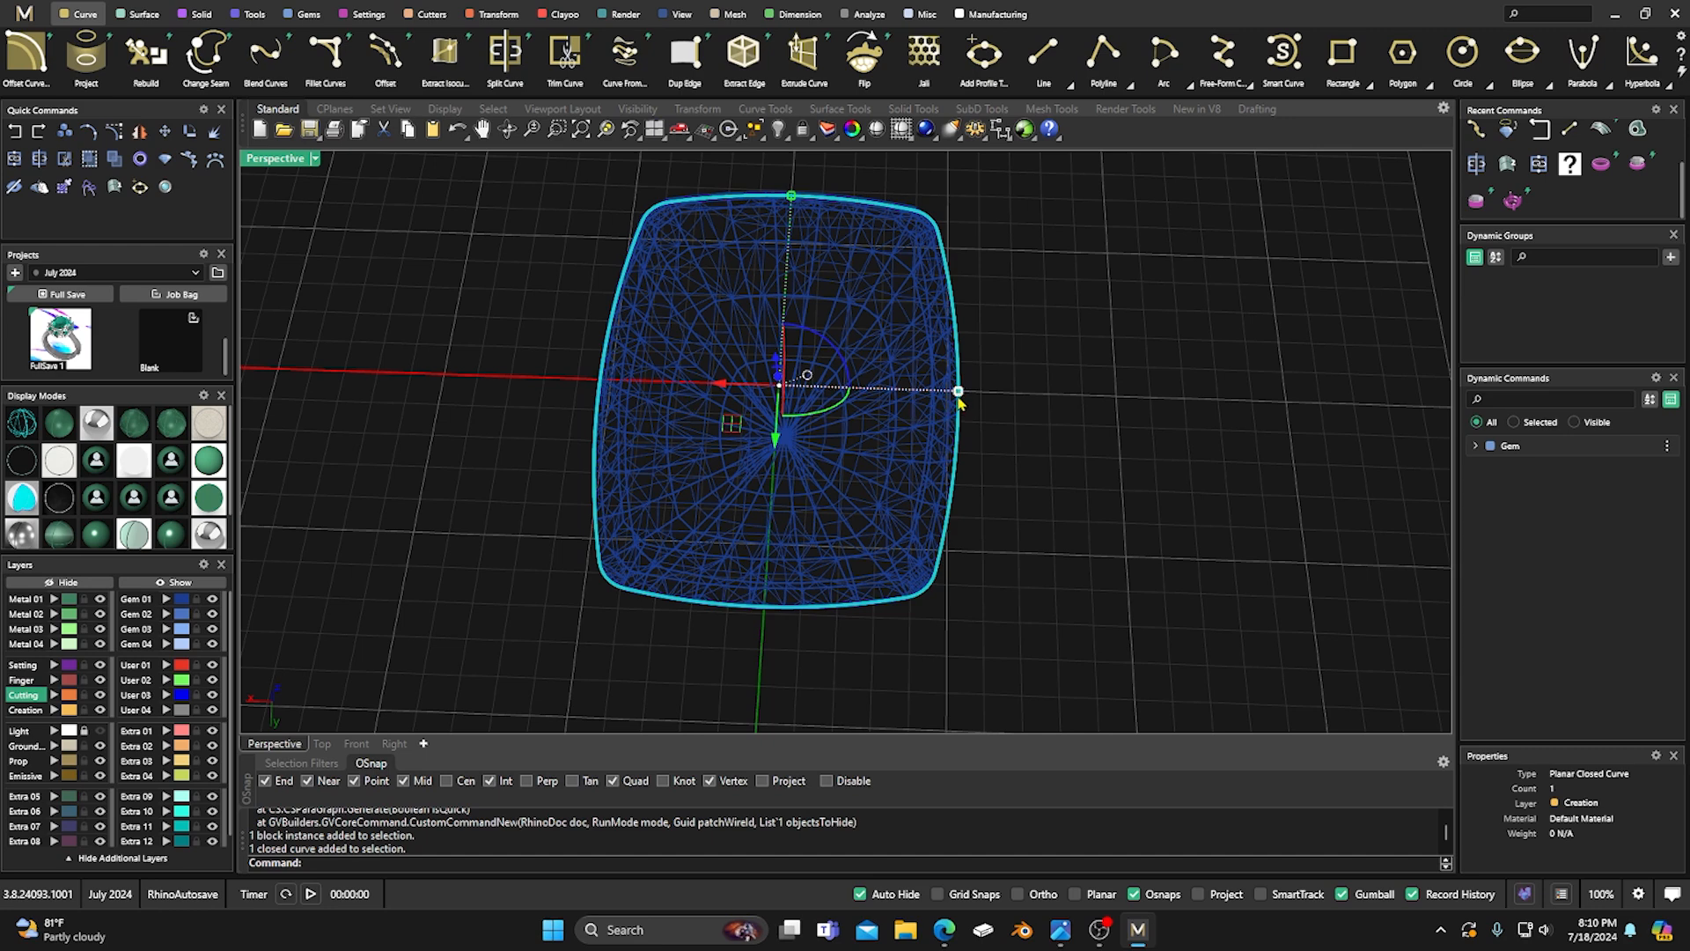
drag(959, 395, 949, 395)
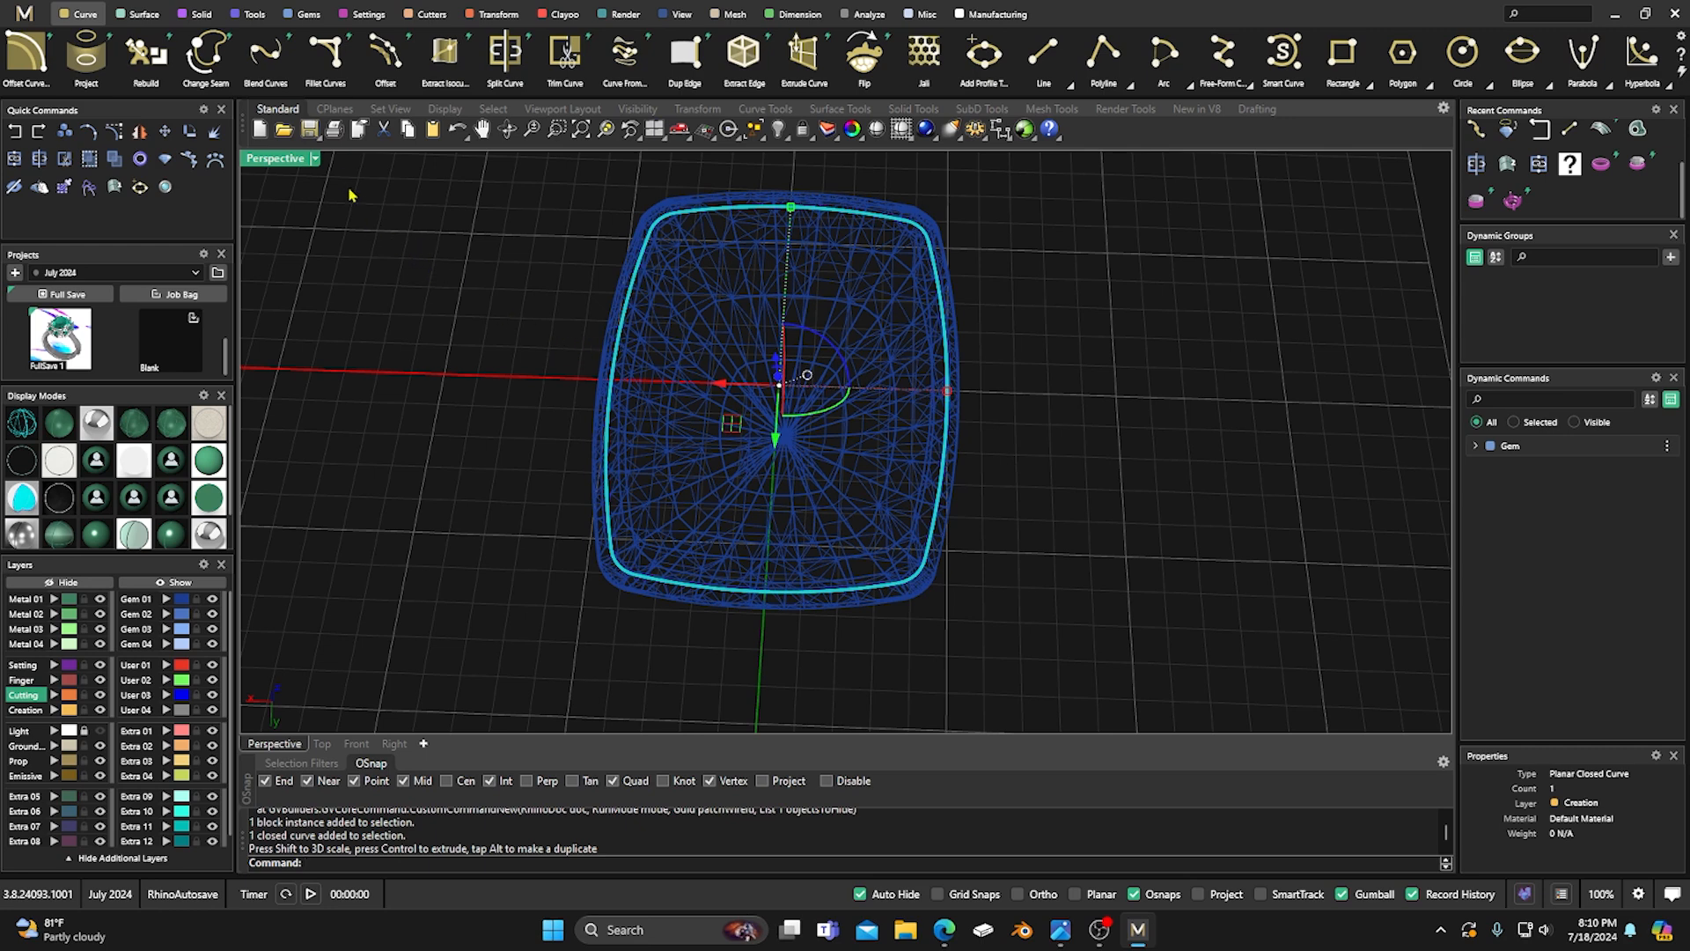
Offset the scaled outline curve inward by 0.9 mm with sharp corners.
click(380, 58)
drag(576, 365, 636, 374)
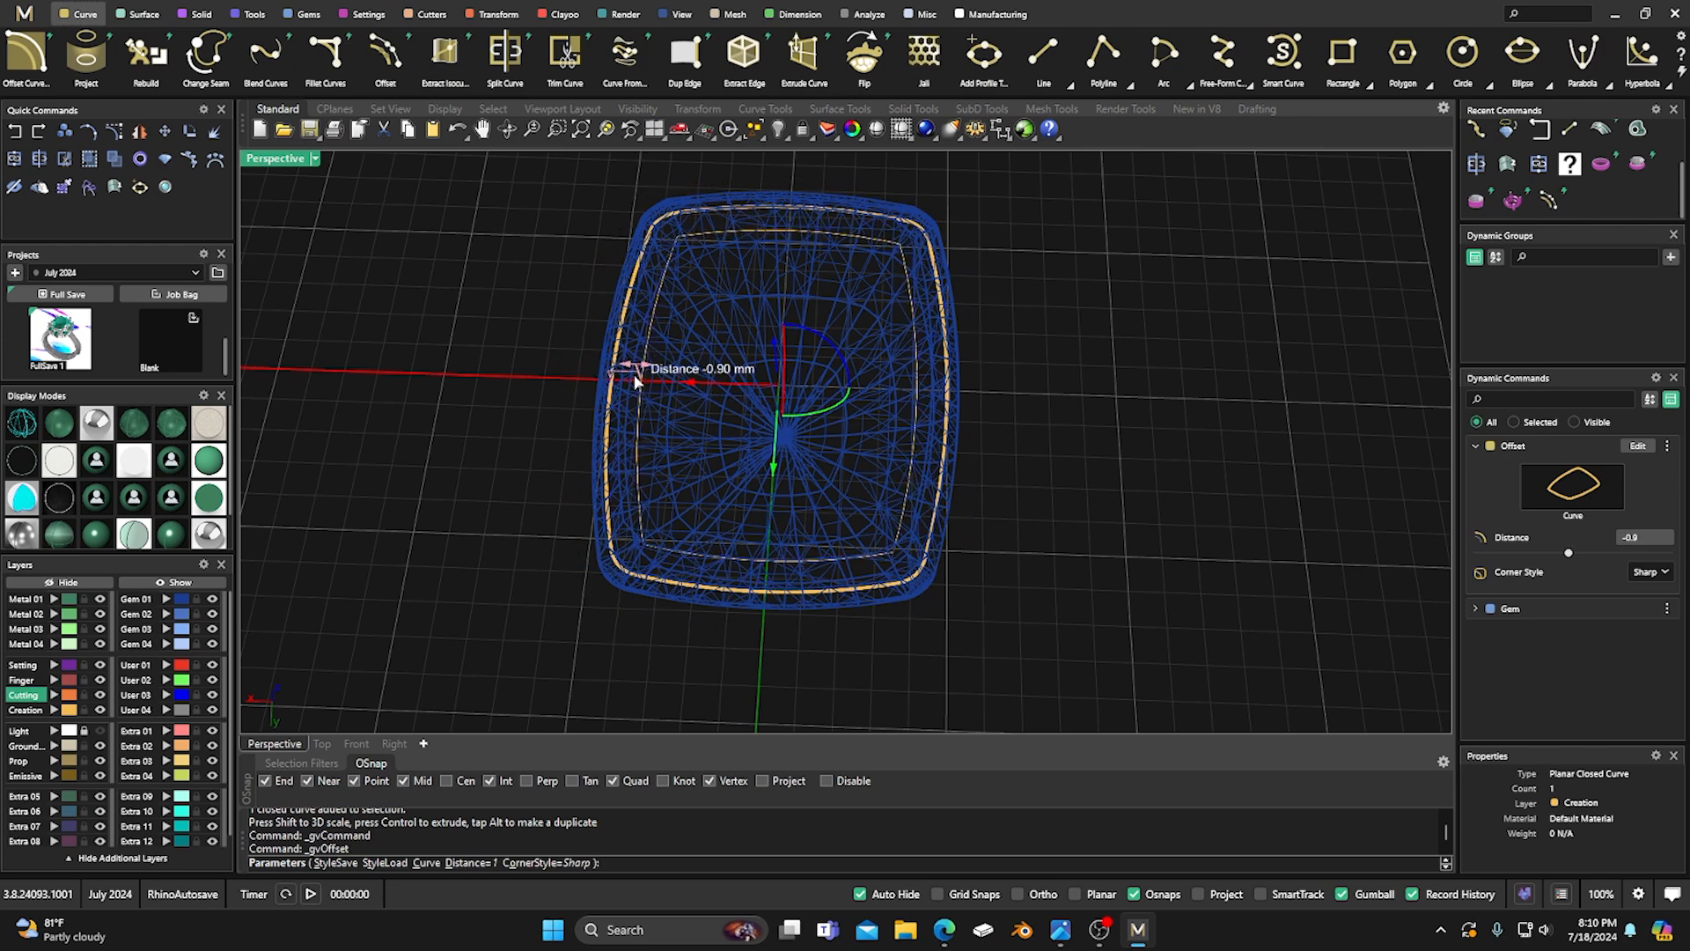
right_drag(596, 555, 528, 451)
key(Return)
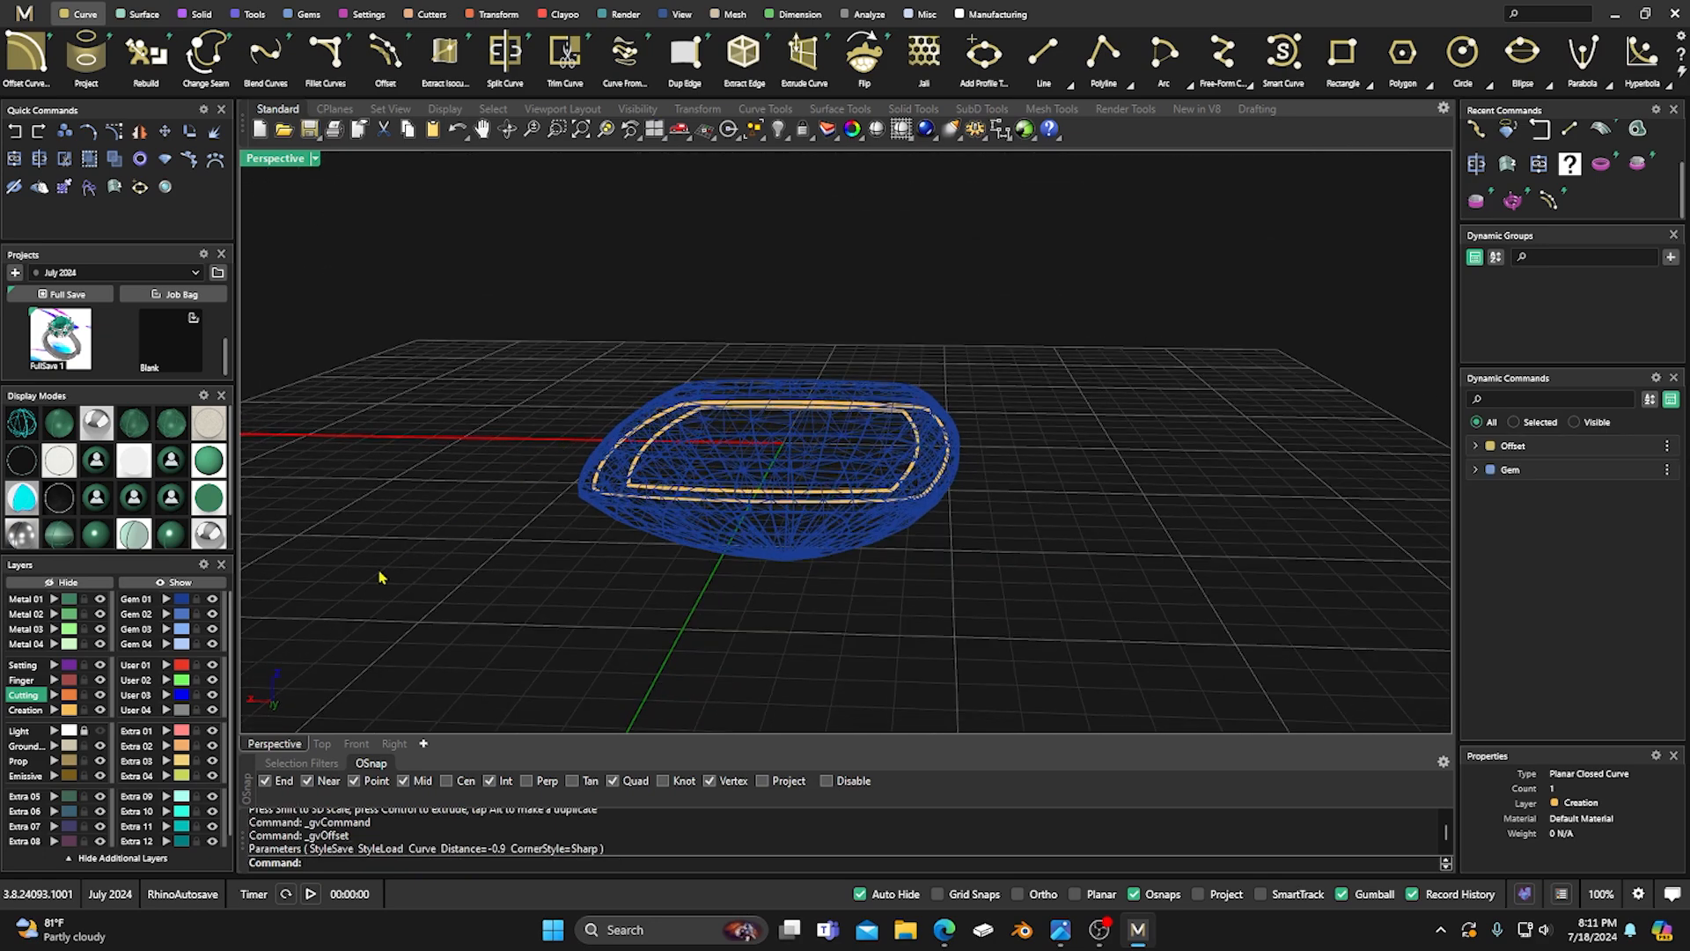
Select both outline curves, extrude them downward past the gem's culet as a solid wall, and switch to shaded display.
click(66, 712)
right_drag(594, 622, 571, 604)
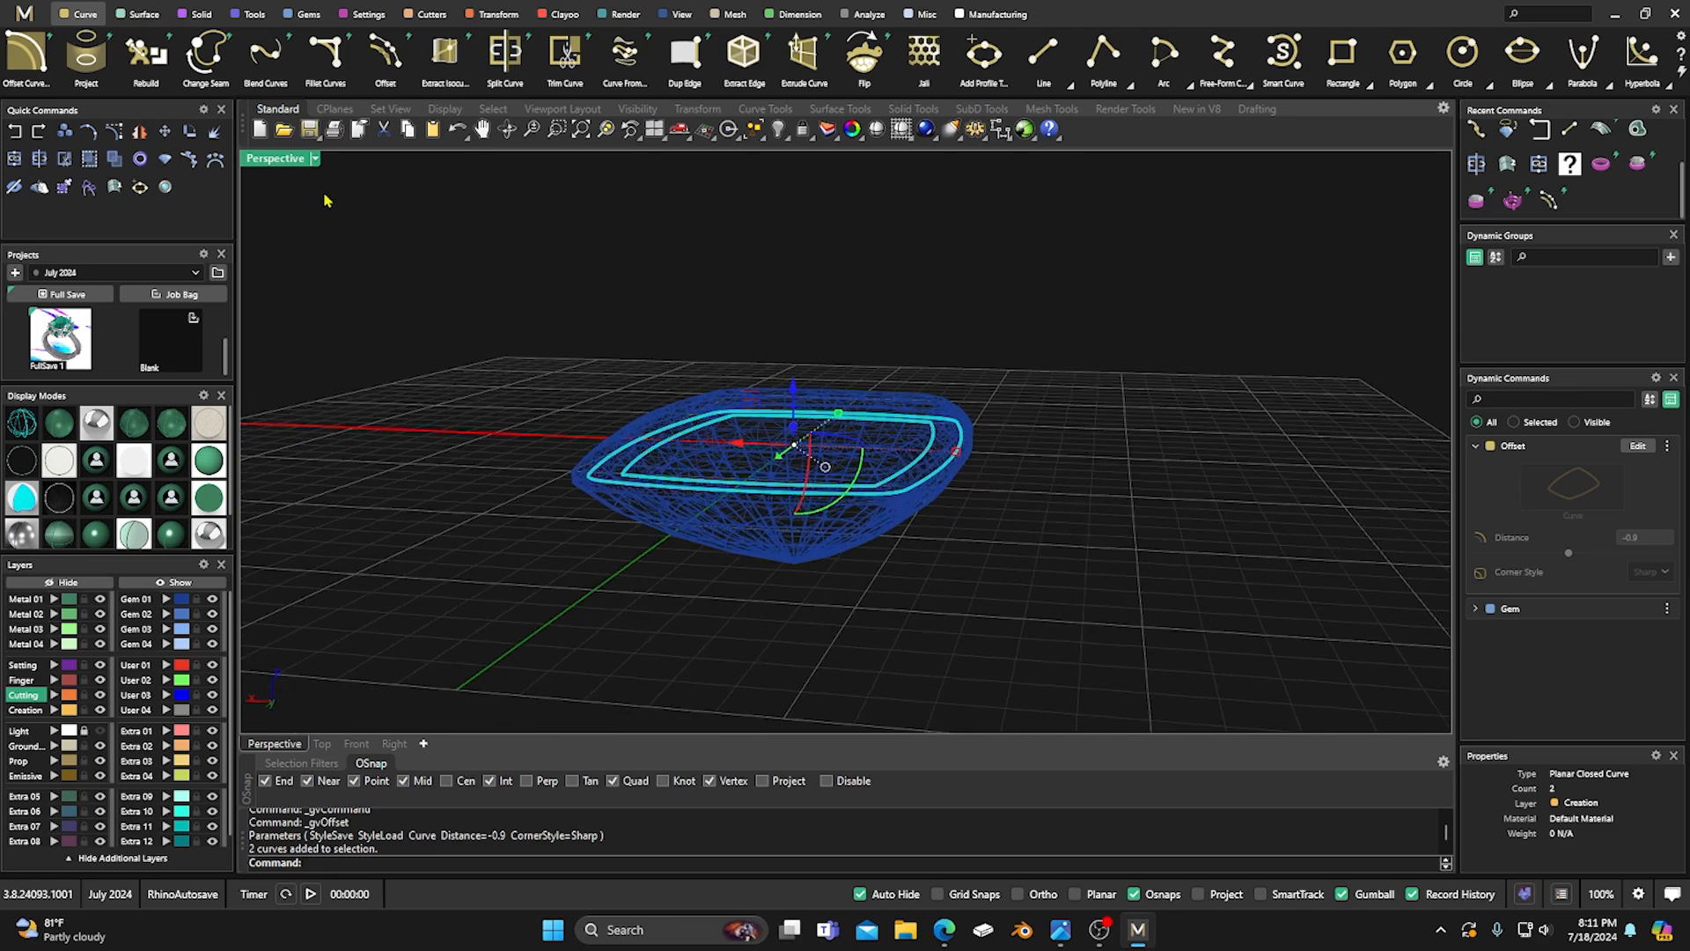
double_click(298, 161)
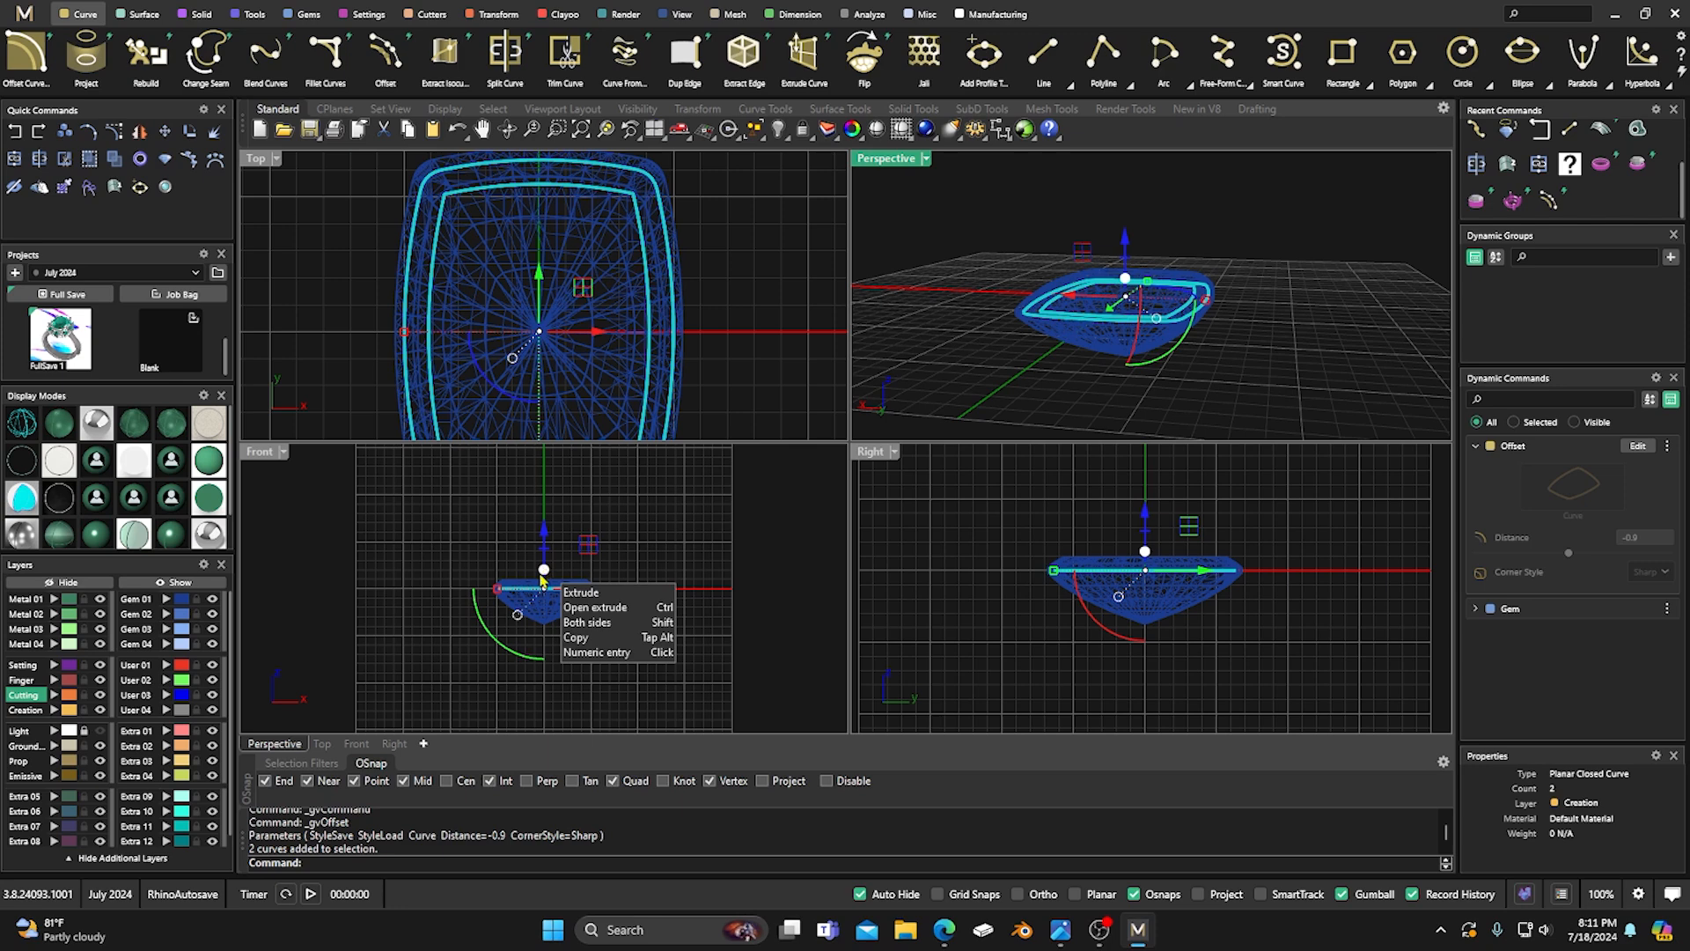
drag(544, 572, 548, 624)
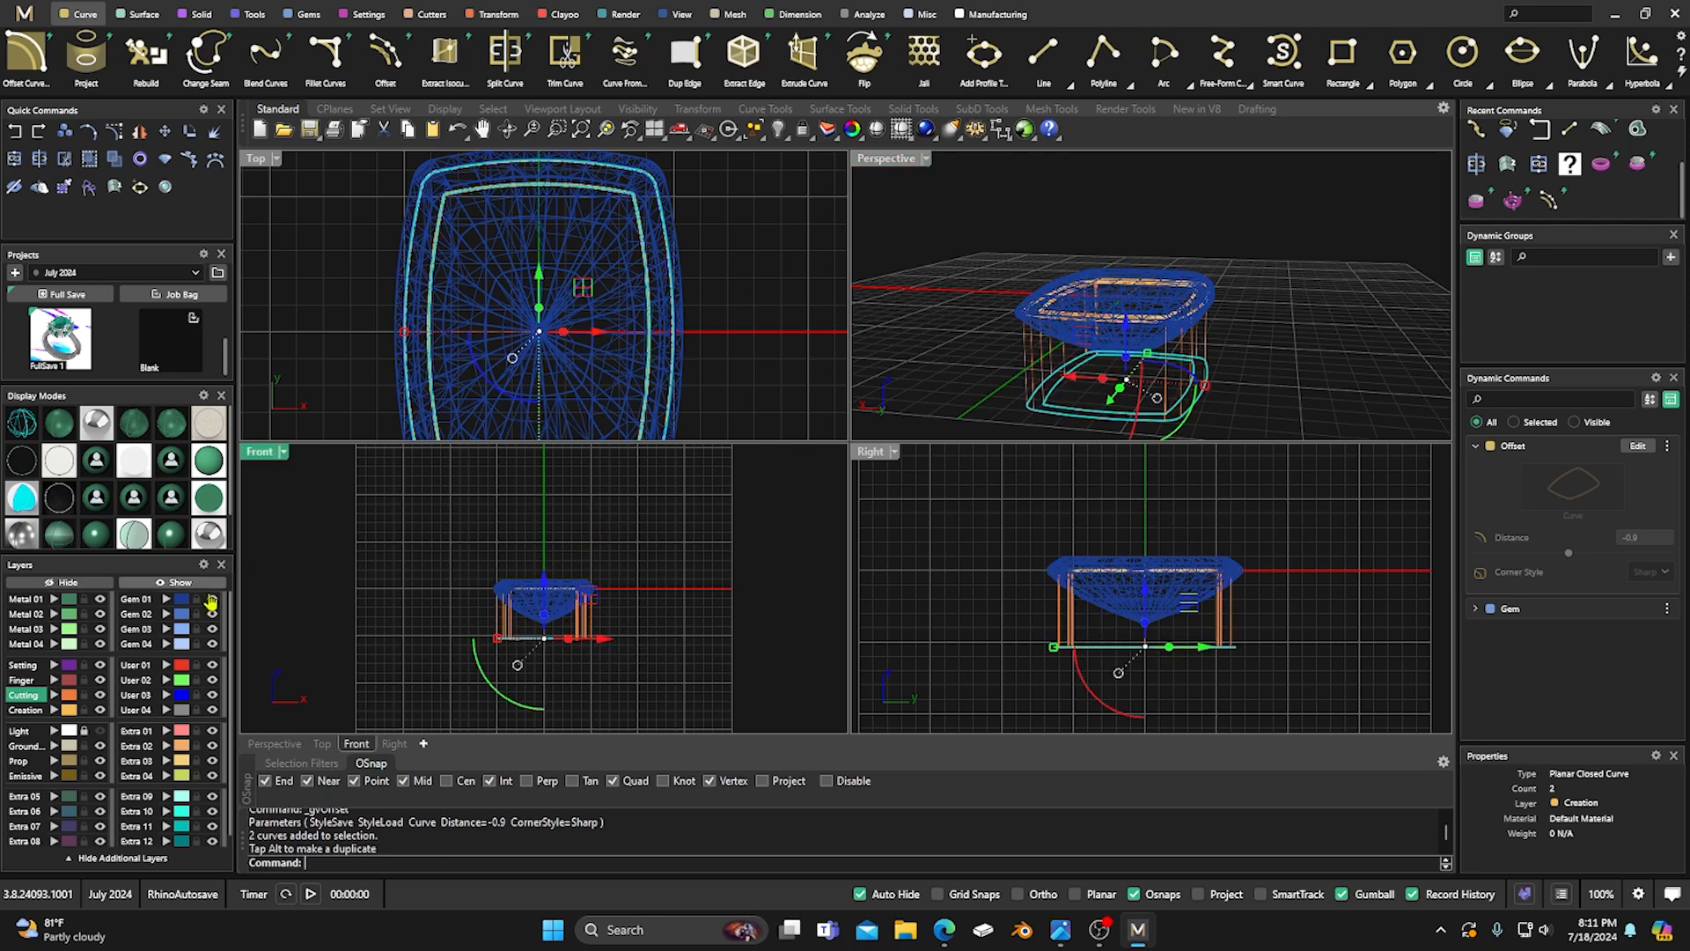
click(56, 429)
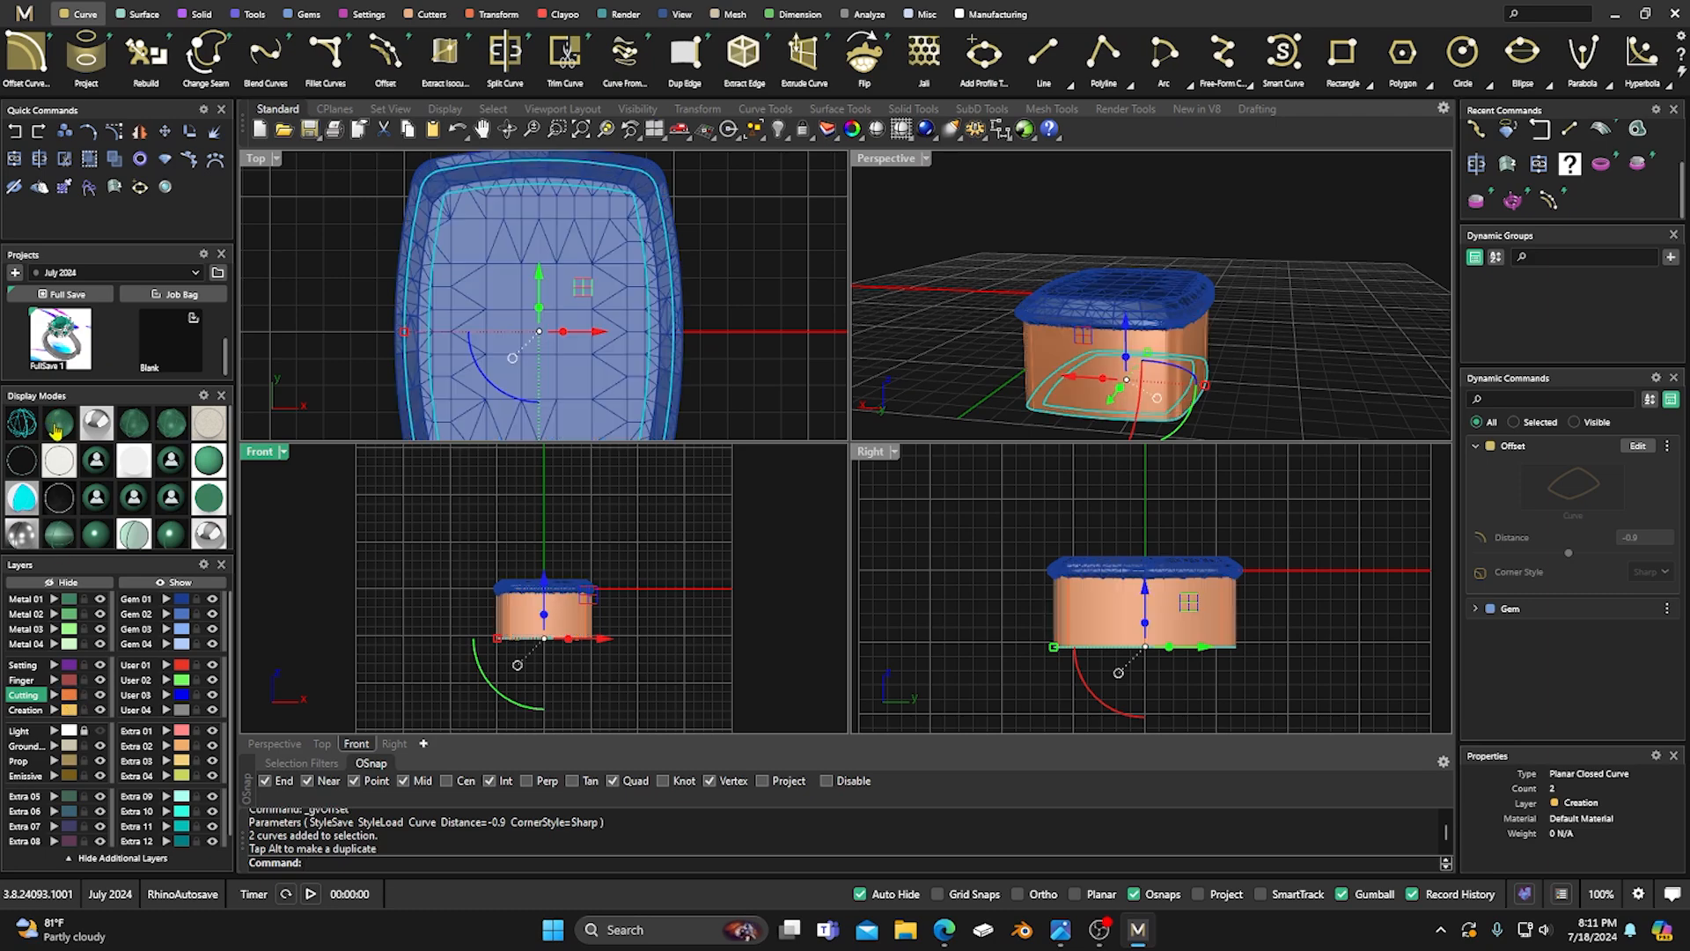
click(941, 289)
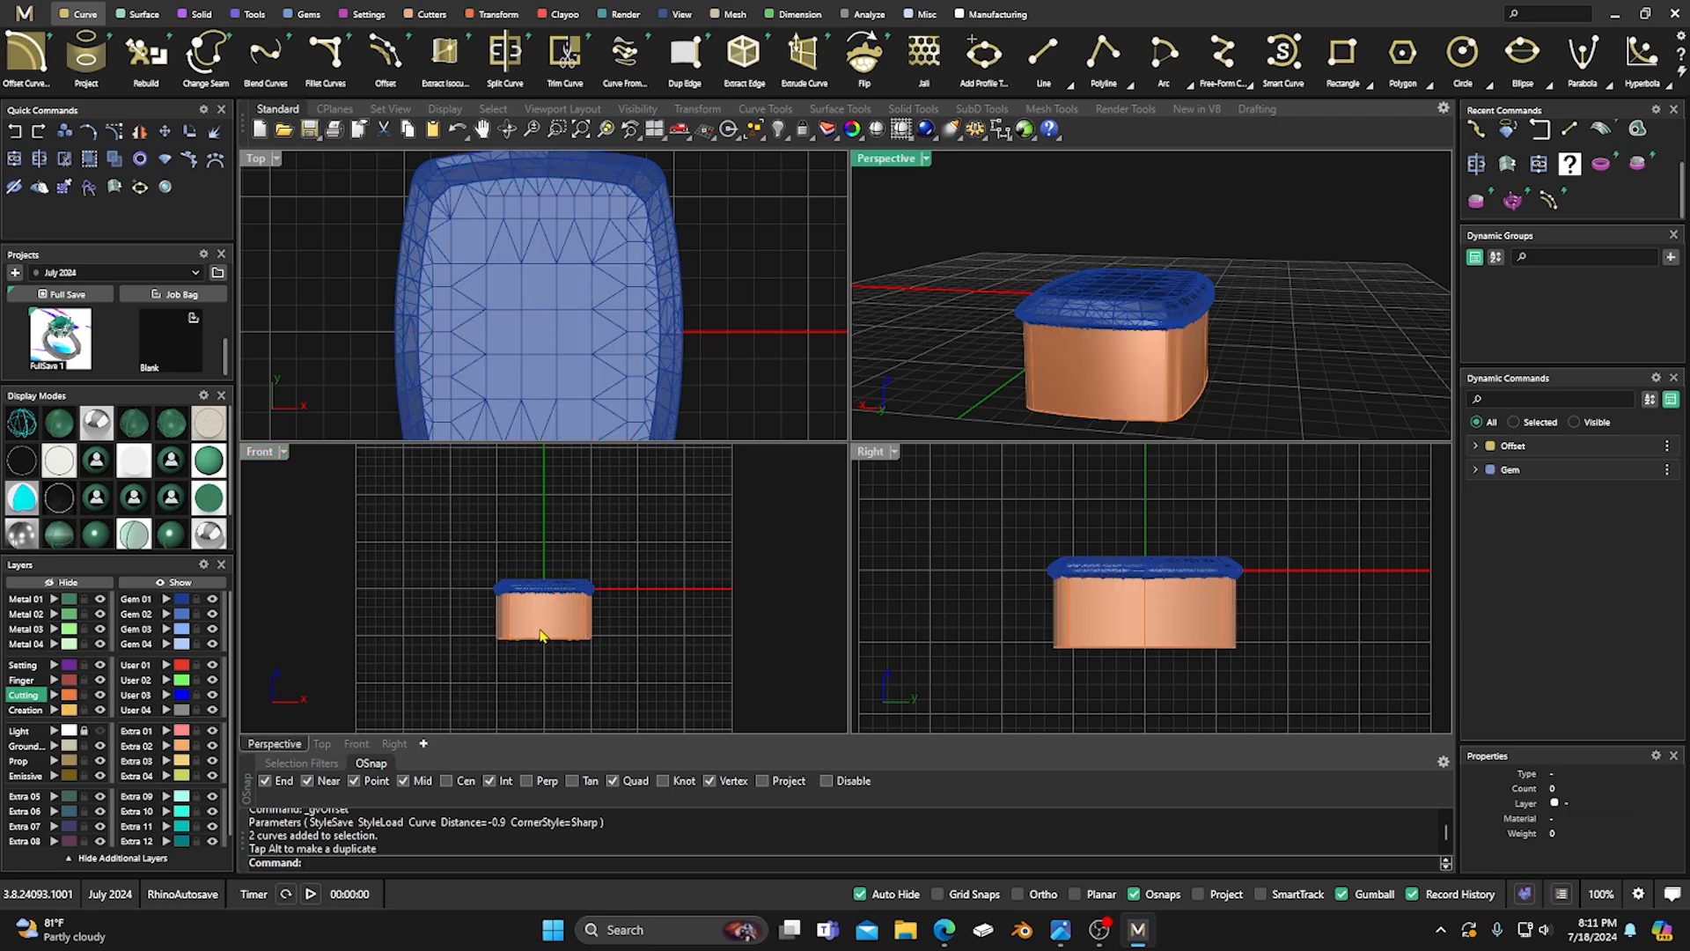
In the Front view, move the two outline curves down so the extruded wall starts just beneath the gem's crown.
scroll(543, 638, up, 4)
drag(439, 549, 652, 614)
drag(549, 519, 551, 541)
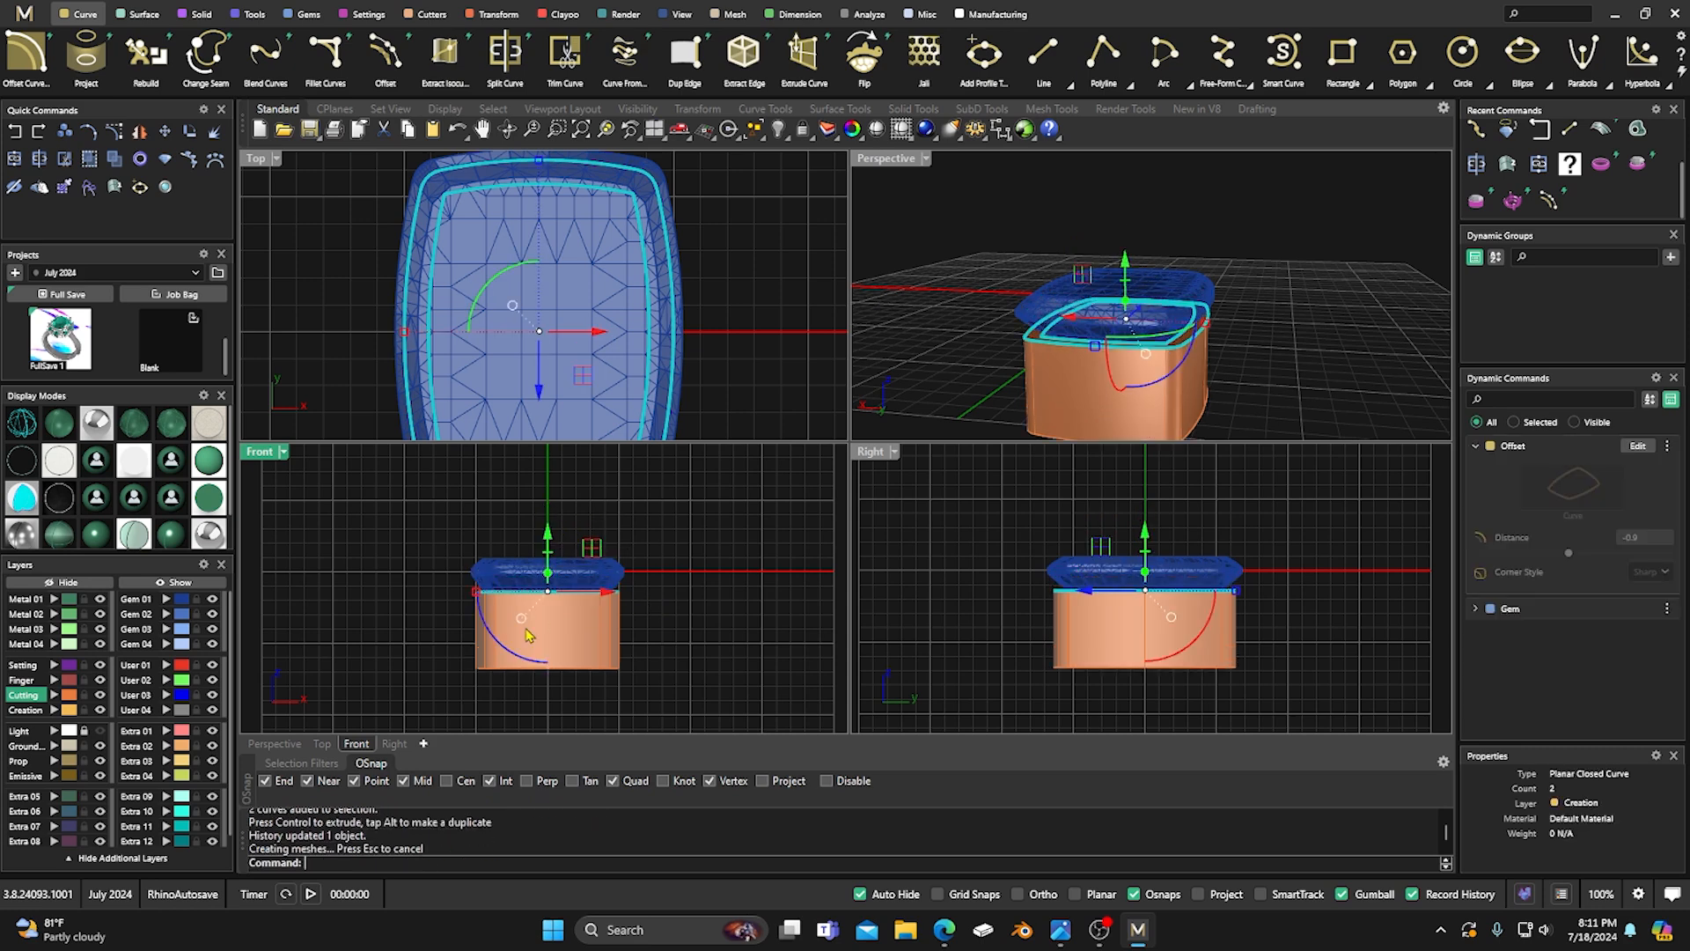
scroll(493, 630, up, 2)
drag(581, 518, 581, 507)
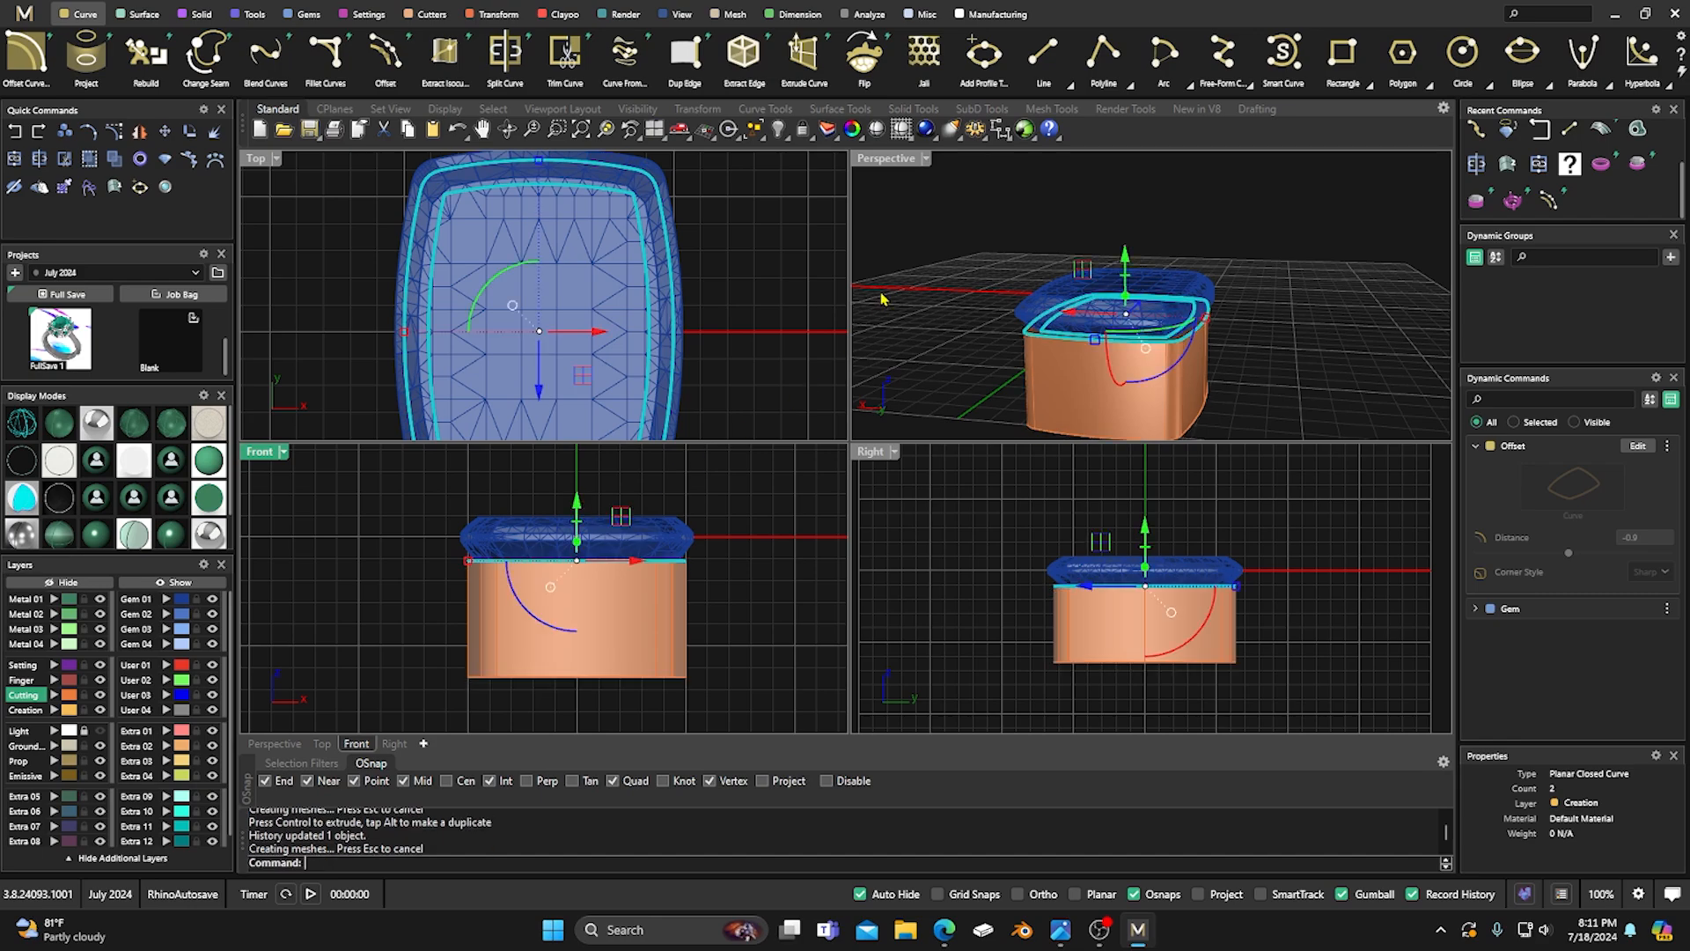
click(895, 220)
In the maximized Perspective view, enlarge the extruded wall slightly, accept breaking its history, and raise it closer to the gem.
double_click(877, 164)
right_drag(956, 402, 874, 544)
scroll(935, 568, down, 4)
click(819, 602)
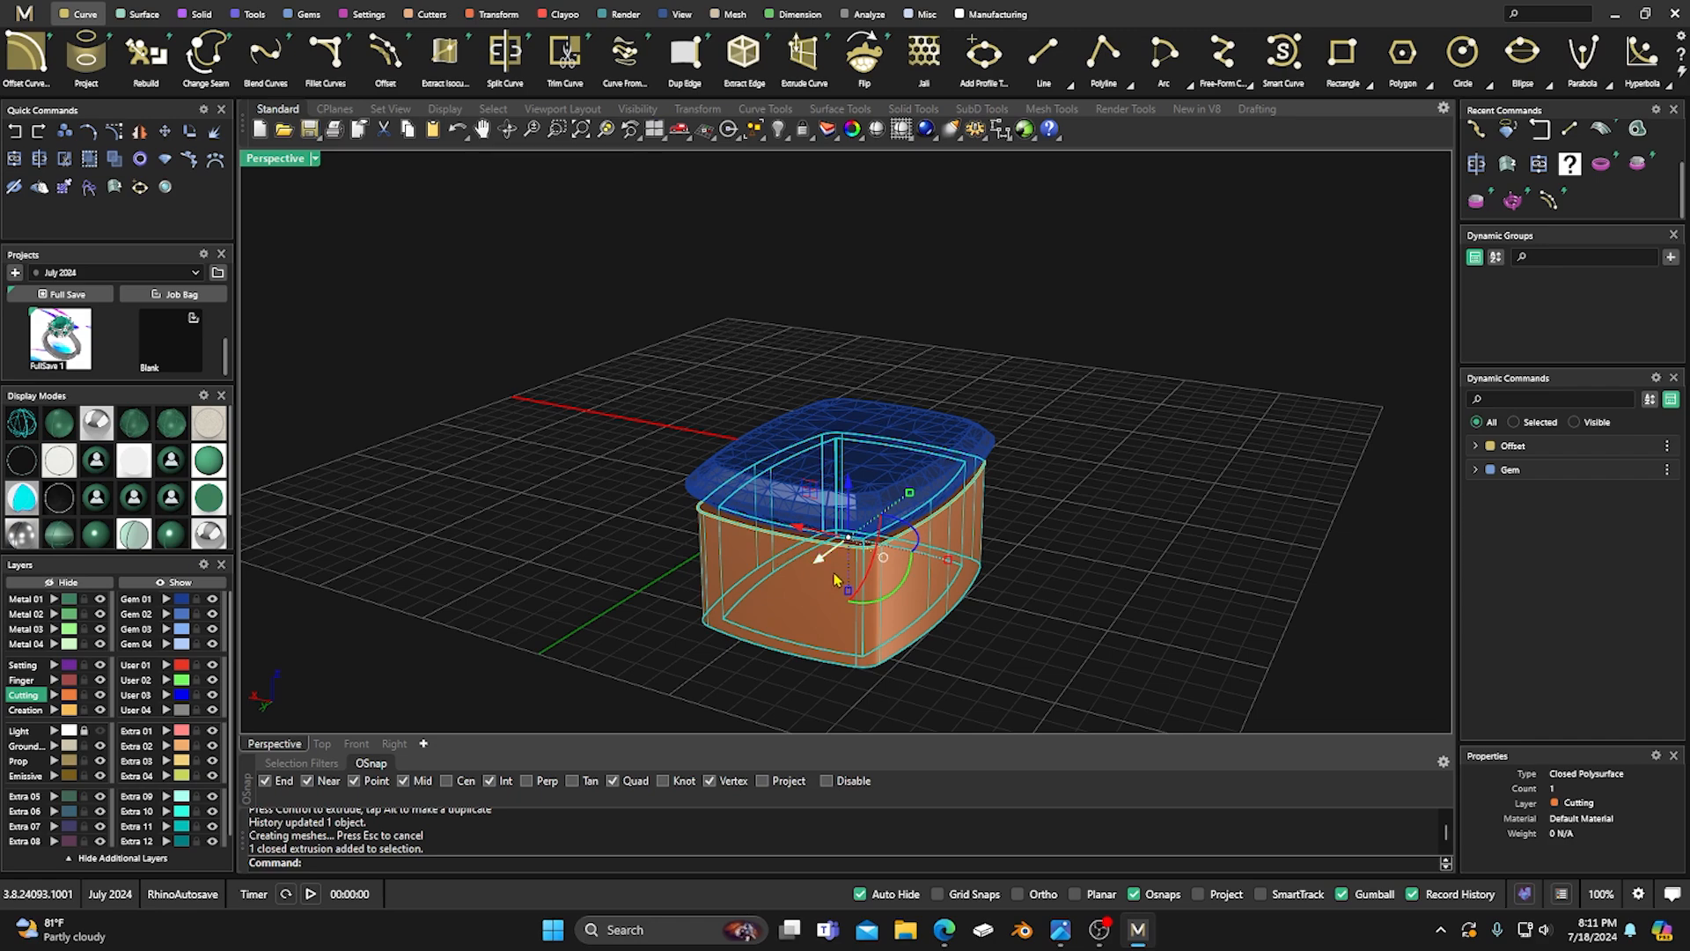
scroll(959, 573, up, 5)
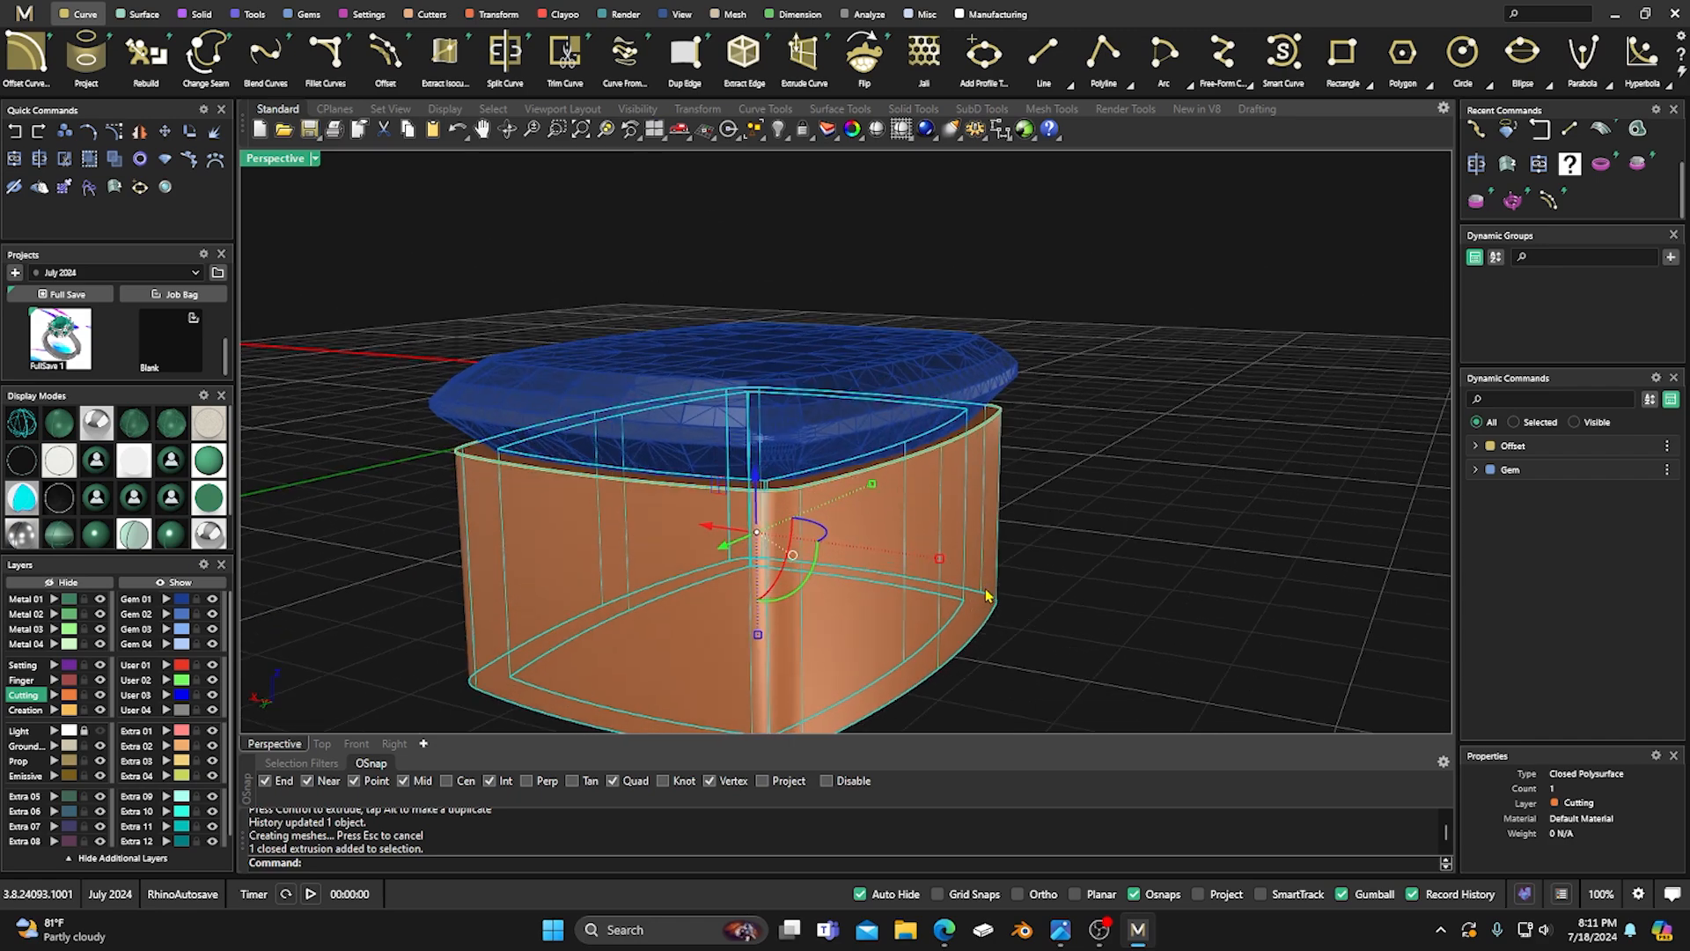
drag(939, 558, 951, 573)
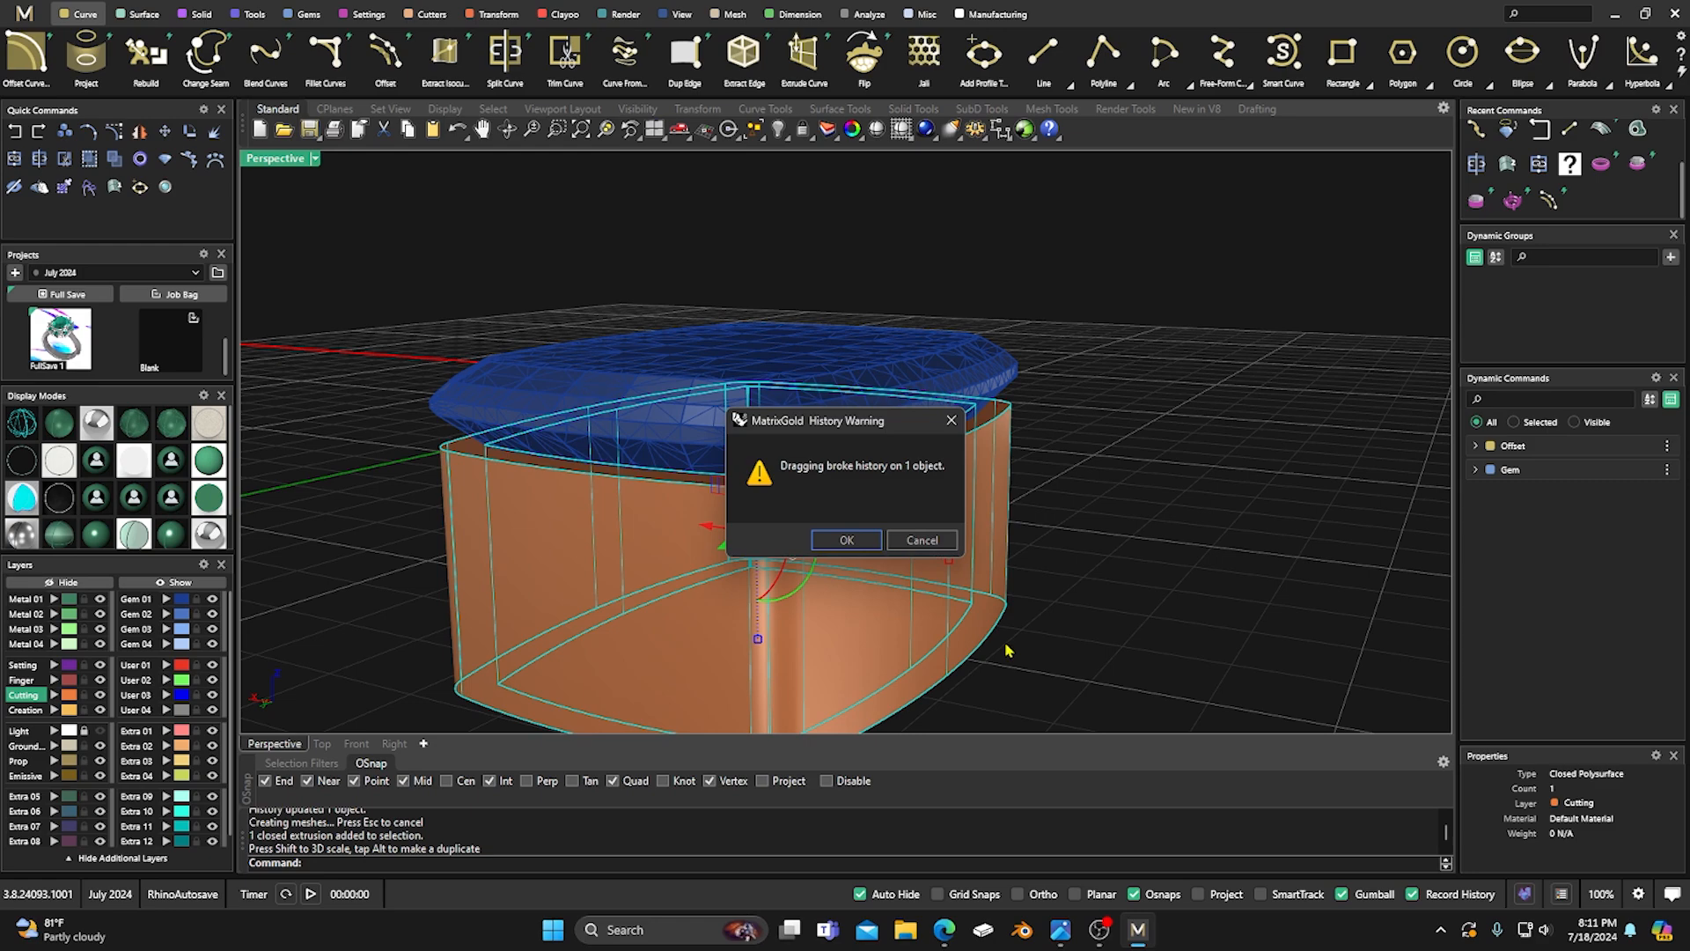
click(851, 544)
right_drag(1069, 615, 966, 582)
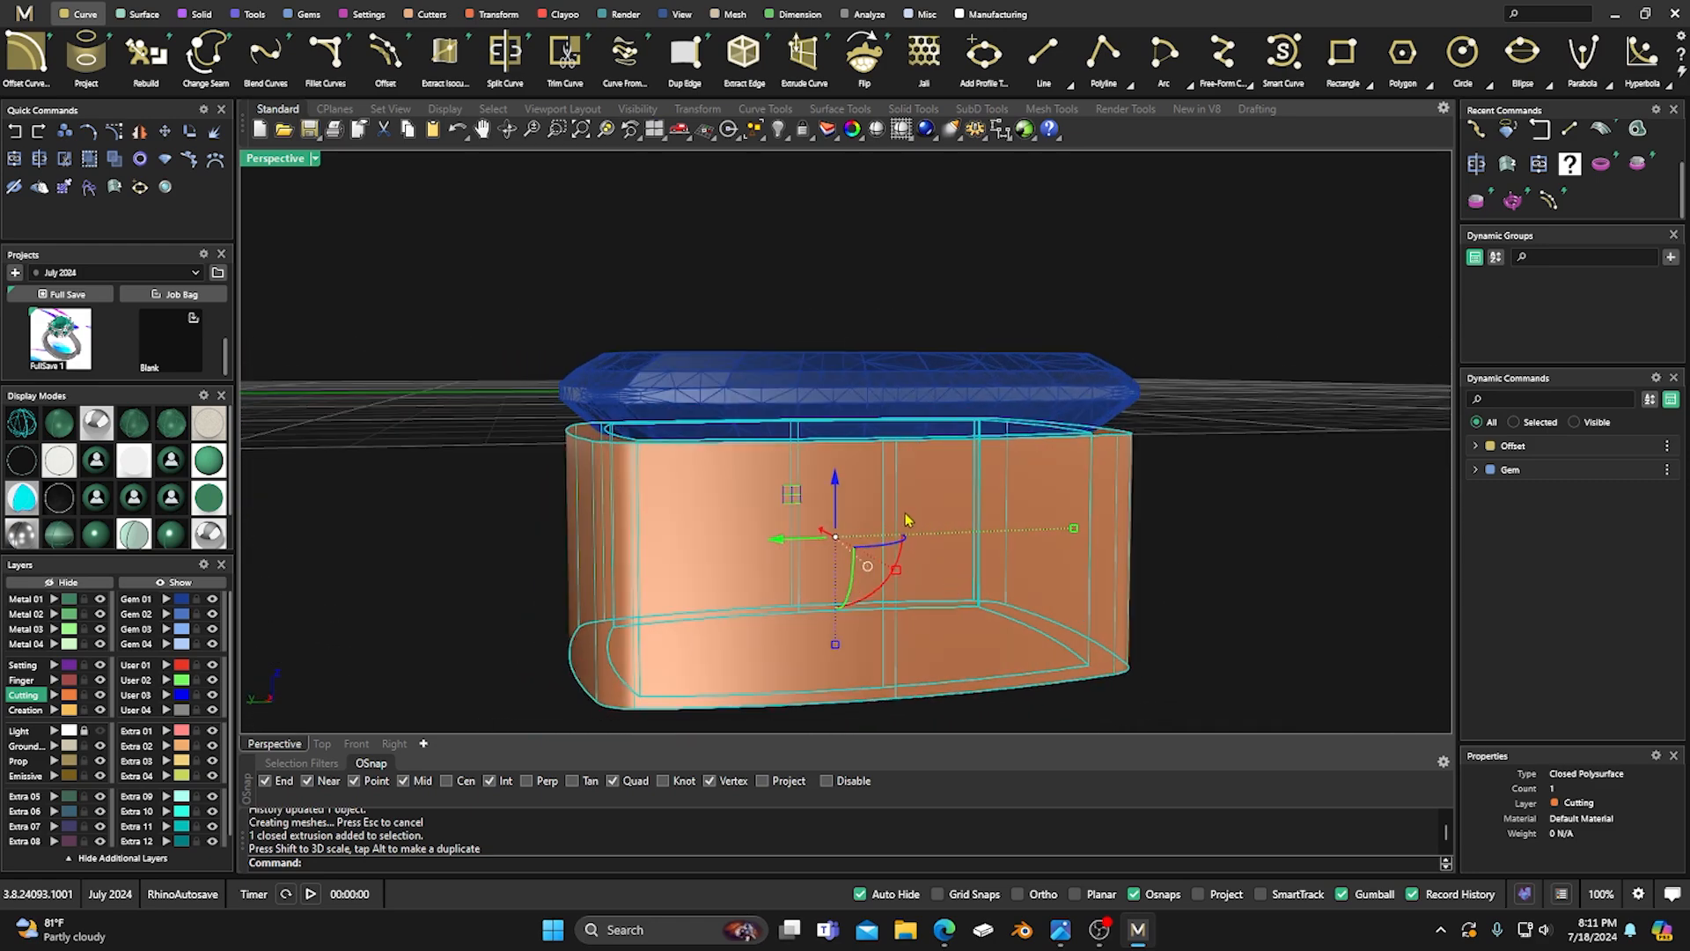
drag(835, 485, 836, 462)
key(Escape)
right_drag(836, 461, 841, 419)
scroll(596, 358, down, 3)
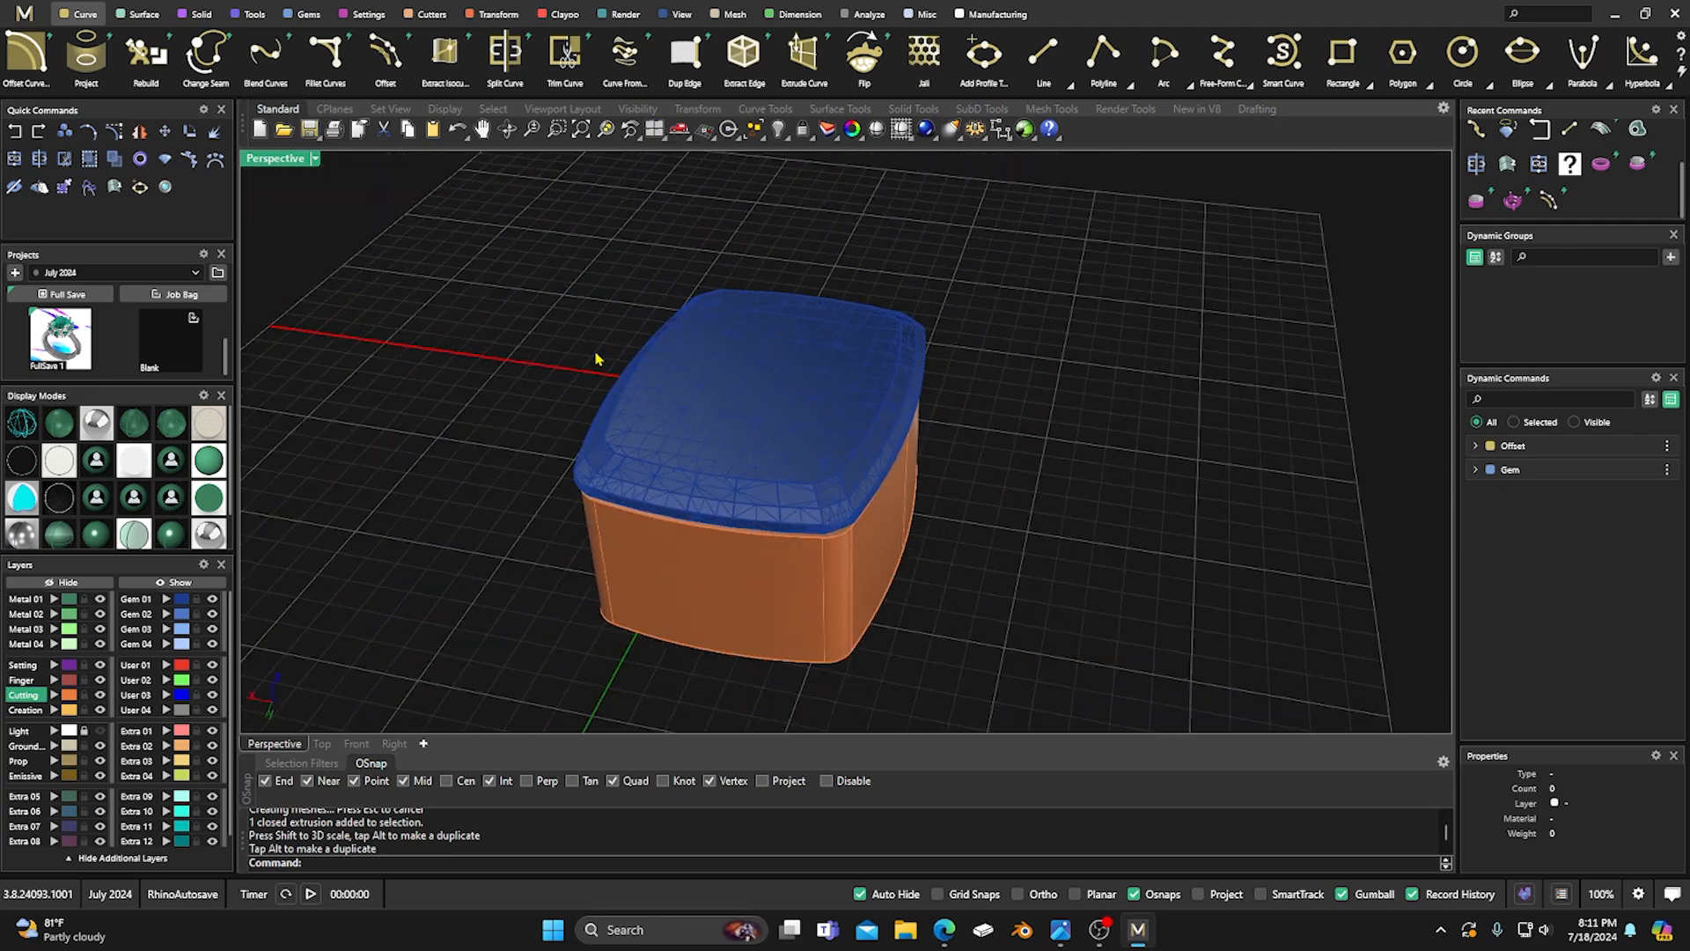
In the Top view, draw a circle about 0.95 mm in radius and move it over the edge near the gem's upper-right corner.
double_click(278, 159)
double_click(256, 159)
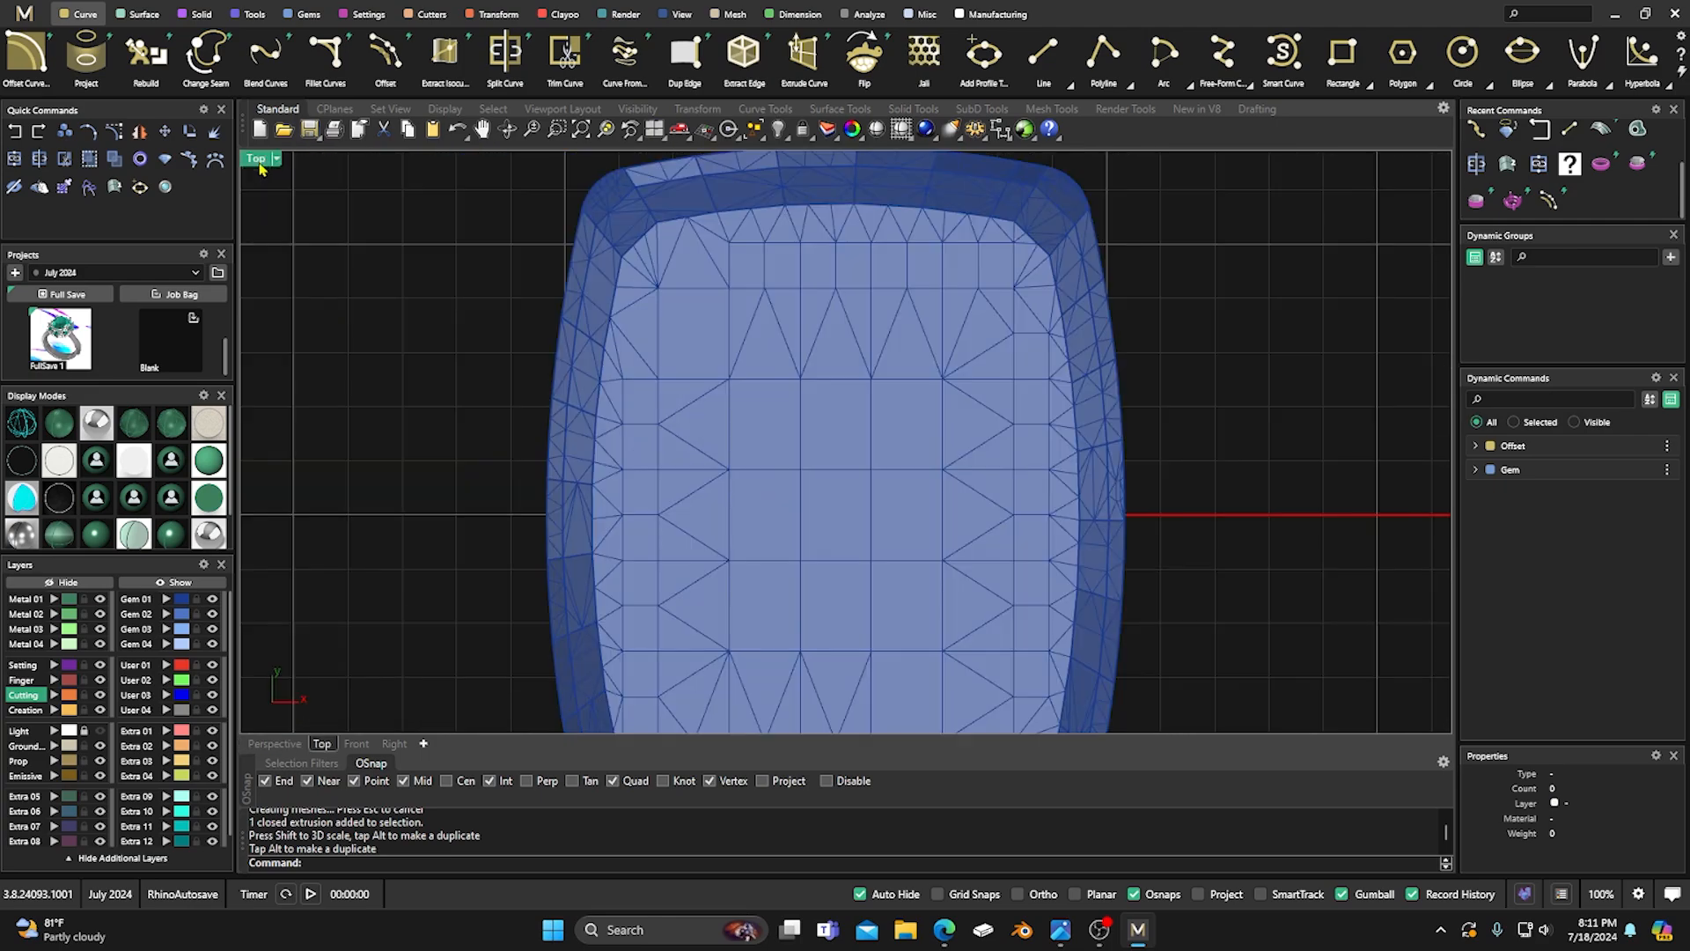
right_drag(472, 339, 373, 423)
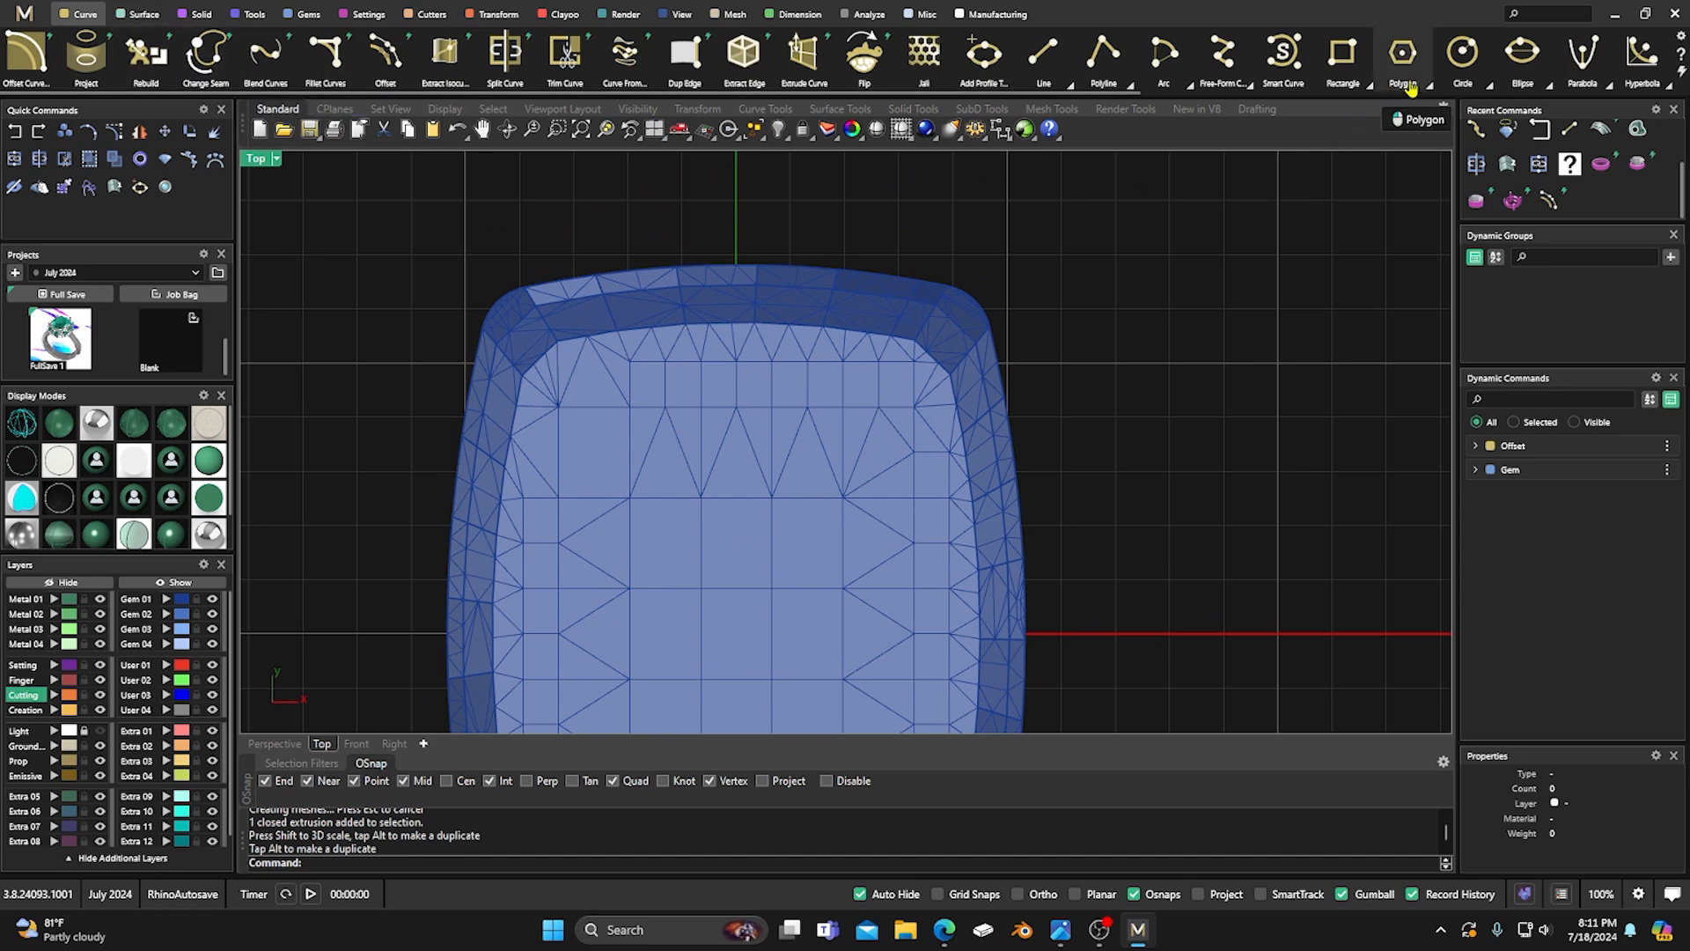
click(1462, 52)
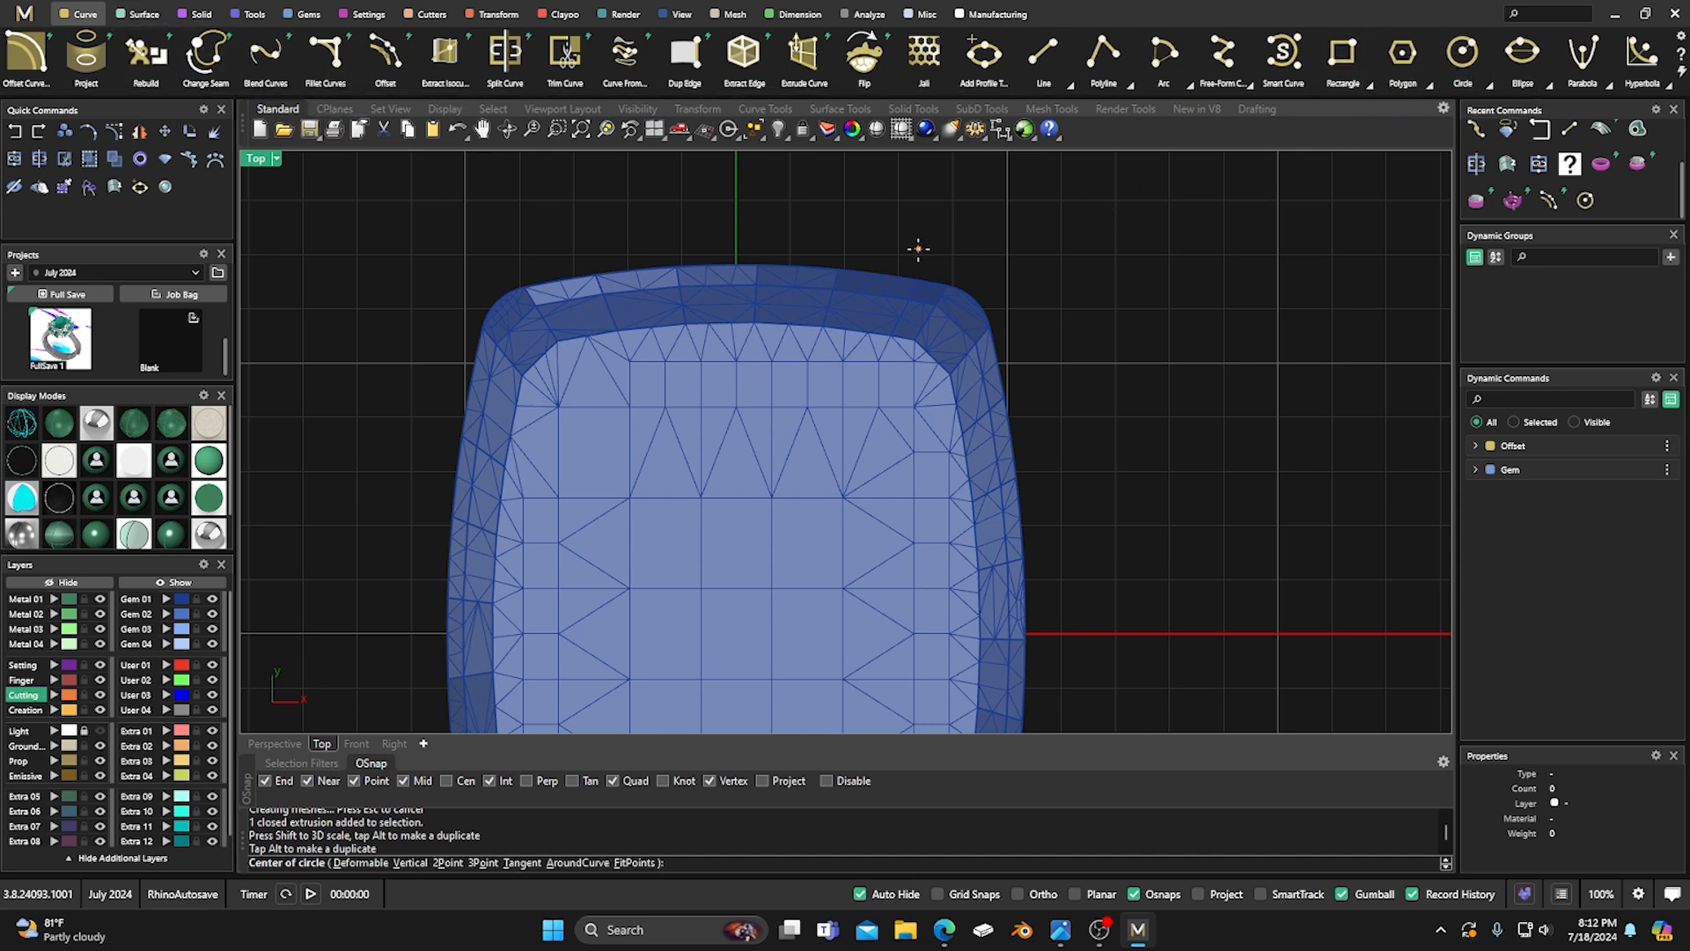
click(930, 228)
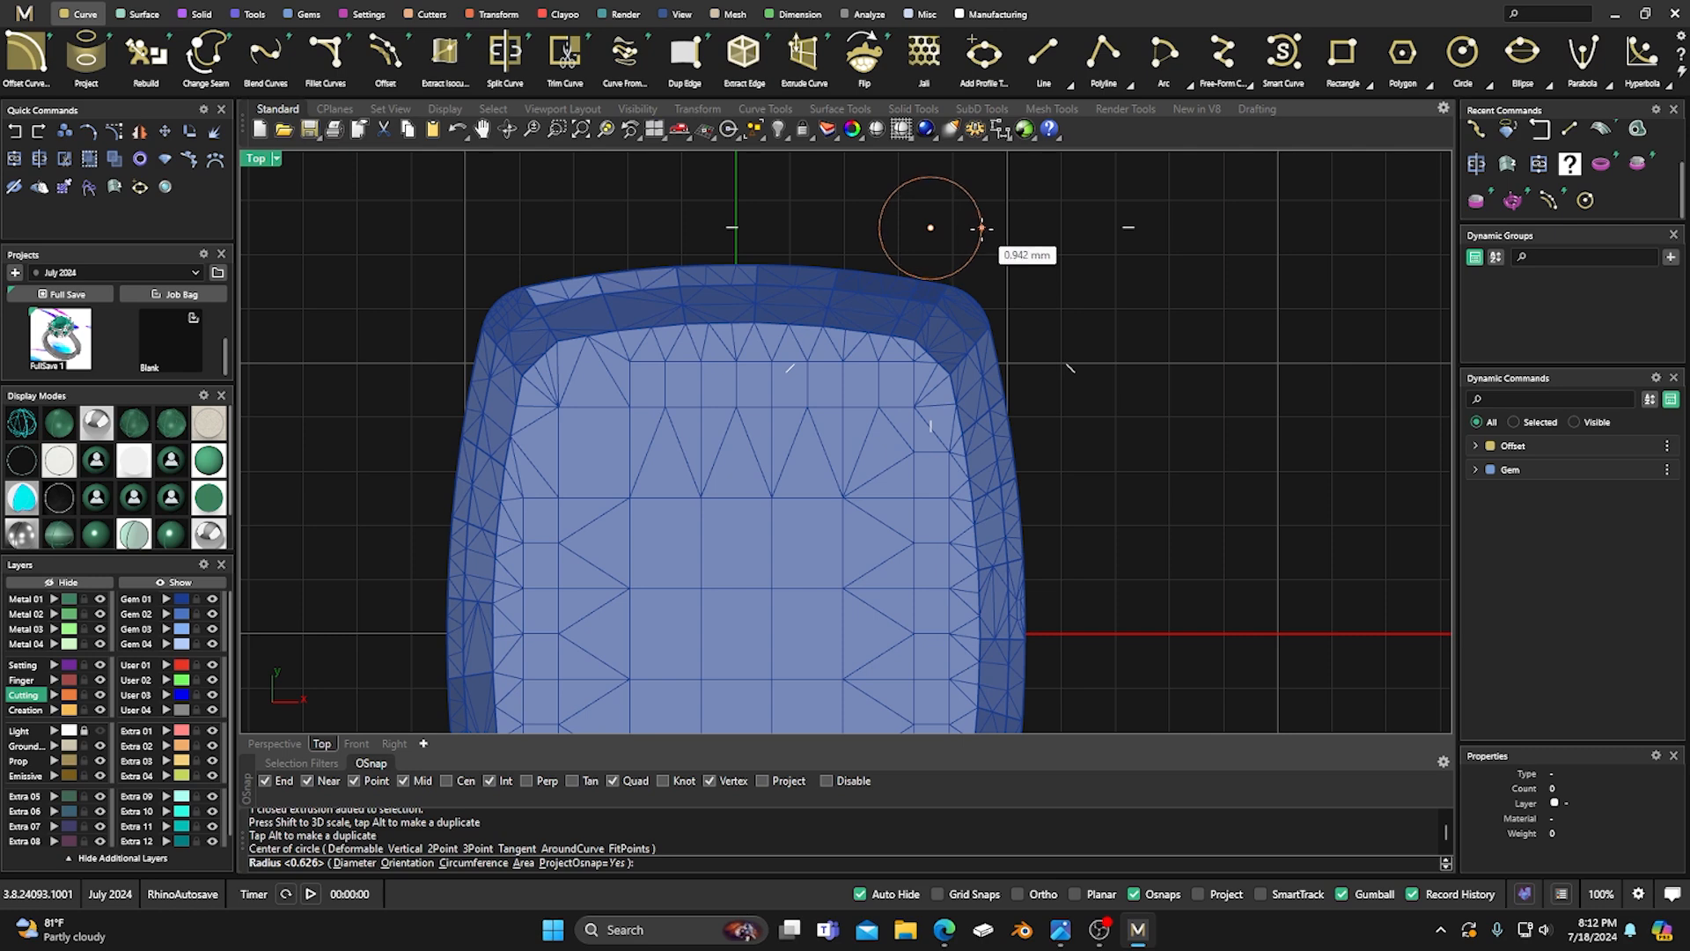
click(984, 228)
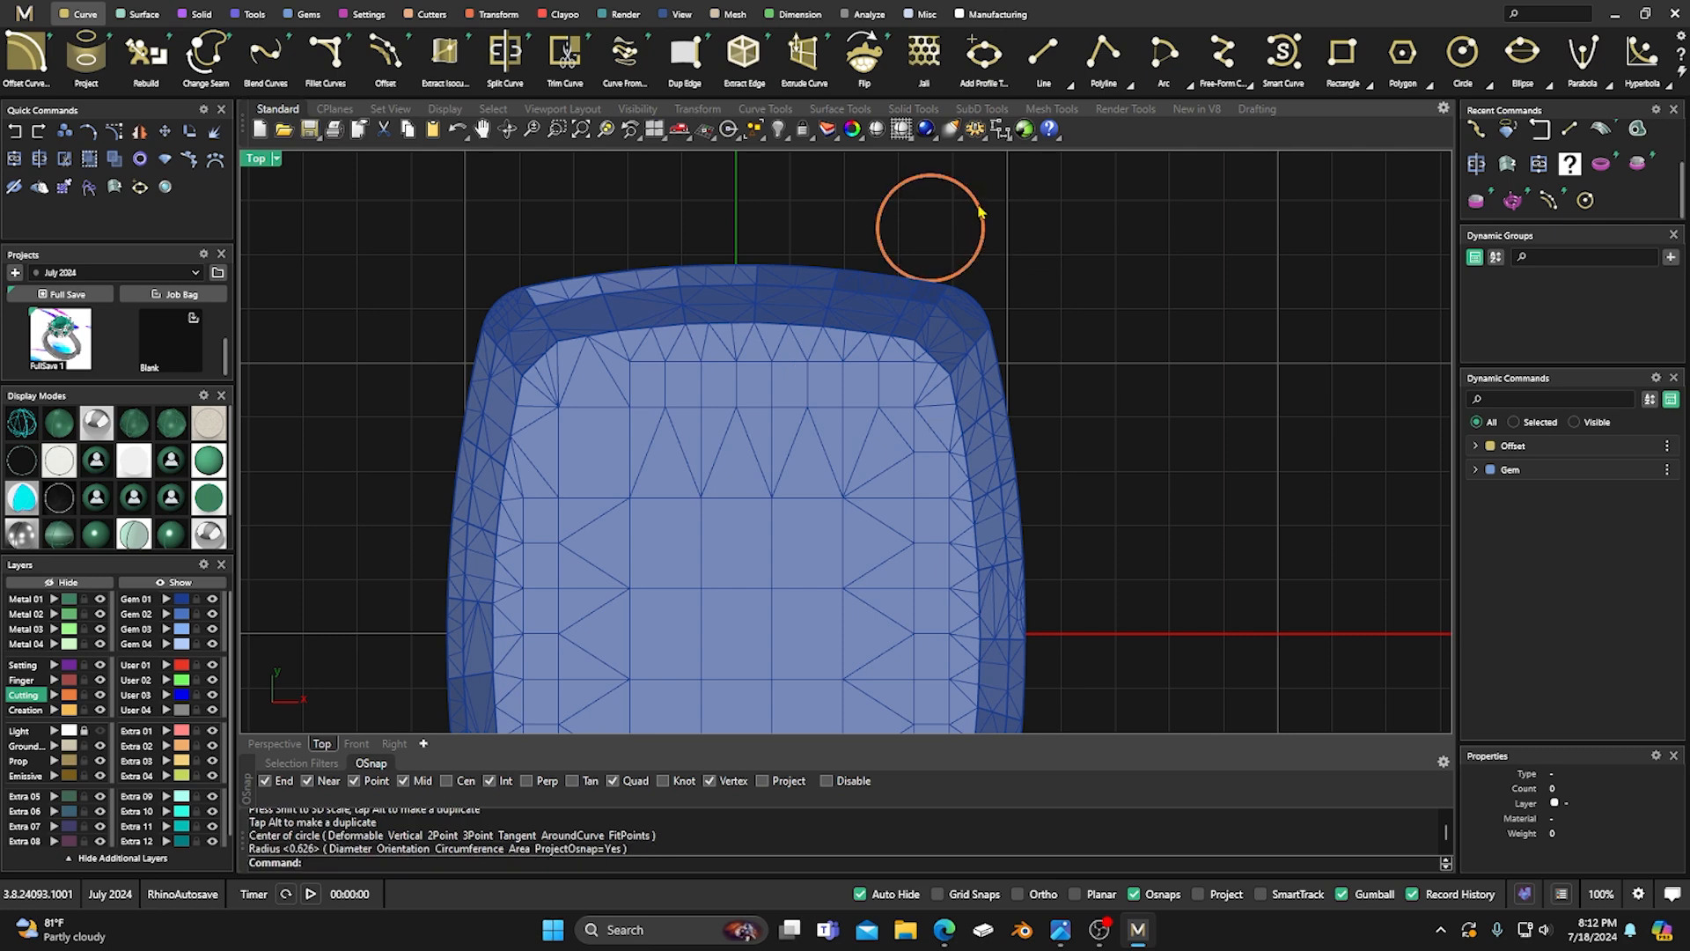
click(980, 211)
drag(972, 189, 946, 209)
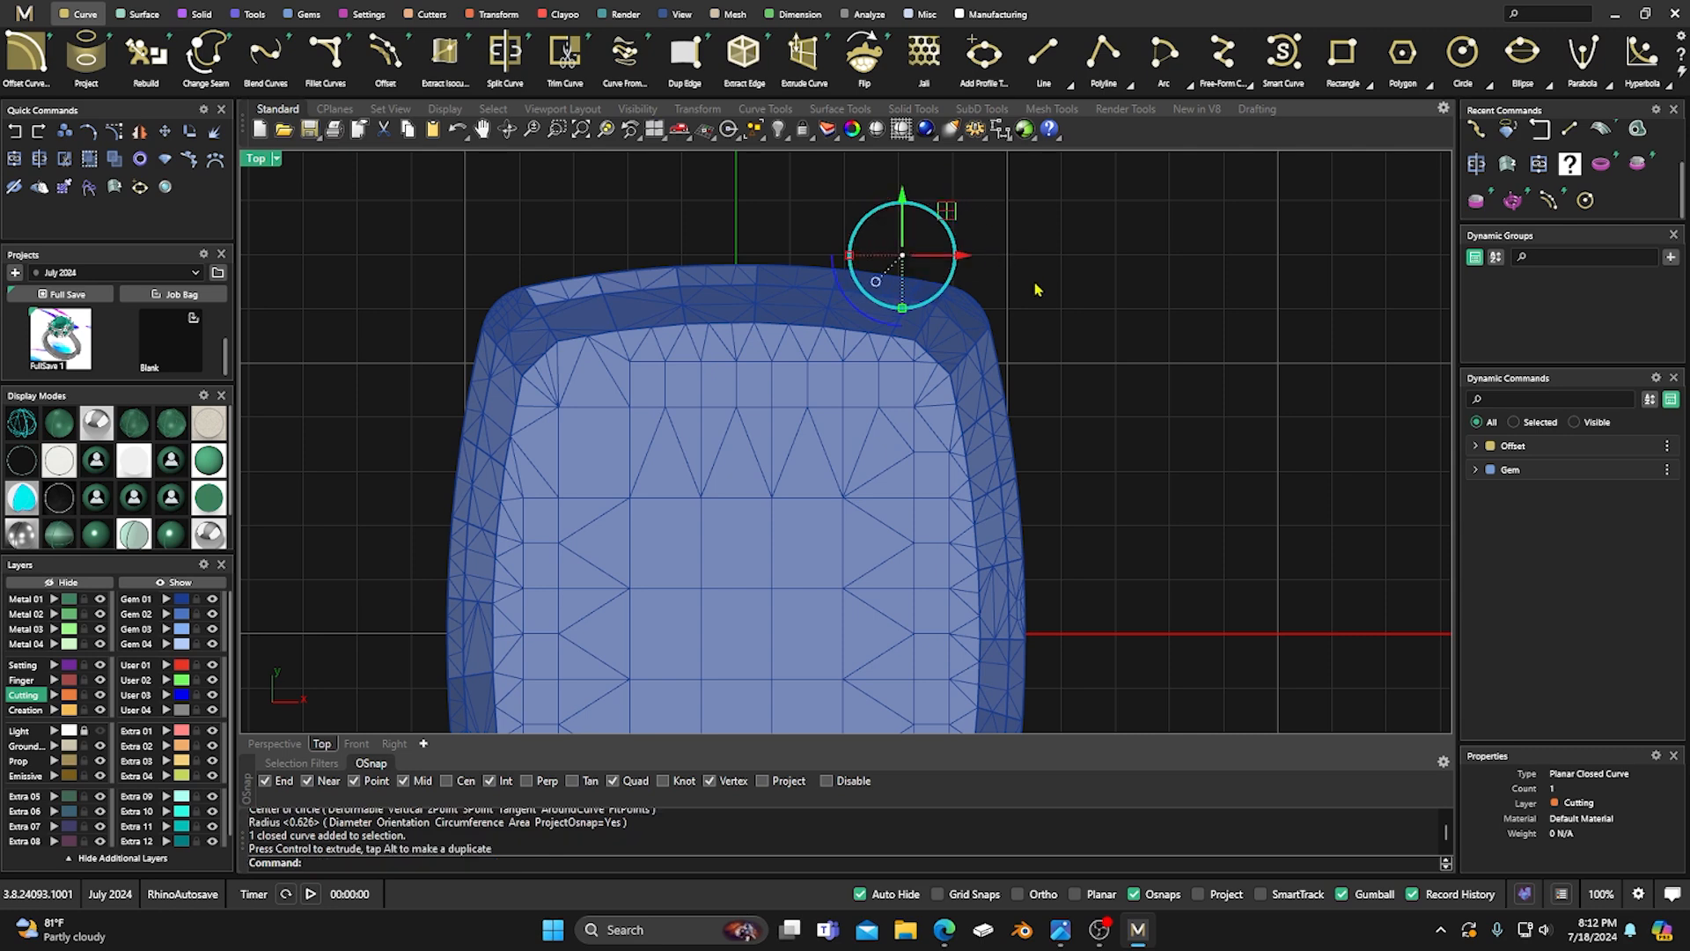
Raise the prong circle above the gem and copy it down to the base of the extruded wall.
double_click(259, 162)
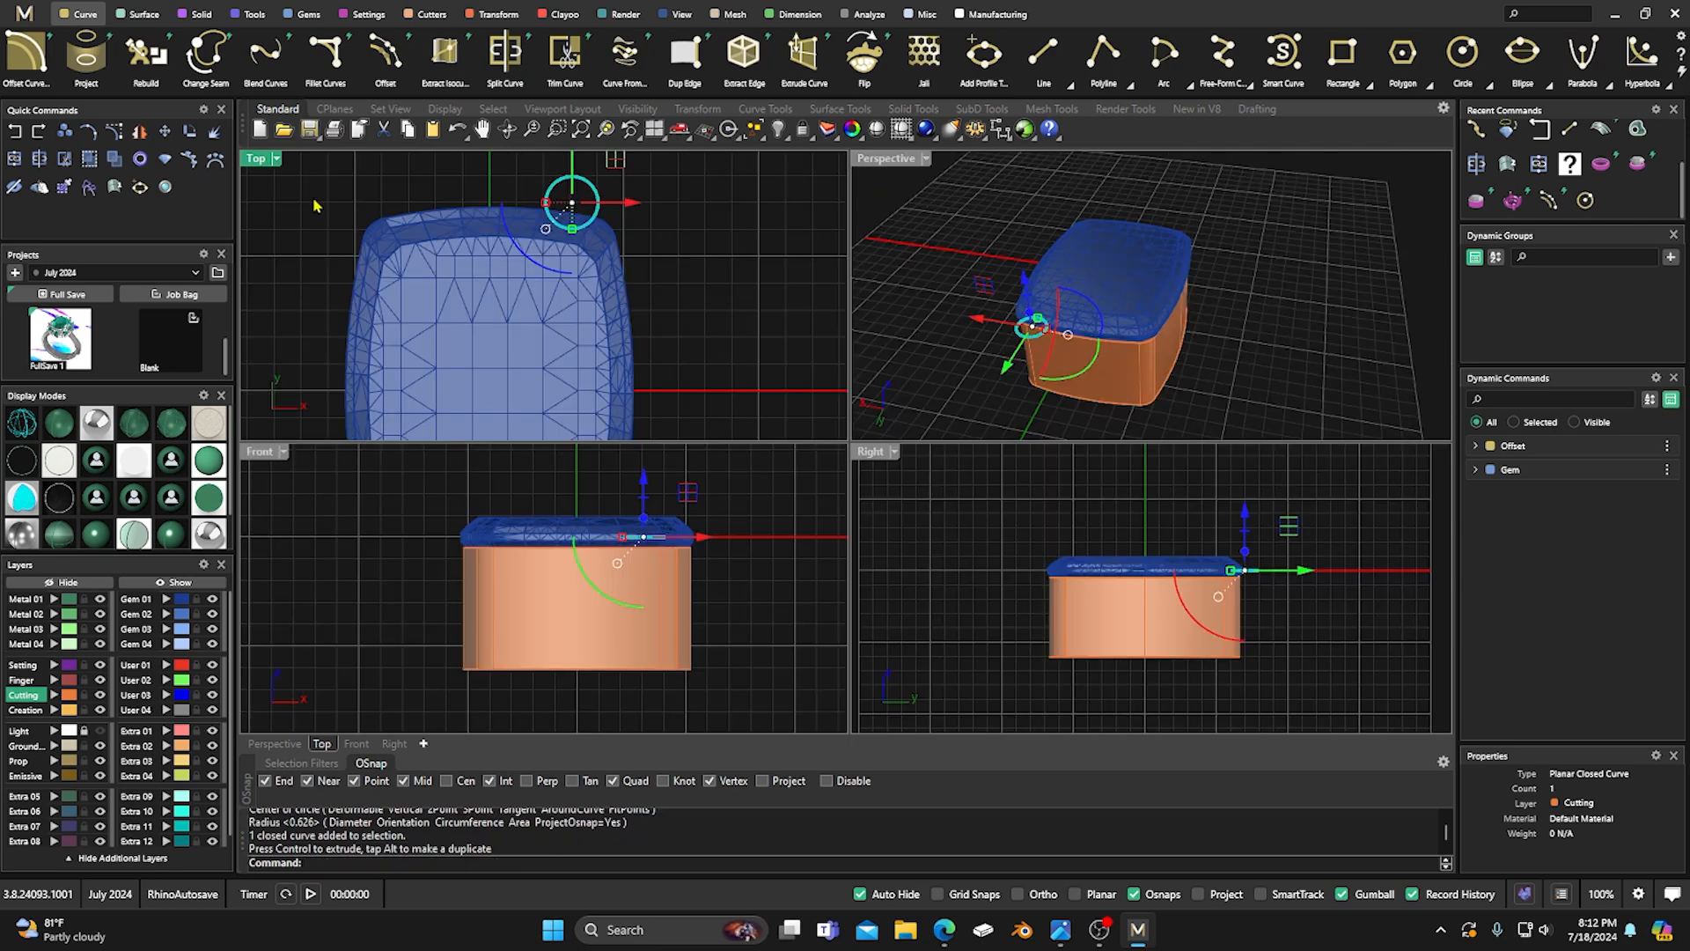
drag(1244, 522, 1244, 508)
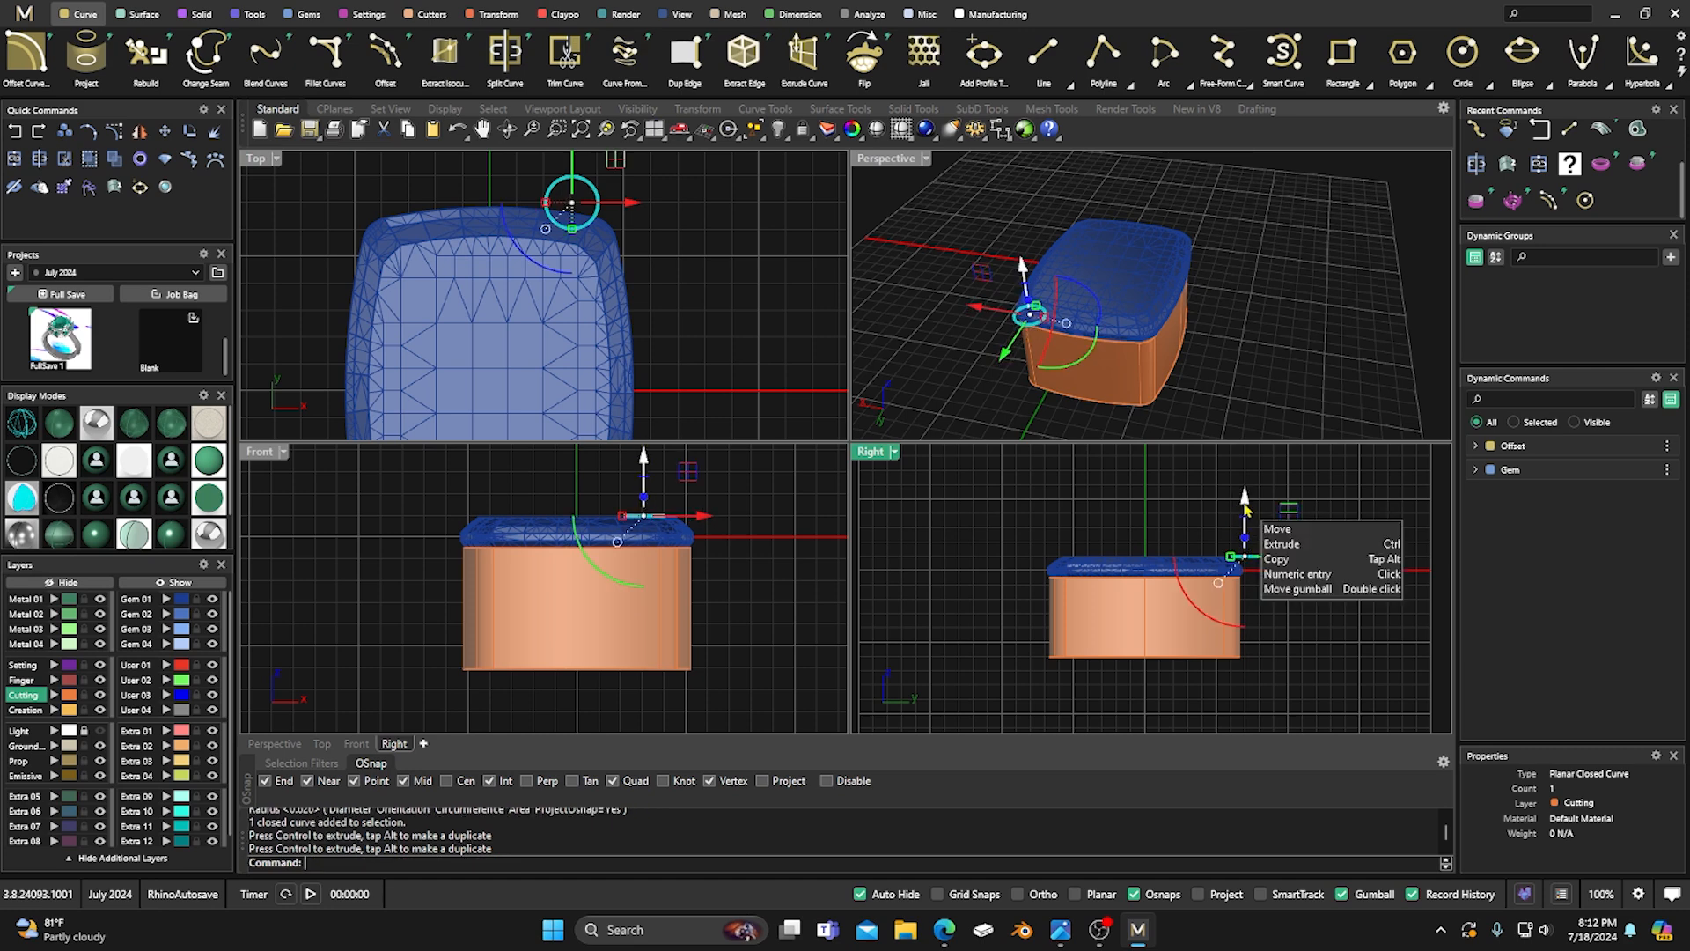
drag(1246, 507, 1244, 606)
click(1213, 429)
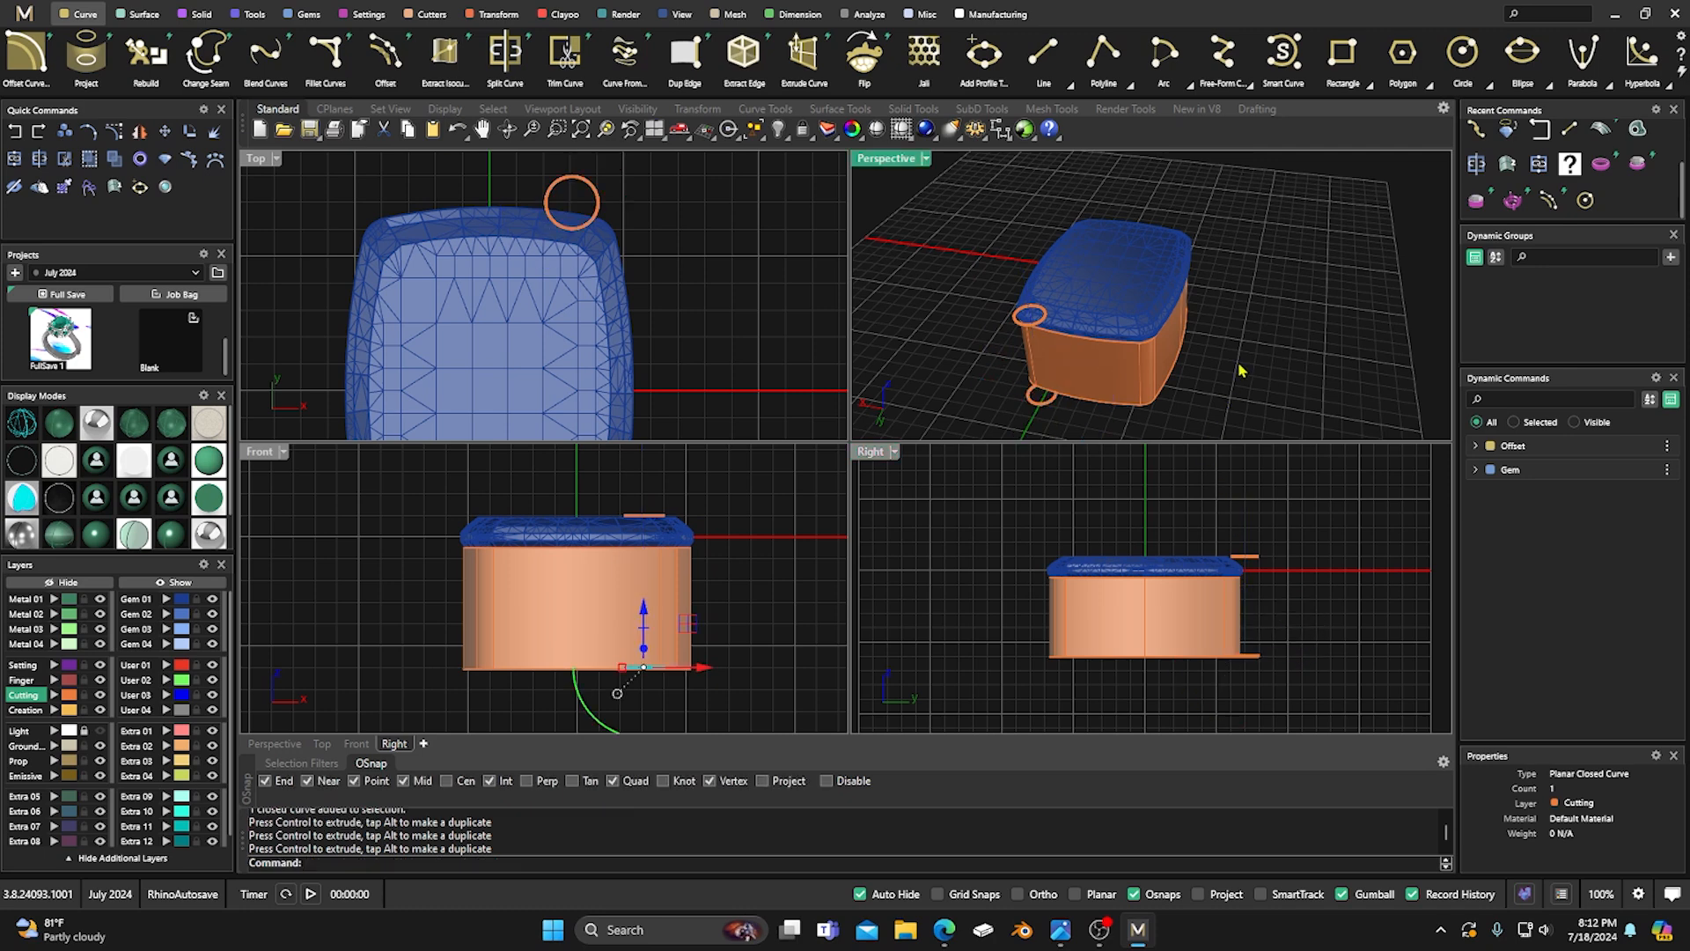
Loft the upper and lower circles into a prong using the Loft Normal type.
click(138, 14)
click(27, 56)
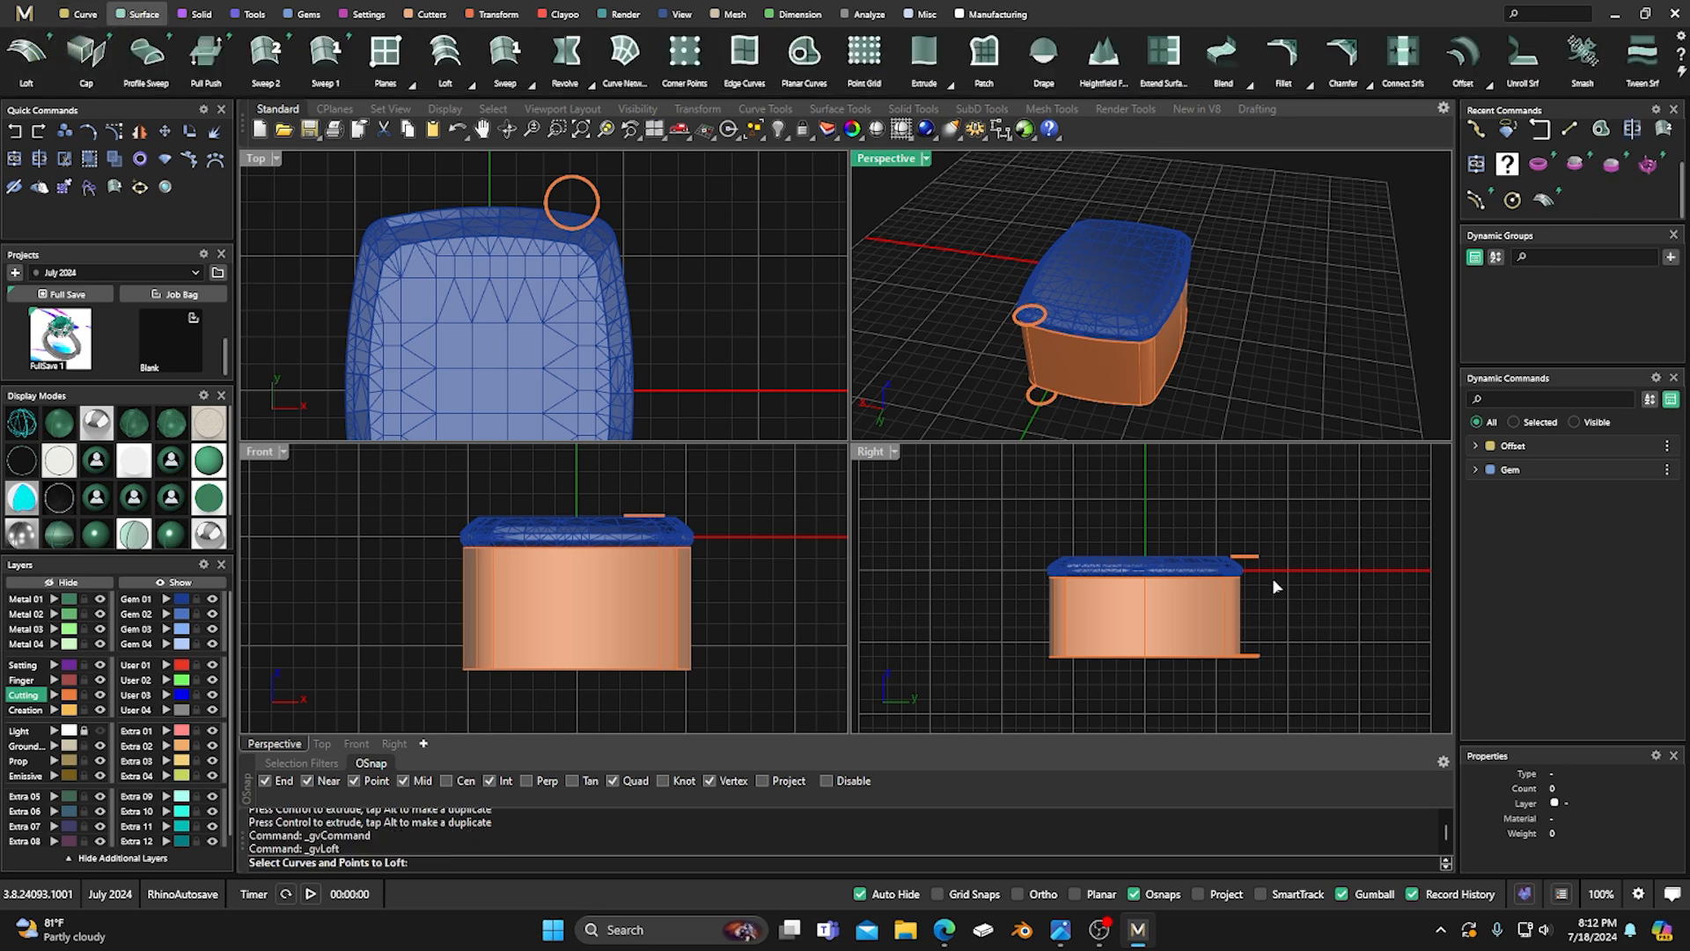
click(1255, 556)
click(1262, 655)
right_click(1311, 588)
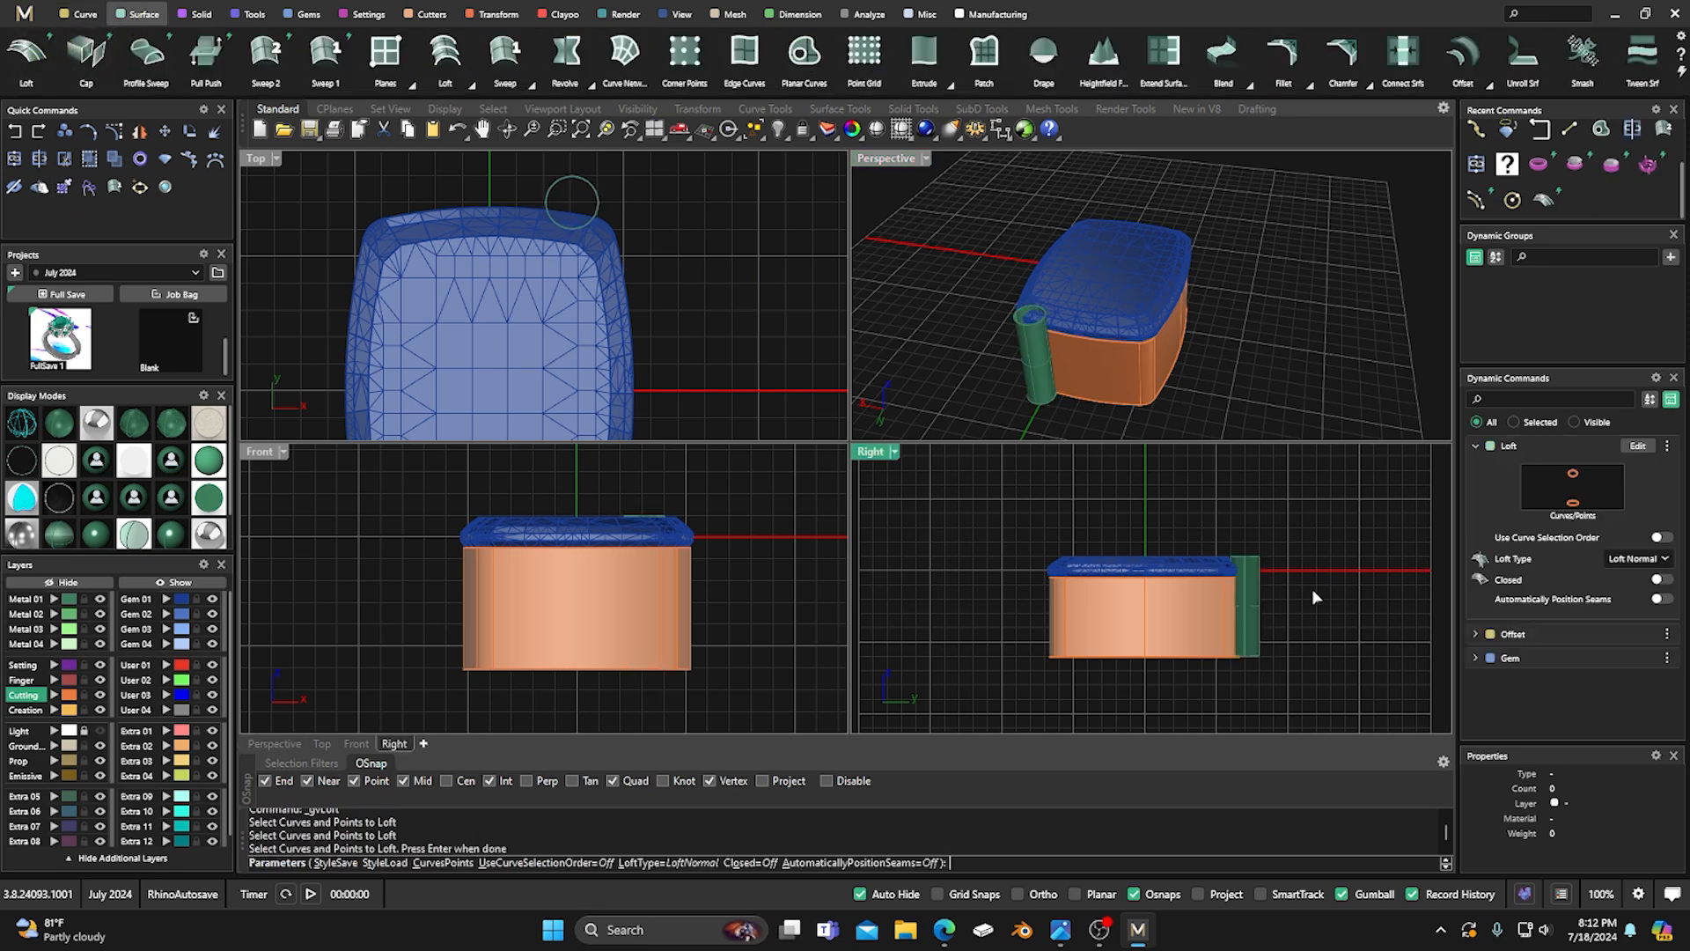
right_drag(1079, 401, 1236, 360)
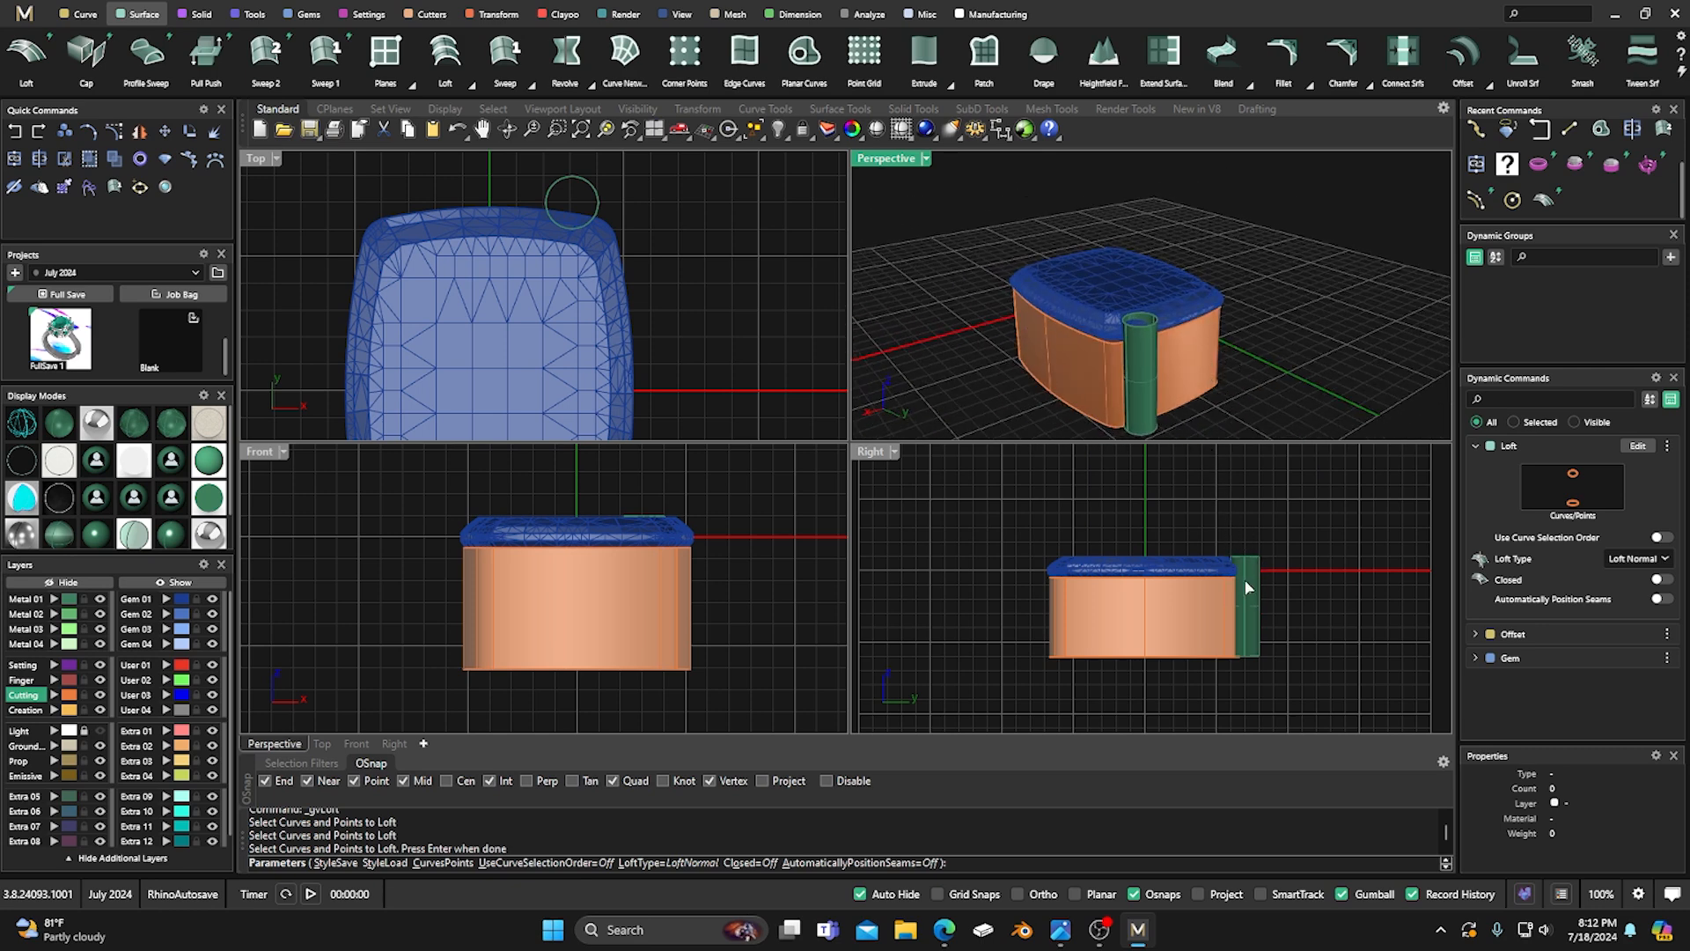
key(Return)
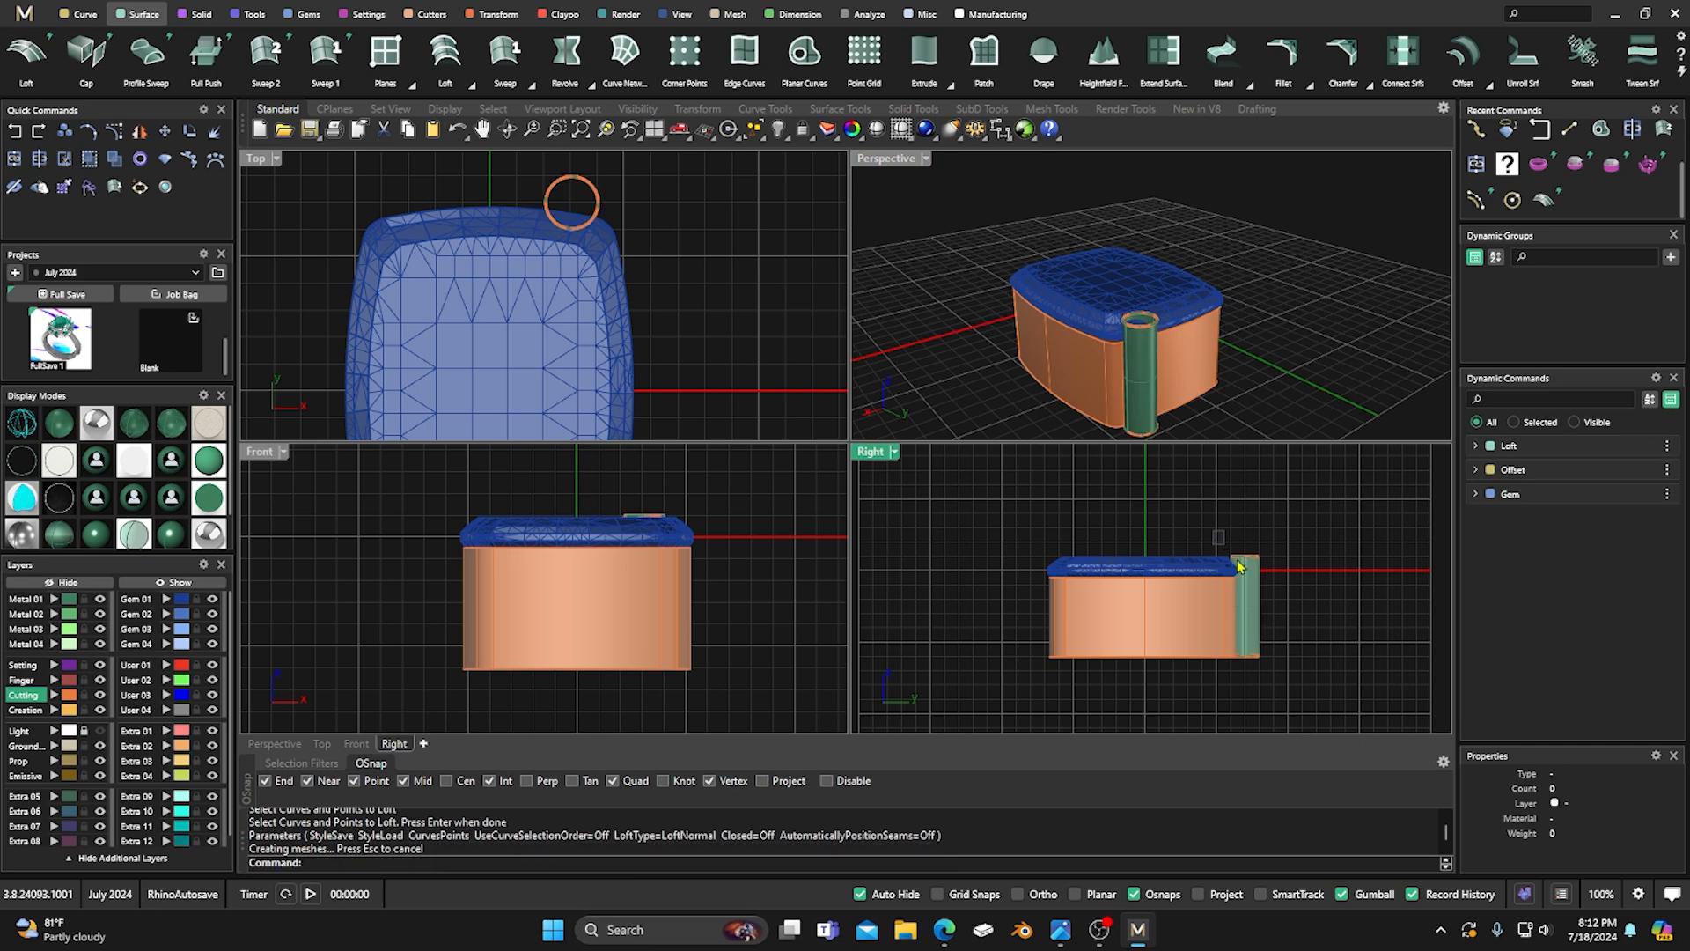
Try raising the circle at the top of the lofted prong and undo the move.
click(1241, 557)
drag(1248, 518, 1248, 508)
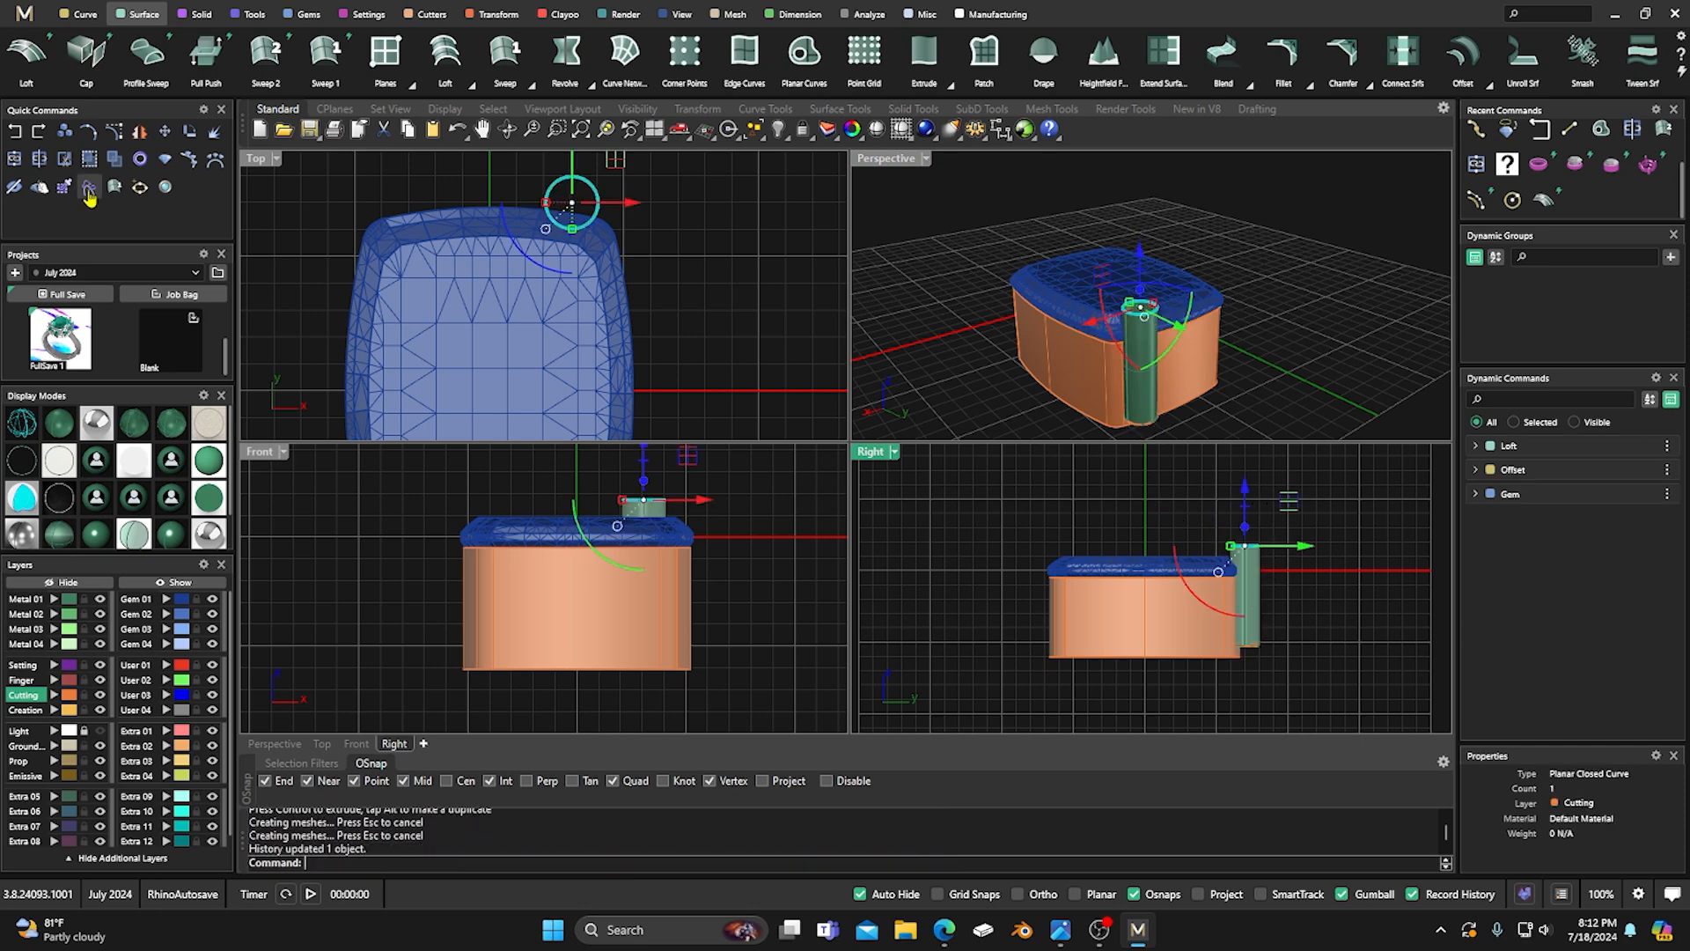
key(ctrl+z)
click(1136, 514)
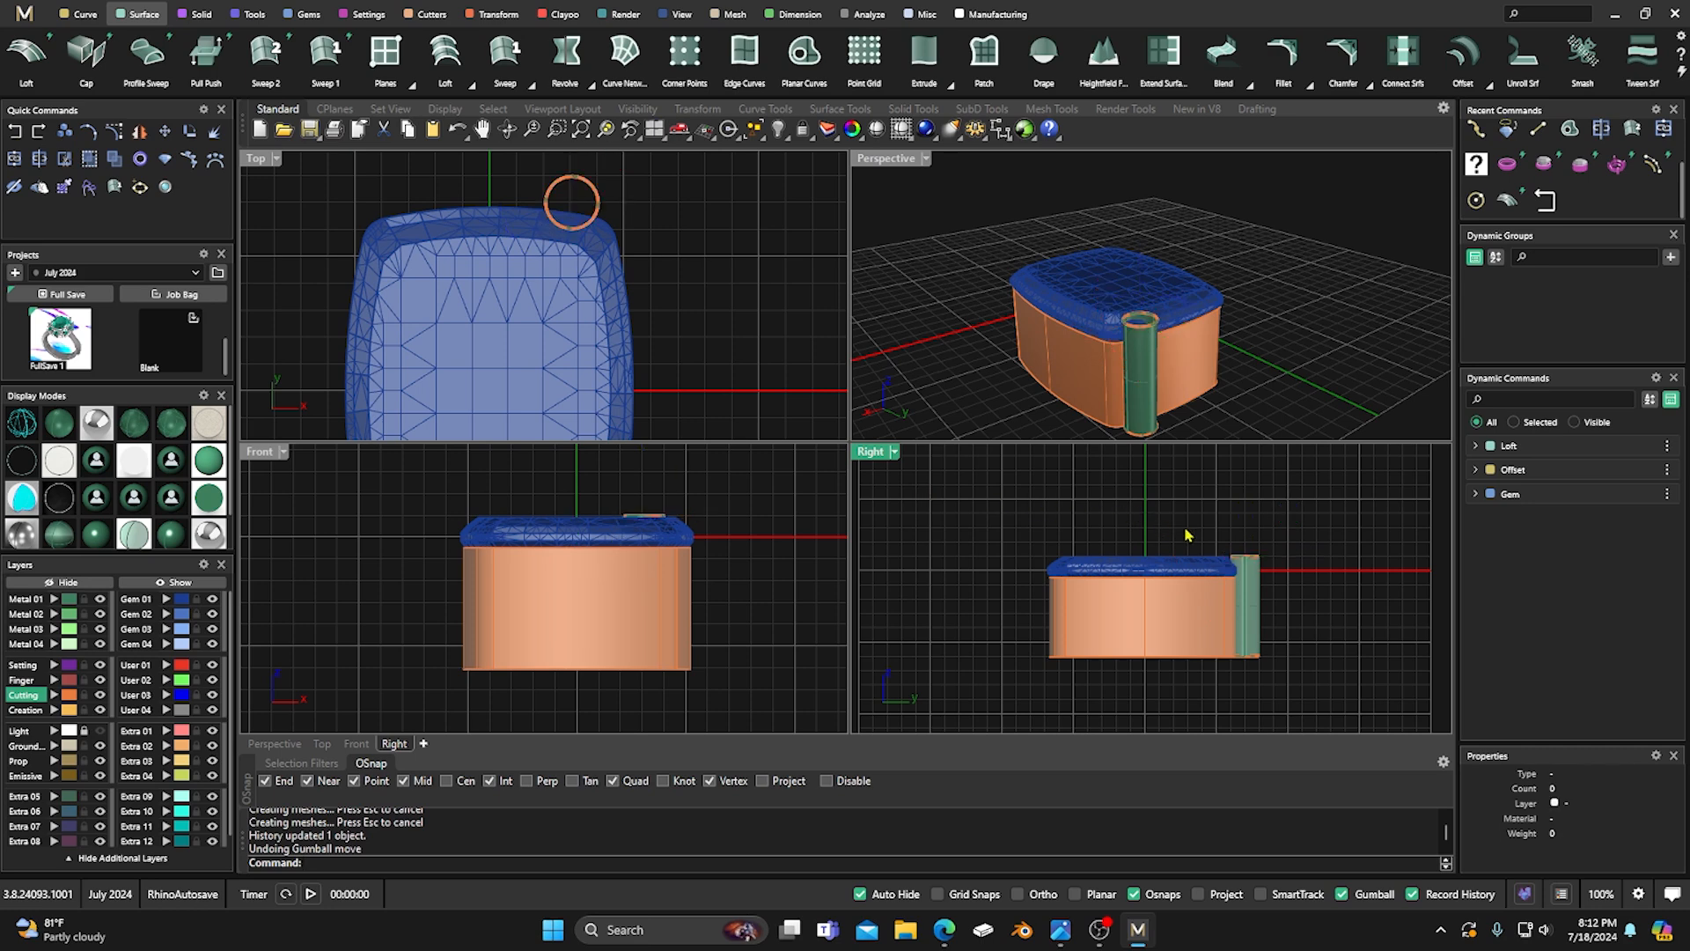
In the Right view, lower the prong's base circle slightly and raise its upper circle further above the gem to lengthen the prong.
click(1259, 572)
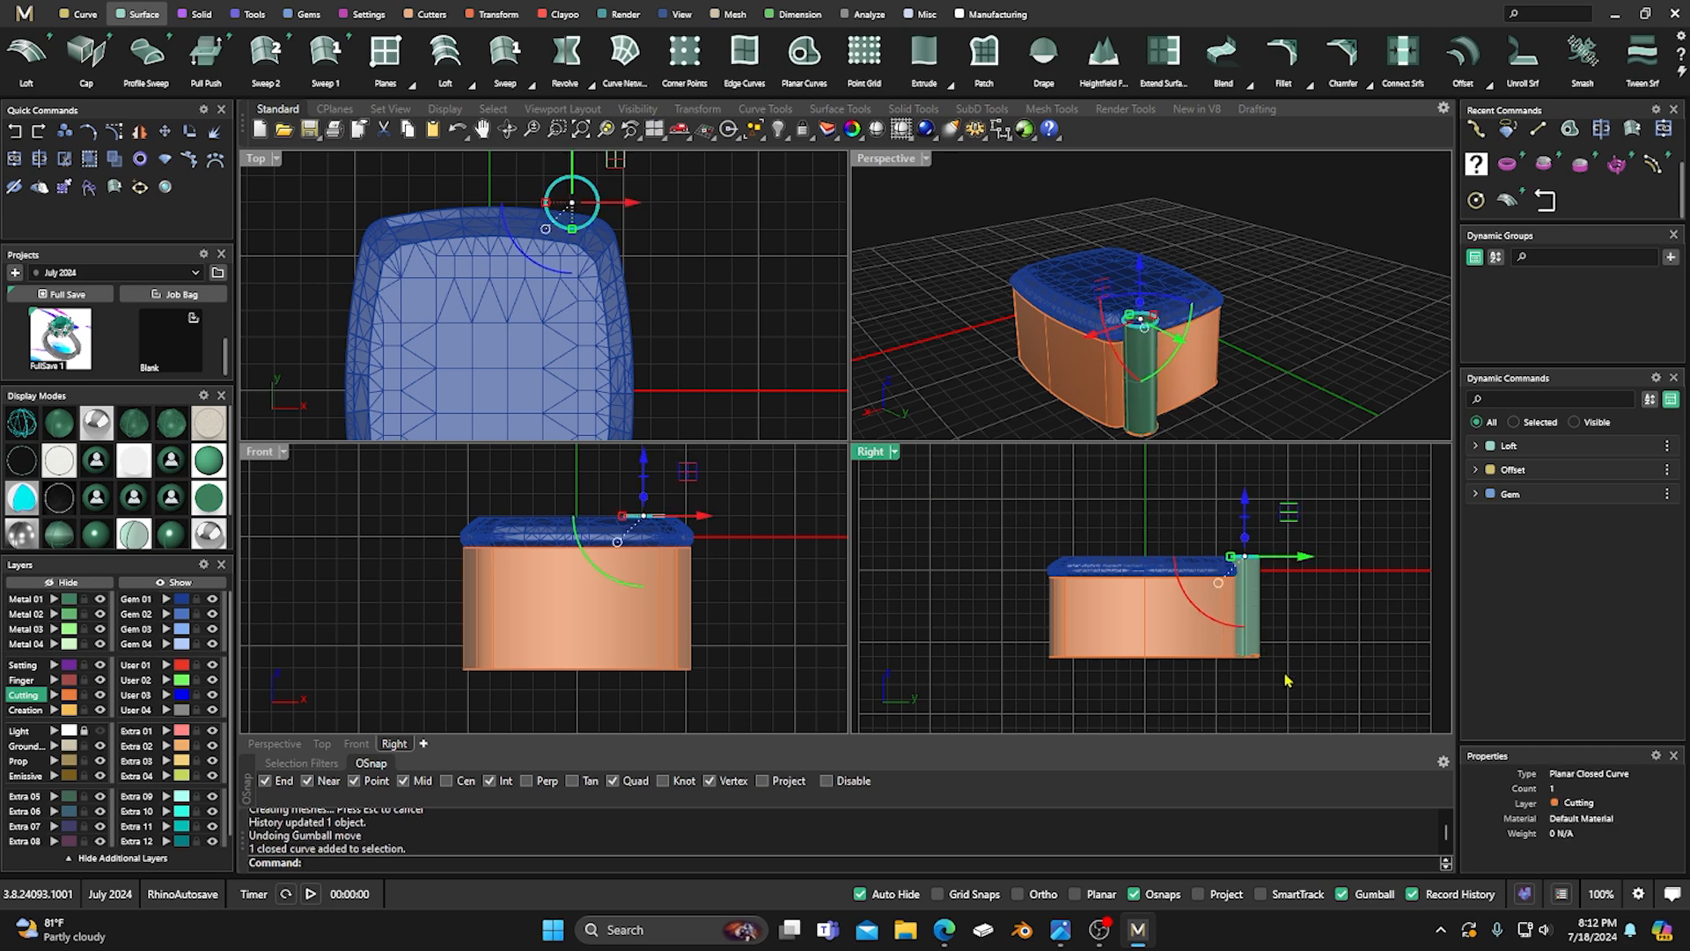
click(1229, 702)
click(1237, 653)
drag(1245, 602, 1245, 607)
click(848, 540)
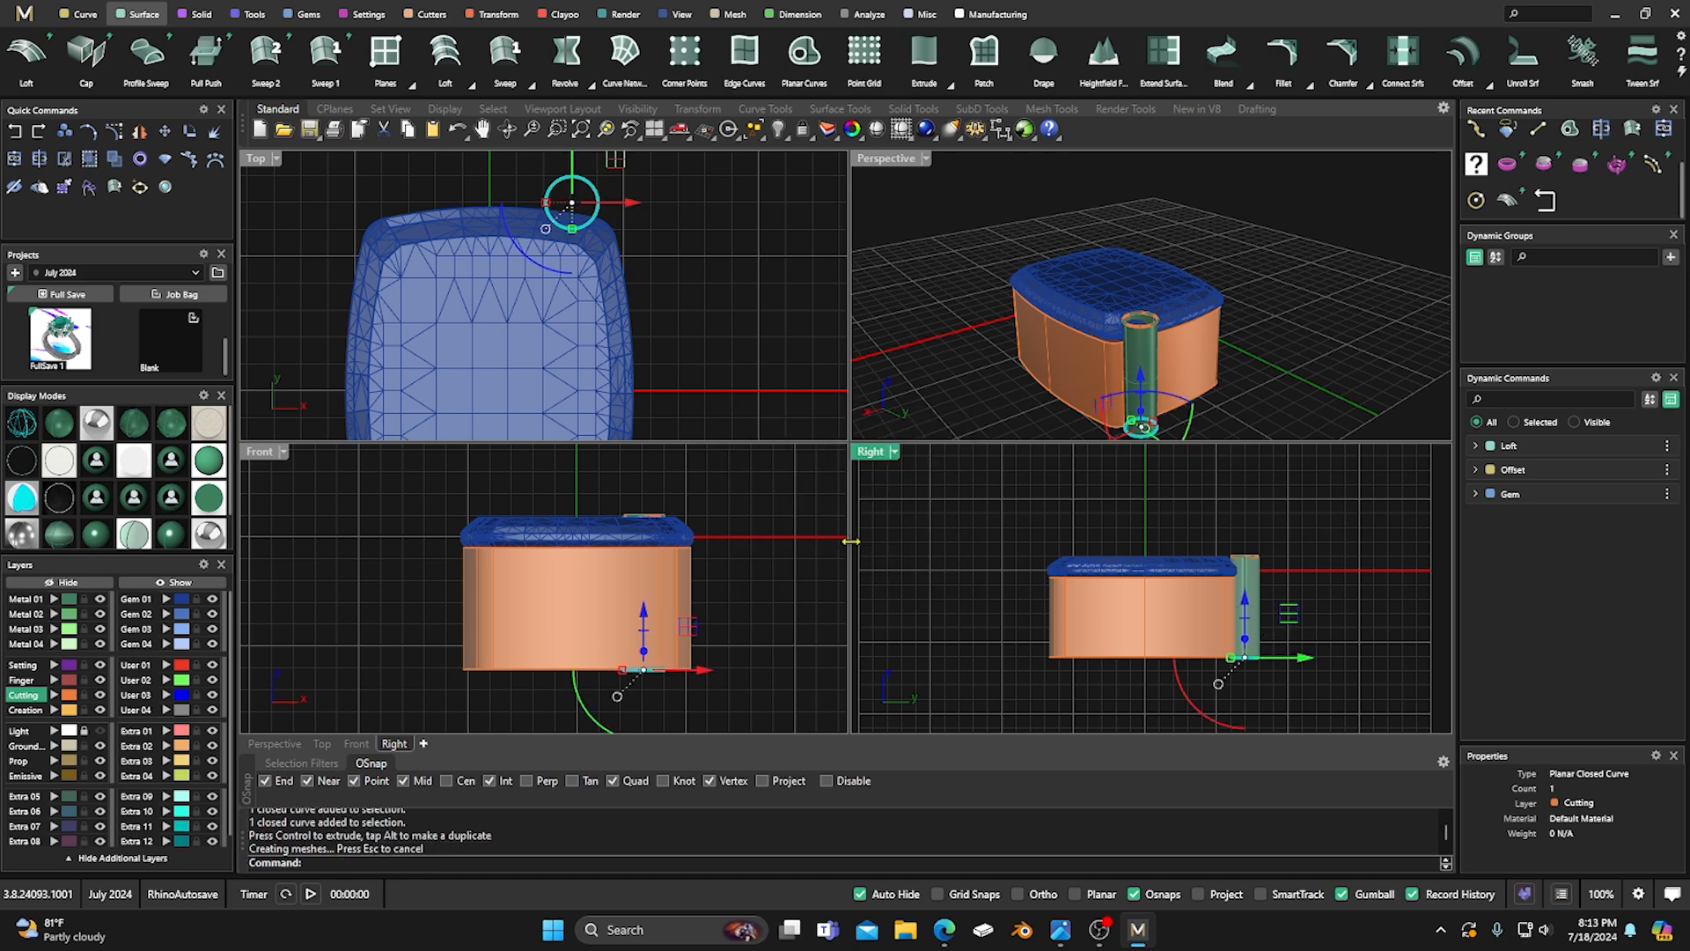
click(1216, 529)
click(1246, 556)
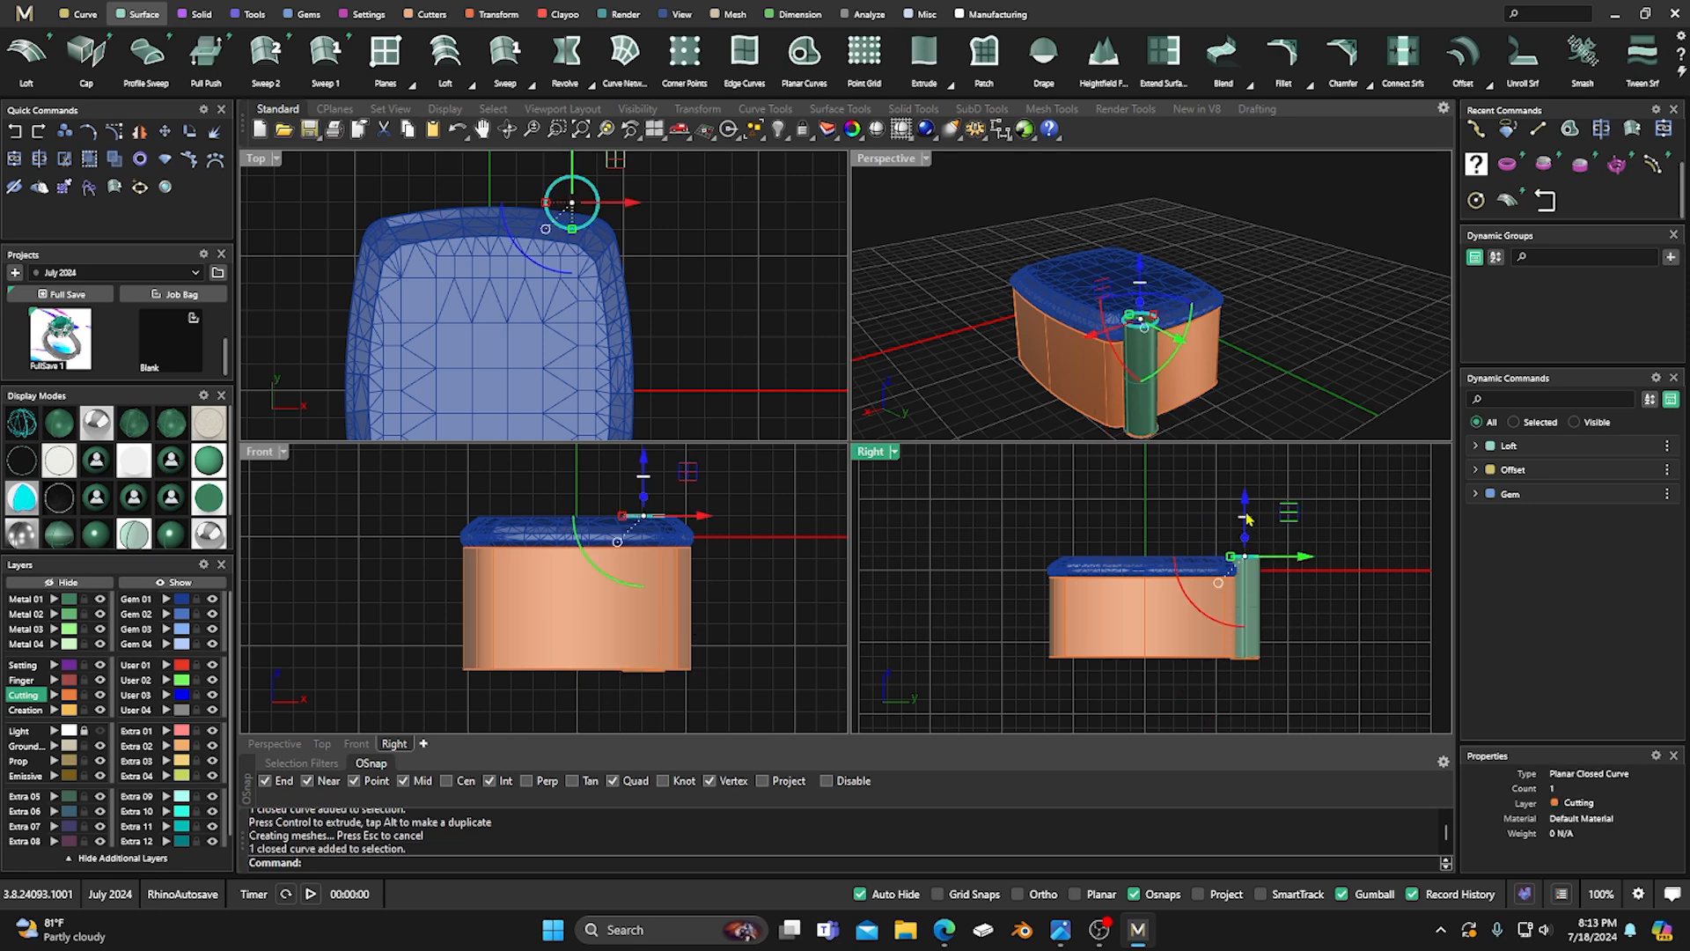
drag(1245, 511, 1245, 500)
click(1067, 518)
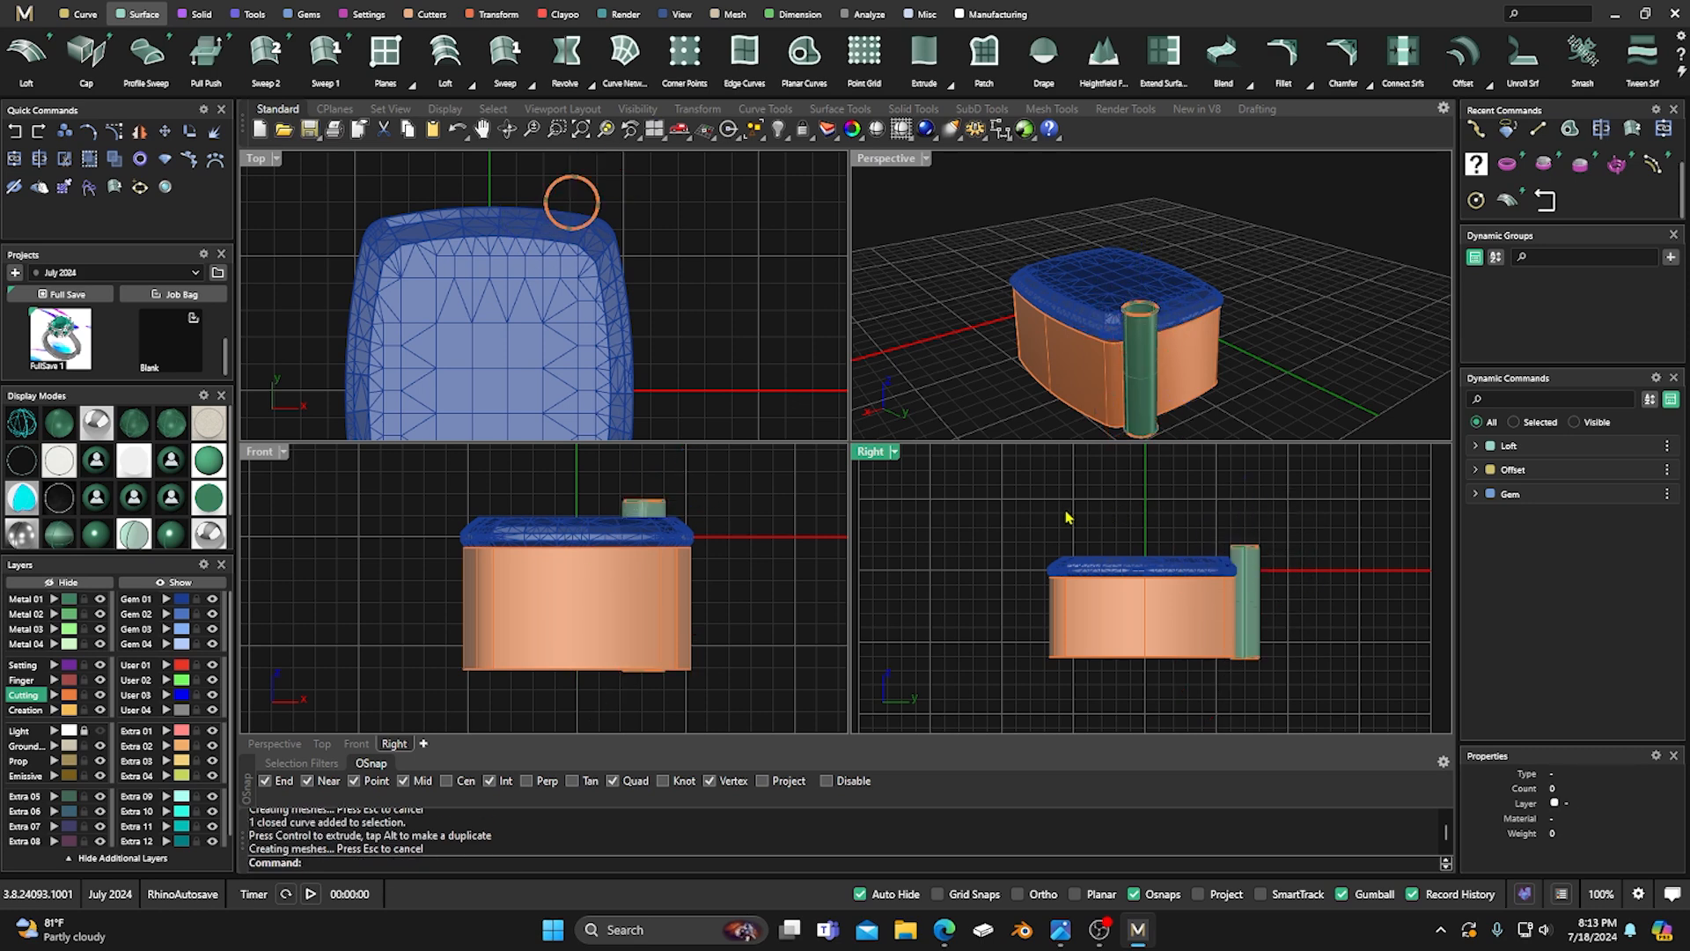
Add a Profile Cap with a dome thickness of 1.1 to the circle at the top of the prong.
click(1237, 547)
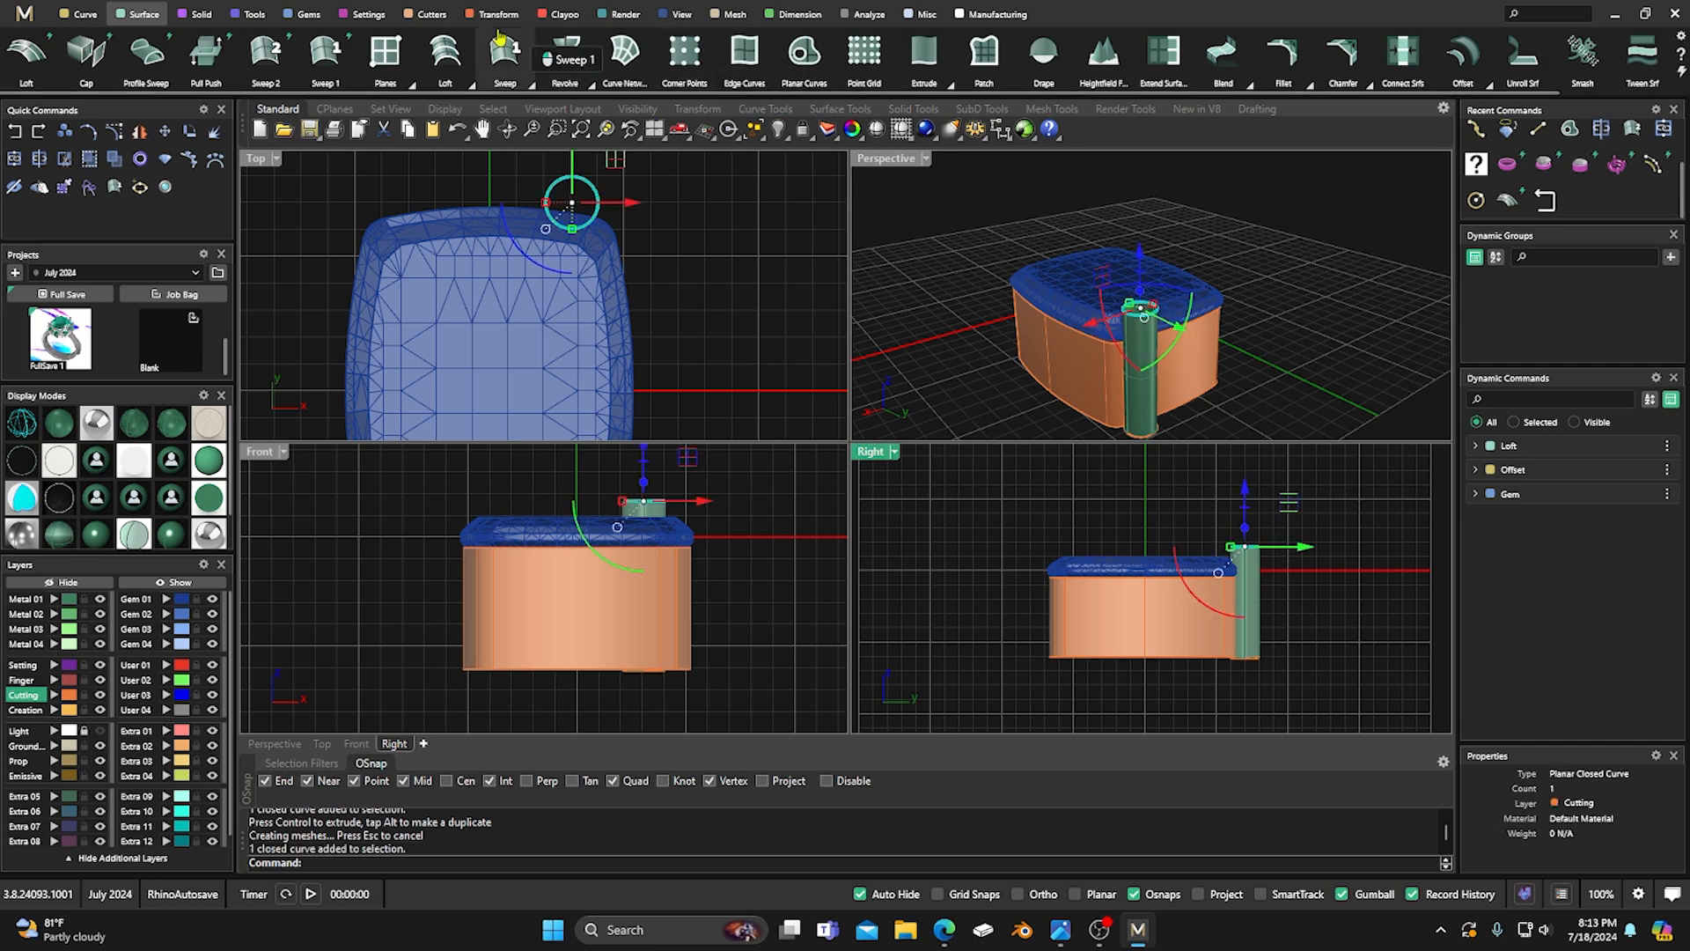
click(252, 15)
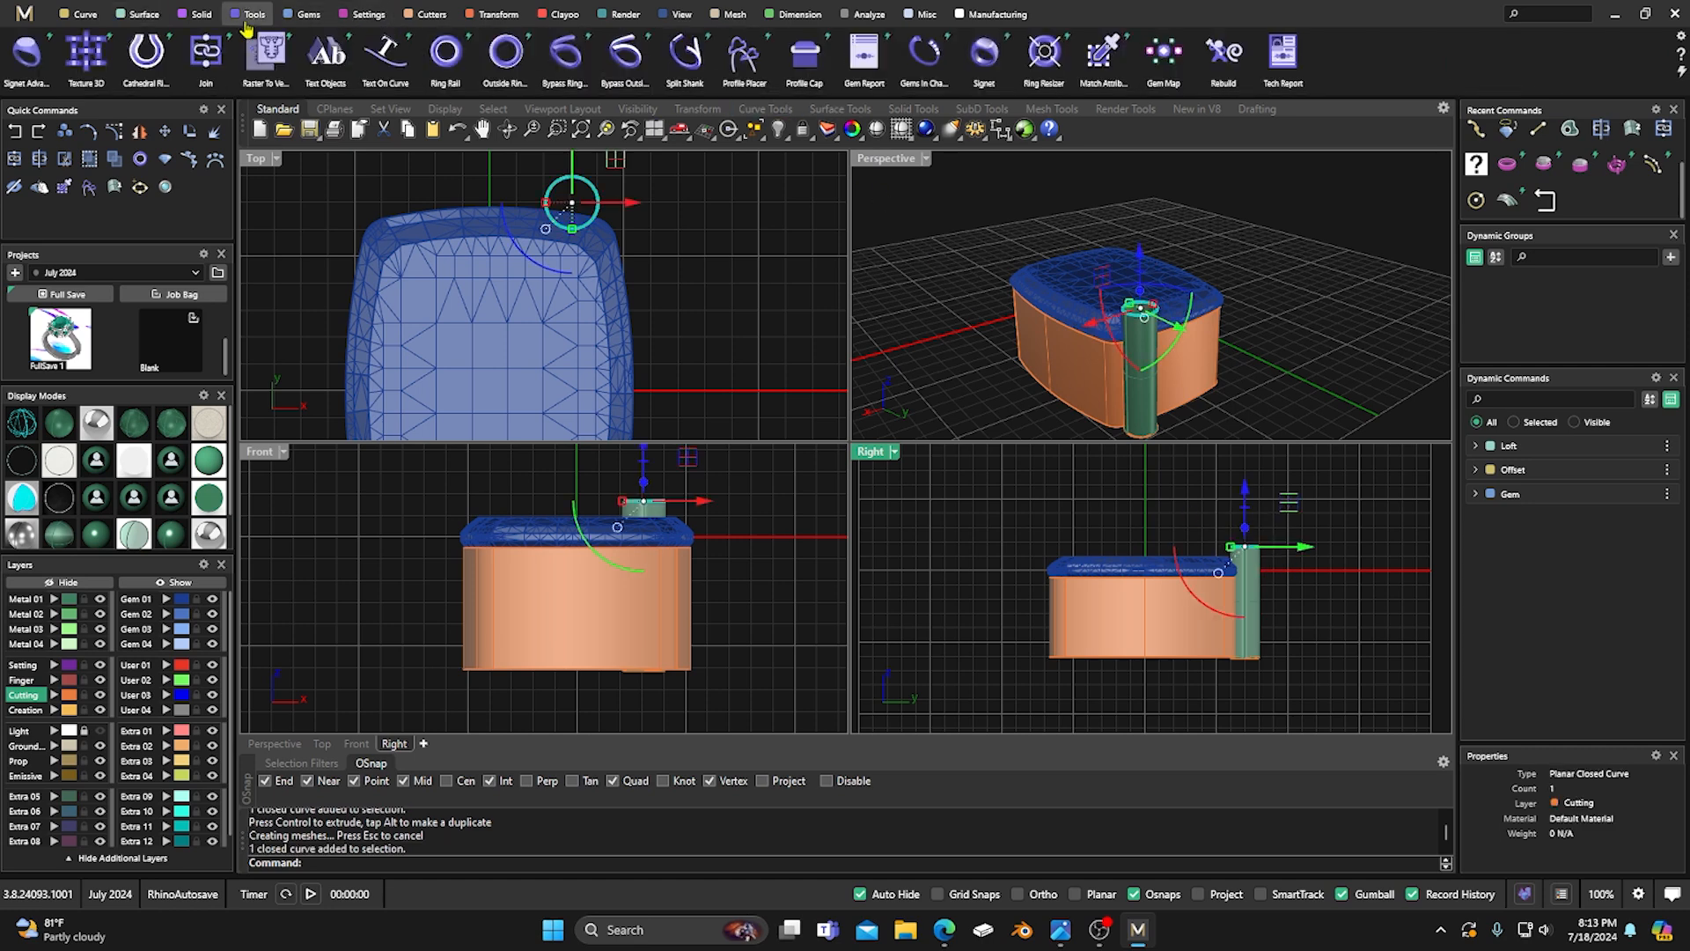
click(803, 60)
scroll(1238, 516, up, 5)
drag(1234, 595, 1122, 539)
right_click(1123, 538)
Join the dome to the lofted prong and cap its open base to make a closed solid.
click(1287, 610)
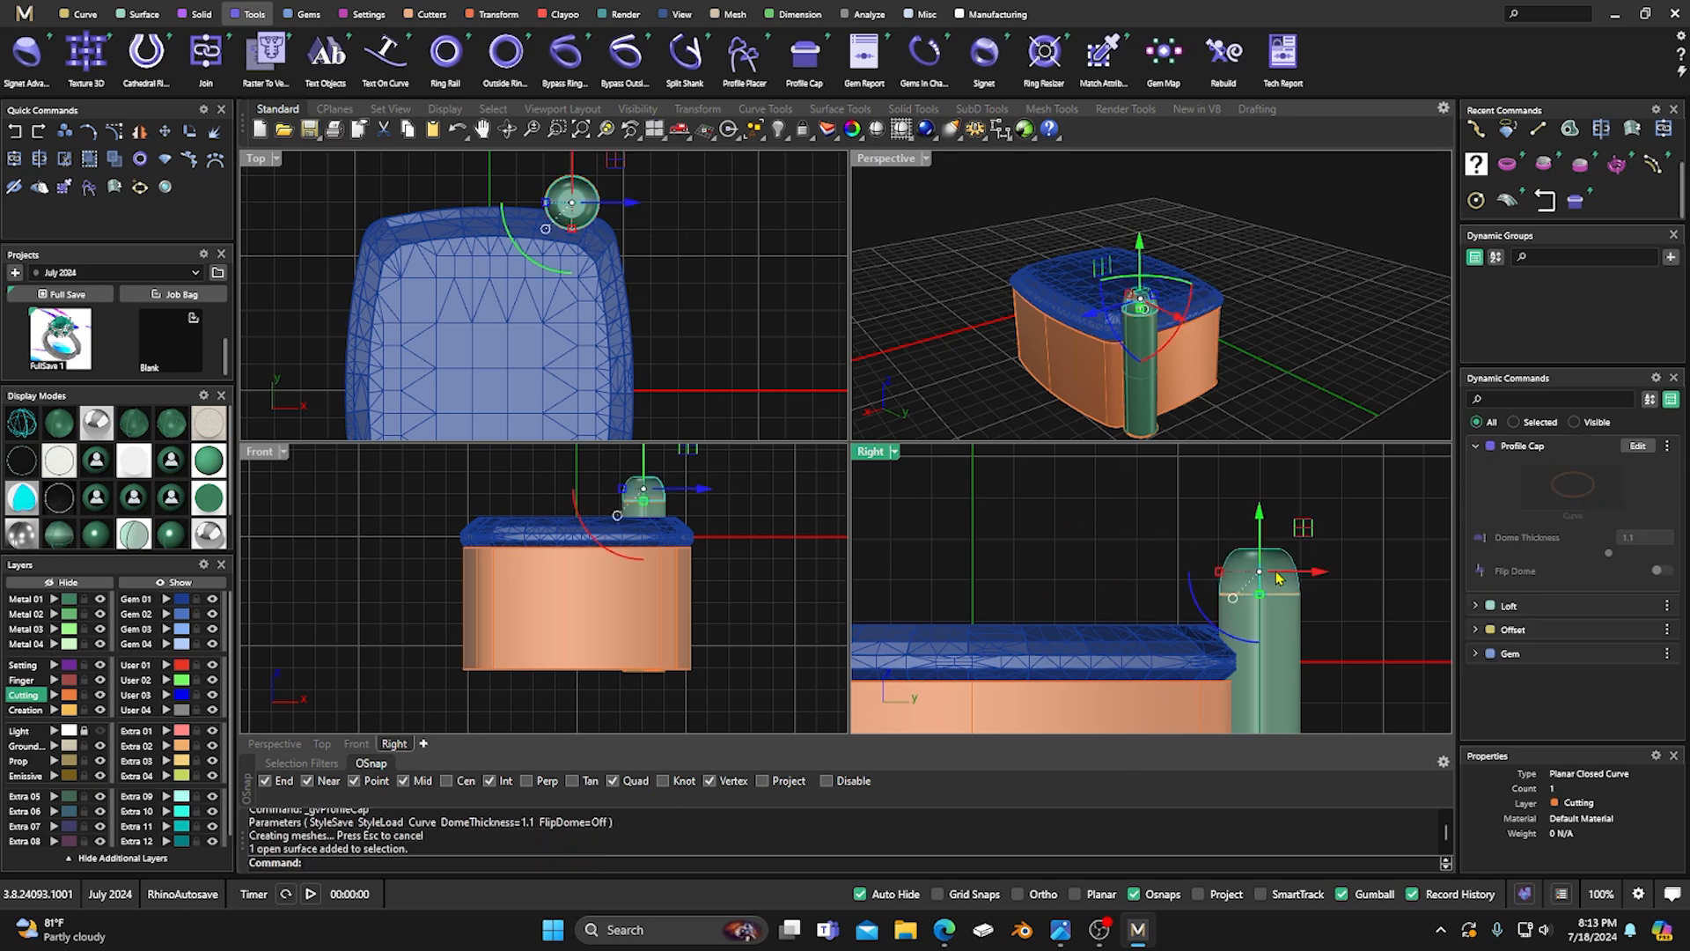
click(1274, 627)
click(16, 160)
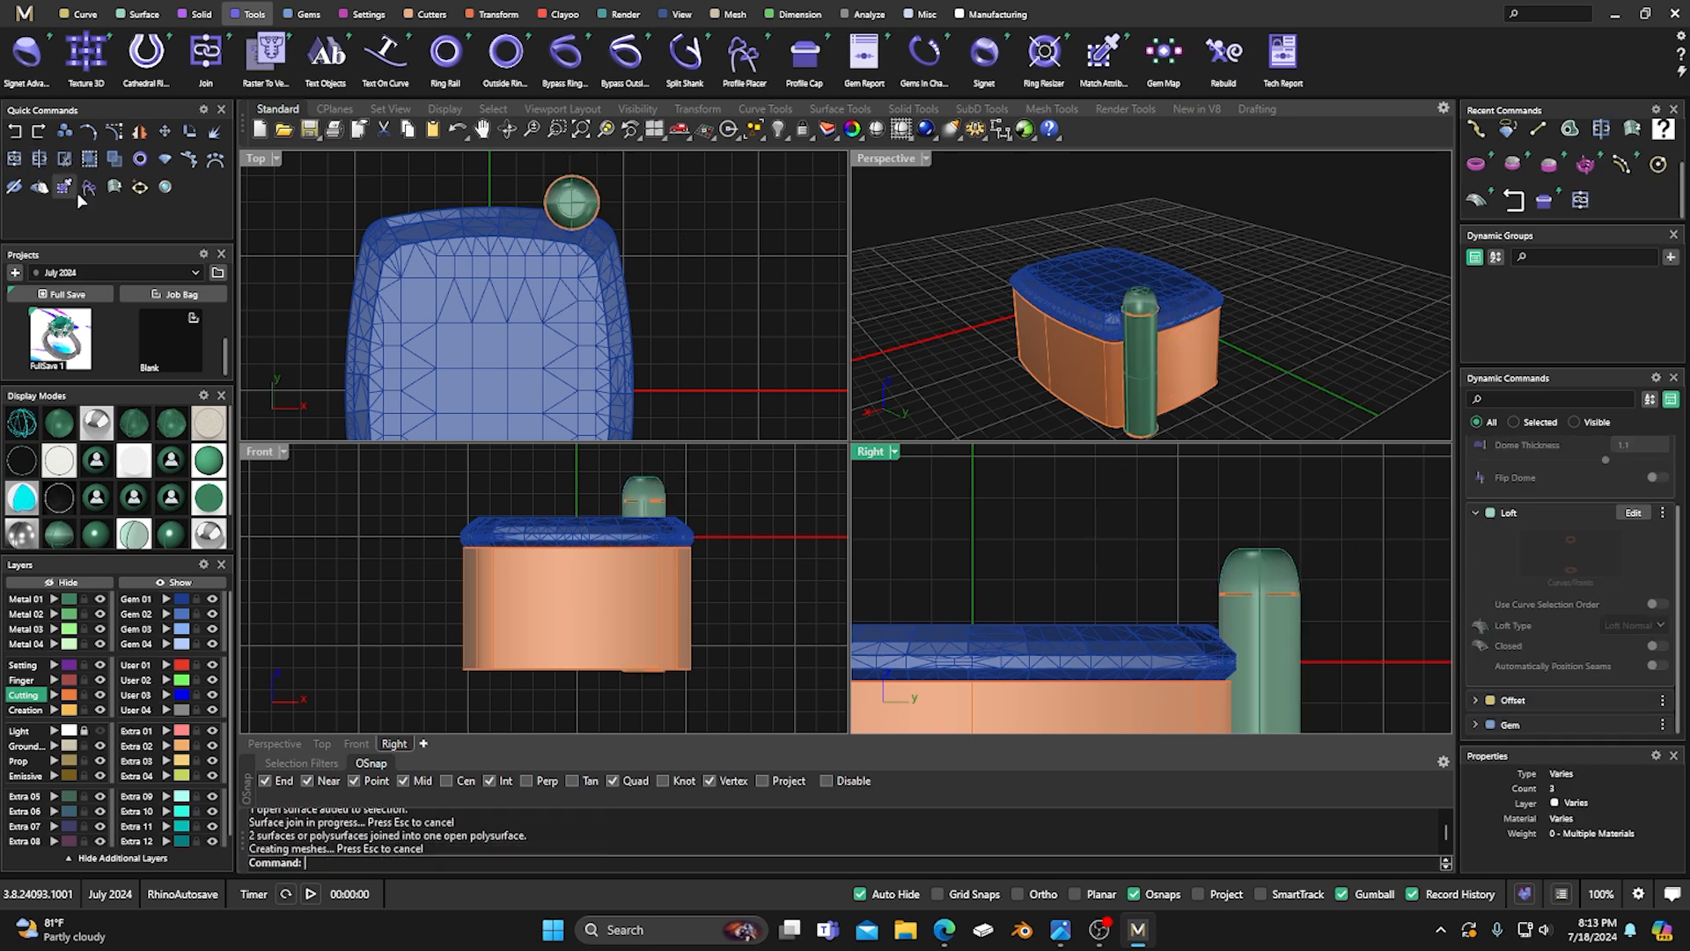
click(1120, 528)
click(1287, 574)
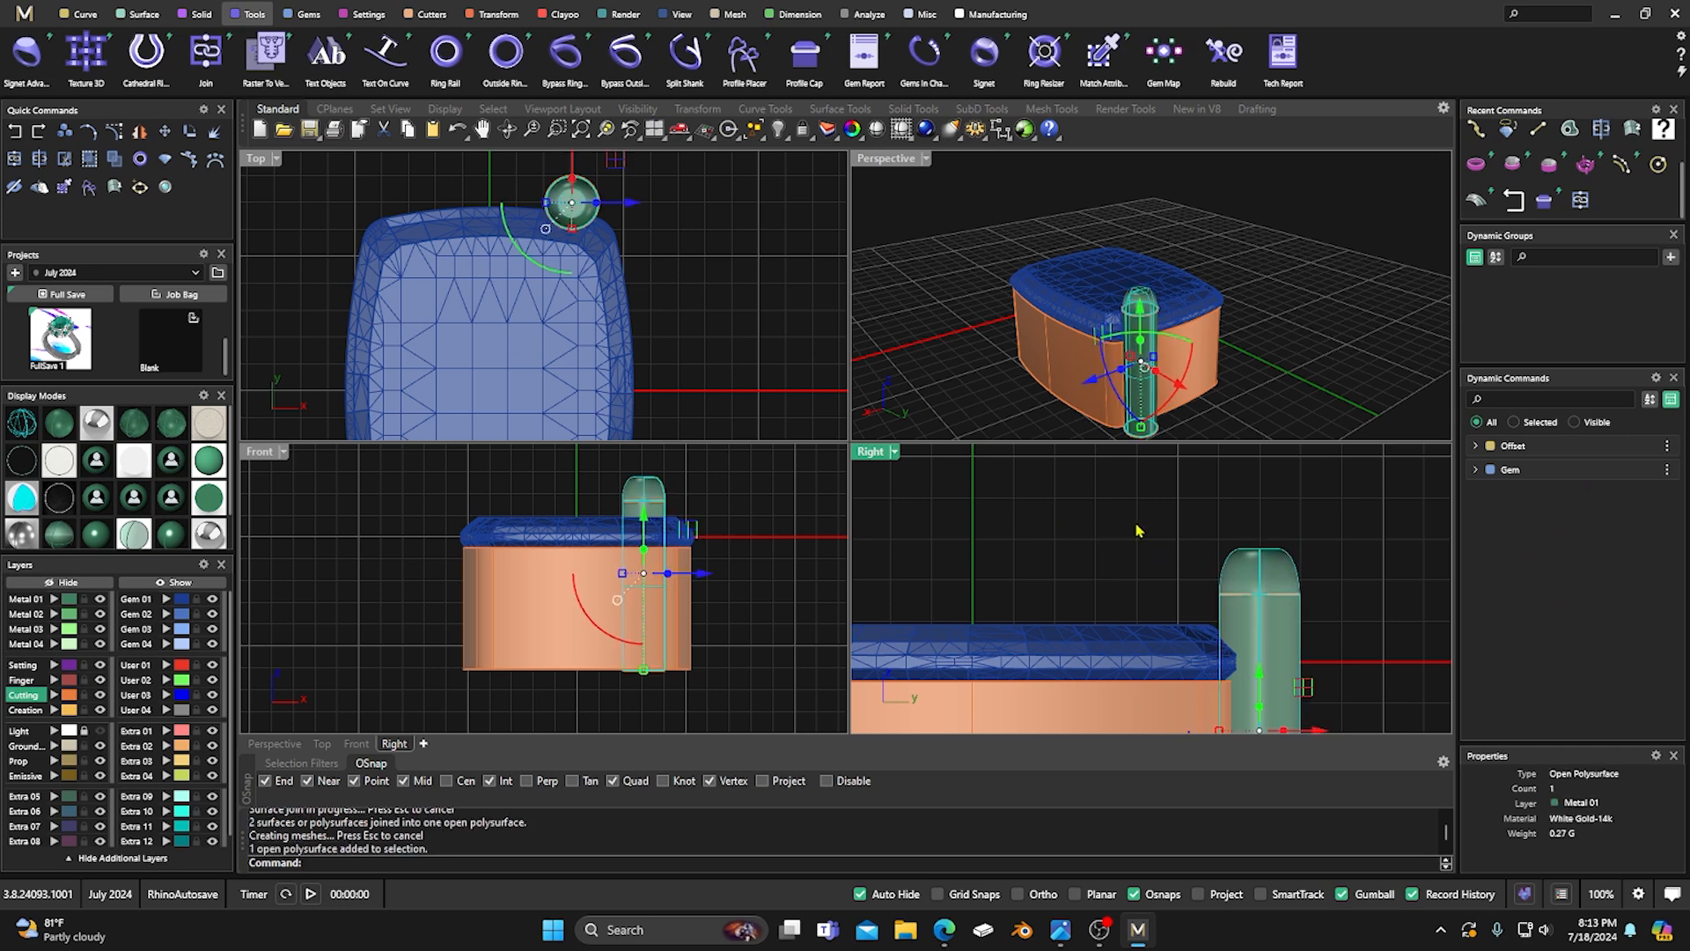
text(Cap)
key(Return)
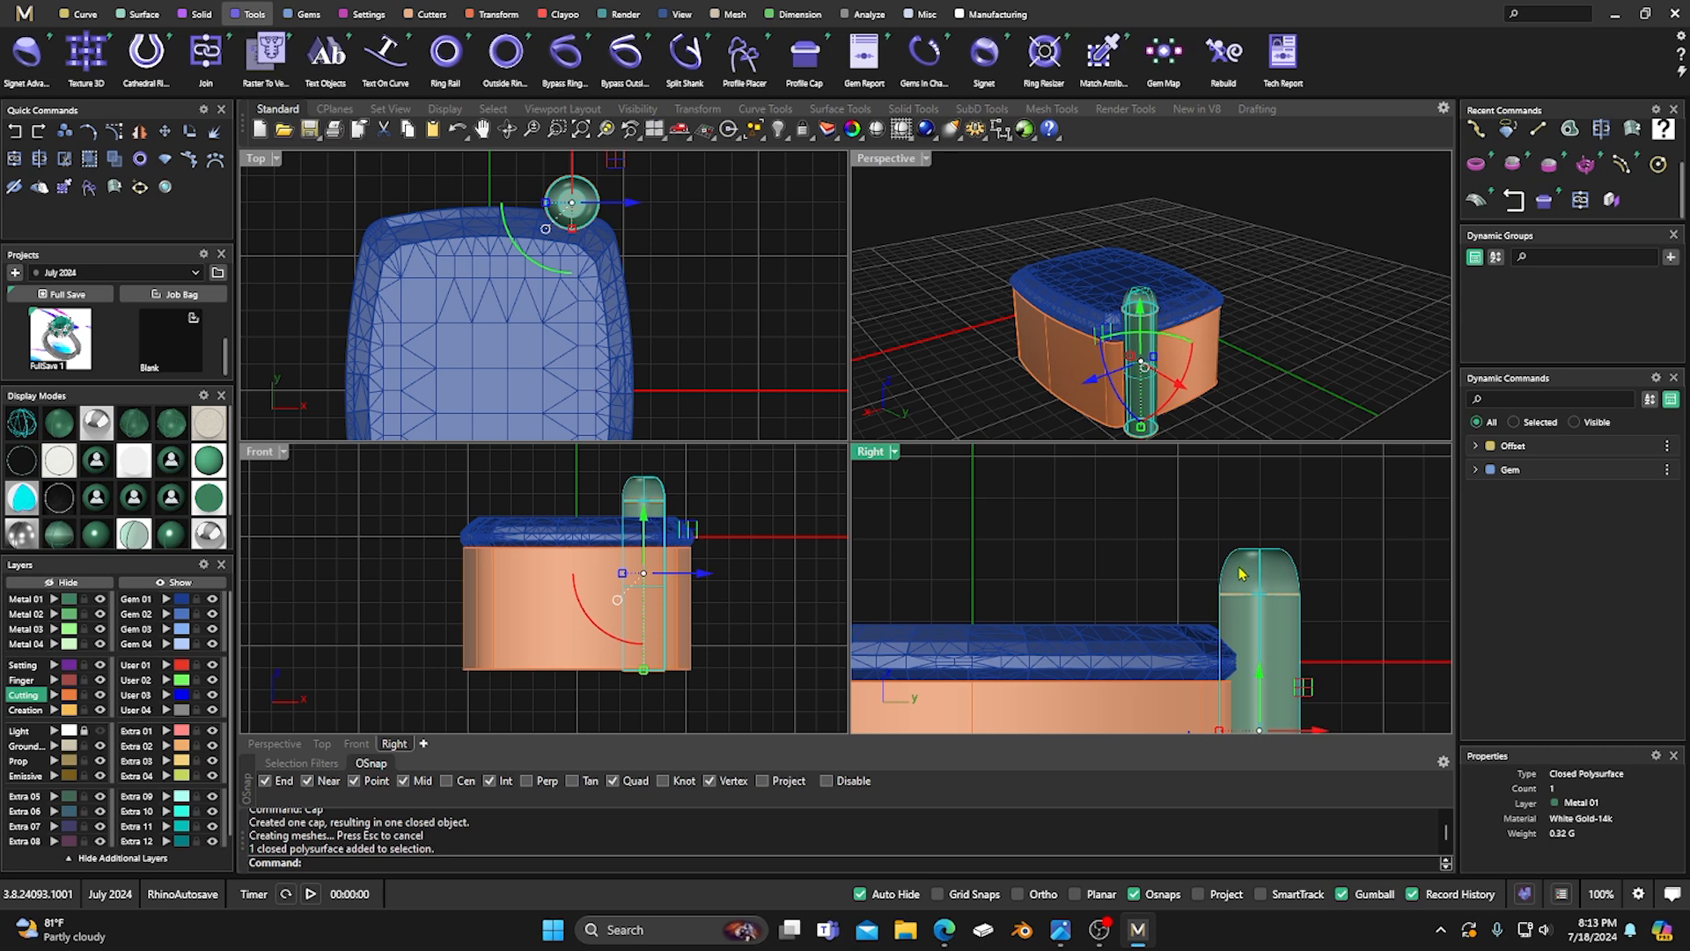
click(1103, 548)
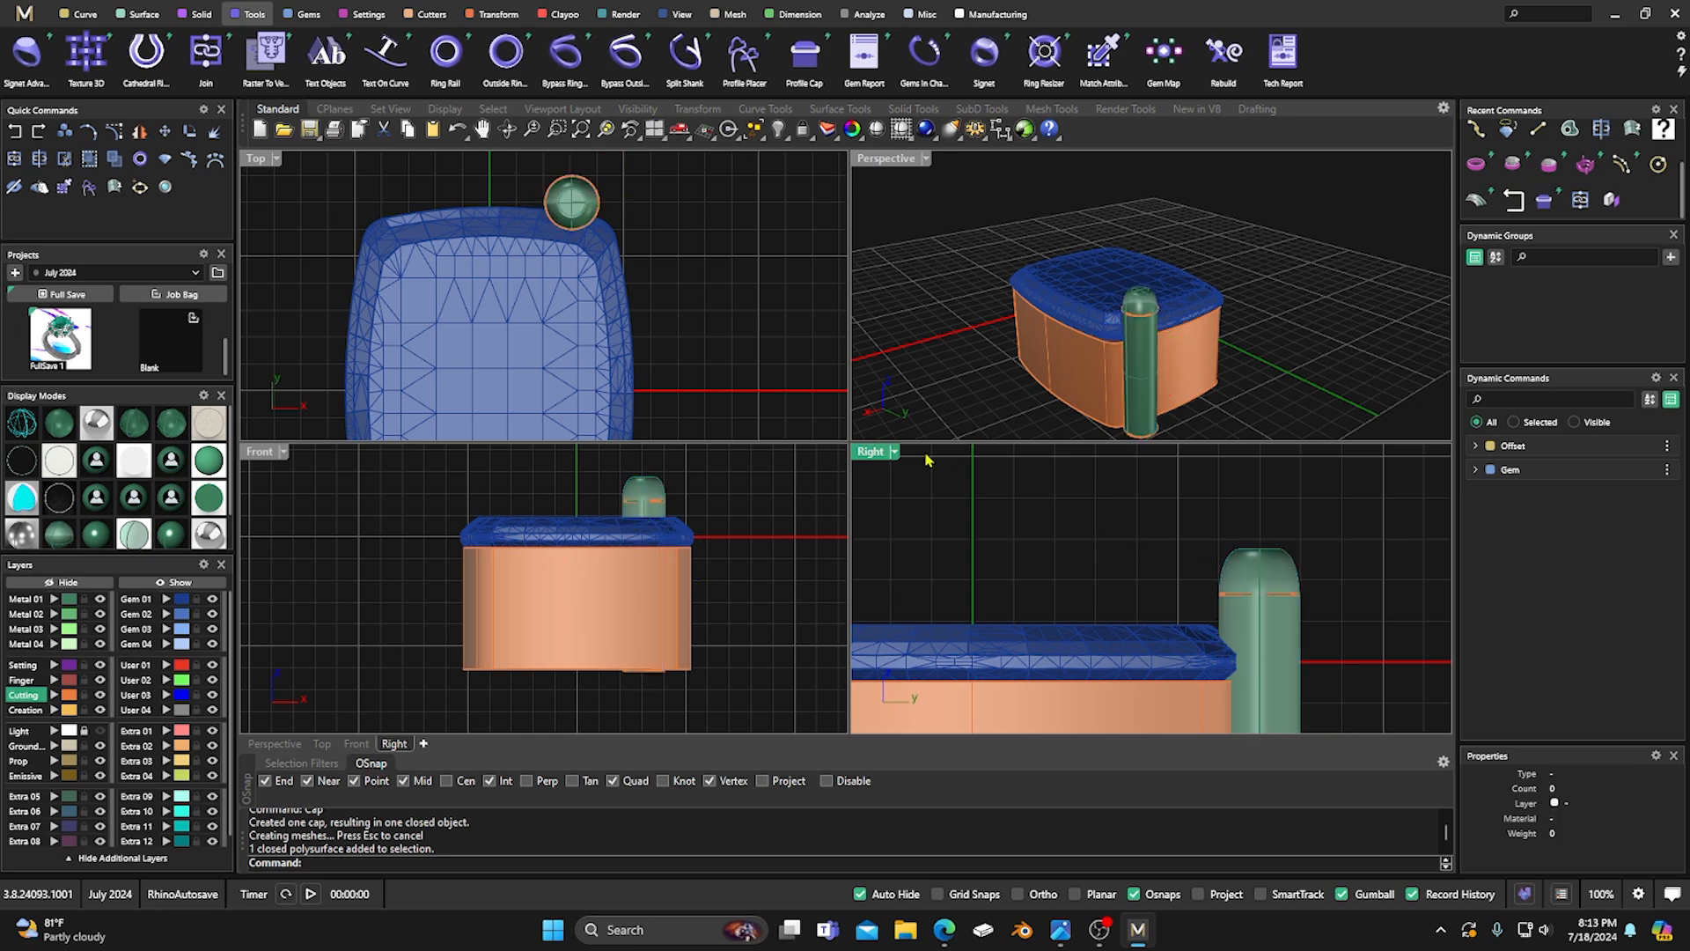
In the Top view, copy the prong to the other side of the gem's upper-right corner and fine-tune the prong positions.
click(570, 204)
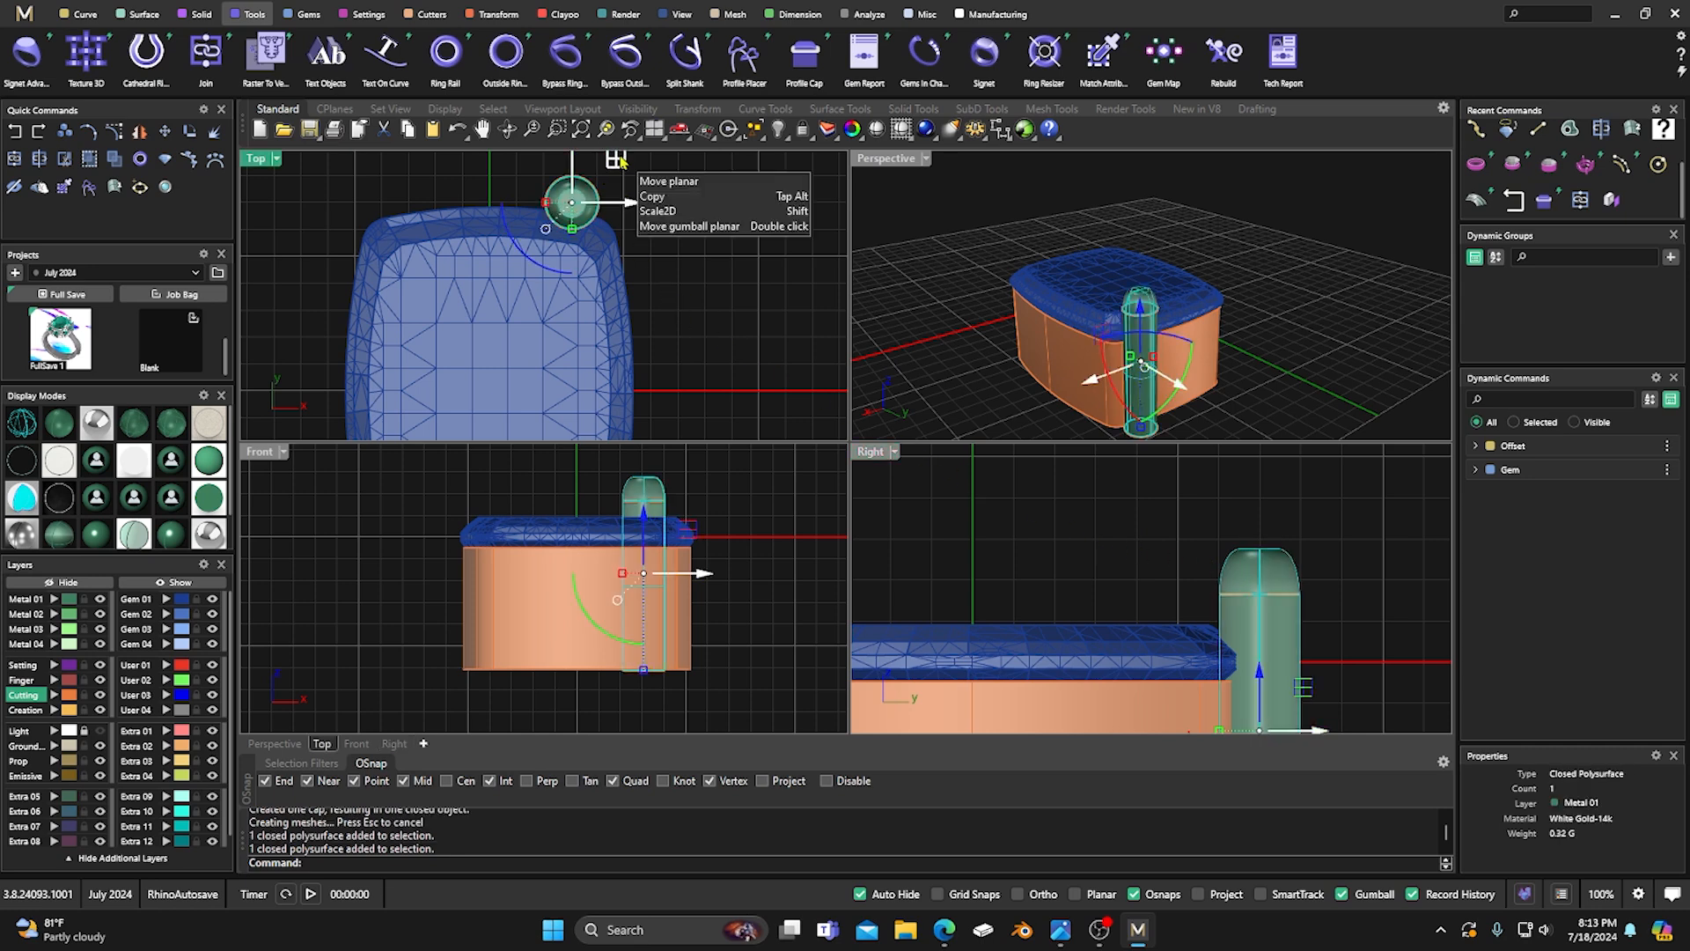
drag(619, 159, 495, 196)
click(666, 183)
scroll(600, 198, up, 4)
drag(618, 207, 626, 211)
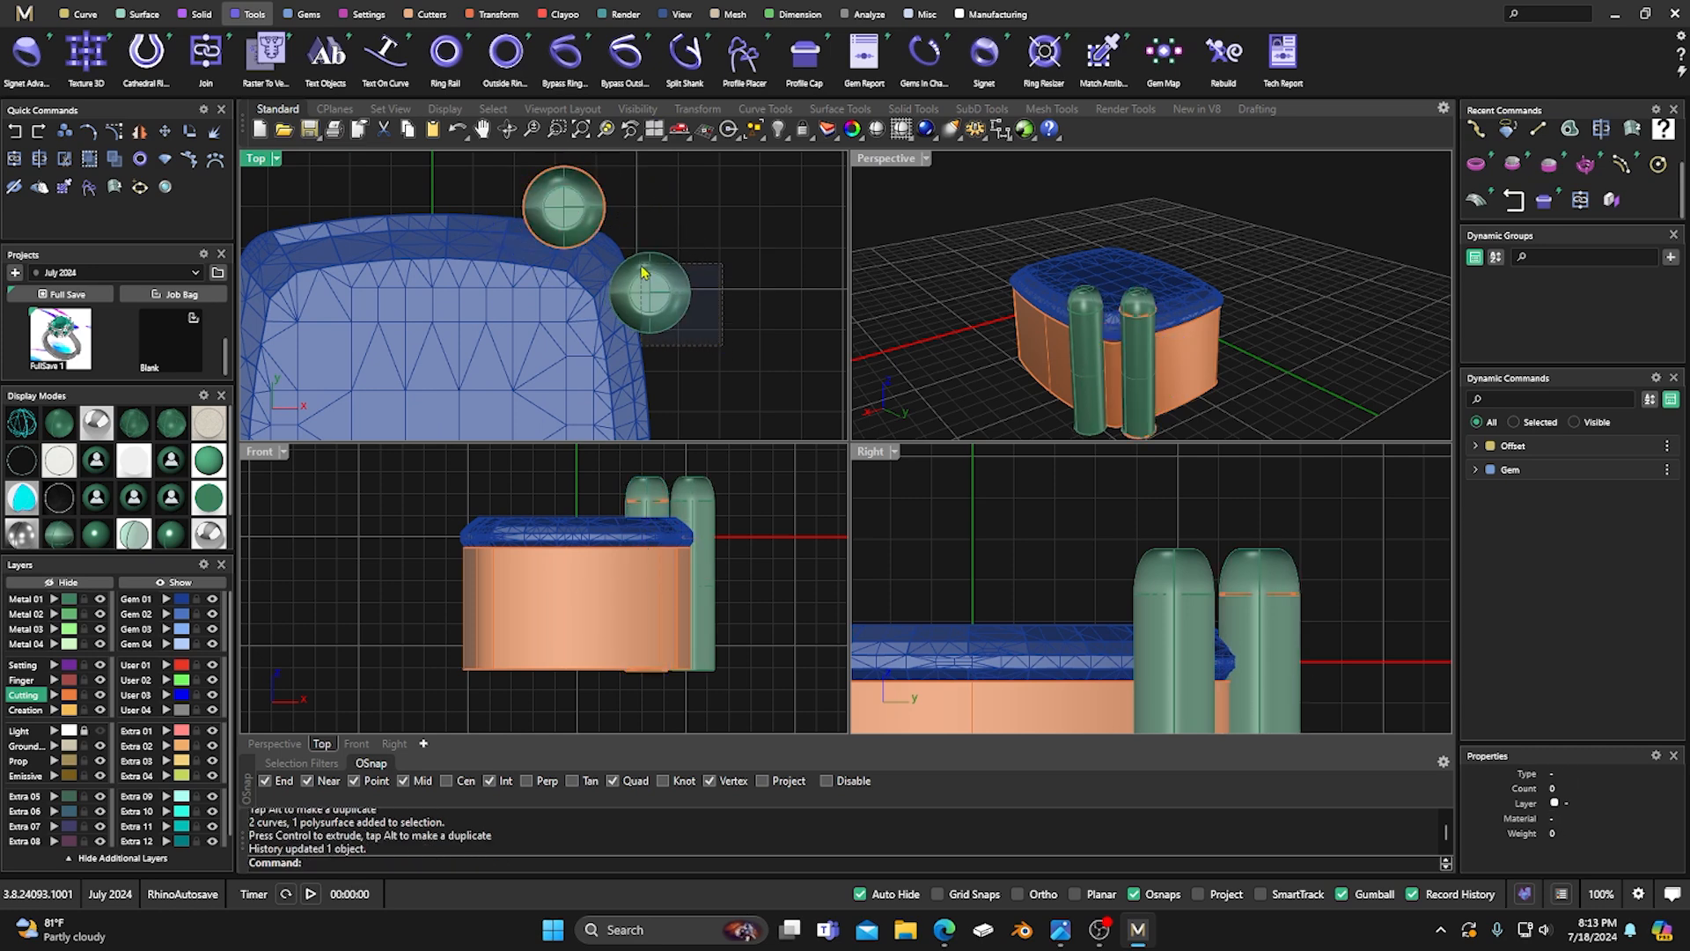
click(683, 323)
drag(697, 254, 695, 250)
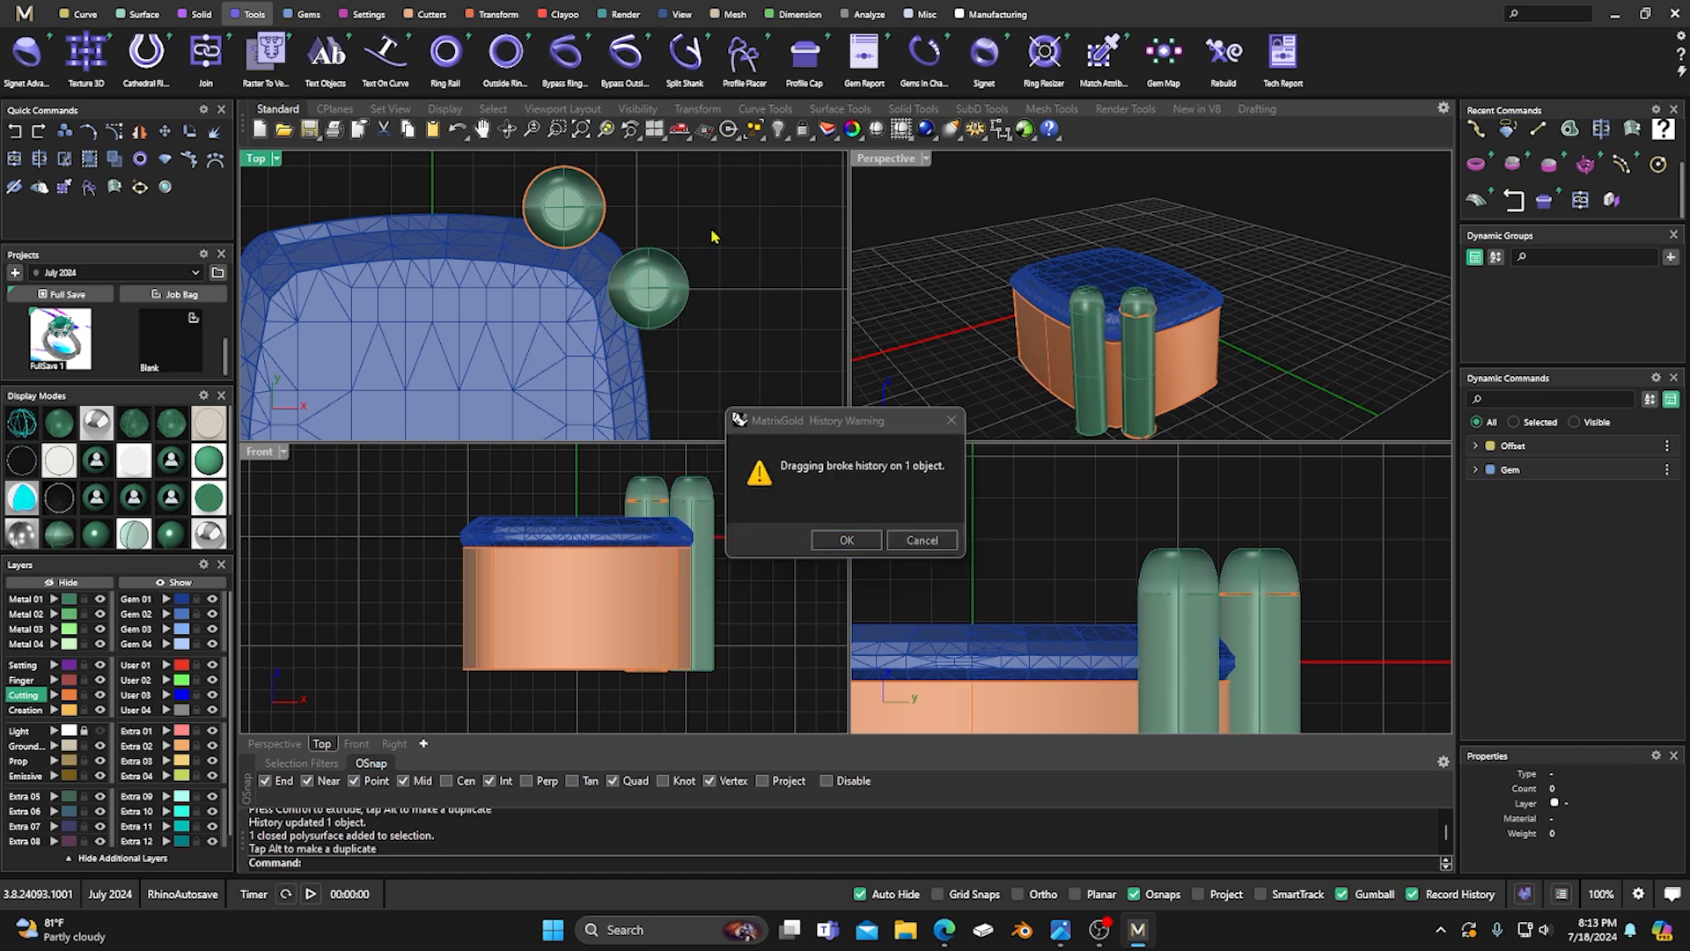
click(834, 537)
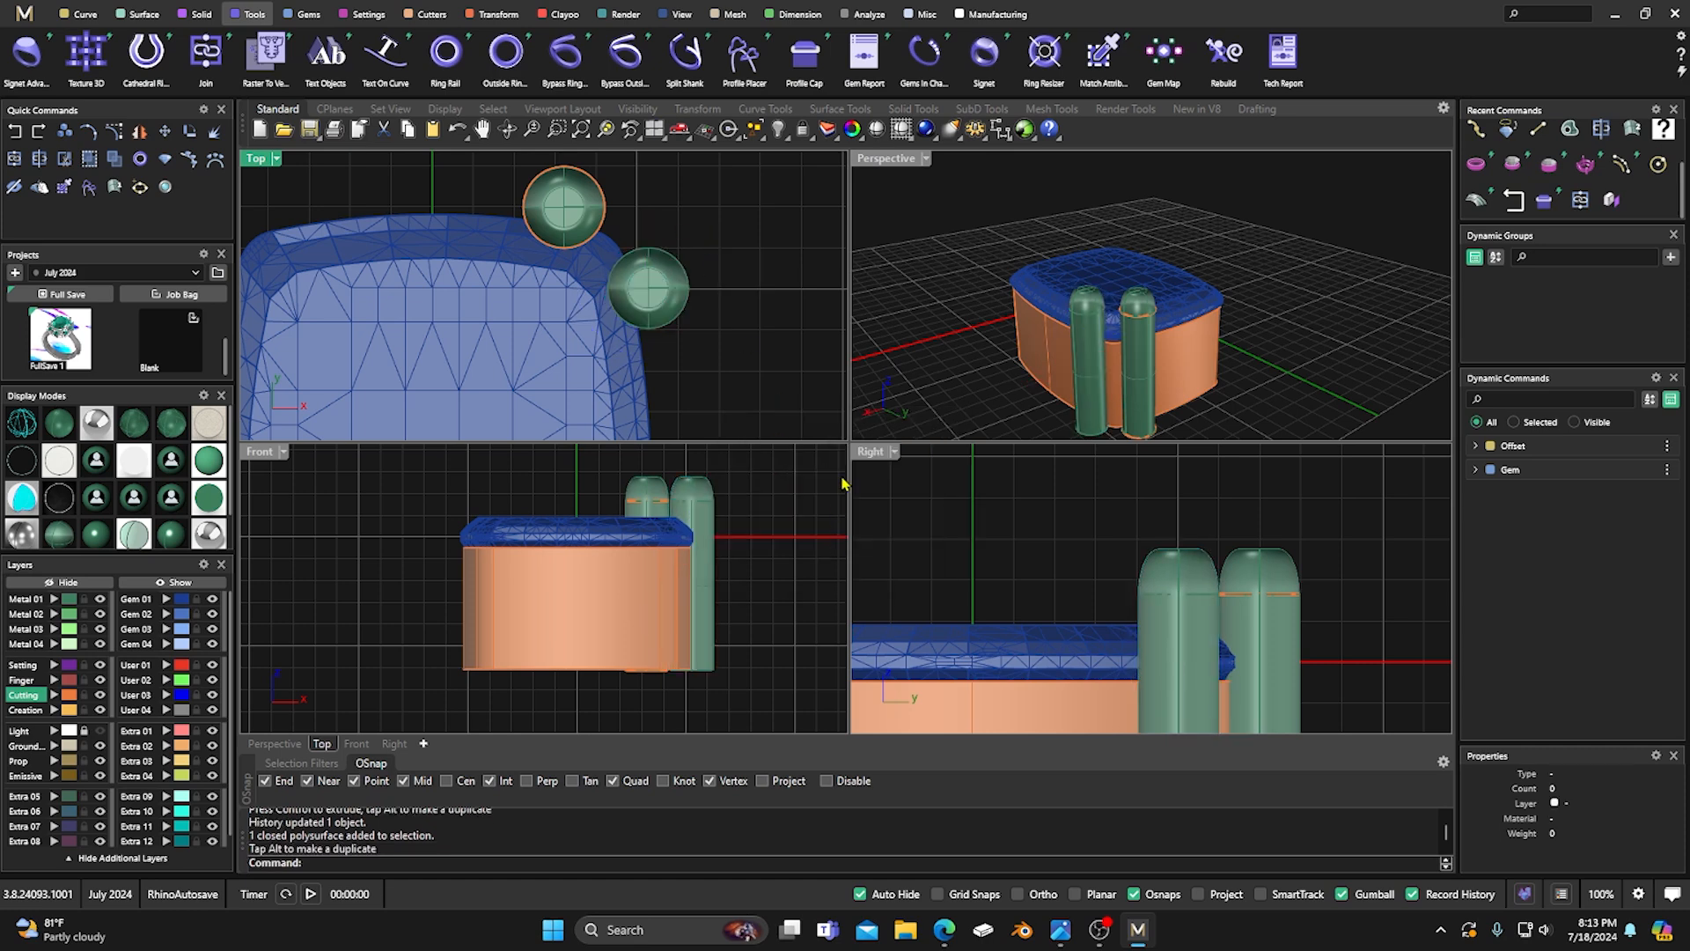
Mirror the two corner prongs to the other three corners using X Mirror, Y Mirror and Multi.
click(656, 265)
shift+click(562, 212)
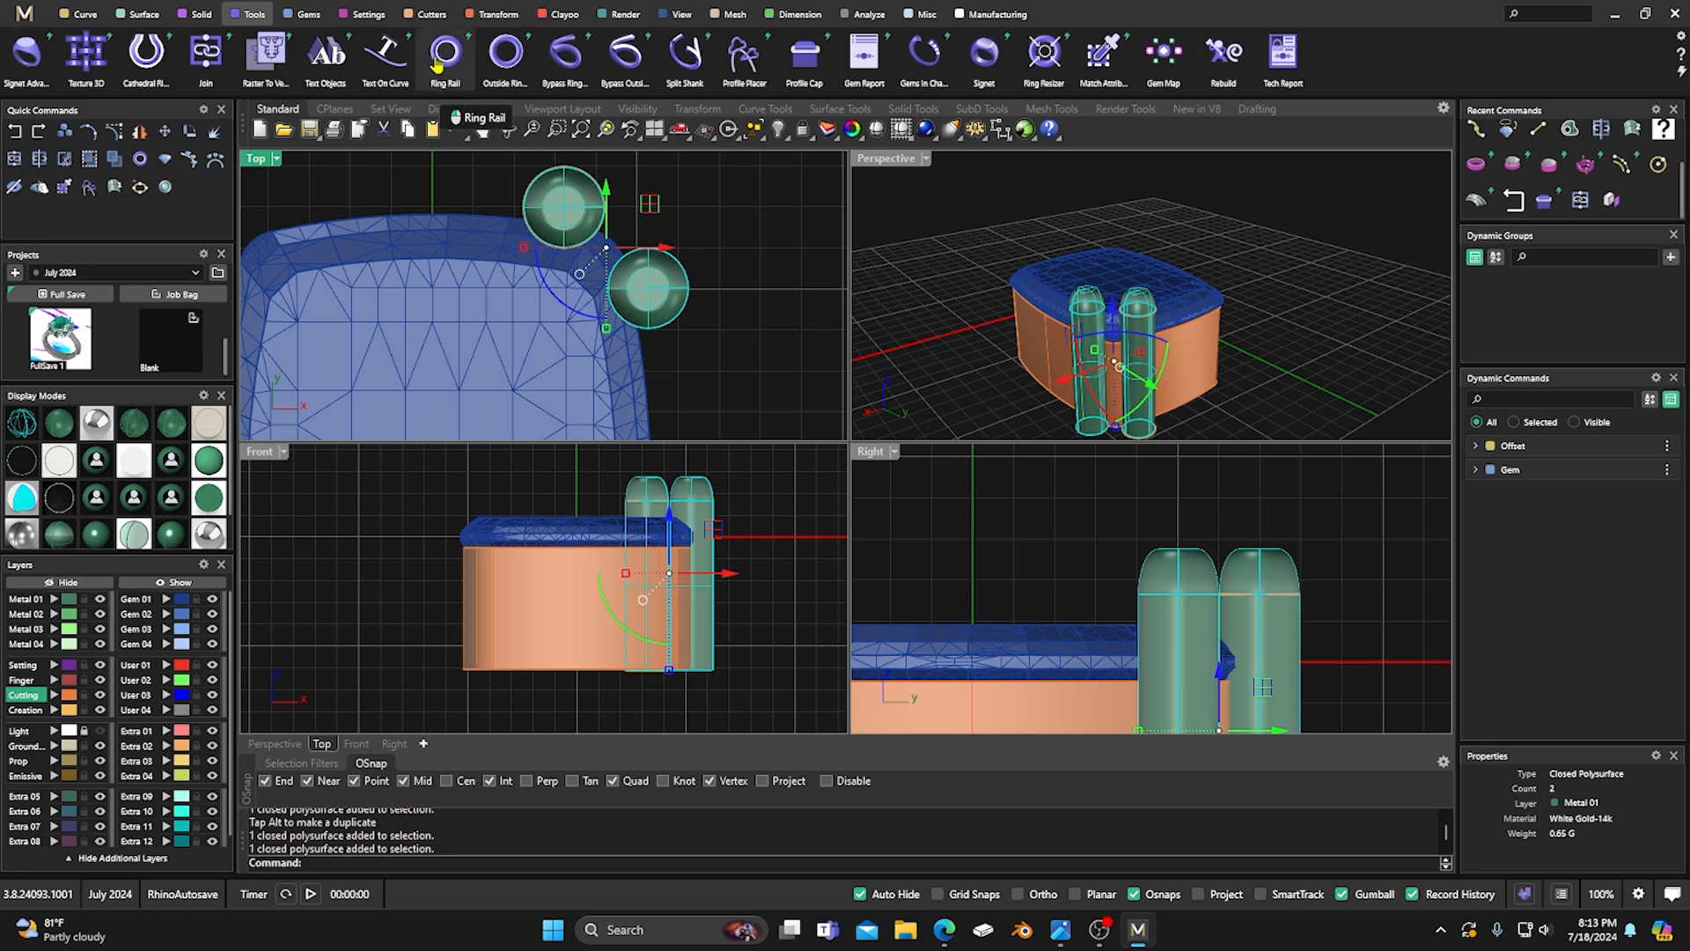
click(495, 14)
click(266, 54)
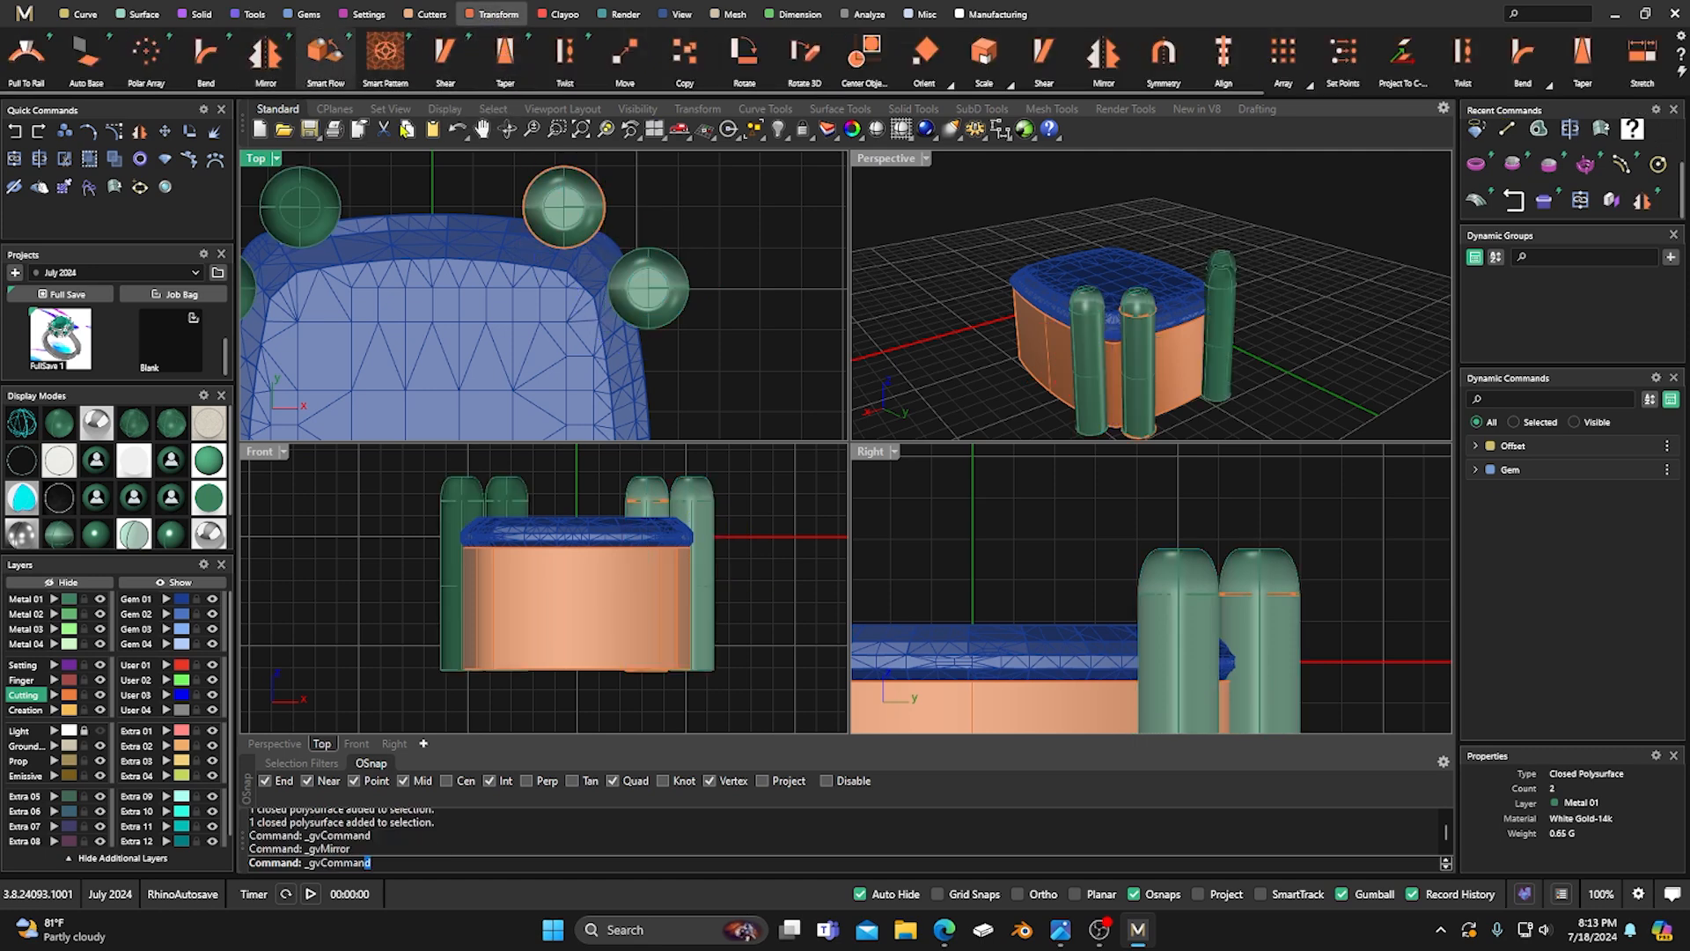
click(1662, 538)
click(1662, 595)
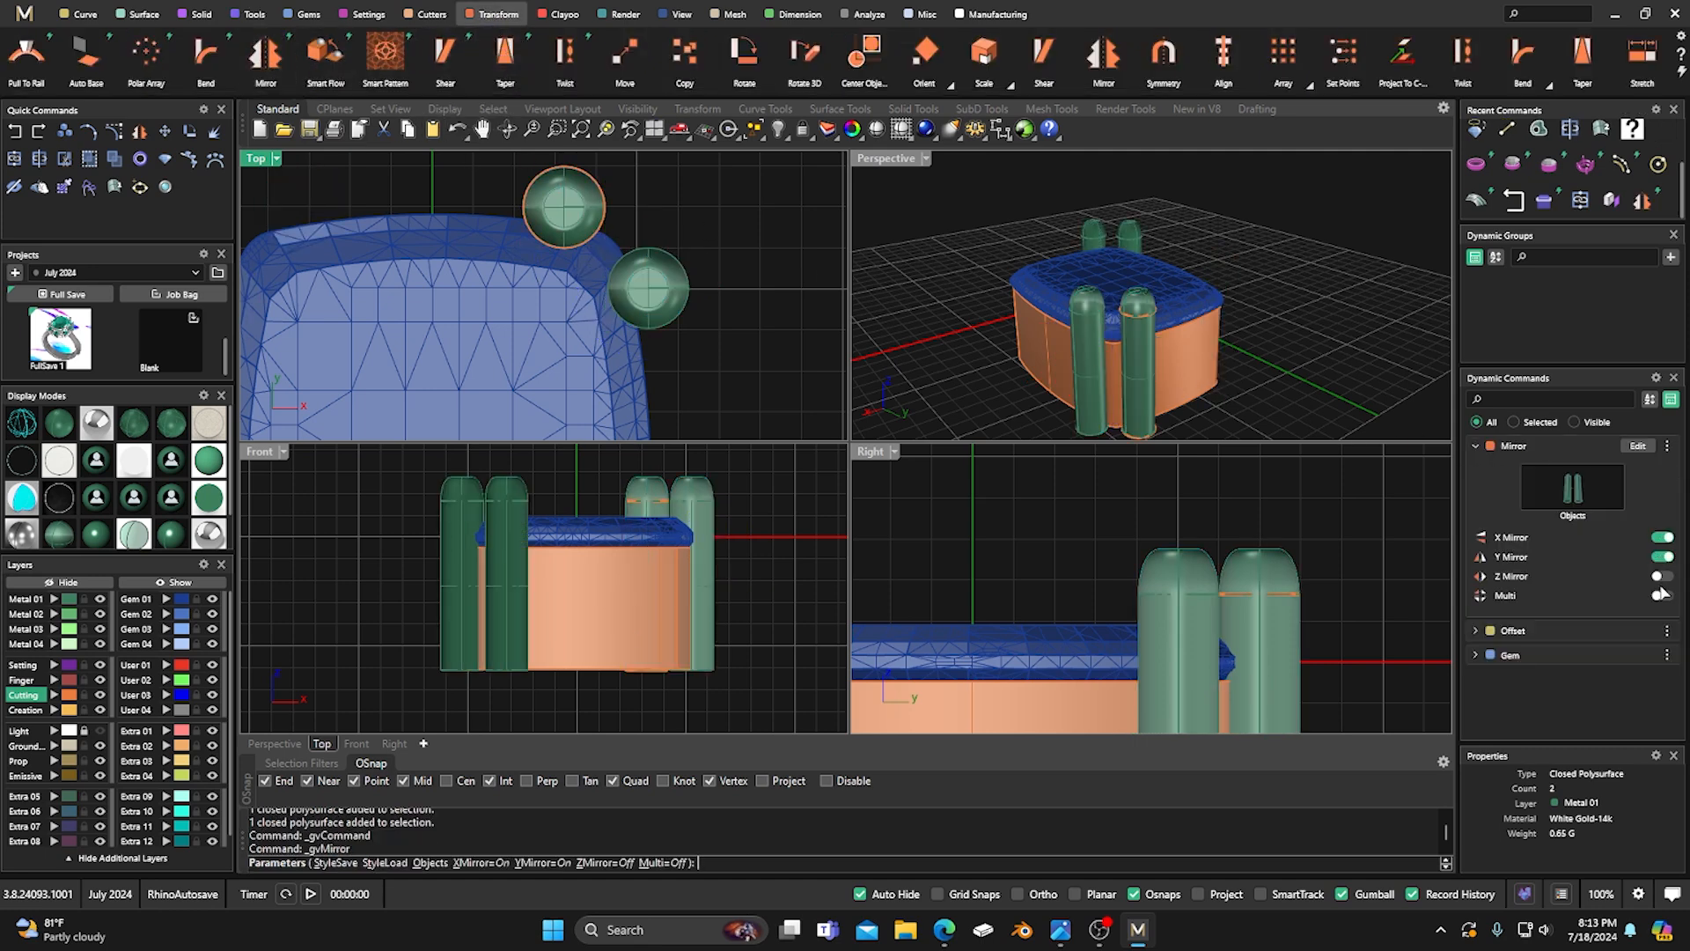
double_click(885, 159)
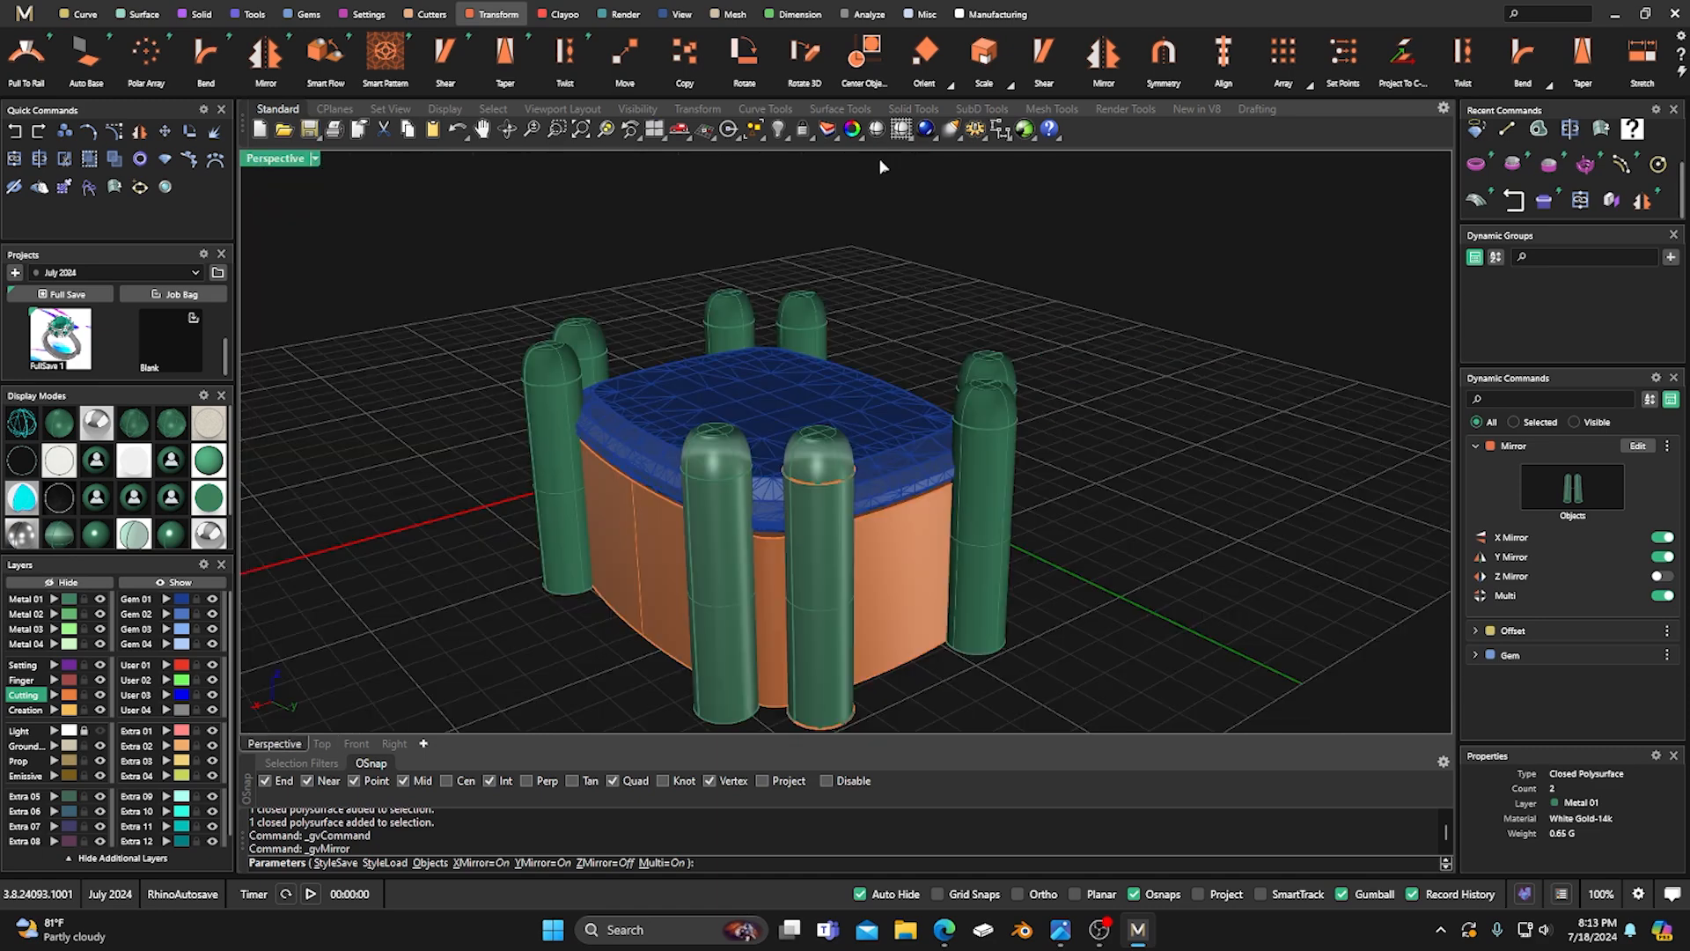
key(Return)
Taper the prongs and wall, leaving out the gem, from the bottom side with a Length of -2.3.
right_drag(949, 309, 844, 417)
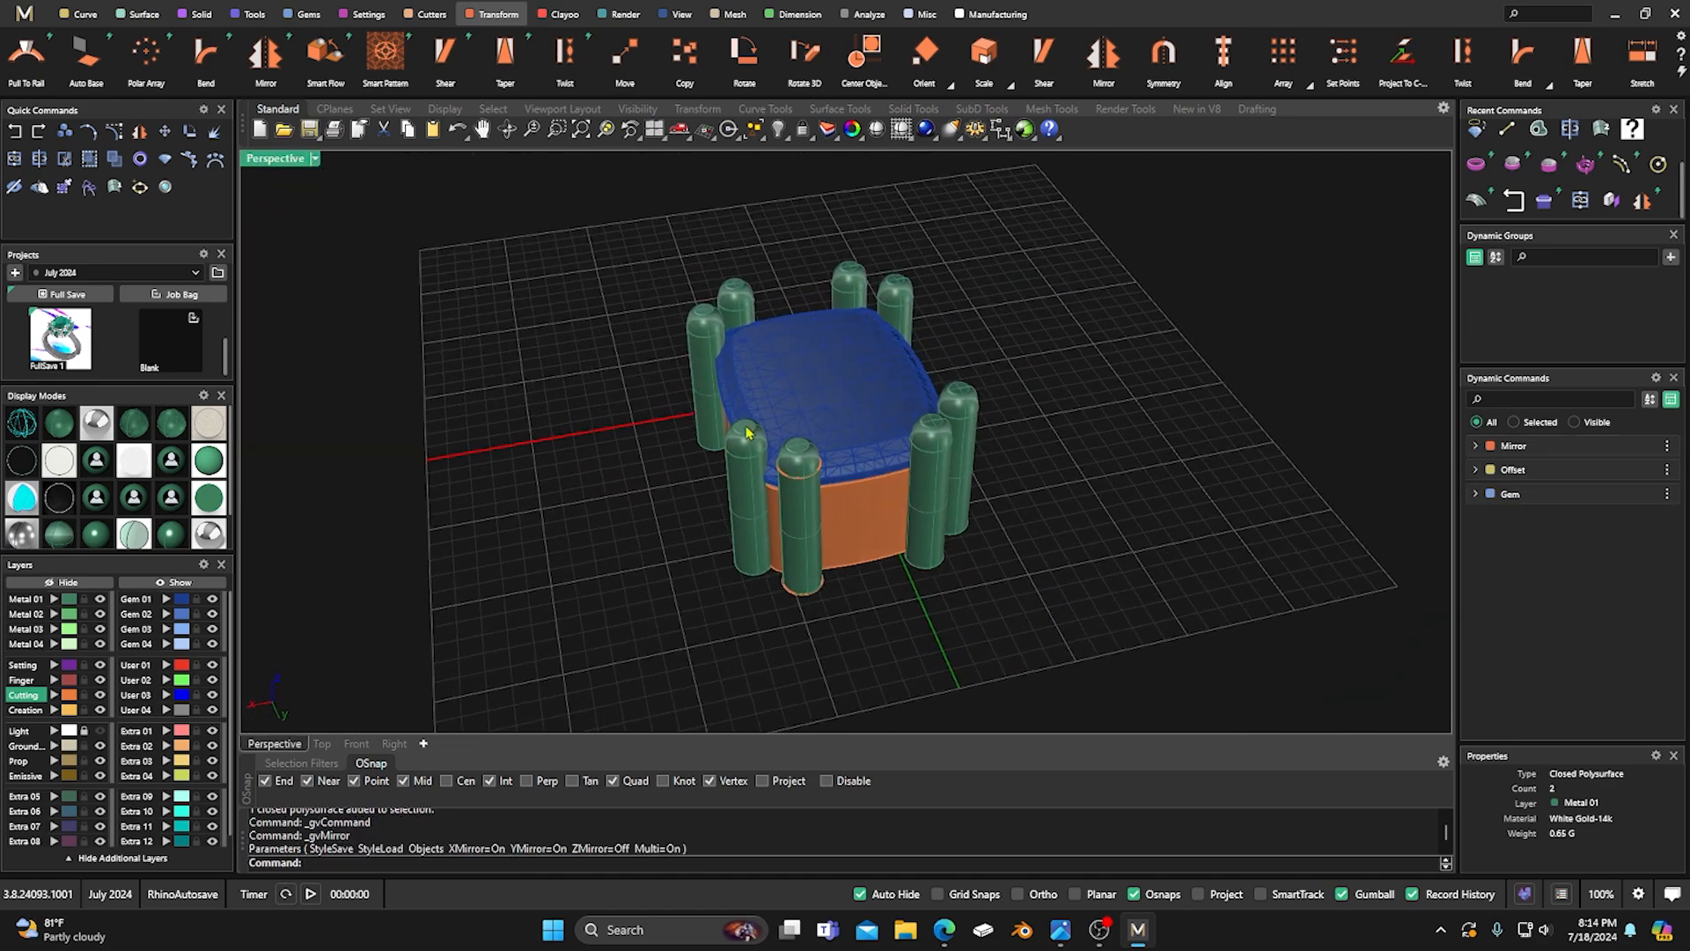
right_drag(539, 578, 811, 551)
drag(1093, 590, 616, 443)
click(627, 454)
right_drag(615, 464, 799, 374)
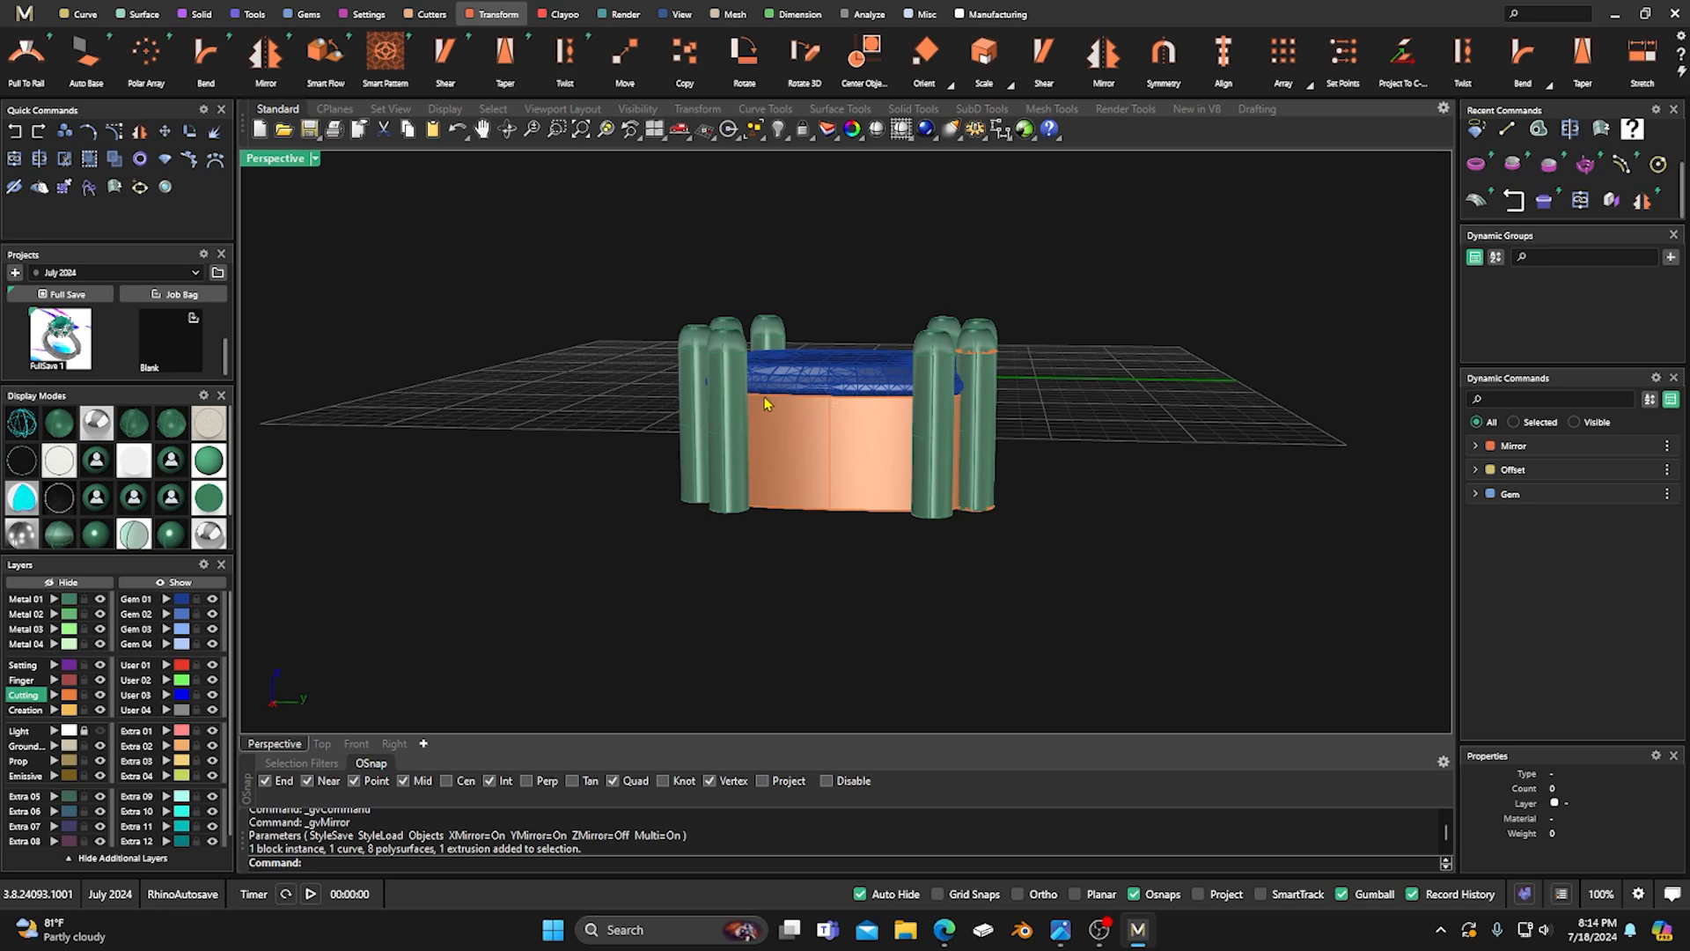
drag(1171, 627, 629, 458)
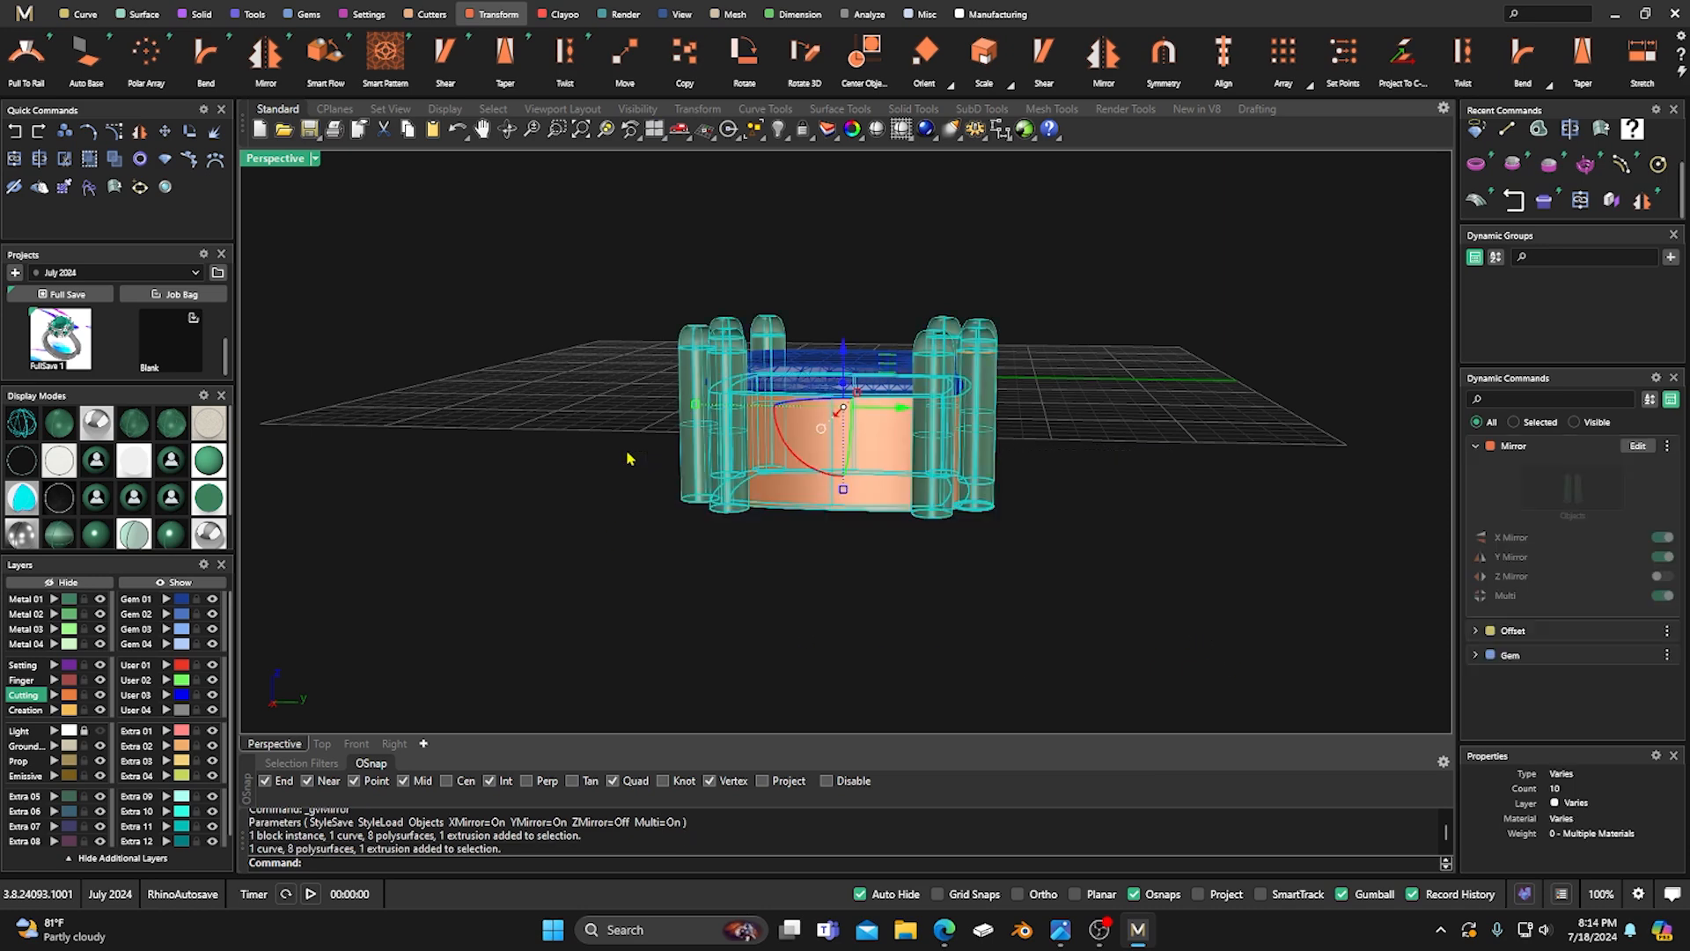
click(505, 55)
right_drag(594, 499, 564, 393)
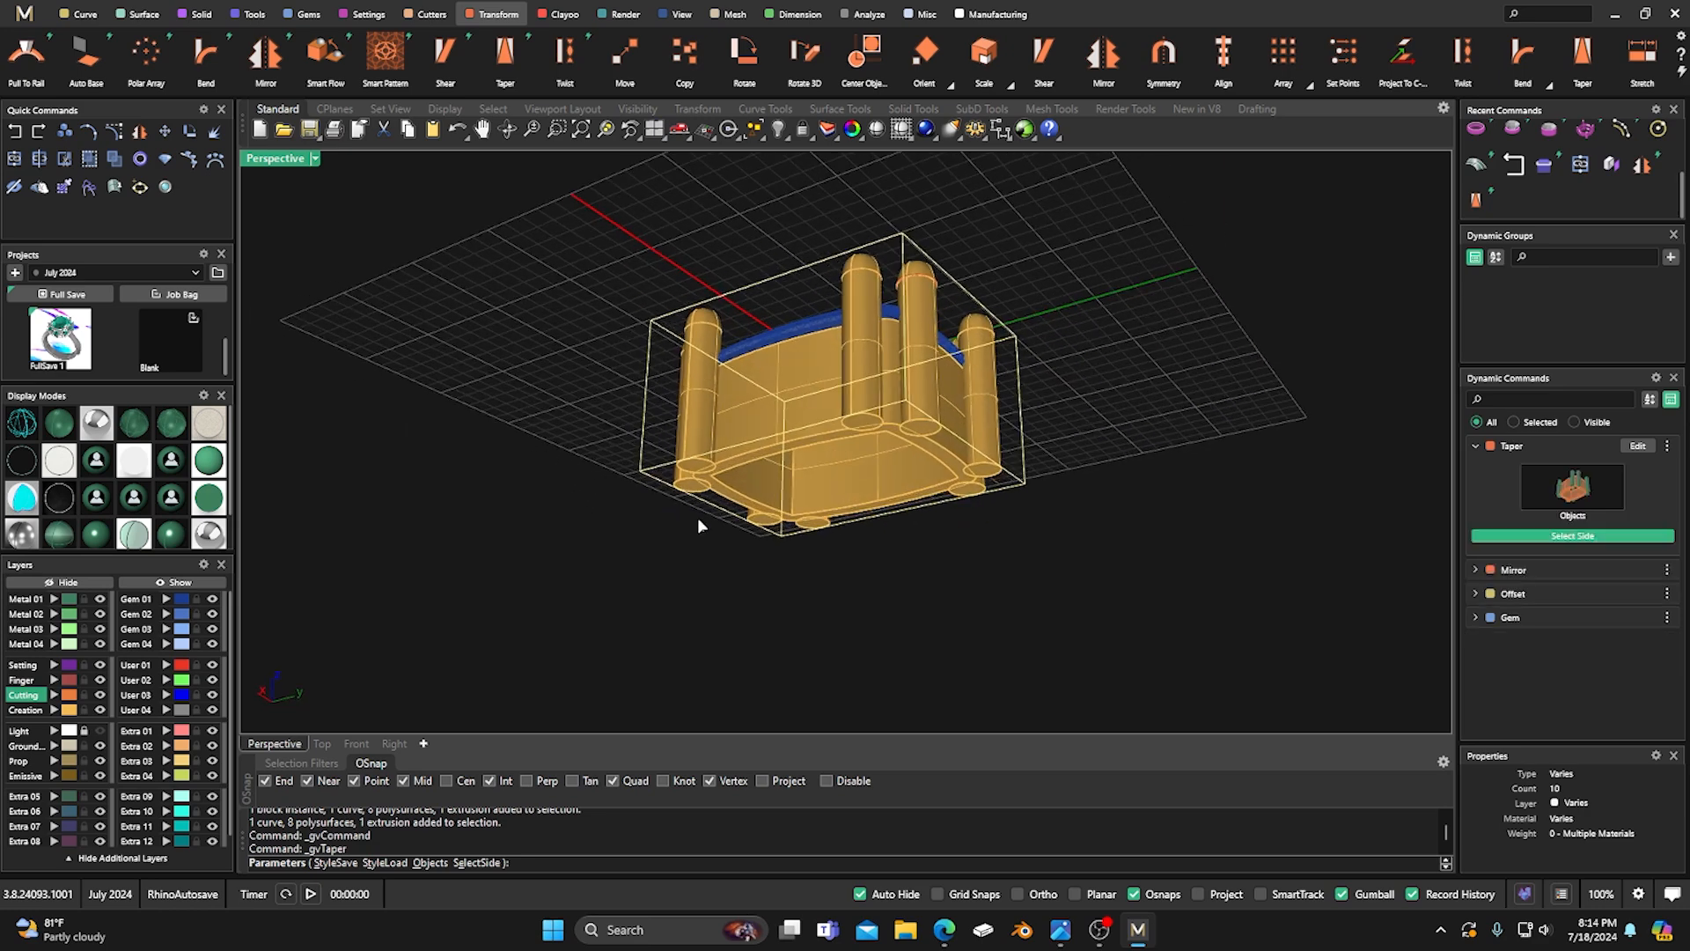
click(810, 479)
right_drag(943, 577, 802, 643)
drag(707, 526, 753, 523)
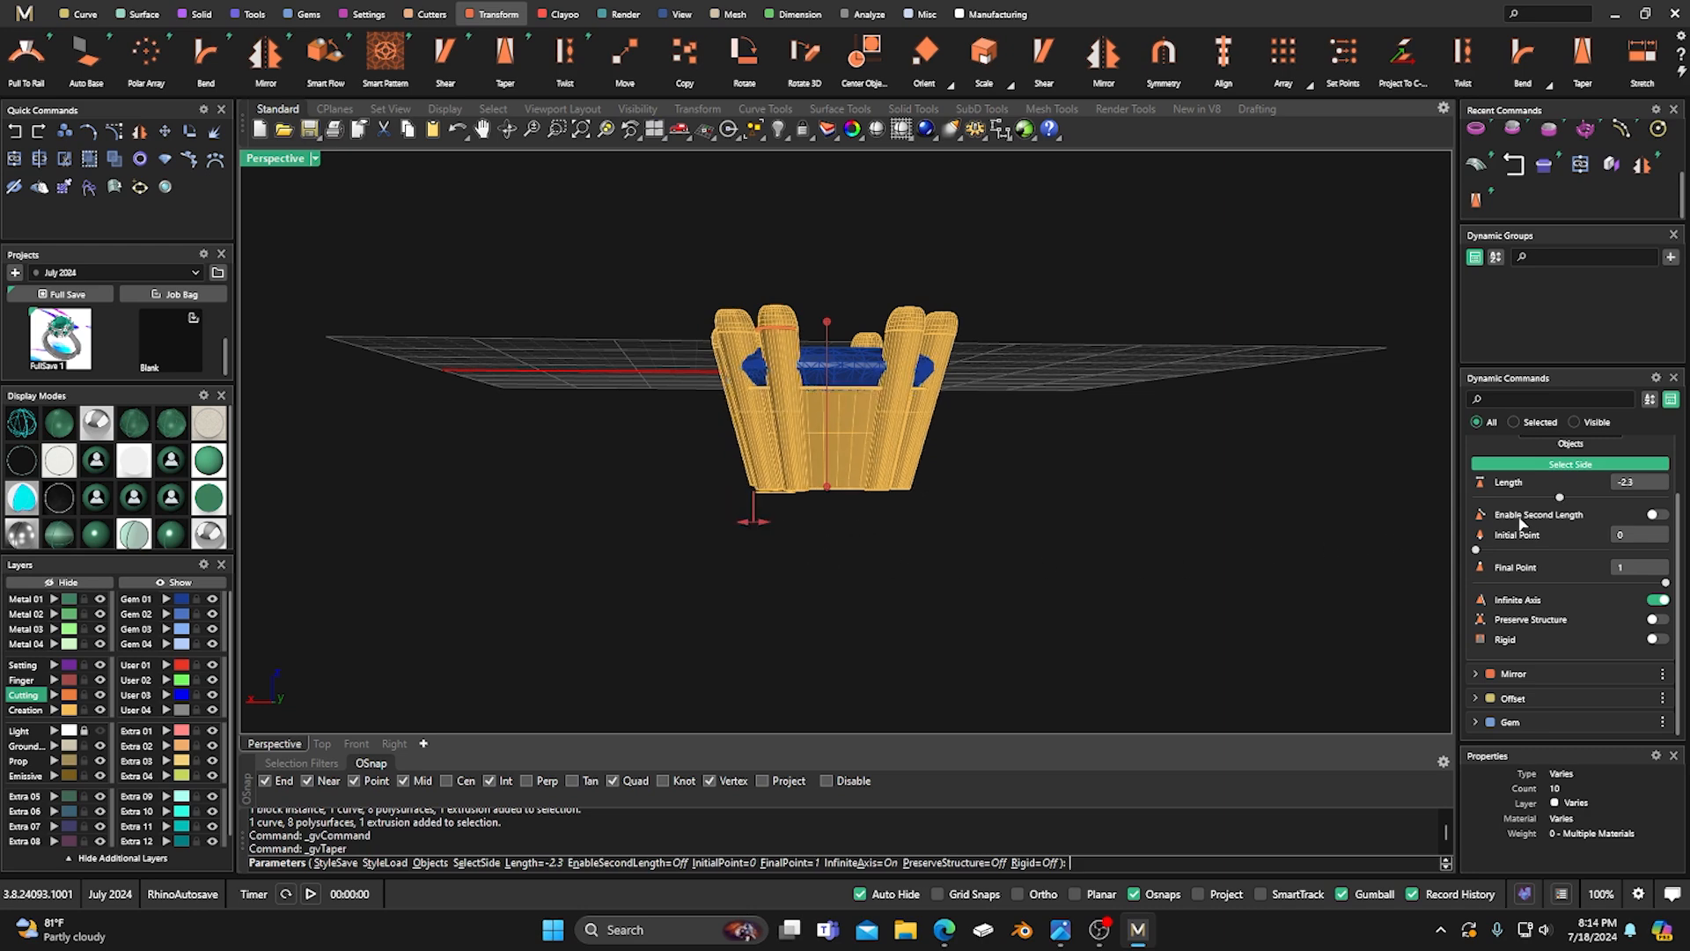
Enable the taper's second length, set it to -2 and finish the taper.
click(1655, 514)
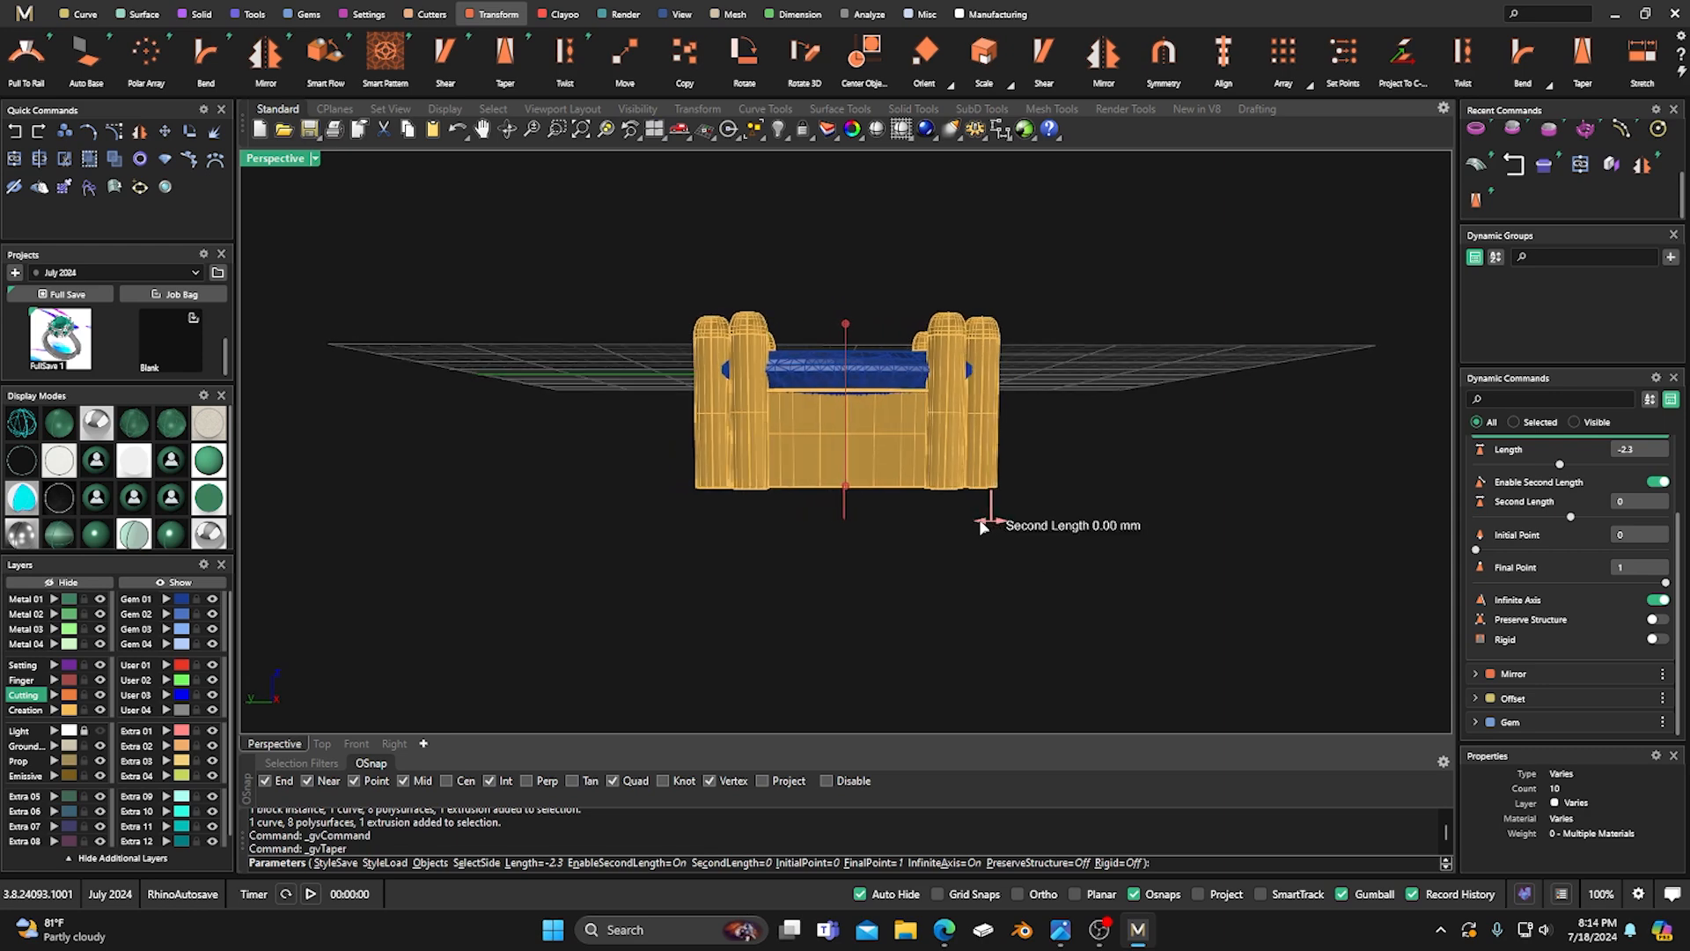
drag(965, 518, 938, 521)
mouse_move(634, 616)
right_down()
mouse_move(679, 558)
mouse_move(750, 546)
mouse_move(759, 630)
right_up()
right_click(751, 546)
right_drag(623, 570, 715, 616)
Move the tapered prongs and wall to the Metal 04 layer.
click(906, 404)
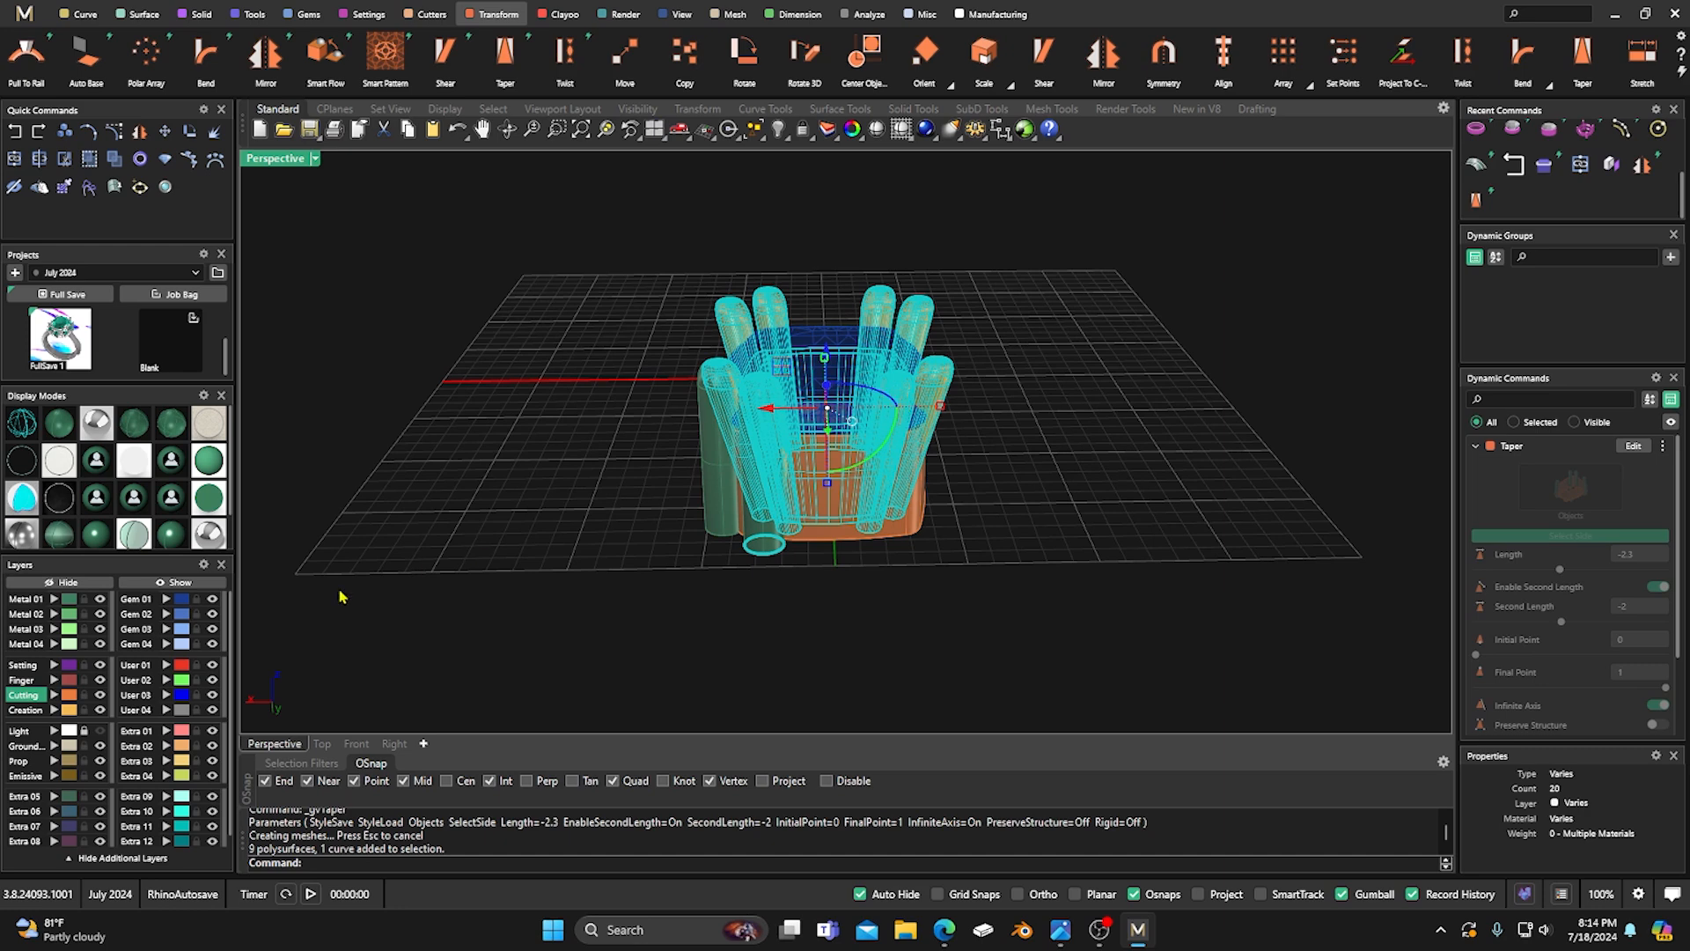
click(54, 646)
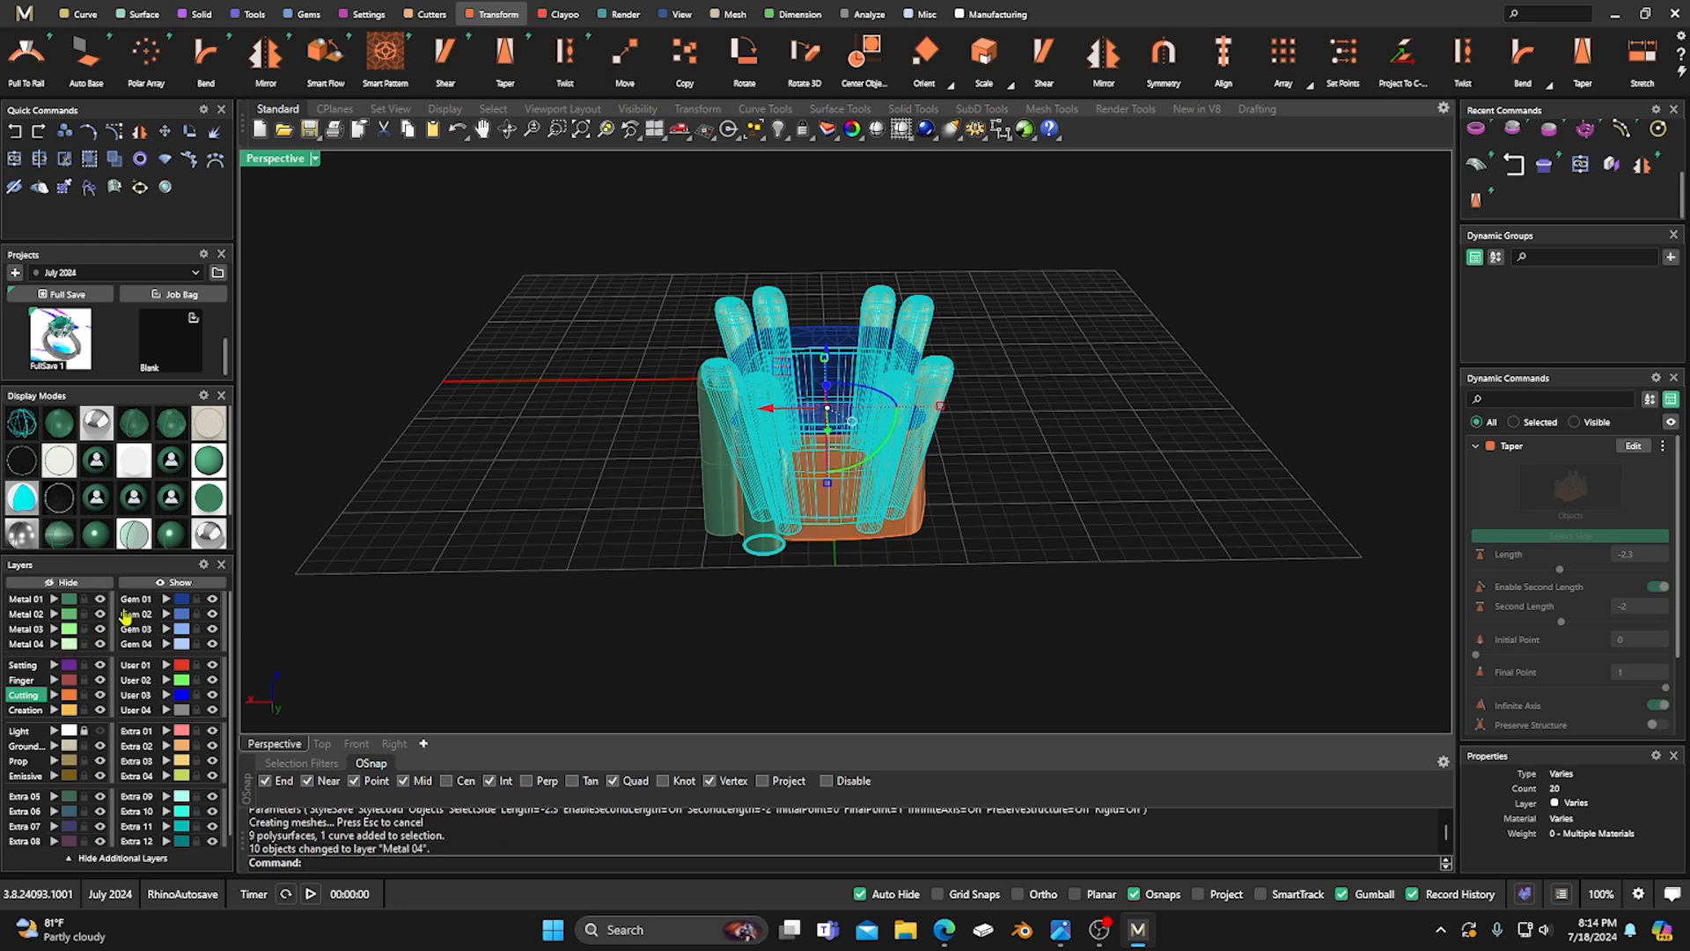
click(339, 600)
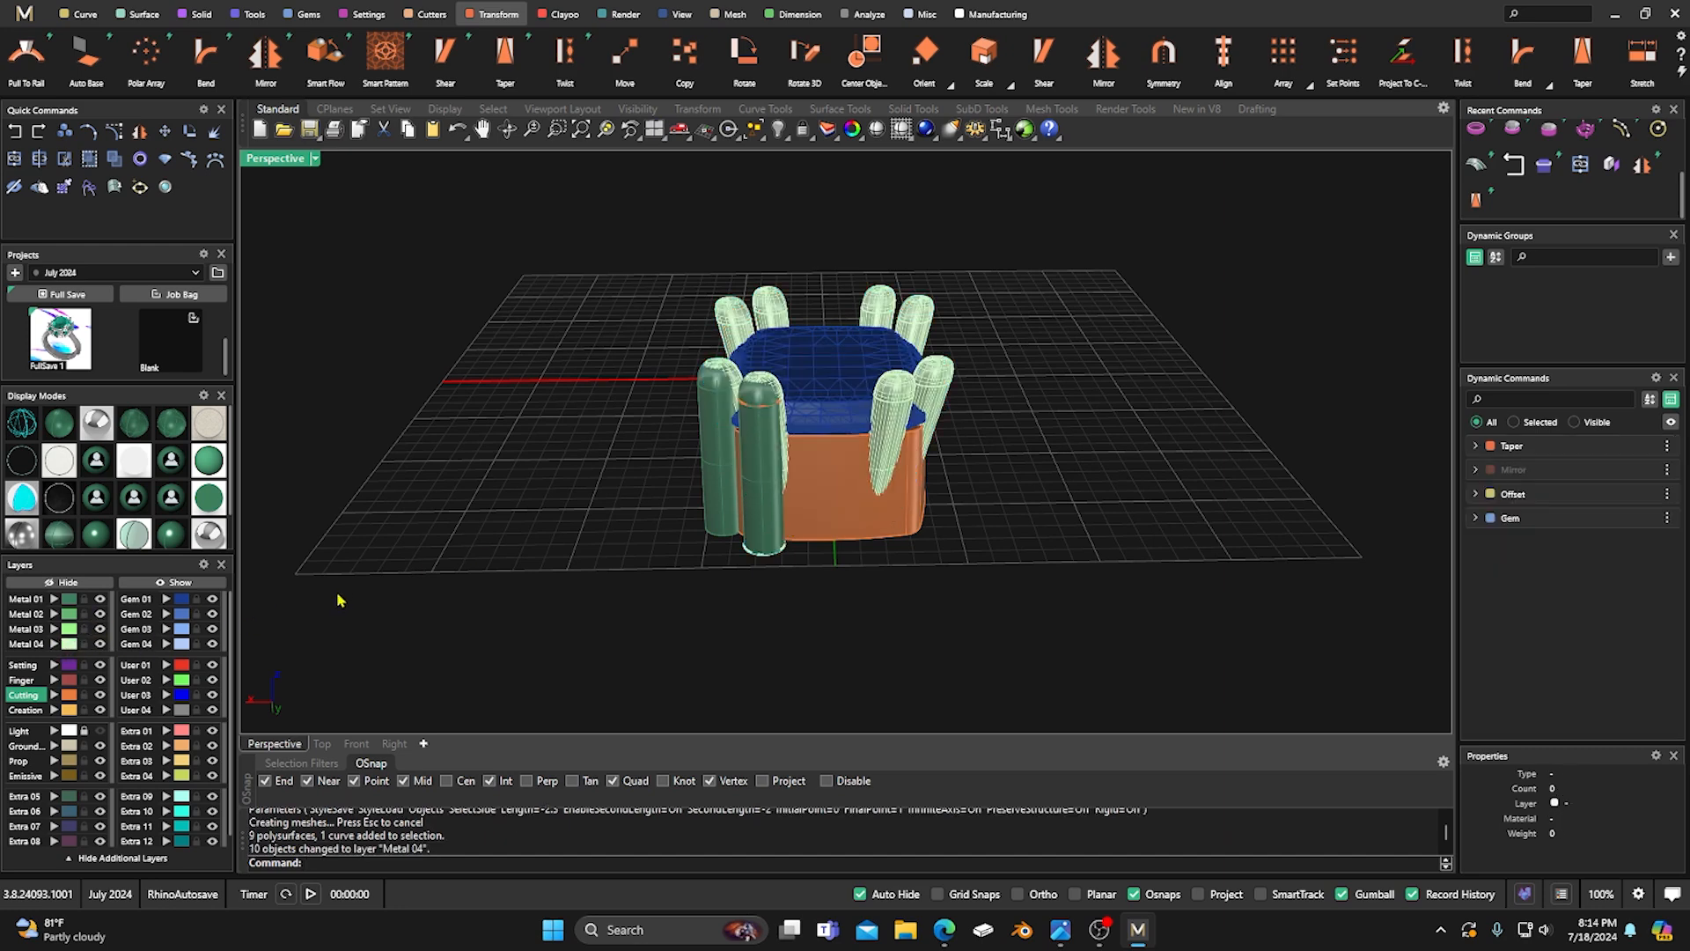
Hide the Metal 01 and Cutting layers, making Creation the current layer so that Cutting can be hidden.
click(99, 599)
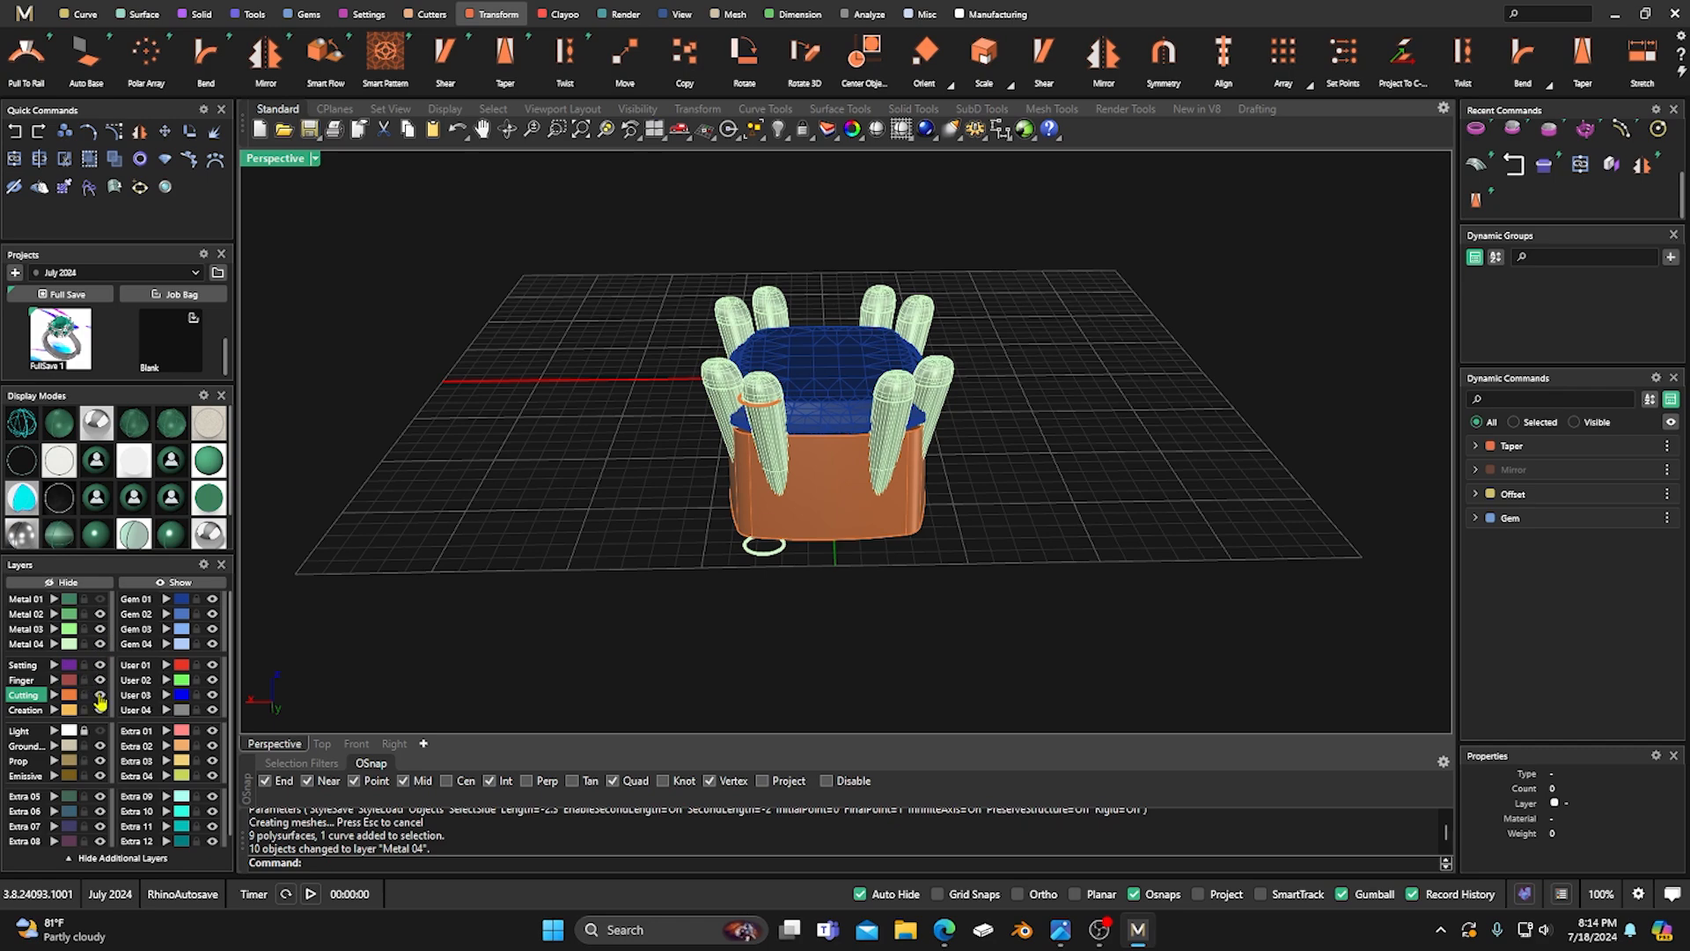
click(100, 694)
click(25, 709)
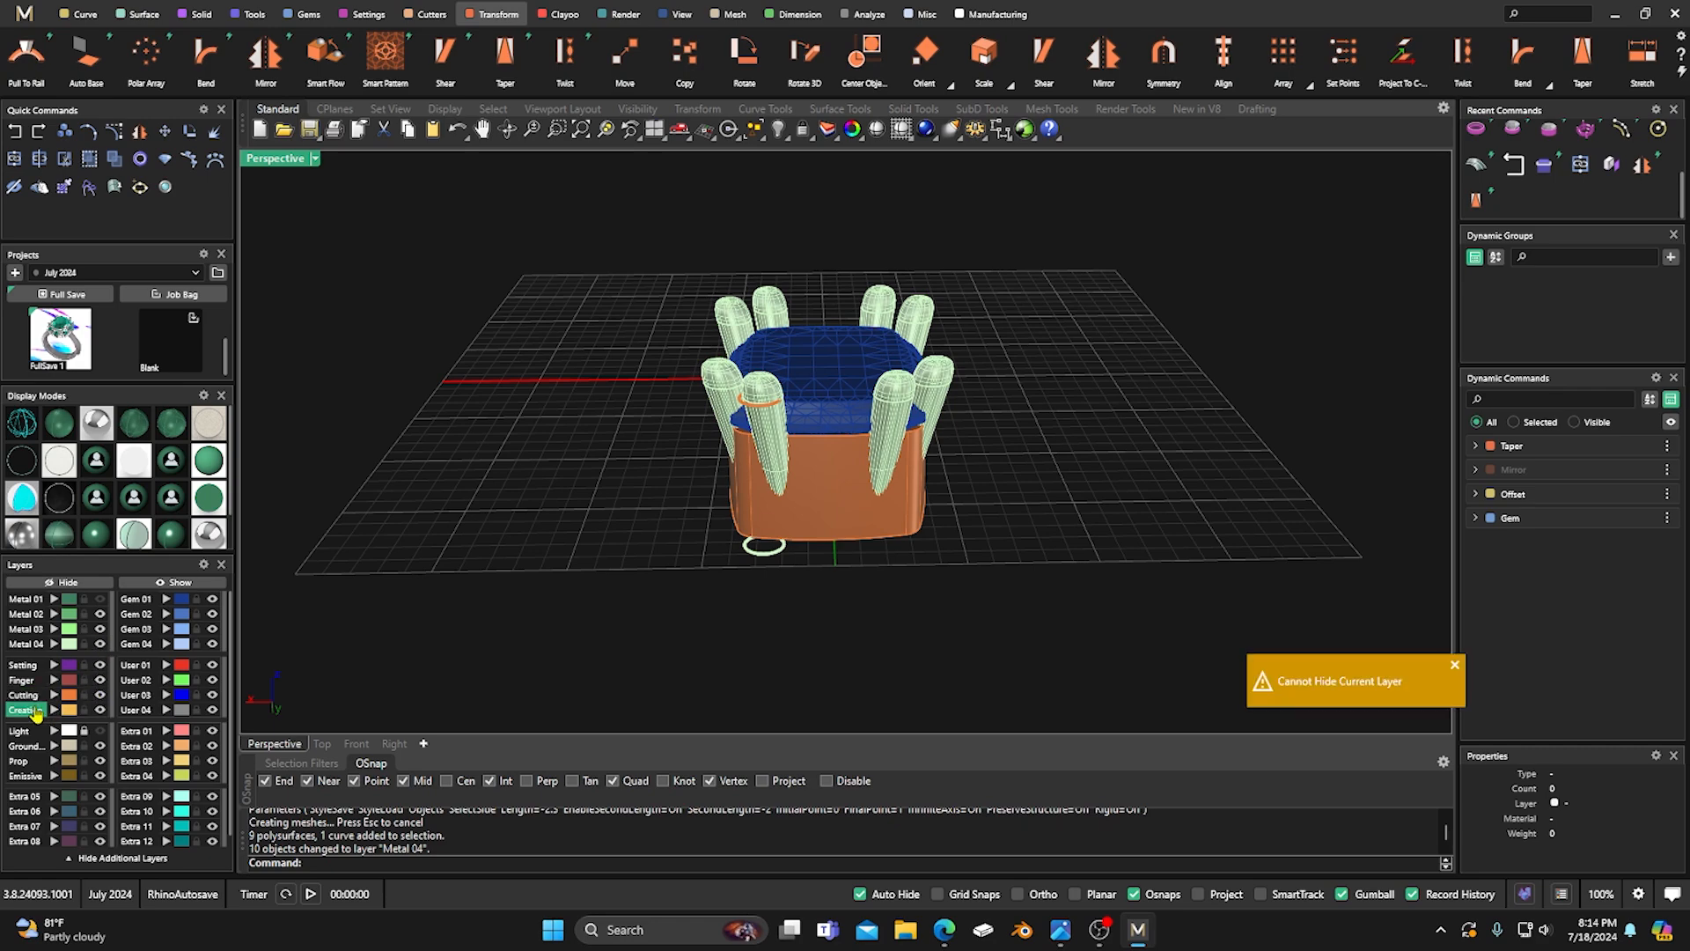
click(100, 696)
Scale the tapered prongs and wall up slightly in two passes to fit around the gem, checking the fit from several angles.
right_drag(506, 647, 761, 673)
click(862, 533)
click(803, 623)
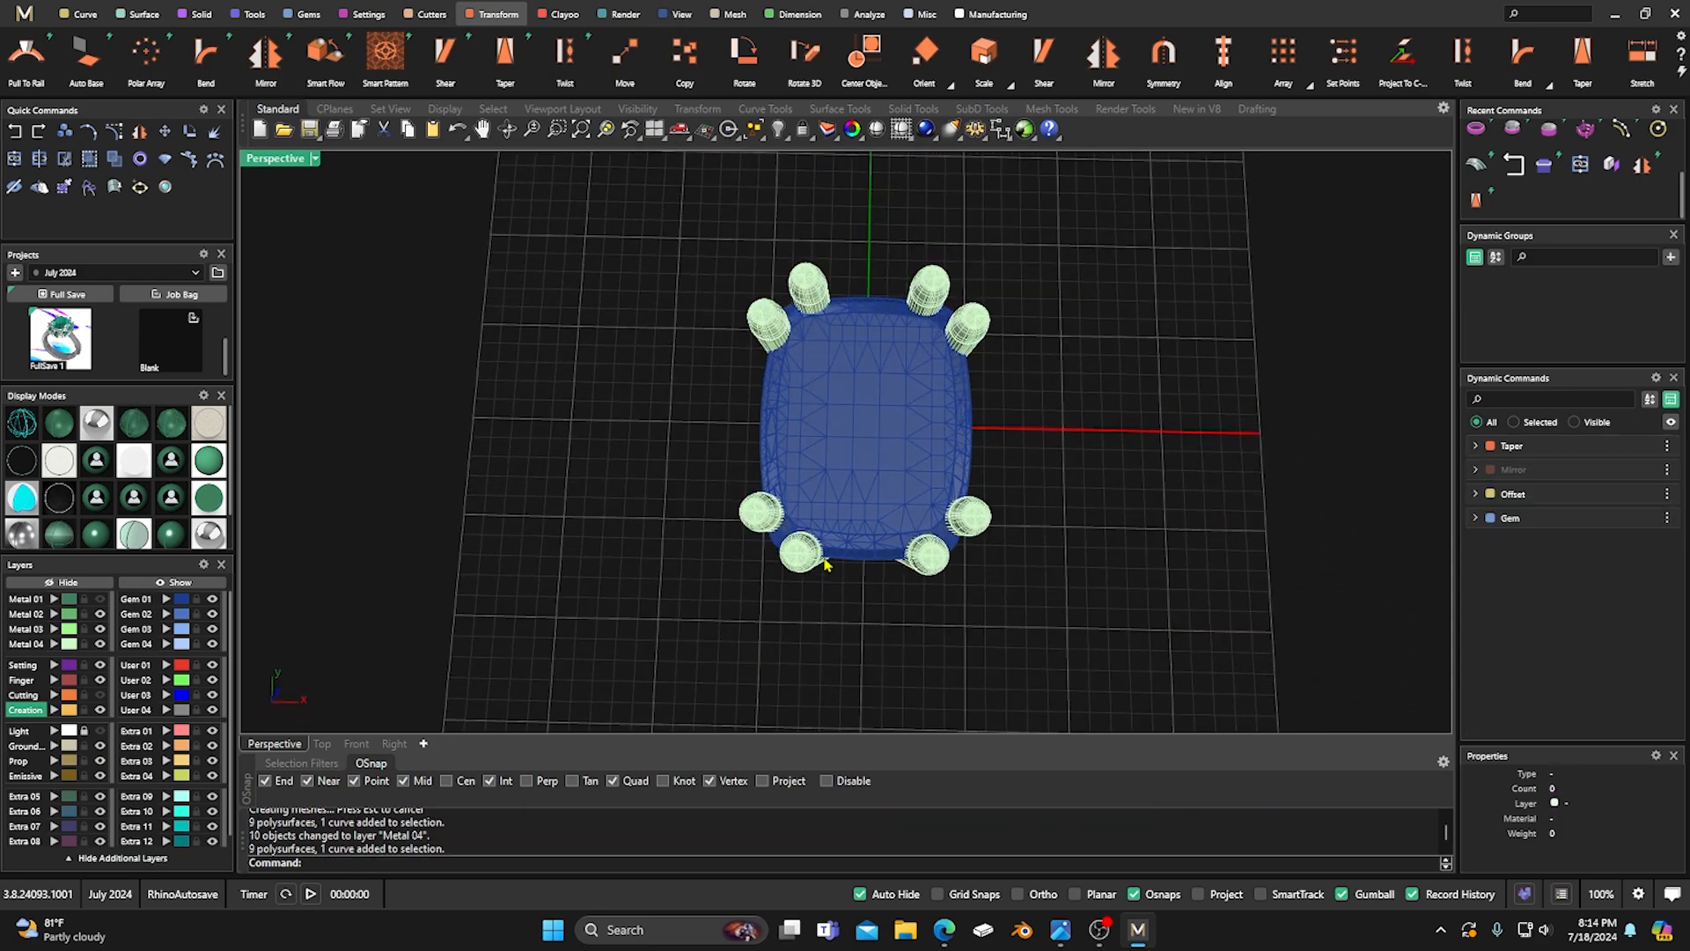
click(740, 513)
drag(748, 440, 744, 442)
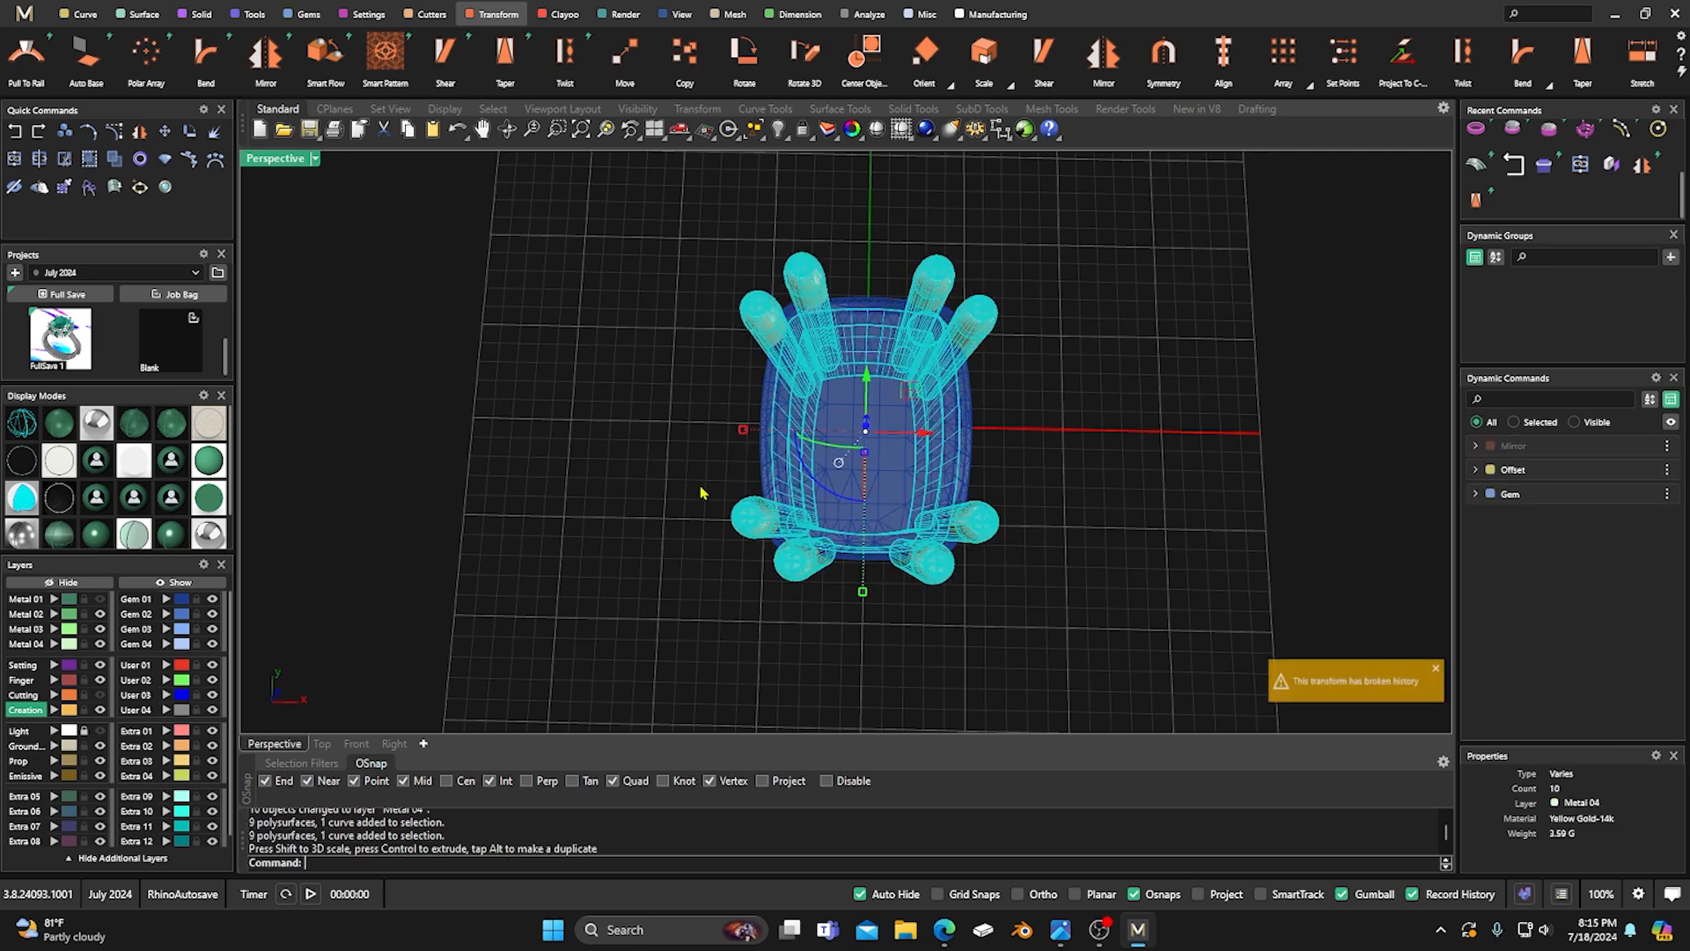
click(702, 490)
right_drag(702, 491, 710, 592)
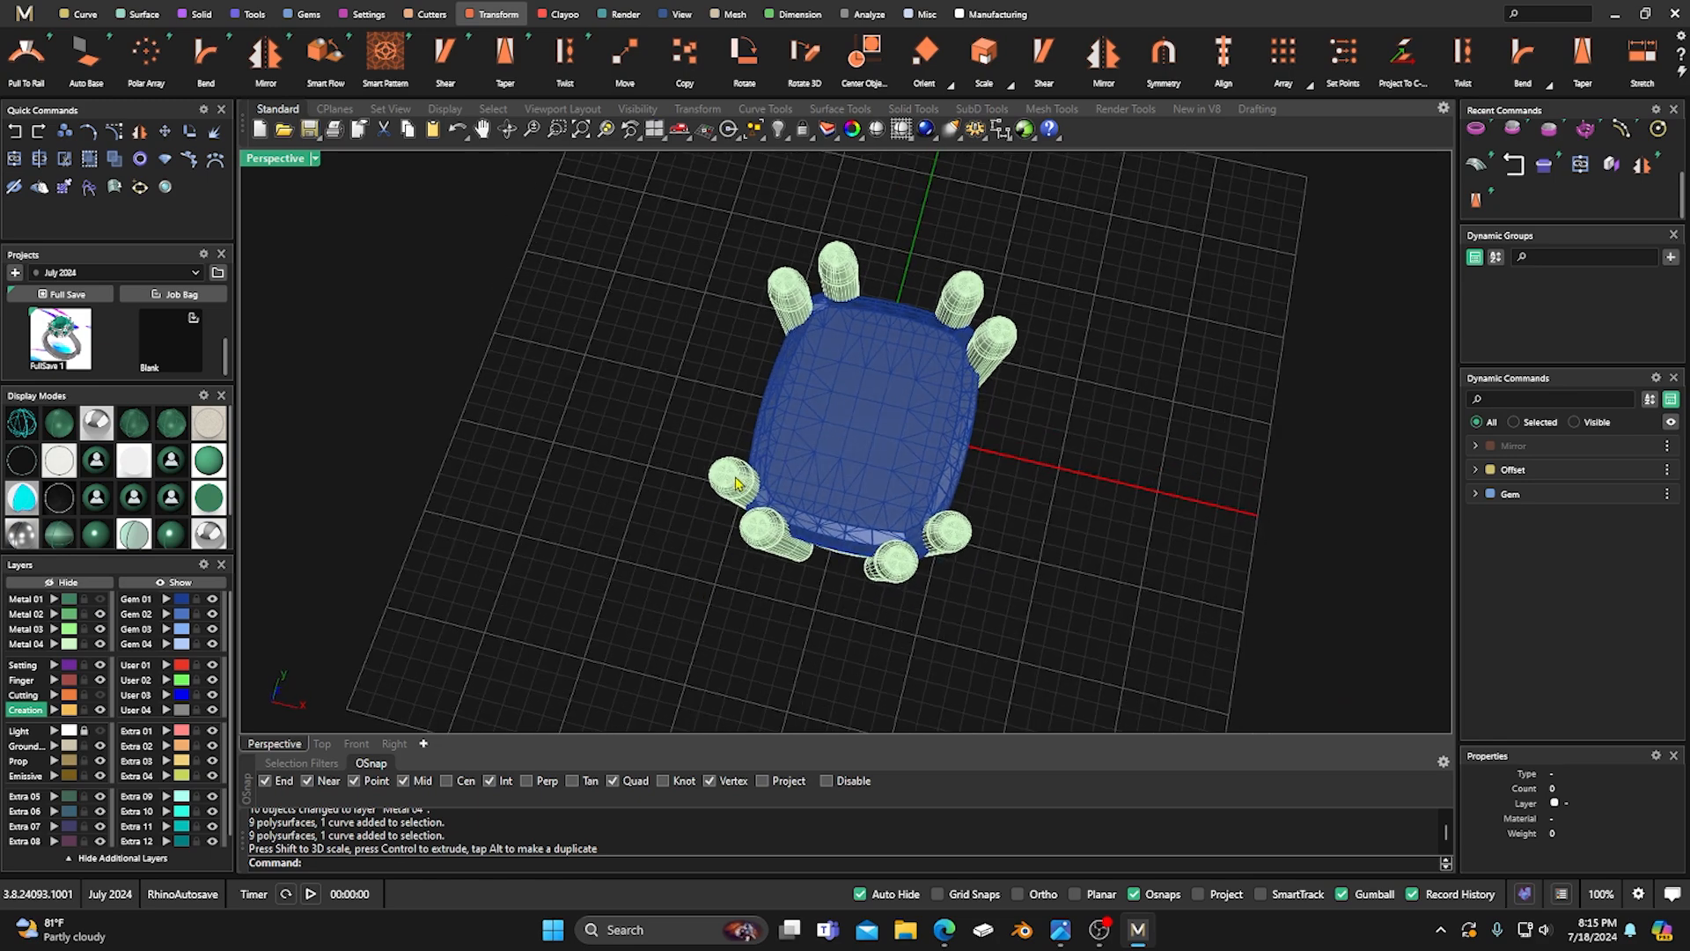
click(740, 481)
drag(747, 405, 742, 410)
click(645, 499)
right_drag(645, 498, 618, 553)
click(819, 581)
click(725, 604)
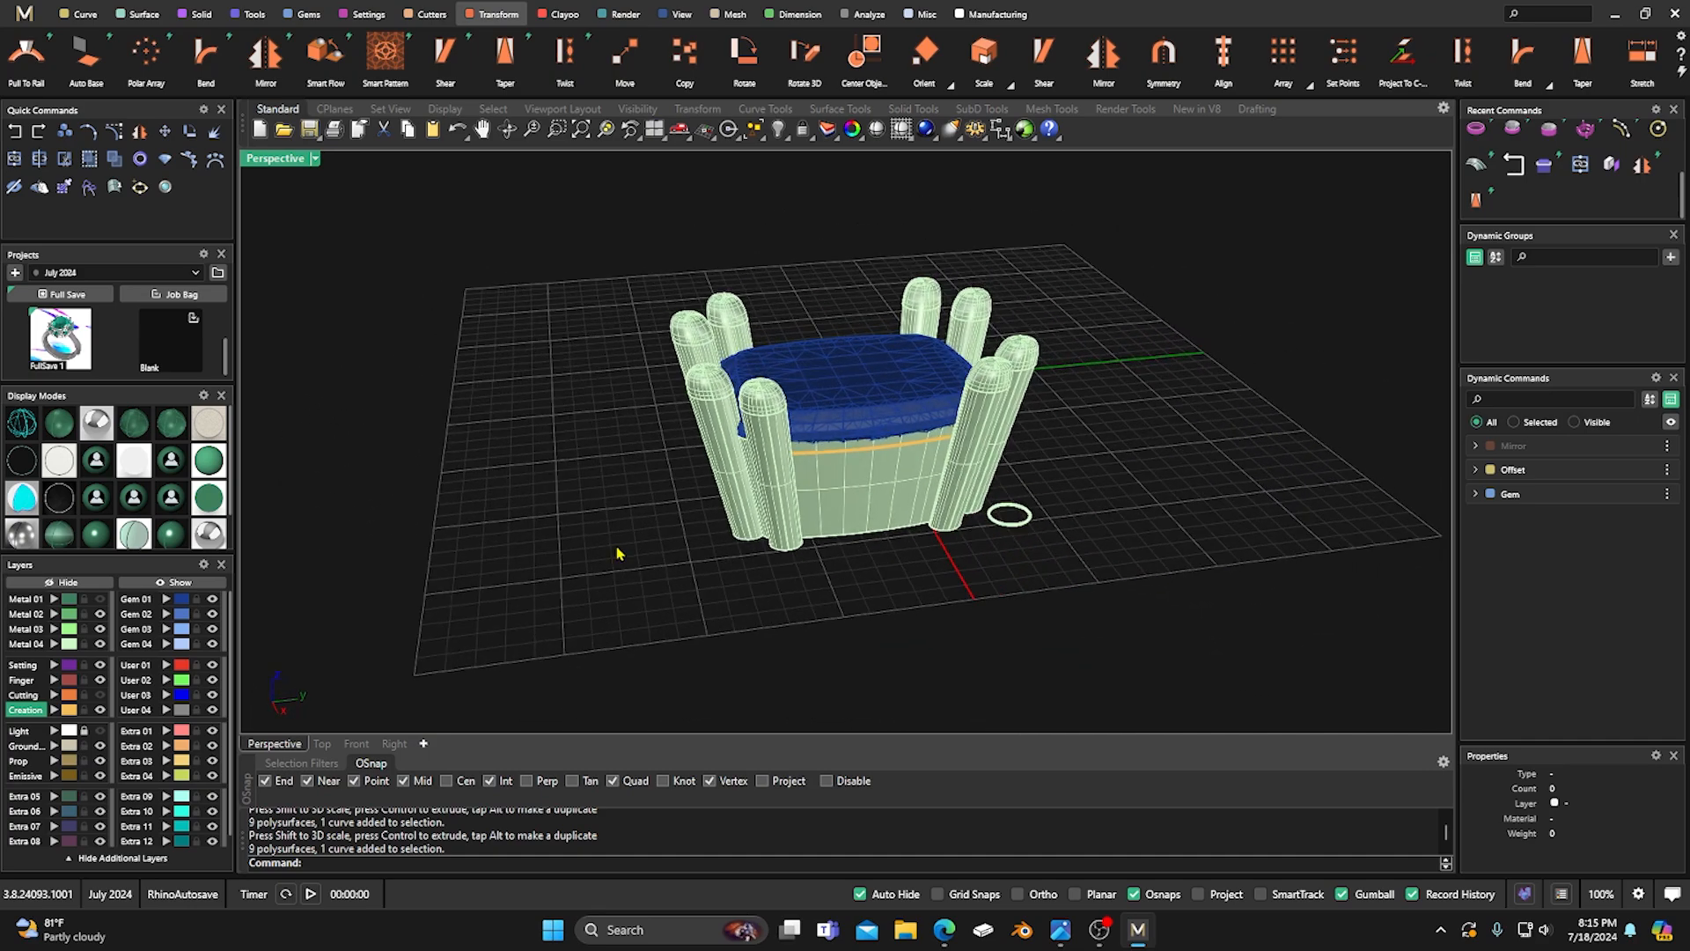
Switch to the four-view layout, show the Metal 01 and Cutting layers, and hide the Metal 04 layer.
double_click(276, 162)
key(ctrl+a)
click(545, 464)
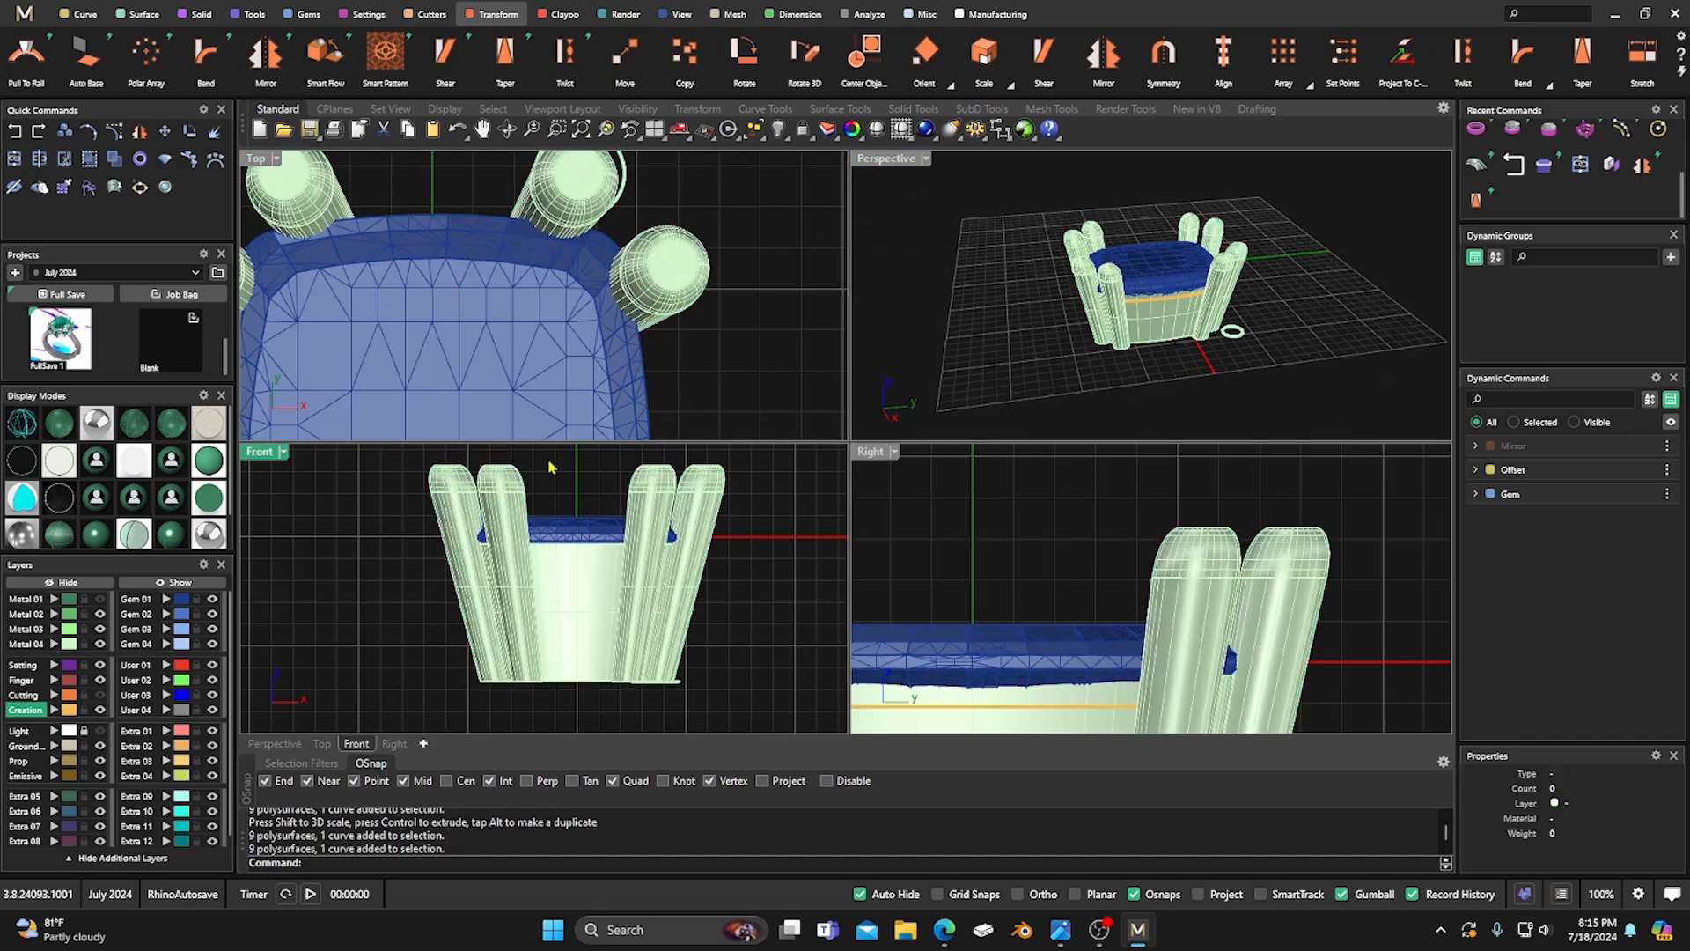
click(497, 486)
click(541, 469)
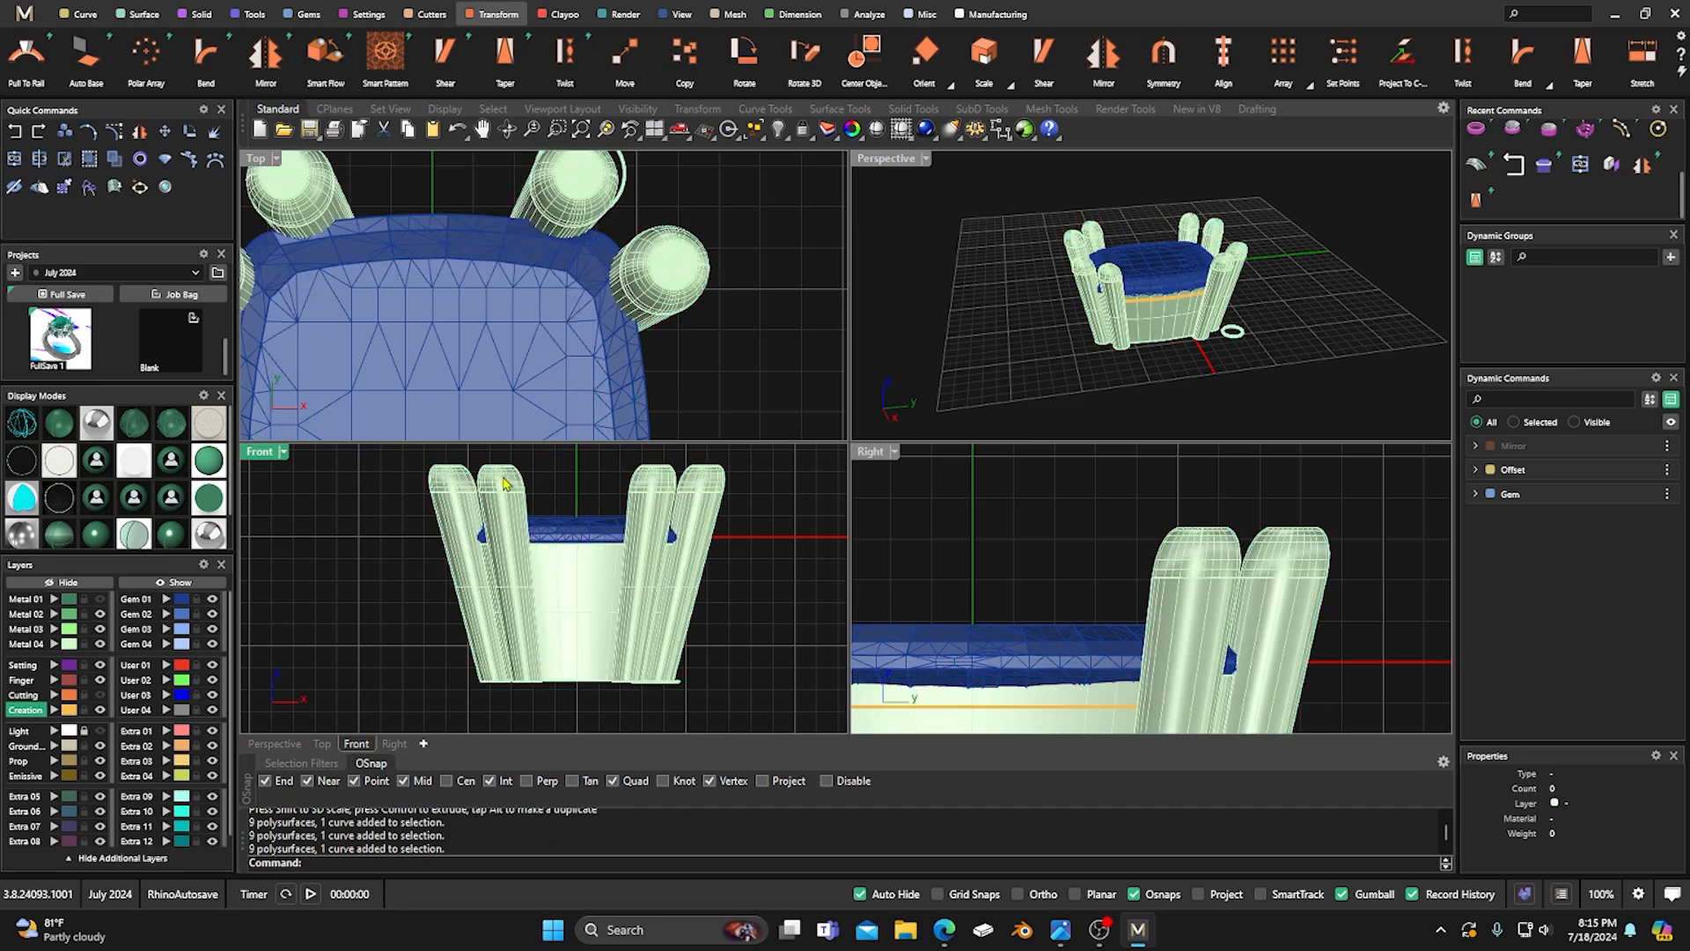
scroll(504, 569, down, 1)
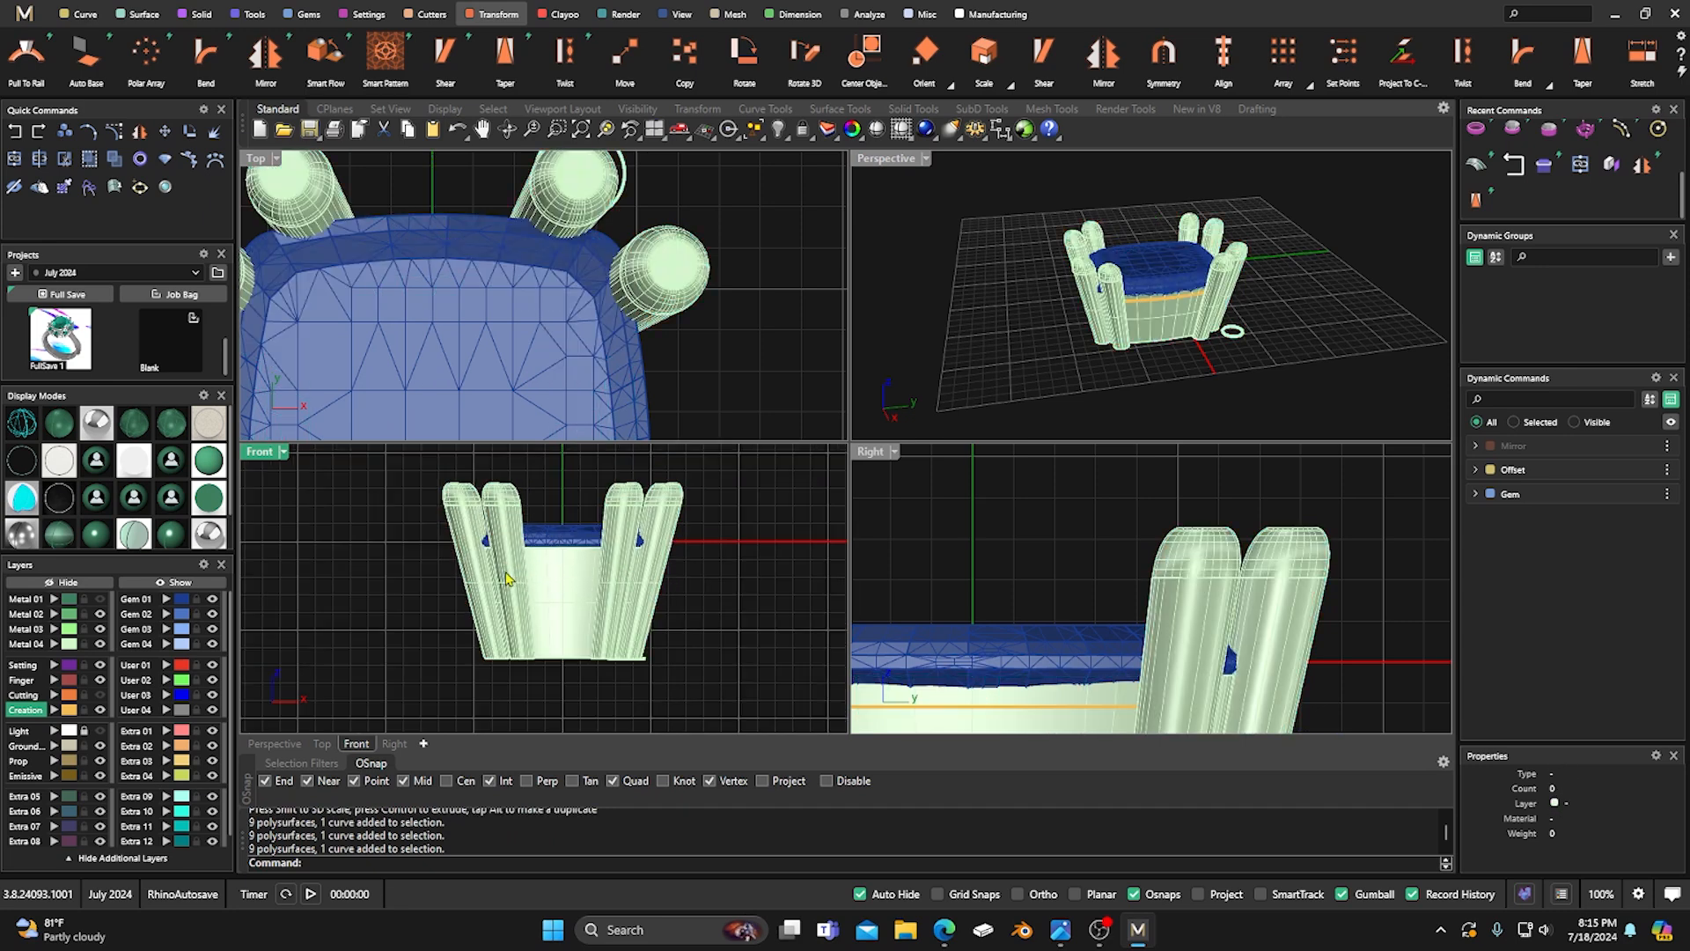
click(98, 600)
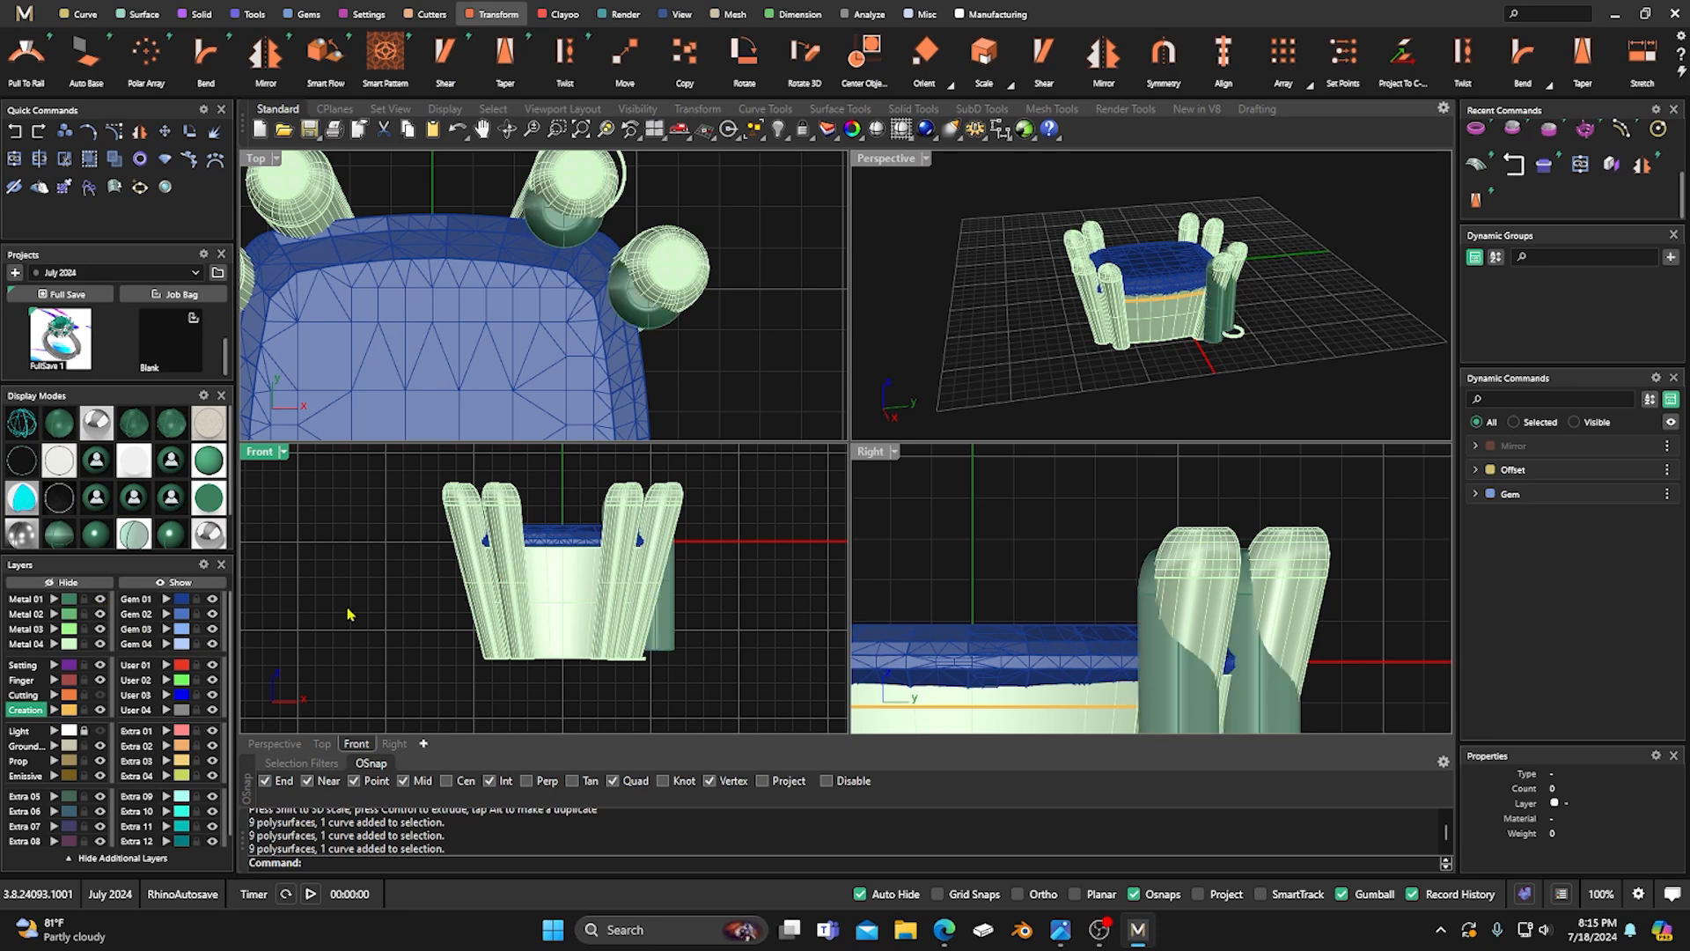
click(99, 643)
click(99, 695)
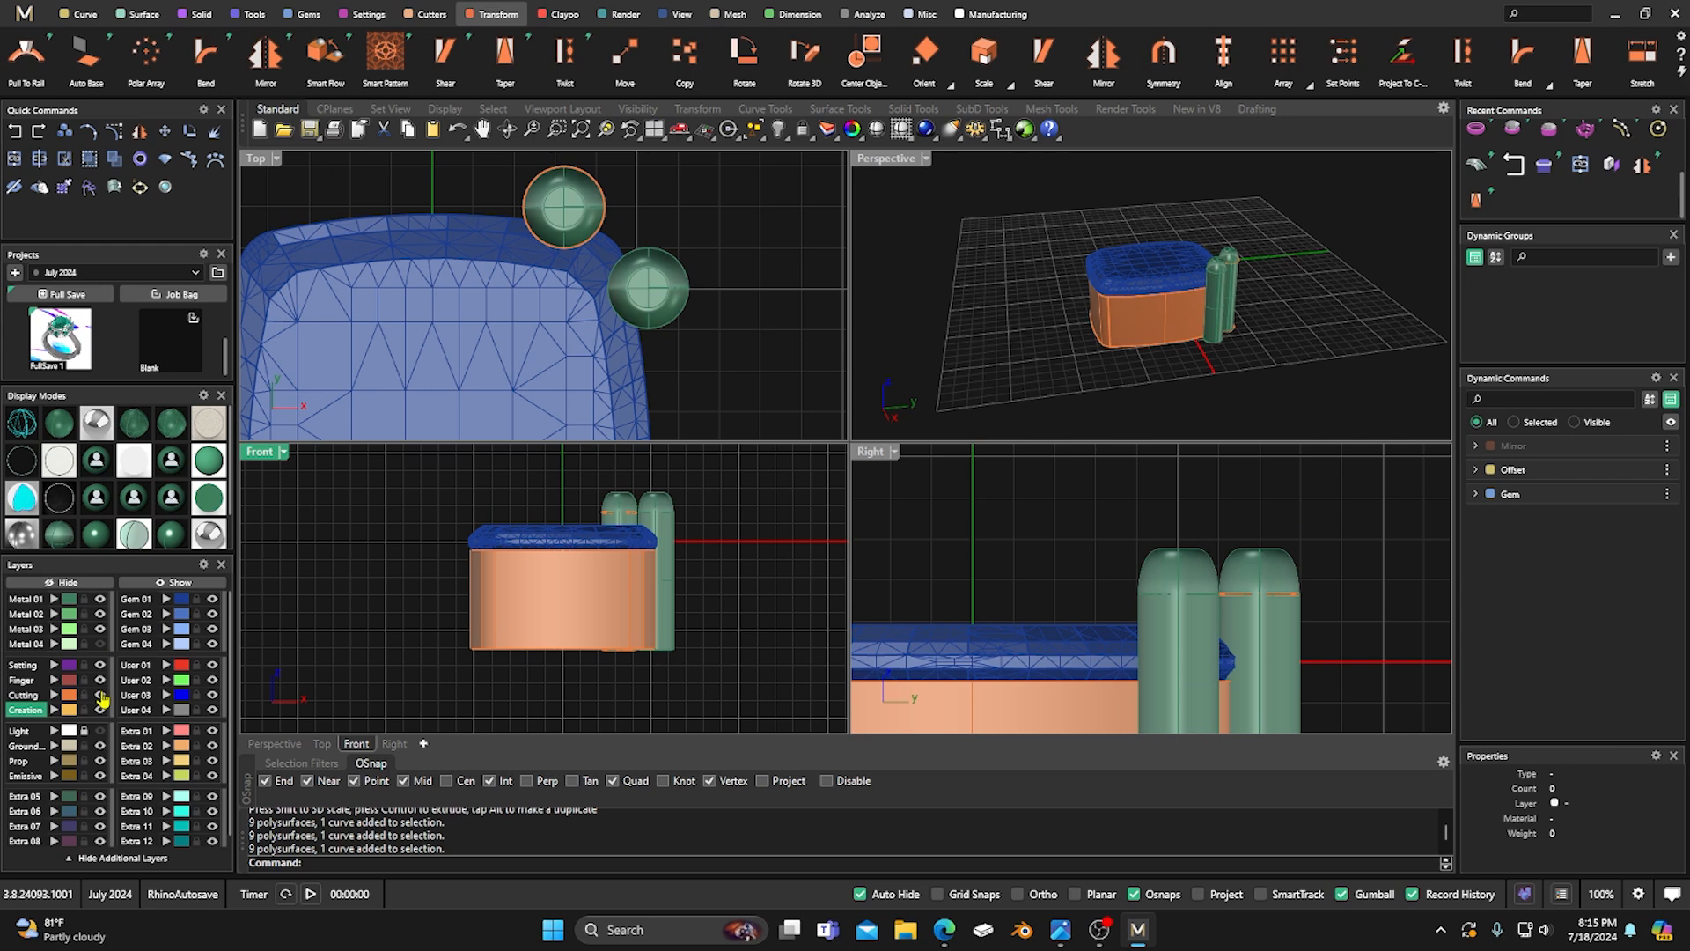
Mirror the two straight prongs across both X and Y with Multi enabled, so every corner gets a pair.
click(657, 297)
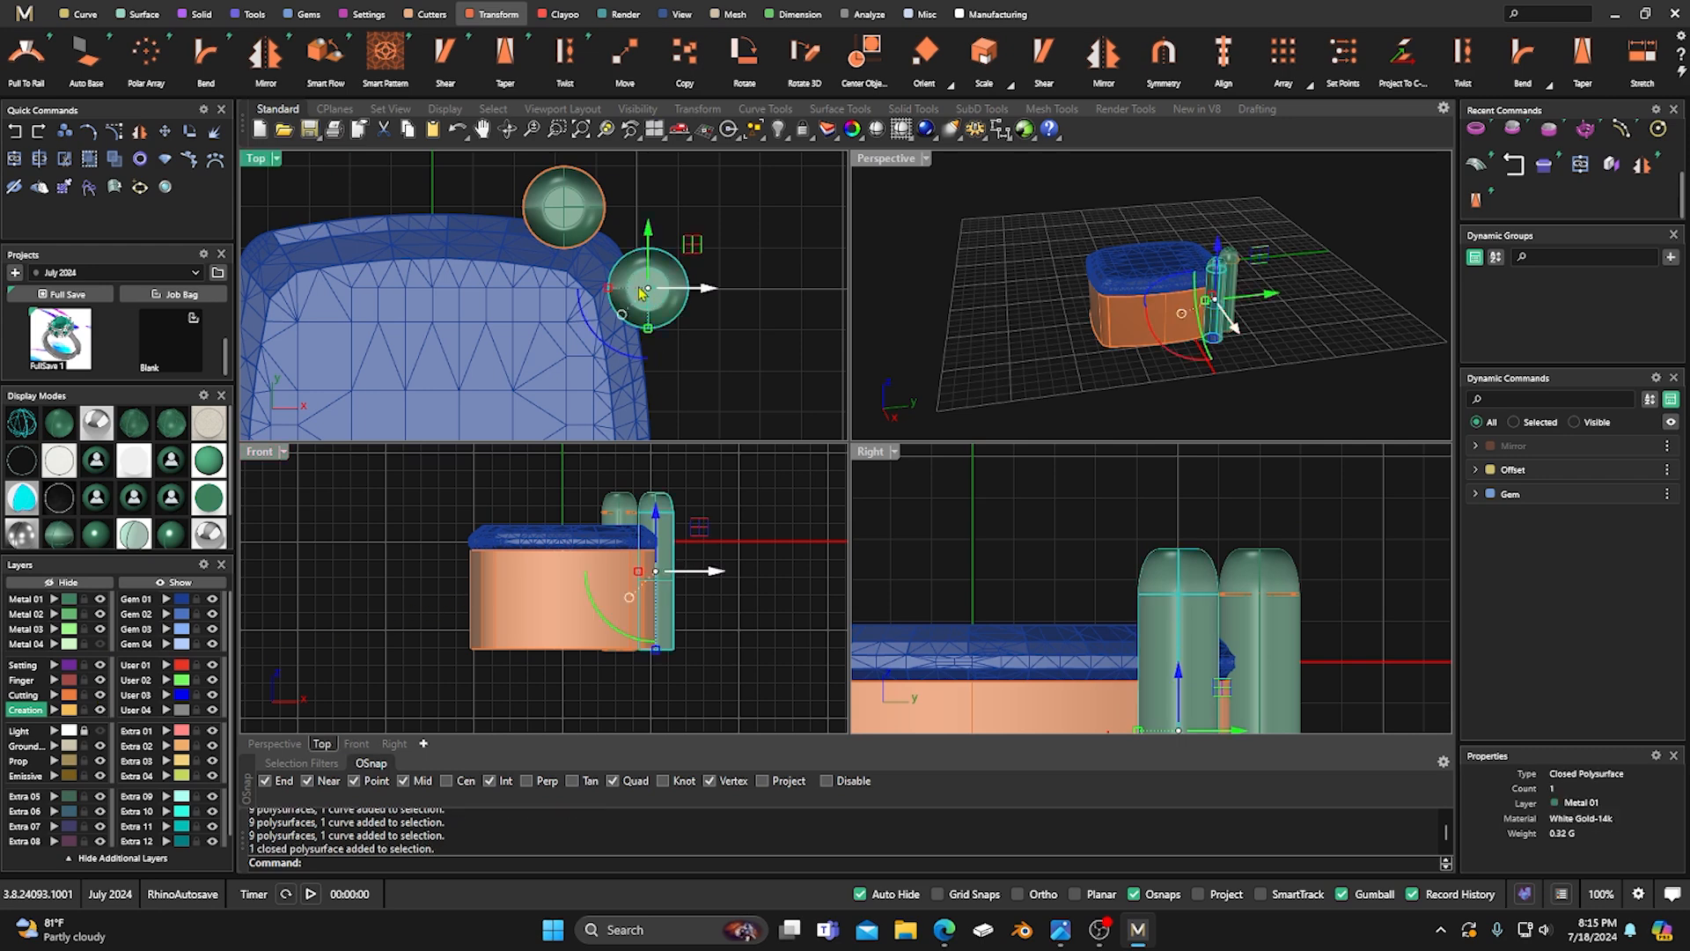
shift+click(566, 205)
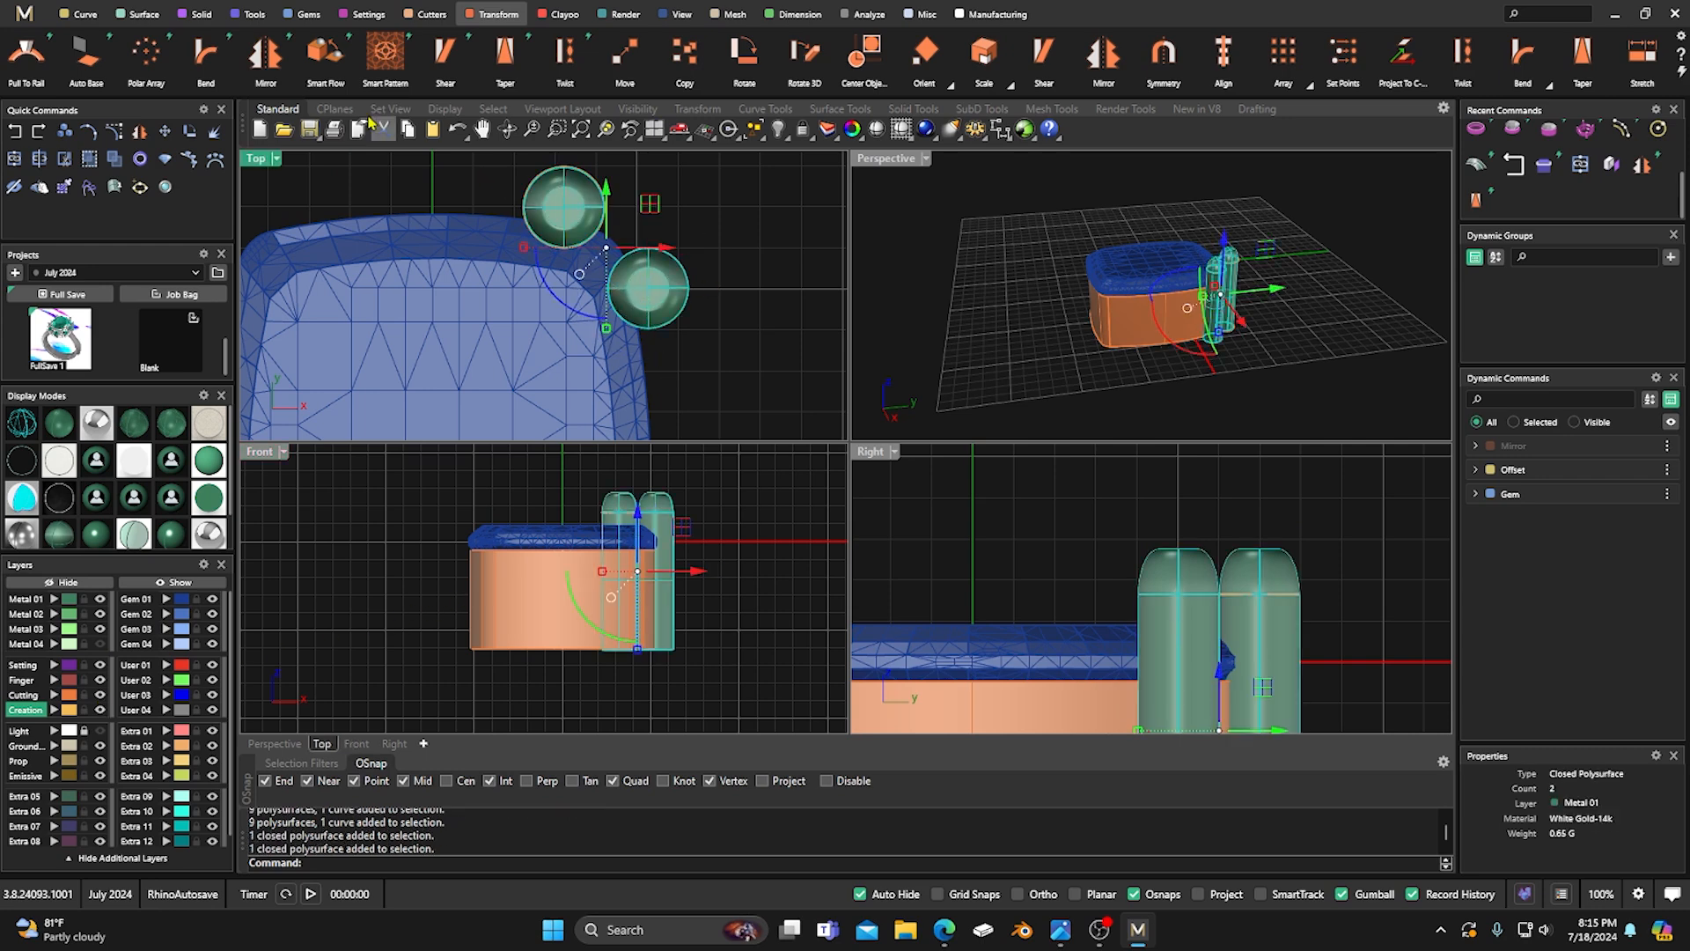
click(265, 54)
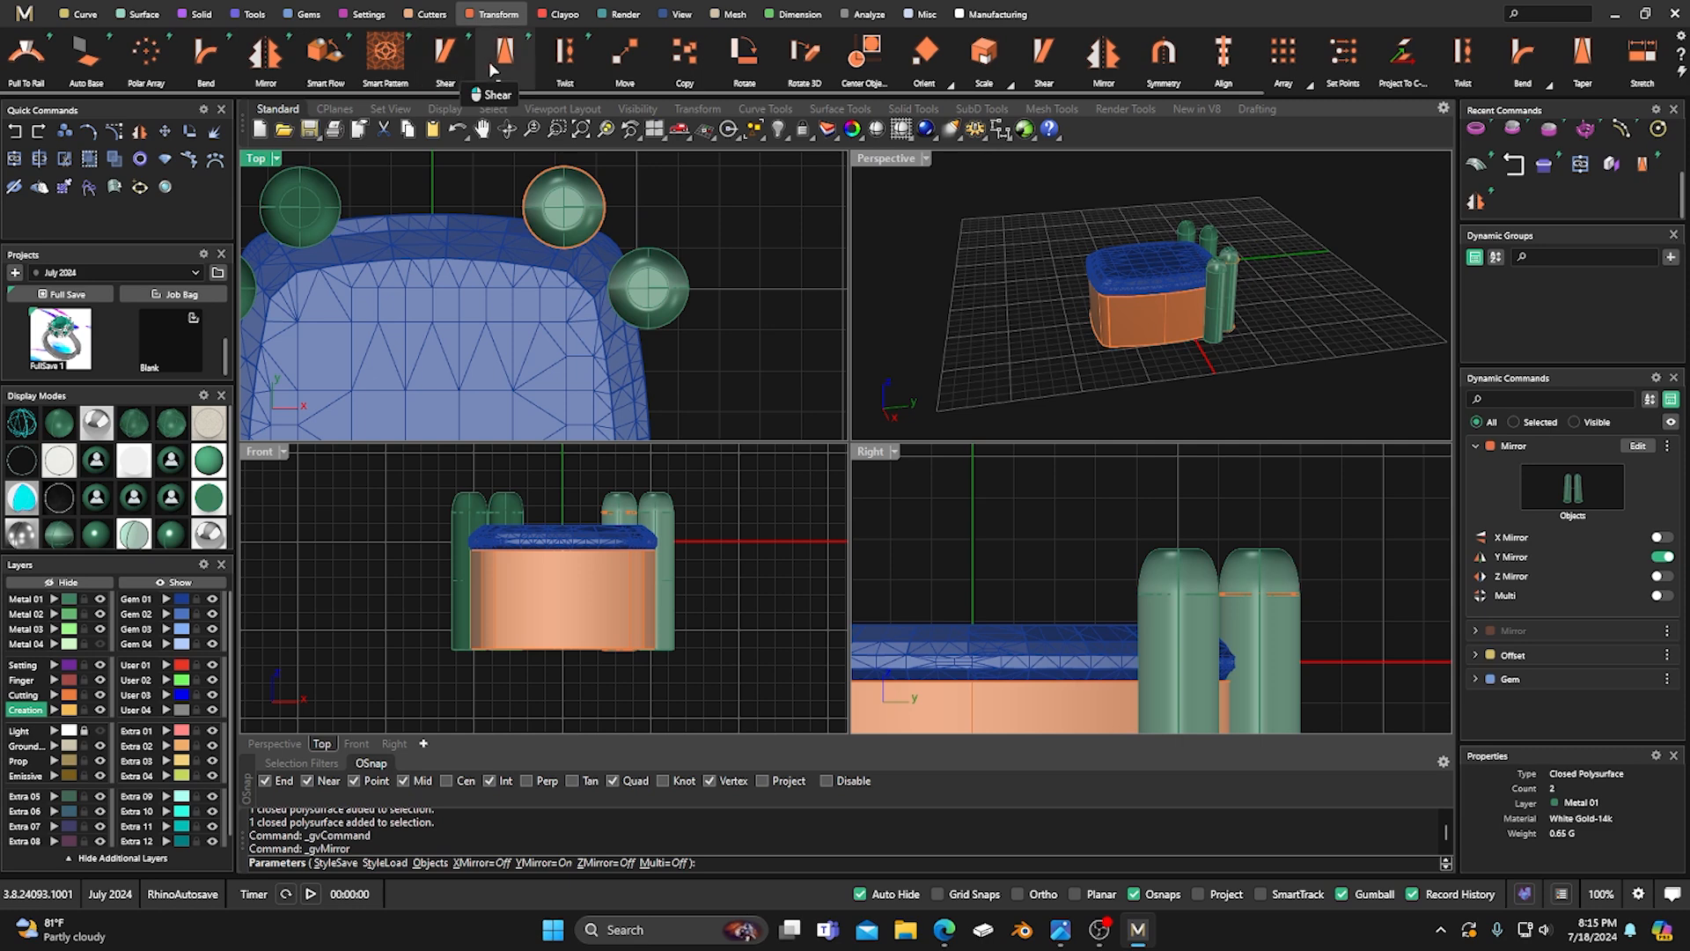
click(1660, 537)
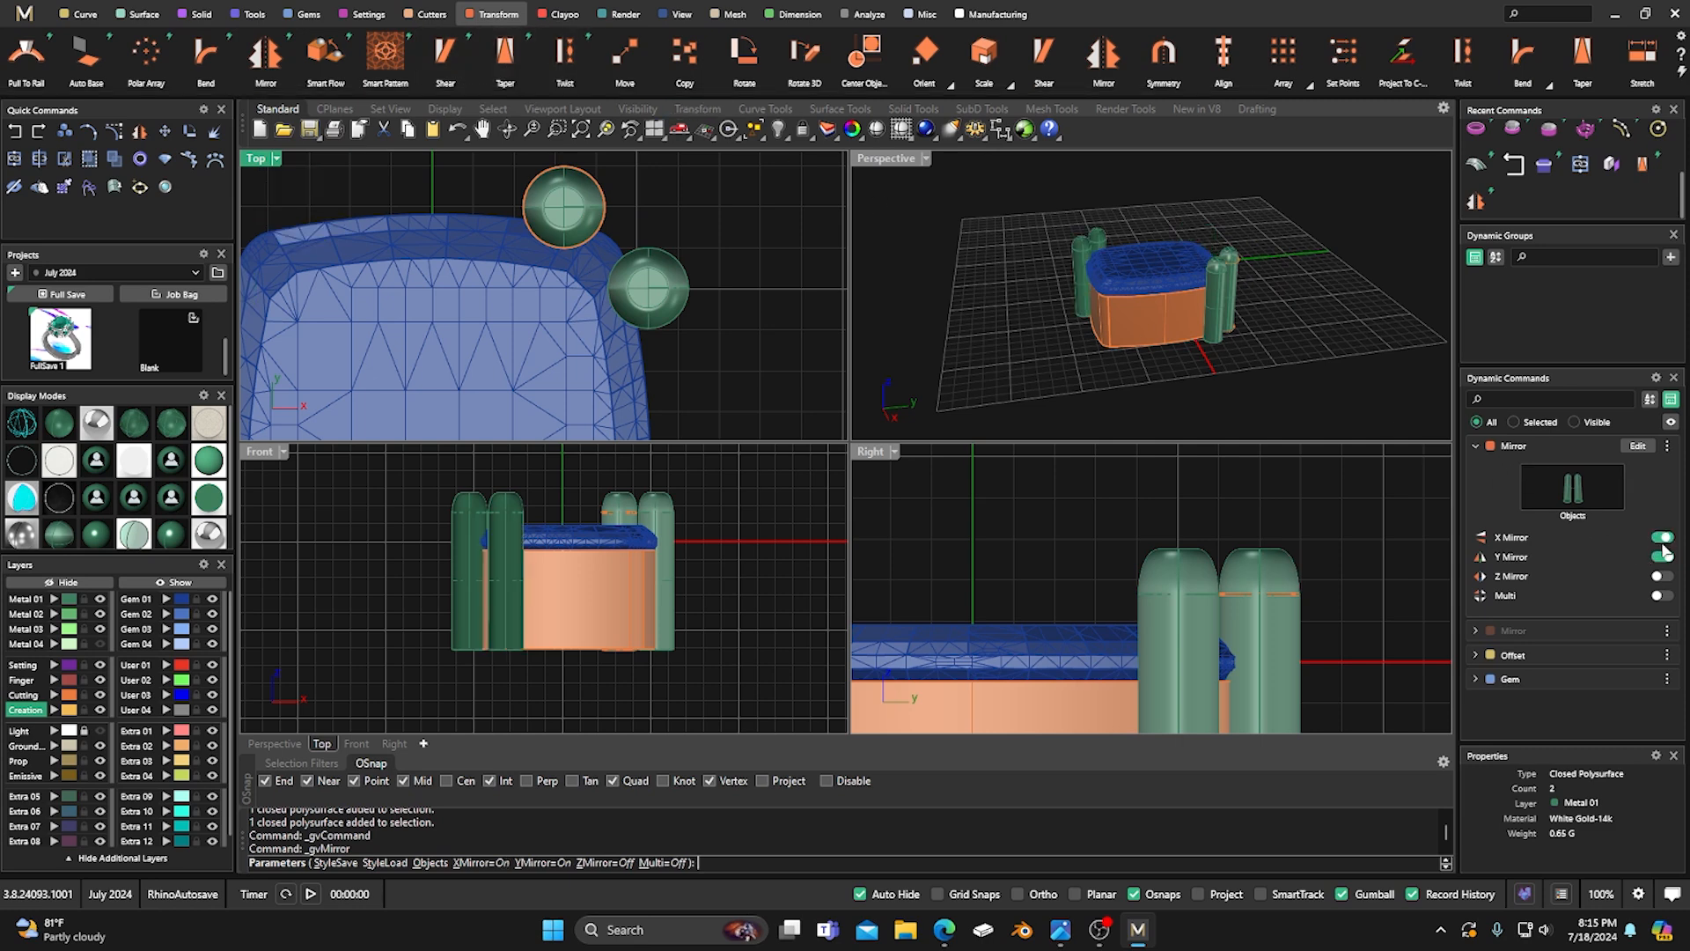
click(1661, 595)
right_click(993, 360)
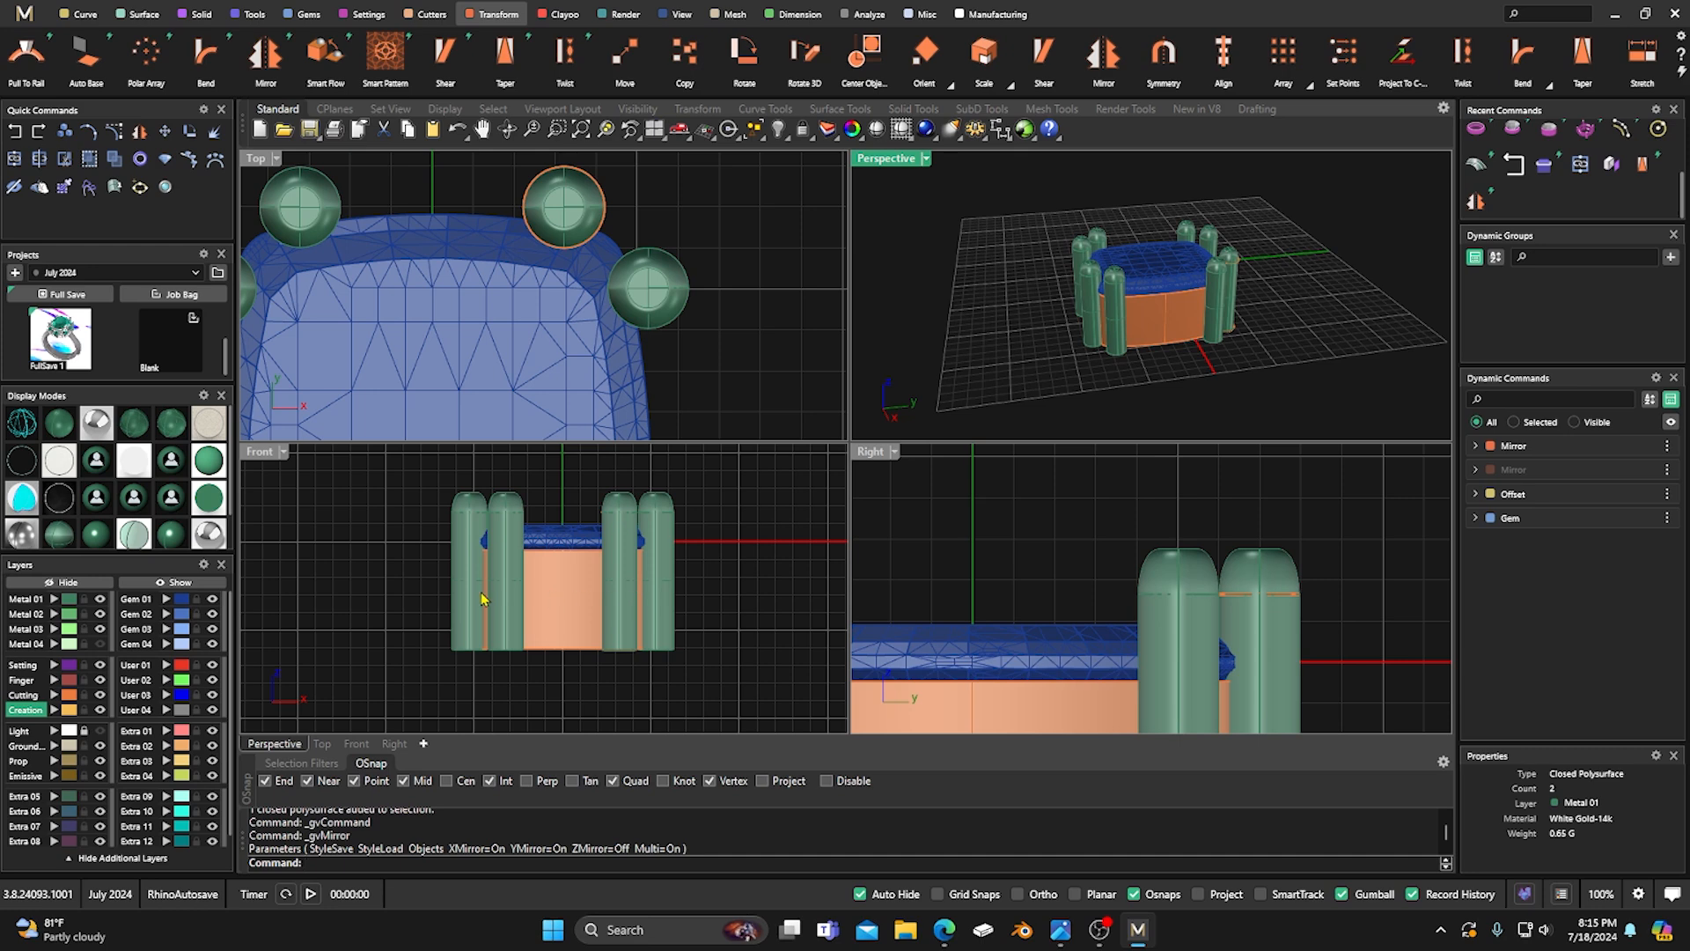
Move the straight wall extrusion beneath the gem to the Metal 02 layer.
shift+click(550, 607)
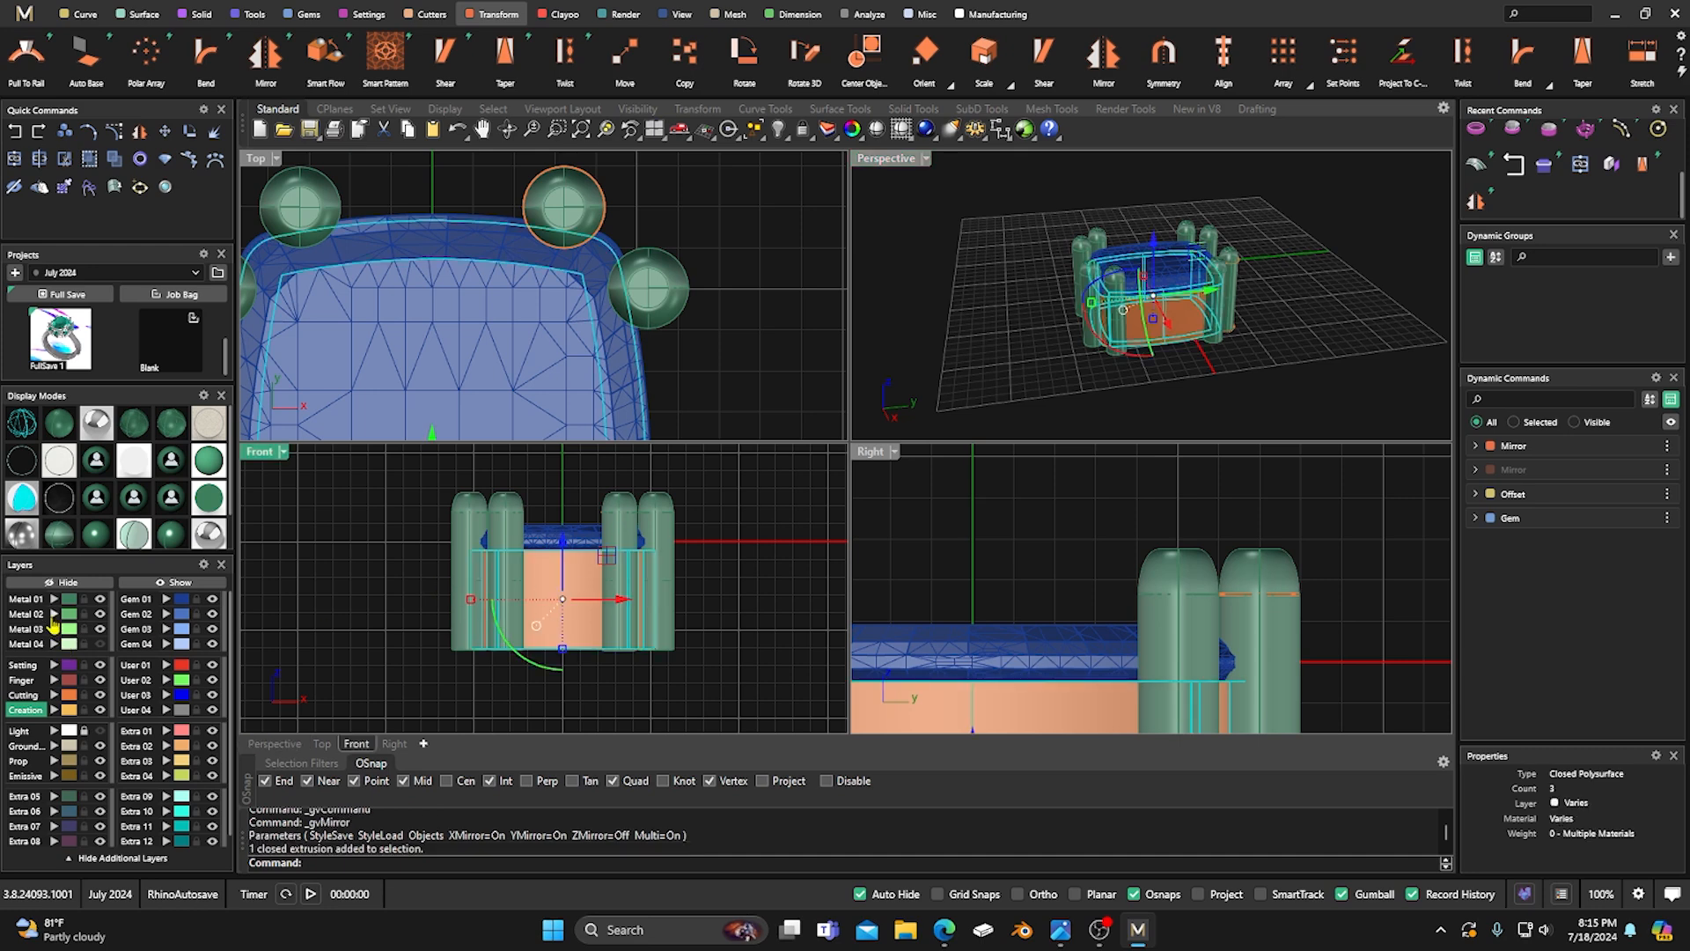
click(53, 615)
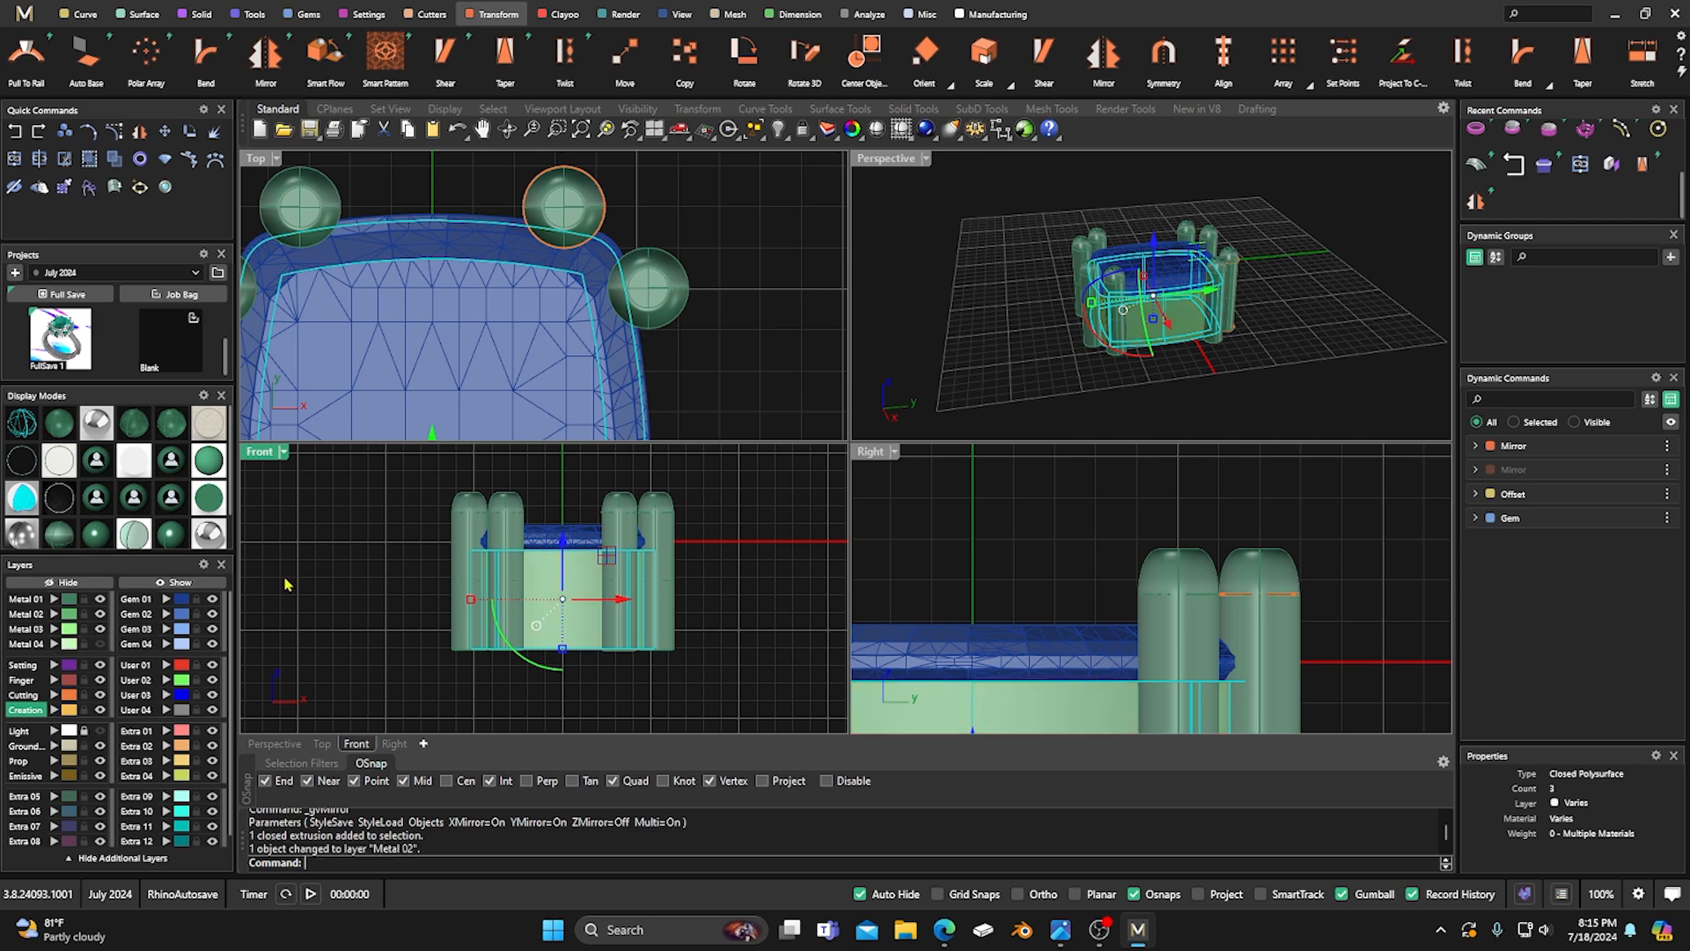
click(299, 583)
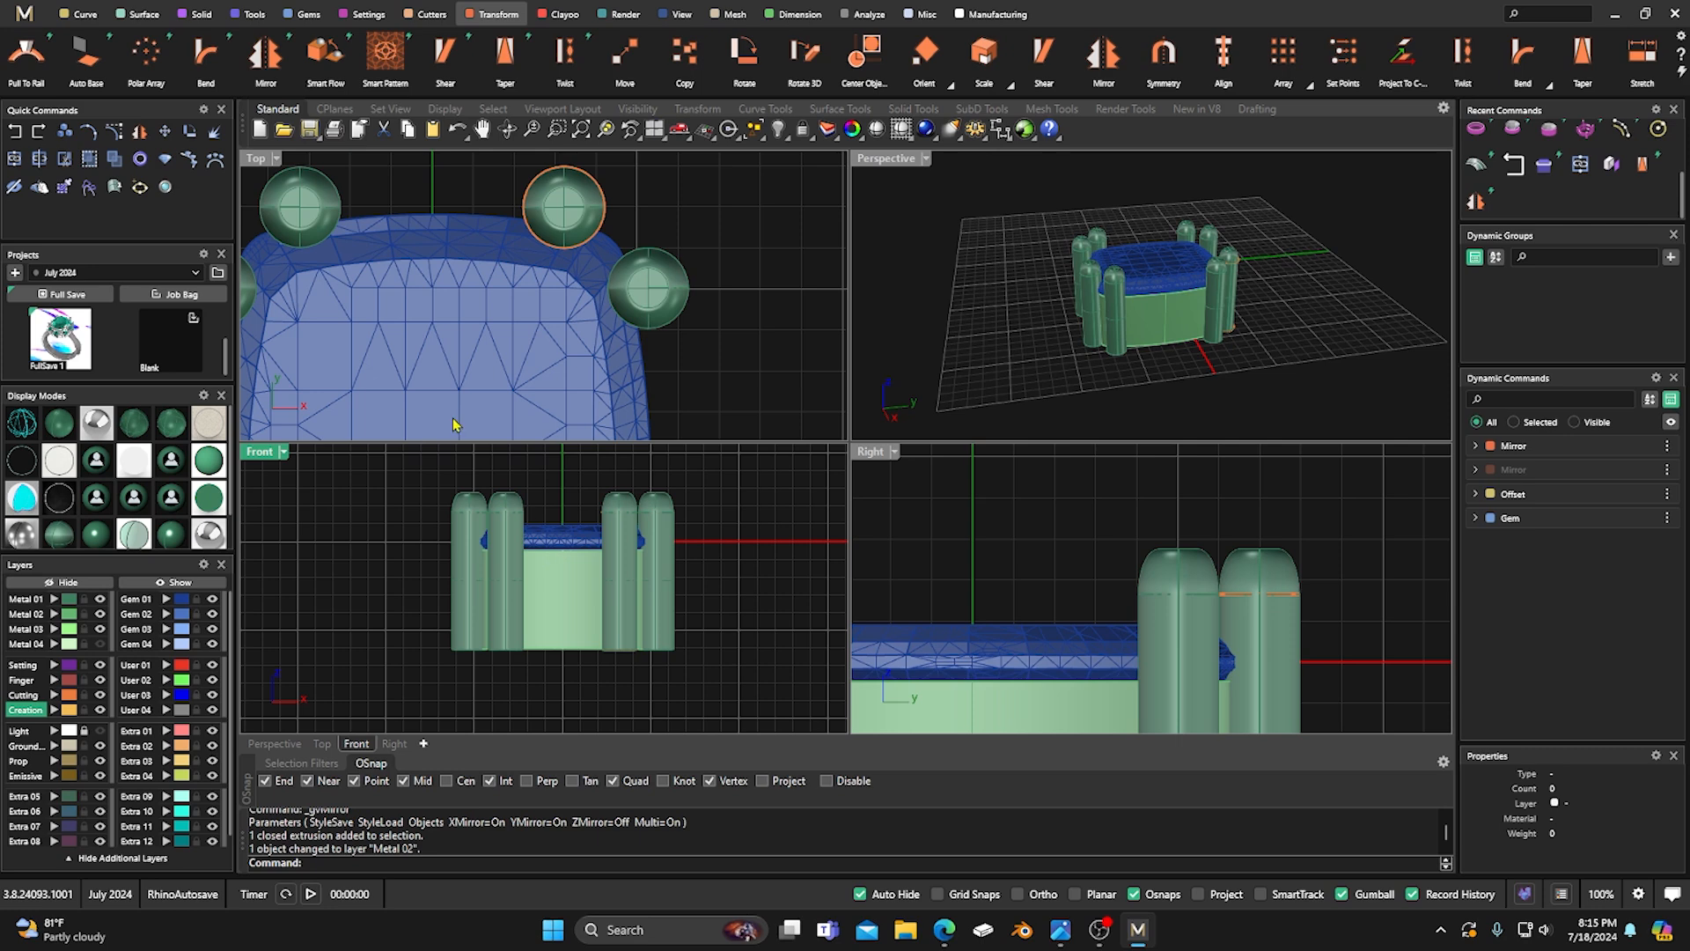
Draw a wide rectangle in the Front view across the middle of the wall, extending past the prongs on both sides.
click(85, 14)
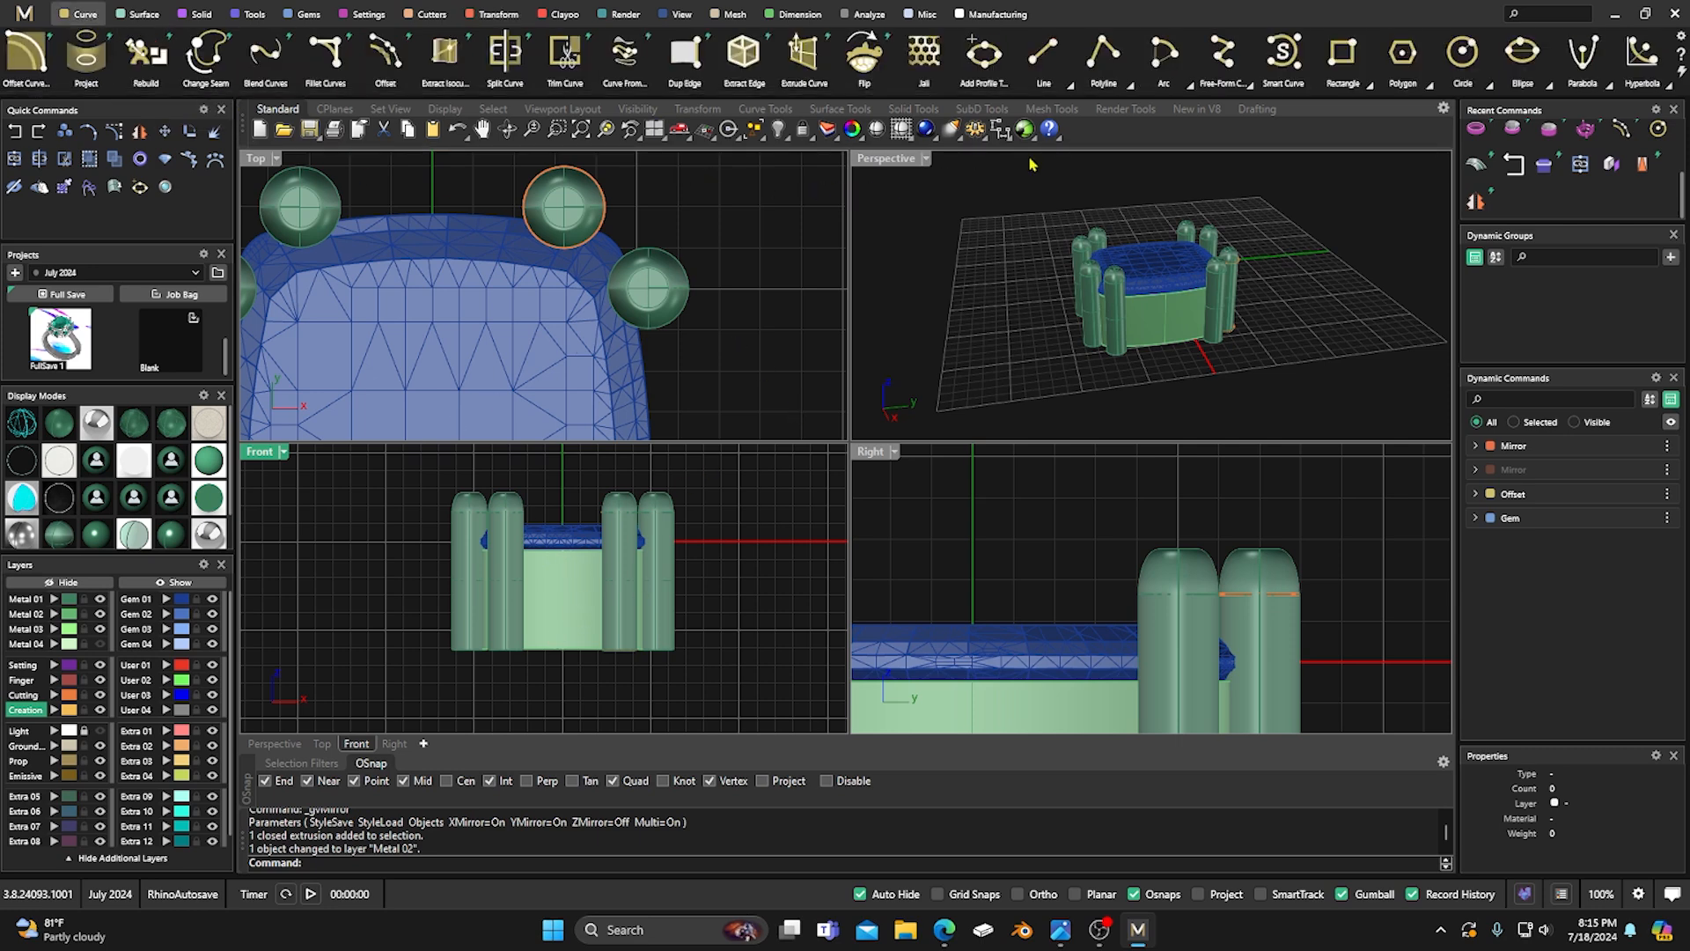
click(1344, 55)
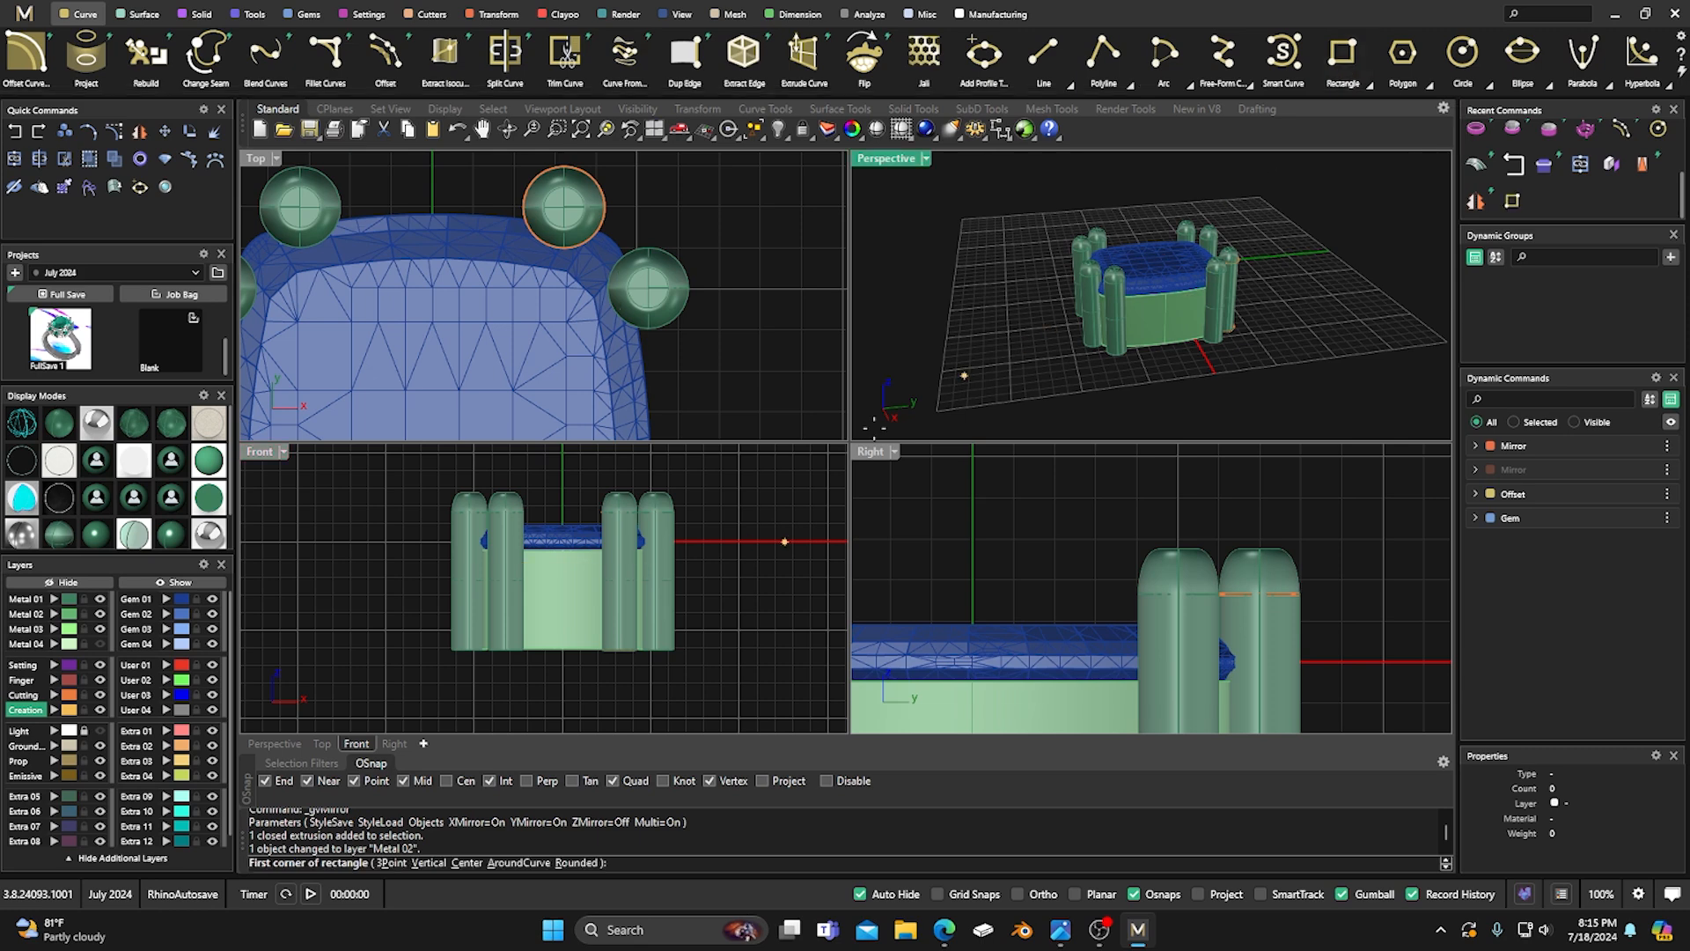
click(420, 569)
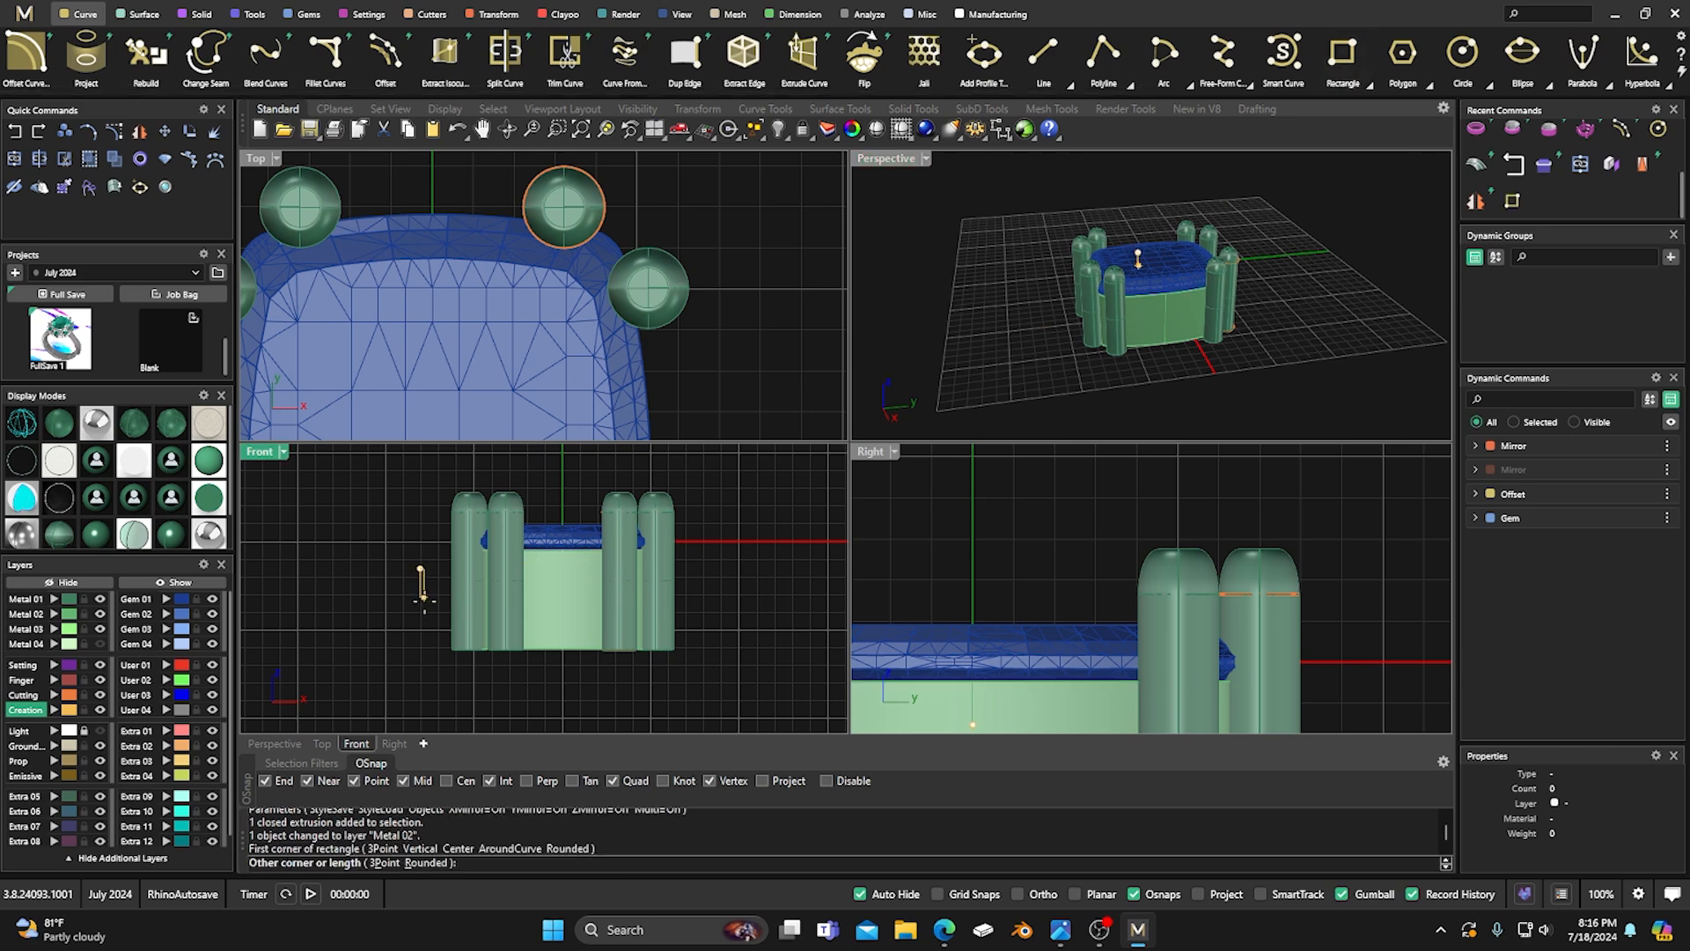
click(717, 616)
scroll(491, 576, up, 3)
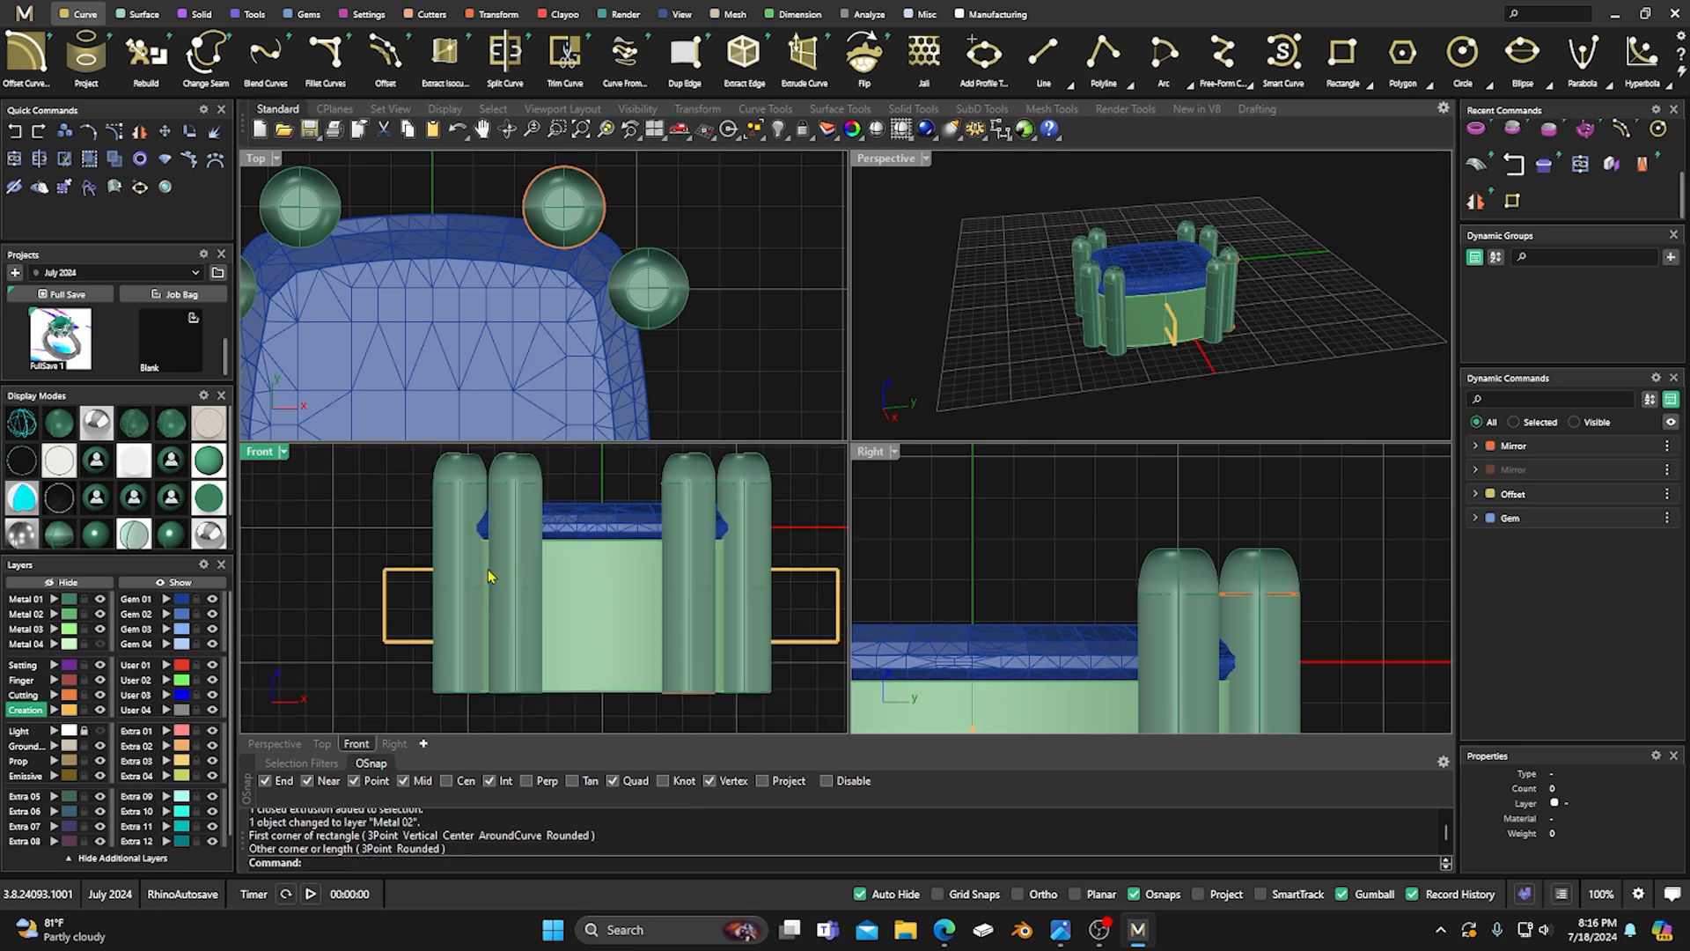
Reduce the rectangle's height slightly and lower it a little on the wall.
click(412, 577)
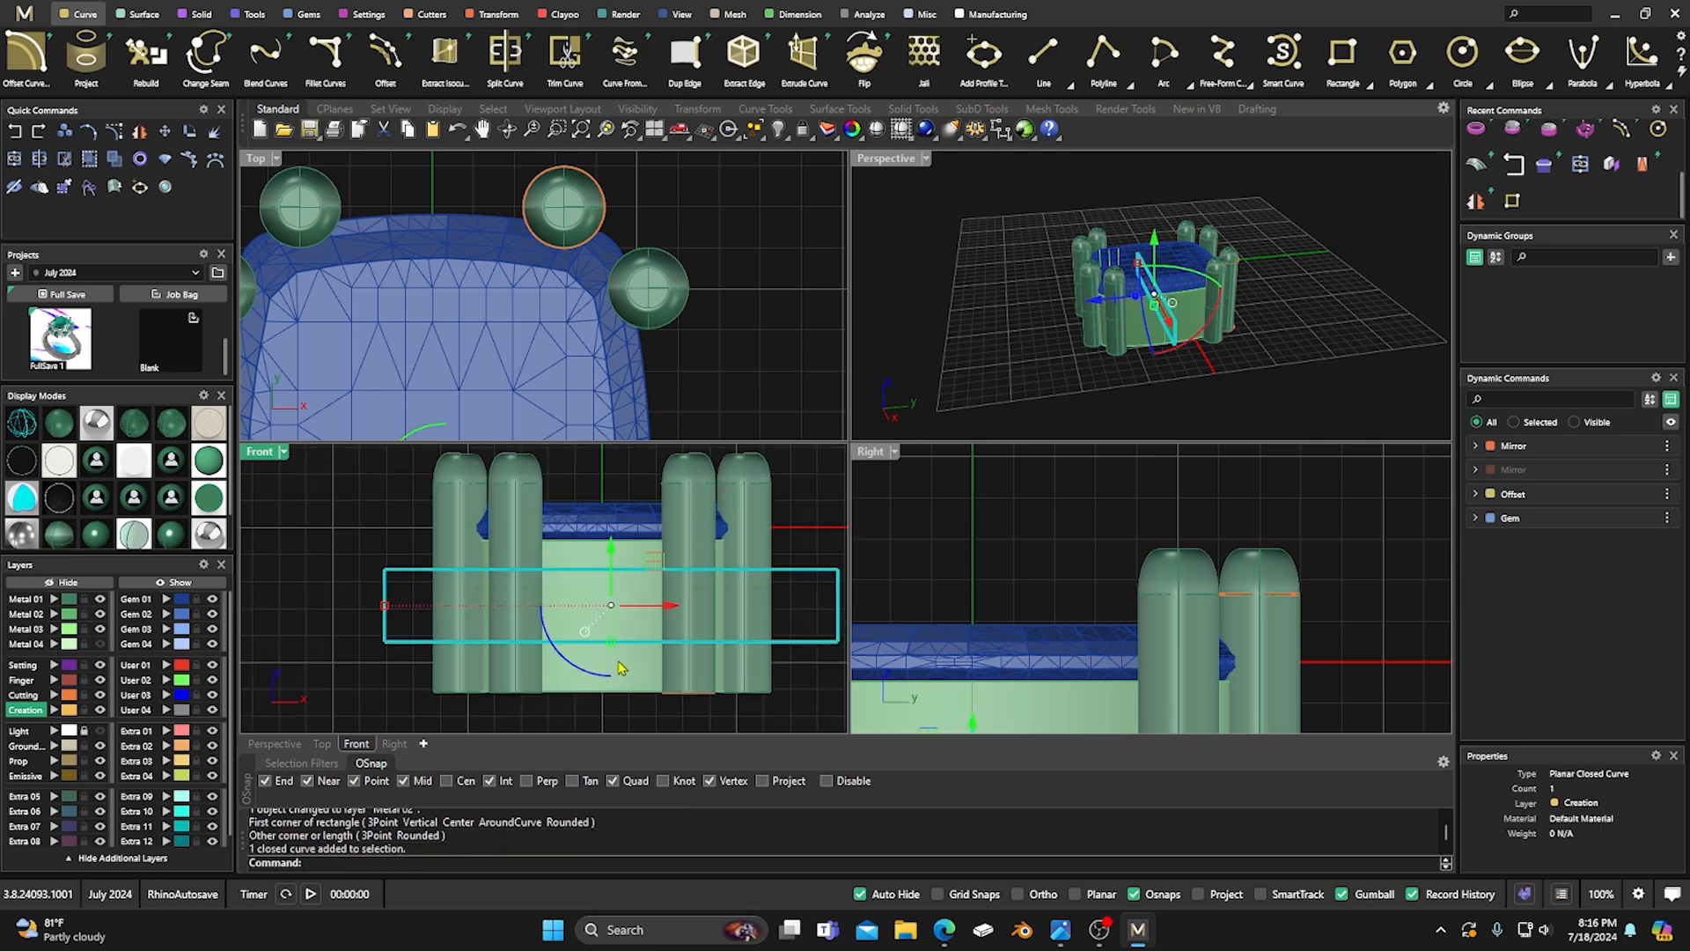
drag(612, 645, 613, 643)
drag(610, 552, 608, 557)
click(362, 496)
Make an in-place copy of the rectangle.
scroll(759, 273, down, 5)
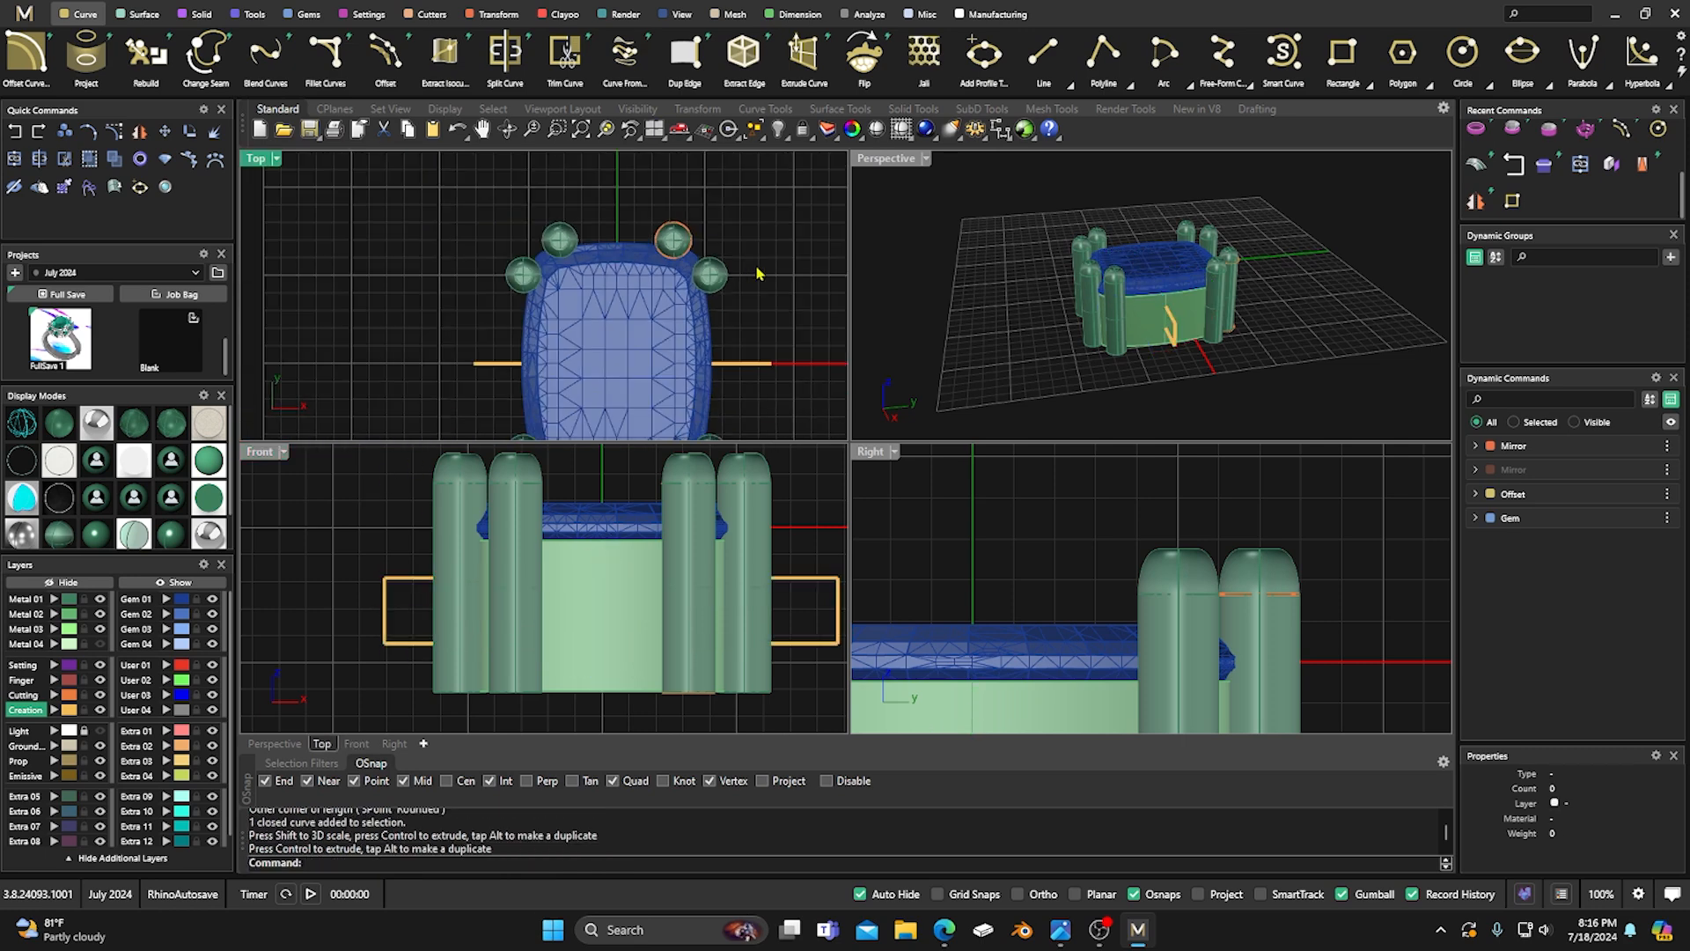
click(741, 366)
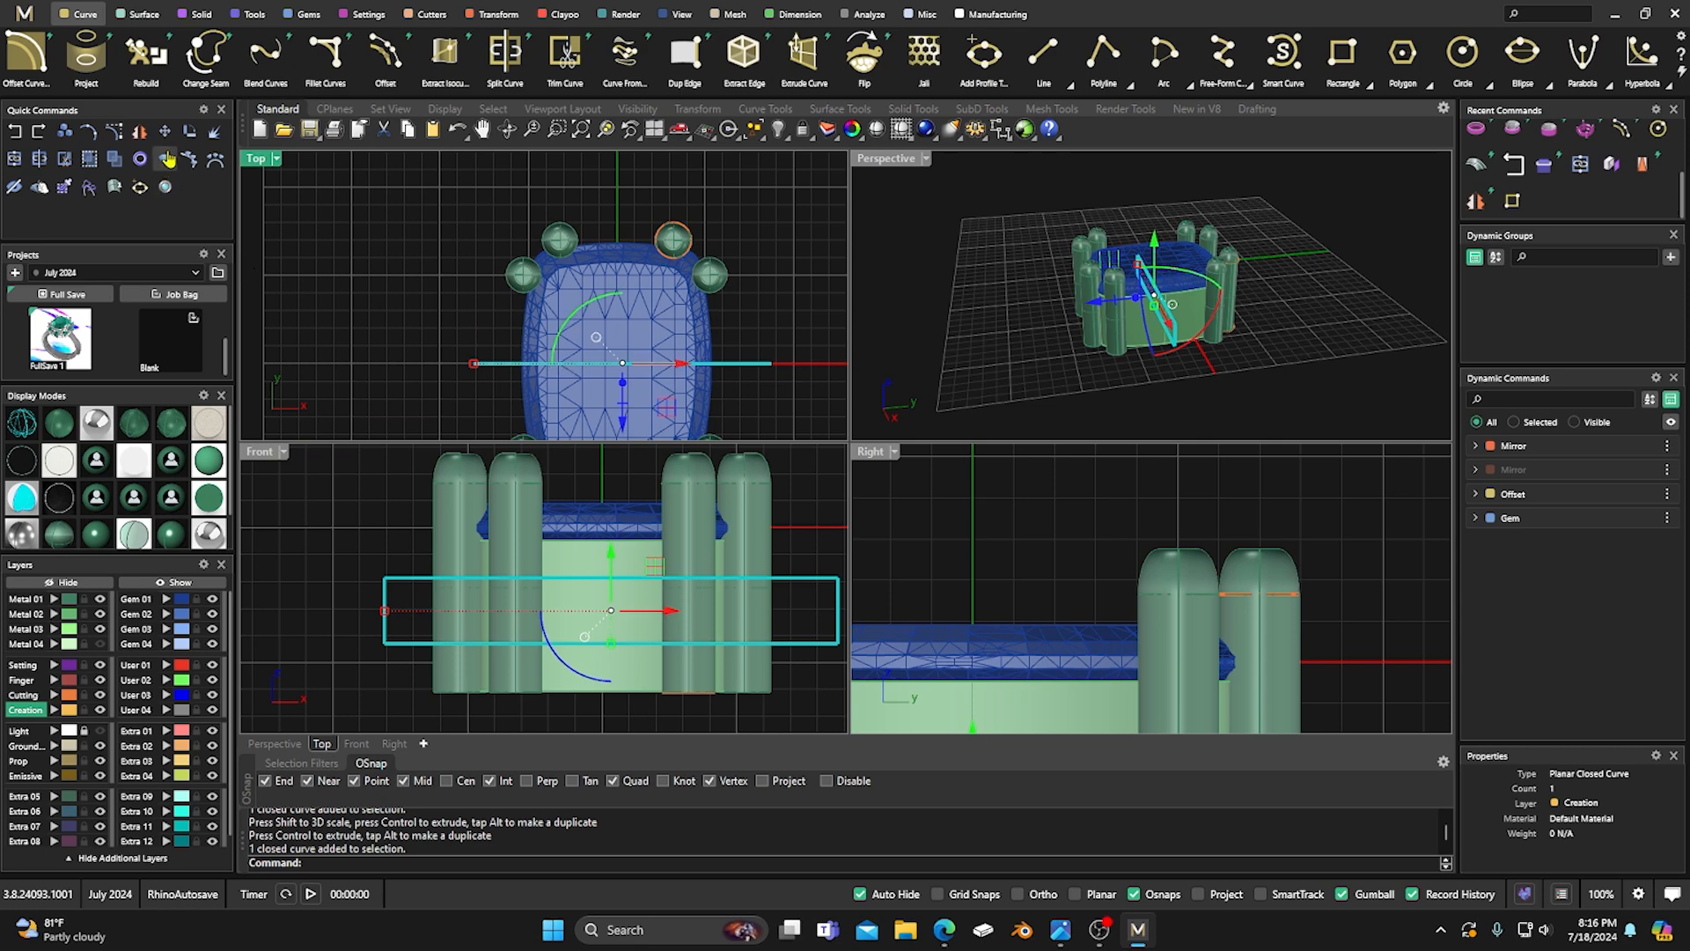
click(65, 133)
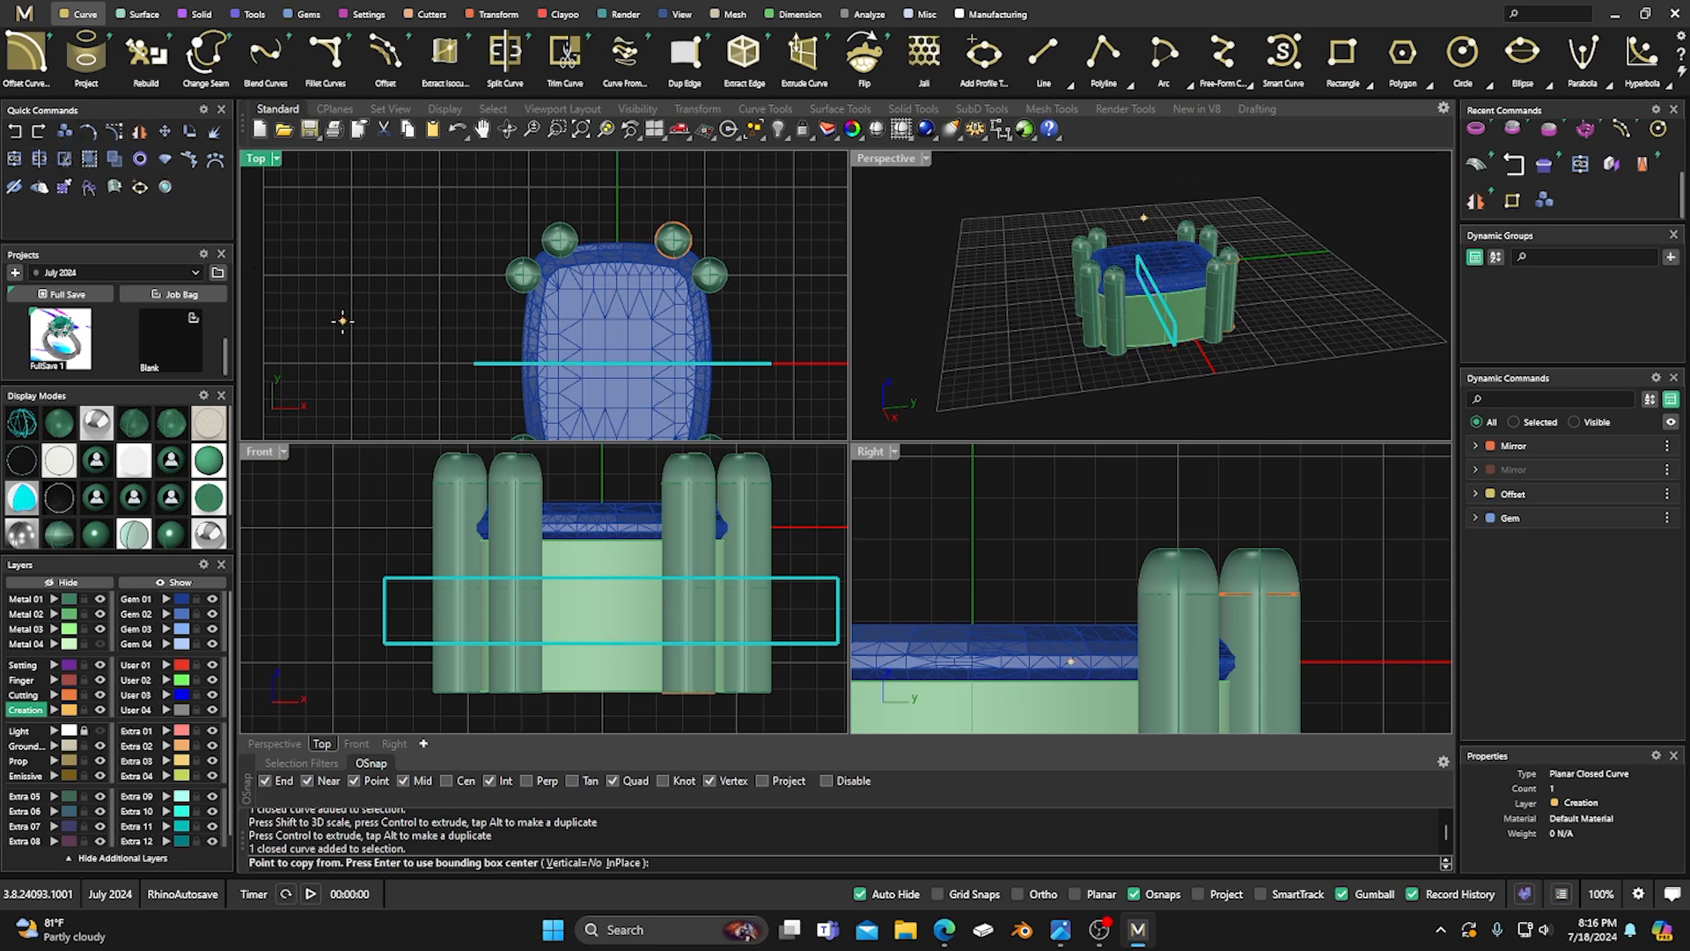
click(627, 862)
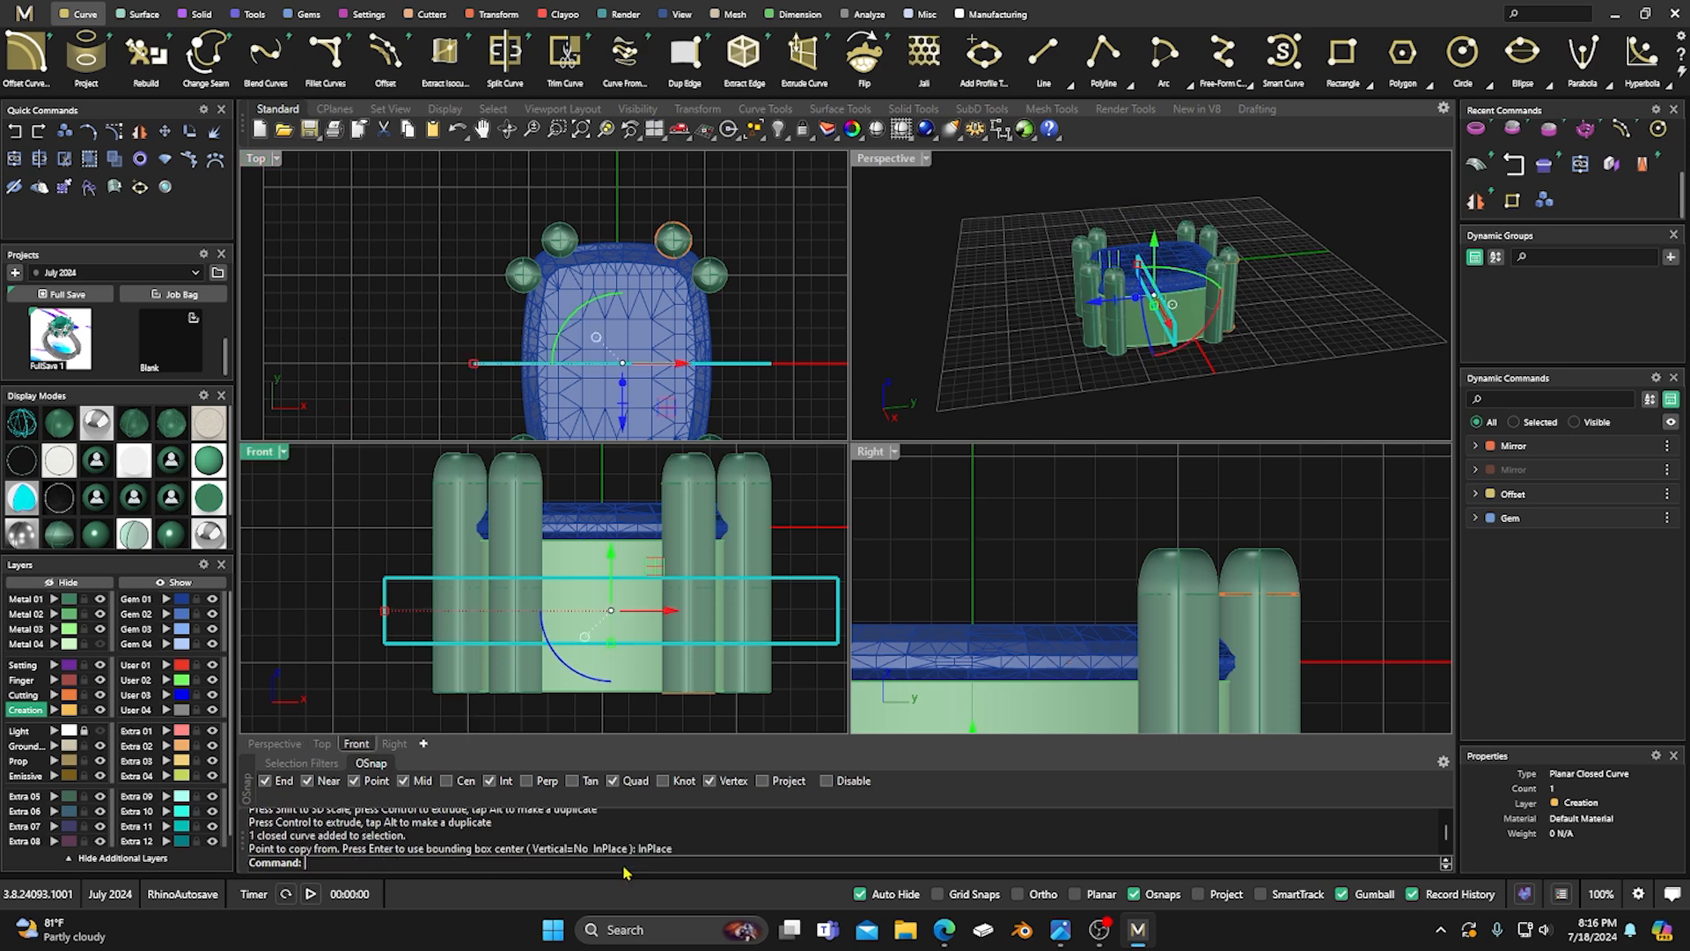
Try to move one of the overlapping rectangles along the gem's length in the Top view, undoing each attempt.
click(354, 345)
click(493, 374)
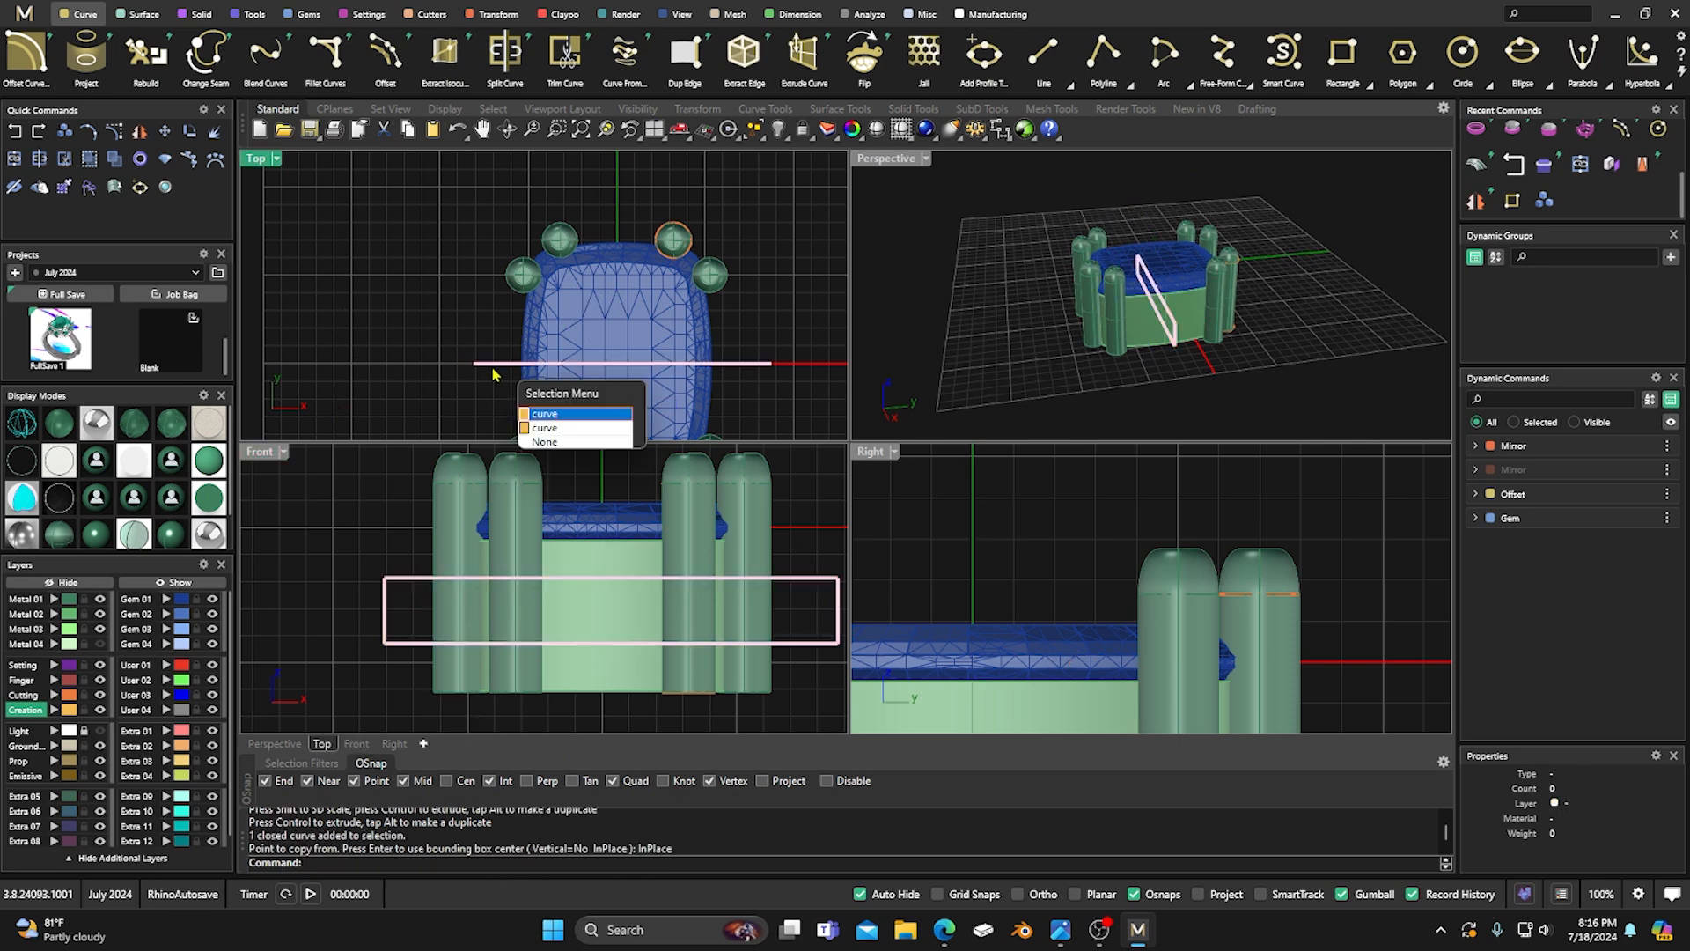
click(536, 416)
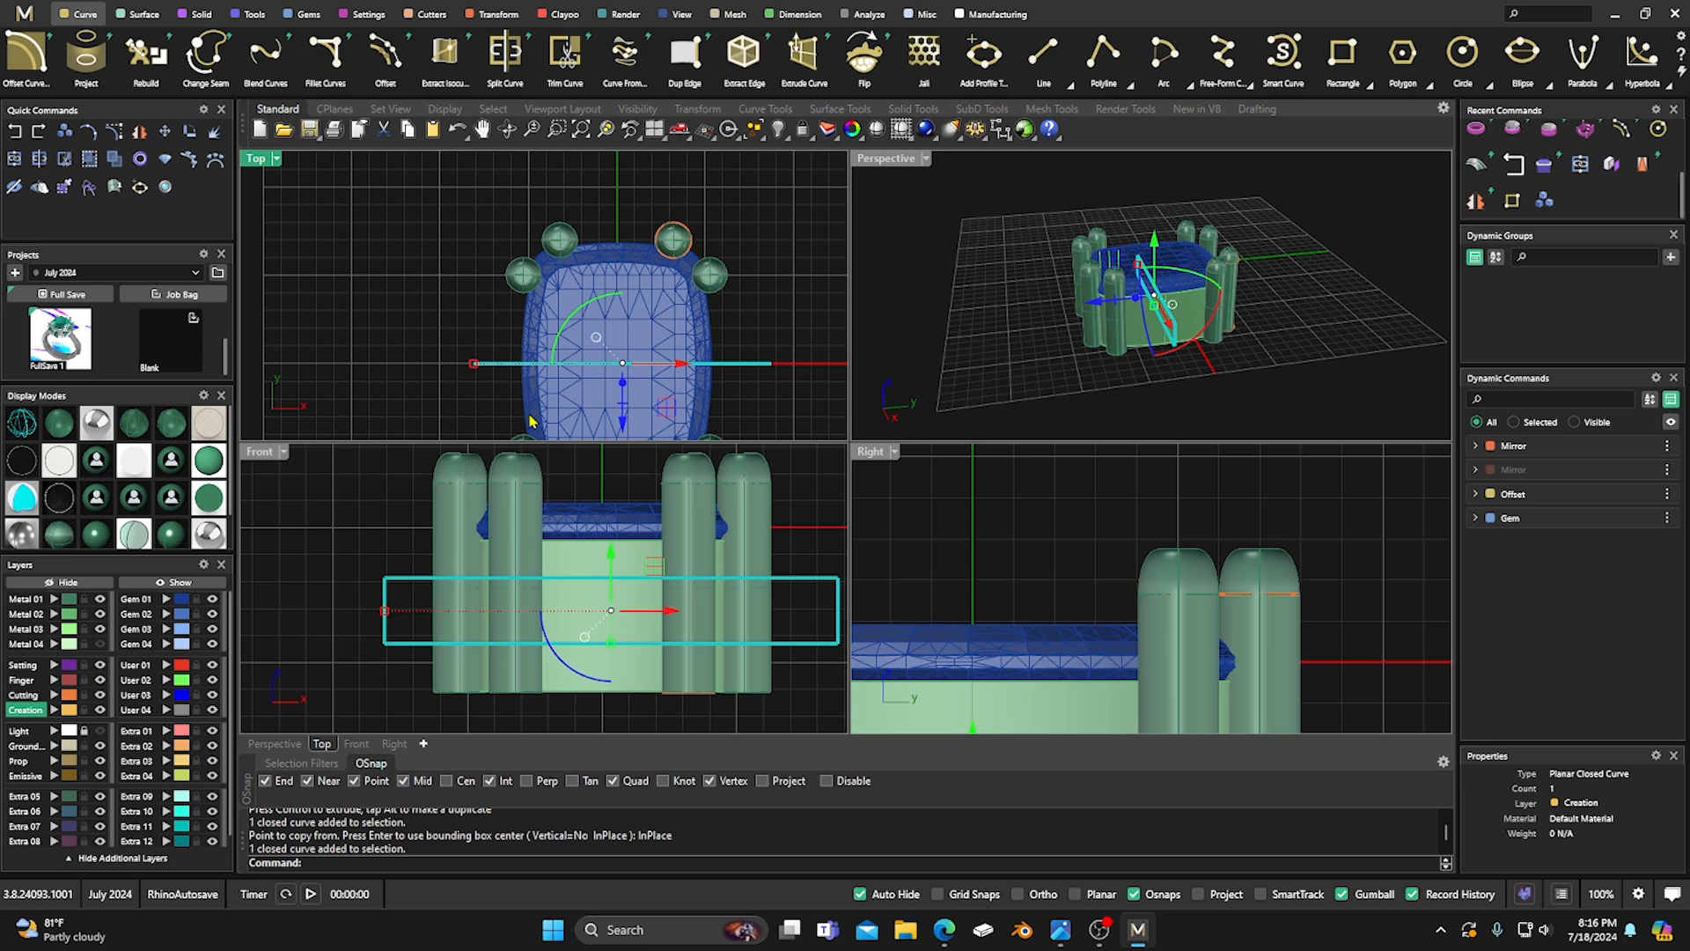
drag(622, 425, 609, 420)
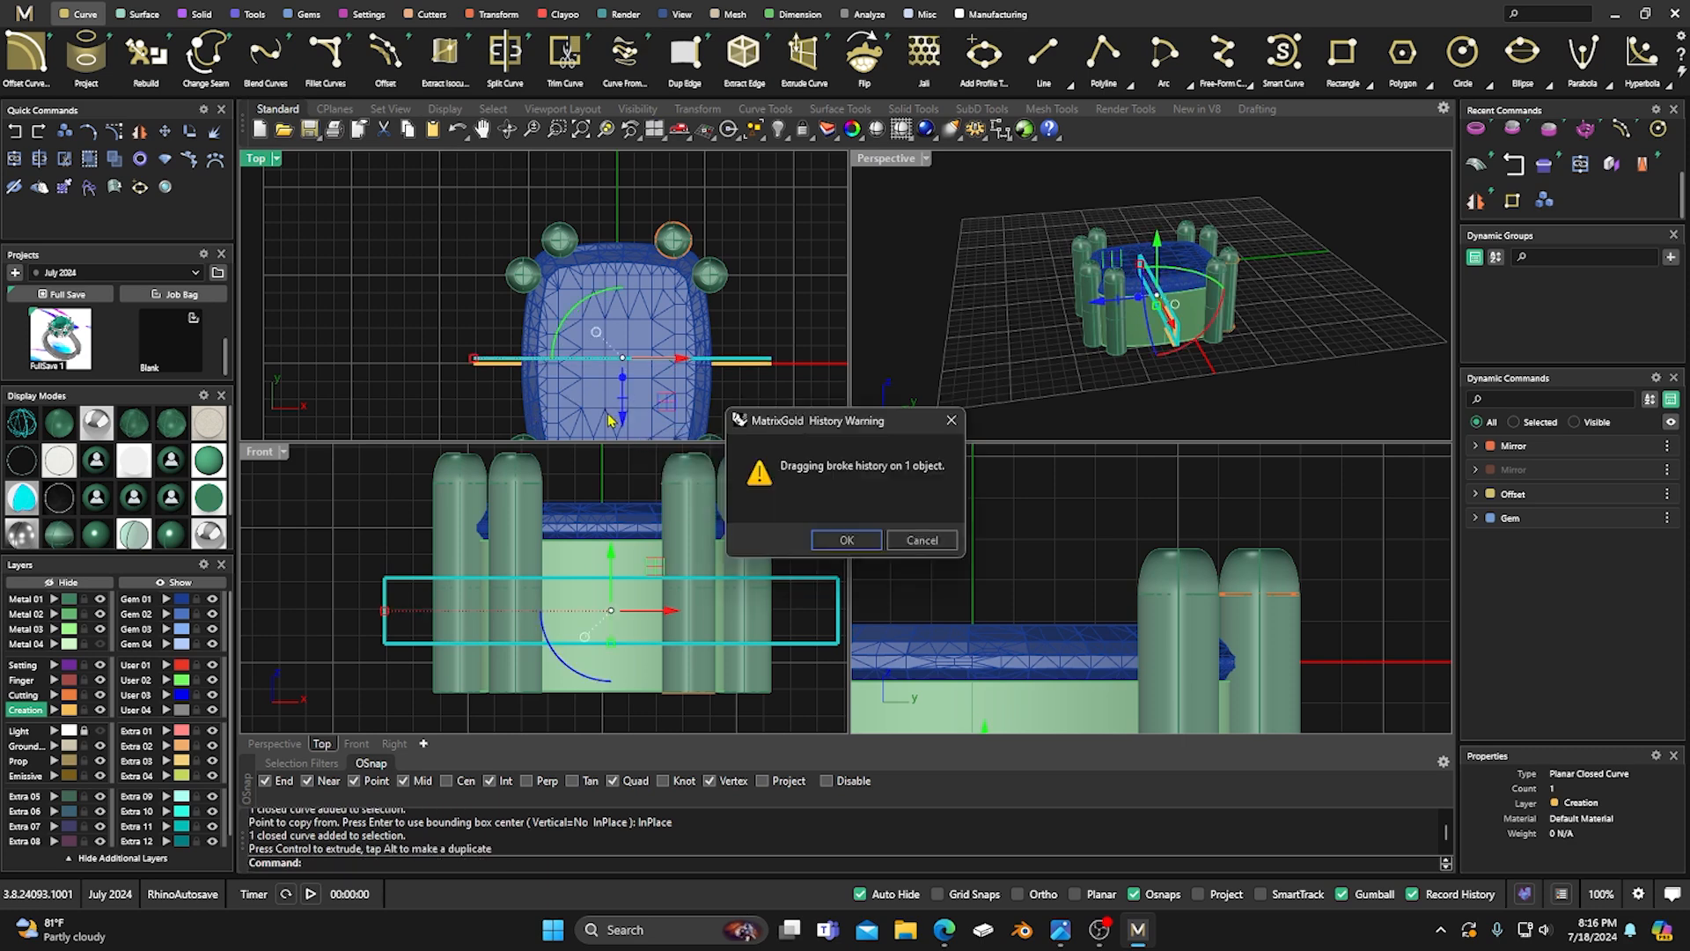
click(846, 539)
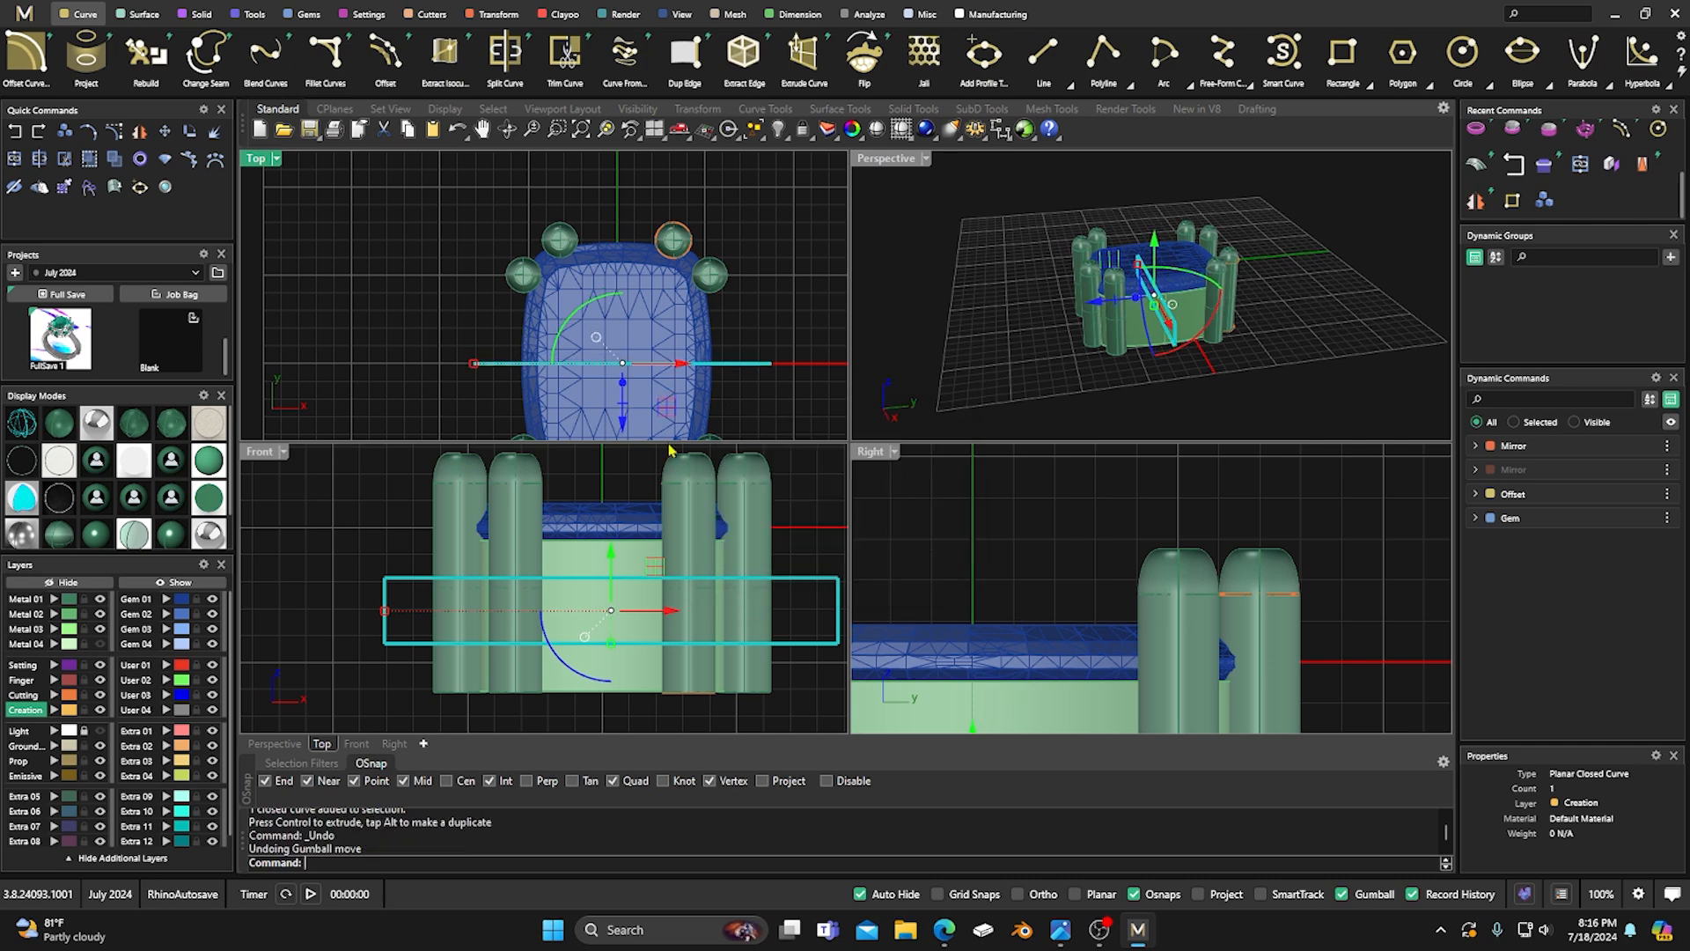
click(621, 415)
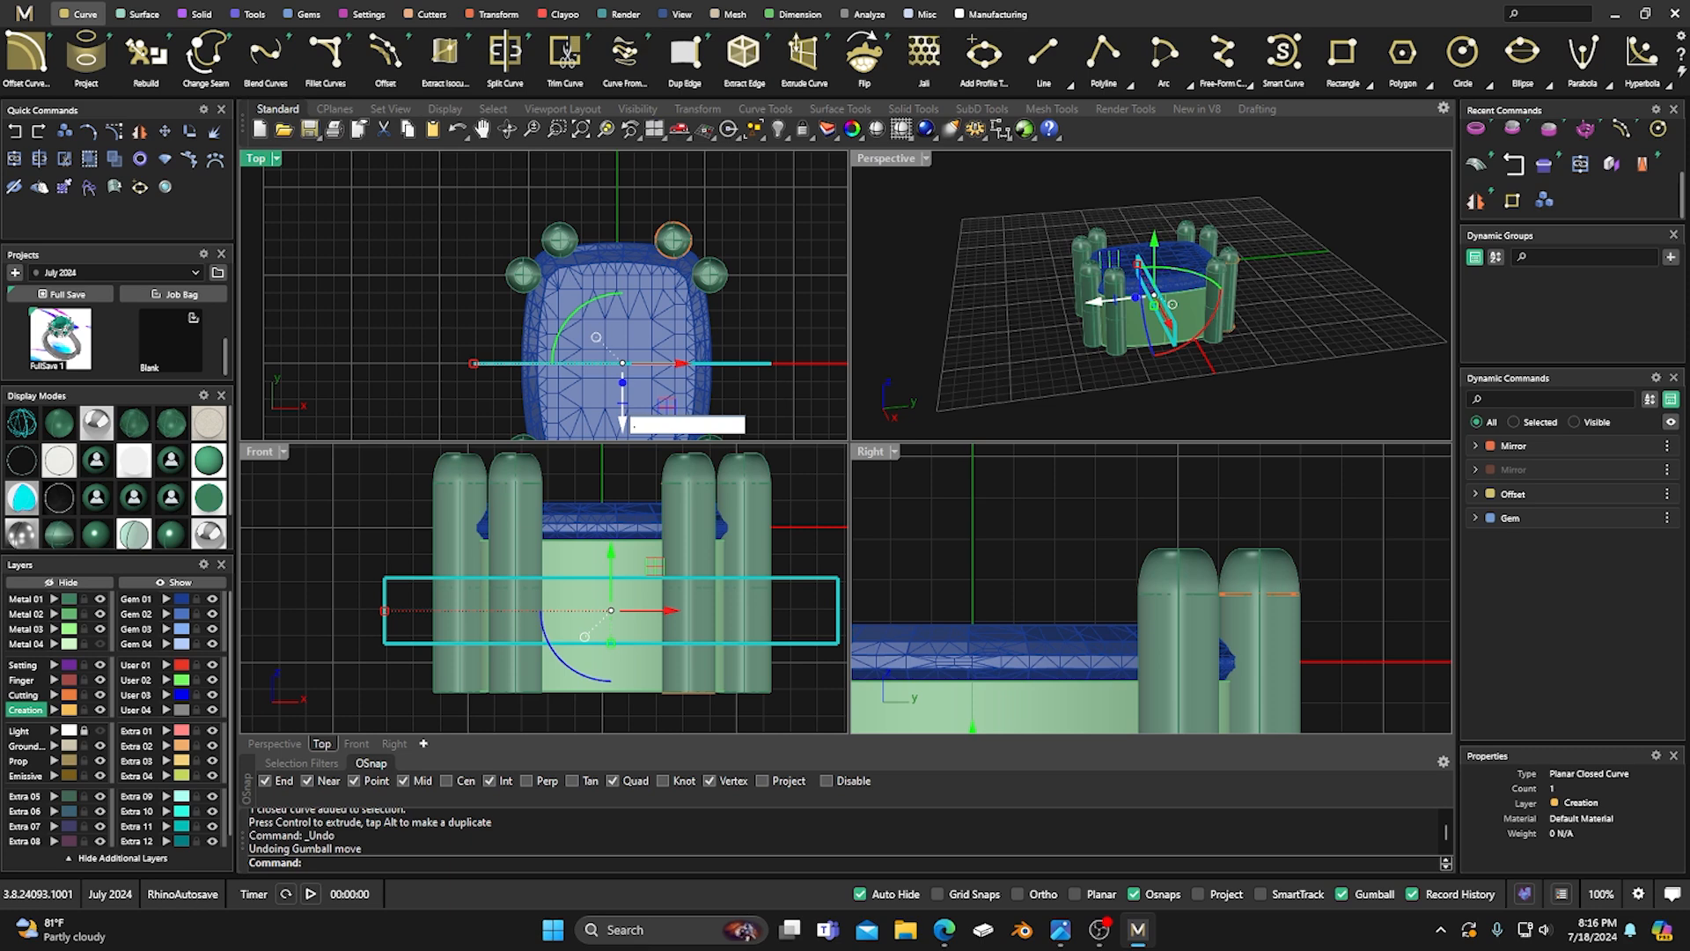
key(Return)
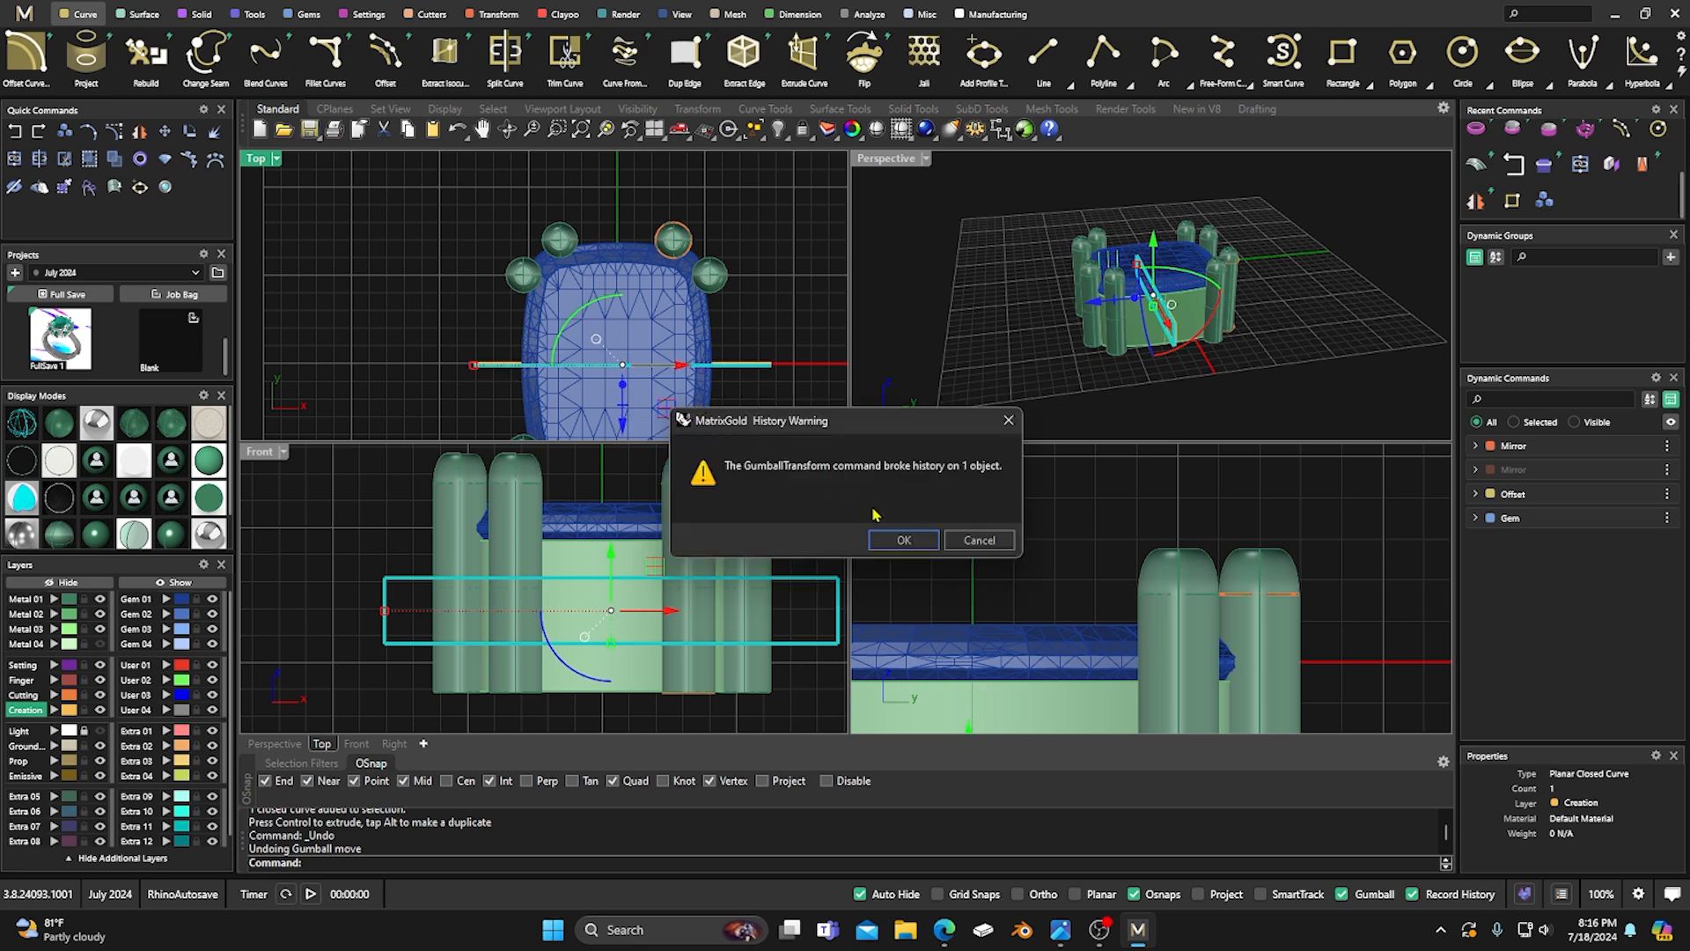
click(975, 544)
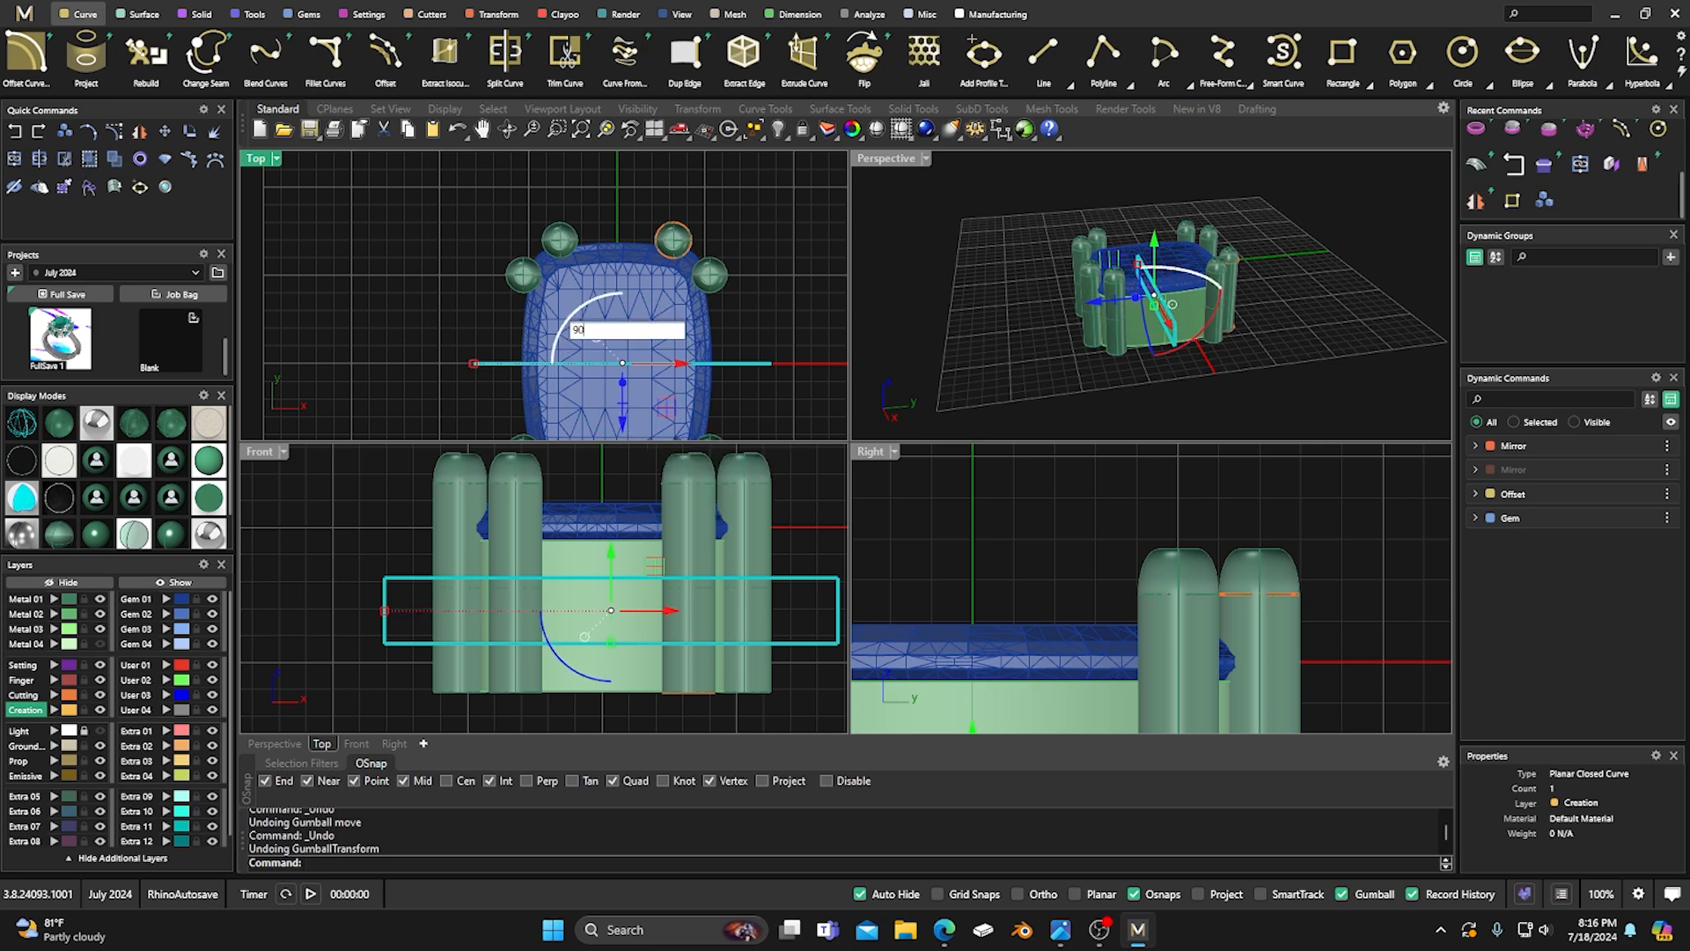
Try rotating the selected rectangle 90 degrees, cancel the rotation, and undo and redo the in-place copy.
key(Return)
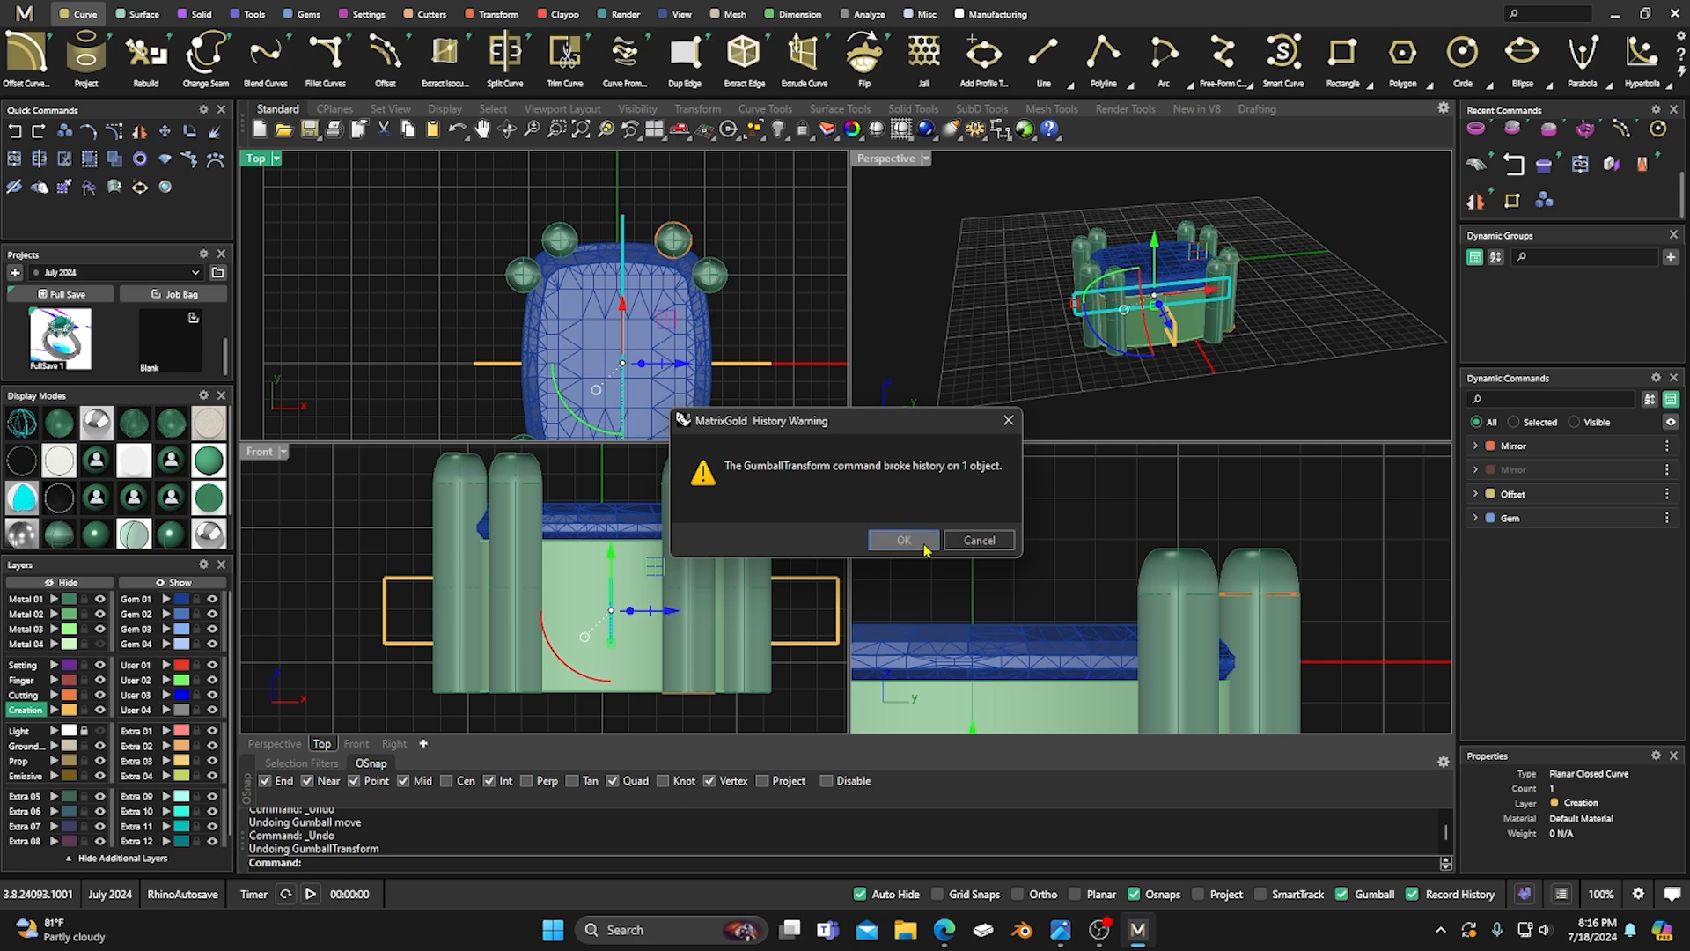
click(979, 544)
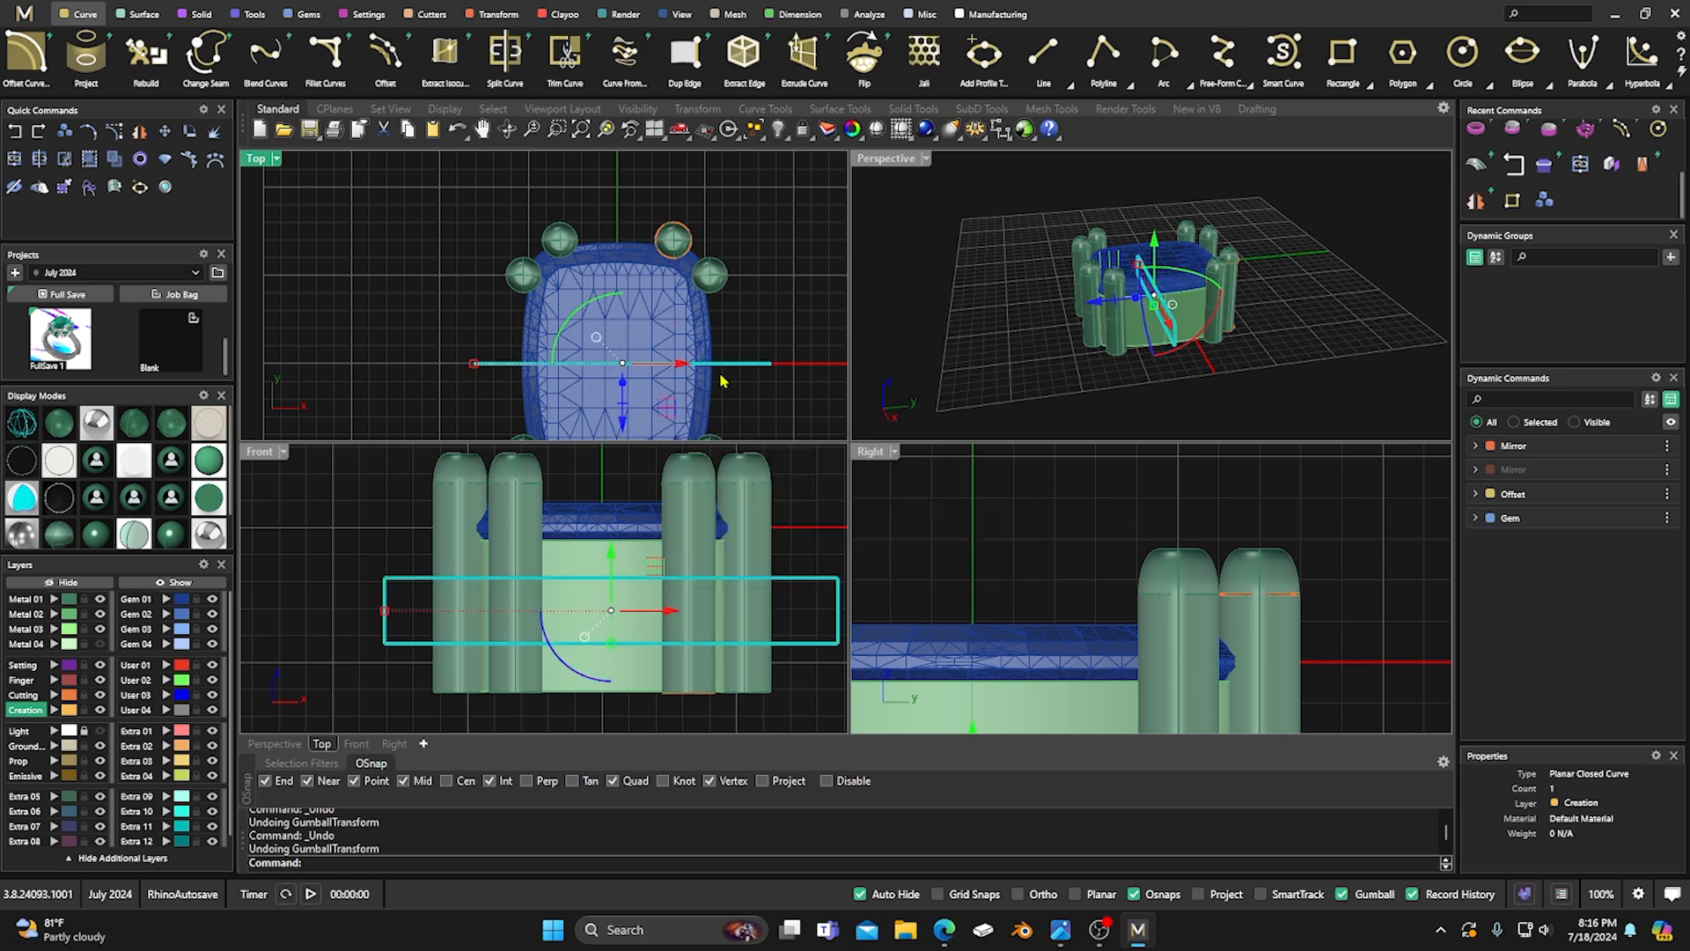
click(17, 134)
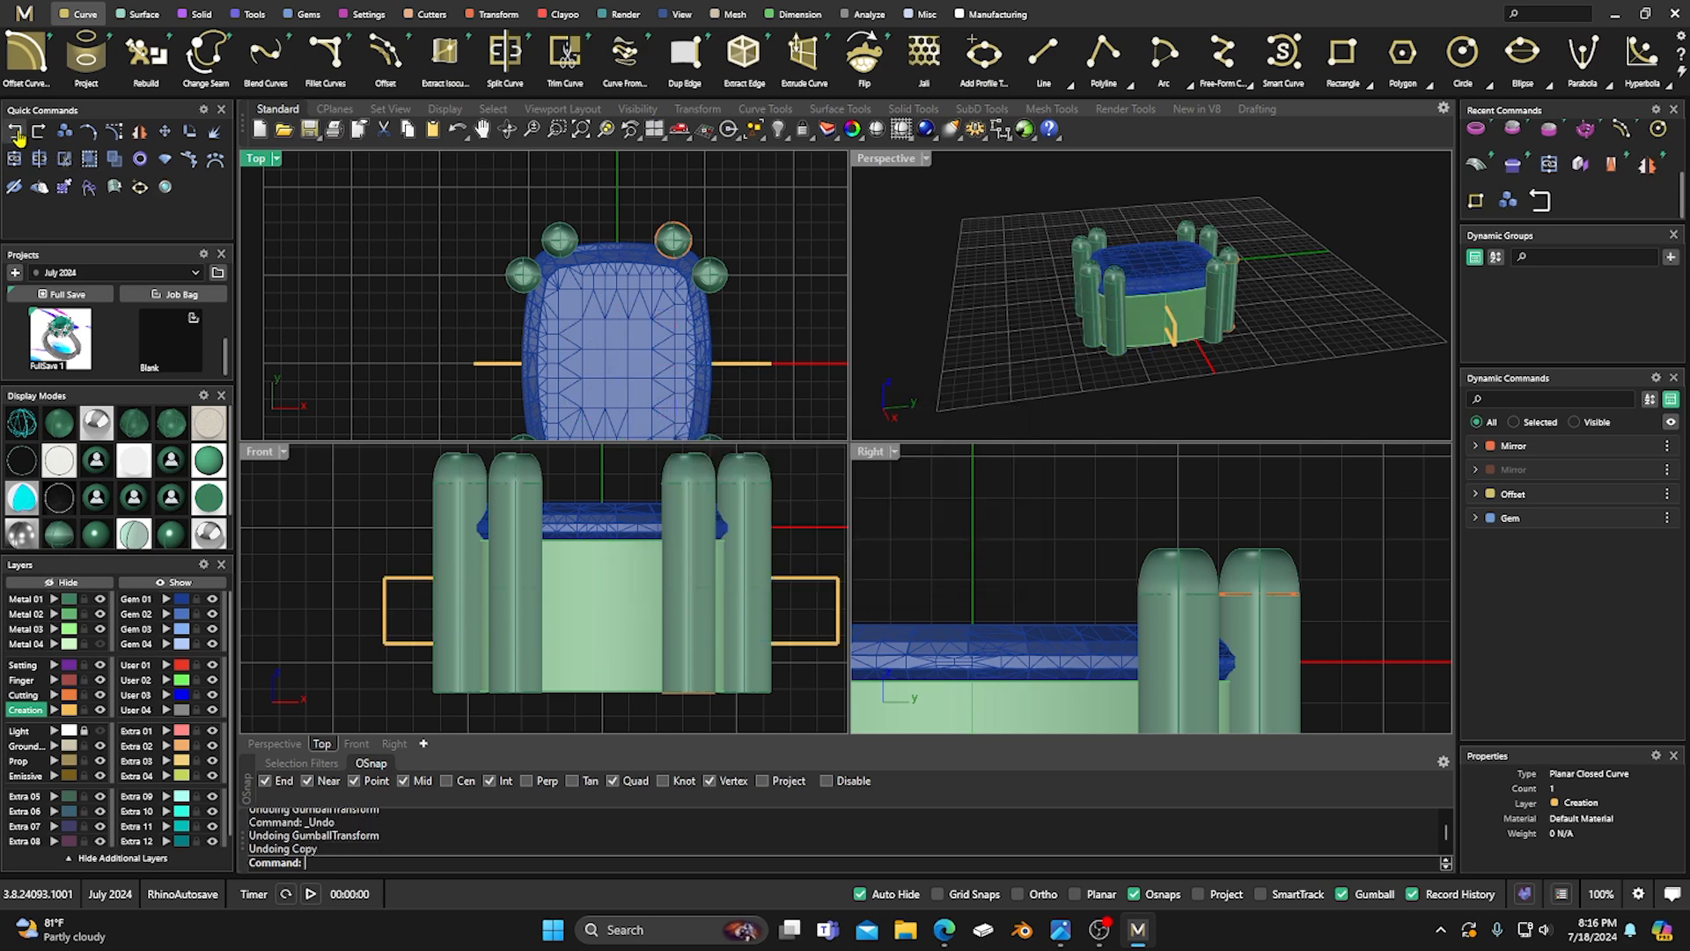
click(37, 131)
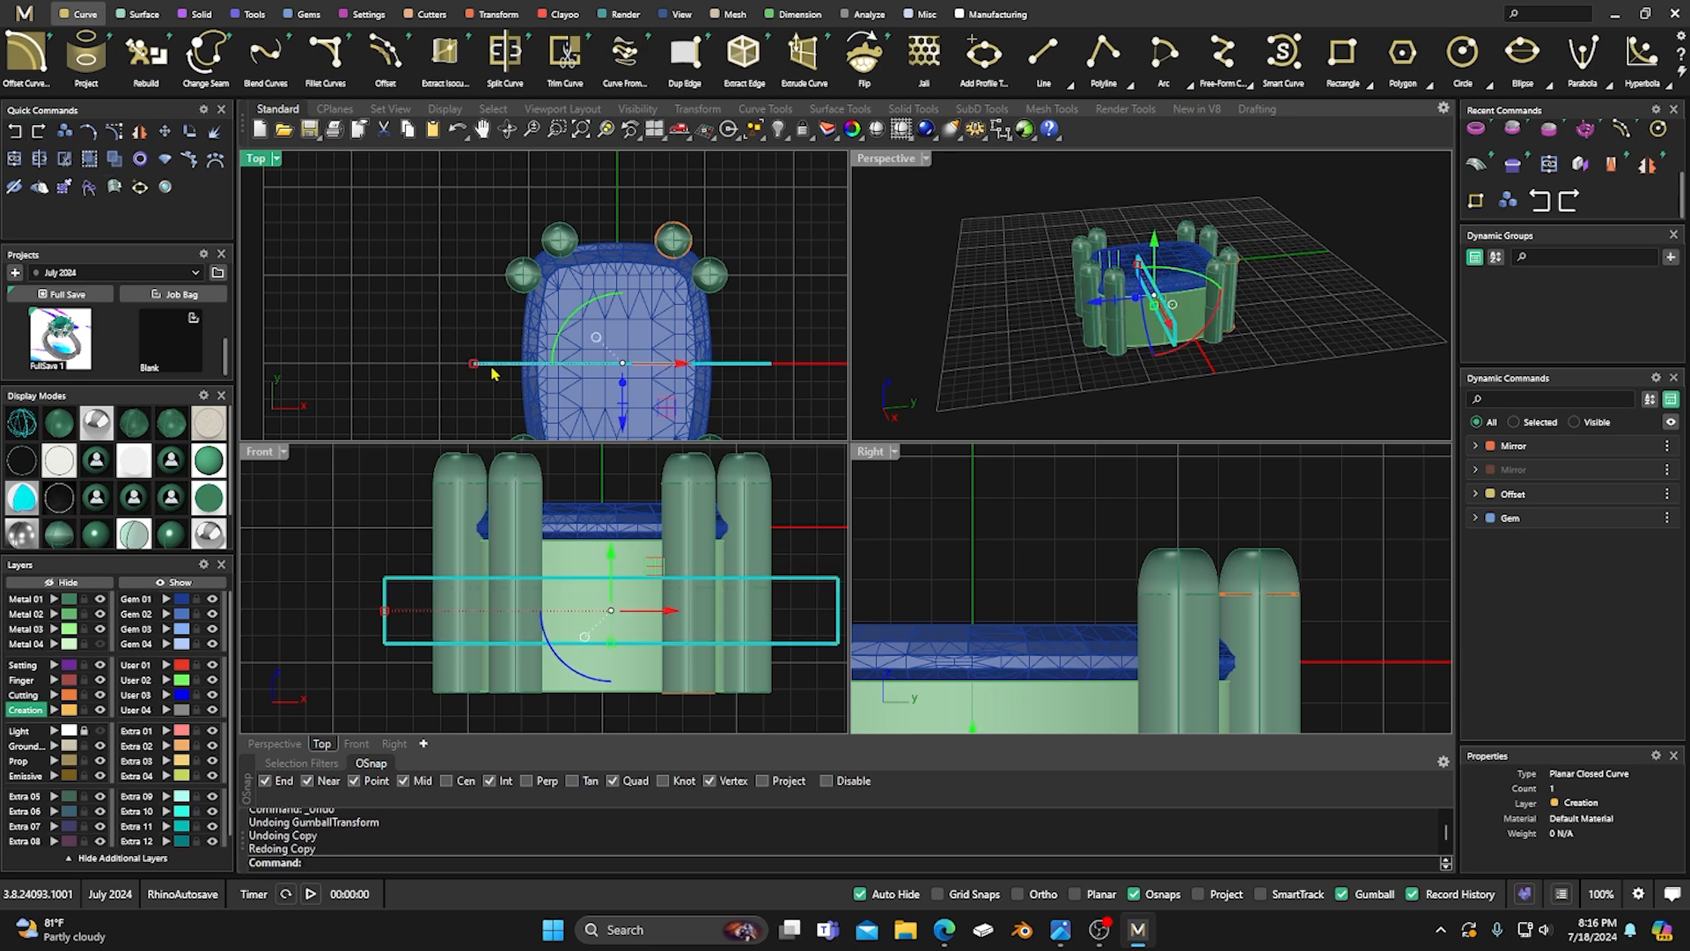
Rotate the copied rectangle 90 degrees in the Top view so it crosses the original, accepting the broken history.
click(558, 340)
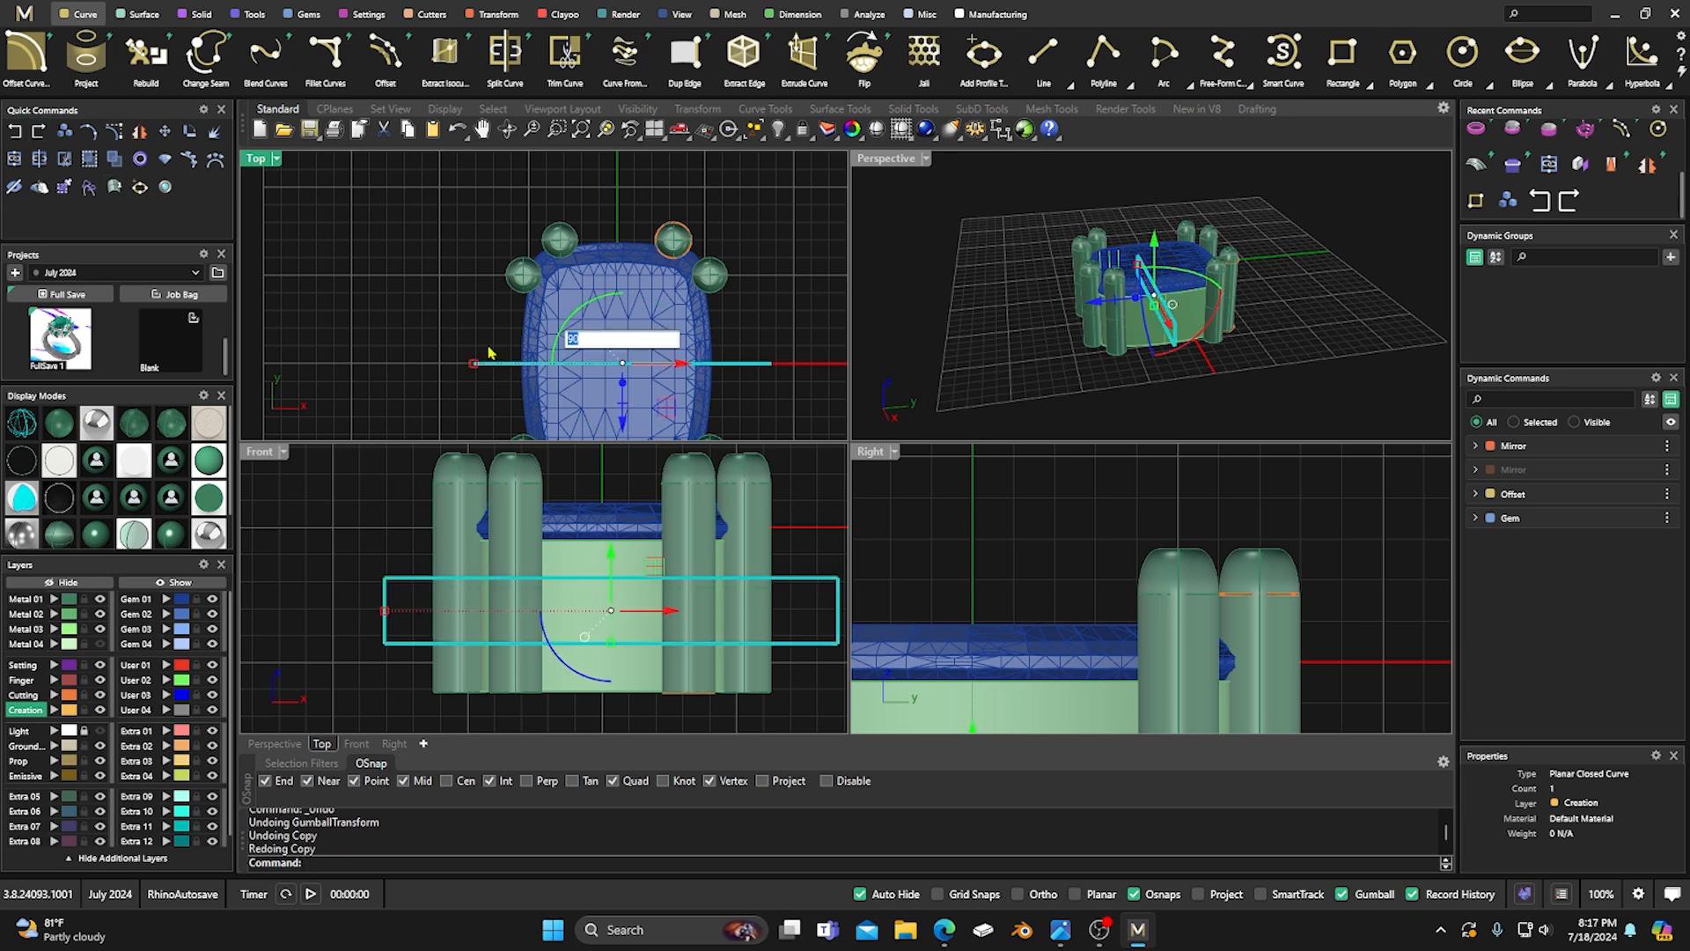
key(Return)
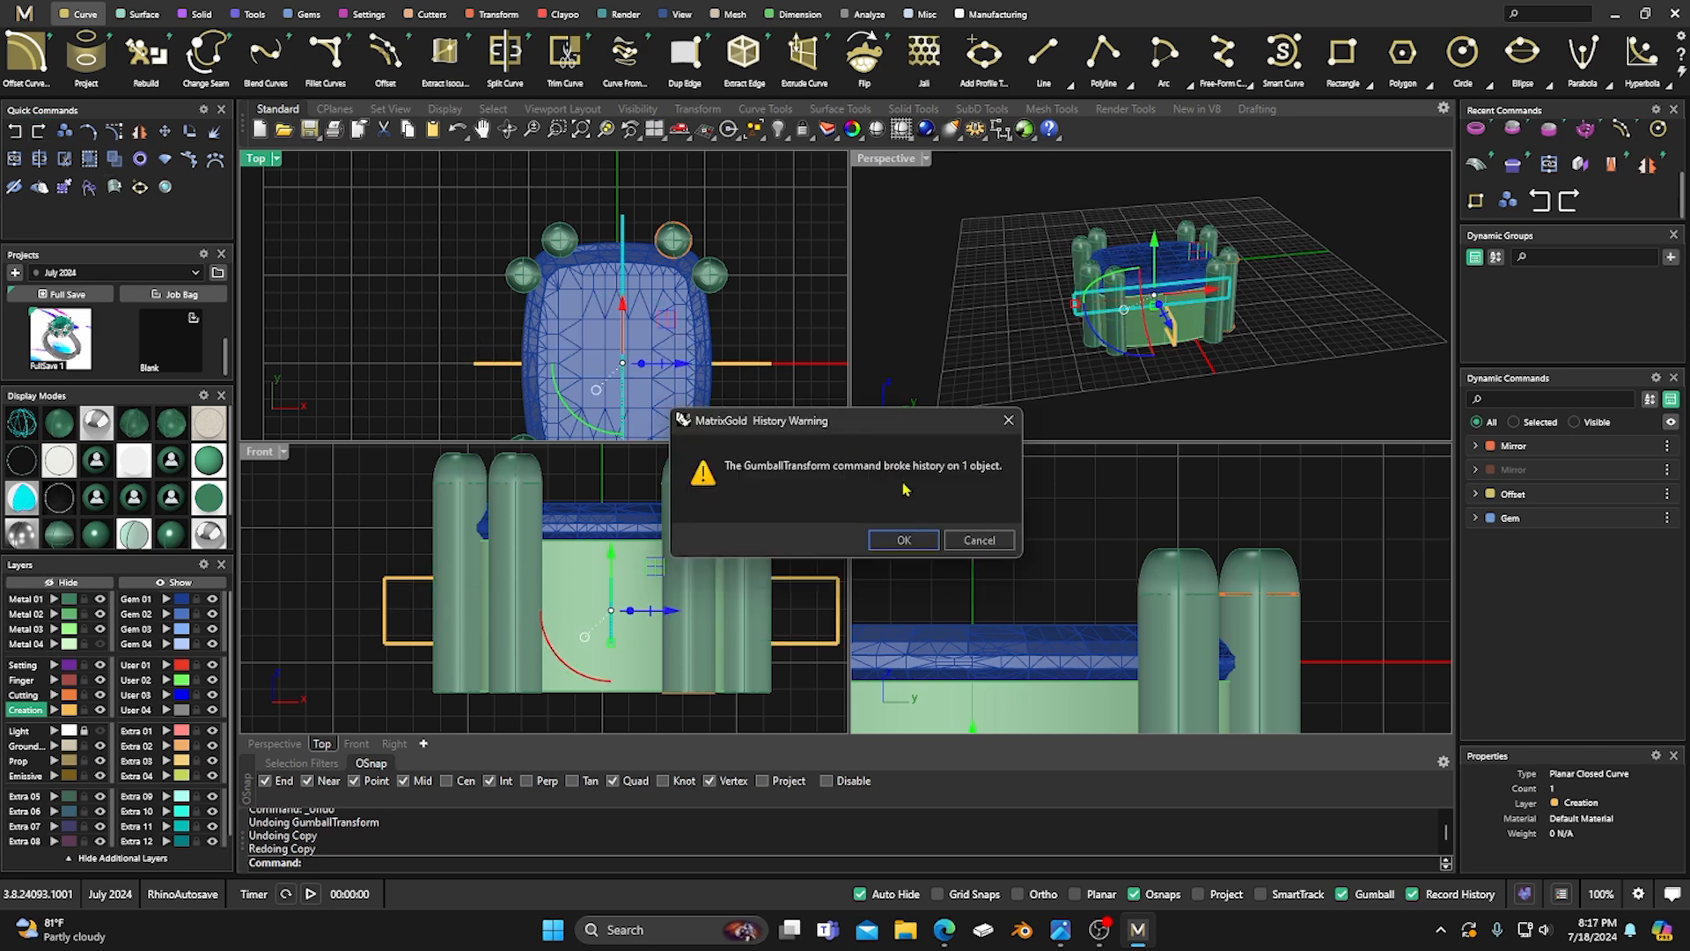
click(920, 537)
click(898, 267)
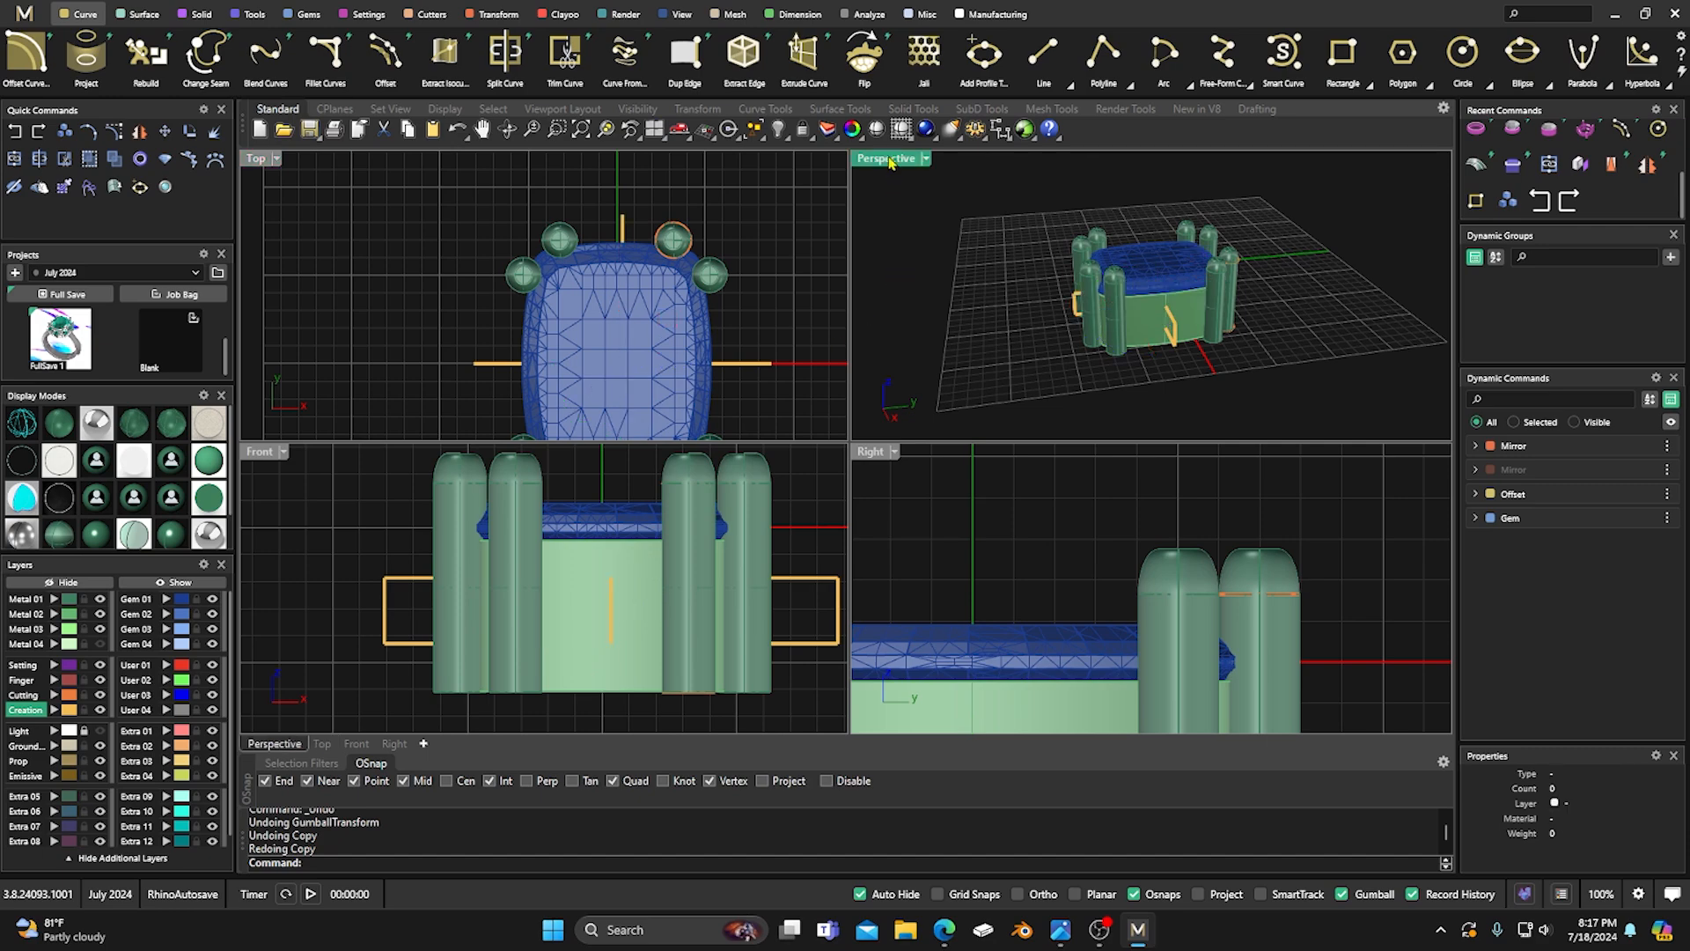
Extrude the unrotated rectangle both ways along the gem's length into a solid cutter passing through the wall.
double_click(890, 162)
scroll(880, 539, up, 5)
click(819, 543)
click(859, 604)
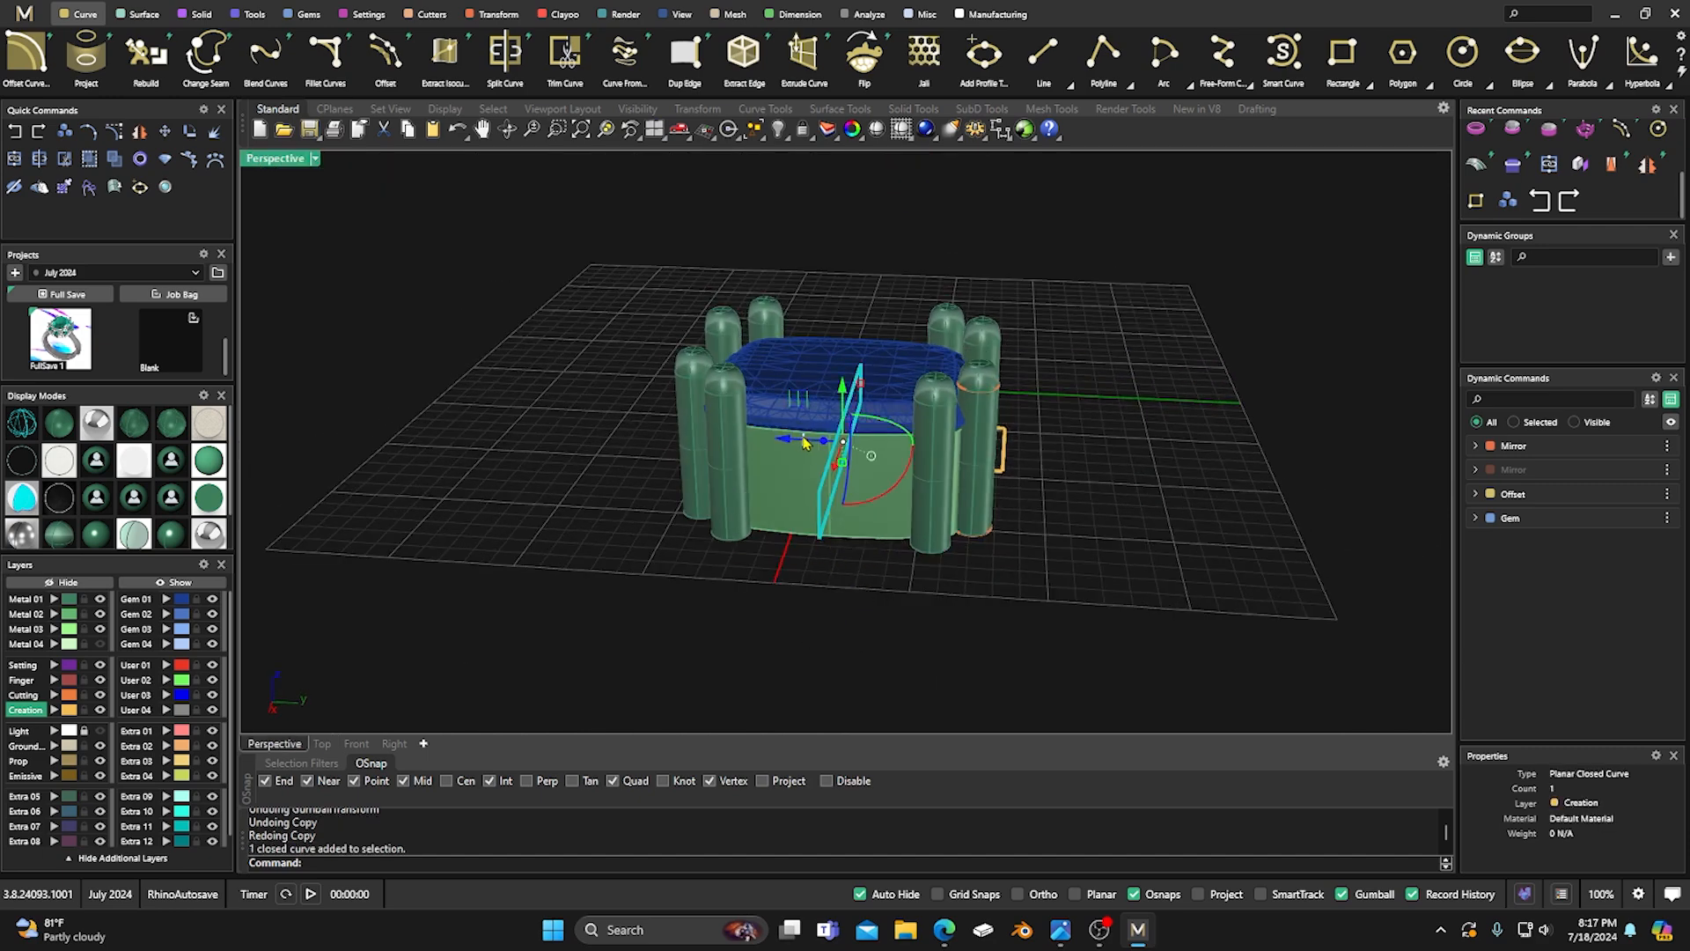
drag(823, 444, 601, 449)
Extrude the rotated rectangle both ways across the gem's width into a second solid cutter crossing the first.
right_drag(619, 599, 787, 655)
click(702, 450)
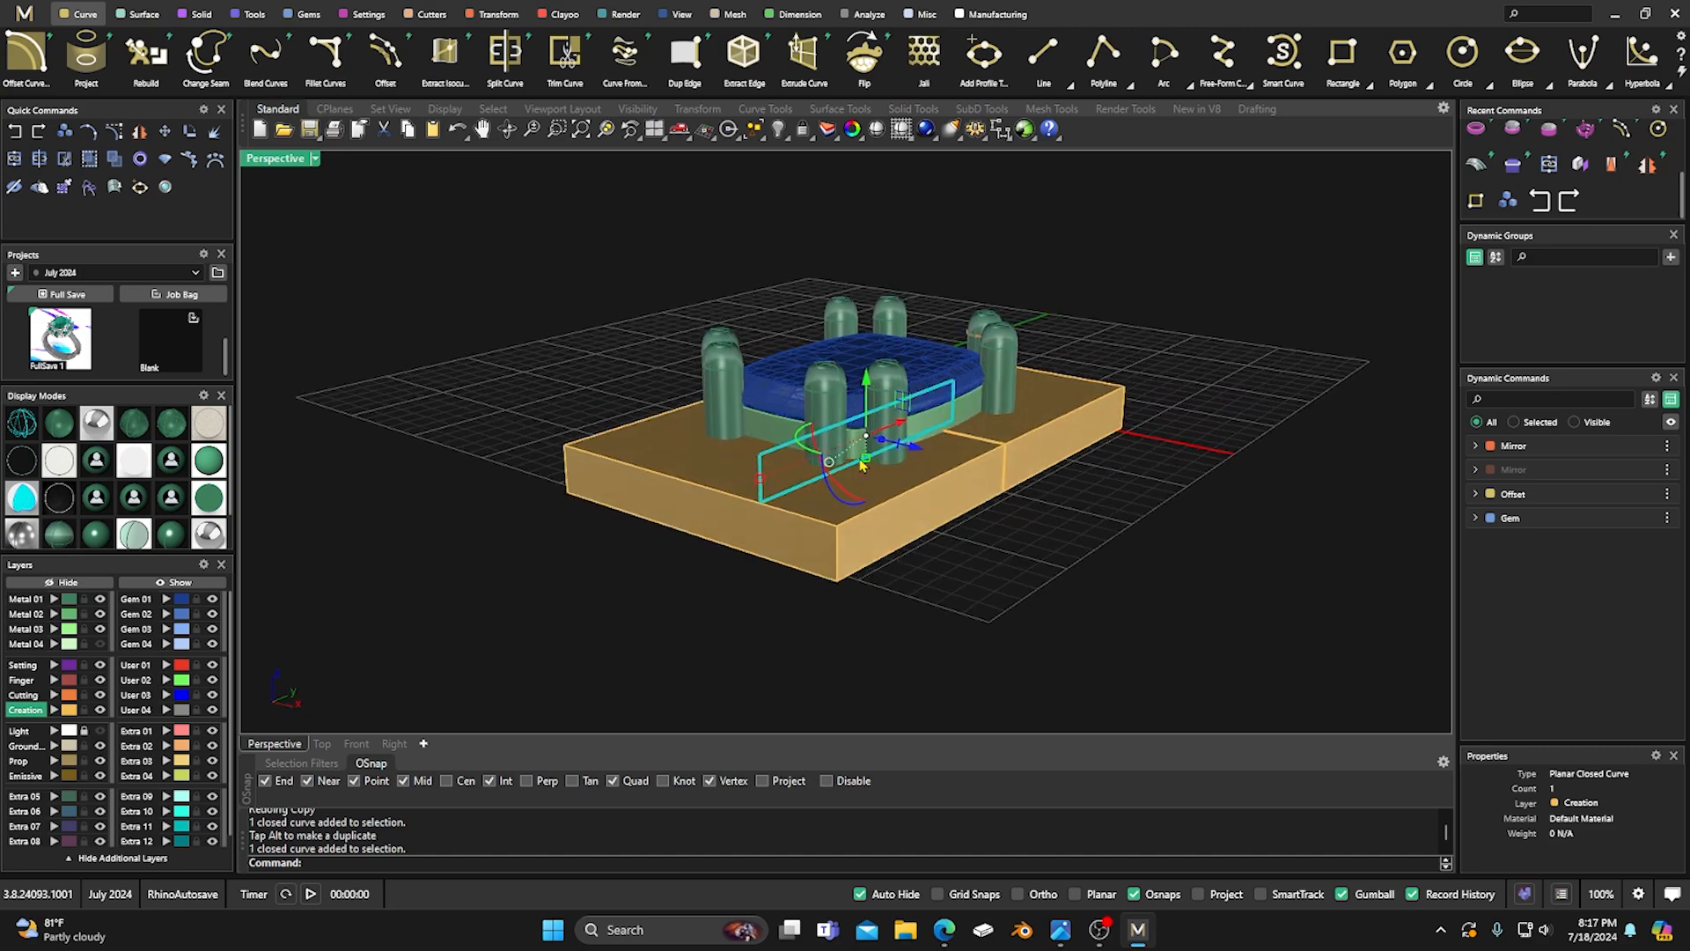
drag(882, 440, 1094, 570)
click(668, 583)
right_drag(660, 616, 537, 643)
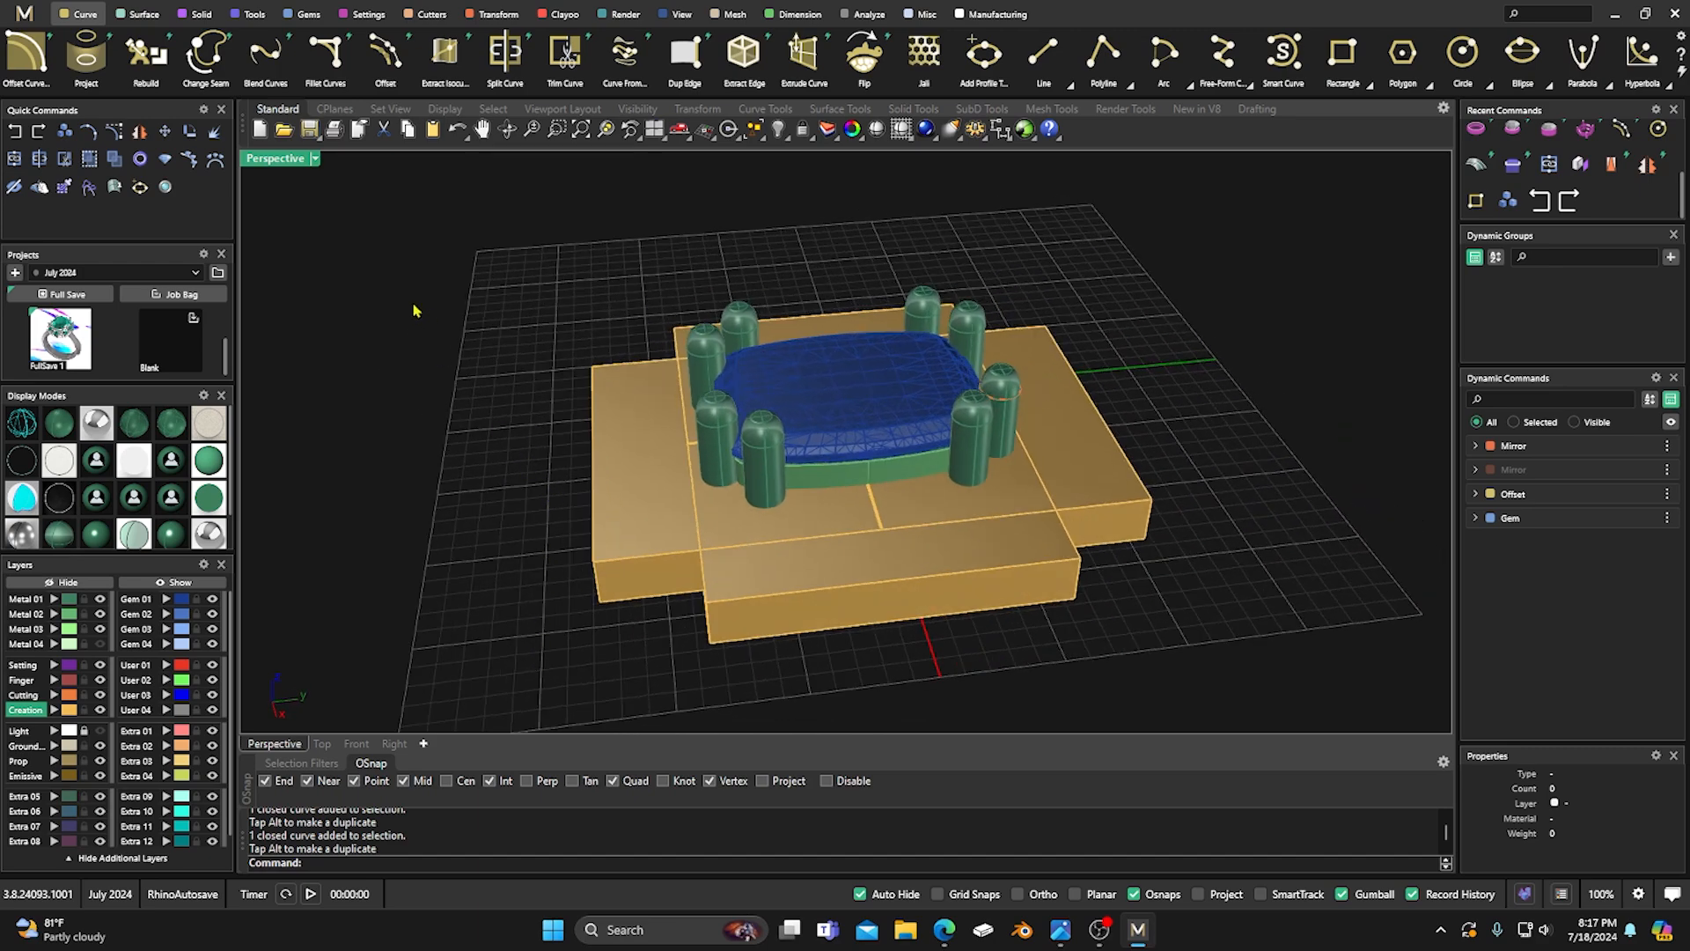
click(774, 444)
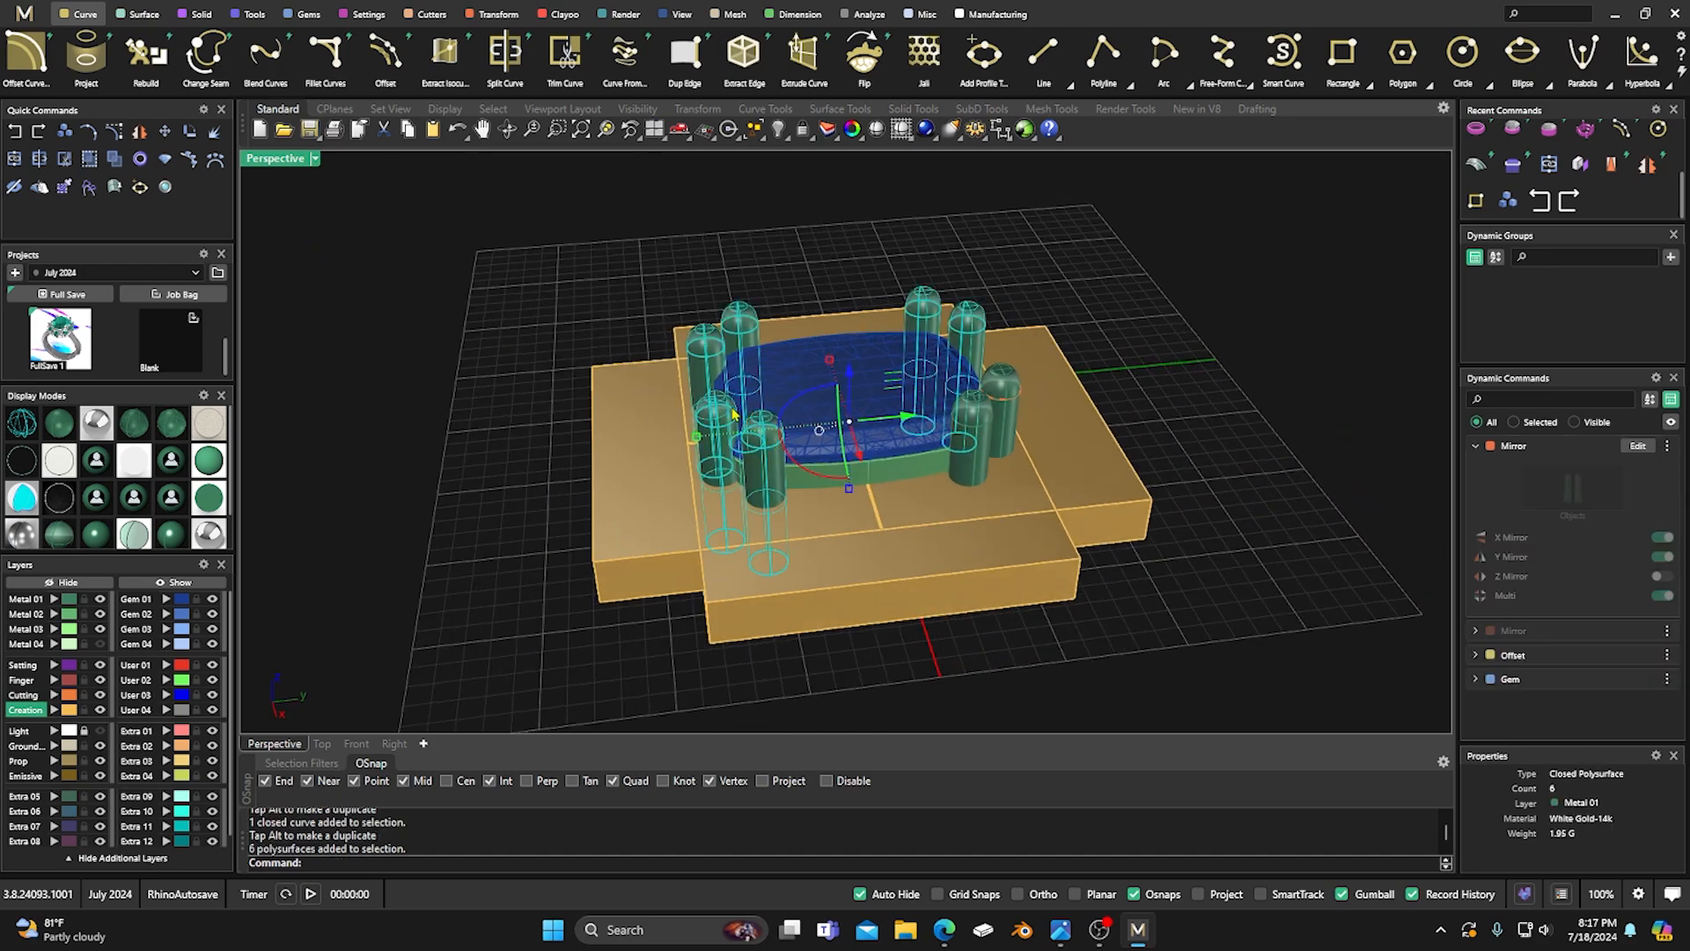
click(757, 279)
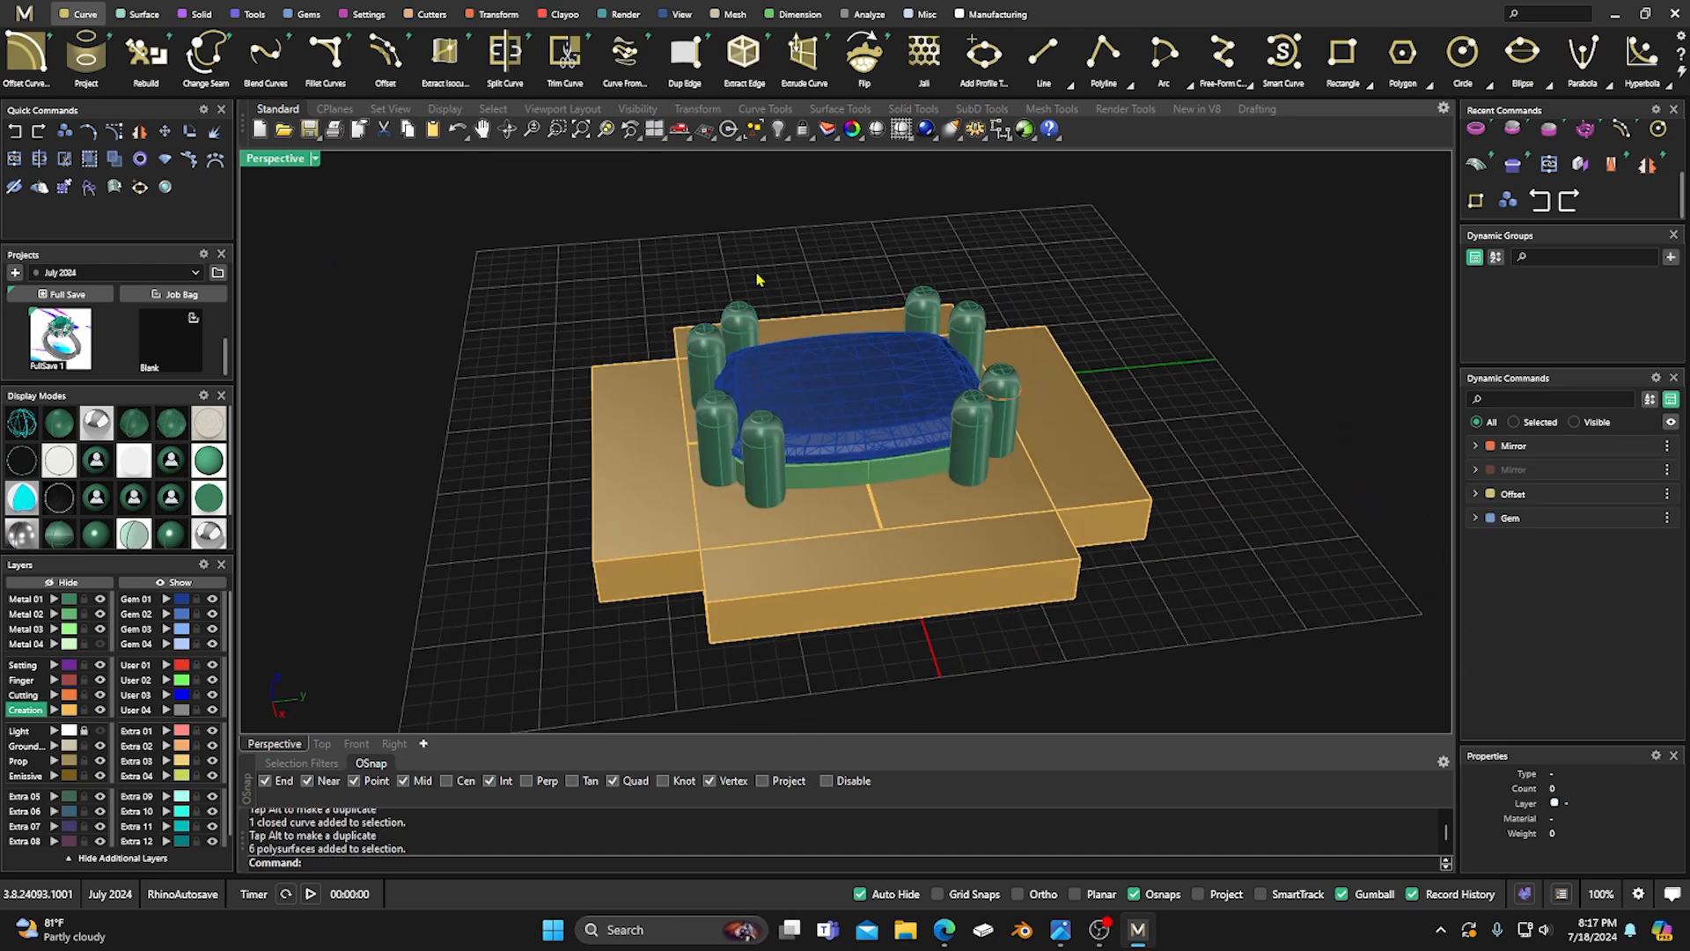
click(847, 476)
click(684, 238)
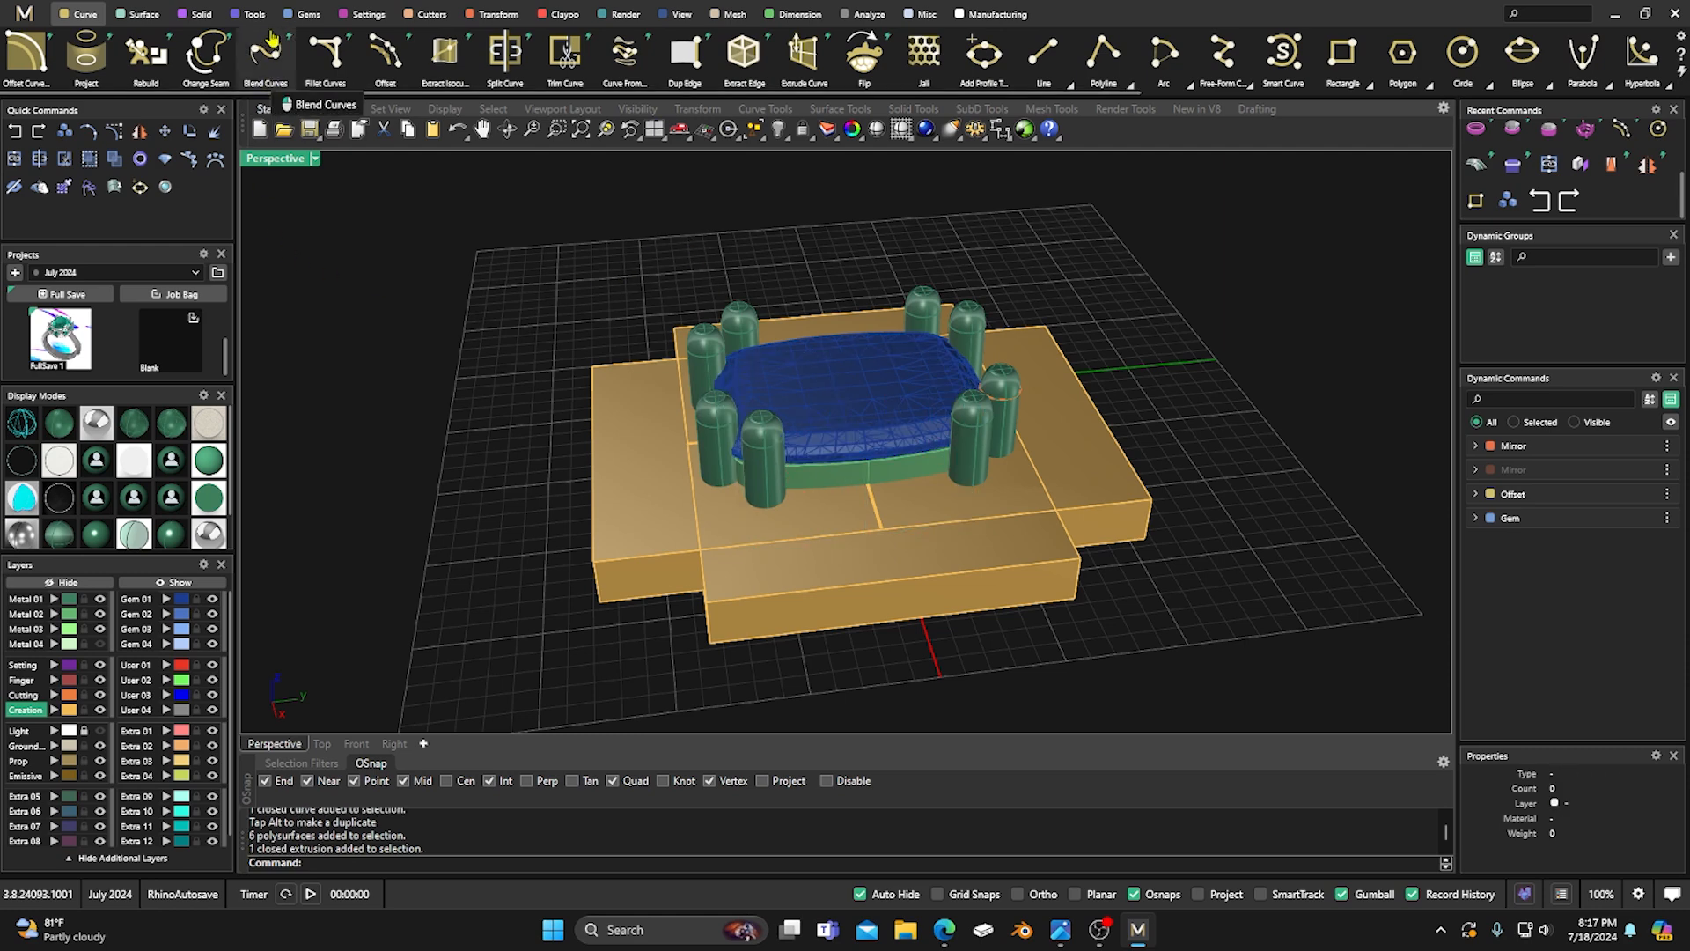
Subtract both rectangular cutter blocks from the setting's wall with Boolean Difference.
click(196, 14)
click(88, 58)
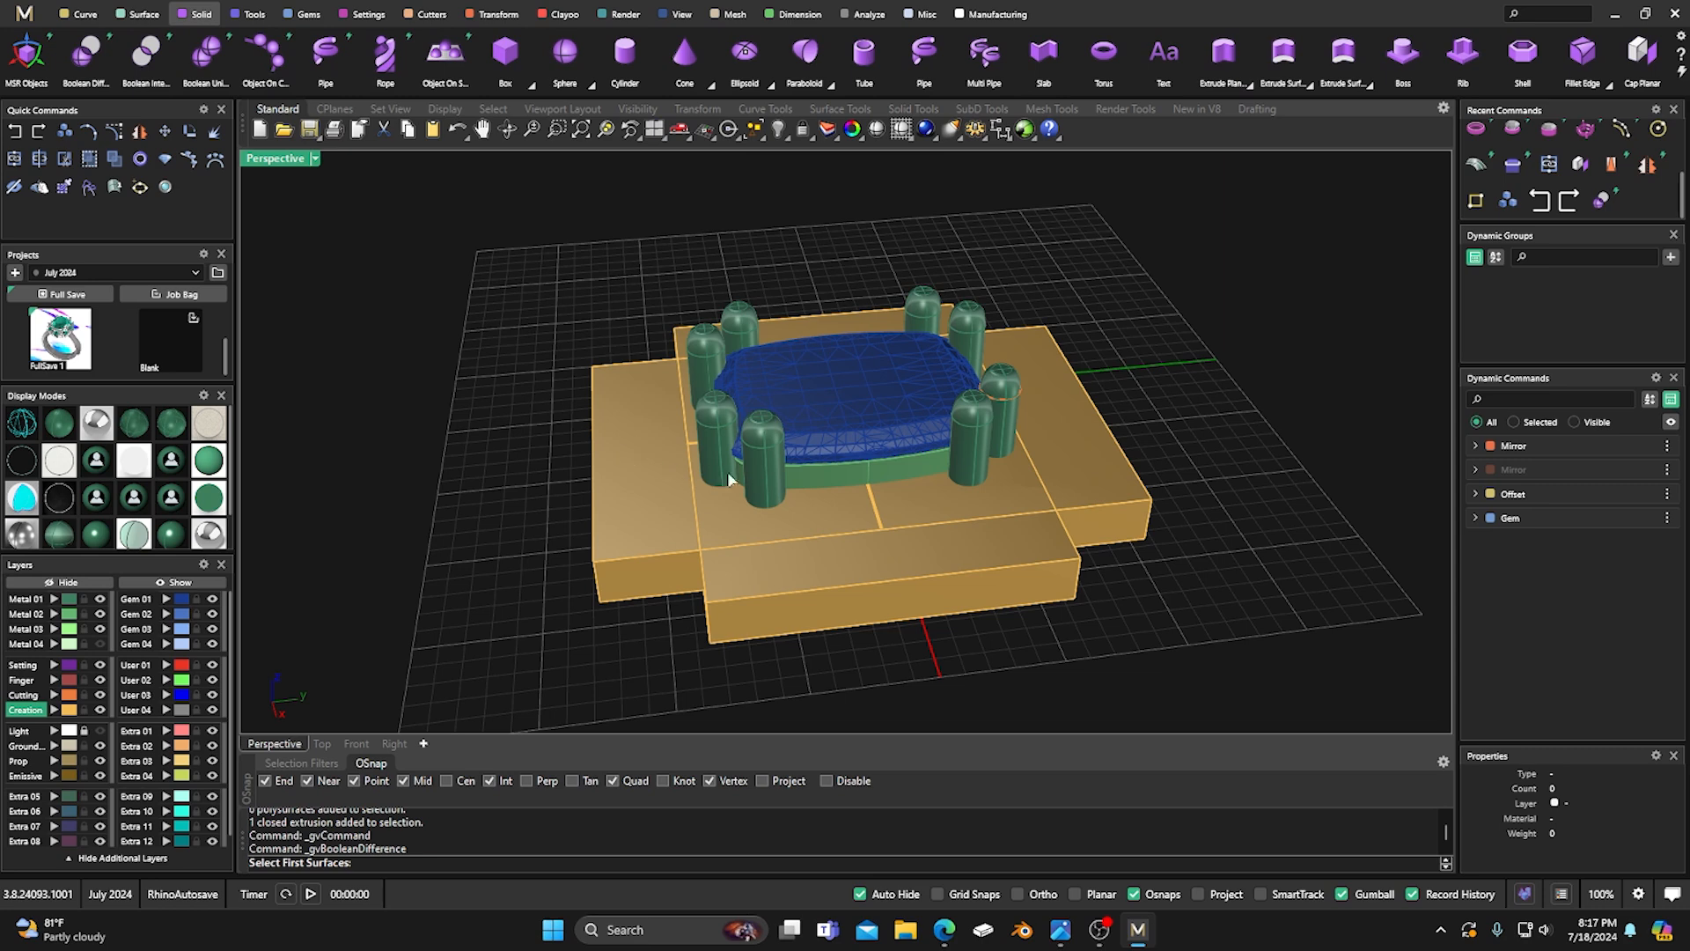
click(820, 477)
key(Return)
click(762, 604)
click(656, 543)
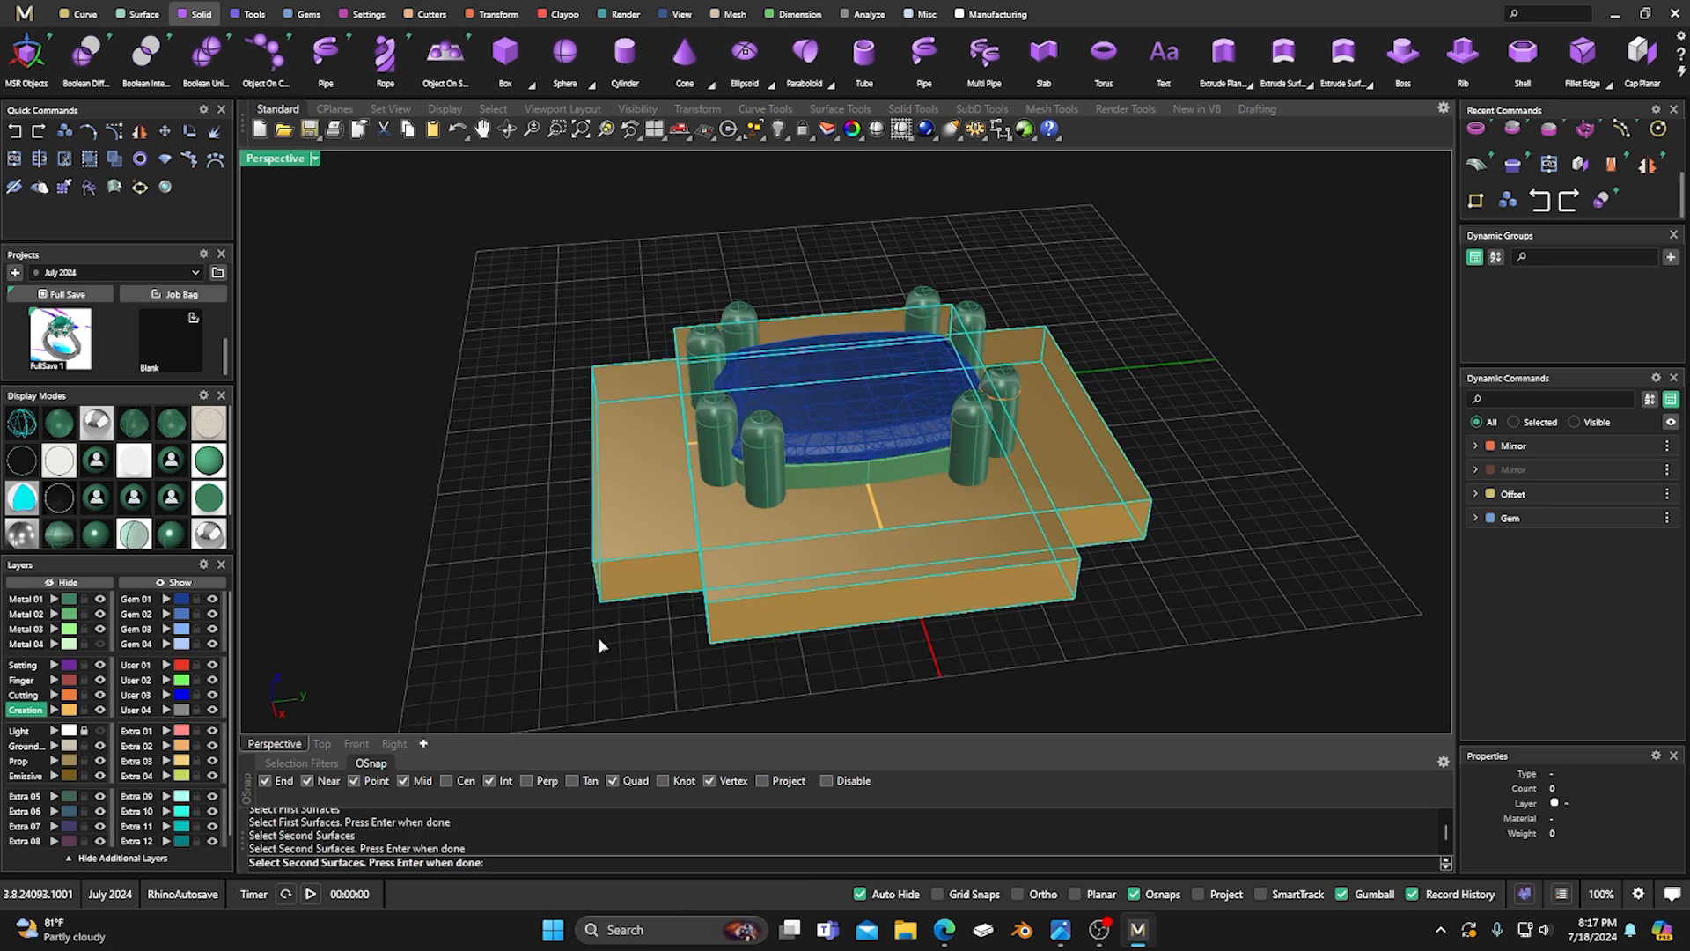
key(Return)
Delete the two rectangular cutter blocks.
click(756, 617)
key(Delete)
click(623, 573)
key(Delete)
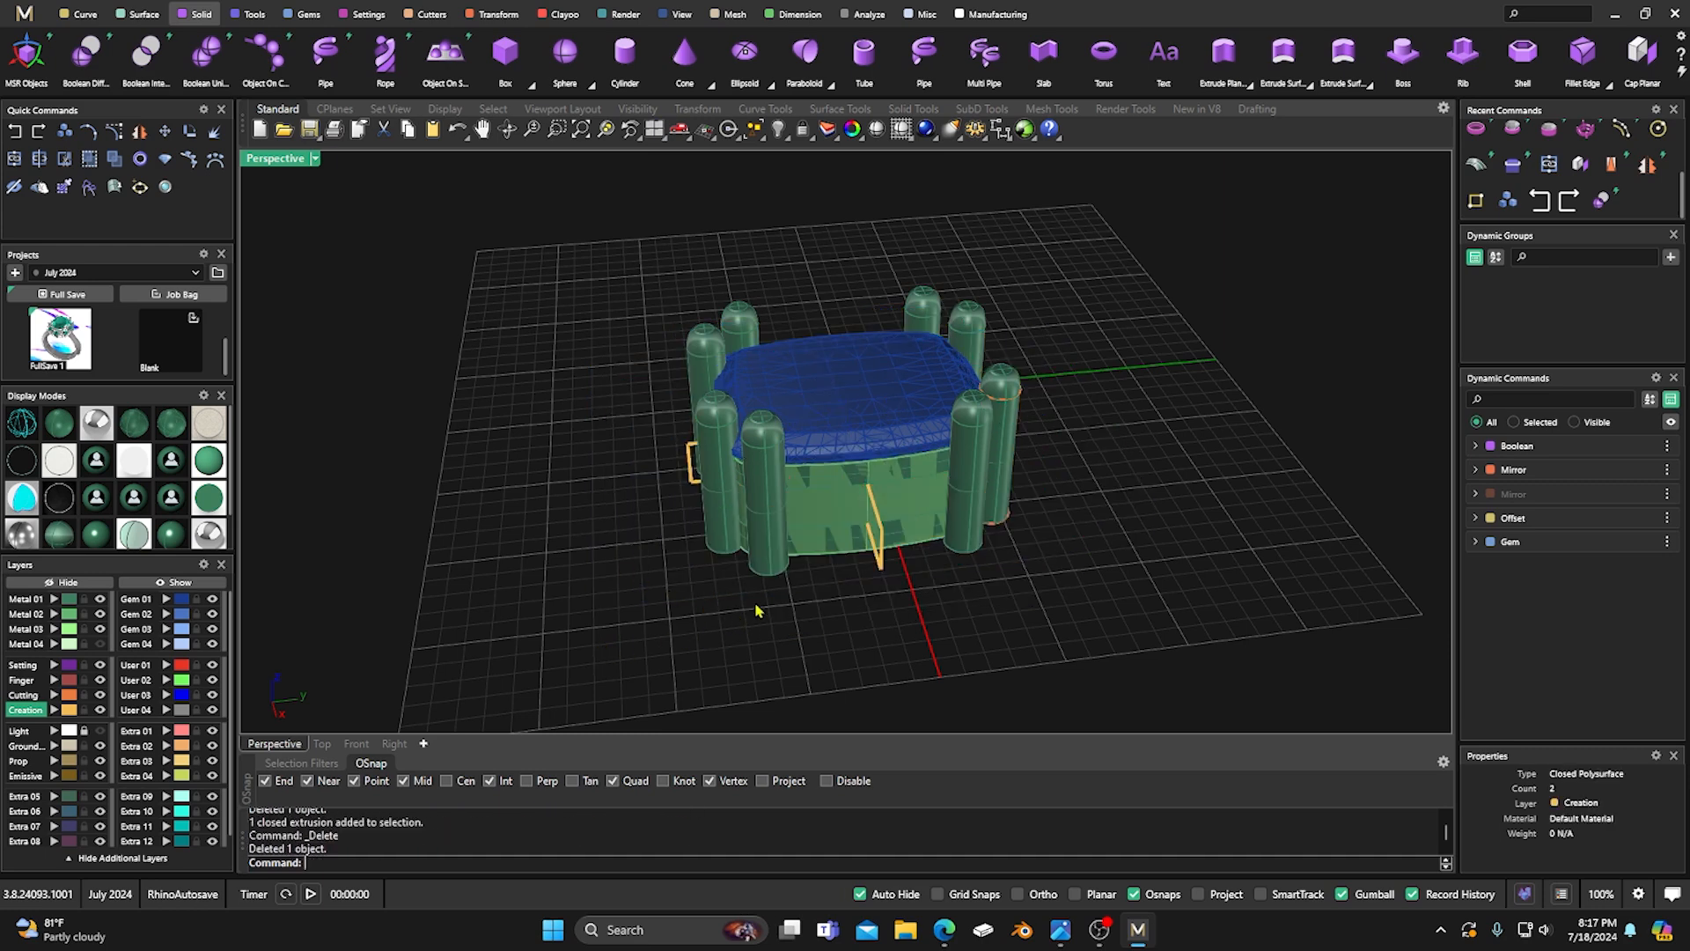
Move the original uncut wall extrusion to the User 02 layer and hide that layer.
click(811, 520)
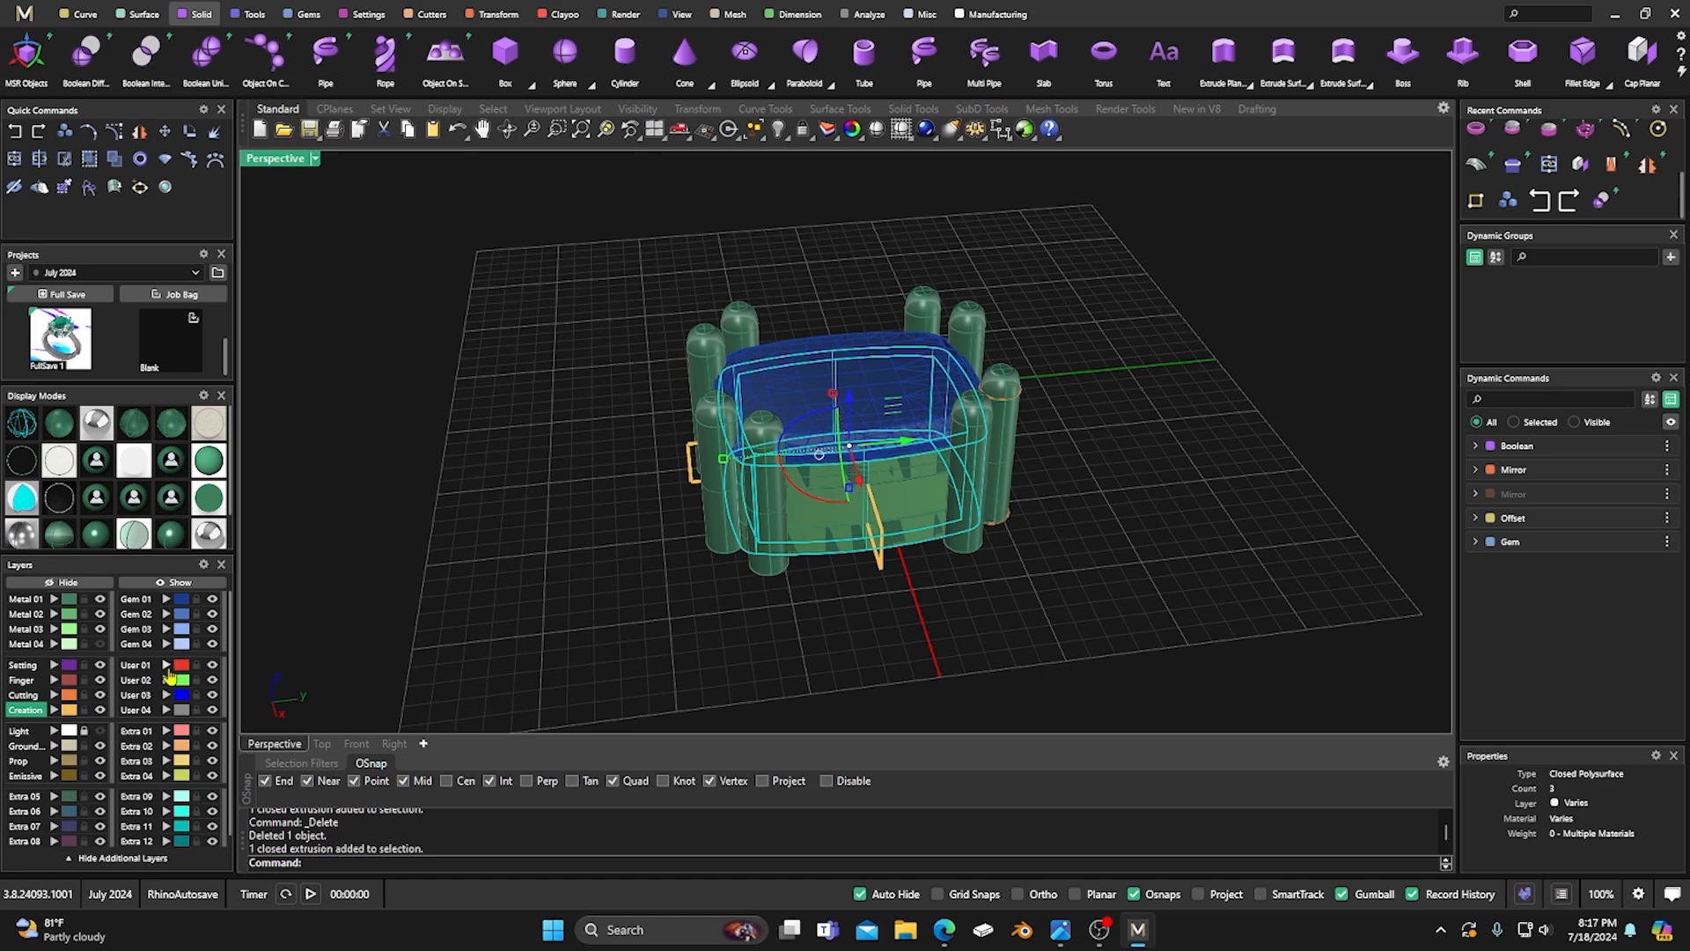
click(166, 680)
click(212, 679)
right_drag(533, 596, 467, 426)
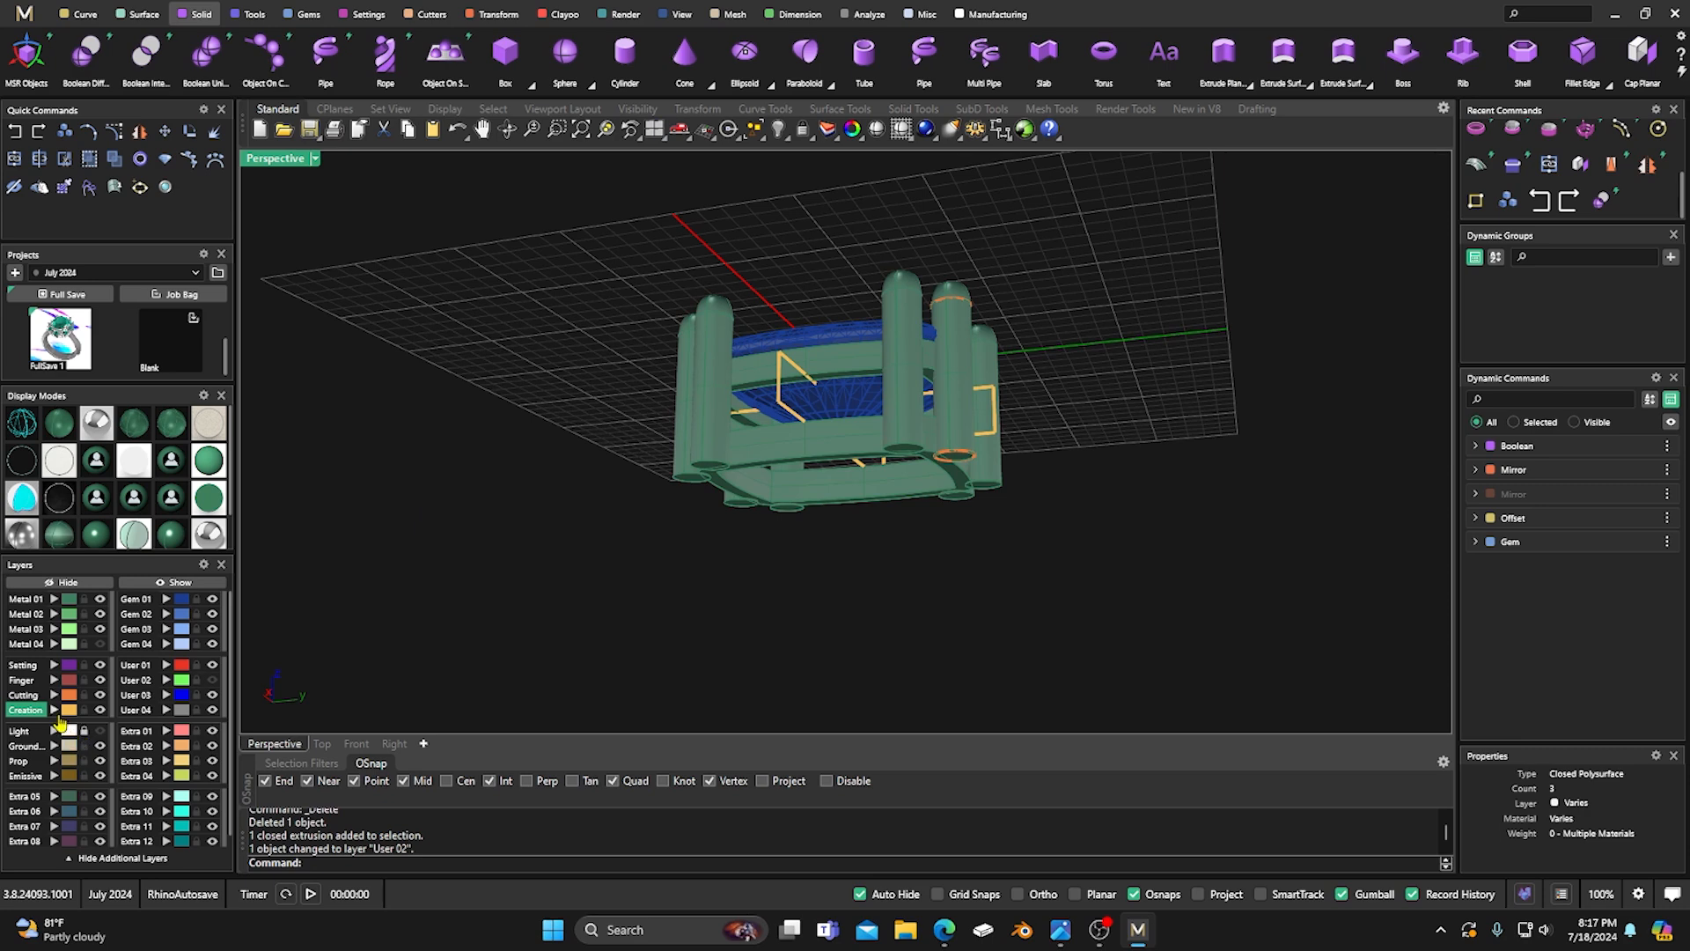
Make Cutting the current layer and hide the Creation layer with its construction curves.
click(68, 710)
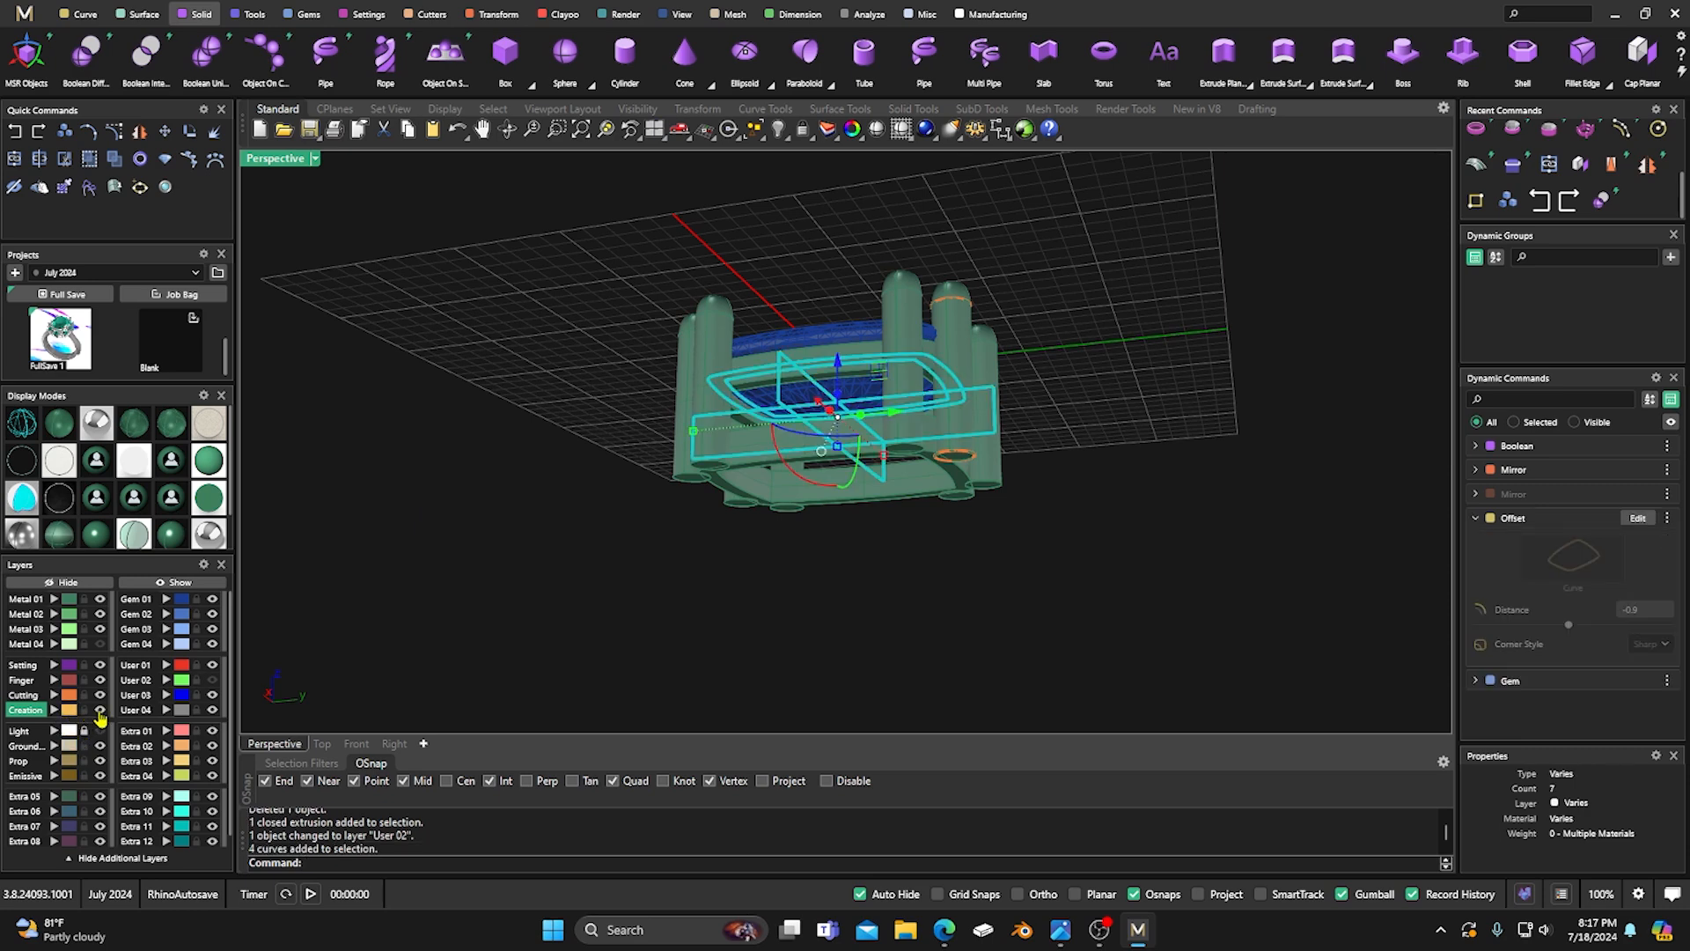
click(99, 710)
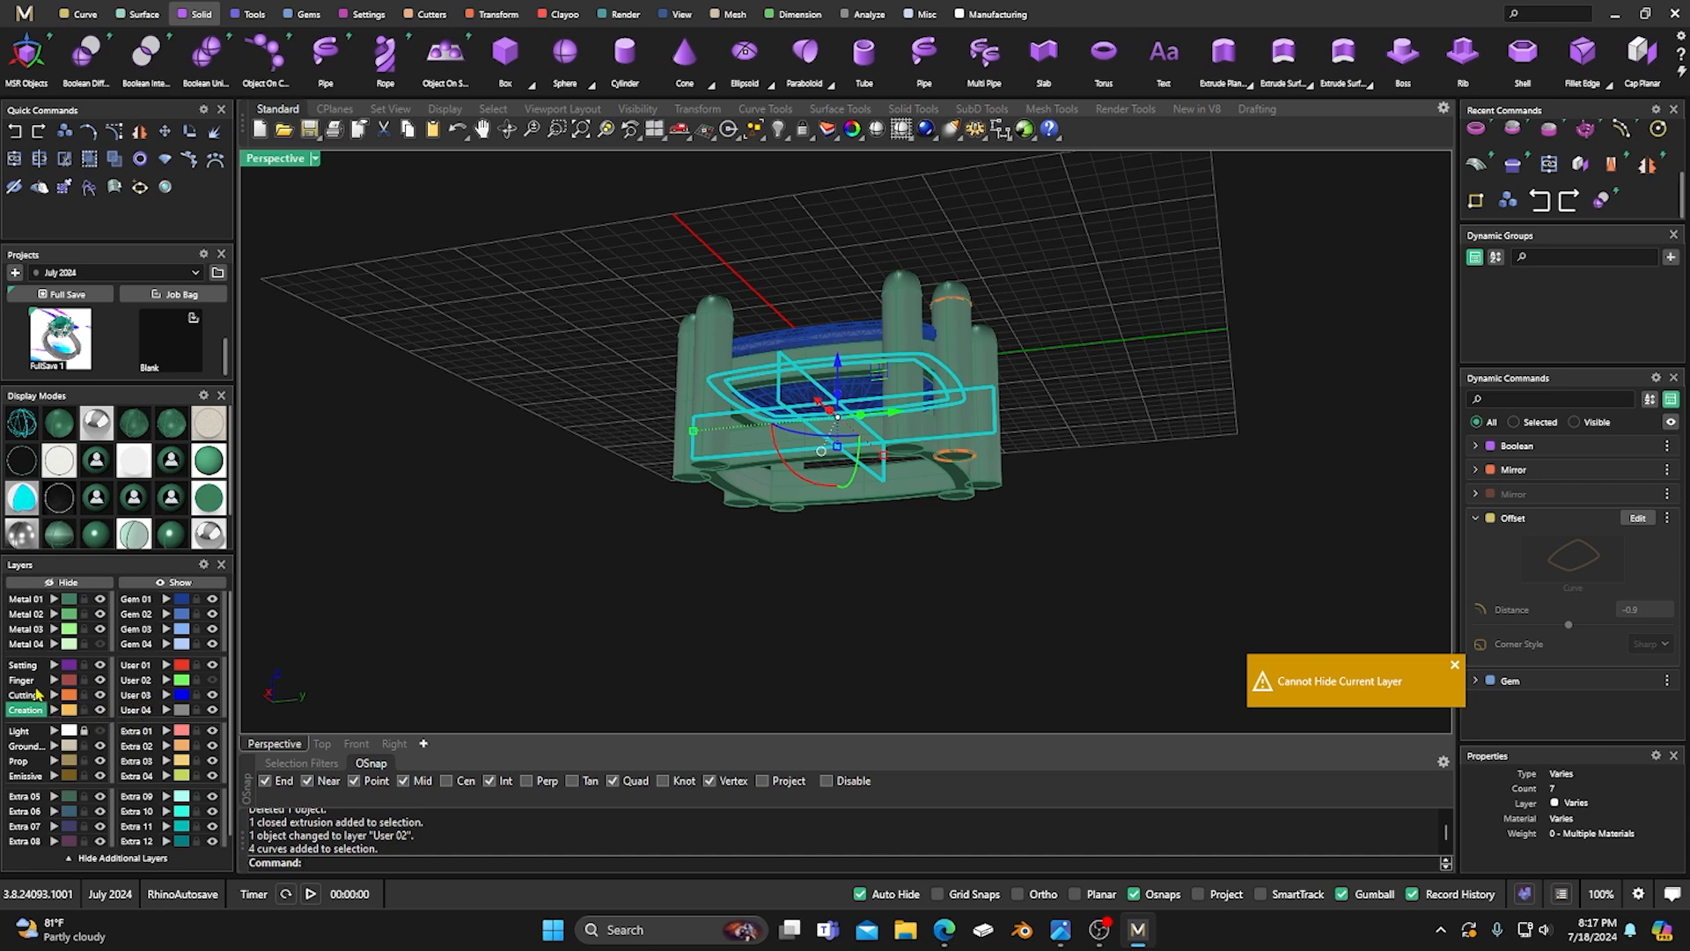
click(99, 710)
Move the two remaining circle curves on the prong to the hidden Creation layer.
right_drag(522, 565, 560, 586)
click(57, 710)
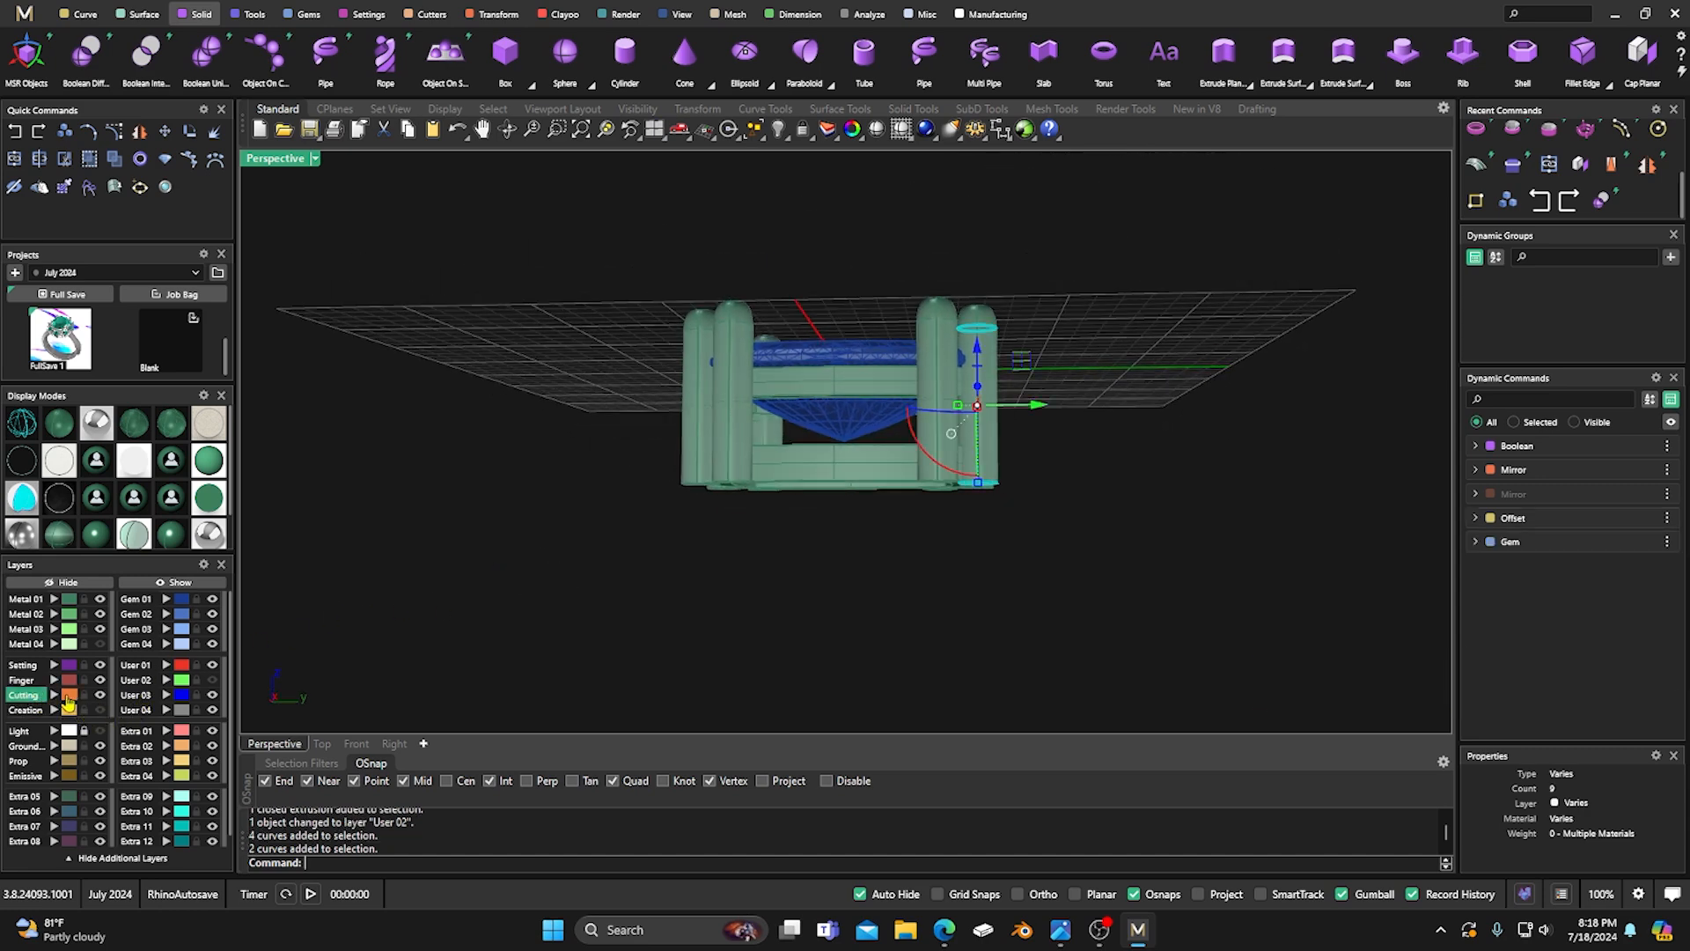
click(58, 711)
Hide the Gem 01 layer so only the metal prongs and wall rails are displayed.
right_drag(494, 556, 832, 576)
right_drag(825, 647, 623, 541)
right_drag(403, 538, 573, 595)
click(212, 598)
Examine the prongs and the cut wall rails from several angles.
scroll(984, 447, up, 5)
right_drag(985, 448, 860, 415)
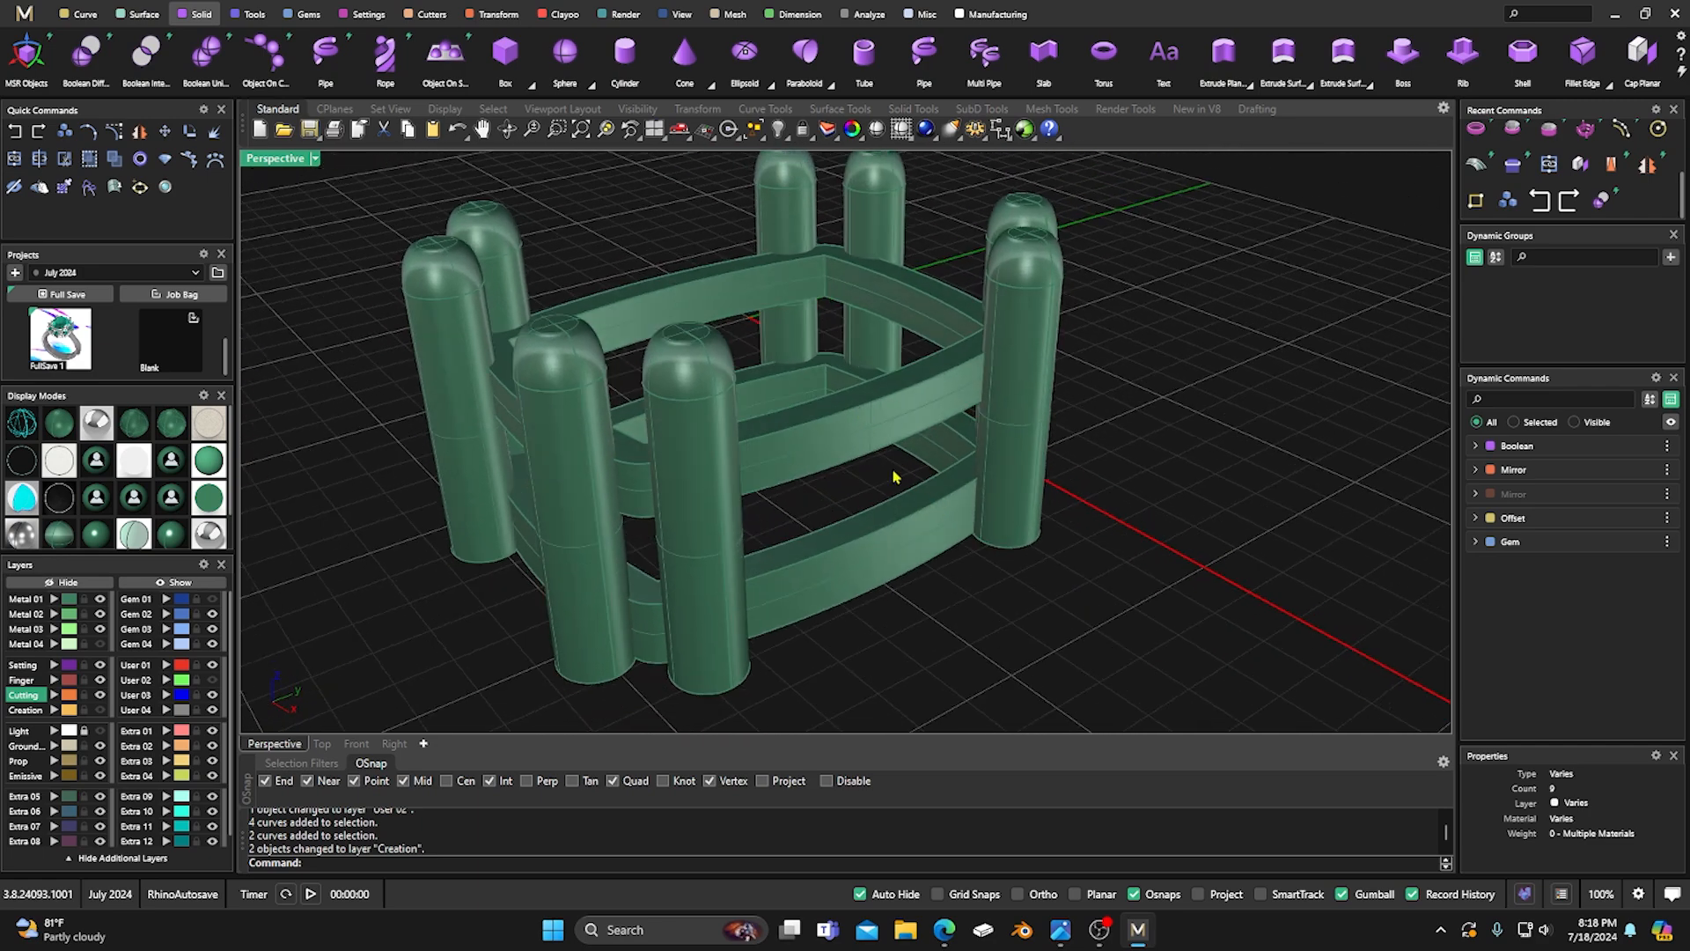
right_drag(905, 500, 941, 513)
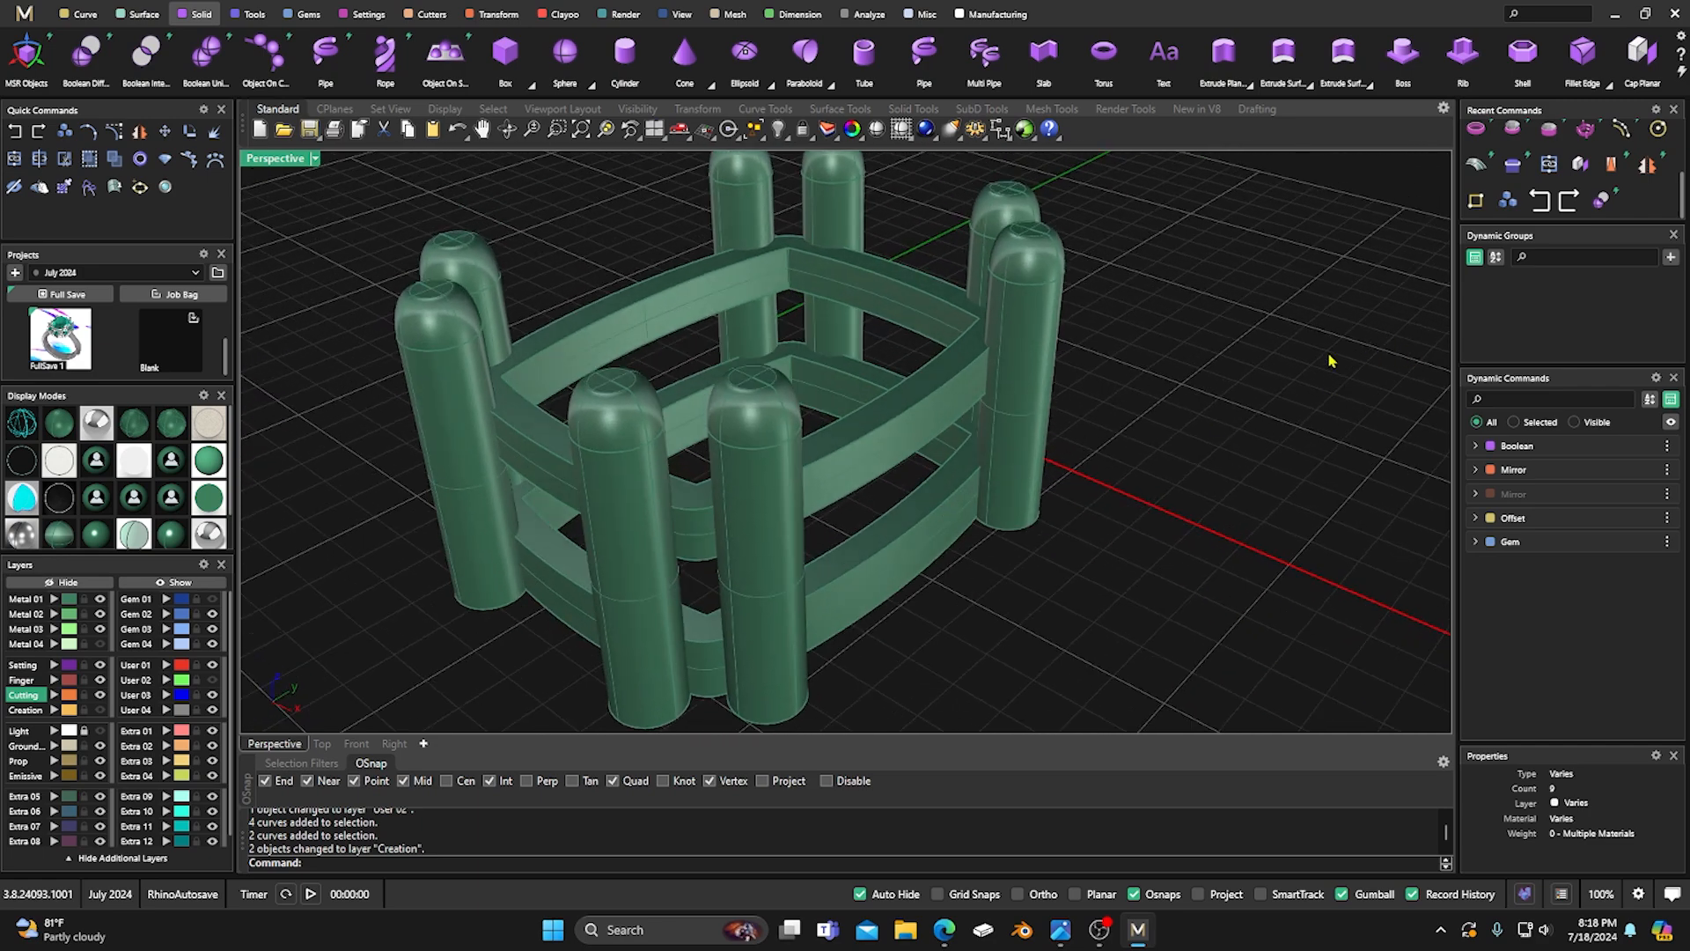
scroll(1298, 119, down, 3)
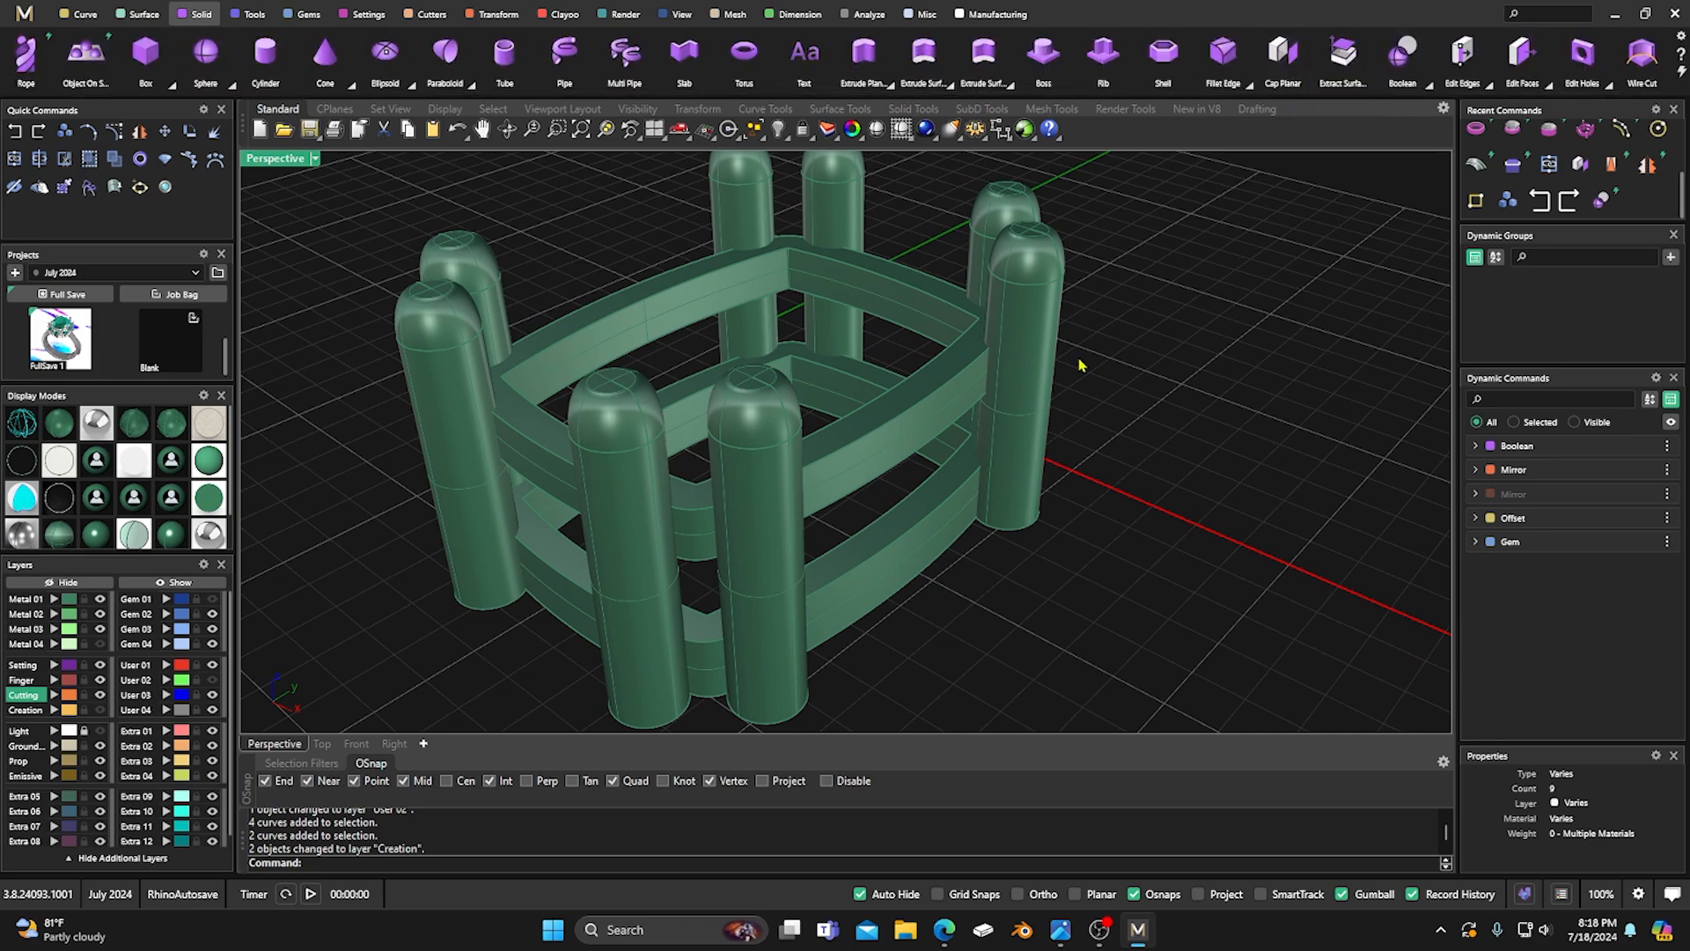
right_drag(969, 502, 877, 418)
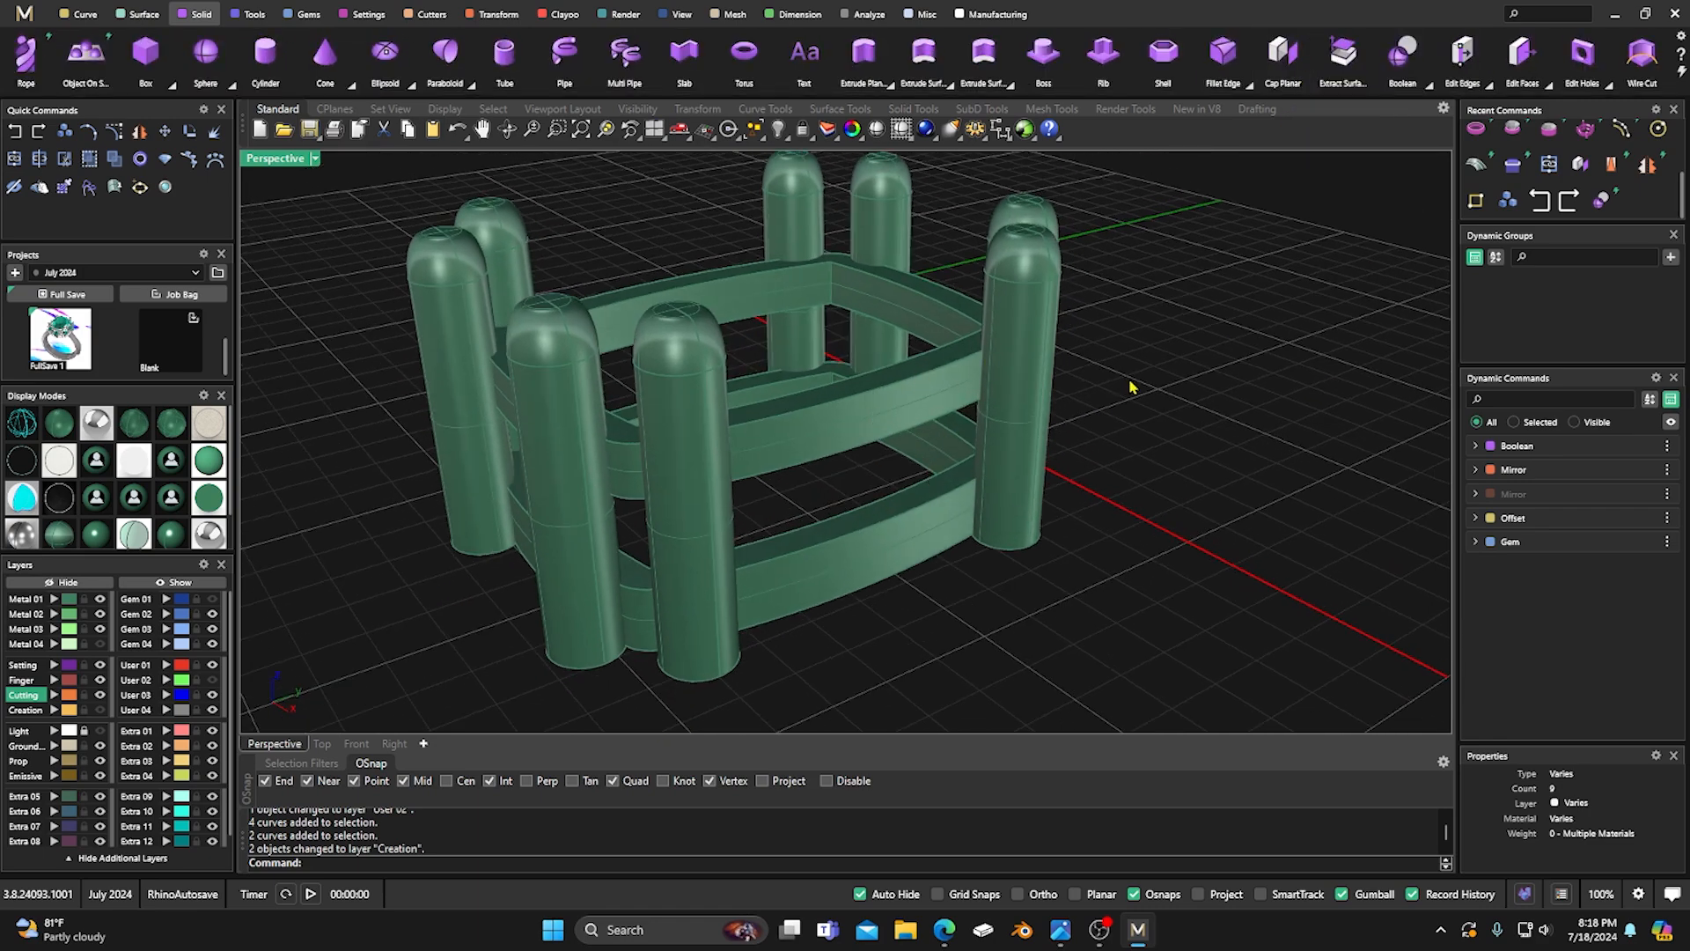
scroll(1125, 385, down, 2)
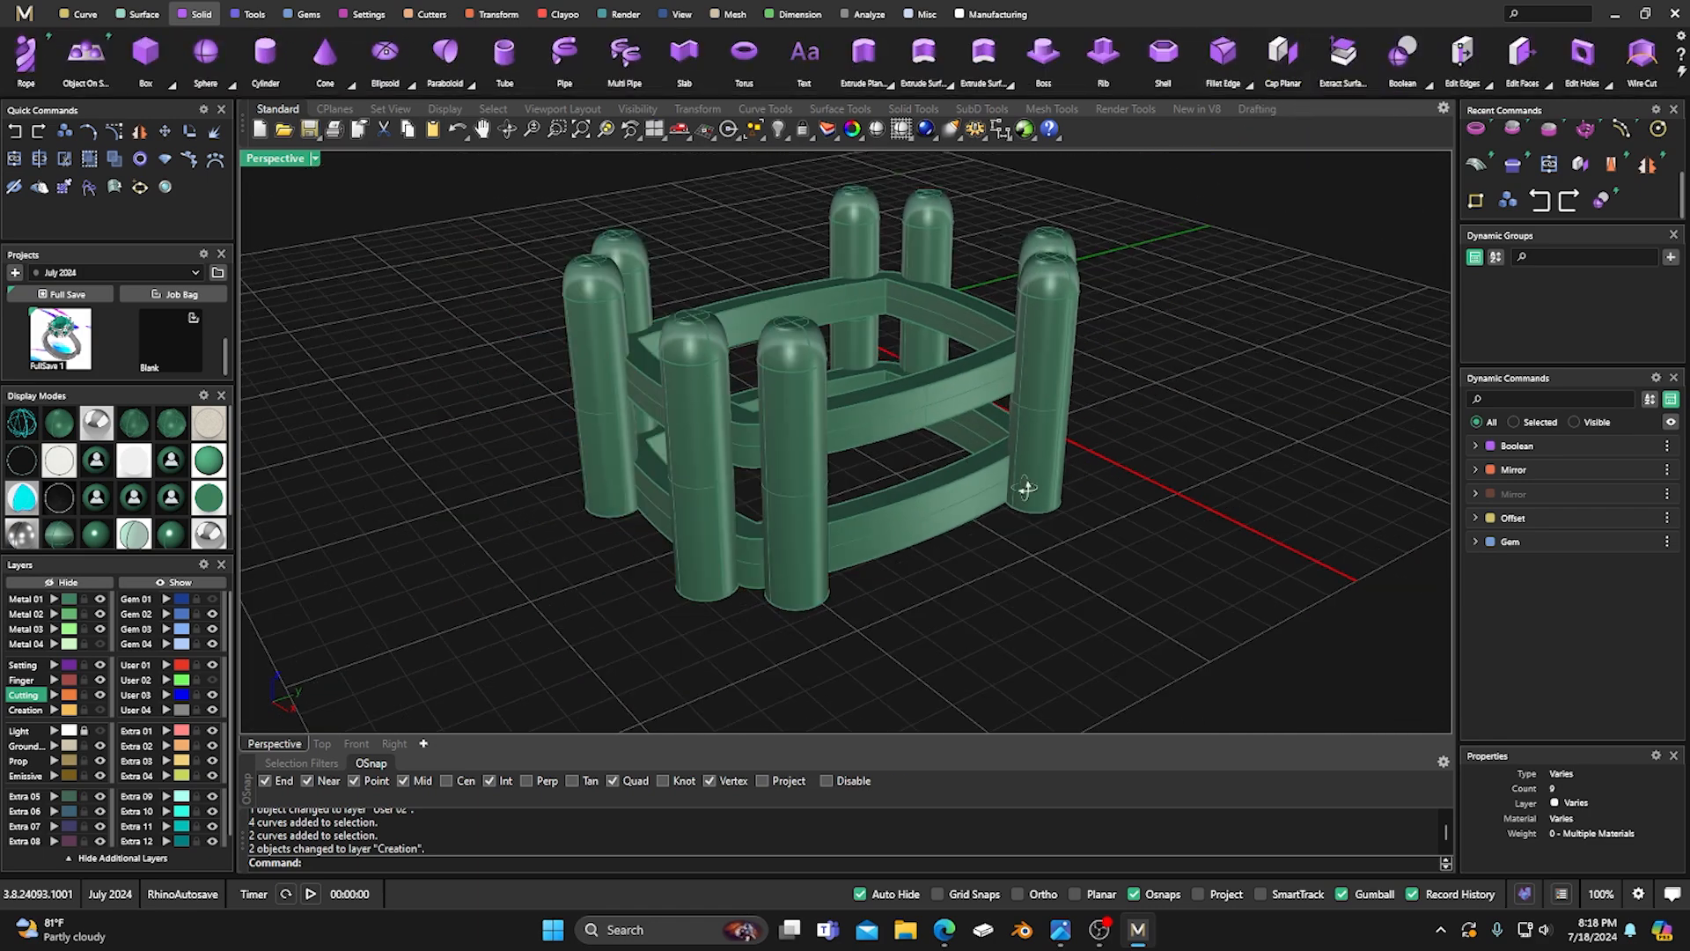
scroll(986, 356, up, 3)
scroll(1046, 333, down, 2)
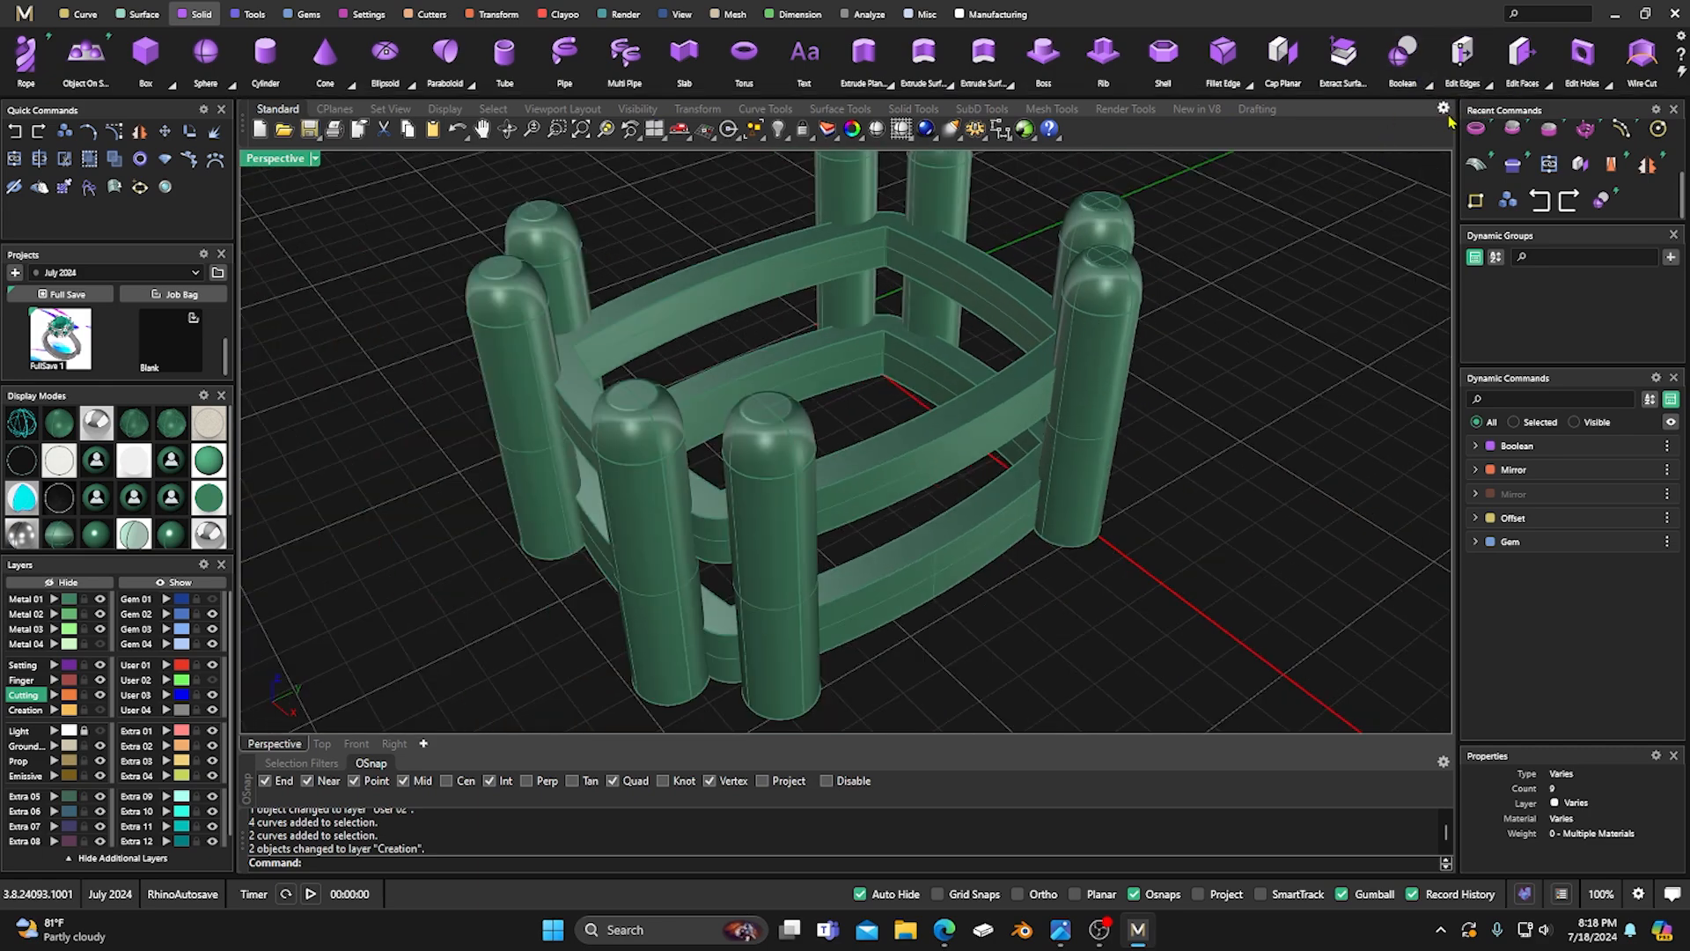
Lower the top rail's upper inner edge by about 0.85 mm with Move Edge, using the Vertical direction constraint and object snaps off.
click(1486, 83)
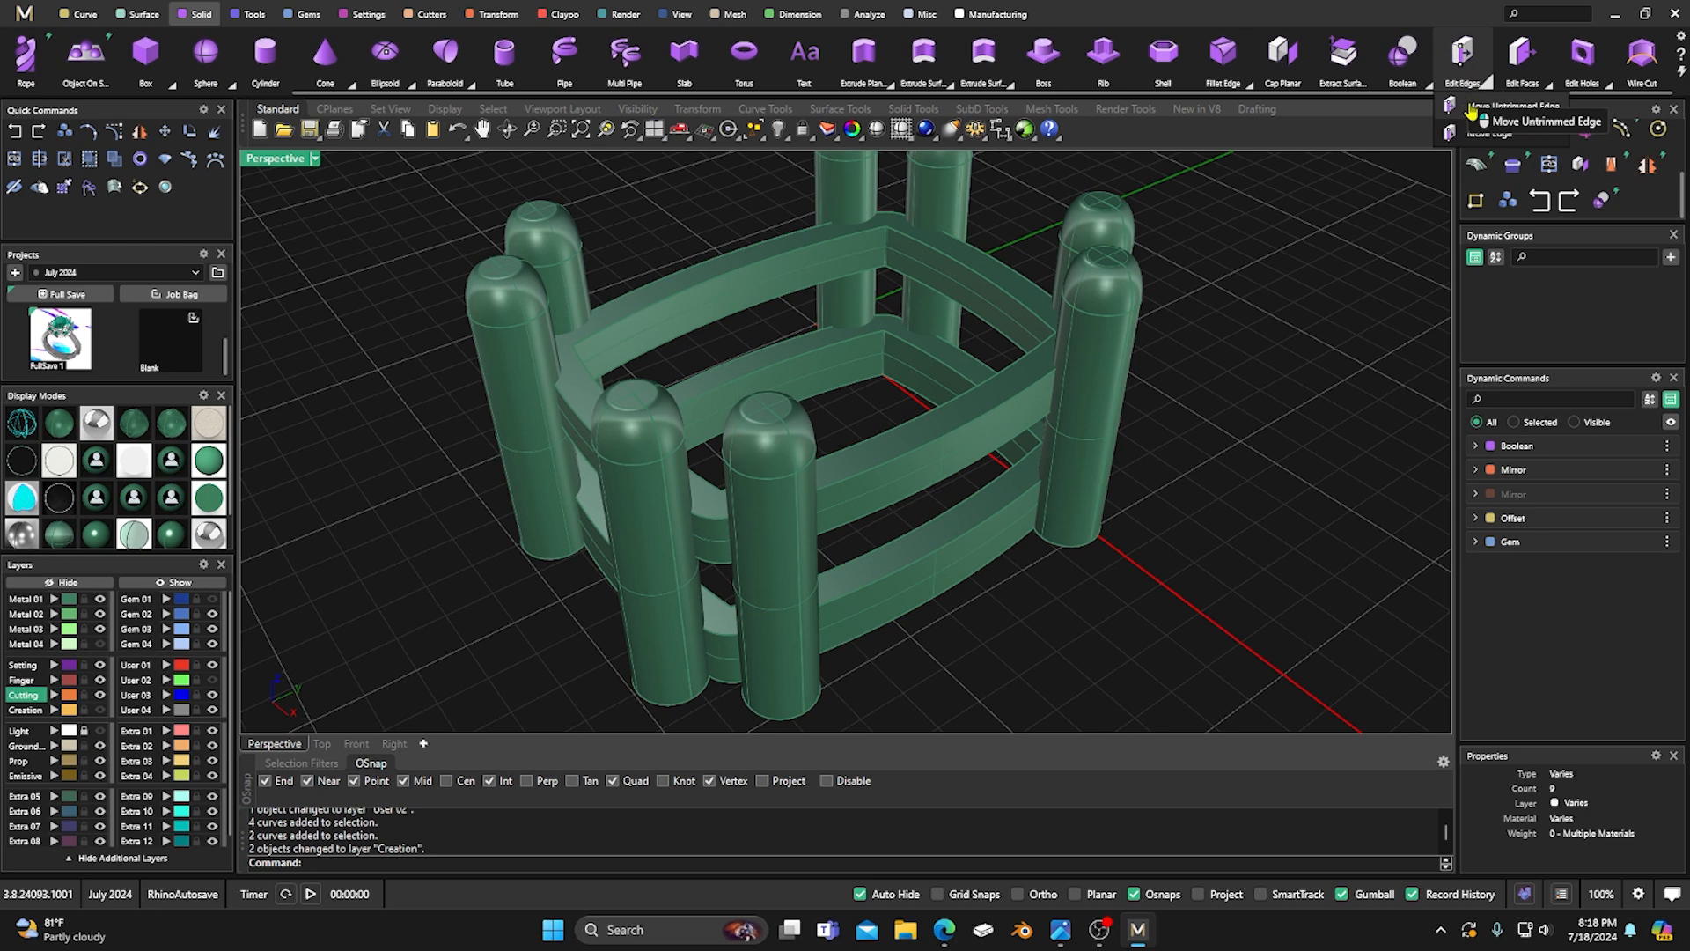
click(1488, 134)
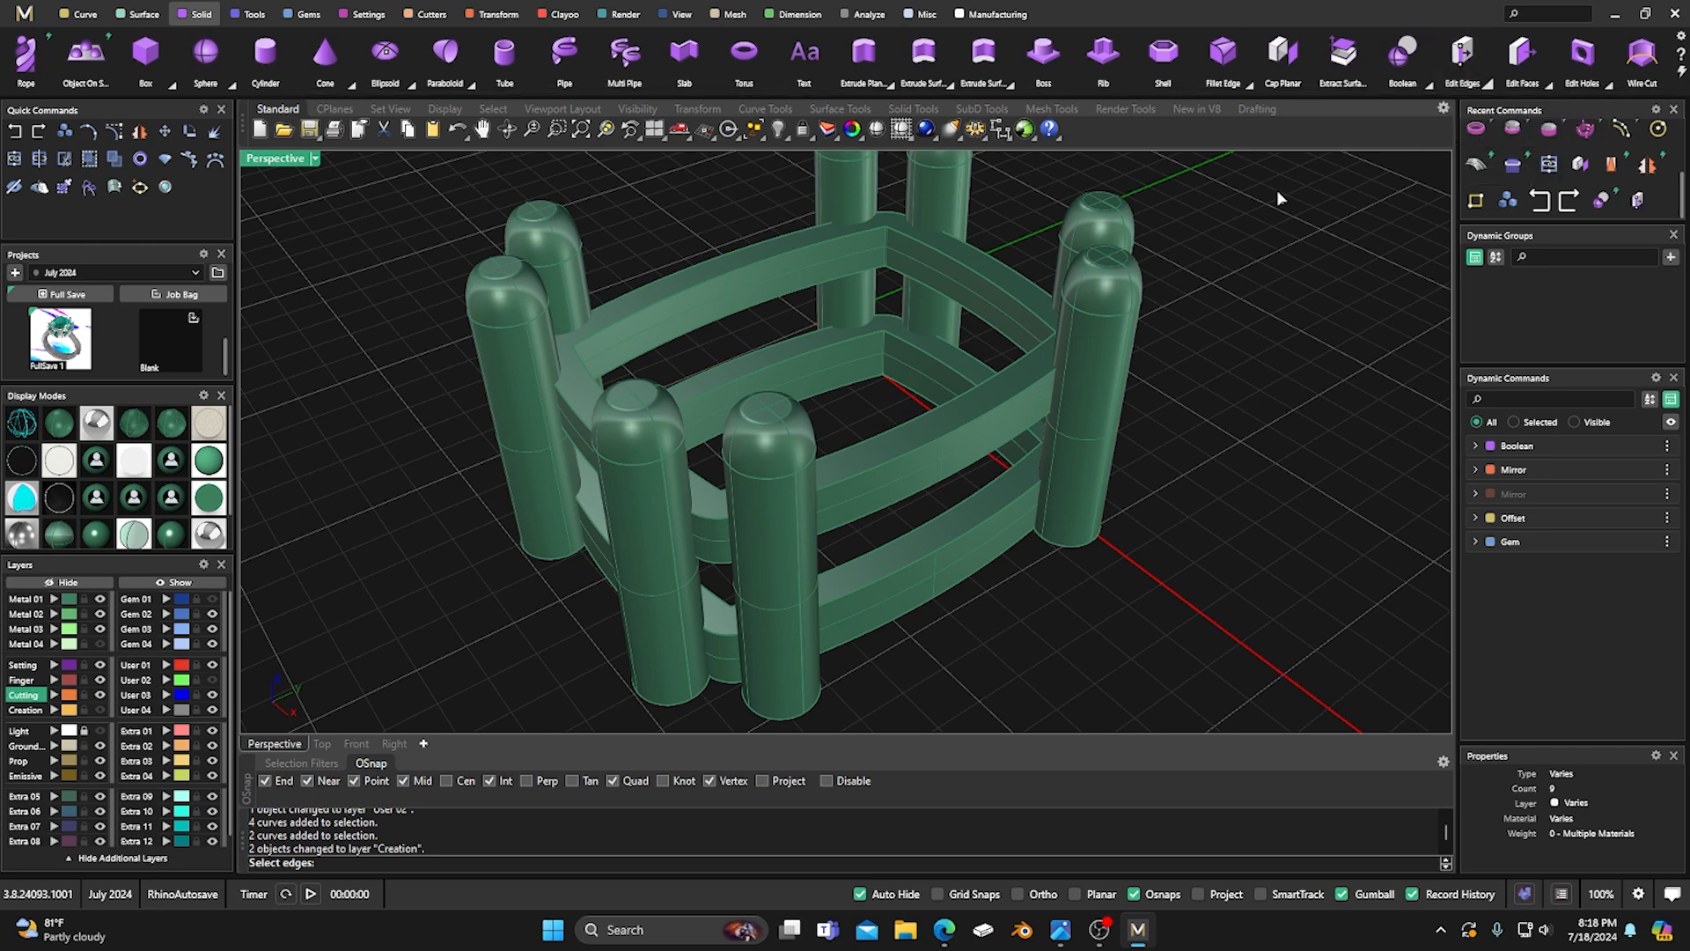
click(964, 273)
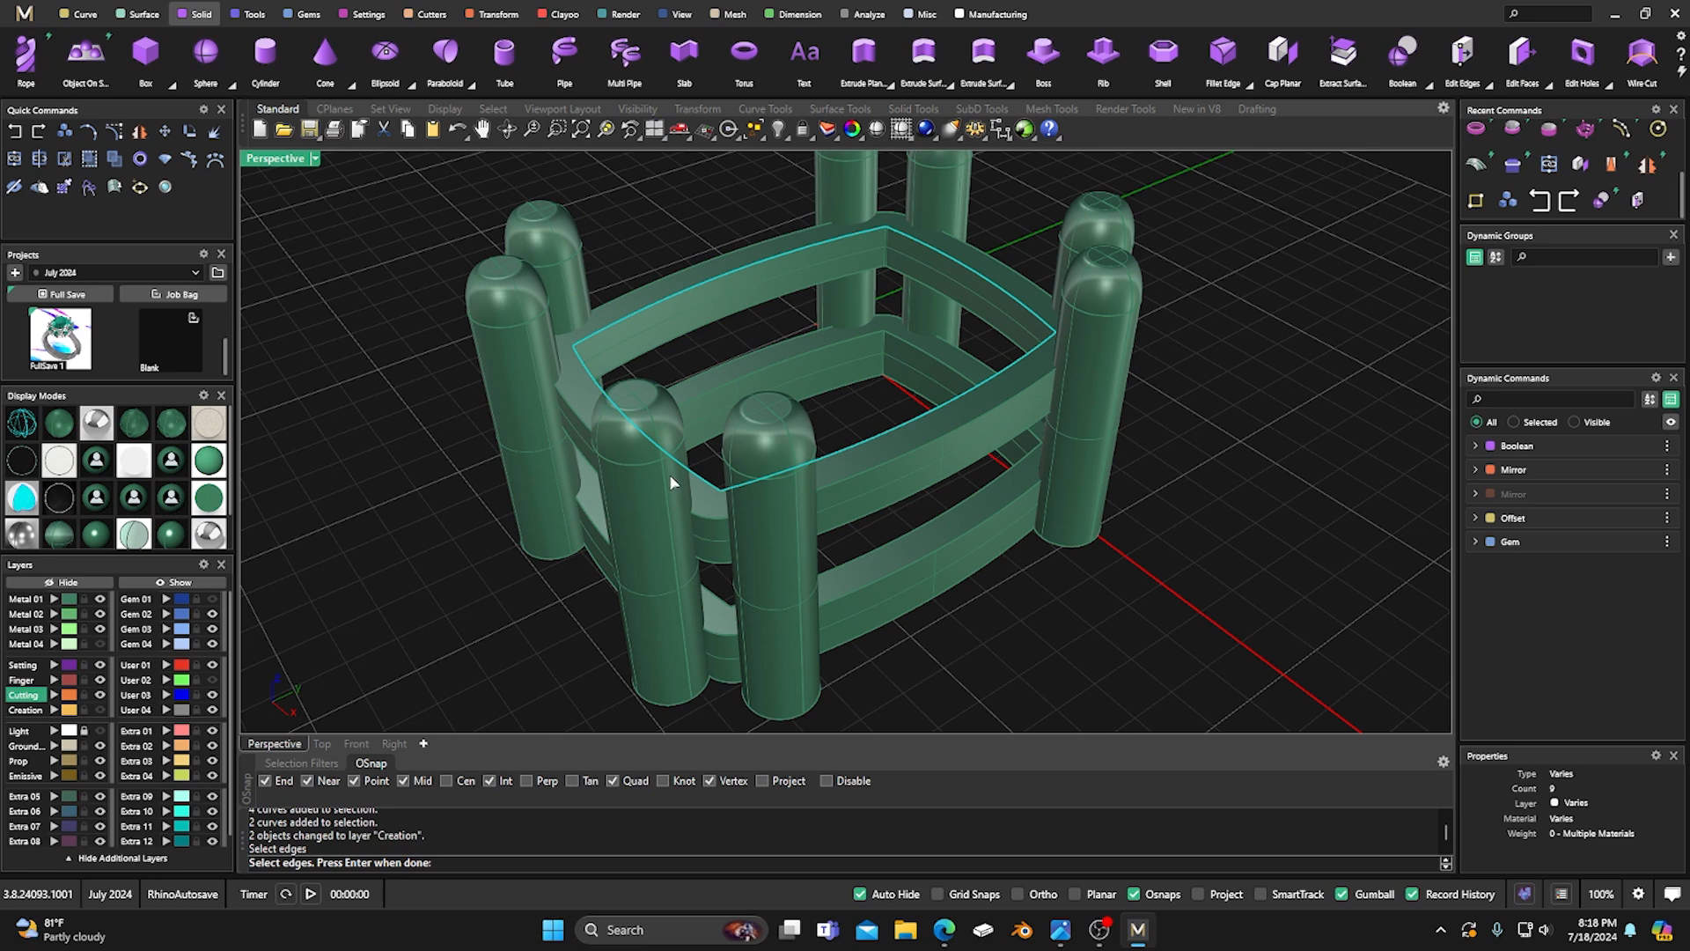
key(Return)
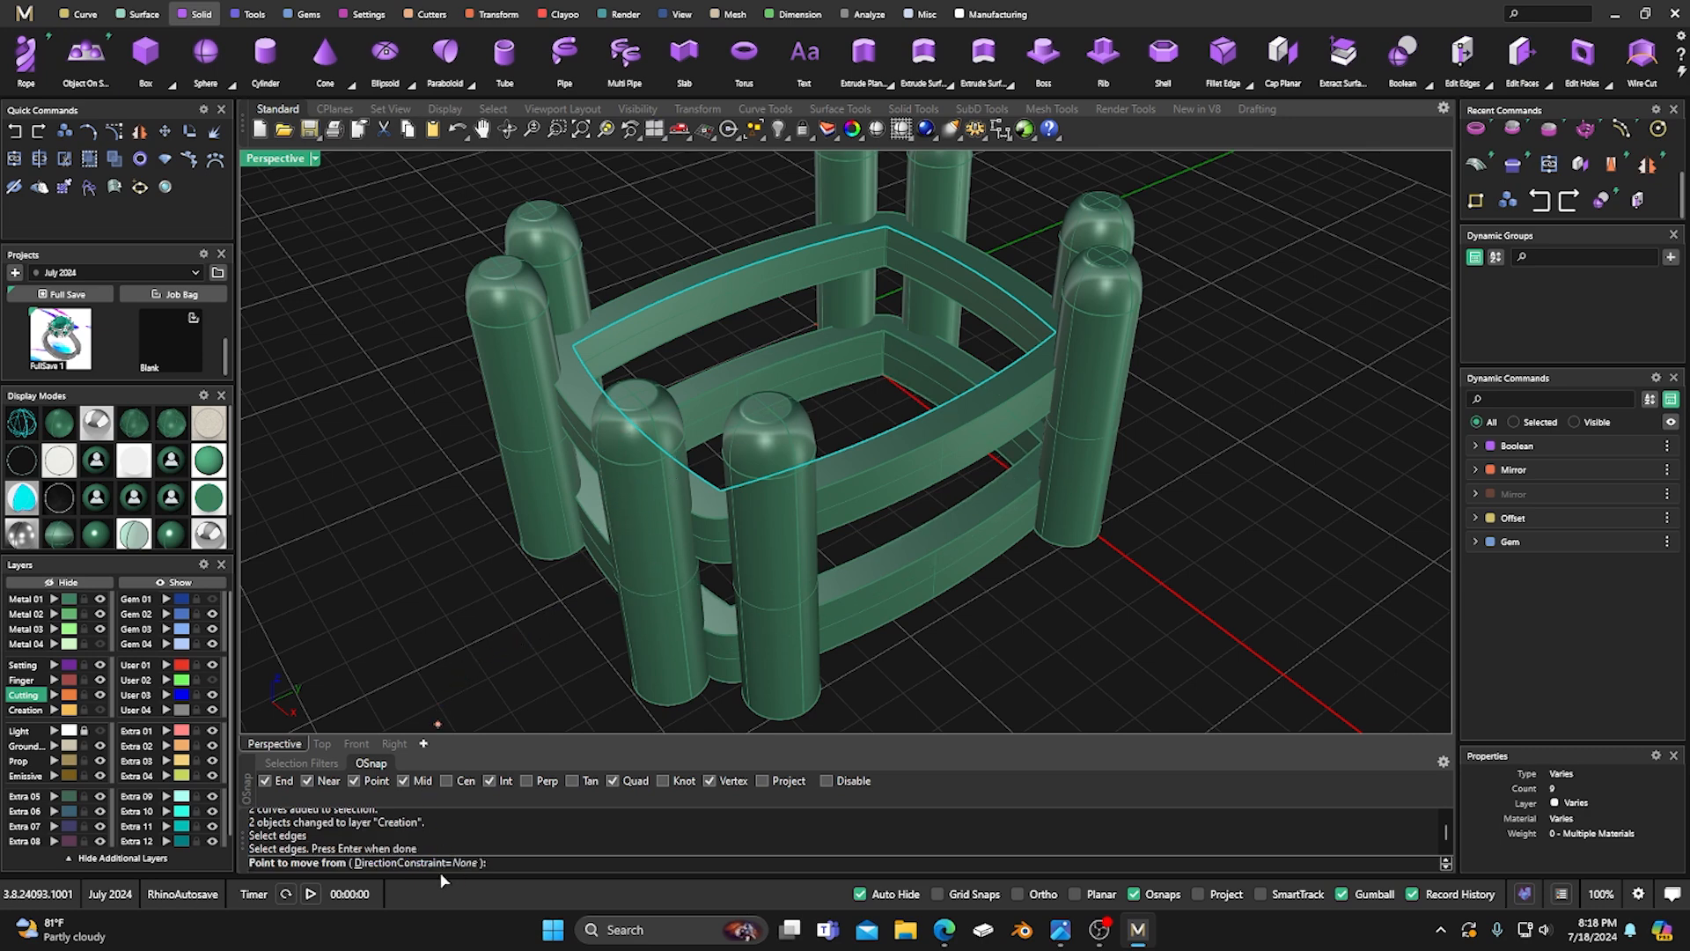
click(392, 863)
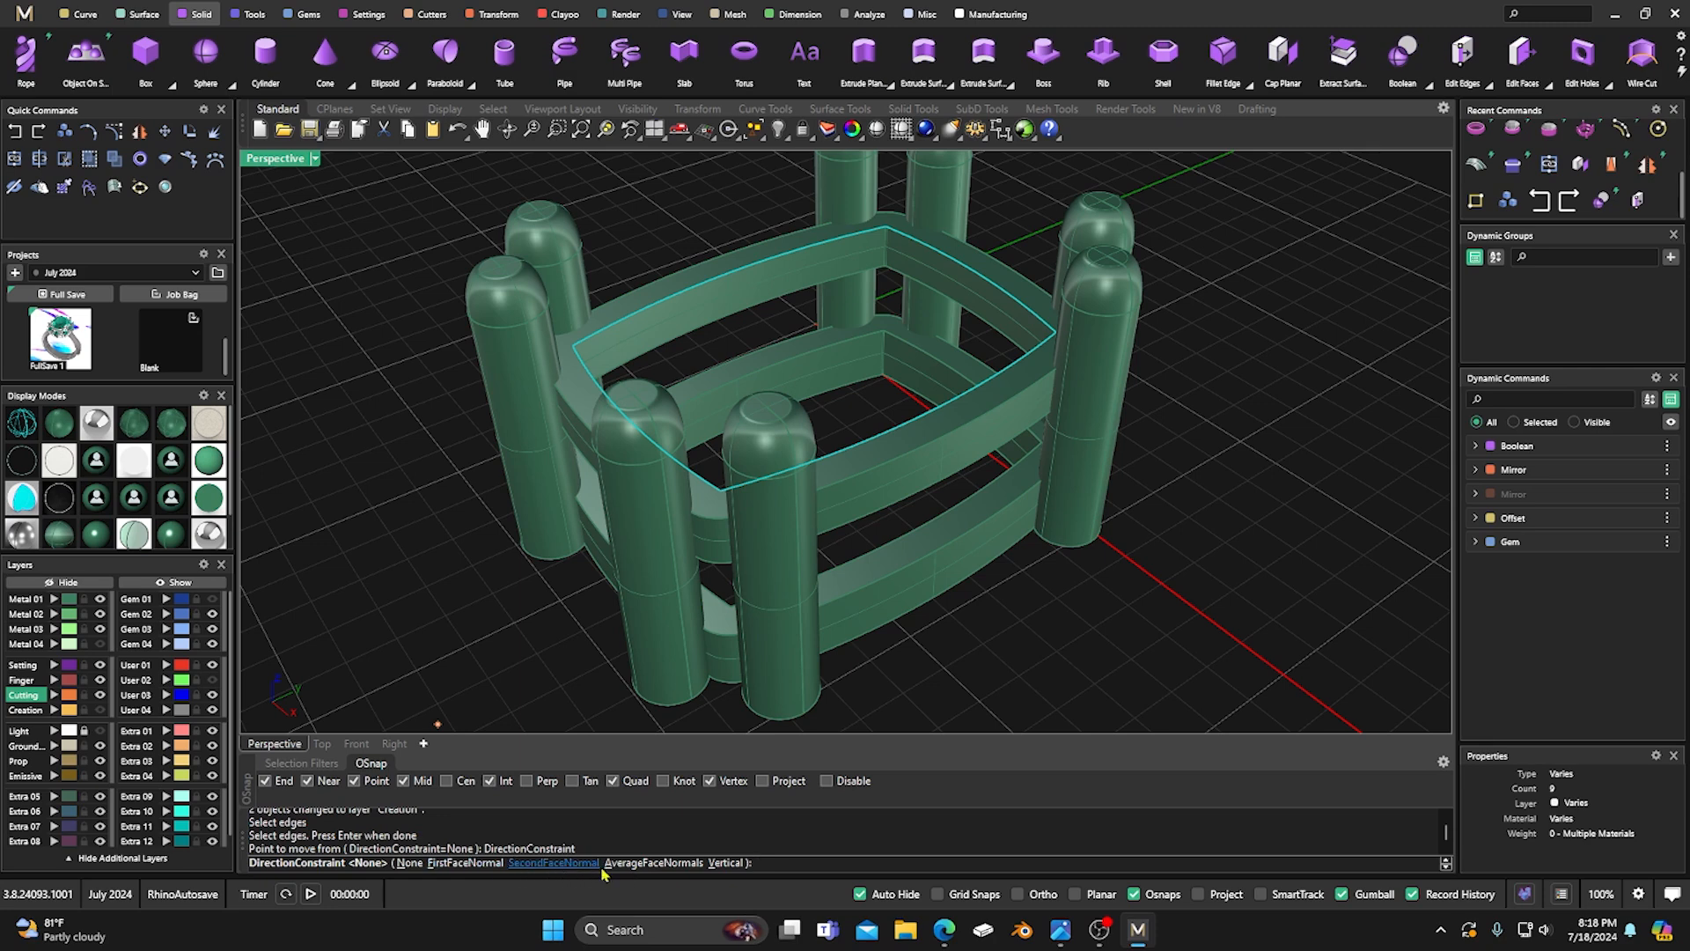
click(728, 863)
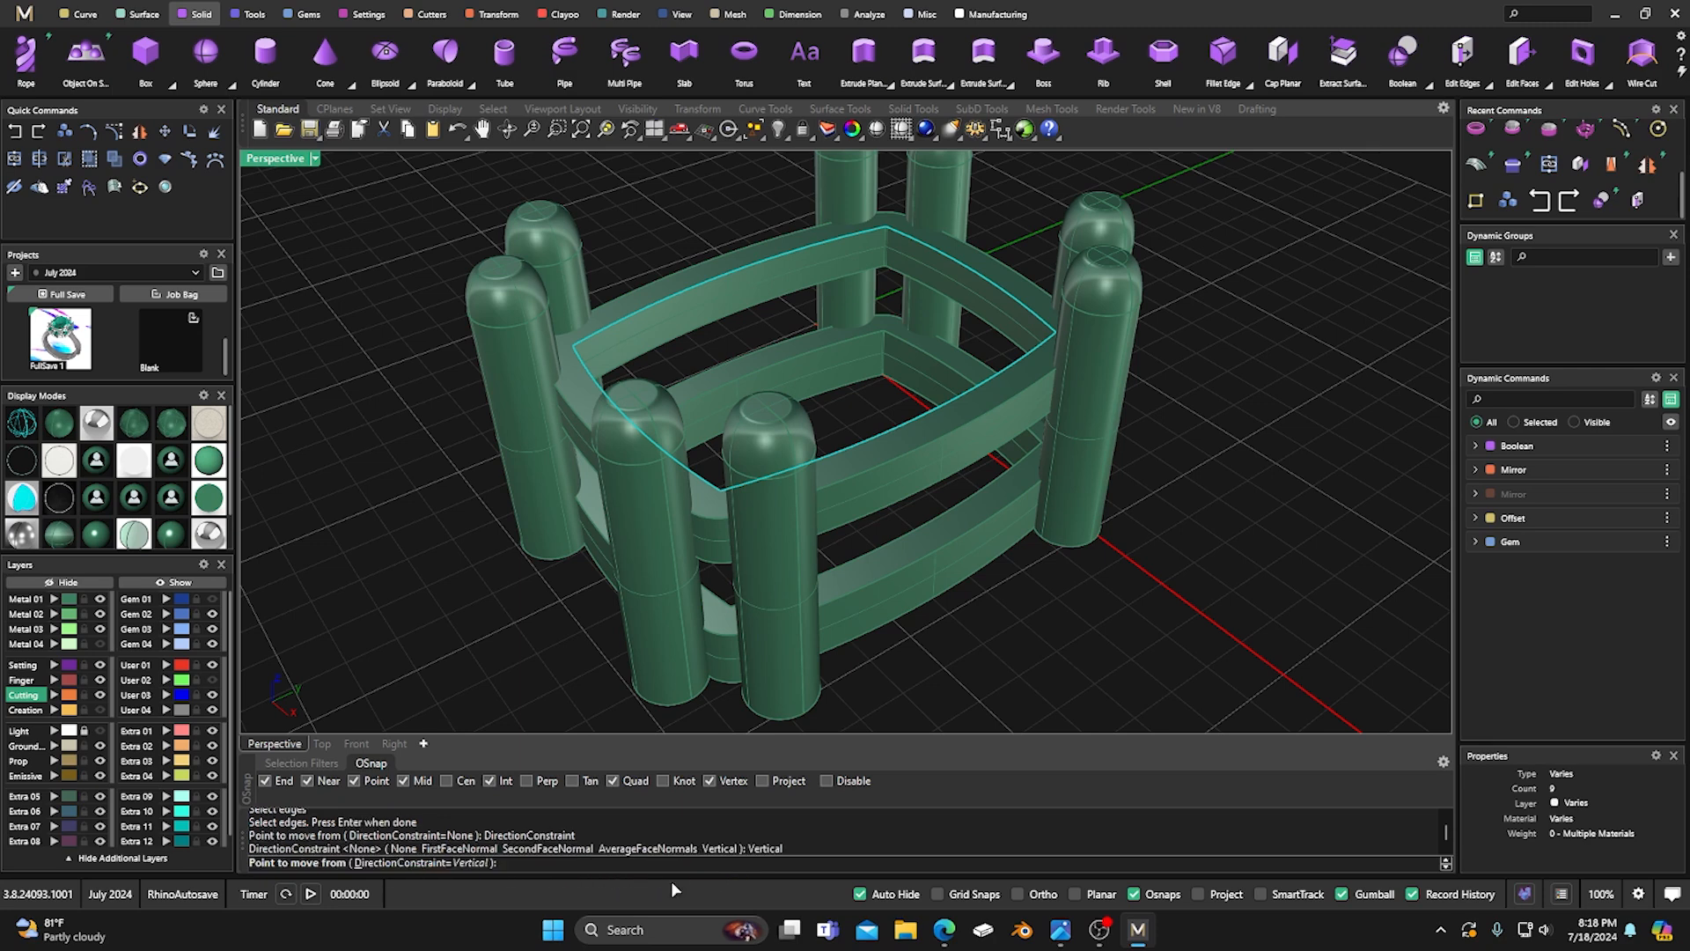
click(975, 270)
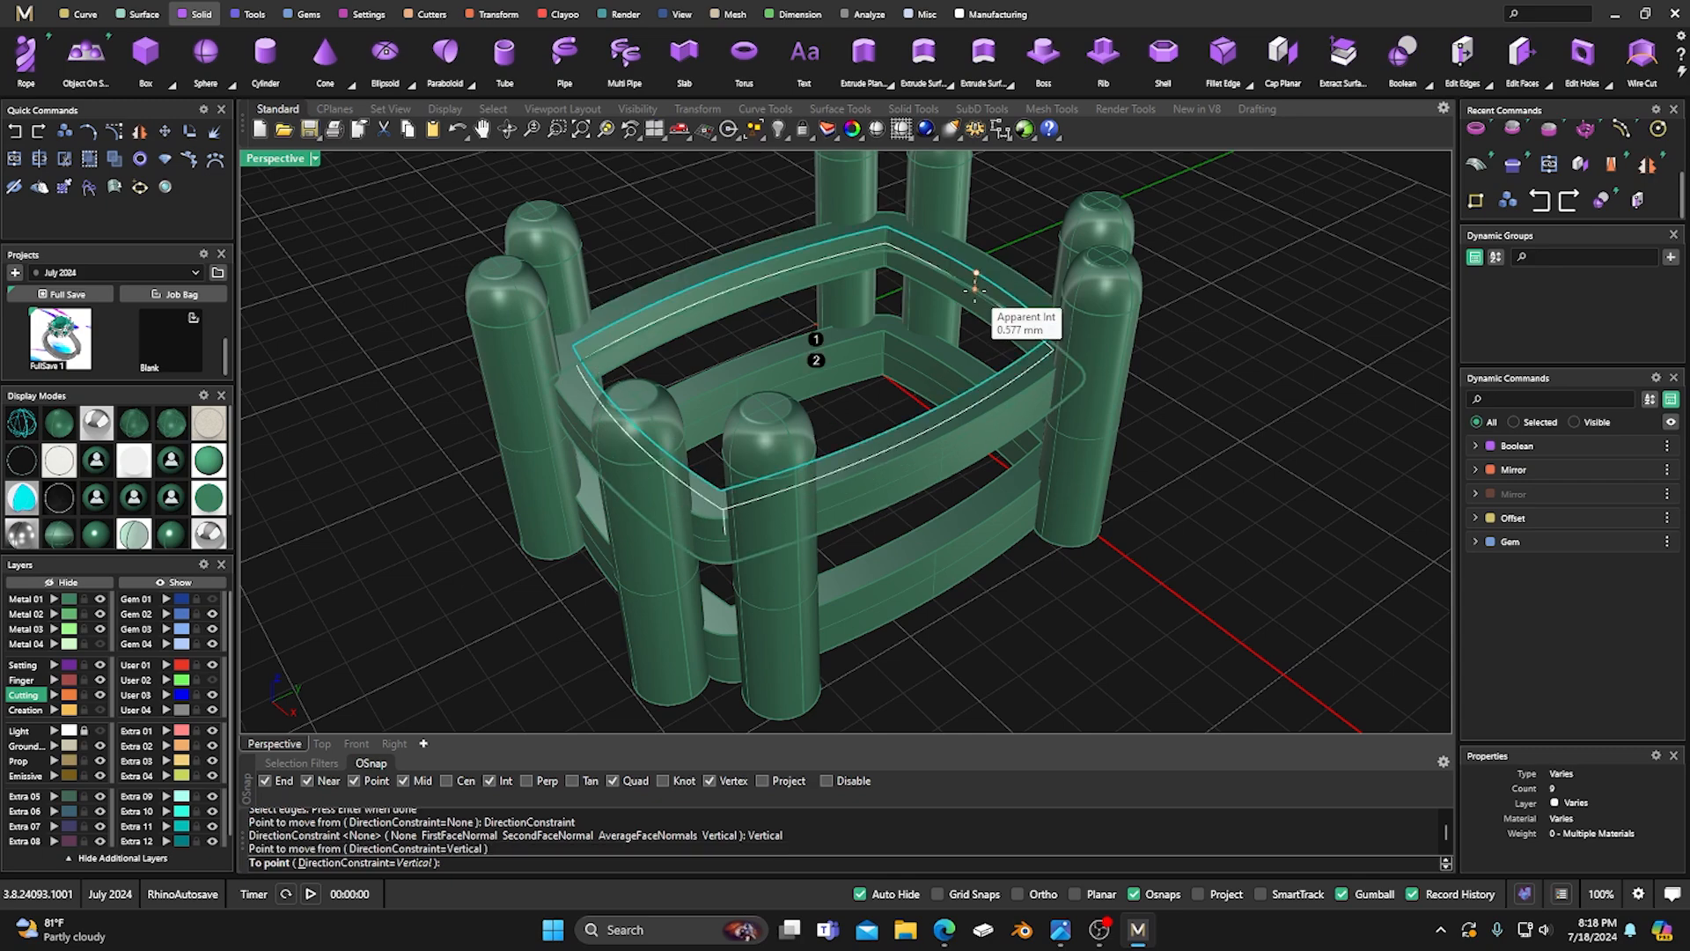
scroll(974, 291, up, 5)
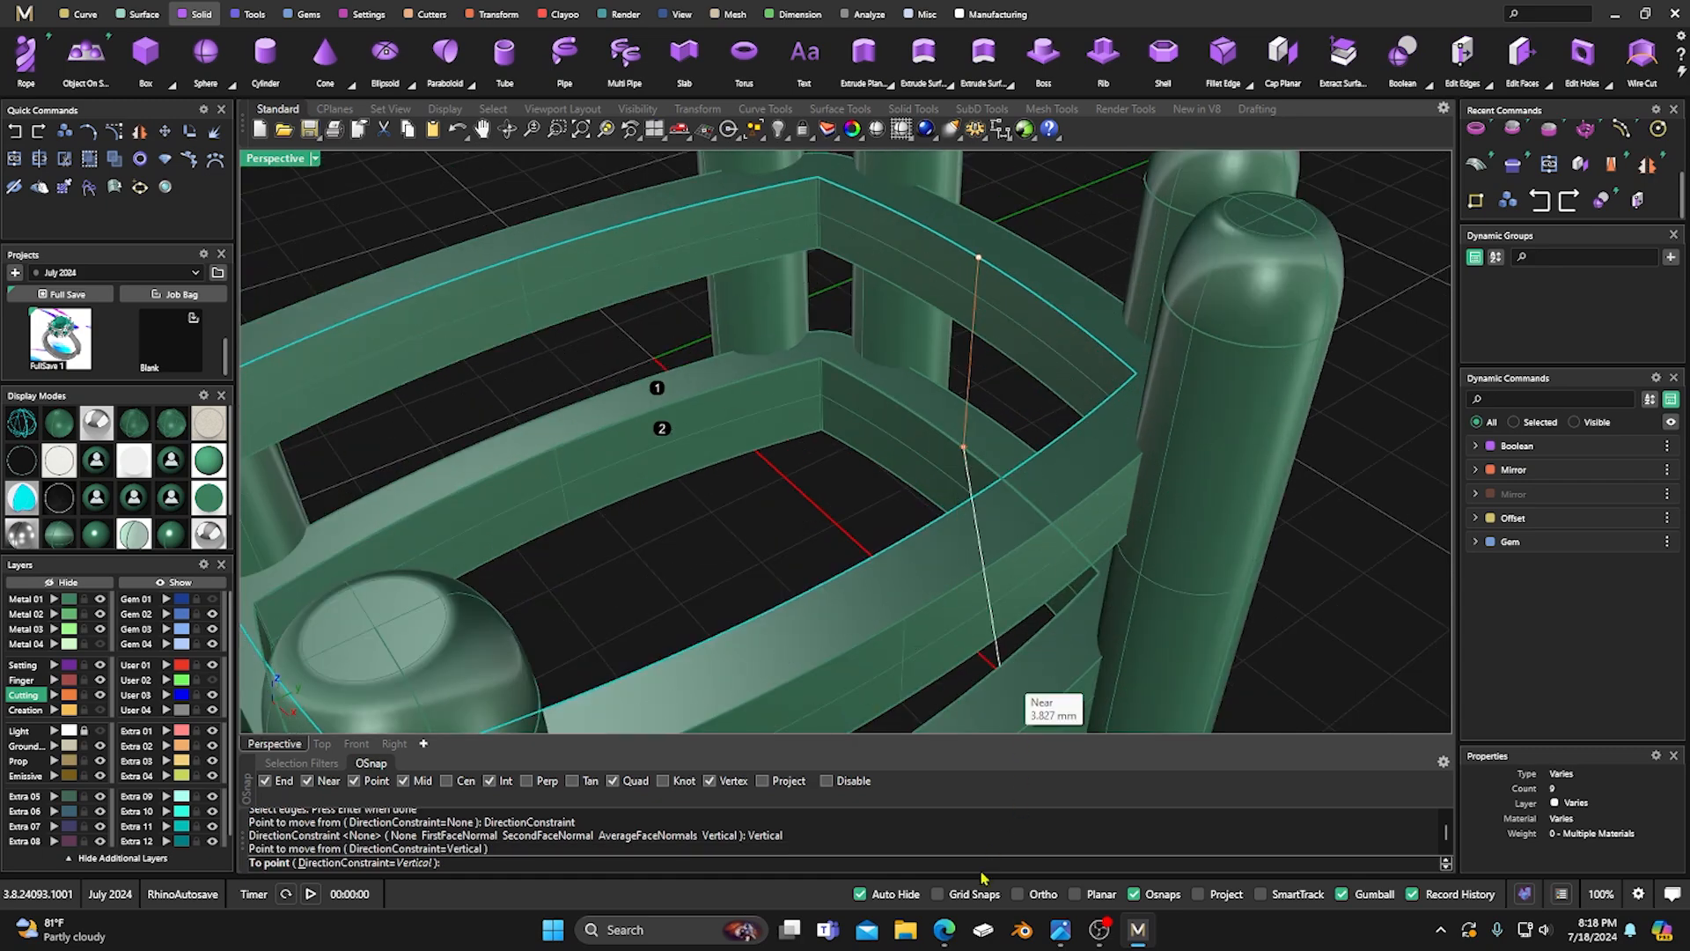
click(1134, 894)
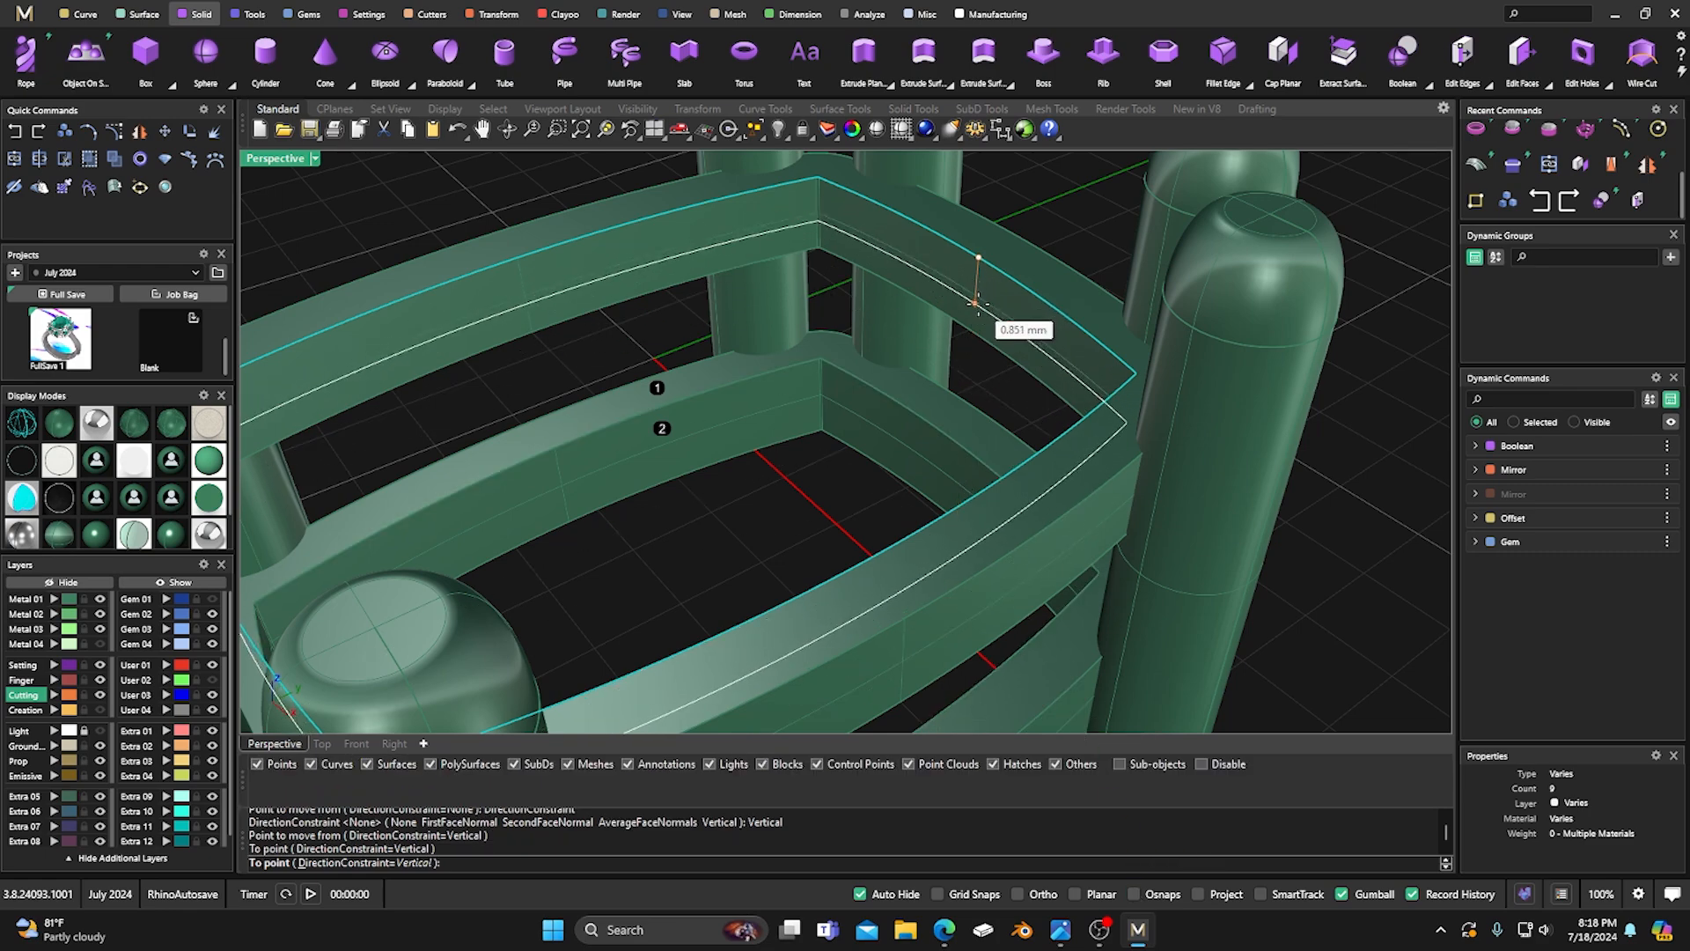
click(976, 297)
right_drag(932, 399, 876, 437)
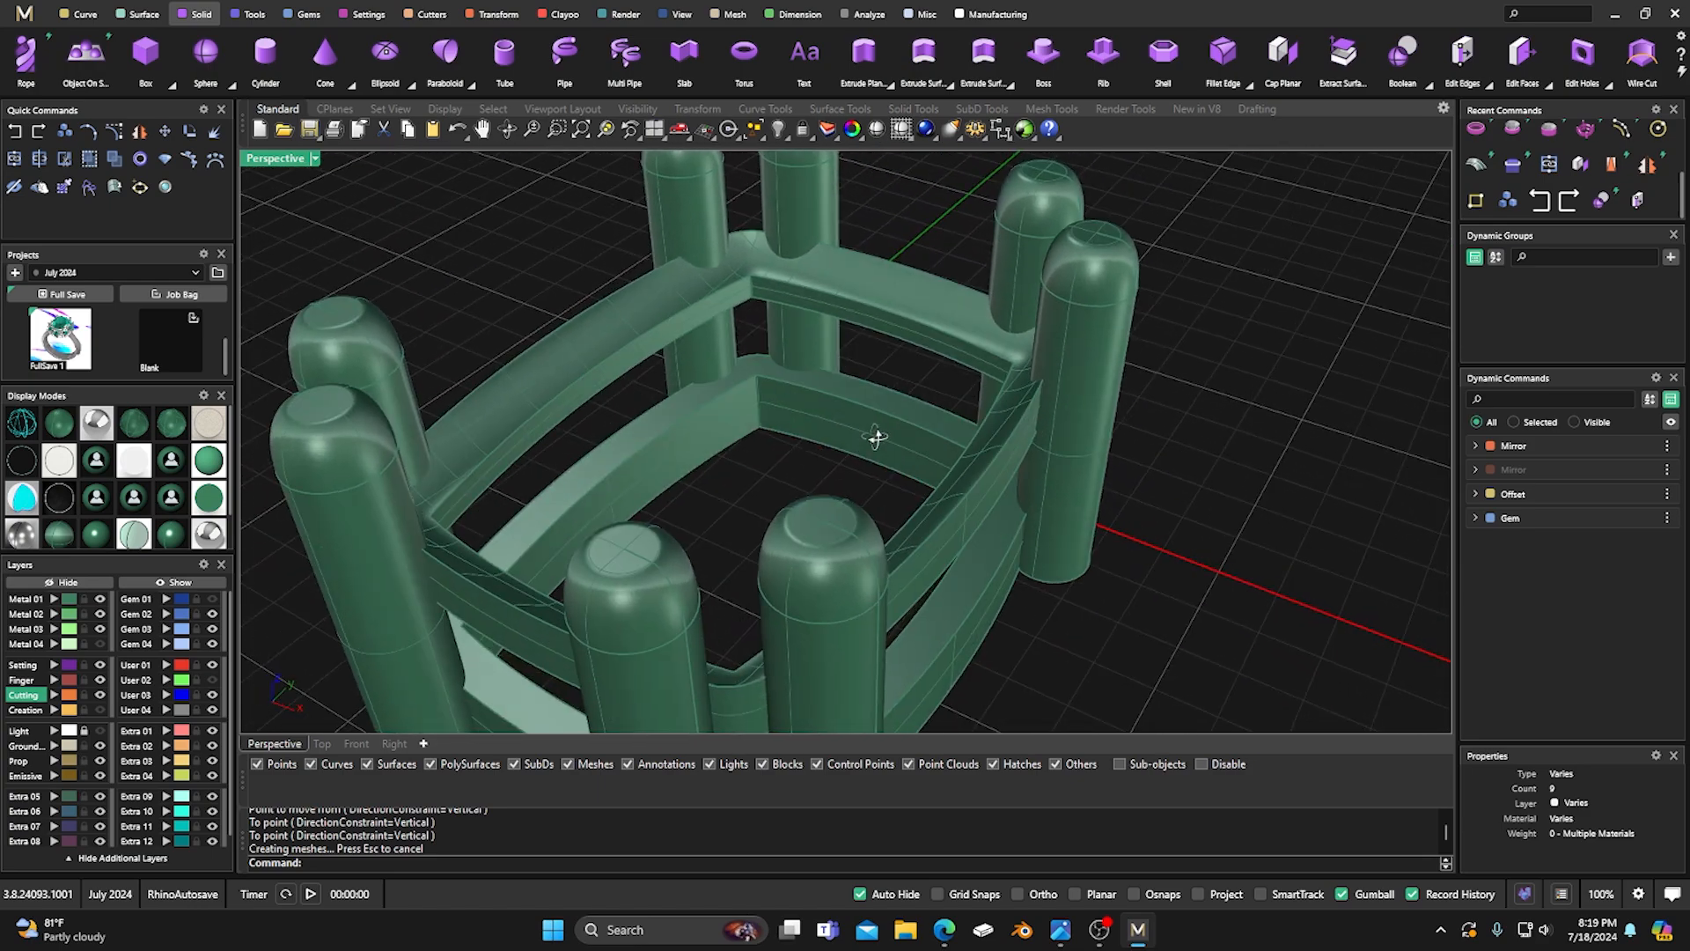
right_drag(630, 492, 672, 444)
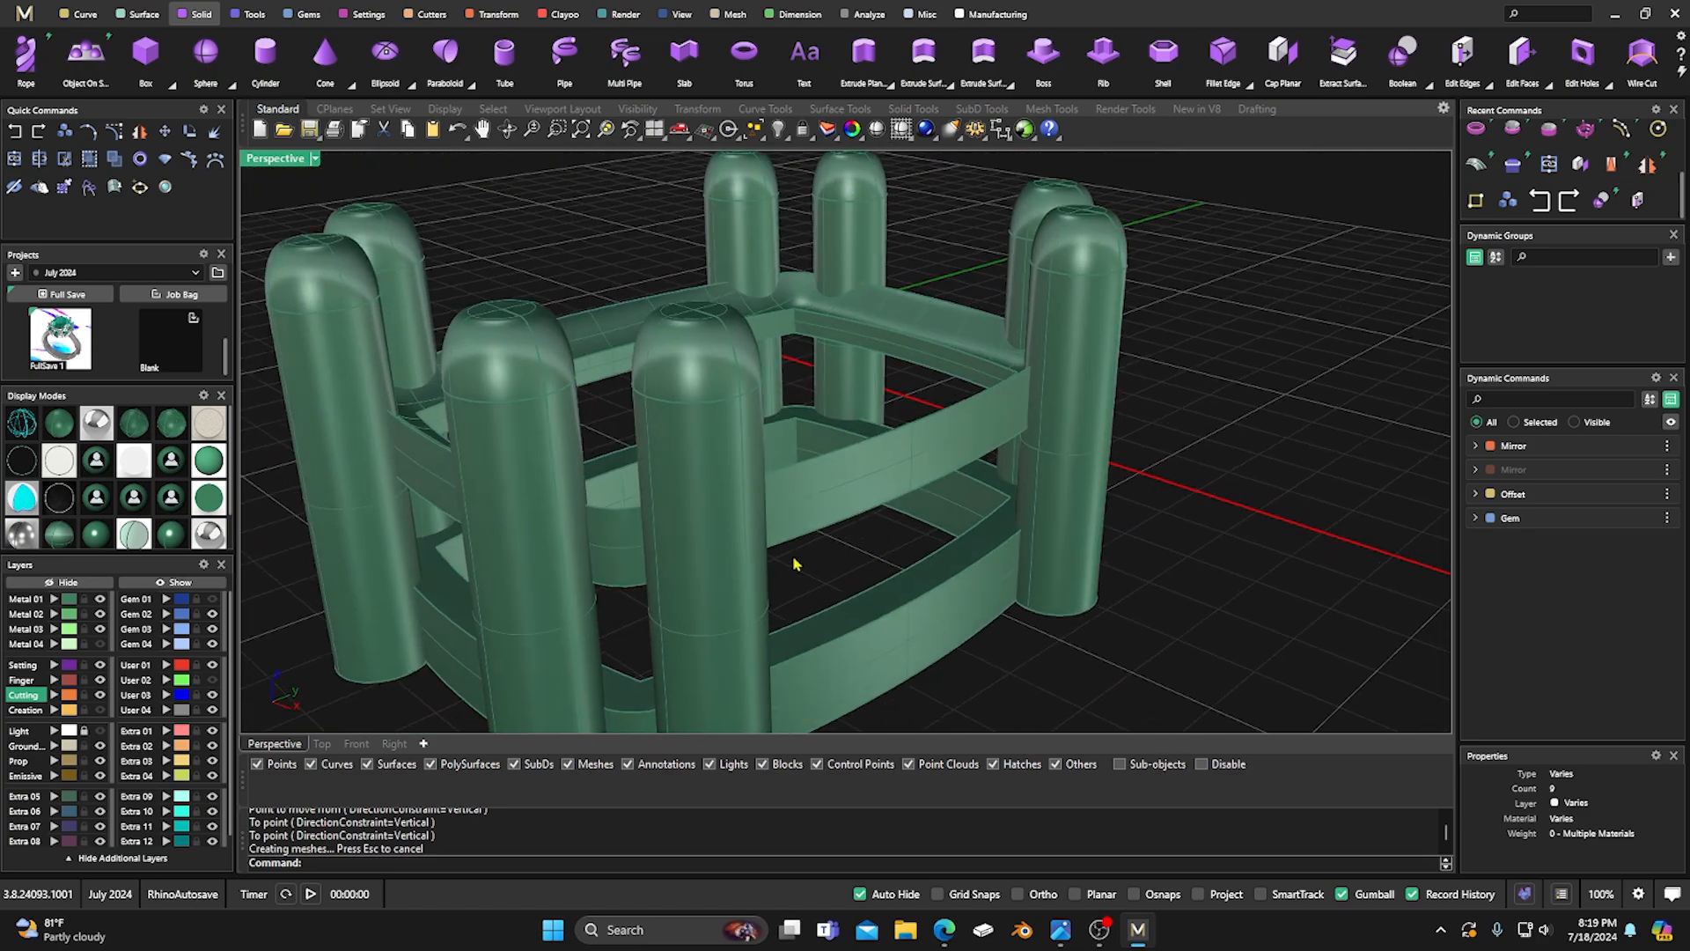
right_drag(913, 550, 957, 471)
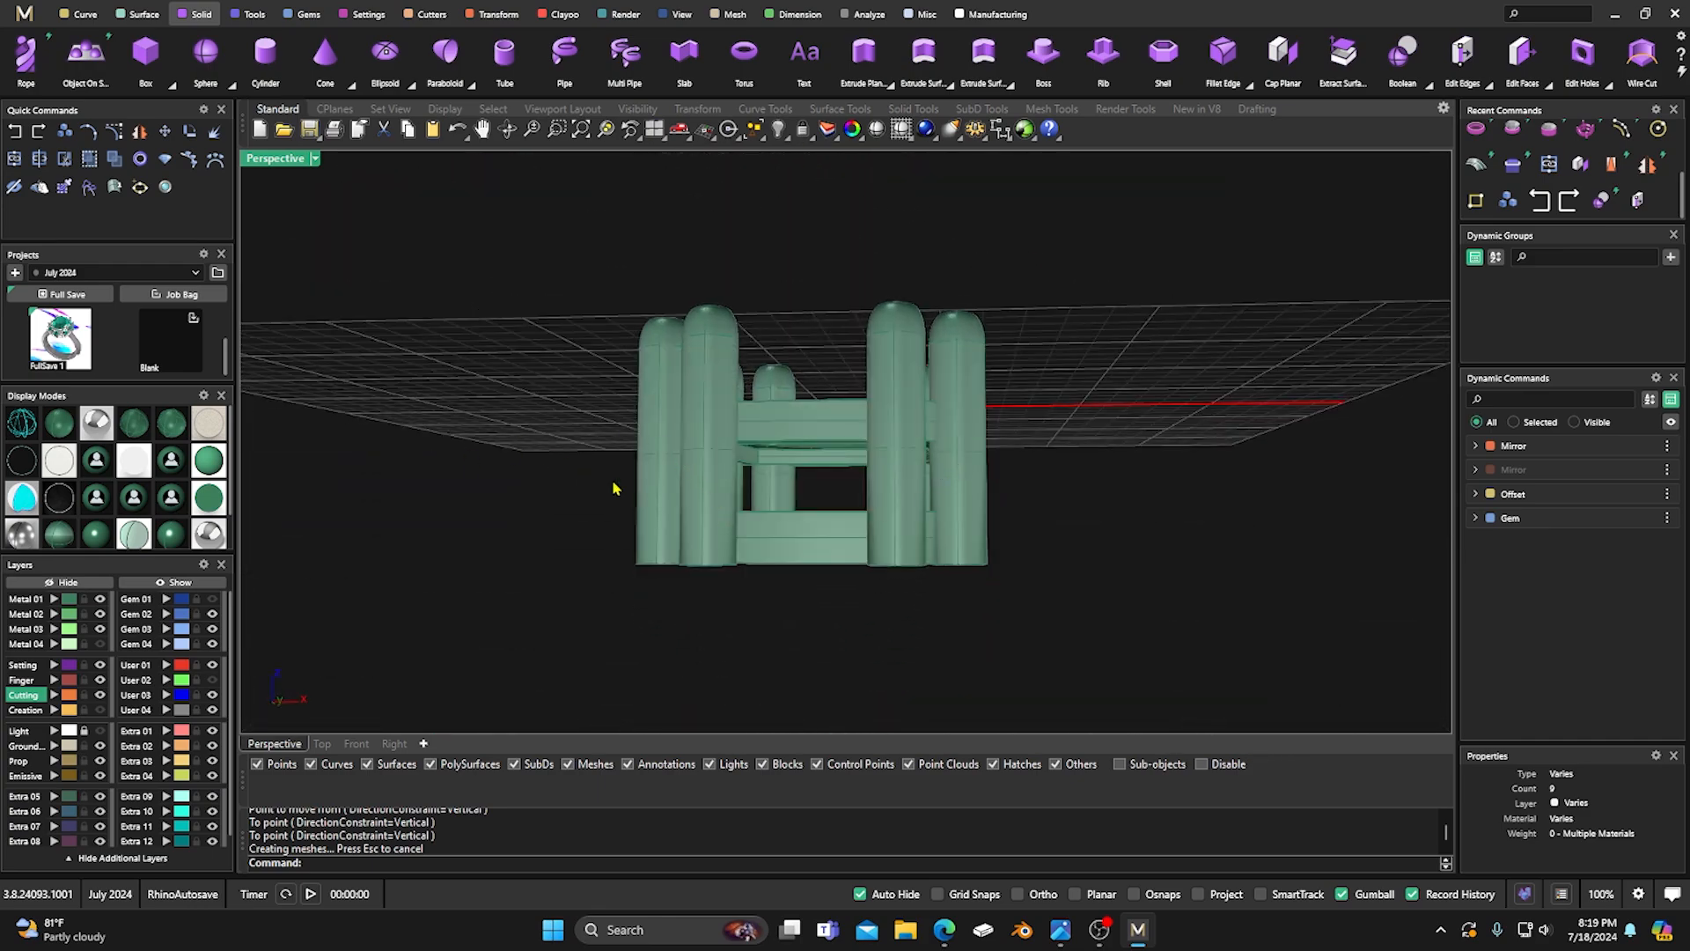
Taper all eight prongs and both wall rails inward toward the base, selecting the bottom side and setting the first length to -1.4.
drag(549, 273, 1118, 603)
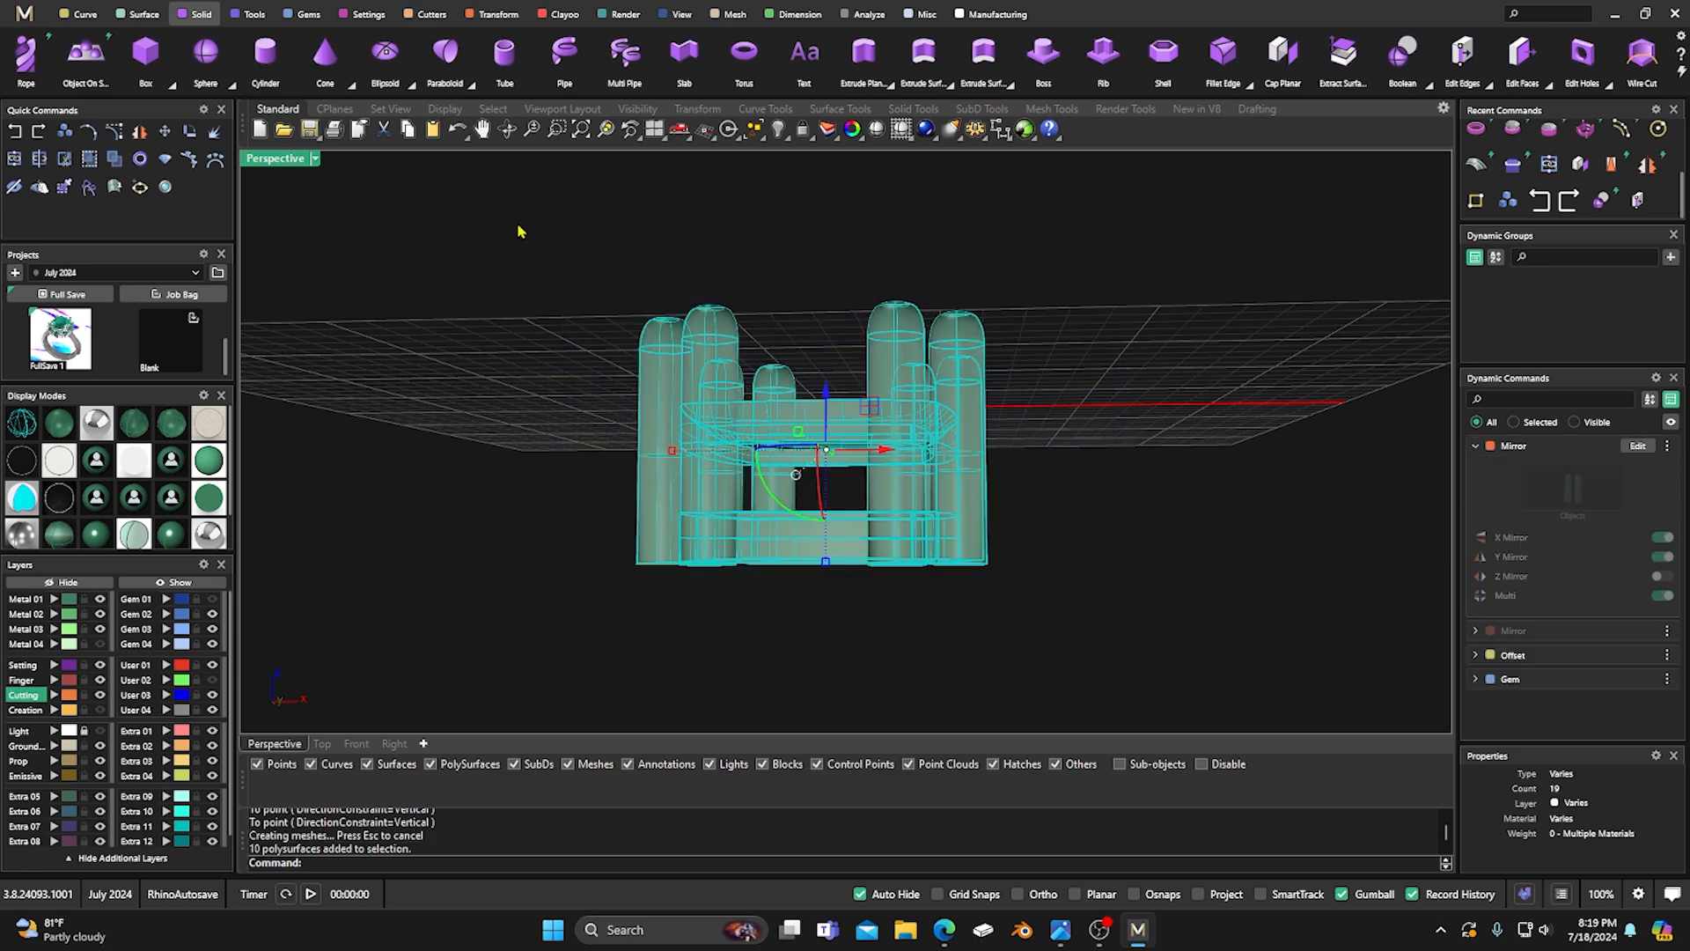
click(495, 14)
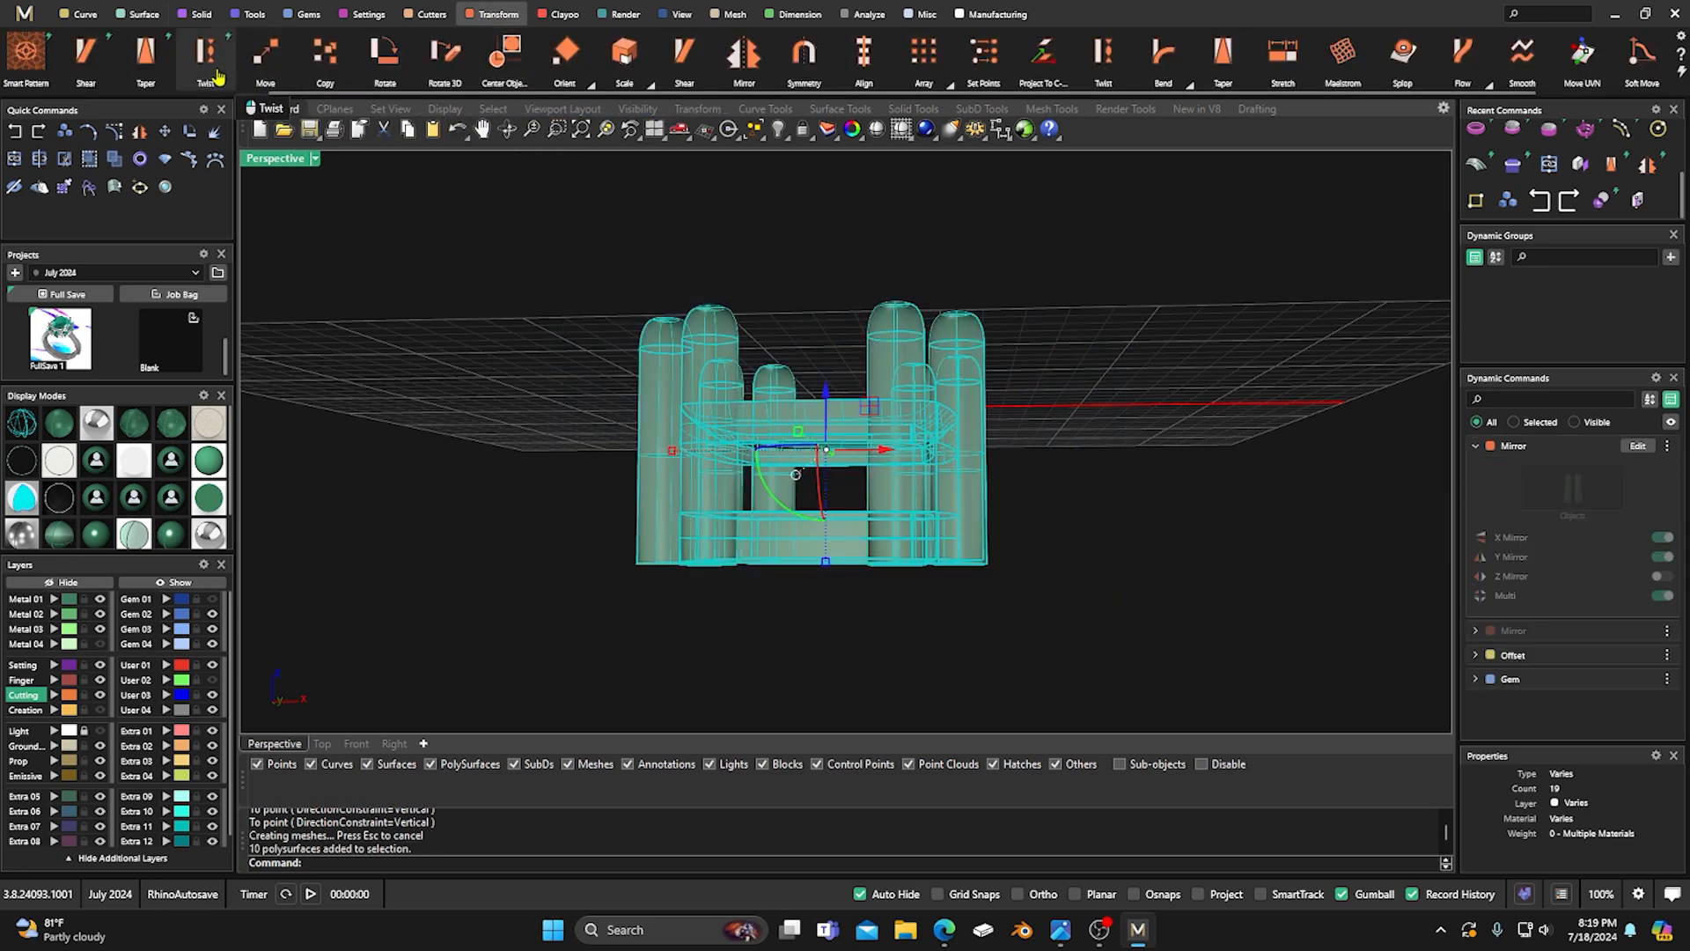
click(146, 53)
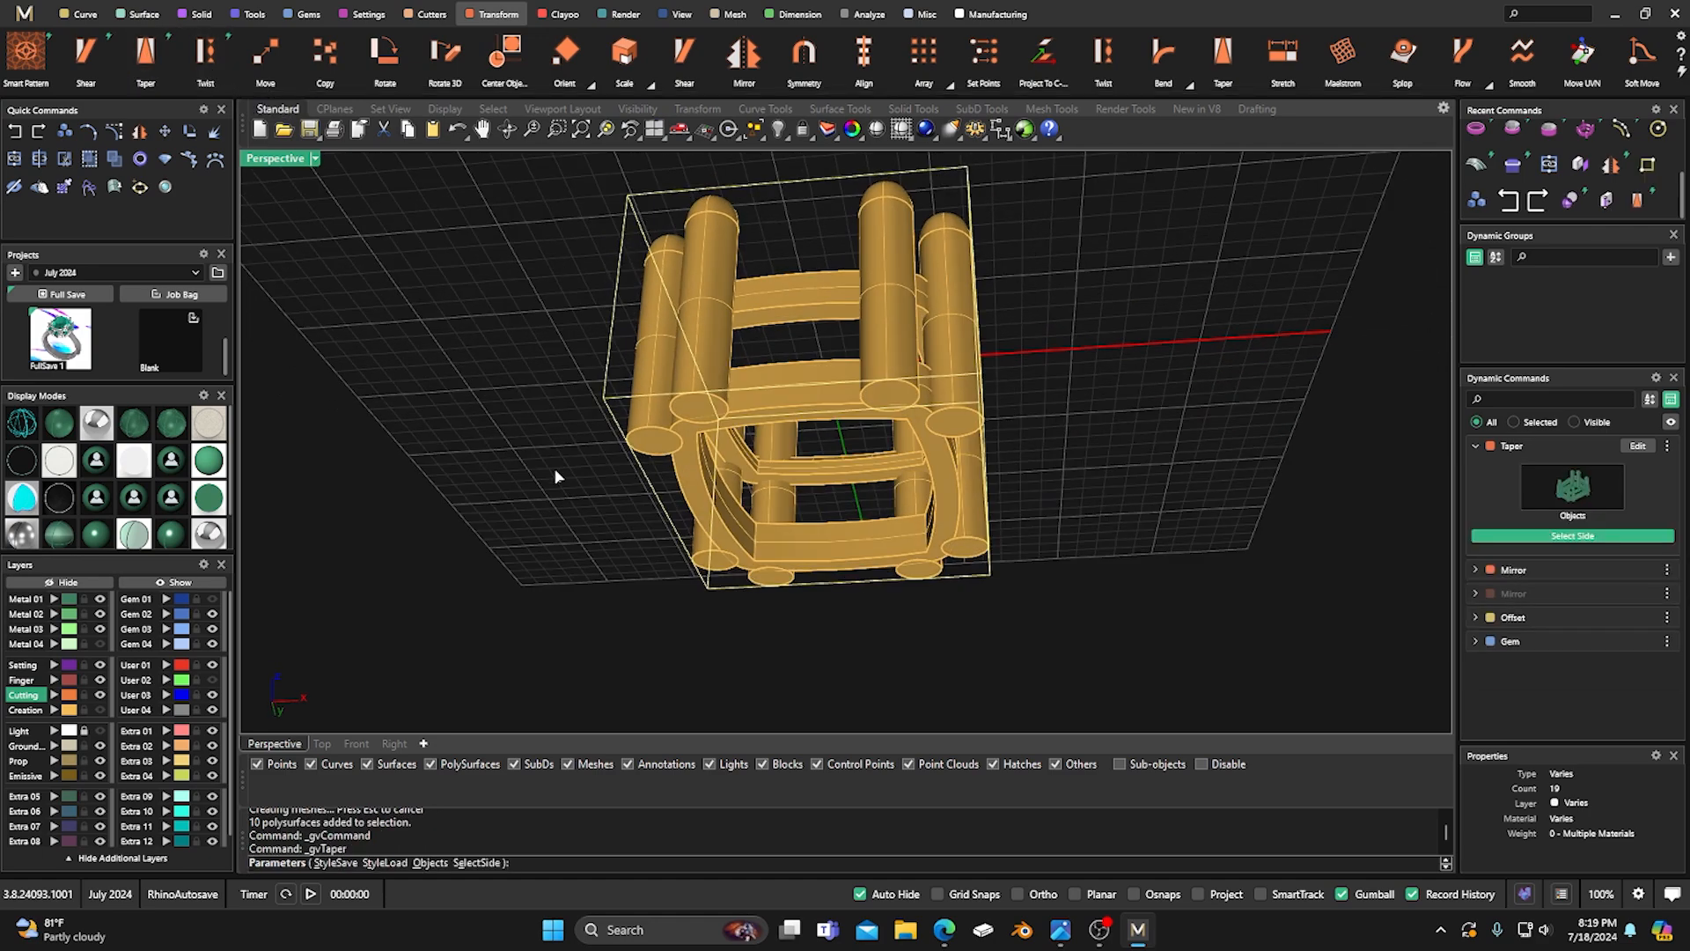
click(826, 490)
right_drag(1317, 584, 1268, 560)
right_drag(883, 627, 943, 632)
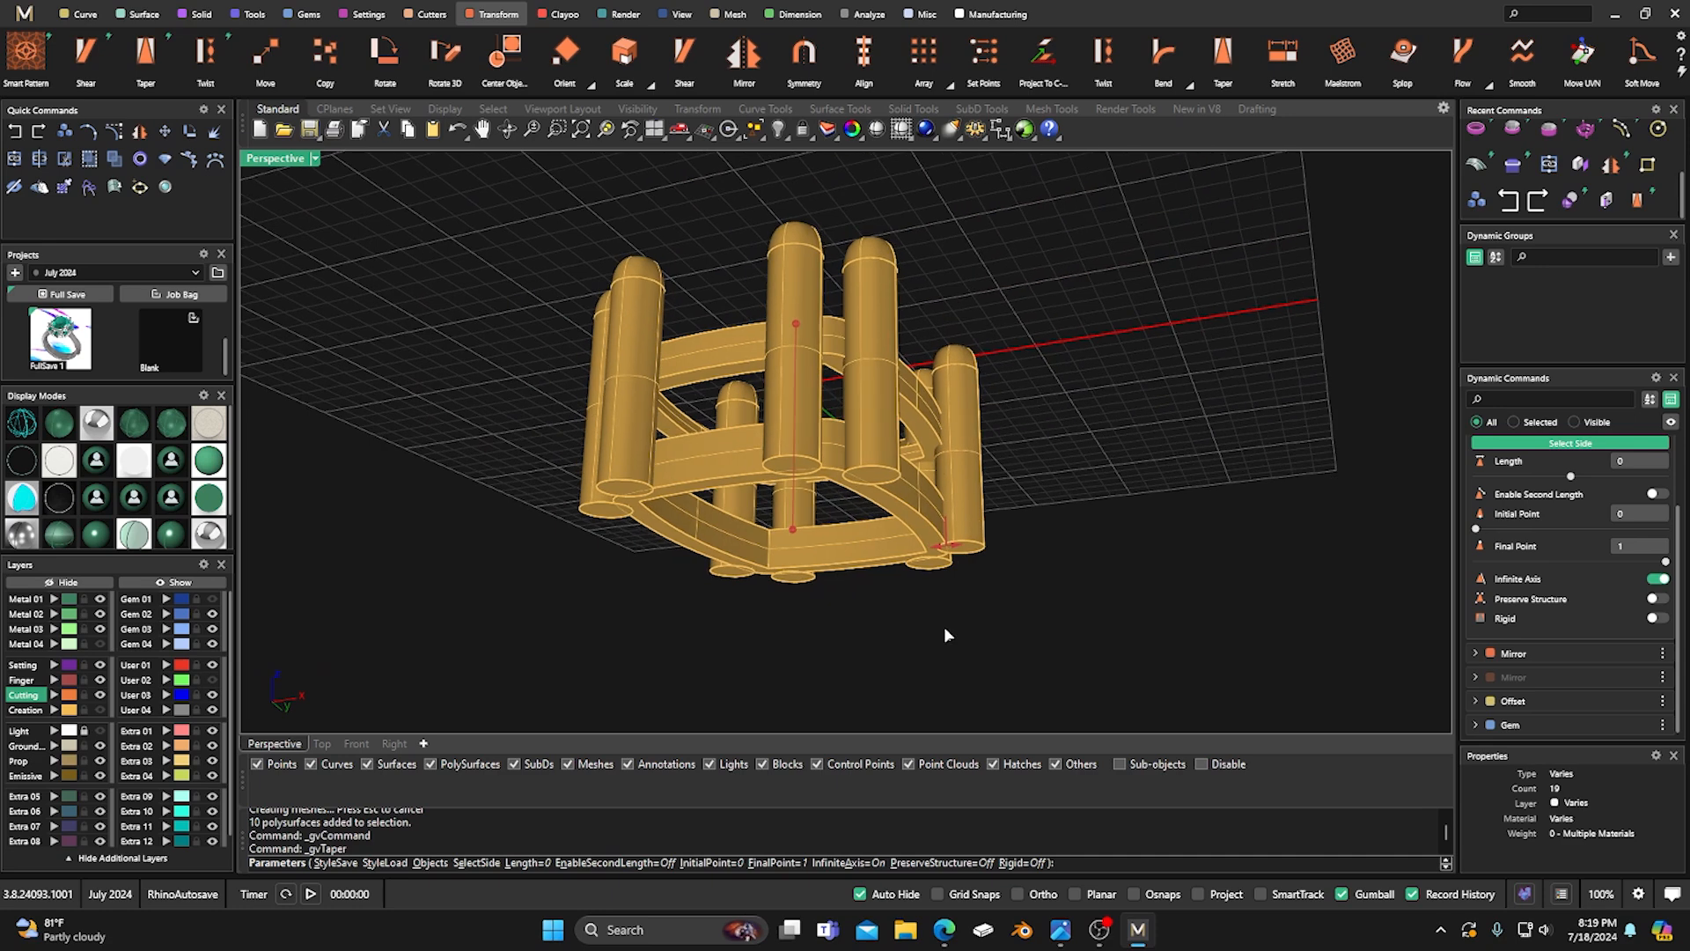
drag(944, 547, 914, 562)
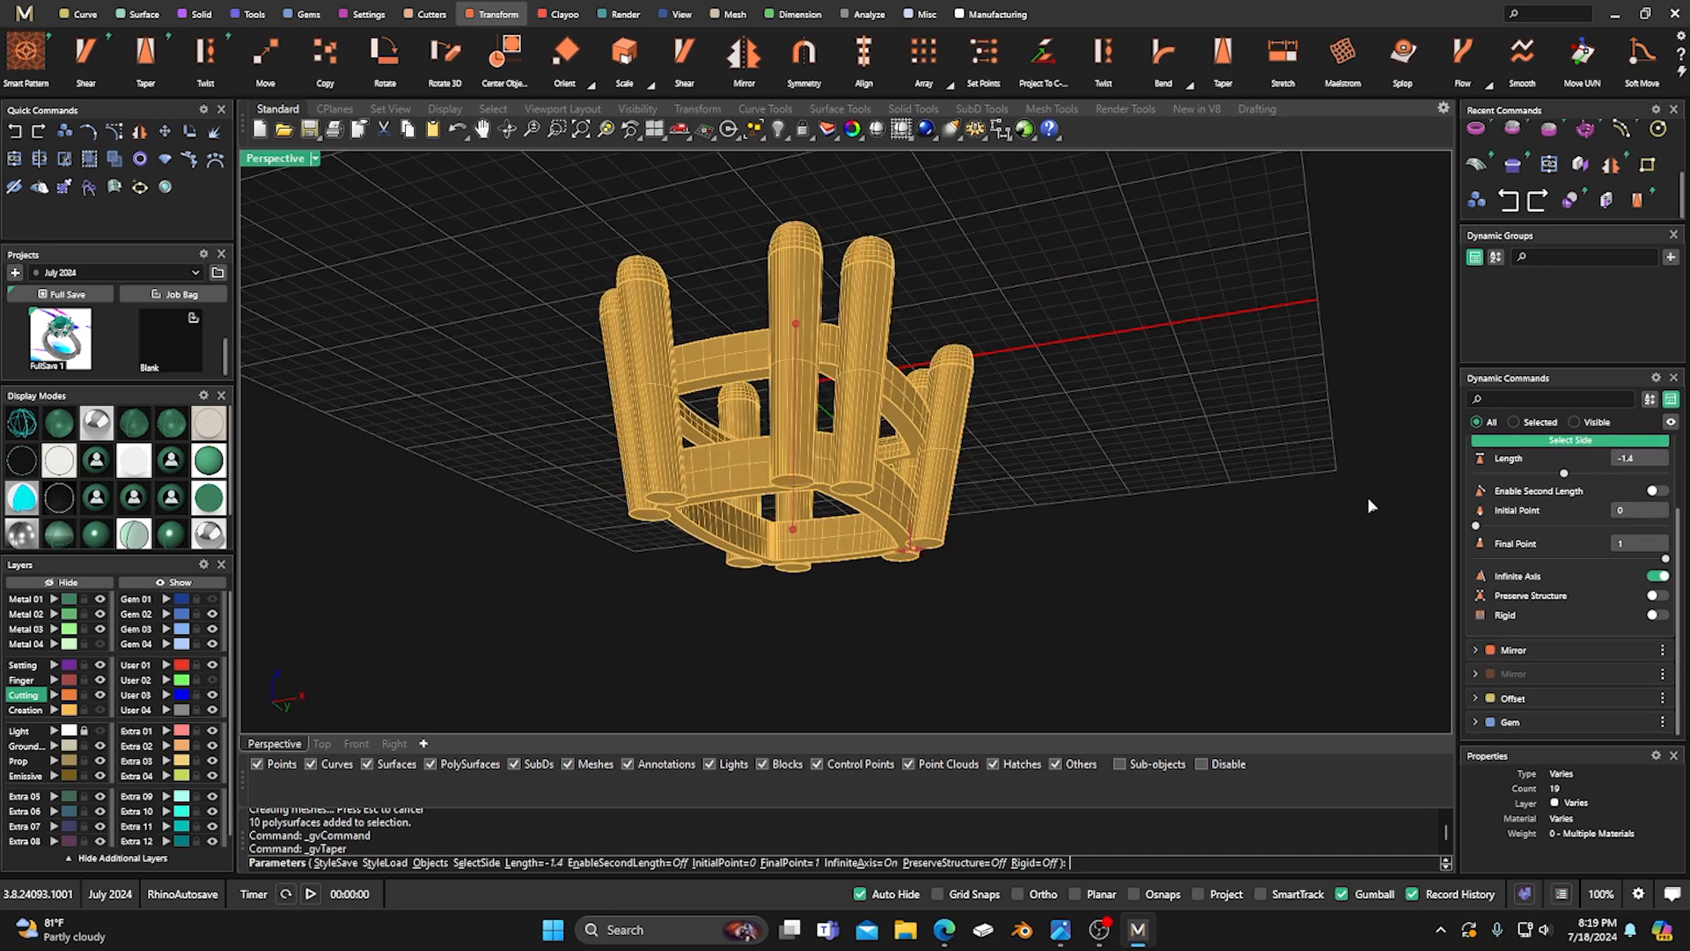
Enable the taper's second length at -1.6, show the Gem 01 layer, and accept the taper.
right_drag(1141, 647, 963, 647)
drag(537, 578, 565, 579)
right_drag(564, 579, 784, 631)
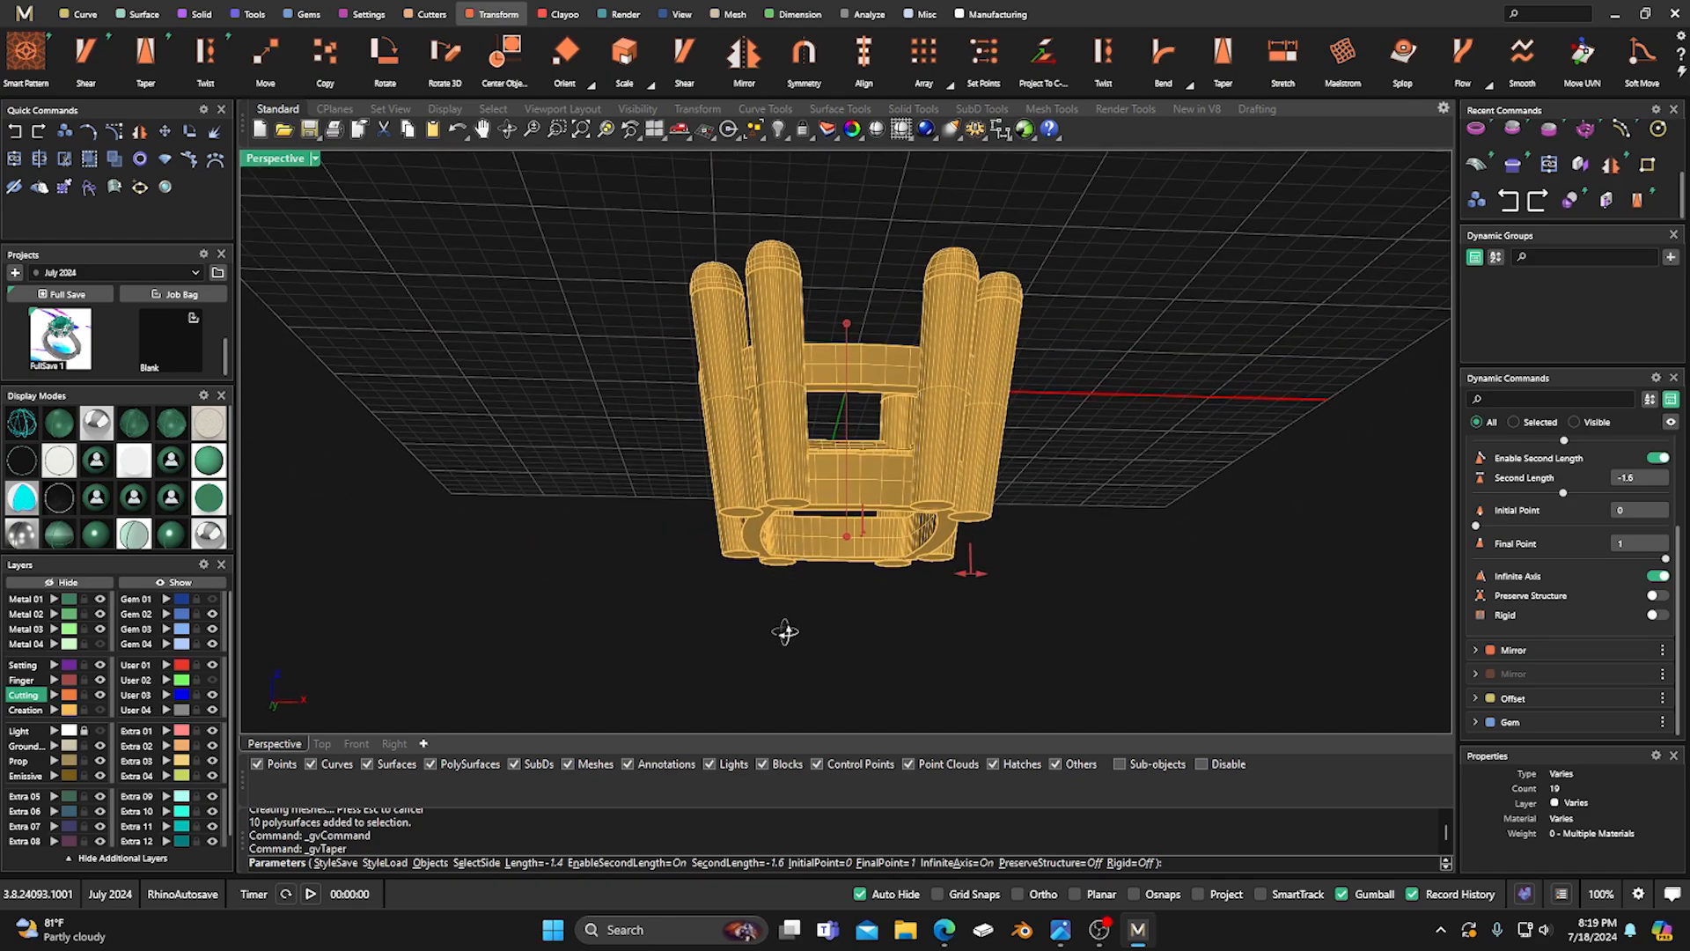
click(213, 598)
right_drag(604, 542, 512, 623)
right_click(511, 623)
scroll(513, 628, down, 2)
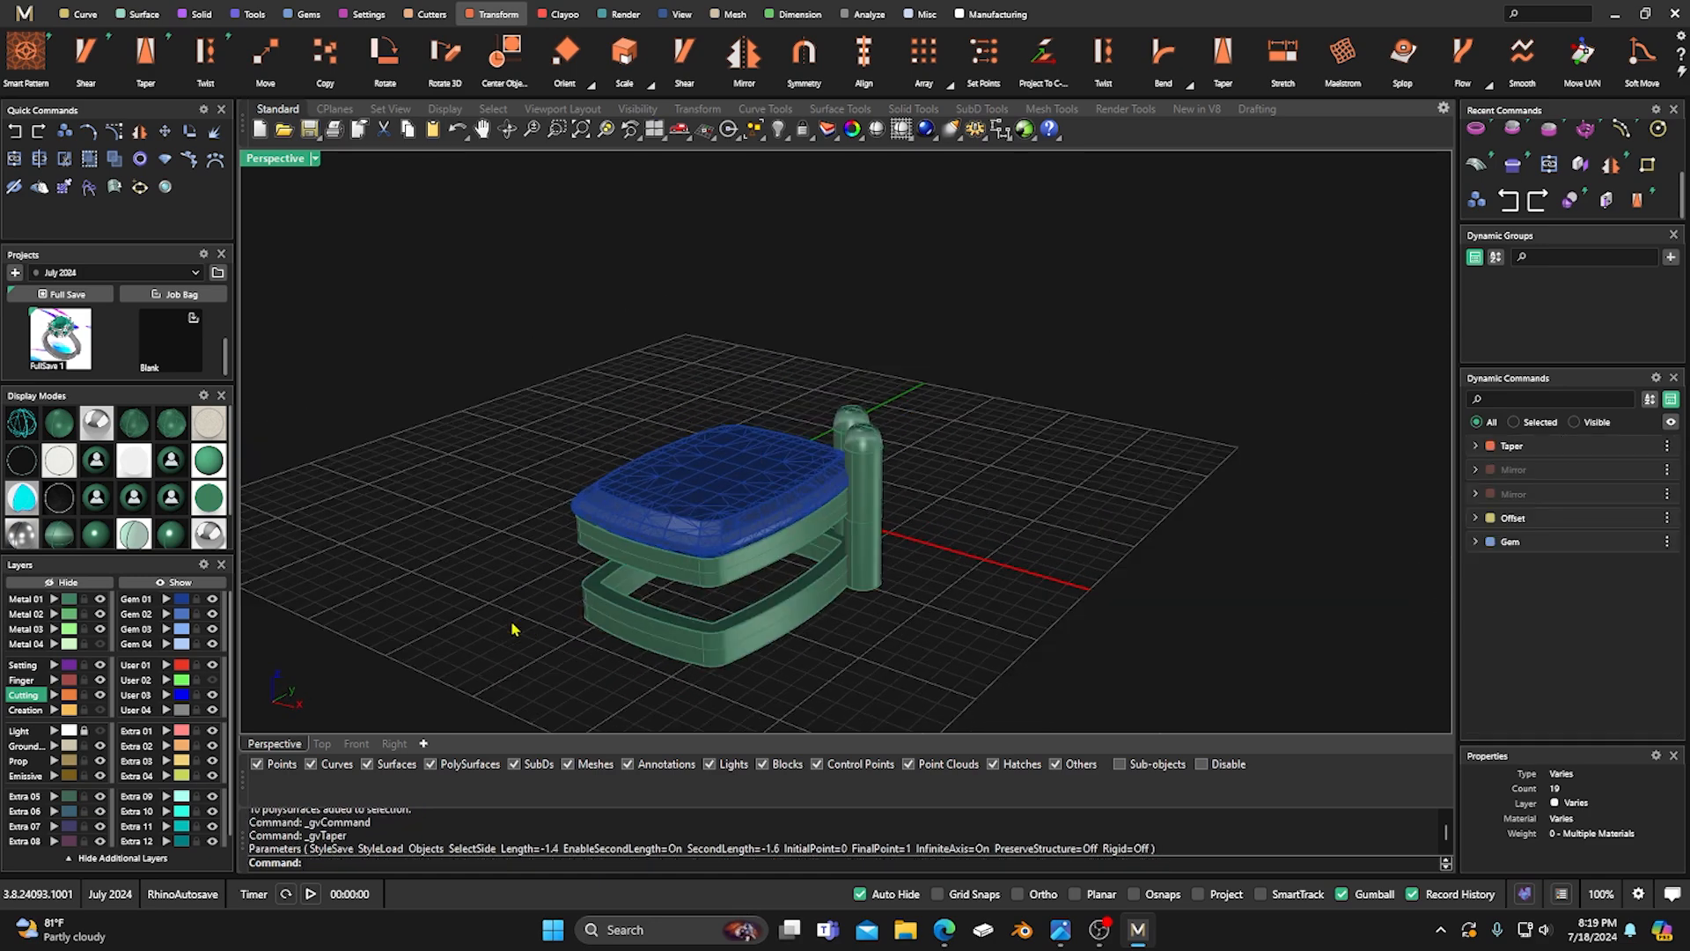
Show the Creation layer holding the tapered setting and hide the Metal 01 layer with the original parts.
click(100, 711)
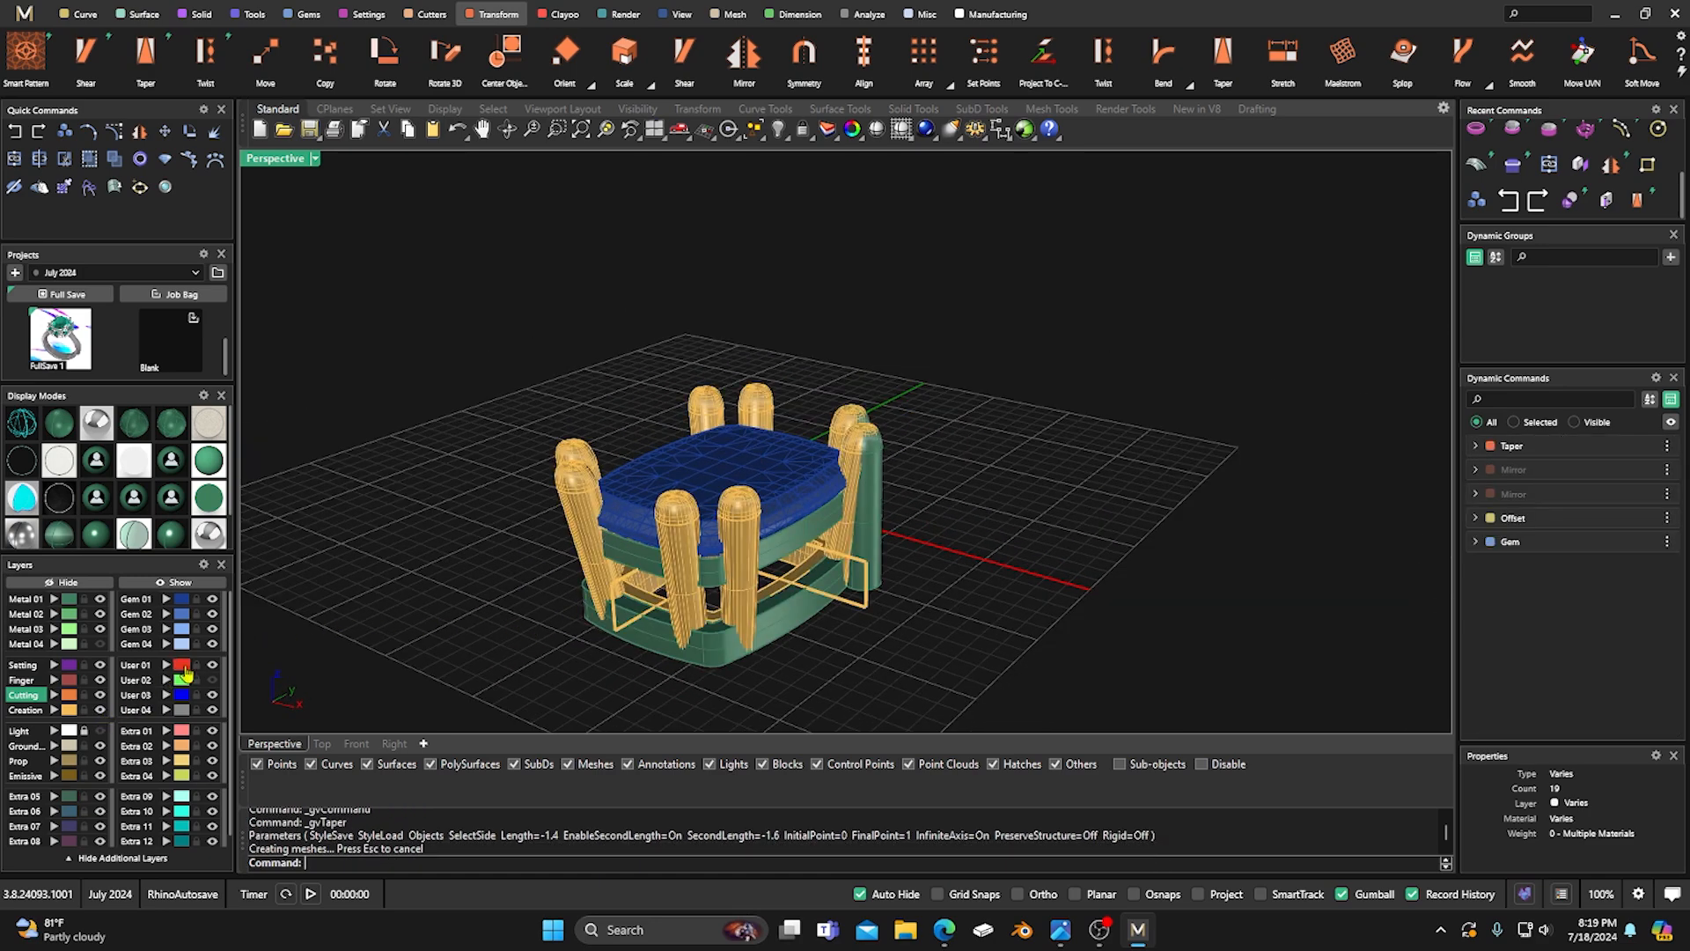
click(100, 601)
right_drag(493, 608, 581, 603)
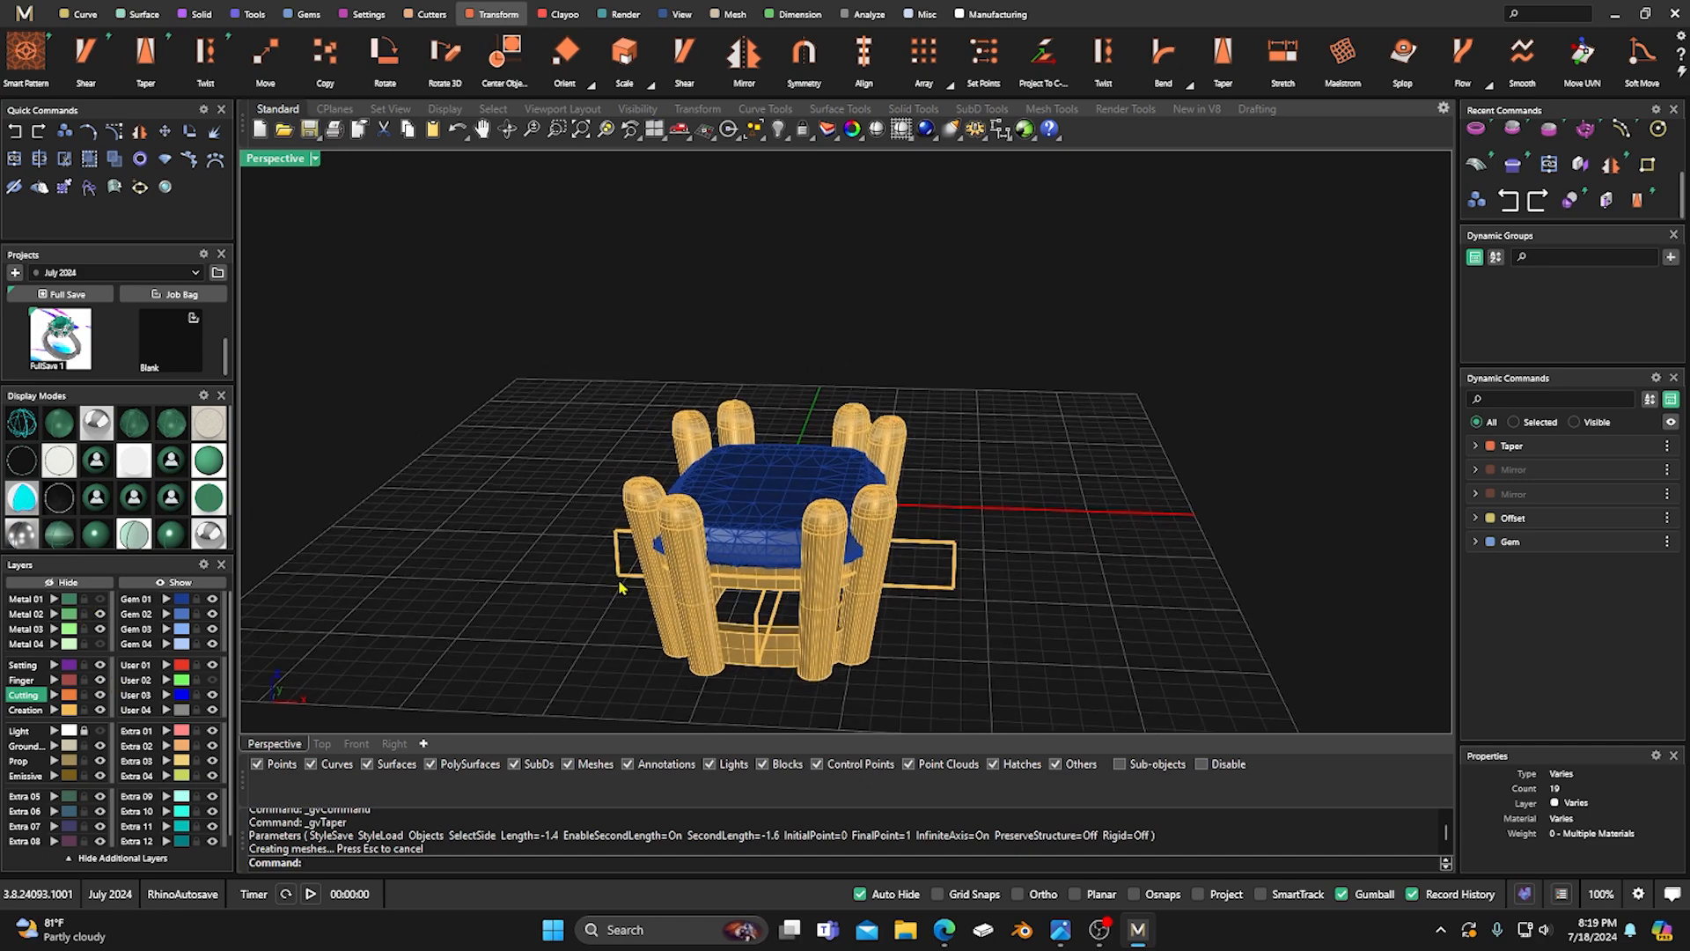
Scale the tapered prongs and rails up slightly around the gem in two small adjustments, checking the fit from above and the side.
right_drag(782, 525, 829, 568)
scroll(871, 521, up, 2)
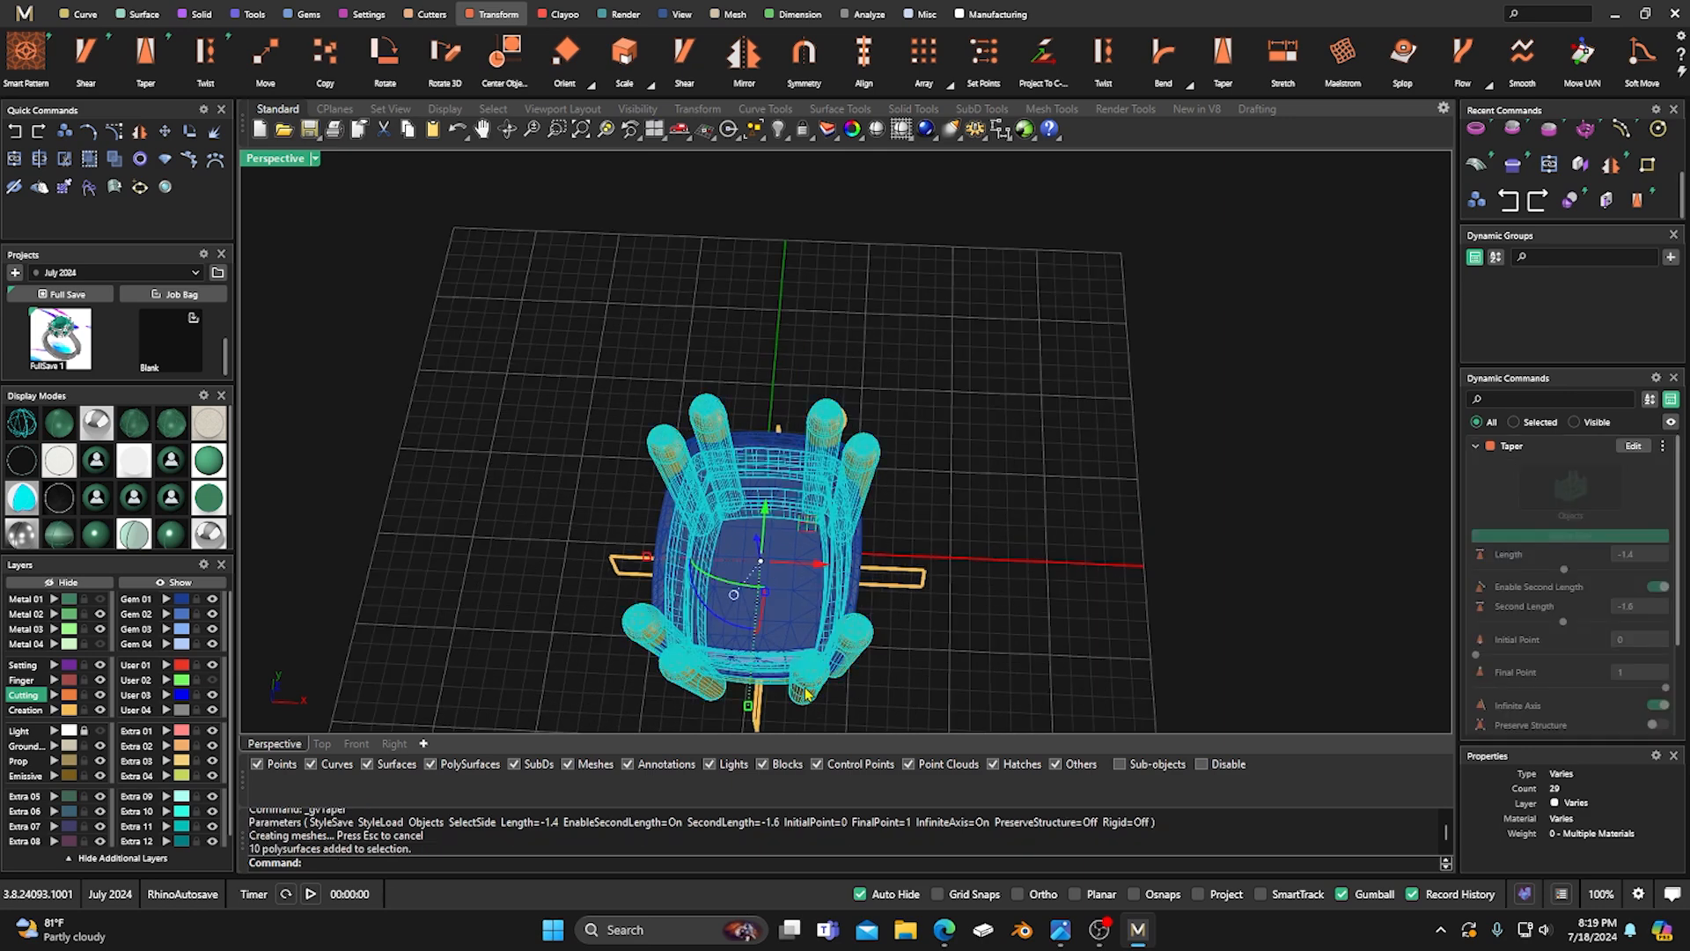
drag(646, 558, 639, 559)
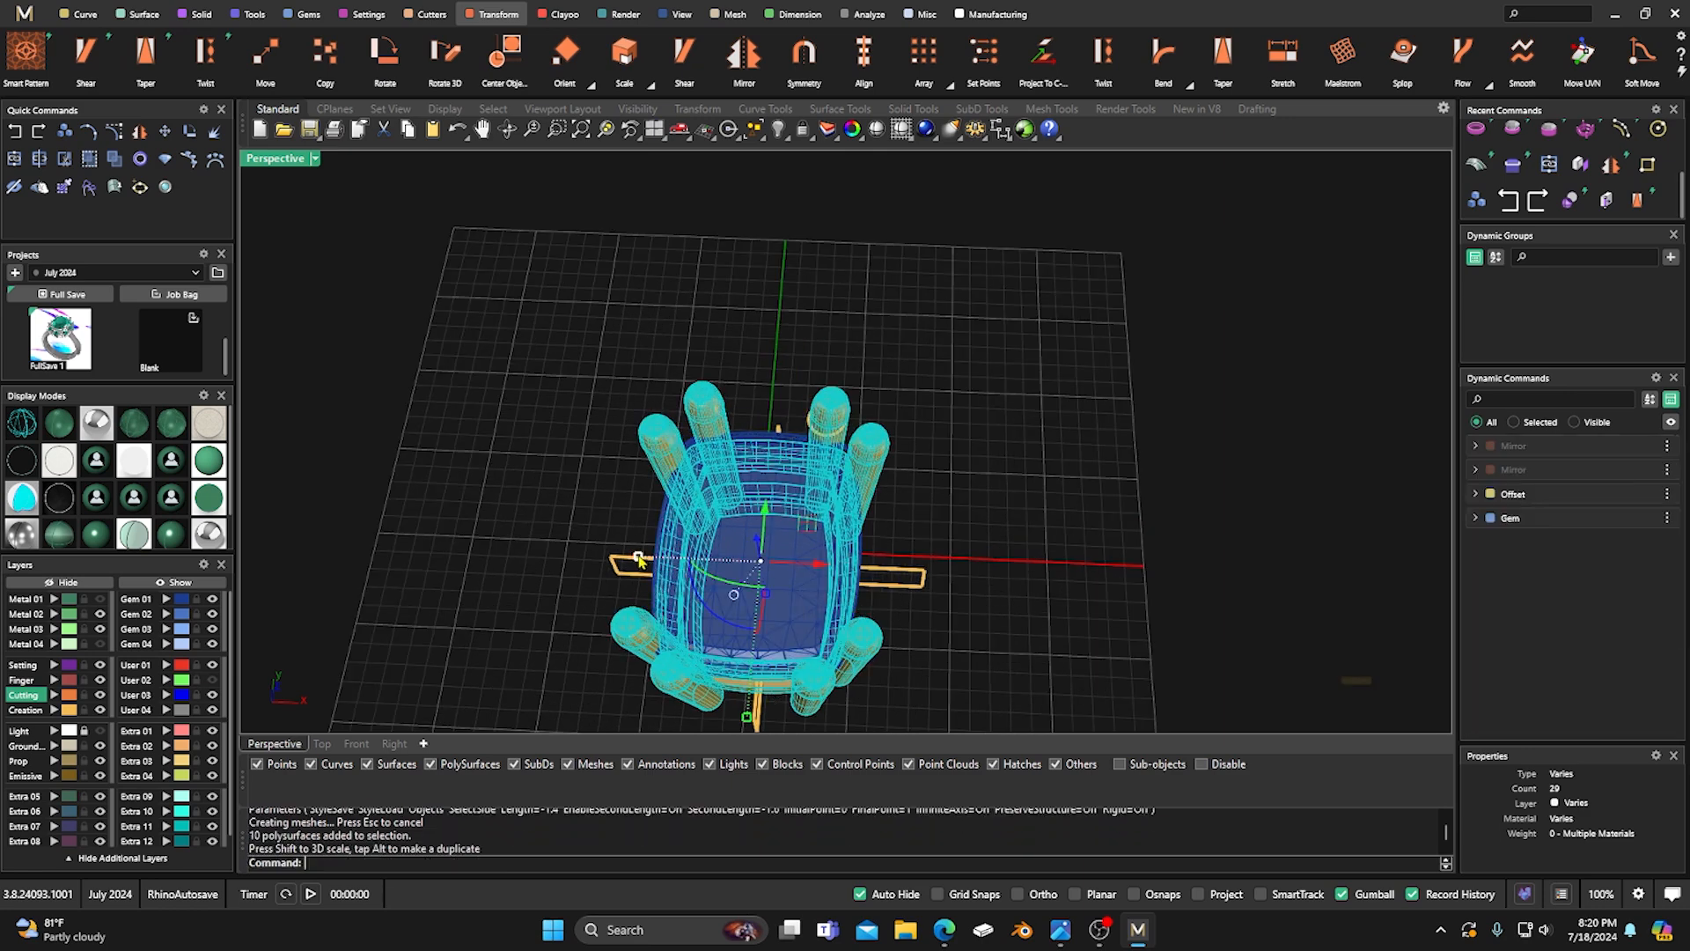
click(533, 563)
right_drag(532, 564, 677, 566)
click(669, 685)
drag(639, 563, 638, 568)
click(589, 506)
right_drag(608, 579, 743, 506)
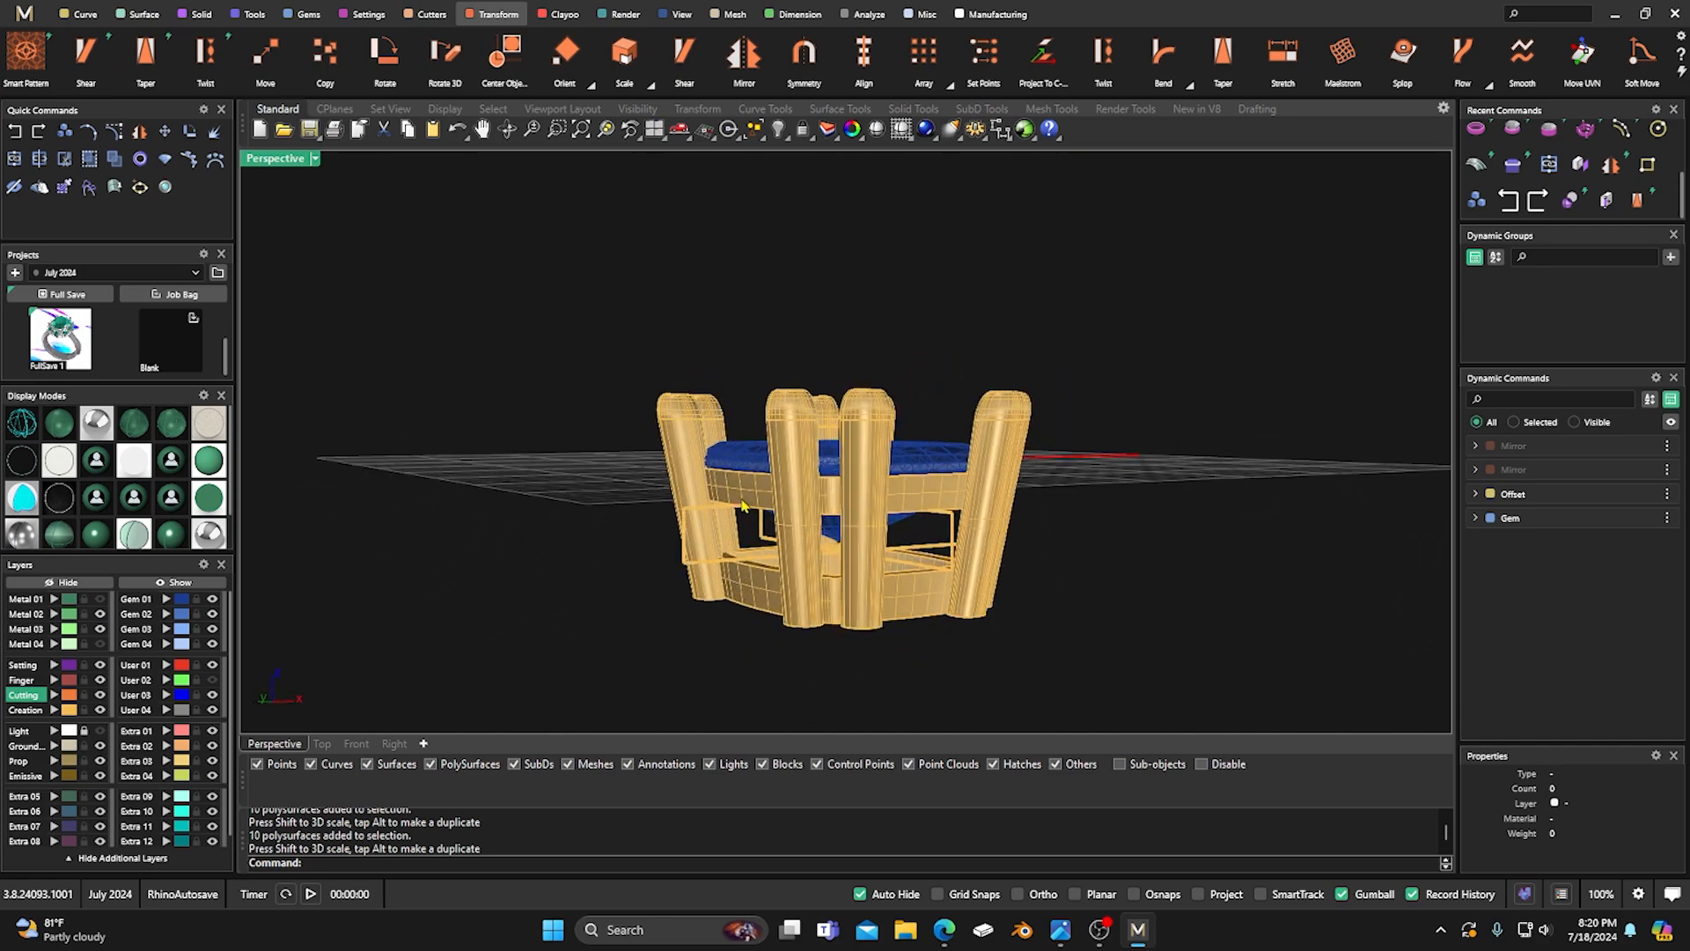
Move the ten tapered prong and rail solids to the Metal 02 layer and hide the Gem 01 layer.
click(677, 480)
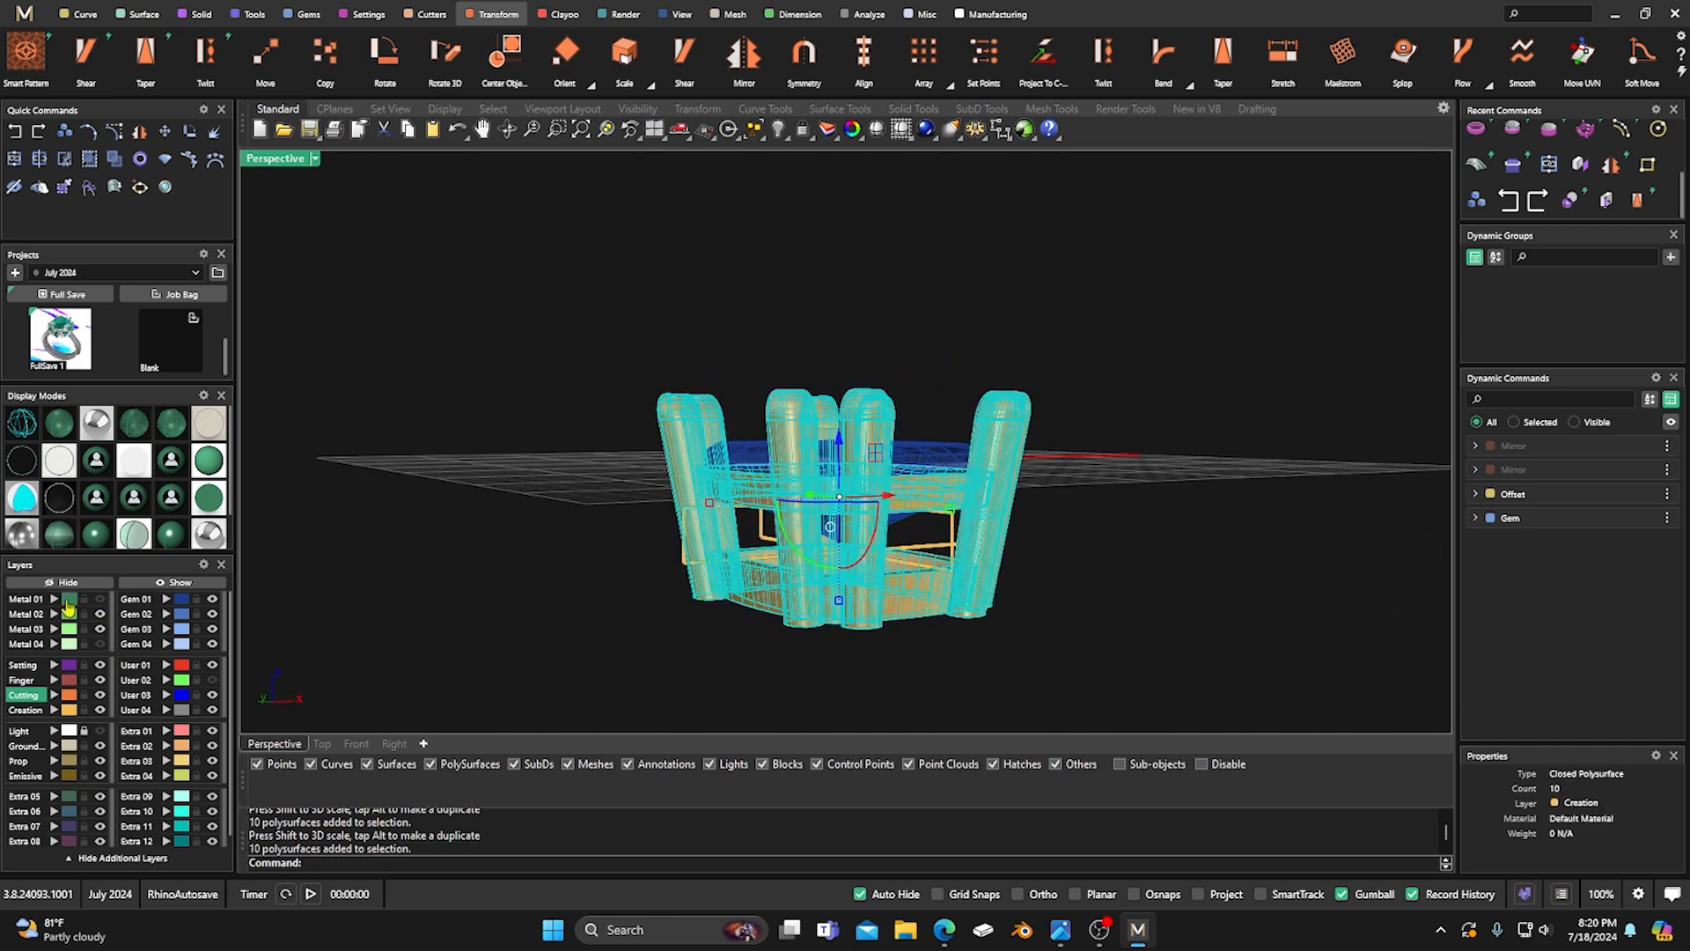
click(68, 619)
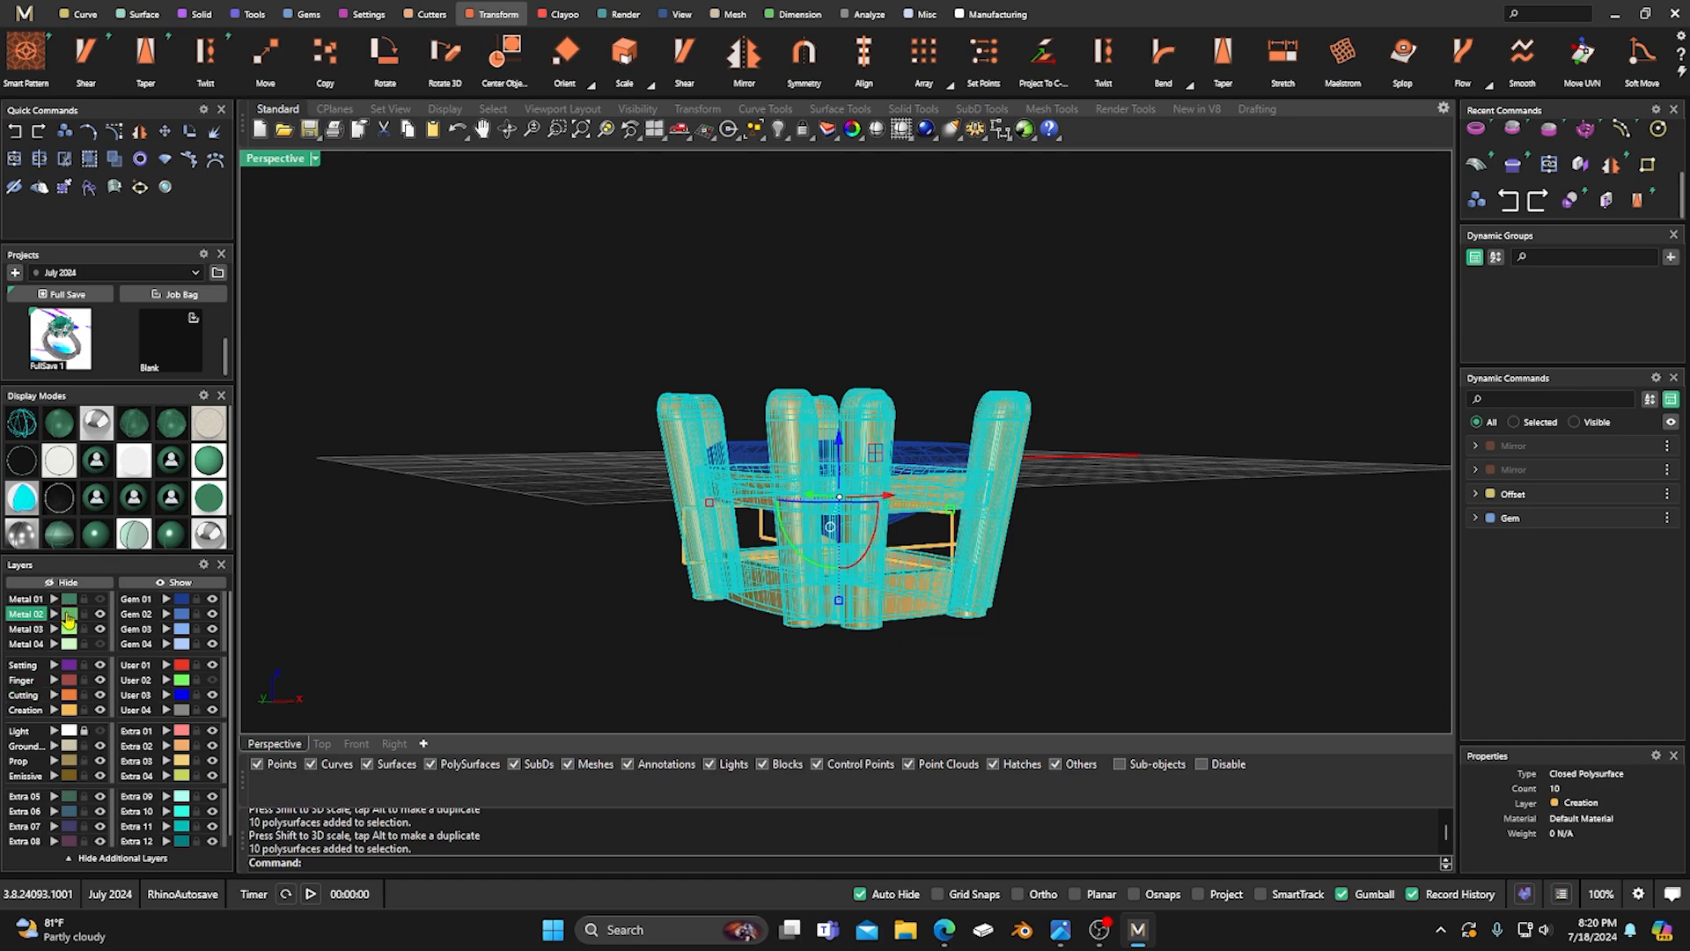
click(69, 619)
key(Escape)
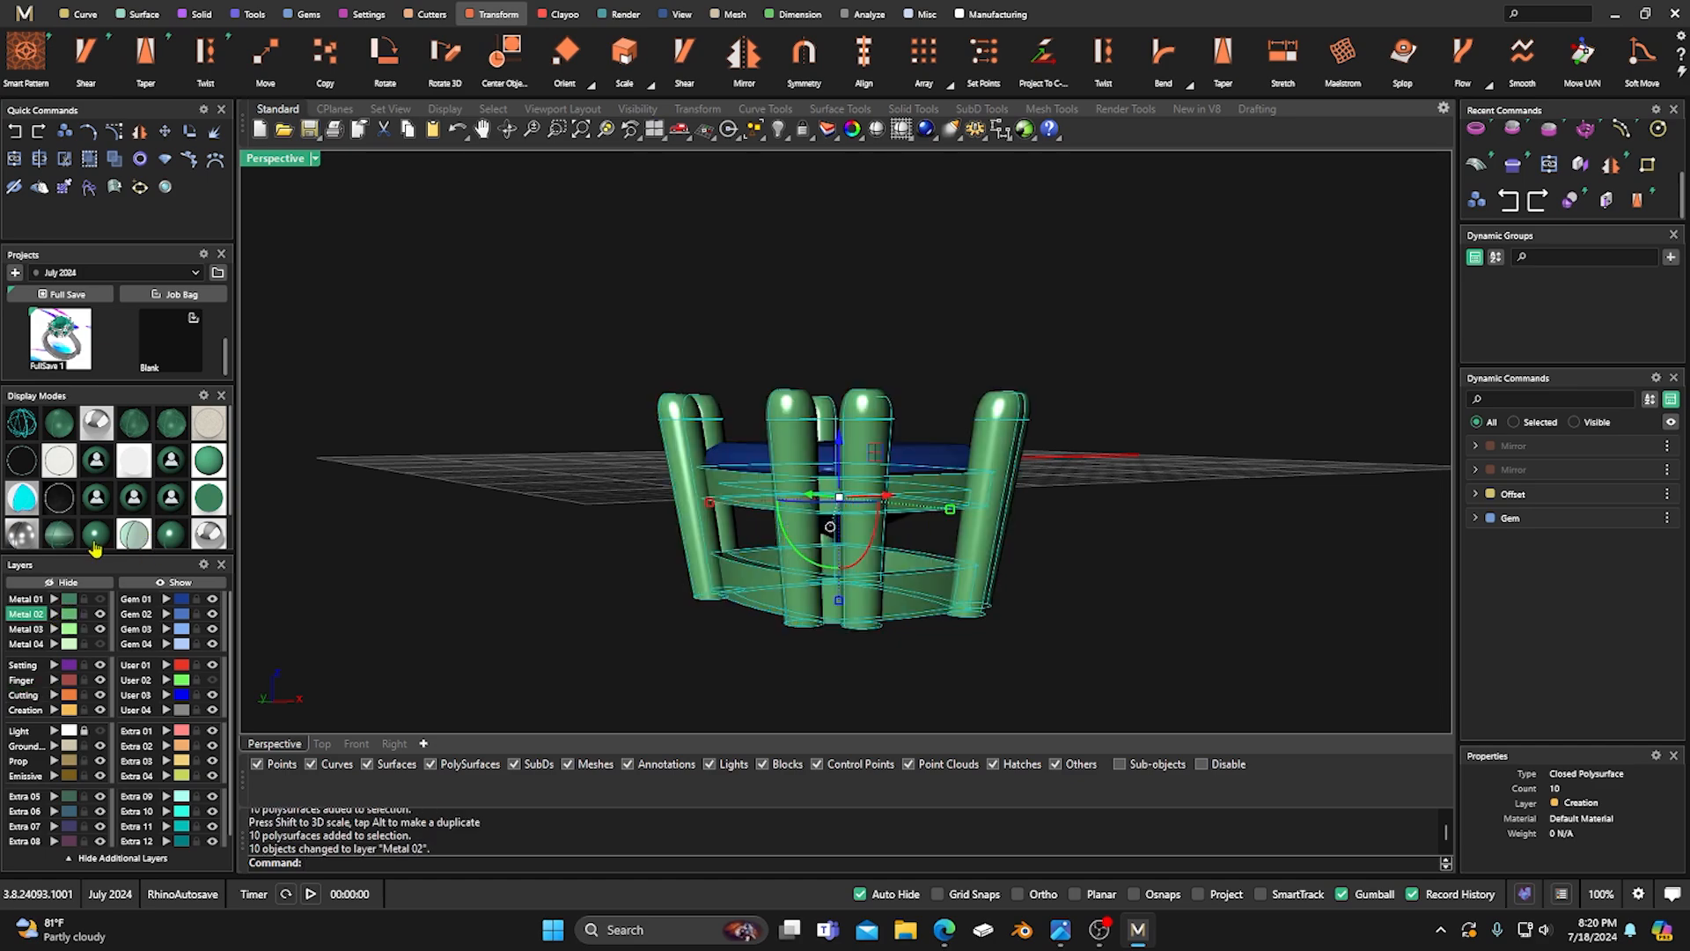
right_drag(674, 344, 739, 556)
click(212, 599)
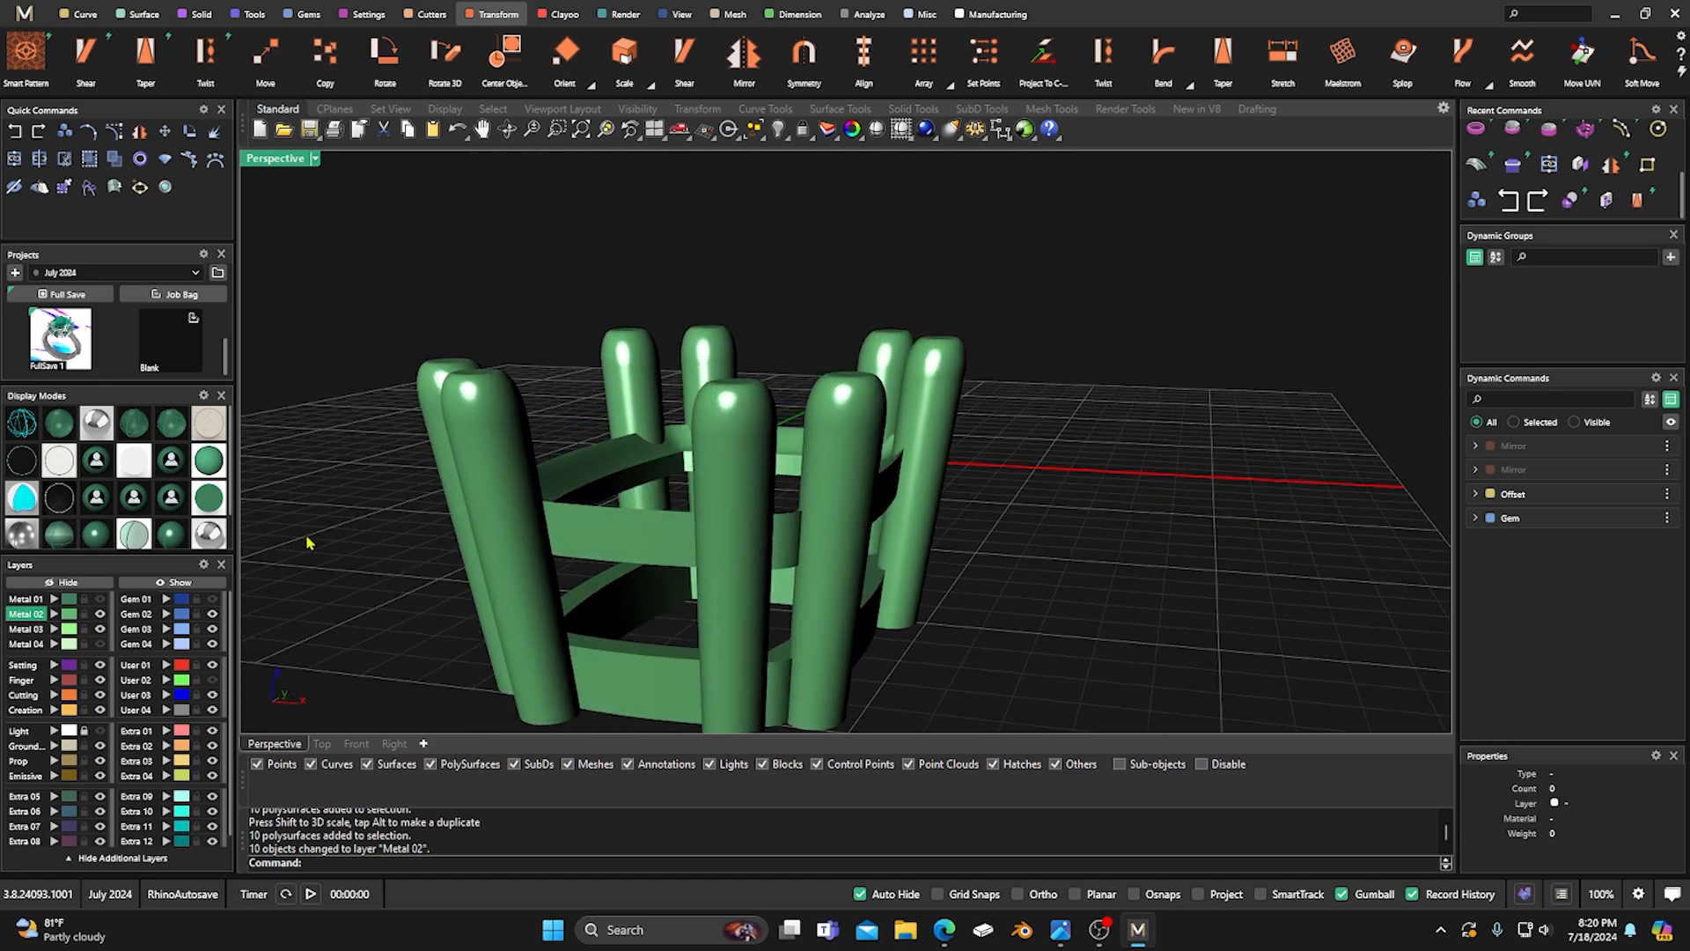